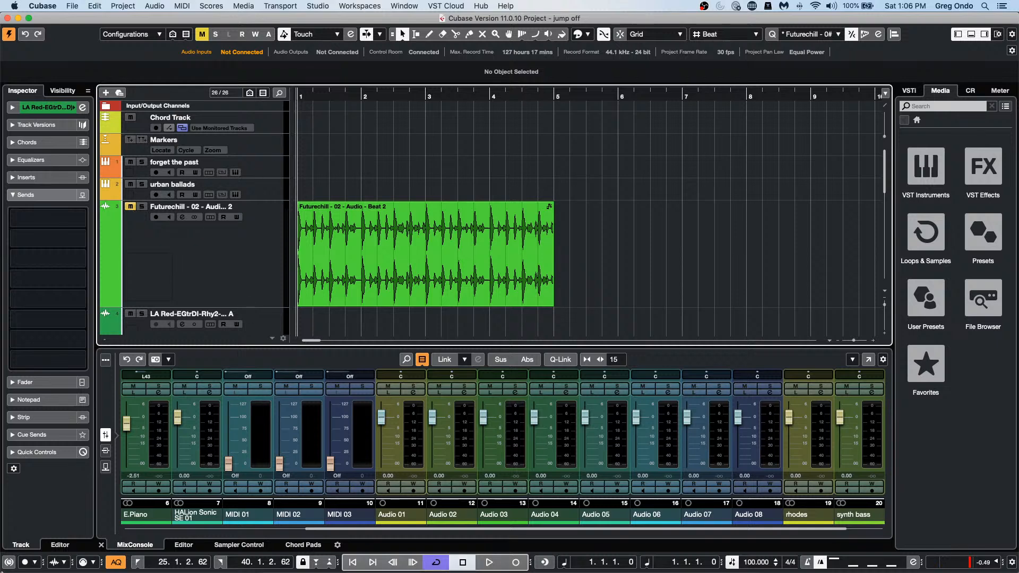
Step: Open Steinberg Library Manager, look through the installed Cubase/Nuendo content libraries, and close the manager
{"action": "mouse_move", "coordinate": [289, 572]}
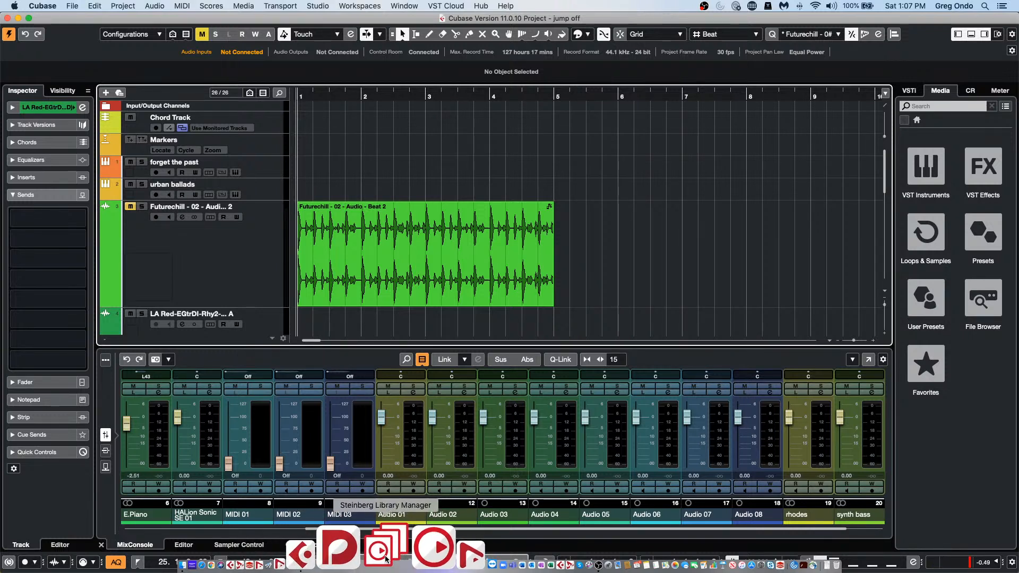
{"action": "left_click", "coordinate": [386, 557]}
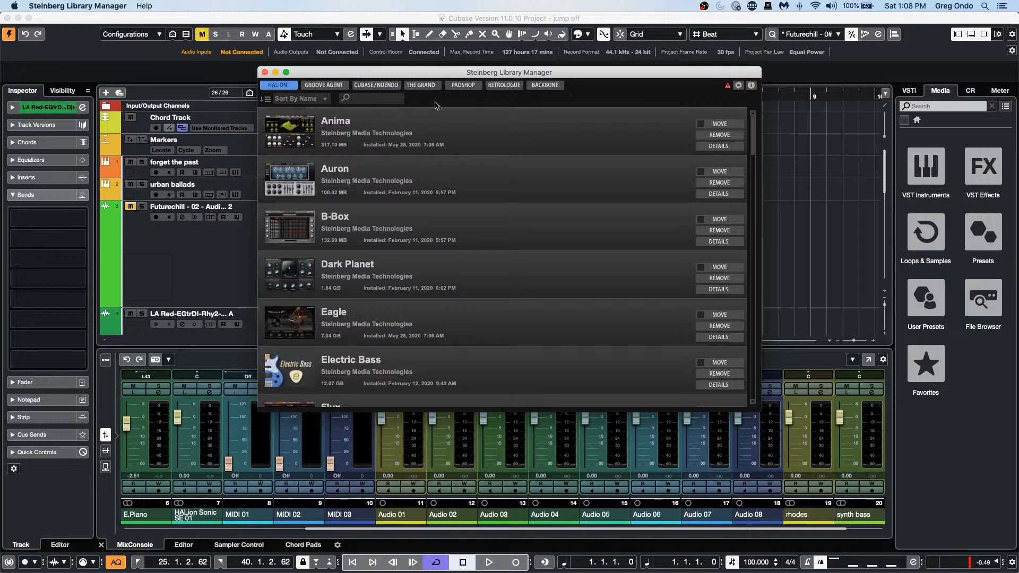
{"action": "left_click", "coordinate": [378, 86]}
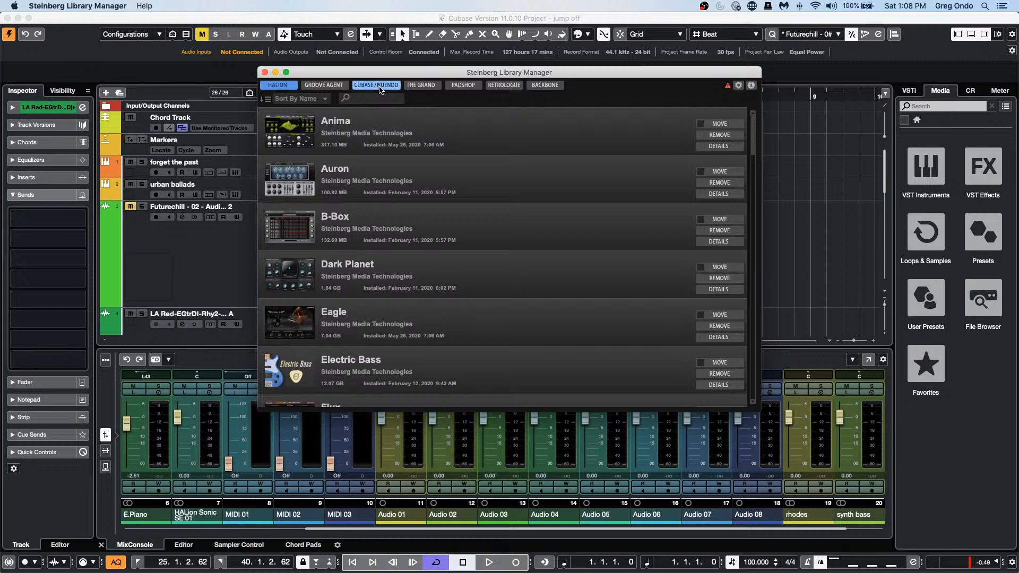
{"action": "scroll", "coordinate": [469, 258], "scroll_direction": "down", "scroll_amount": 15}
{"action": "scroll", "coordinate": [471, 257], "scroll_direction": "down", "scroll_amount": 5}
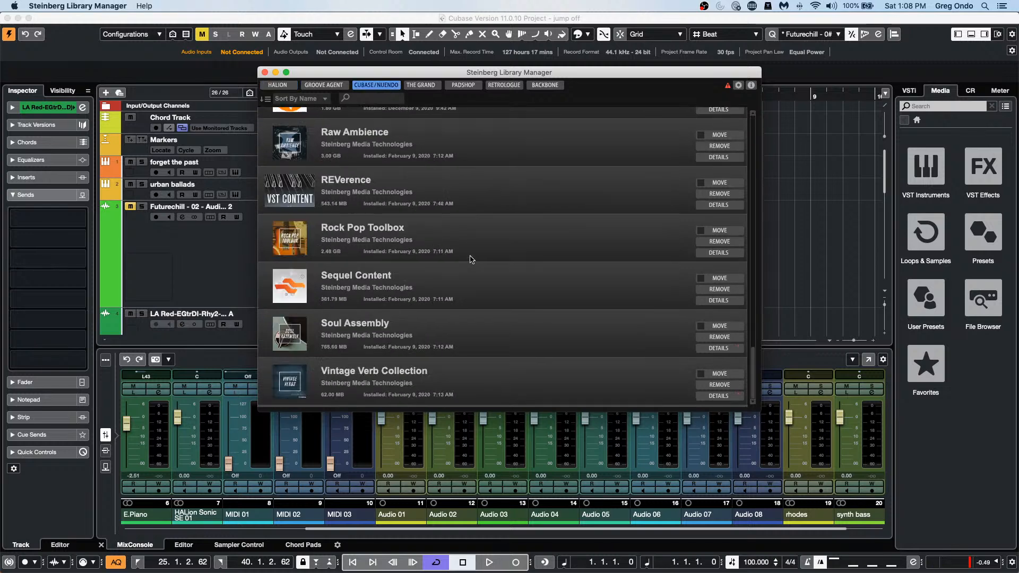
{"action": "scroll", "coordinate": [470, 257], "scroll_direction": "up", "scroll_amount": 20}
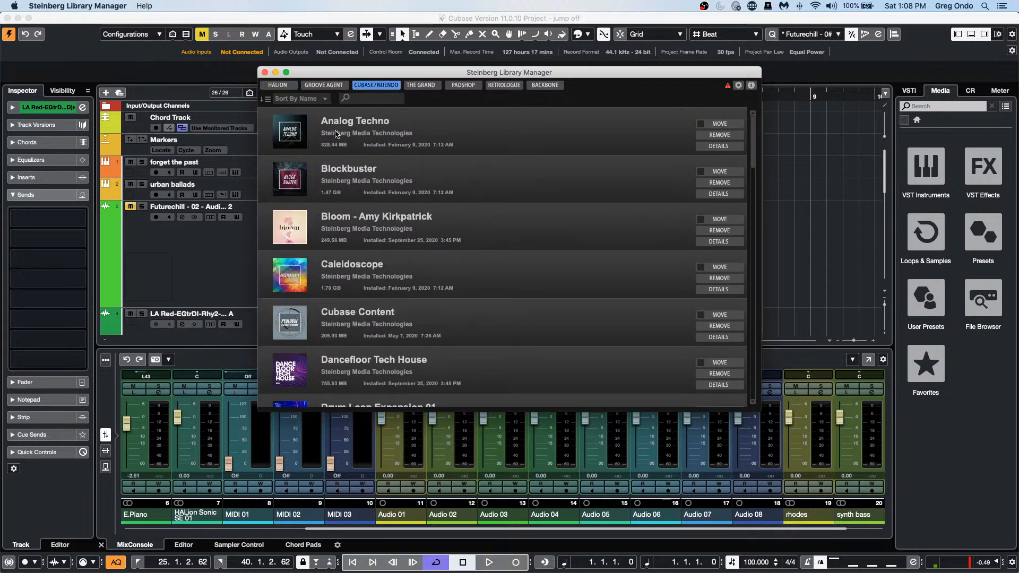
{"action": "left_click", "coordinate": [264, 72]}
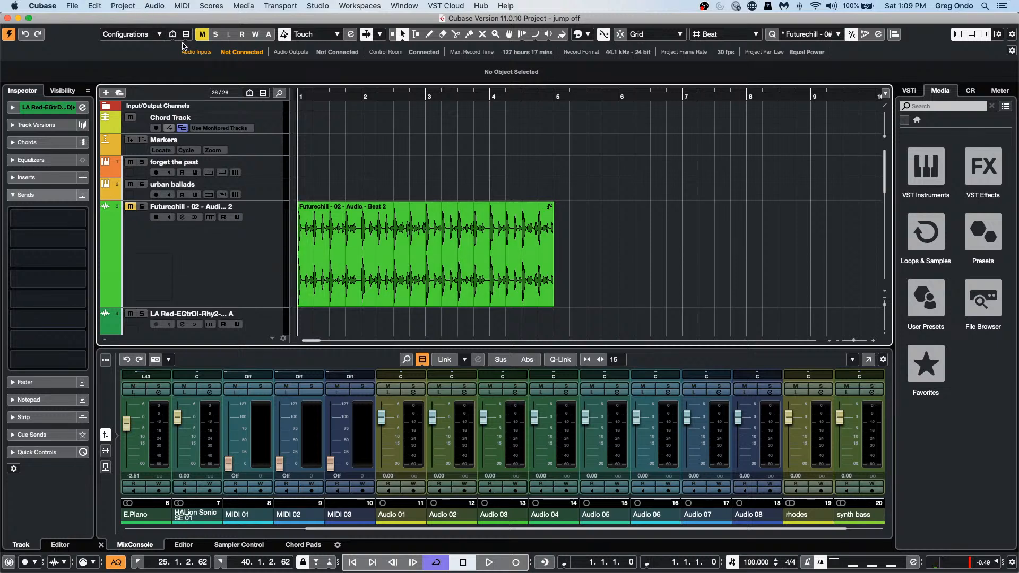
Step: Review the VST instruments and VST 2 plug-in path settings in the VST Plug-in Manager, and close it
{"action": "left_click", "coordinate": [317, 6]}
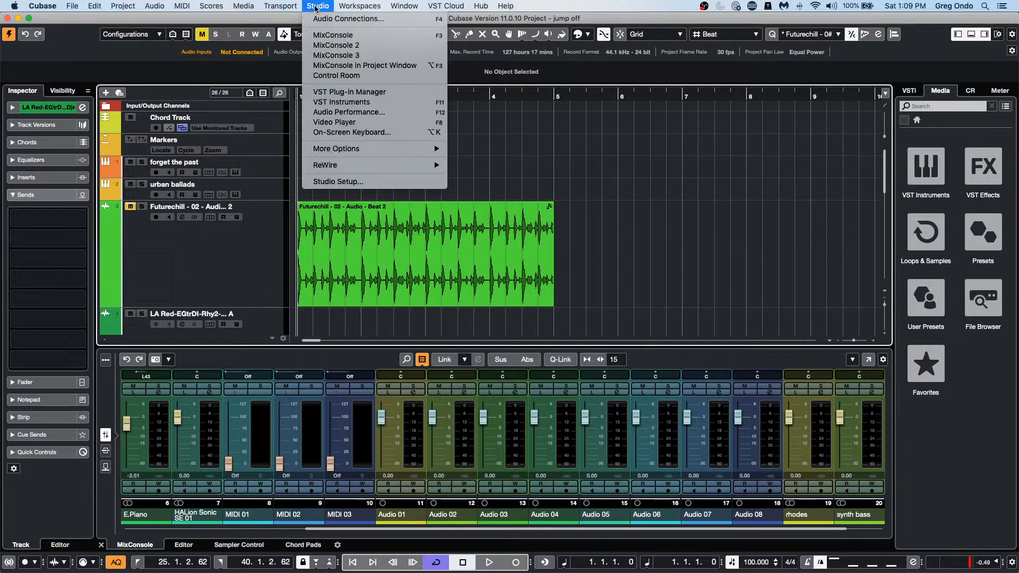
{"action": "left_click", "coordinate": [350, 92]}
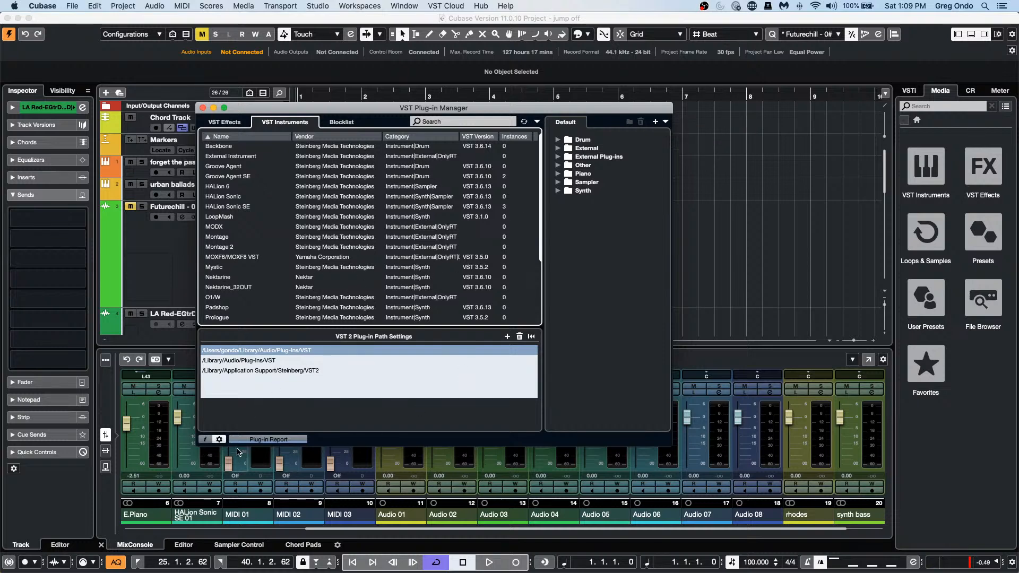
{"action": "left_click", "coordinate": [218, 440]}
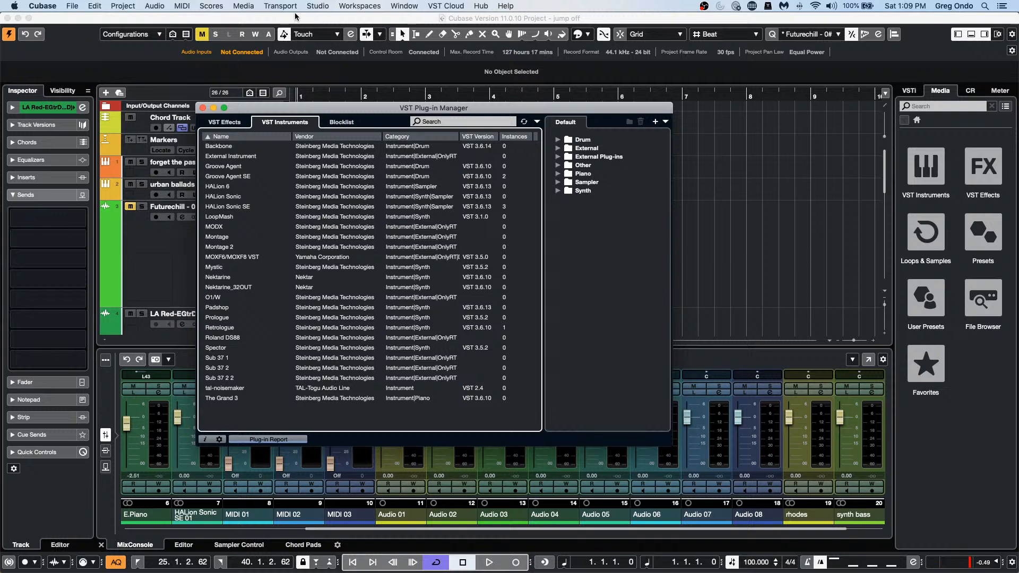
{"action": "left_click", "coordinate": [220, 440]}
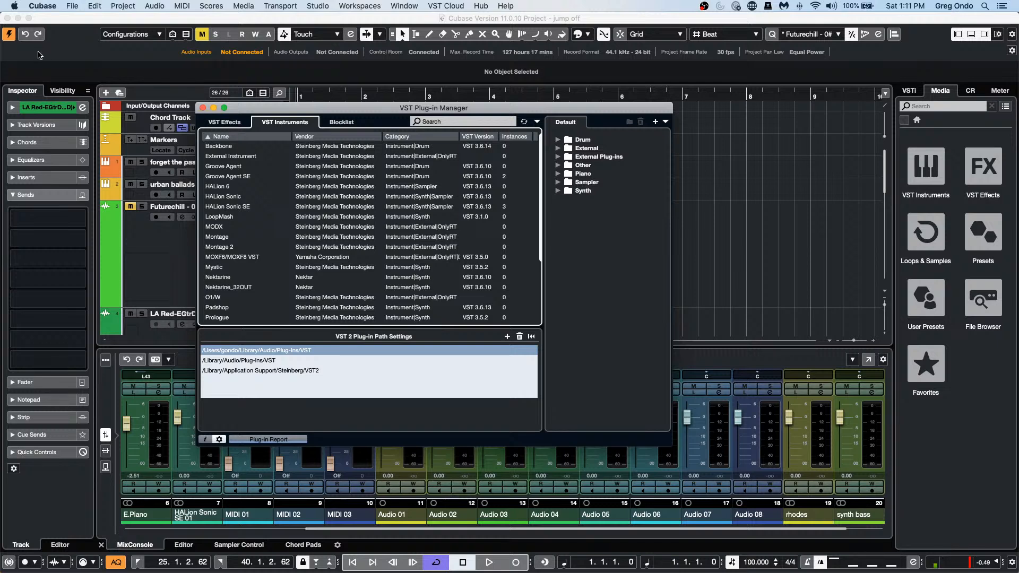
{"action": "left_click", "coordinate": [202, 108]}
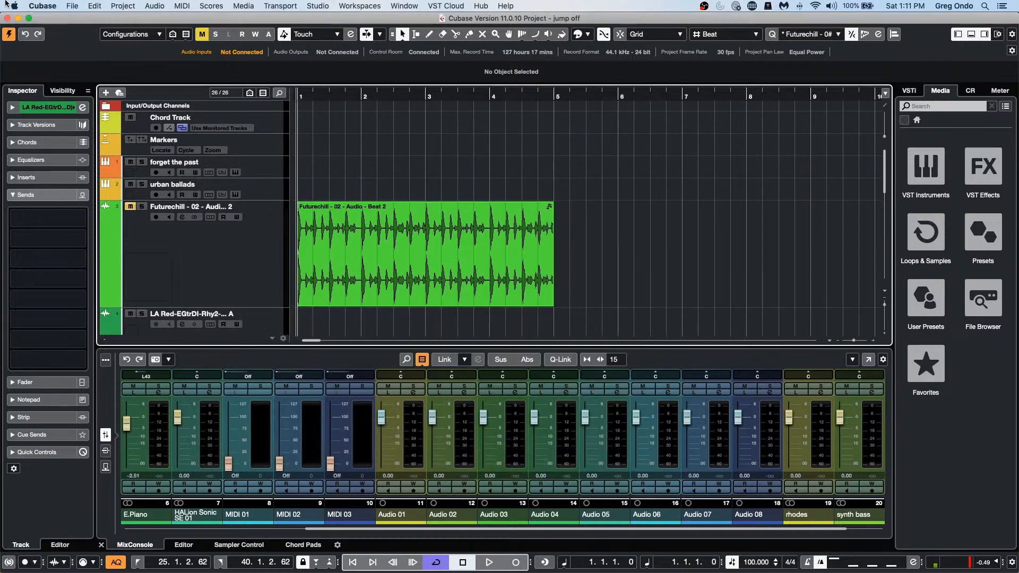
Step: Open the recent project "be someone.cpr" and activate it
{"action": "left_click", "coordinate": [72, 5]}
{"action": "mouse_move", "coordinate": [98, 207]}
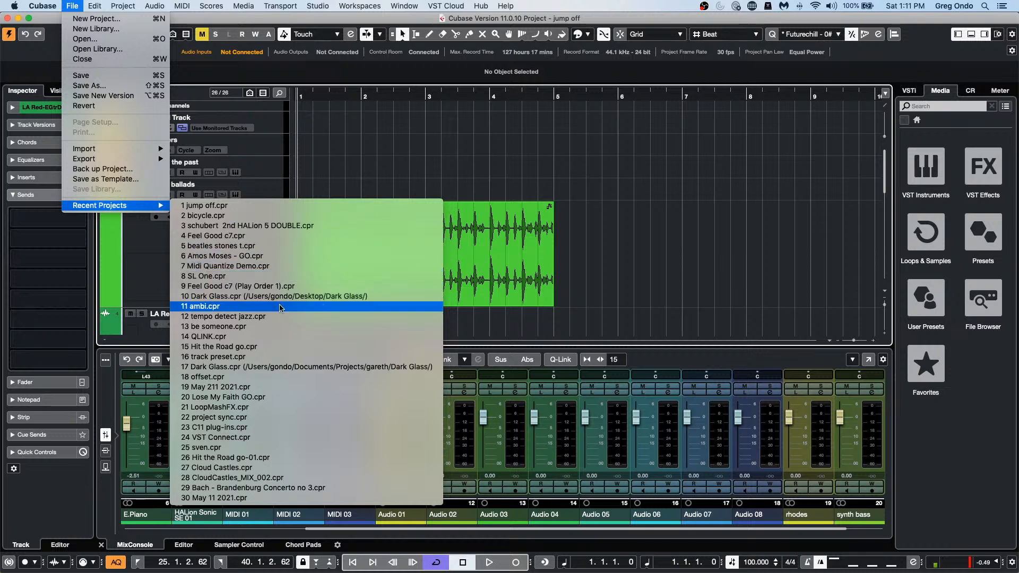
{"action": "left_click", "coordinate": [268, 326]}
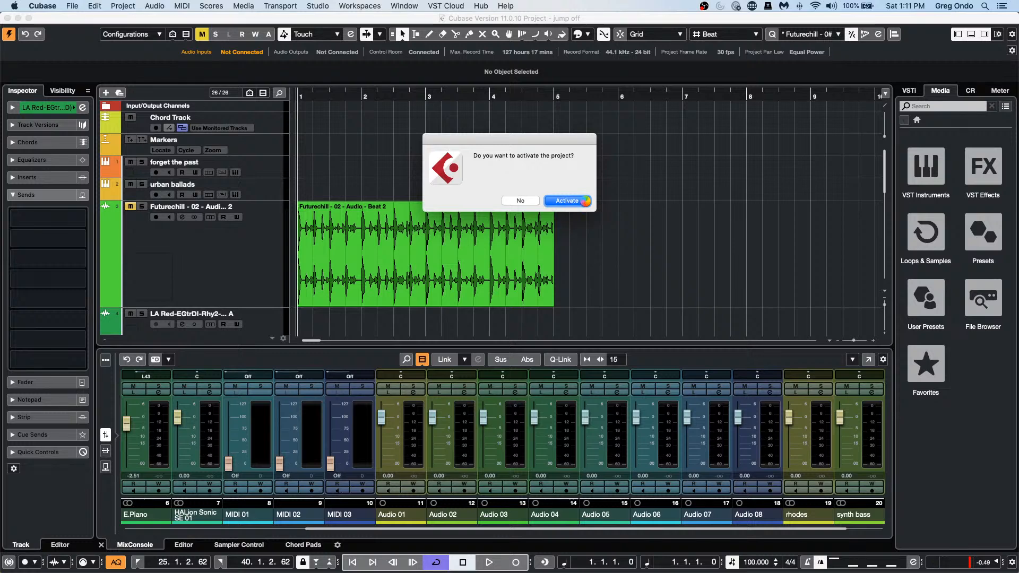
{"action": "left_click", "coordinate": [585, 202]}
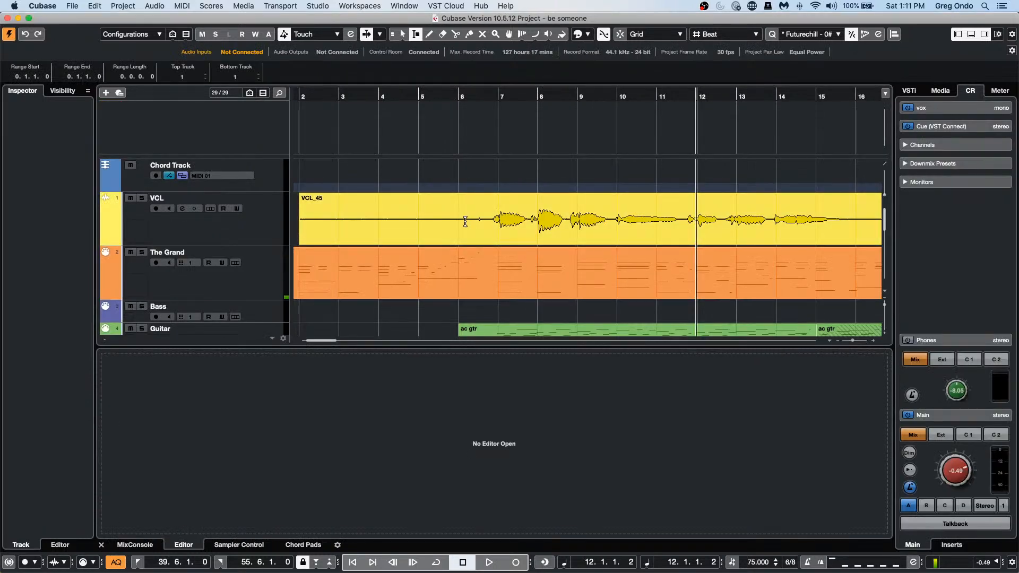
Step: Open the VCL_45 vocal event in the Sample Editor and show the editor in its own window
{"action": "left_click", "coordinate": [533, 226]}
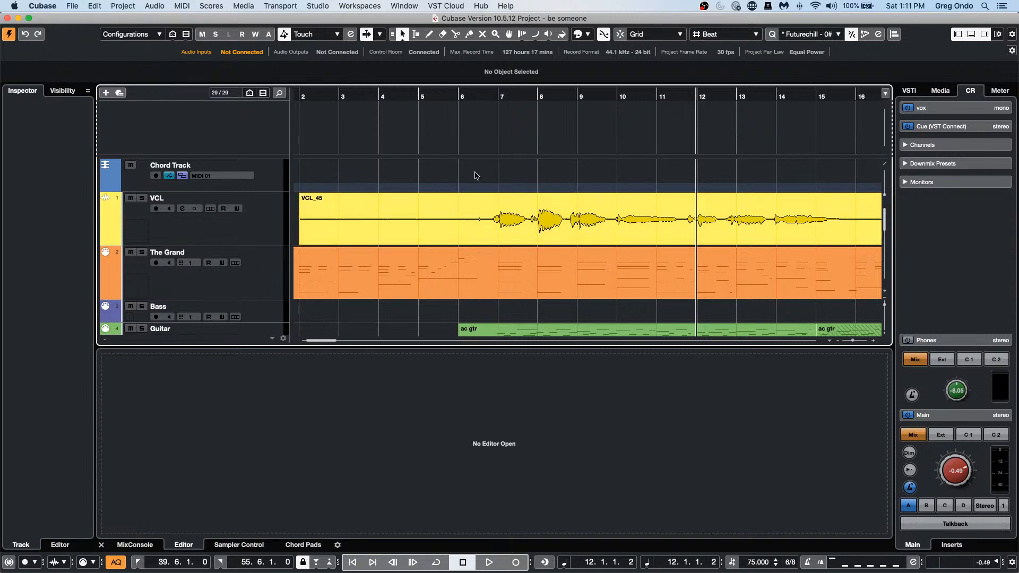
{"action": "key", "text": "1"}
{"action": "left_click", "coordinate": [535, 225]}
{"action": "double_click", "coordinate": [535, 225]}
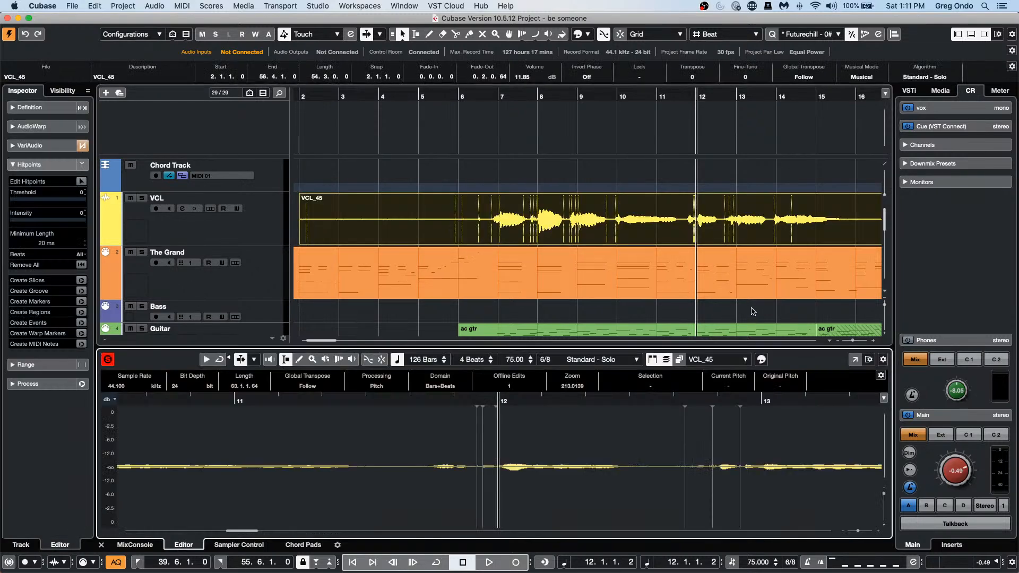
{"action": "left_click", "coordinate": [854, 359]}
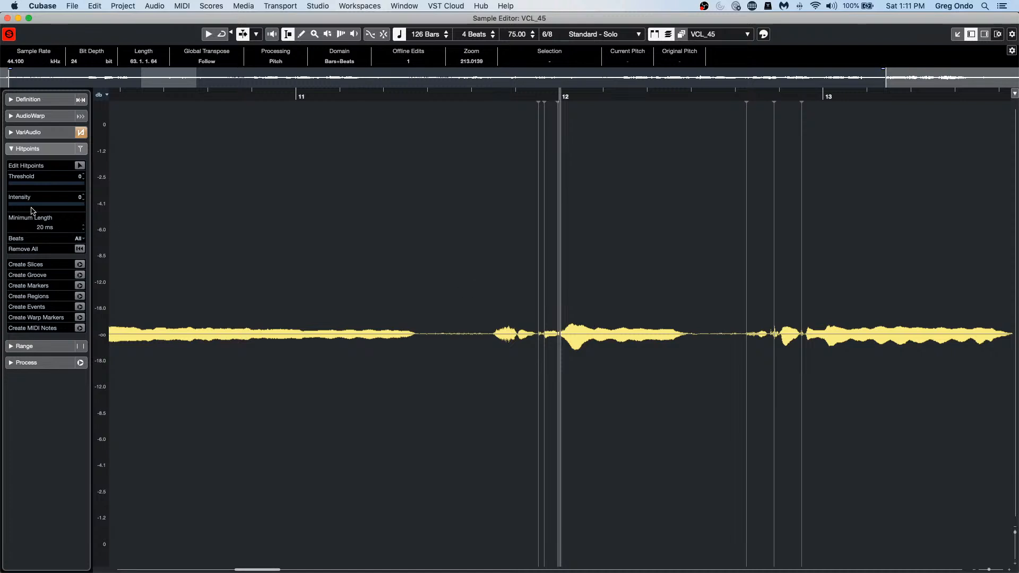
Step: Enable VariAudio editing for the VCL_45 vocal and set The Grand as its MIDI reference track
{"action": "left_click", "coordinate": [48, 132]}
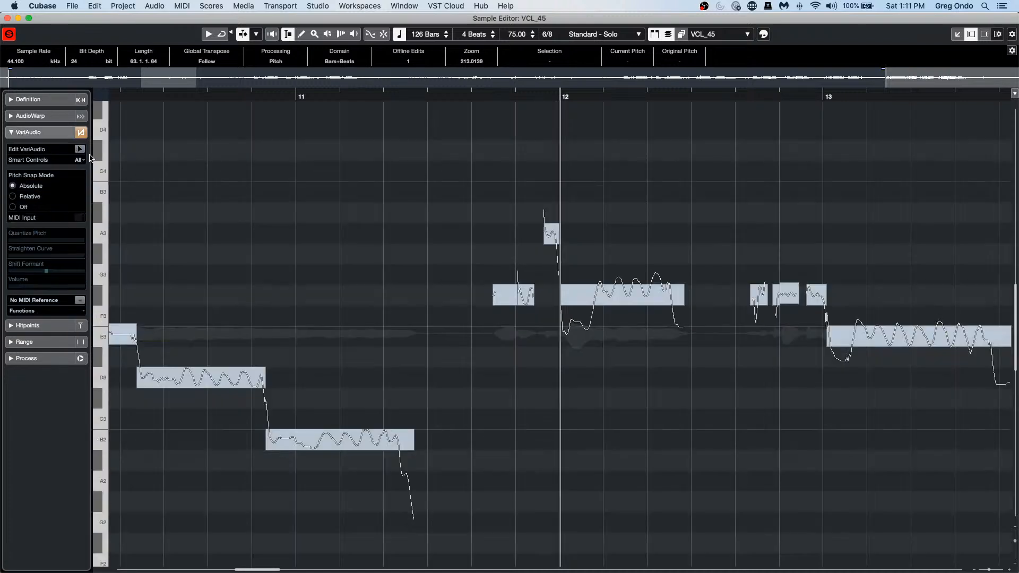
{"action": "left_click", "coordinate": [80, 149]}
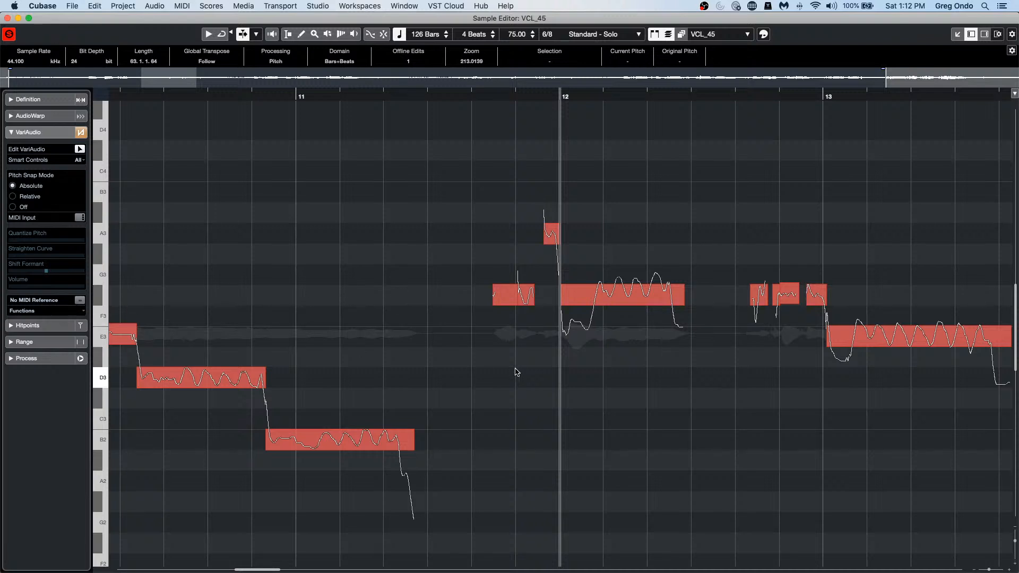
{"action": "left_click_drag", "start_coordinate": [1015, 545], "coordinate": [1014, 536]}
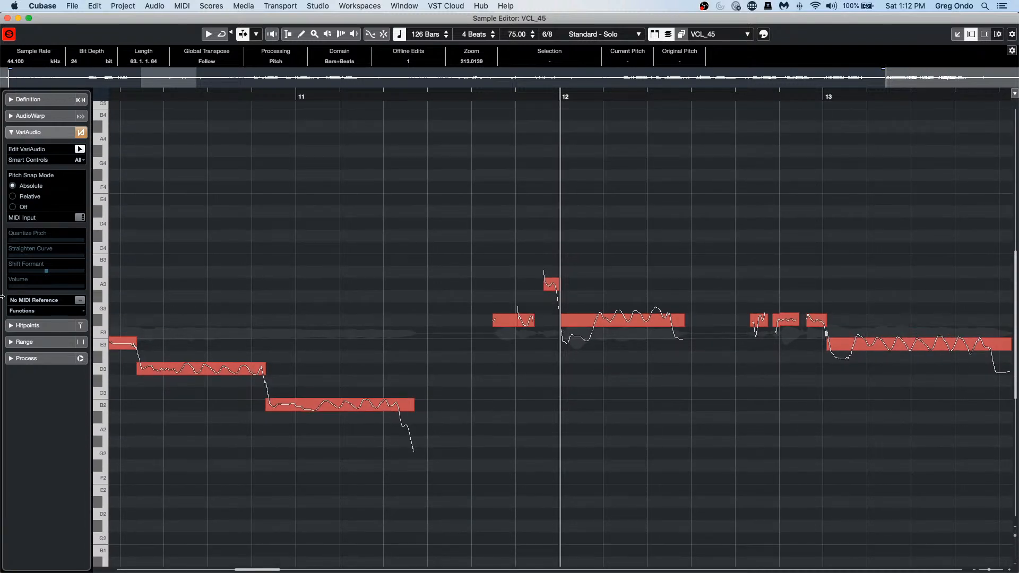
{"action": "left_click", "coordinate": [47, 300]}
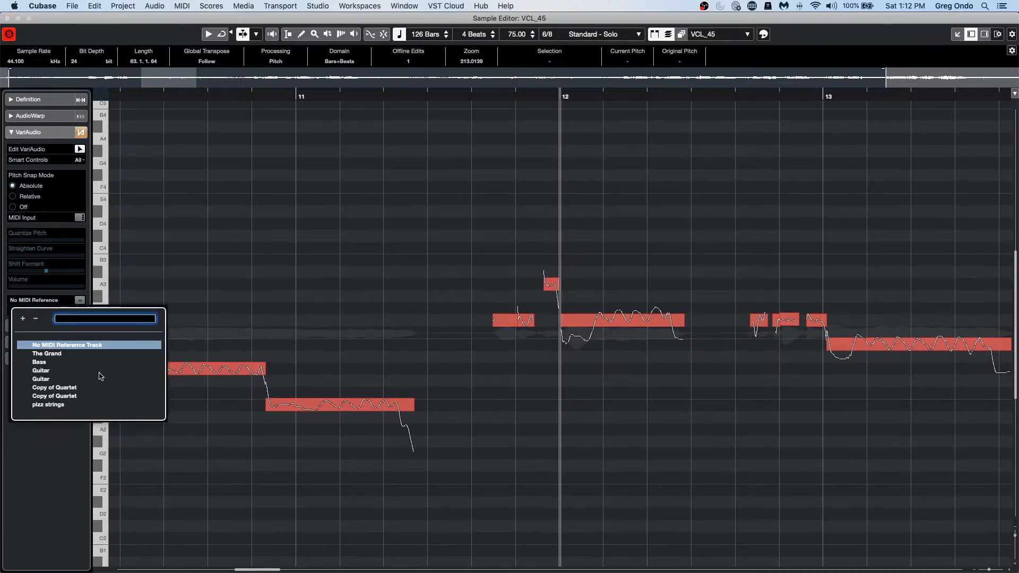
{"action": "left_click", "coordinate": [62, 355]}
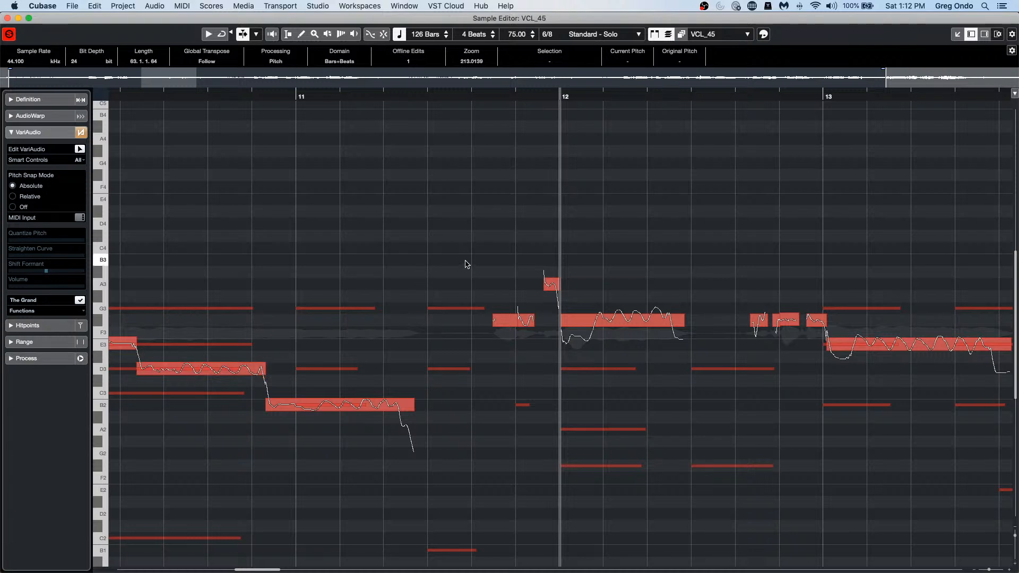
{"action": "scroll", "coordinate": [602, 417], "scroll_direction": "down", "scroll_amount": 5}
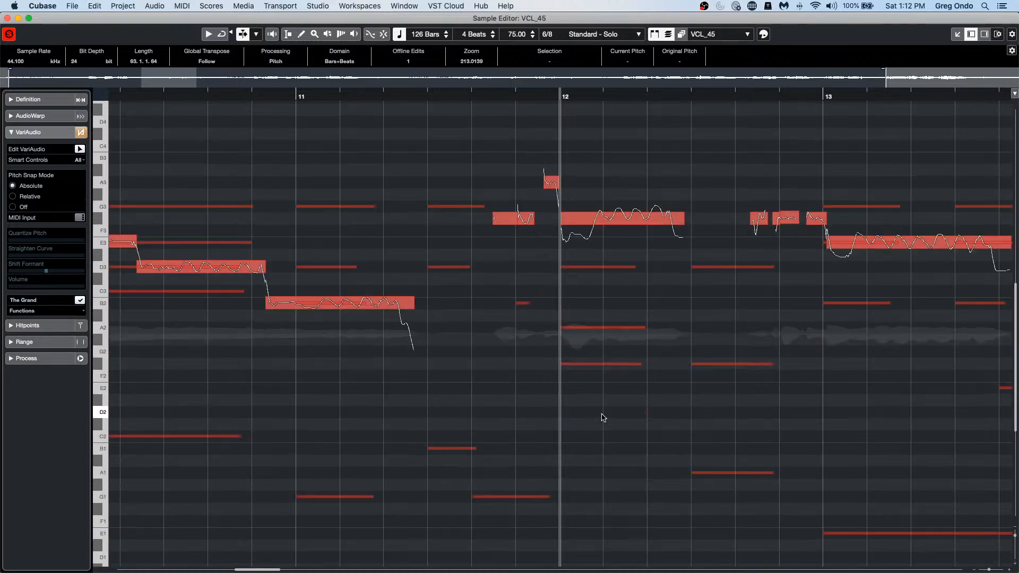
{"action": "scroll", "coordinate": [602, 417], "scroll_direction": "up", "scroll_amount": 1}
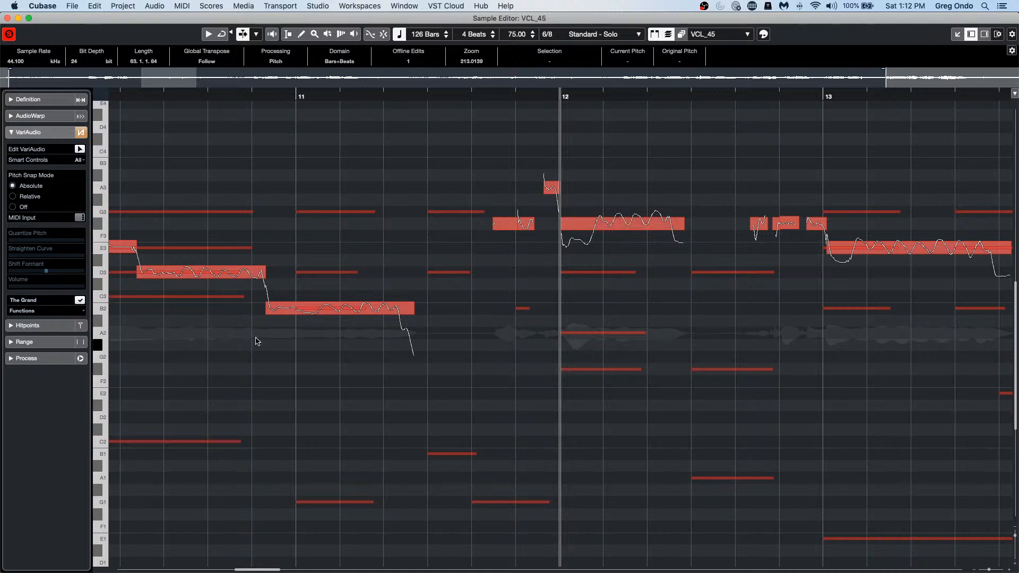
Step: Switch the VariAudio display to No MIDI Reference Track and back to The Grand to compare them
{"action": "left_click", "coordinate": [33, 301]}
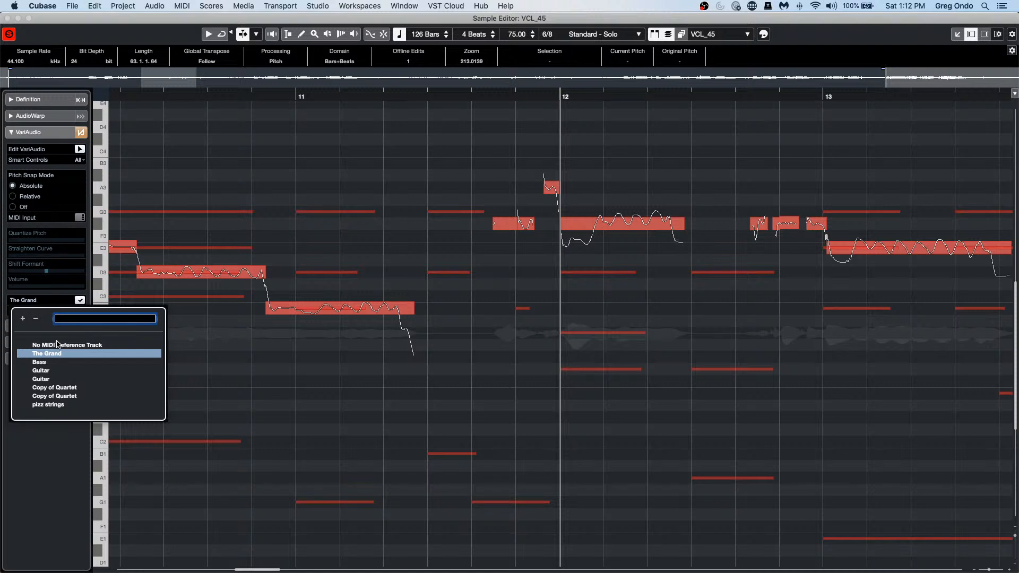
{"action": "left_click", "coordinate": [305, 341]}
{"action": "left_click", "coordinate": [40, 301]}
{"action": "left_click", "coordinate": [106, 346]}
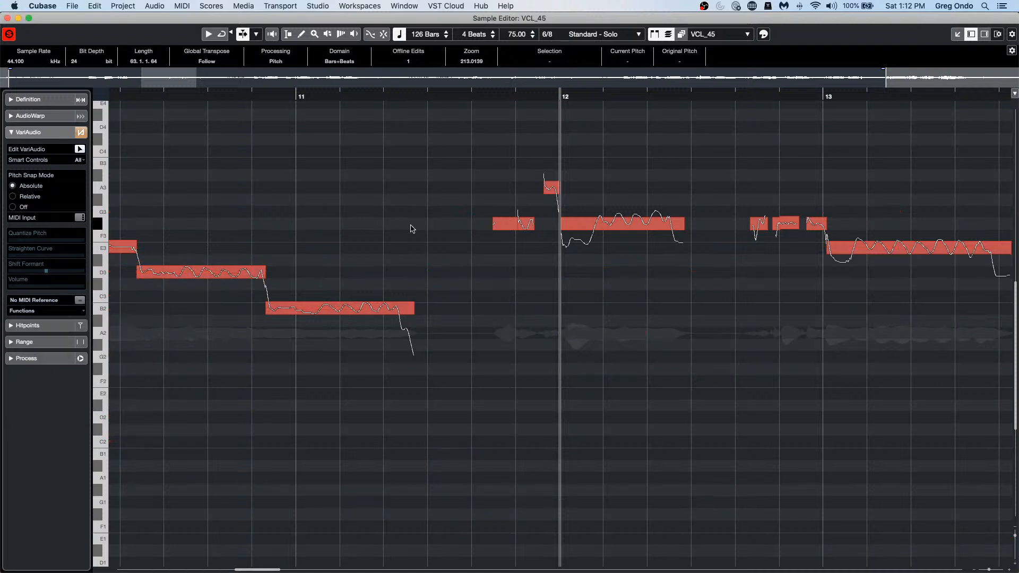
{"action": "left_click", "coordinate": [28, 301]}
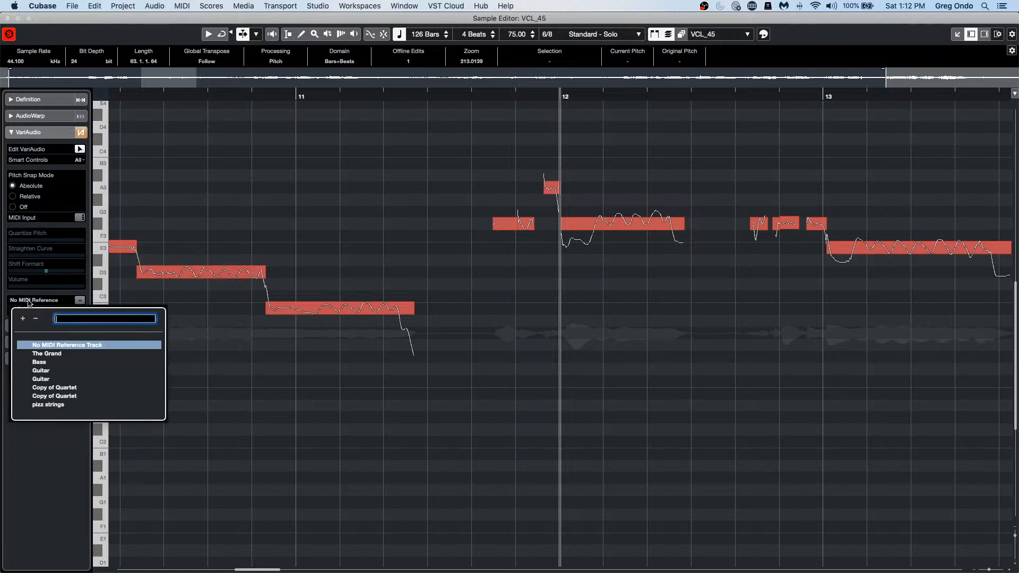
{"action": "left_click", "coordinate": [45, 354]}
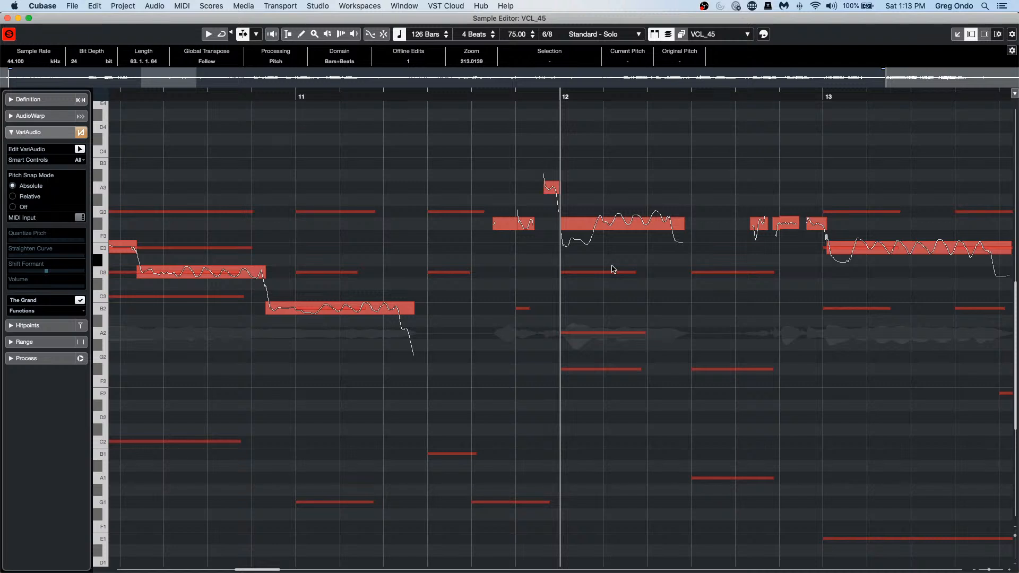
Step: Close the separate Sample Editor window and move the project cursor to just before bar 5
{"action": "left_click", "coordinate": [7, 18]}
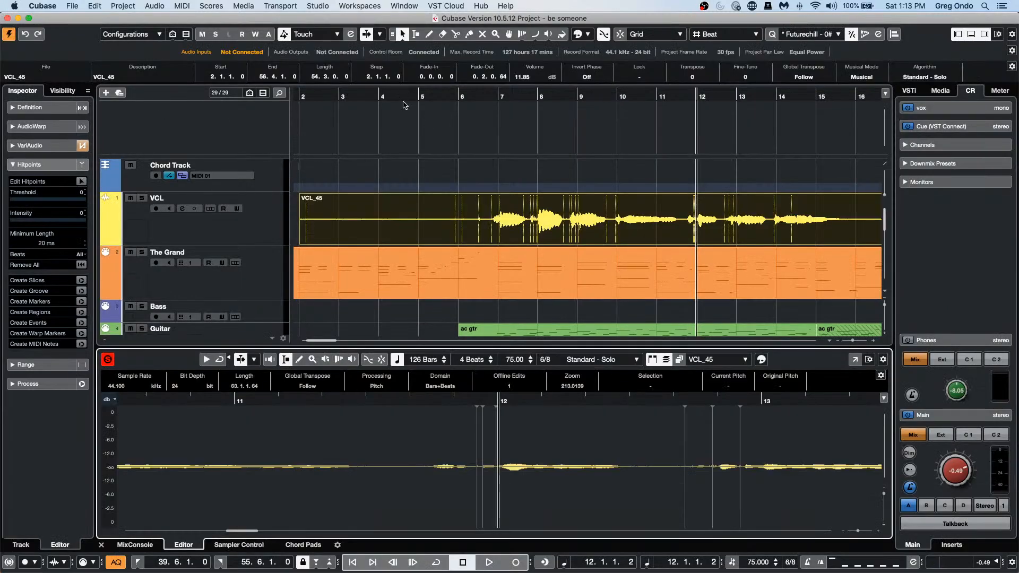
{"action": "left_click_drag", "start_coordinate": [407, 95], "coordinate": [411, 76]}
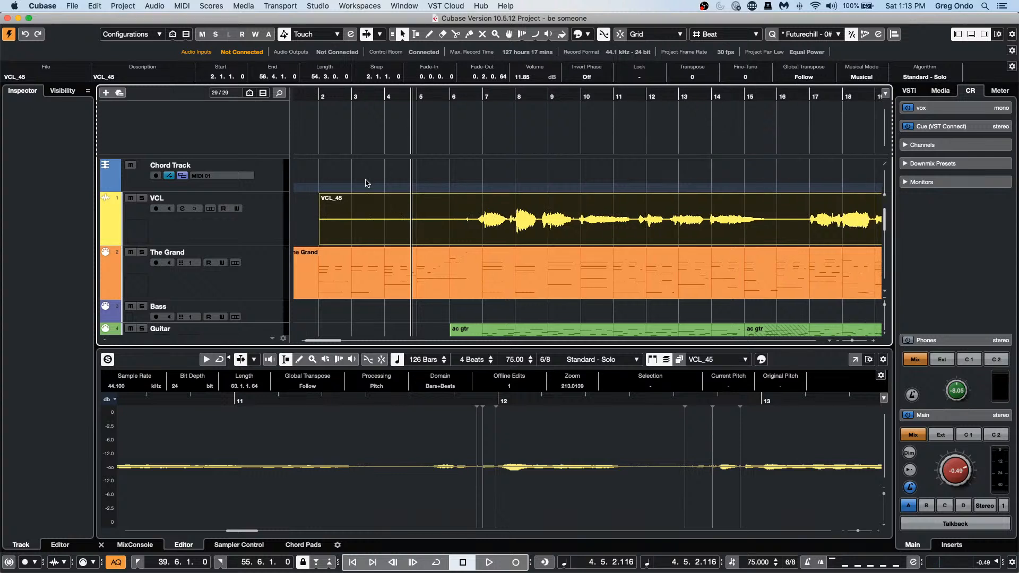
Step: Select the VCL track and show the available audio track presets in the media browser
{"action": "left_click", "coordinate": [945, 92]}
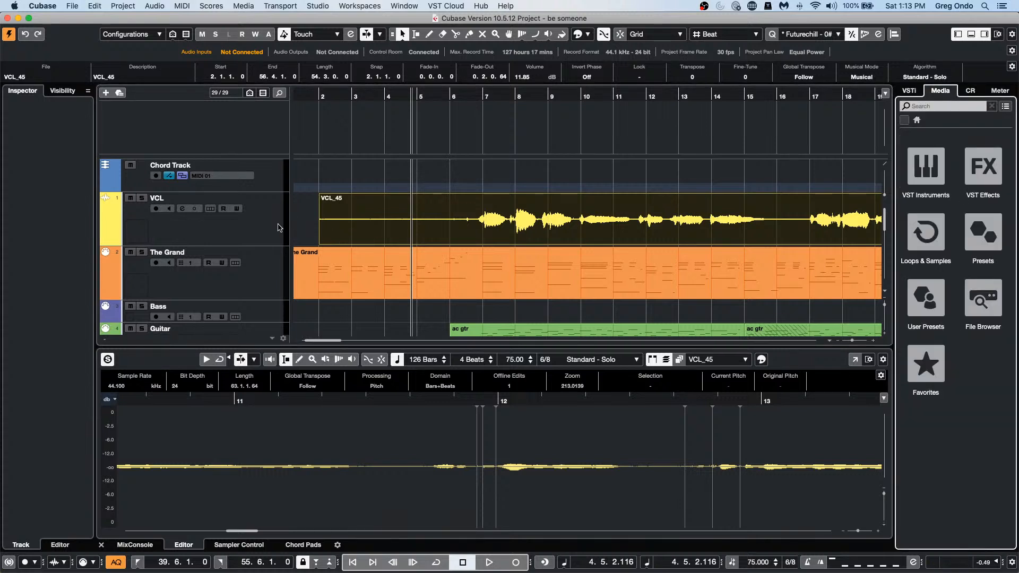
{"action": "left_click", "coordinate": [335, 232]}
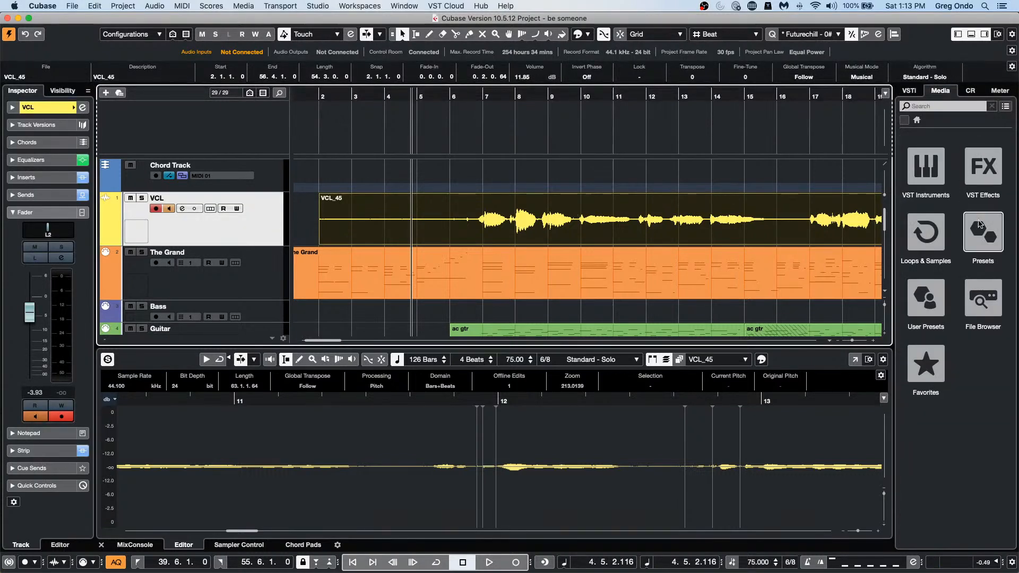
{"action": "left_click", "coordinate": [989, 243]}
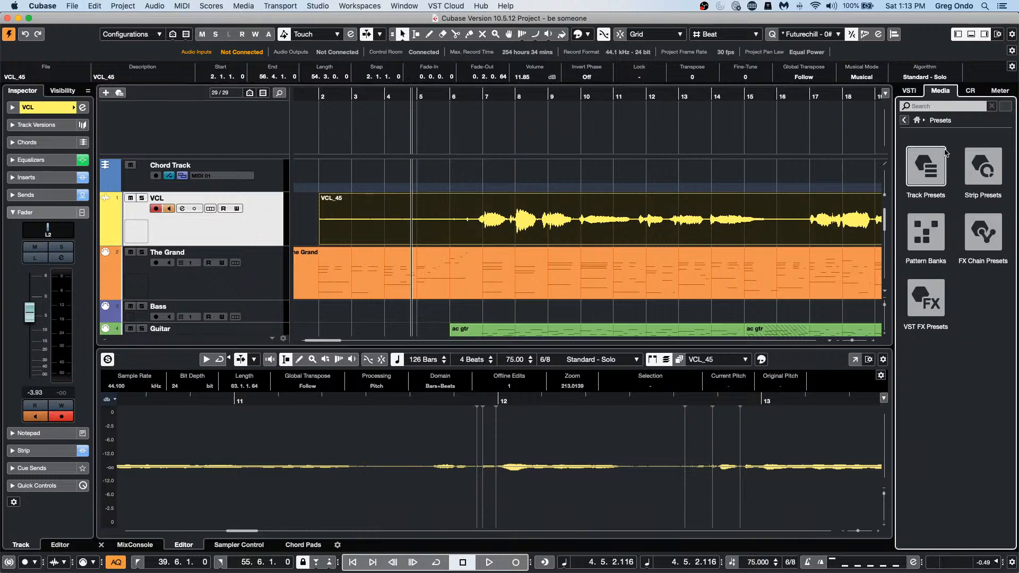
{"action": "left_click", "coordinate": [934, 163]}
{"action": "left_click", "coordinate": [935, 164]}
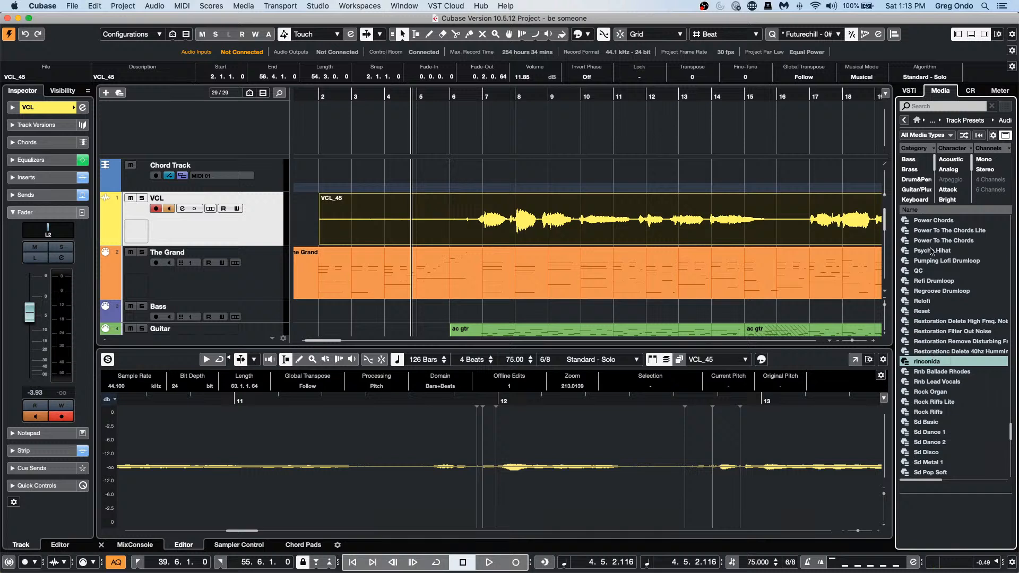
Step: Filter the audio track presets by the Vocal category
{"action": "scroll", "coordinate": [914, 189], "scroll_direction": "down", "scroll_amount": 1}
{"action": "scroll", "coordinate": [914, 192], "scroll_direction": "down", "scroll_amount": 1}
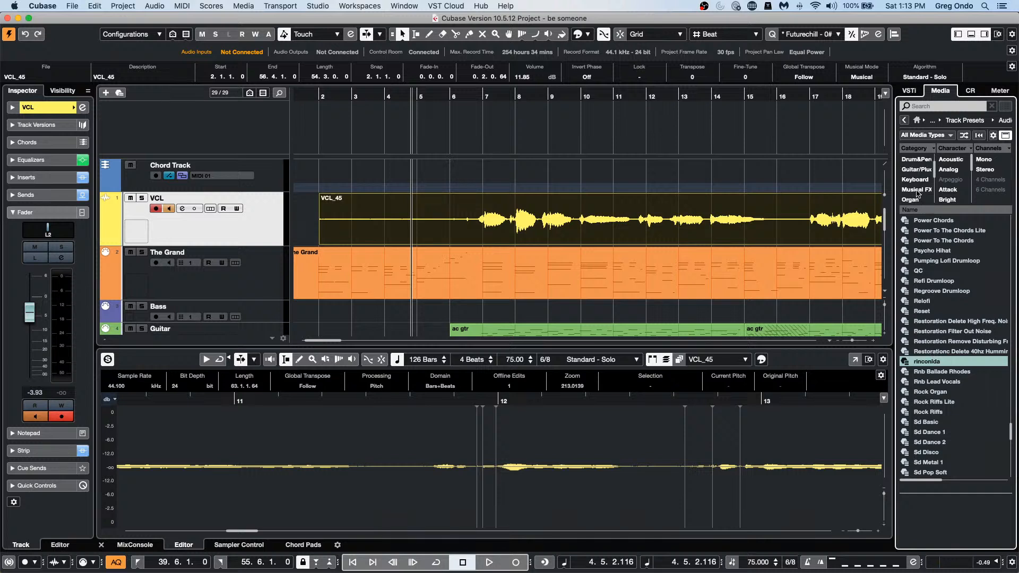
{"action": "scroll", "coordinate": [918, 193], "scroll_direction": "down", "scroll_amount": 1}
{"action": "scroll", "coordinate": [918, 193], "scroll_direction": "down", "scroll_amount": 6}
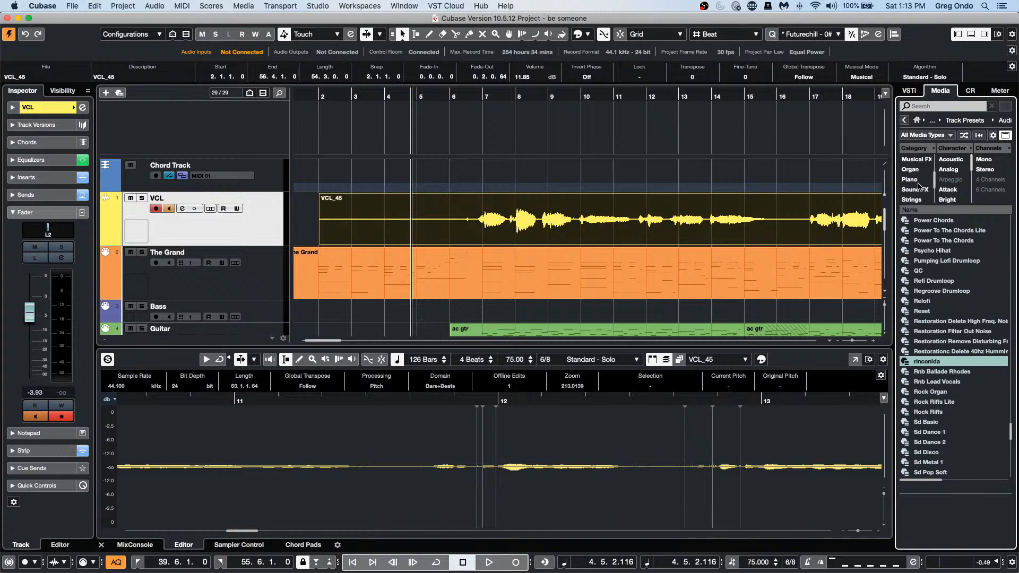
{"action": "left_click", "coordinate": [920, 189]}
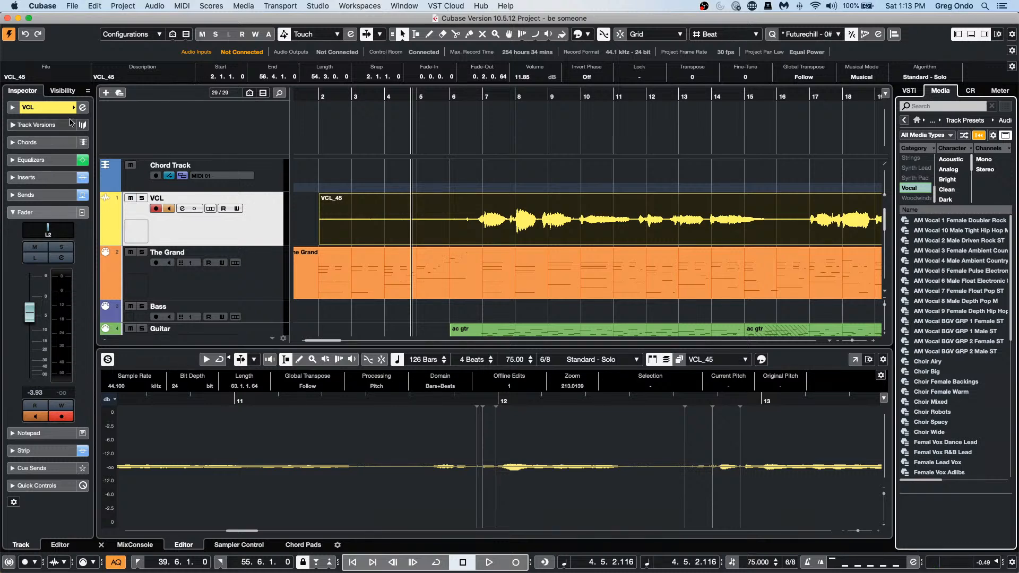
Step: Show the VCL channel settings and apply the AM Vocal BGV GRP 1 Female ST track preset to the track
{"action": "left_click", "coordinate": [82, 107]}
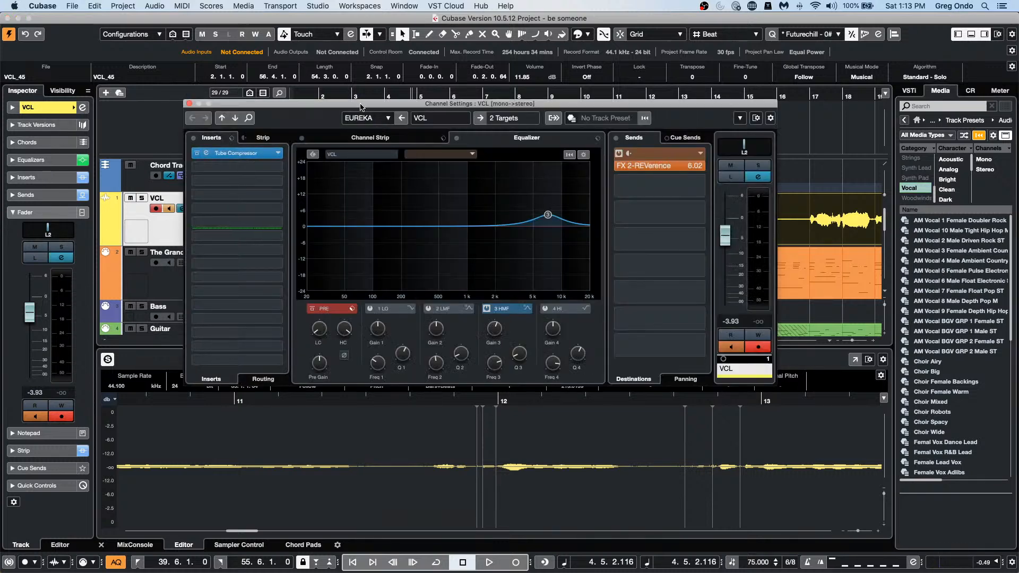
{"action": "left_click_drag", "start_coordinate": [359, 104], "coordinate": [440, 131]}
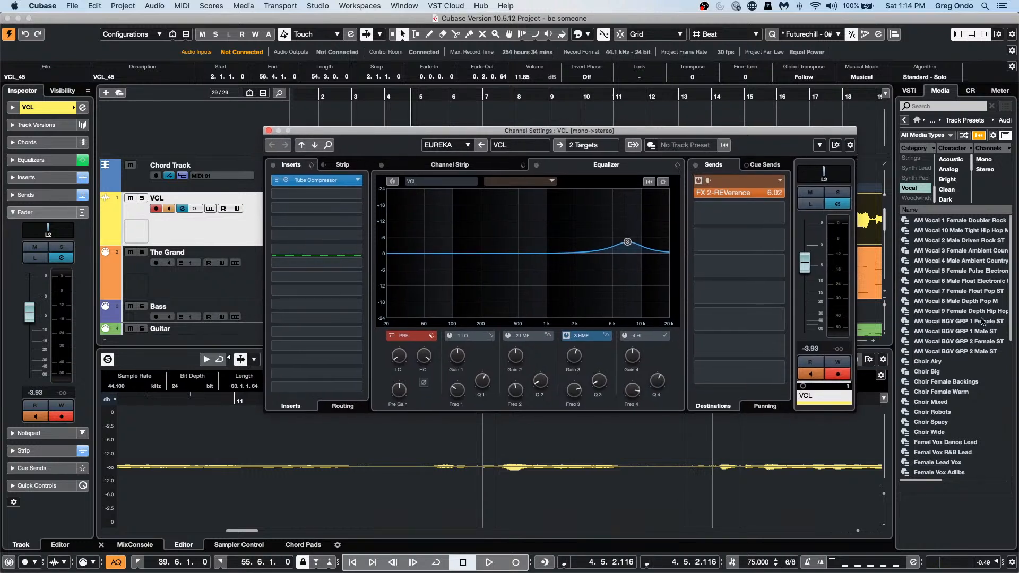
{"action": "left_click_drag", "start_coordinate": [955, 321], "coordinate": [178, 231]}
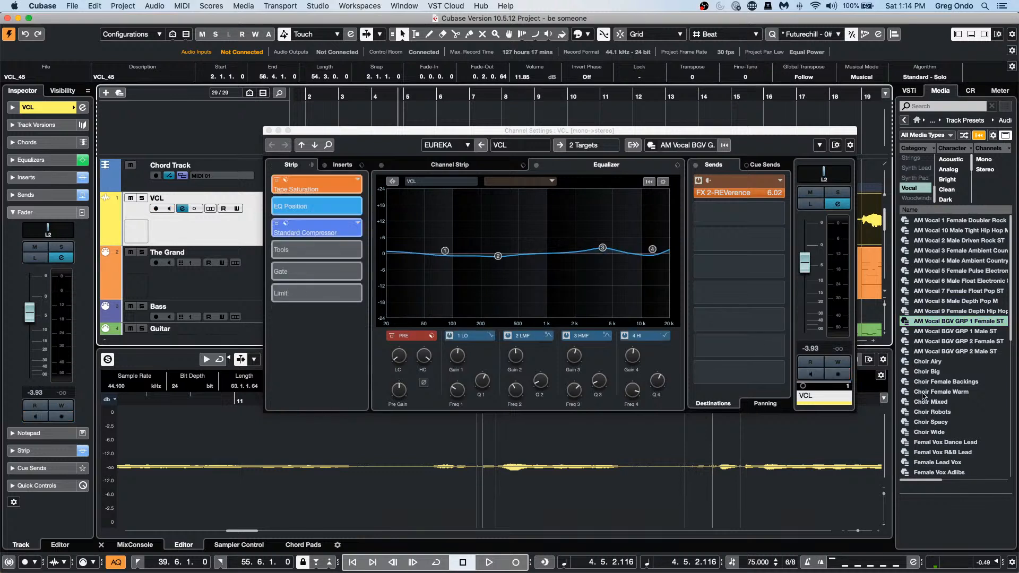
Step: Try the Choir Female Warm preset on the VCL track and switch back to AM Vocal BGV GRP 1 Female ST
{"action": "left_click_drag", "start_coordinate": [941, 392], "coordinate": [183, 230]}
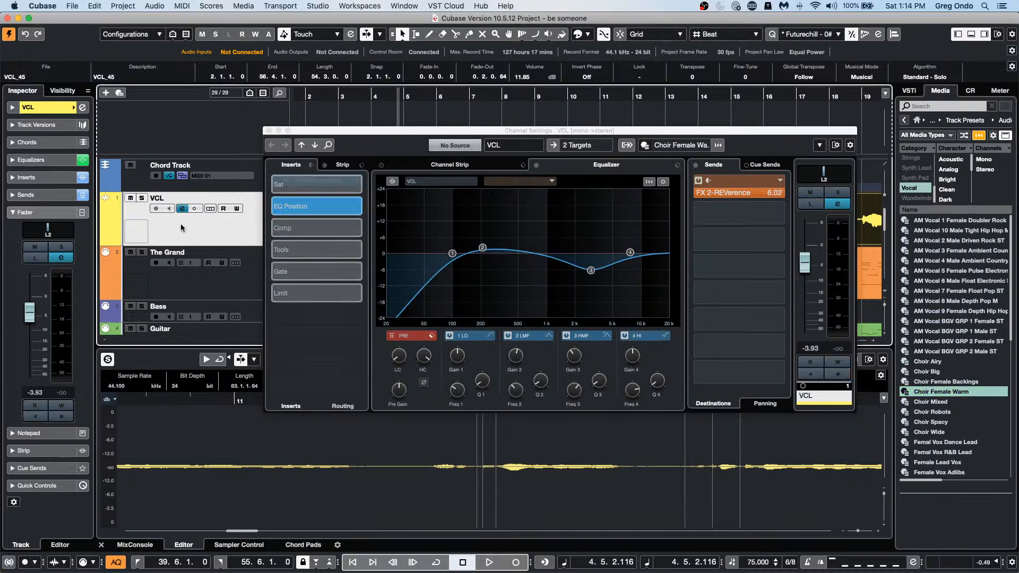
{"action": "left_click", "coordinate": [924, 320]}
{"action": "left_click_drag", "start_coordinate": [924, 320], "coordinate": [183, 229]}
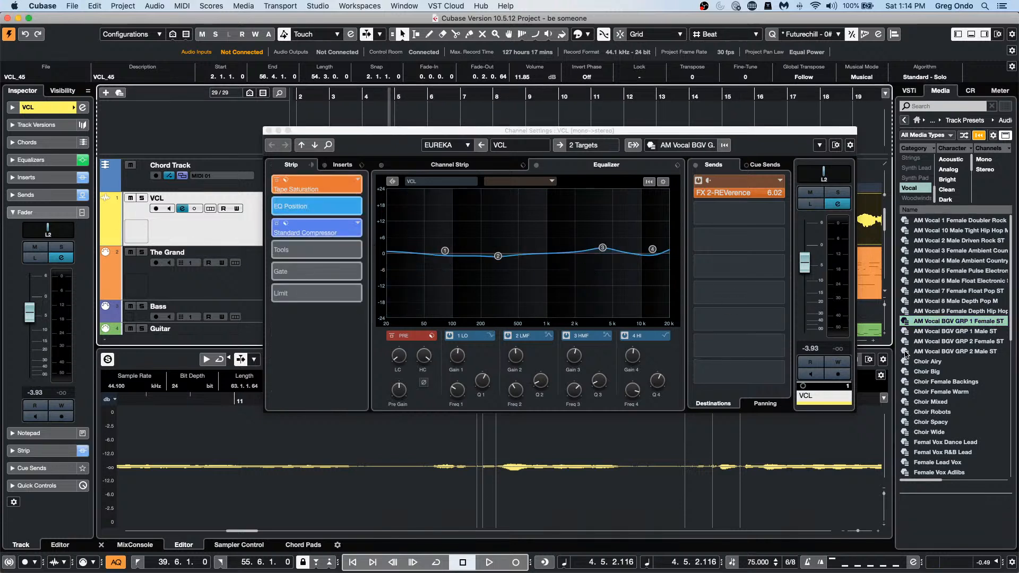
Step: Apply the Female Lead Vox preset to the VCL track and clear the Vocal category filter
{"action": "left_click_drag", "start_coordinate": [937, 462], "coordinate": [176, 229]}
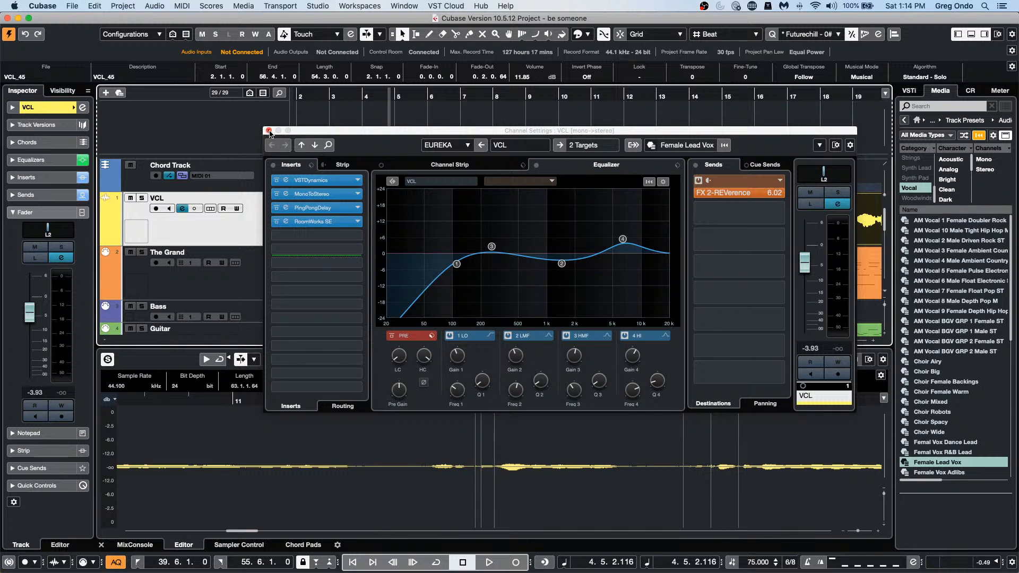
{"action": "left_click", "coordinate": [269, 131]}
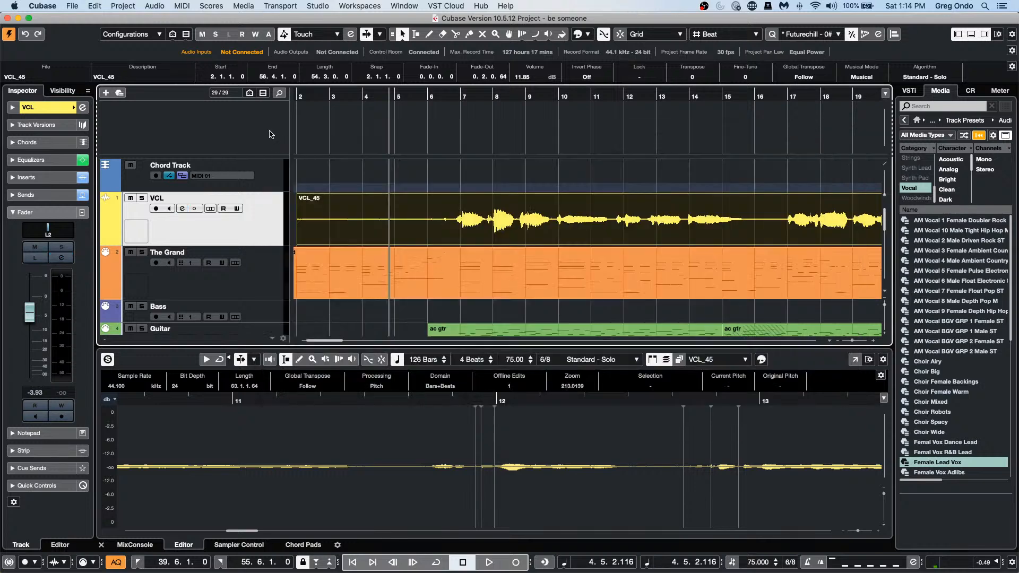
{"action": "left_click", "coordinate": [909, 184]}
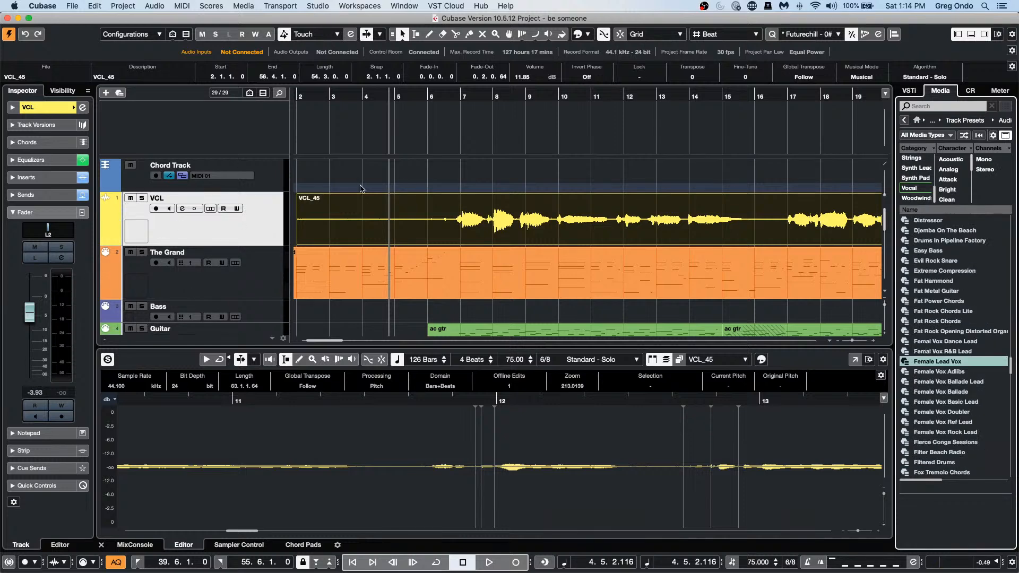
Step: Save the VCL track's settings as a new track preset, entering the vocalist's first name as the preset name
{"action": "right_click", "coordinate": [254, 213]}
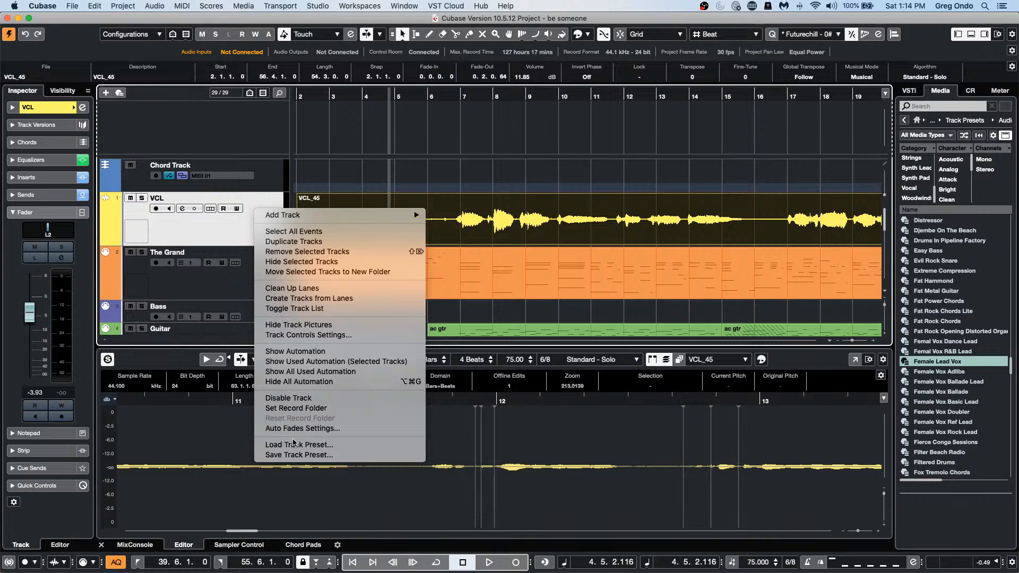
{"action": "left_click", "coordinate": [305, 455]}
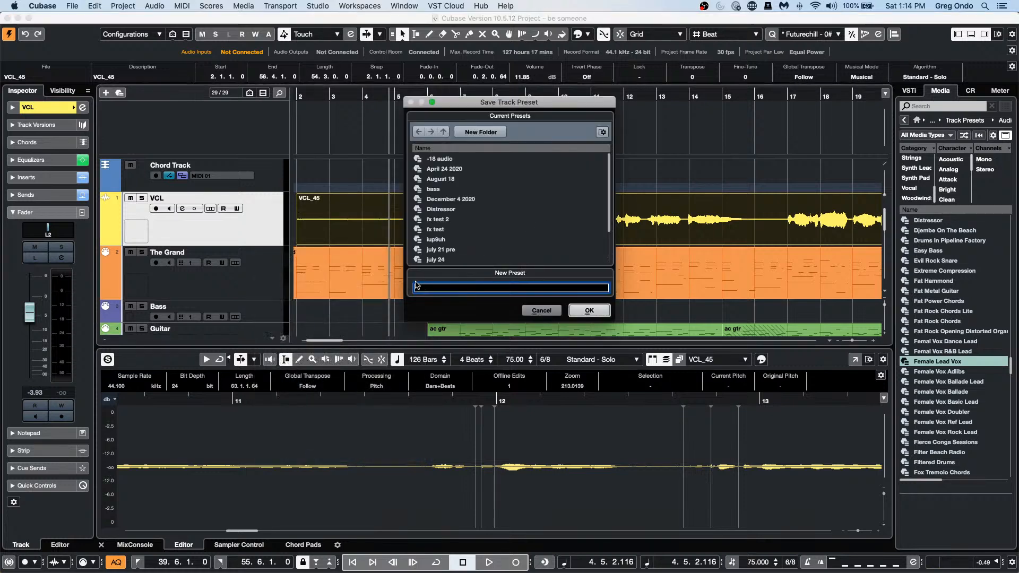
{"action": "type", "text": "Angelina"}
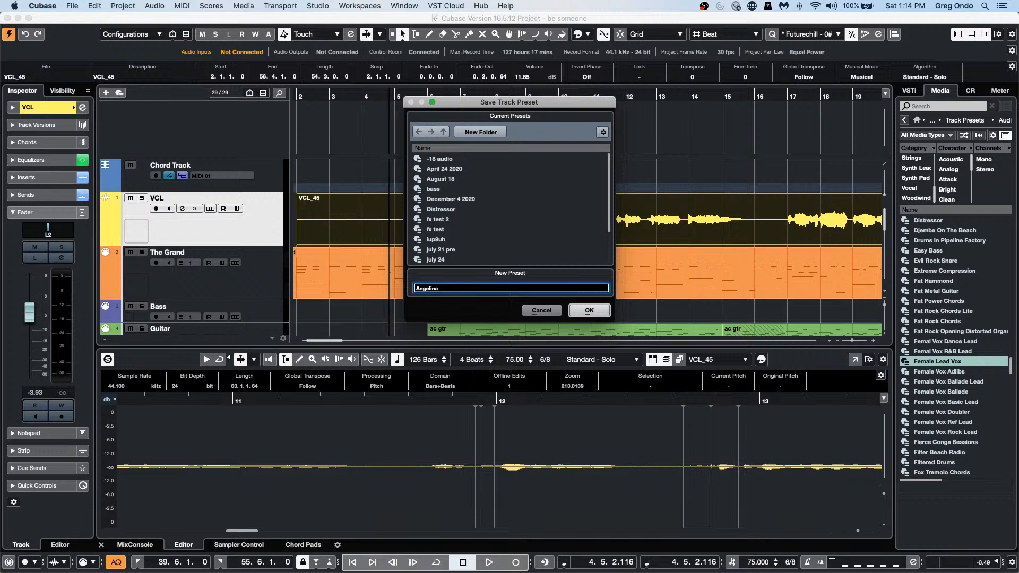
{"action": "key", "text": "Return"}
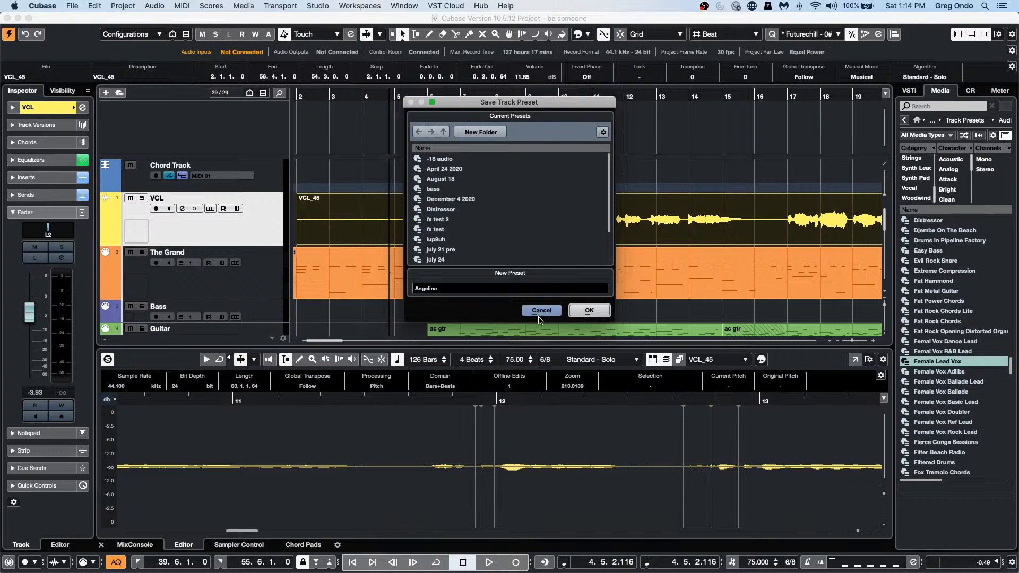
{"action": "left_click", "coordinate": [597, 313]}
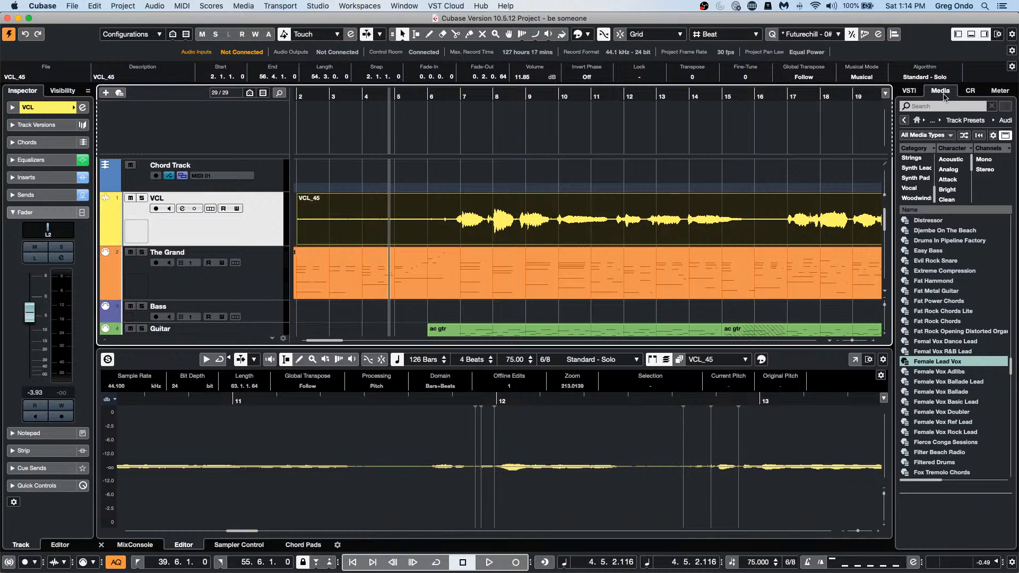
Step: Examine the saved audio track presets under User Presets and return to the media browser's home page
{"action": "left_click", "coordinate": [918, 120]}
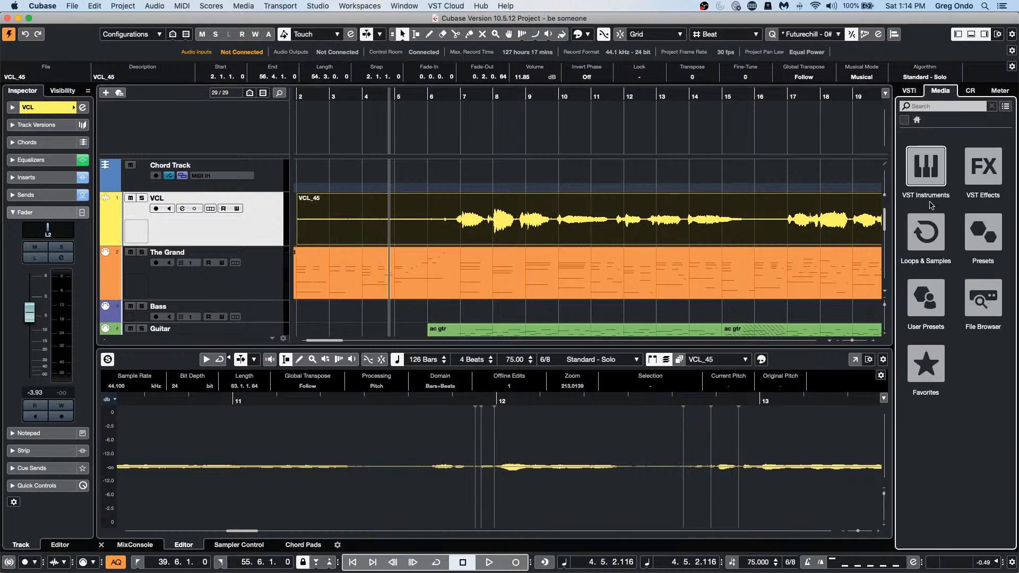
{"action": "left_click", "coordinate": [934, 303]}
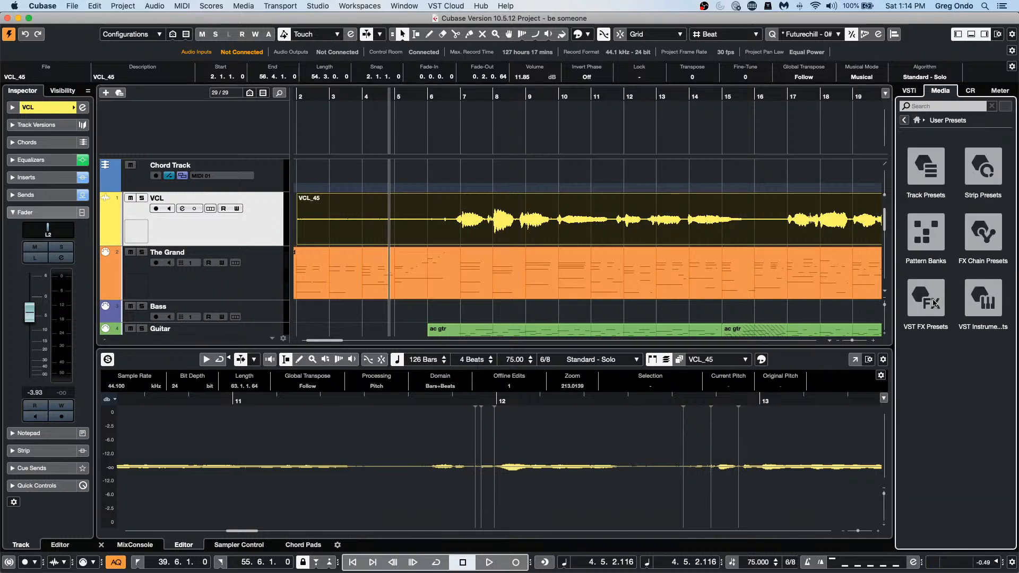
{"action": "left_click", "coordinate": [919, 177]}
{"action": "left_click", "coordinate": [918, 177]}
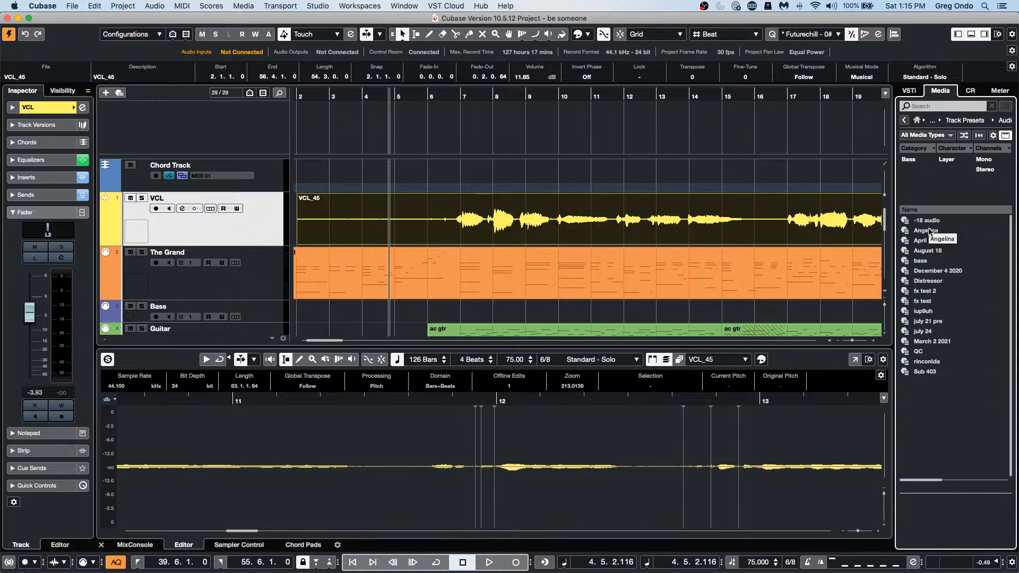
{"action": "left_click", "coordinate": [903, 120]}
{"action": "left_click", "coordinate": [903, 119]}
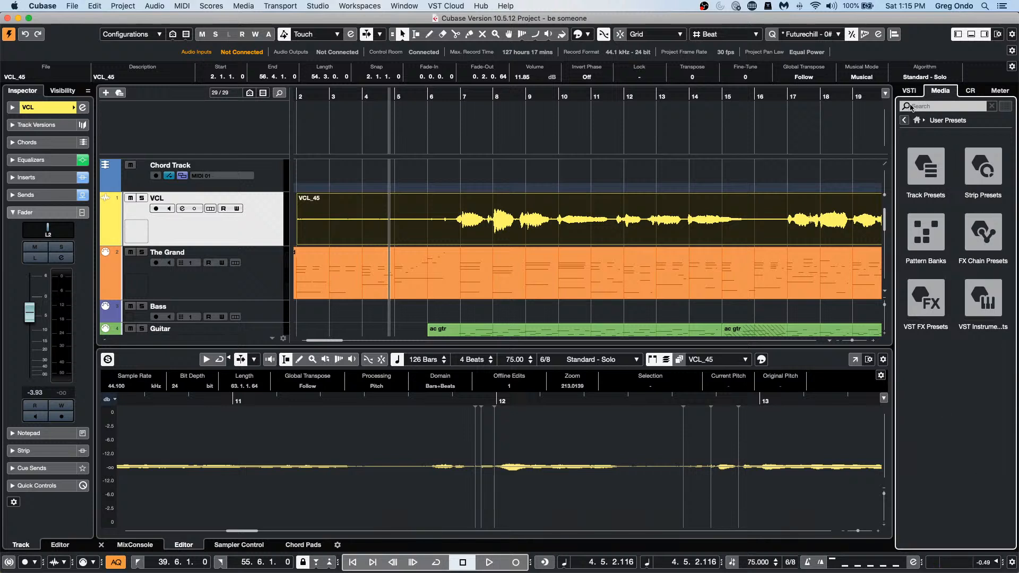
{"action": "left_click", "coordinate": [903, 120]}
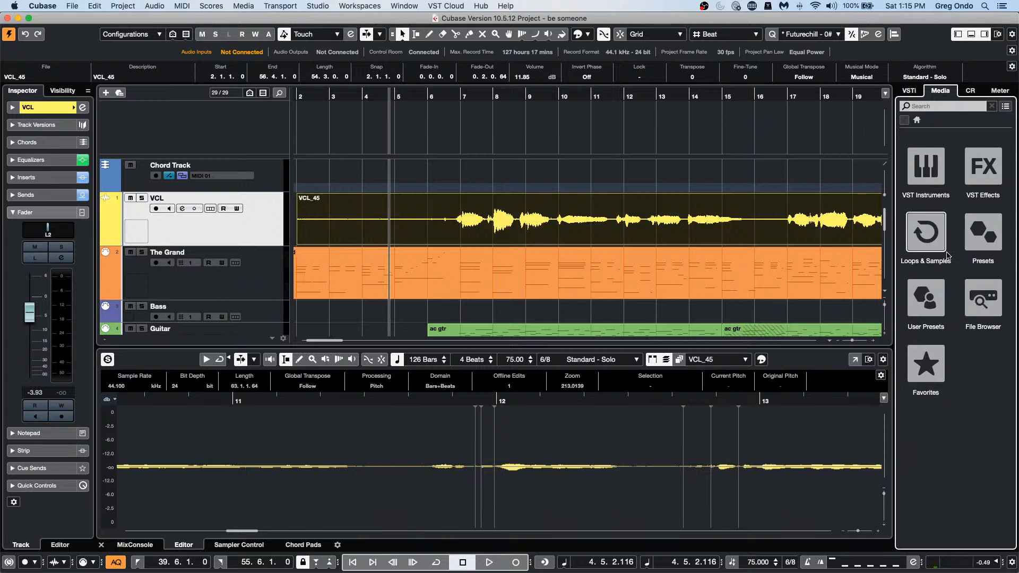
{"action": "right_click", "coordinate": [234, 233]}
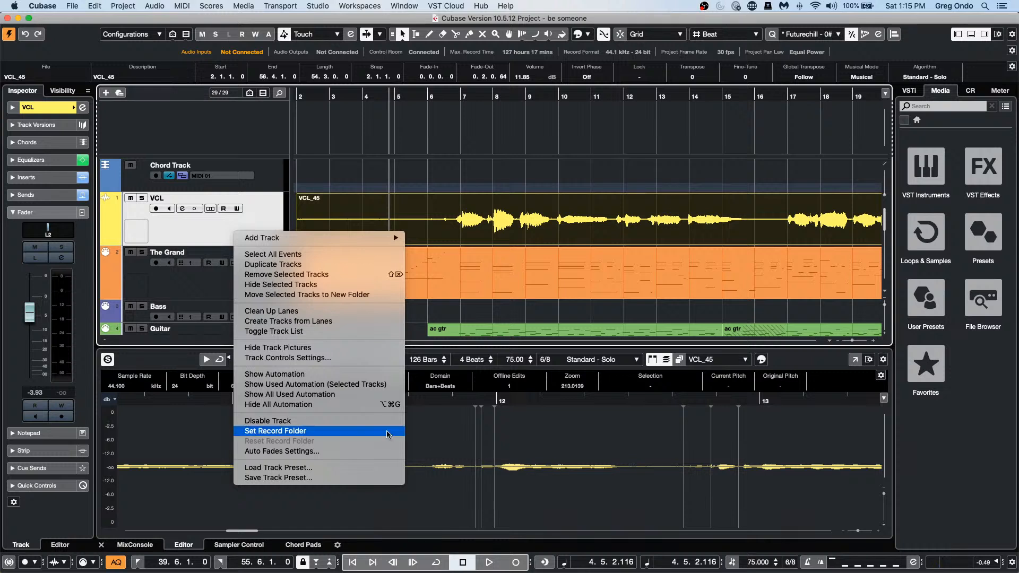
{"action": "left_click", "coordinate": [198, 228]}
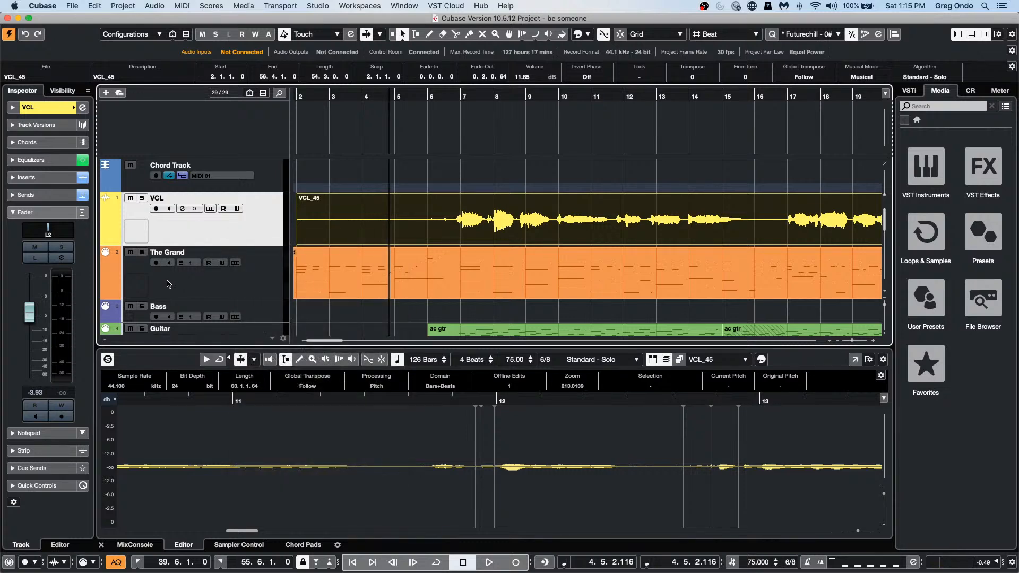
Step: Start a project backup and create a destination folder named backup inside the Be Someone folder
{"action": "left_click", "coordinate": [72, 7]}
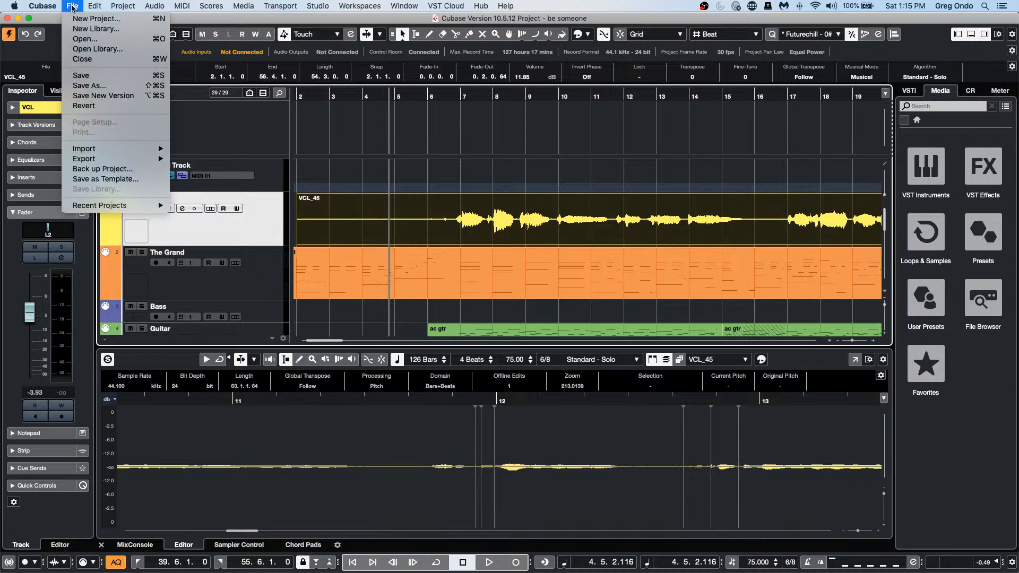
{"action": "mouse_move", "coordinate": [104, 206]}
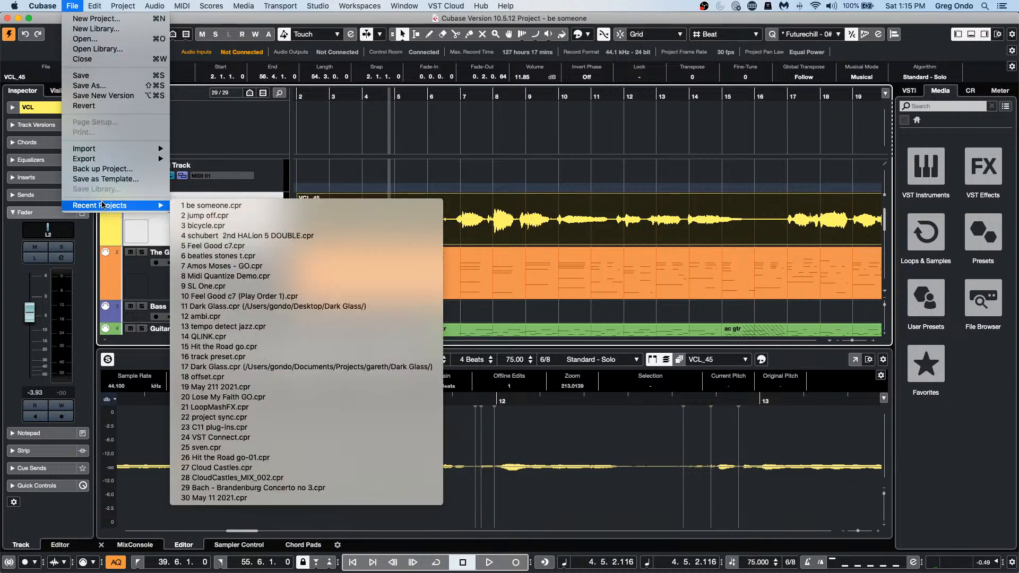
{"action": "left_click", "coordinate": [112, 175]}
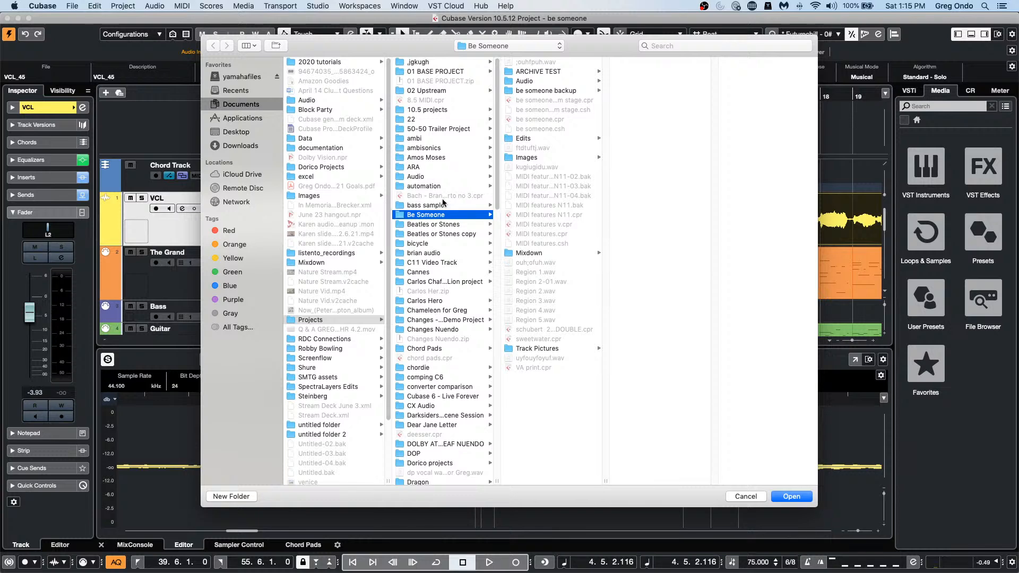
{"action": "left_click", "coordinate": [231, 496]}
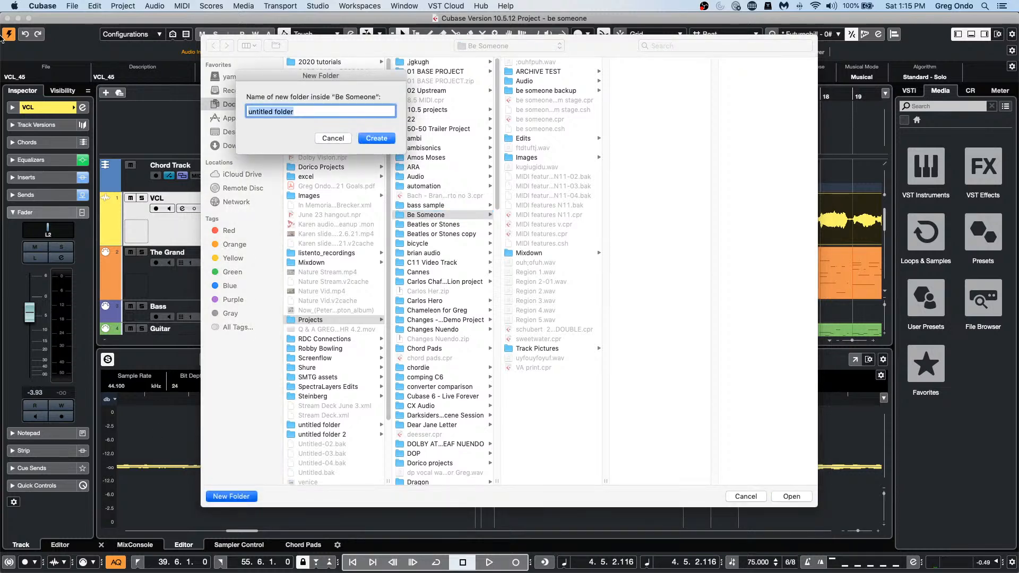
{"action": "type", "text": "backup"}
{"action": "key", "text": "Return"}
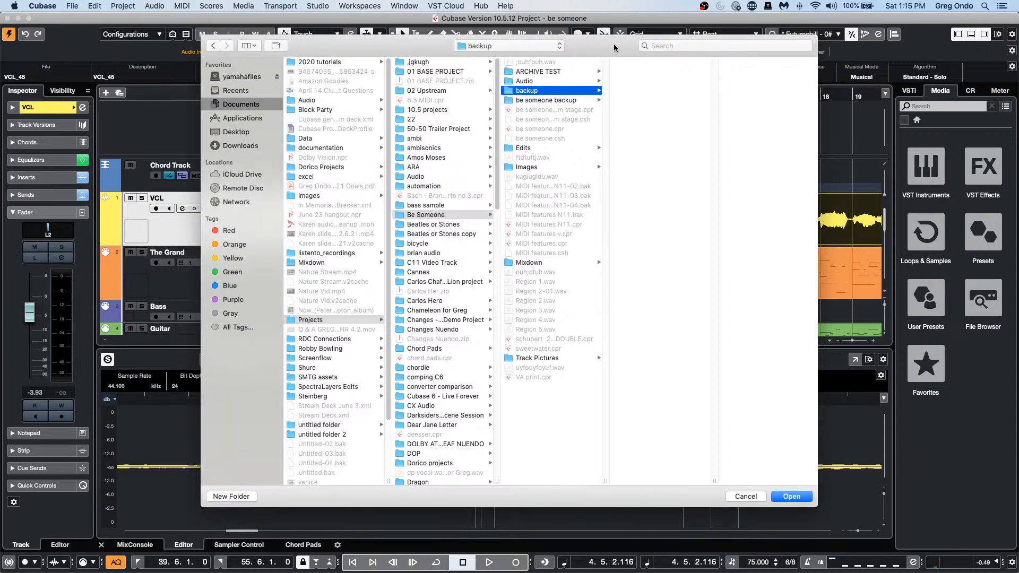
Step: Accept the backup folder as destination, examine the Back up Project options, and cancel the backup
{"action": "left_click", "coordinate": [789, 497]}
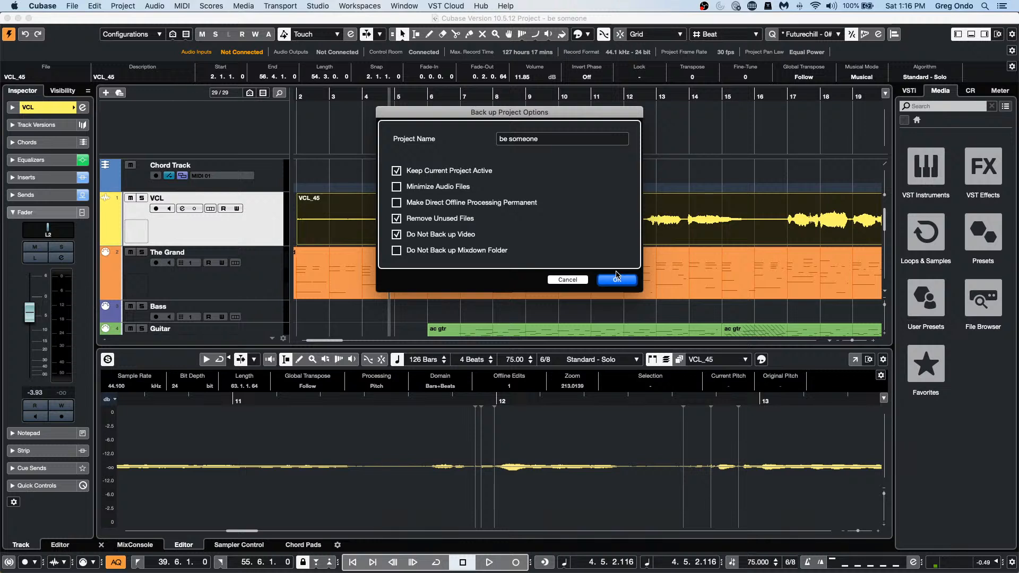
{"action": "left_click", "coordinate": [573, 281]}
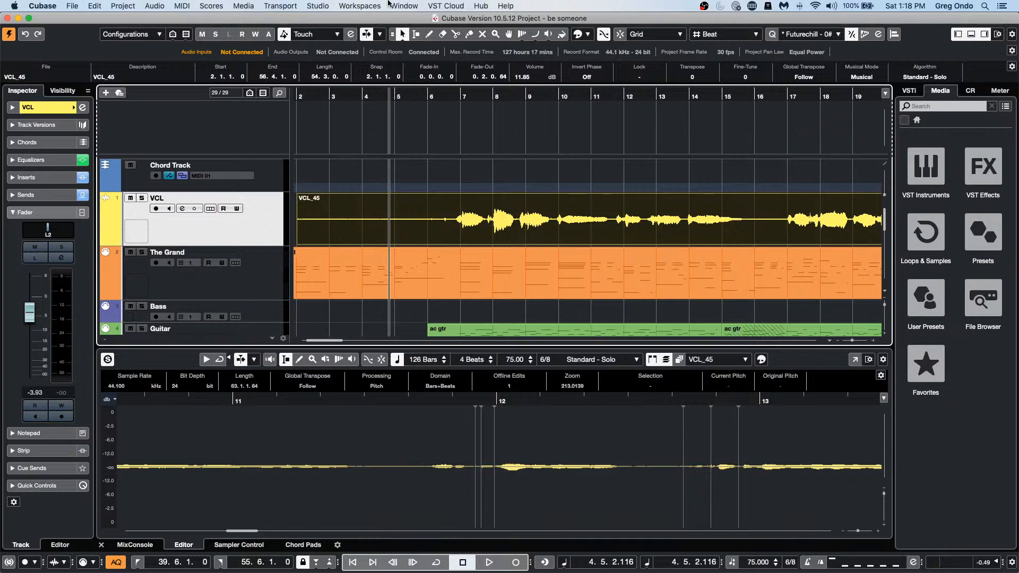
Step: Examine the auto save and maximum backup file options in the General preferences, and close the preferences
{"action": "left_click", "coordinate": [13, 5]}
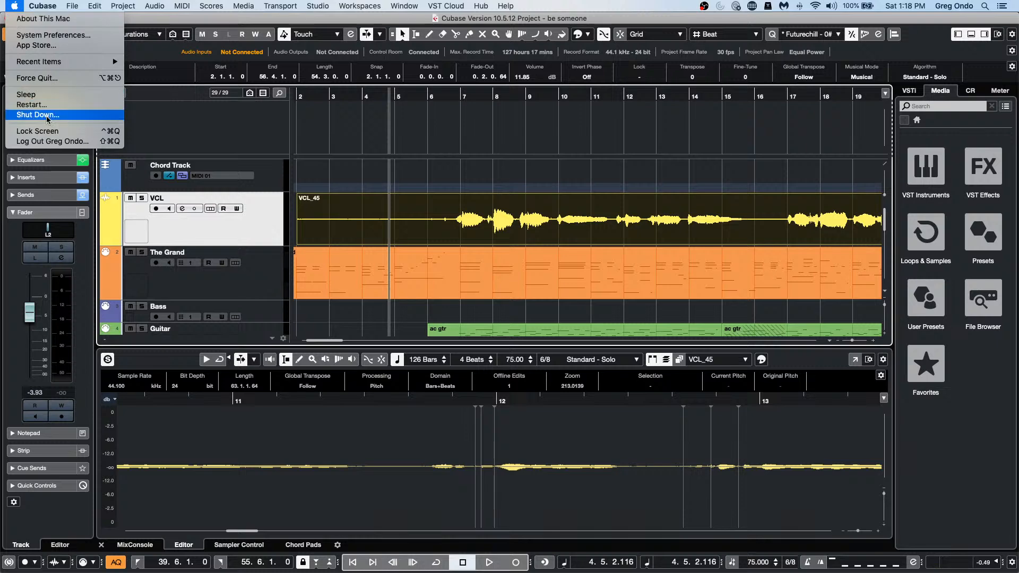
{"action": "mouse_move", "coordinate": [58, 64]}
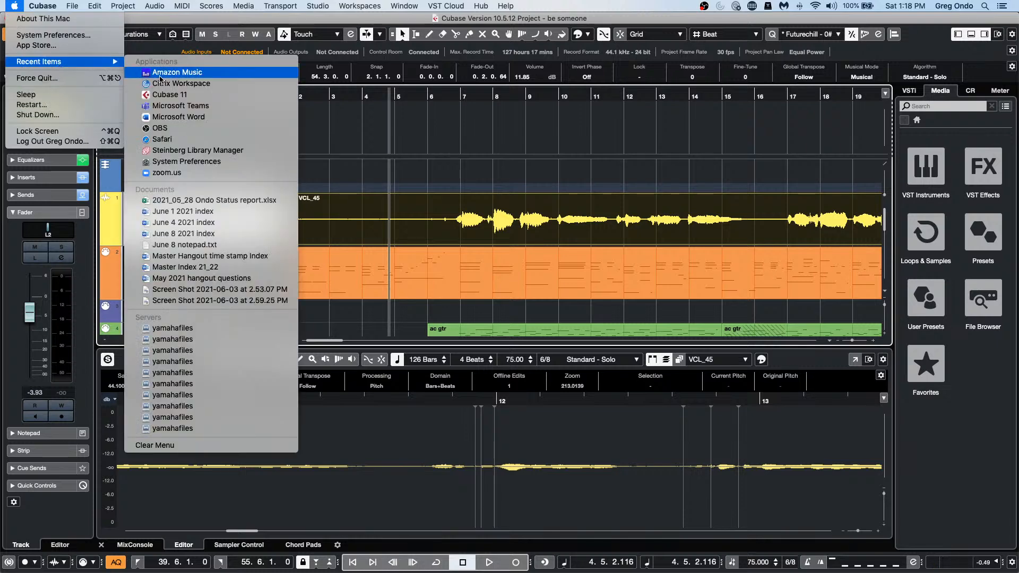
{"action": "mouse_move", "coordinate": [42, 6]}
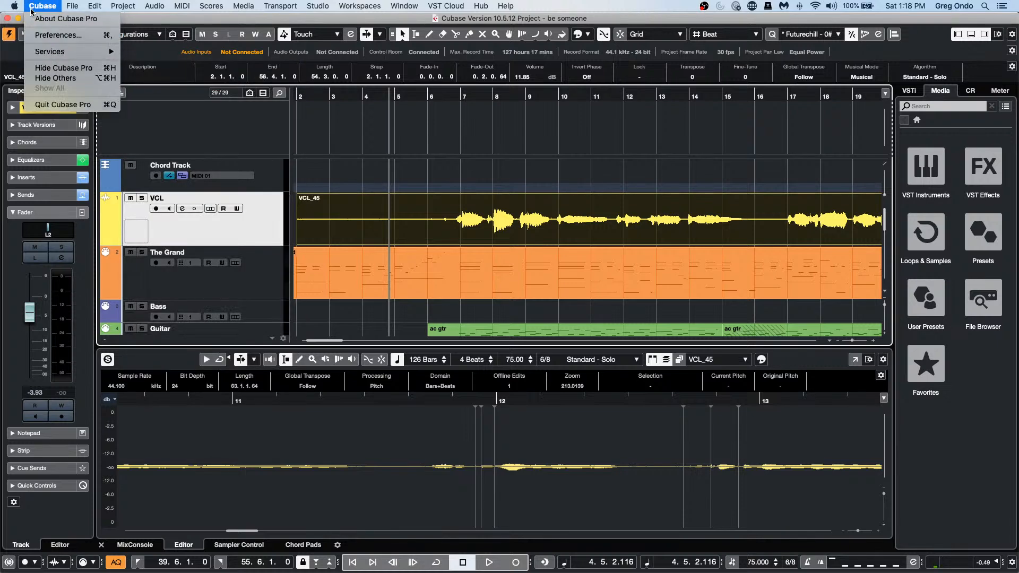
{"action": "left_click", "coordinate": [44, 35]}
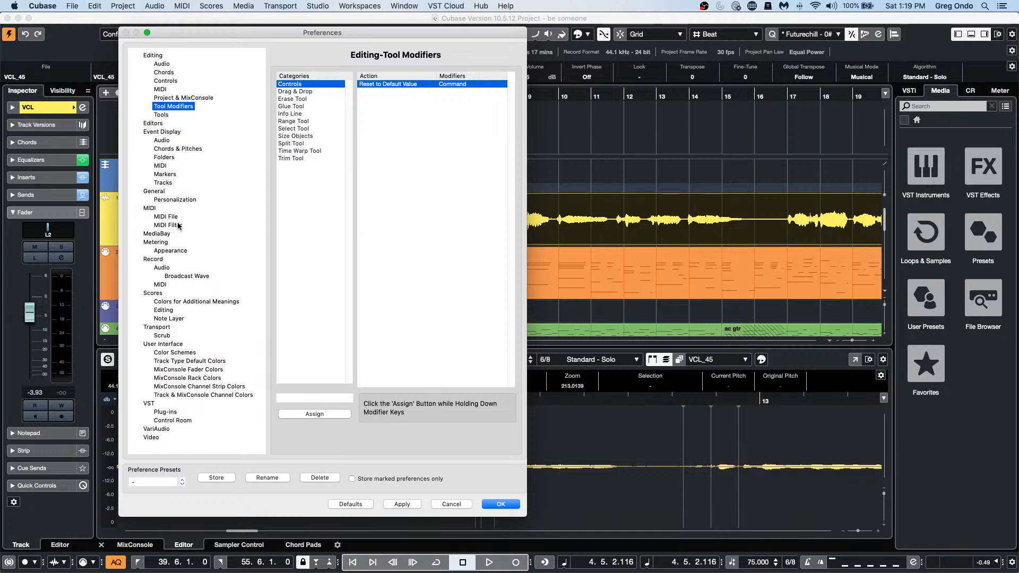
{"action": "left_click", "coordinate": [155, 192]}
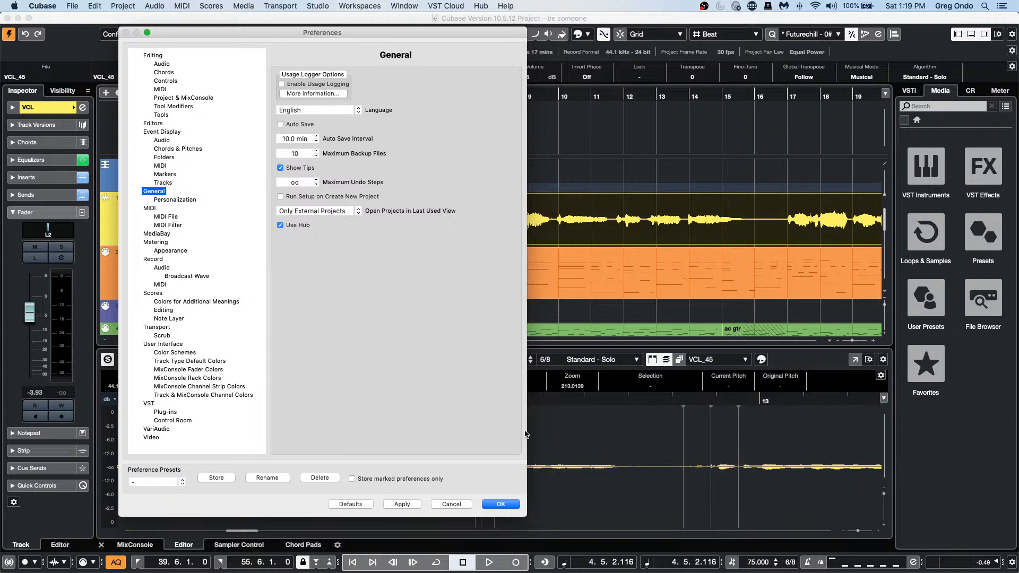
{"action": "left_click", "coordinate": [500, 503]}
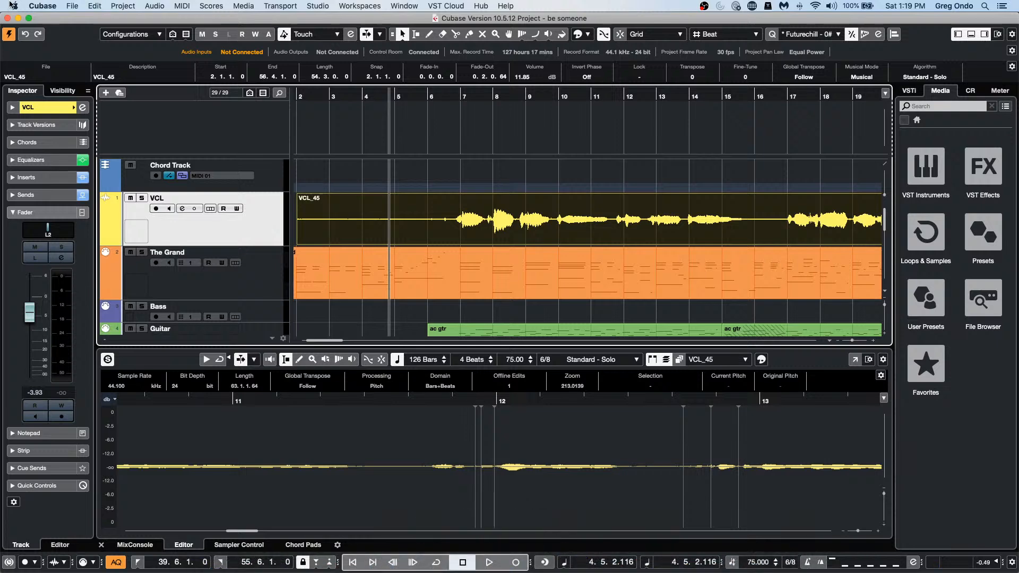
Step: Open the recent project bicycle.cpr and activate it
{"action": "left_click", "coordinate": [69, 6]}
{"action": "mouse_move", "coordinate": [138, 205]}
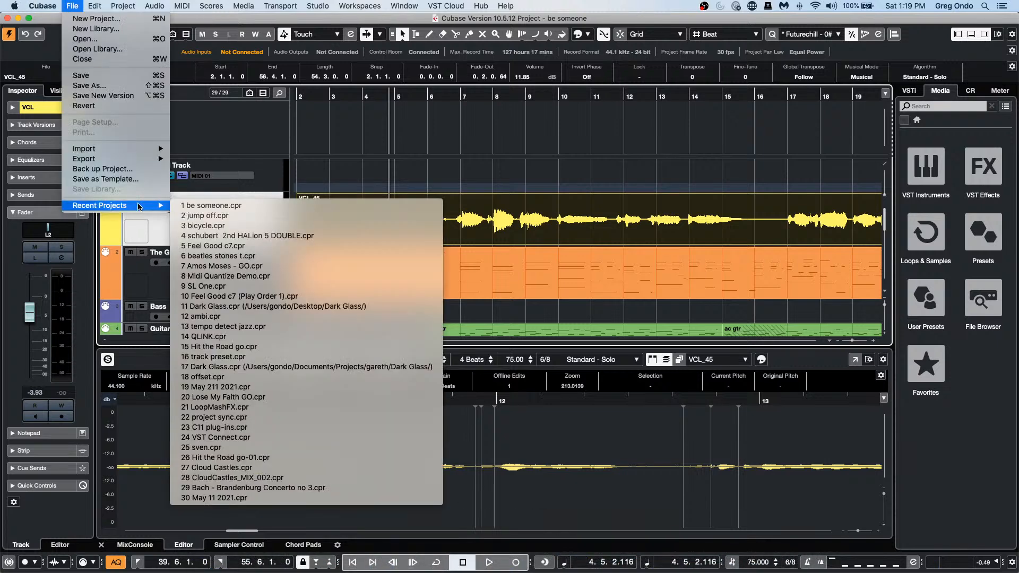
{"action": "left_click", "coordinate": [301, 227]}
{"action": "left_click", "coordinate": [7, 35]}
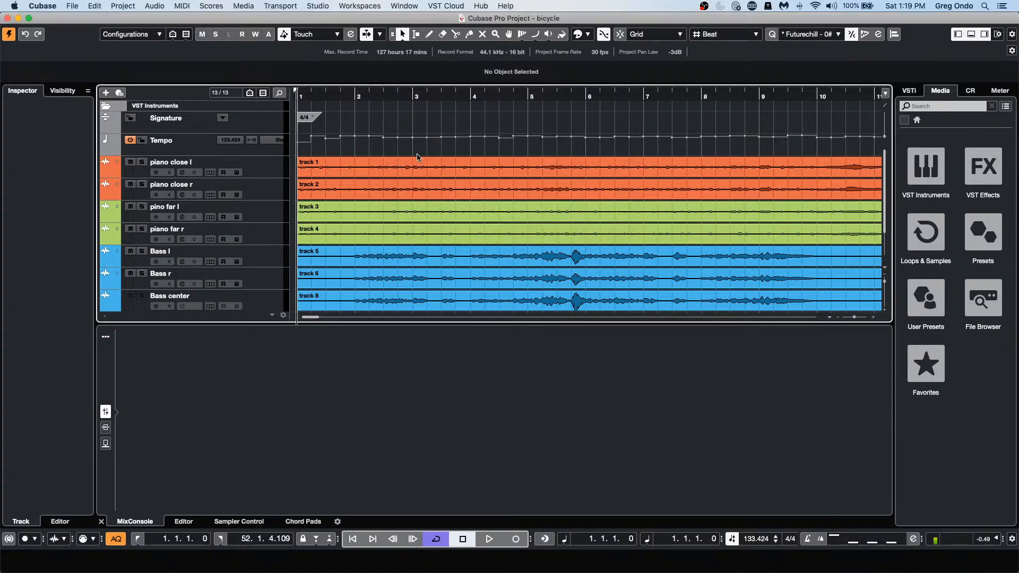
{"action": "left_click_drag", "start_coordinate": [345, 99], "coordinate": [352, 71]}
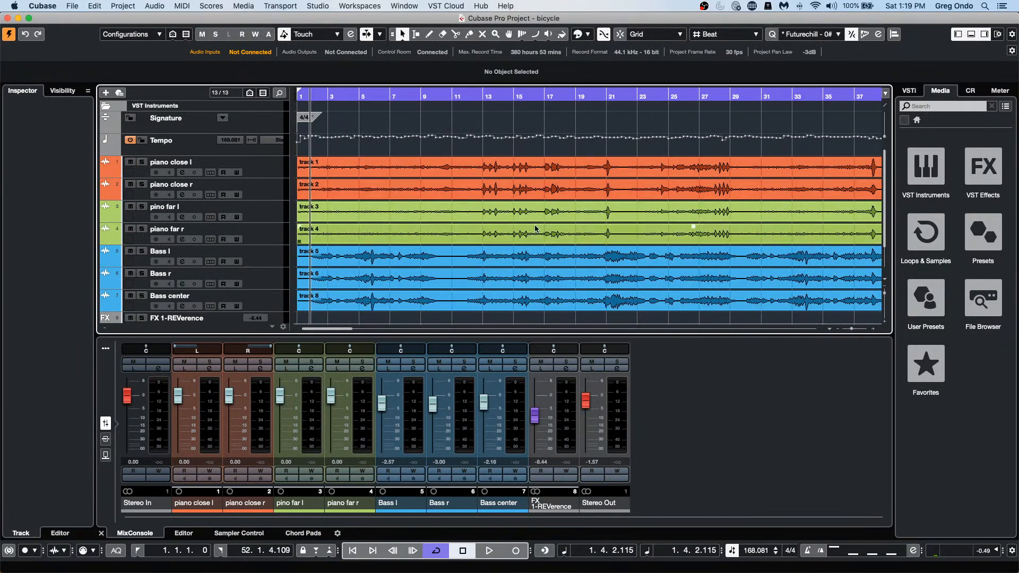
Step: Show the Control Room, lower its main level to about -2.36 dB and start playback
{"action": "left_click", "coordinate": [970, 91]}
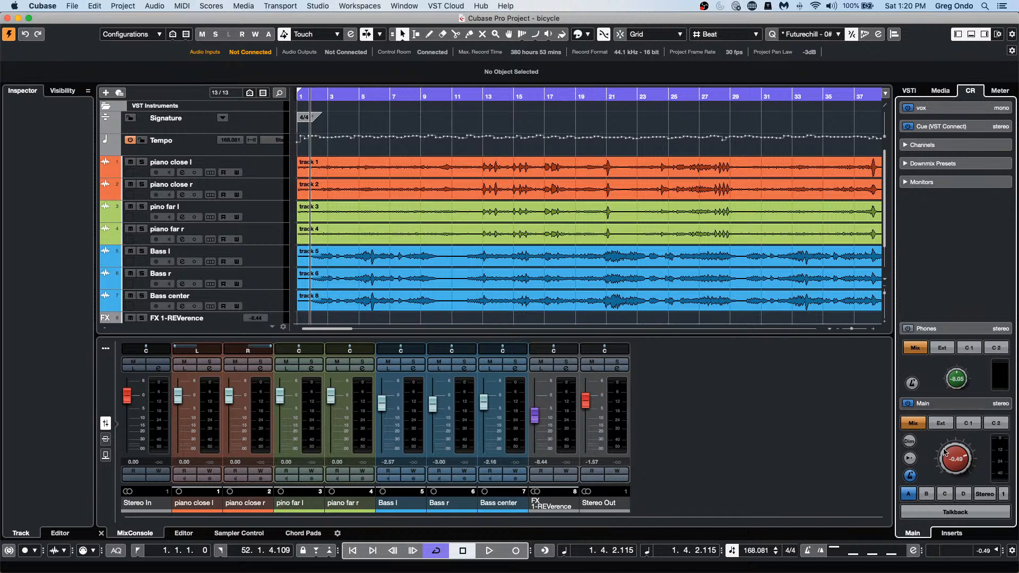
{"action": "left_click_drag", "start_coordinate": [948, 458], "coordinate": [942, 461]}
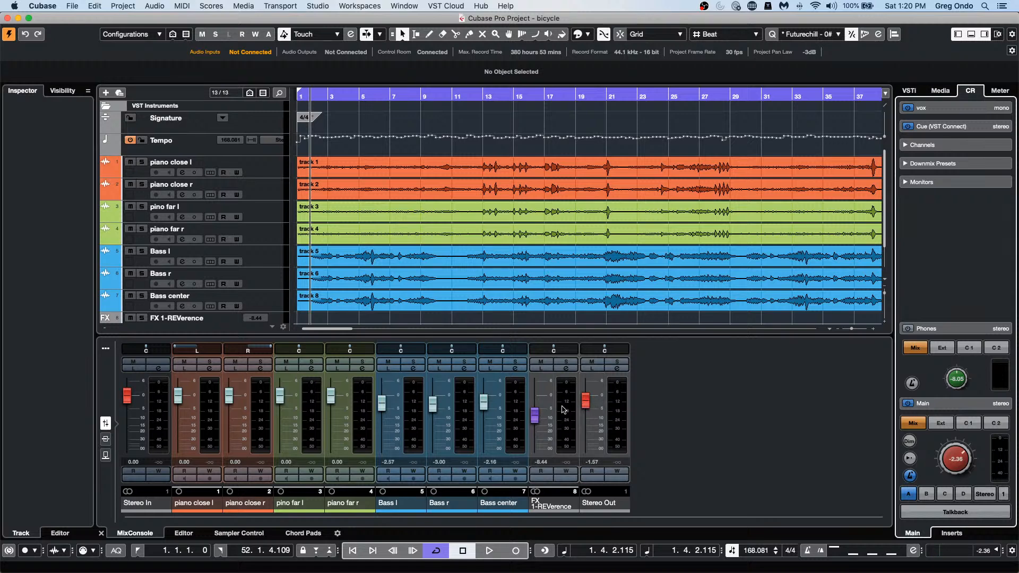
{"action": "key", "text": "space"}
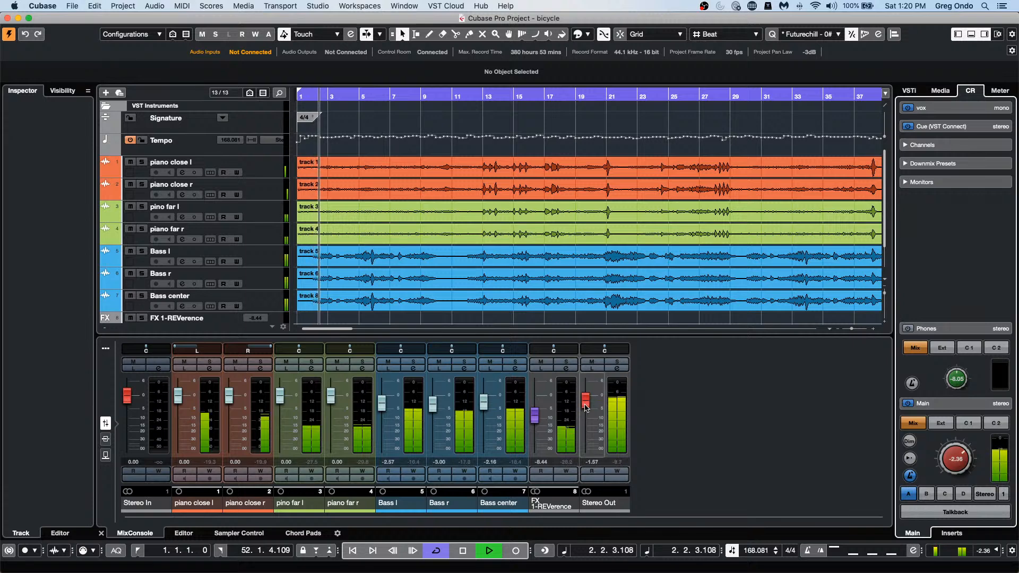
Step: Lower the Stereo Out fader to about -26.7 dB during playback, stop, and raise the fader to about -4.43 dB
{"action": "left_click_drag", "start_coordinate": [585, 408], "coordinate": [588, 452]}
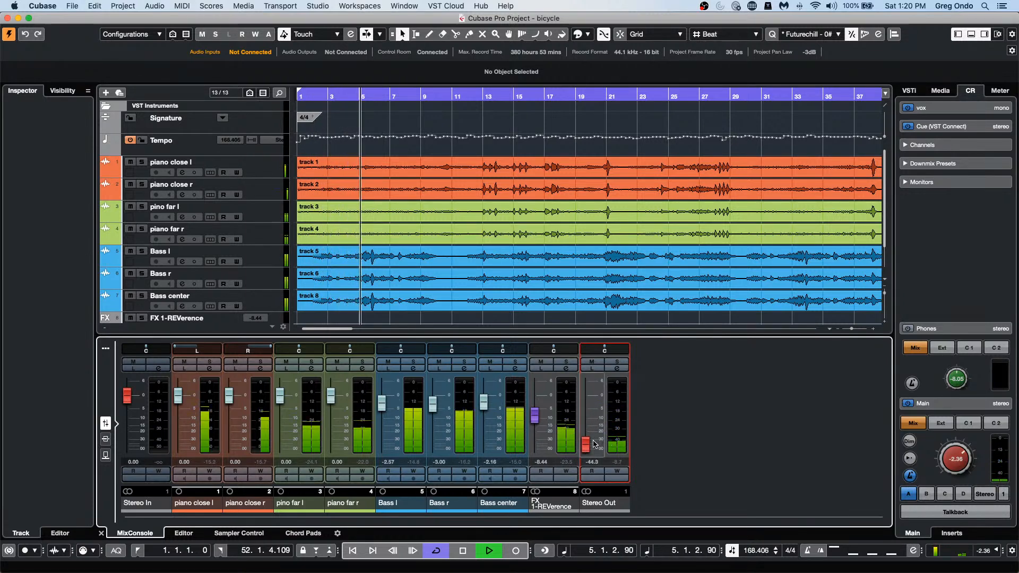
{"action": "mouse_move", "coordinate": [588, 447]}
{"action": "left_mouse_down"}
{"action": "mouse_move", "coordinate": [586, 426]}
{"action": "mouse_move", "coordinate": [587, 440]}
{"action": "left_mouse_up"}
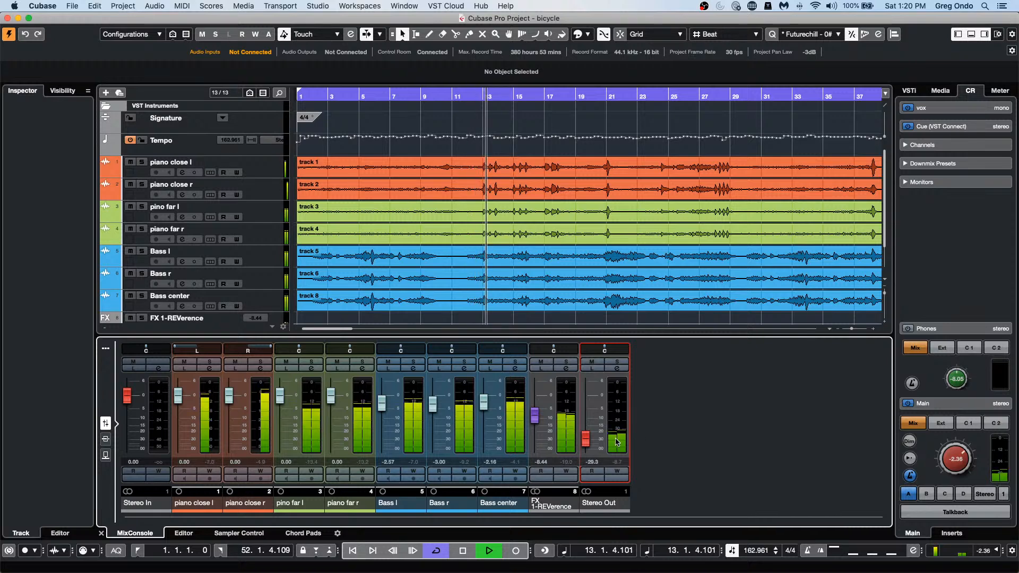
{"action": "left_click_drag", "start_coordinate": [587, 443], "coordinate": [625, 439]}
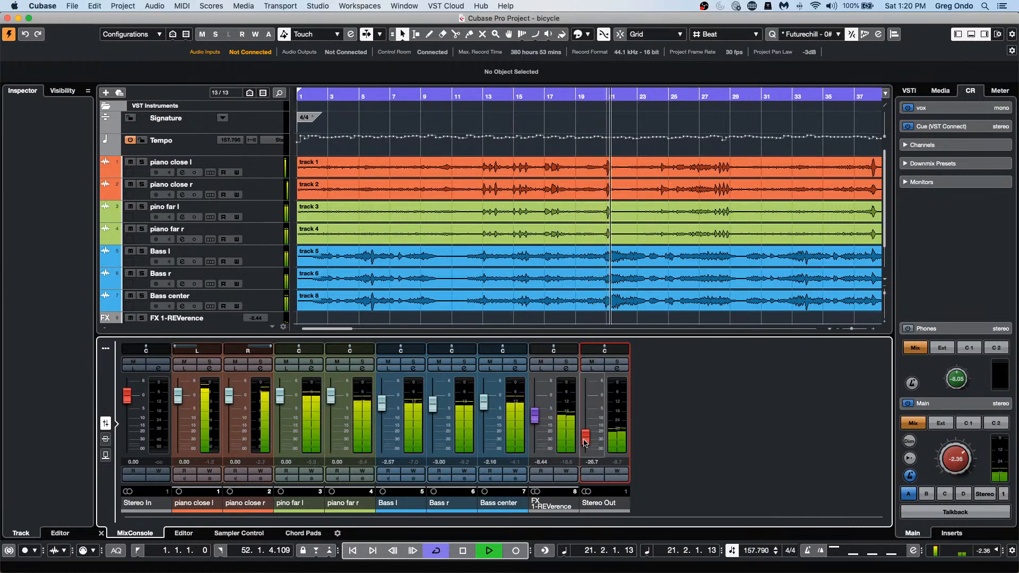
{"action": "key", "text": "space"}
{"action": "left_click_drag", "start_coordinate": [586, 442], "coordinate": [586, 413]}
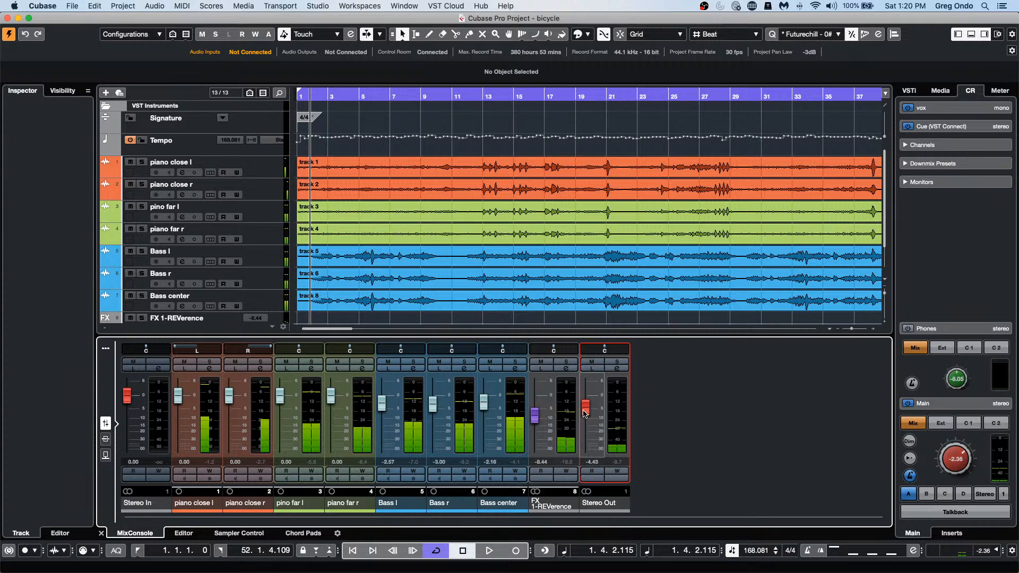
Step: Adjust the levels during playback, with the Control Room main level at about -10.5 dB and the Stereo Out fader at about -1.03 dB
{"action": "left_click_drag", "start_coordinate": [956, 445], "coordinate": [944, 507]}
{"action": "key", "text": "space"}
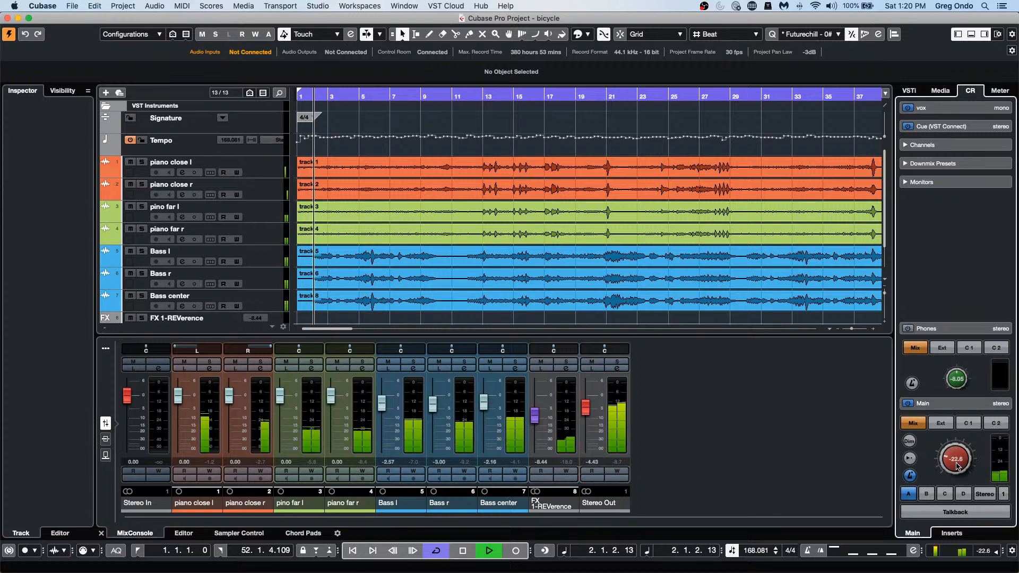
{"action": "left_click_drag", "start_coordinate": [958, 465], "coordinate": [955, 442]}
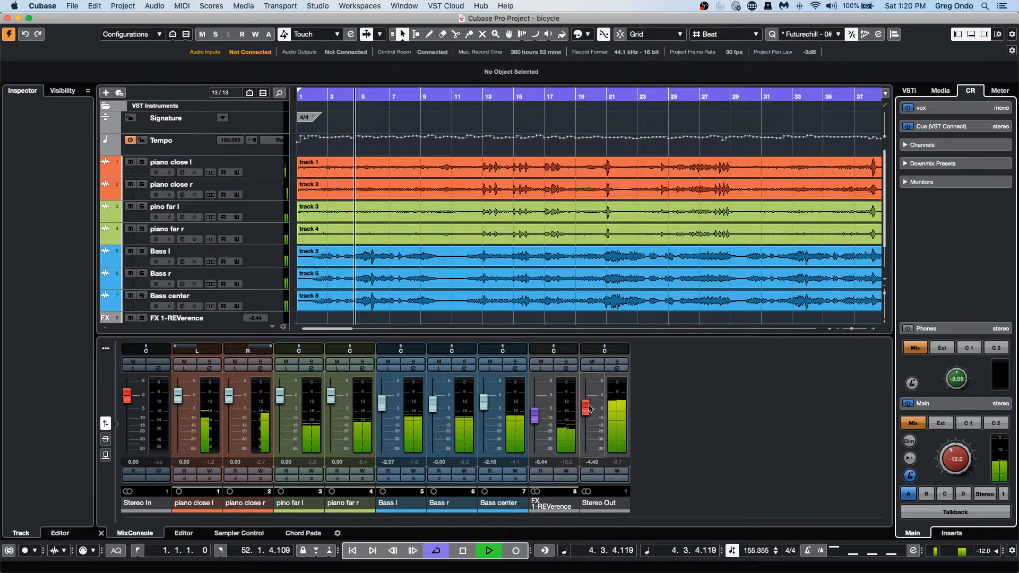
{"action": "left_click_drag", "start_coordinate": [586, 408], "coordinate": [588, 398]}
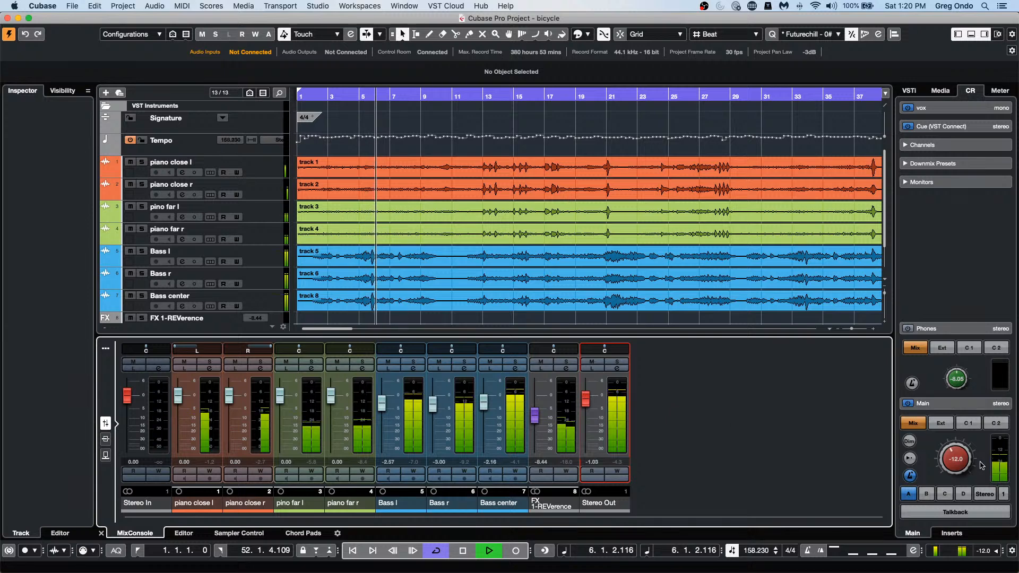
{"action": "mouse_move", "coordinate": [962, 457]}
{"action": "left_mouse_down"}
{"action": "mouse_move", "coordinate": [957, 439]}
{"action": "mouse_move", "coordinate": [955, 449]}
{"action": "left_mouse_up"}
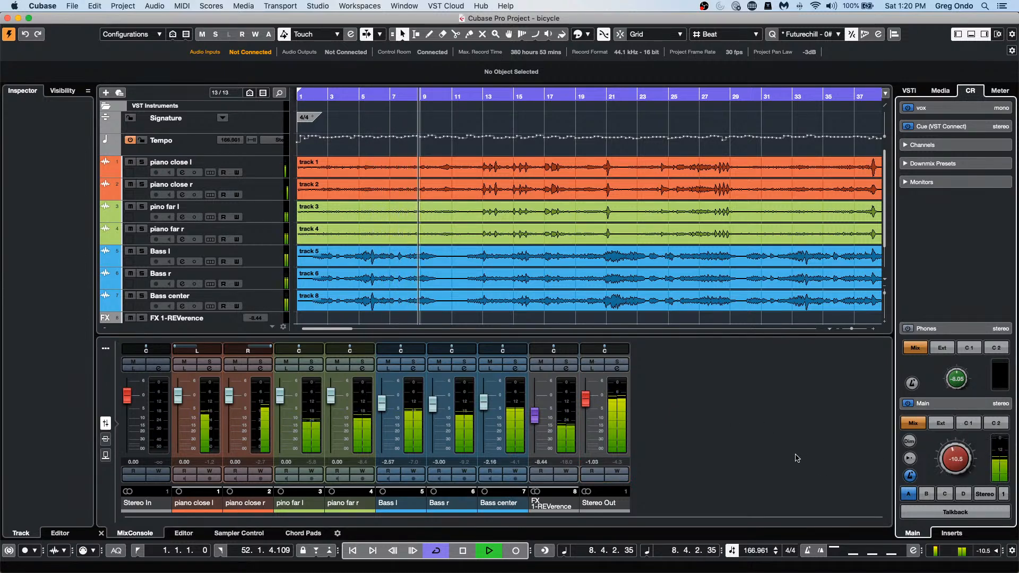
{"action": "key", "text": "space"}
Step: Examine the Stereo Out bus and the Yamaha HS7 monitor routing in Audio Connections, and close the window
{"action": "left_click", "coordinate": [317, 6]}
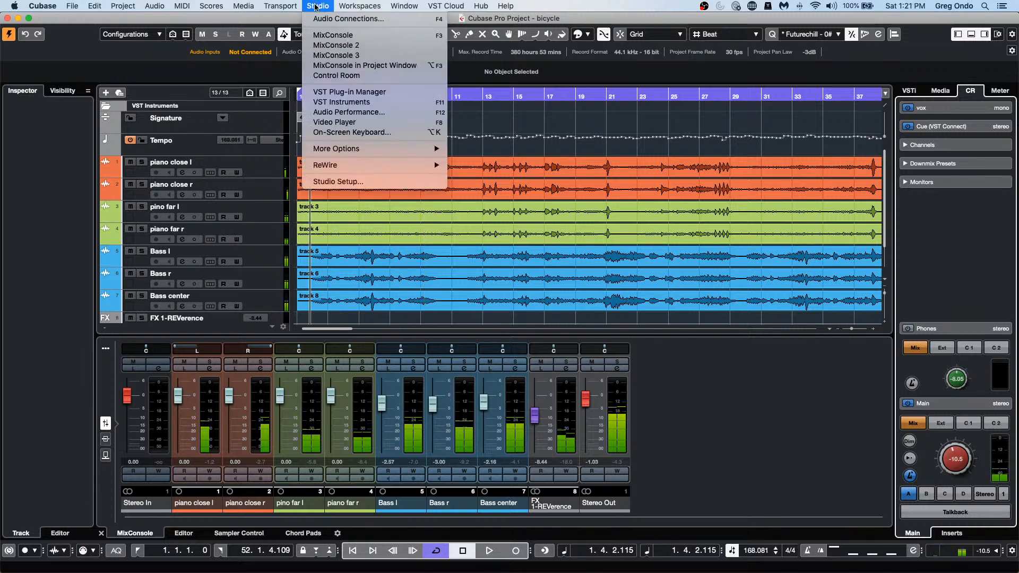
{"action": "left_click", "coordinate": [339, 18]}
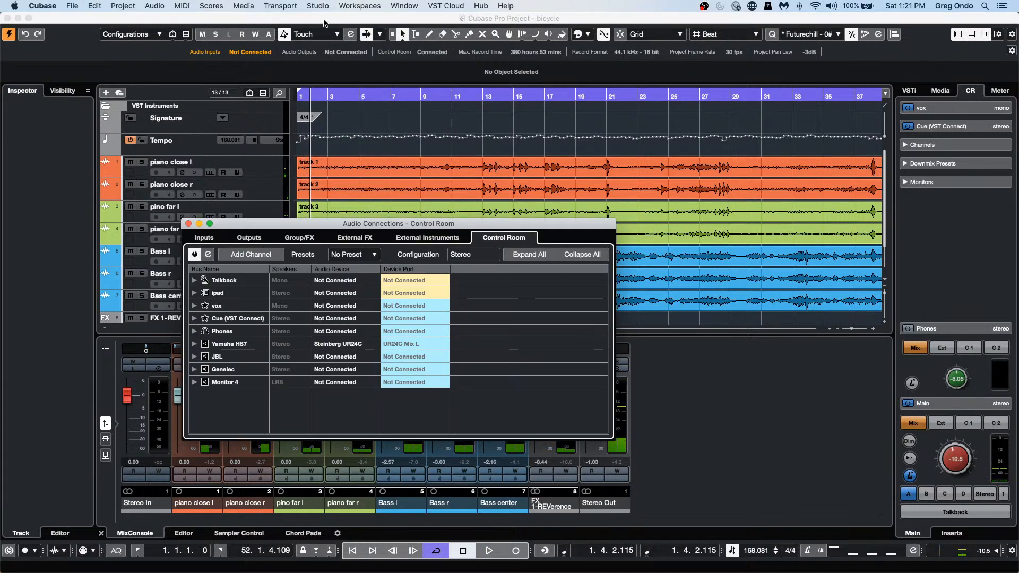
{"action": "left_click", "coordinate": [249, 239]}
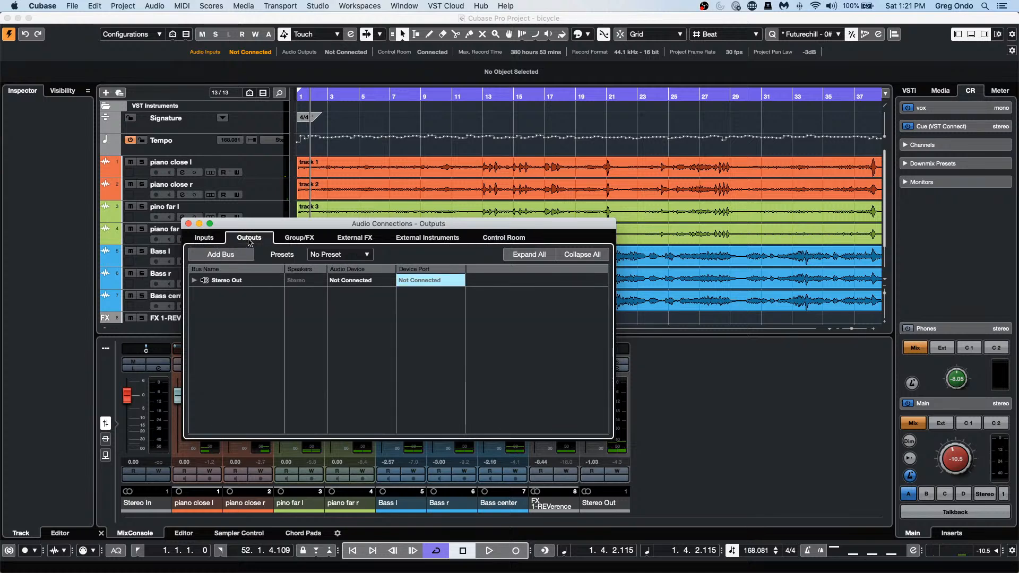
{"action": "left_click", "coordinate": [194, 281]}
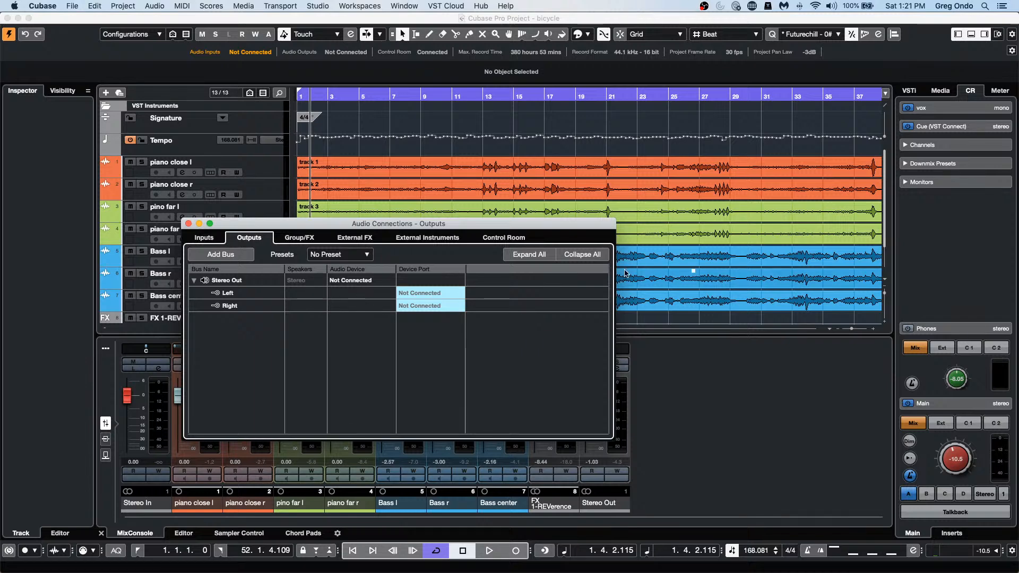
{"action": "left_click", "coordinate": [504, 237]}
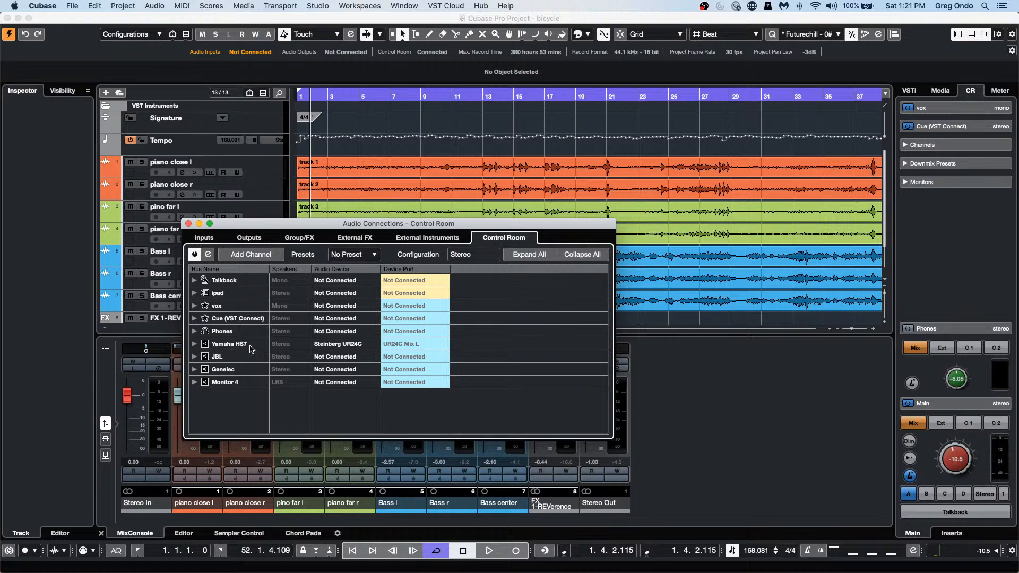
{"action": "right_click", "coordinate": [250, 349]}
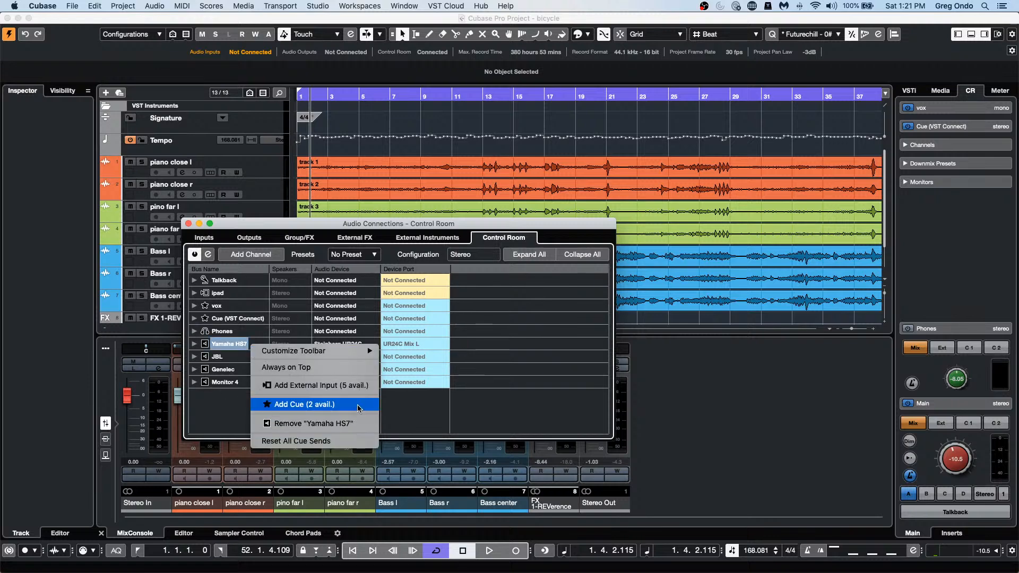
{"action": "left_click", "coordinate": [464, 412]}
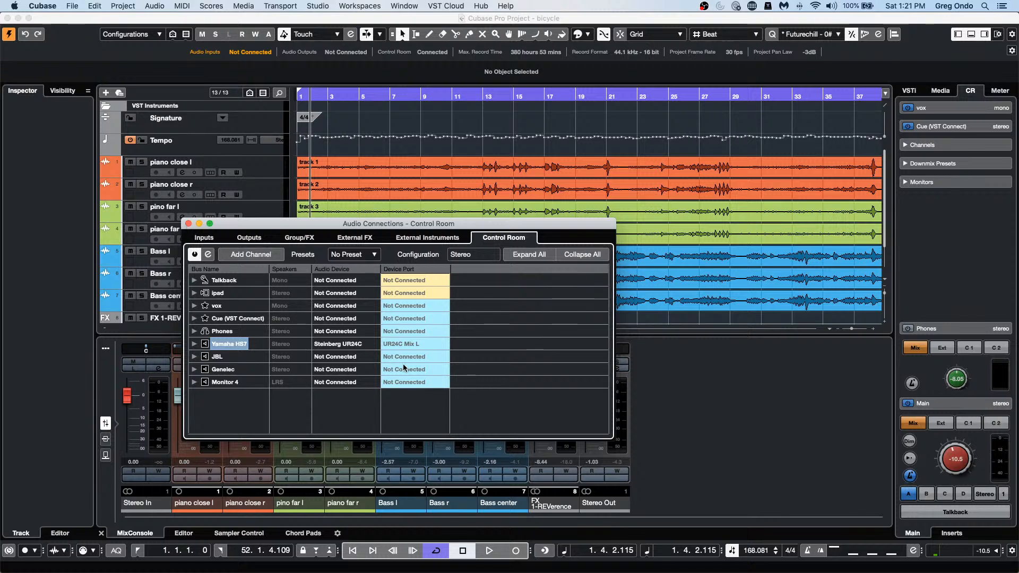
{"action": "left_click", "coordinate": [192, 224]}
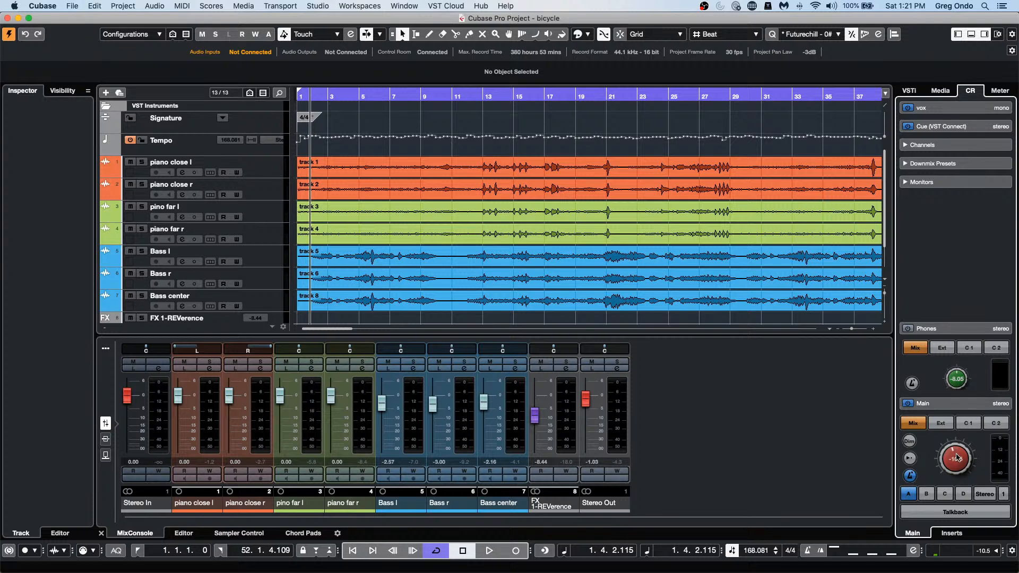
Step: Play the project, try different Control Room main levels, and set the level to -9.2 dB
{"action": "key", "text": "space"}
{"action": "left_click_drag", "start_coordinate": [958, 458], "coordinate": [962, 422]}
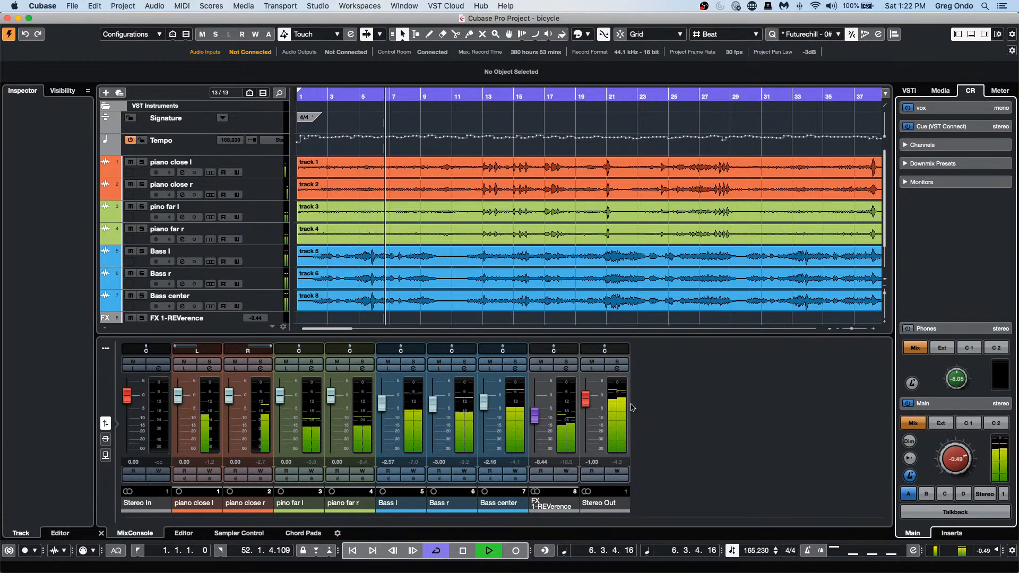
{"action": "mouse_move", "coordinate": [956, 451]}
{"action": "left_mouse_down"}
{"action": "mouse_move", "coordinate": [946, 521]}
{"action": "mouse_move", "coordinate": [952, 467]}
{"action": "left_mouse_up"}
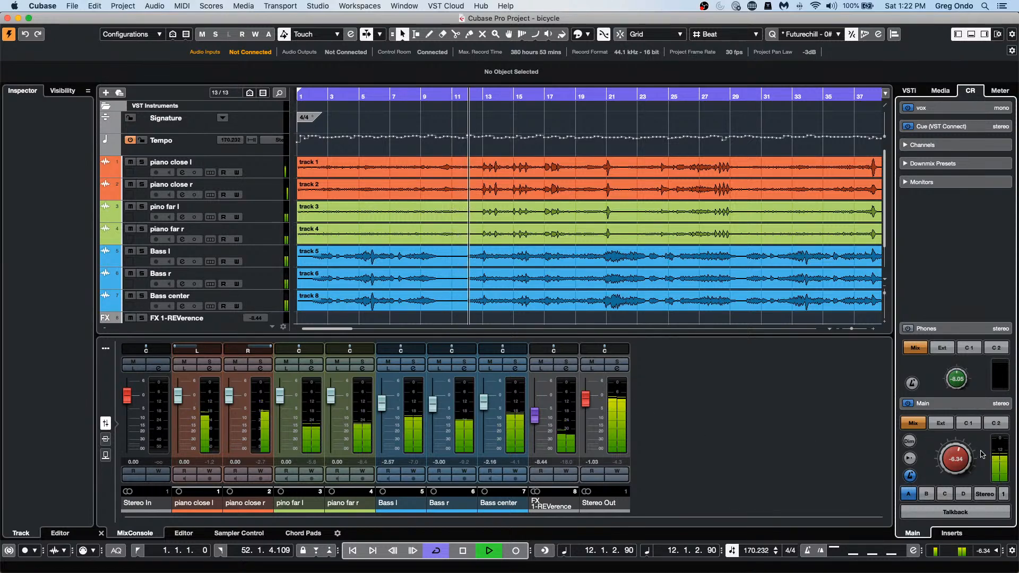
{"action": "double_click", "coordinate": [965, 456]}
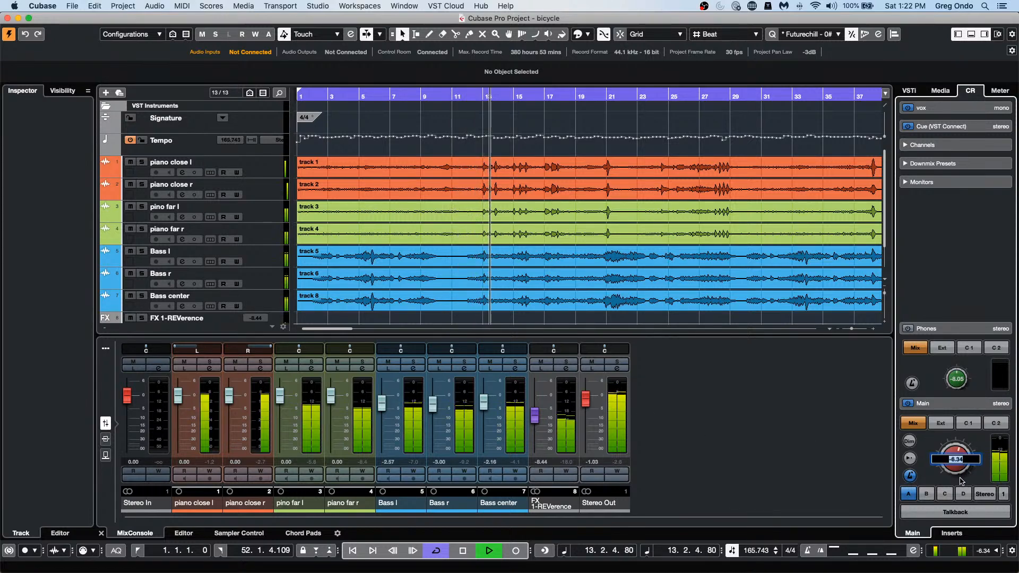
{"action": "type", "text": "-9.2"}
{"action": "key", "text": "Return"}
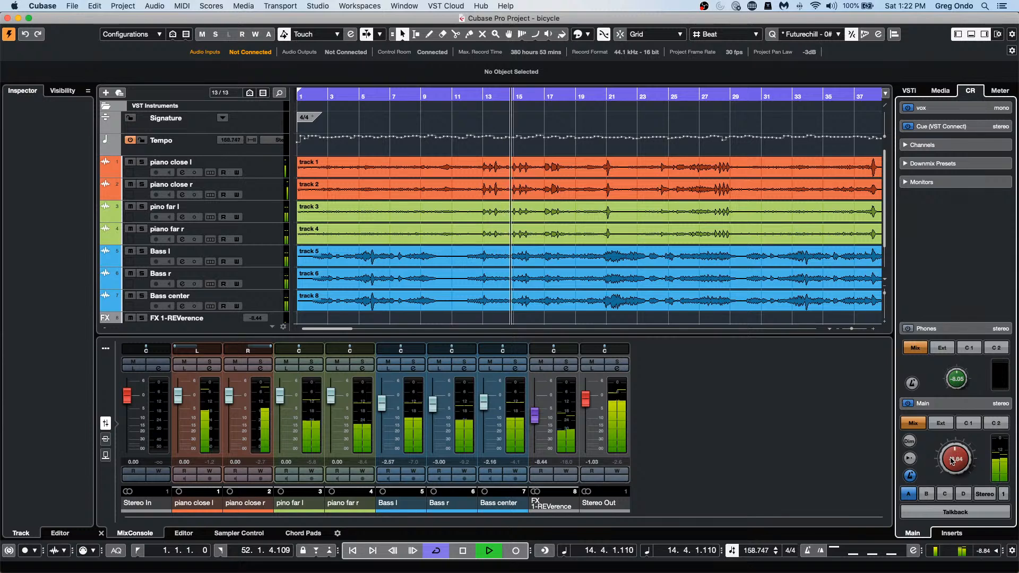
Step: Toggle the Control Room's Dim on and off during playback and switch the output to monitor B
{"action": "left_click", "coordinate": [909, 443]}
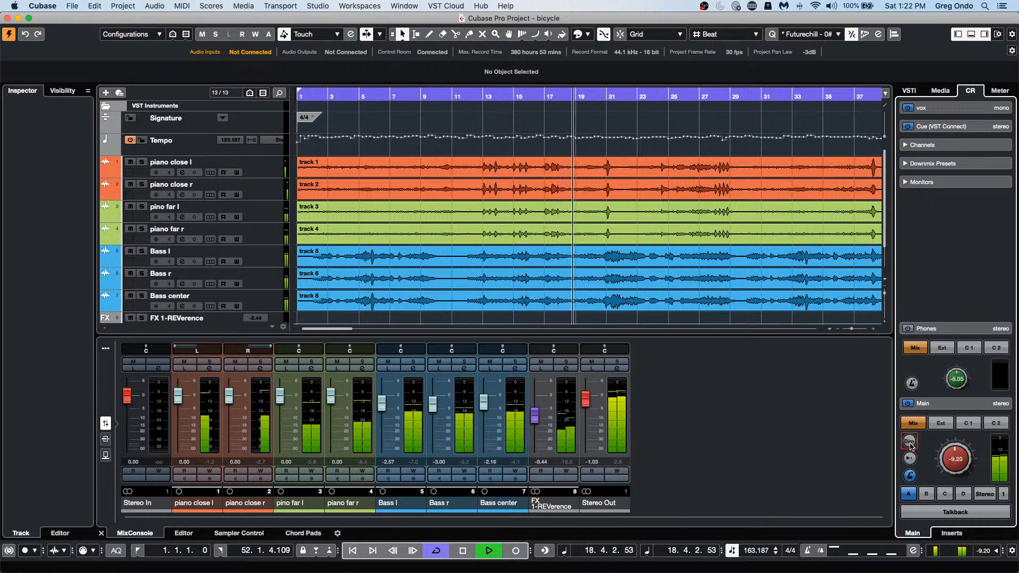
{"action": "left_click", "coordinate": [909, 442]}
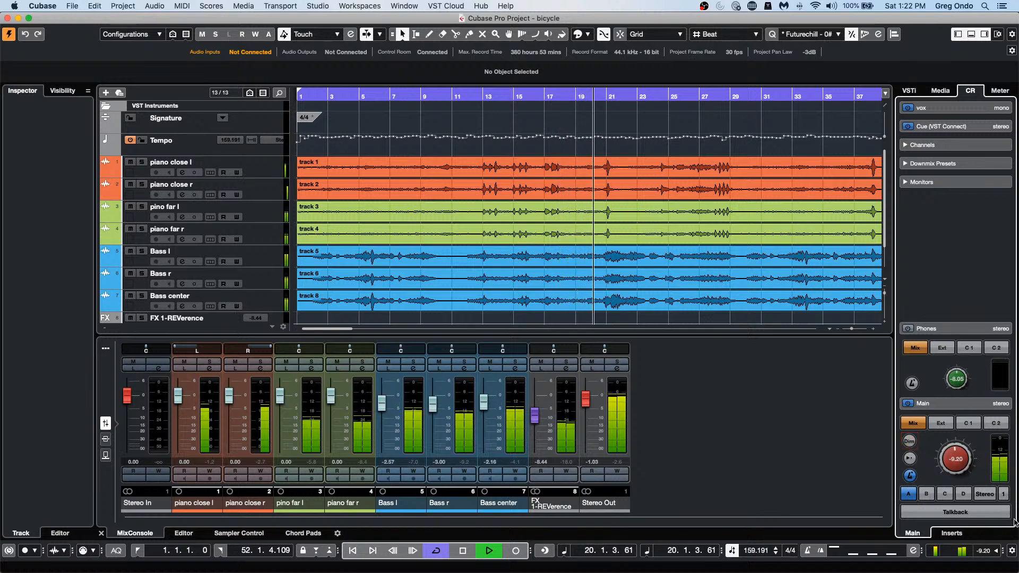
{"action": "left_click", "coordinate": [926, 497]}
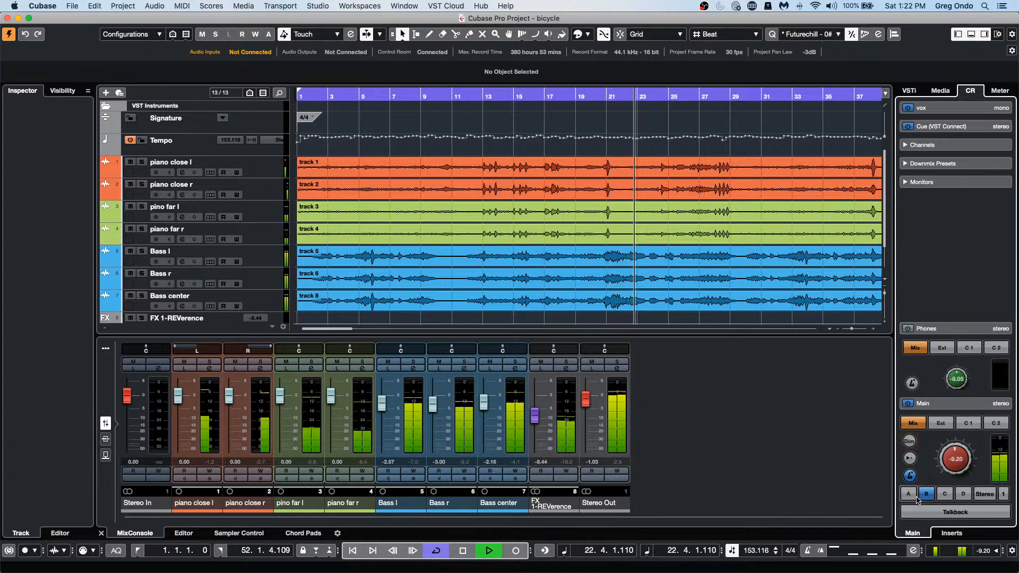
Step: Compare Control Room monitors A, B, C and D during playback, return to monitor A, and stop the project
{"action": "left_click", "coordinate": [910, 496]}
{"action": "left_click", "coordinate": [944, 494]}
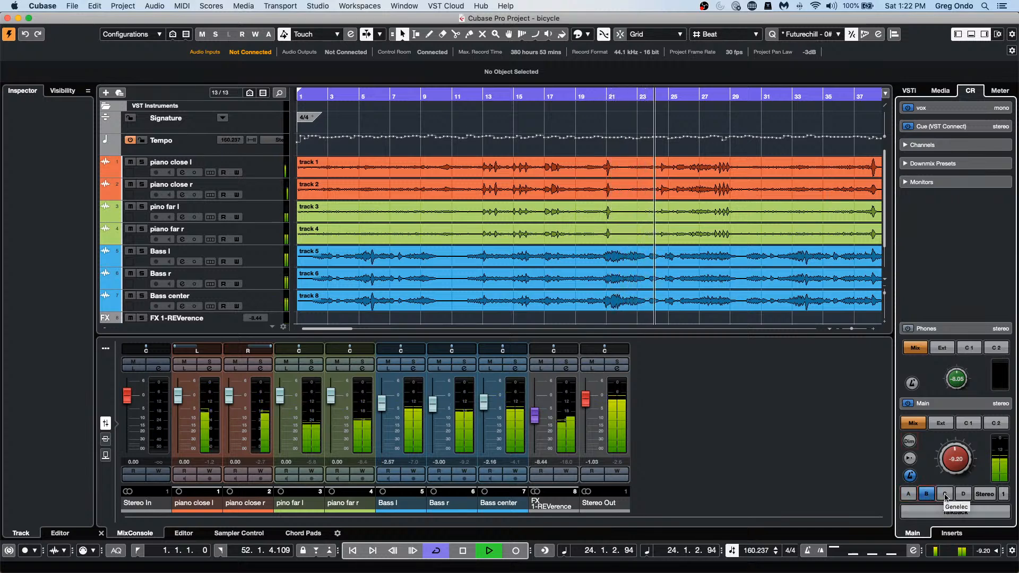
{"action": "left_click", "coordinate": [963, 495]}
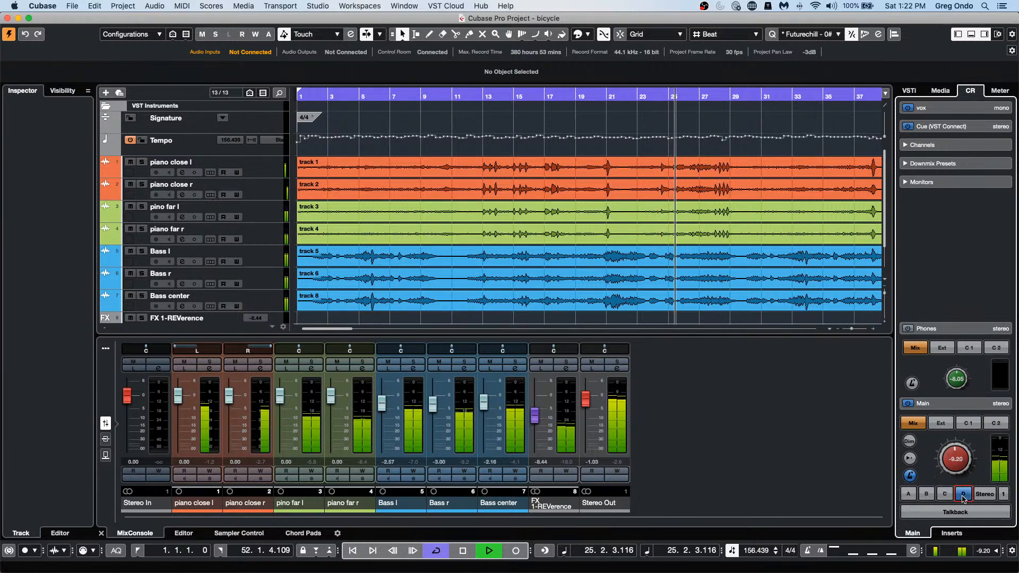
{"action": "left_click", "coordinate": [910, 495]}
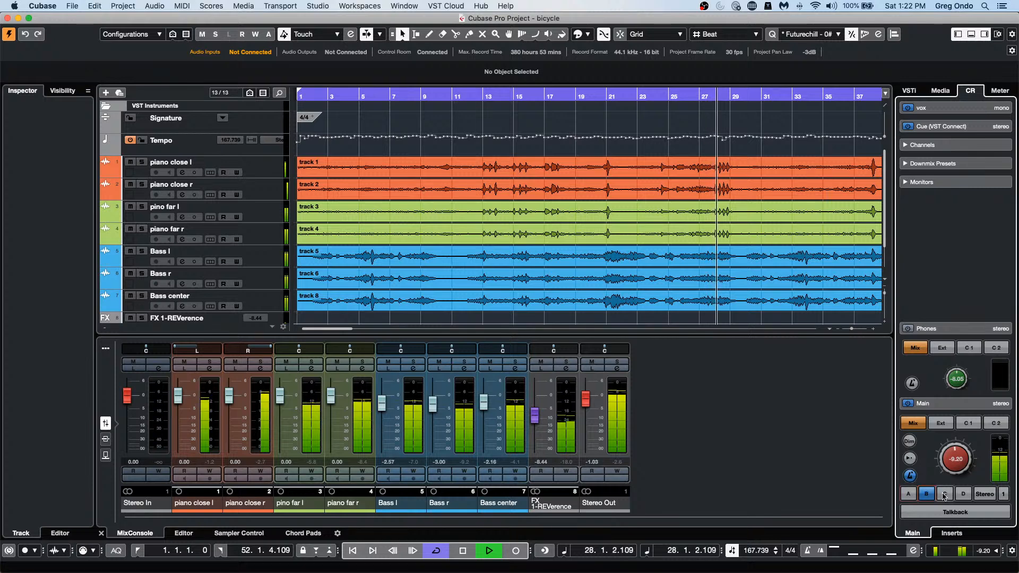
{"action": "left_click", "coordinate": [963, 494]}
{"action": "left_click", "coordinate": [908, 495]}
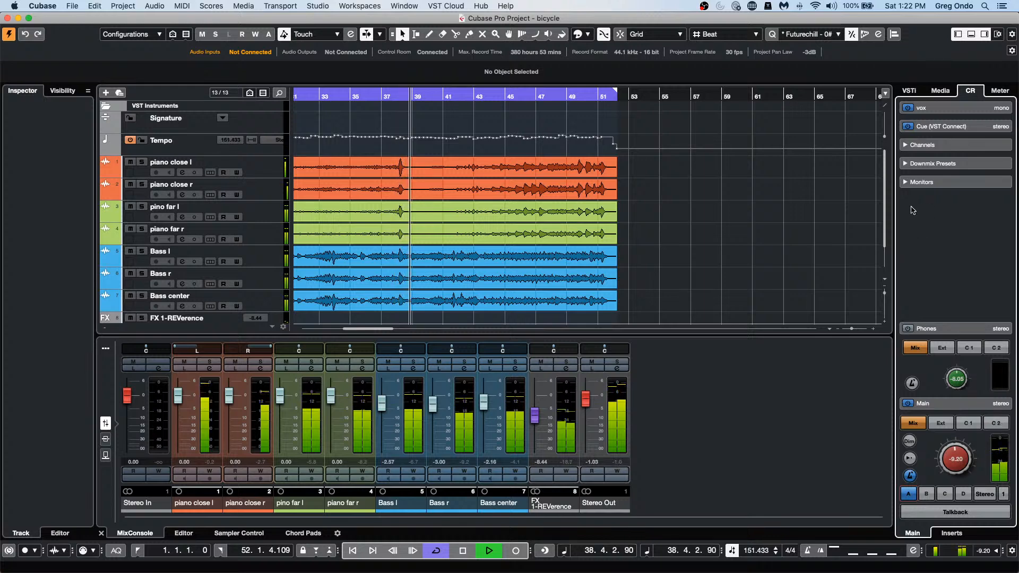
{"action": "key", "text": "space"}
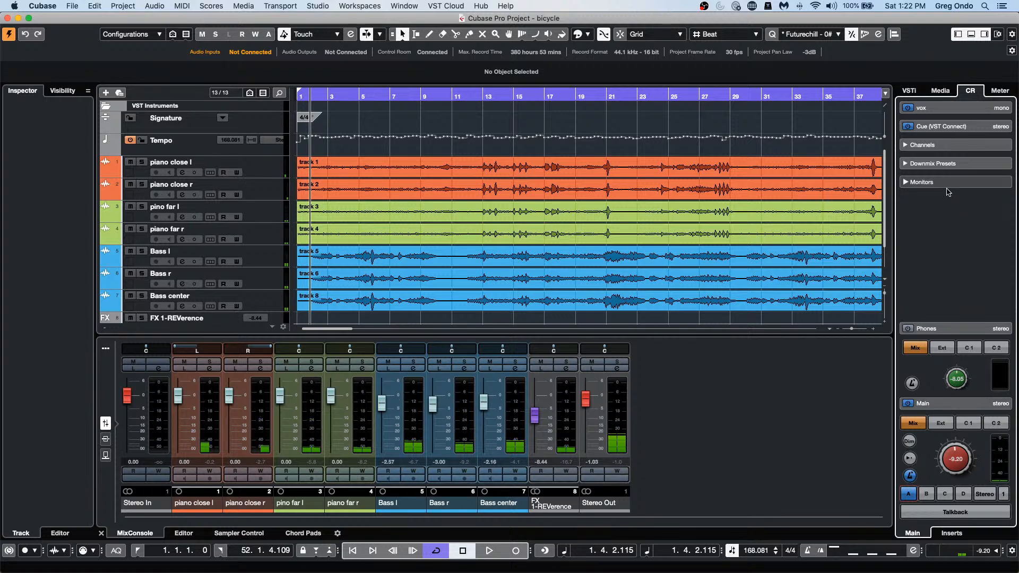
Step: Expand the Control Room's Monitors section and switch among the JBL, Genelec and Monitor 4 speakers, finishing on JBL
{"action": "left_click", "coordinate": [942, 186]}
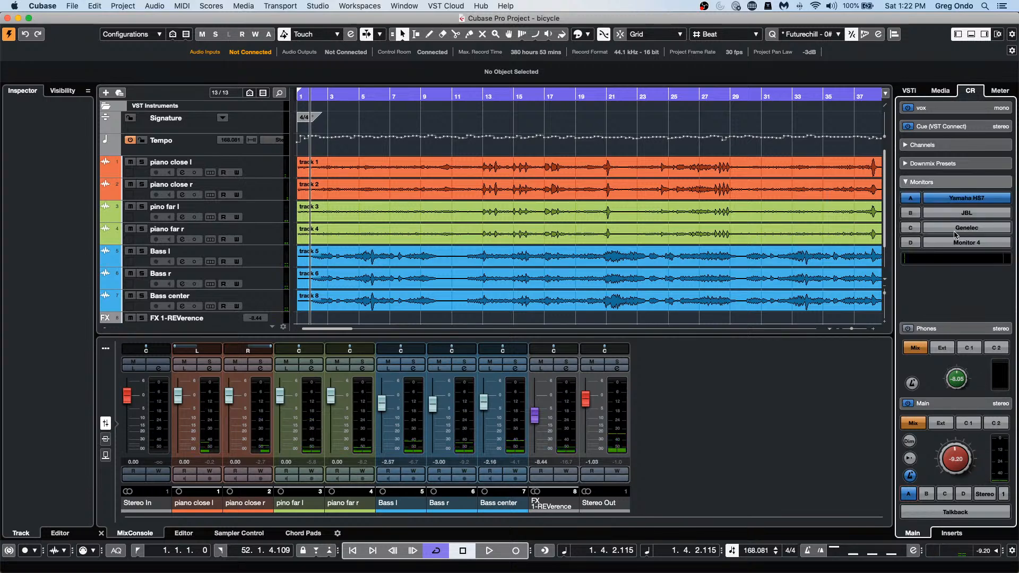
{"action": "left_click", "coordinate": [952, 216]}
{"action": "left_click", "coordinate": [953, 230]}
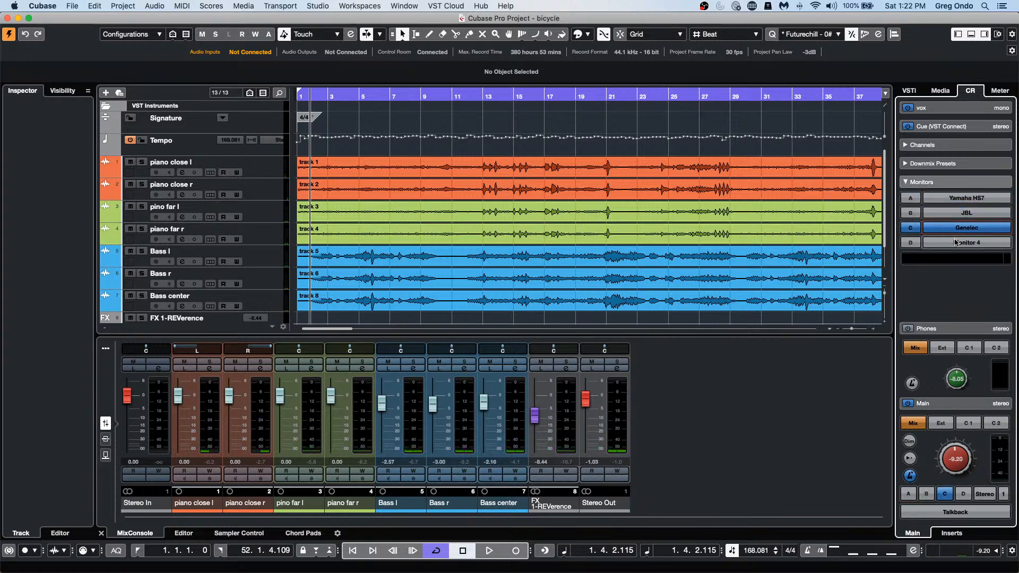
{"action": "left_click", "coordinate": [953, 244]}
{"action": "left_click", "coordinate": [953, 230]}
{"action": "left_click", "coordinate": [953, 215]}
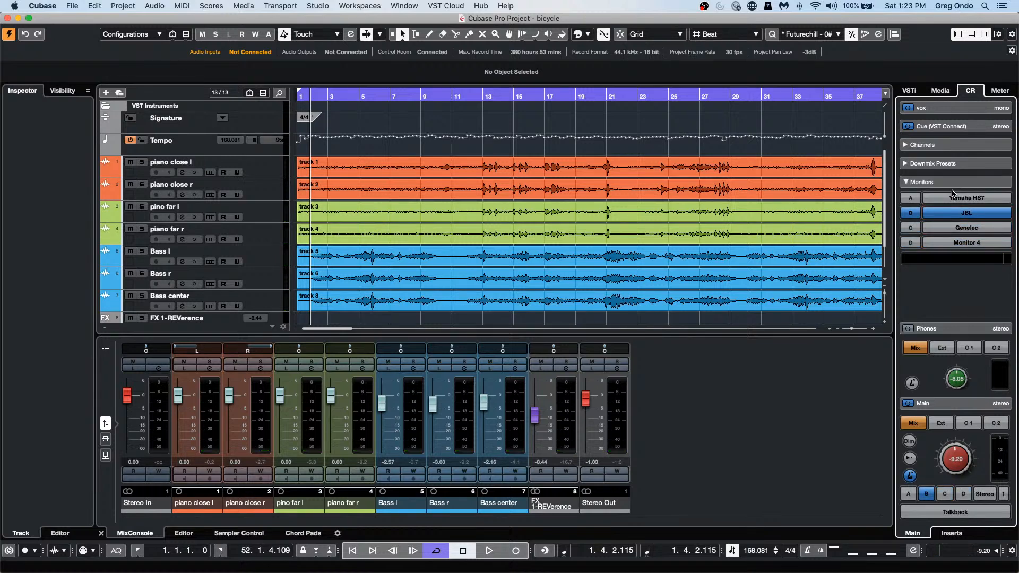
Step: Show the Downmix Presets, play from around bar 5 through monitor A, and raise the Control Room main level to about -3.18 dB
{"action": "left_click", "coordinate": [950, 164]}
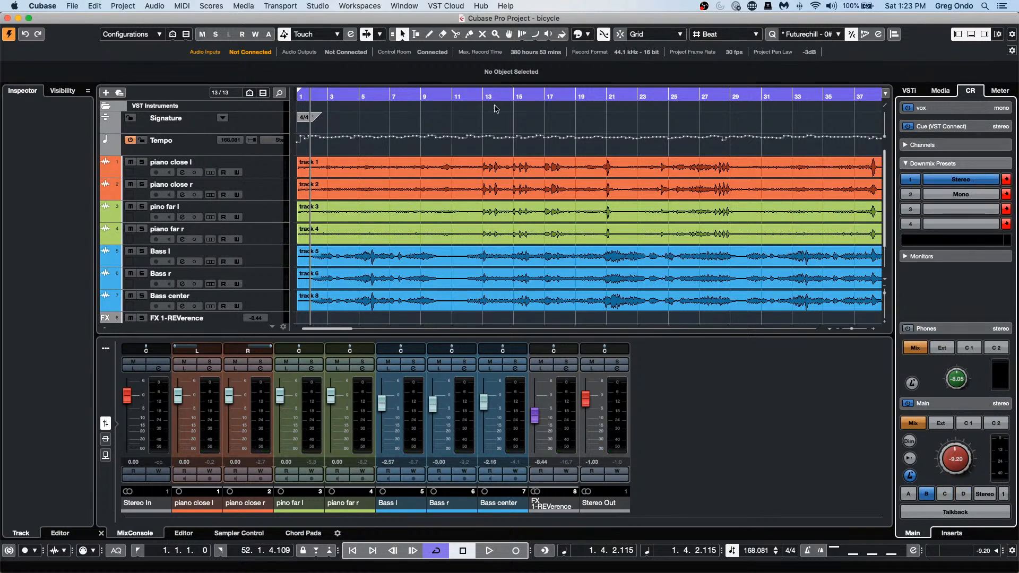
{"action": "left_click", "coordinate": [366, 97]}
{"action": "key", "text": "space"}
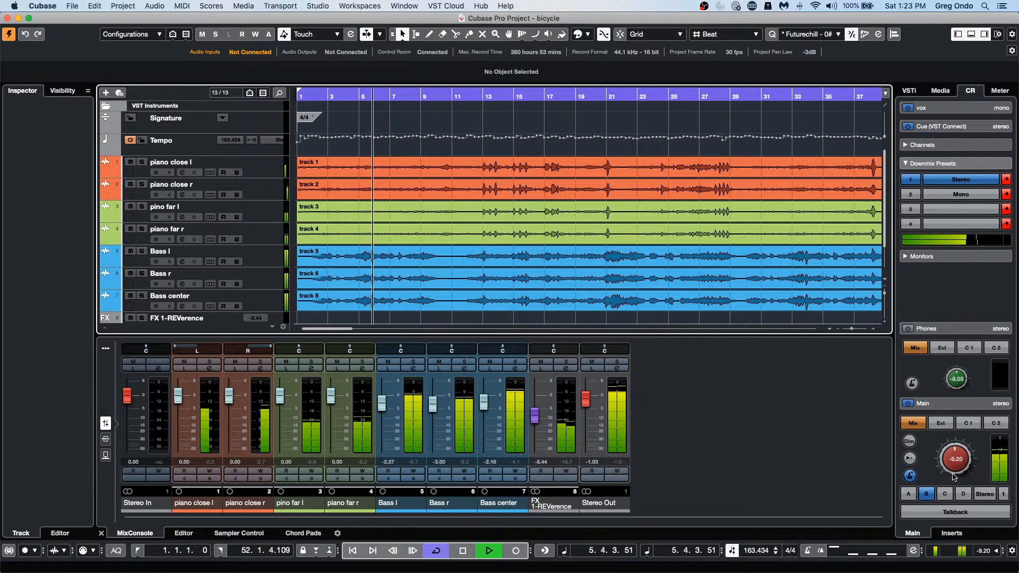
{"action": "left_click", "coordinate": [908, 494]}
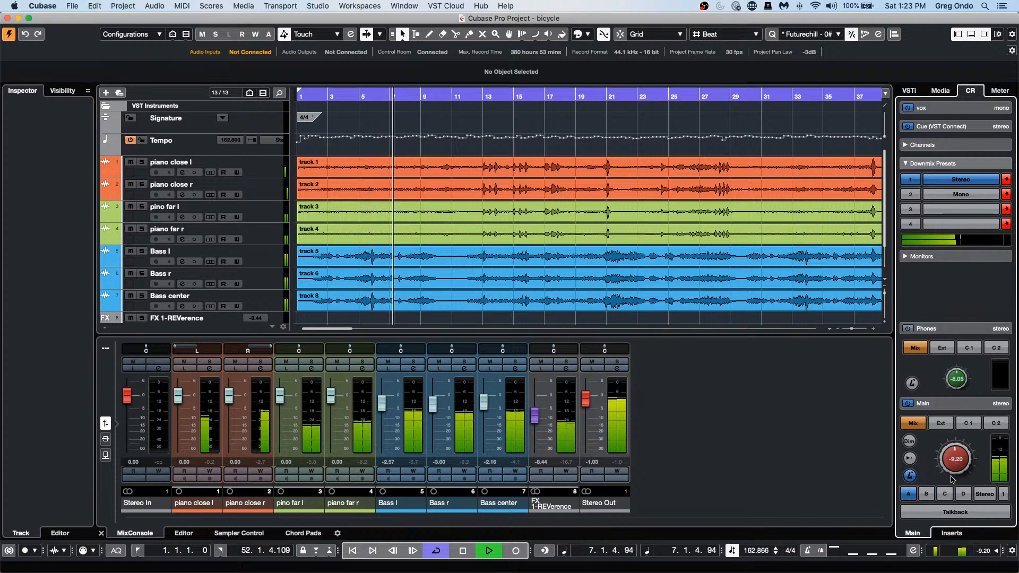
{"action": "left_click_drag", "start_coordinate": [959, 466], "coordinate": [962, 450]}
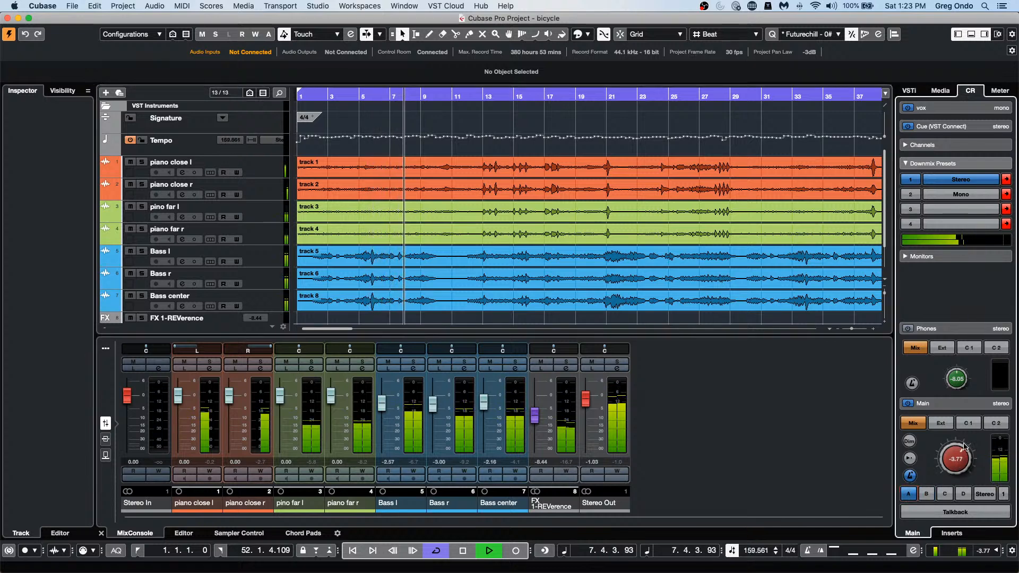
Step: Audition the Mono downmix preset during playback, return to the Stereo preset, and stop the project
{"action": "left_click", "coordinate": [961, 194]}
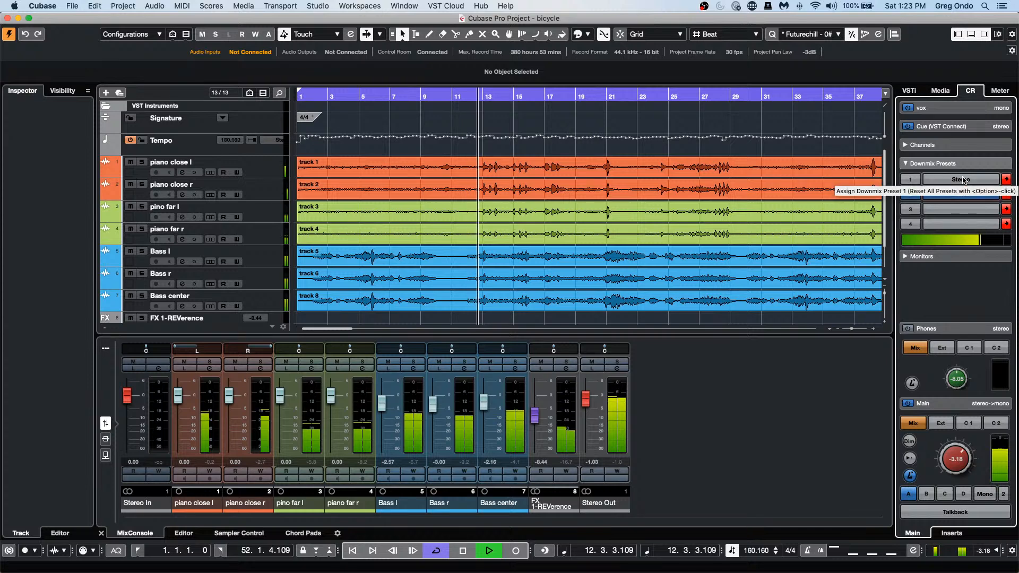
{"action": "left_click", "coordinate": [961, 180]}
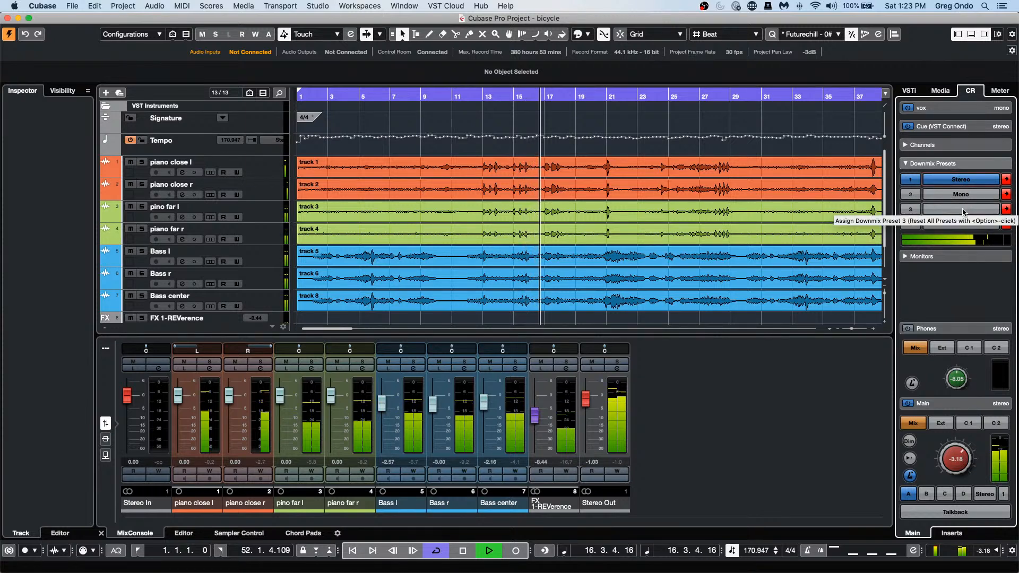
{"action": "key", "text": "space"}
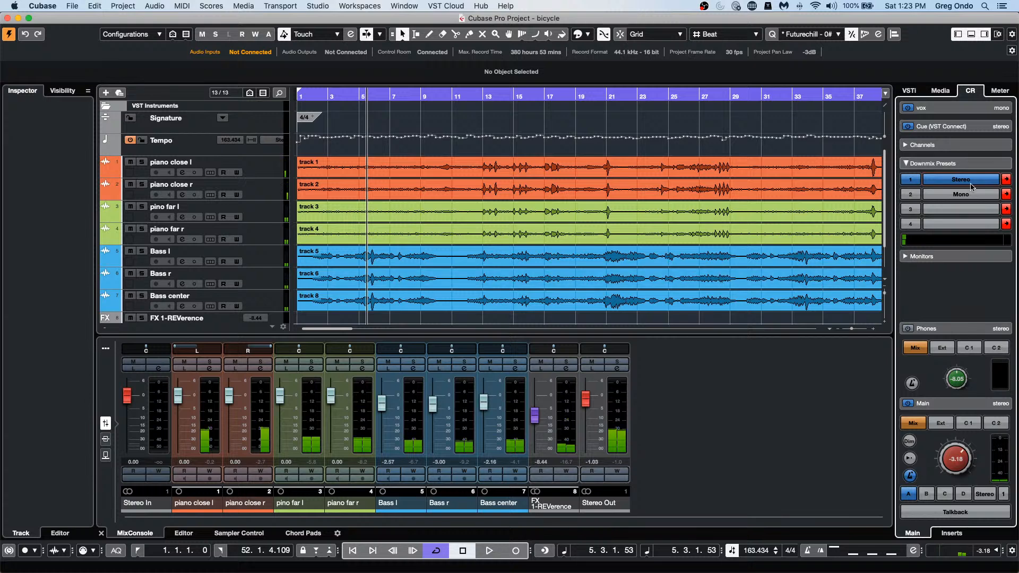
Step: Examine the Control Room's Monitors insert slots and the available plug-in categories, leave the empty slot unassigned, and collapse the section
{"action": "left_click", "coordinate": [953, 533]}
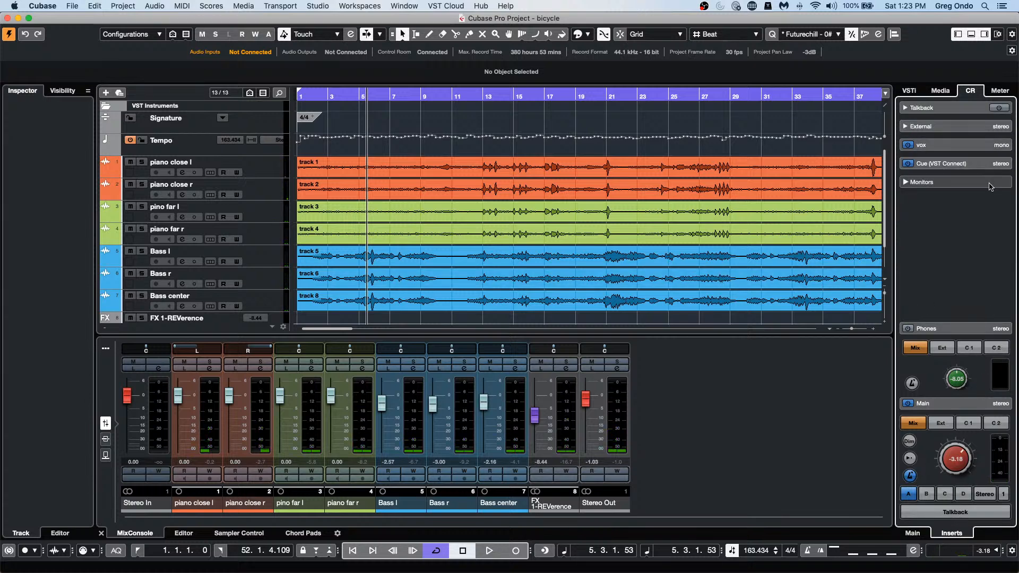
{"action": "left_click", "coordinate": [961, 182]}
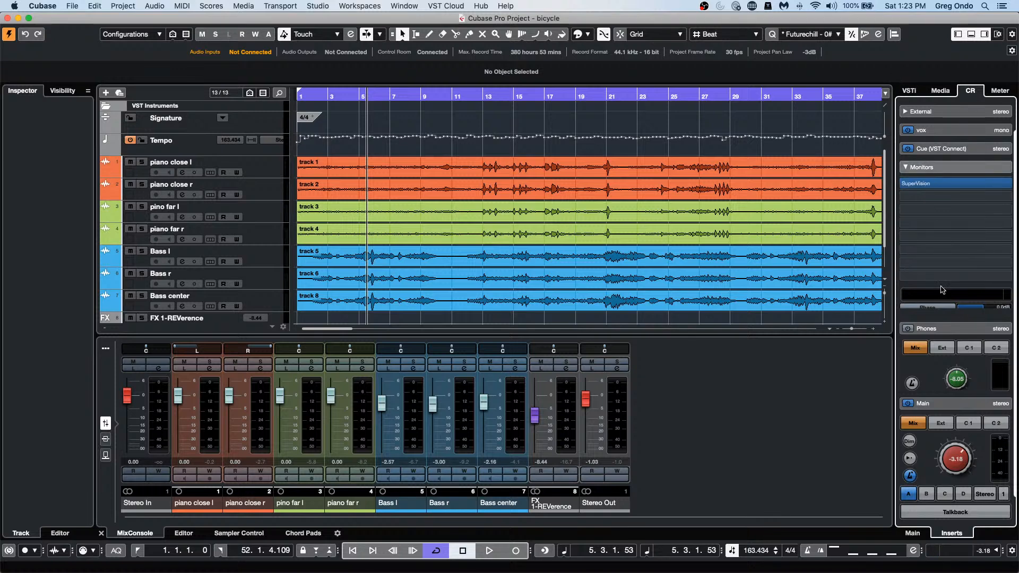
{"action": "left_click", "coordinate": [934, 329]}
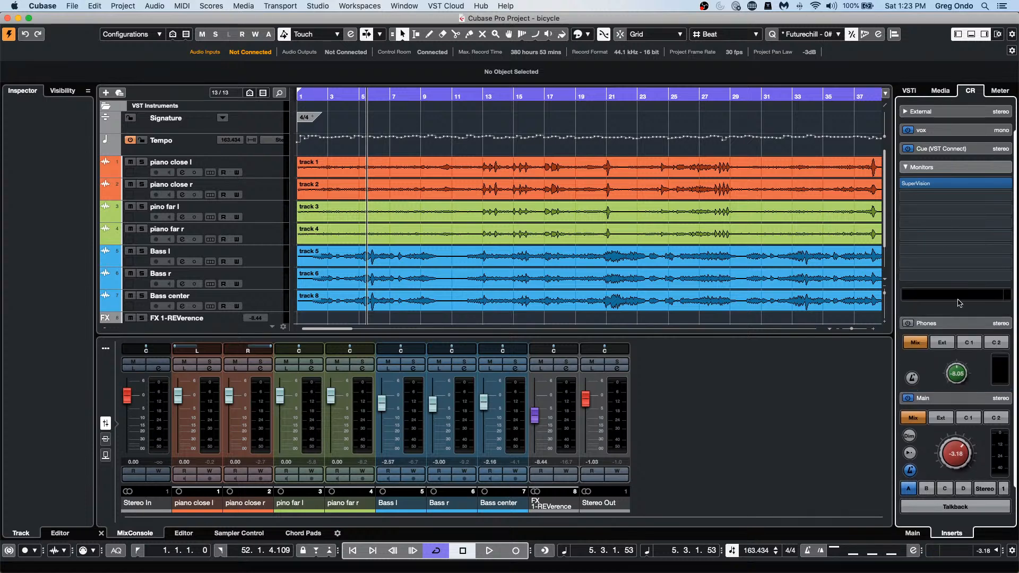
{"action": "left_click", "coordinate": [926, 200]}
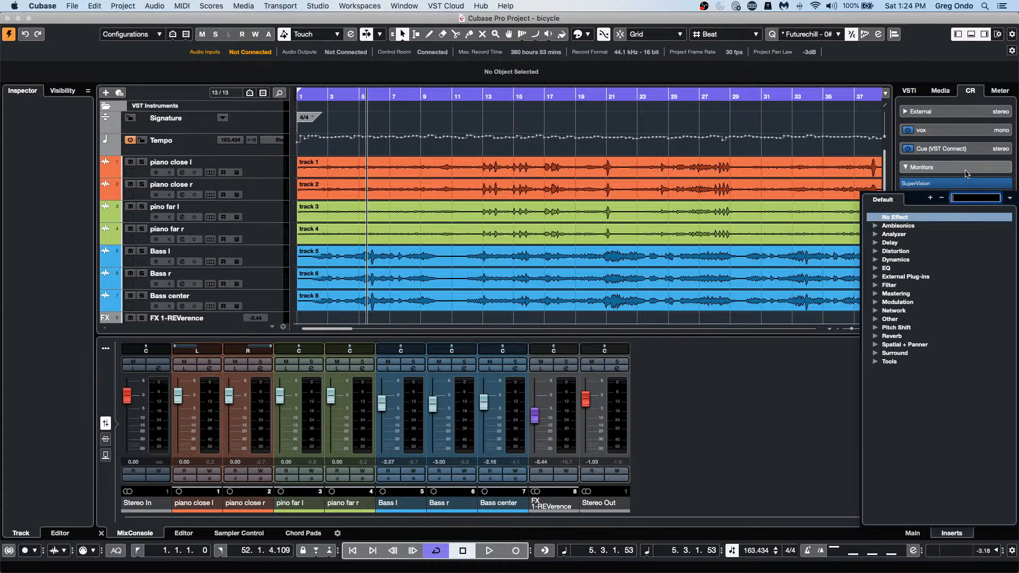
{"action": "left_click", "coordinate": [957, 171]}
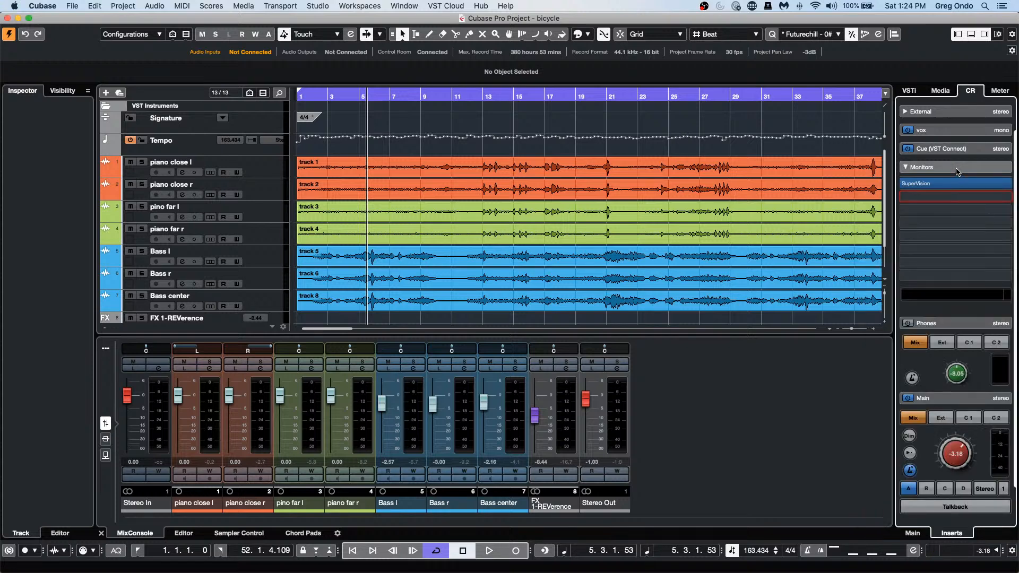
{"action": "left_click", "coordinate": [957, 171]}
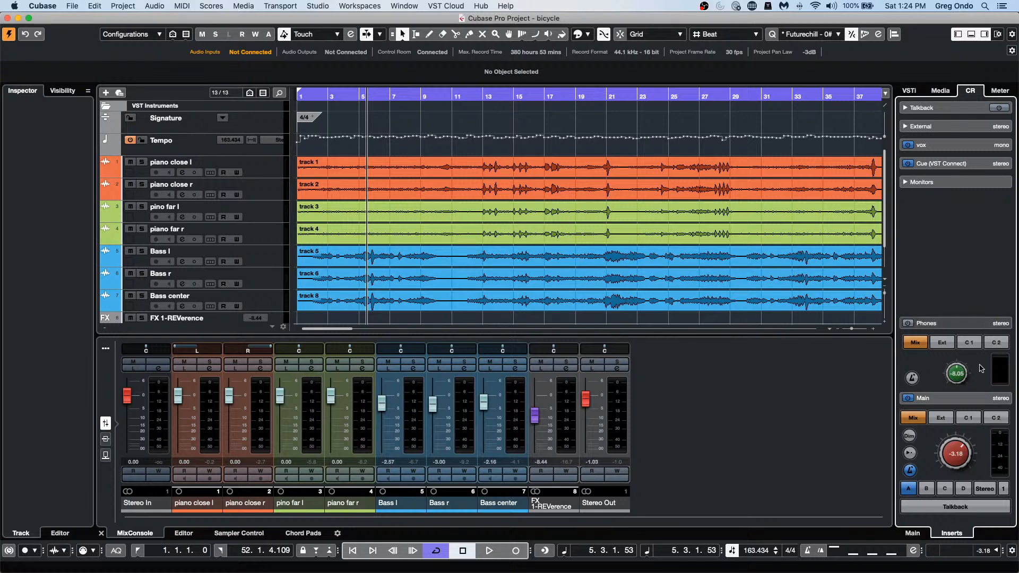
Step: Load the Control Room View preset in the main insert's SuperVision meter, view it full size during playback, close it, and stop the project
{"action": "left_click", "coordinate": [914, 533]}
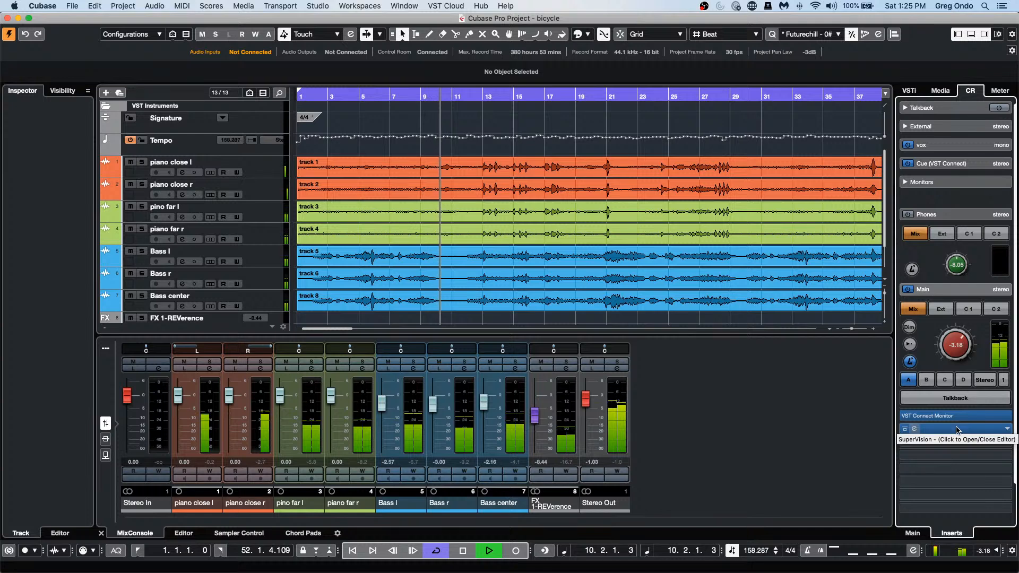
{"action": "left_click", "coordinate": [957, 430]}
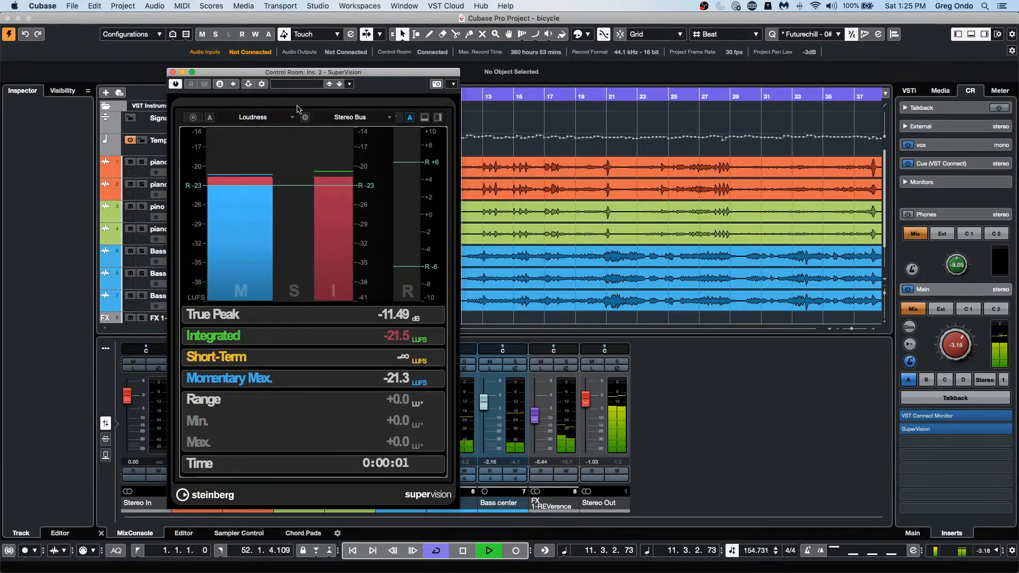
{"action": "left_click", "coordinate": [292, 84]}
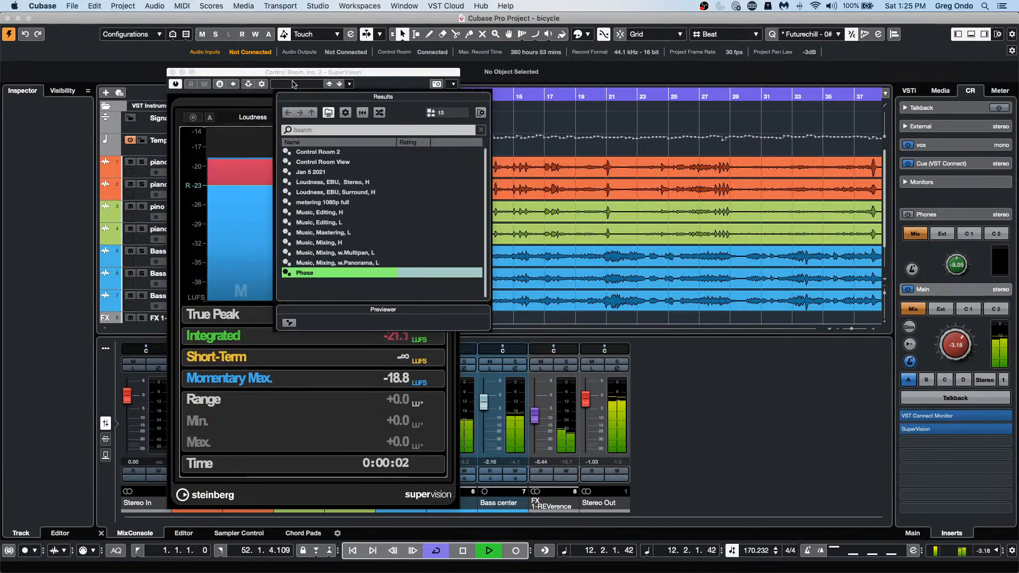
{"action": "left_click", "coordinate": [350, 162]}
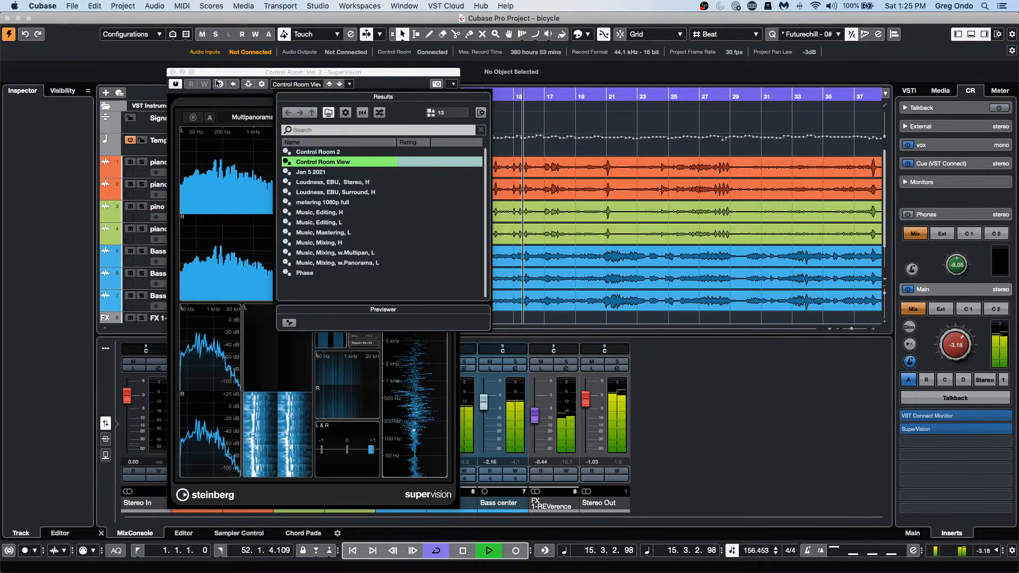
{"action": "left_click", "coordinate": [192, 72]}
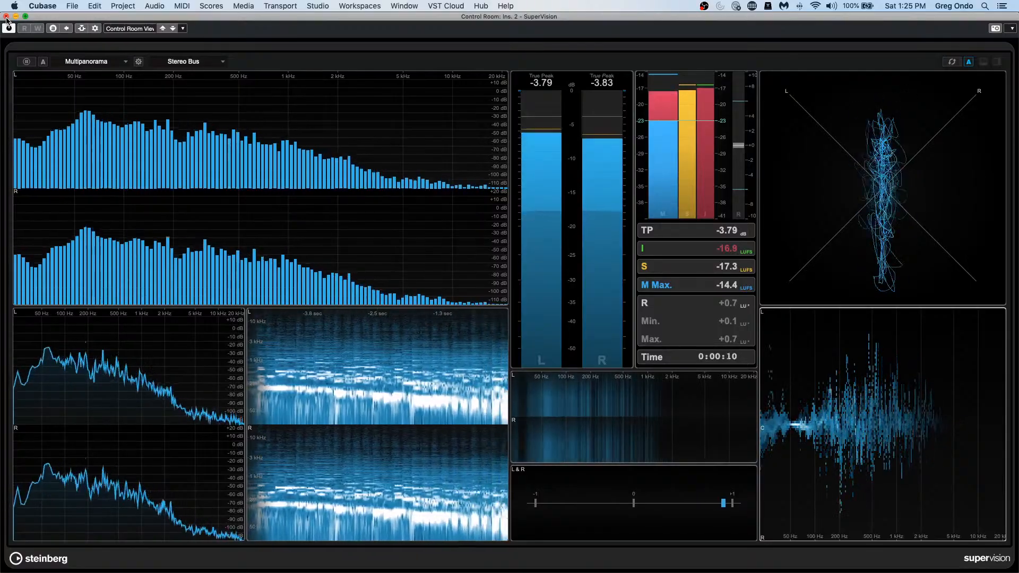
{"action": "left_click", "coordinate": [6, 17]}
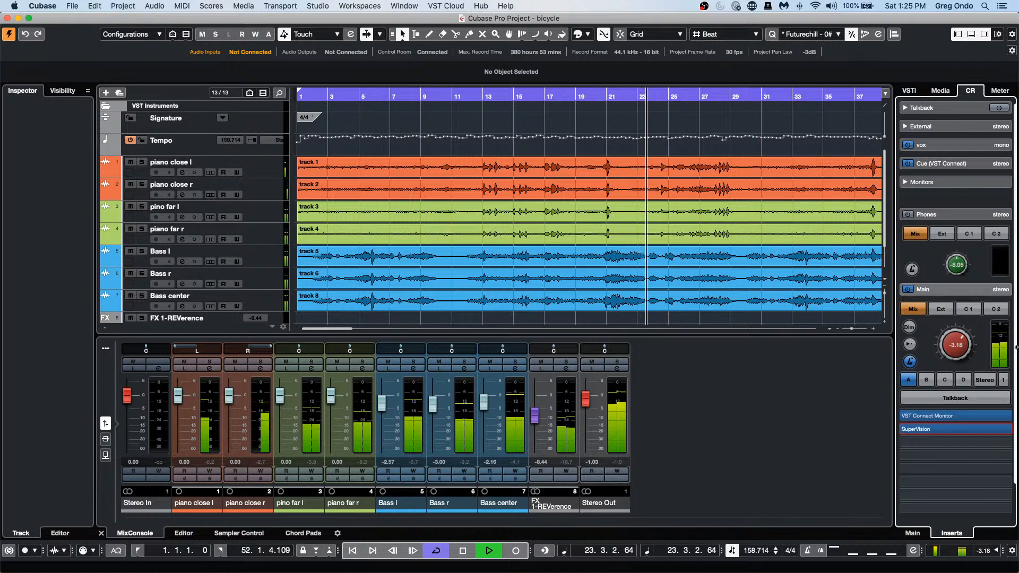
{"action": "key", "text": "space"}
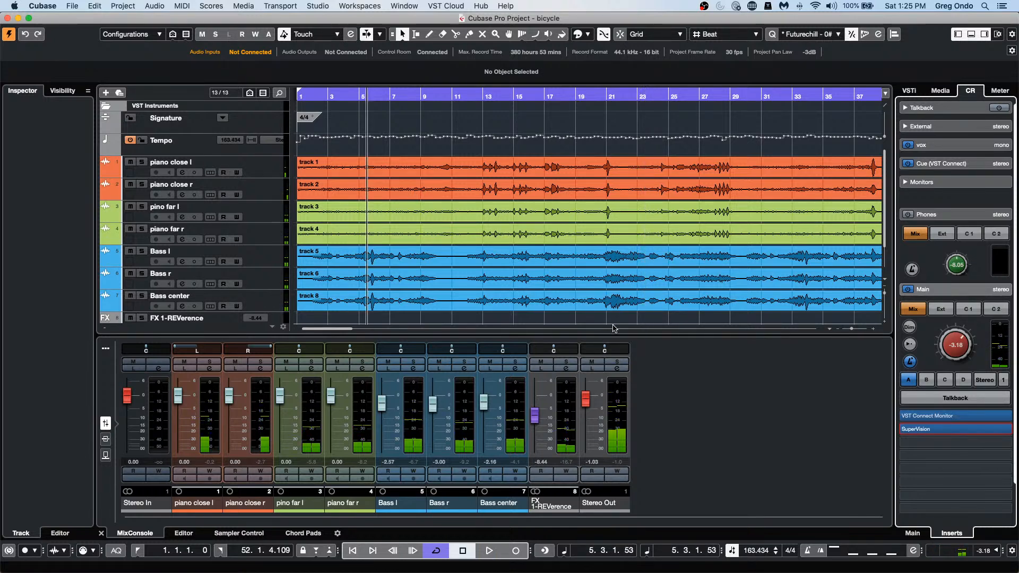
Step: Restart playback, show the Control Room's main settings, and briefly solo the Bass center channel
{"action": "key", "text": "space"}
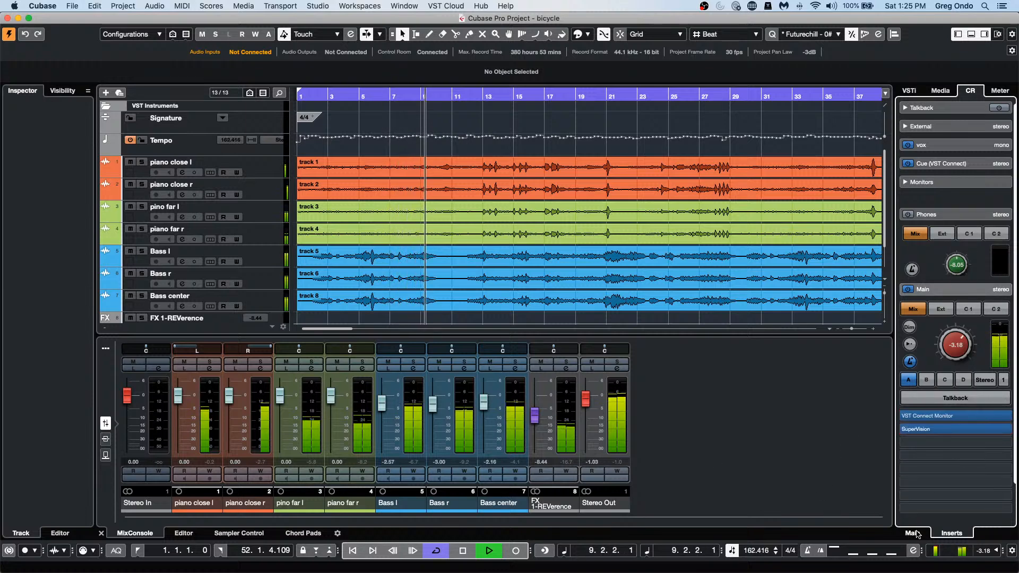
{"action": "left_click", "coordinate": [914, 533]}
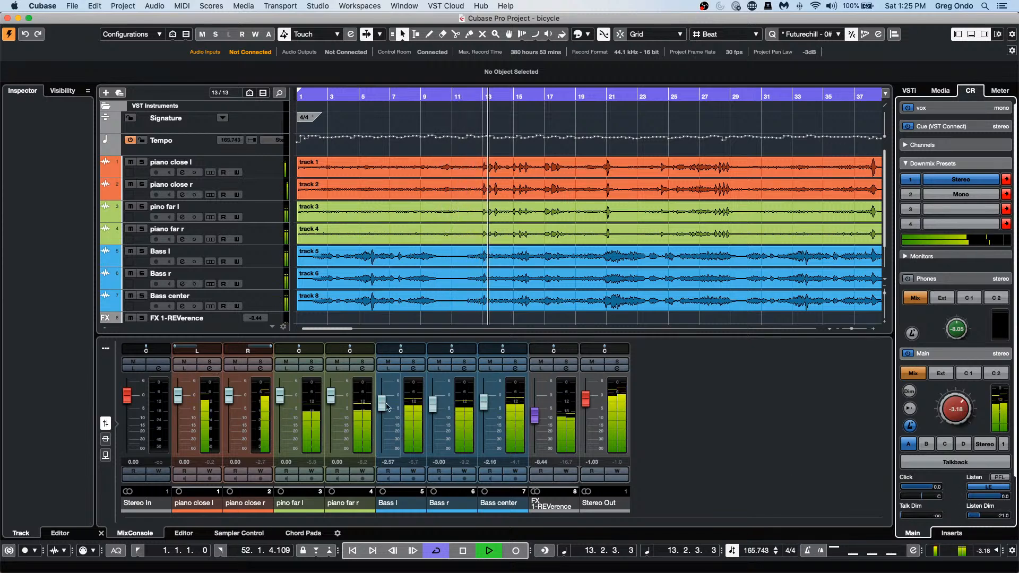
{"action": "left_click", "coordinate": [516, 362]}
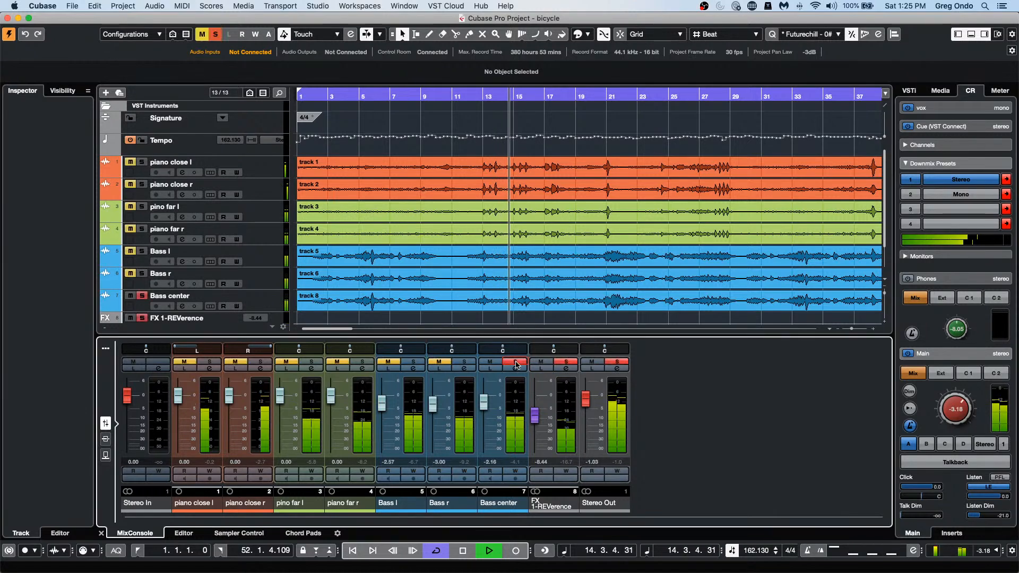
{"action": "left_click", "coordinate": [516, 363]}
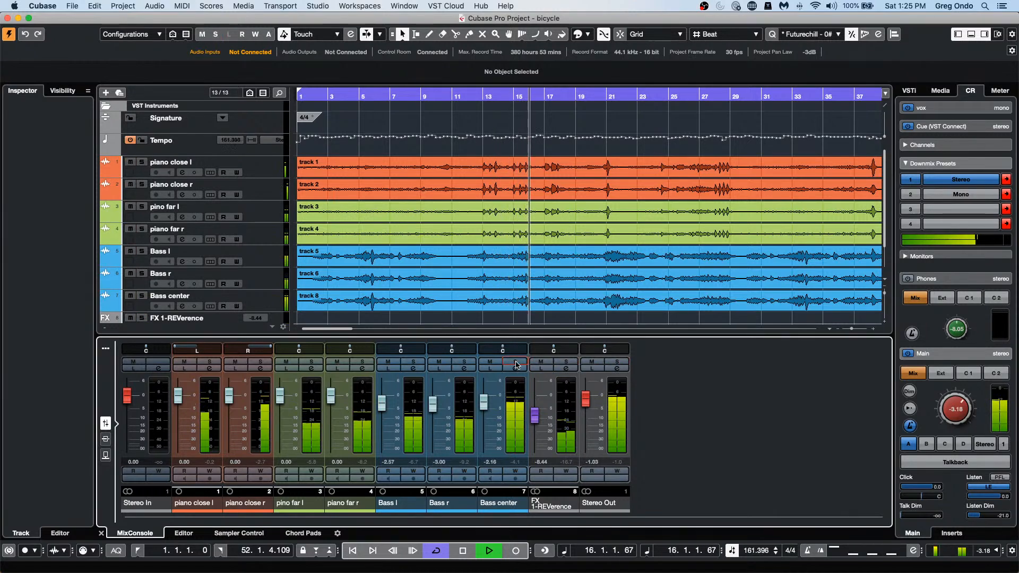
Step: Play from around bar 7, enable Listen on the Bass center channel, and set the Listen Dim level to -11.3 dB
{"action": "left_click", "coordinate": [405, 95]}
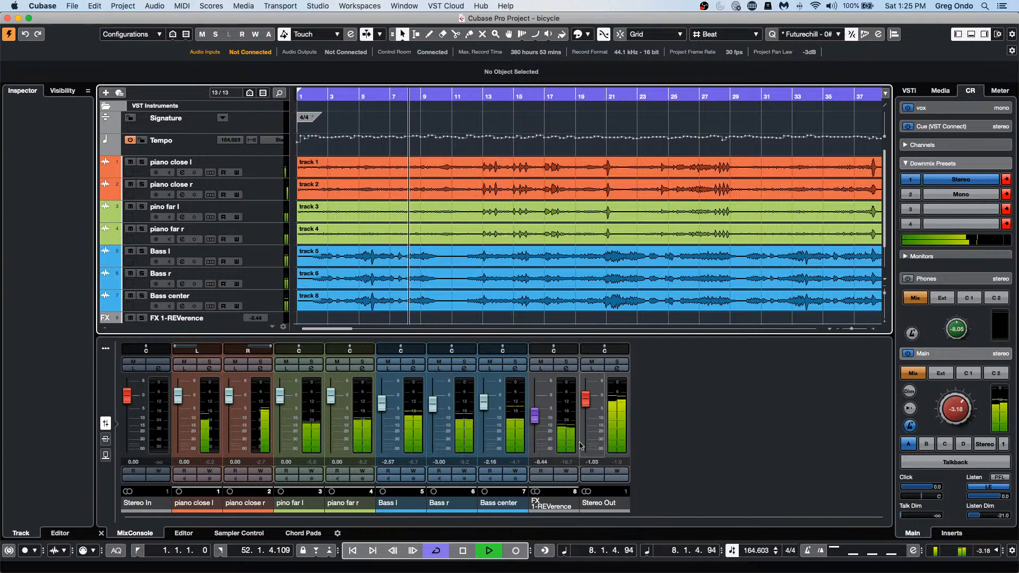
{"action": "left_click", "coordinate": [494, 370]}
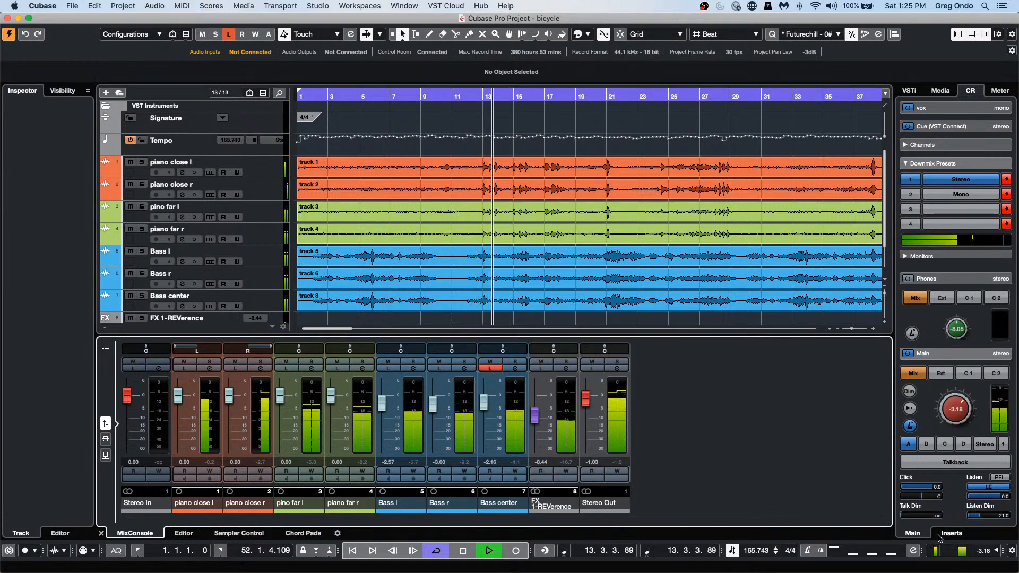
{"action": "mouse_move", "coordinate": [983, 516]}
{"action": "left_mouse_down"}
{"action": "mouse_move", "coordinate": [967, 519]}
{"action": "mouse_move", "coordinate": [990, 515]}
{"action": "left_mouse_up"}
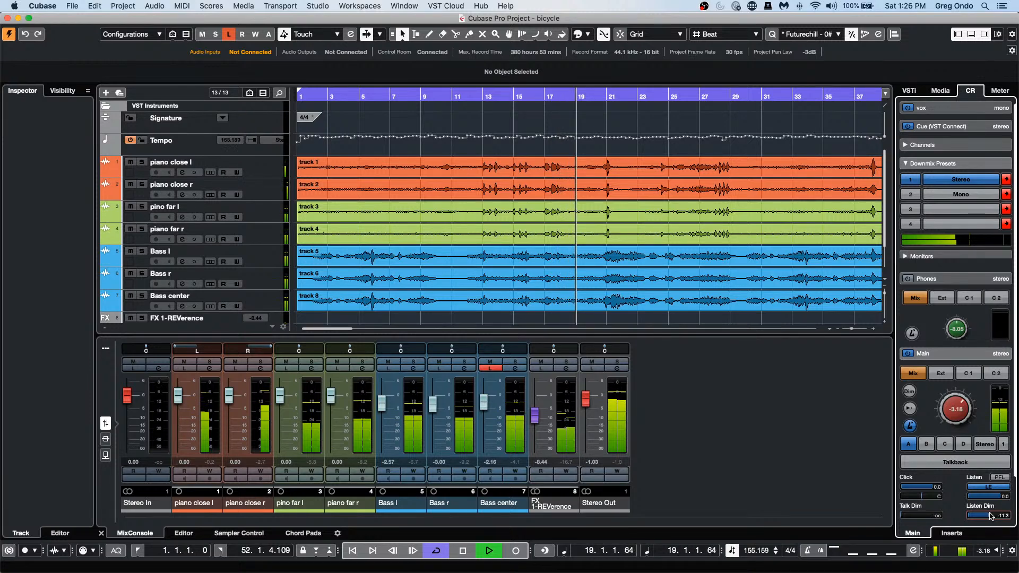
Step: Turn off Listen on the Bass center channel and raise the FX 1-REVerence channel's fader to -3.22 dB
{"action": "left_click", "coordinate": [489, 368]}
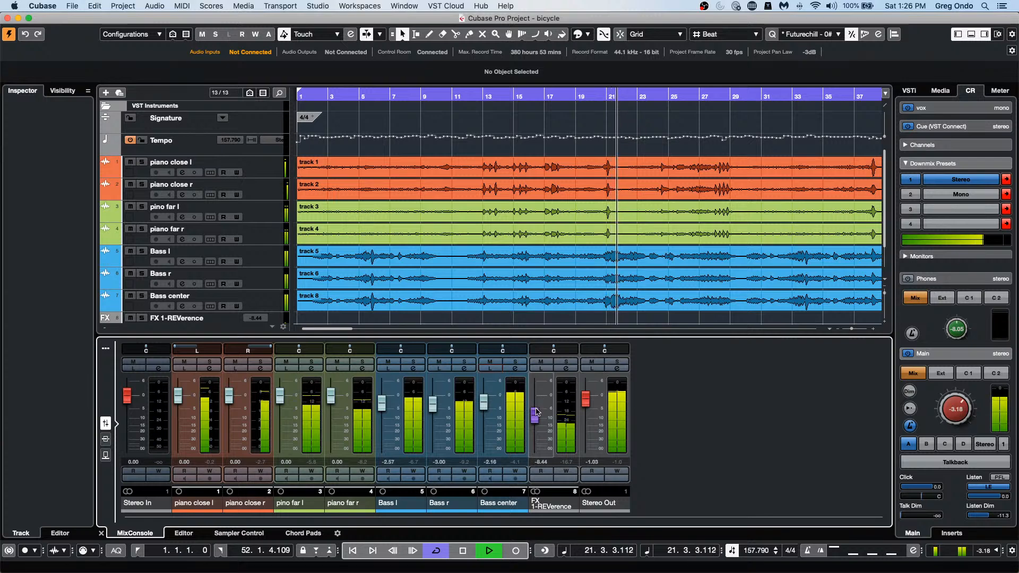
{"action": "left_click_drag", "start_coordinate": [536, 412], "coordinate": [537, 402]}
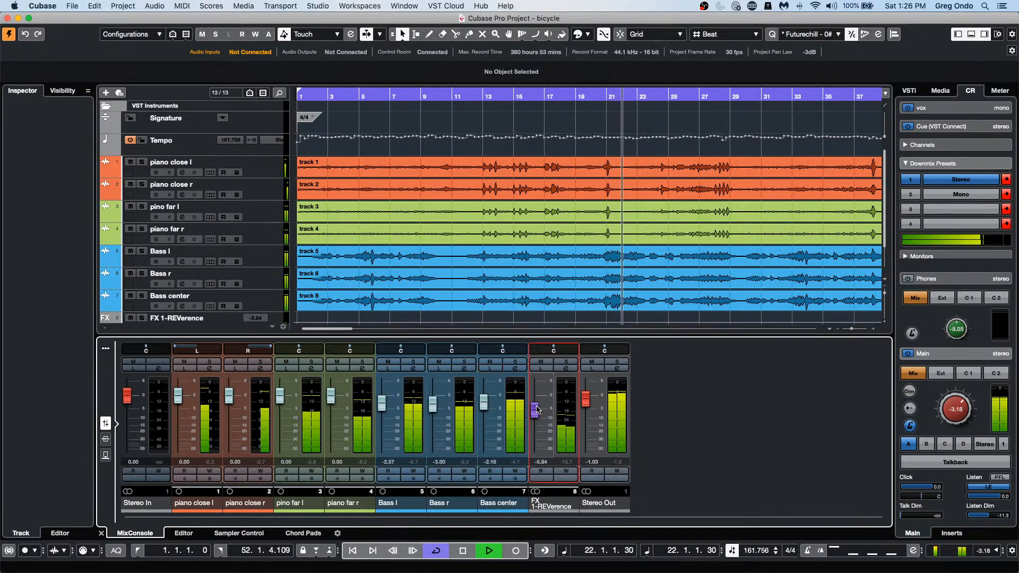
Step: Briefly audition the FX 1-REVerence channel with Solo and with Listen, and stop playback
{"action": "left_click", "coordinate": [574, 365]}
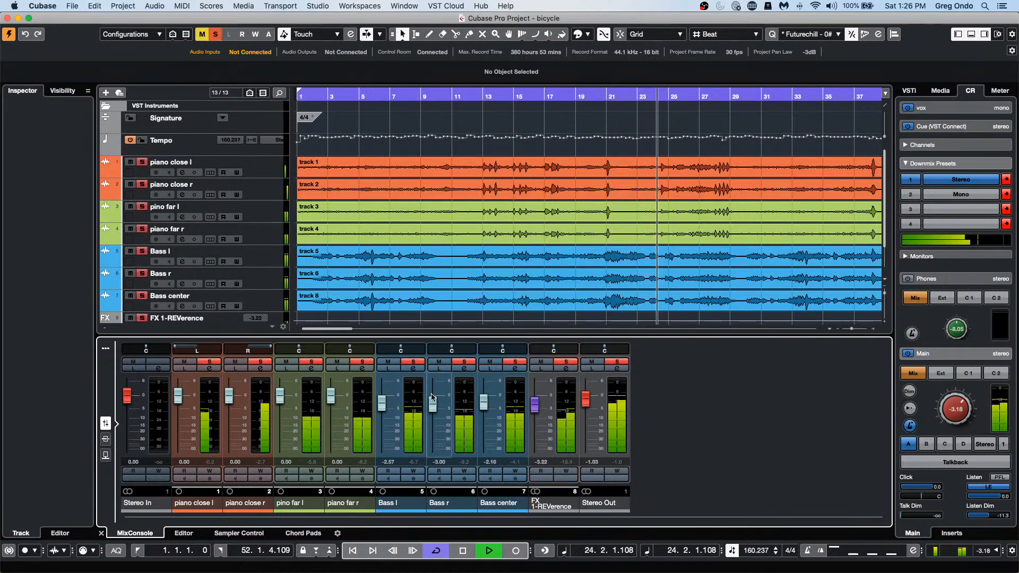
{"action": "left_click", "coordinate": [567, 364]}
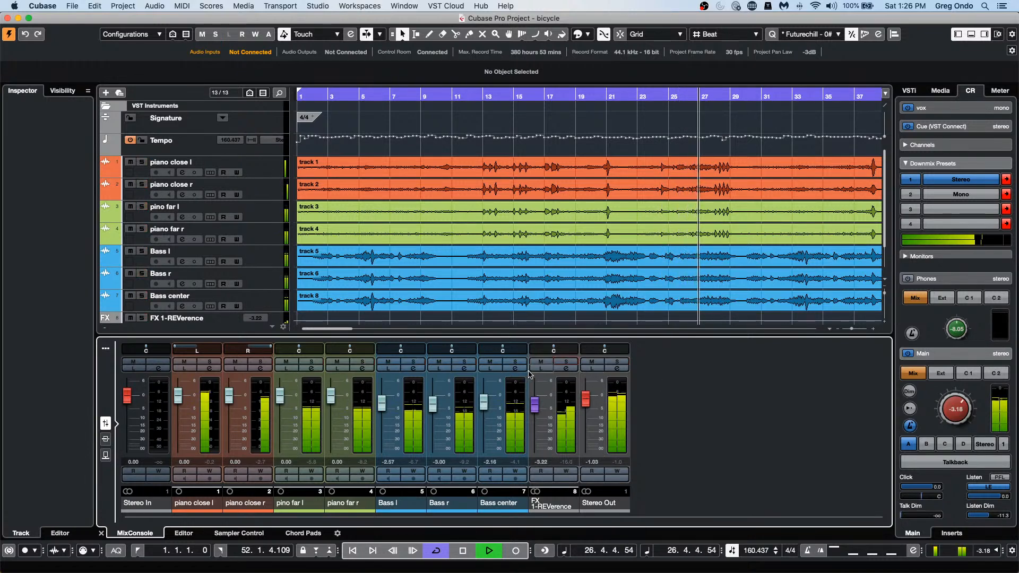
{"action": "left_click", "coordinate": [541, 370]}
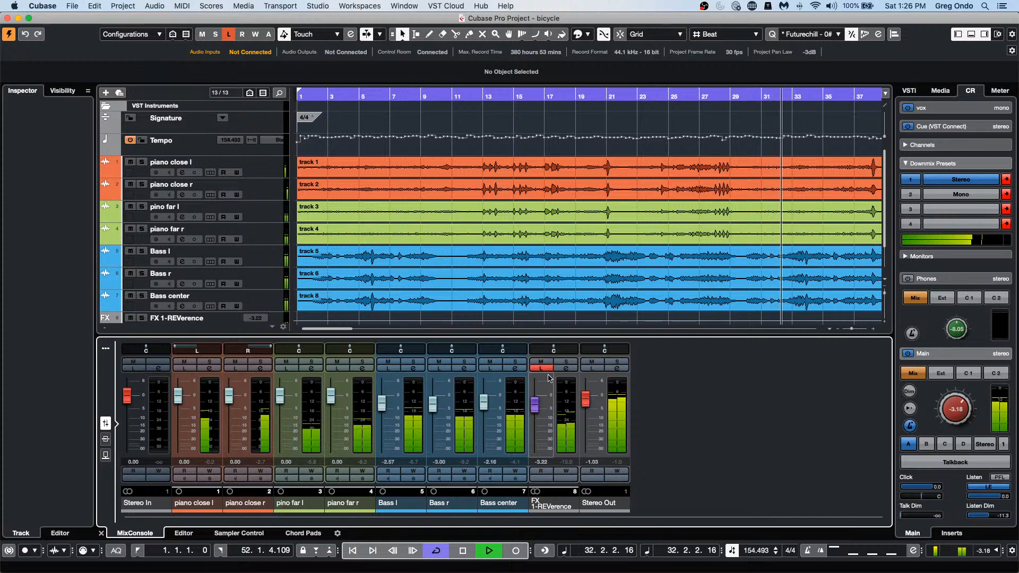
{"action": "left_click", "coordinate": [548, 369]}
{"action": "key", "text": "space"}
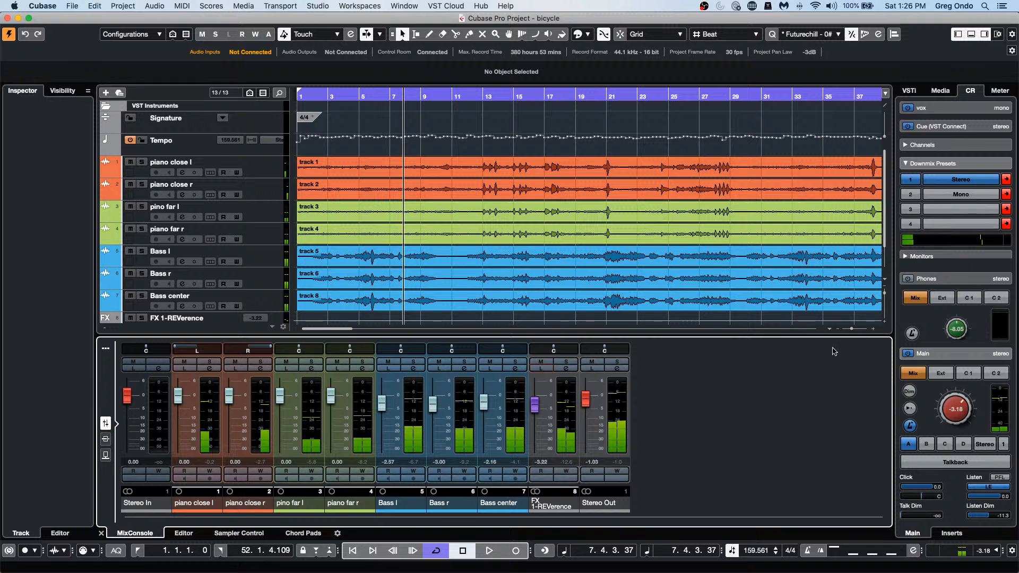
Step: Expand the vox cue in the Control Room, and review the Outputs and Control Room setups in Audio Connections before closing it
{"action": "left_click", "coordinate": [939, 114]}
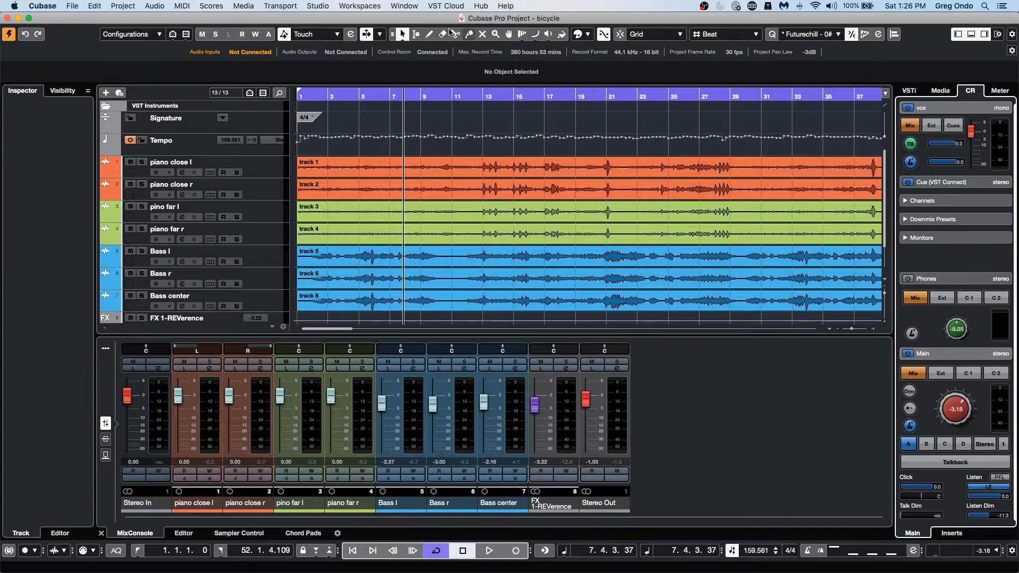
{"action": "left_click", "coordinate": [318, 5]}
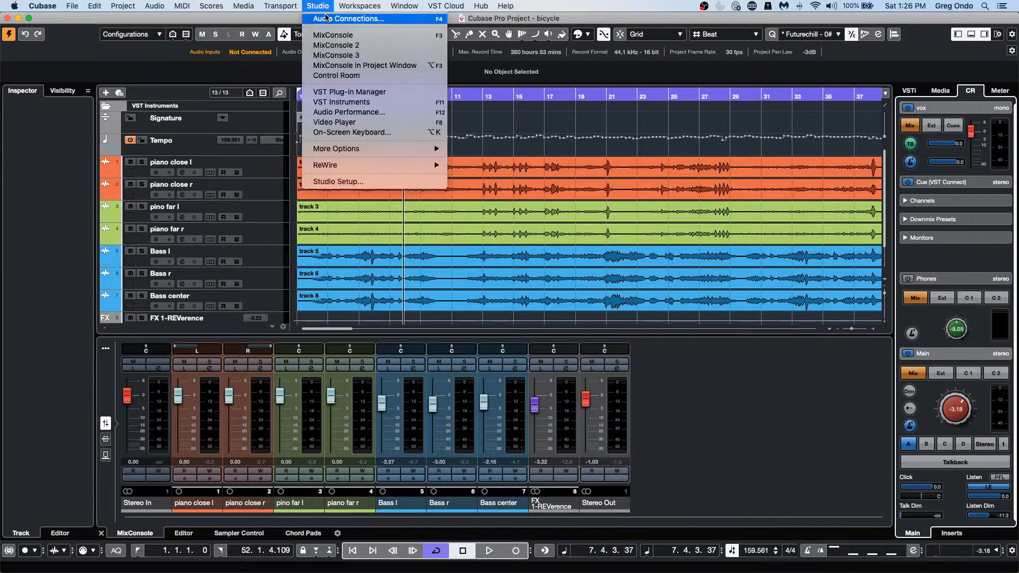
{"action": "left_click", "coordinate": [327, 19]}
{"action": "left_click", "coordinate": [247, 238]}
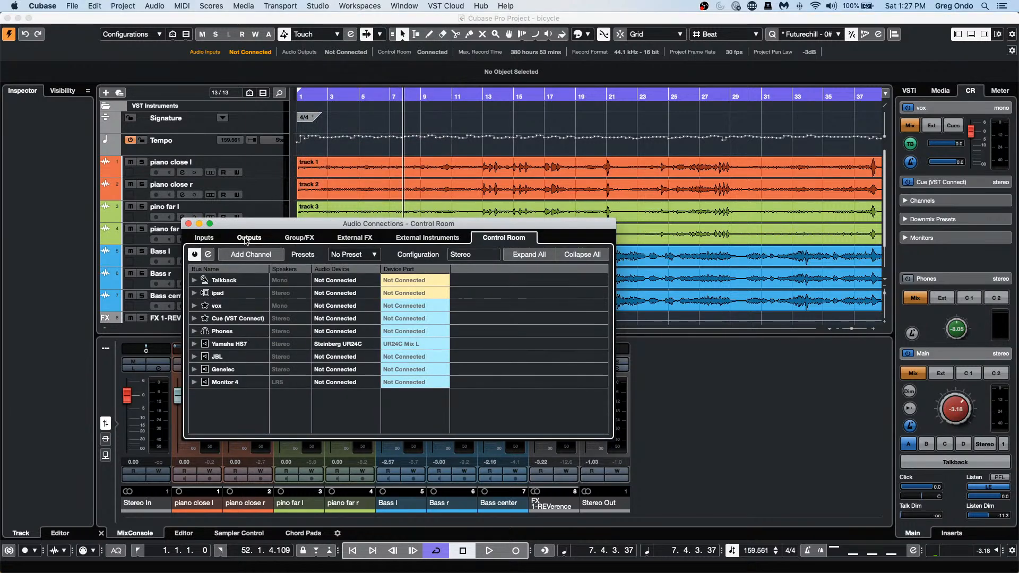
{"action": "left_click", "coordinate": [194, 281]}
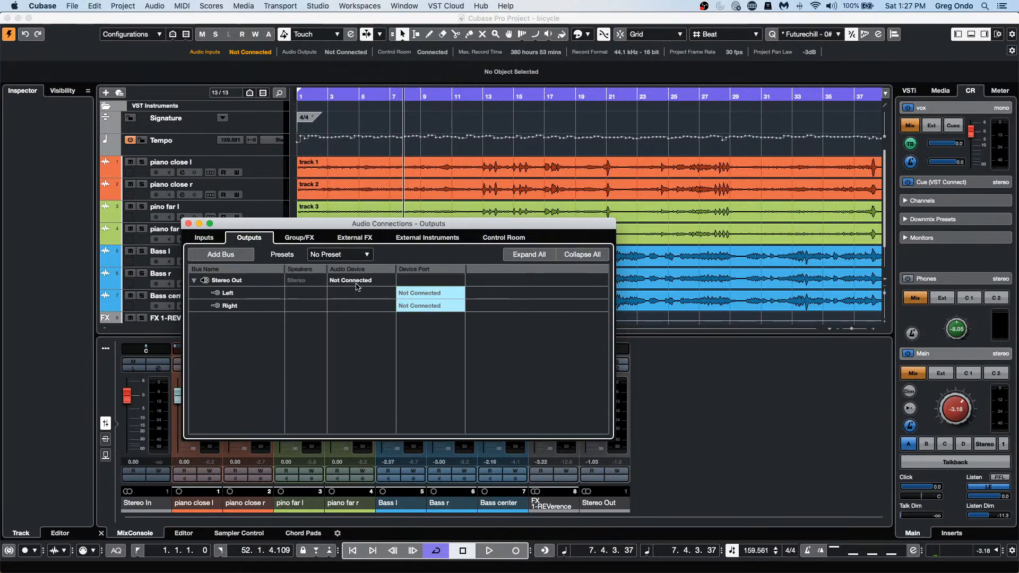
{"action": "left_click", "coordinate": [497, 238]}
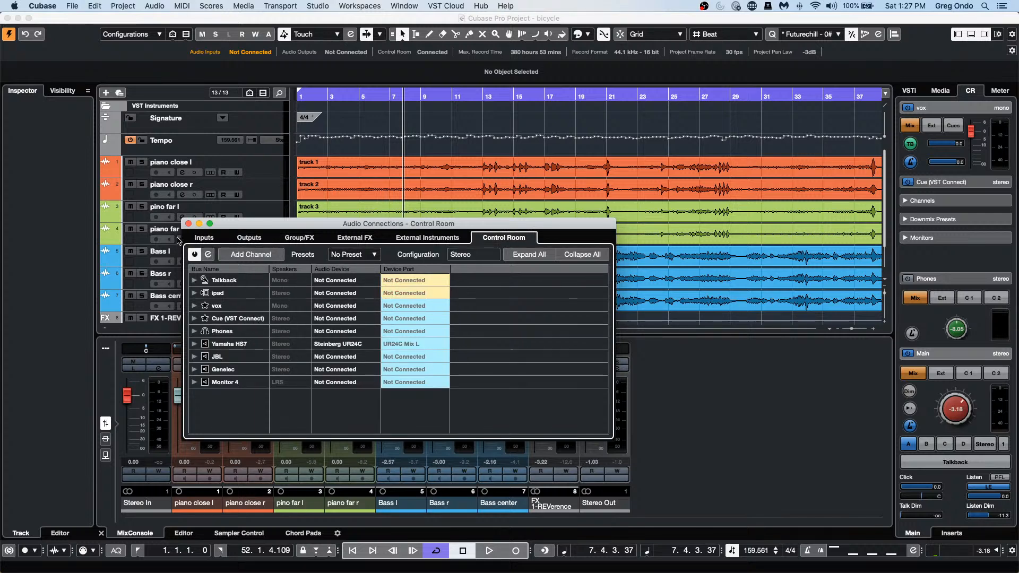
{"action": "left_click", "coordinate": [189, 224]}
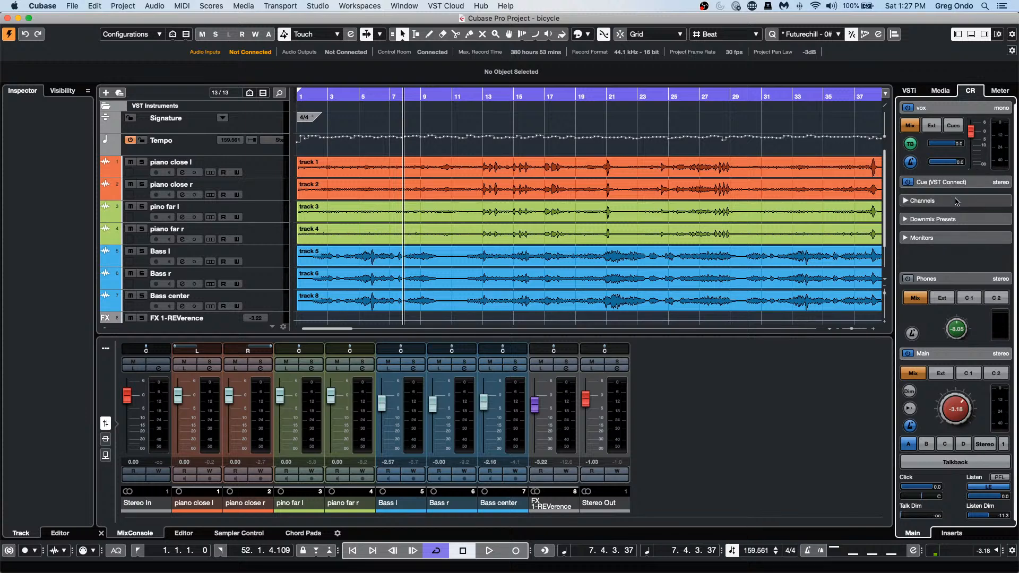
Step: Collapse the vox cue, examine the Phones and Channels sections, and show the Control Room's inserts
{"action": "left_click", "coordinate": [947, 108]}
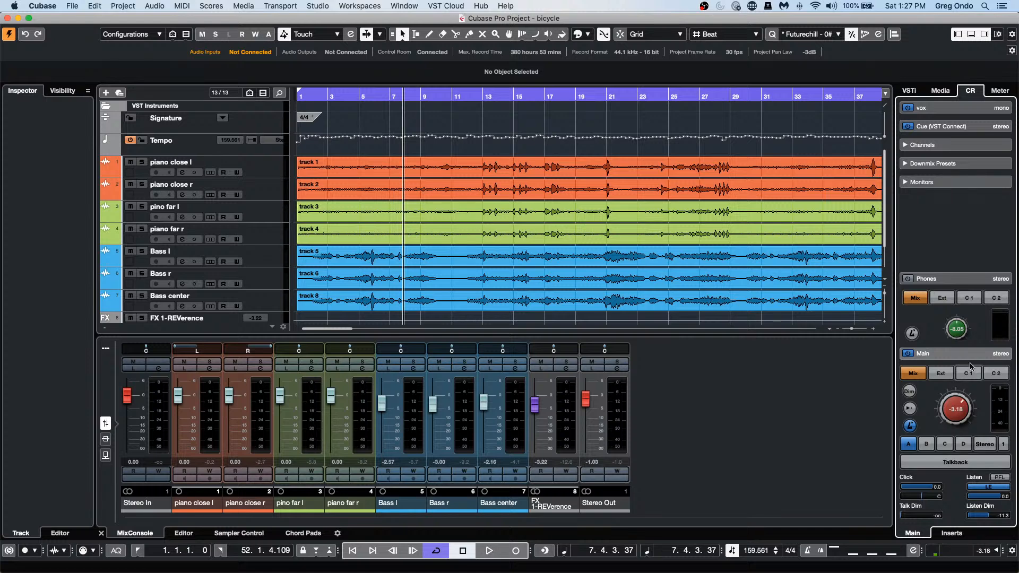
{"action": "left_click", "coordinate": [943, 279]}
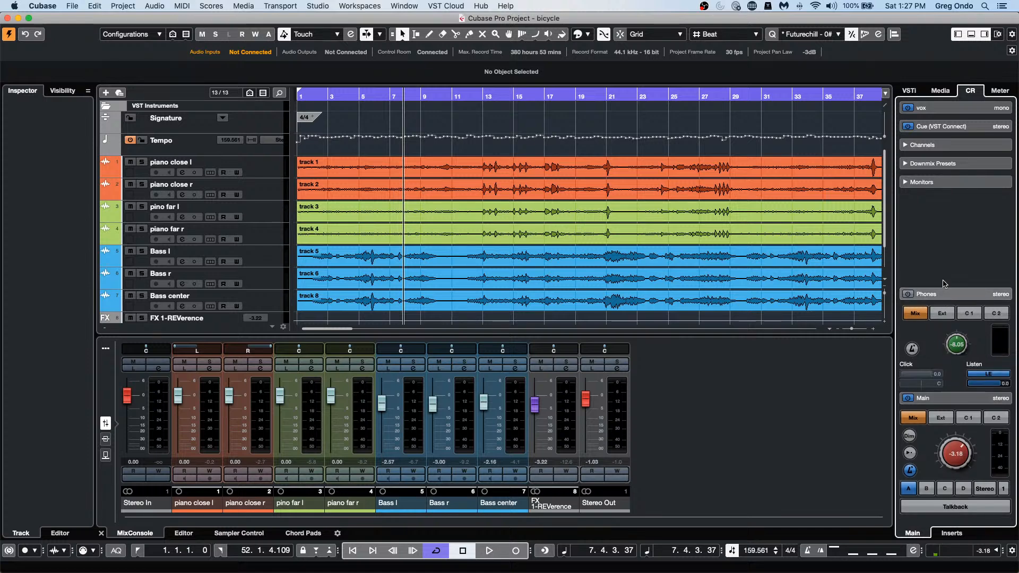
{"action": "left_click", "coordinate": [954, 146]}
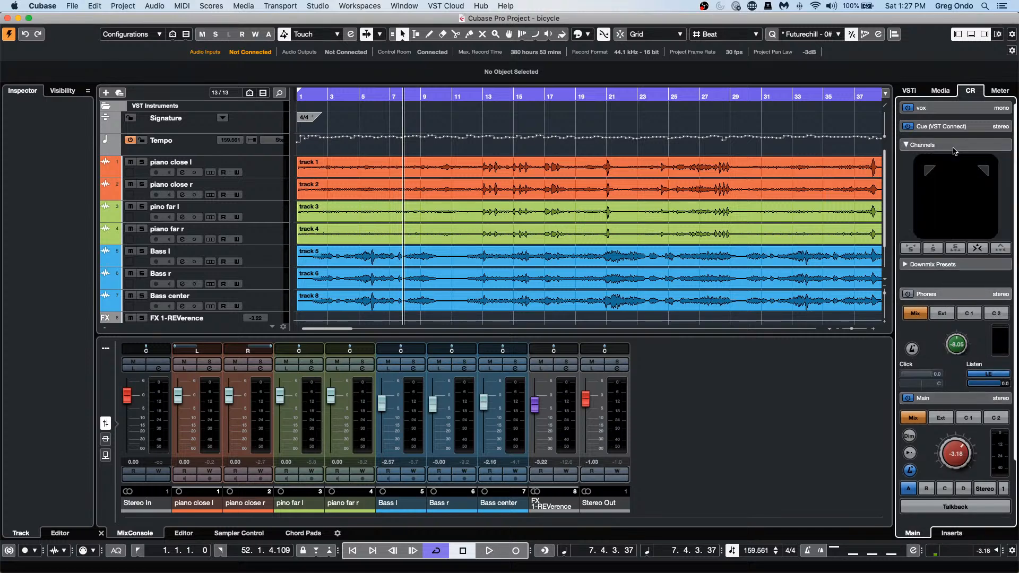
{"action": "left_click", "coordinate": [954, 146]}
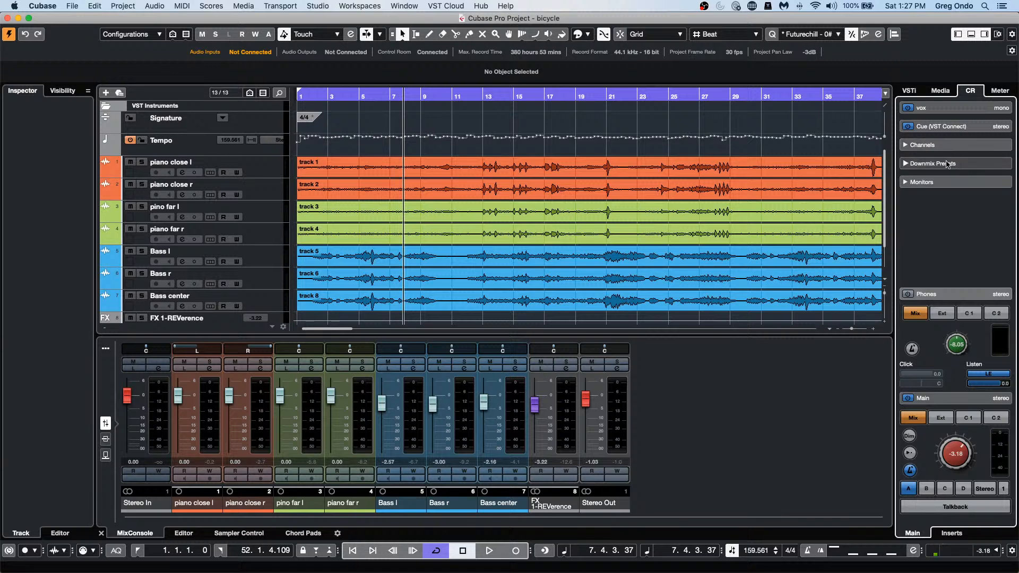
{"action": "left_click", "coordinate": [951, 533]}
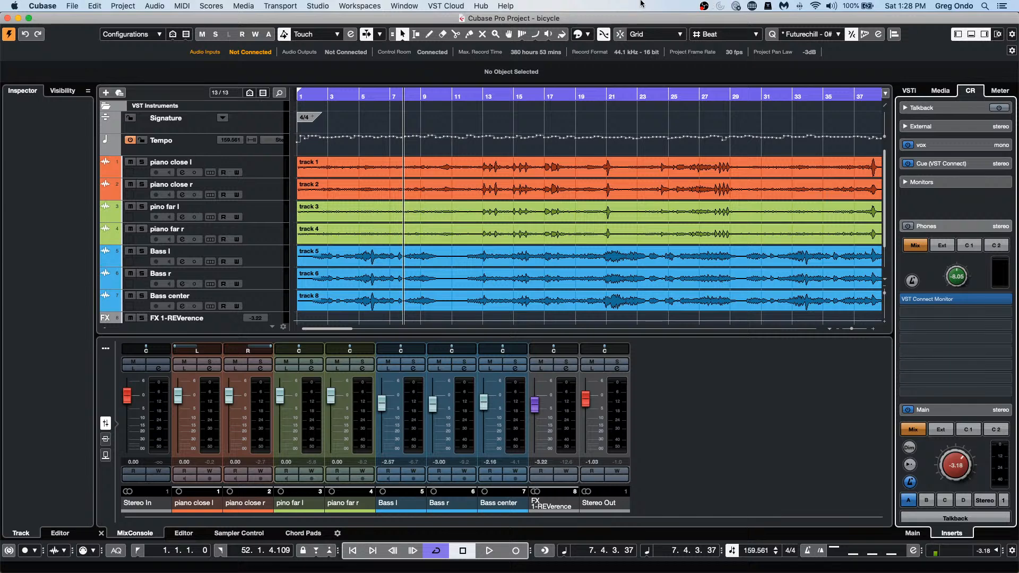
Step: Browse the Projects folder for a project to open, check the "I'll remember You" and "Be Someone" folders, and cancel
{"action": "left_click", "coordinate": [72, 6]}
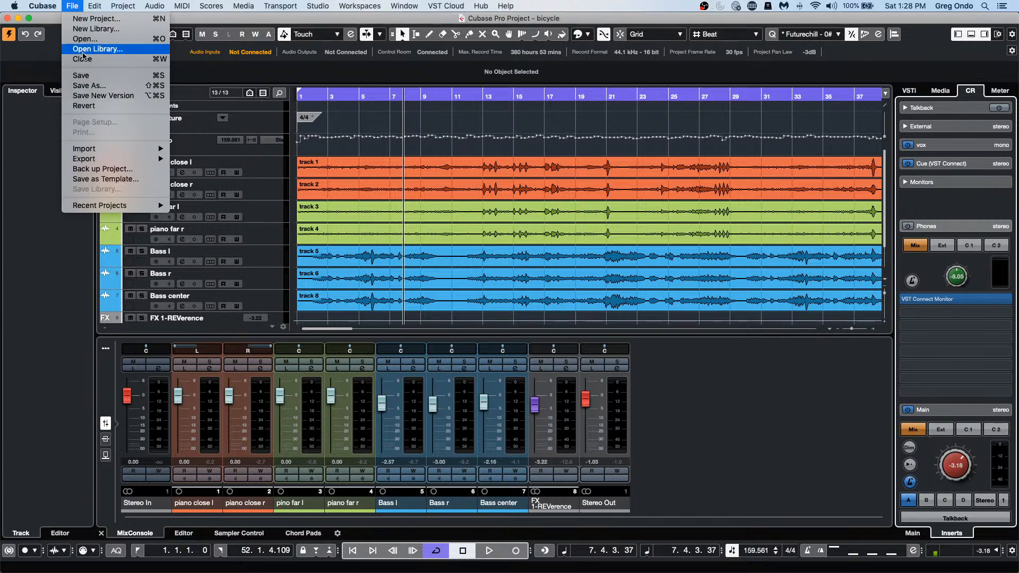
{"action": "left_click", "coordinate": [115, 39]}
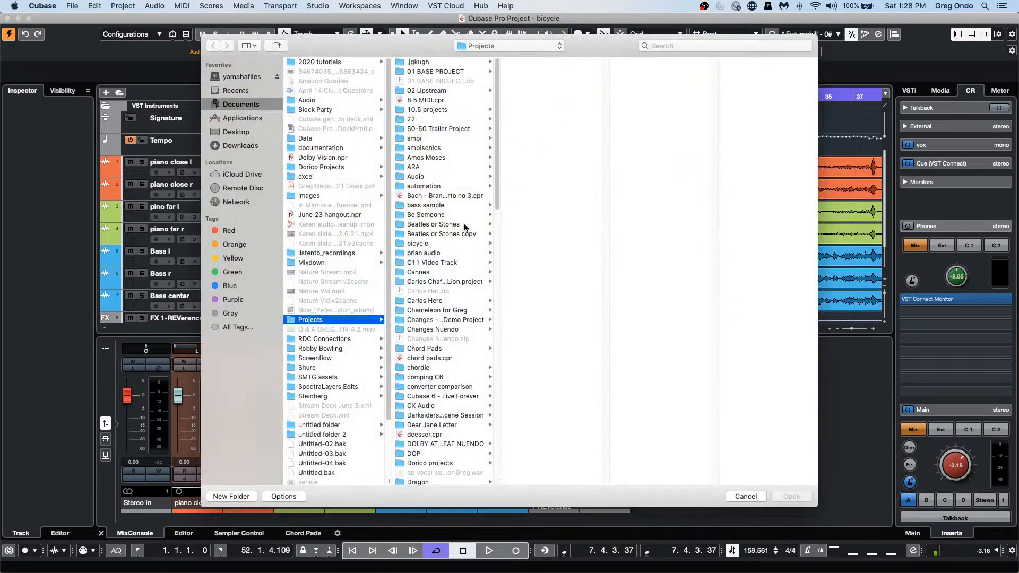
{"action": "scroll", "coordinate": [440, 379], "scroll_direction": "down", "scroll_amount": 8}
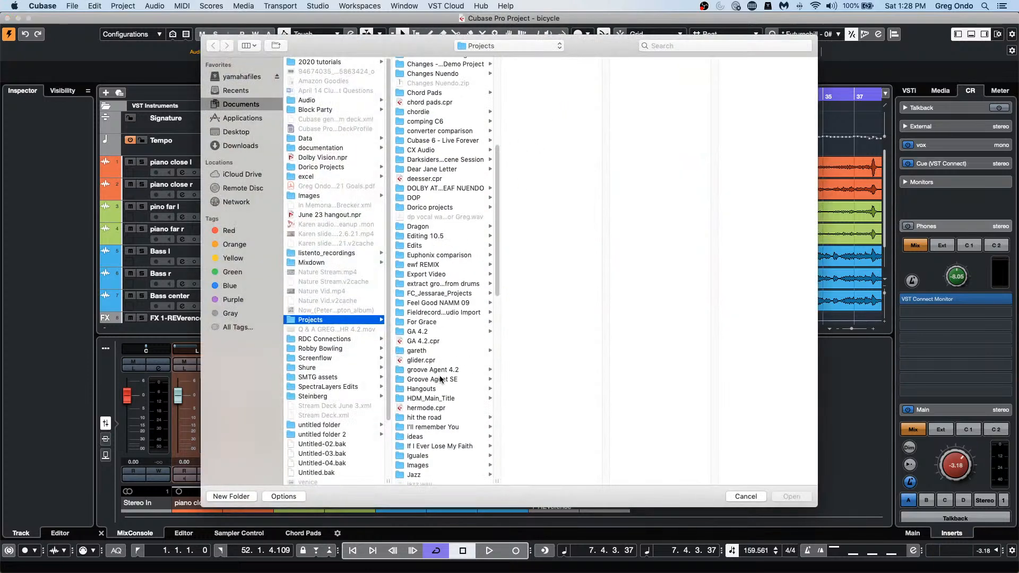
{"action": "scroll", "coordinate": [440, 378], "scroll_direction": "down", "scroll_amount": 1}
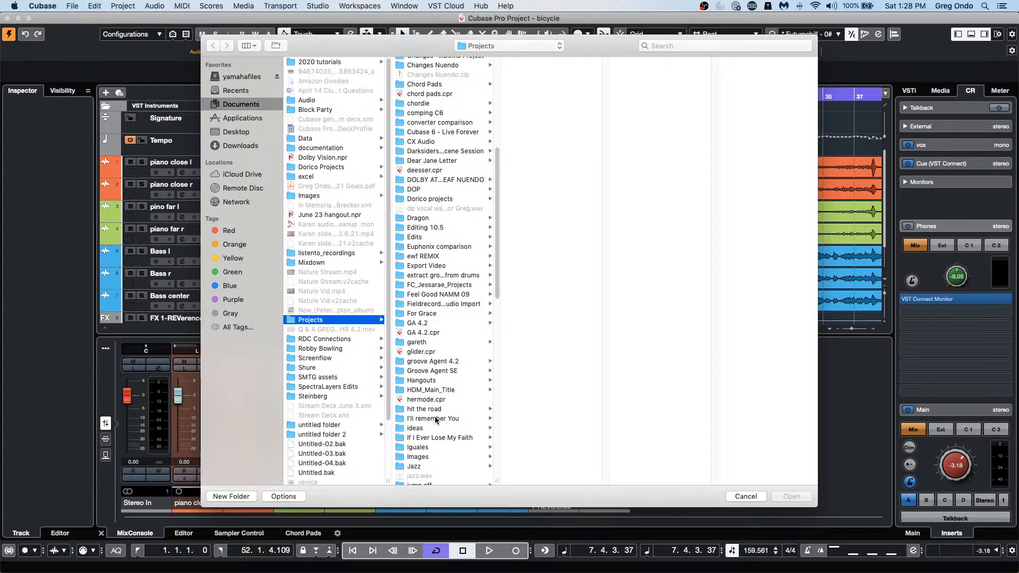
{"action": "left_click", "coordinate": [436, 419]}
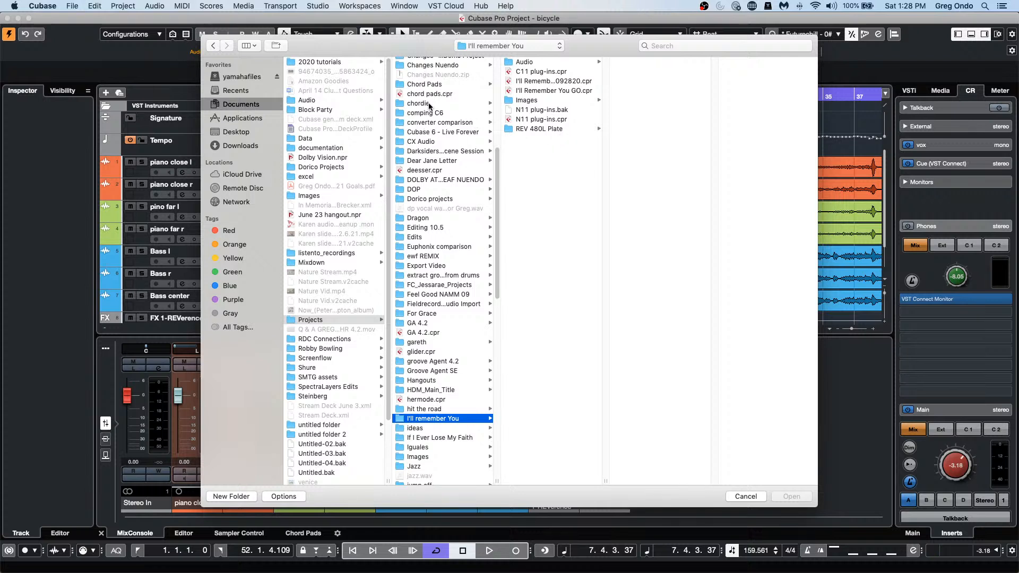
{"action": "scroll", "coordinate": [423, 236], "scroll_direction": "up", "scroll_amount": 3}
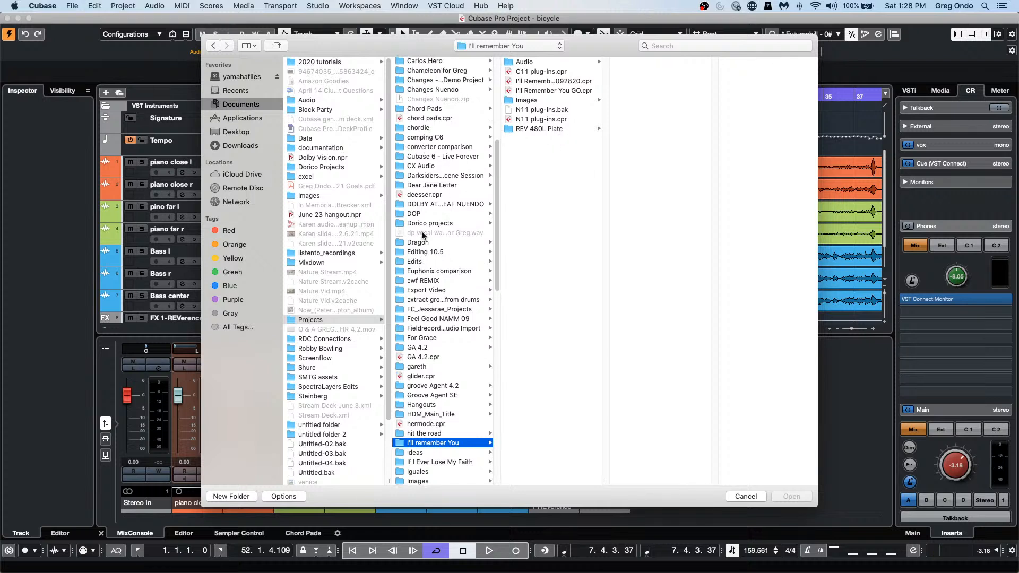
{"action": "scroll", "coordinate": [423, 235], "scroll_direction": "up", "scroll_amount": 5}
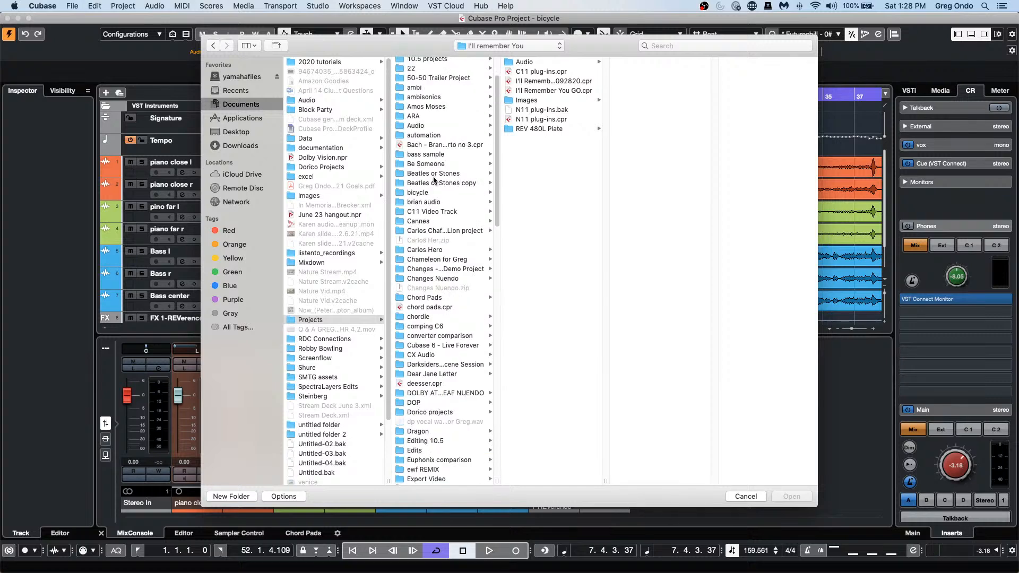
{"action": "left_click", "coordinate": [465, 163]}
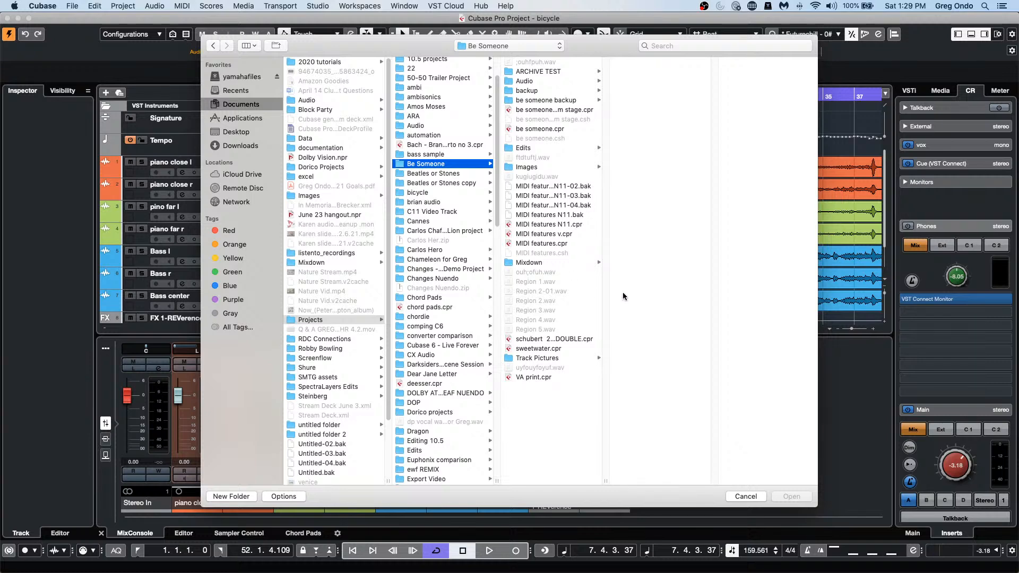
{"action": "left_click", "coordinate": [745, 496]}
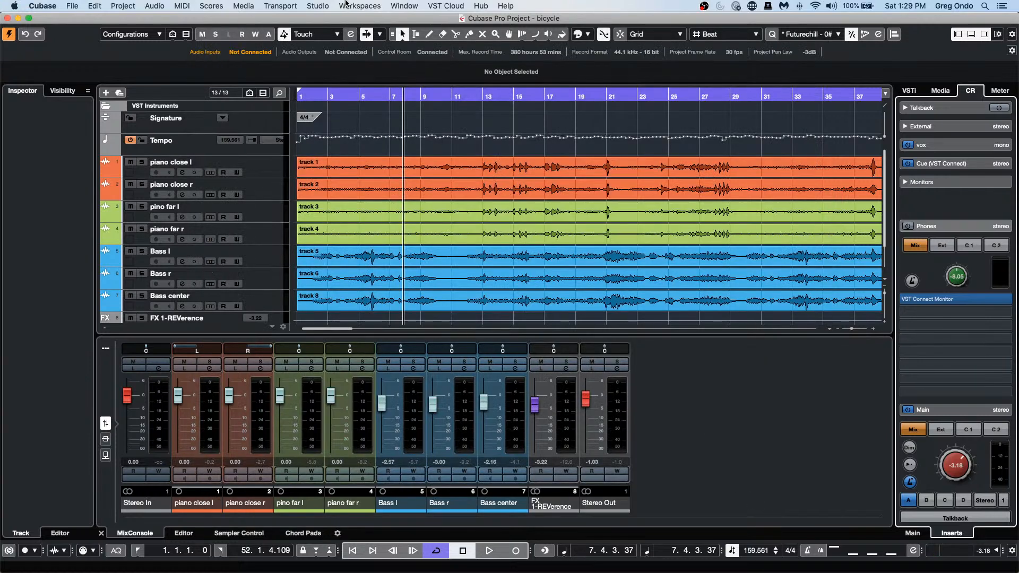
Step: Open MediaBay, select This Computer as the location, and limit the results to the Projects media type
{"action": "left_click", "coordinate": [243, 6]}
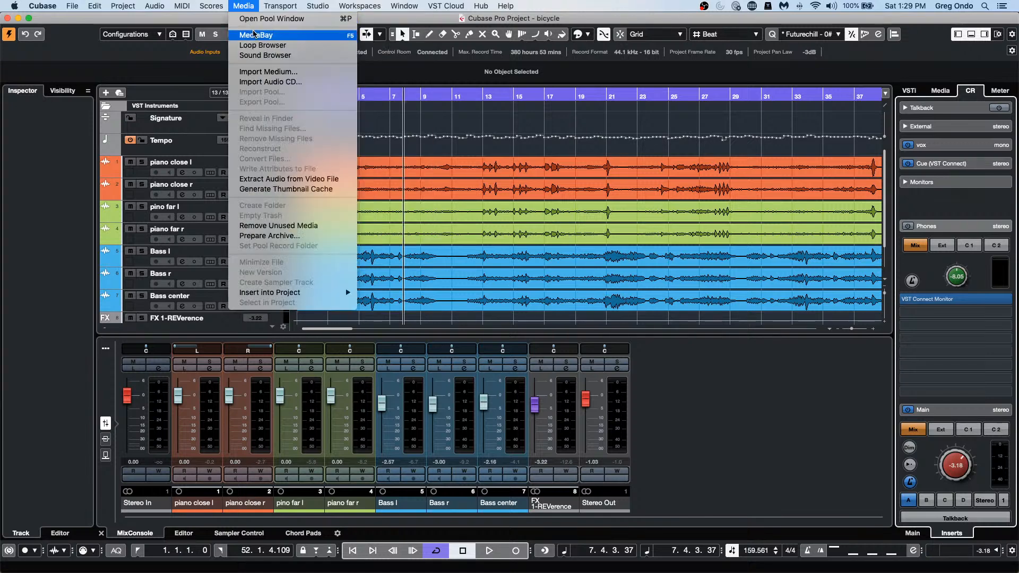
{"action": "left_click", "coordinate": [255, 35]}
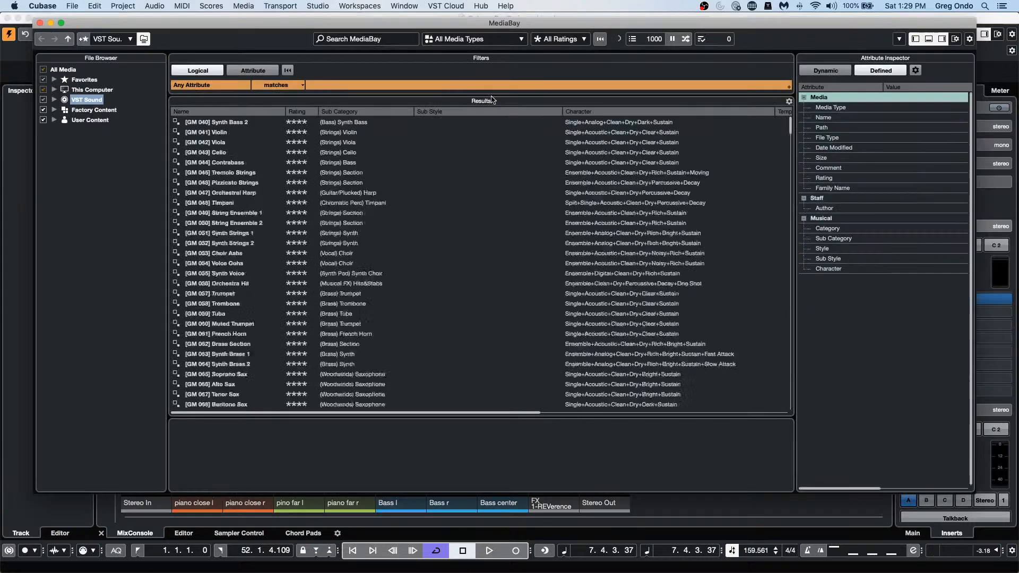
{"action": "left_click", "coordinate": [92, 90]}
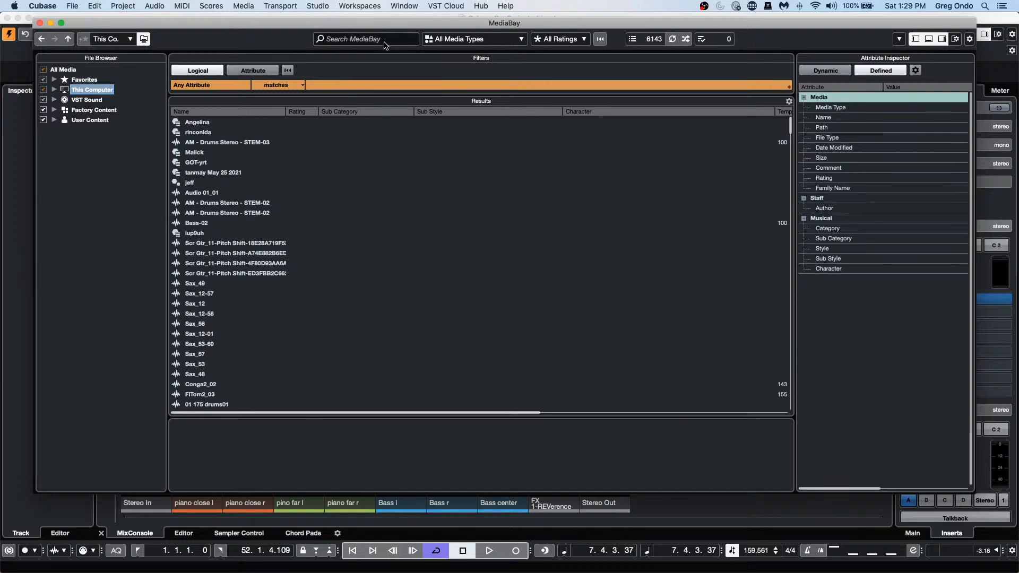
{"action": "left_click", "coordinate": [481, 40]}
{"action": "left_click", "coordinate": [438, 71]}
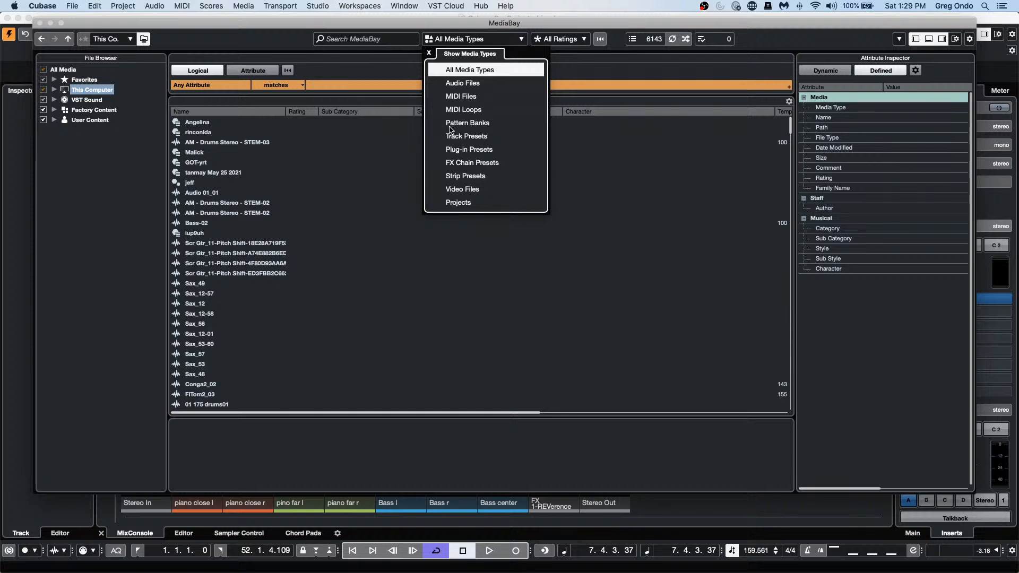
{"action": "left_click", "coordinate": [431, 205]}
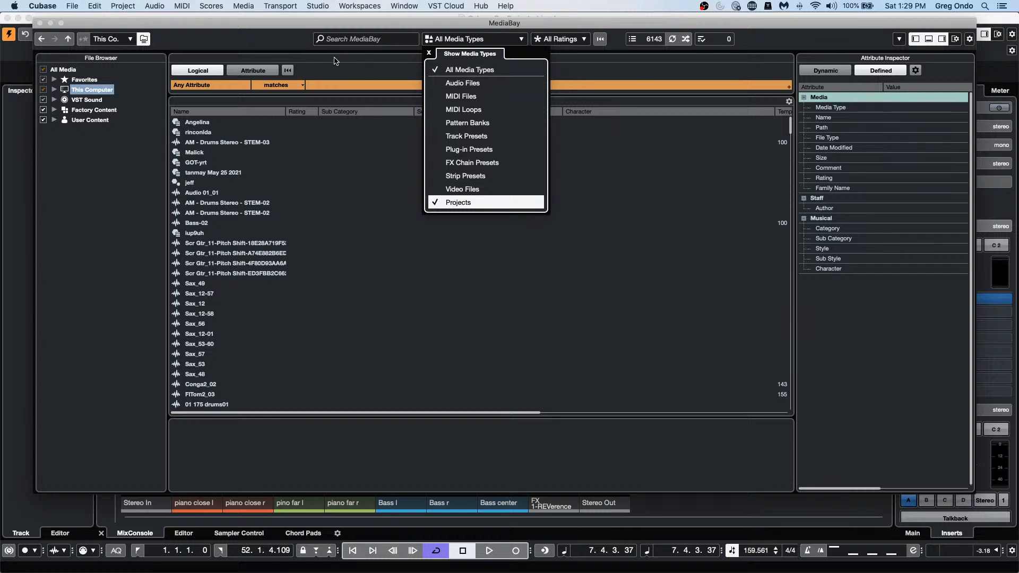
{"action": "left_click", "coordinate": [244, 40]}
Step: Search the MediaBay projects for "sampler" and expand This Computer in the file browser
{"action": "left_click", "coordinate": [361, 39]}
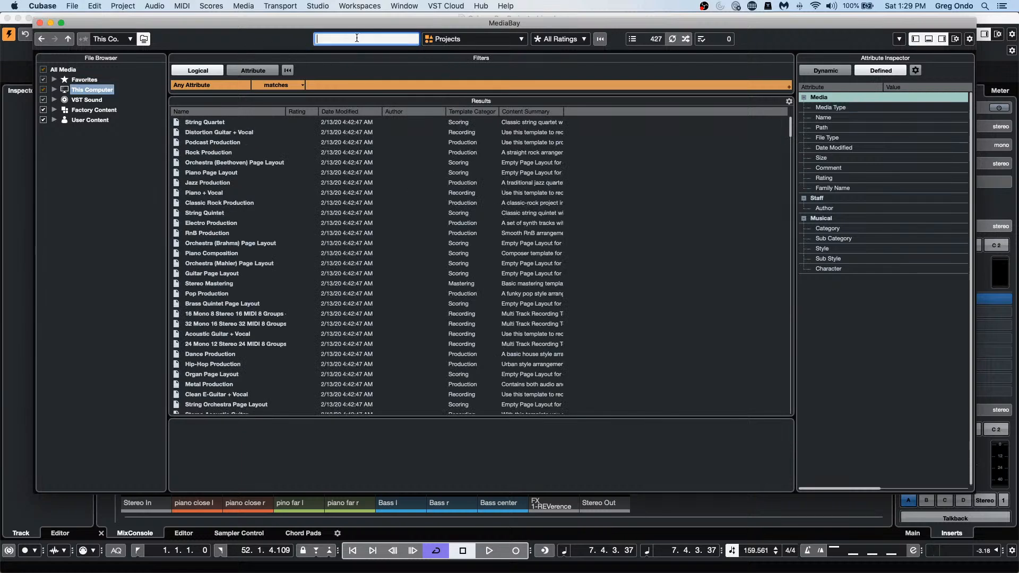
{"action": "type", "text": "sam"}
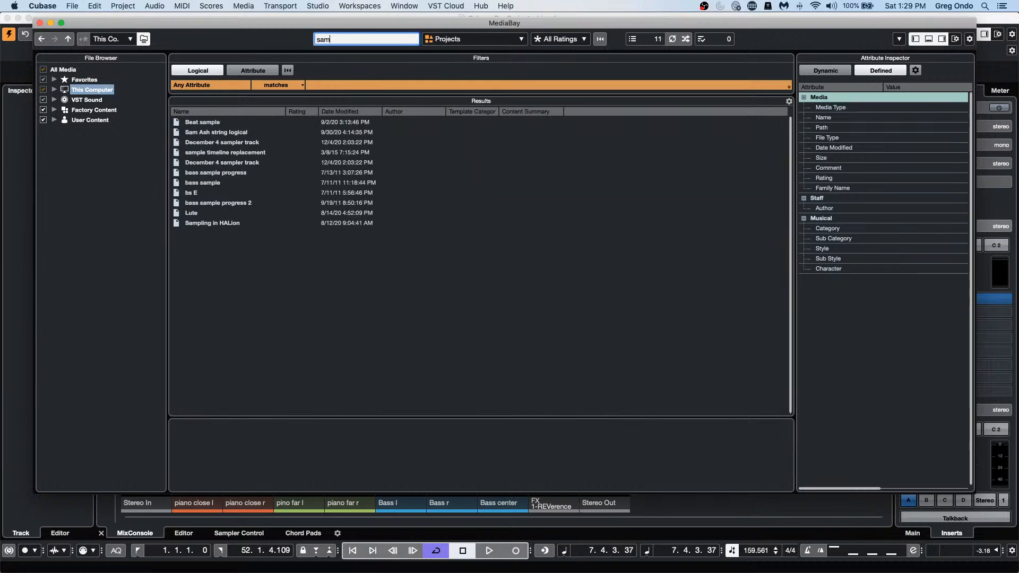
{"action": "type", "text": "pler"}
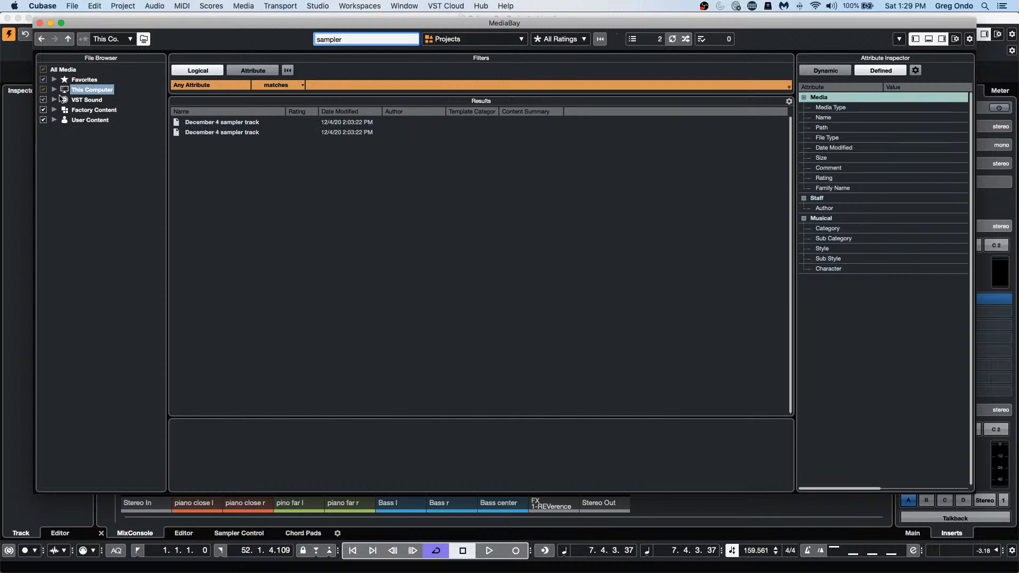
{"action": "left_click", "coordinate": [54, 90]}
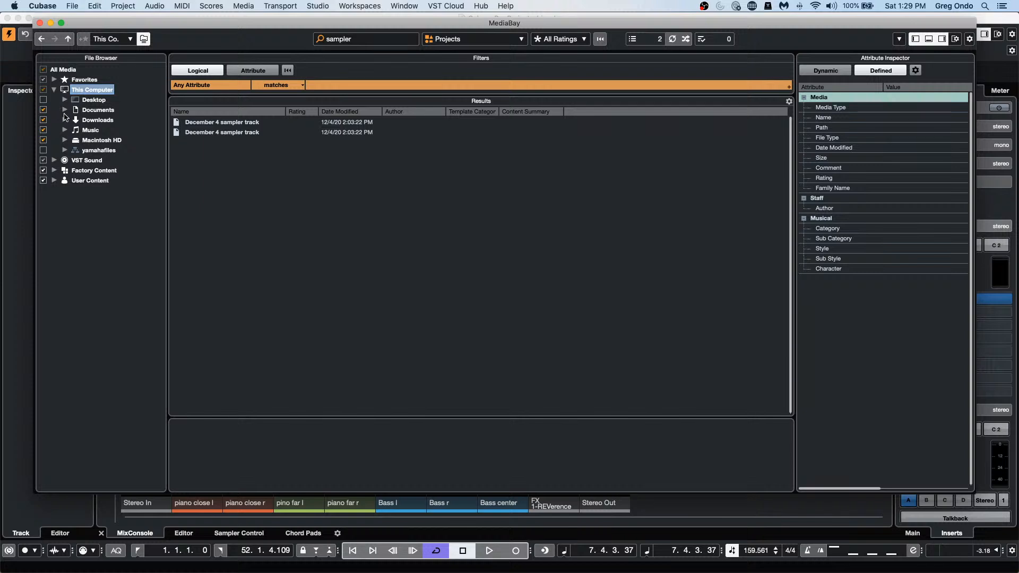
Step: Expand Documents and Projects, and include the .jgkugh, 01 BASE PROJECT, 10.5 projects, ambi, ARA, Be Someone and Beatles or Stones folders in the scan
{"action": "left_click", "coordinate": [64, 111]}
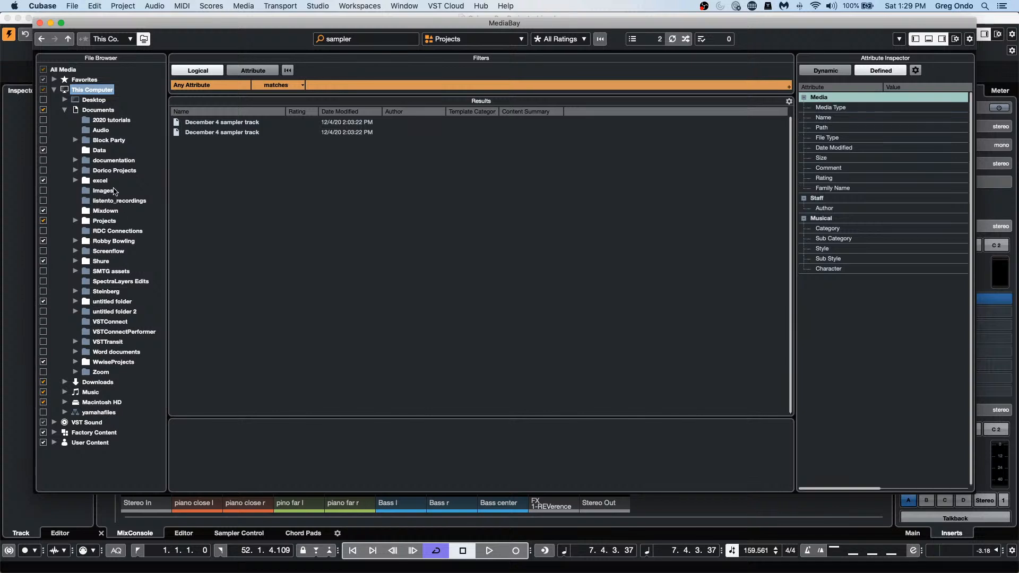
{"action": "left_click", "coordinate": [75, 221]}
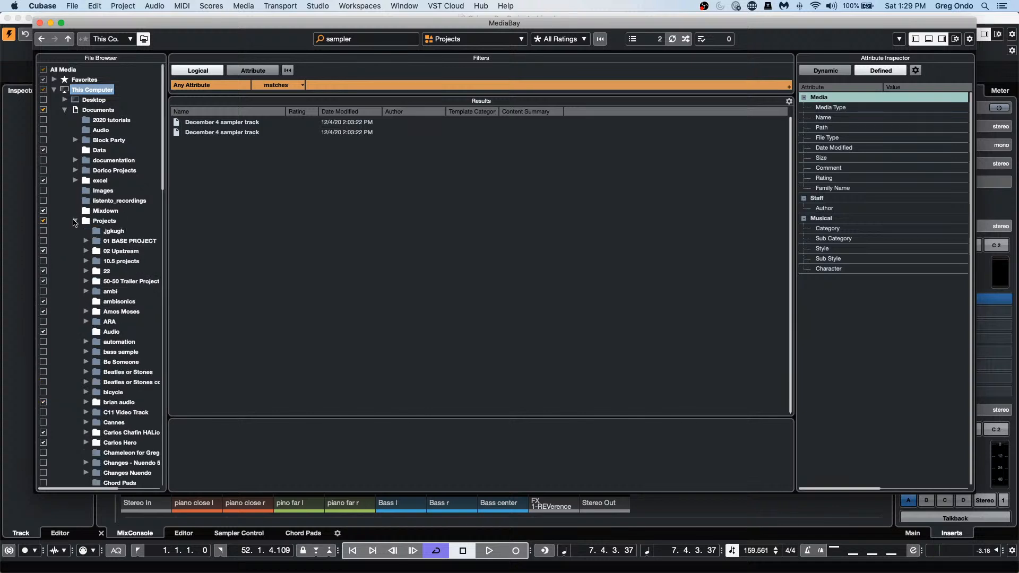
{"action": "left_click", "coordinate": [44, 232]}
{"action": "left_click", "coordinate": [45, 242]}
{"action": "left_click", "coordinate": [43, 261]}
{"action": "left_click", "coordinate": [43, 291]}
{"action": "left_click", "coordinate": [44, 321]}
{"action": "left_click", "coordinate": [44, 331]}
{"action": "left_click", "coordinate": [43, 372]}
{"action": "left_click", "coordinate": [43, 362]}
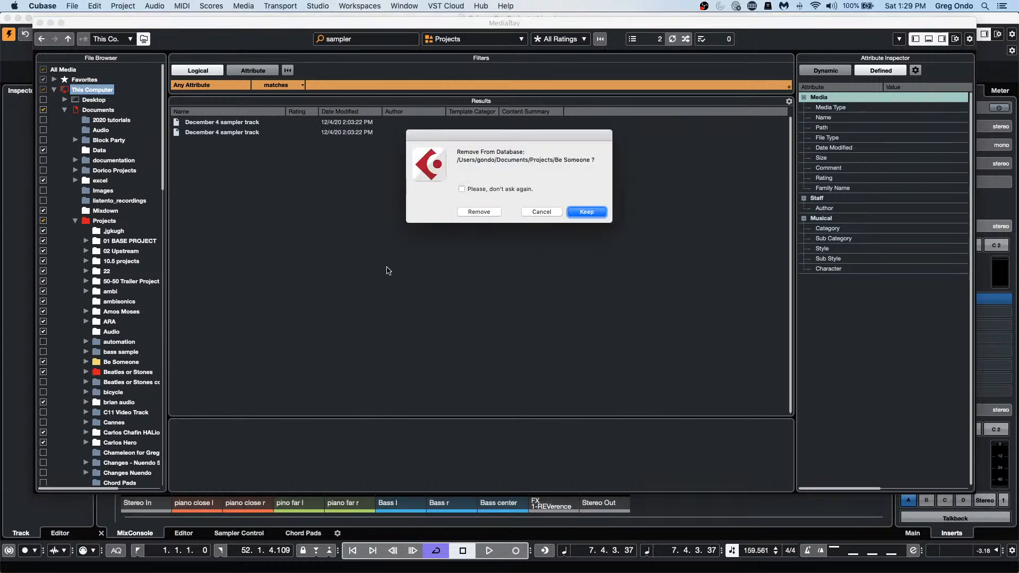
{"action": "left_click", "coordinate": [533, 213]}
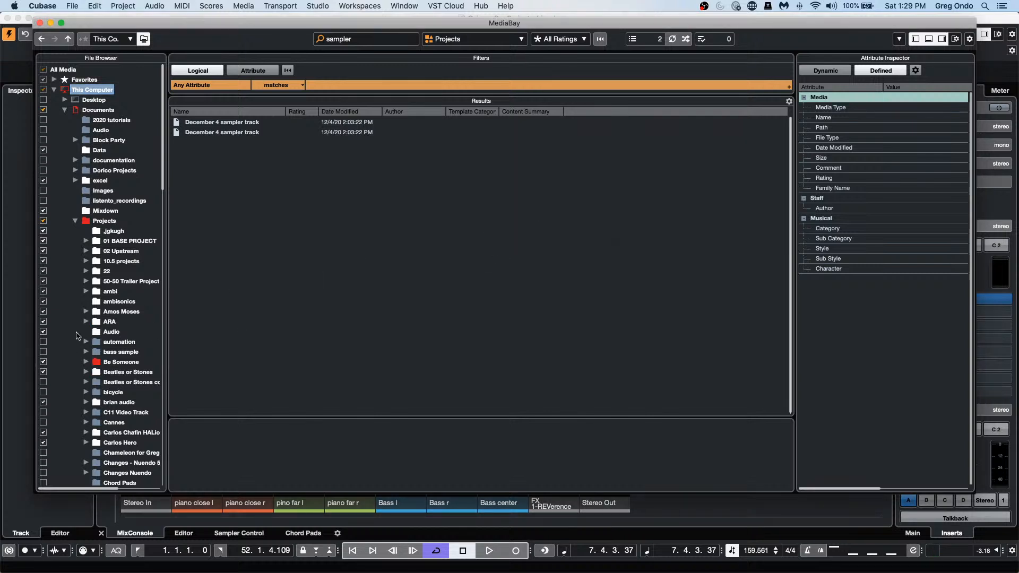
Step: Include the automation, bass sample, second Beatles or Stones, bicycle, C11 Video Track and Cannes folders in the MediaBay scan
{"action": "left_click", "coordinate": [43, 342]}
{"action": "left_click", "coordinate": [43, 352]}
{"action": "left_click", "coordinate": [44, 382]}
{"action": "left_click", "coordinate": [44, 392]}
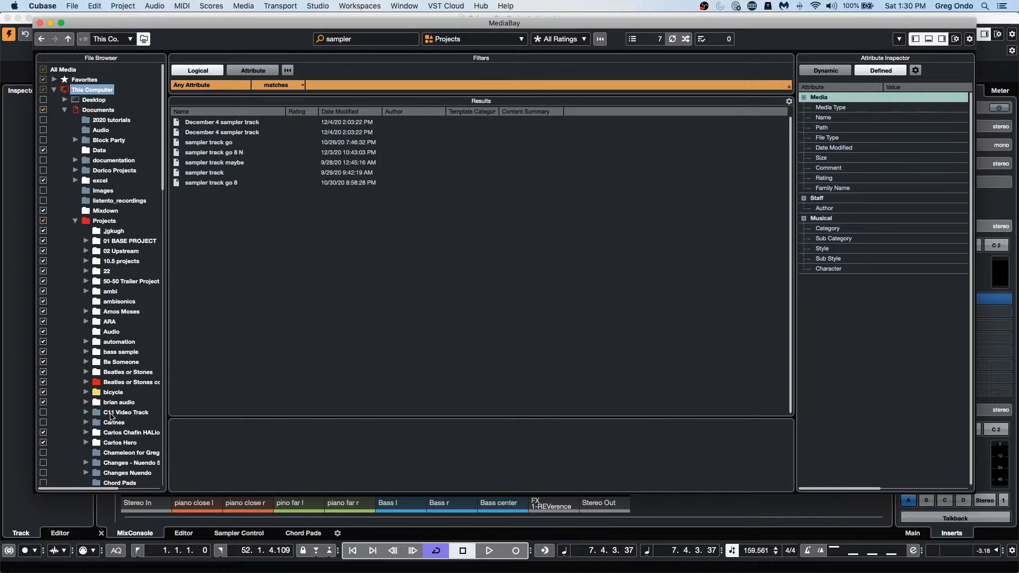
{"action": "left_click", "coordinate": [44, 412]}
{"action": "scroll", "coordinate": [57, 431], "scroll_direction": "down", "scroll_amount": 5}
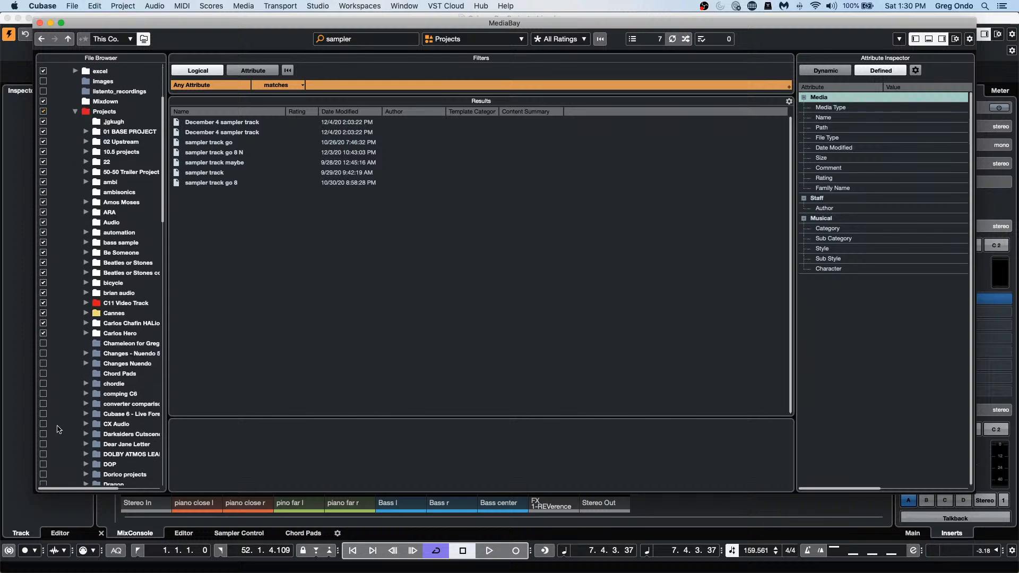
Step: Include the Images, ideas, If I Ever Lose My Fai and hit the road project folders in the MediaBay scan
{"action": "scroll", "coordinate": [58, 429], "scroll_direction": "down", "scroll_amount": 10}
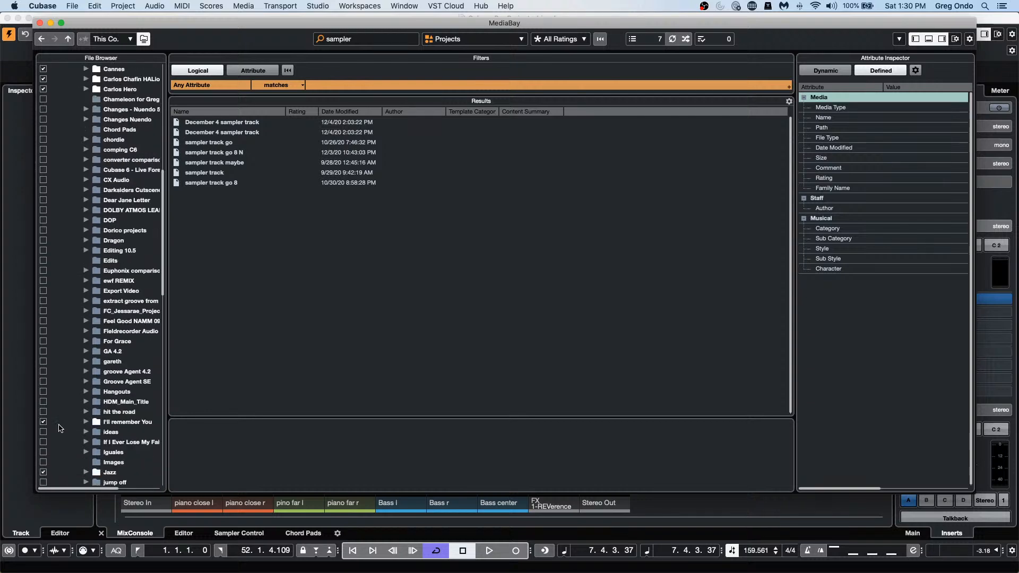
{"action": "scroll", "coordinate": [60, 428], "scroll_direction": "down", "scroll_amount": 3}
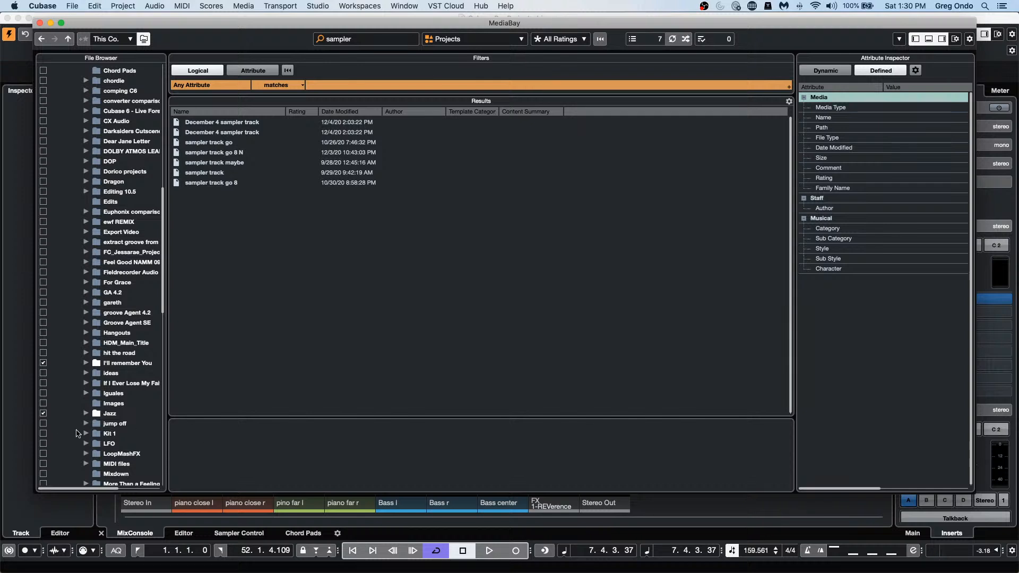
{"action": "left_click", "coordinate": [44, 403]}
{"action": "left_click", "coordinate": [44, 373]}
{"action": "left_click", "coordinate": [119, 352]}
Step: Open the "sampler track go" project from the MediaBay results and display the glide track's sample in Sampler Control
{"action": "double_click", "coordinate": [224, 144]}
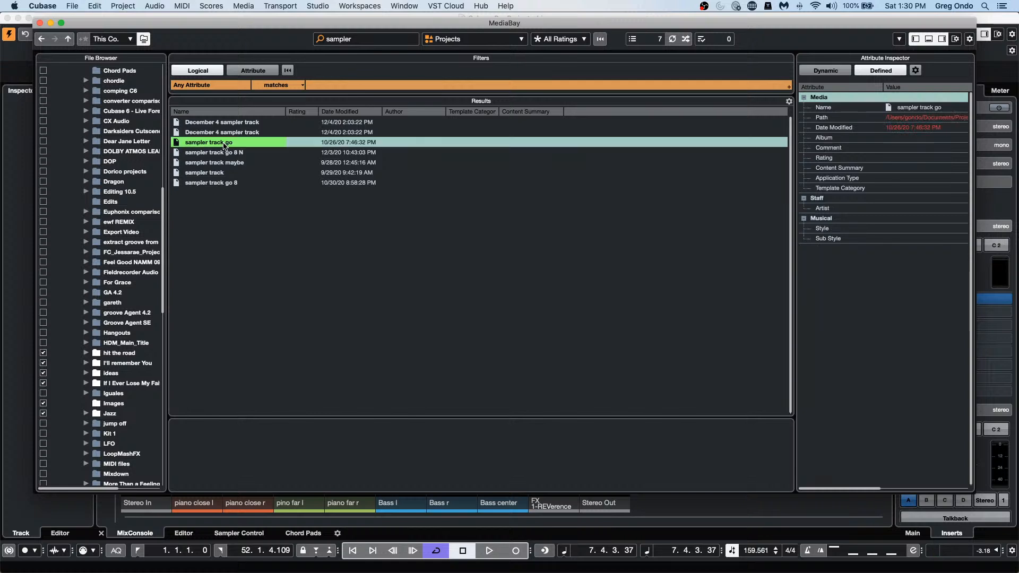
{"action": "left_click", "coordinate": [567, 200]}
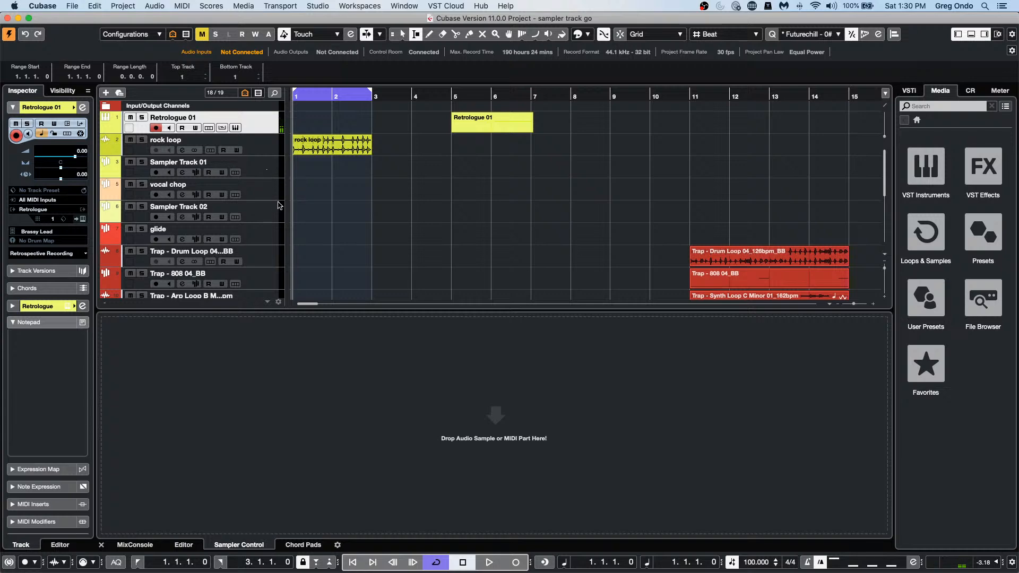
{"action": "left_click", "coordinate": [255, 235]}
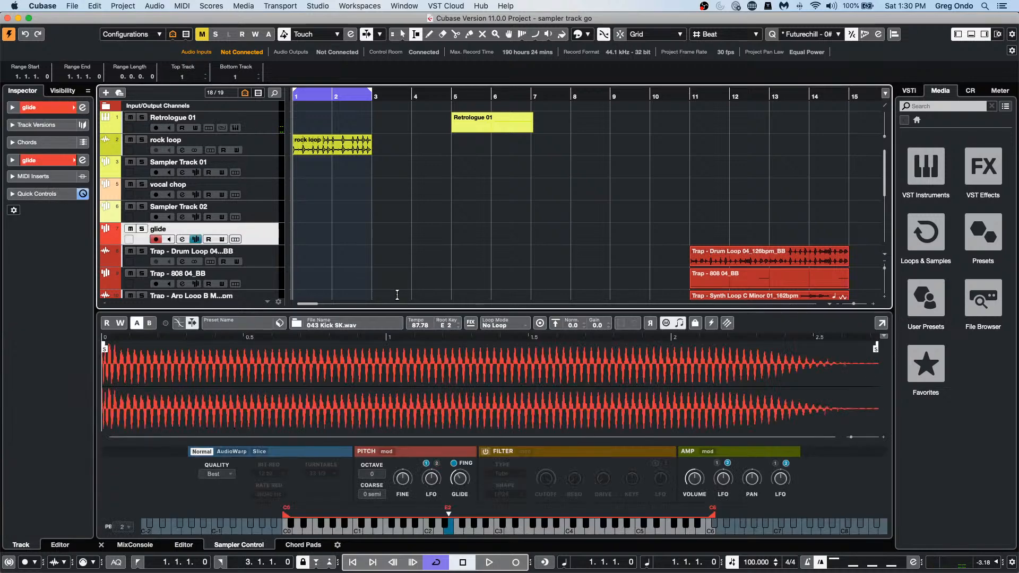
Step: Audition the 043 Kick SK.wav sample while switching Monophonic and Legato Mode off and back on
{"action": "left_click", "coordinate": [510, 528]}
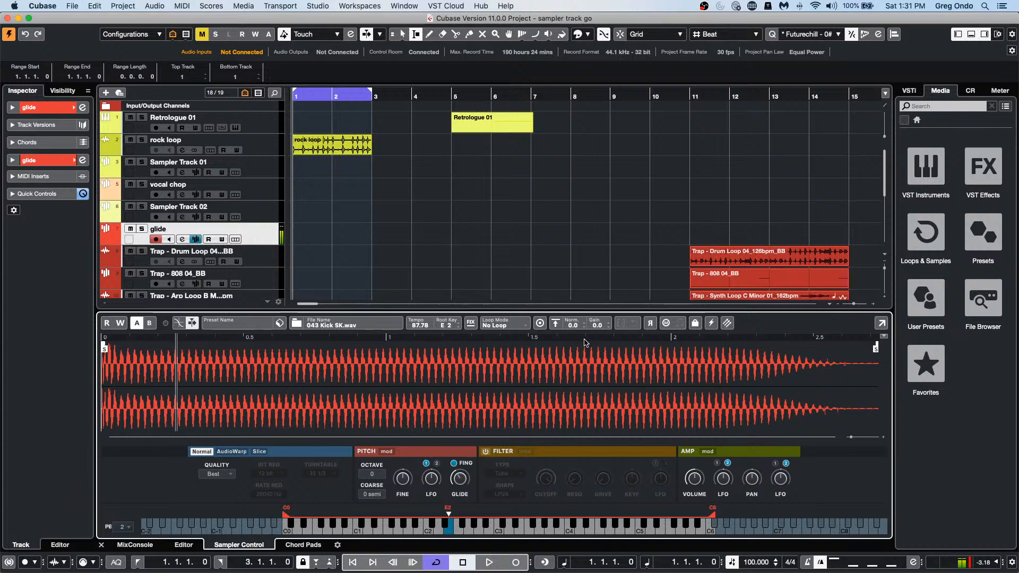
{"action": "left_click", "coordinate": [662, 326]}
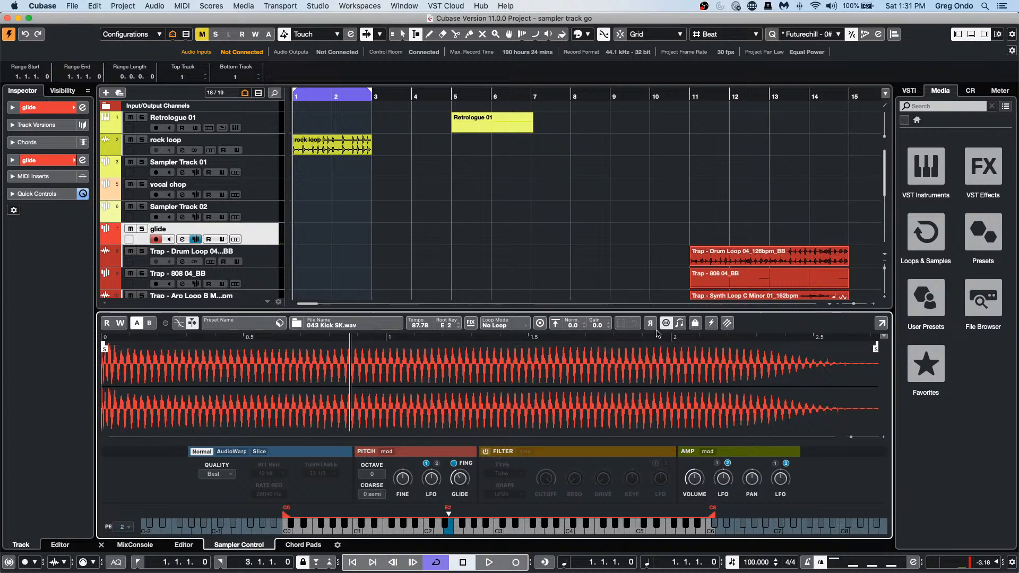
{"action": "mouse_move", "coordinate": [460, 481]}
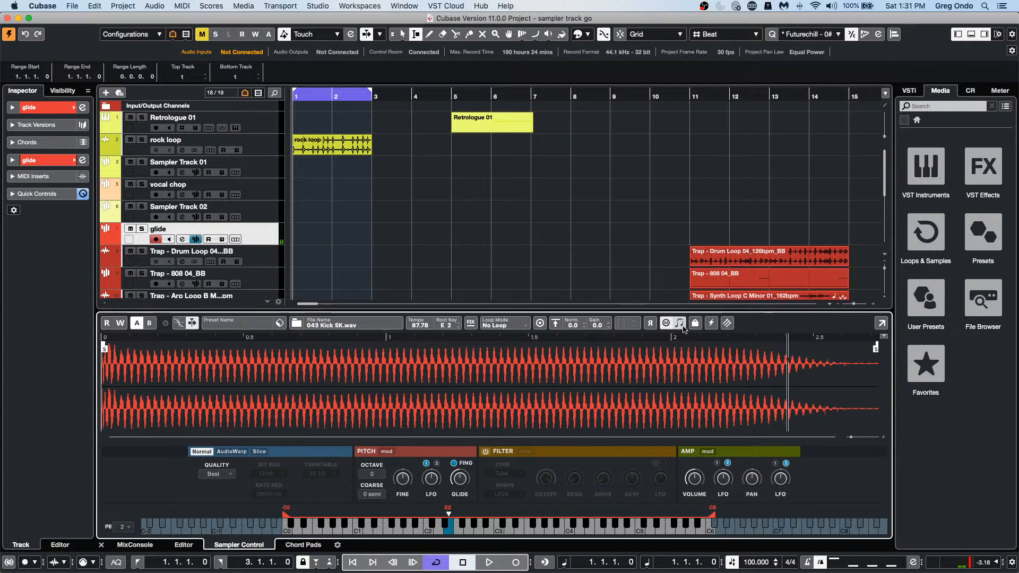
{"action": "left_click", "coordinate": [681, 324]}
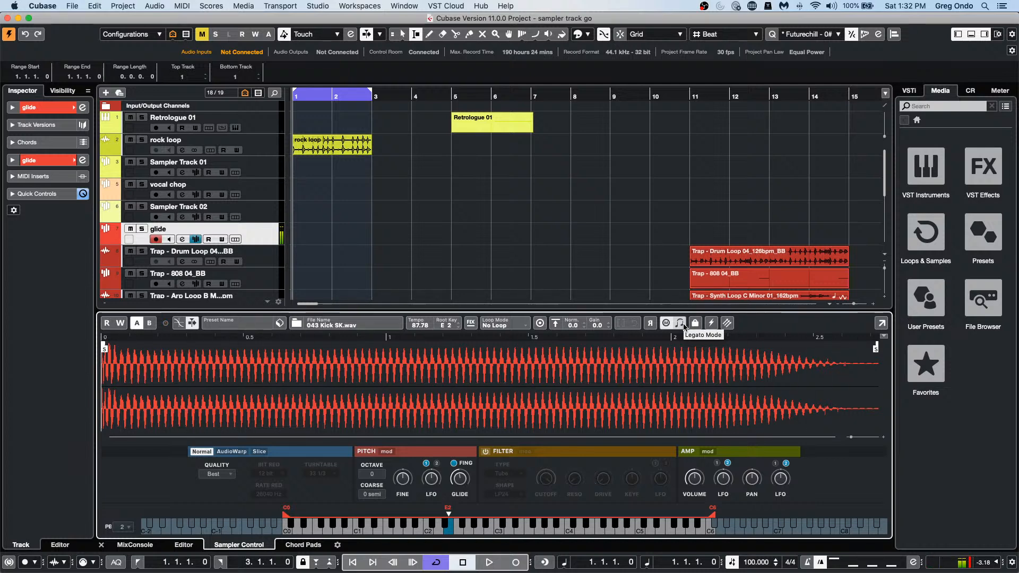
{"action": "left_click", "coordinate": [677, 323]}
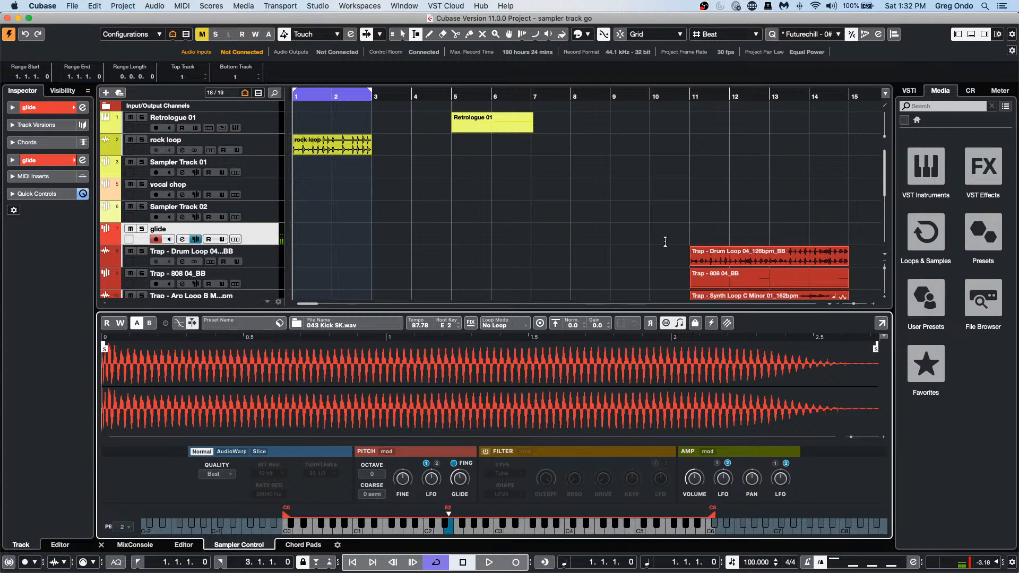
Step: Set the glide track's Glide Time to 210 ms and try out the Fingered glide option
{"action": "left_click", "coordinate": [666, 323]}
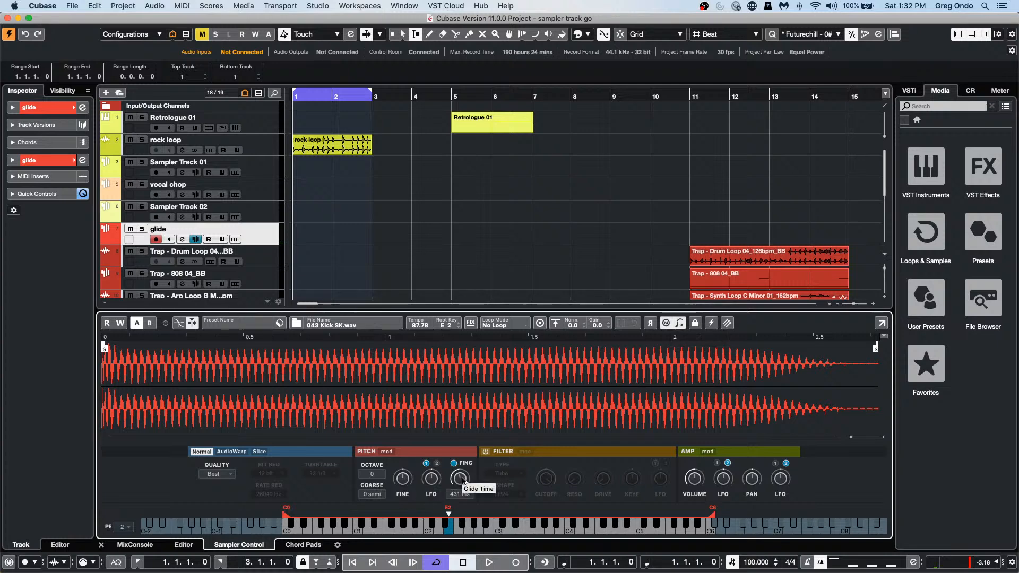
{"action": "scroll", "coordinate": [460, 481], "scroll_direction": "down", "scroll_amount": 5}
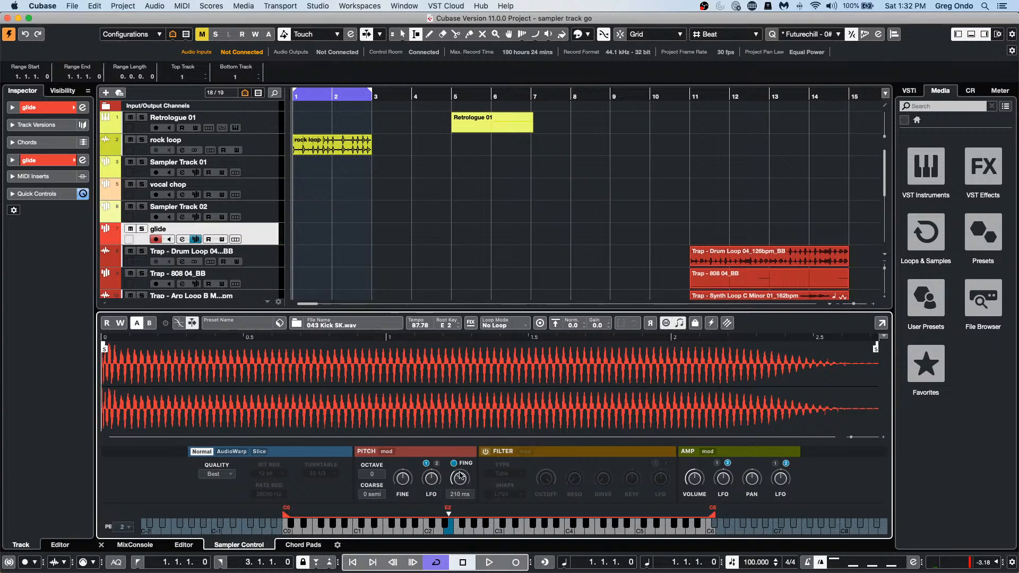
{"action": "left_click", "coordinate": [452, 464]}
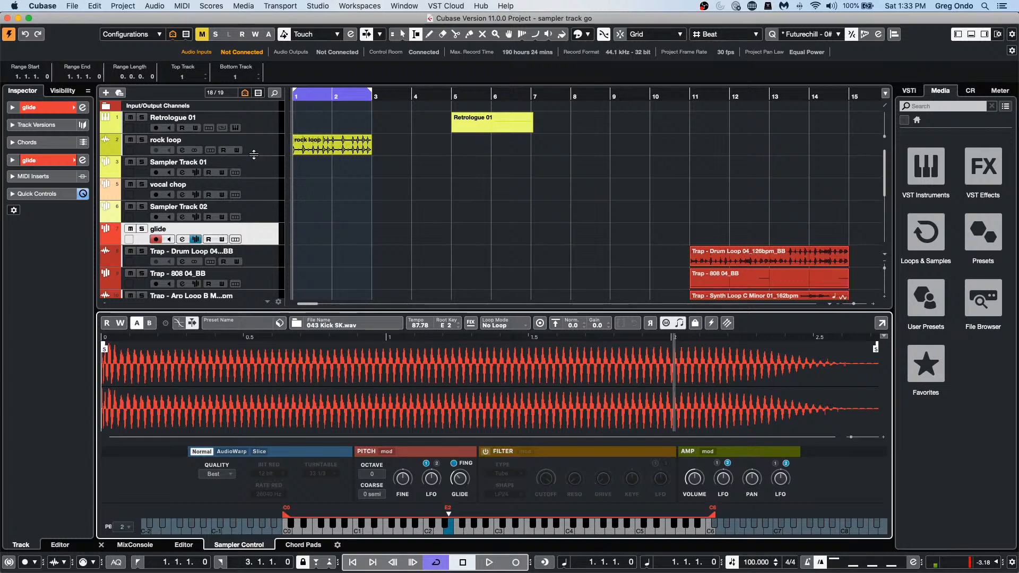
Step: Make the rock loop track taller, enlarge its event in the timeline, and choose the Split tool
{"action": "left_click_drag", "start_coordinate": [253, 155], "coordinate": [252, 183]}
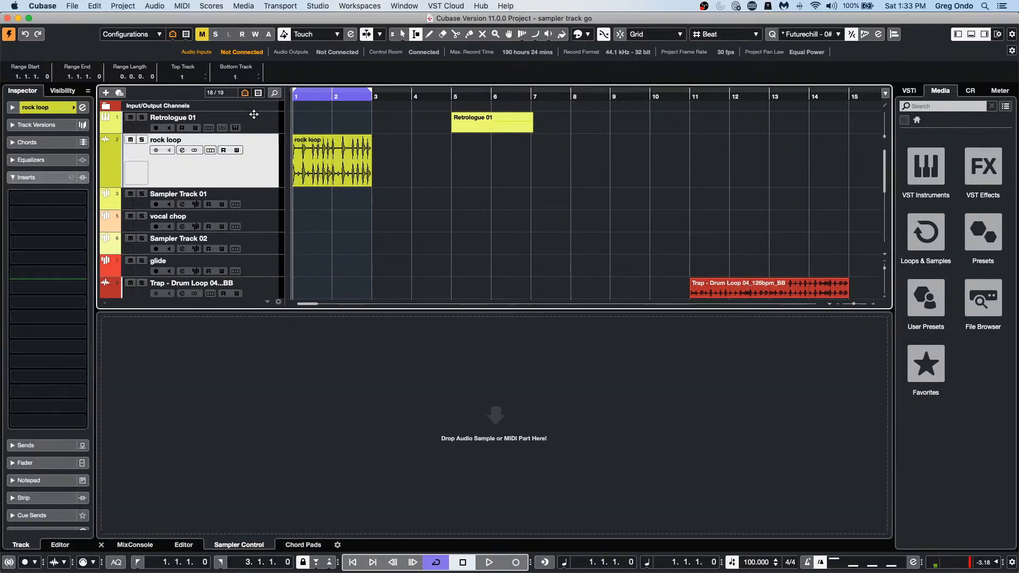
{"action": "key", "text": "h"}
{"action": "key", "text": "h"}
{"action": "right_click", "coordinate": [395, 174]}
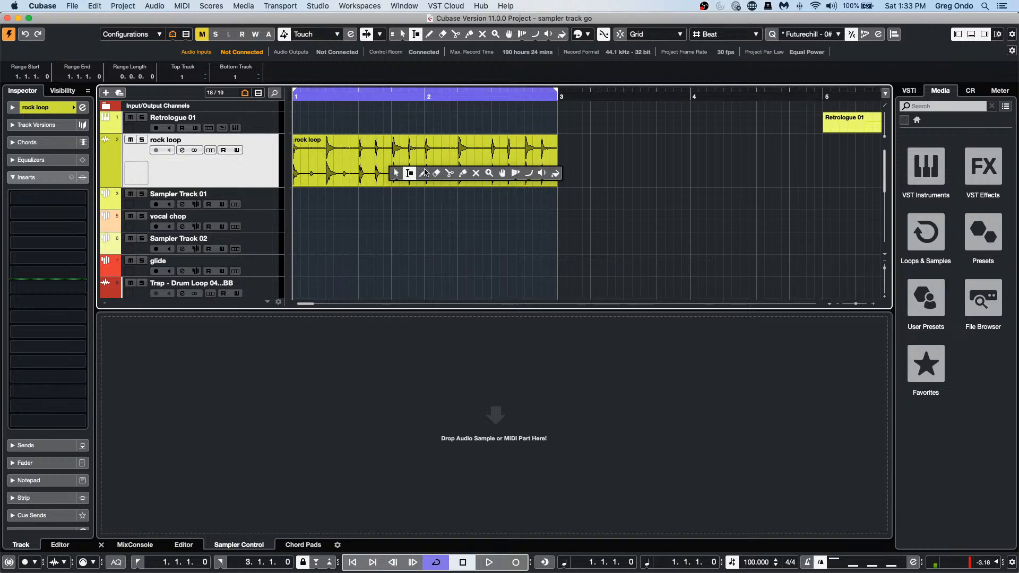
{"action": "left_click", "coordinate": [447, 173]}
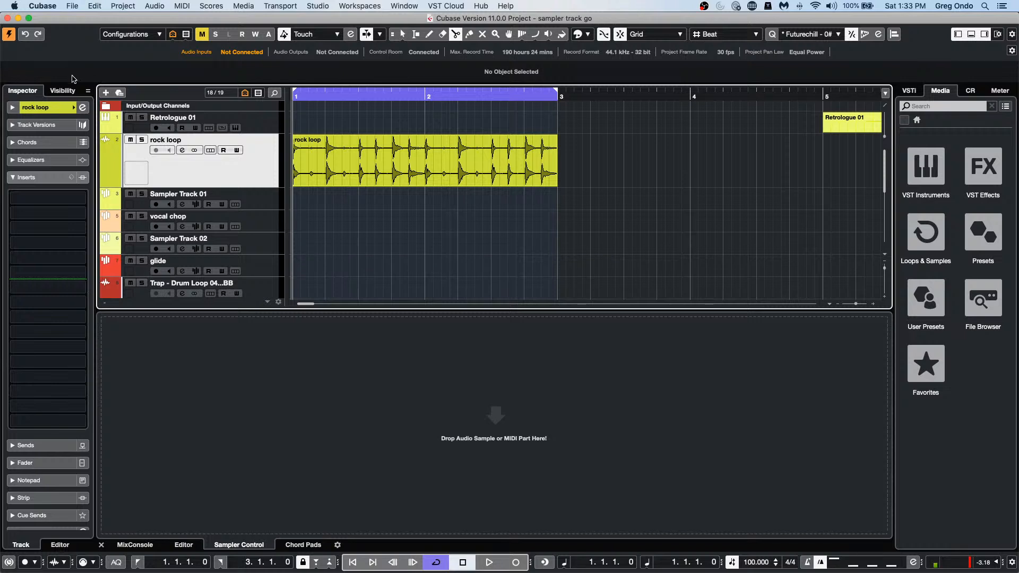
Step: Try splitting the rock loop event at the start of bar 2, inspect the cut up close, and undo it
{"action": "left_click", "coordinate": [428, 159]}
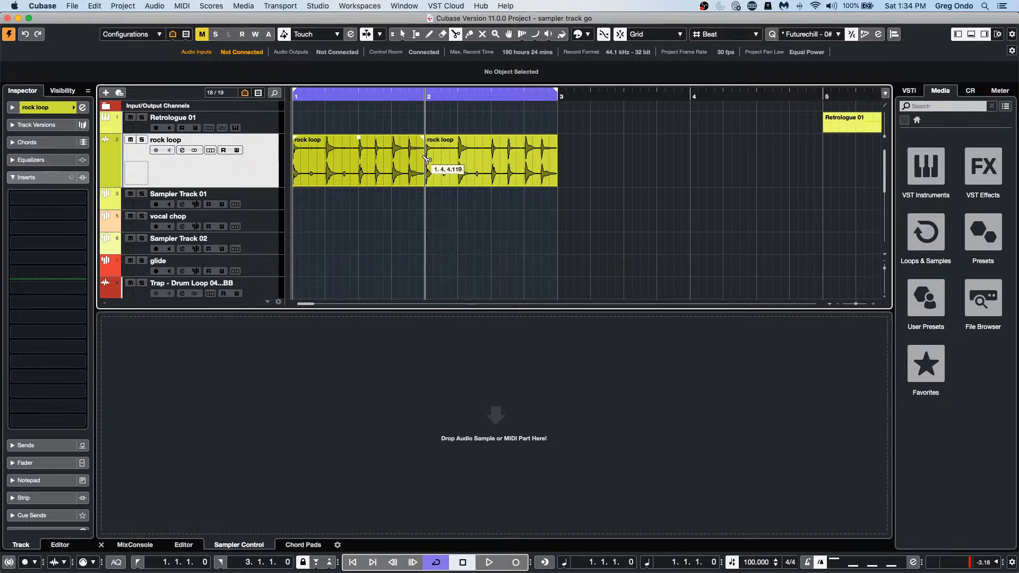
{"action": "left_click", "coordinate": [423, 103]}
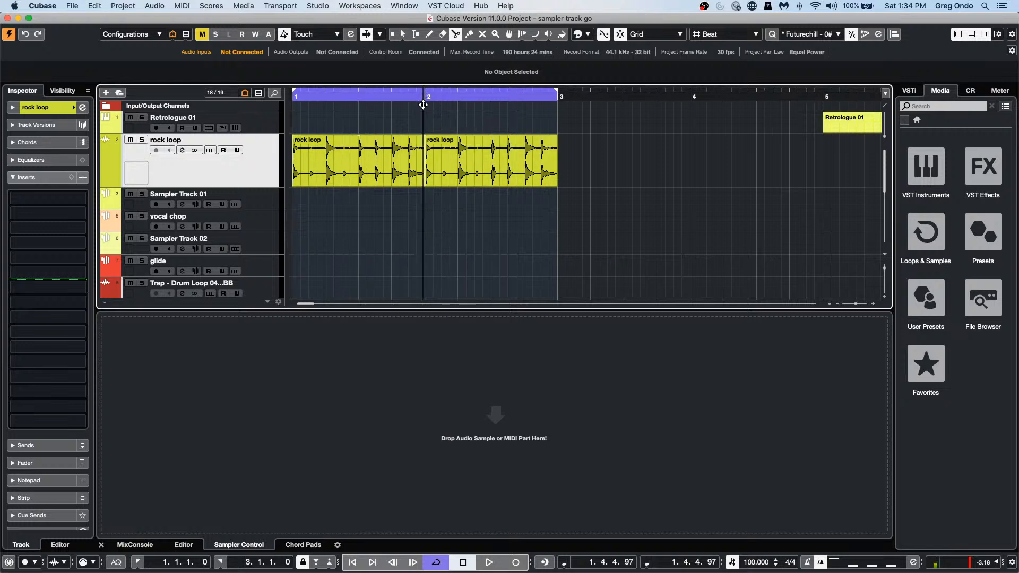
{"action": "left_click_drag", "start_coordinate": [422, 105], "coordinate": [433, 154]}
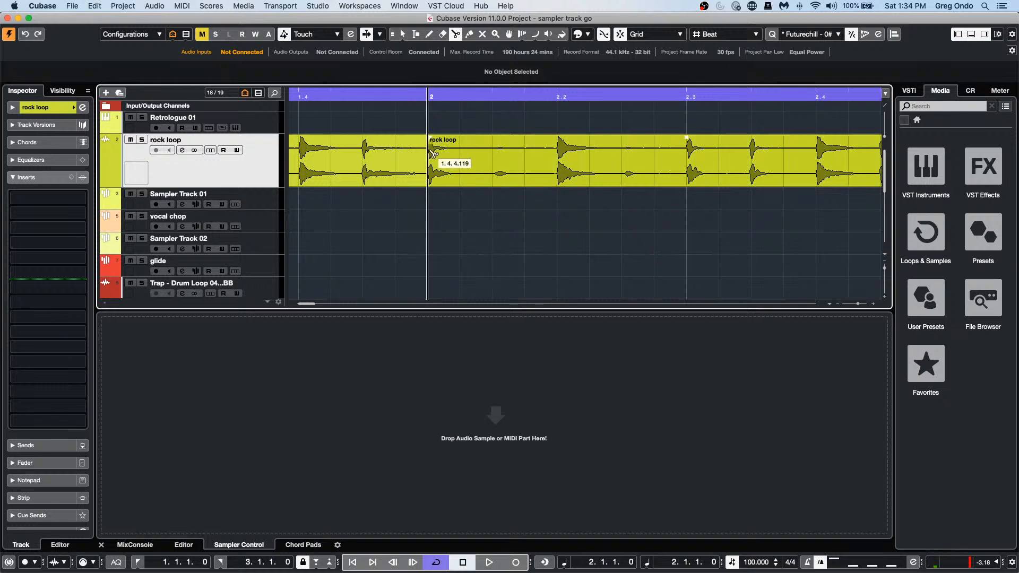
{"action": "left_click", "coordinate": [464, 159]}
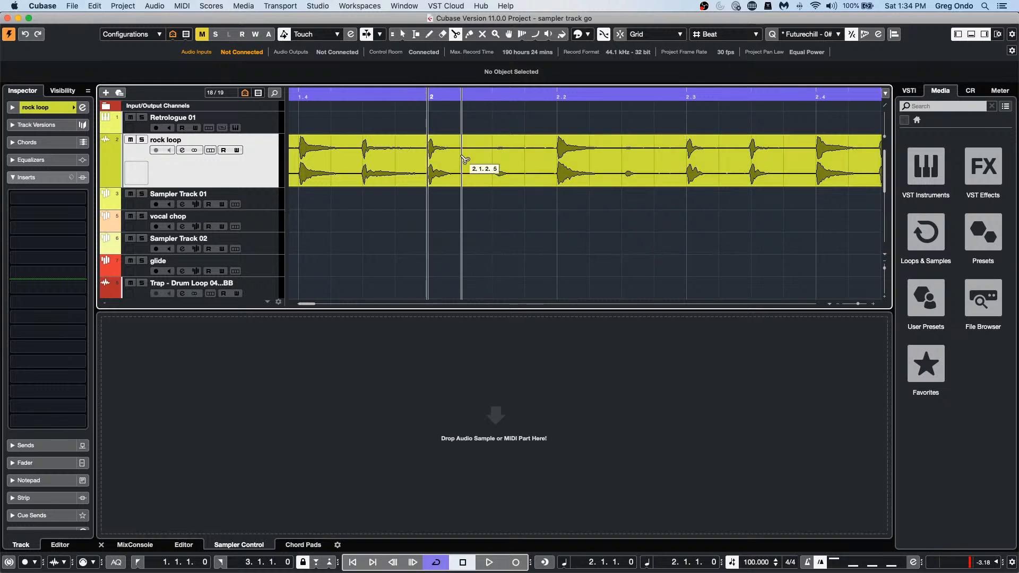
Step: Split the rock loop event just after bar 2, at about 2.1.1.14, and select the second part
{"action": "left_click", "coordinate": [432, 167]}
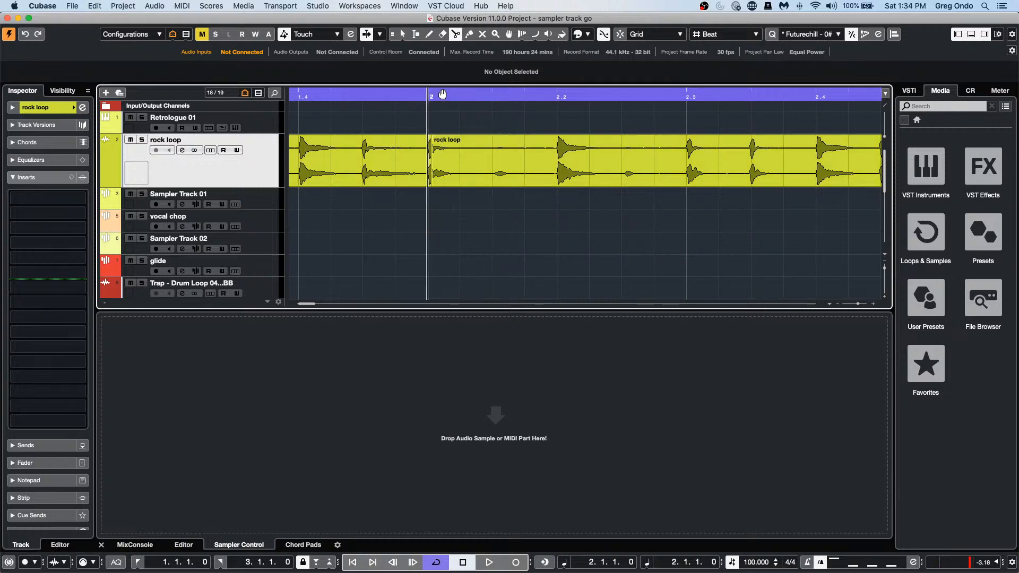
{"action": "key", "text": "1"}
{"action": "left_click", "coordinate": [459, 153]}
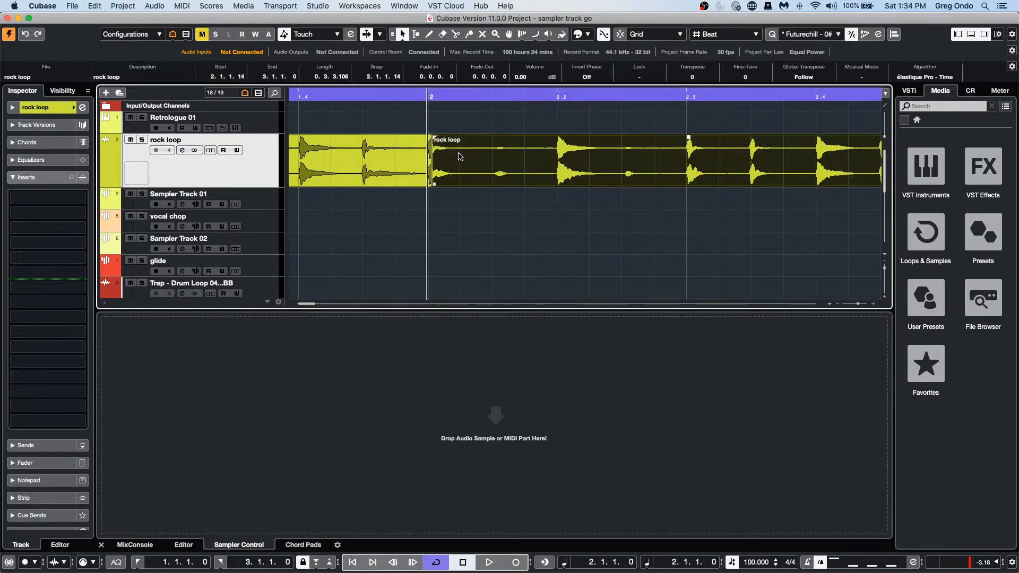
Step: Increase the rock loop track's height and slip the audio inside the second event without moving the event's boundaries
{"action": "left_click_drag", "start_coordinate": [433, 99], "coordinate": [429, 118]}
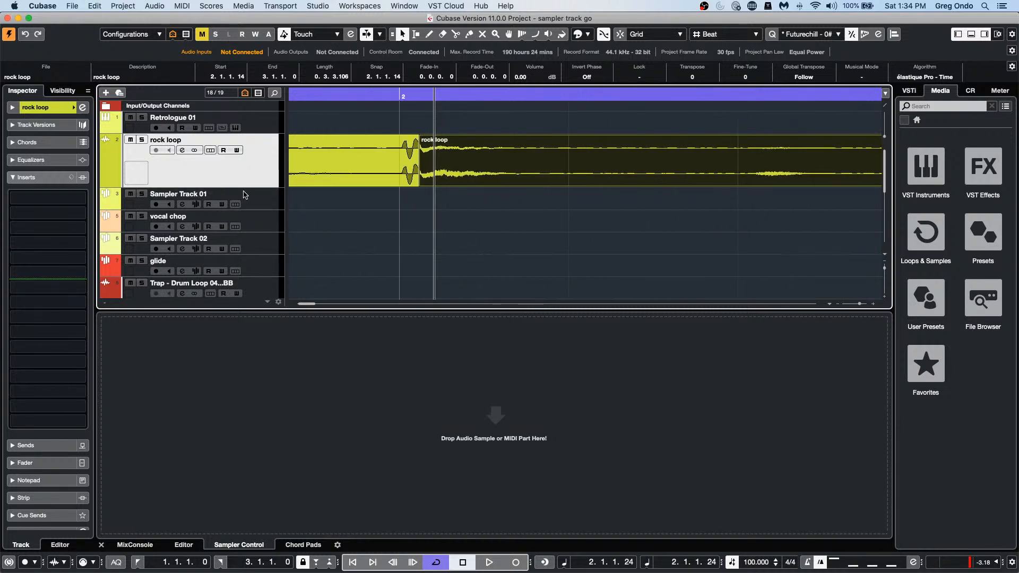
{"action": "left_click_drag", "start_coordinate": [244, 188], "coordinate": [236, 218]}
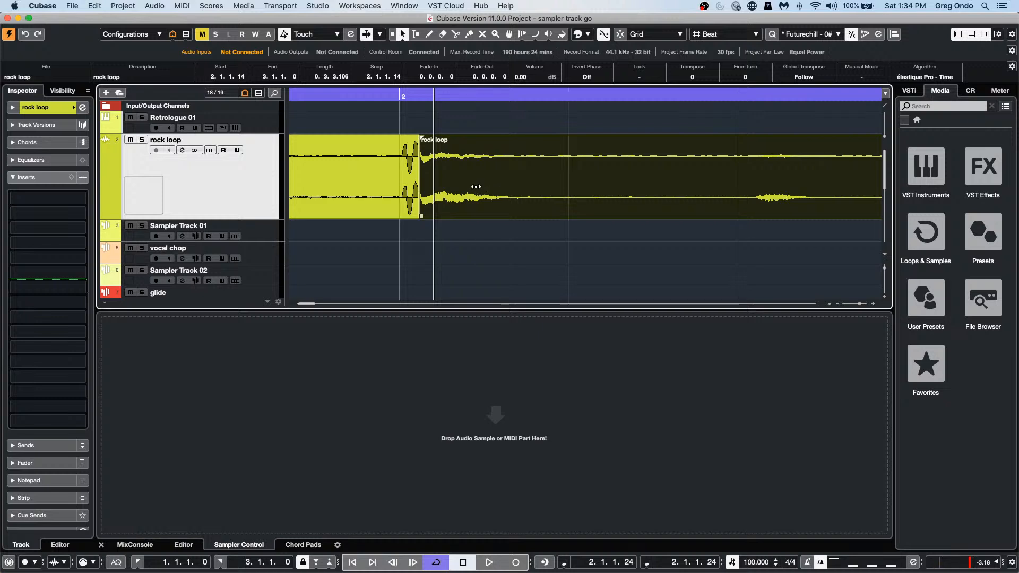
{"action": "mouse_move", "coordinate": [476, 186]}
{"action": "left_mouse_down"}
{"action": "mouse_move", "coordinate": [593, 191]}
{"action": "mouse_move", "coordinate": [491, 190]}
{"action": "left_mouse_up"}
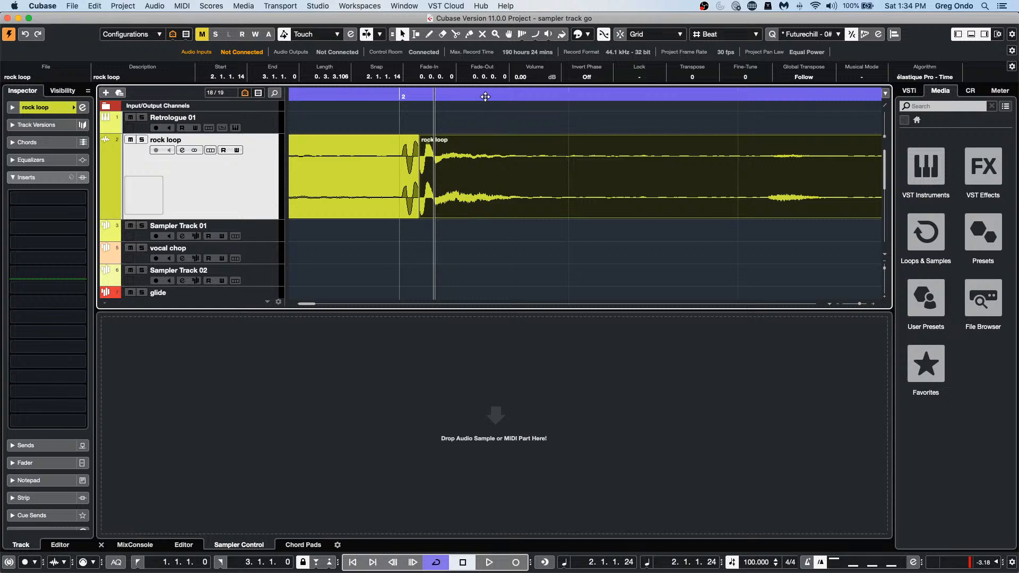
{"action": "left_click_drag", "start_coordinate": [483, 98], "coordinate": [487, 98]}
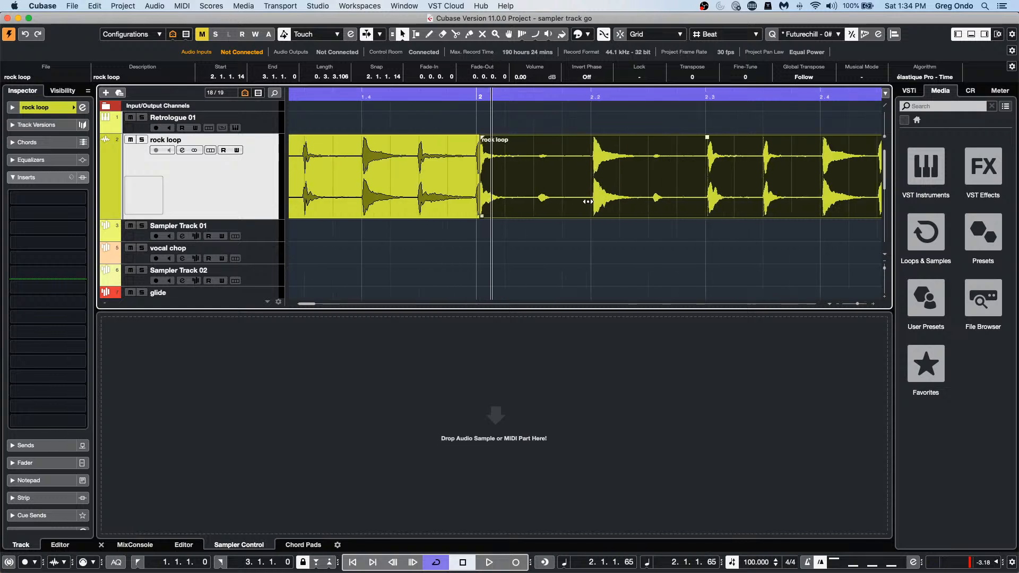
{"action": "mouse_move", "coordinate": [574, 196]}
{"action": "left_mouse_down"}
{"action": "mouse_move", "coordinate": [598, 197]}
{"action": "mouse_move", "coordinate": [452, 188]}
{"action": "mouse_move", "coordinate": [555, 195]}
{"action": "left_mouse_up"}
Step: Split the second rock loop event at about 2.2.4.60 and slip the audio inside the middle event to an earlier position
{"action": "right_click", "coordinate": [658, 196]}
{"action": "left_click", "coordinate": [701, 196]}
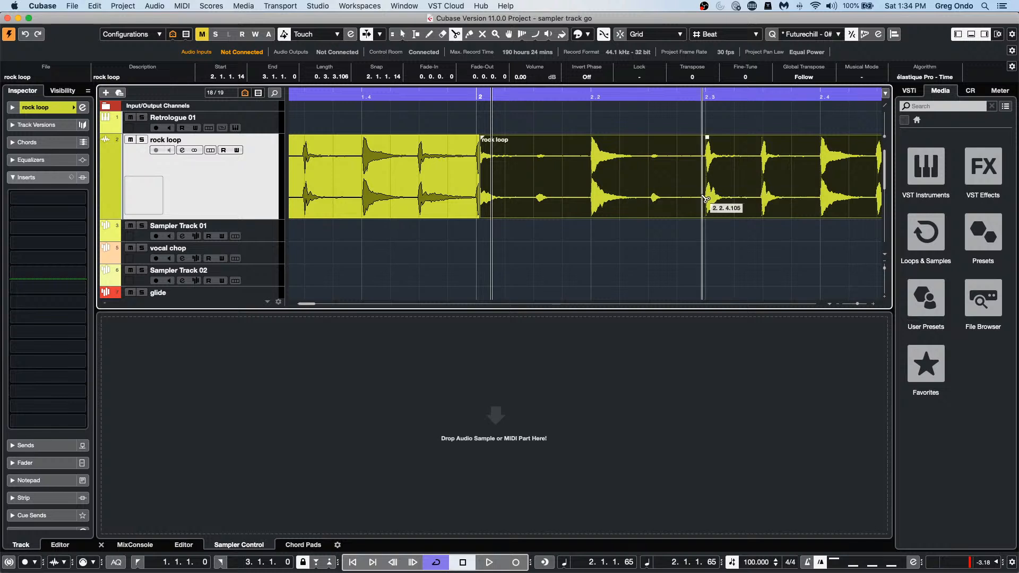
{"action": "left_click", "coordinate": [690, 197]}
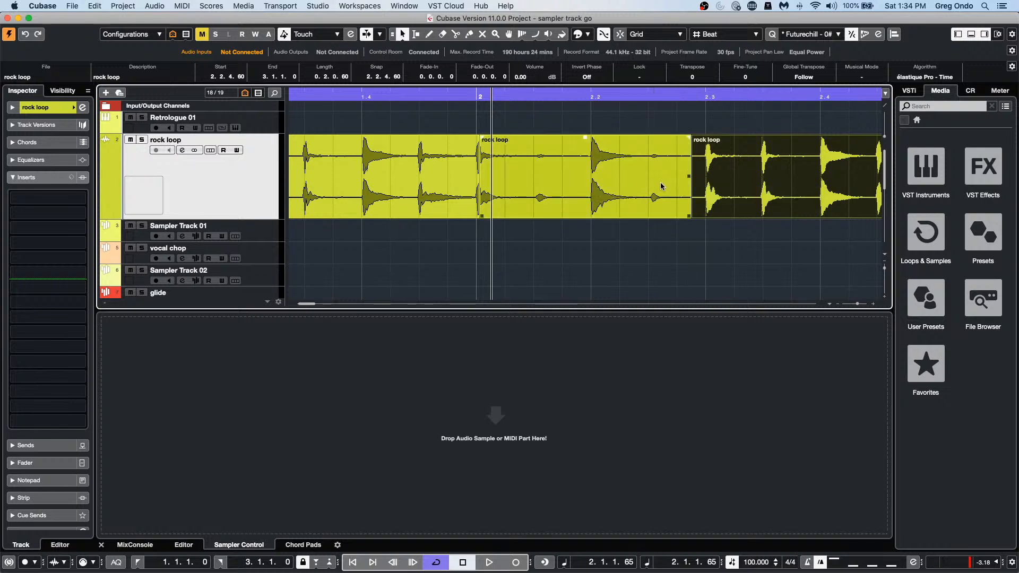
{"action": "left_click", "coordinate": [545, 207]}
{"action": "left_click_drag", "start_coordinate": [616, 218], "coordinate": [533, 193]}
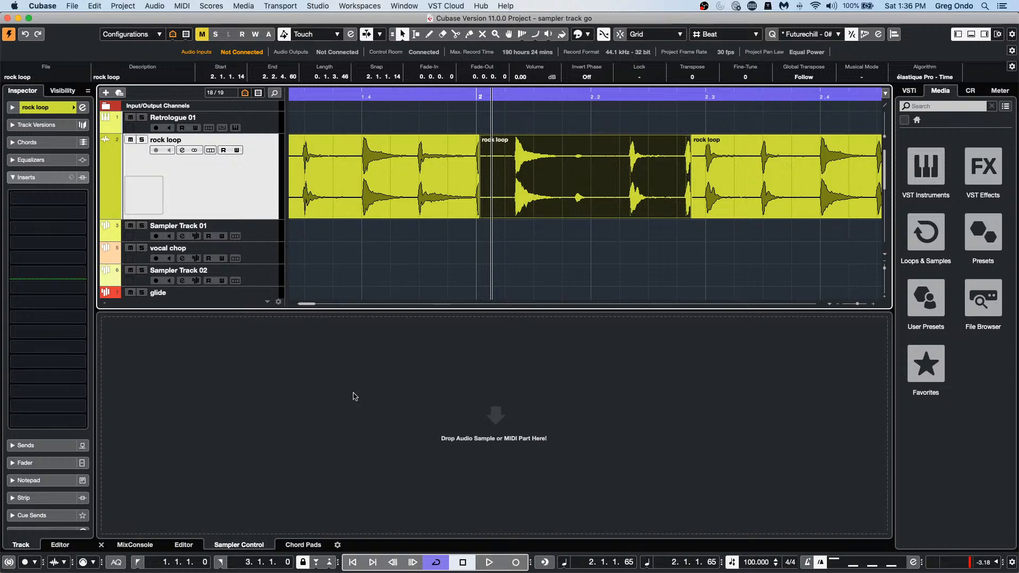
Step: Select the glide sampler track, open its Sampler Control in a separate window moved aside, and switch the lower zone to Chord Pads
{"action": "left_click", "coordinate": [257, 253]}
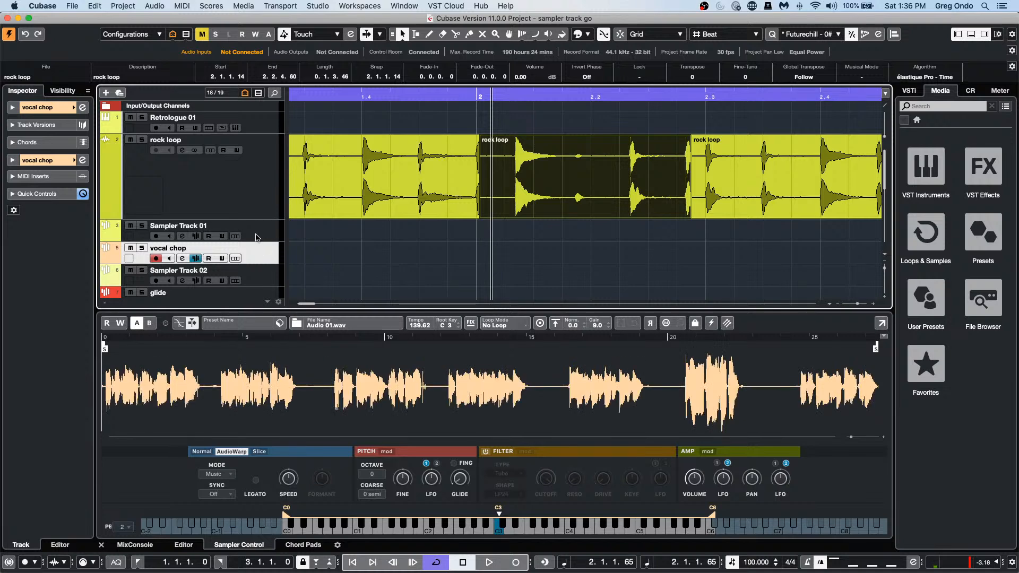
{"action": "left_click", "coordinate": [255, 238]}
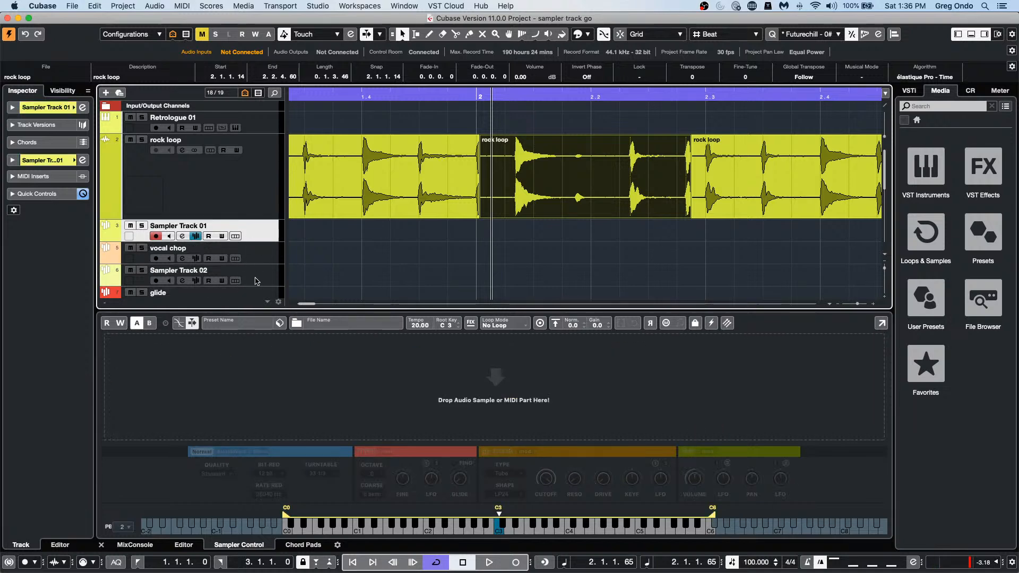
{"action": "scroll", "coordinate": [256, 280], "scroll_direction": "down", "scroll_amount": 2}
{"action": "left_click", "coordinate": [265, 239]}
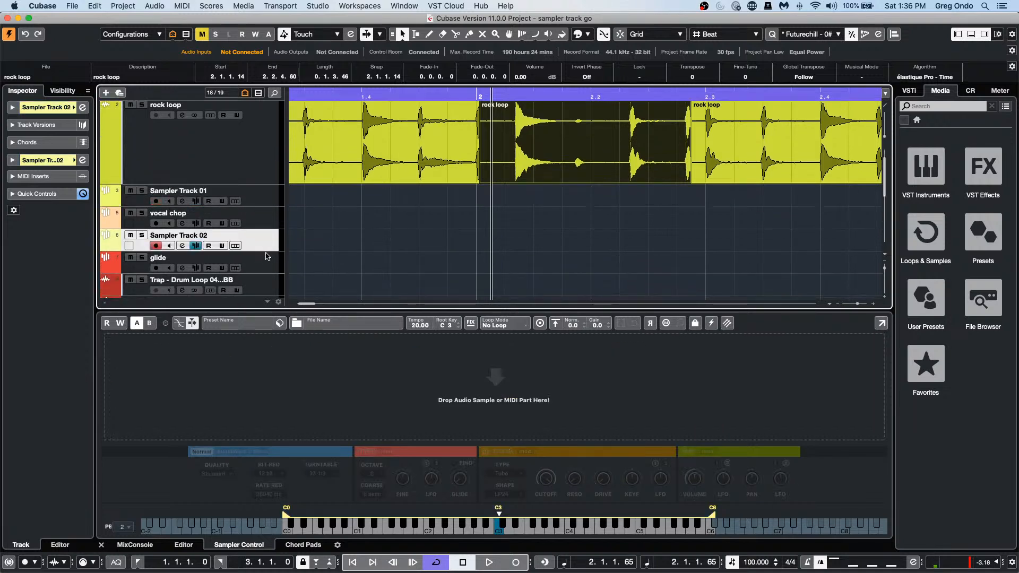
{"action": "left_click", "coordinate": [267, 256]}
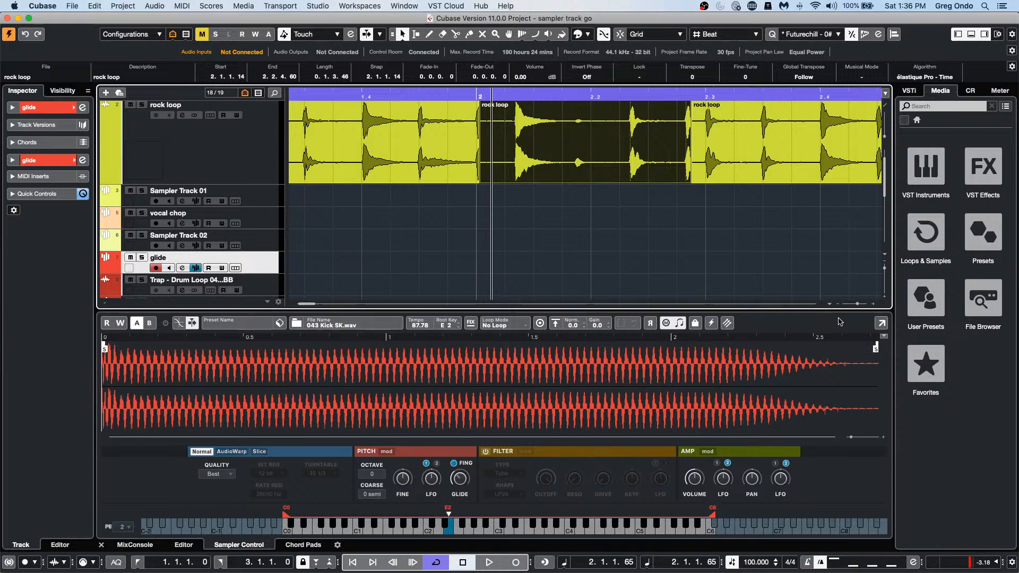
{"action": "left_click", "coordinate": [881, 323]}
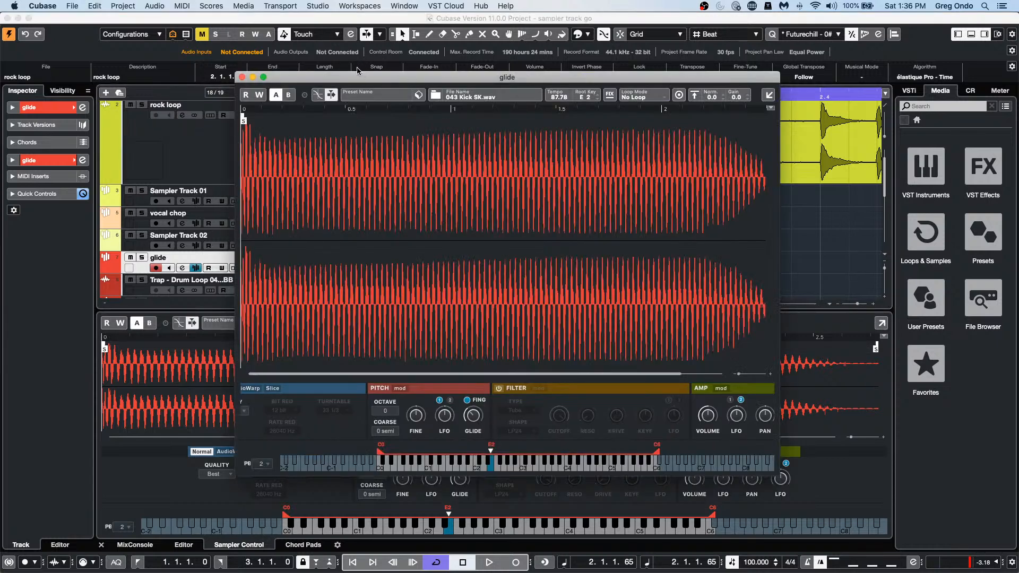
{"action": "left_click_drag", "start_coordinate": [357, 76], "coordinate": [667, 104]}
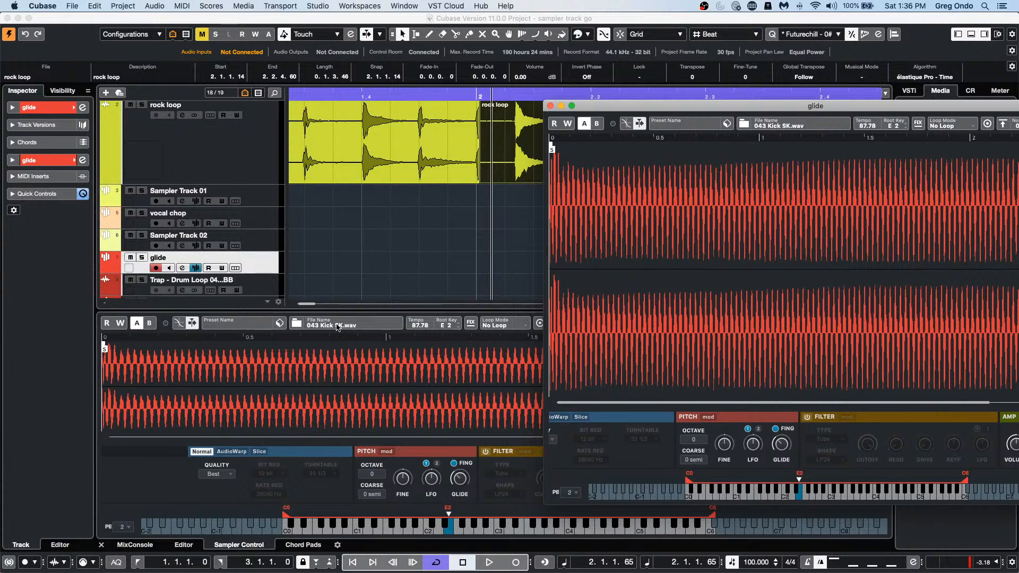
{"action": "left_click", "coordinate": [290, 546]}
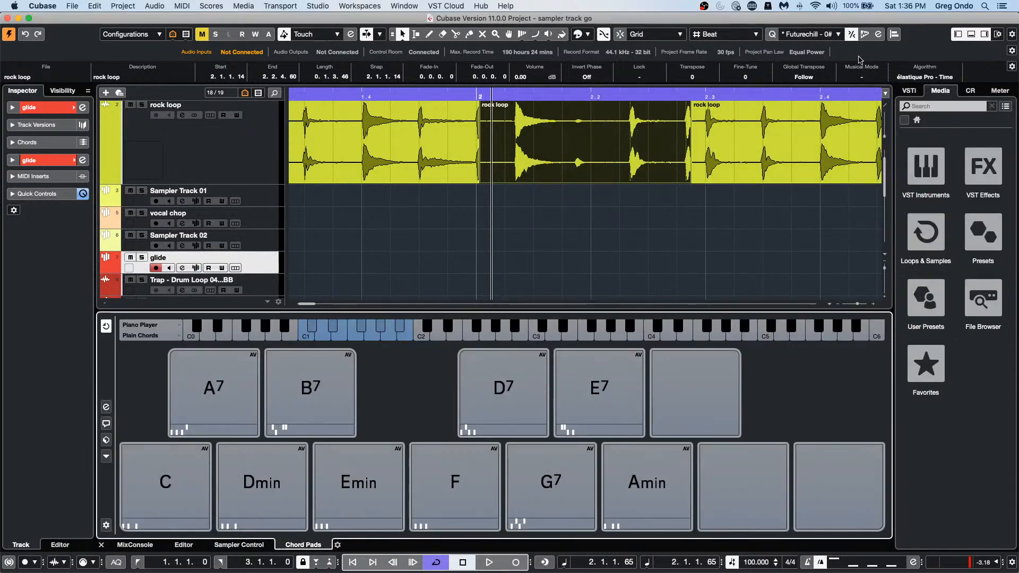
Step: Bring the separate glide sampler window to the front, and return to the glide track in the project window
{"action": "left_click", "coordinate": [857, 6]}
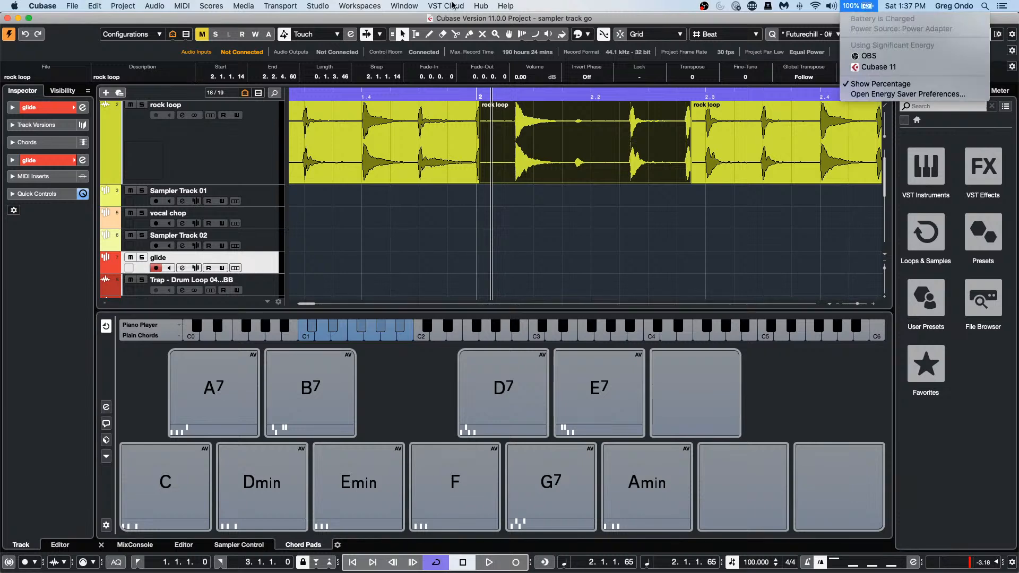
{"action": "mouse_move", "coordinate": [634, 20]}
{"action": "left_mouse_down"}
{"action": "mouse_move", "coordinate": [508, 84]}
{"action": "mouse_move", "coordinate": [413, 75]}
{"action": "mouse_move", "coordinate": [419, 42]}
{"action": "mouse_move", "coordinate": [632, 23]}
{"action": "left_mouse_up"}
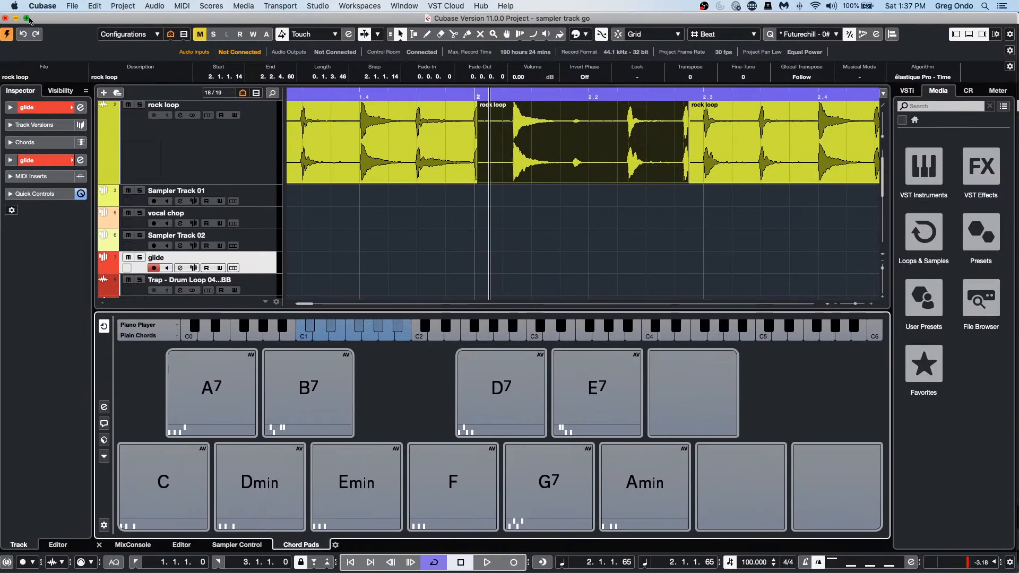
{"action": "left_click", "coordinate": [28, 19]}
{"action": "left_click", "coordinate": [445, 7]}
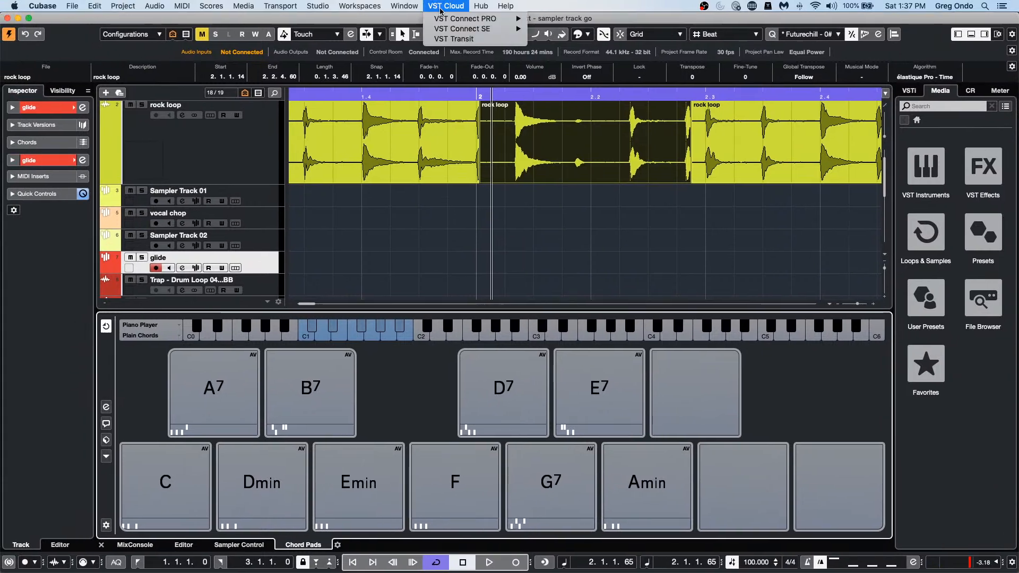
{"action": "mouse_move", "coordinate": [405, 6]}
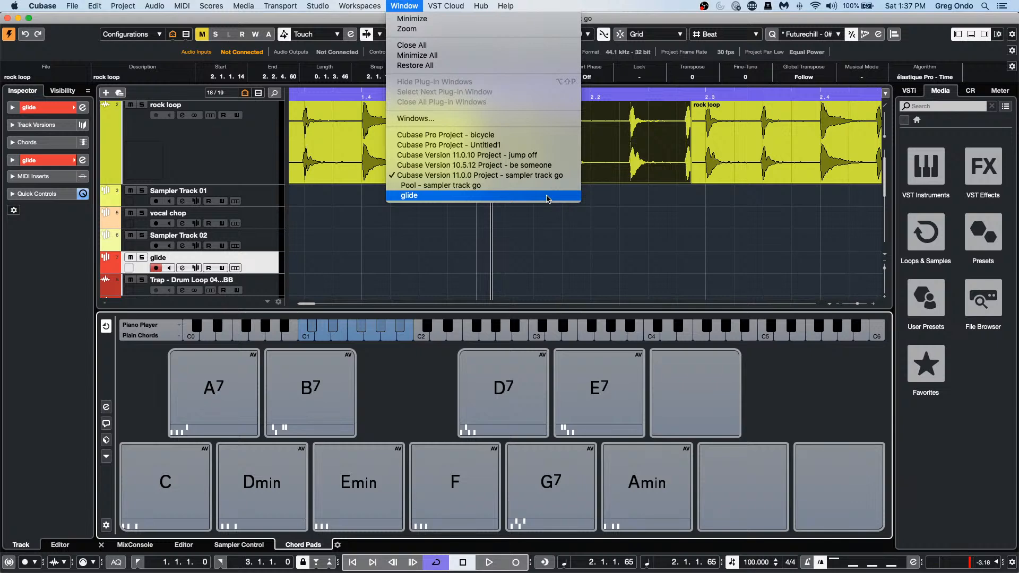
{"action": "left_click", "coordinate": [548, 198]}
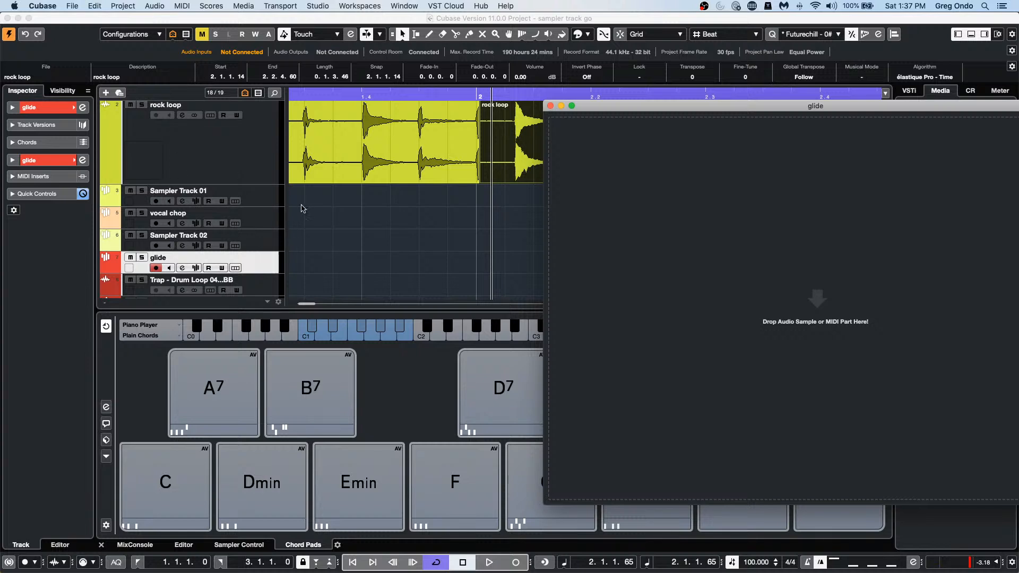
{"action": "left_click", "coordinate": [261, 263]}
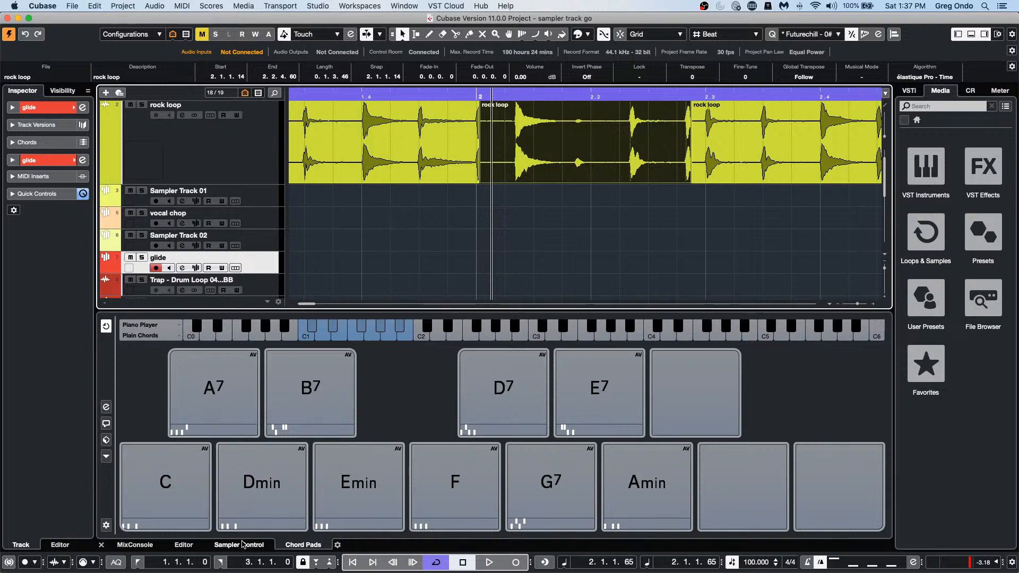
Step: Show Sampler Control again, open it in a repositioned separate window, and switch the lower zone back to Chord Pads
{"action": "left_click", "coordinate": [239, 545]}
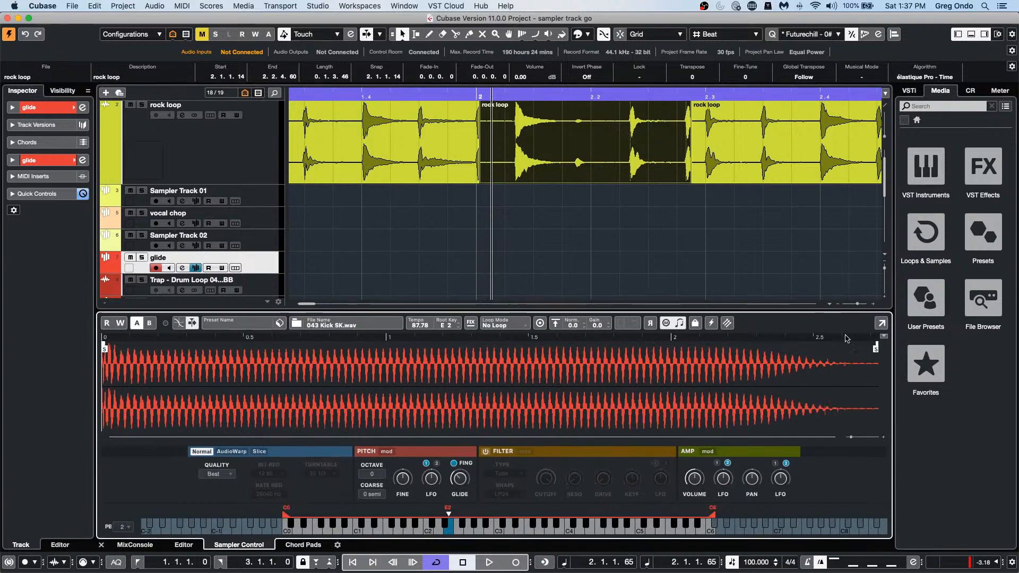
{"action": "left_click", "coordinate": [882, 323]}
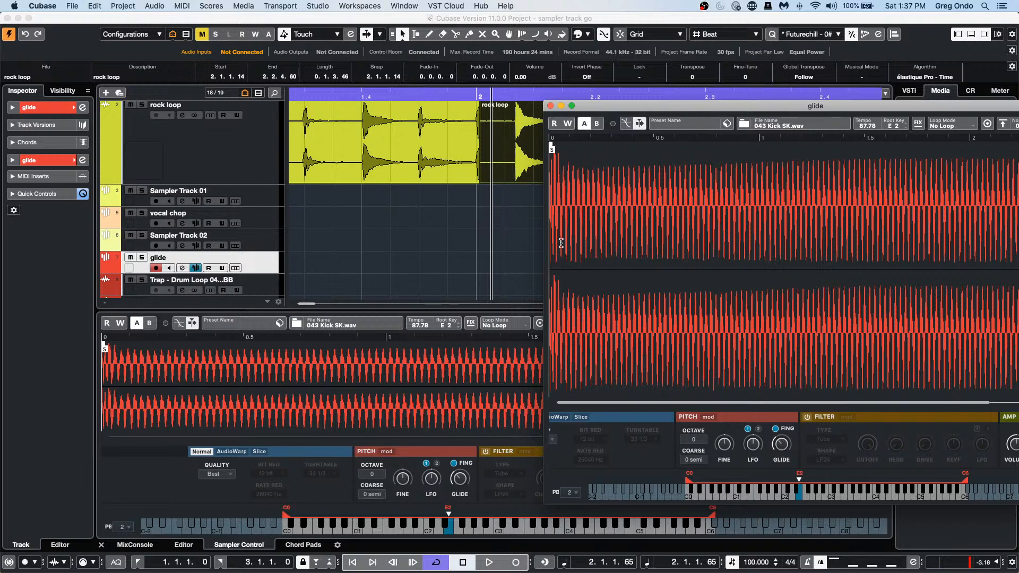
{"action": "left_click_drag", "start_coordinate": [619, 110], "coordinate": [571, 142]}
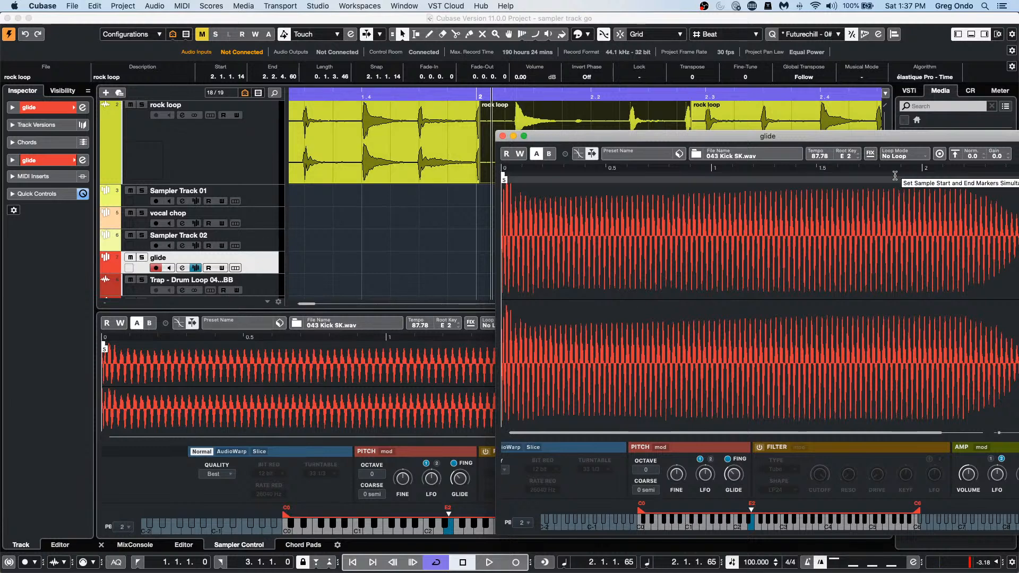
{"action": "left_click_drag", "start_coordinate": [897, 140], "coordinate": [766, 130]}
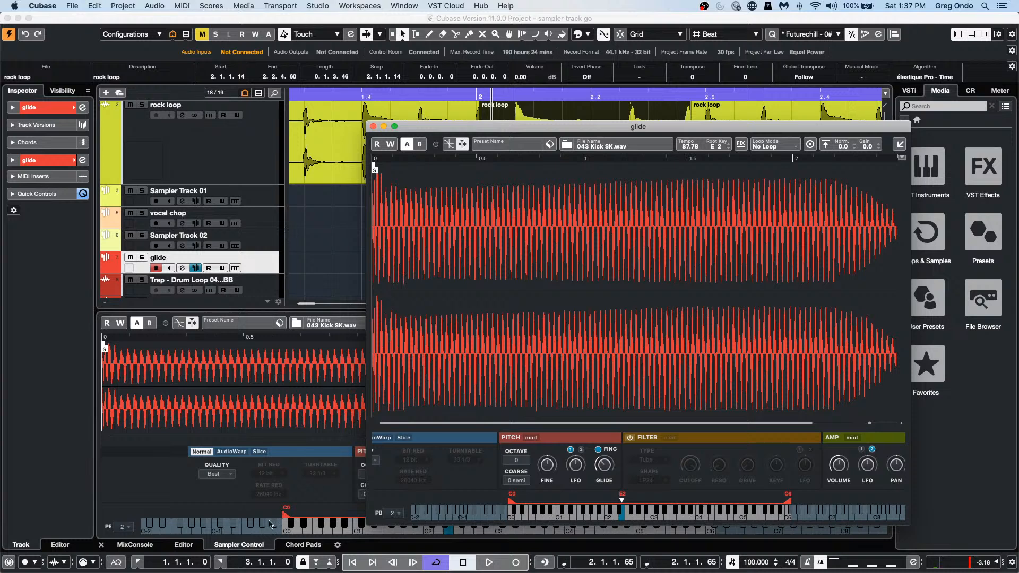
{"action": "left_click", "coordinate": [295, 546]}
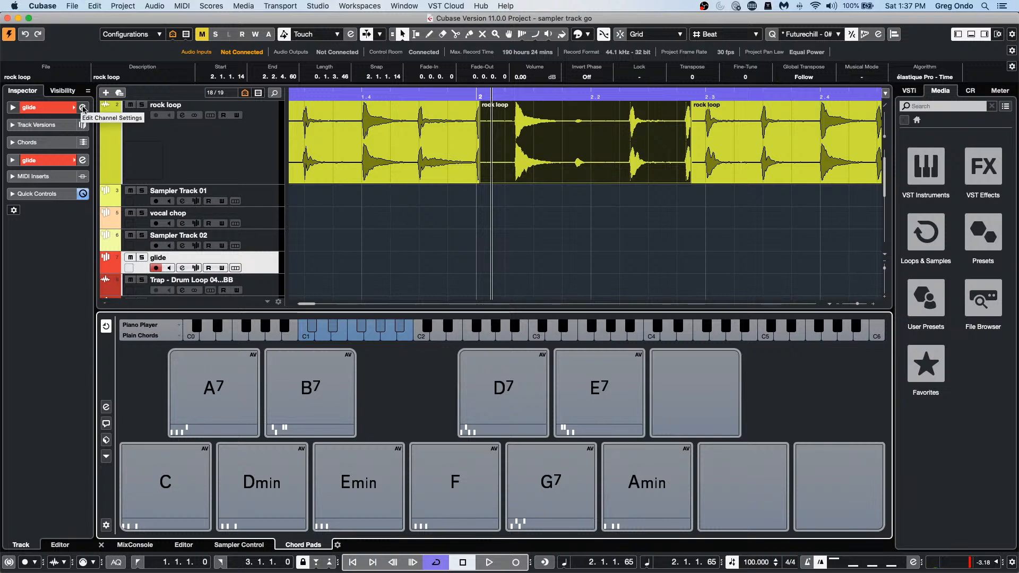
Step: Expand the glide track's basic settings in the Inspector and check its channel settings
{"action": "left_click", "coordinate": [51, 108]}
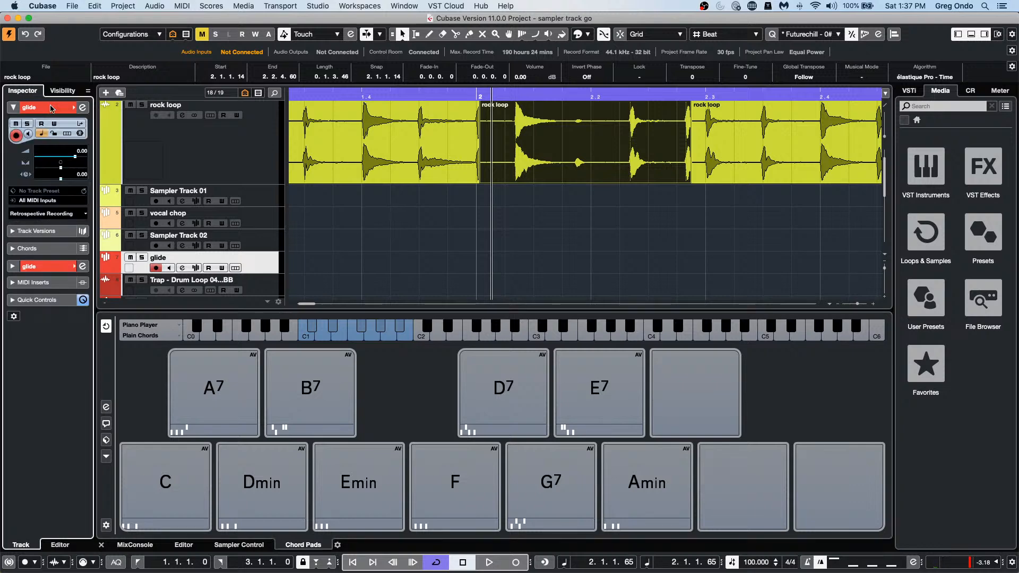
{"action": "left_click", "coordinate": [82, 108]}
{"action": "left_click", "coordinate": [82, 109]}
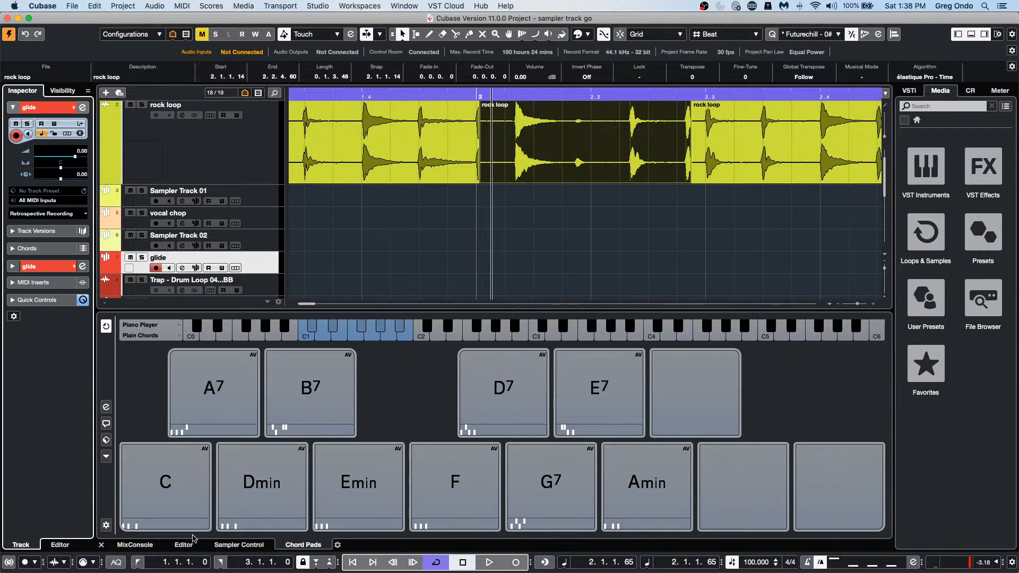
Step: Open the glide track's Sampler Control in a separate window once more, move it clear of the lower zone, and return to Chord Pads
{"action": "left_click", "coordinate": [241, 546]}
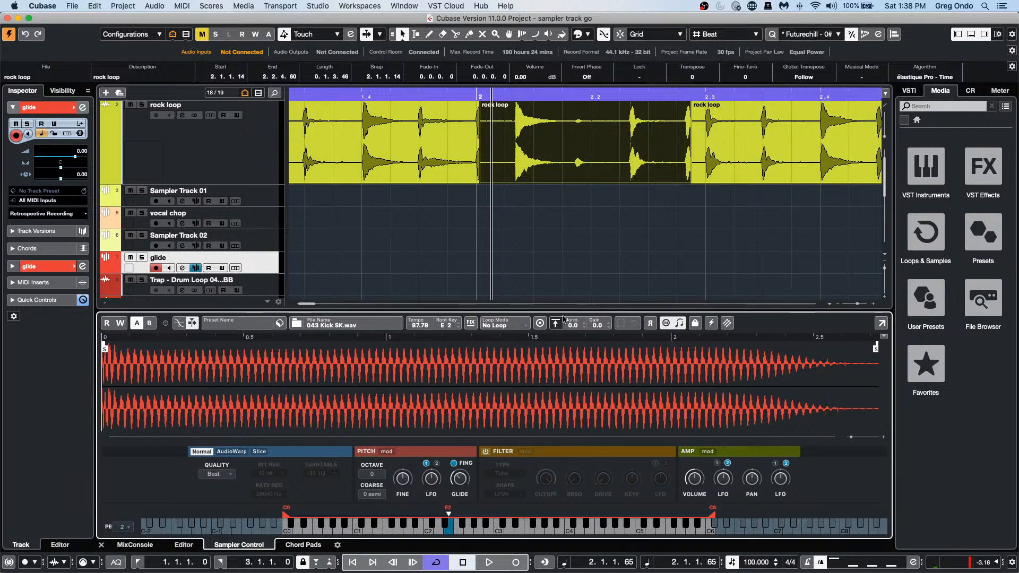
{"action": "left_click", "coordinate": [881, 323]}
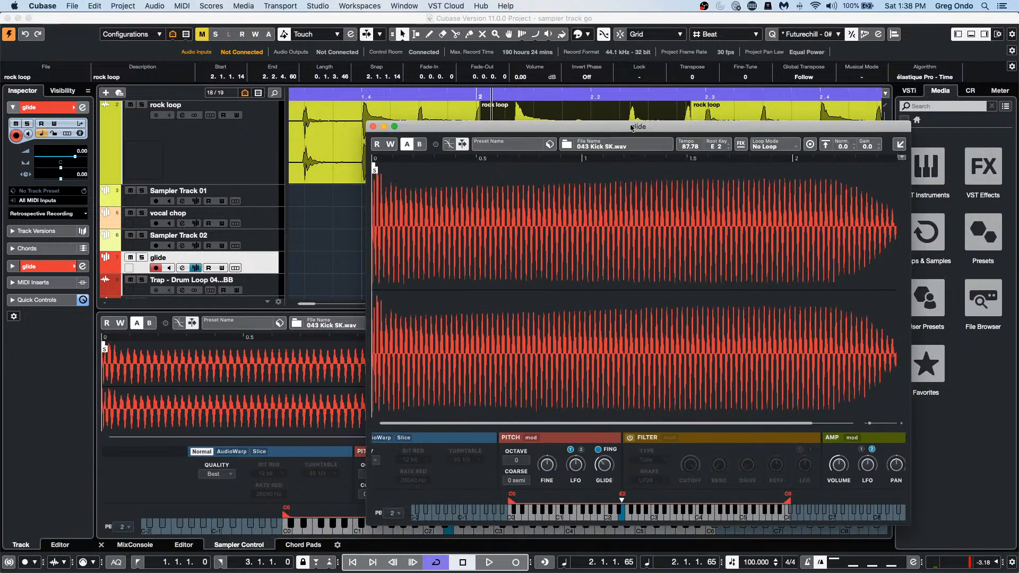
{"action": "left_click_drag", "start_coordinate": [445, 129], "coordinate": [740, 105]}
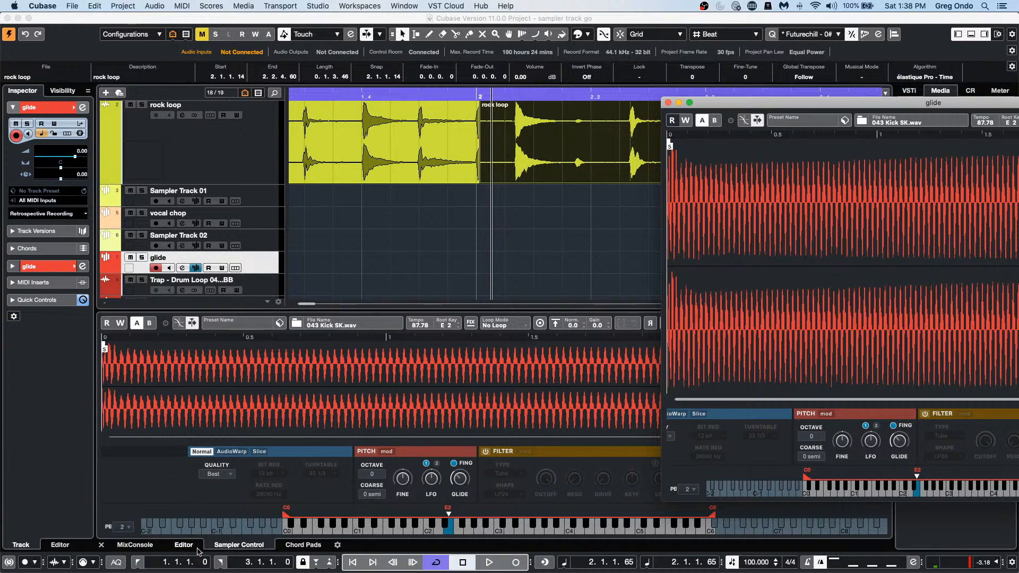
{"action": "left_click", "coordinate": [289, 547]}
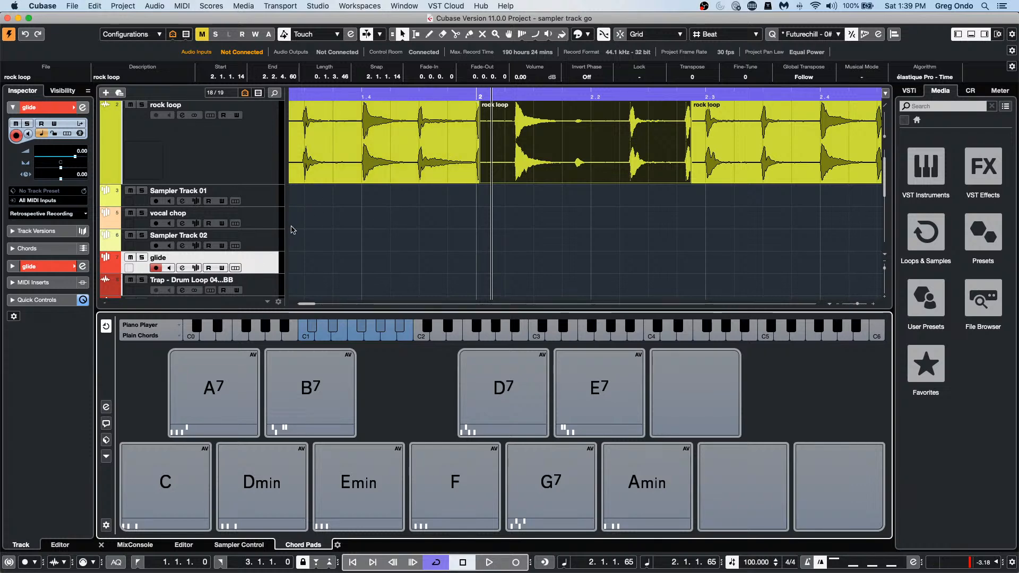
Step: Add a MIDI track directly below the vocal chop track
{"action": "right_click", "coordinate": [265, 215]}
{"action": "mouse_move", "coordinate": [365, 220]}
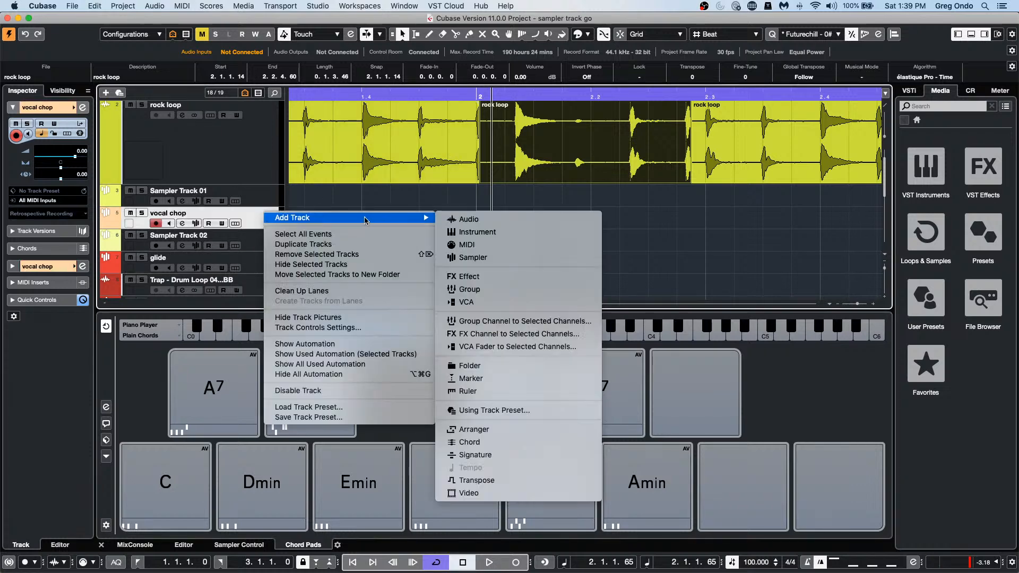
{"action": "left_click", "coordinate": [571, 249]}
{"action": "left_click", "coordinate": [466, 214]}
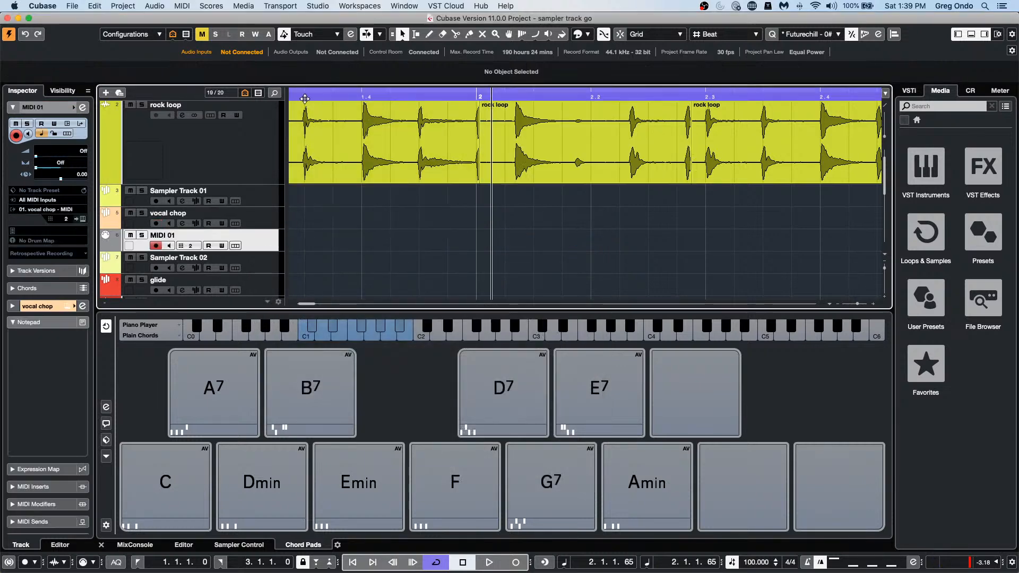
Step: Create a MIDI part on the MIDI 01 track from 1.1.1.0 to about 2.4.3.22
{"action": "left_click_drag", "start_coordinate": [307, 97], "coordinate": [176, 21]}
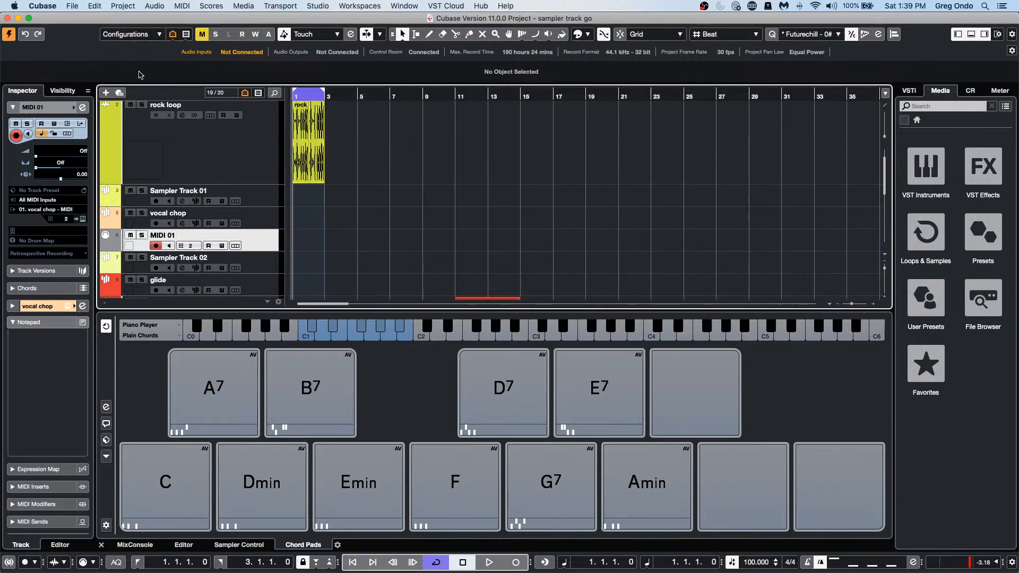
{"action": "right_click", "coordinate": [313, 245]}
{"action": "left_click", "coordinate": [352, 248]}
{"action": "mouse_move", "coordinate": [295, 245]}
{"action": "left_mouse_down"}
{"action": "mouse_move", "coordinate": [325, 242]}
{"action": "mouse_move", "coordinate": [295, 243]}
{"action": "left_mouse_up"}
{"action": "key", "text": "1"}
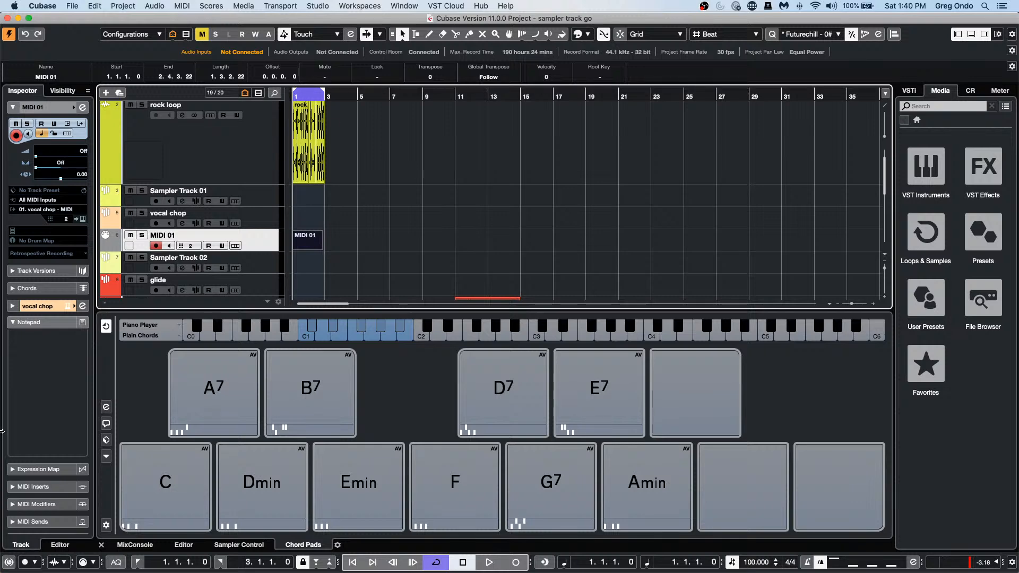
Step: Change the project's display bar offset so the timeline starts at bar -1, keeping the project content at its bar positions
{"action": "key", "text": "shift+s"}
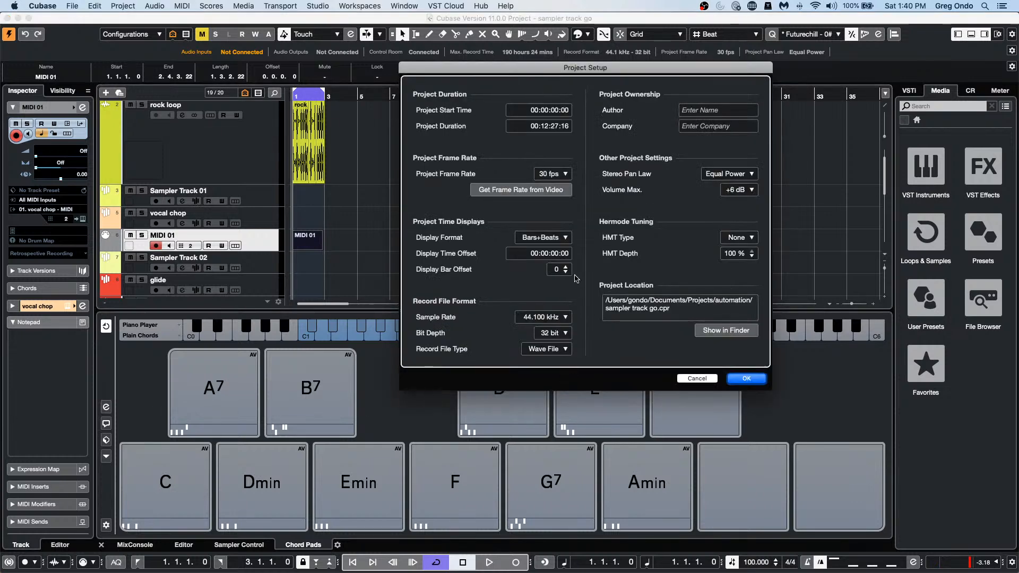
{"action": "left_click", "coordinate": [565, 266]}
{"action": "left_click", "coordinate": [742, 380]}
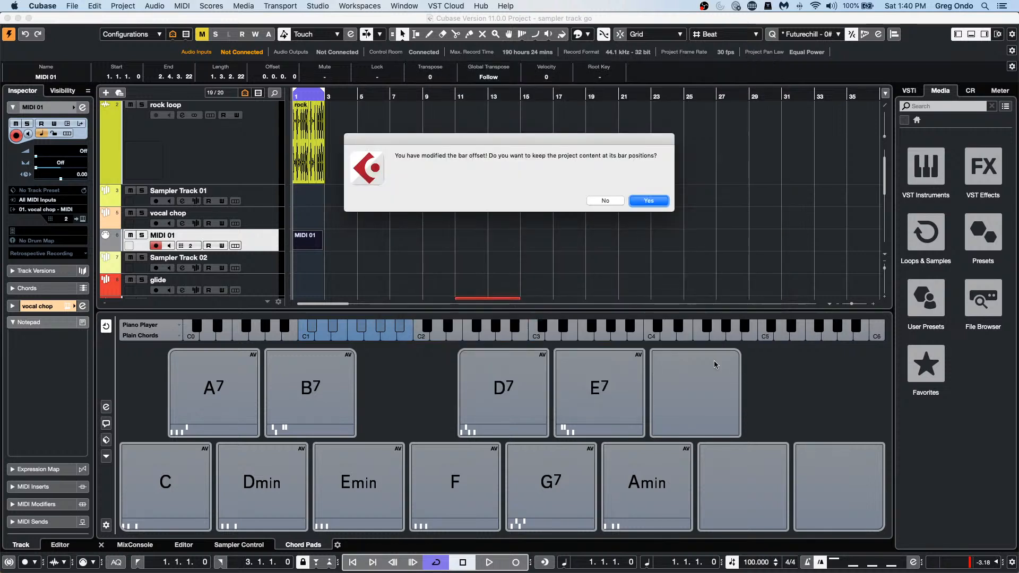
{"action": "left_click", "coordinate": [648, 201]}
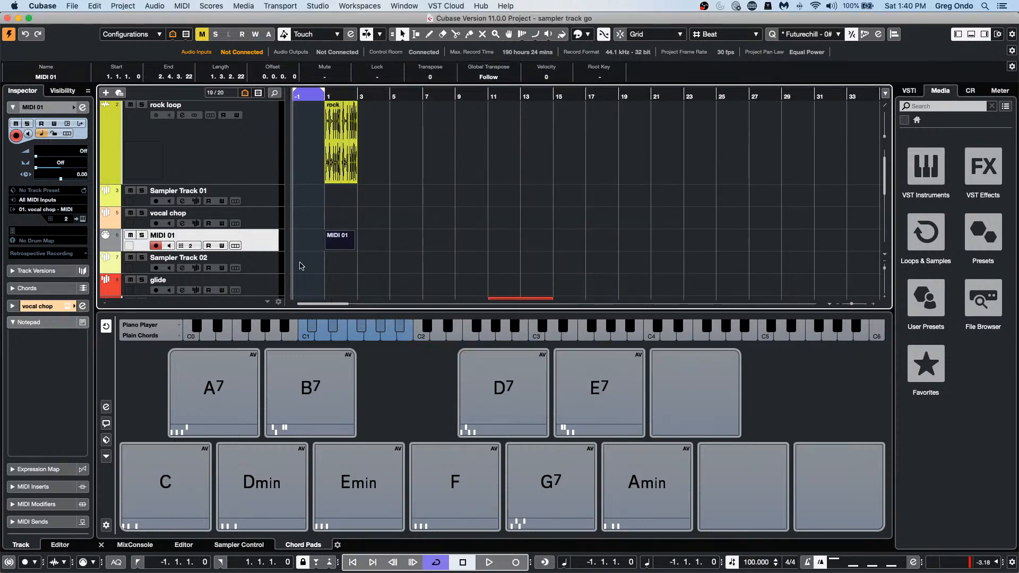
Step: Move the MIDI 01 part from bar 1 to the start of bar -1
{"action": "left_click_drag", "start_coordinate": [318, 247], "coordinate": [302, 251]}
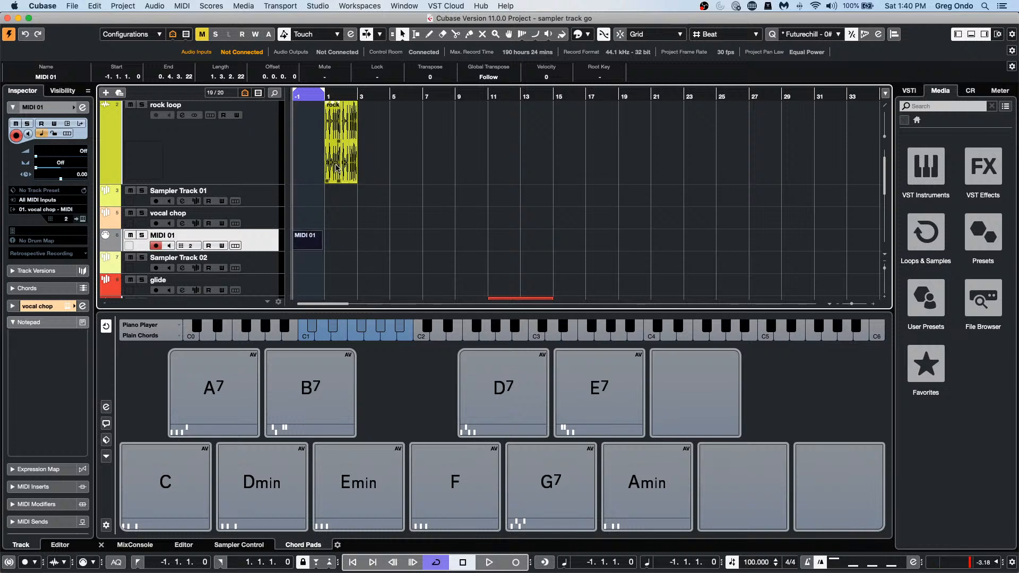
{"action": "left_click_drag", "start_coordinate": [302, 93], "coordinate": [234, 122]}
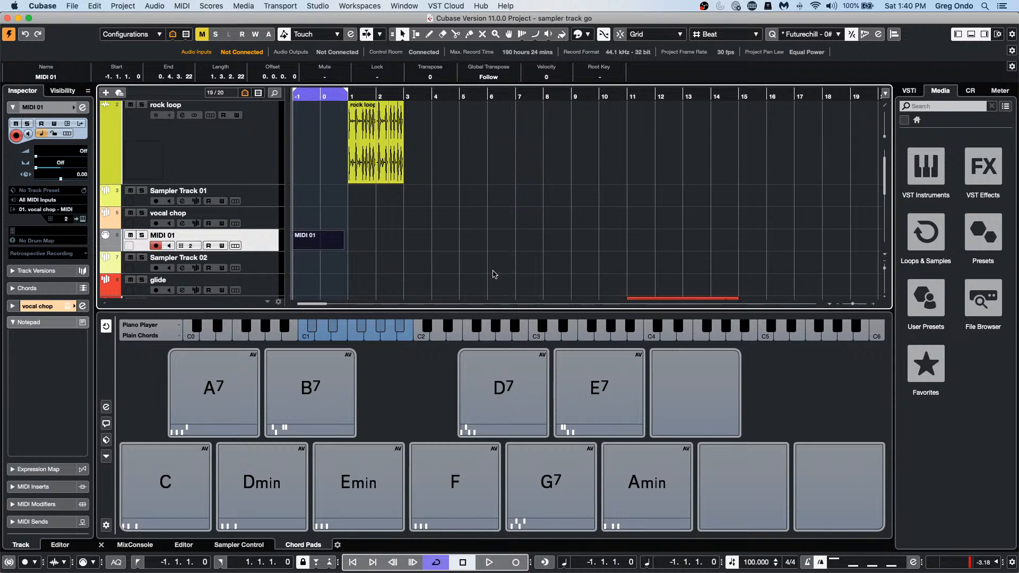
Step: Open the MIDI 01 part in the List Editor
{"action": "double_click", "coordinate": [321, 245]}
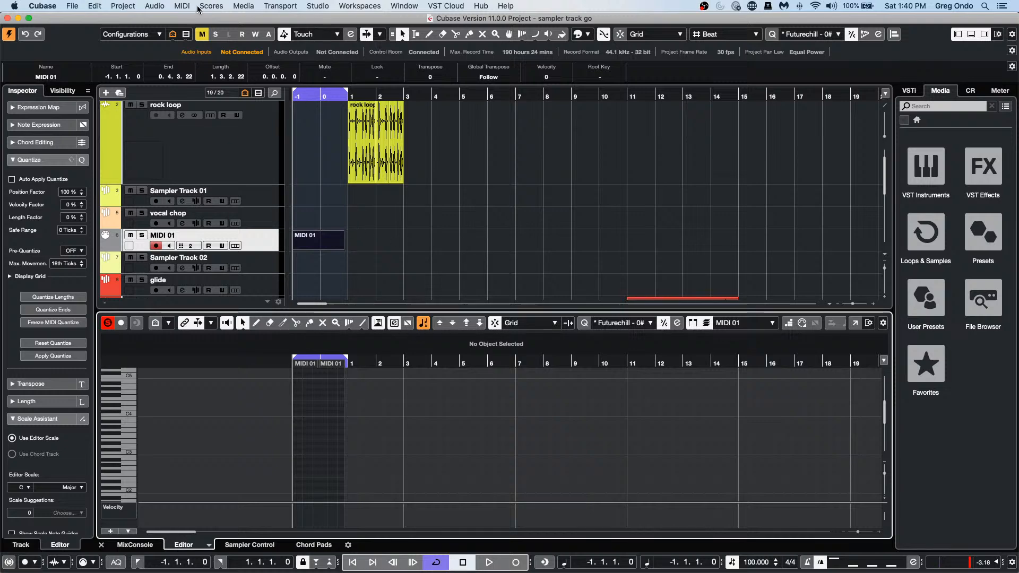
{"action": "left_click", "coordinate": [183, 6]}
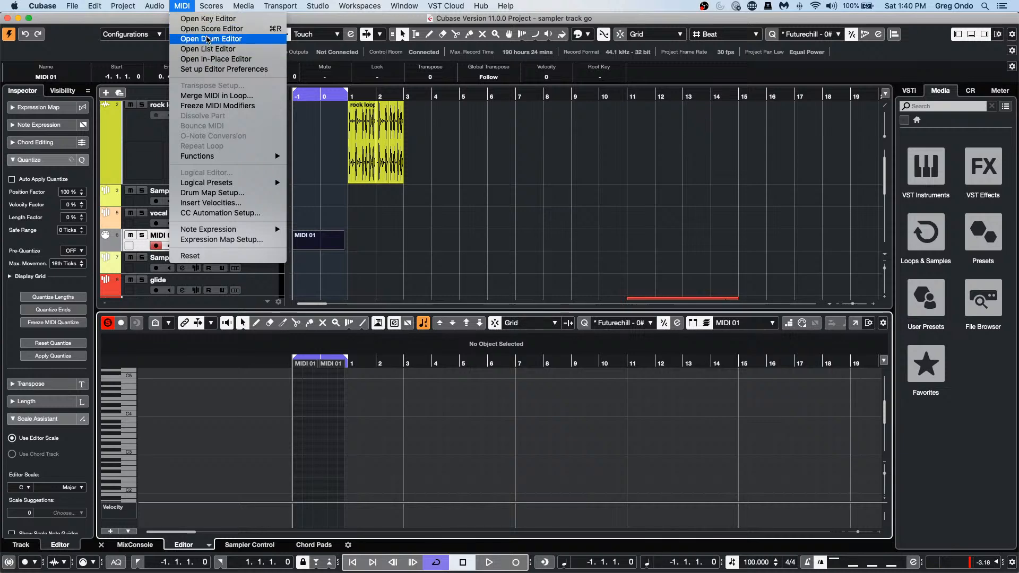
{"action": "left_click", "coordinate": [224, 50]}
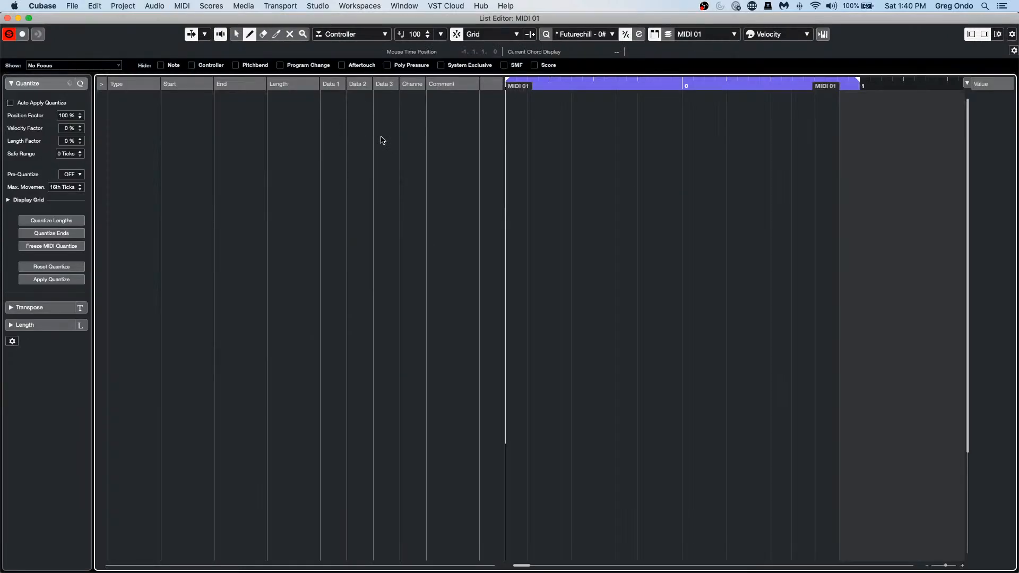
Step: Insert two Controller events at the start of the MIDI 01 part, at about -1.1.1.1, and select each in the event list
{"action": "left_click", "coordinate": [359, 36]}
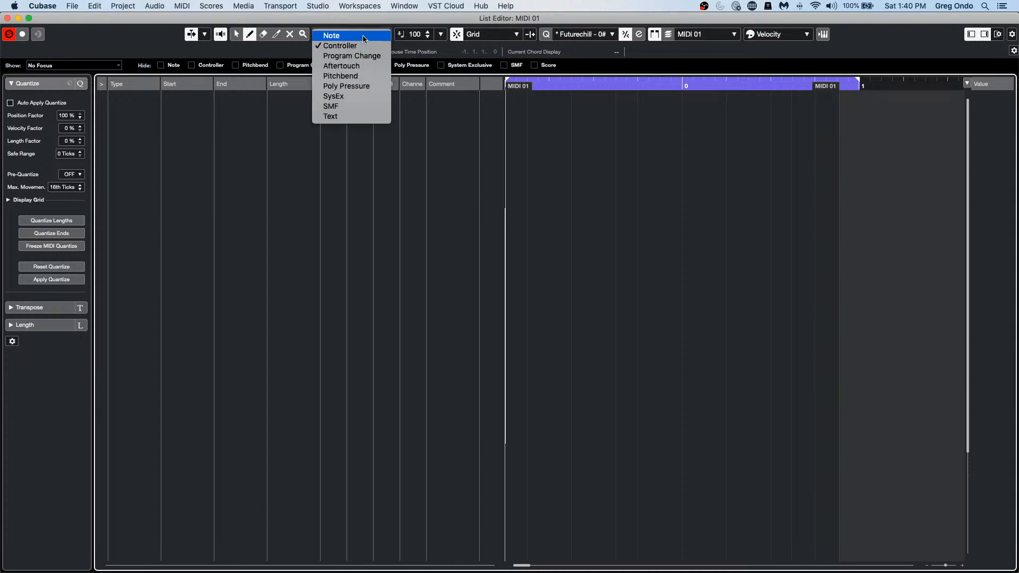
{"action": "left_click", "coordinate": [360, 46]}
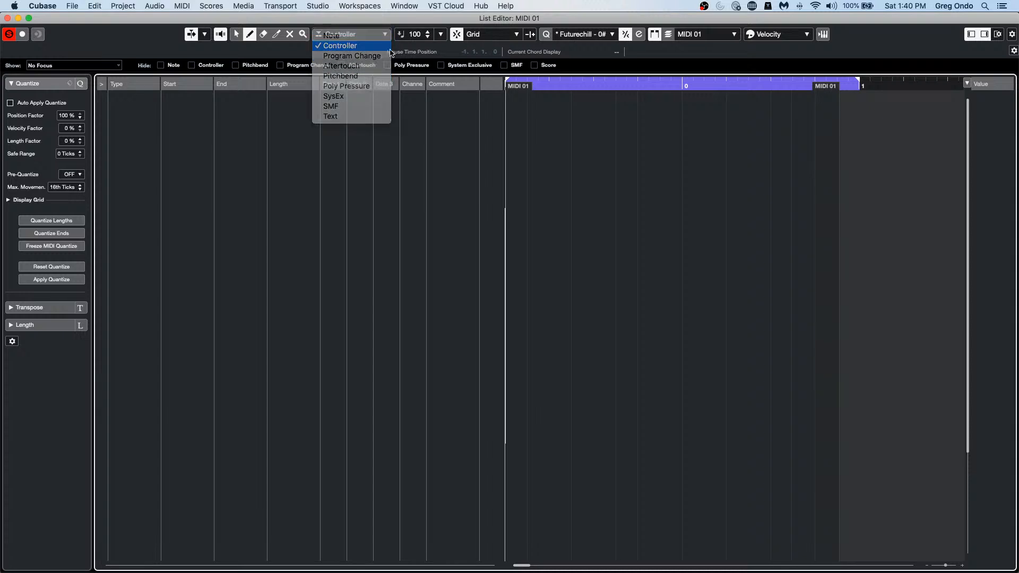
{"action": "left_click", "coordinate": [526, 104]}
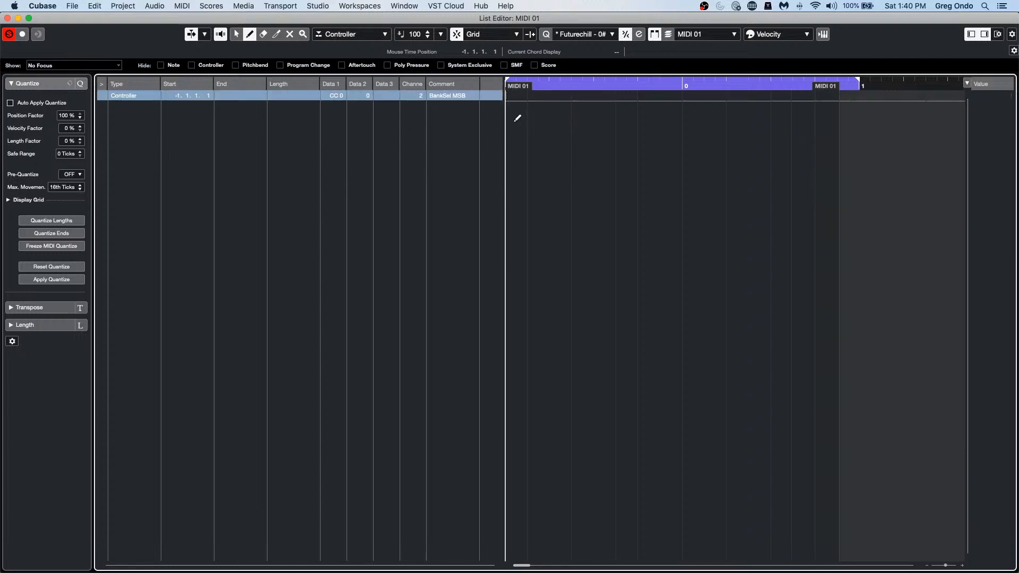
{"action": "left_click", "coordinate": [510, 119]}
{"action": "left_click", "coordinate": [449, 99]}
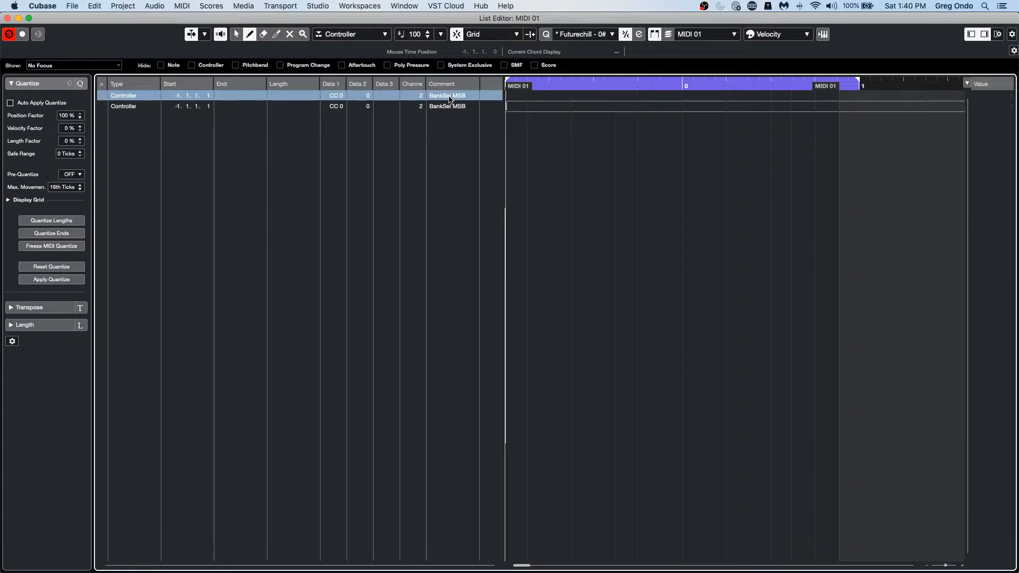
{"action": "left_click", "coordinate": [445, 108]}
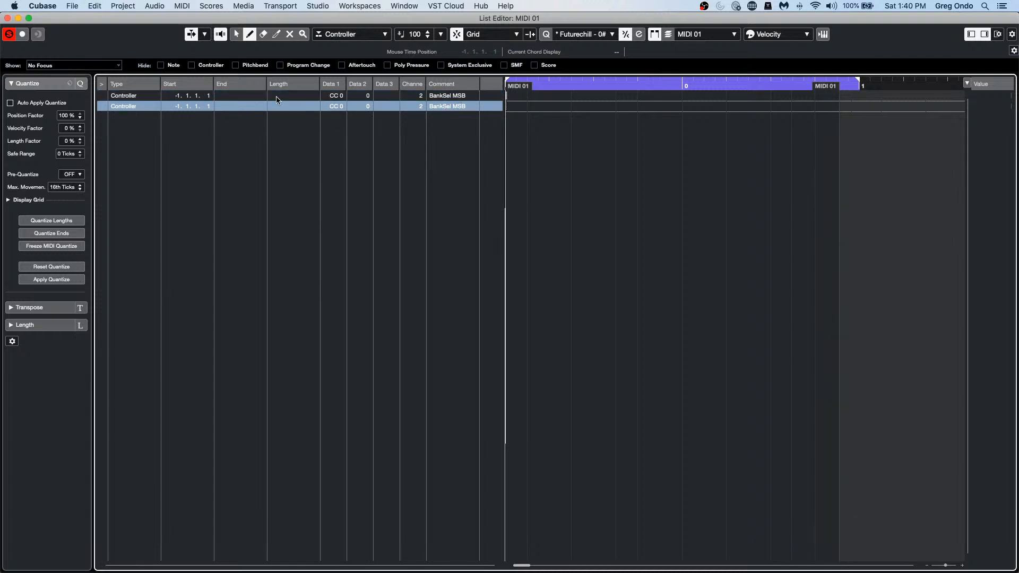
{"action": "left_click", "coordinate": [464, 98]}
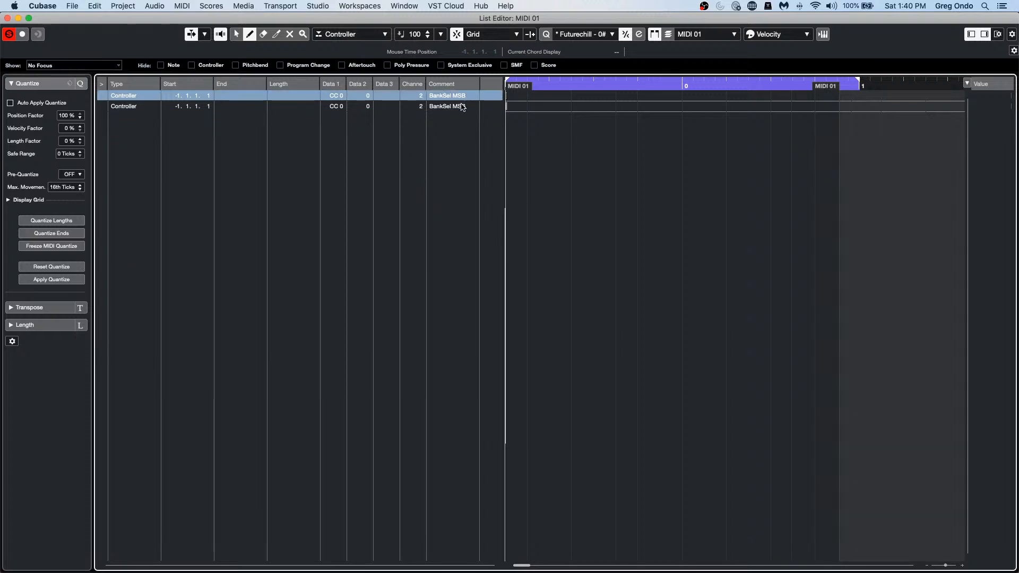
{"action": "left_click", "coordinate": [462, 107]}
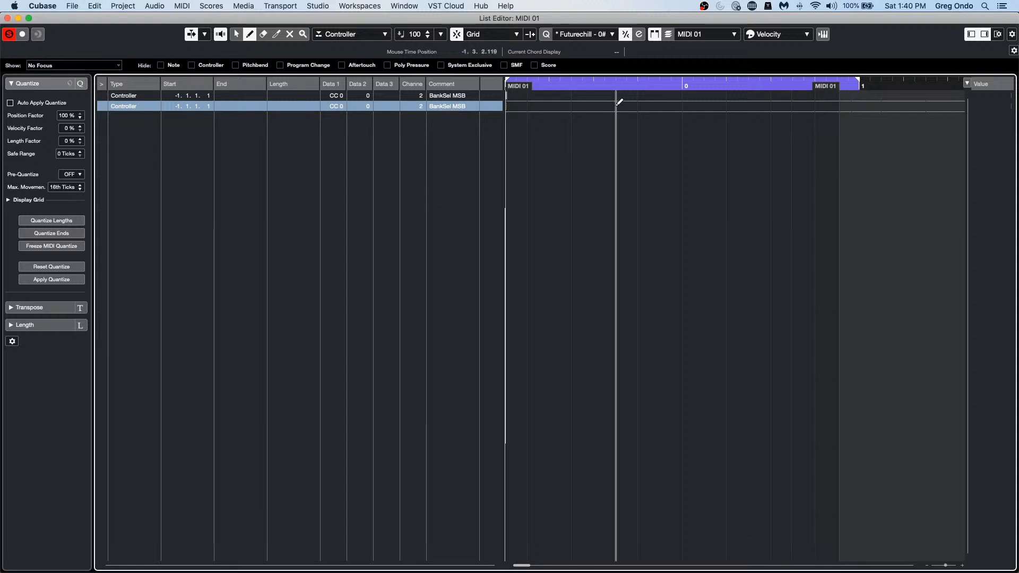
Step: Insert a third Controller event at the start of the MIDI 01 part and close the List Editor
{"action": "left_click", "coordinate": [574, 113]}
{"action": "left_click", "coordinate": [577, 111]}
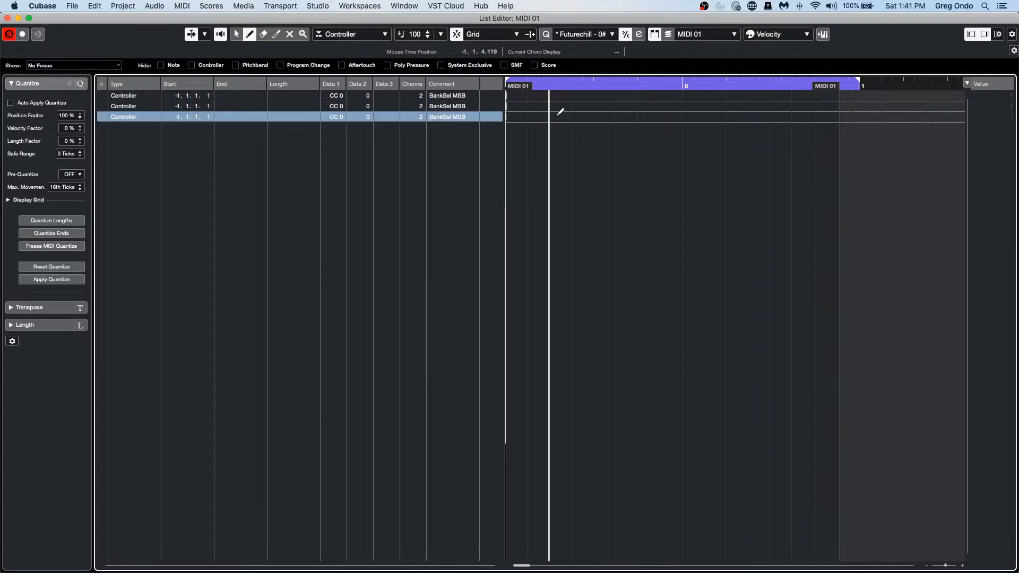
{"action": "left_click", "coordinate": [461, 109]}
{"action": "left_click", "coordinate": [461, 117]}
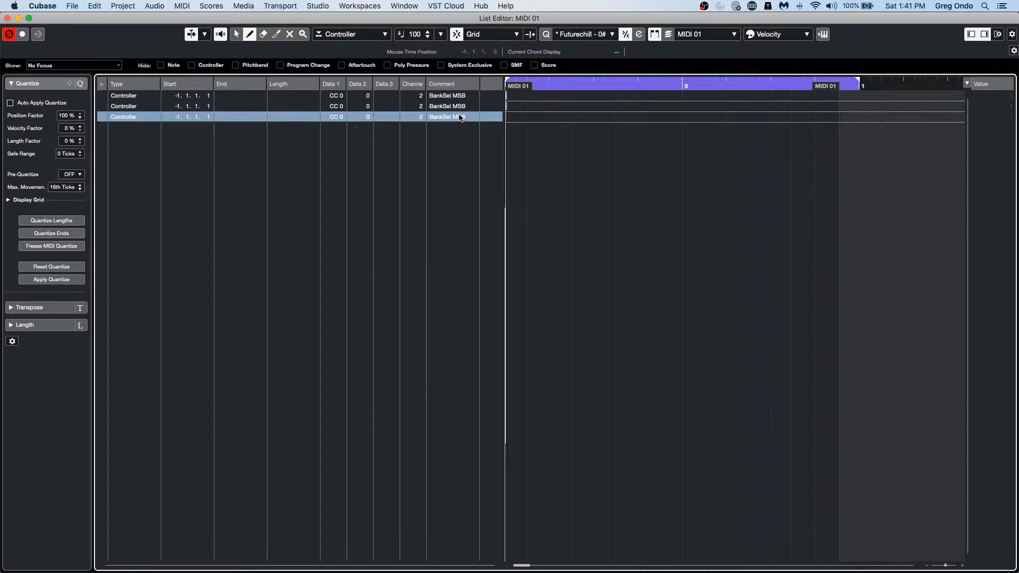
{"action": "left_click", "coordinate": [489, 116]}
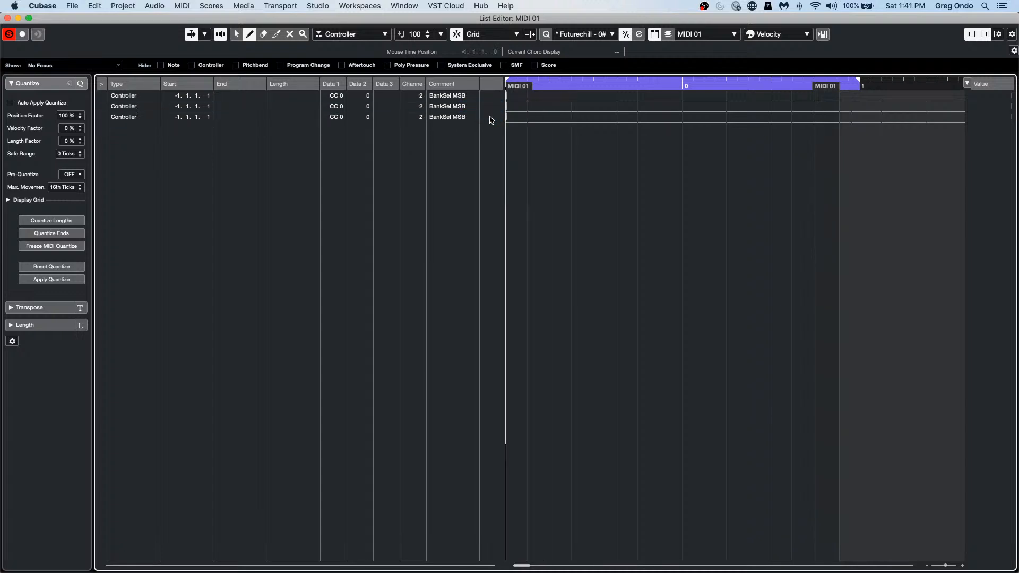
{"action": "left_click", "coordinate": [452, 109]}
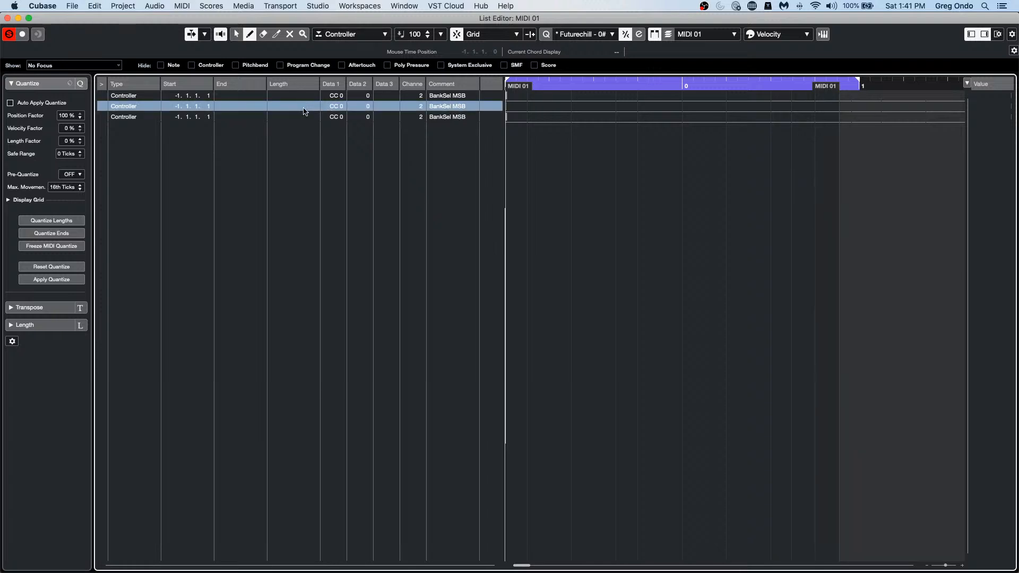
{"action": "left_click", "coordinate": [7, 18]}
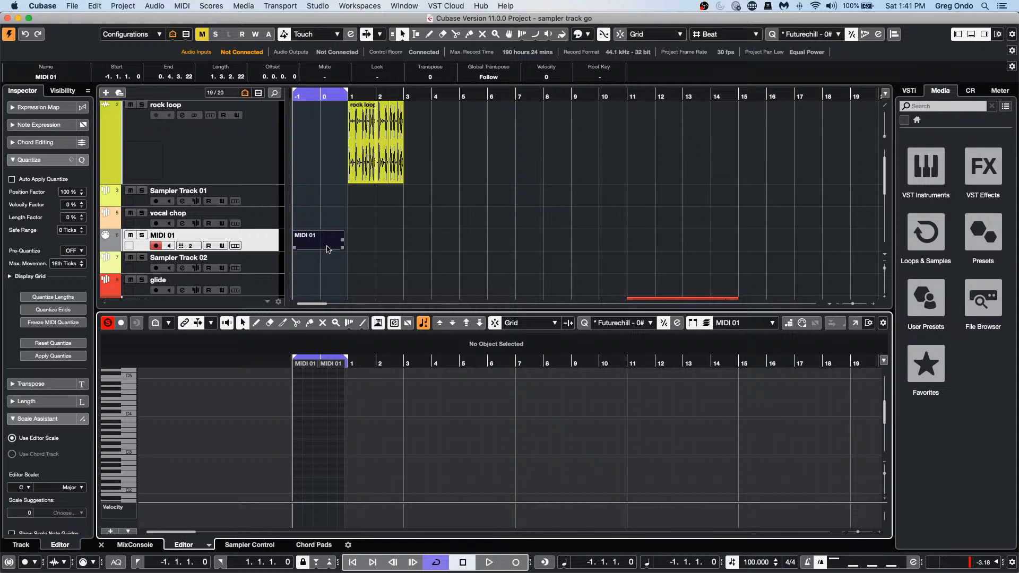
Step: Set the MIDI 01 track's output routing to Not Connected
{"action": "left_click", "coordinate": [271, 247]}
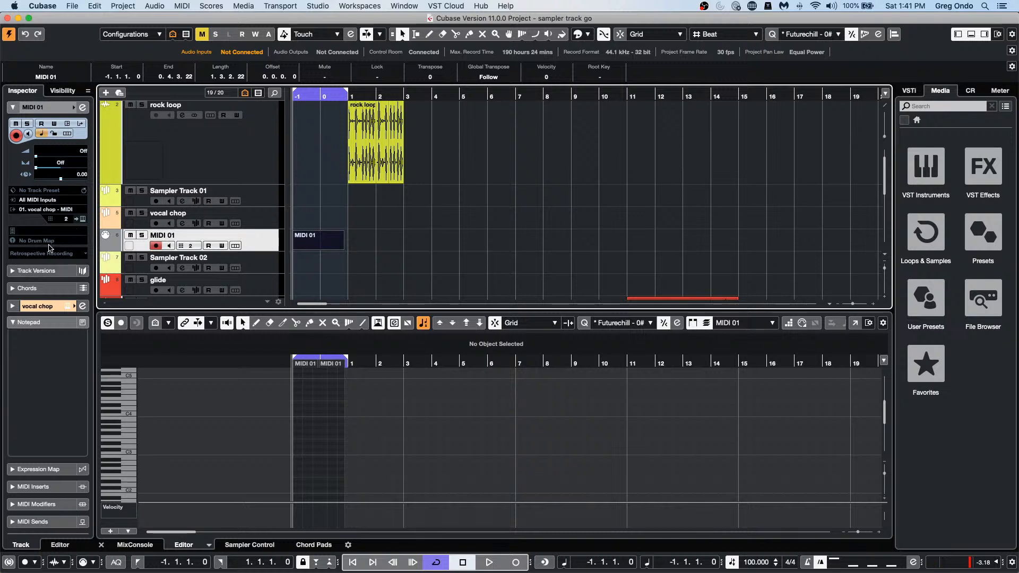
{"action": "right_click", "coordinate": [234, 244]}
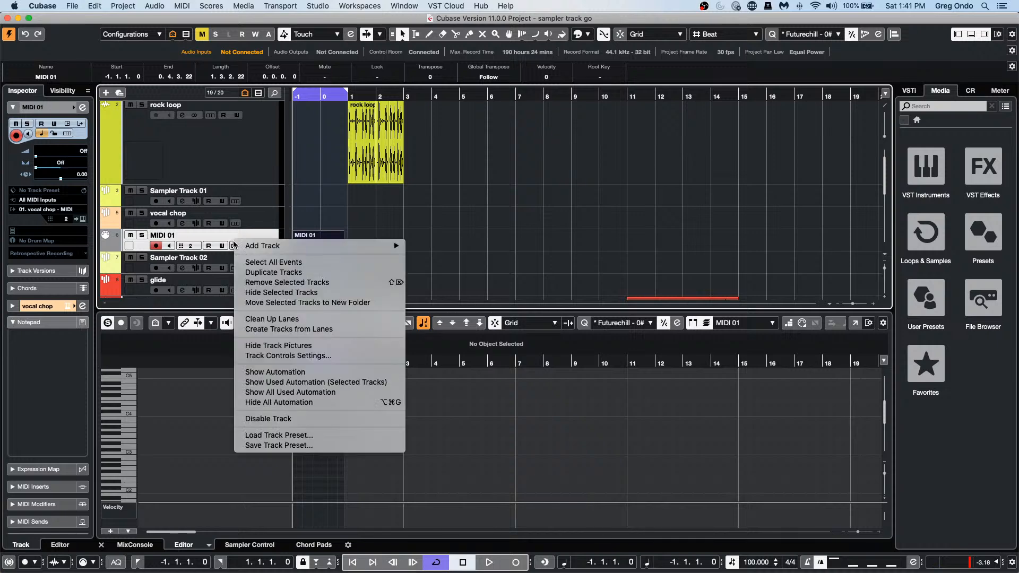
{"action": "left_click", "coordinate": [52, 209]}
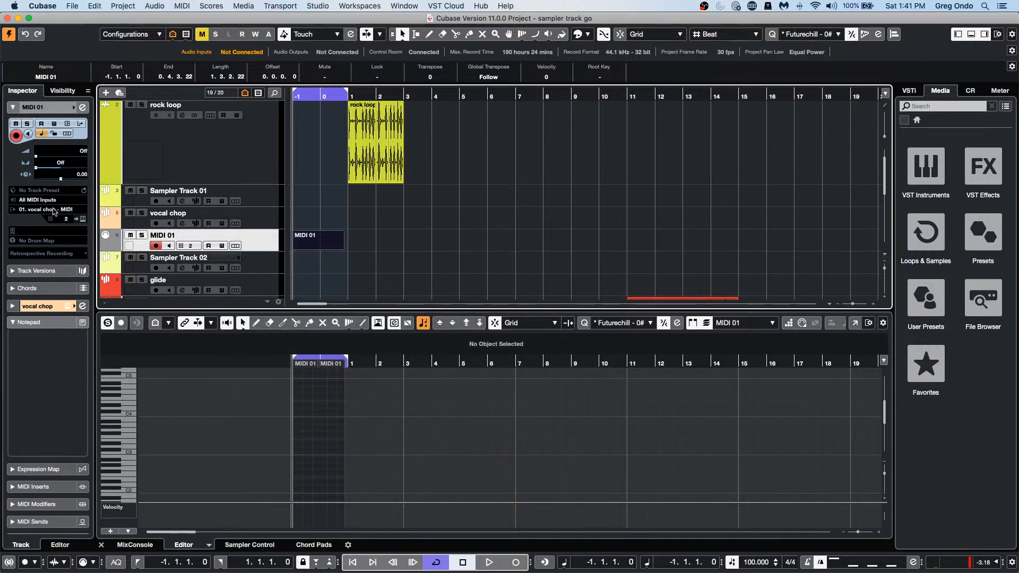
{"action": "left_click", "coordinate": [53, 209]}
{"action": "left_click", "coordinate": [63, 254]}
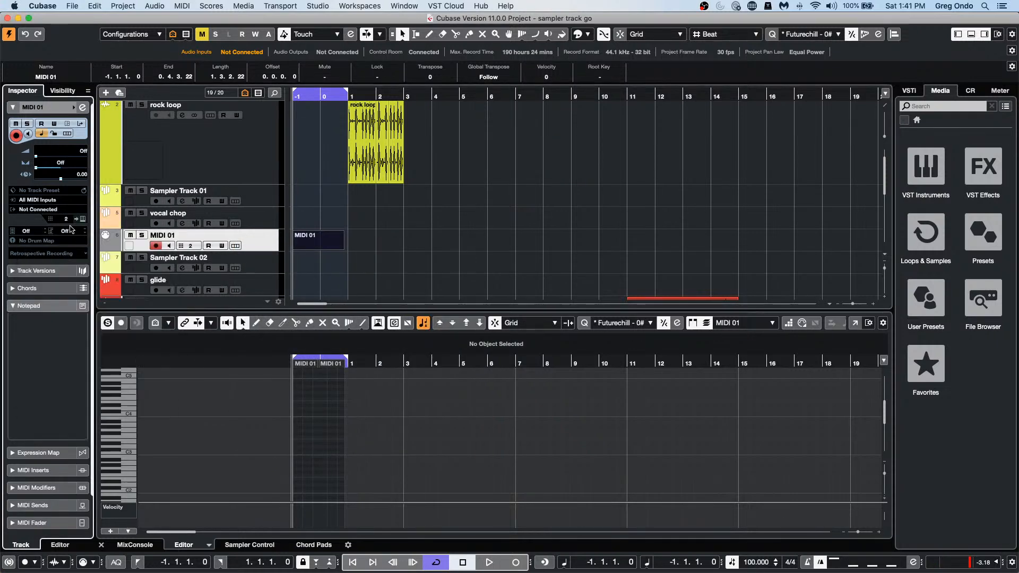
Step: Set the MIDI 01 track's bank selector to 12 and its program selector to 33
{"action": "double_click", "coordinate": [33, 231]}
{"action": "type", "text": "5"}
{"action": "scroll", "coordinate": [72, 230], "scroll_direction": "up", "scroll_amount": 10}
Step: Freeze the MIDI modifiers of the MIDI 01 track into its part
{"action": "left_click", "coordinate": [354, 255]}
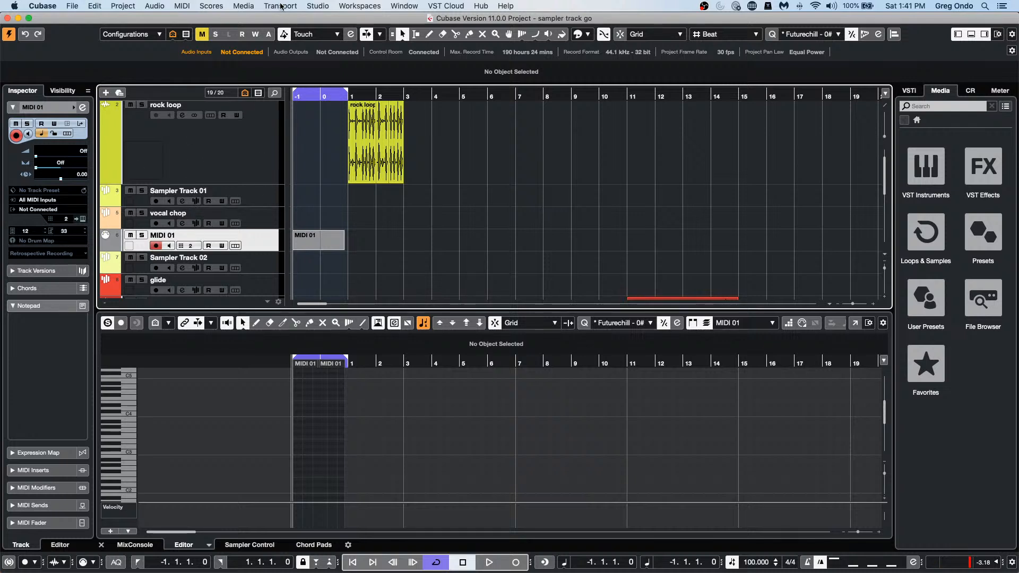
{"action": "left_click", "coordinate": [244, 6]}
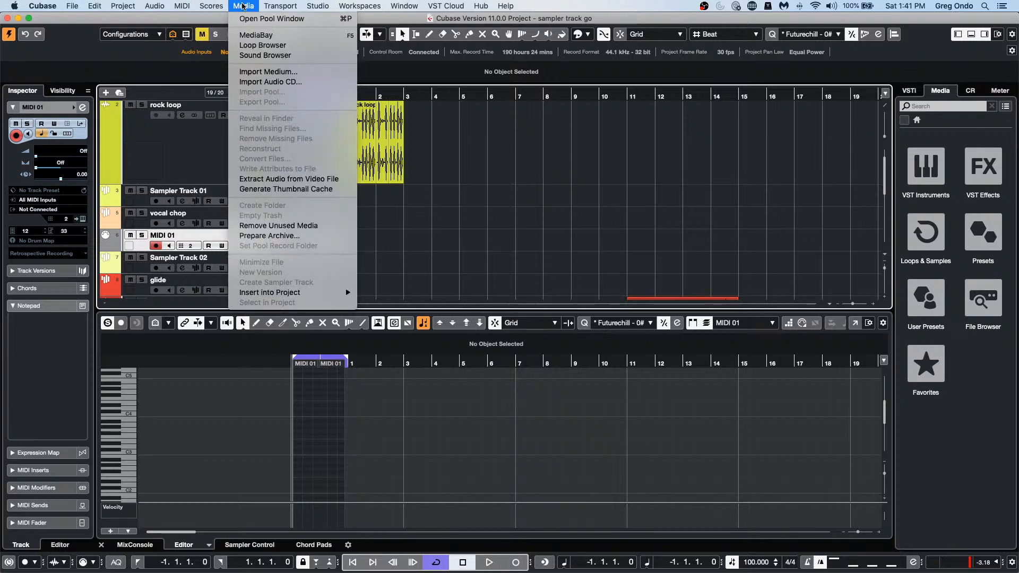
{"action": "mouse_move", "coordinate": [182, 5]}
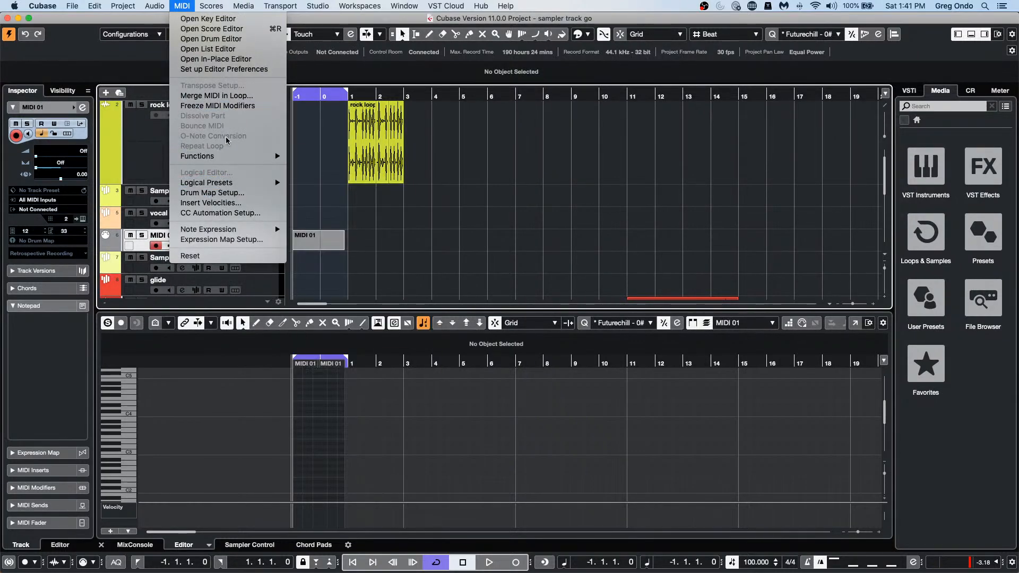
{"action": "left_click", "coordinate": [235, 106]}
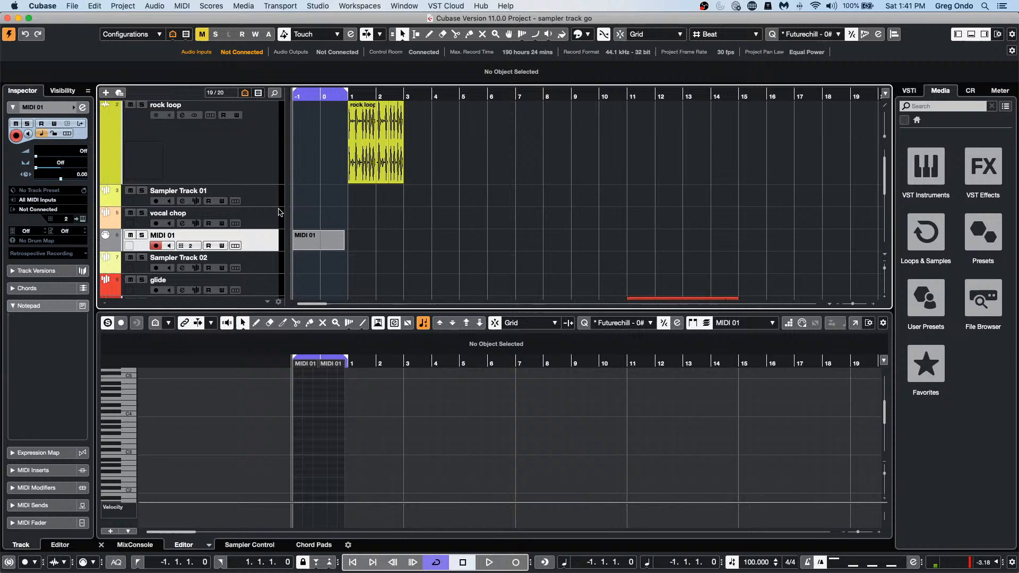
Step: Examine the bank select and program change events of the MIDI 01 part in the List Editor and close it
{"action": "left_click", "coordinate": [313, 248]}
{"action": "left_click", "coordinate": [182, 6]}
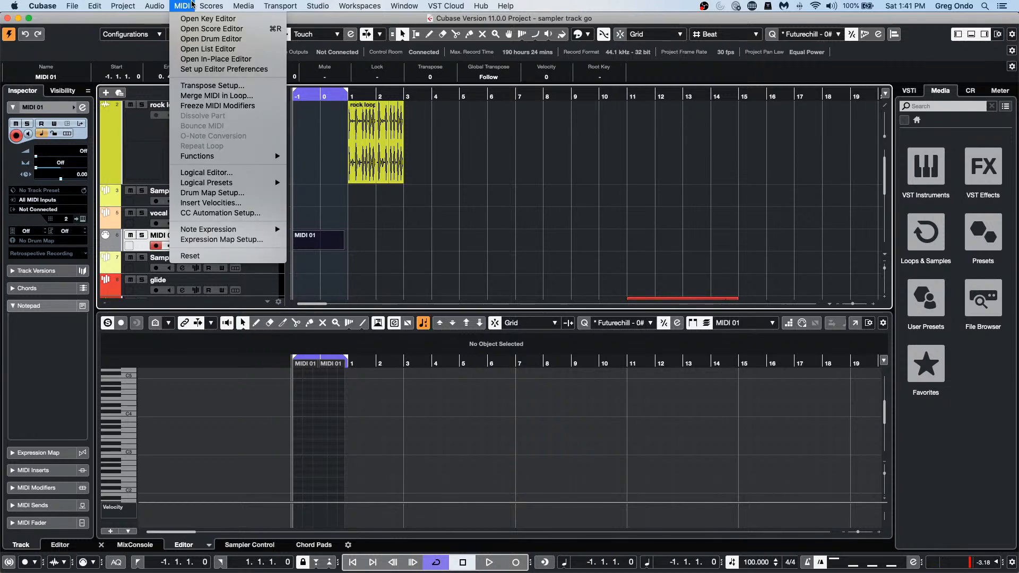
{"action": "left_click", "coordinate": [200, 49]}
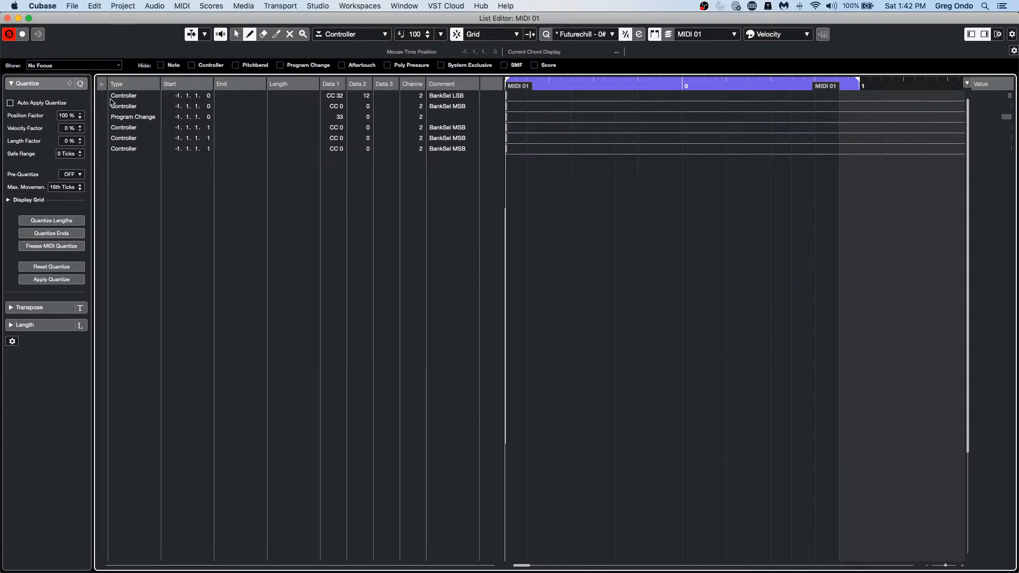
{"action": "left_click", "coordinate": [7, 18]}
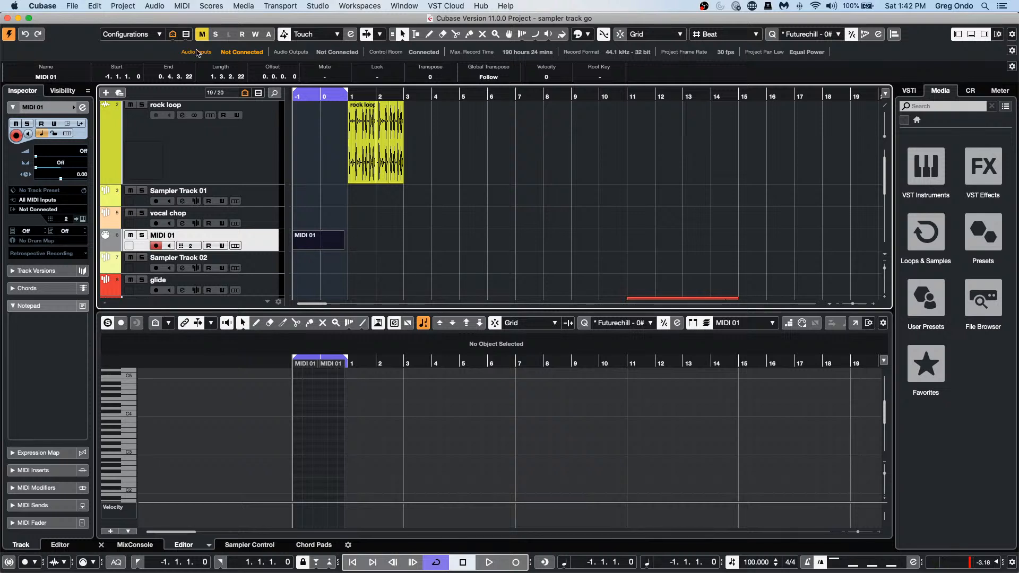
{"action": "left_click", "coordinate": [241, 5]}
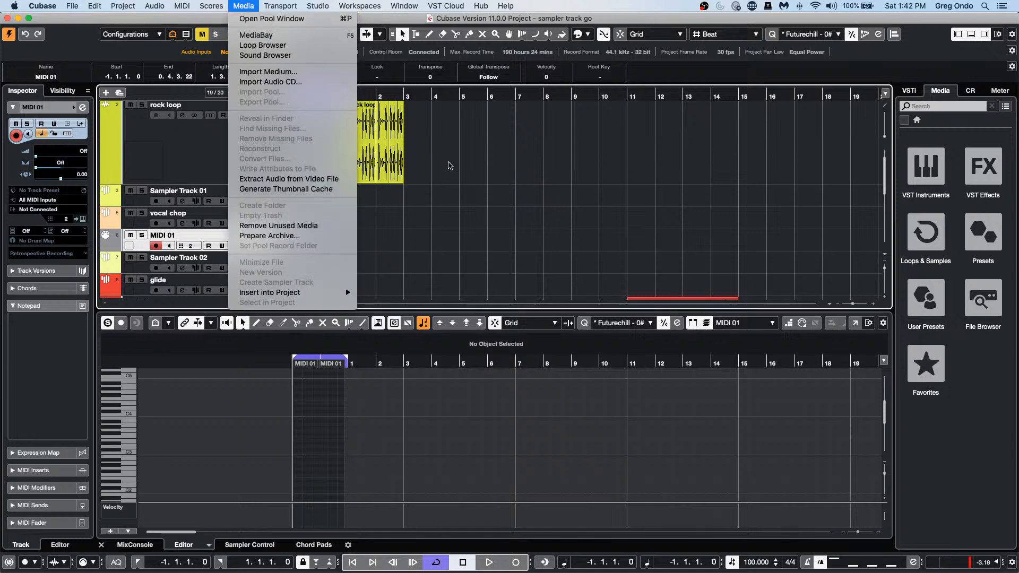
{"action": "left_click", "coordinate": [525, 209]}
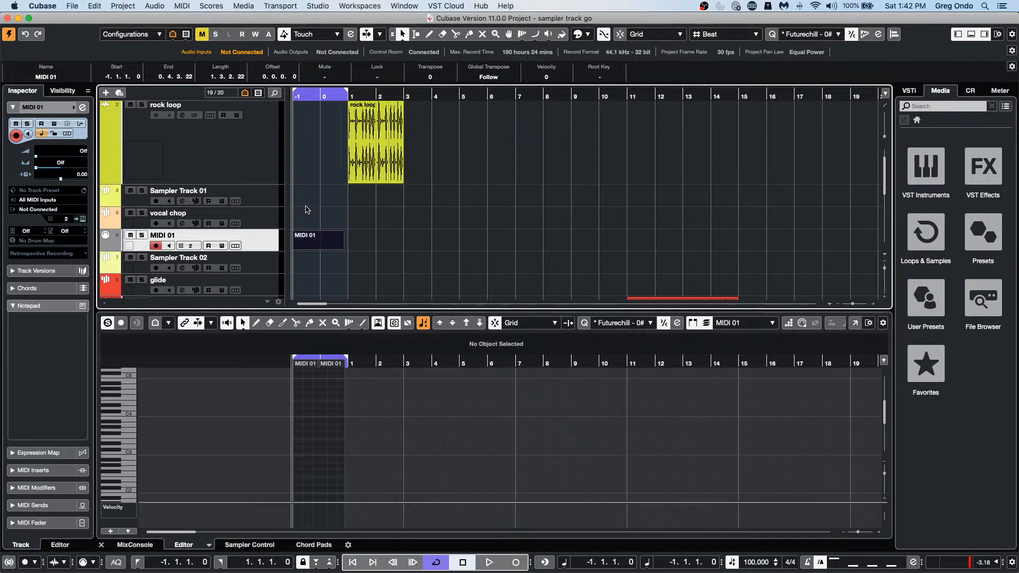
Step: Open the recent project "Bach - Brandenburg Concerto no 3.cpr" and activate it
{"action": "left_click", "coordinate": [72, 6]}
{"action": "mouse_move", "coordinate": [133, 205]}
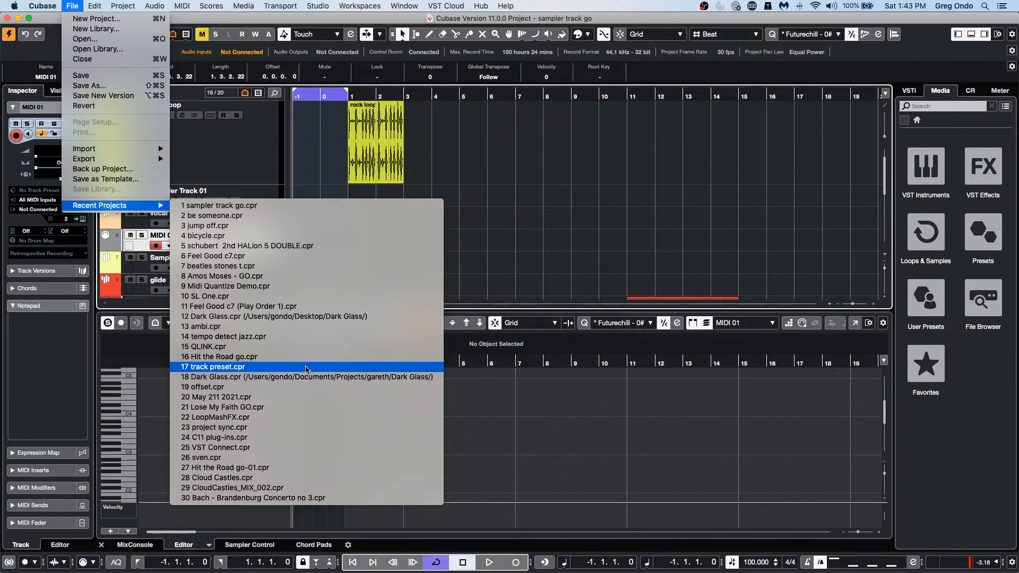
{"action": "left_click", "coordinate": [306, 497]}
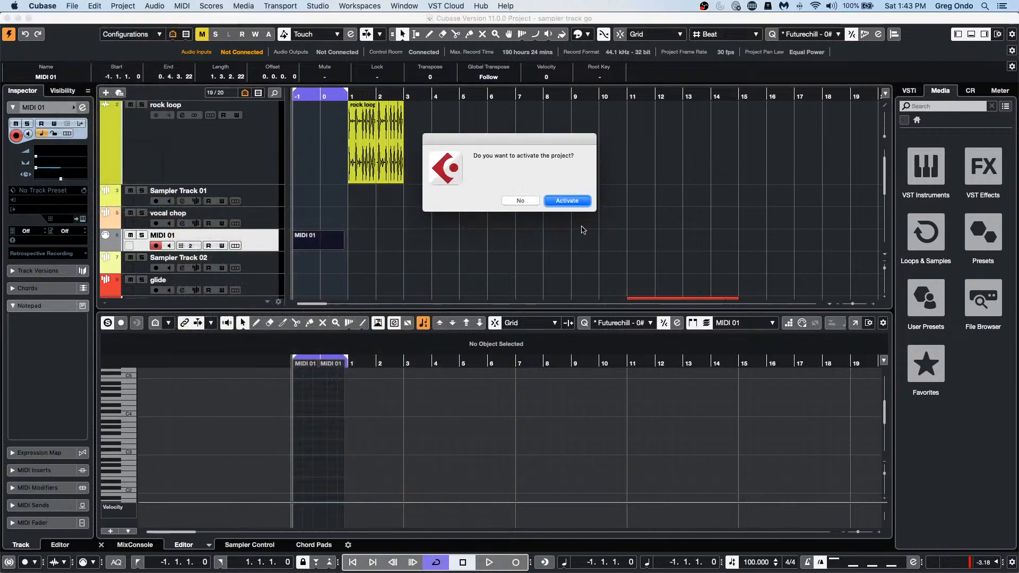
{"action": "left_click", "coordinate": [576, 202]}
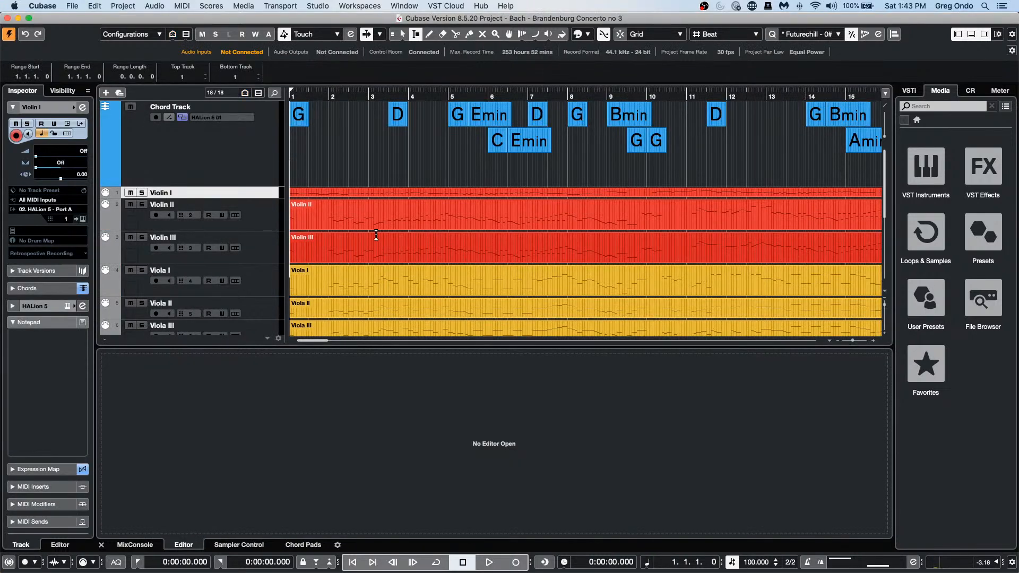
Step: Switch to the Object Selection tool and open the Violin II part in the Key Editor
{"action": "left_click_drag", "start_coordinate": [339, 90], "coordinate": [350, 49]}
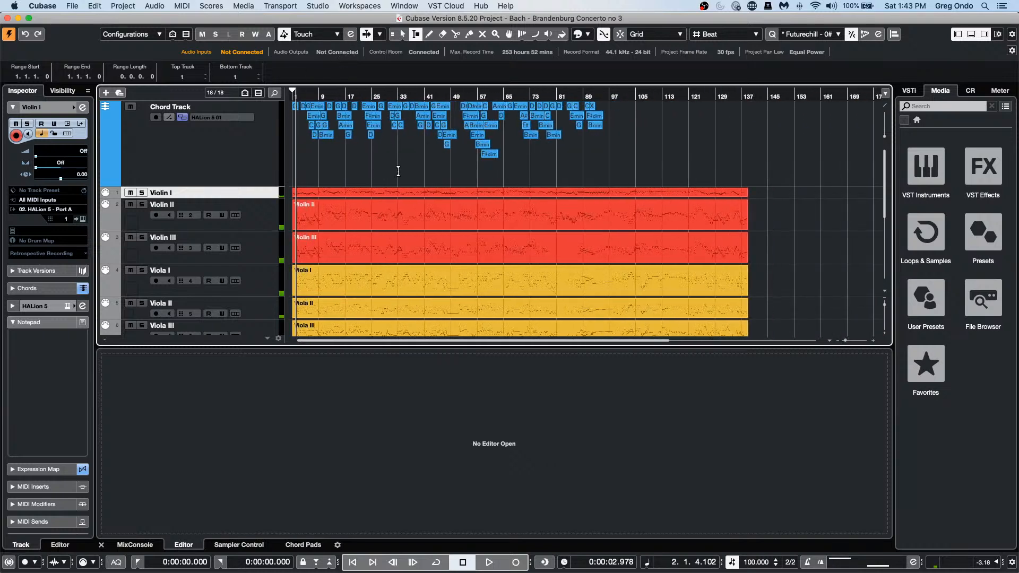
{"action": "key", "text": "1"}
{"action": "double_click", "coordinate": [375, 220]}
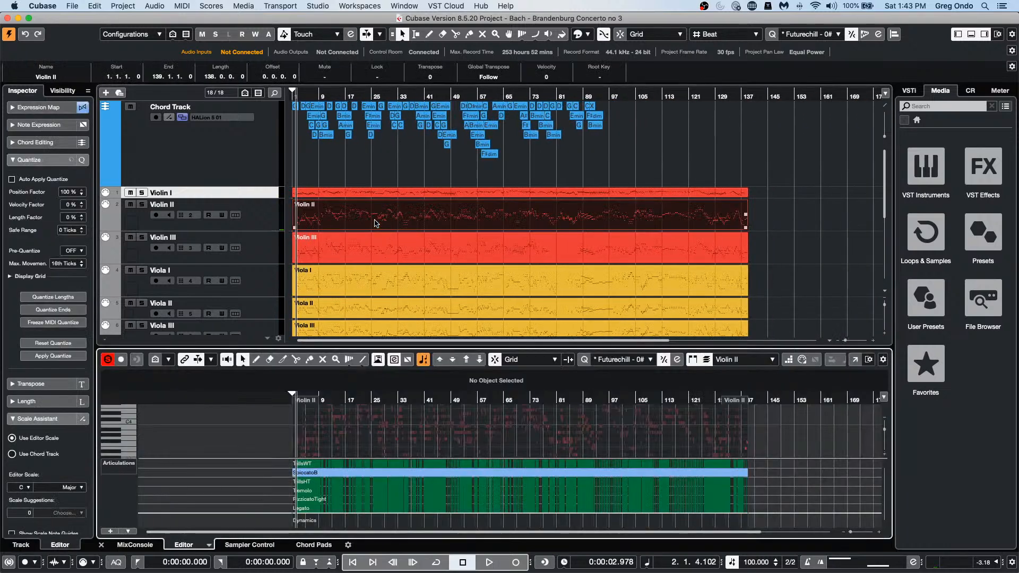
Step: Add one marker track below the Chord Track
{"action": "right_click", "coordinate": [243, 173]}
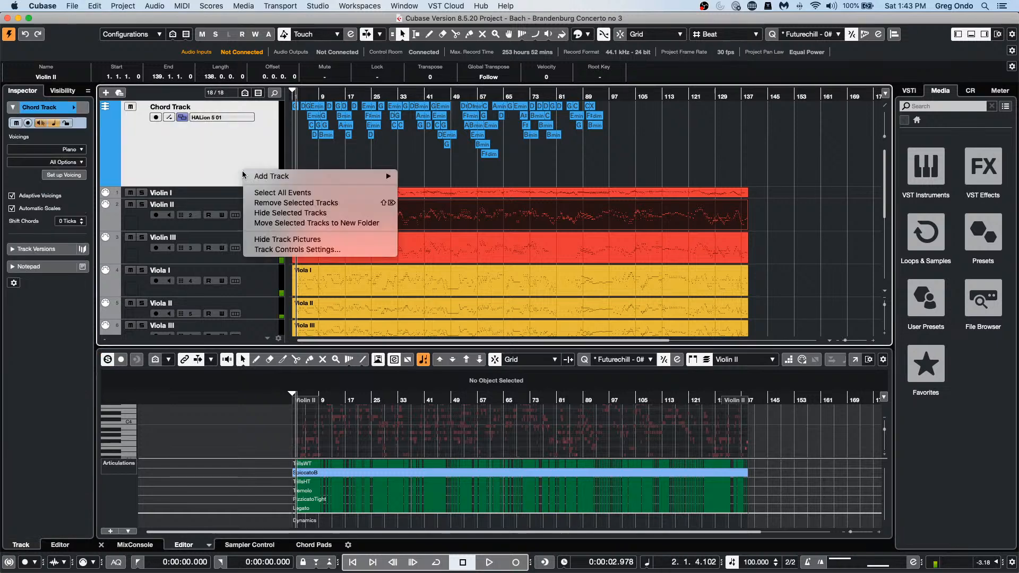
{"action": "mouse_move", "coordinate": [338, 178]}
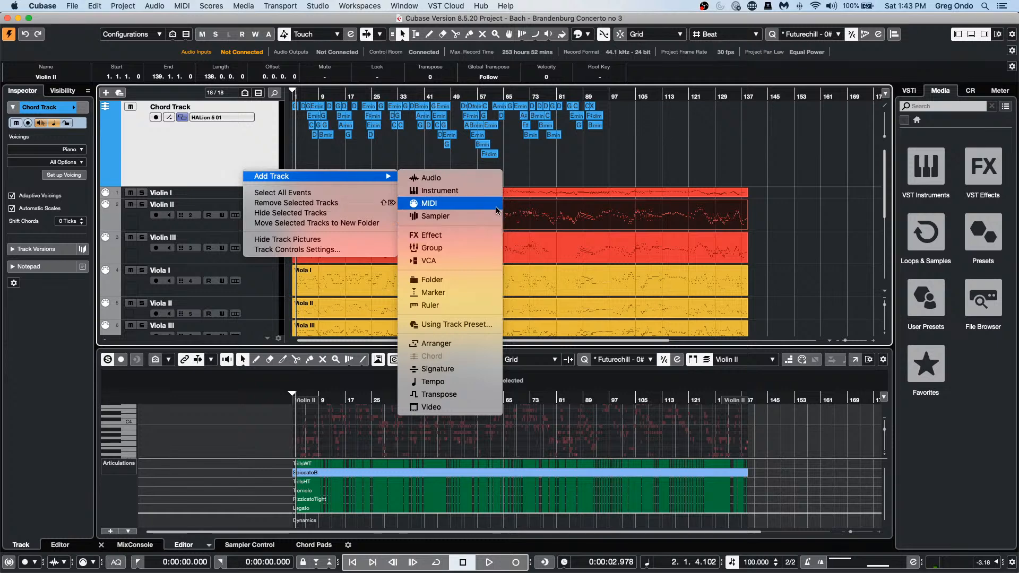
{"action": "left_click", "coordinate": [479, 292]}
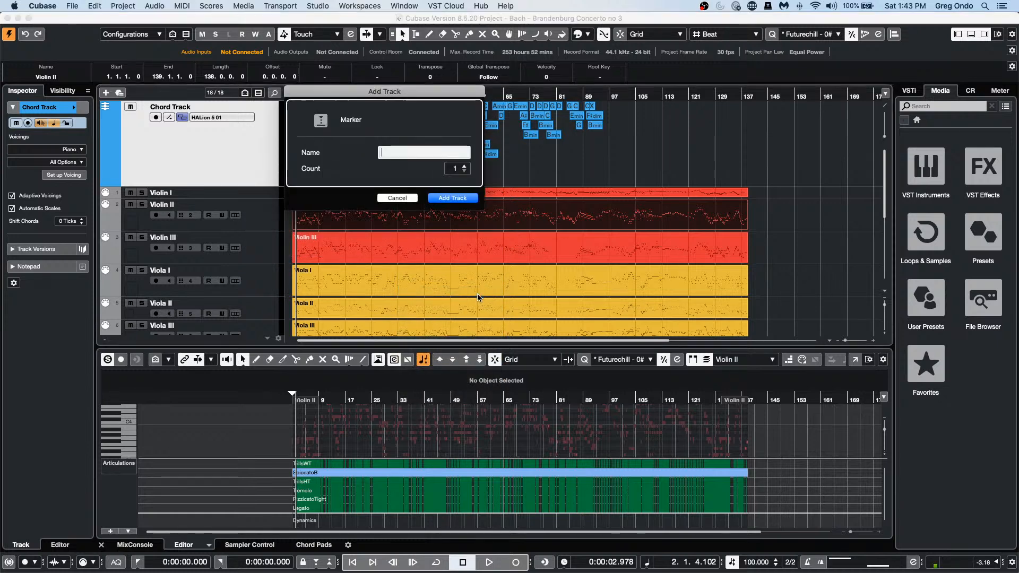
{"action": "left_click", "coordinate": [459, 200]}
Step: Draw seven markers on the marker track at about bars 16, 26, 32, 41, 43, 49 and 64
{"action": "key", "text": "8"}
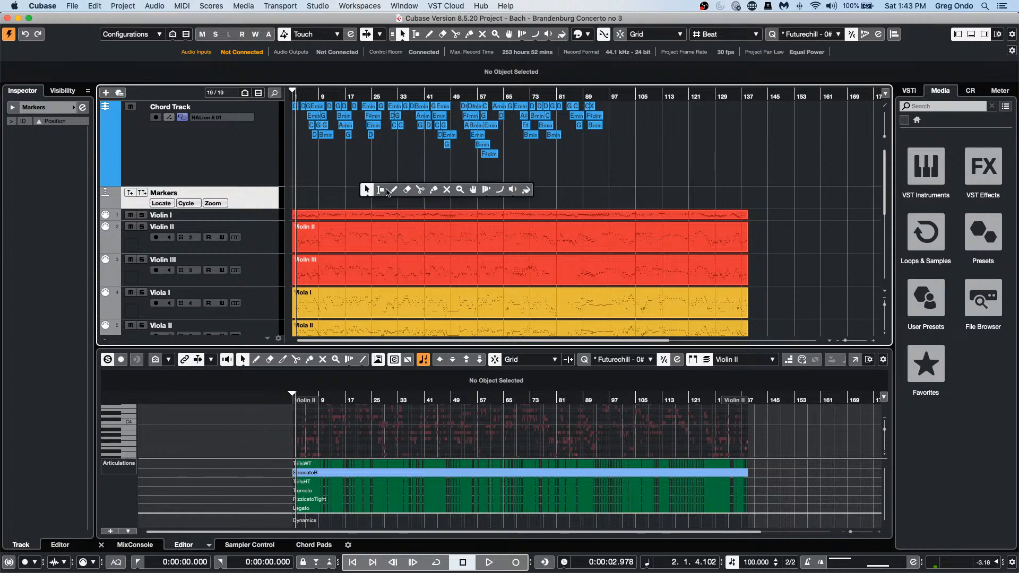
{"action": "left_click", "coordinate": [345, 200]}
{"action": "left_click", "coordinate": [379, 200]}
{"action": "left_click", "coordinate": [400, 200]}
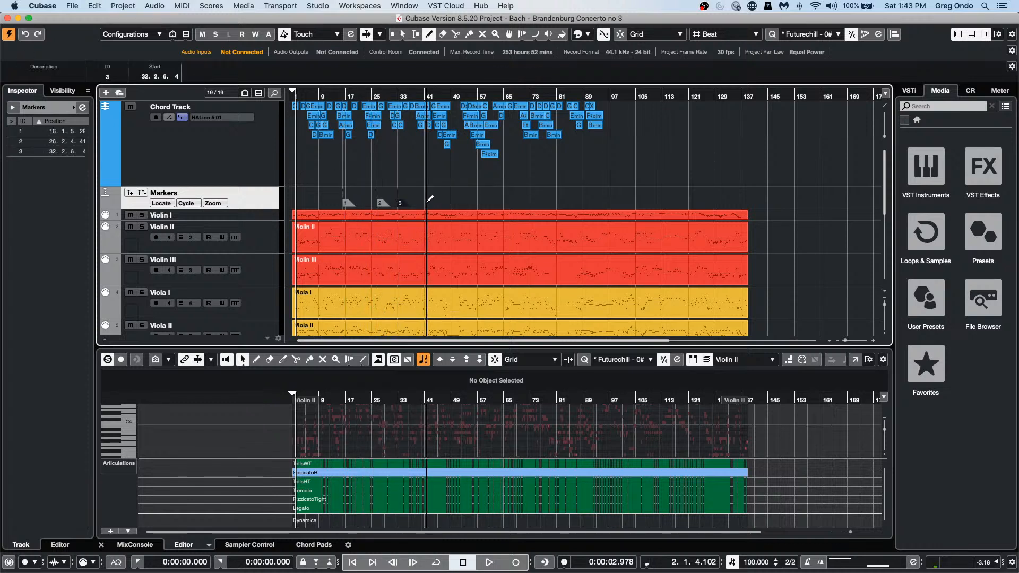
{"action": "left_click", "coordinate": [429, 200]}
{"action": "left_click", "coordinate": [436, 200]}
{"action": "left_click", "coordinate": [453, 202]}
{"action": "left_click", "coordinate": [505, 202]}
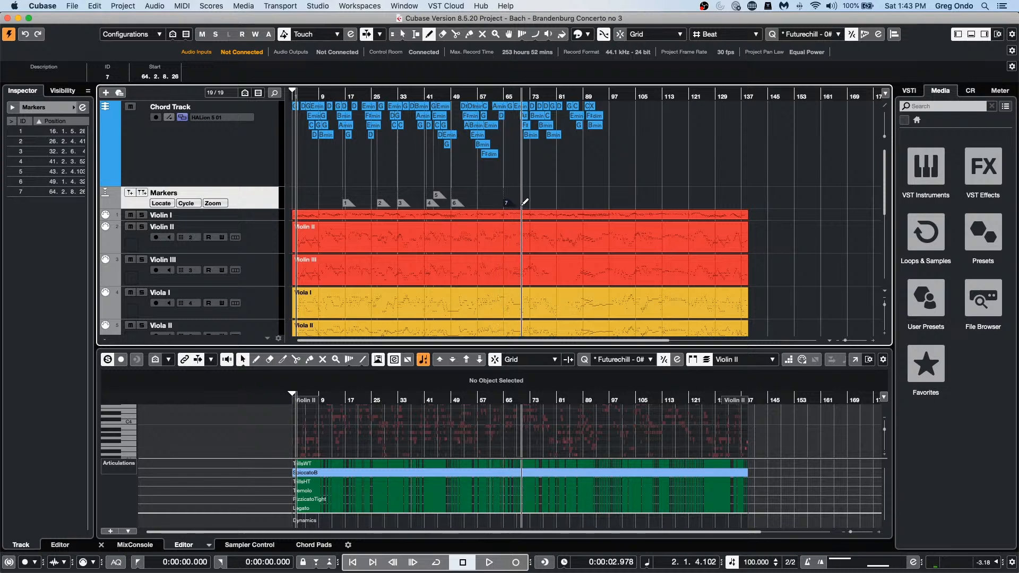
Step: Open the Marker window and enter "bihg hit" as the description of marker 1
{"action": "left_click", "coordinate": [82, 107]}
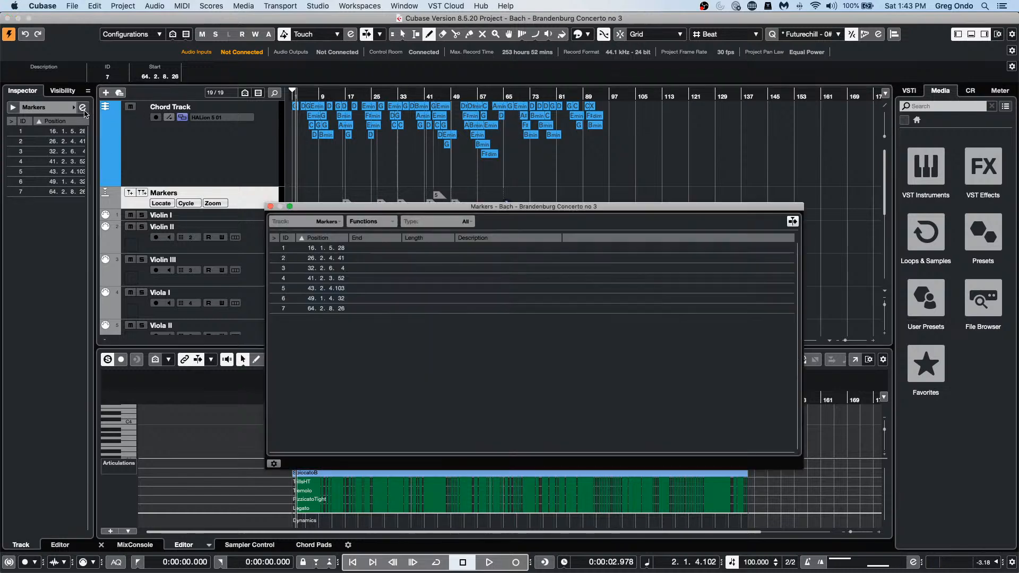
{"action": "double_click", "coordinate": [482, 244]}
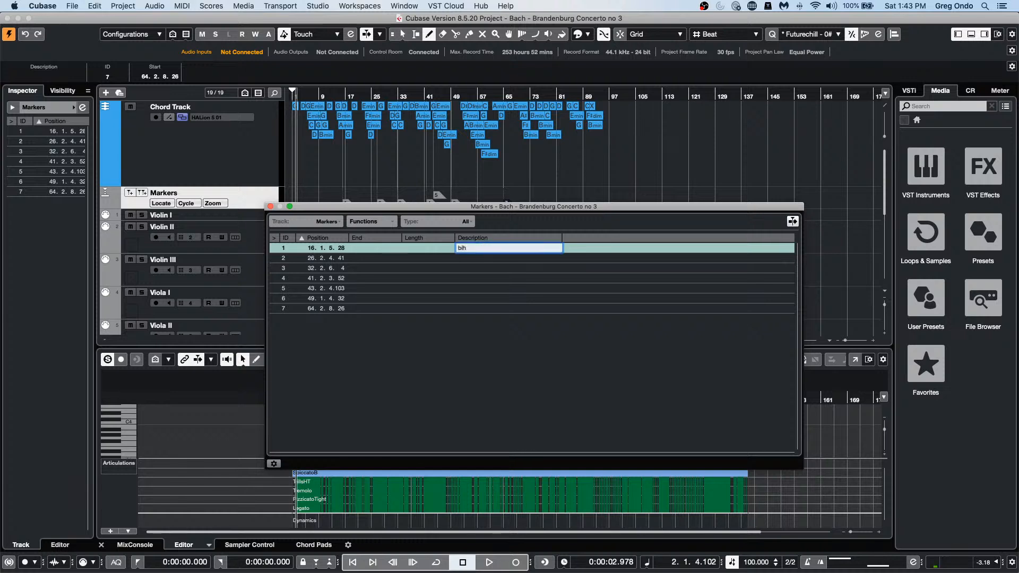
{"action": "type", "text": "bihg hi"}
{"action": "type", "text": "y"}
{"action": "key", "text": "Tab"}
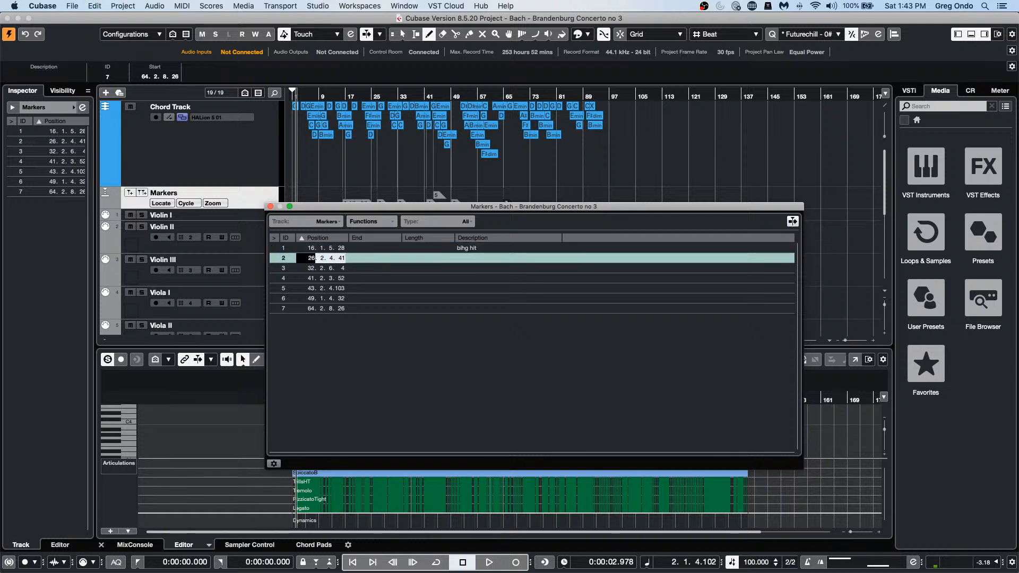
Step: Describe marker 3 as "explosion" and marker 5 as "car chase", and close the Marker window
{"action": "double_click", "coordinate": [523, 268]}
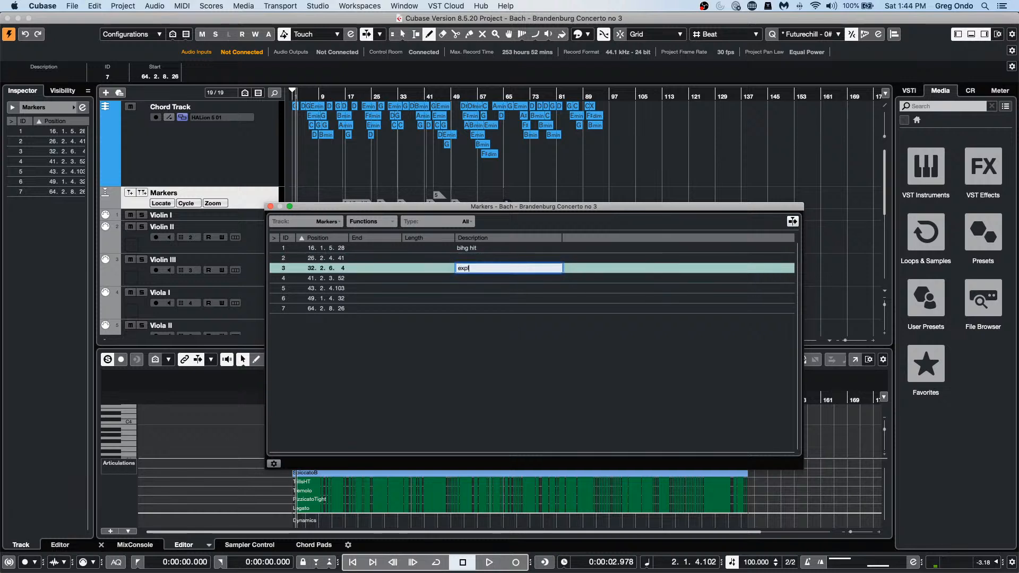
{"action": "type", "text": "explosion"}
{"action": "double_click", "coordinate": [473, 289]}
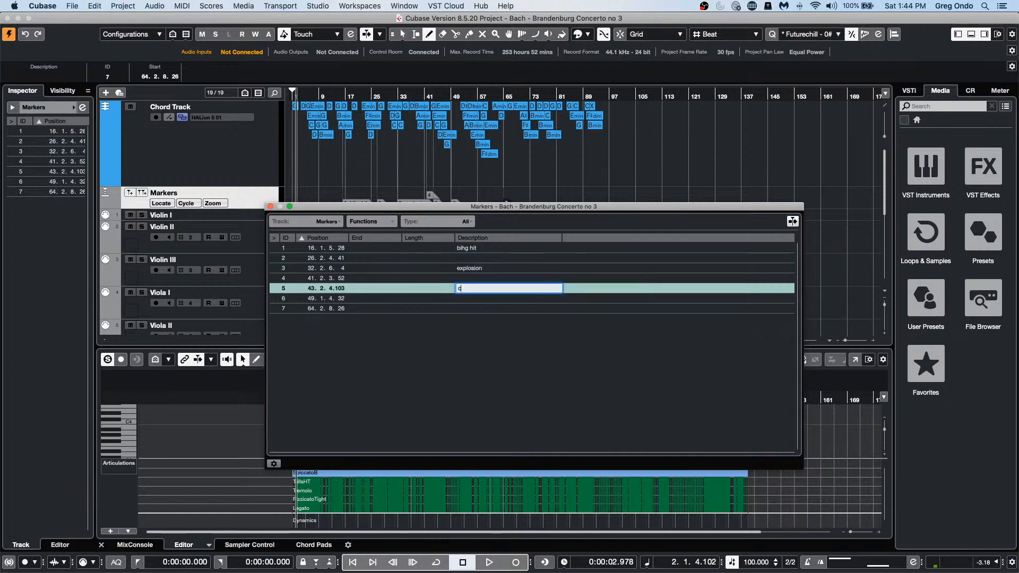
{"action": "type", "text": "car chase"}
{"action": "key", "text": "Return"}
{"action": "left_click", "coordinate": [270, 206]}
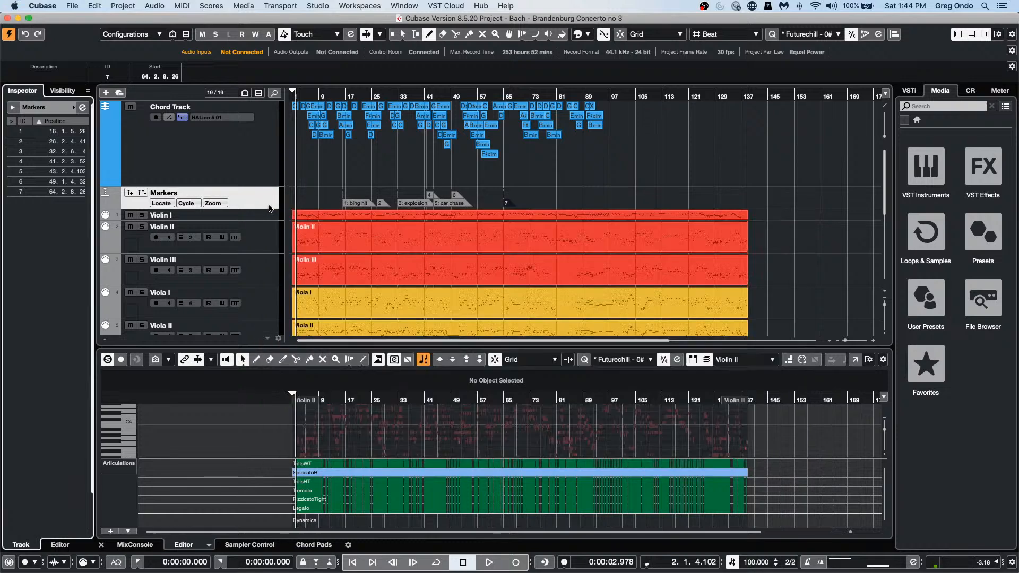
Step: Switch to the Object Selection tool and open the Violin I part in the Score Editor
{"action": "right_click", "coordinate": [384, 234]}
{"action": "left_click", "coordinate": [382, 234]}
{"action": "left_click", "coordinate": [390, 216]}
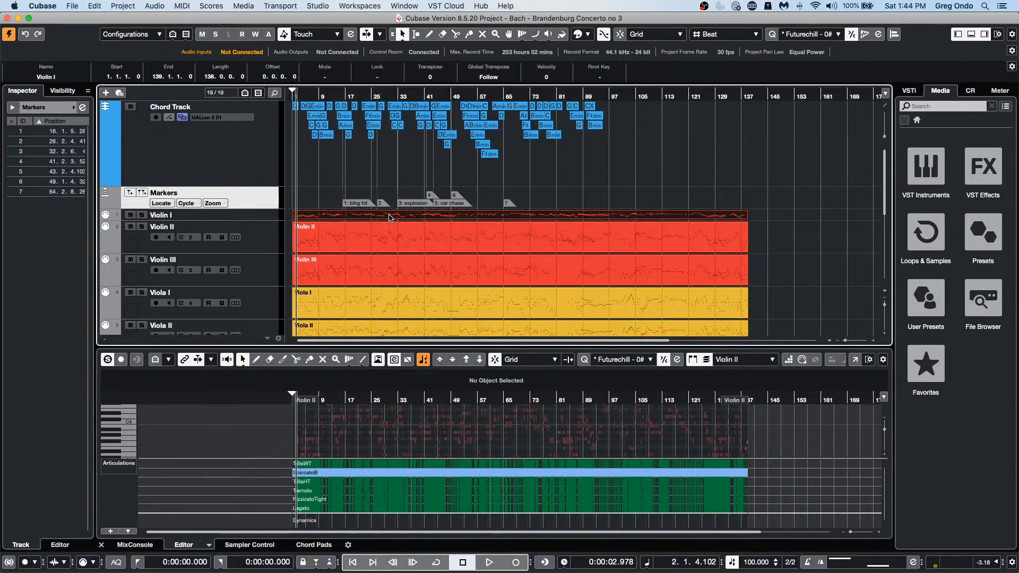
{"action": "key", "text": "super+r"}
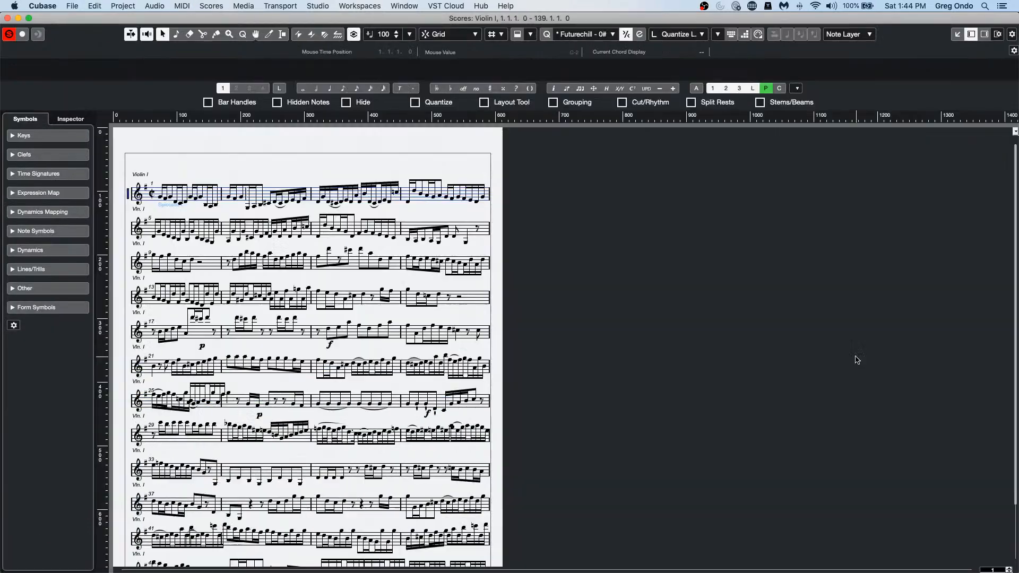
{"action": "left_click", "coordinate": [854, 359]}
{"action": "key", "text": "g"}
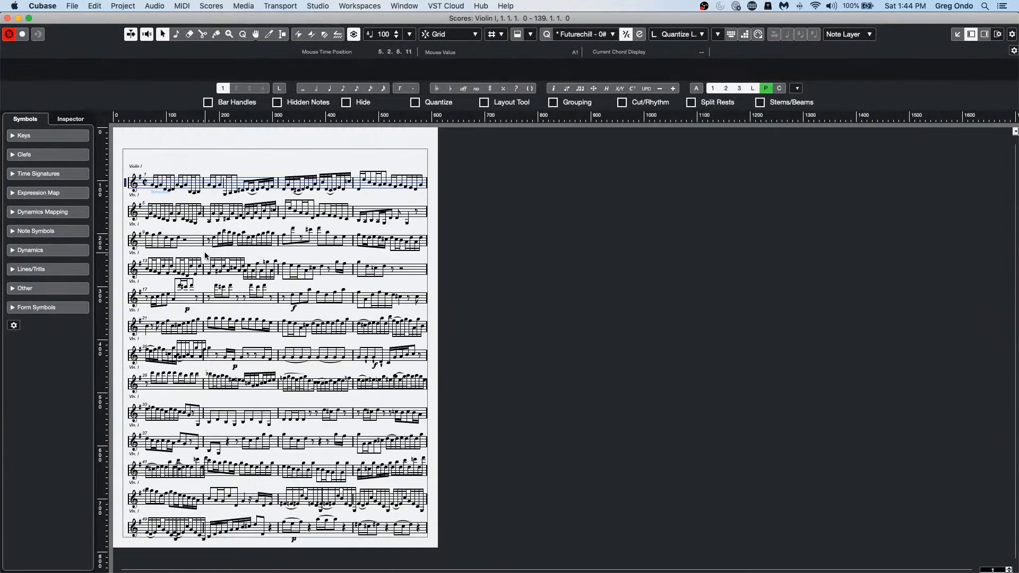
{"action": "key", "text": "h"}
{"action": "key", "text": "h"}
{"action": "key", "text": "h"}
{"action": "key", "text": "g"}
{"action": "key", "text": "g"}
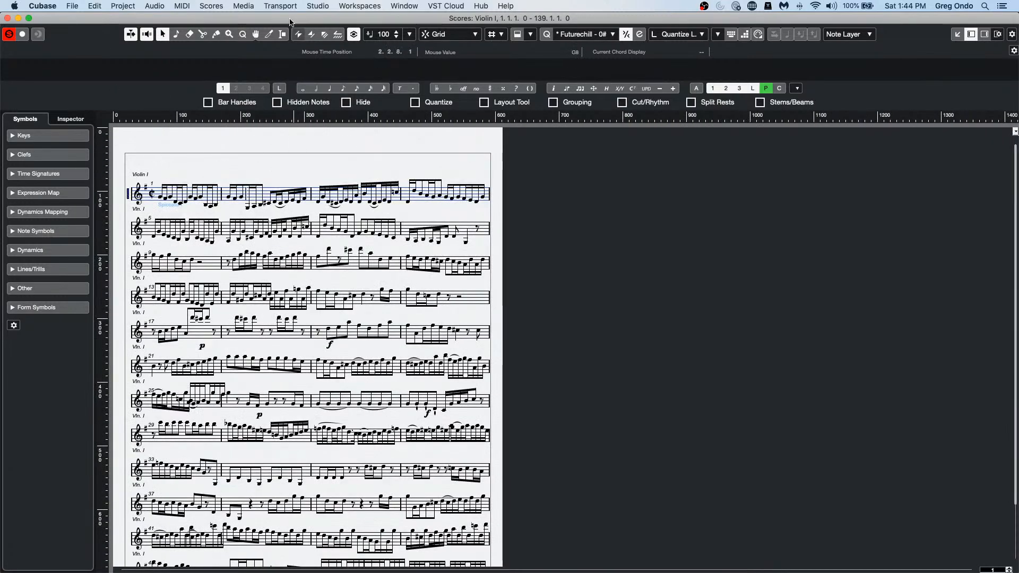
Step: Display the markers in the Violin I score and check their descriptions along the staves
{"action": "left_click", "coordinate": [211, 5]}
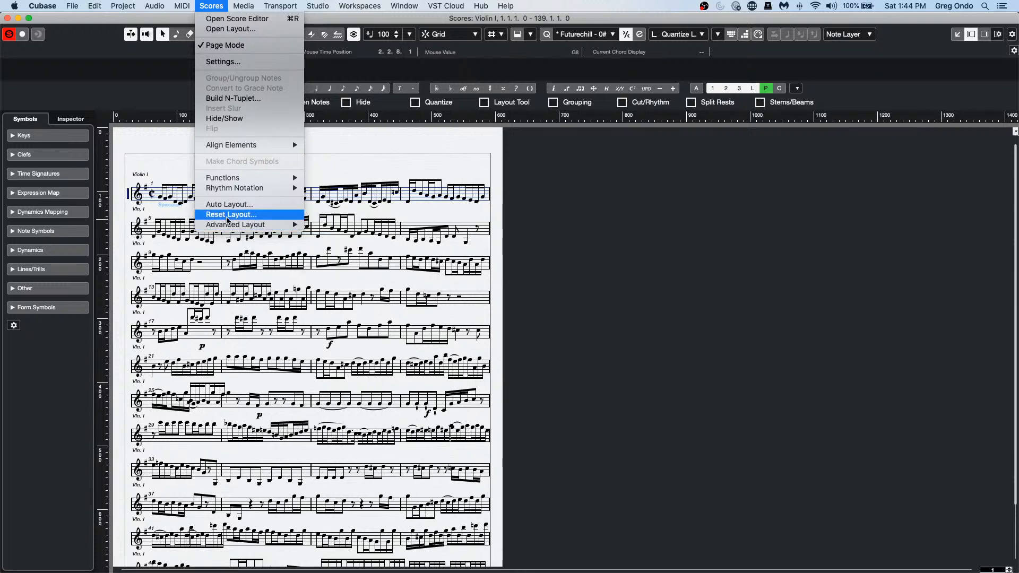
{"action": "mouse_move", "coordinate": [239, 227]}
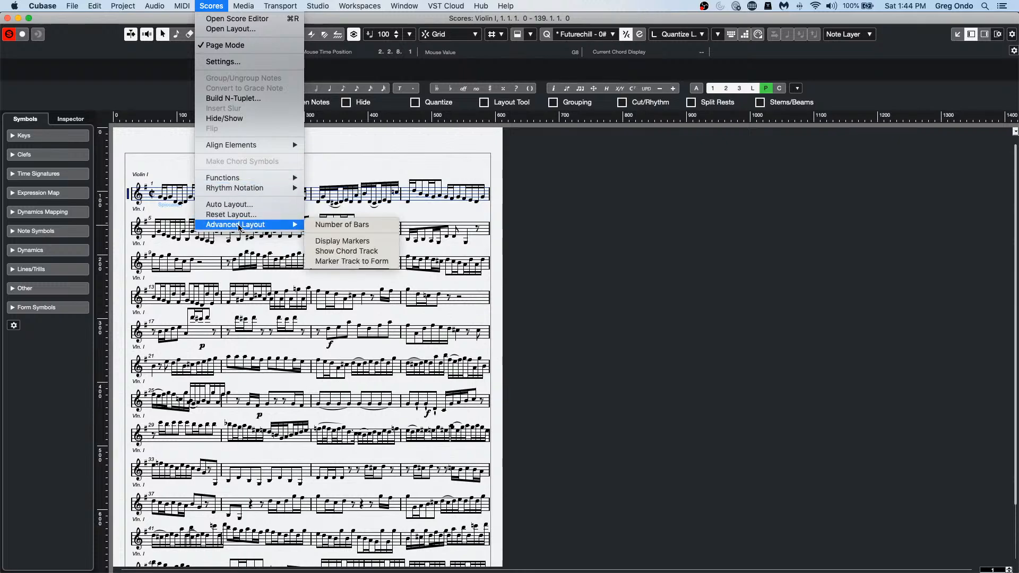
{"action": "left_click", "coordinate": [342, 242]}
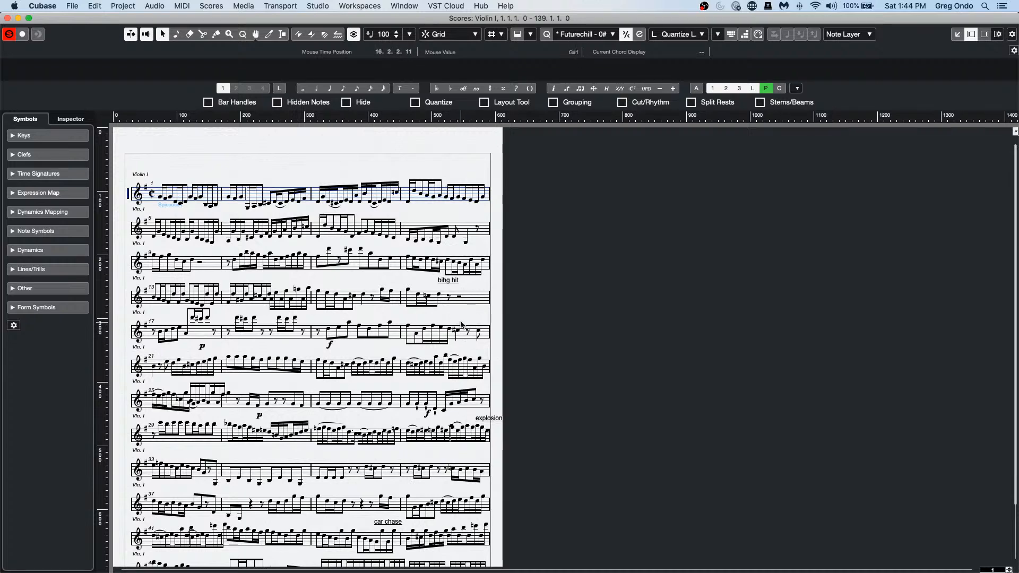
{"action": "scroll", "coordinate": [443, 313], "scroll_direction": "down", "scroll_amount": 3}
{"action": "scroll", "coordinate": [444, 313], "scroll_direction": "up", "scroll_amount": 6}
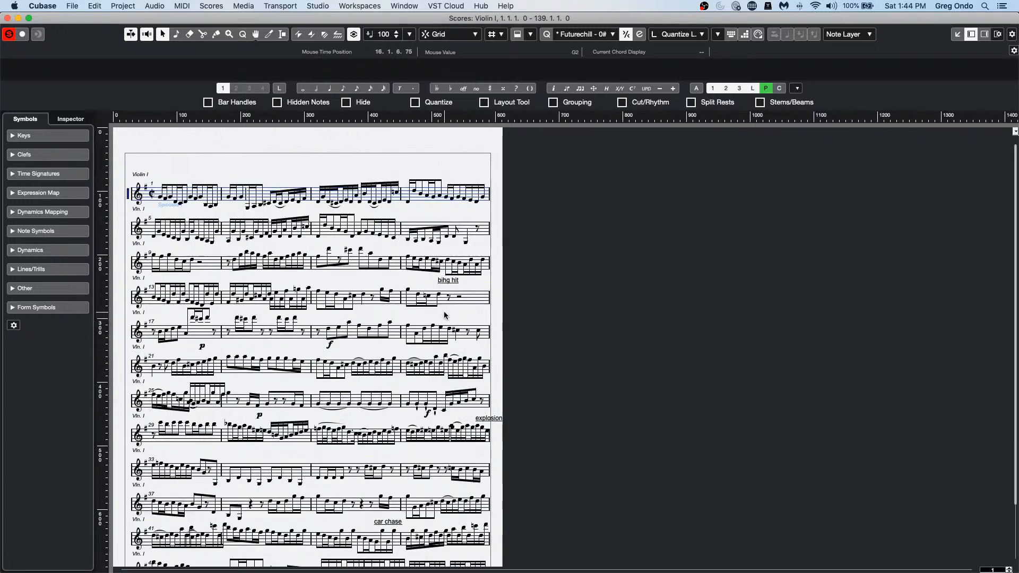
{"action": "scroll", "coordinate": [444, 316], "scroll_direction": "down", "scroll_amount": 3}
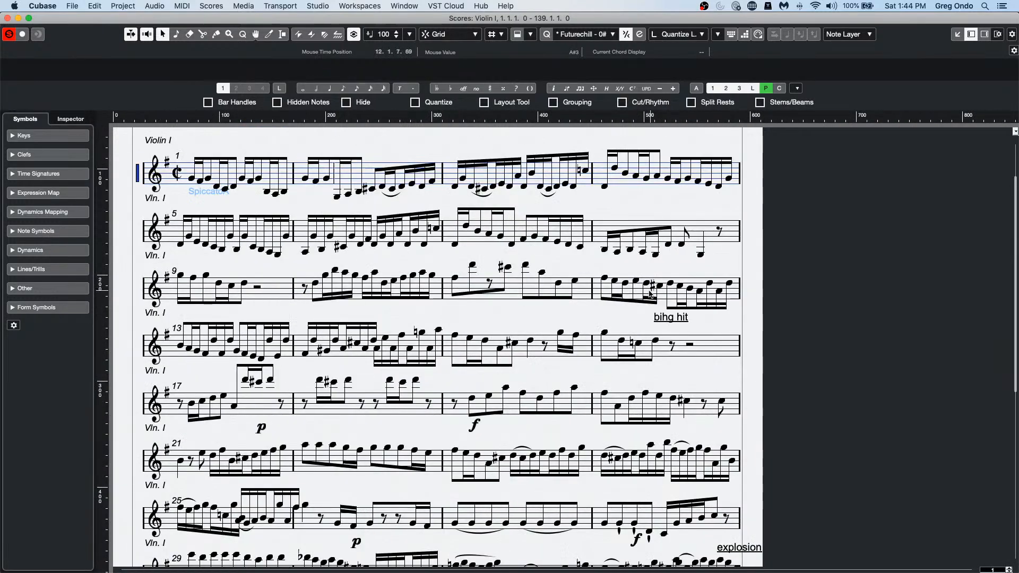
{"action": "scroll", "coordinate": [655, 381], "scroll_direction": "down", "scroll_amount": 3}
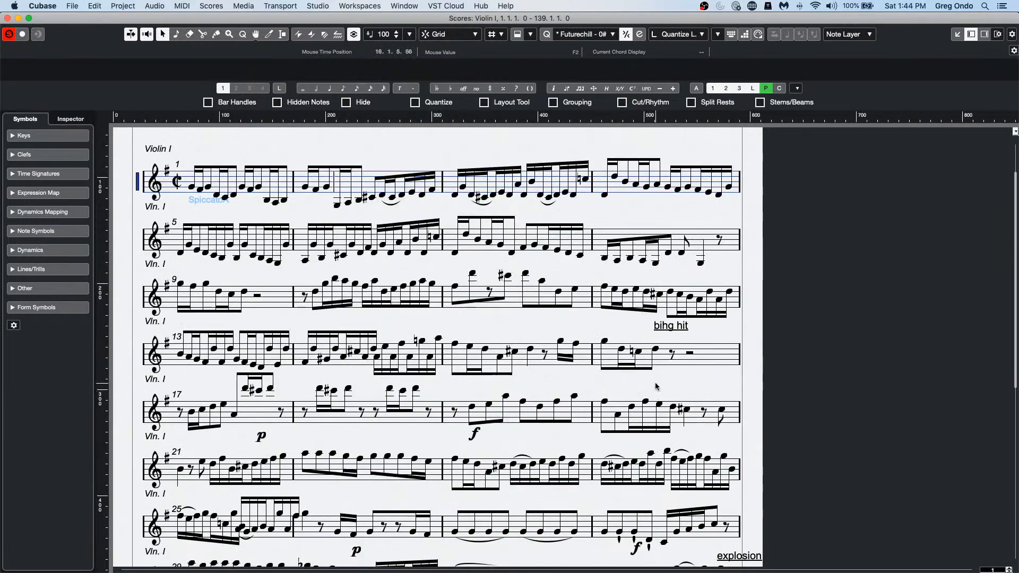
{"action": "scroll", "coordinate": [657, 386], "scroll_direction": "down", "scroll_amount": 6}
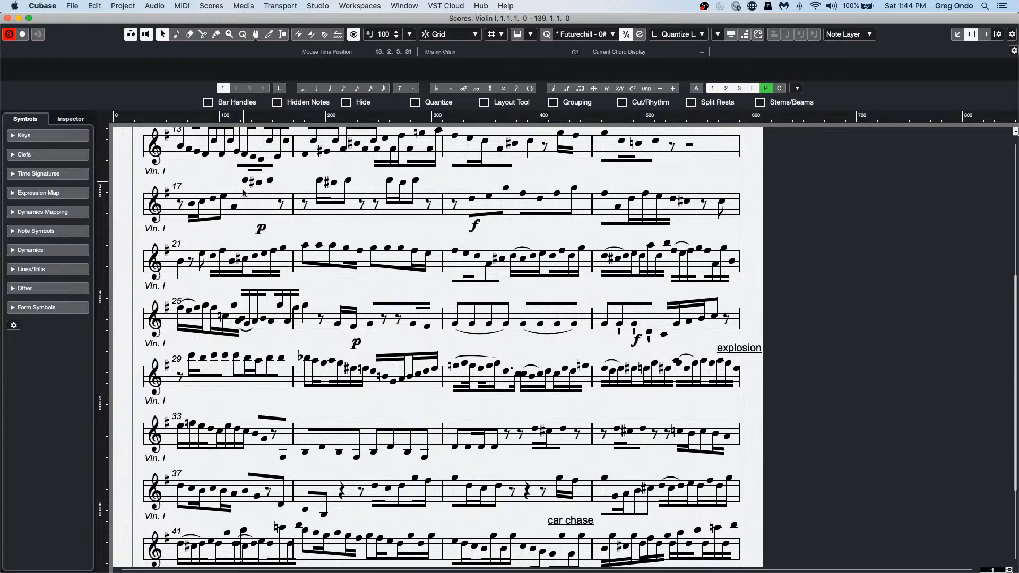
Step: Open the Time Display window in 30 fps format and check it during a short playback
{"action": "left_click", "coordinate": [318, 6]}
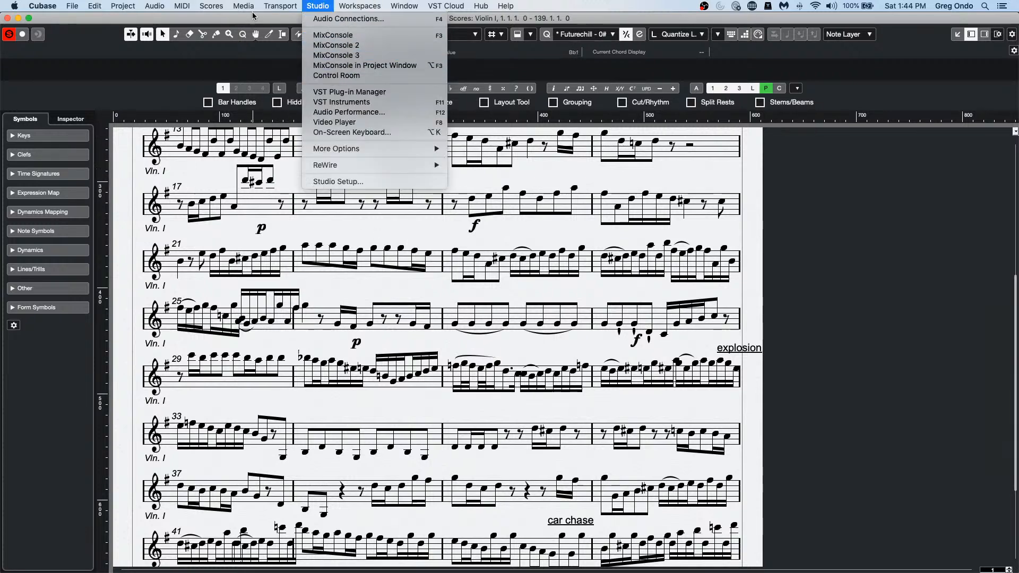
{"action": "mouse_move", "coordinate": [275, 8]}
{"action": "mouse_move", "coordinate": [325, 4]}
{"action": "mouse_move", "coordinate": [378, 8]}
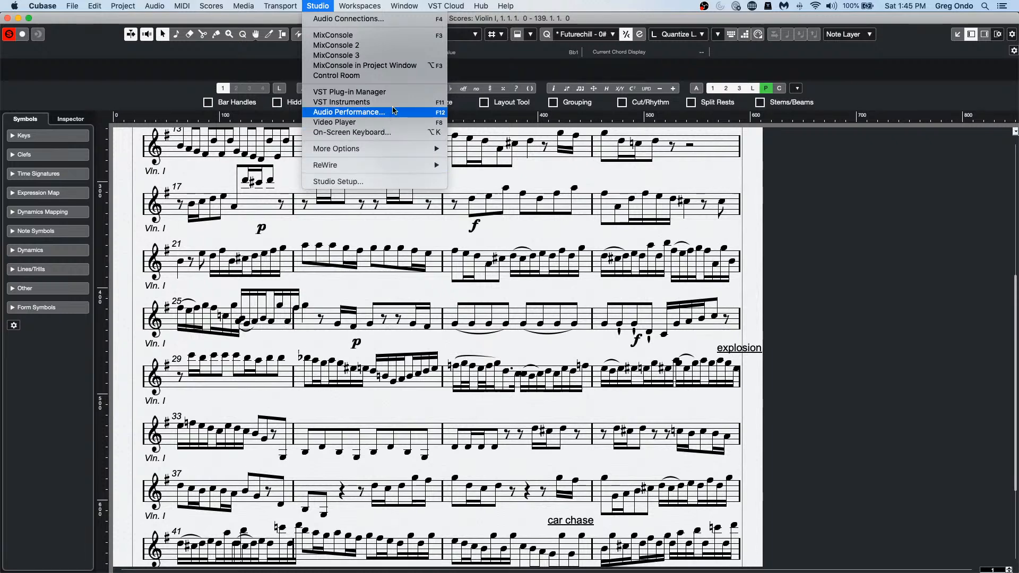
{"action": "mouse_move", "coordinate": [386, 151]}
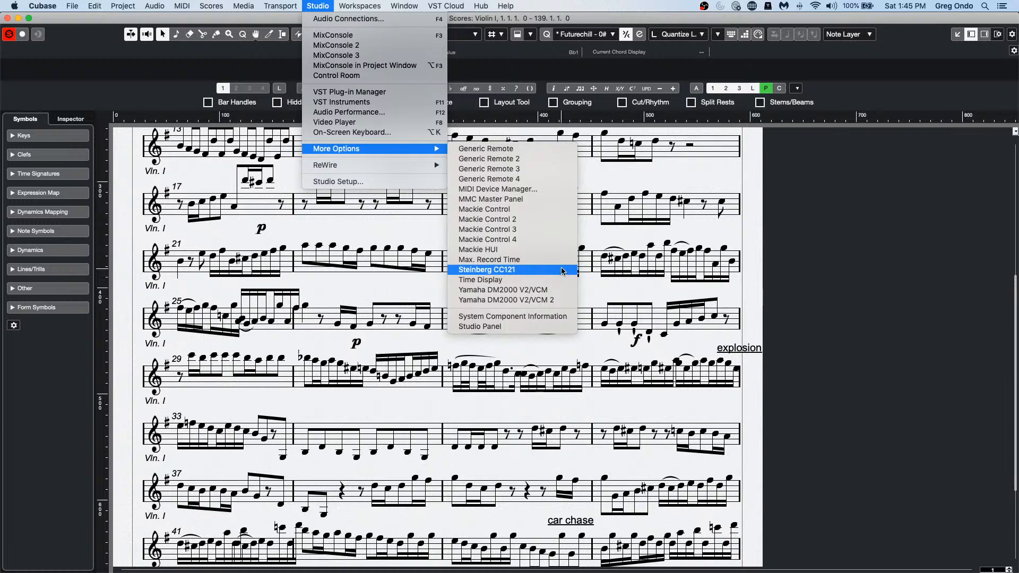
{"action": "left_click", "coordinate": [531, 281]}
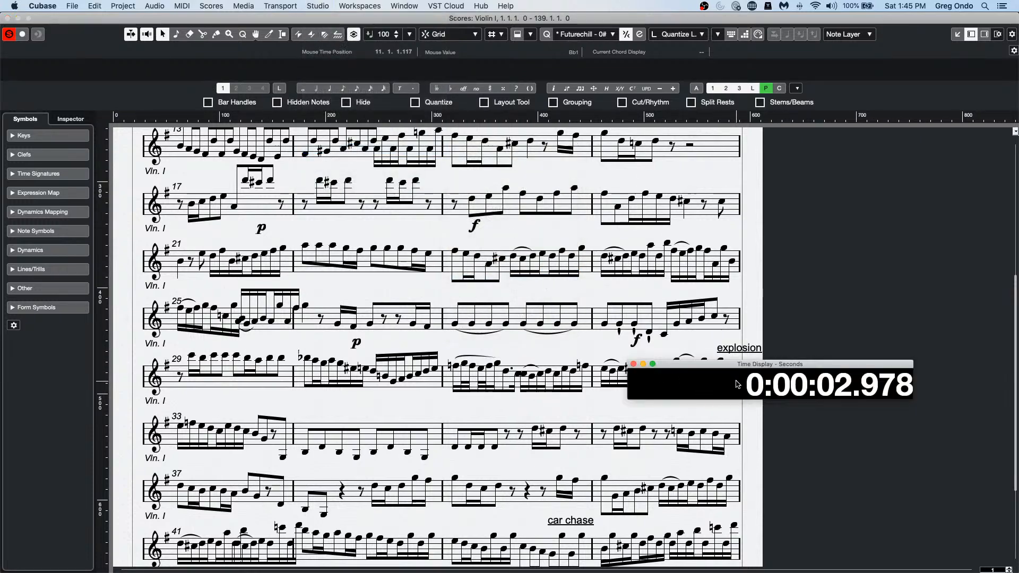
{"action": "right_click", "coordinate": [737, 384]}
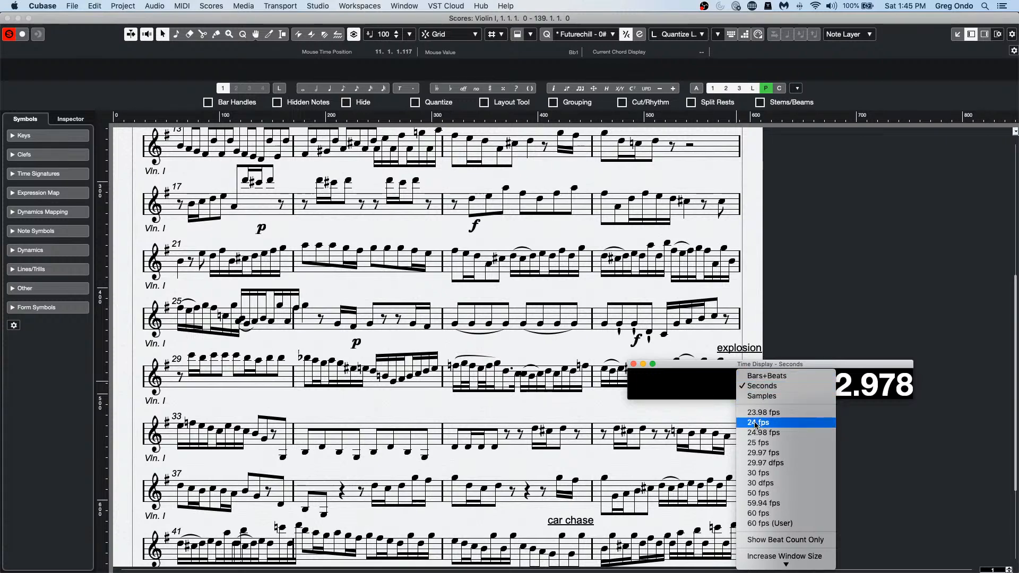
{"action": "left_click", "coordinate": [764, 473]}
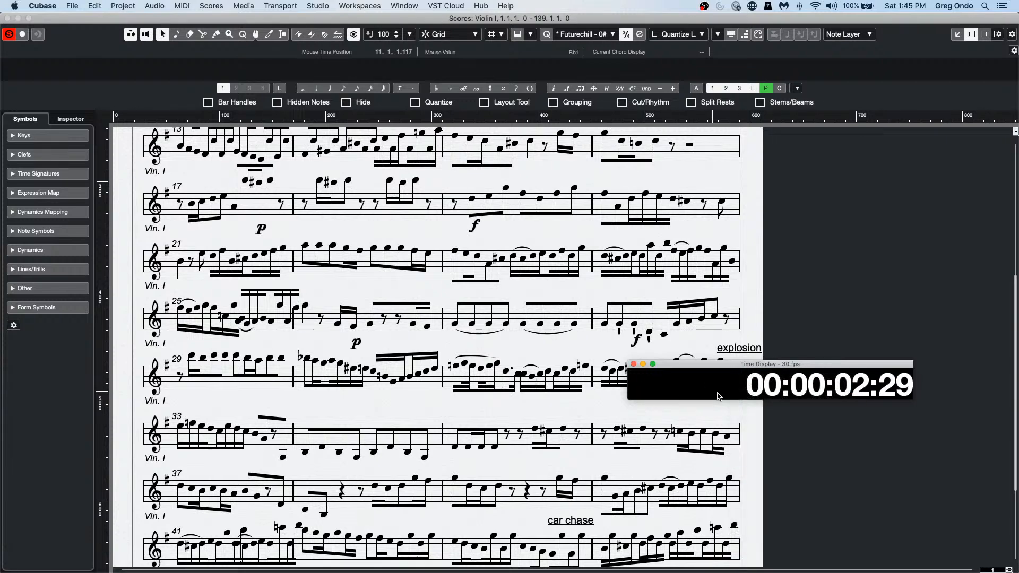
{"action": "key", "text": "space"}
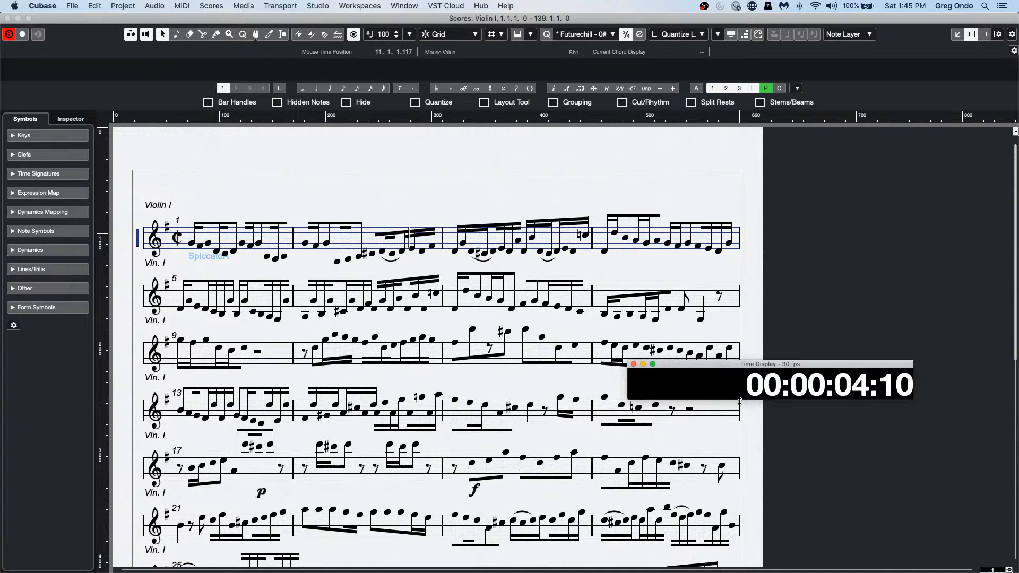
{"action": "key", "text": "space"}
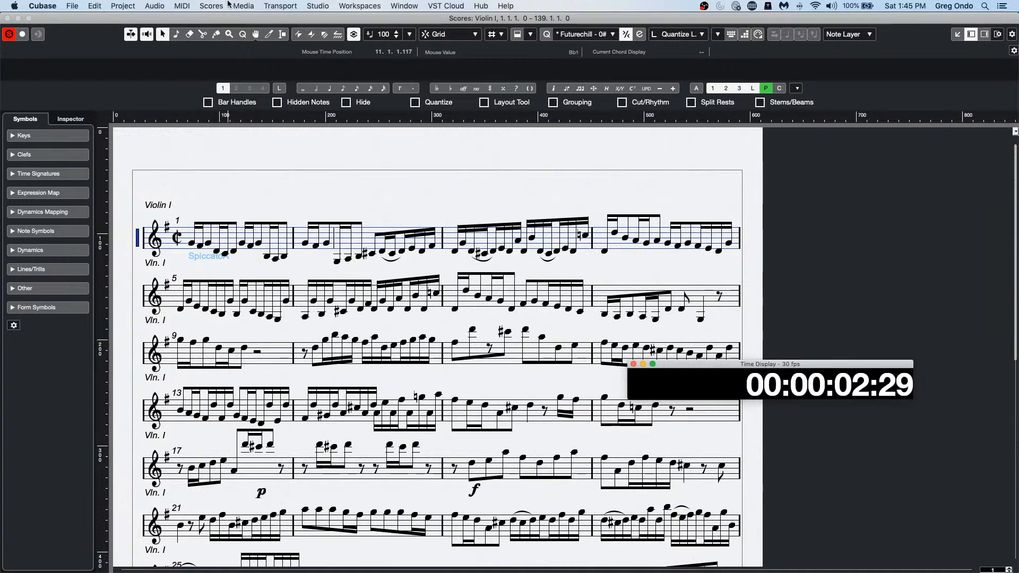
Step: Show the chord track's symbols in the Violin I score and close the Score Editor window
{"action": "left_click", "coordinate": [211, 5]}
{"action": "mouse_move", "coordinate": [189, 8]}
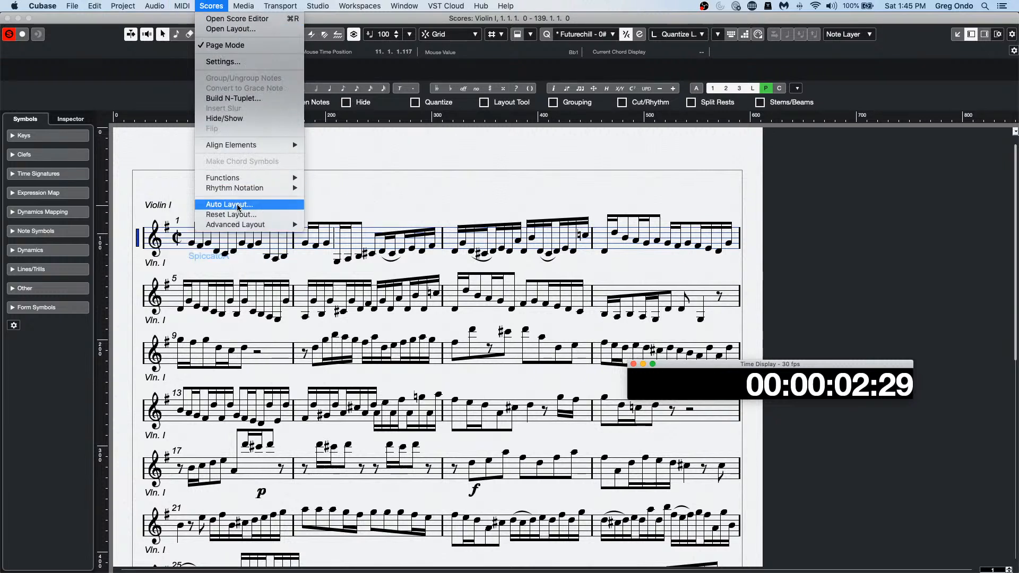
{"action": "mouse_move", "coordinate": [244, 192]}
{"action": "mouse_move", "coordinate": [245, 225]}
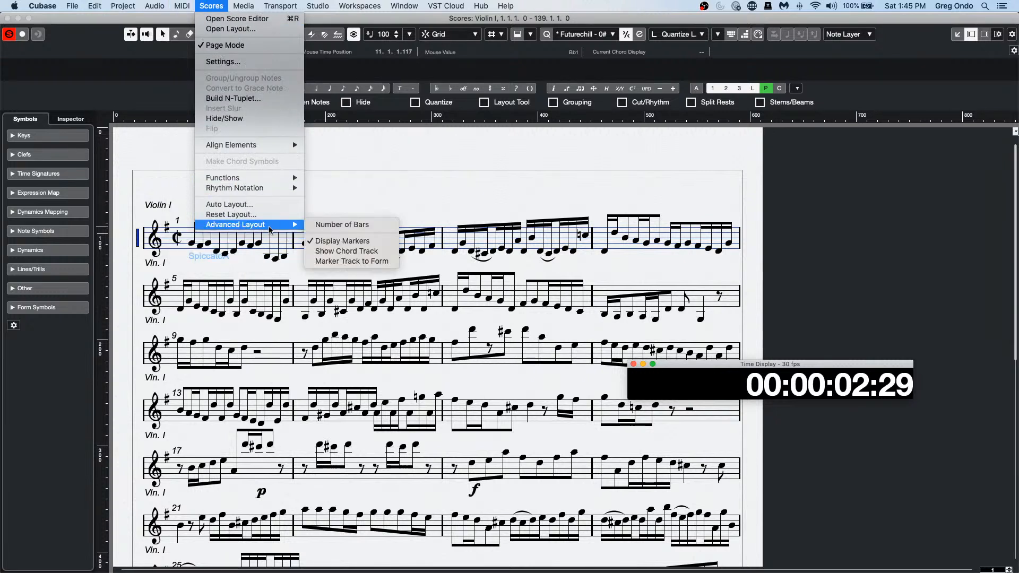
{"action": "left_click", "coordinate": [374, 252]}
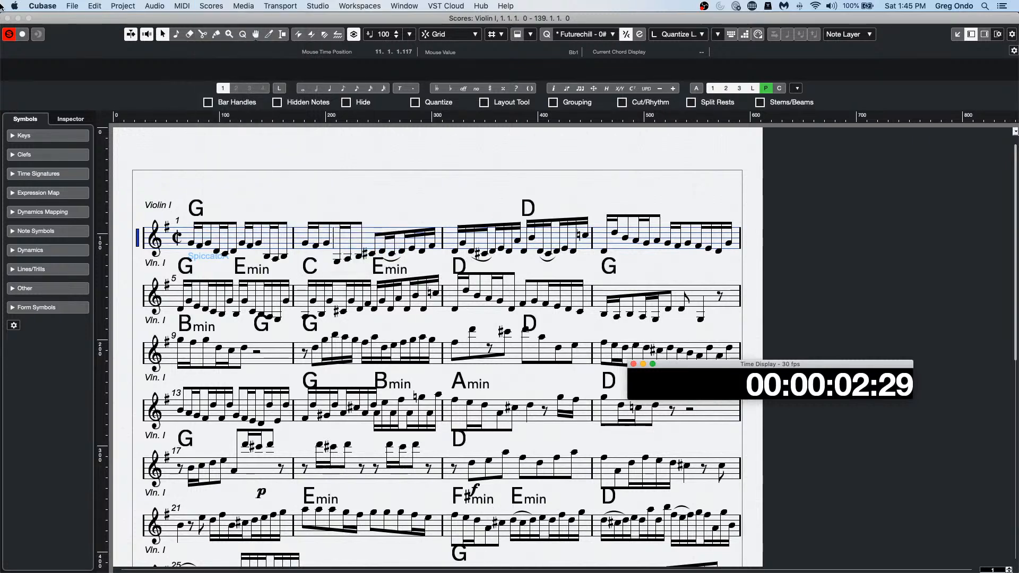
{"action": "left_click", "coordinate": [7, 18]}
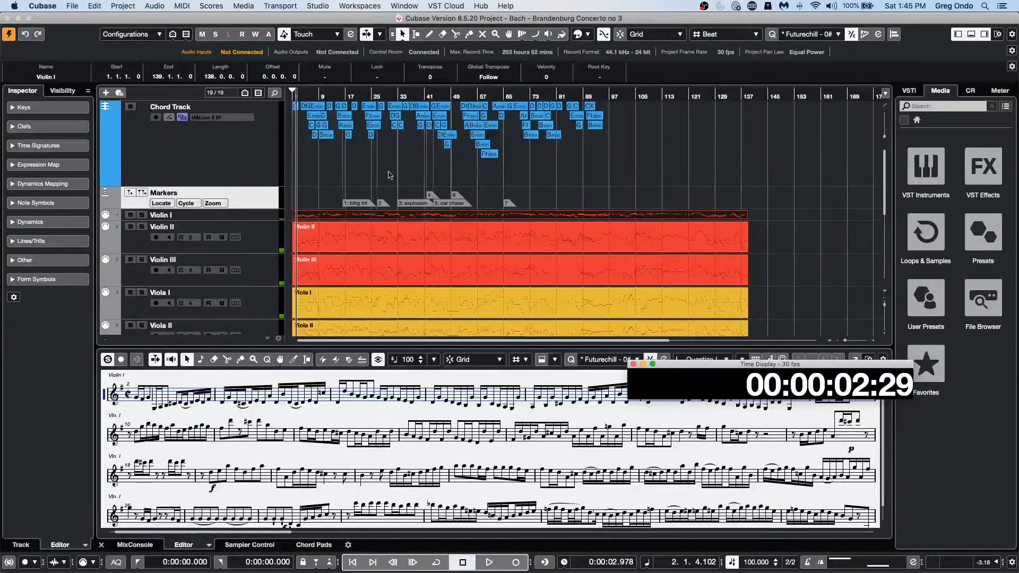
Step: Close the Time Display window and open the Violin II part in the List Editor
{"action": "left_click", "coordinate": [633, 364]}
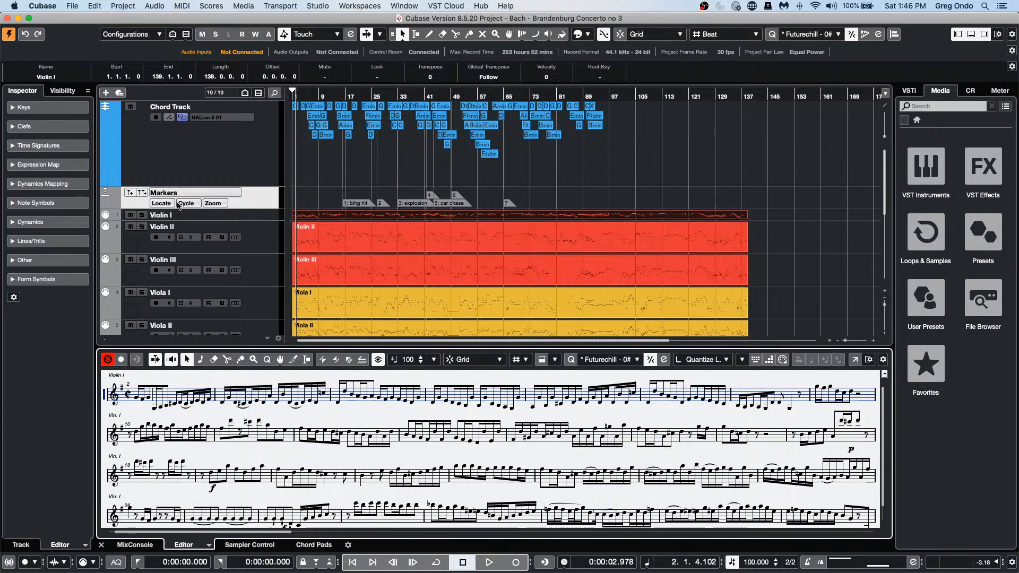
{"action": "left_click", "coordinate": [416, 251]}
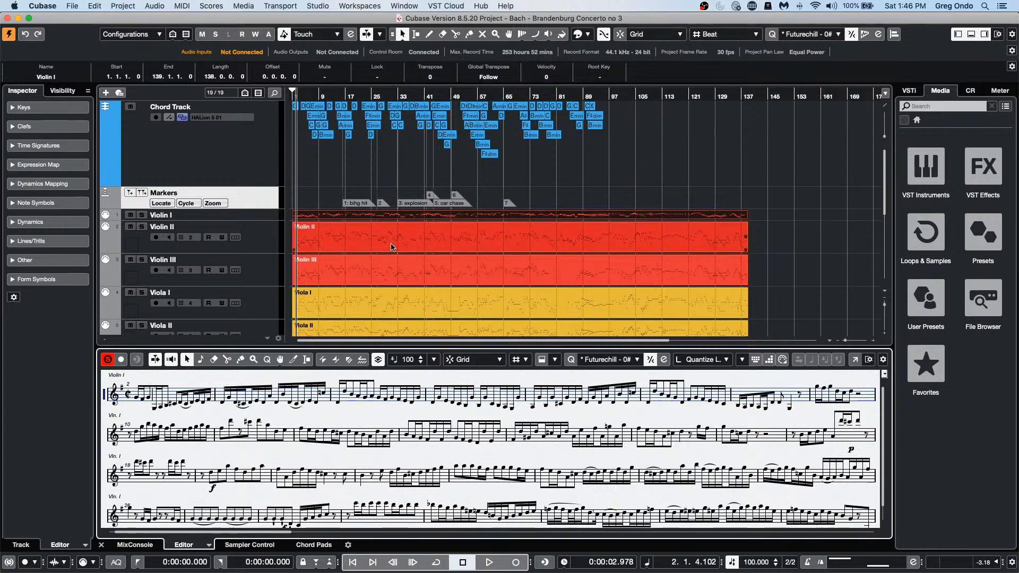
{"action": "double_click", "coordinate": [393, 247]}
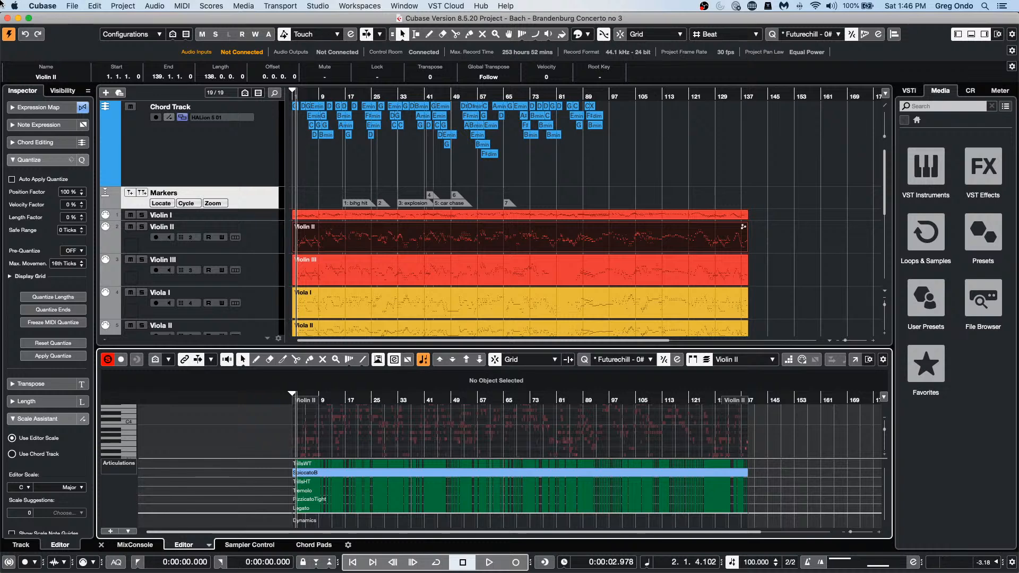
{"action": "left_click", "coordinate": [154, 5]}
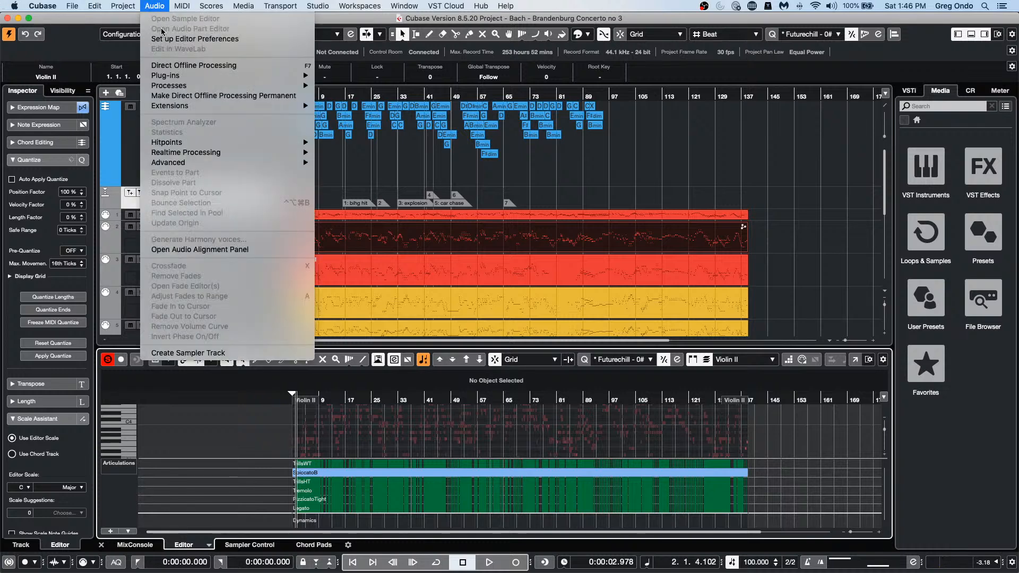
{"action": "mouse_move", "coordinate": [183, 6]}
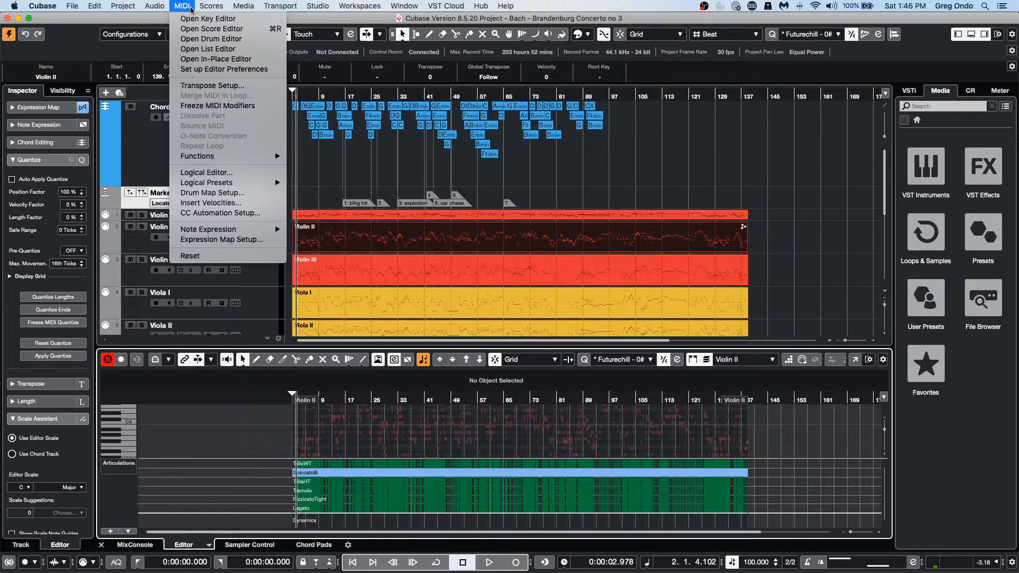
{"action": "left_click", "coordinate": [207, 49]}
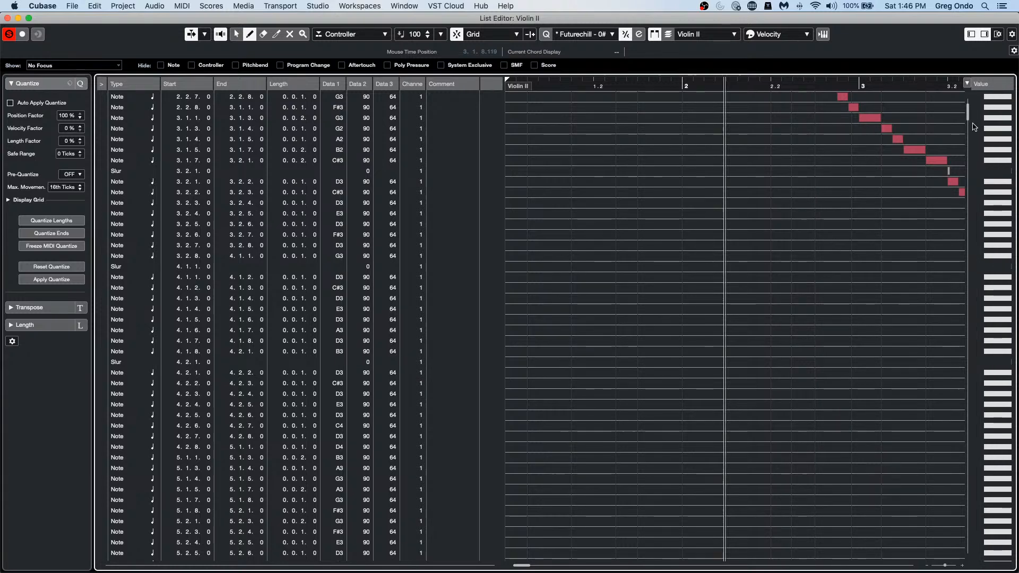
Step: Insert a SysEx event at the start of the Violin II event list and view its data in the MIDI SysEx Editor
{"action": "left_click_drag", "start_coordinate": [967, 110], "coordinate": [968, 104]}
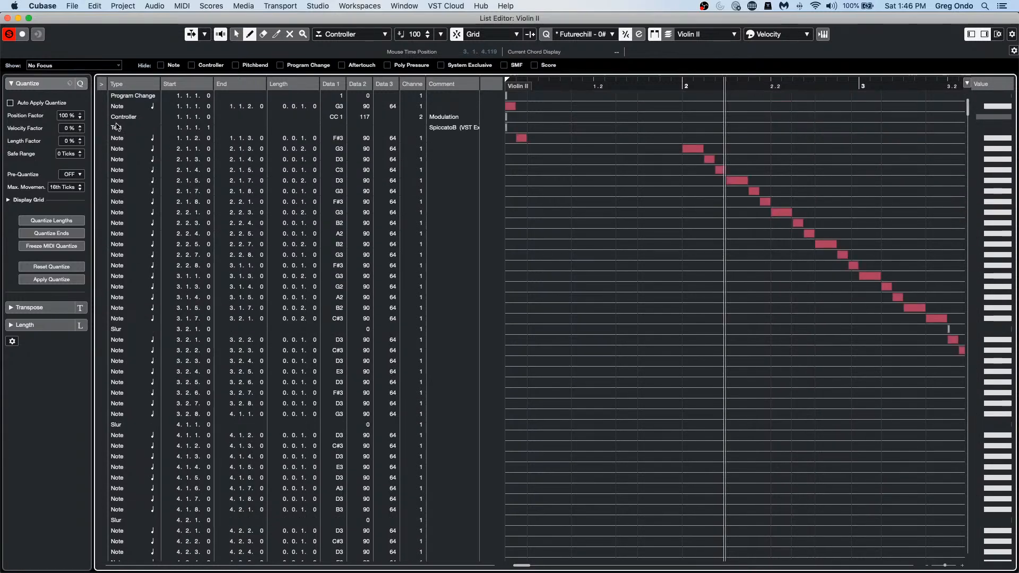
{"action": "left_click", "coordinate": [128, 96]}
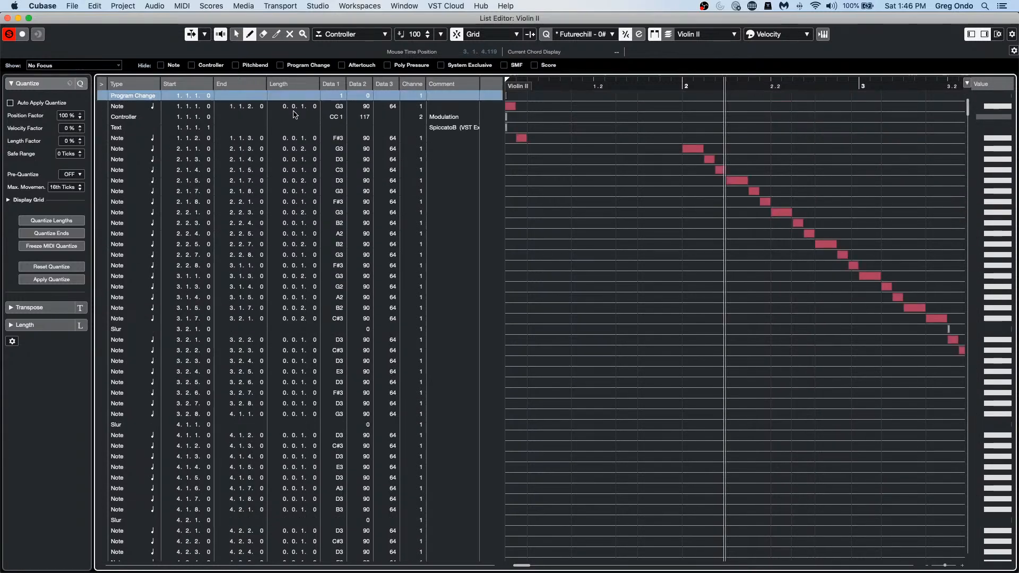
{"action": "left_click", "coordinate": [351, 38]}
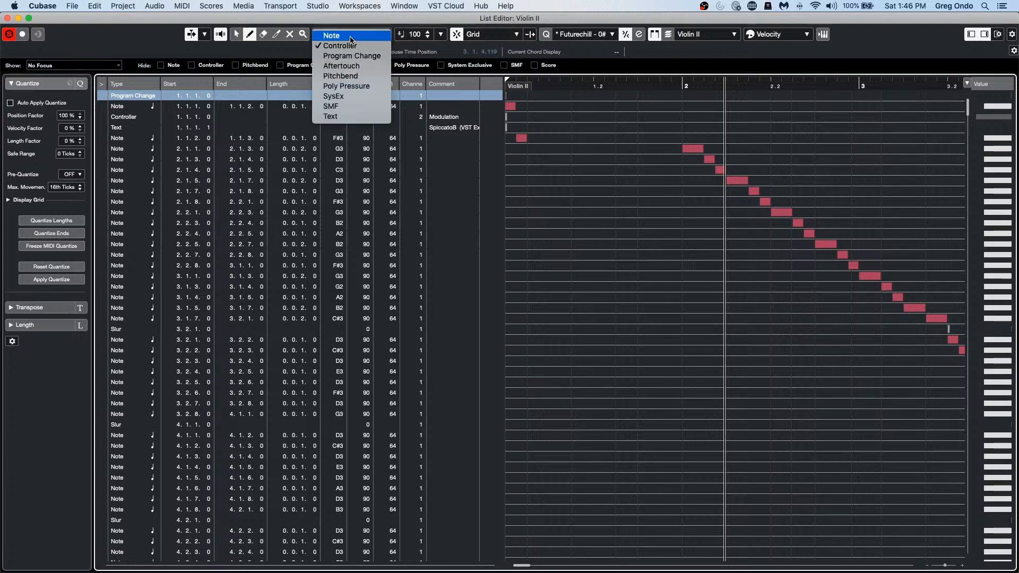
{"action": "left_click", "coordinate": [354, 97]}
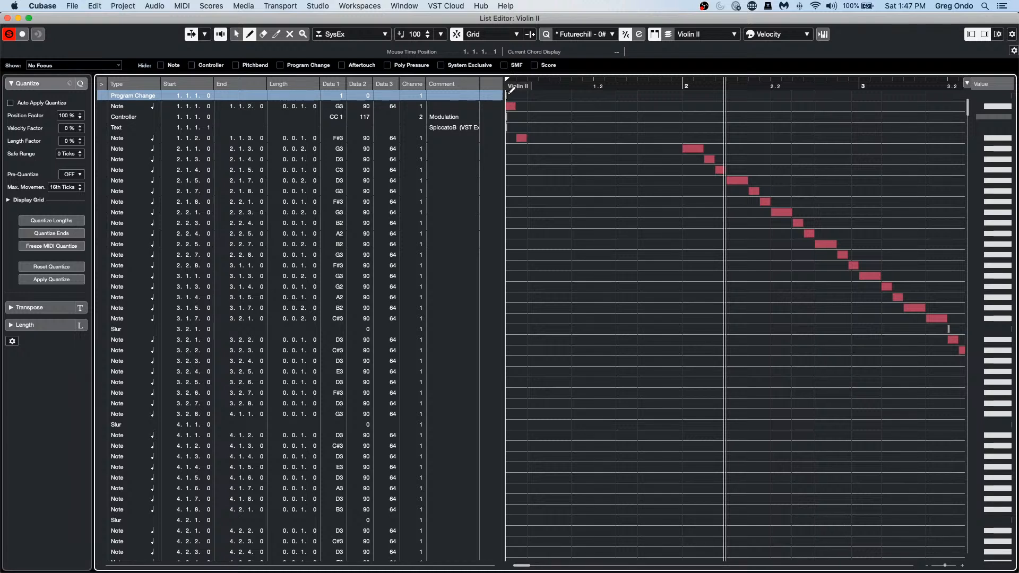
{"action": "left_click", "coordinate": [509, 93]}
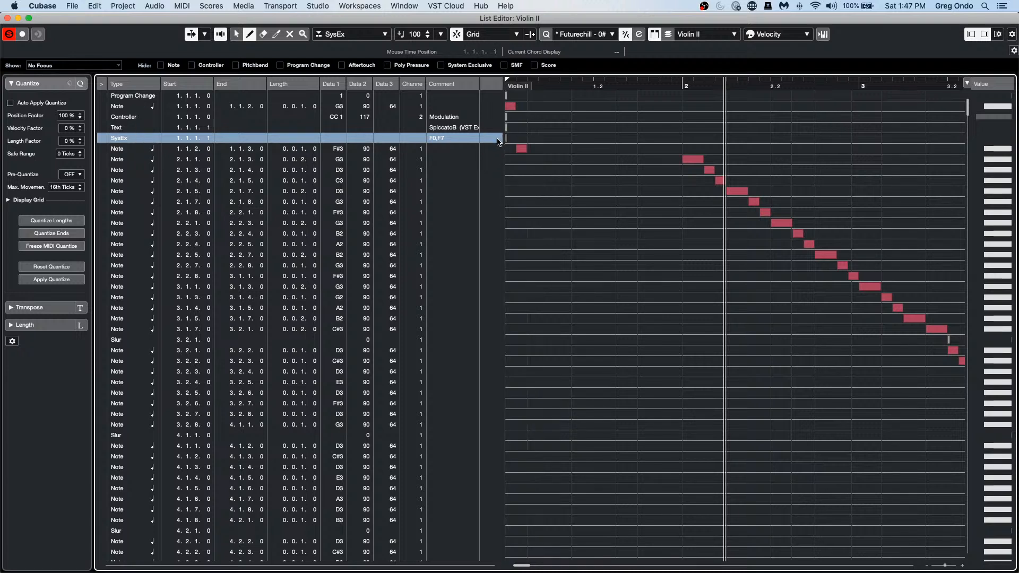
{"action": "double_click", "coordinate": [453, 141]}
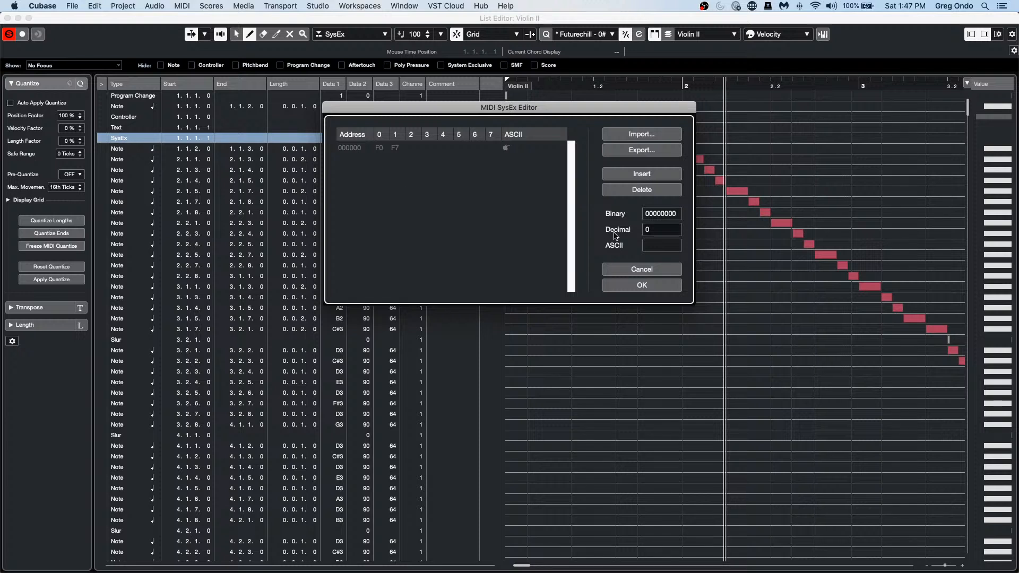
{"action": "left_click", "coordinate": [642, 285]}
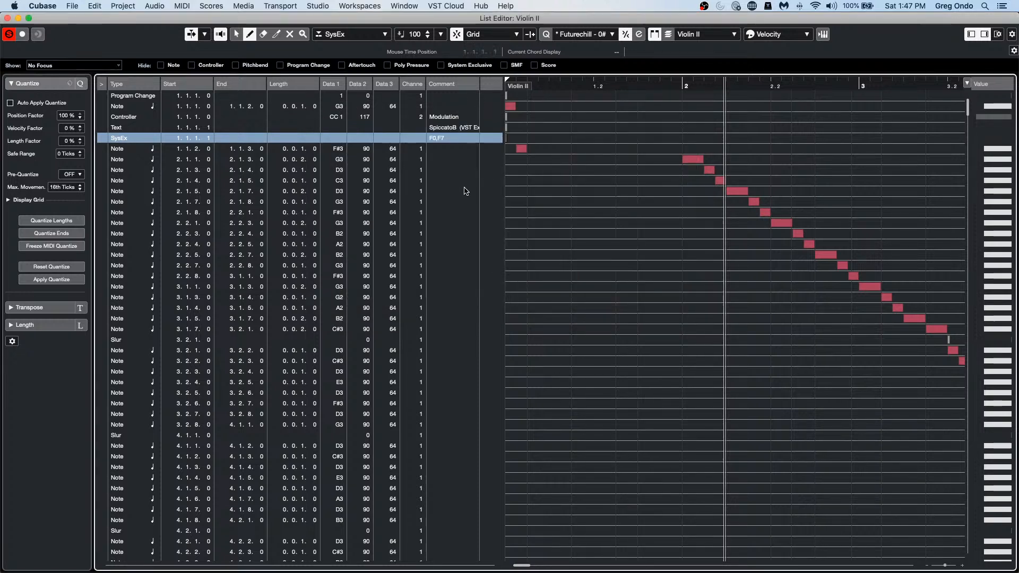
Step: Keep SysEx as the event type to insert and add a second SysEx event at the start of the part
{"action": "left_click", "coordinate": [343, 35]}
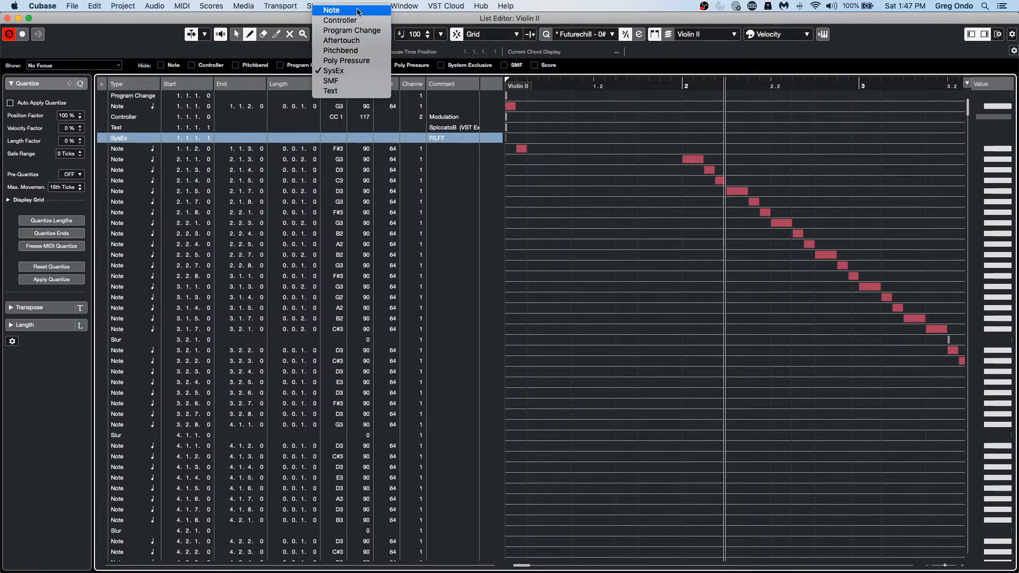
{"action": "left_click", "coordinate": [357, 12]}
{"action": "left_click", "coordinate": [350, 34]}
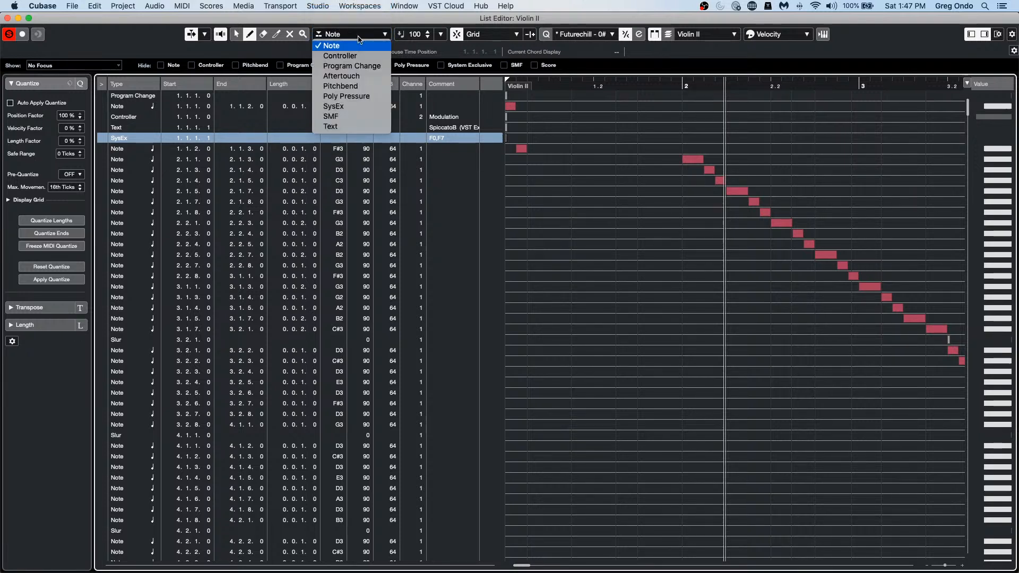
{"action": "left_click", "coordinate": [347, 107]}
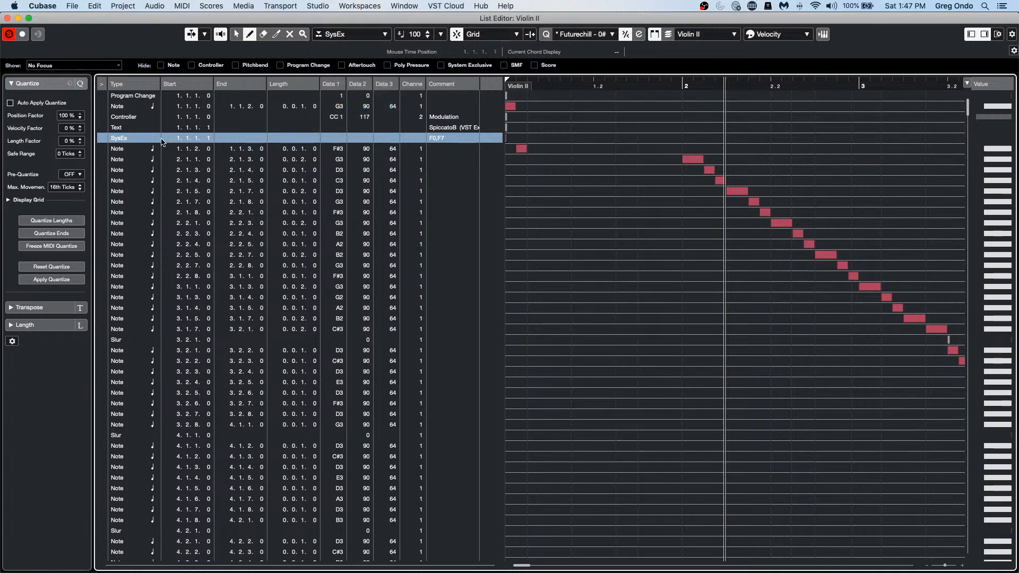
{"action": "left_click", "coordinate": [130, 105]}
{"action": "left_click", "coordinate": [137, 97]}
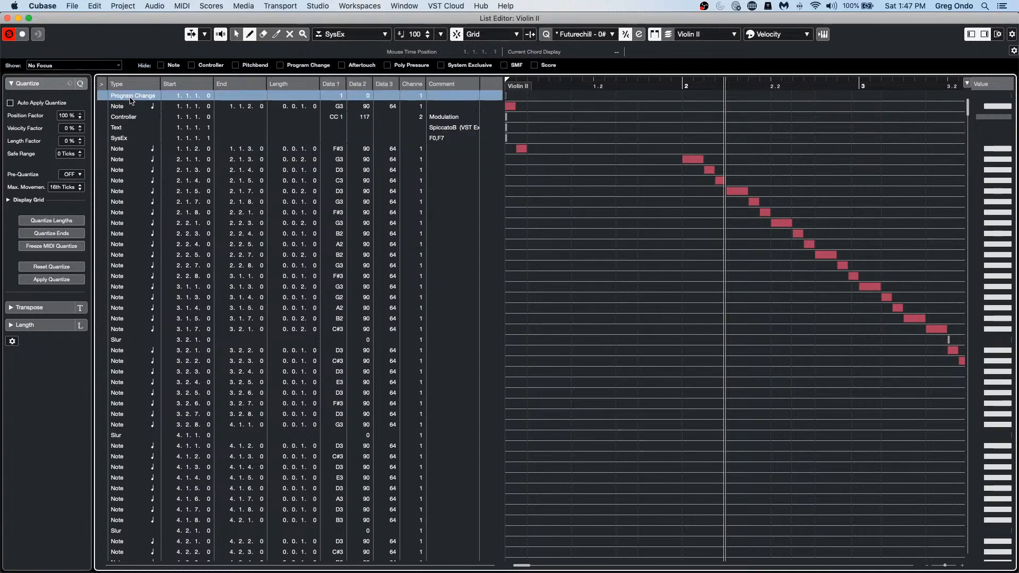
{"action": "left_click", "coordinate": [517, 95]}
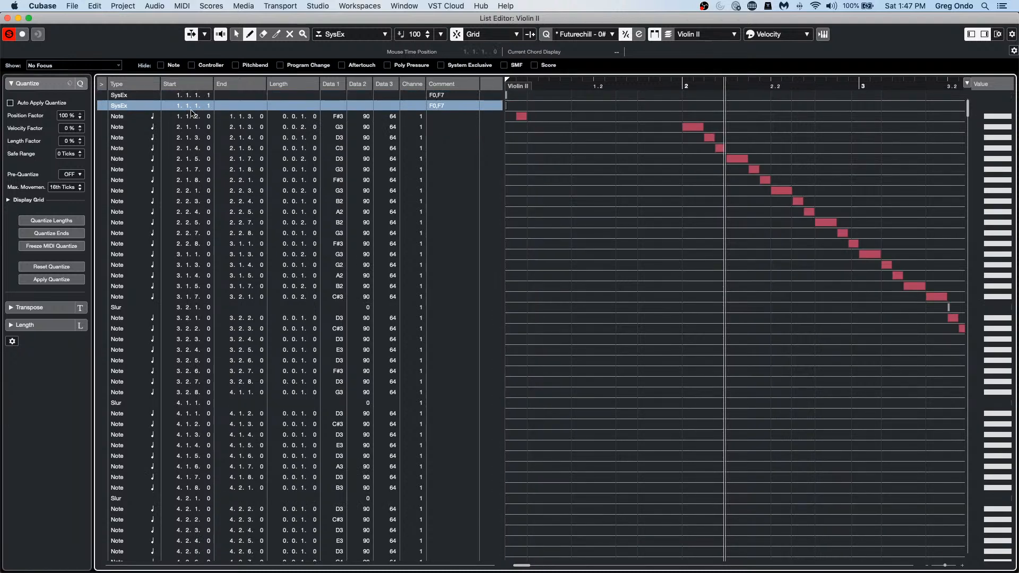
Step: Insert a 00 byte into the second SysEx event's data and close the List Editor
{"action": "scroll", "coordinate": [192, 112], "scroll_direction": "up", "scroll_amount": 4}
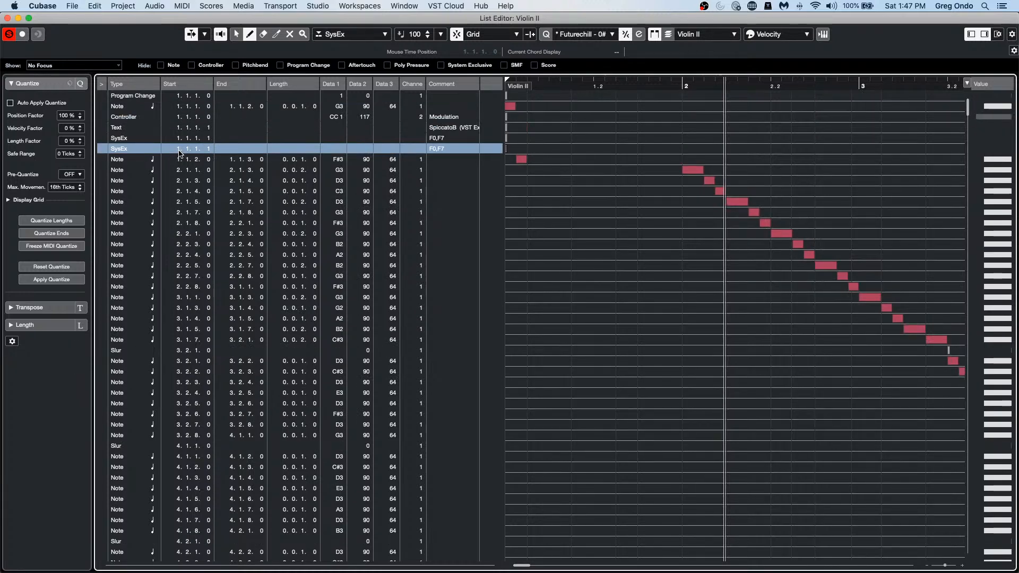
{"action": "scroll", "coordinate": [179, 153], "scroll_direction": "down", "scroll_amount": 5}
{"action": "scroll", "coordinate": [179, 153], "scroll_direction": "up", "scroll_amount": 5}
{"action": "left_click", "coordinate": [448, 151]}
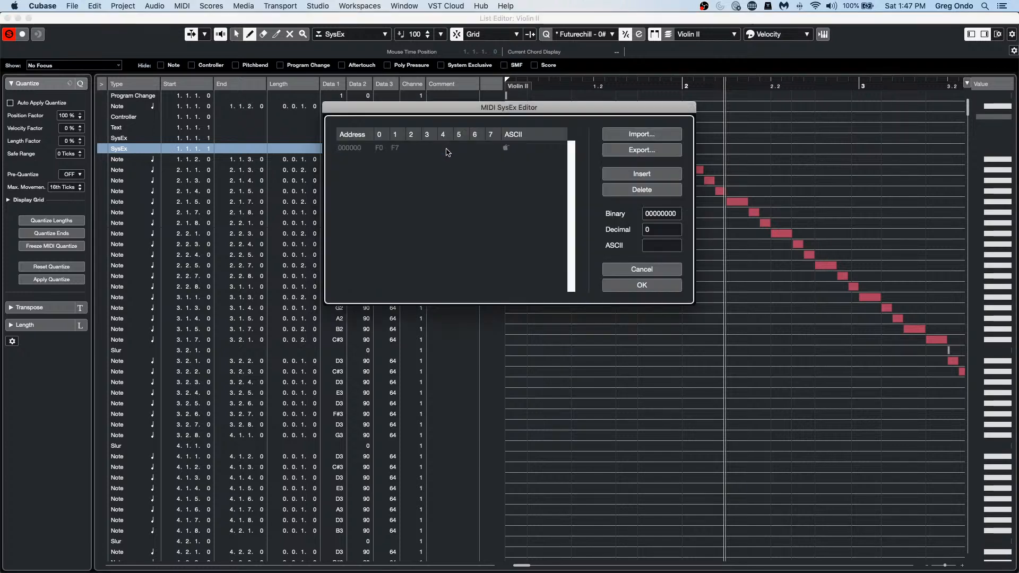
{"action": "left_click", "coordinate": [654, 174]}
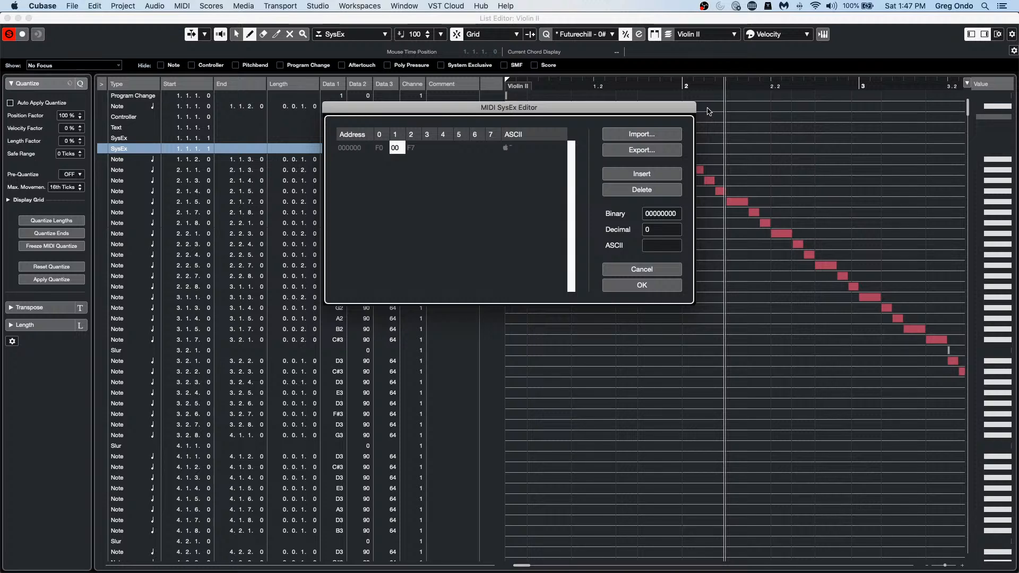
{"action": "left_click", "coordinate": [666, 285]}
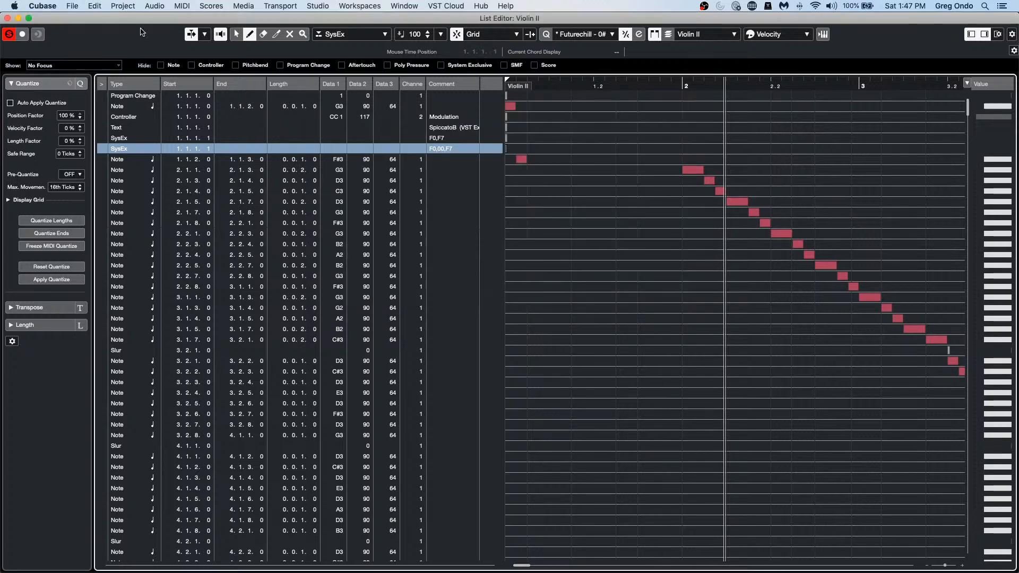
{"action": "left_click", "coordinate": [7, 18]}
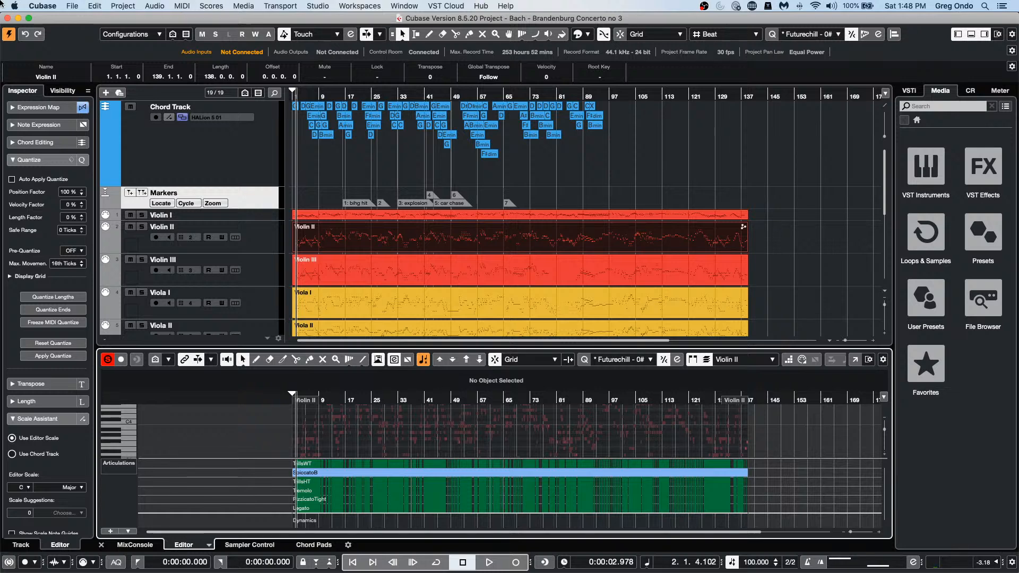
Step: Open the recent project "be someone.cpr"
{"action": "left_click", "coordinate": [73, 6]}
{"action": "mouse_move", "coordinate": [118, 208]}
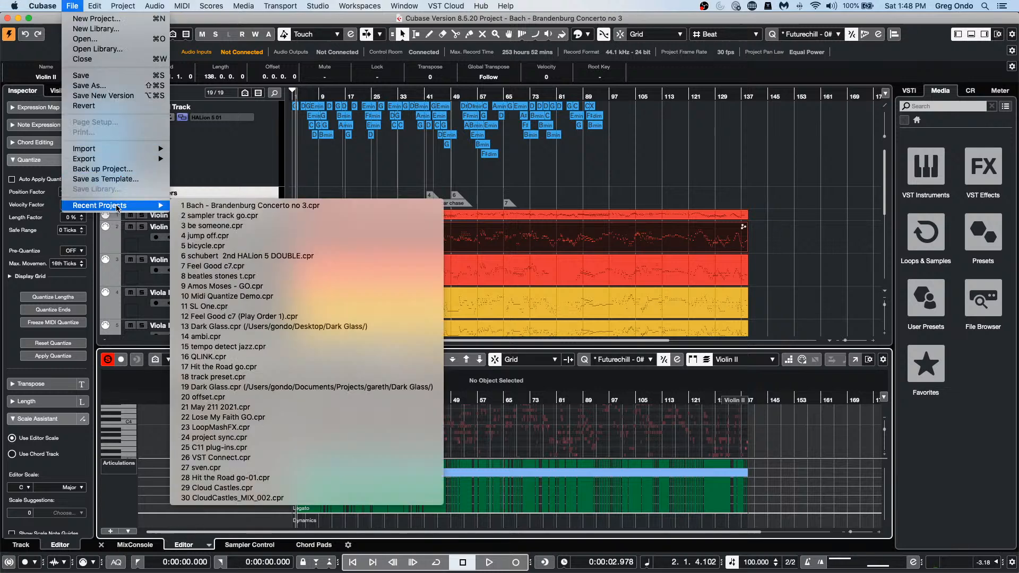
{"action": "left_click", "coordinate": [315, 224]}
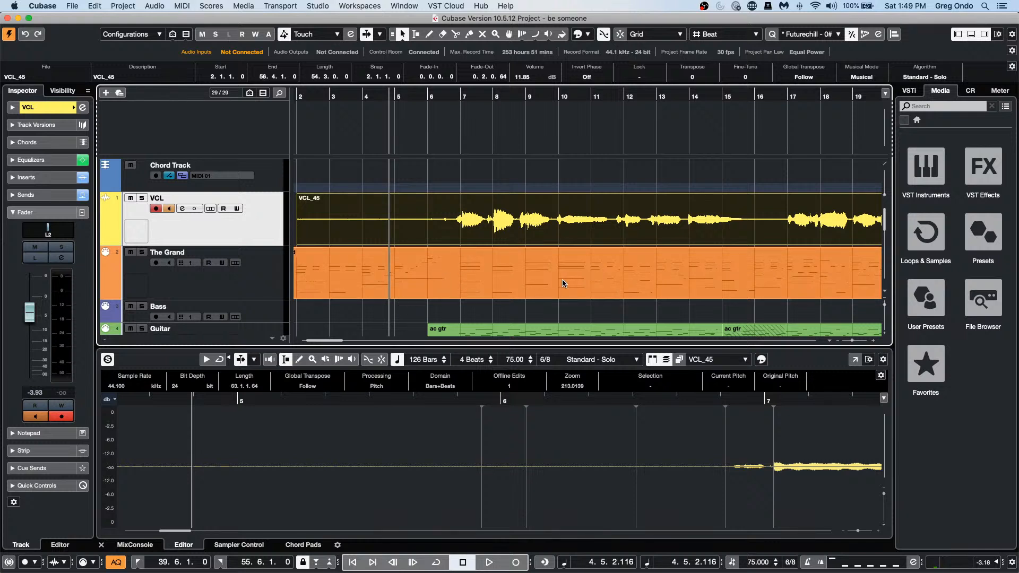
Step: Open the channel settings of the TG3 Front instrument output used by The Grand track
{"action": "left_click", "coordinate": [238, 291]}
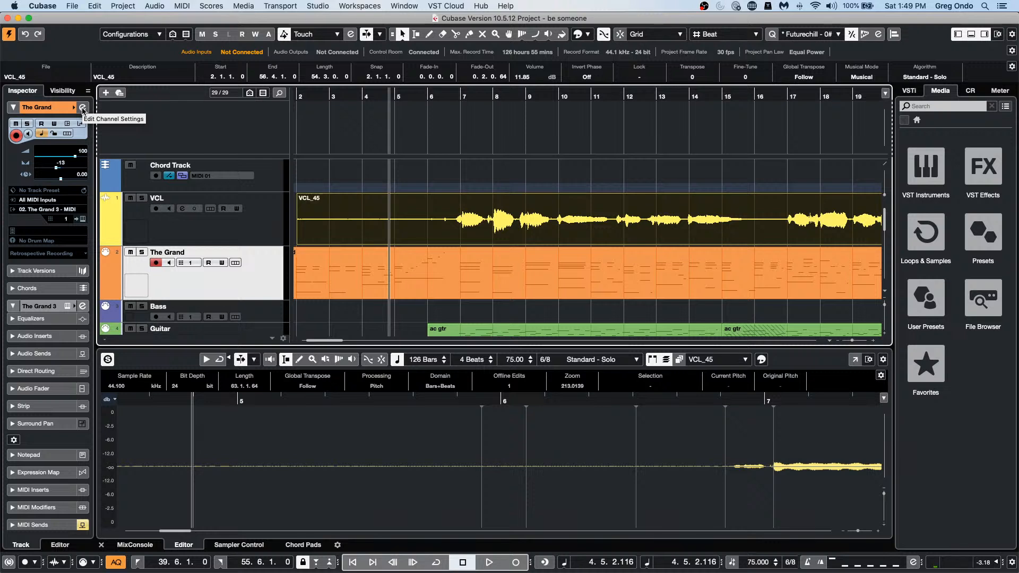
{"action": "left_click", "coordinate": [80, 123]}
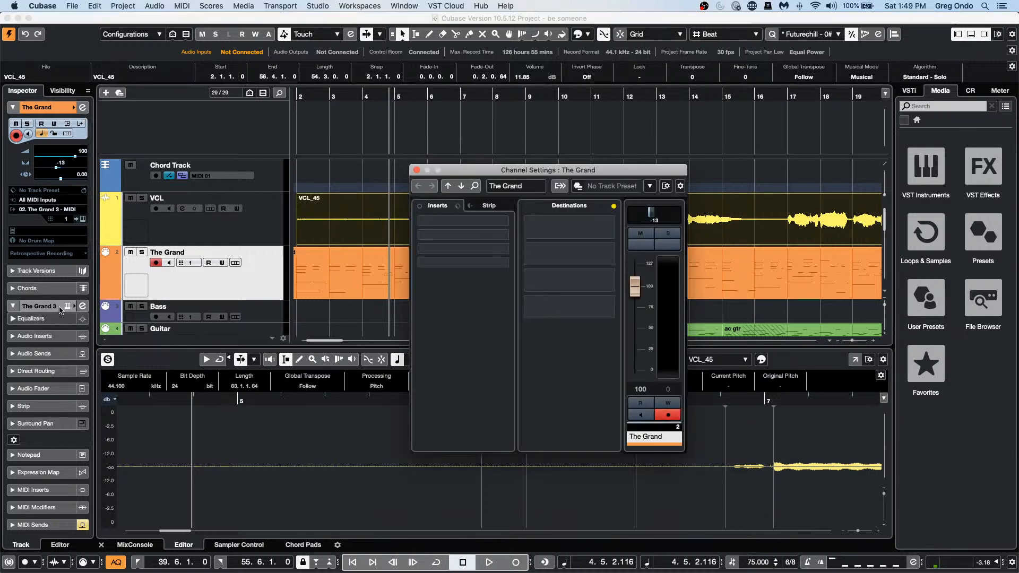
{"action": "left_click", "coordinate": [80, 308]}
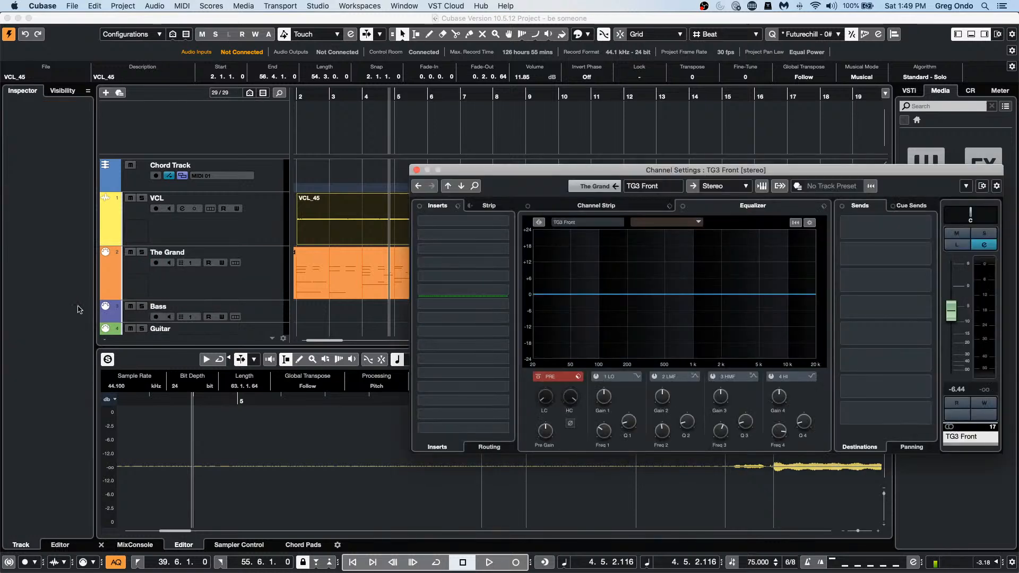
{"action": "left_click", "coordinate": [502, 223]}
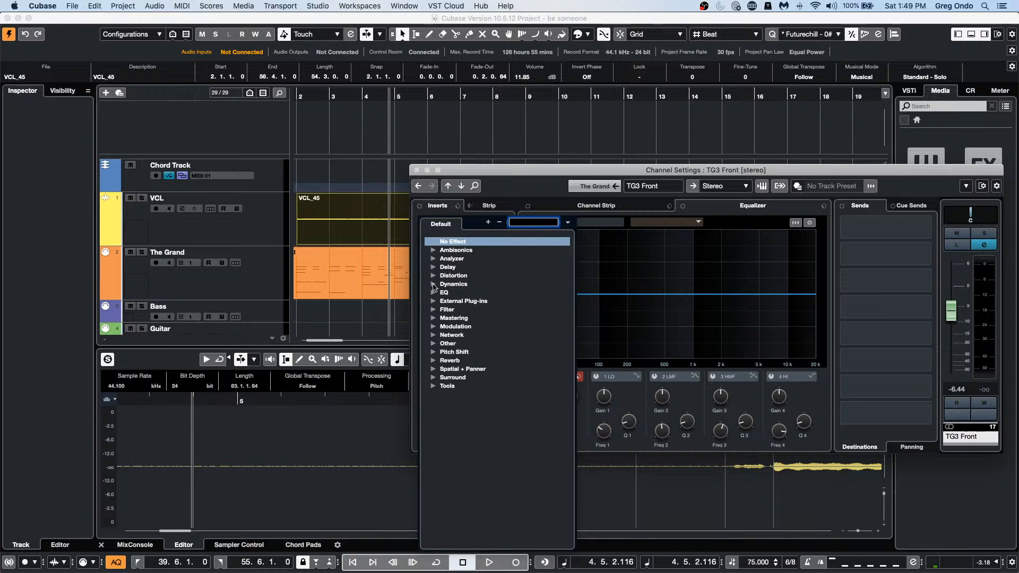
{"action": "left_click", "coordinate": [433, 286]}
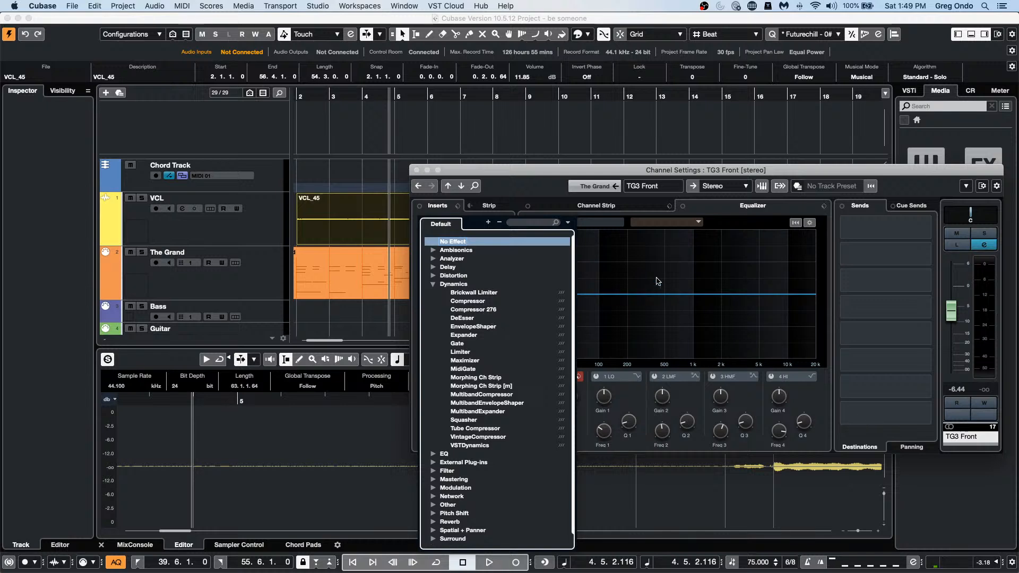
{"action": "left_click", "coordinate": [629, 226]}
Step: Try the Standard Compressor with side-chaining activated in the TG3 Front channel strip, and unload it again
{"action": "left_click", "coordinate": [614, 210]}
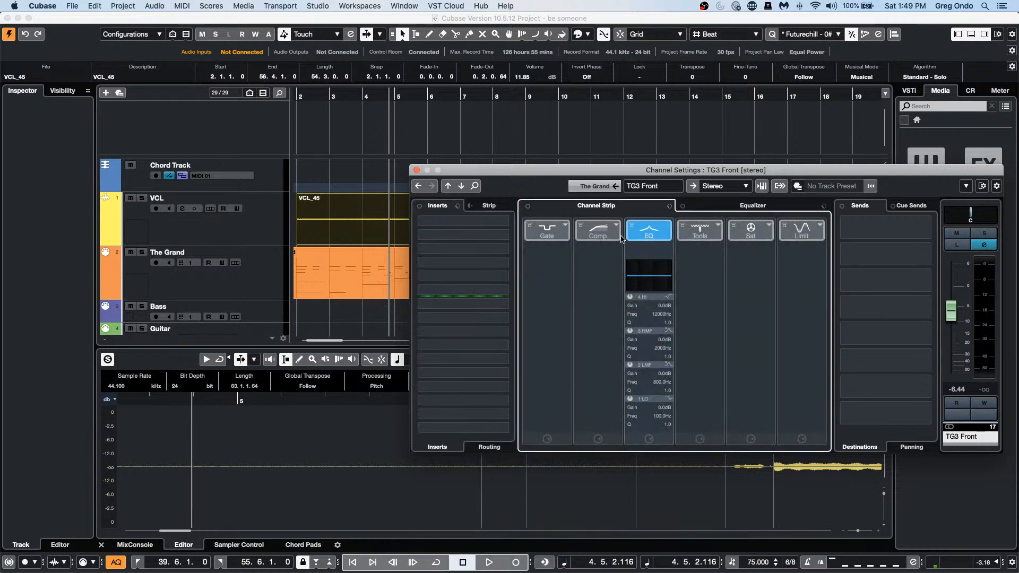
{"action": "left_click", "coordinate": [614, 235]}
{"action": "left_click", "coordinate": [658, 249]}
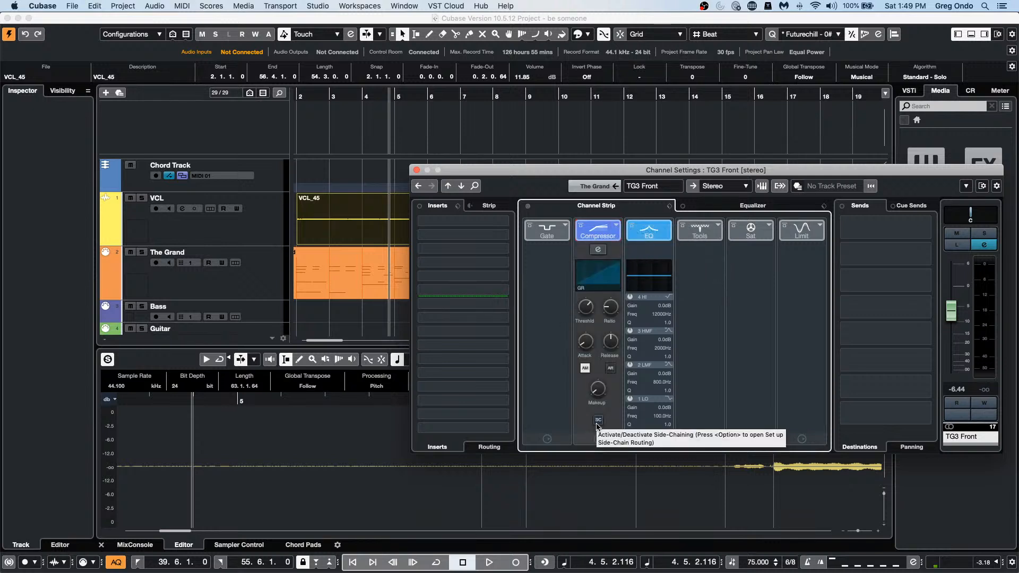
{"action": "left_click", "coordinate": [596, 423]}
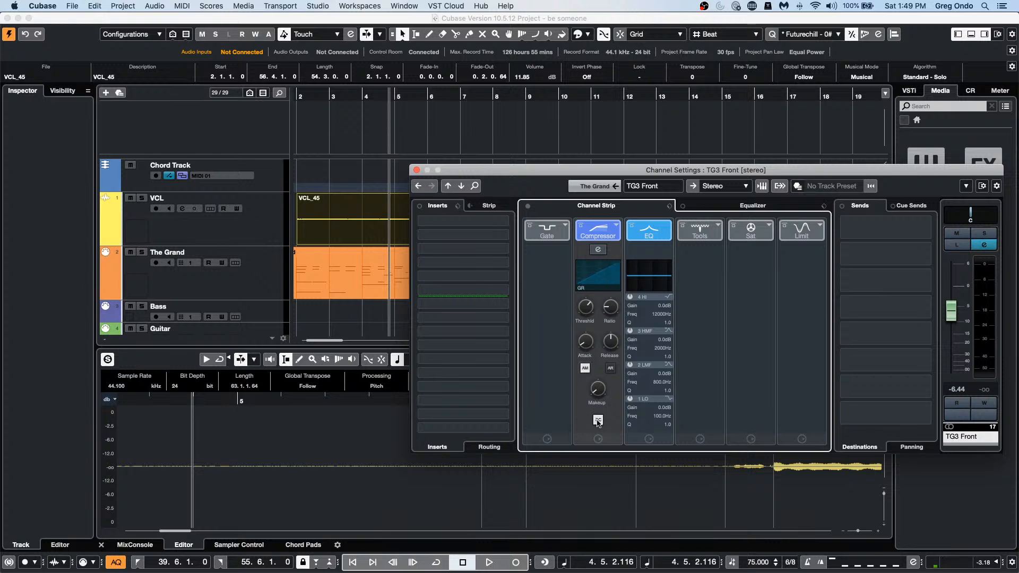
{"action": "left_click", "coordinate": [616, 225]}
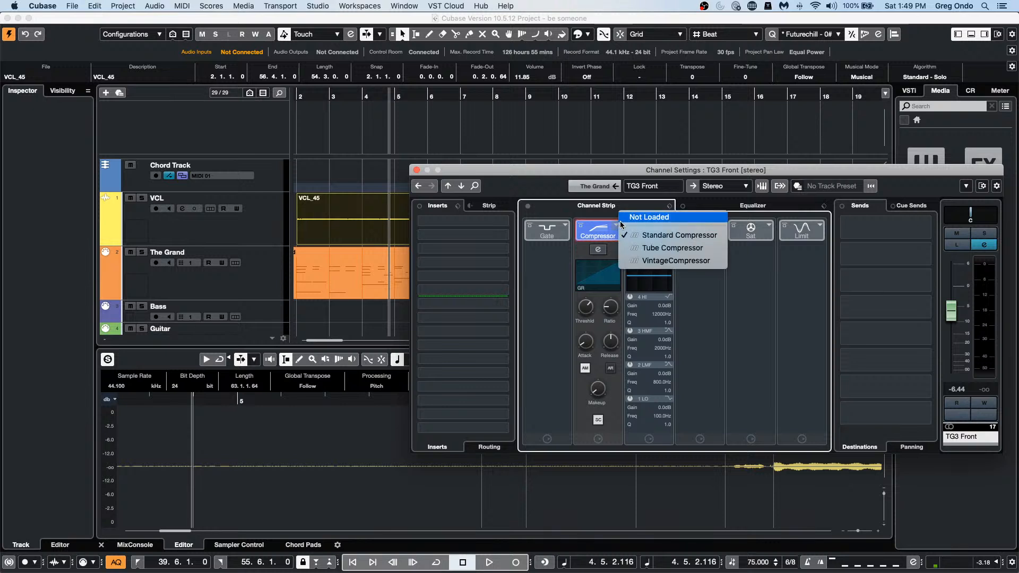
{"action": "left_click", "coordinate": [628, 217]}
Step: Load the Compressor from the Dynamics category into the first insert slot of the TG3 Front channel
{"action": "left_click", "coordinate": [456, 220]}
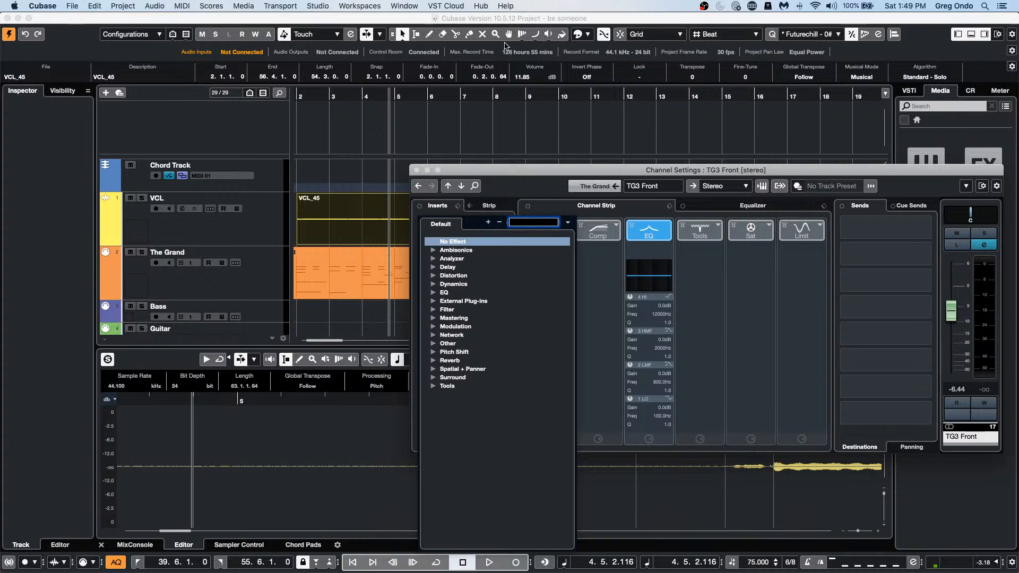
{"action": "left_click", "coordinate": [438, 285]}
{"action": "left_click", "coordinate": [468, 301]}
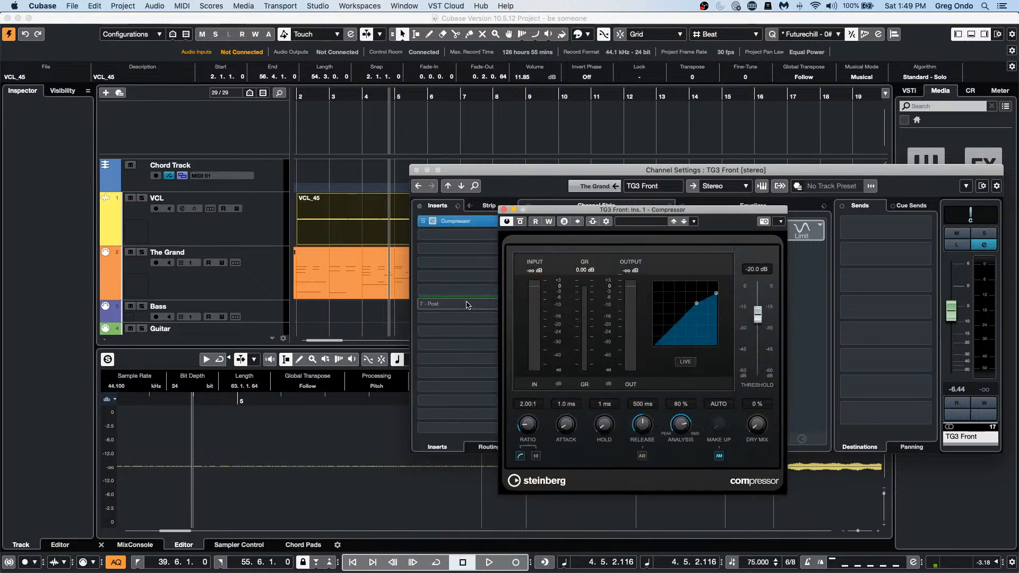
Step: Add VCL as the side-chain source of the TG3 Front compressor and activate its side-chain input
{"action": "left_click", "coordinate": [606, 221]}
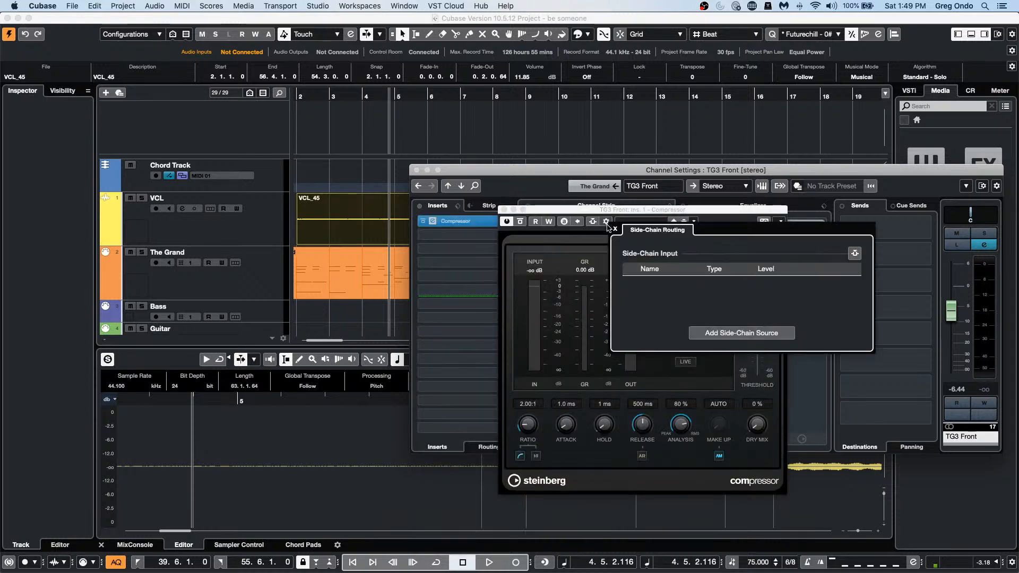
{"action": "left_click", "coordinate": [737, 333]}
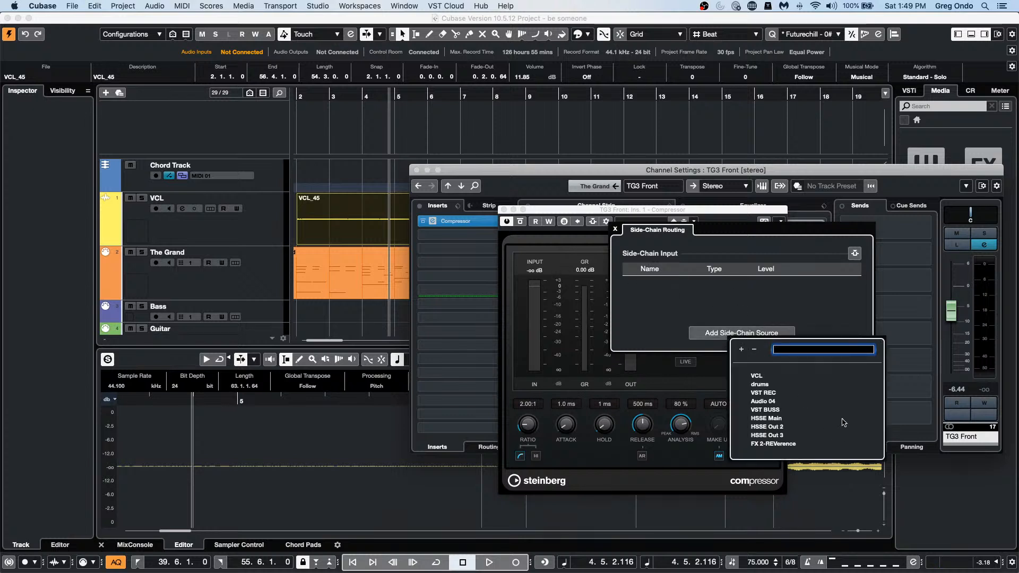
{"action": "left_click", "coordinate": [763, 376]}
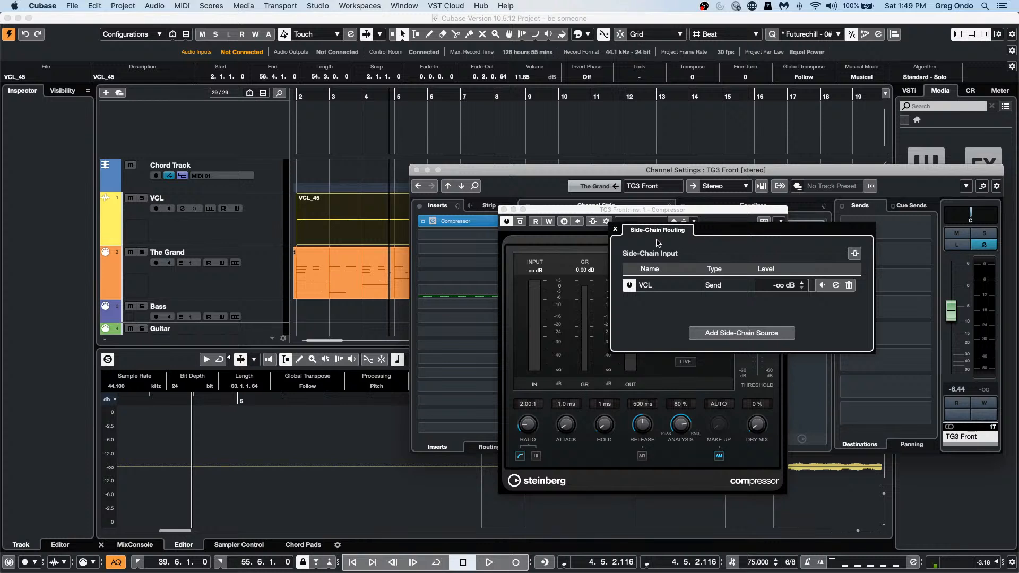
{"action": "left_click", "coordinate": [615, 228]}
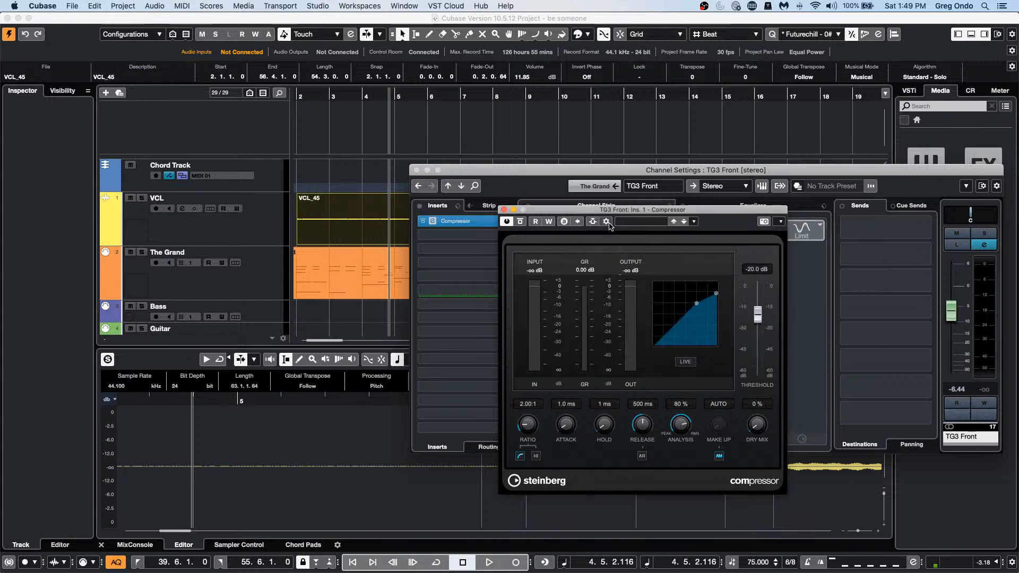
{"action": "left_click", "coordinate": [607, 223]}
{"action": "left_click", "coordinate": [614, 229]}
{"action": "left_click", "coordinate": [592, 221]}
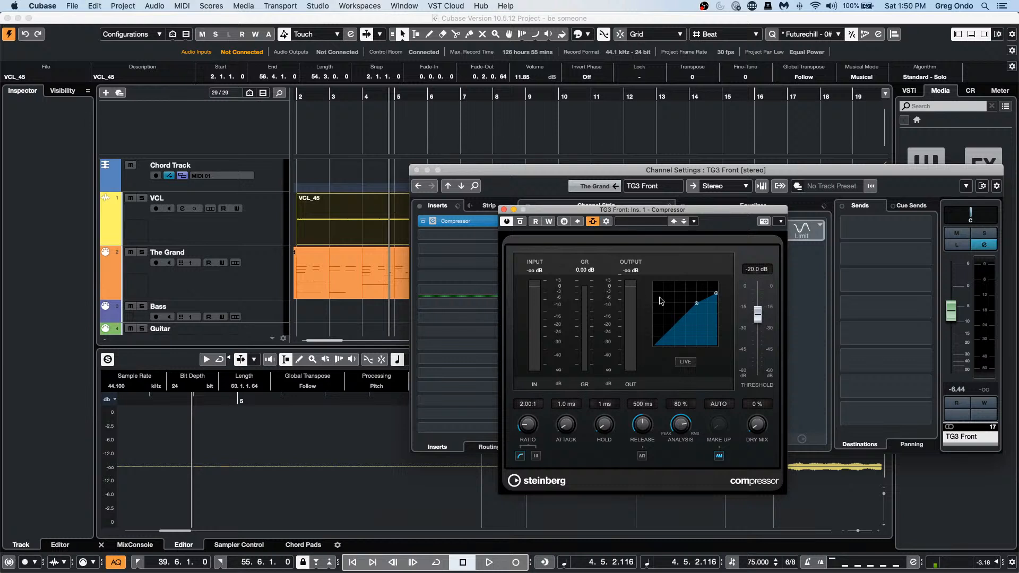
Step: Set the compressor's threshold to -33.9 dB and ratio to 8.00:1, and play back the song
{"action": "mouse_move", "coordinate": [698, 311]}
{"action": "left_mouse_down"}
{"action": "mouse_move", "coordinate": [683, 319]}
{"action": "mouse_move", "coordinate": [716, 314]}
{"action": "left_mouse_up"}
{"action": "key", "text": "space"}
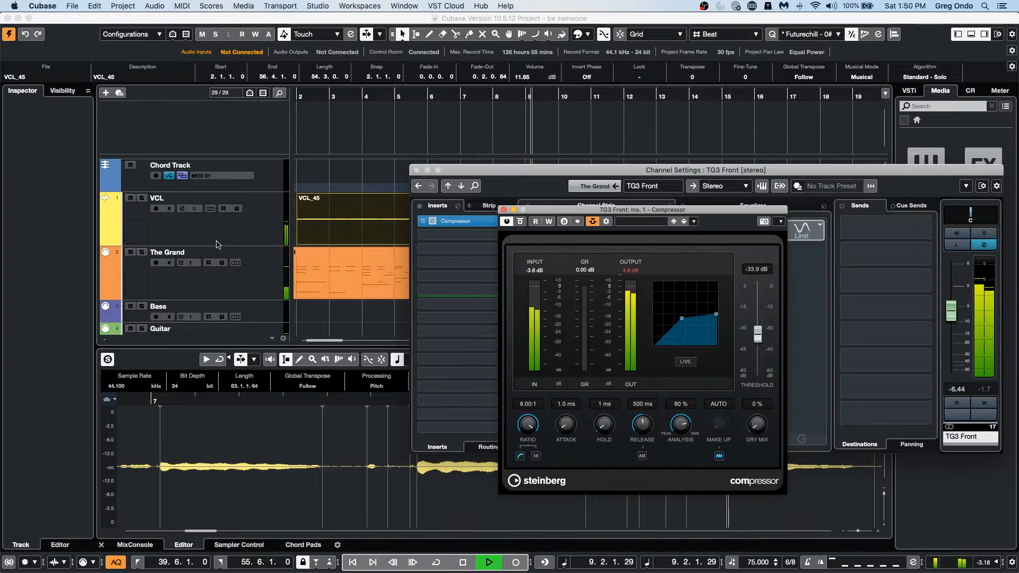
{"action": "key", "text": "space"}
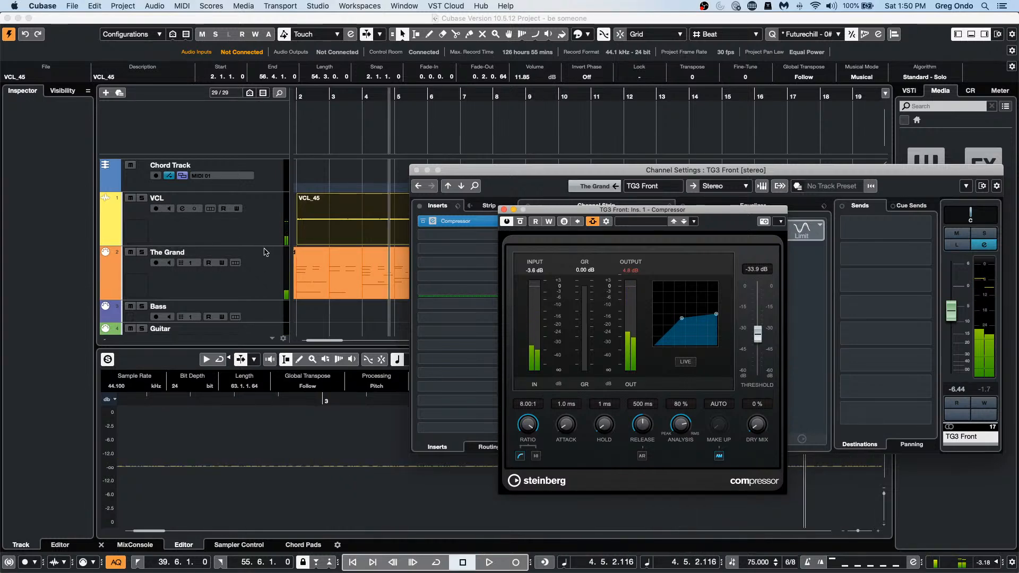
Step: Add an active send at level 0.05 from the VCL track to the TG3 Front compressor's side-chain and play back the song
{"action": "left_click", "coordinate": [264, 232]}
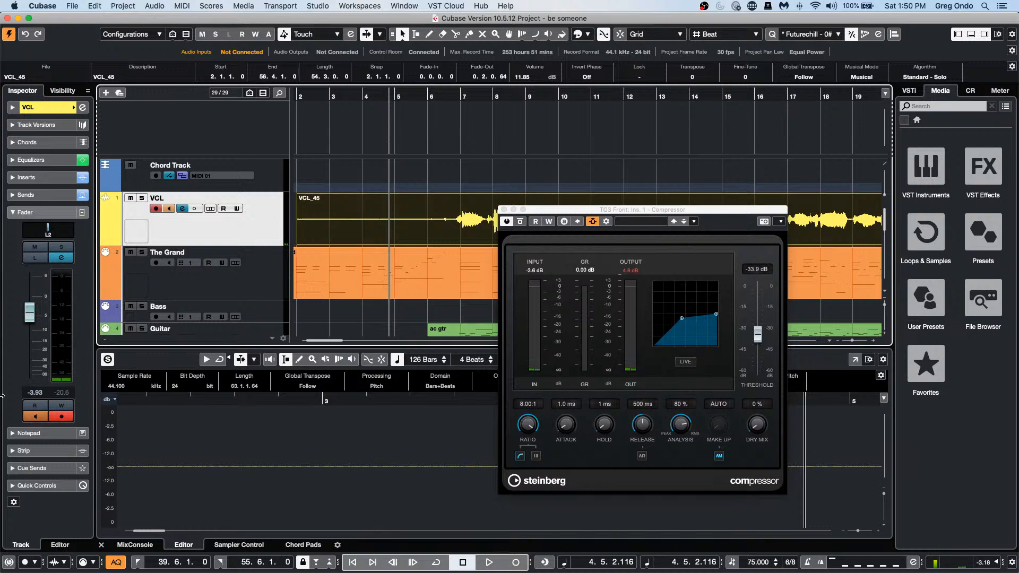
{"action": "left_click", "coordinate": [32, 195]}
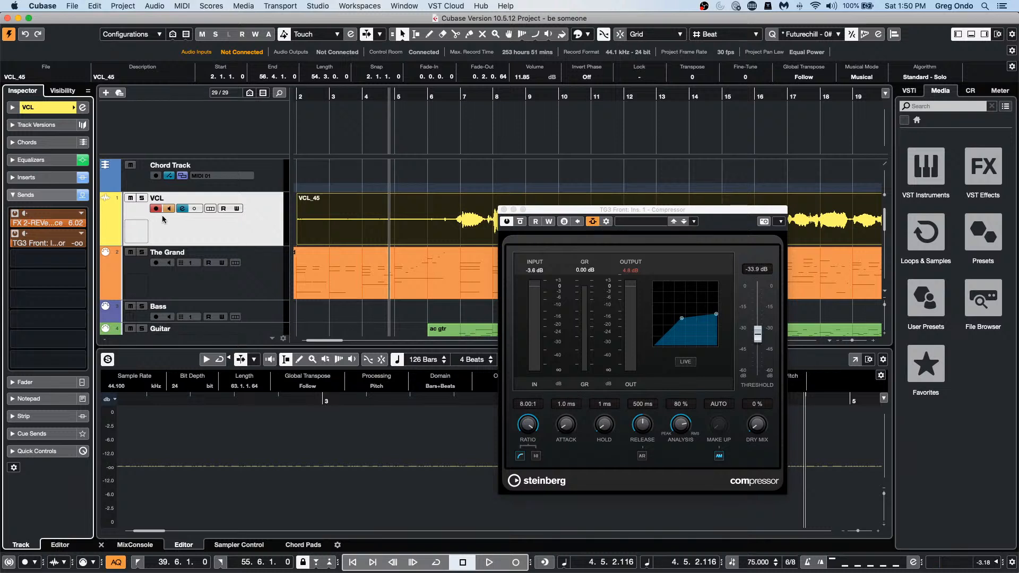
{"action": "left_click", "coordinate": [78, 259]}
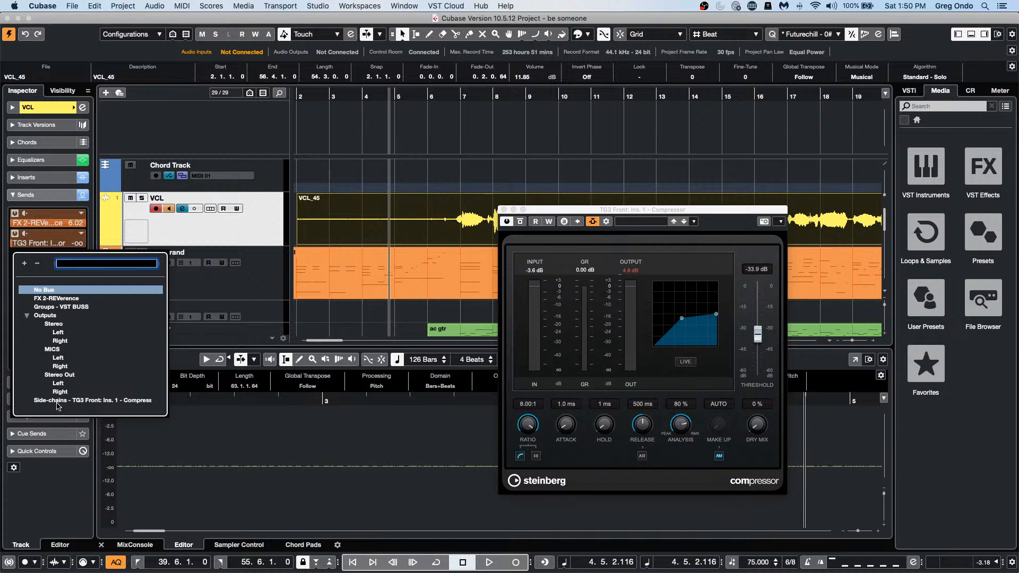
{"action": "left_click", "coordinate": [108, 402]}
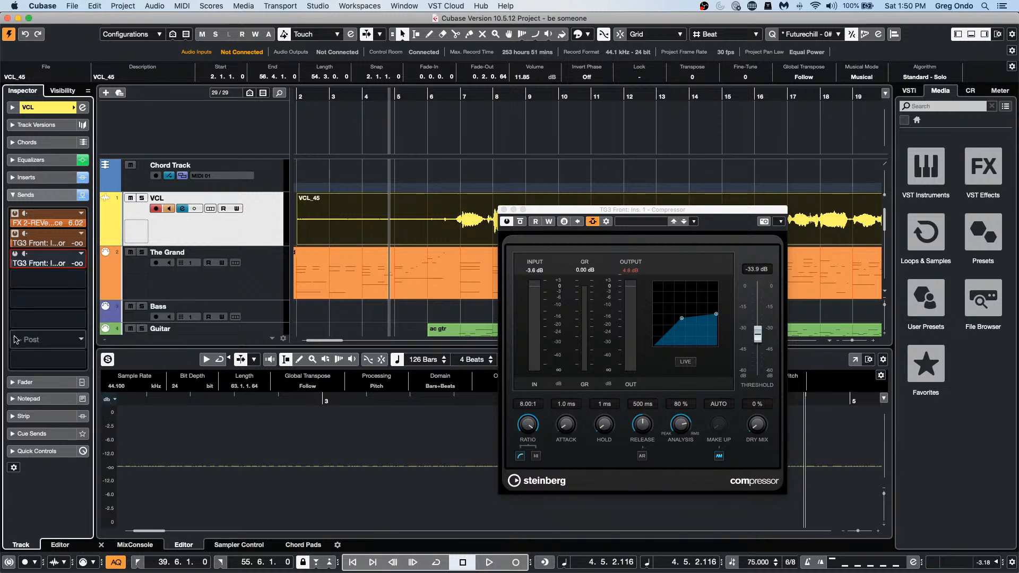
{"action": "mouse_move", "coordinate": [70, 263]}
{"action": "left_mouse_down"}
{"action": "mouse_move", "coordinate": [87, 260]}
{"action": "mouse_move", "coordinate": [61, 265]}
{"action": "mouse_move", "coordinate": [77, 265]}
{"action": "left_mouse_up"}
{"action": "left_click", "coordinate": [15, 255]}
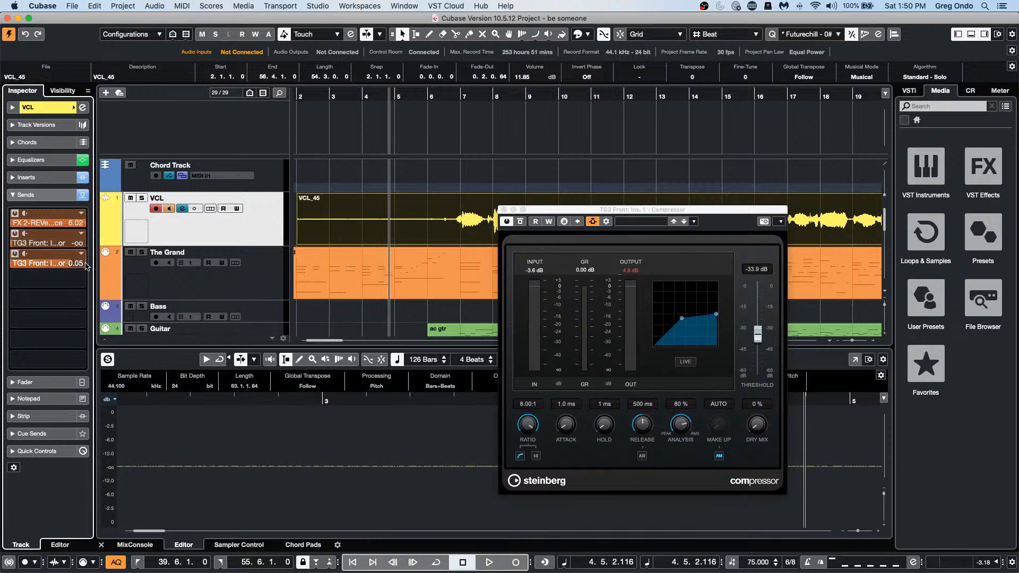
{"action": "key", "text": "space"}
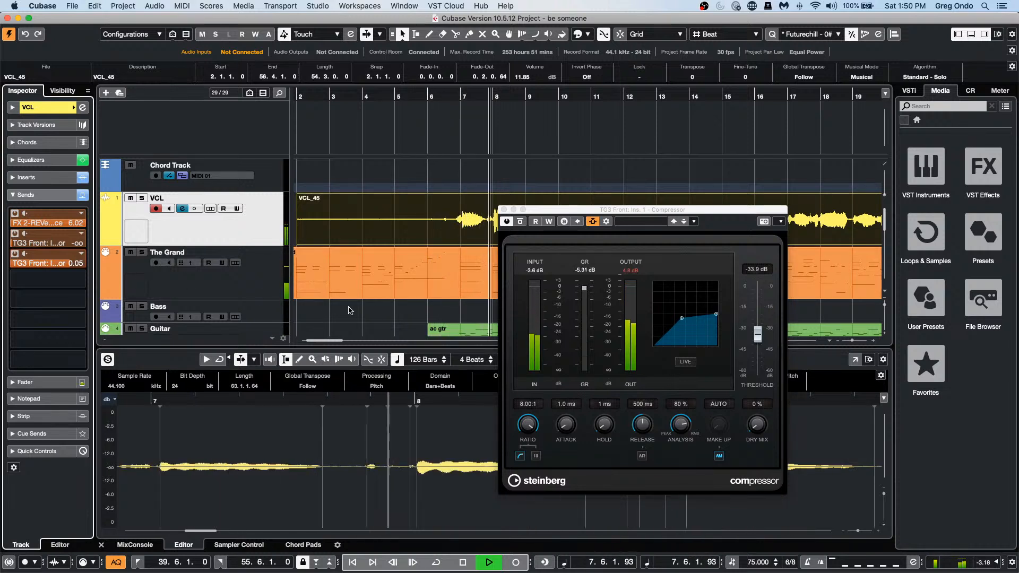
{"action": "key", "text": "space"}
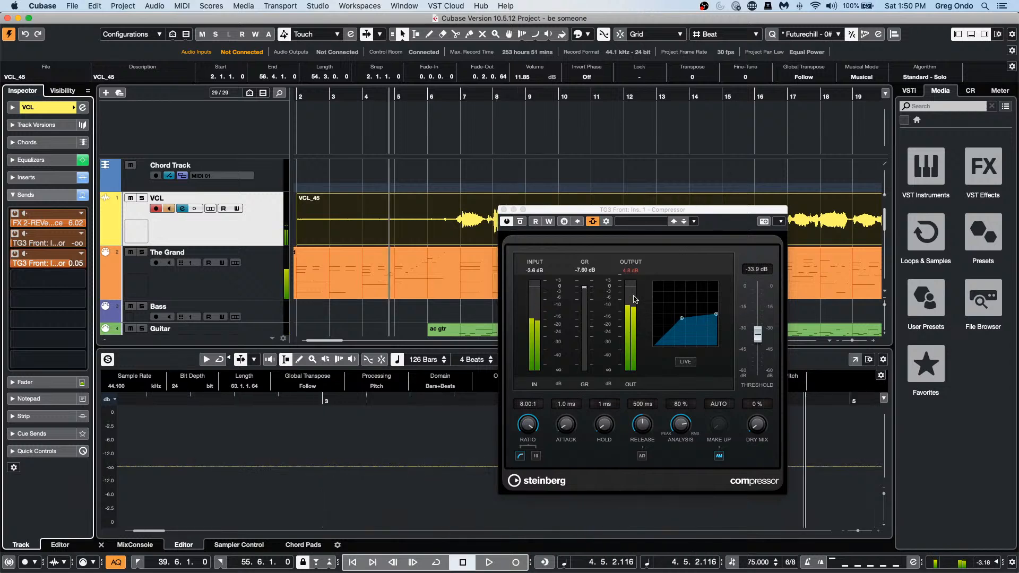
Step: Close the compressor window and reopen the TG3 Front channel settings from The Grand track
{"action": "left_click", "coordinate": [240, 275]}
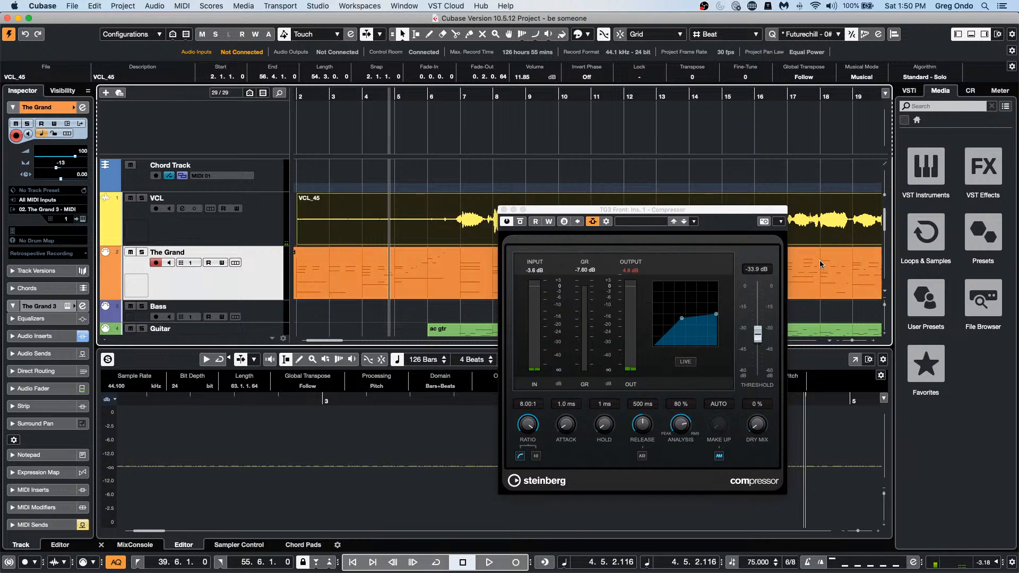
{"action": "left_click", "coordinate": [785, 214]}
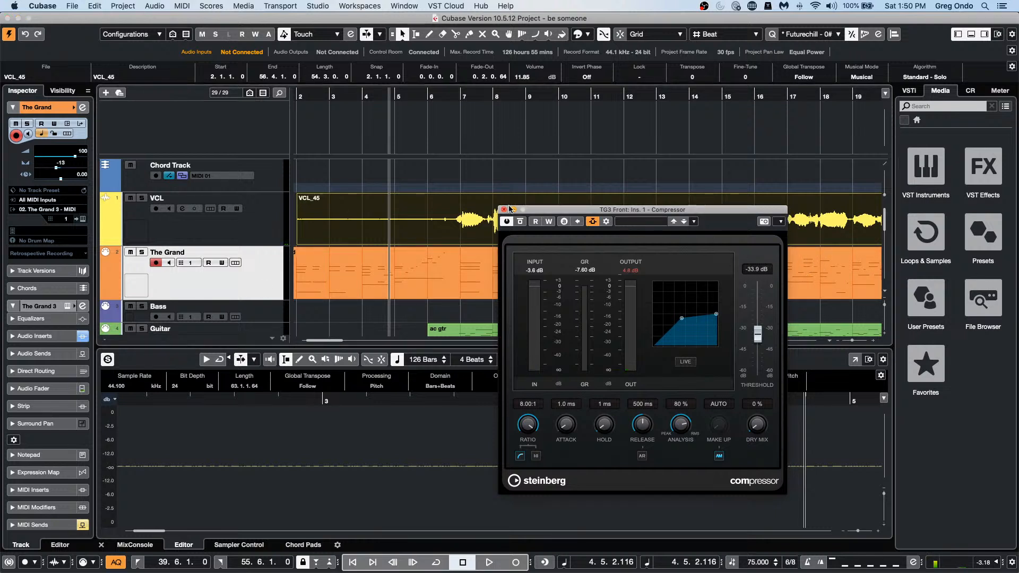
{"action": "left_click", "coordinate": [504, 210]}
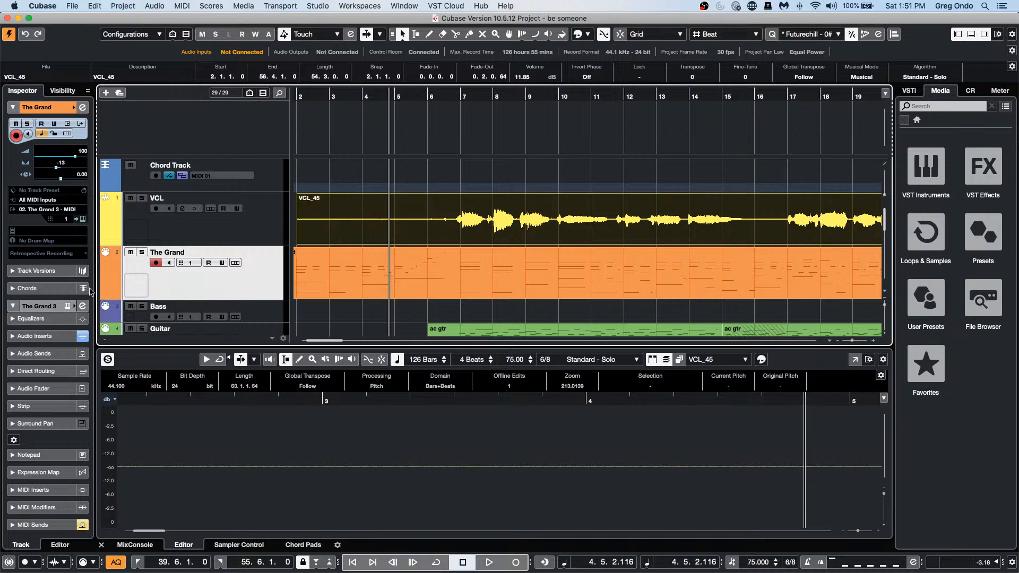
{"action": "left_click", "coordinate": [82, 306]}
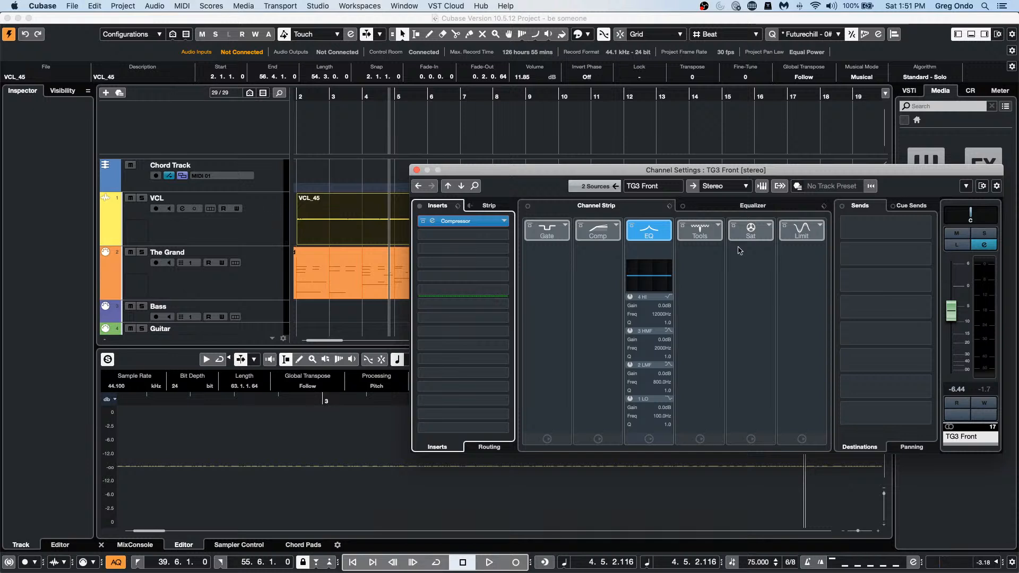
Step: Open the project CX Audio.cpr from the CX Audio folder in Projects and activate it
{"action": "left_click", "coordinate": [72, 6]}
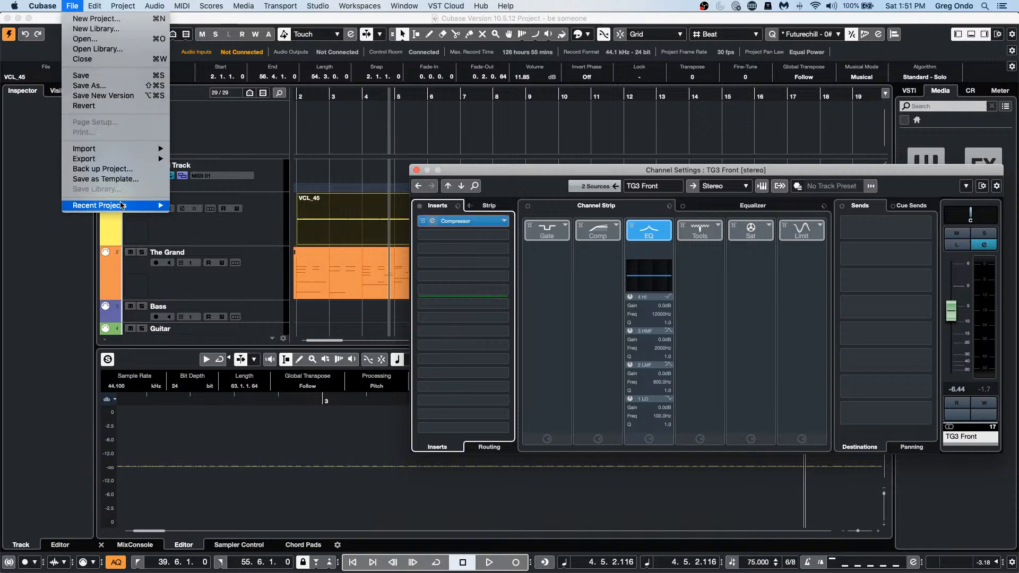
{"action": "mouse_move", "coordinate": [124, 205]}
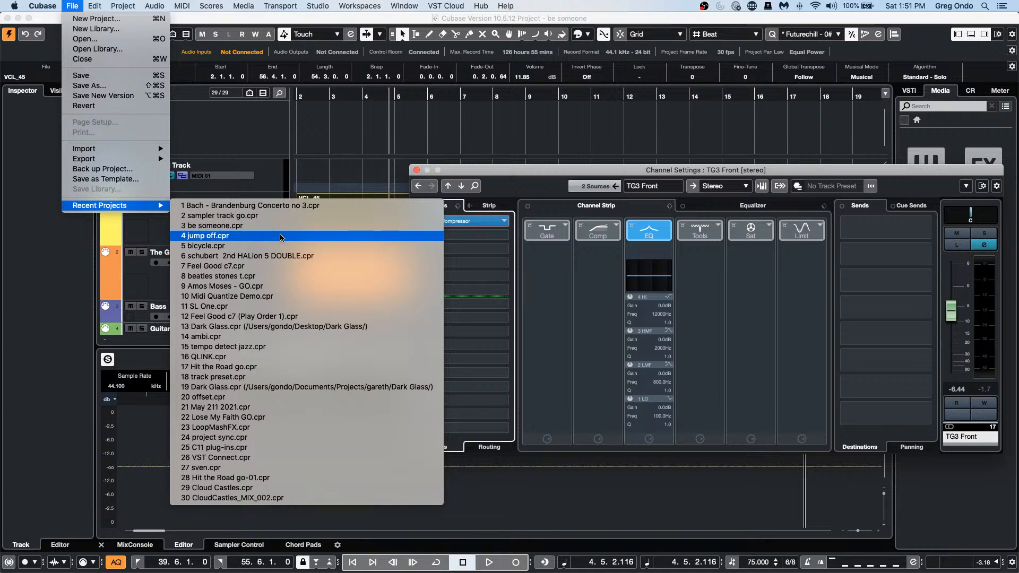
{"action": "left_click", "coordinate": [95, 39]}
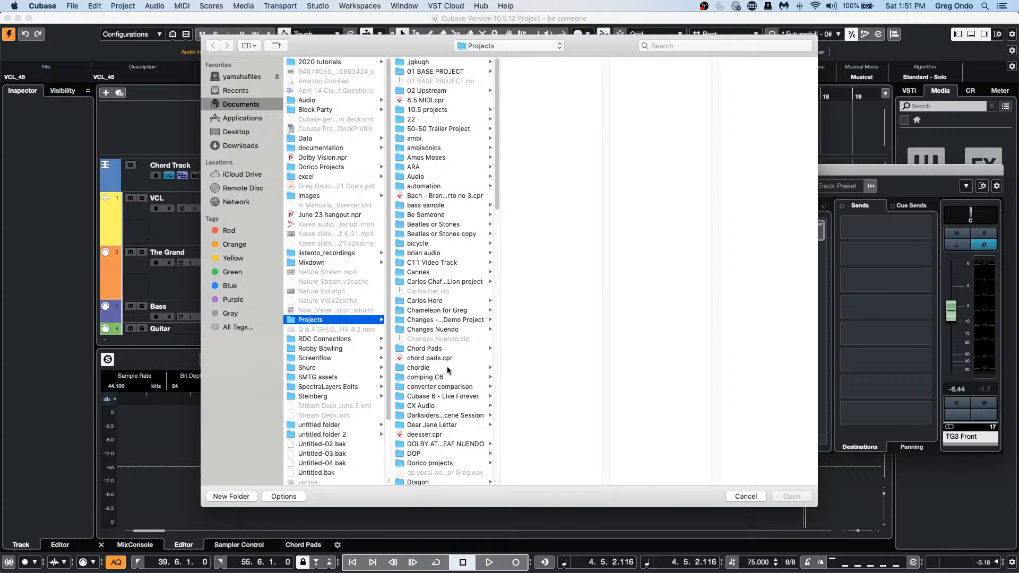
{"action": "left_click", "coordinate": [425, 407]}
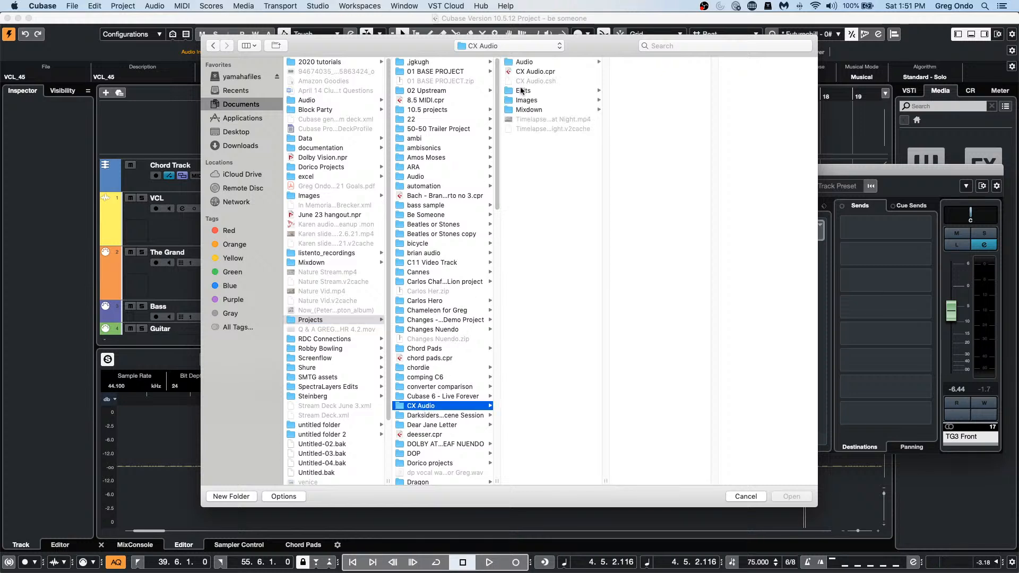
{"action": "double_click", "coordinate": [535, 71]}
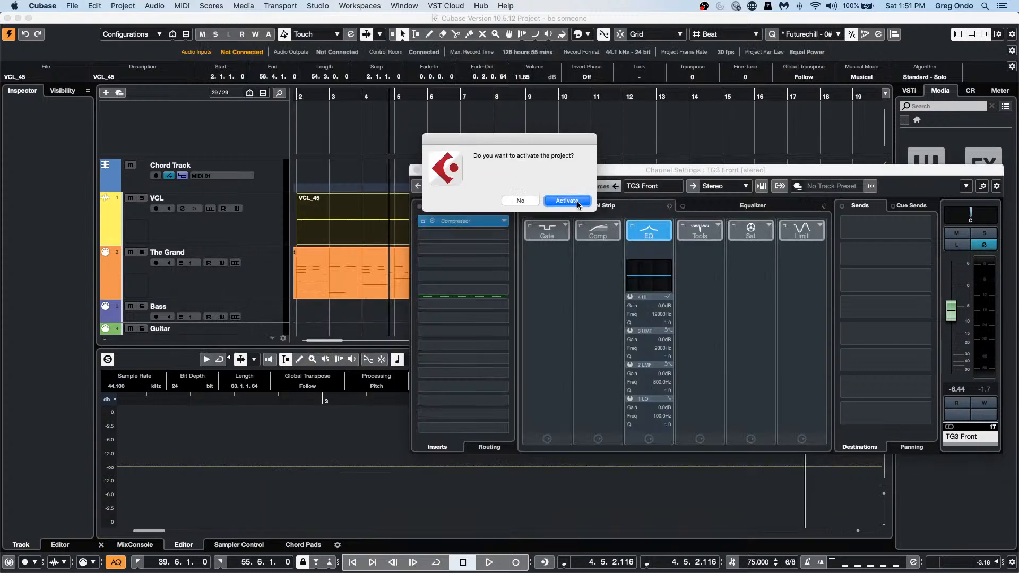
{"action": "left_click", "coordinate": [566, 200]}
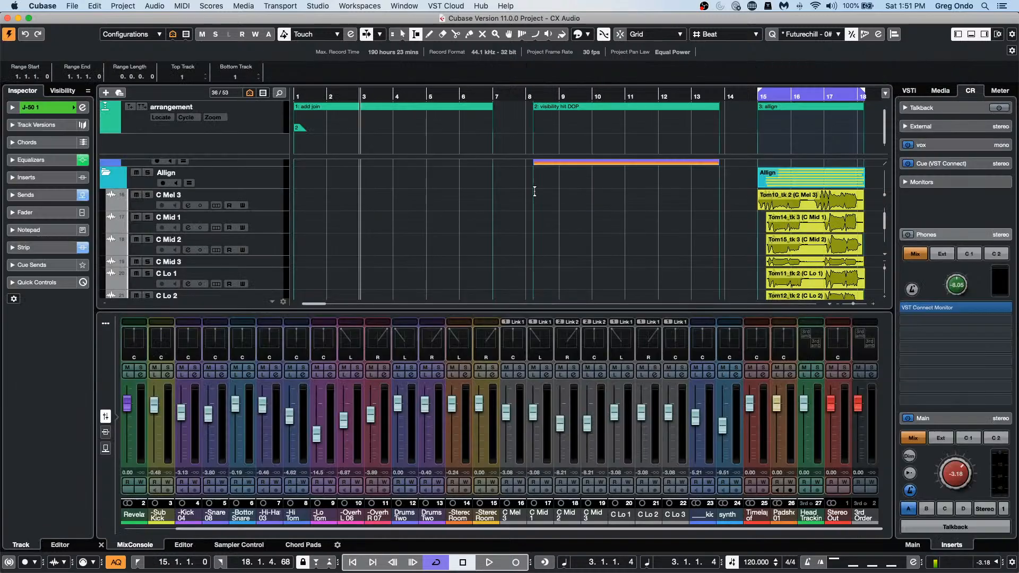
Step: Set the playback position to about bar 20, at the start of the sidechain distroyer section
{"action": "left_click", "coordinate": [435, 94]}
{"action": "left_click_drag", "start_coordinate": [436, 75], "coordinate": [443, 48]}
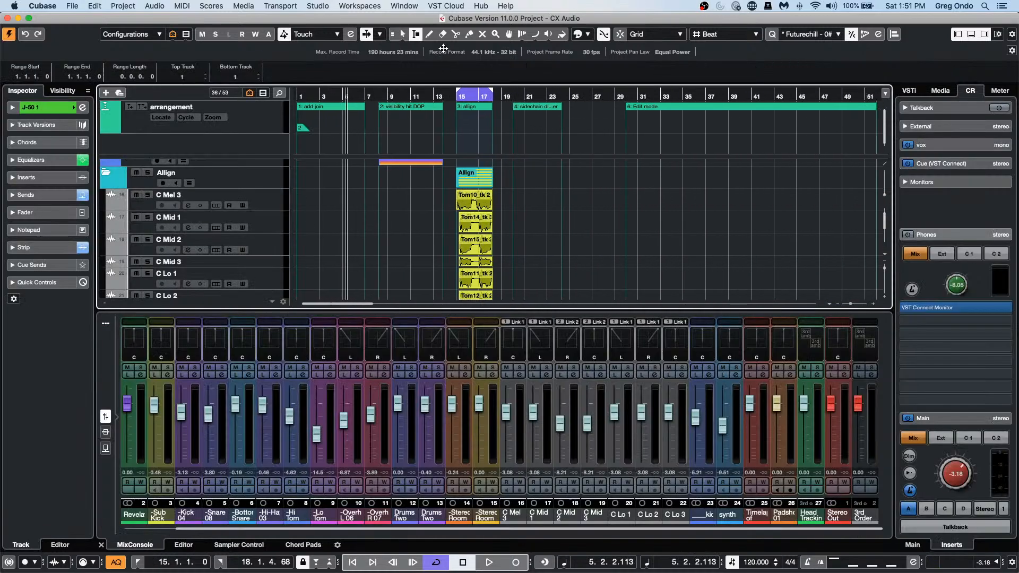
{"action": "scroll", "coordinate": [631, 175], "scroll_direction": "down", "scroll_amount": 5}
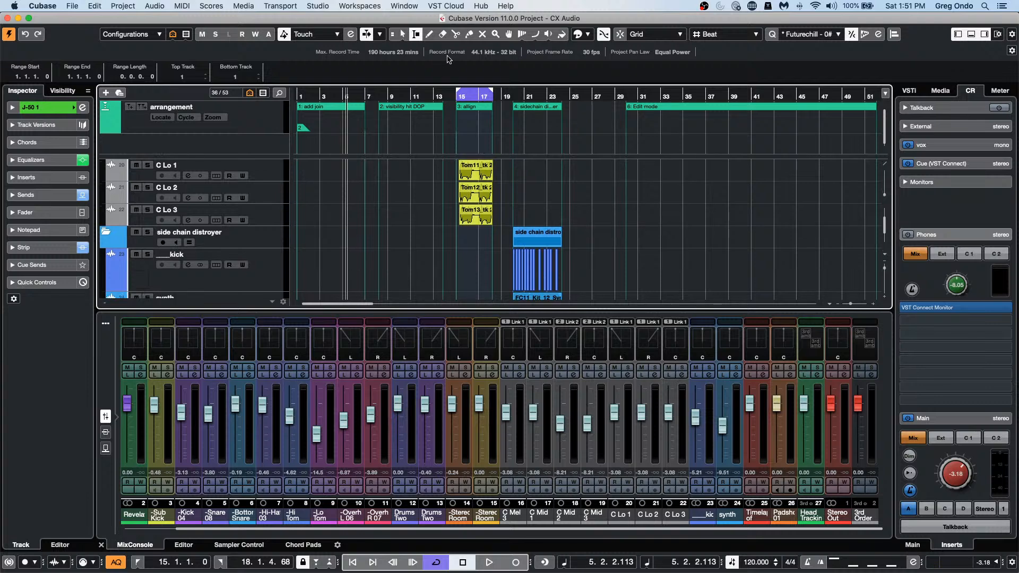
{"action": "left_click_drag", "start_coordinate": [518, 96], "coordinate": [514, 114]}
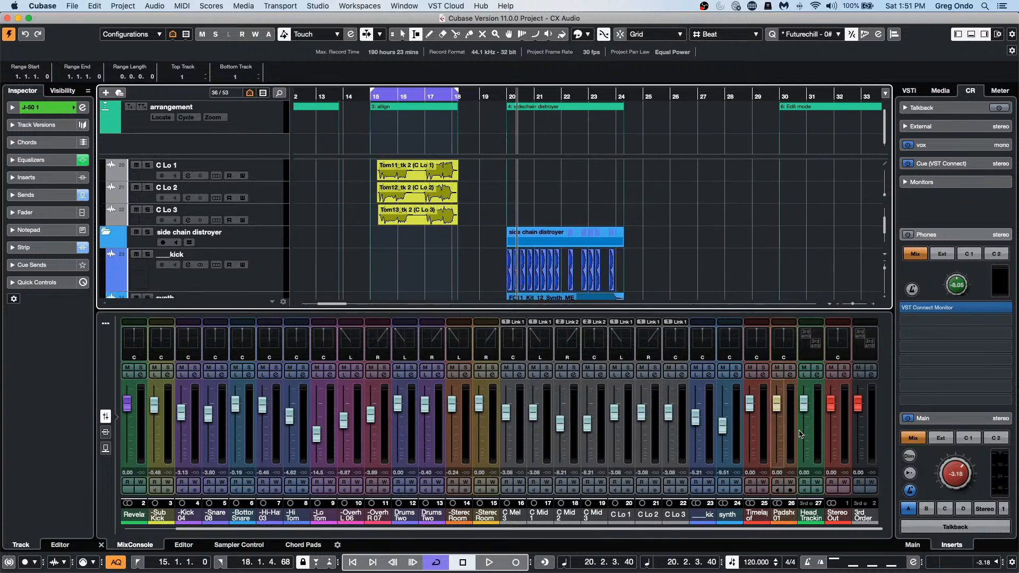
Step: Lower the Control Room main level to -9.38 dB and play back the kick and synth section
{"action": "left_click_drag", "start_coordinate": [949, 471], "coordinate": [947, 493]}
{"action": "key", "text": "space"}
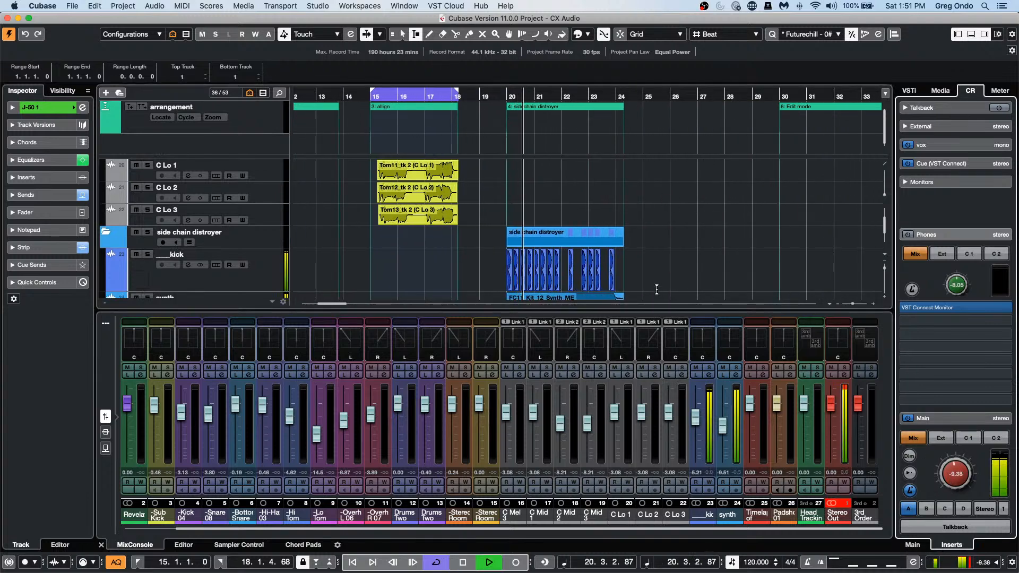
{"action": "scroll", "coordinate": [697, 270], "scroll_direction": "down", "scroll_amount": 3}
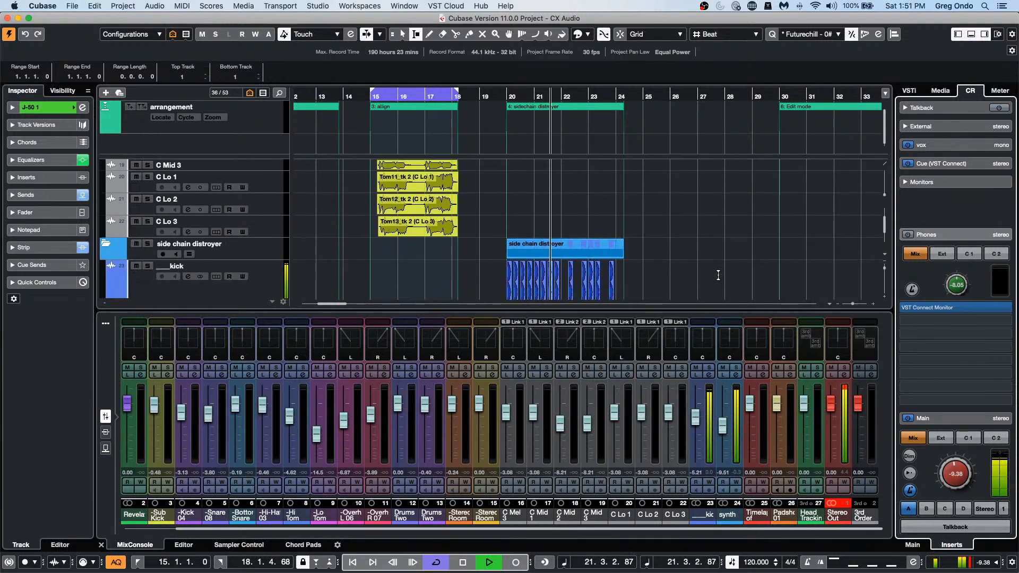
{"action": "scroll", "coordinate": [718, 276], "scroll_direction": "down", "scroll_amount": 1}
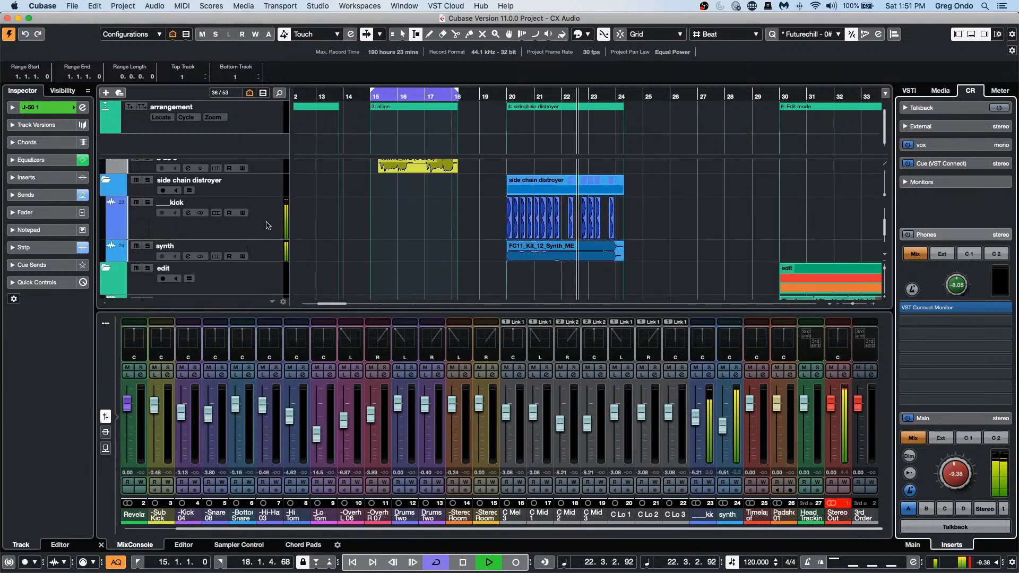
{"action": "key", "text": "space"}
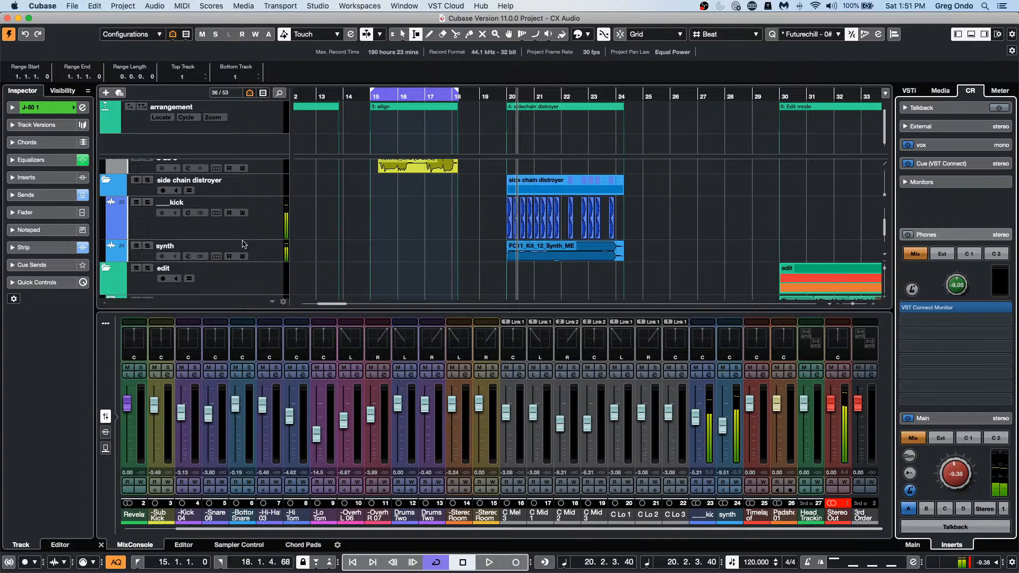
Step: Open the synth track's channel settings and the editor of its Compressor insert
{"action": "left_click", "coordinate": [258, 248]}
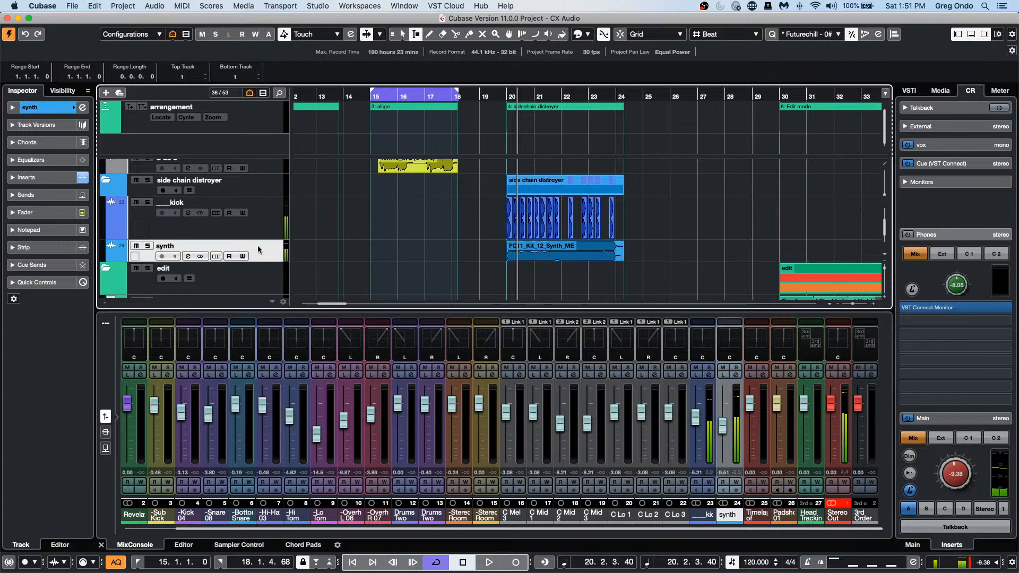
{"action": "left_click", "coordinate": [82, 107]}
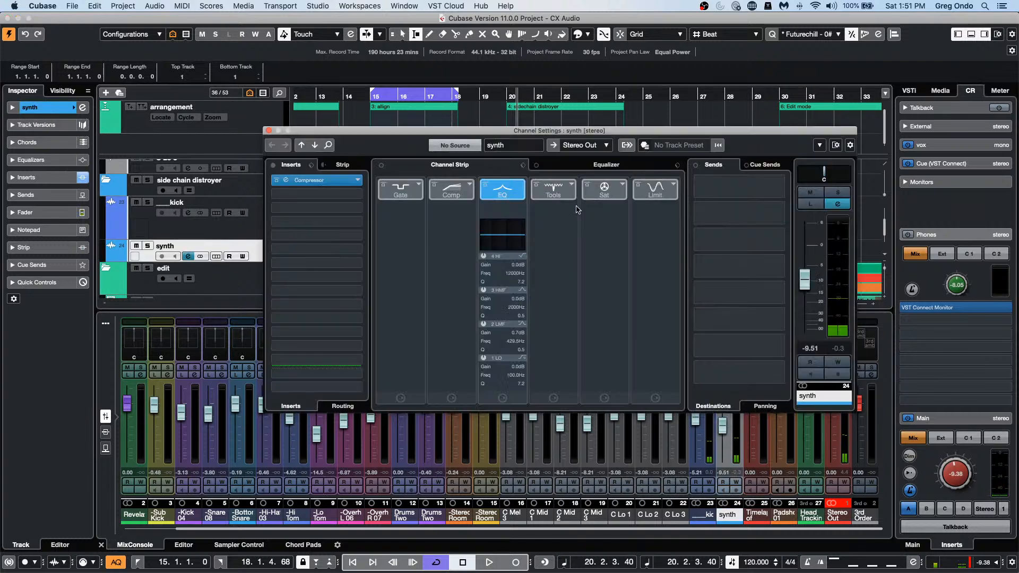
{"action": "left_click", "coordinate": [341, 181]}
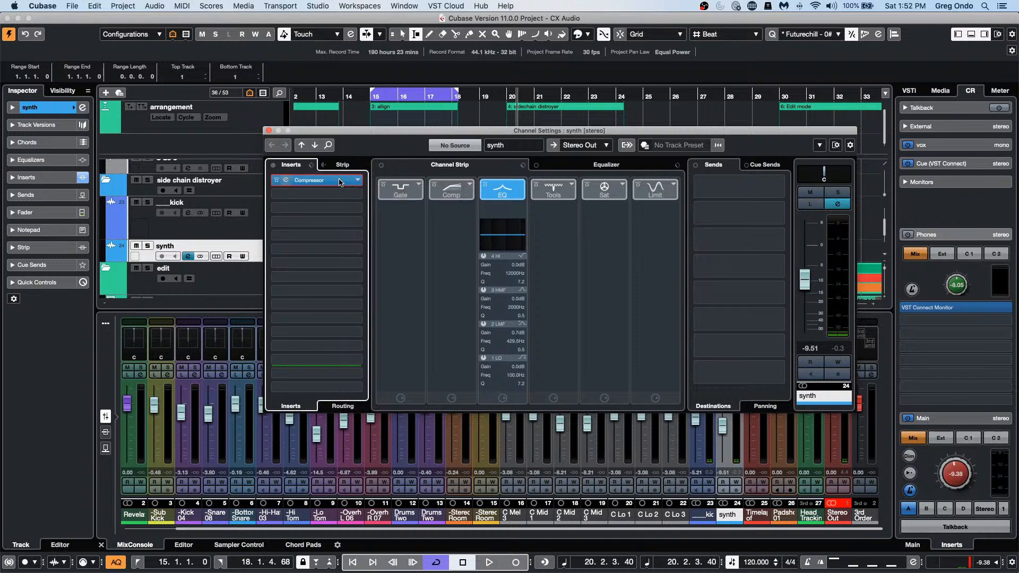
Step: Add the ___kick track as a side-chain source of the synth compressor and close the side-chain routing
{"action": "left_click", "coordinate": [562, 243]}
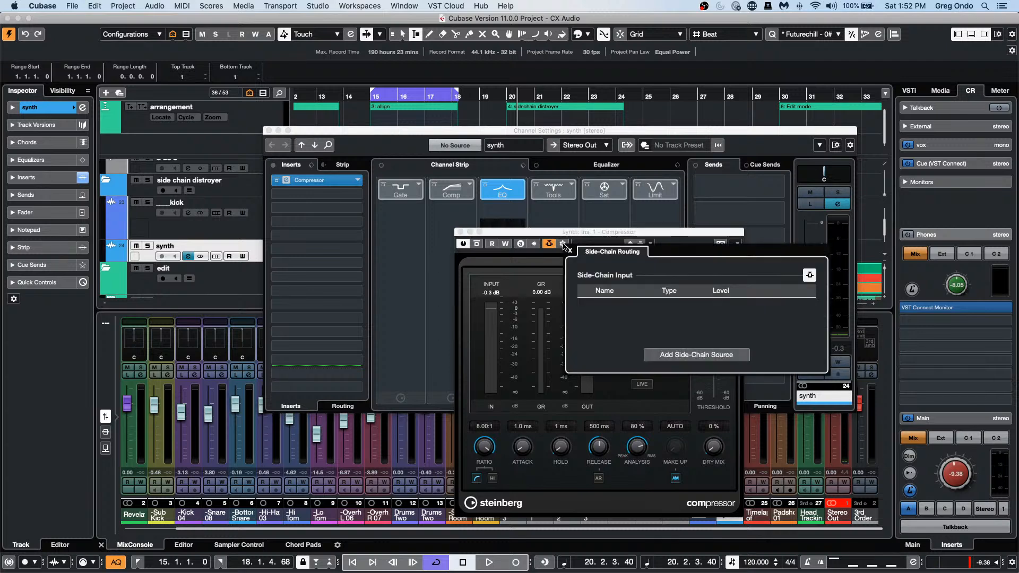
{"action": "left_click", "coordinate": [691, 352]}
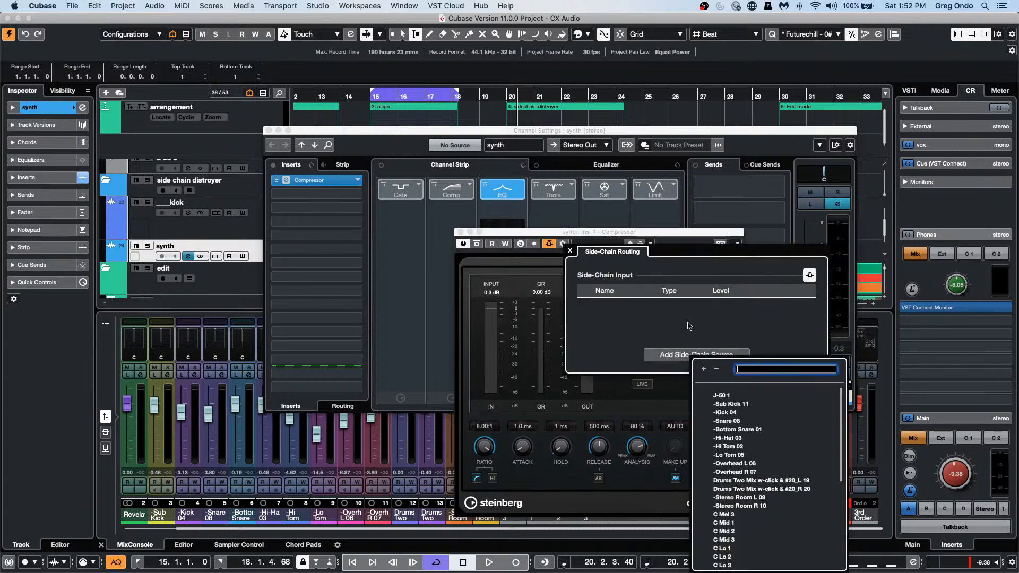
{"action": "scroll", "coordinate": [787, 480], "scroll_direction": "down", "scroll_amount": 5}
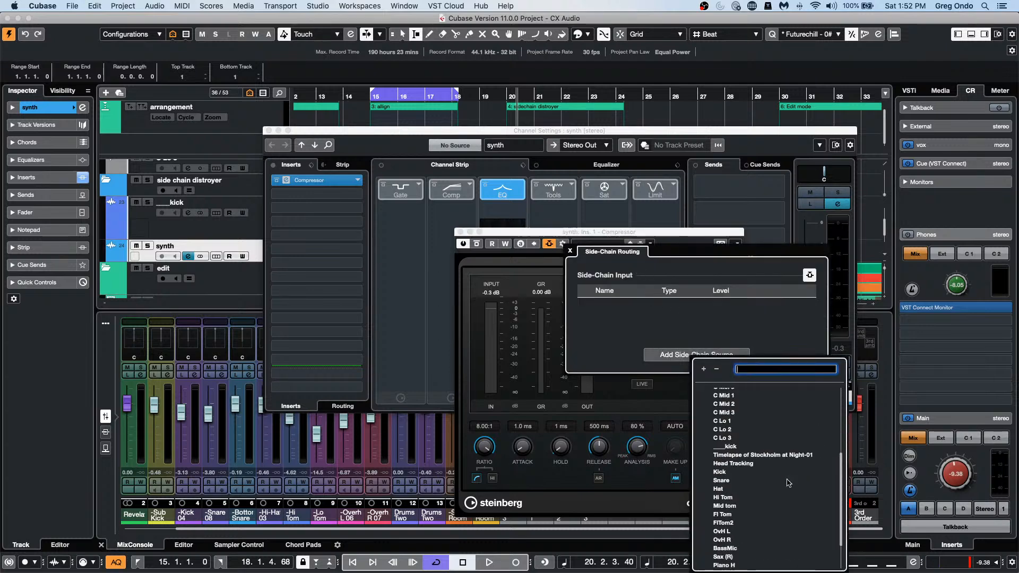
{"action": "left_click", "coordinate": [733, 448]}
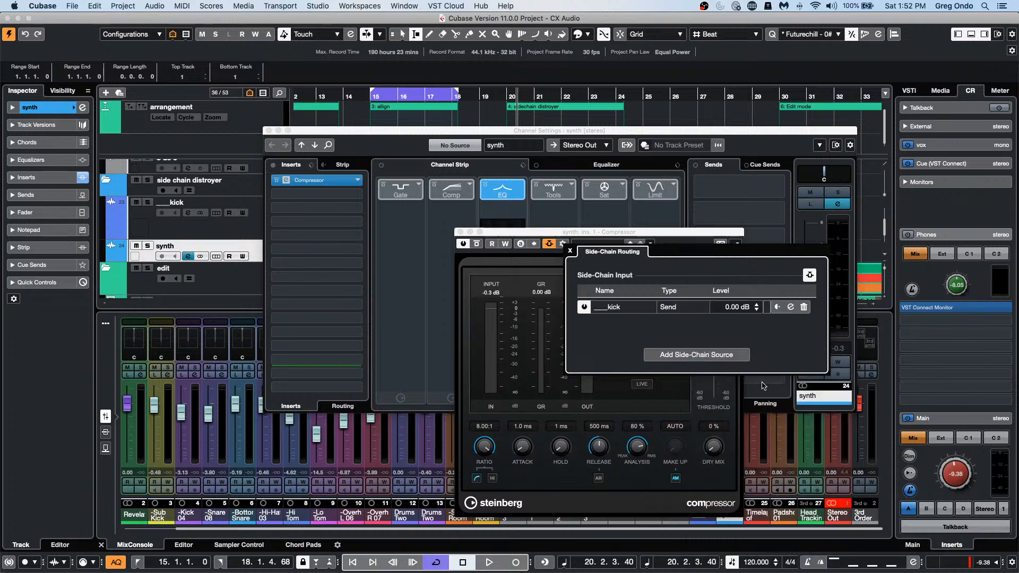
{"action": "left_click", "coordinate": [570, 251]}
Step: Play back the section while switching the compressor's side-chain input off and on again to compare the pumping effect
{"action": "key", "text": "space"}
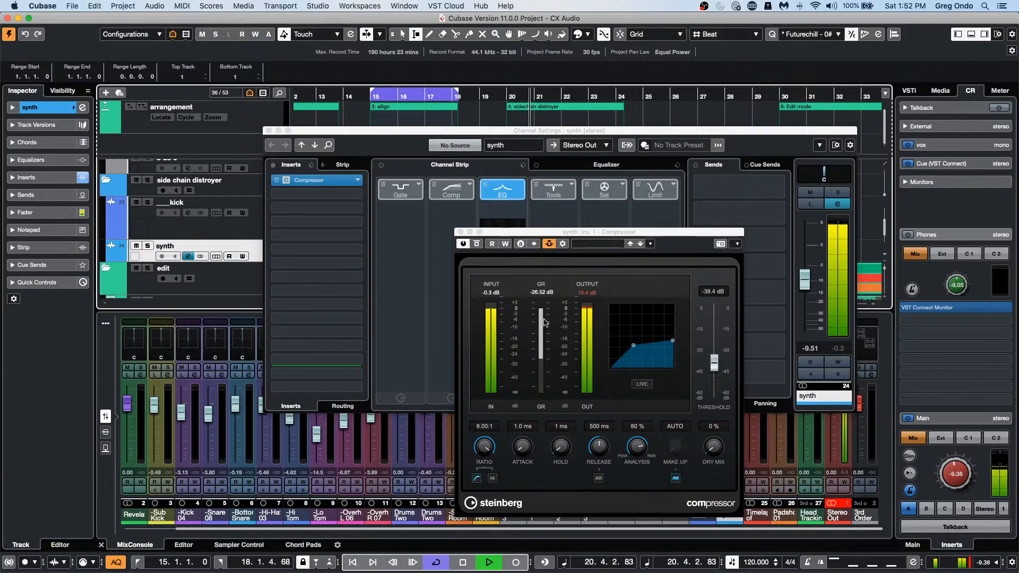
{"action": "left_click", "coordinate": [548, 244]}
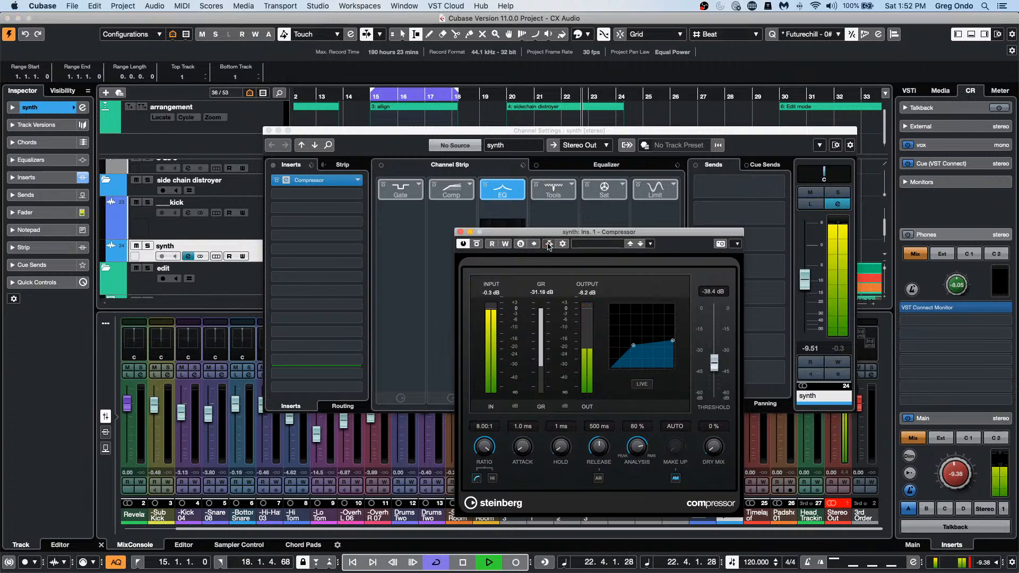
{"action": "left_click", "coordinate": [548, 245]}
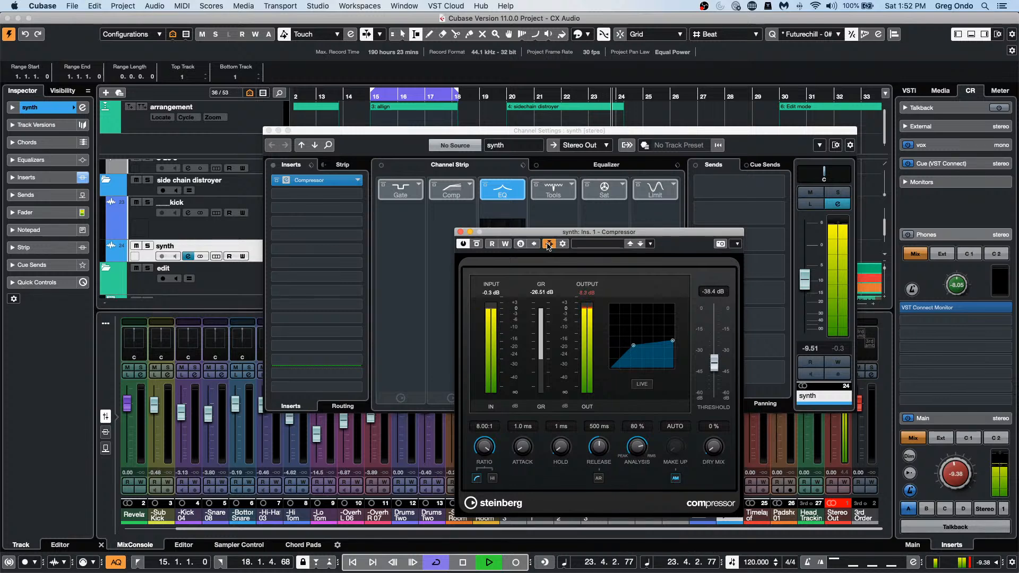
{"action": "key", "text": "space"}
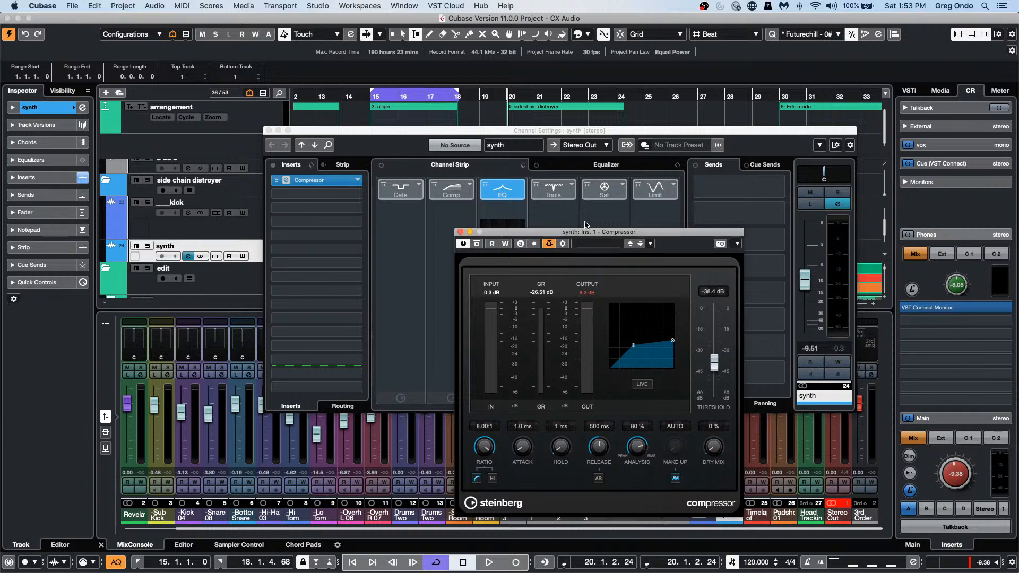
Step: Close the compressor and synth channel settings windows and select the Tom13_tk 2 event on the C Lo 3 track
{"action": "left_click", "coordinate": [459, 232]}
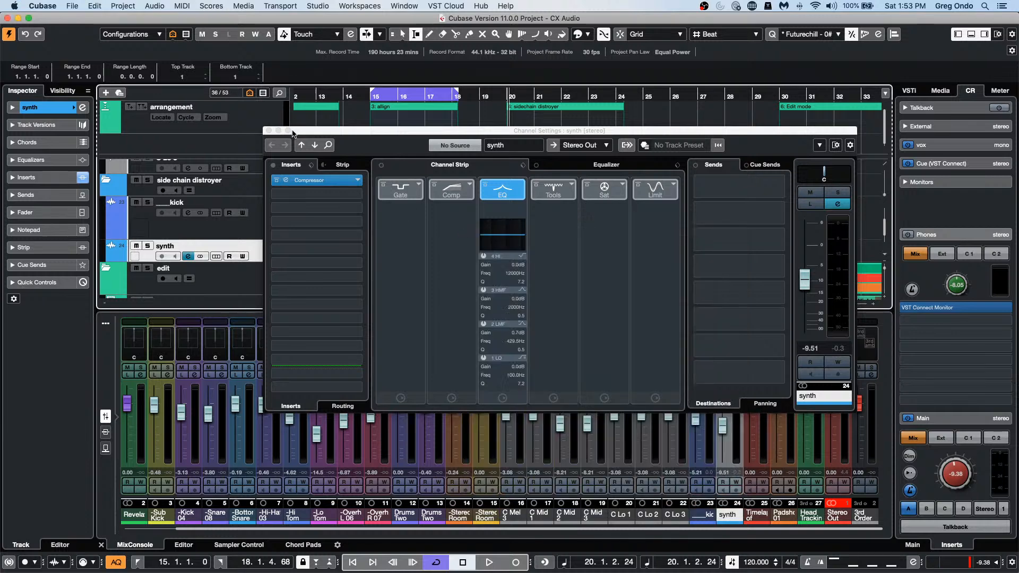
{"action": "left_click", "coordinate": [269, 131]}
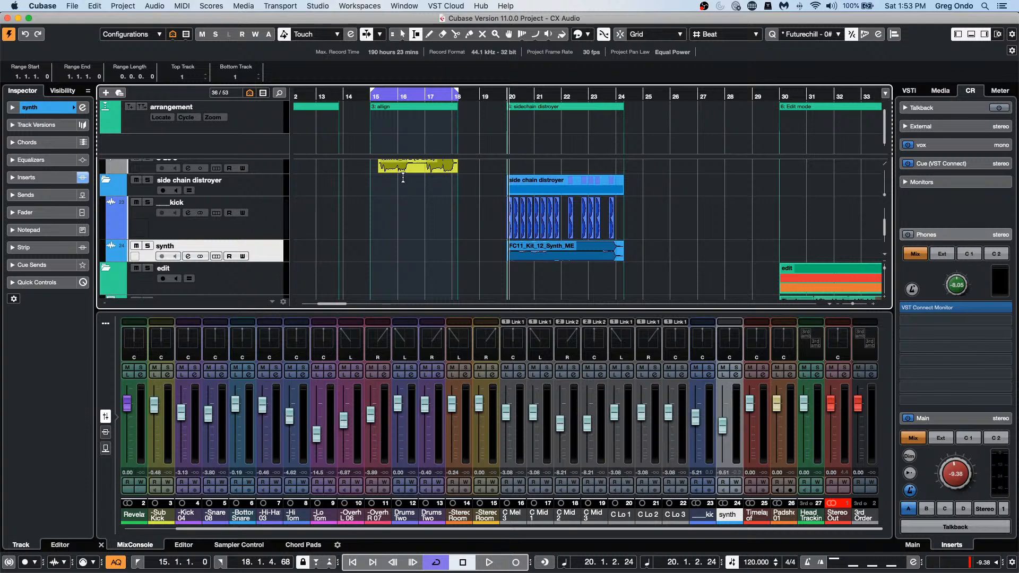
{"action": "scroll", "coordinate": [409, 186], "scroll_direction": "up", "scroll_amount": 2}
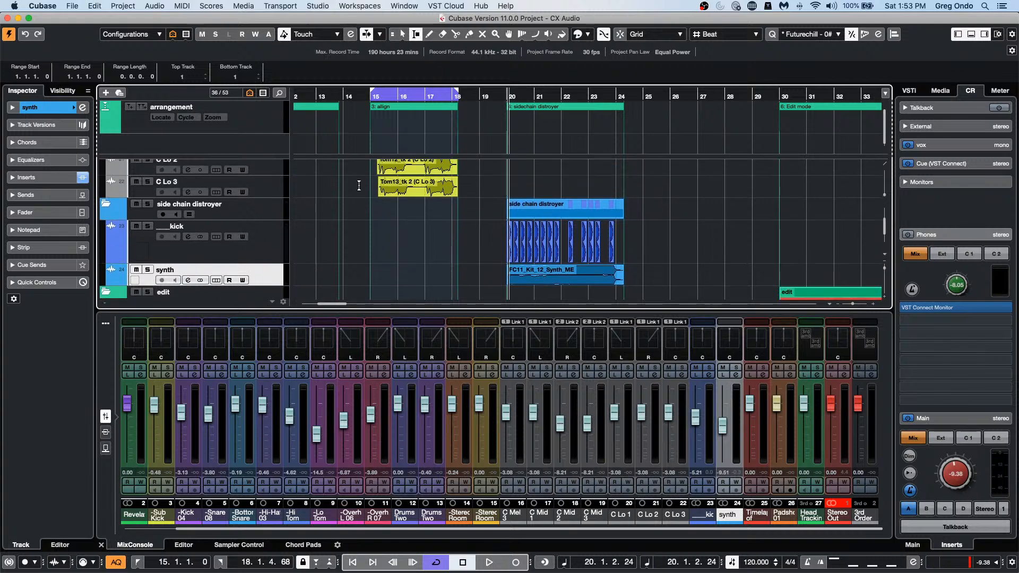
{"action": "right_click", "coordinate": [413, 192]}
{"action": "left_click", "coordinate": [410, 191]}
{"action": "left_click", "coordinate": [421, 189]}
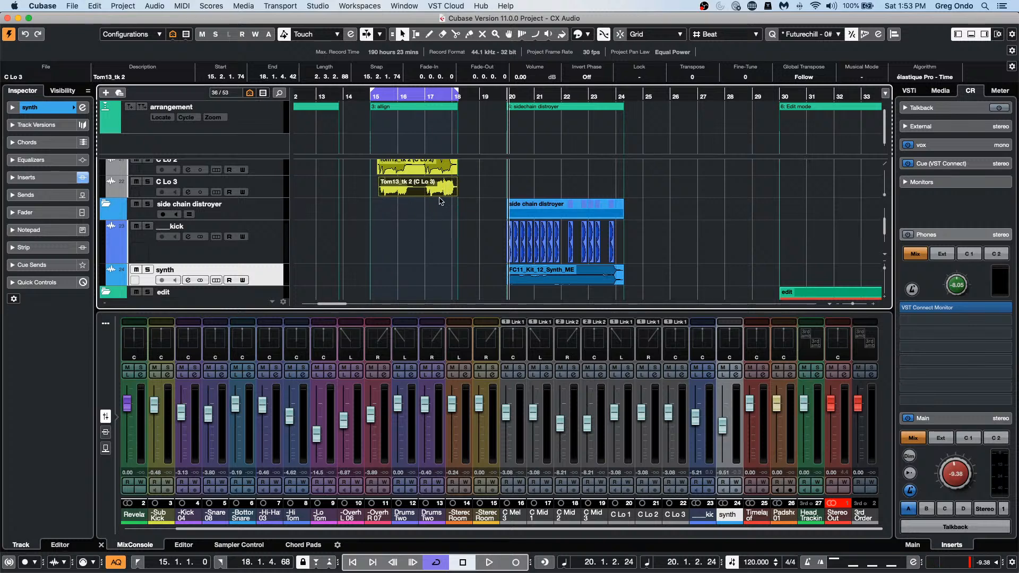
Step: Open the recent project tempo detect jazz.cpr, accepting Projects as the folder, and activate it
{"action": "left_click", "coordinate": [72, 5]}
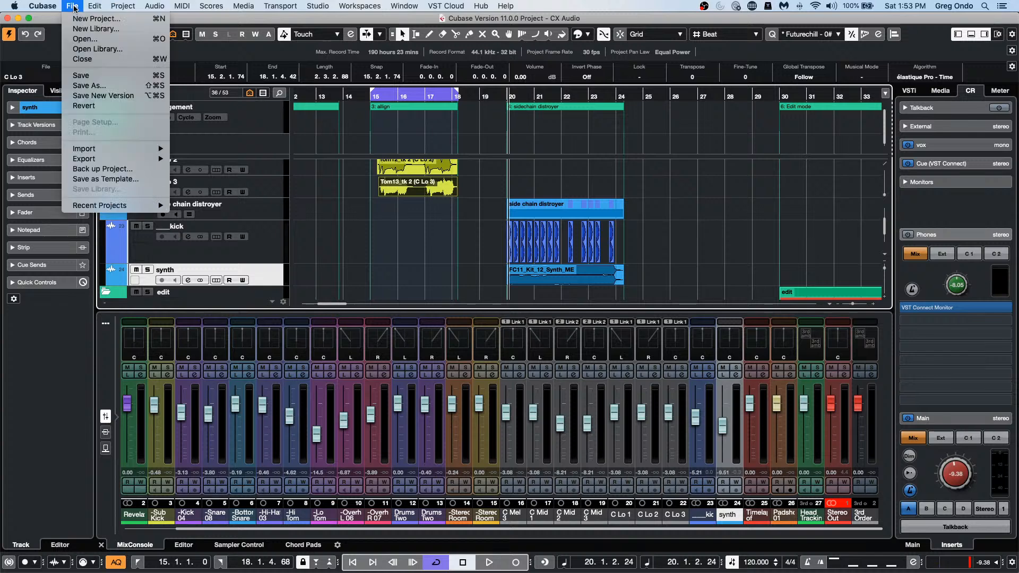
{"action": "left_click", "coordinate": [457, 218]}
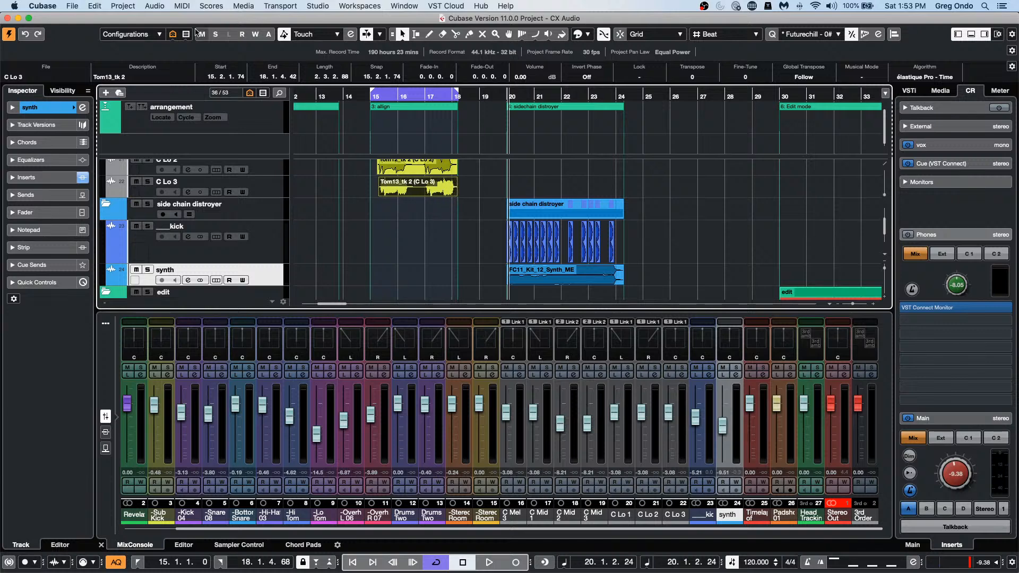
{"action": "left_click", "coordinate": [76, 8]}
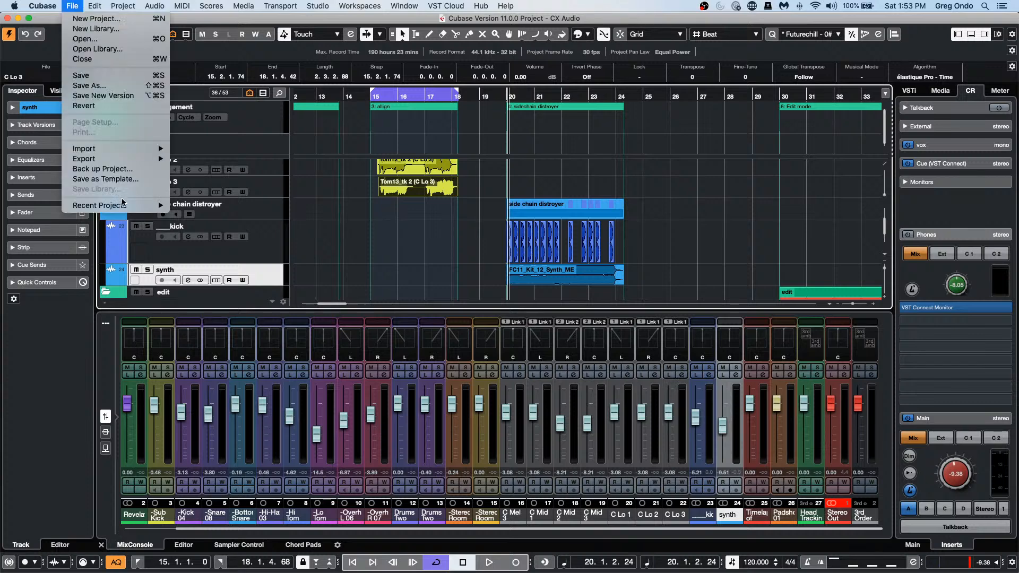
{"action": "mouse_move", "coordinate": [122, 205]}
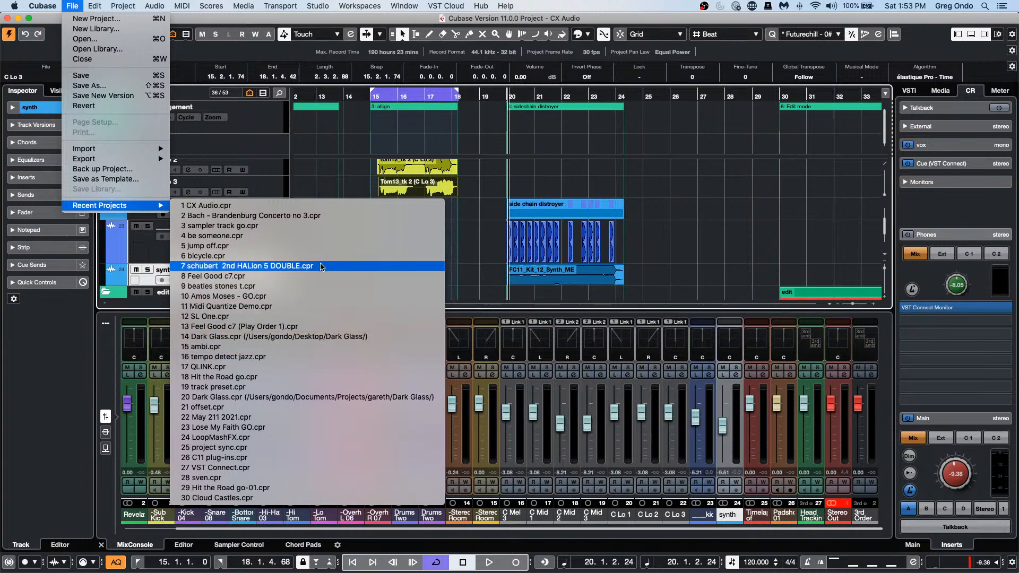
{"action": "left_click", "coordinate": [310, 356]}
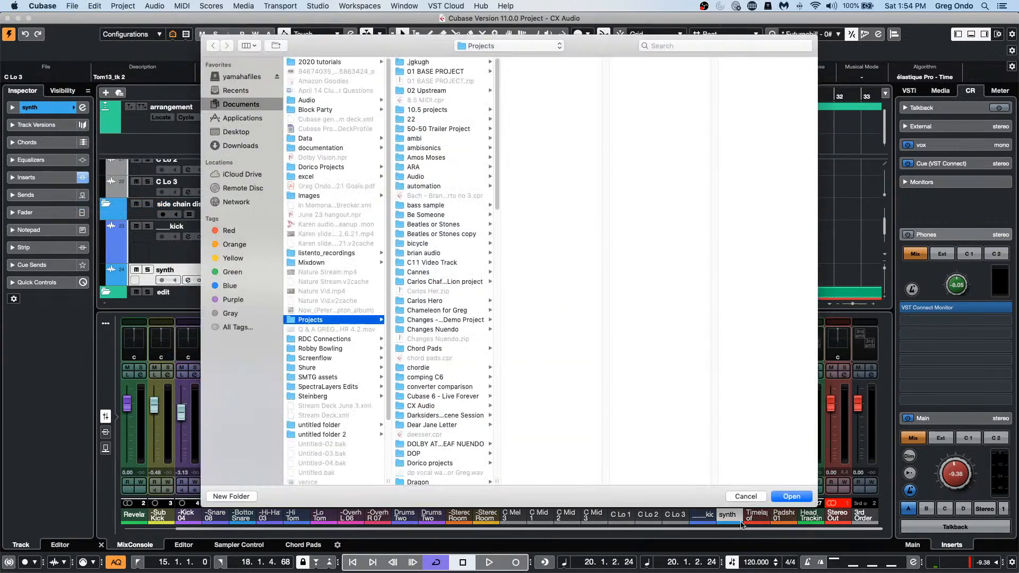
{"action": "left_click", "coordinate": [791, 497]}
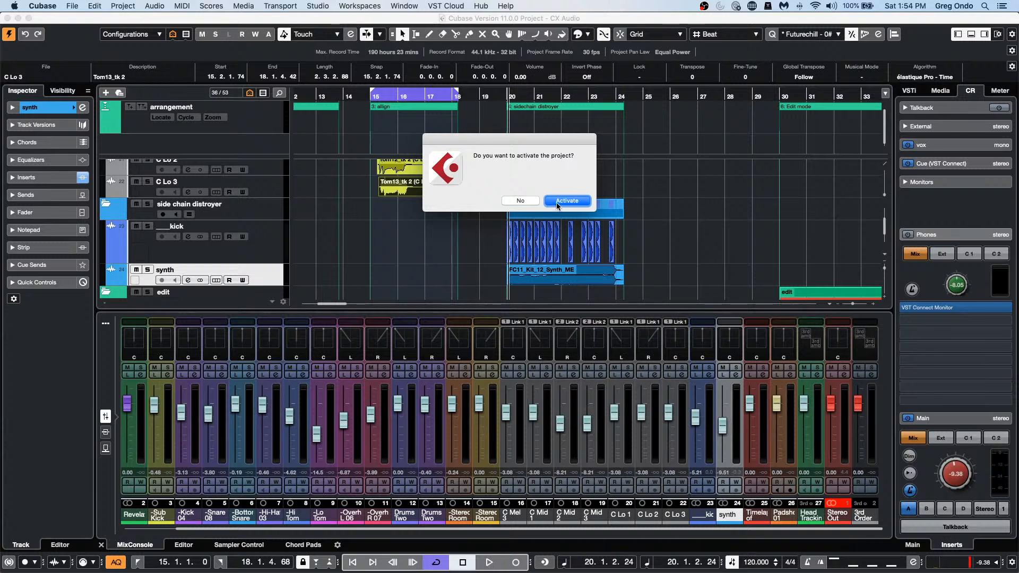
{"action": "left_click", "coordinate": [565, 201]}
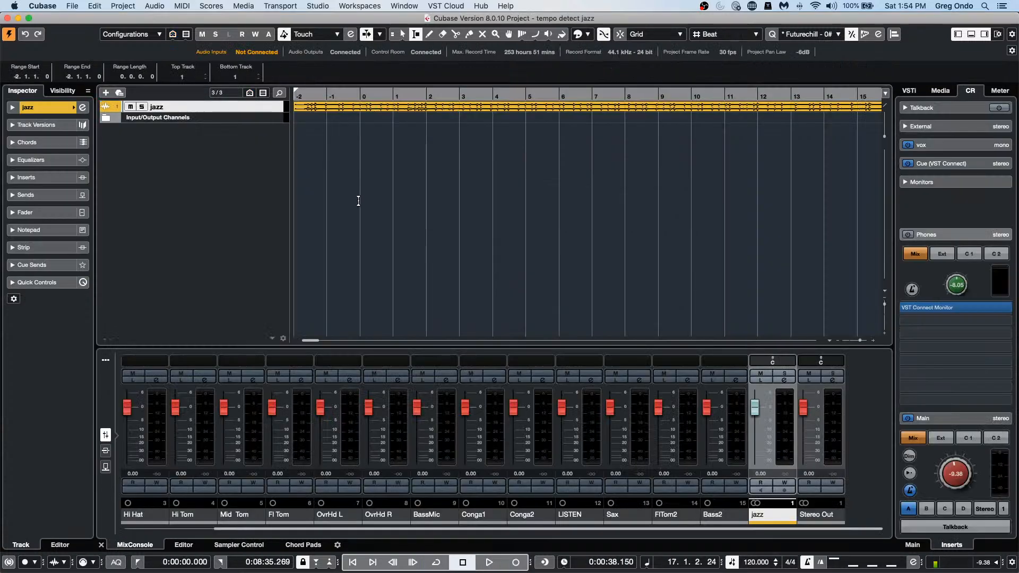
Step: Enlarge the jazz track's height and select its audio event with the Object Selection tool
{"action": "left_click_drag", "start_coordinate": [274, 111], "coordinate": [269, 143]}
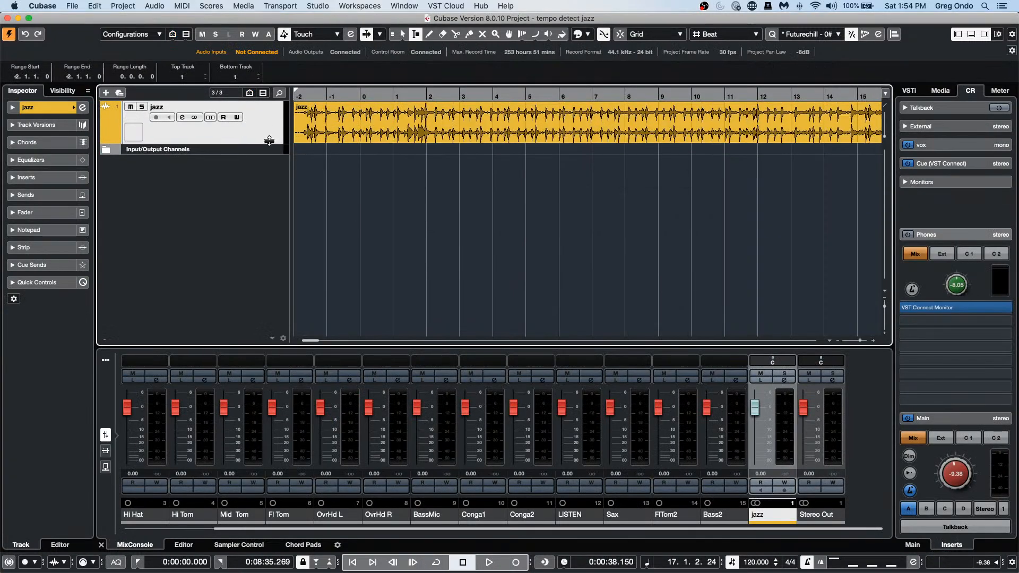
{"action": "key", "text": "1"}
{"action": "left_click", "coordinate": [375, 142]}
Step: Analyze the jazz event's tempo with Tempo Detection, apply Offbeat Correction and close the detection panel
{"action": "left_click", "coordinate": [71, 6]}
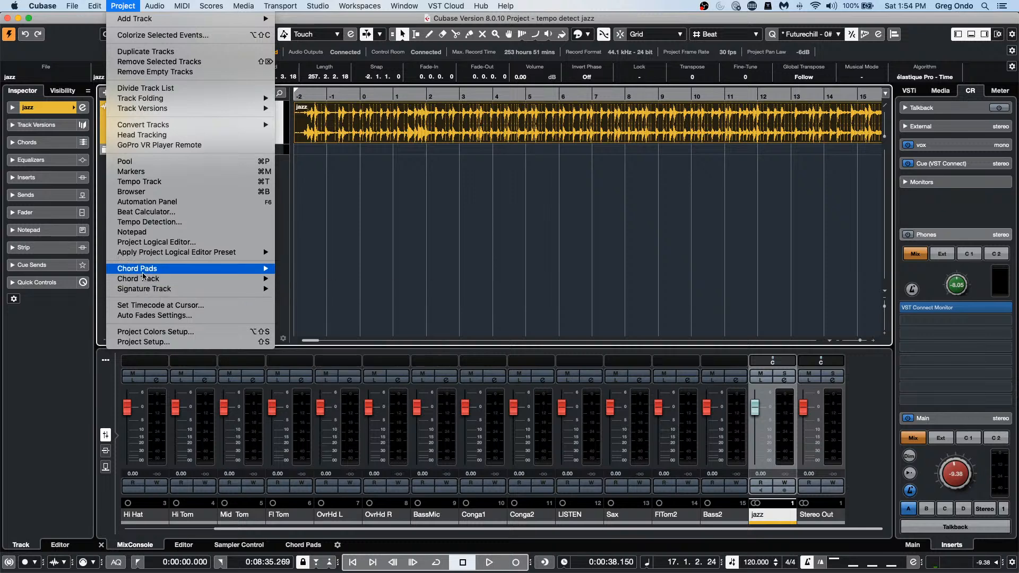
{"action": "mouse_move", "coordinate": [96, 6]}
{"action": "mouse_move", "coordinate": [125, 341]}
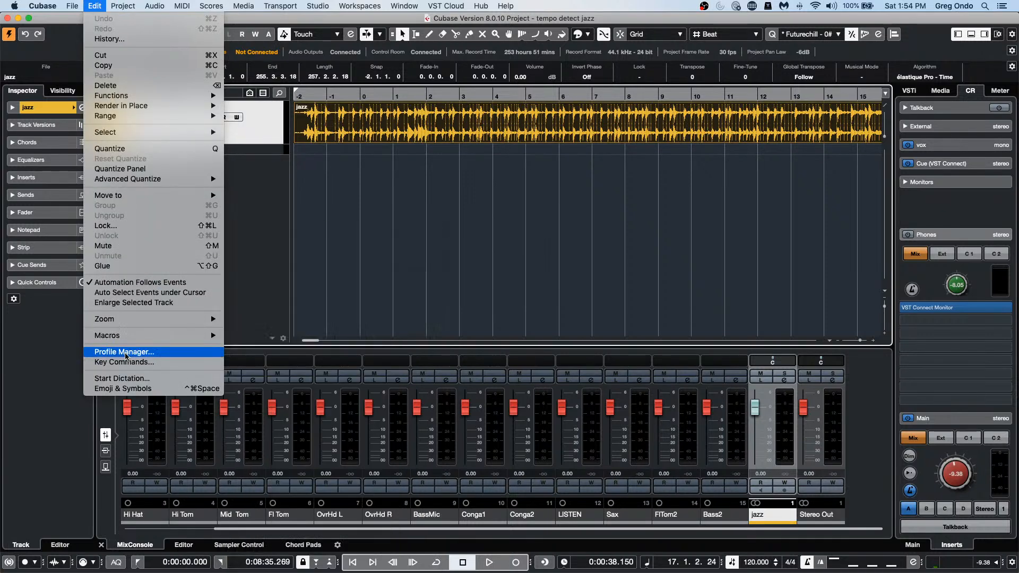
{"action": "mouse_move", "coordinate": [125, 3]}
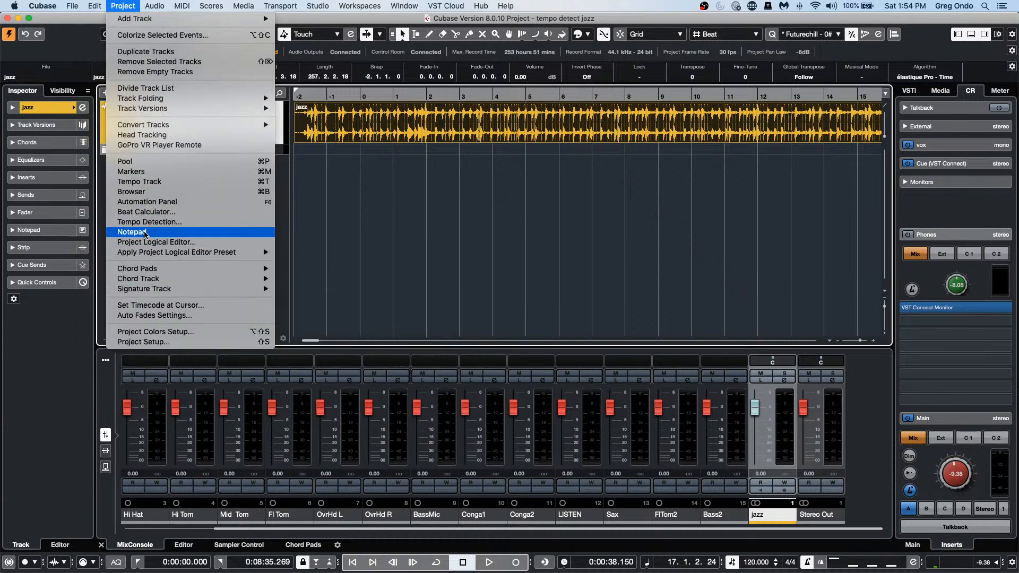
{"action": "left_click", "coordinate": [130, 221]}
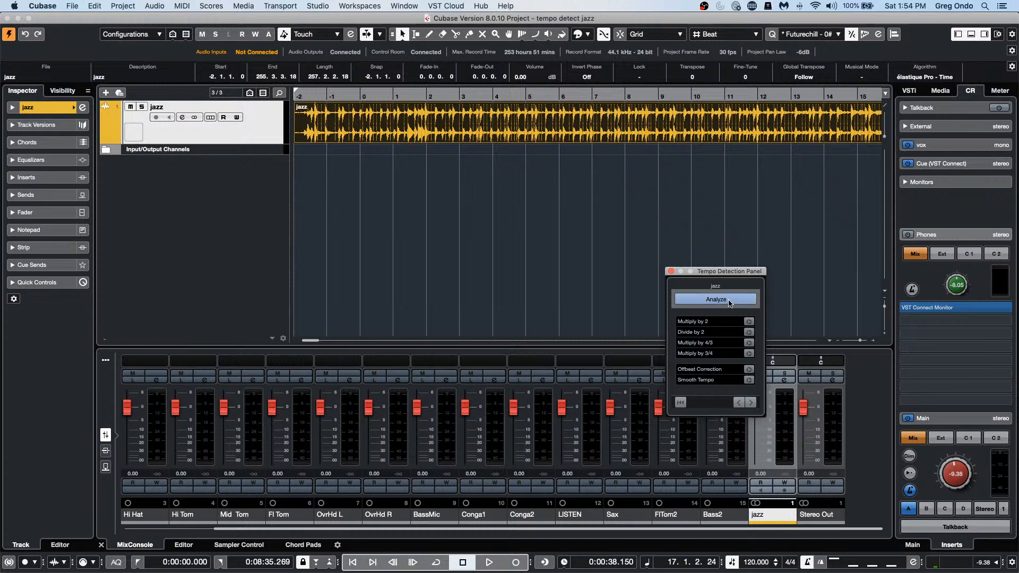
{"action": "left_click", "coordinate": [728, 301]}
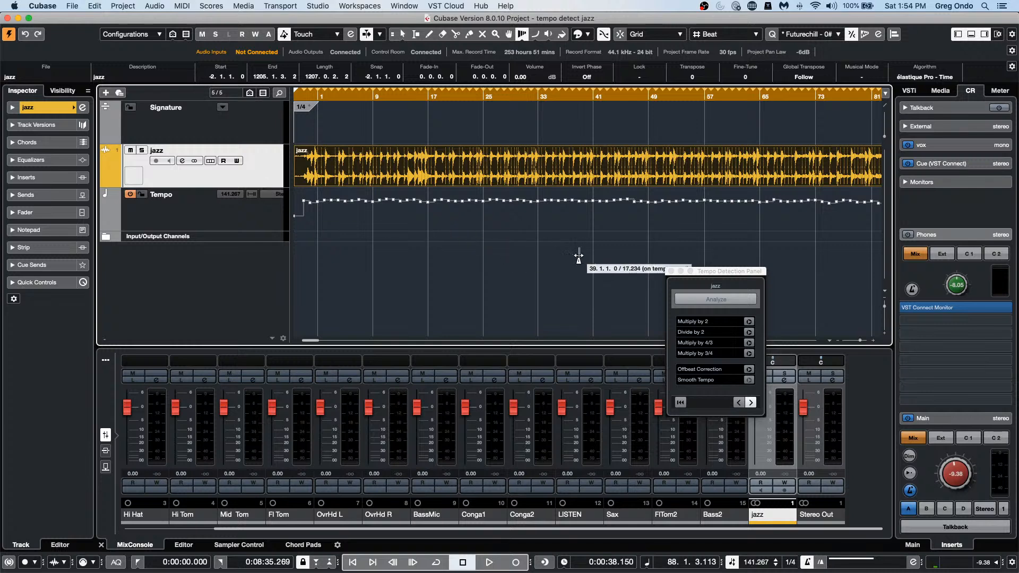
{"action": "left_click", "coordinate": [749, 370]}
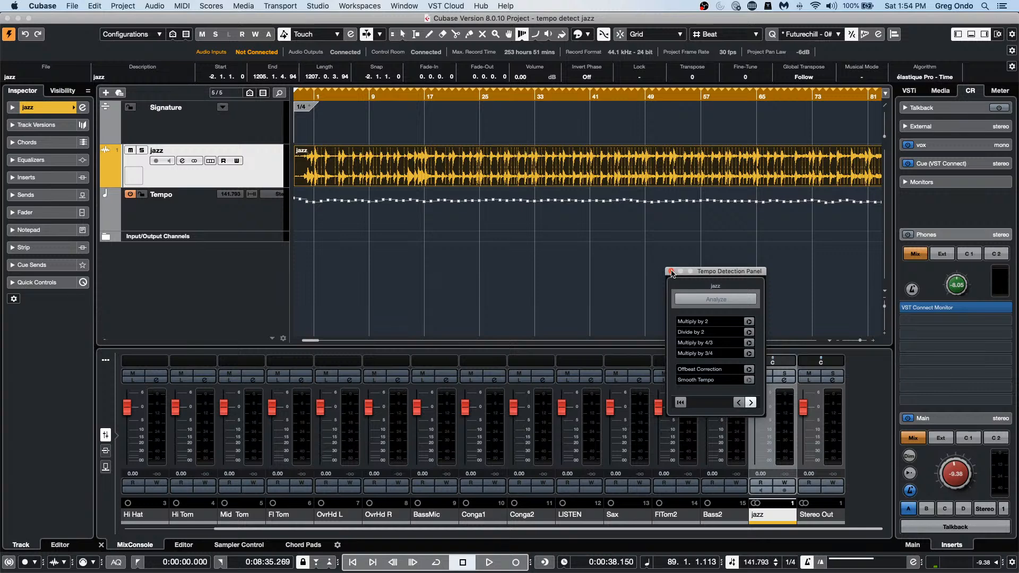
{"action": "left_click", "coordinate": [671, 272]}
Step: Play back a stretch of the jazz event with its detected tempo, then stop and select the Tempo track
{"action": "key", "text": "space"}
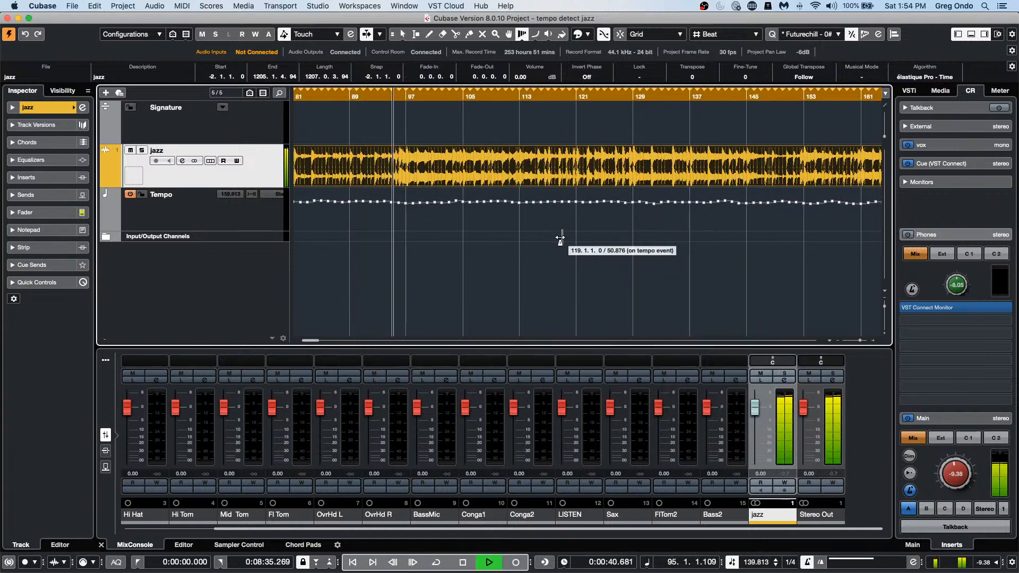
{"action": "key", "text": "space"}
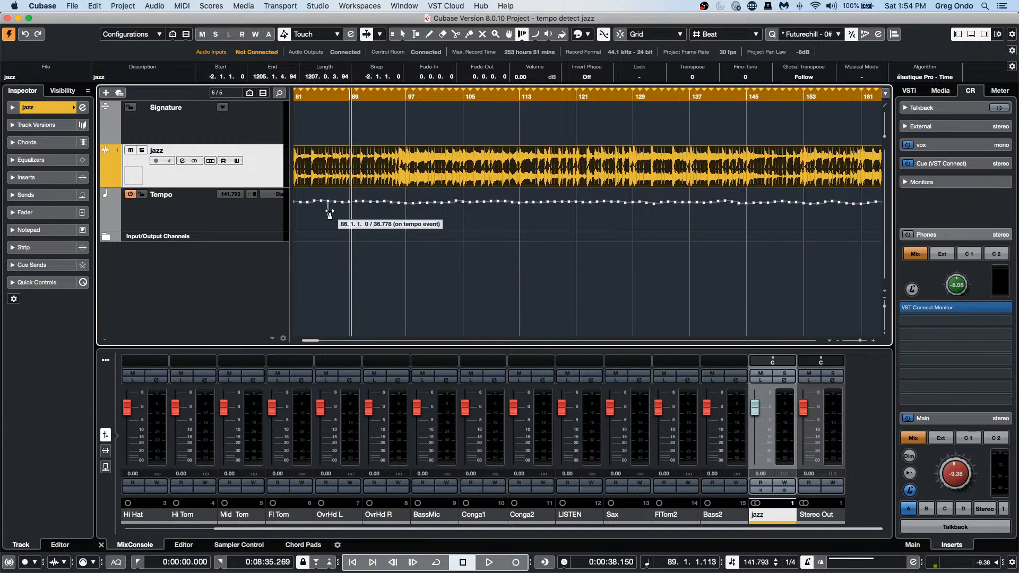
{"action": "left_click", "coordinate": [263, 213]}
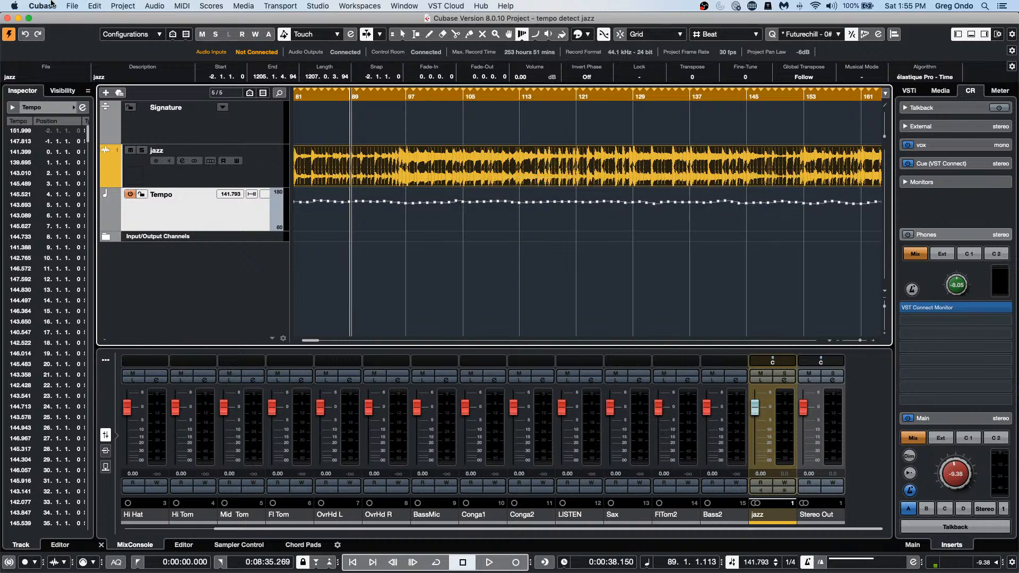
Step: Examine the Set Definition From Tempo options for the jazz event and cancel without applying them
{"action": "left_click", "coordinate": [155, 6]}
{"action": "mouse_move", "coordinate": [197, 165]}
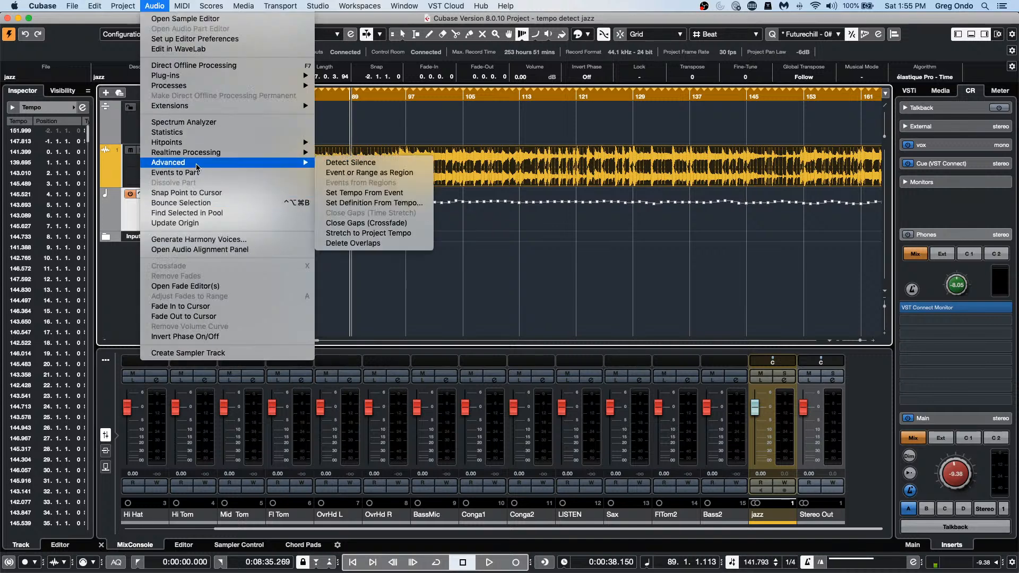
{"action": "left_click", "coordinate": [393, 202]}
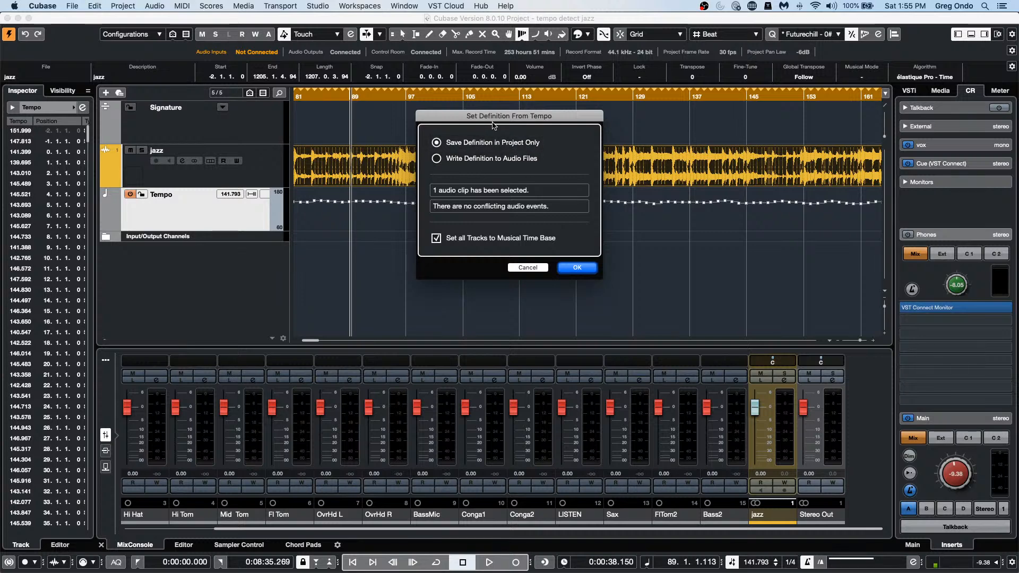
{"action": "left_click_drag", "start_coordinate": [492, 126], "coordinate": [577, 223]}
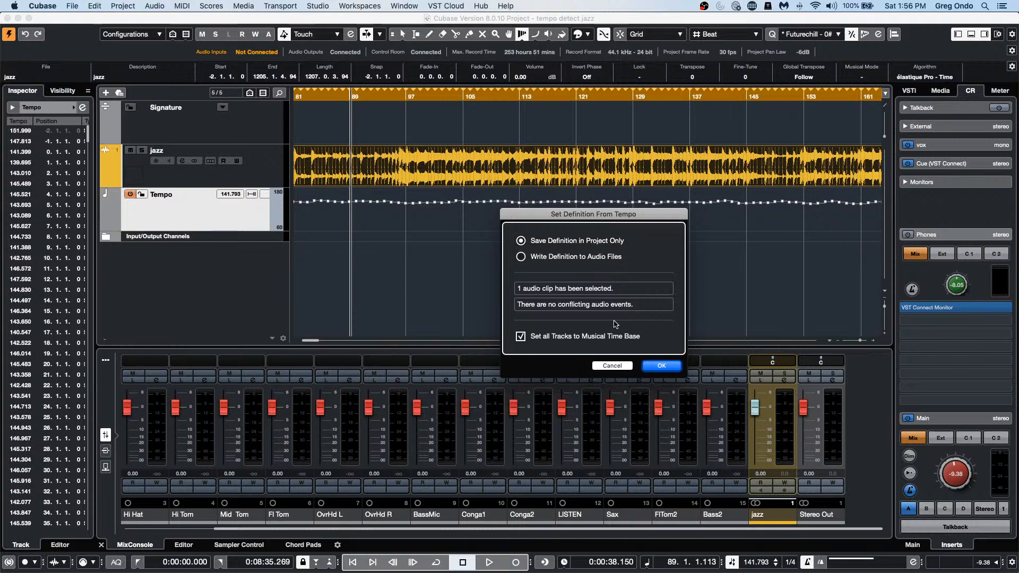
{"action": "left_click", "coordinate": [618, 365]}
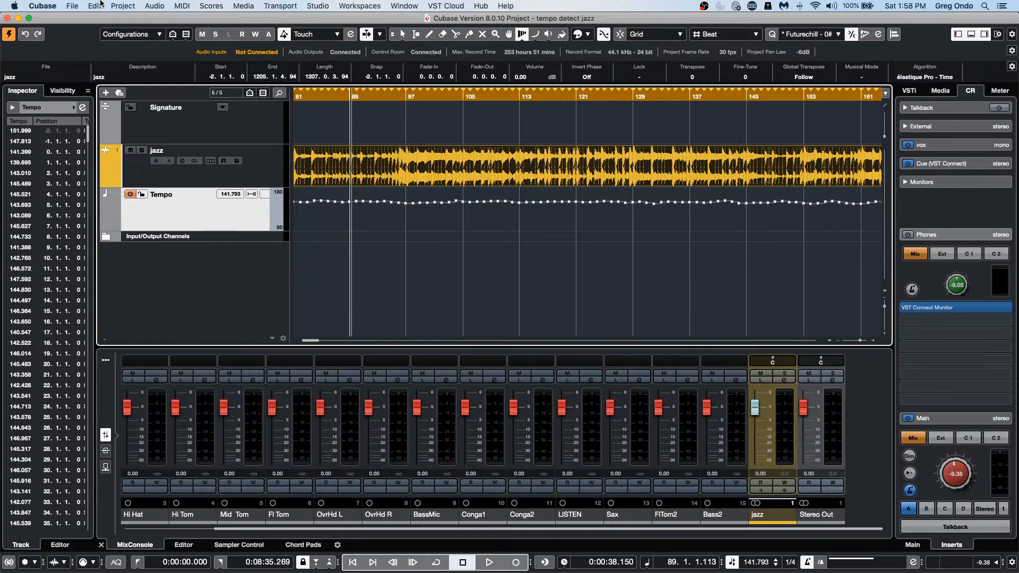
Step: Open the recent project Bach - Brandenburg Concerto no 3 and show the Violin II score in a separate Score Editor window
{"action": "left_click", "coordinate": [72, 5]}
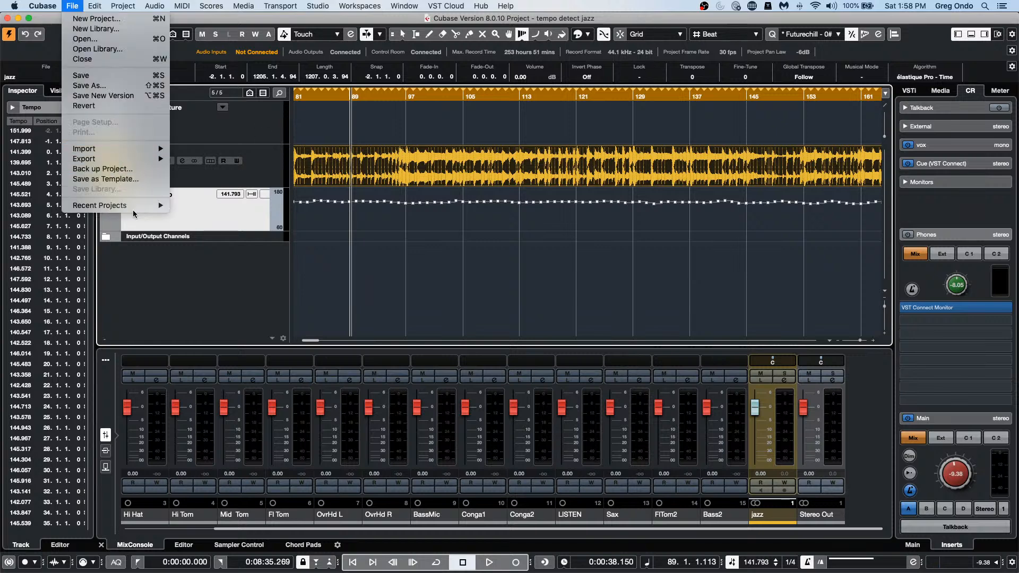
{"action": "mouse_move", "coordinate": [134, 207]}
{"action": "left_click", "coordinate": [245, 228]}
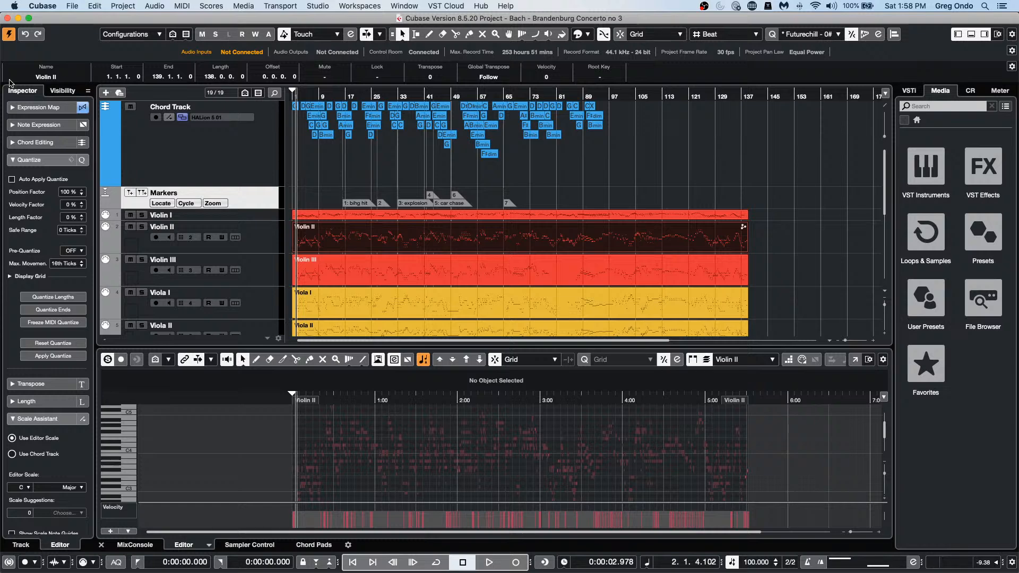
{"action": "key", "text": "super+r"}
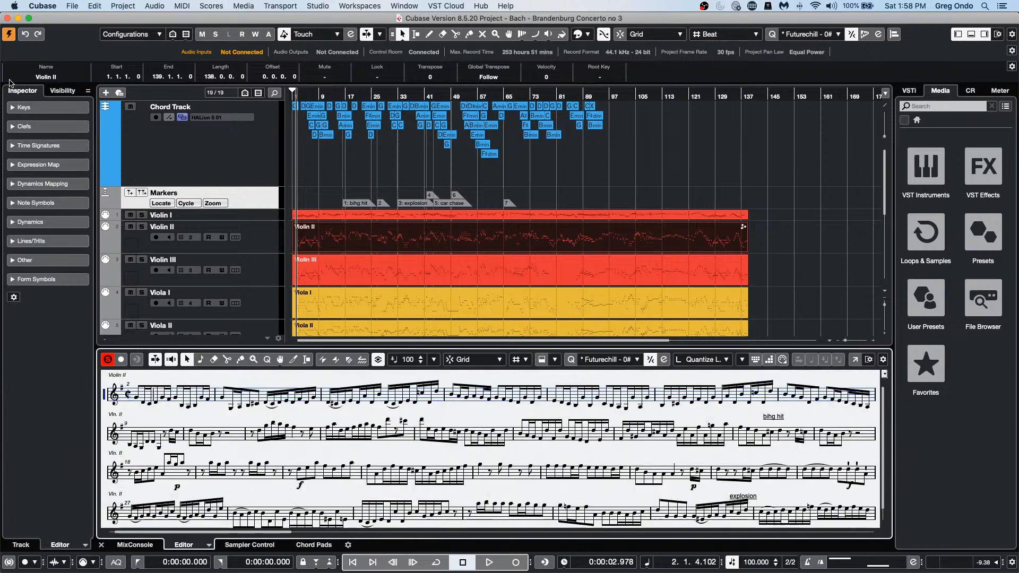
{"action": "left_click", "coordinate": [855, 359]}
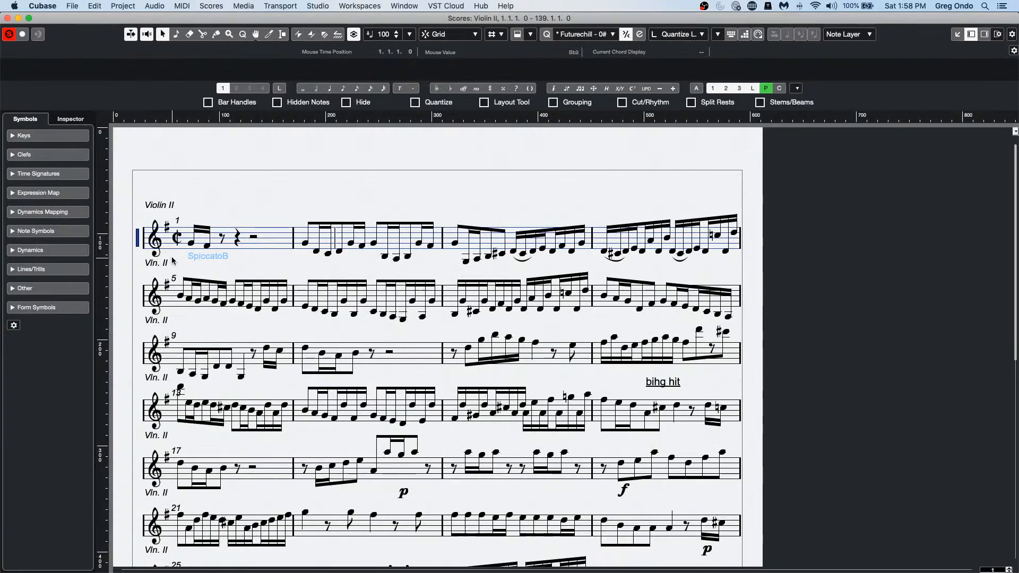
Step: Open the Edit Clef dialog for the first Violin II clef, browse the available clefs and accept Treble
{"action": "double_click", "coordinate": [157, 240]}
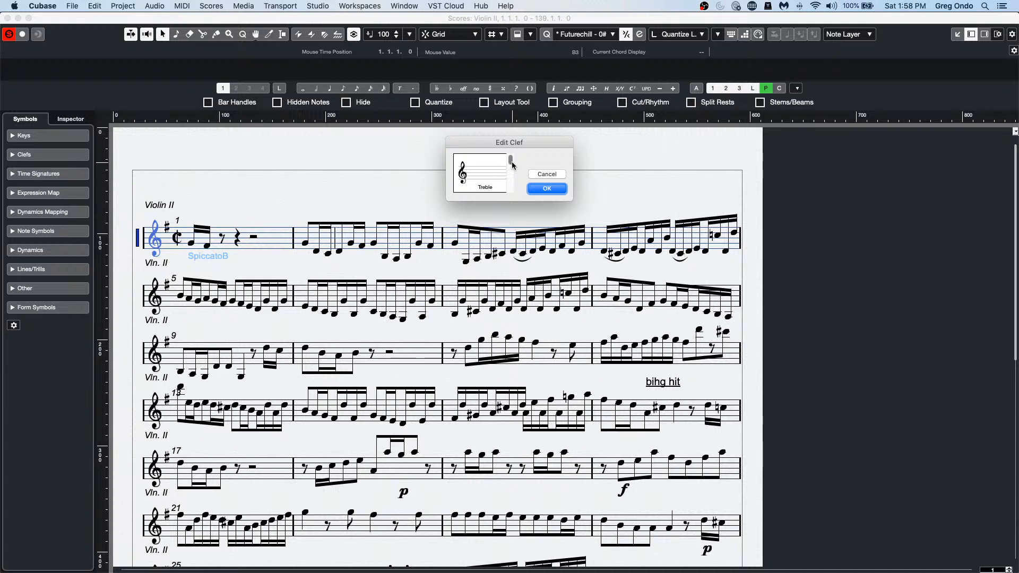
{"action": "mouse_move", "coordinate": [510, 161]}
{"action": "left_mouse_down"}
{"action": "mouse_move", "coordinate": [510, 195]}
{"action": "mouse_move", "coordinate": [512, 166]}
{"action": "left_mouse_up"}
{"action": "left_click", "coordinate": [546, 188]}
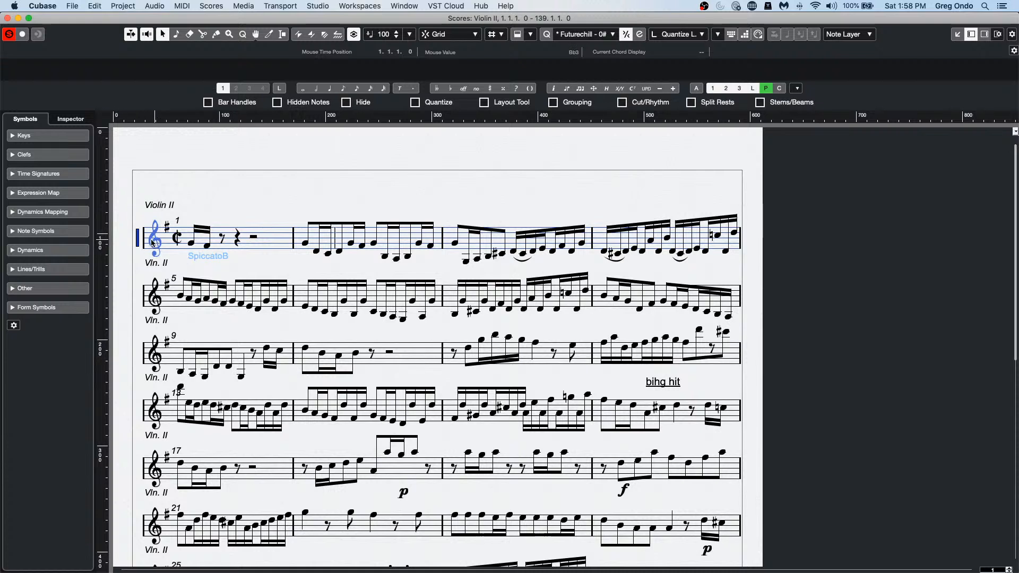
Step: Show the score Properties and examine the options for the first clef, rest and time signature, toggling the Properties display off and on
{"action": "left_click", "coordinate": [984, 35]}
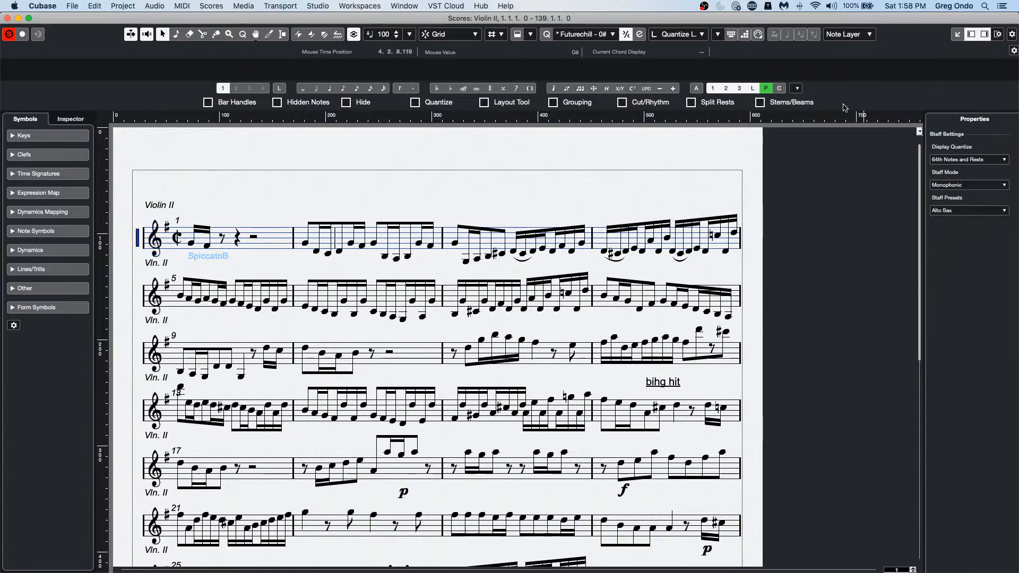
{"action": "left_click", "coordinate": [156, 238]}
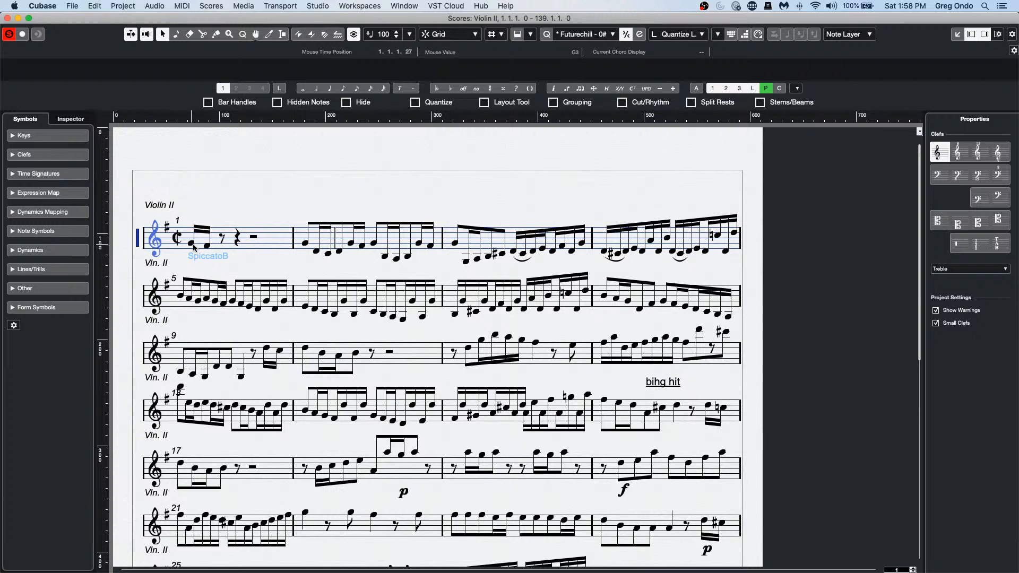
{"action": "left_click", "coordinate": [238, 240]}
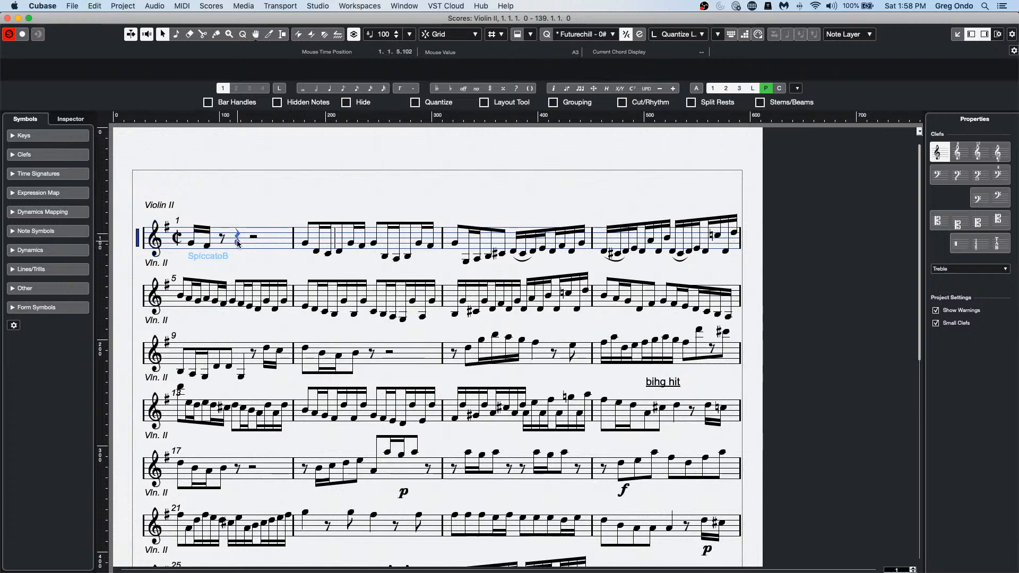
{"action": "left_click", "coordinate": [177, 238]}
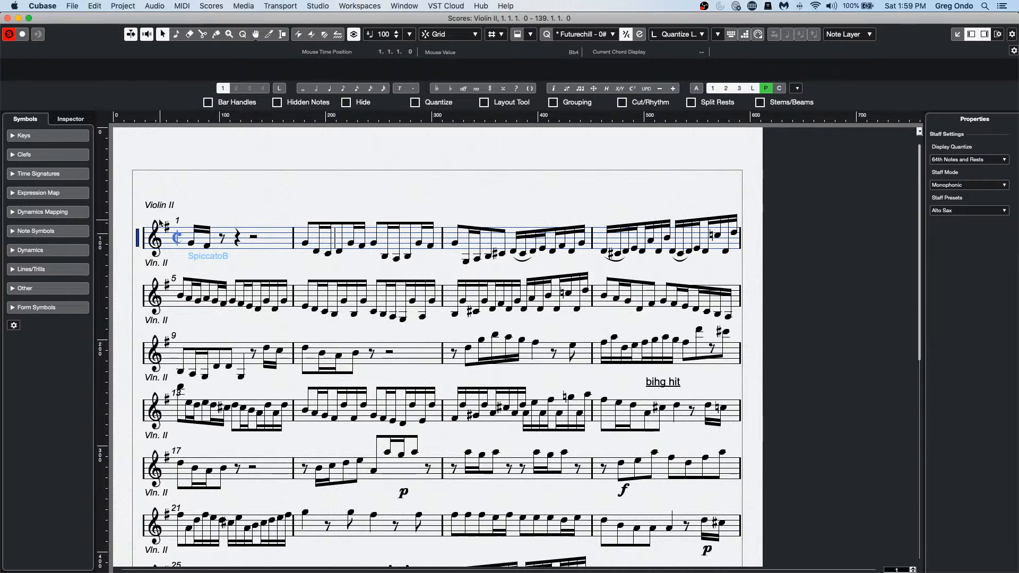
{"action": "left_click", "coordinate": [154, 236]}
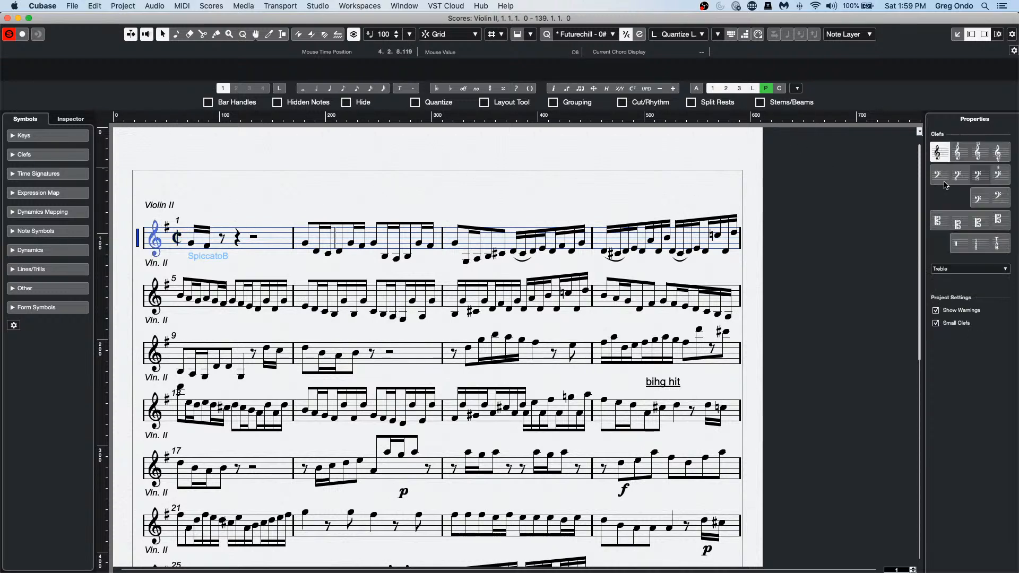
{"action": "left_click", "coordinate": [984, 35]}
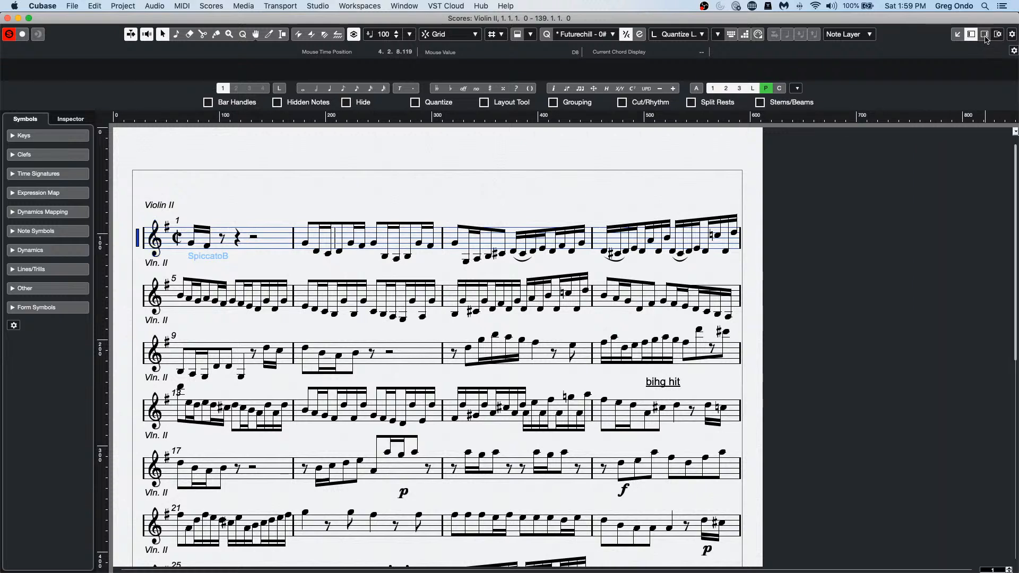
{"action": "left_click", "coordinate": [984, 35]}
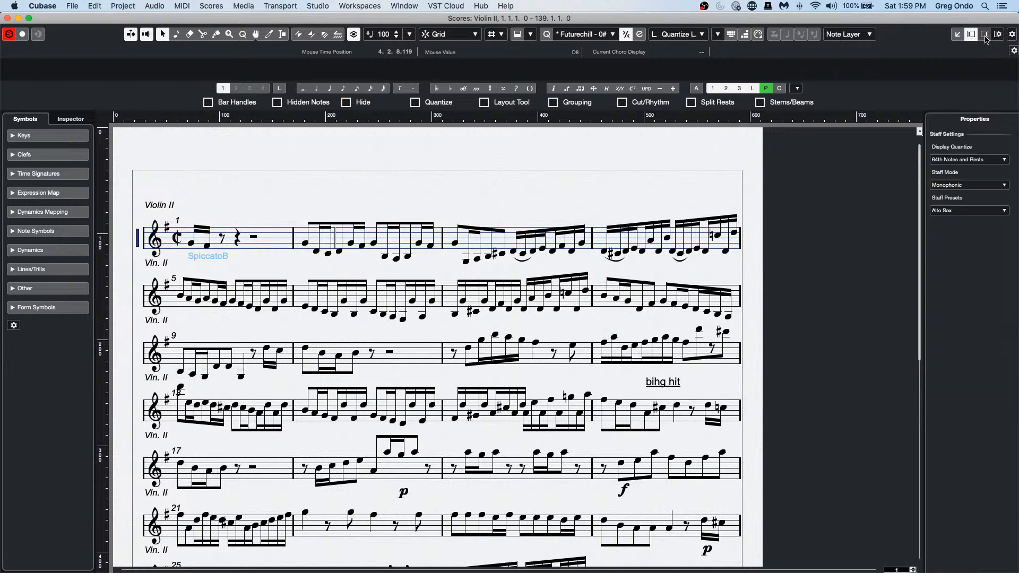
Step: Reopen the Edit Clef dialog for the first clef, look through the choices and confirm the Treble clef
{"action": "double_click", "coordinate": [154, 239]}
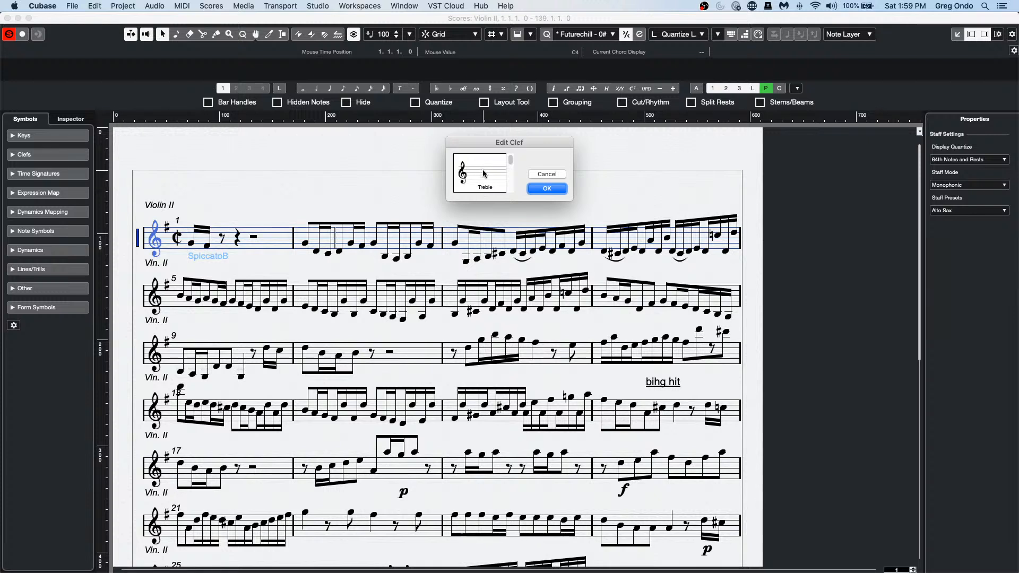
{"action": "scroll", "coordinate": [483, 173], "scroll_direction": "down", "scroll_amount": 2}
{"action": "scroll", "coordinate": [484, 173], "scroll_direction": "up", "scroll_amount": 2}
{"action": "left_click", "coordinate": [545, 190]}
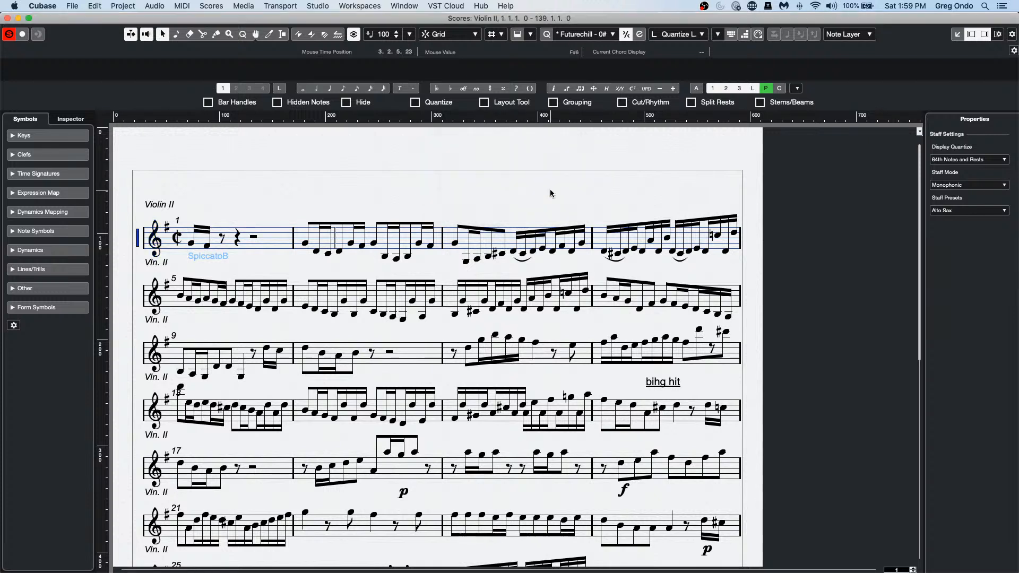
Step: Open the Violin II staff's Score Settings, examine the Clef/Key choices in its main settings and close the dialog
{"action": "double_click", "coordinate": [138, 243]}
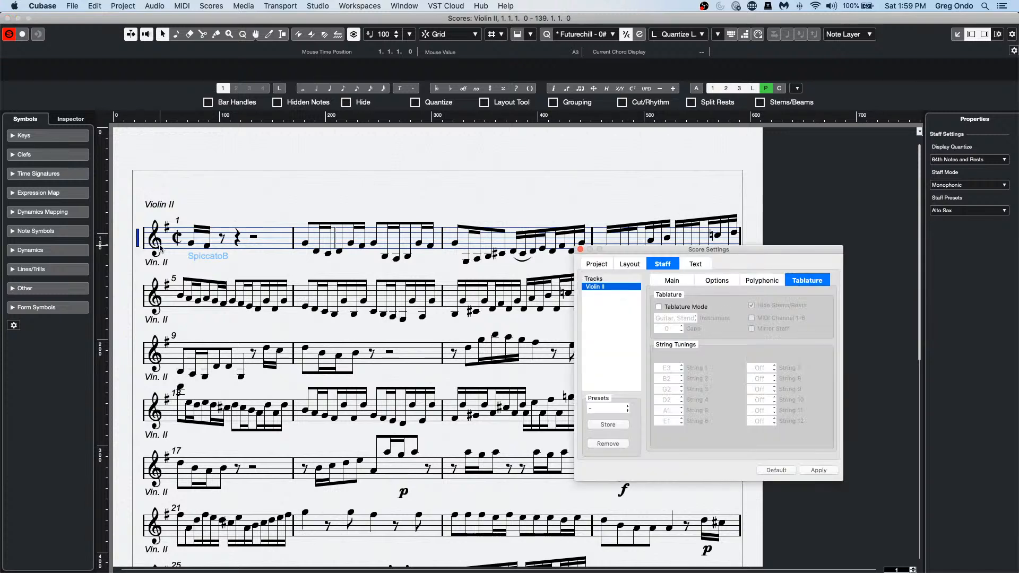
{"action": "left_click", "coordinate": [684, 284]}
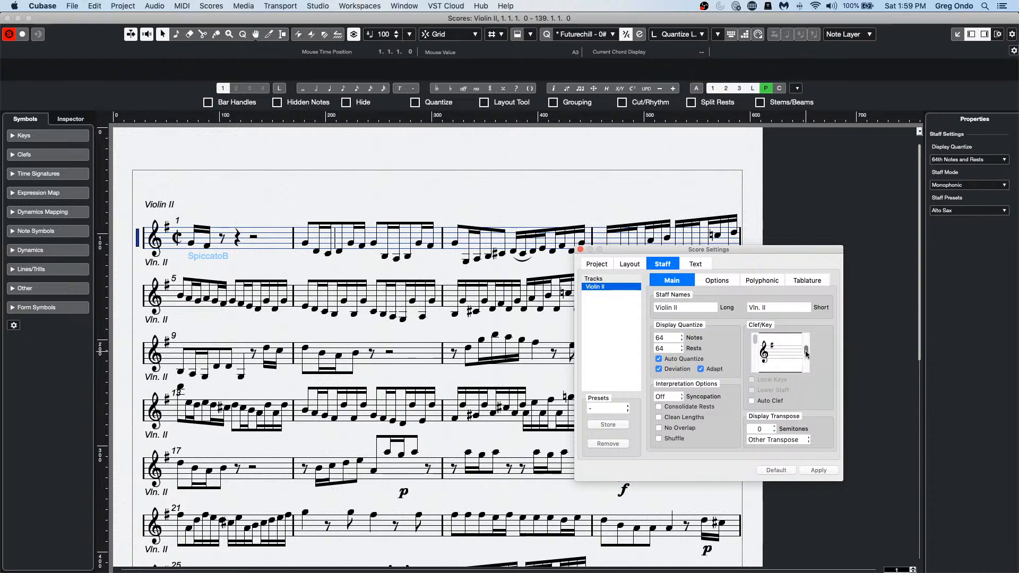
{"action": "mouse_move", "coordinate": [755, 341]}
{"action": "left_mouse_down"}
{"action": "mouse_move", "coordinate": [756, 371]}
{"action": "mouse_move", "coordinate": [755, 342]}
{"action": "left_mouse_up"}
{"action": "left_click", "coordinate": [579, 249]}
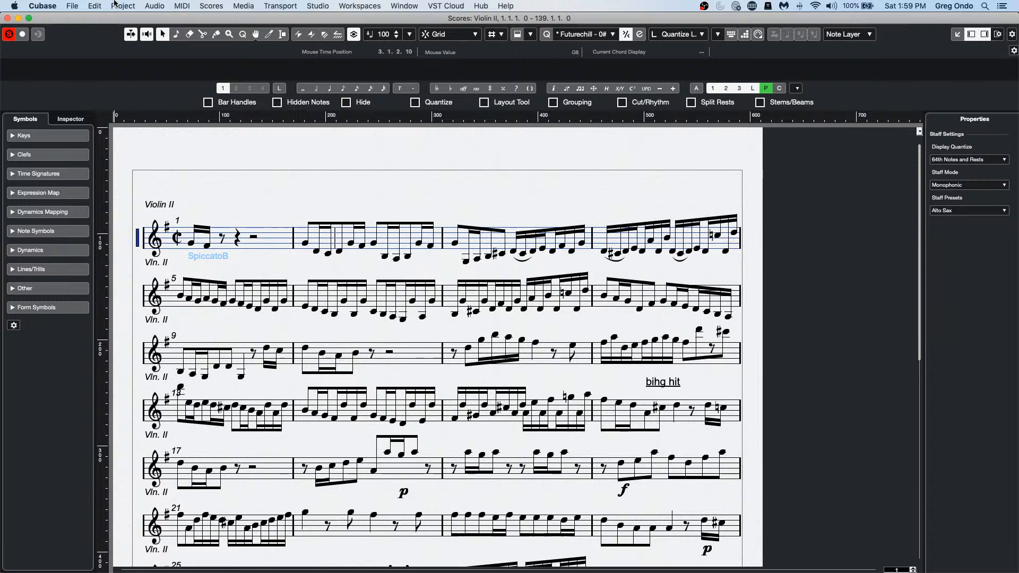
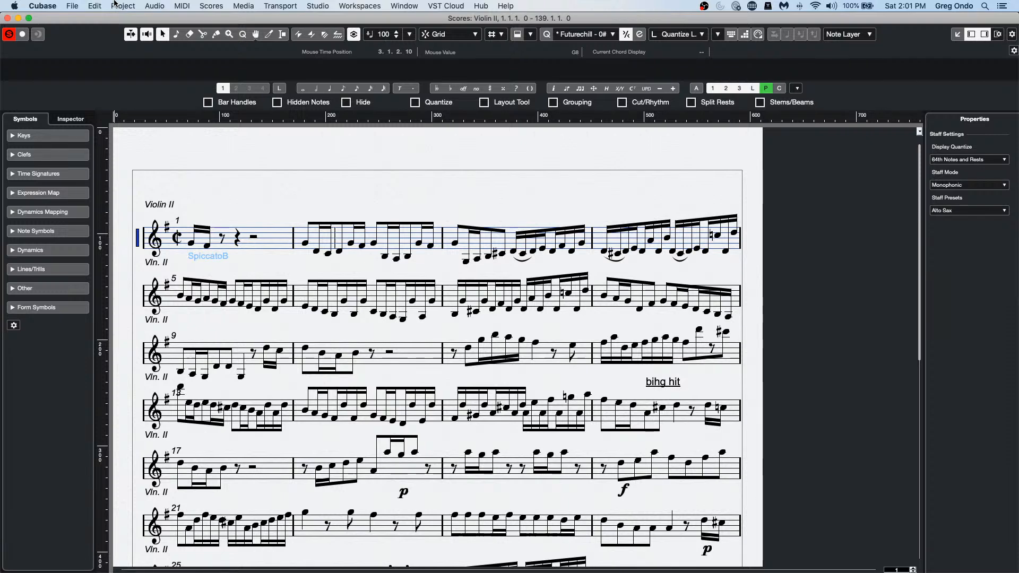
Step: Close the separate Violin II score window and activate the project's track arrangement
{"action": "left_click", "coordinate": [7, 19]}
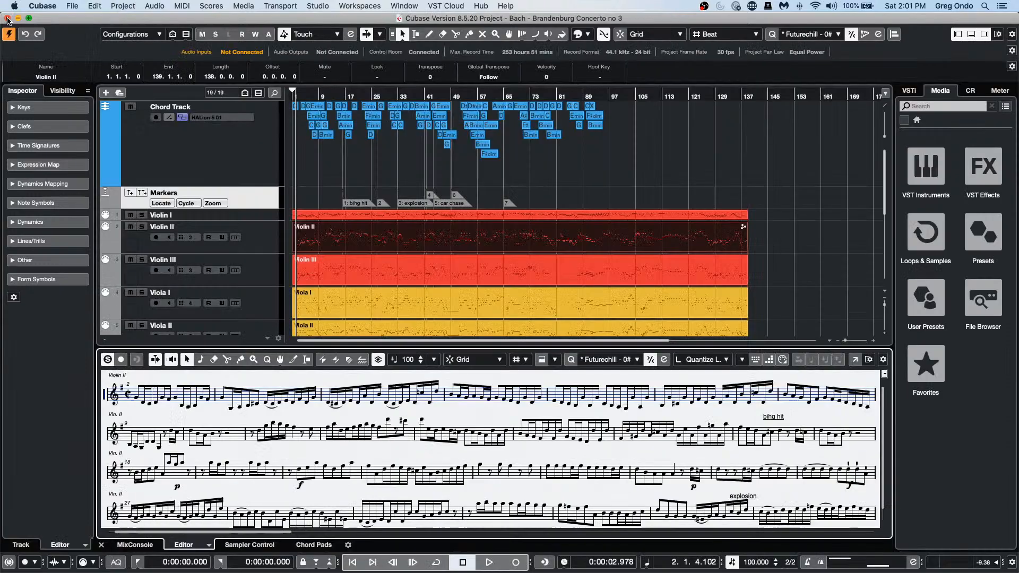
{"action": "left_click", "coordinate": [578, 187]}
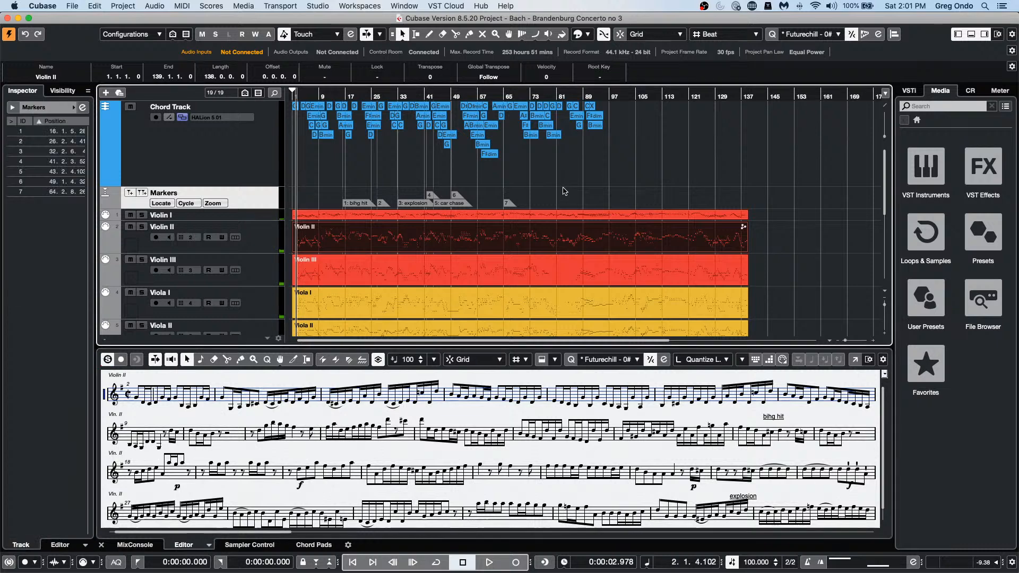
Step: Open the input bus settings in Audio Connections and add one input bus with a Stereo configuration
{"action": "left_click", "coordinate": [395, 6]}
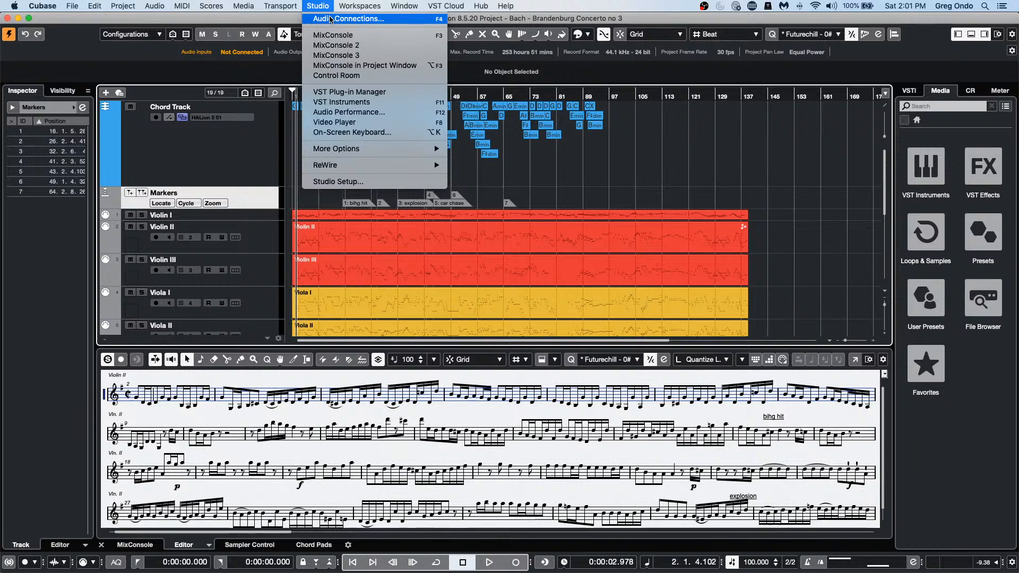
{"action": "left_click", "coordinate": [330, 20]}
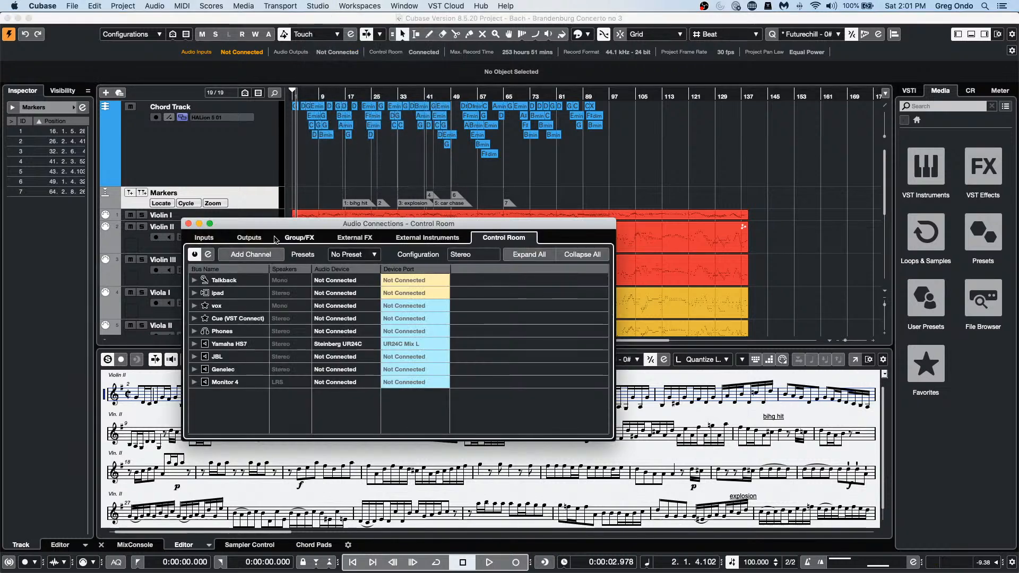
{"action": "left_click", "coordinate": [203, 239]}
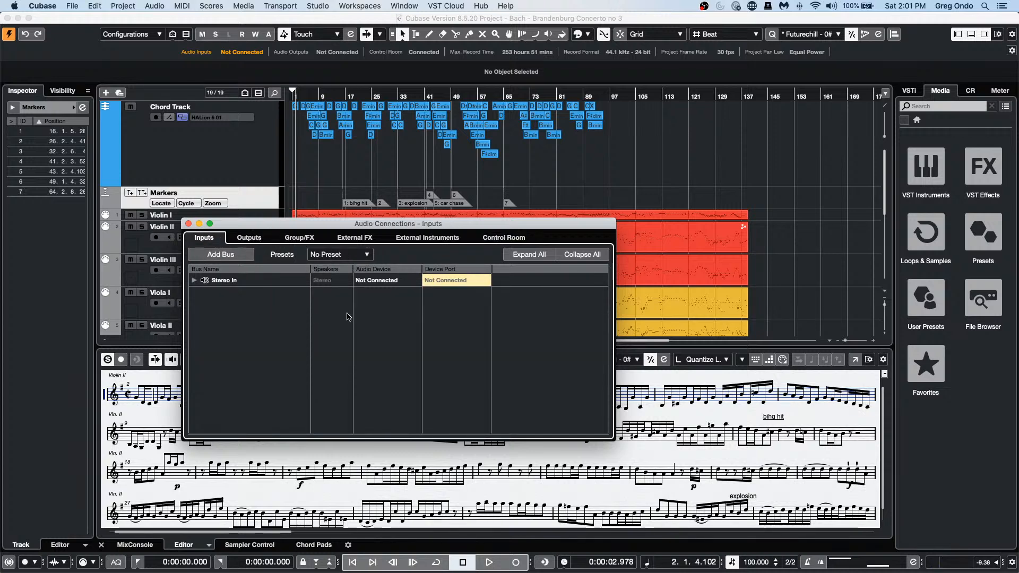
{"action": "right_click", "coordinate": [235, 304]}
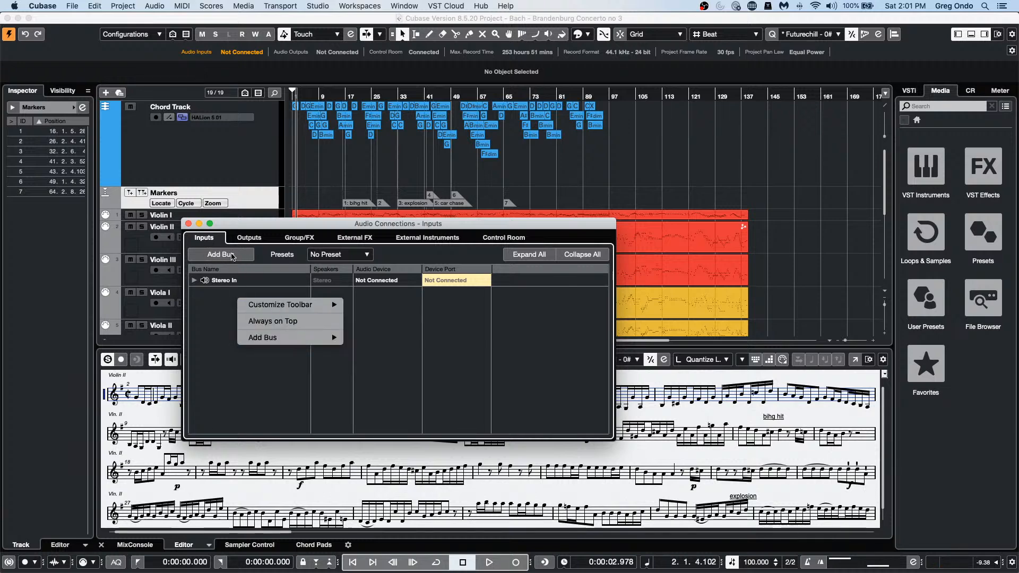
{"action": "left_click", "coordinate": [230, 255]}
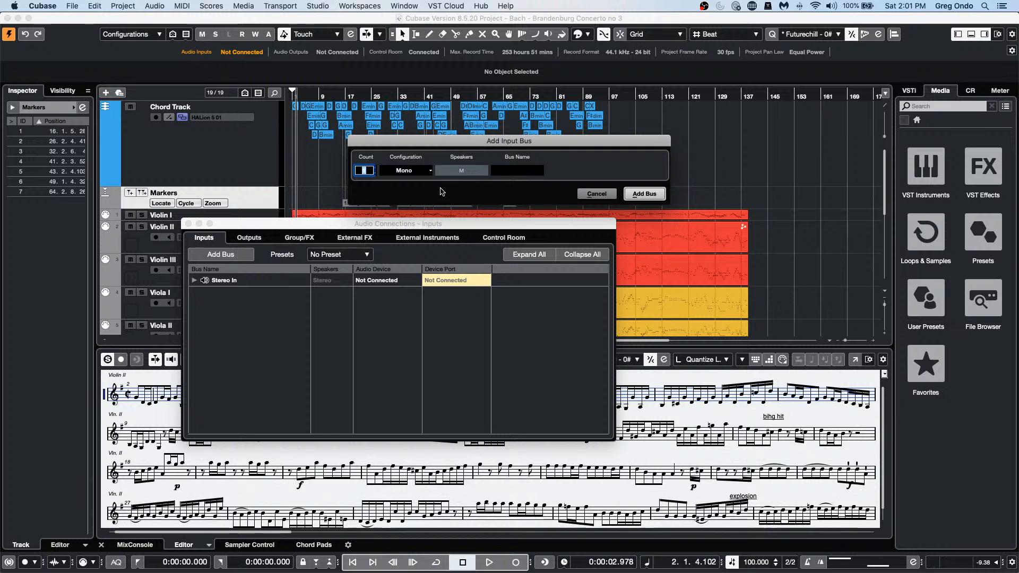
{"action": "left_click", "coordinate": [406, 170]}
{"action": "left_click", "coordinate": [414, 181]}
{"action": "left_click", "coordinate": [644, 193]}
Step: Rename the newly added stereo input bus to S/PDIF
{"action": "double_click", "coordinate": [215, 317]}
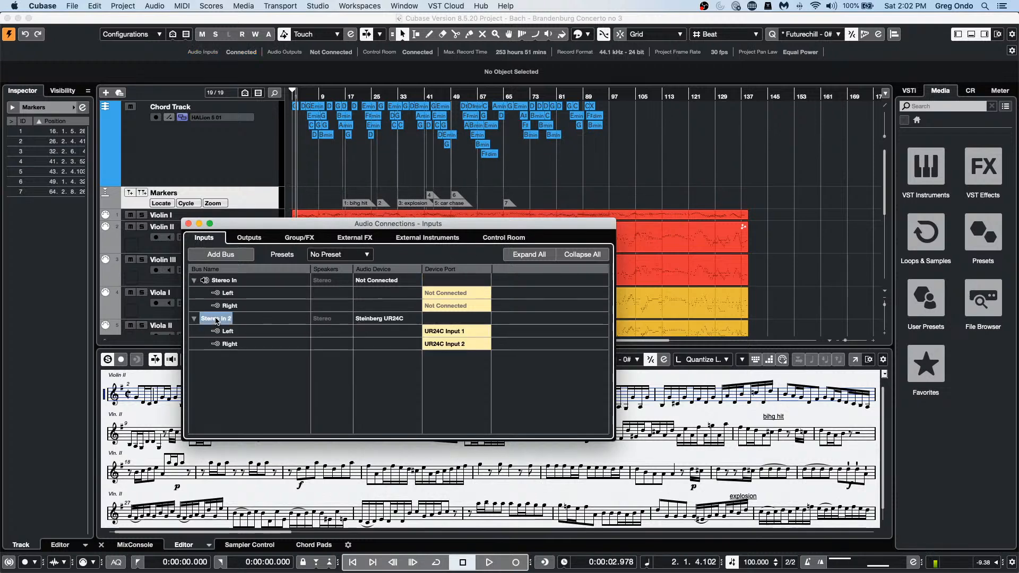
{"action": "type", "text": "S"}
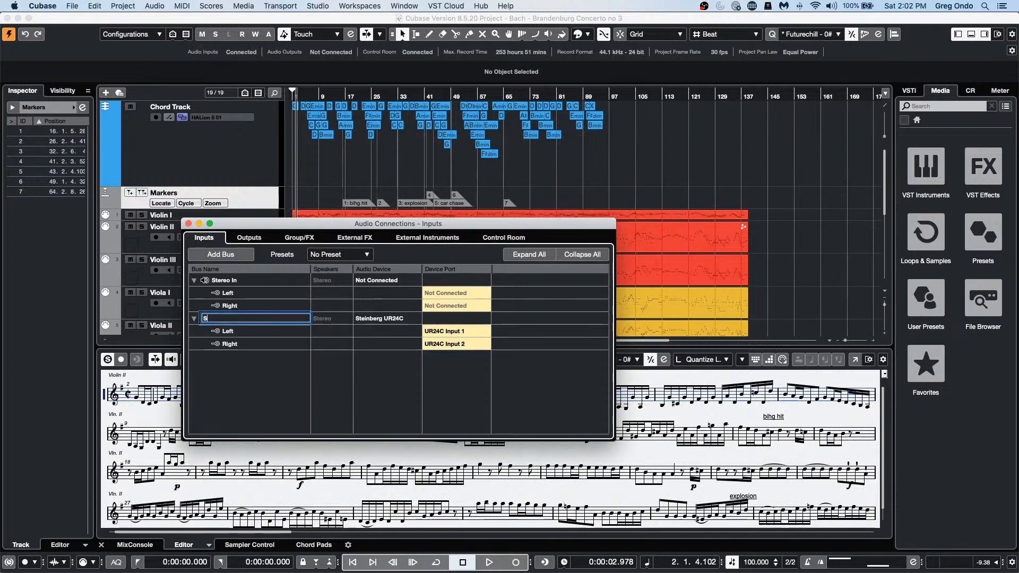
{"action": "type", "text": "?PDIF"}
{"action": "key", "text": "Return"}
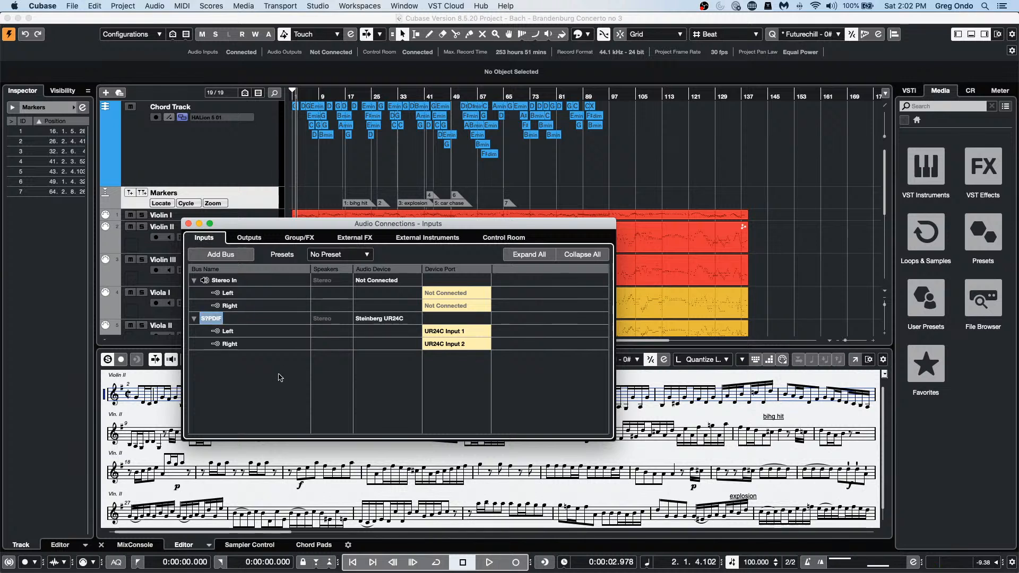
{"action": "double_click", "coordinate": [210, 318]}
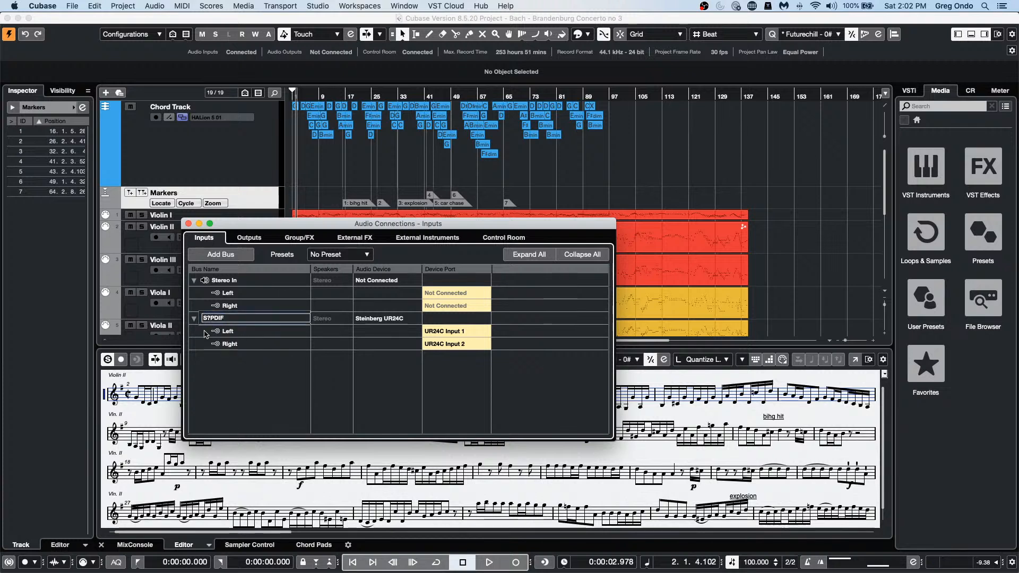
{"action": "key", "text": "Delete"}
{"action": "type", "text": "/"}
{"action": "key", "text": "Return"}
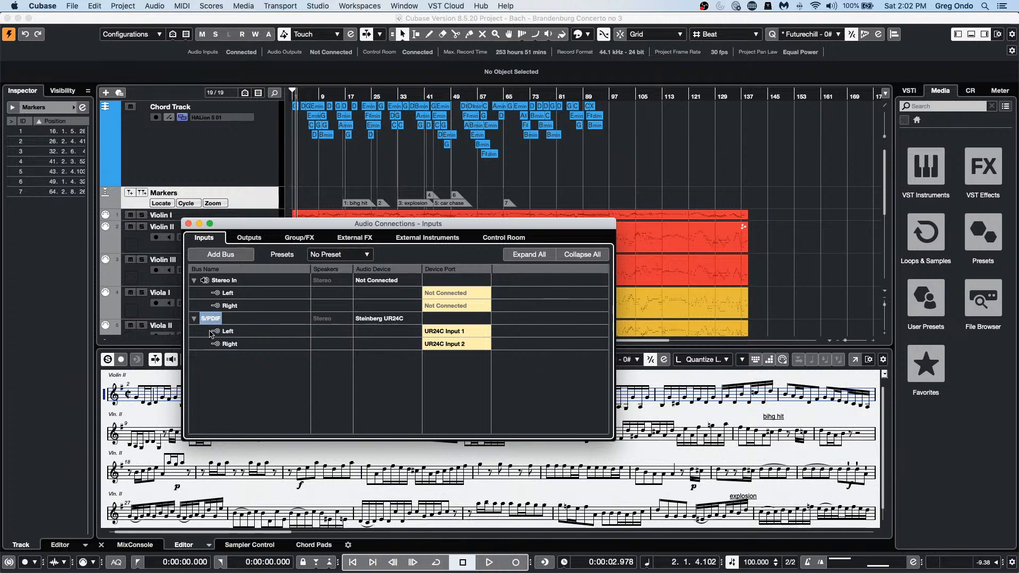
Step: Examine the device port choices for the S/PDIF bus's left channel, keep its assignment and close Audio Connections
{"action": "left_click", "coordinate": [462, 333]}
{"action": "left_click", "coordinate": [377, 320]}
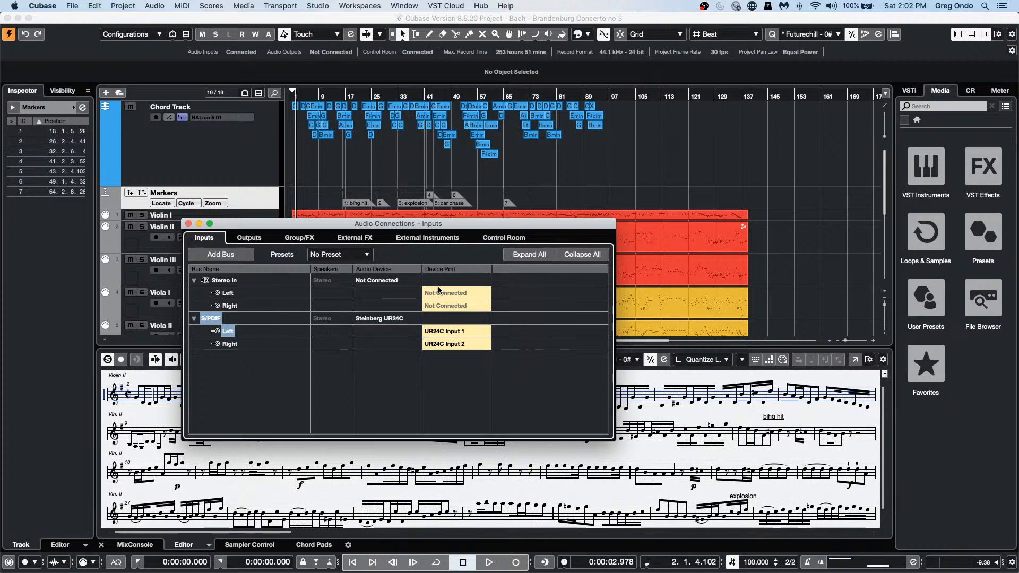
{"action": "left_click", "coordinate": [460, 331]}
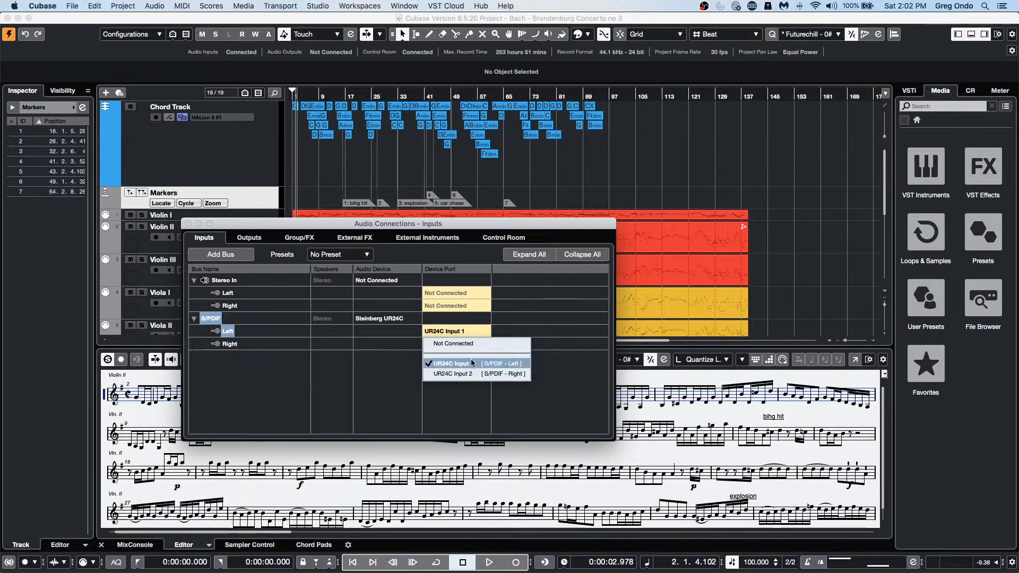
{"action": "left_click", "coordinate": [189, 224]}
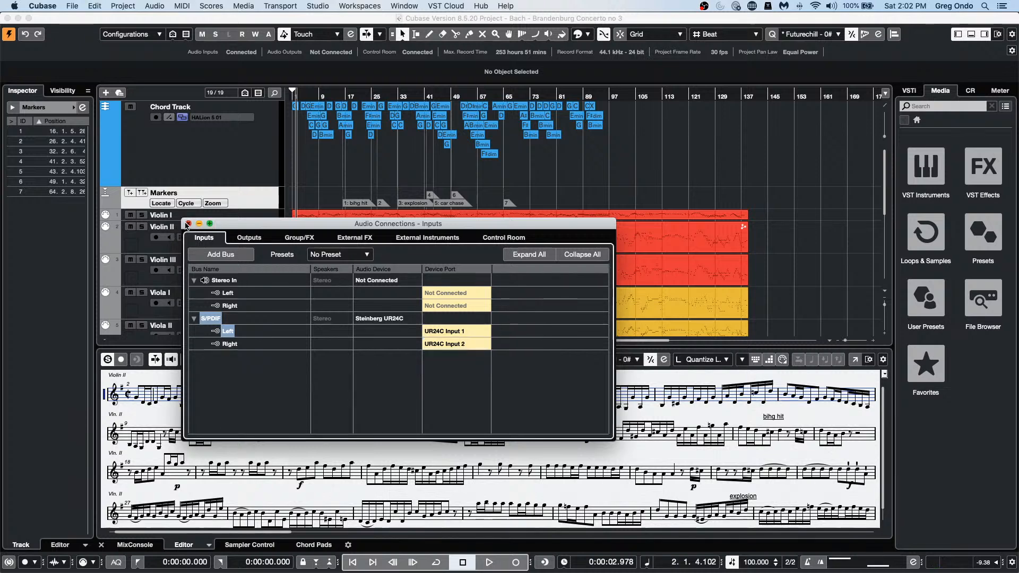
{"action": "left_click", "coordinate": [189, 223]}
Step: Add one stereo audio track below Violin II, with the S/PDIF bus as its input and Stereo Out as its output
{"action": "right_click", "coordinate": [257, 238]}
{"action": "mouse_move", "coordinate": [259, 240]}
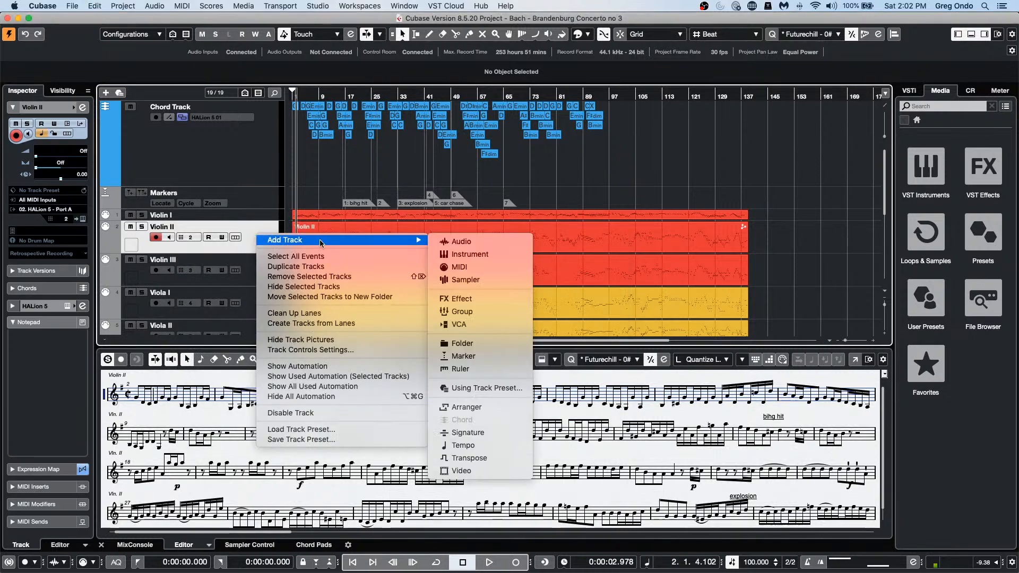
{"action": "left_click", "coordinate": [485, 242]}
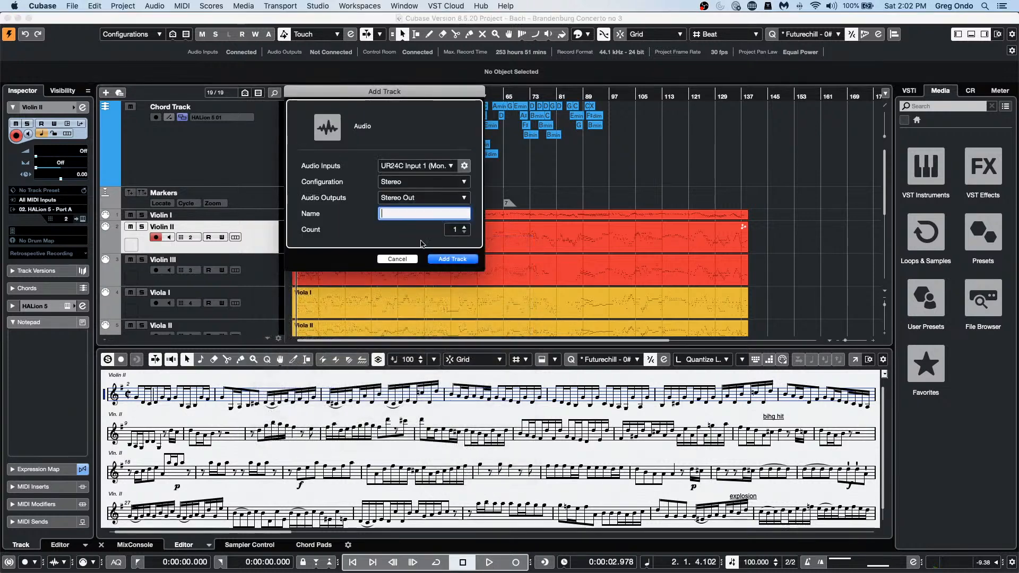
{"action": "left_click", "coordinate": [420, 182]}
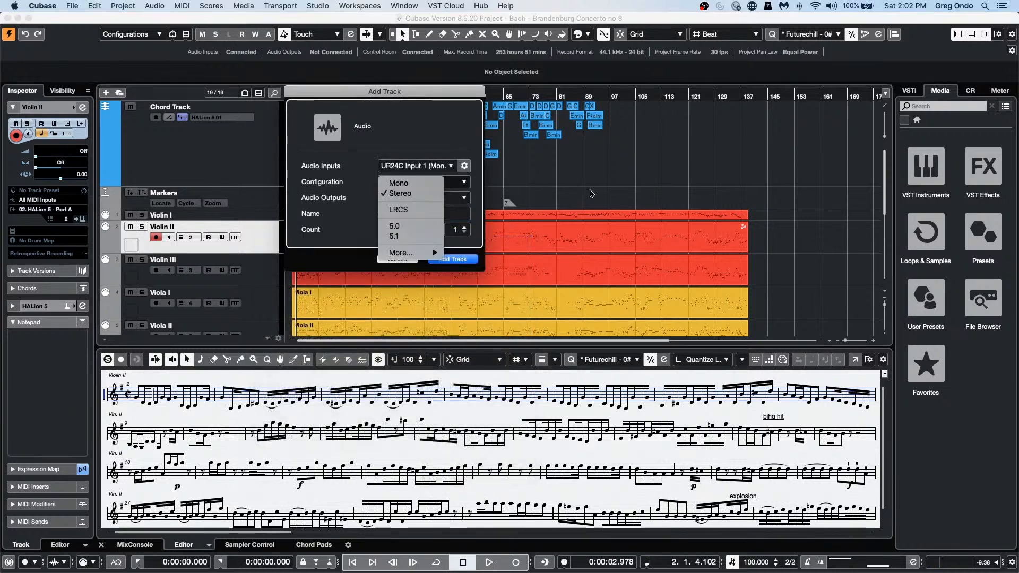
{"action": "left_click", "coordinate": [417, 193]}
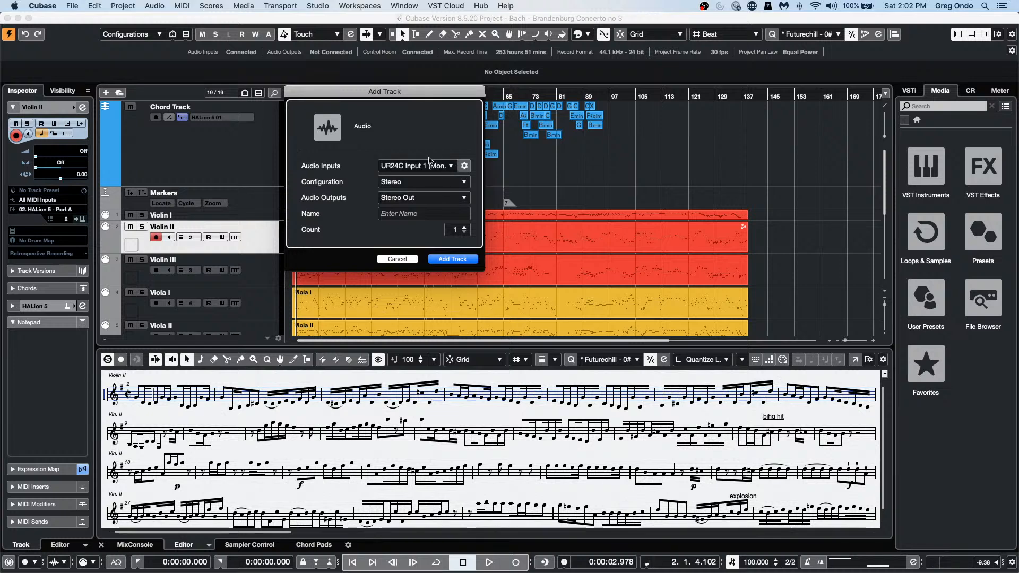
{"action": "left_click", "coordinate": [447, 167]}
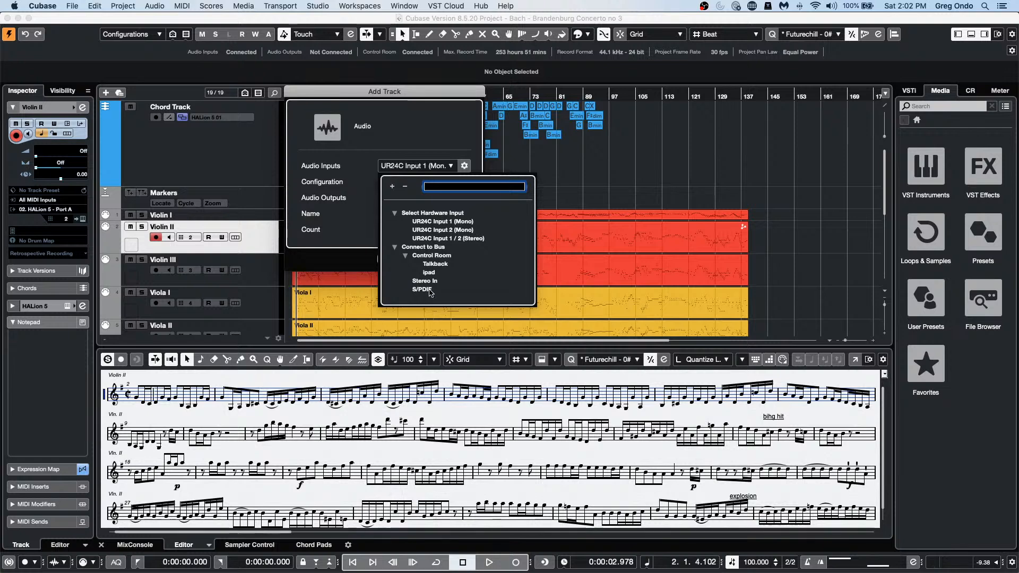
{"action": "left_click", "coordinate": [425, 289]}
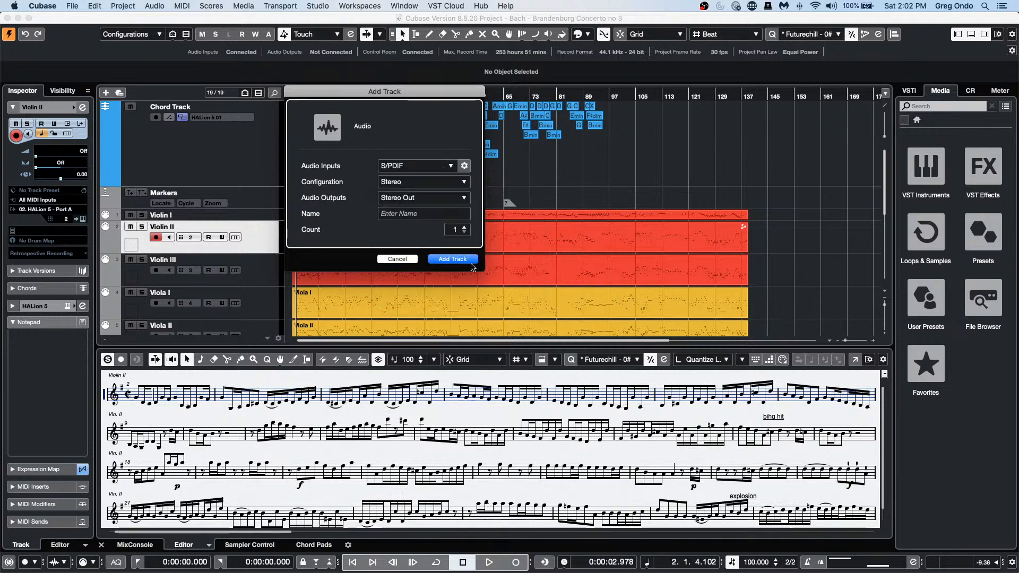
{"action": "left_click", "coordinate": [455, 259]}
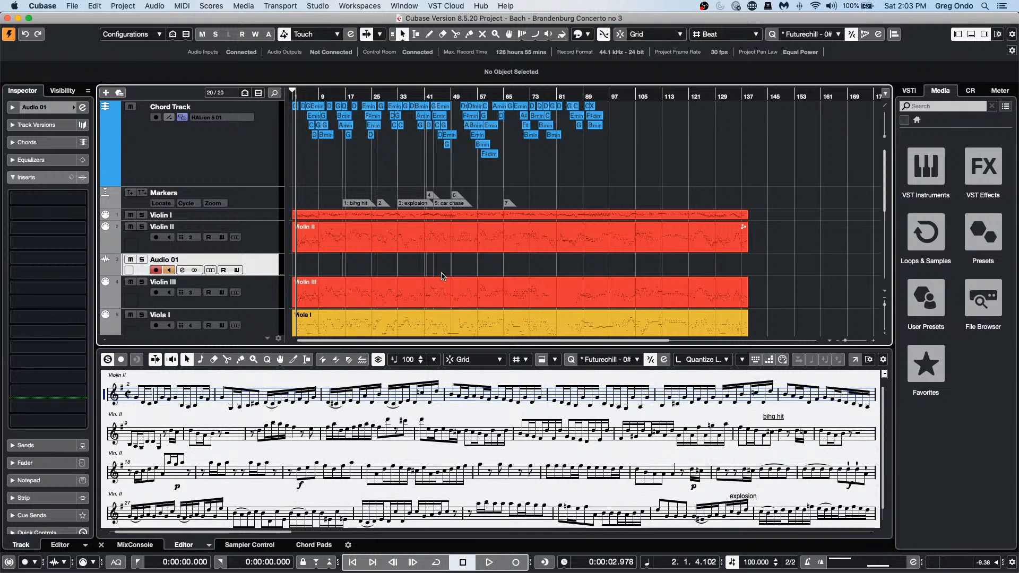
Step: Examine the Steinberg UR24C's clock source and Externally Clocked options in Studio Setup, then close the dialog
{"action": "left_click", "coordinate": [325, 6]}
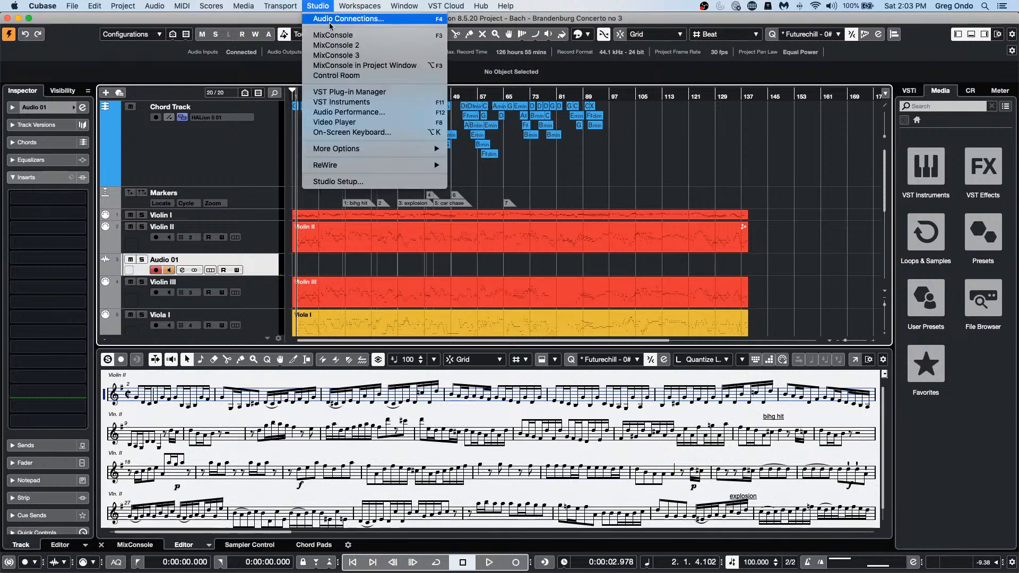
{"action": "left_click", "coordinate": [360, 180]}
{"action": "left_click", "coordinate": [409, 186]}
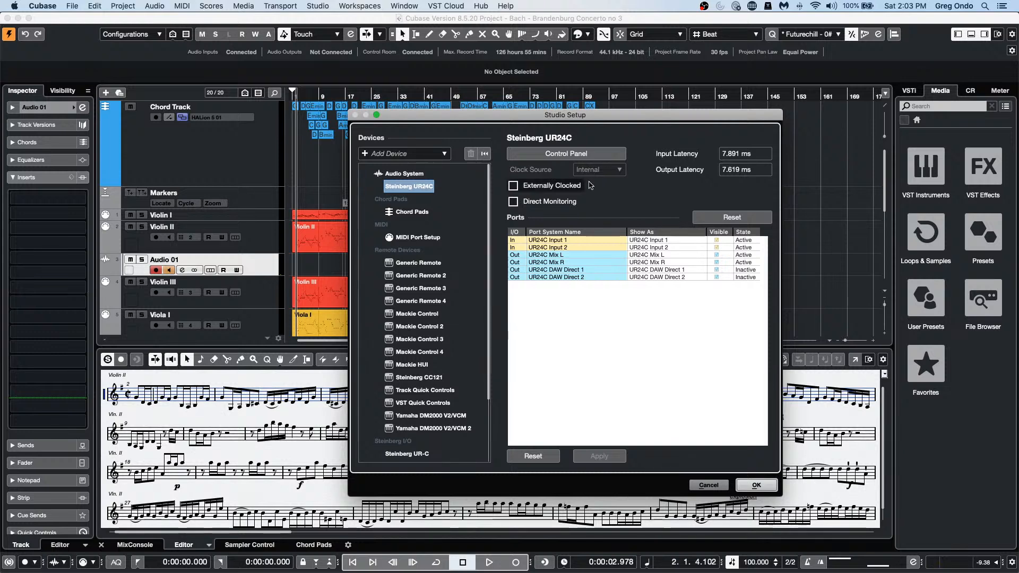
{"action": "left_click", "coordinate": [756, 484]}
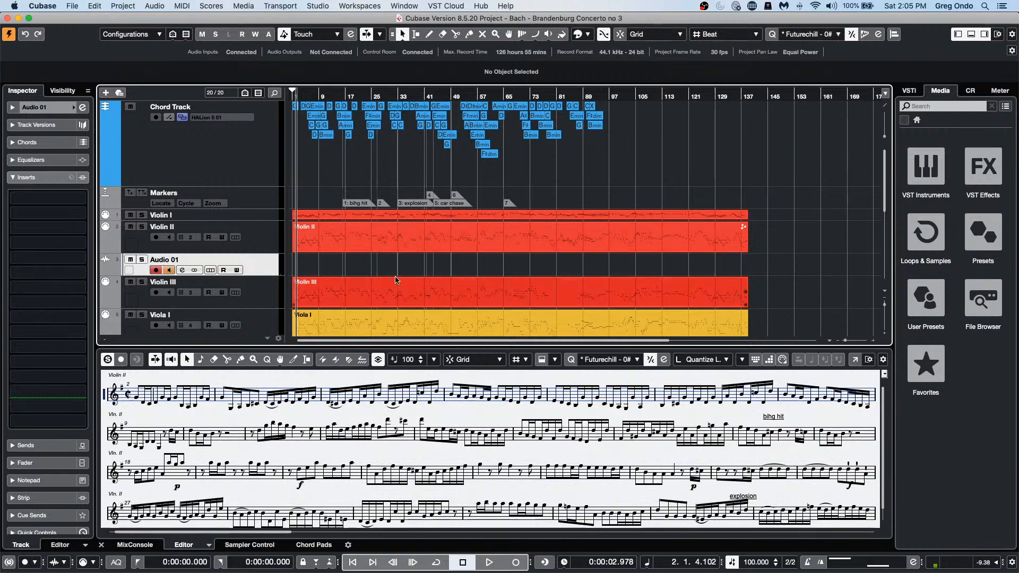
Step: Draw an empty MIDI part on the Violin II track from about bar 163 to bar 229
{"action": "right_click", "coordinate": [450, 246]}
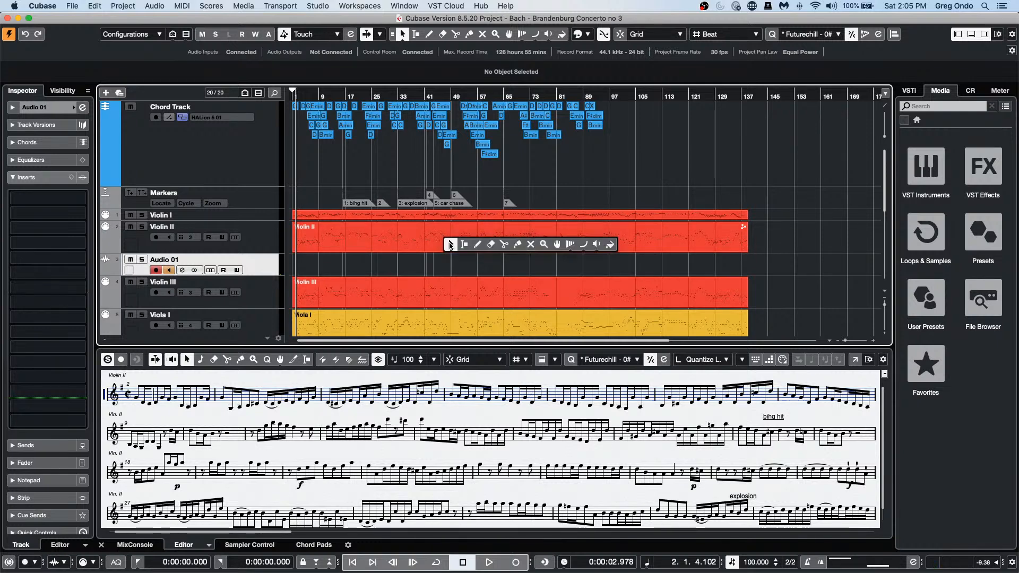
{"action": "left_click", "coordinate": [502, 245]}
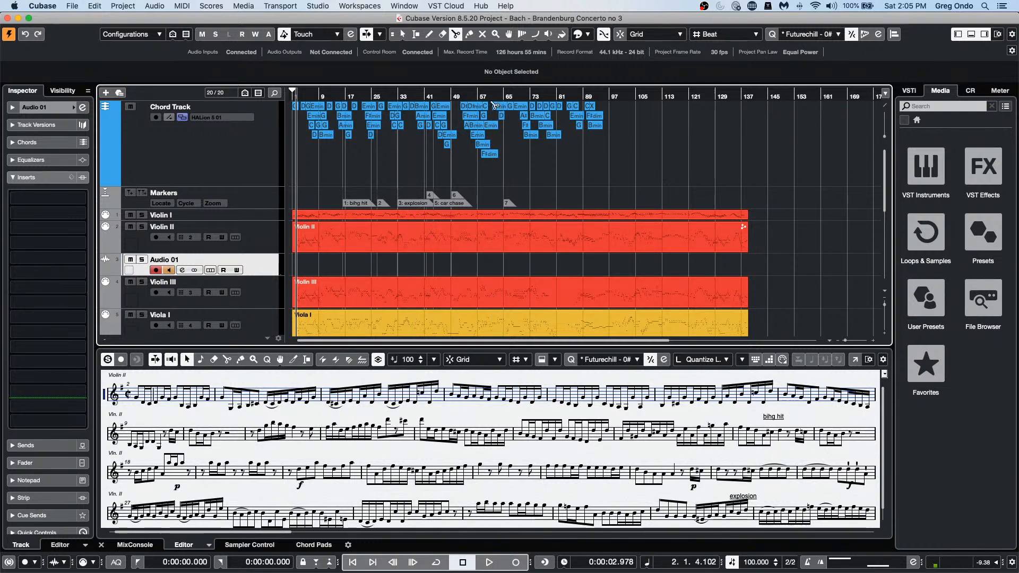
{"action": "left_click_drag", "start_coordinate": [481, 98], "coordinate": [478, 68]}
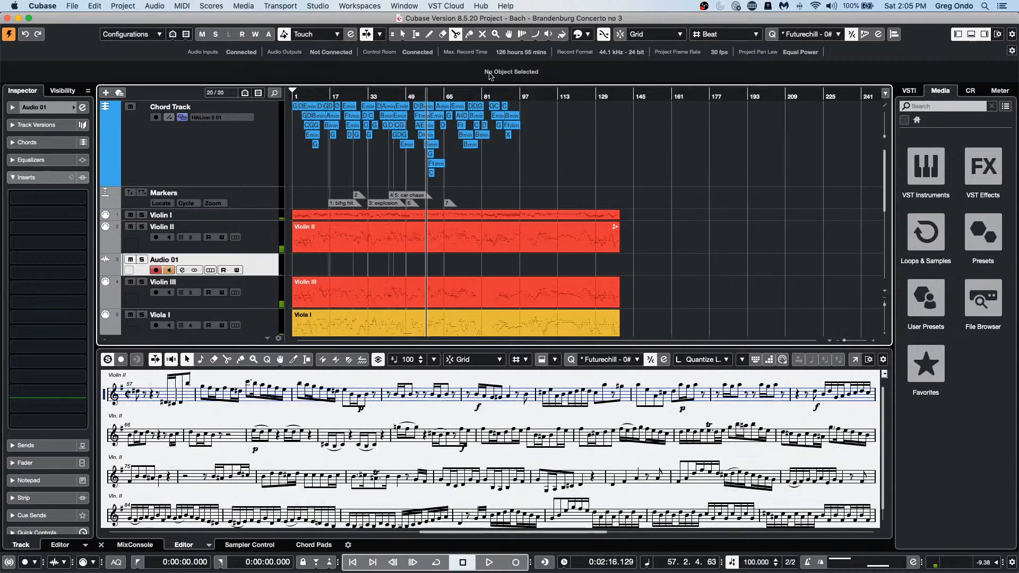
{"action": "right_click", "coordinate": [671, 236]}
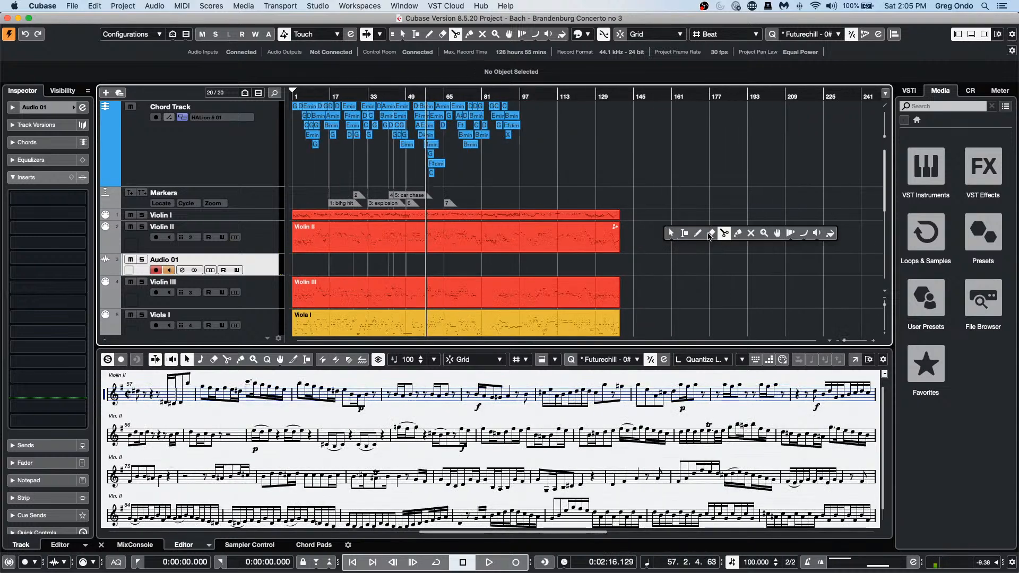
{"action": "left_click", "coordinate": [701, 237]}
{"action": "left_click_drag", "start_coordinate": [680, 237], "coordinate": [833, 237]}
Step: Switch back to the Object Selection tool, open the new Violin II part in the Key Editor and place the cursor at about bar 170
{"action": "right_click", "coordinate": [720, 239]}
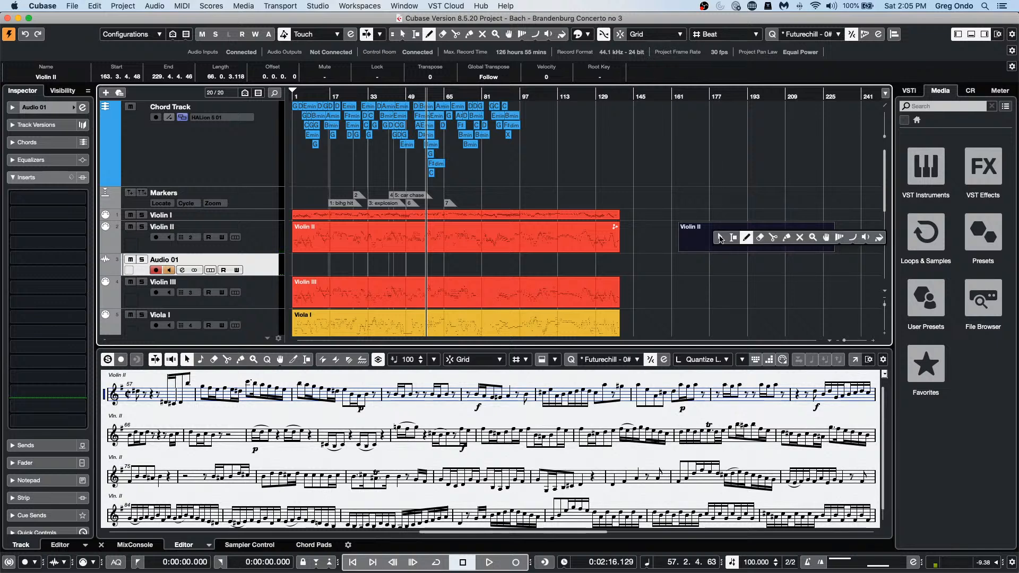
{"action": "left_click", "coordinate": [720, 239]}
{"action": "double_click", "coordinate": [720, 239]}
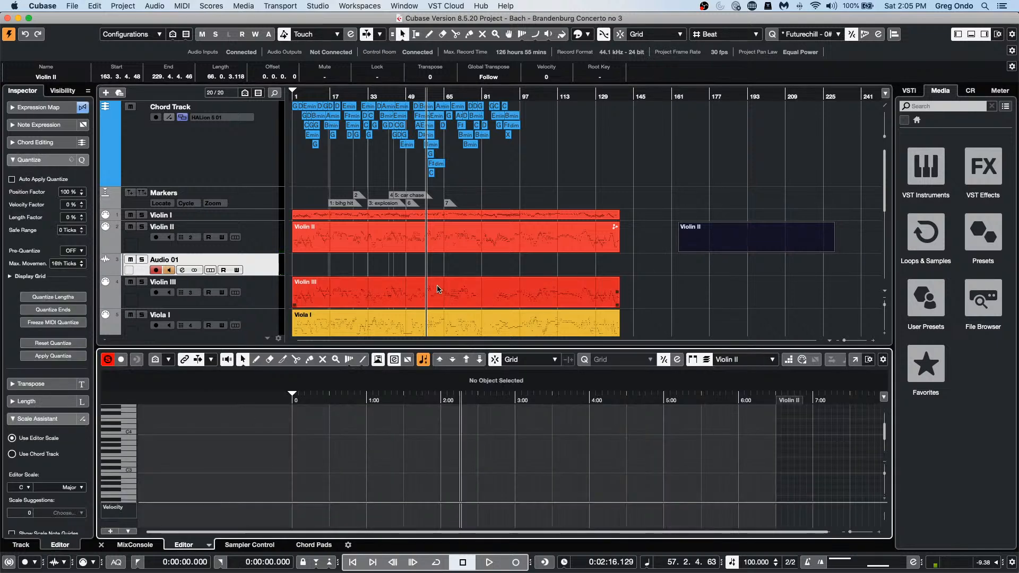
{"action": "left_click", "coordinate": [694, 94]}
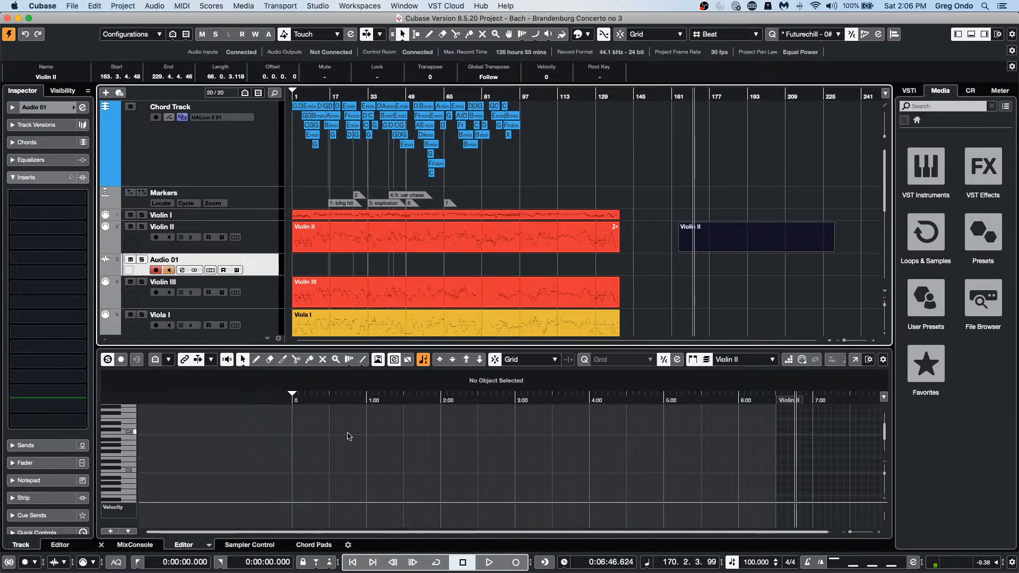
{"action": "left_click", "coordinate": [709, 250]}
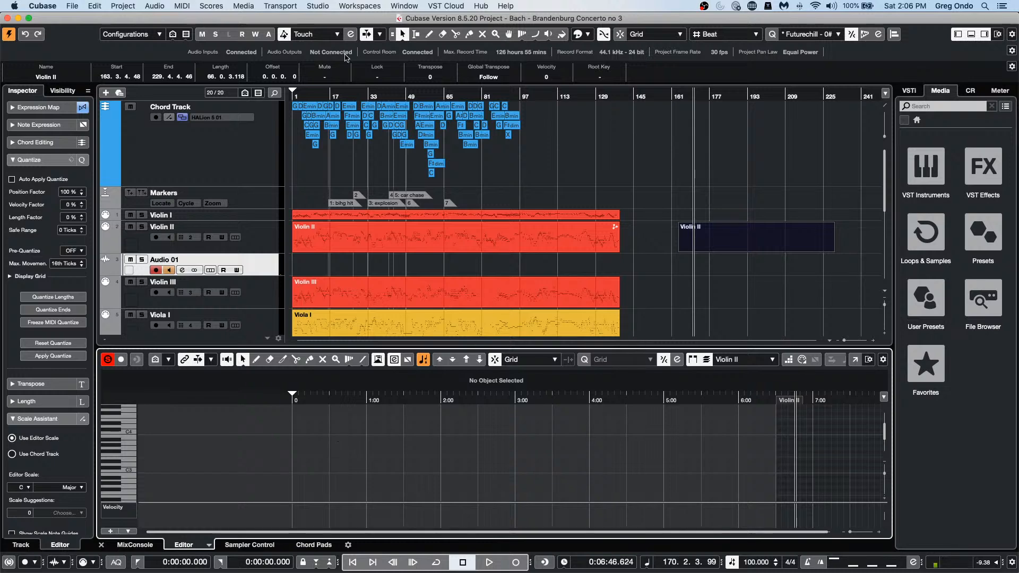
Step: Open the empty Violin II part in the List Editor
{"action": "left_click", "coordinate": [183, 6]}
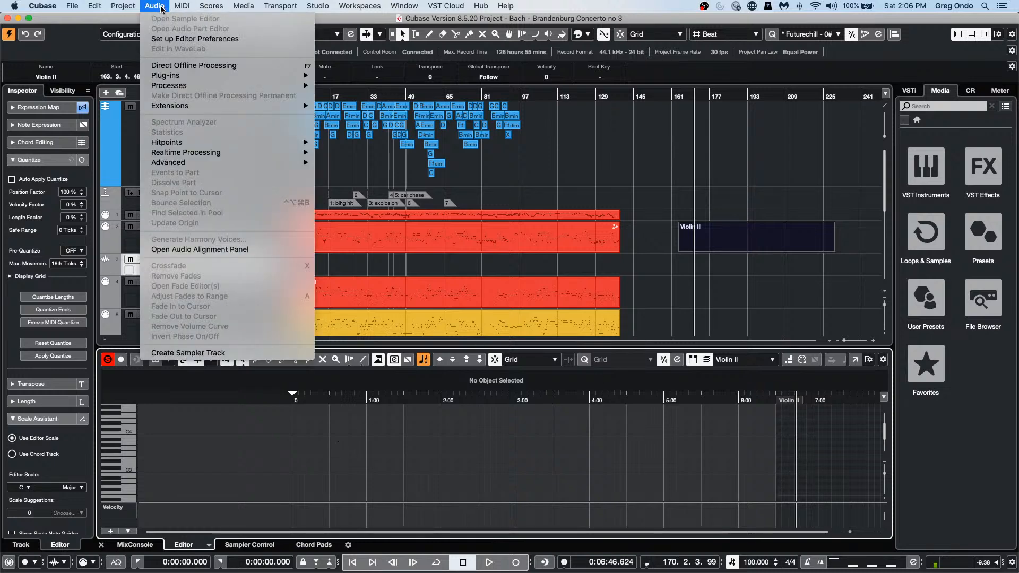
{"action": "mouse_move", "coordinate": [122, 6]}
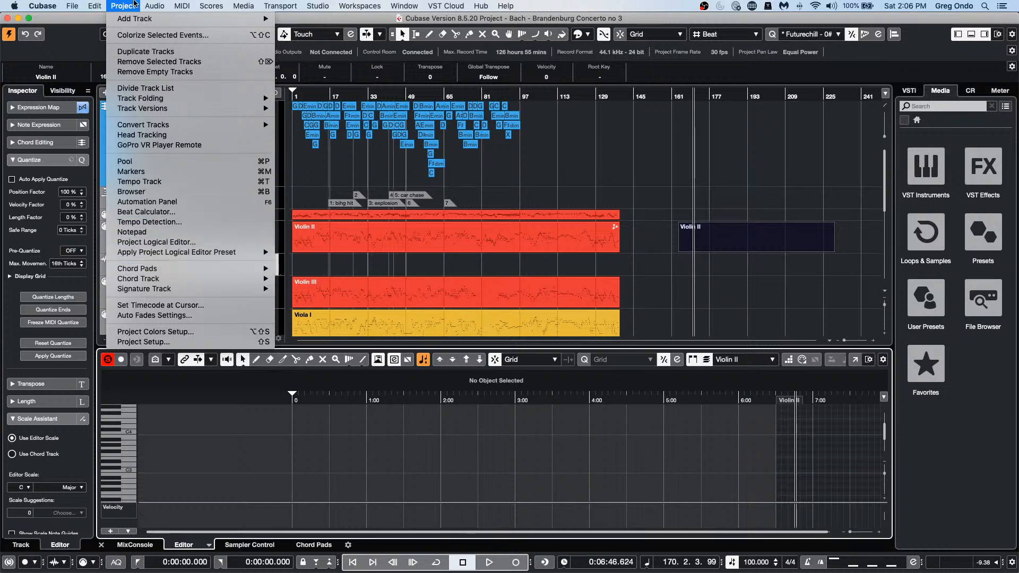
{"action": "mouse_move", "coordinate": [183, 6]}
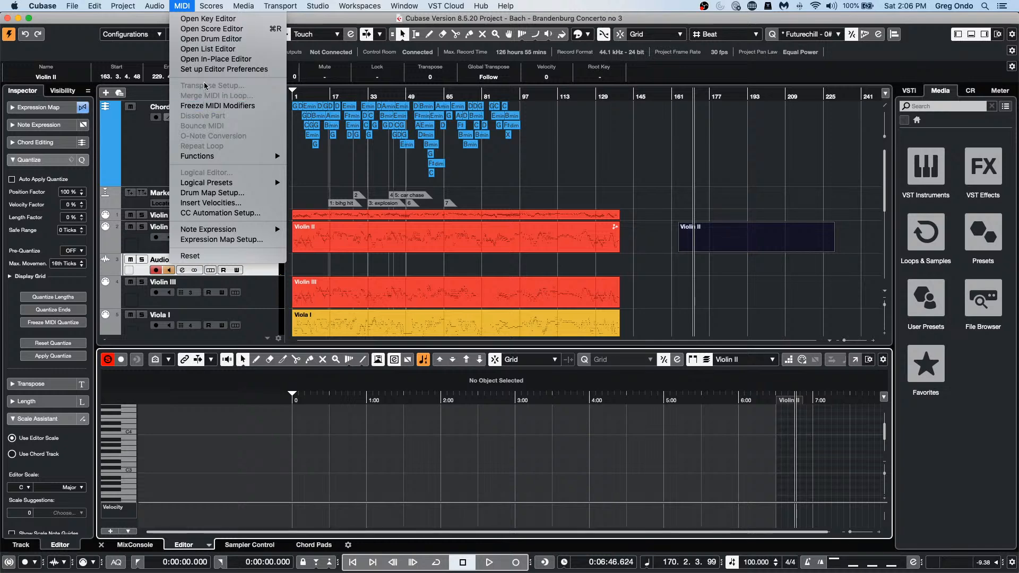
{"action": "left_click", "coordinate": [212, 51]}
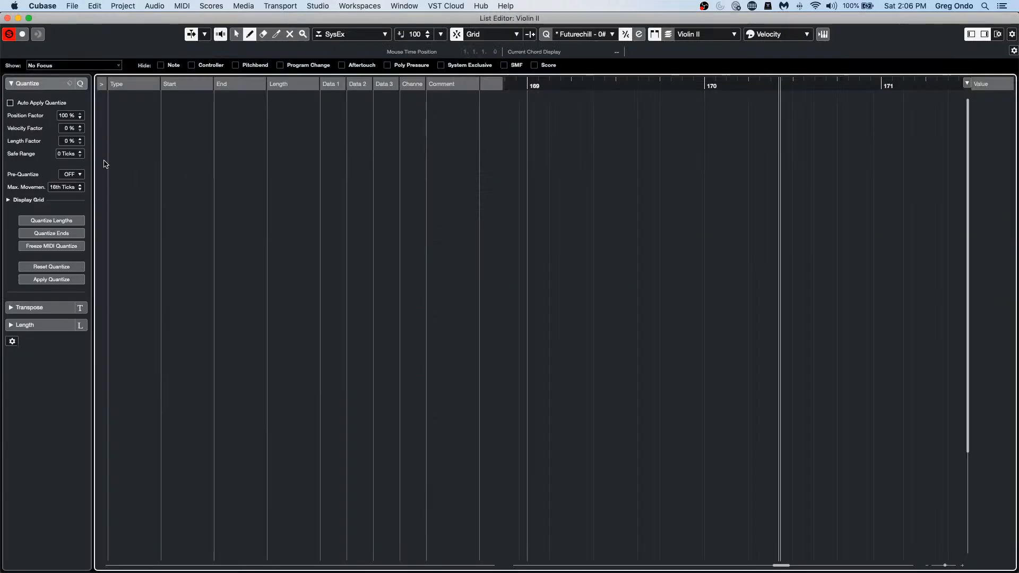
Step: Insert a Controller event at about bar 170, beat 2 in the empty Violin II part
{"action": "left_click", "coordinate": [348, 35]}
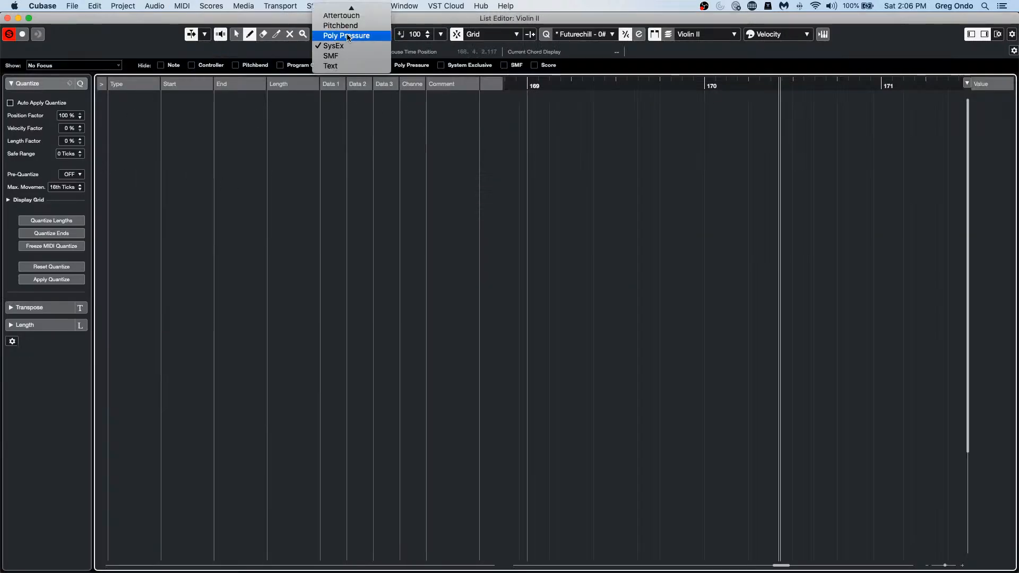
{"action": "mouse_move", "coordinate": [349, 7]}
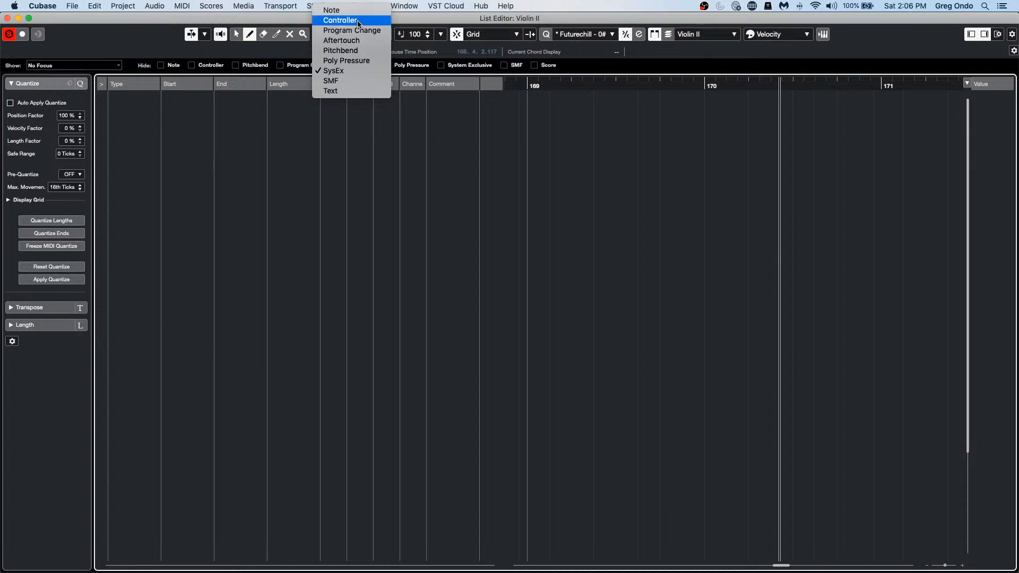
{"action": "left_click", "coordinate": [359, 22]}
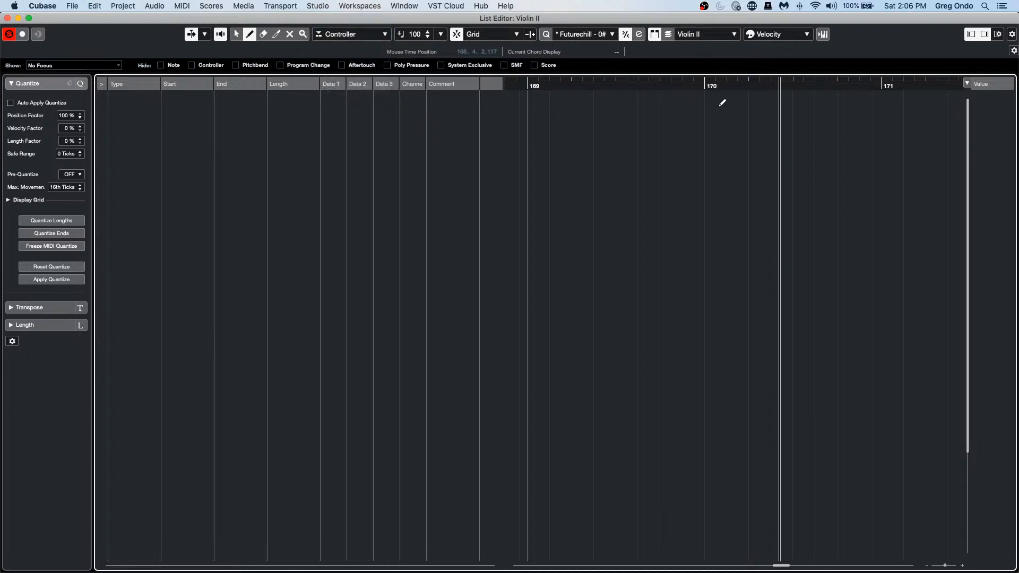
{"action": "left_click", "coordinate": [788, 99]}
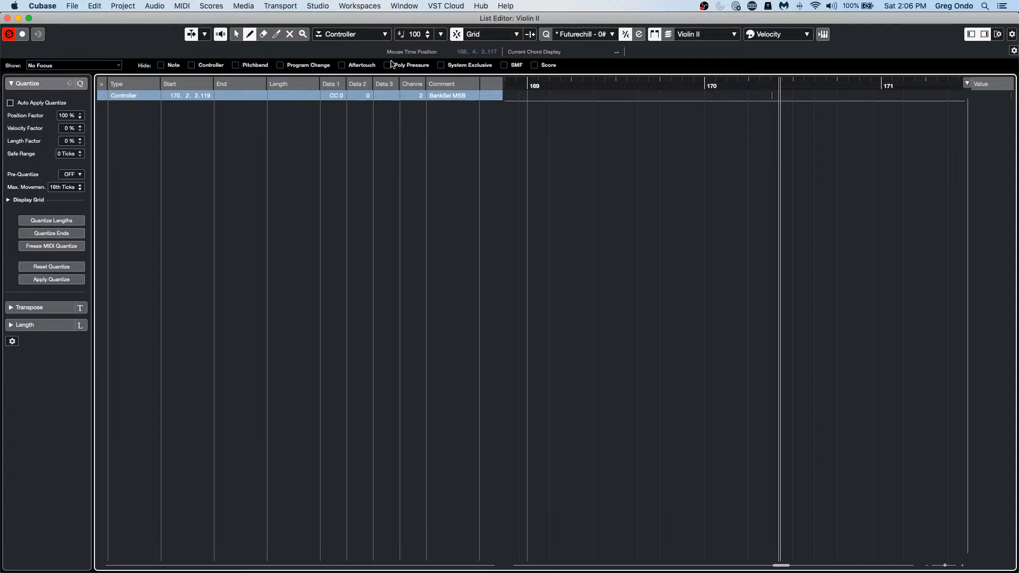
Step: Insert a Program Change event at the Controller event's position in bar 170 and close the List Editor
{"action": "left_click", "coordinate": [353, 36]}
{"action": "left_click", "coordinate": [352, 56]}
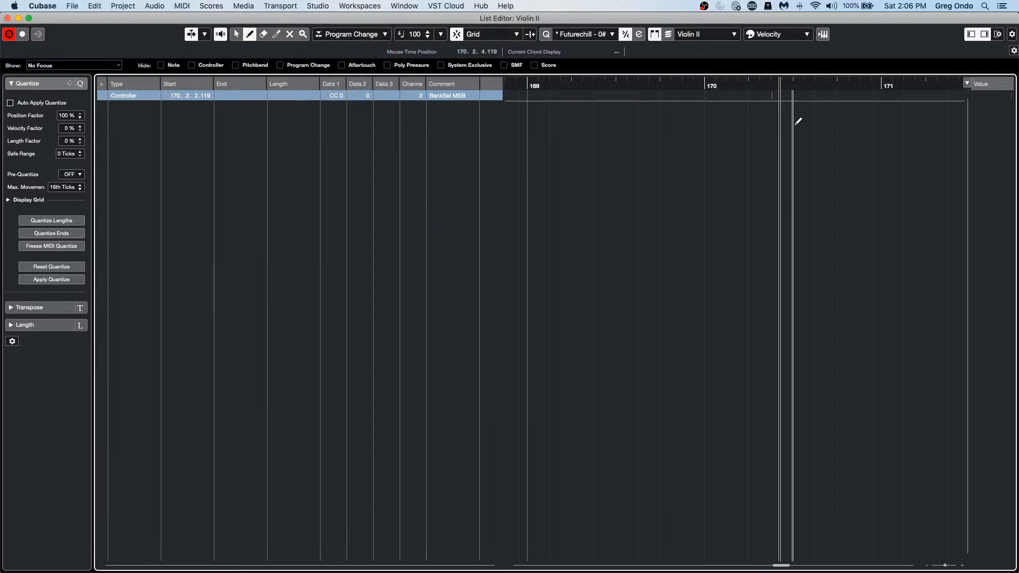
{"action": "left_click", "coordinate": [788, 119]}
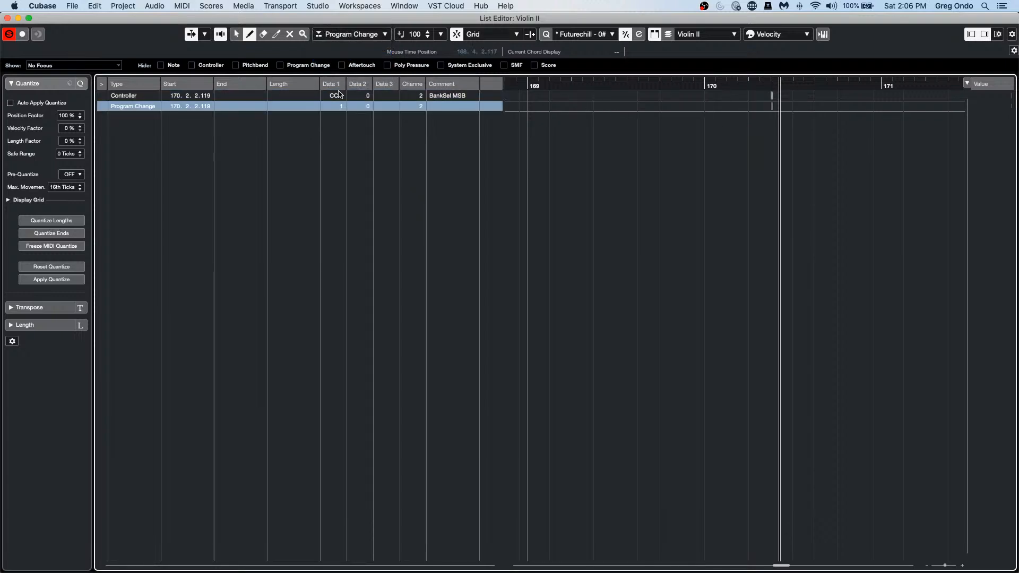
{"action": "left_click", "coordinate": [8, 18]}
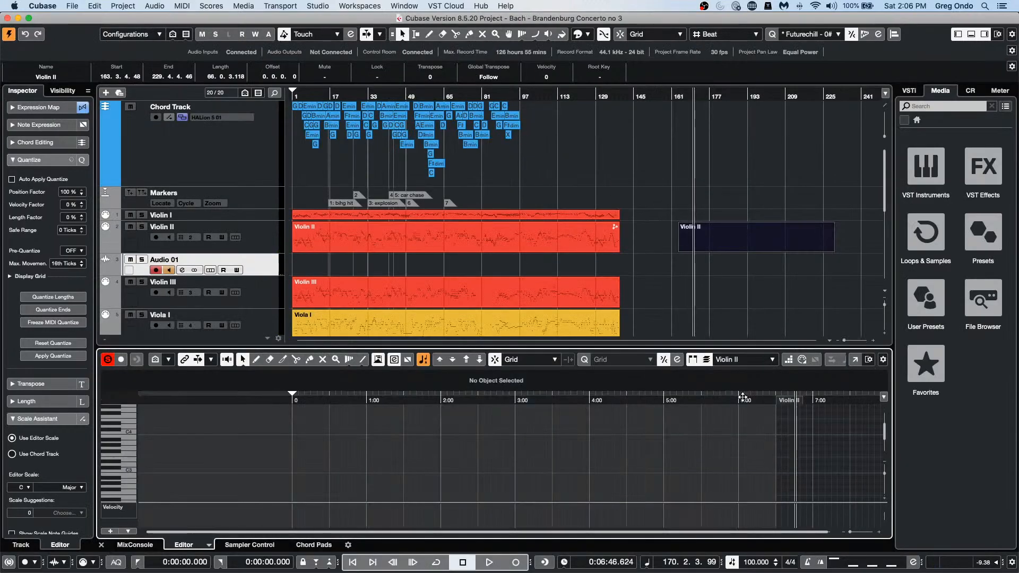
Step: Draw a dozen notes of varied pitch and length between C3 and D4 in the new Violin II part, from about bar 171 to 196
{"action": "left_click_drag", "start_coordinate": [734, 397], "coordinate": [732, 380]}
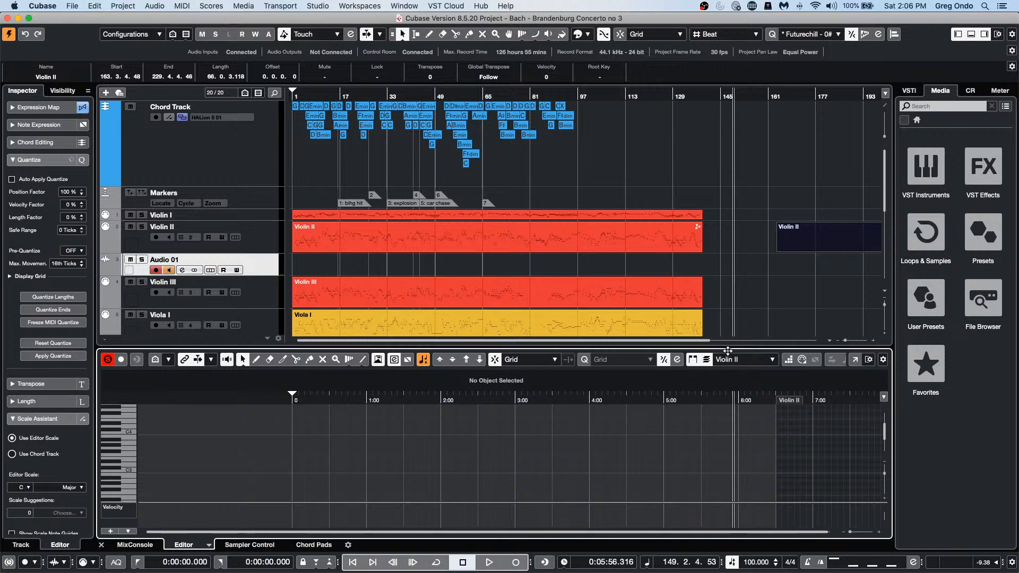
{"action": "right_click", "coordinate": [803, 441]}
{"action": "left_click", "coordinate": [815, 440]}
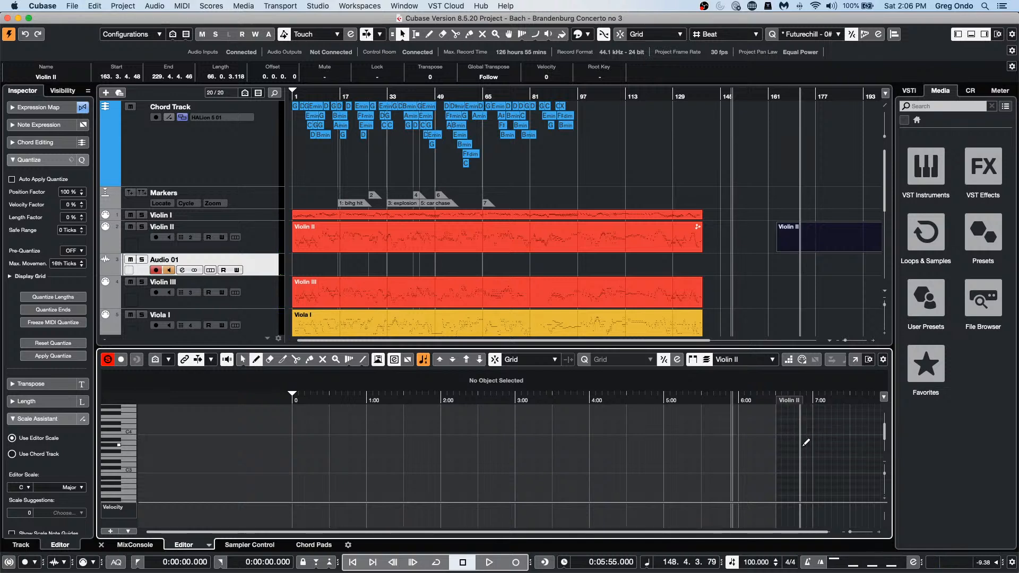
{"action": "mouse_move", "coordinate": [801, 446]}
{"action": "left_mouse_down"}
{"action": "mouse_move", "coordinate": [849, 433]}
{"action": "mouse_move", "coordinate": [861, 462]}
{"action": "left_mouse_up"}
{"action": "left_click", "coordinate": [816, 461]}
{"action": "left_click", "coordinate": [821, 458]}
{"action": "left_click", "coordinate": [833, 449]}
{"action": "left_click", "coordinate": [834, 439]}
{"action": "left_click", "coordinate": [834, 430]}
{"action": "left_click", "coordinate": [852, 443]}
{"action": "left_click_drag", "start_coordinate": [858, 471], "coordinate": [872, 454]}
{"action": "left_click", "coordinate": [870, 426]}
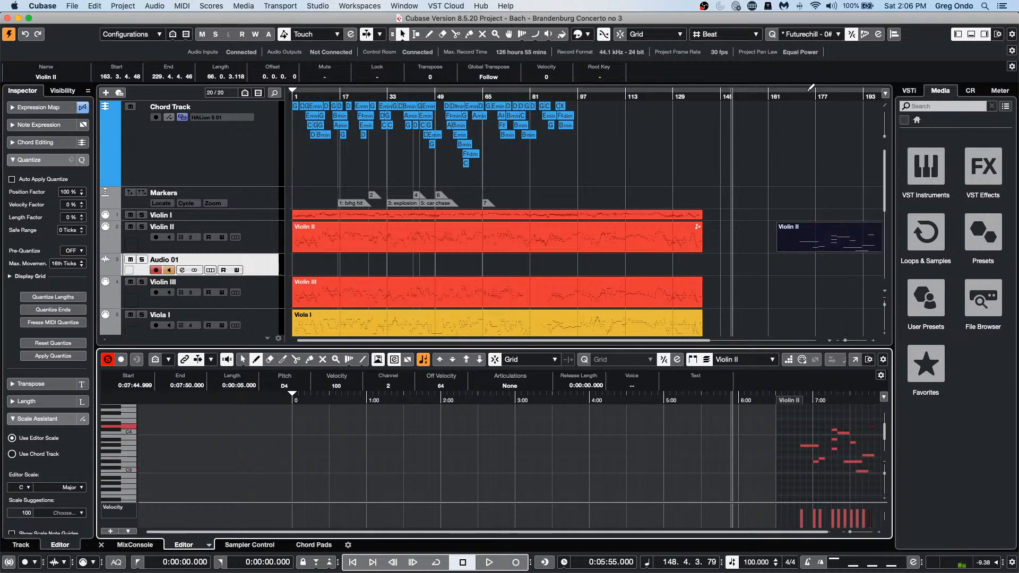
Step: Place the project cursor at about bar 204 and reopen the Violin II part in the List Editor
{"action": "left_click_drag", "start_coordinate": [800, 94], "coordinate": [798, 86]}
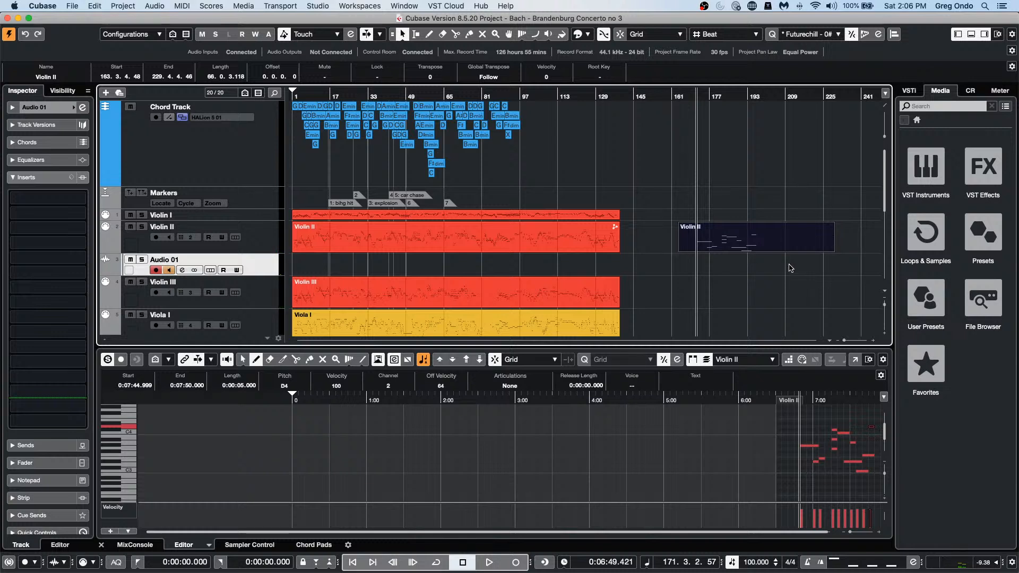
{"action": "left_click", "coordinate": [773, 96]}
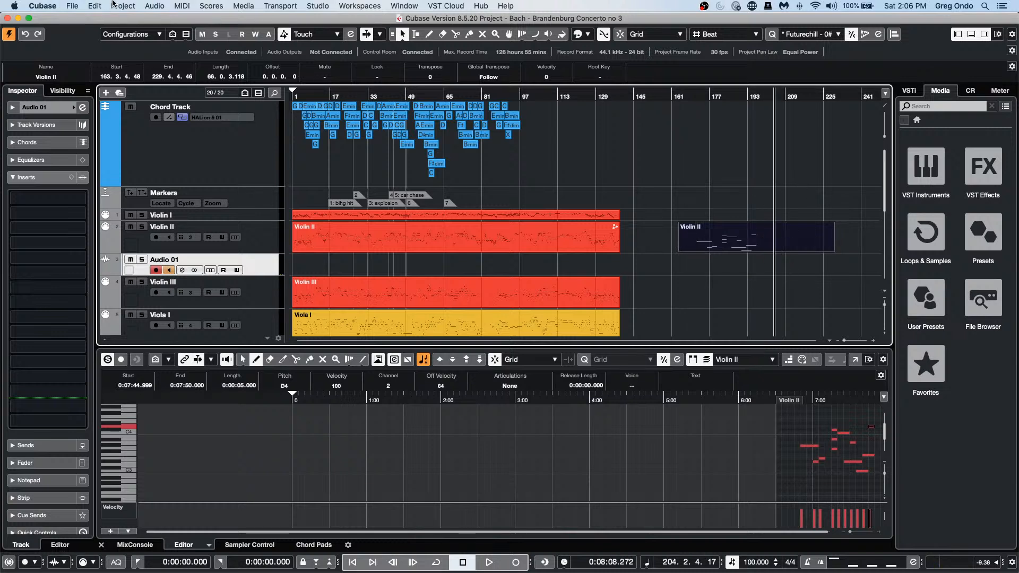
{"action": "left_click", "coordinate": [182, 5]}
{"action": "mouse_move", "coordinate": [159, 6]}
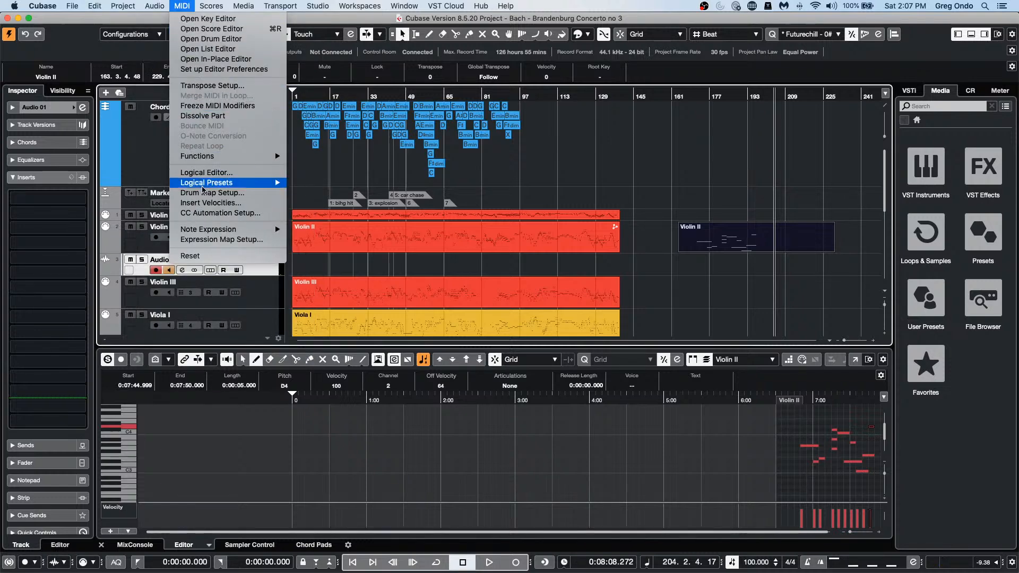
{"action": "mouse_move", "coordinate": [207, 183]}
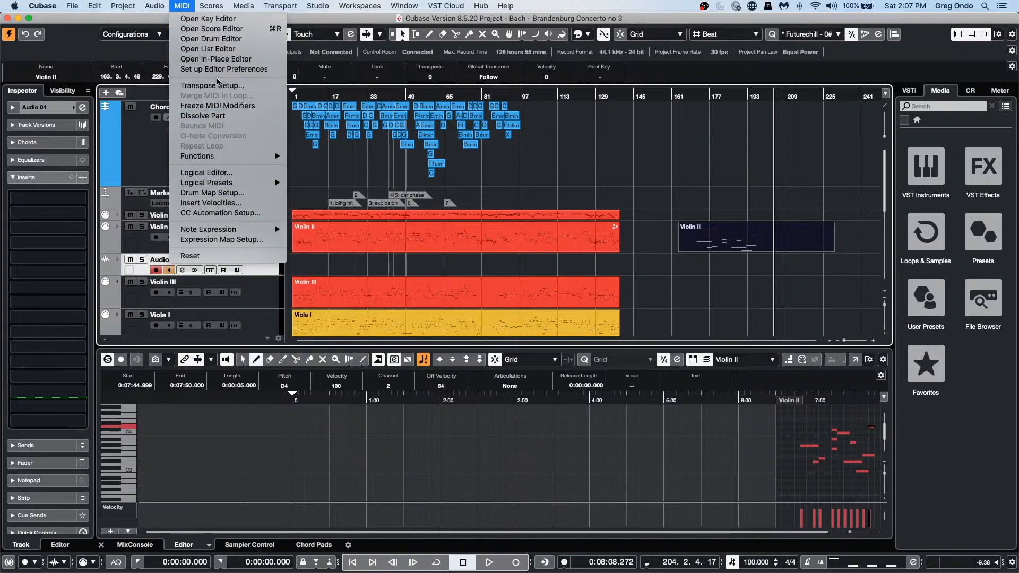
{"action": "left_click", "coordinate": [202, 51]}
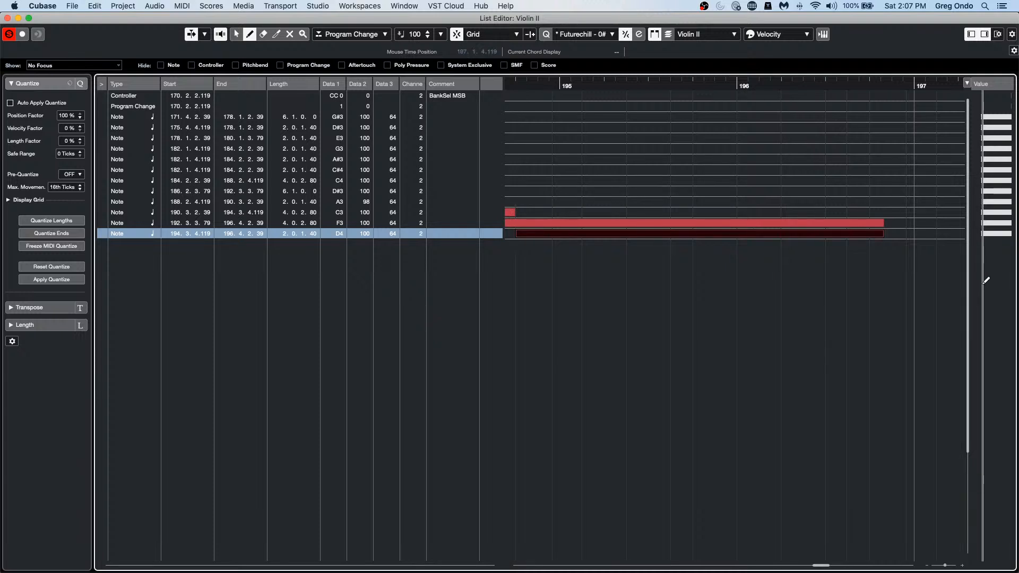
Step: Insert a Program Change event at bar 197 and a Controller event at about bar 196, beat 3
{"action": "left_click", "coordinate": [919, 276]}
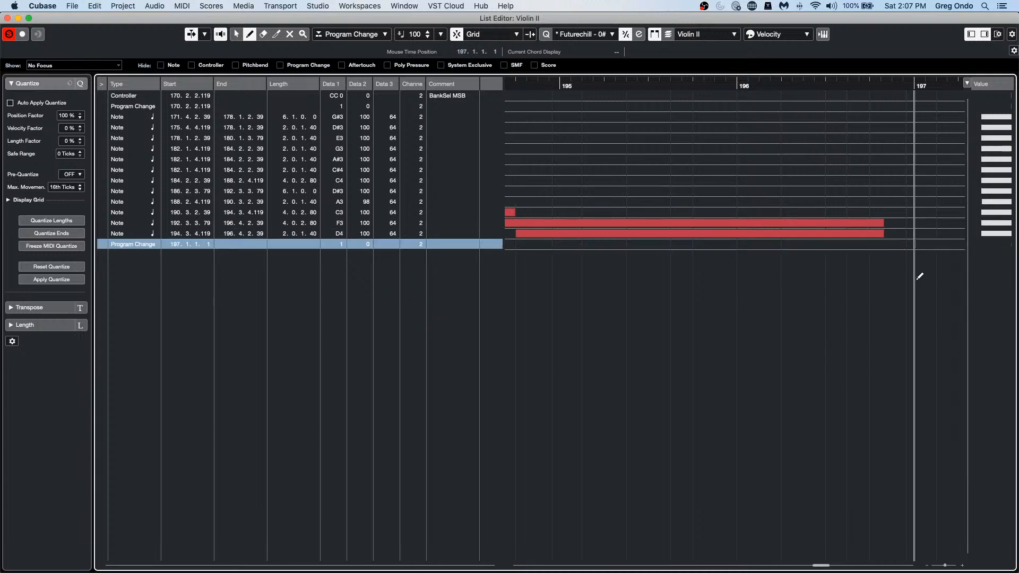
{"action": "left_click", "coordinate": [339, 34]}
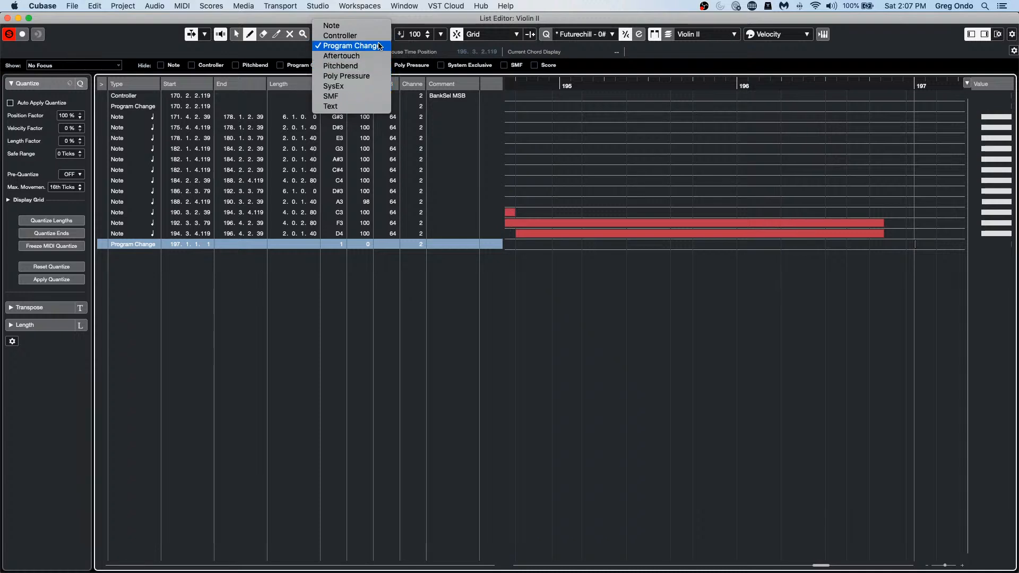
{"action": "left_click", "coordinate": [350, 35]}
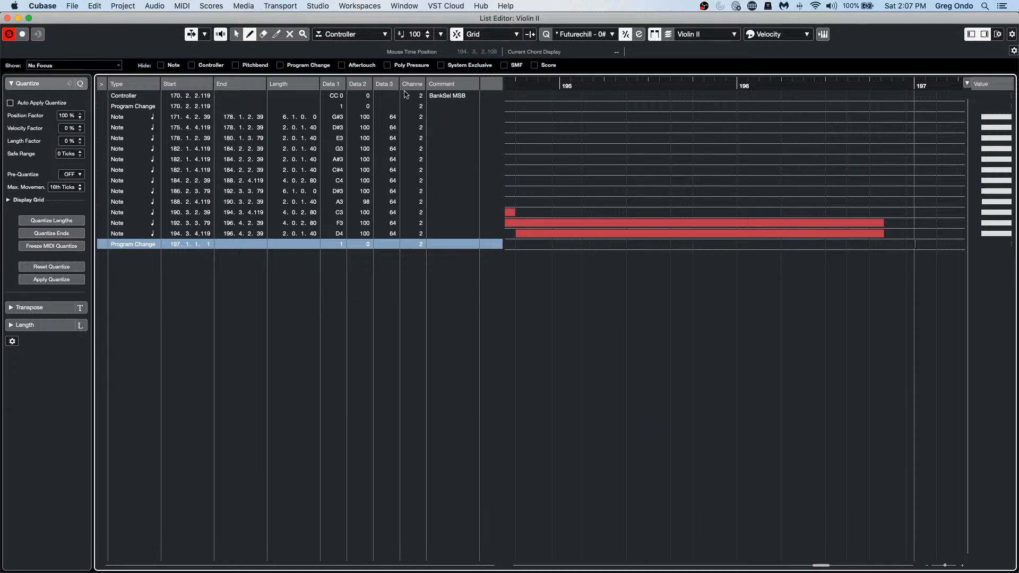
{"action": "left_click", "coordinate": [894, 243]}
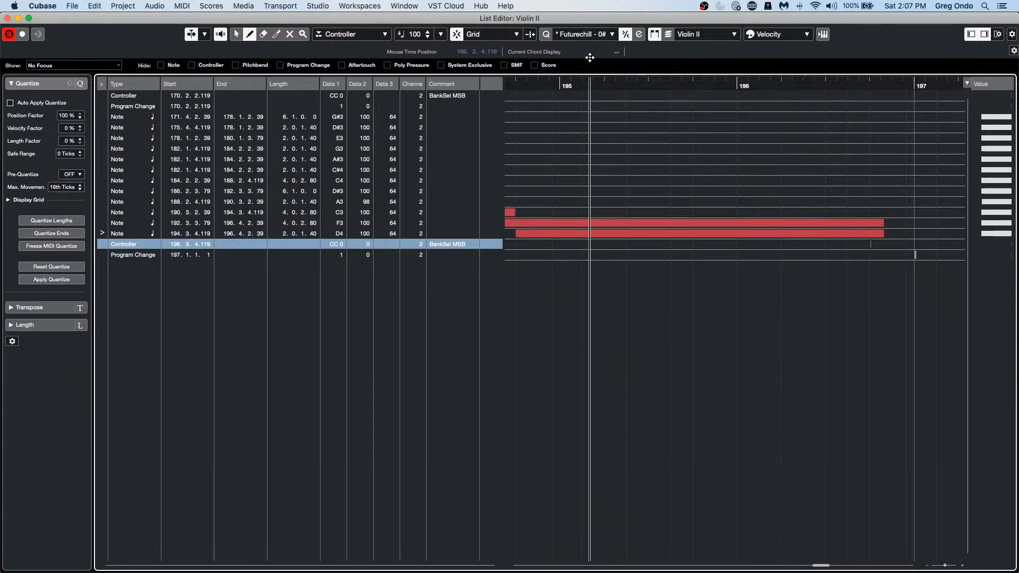
Step: Insert another Controller event at about bar 184, beat 3 among the notes and close the List Editor
{"action": "left_click_drag", "start_coordinate": [585, 80], "coordinate": [607, 37]}
{"action": "left_click", "coordinate": [599, 88]}
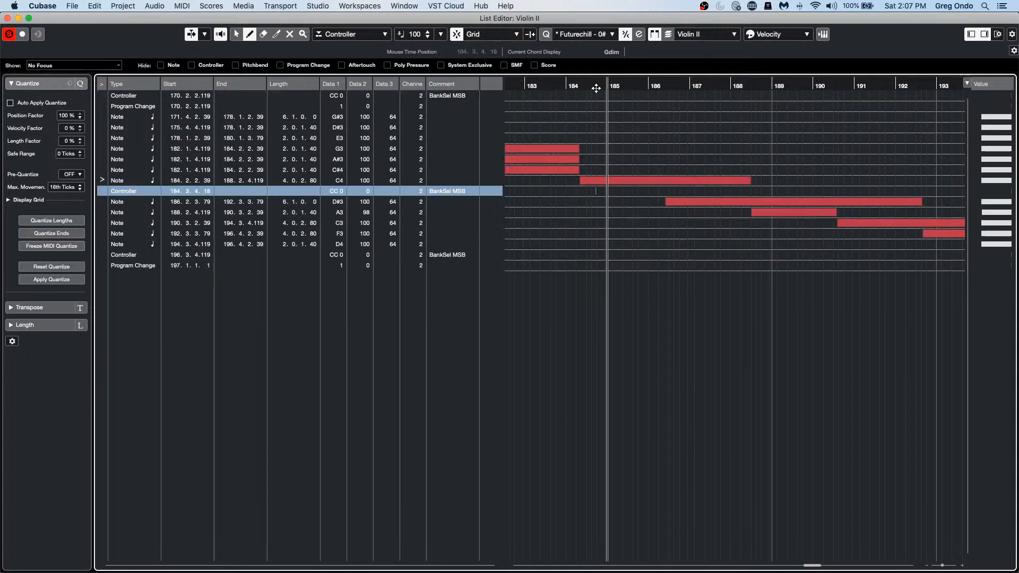
{"action": "key", "text": "g"}
{"action": "key", "text": "g"}
{"action": "key", "text": "g"}
{"action": "key", "text": "g"}
{"action": "key", "text": "g"}
{"action": "key", "text": "g"}
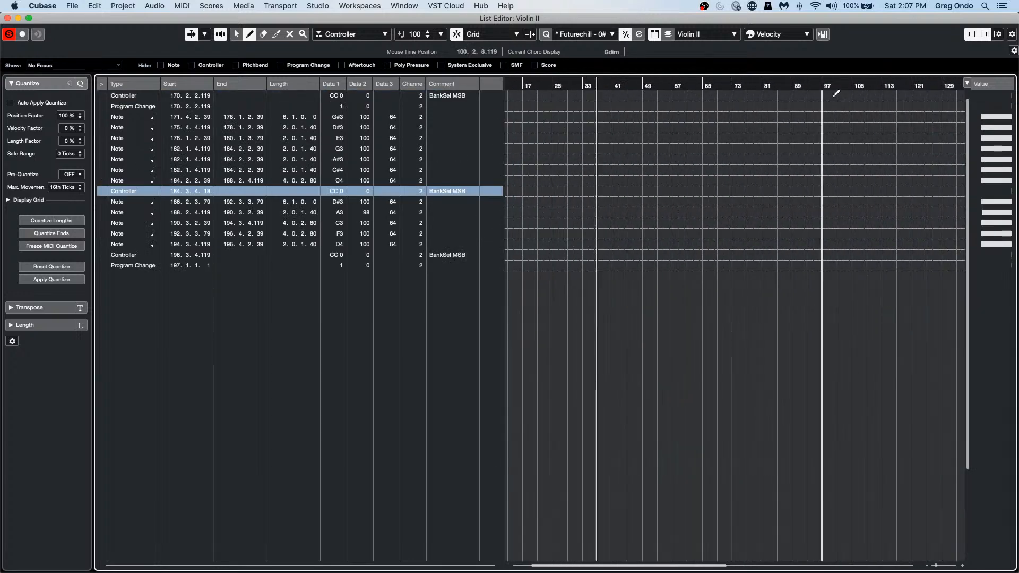
{"action": "left_click_drag", "start_coordinate": [783, 87], "coordinate": [1008, 88]}
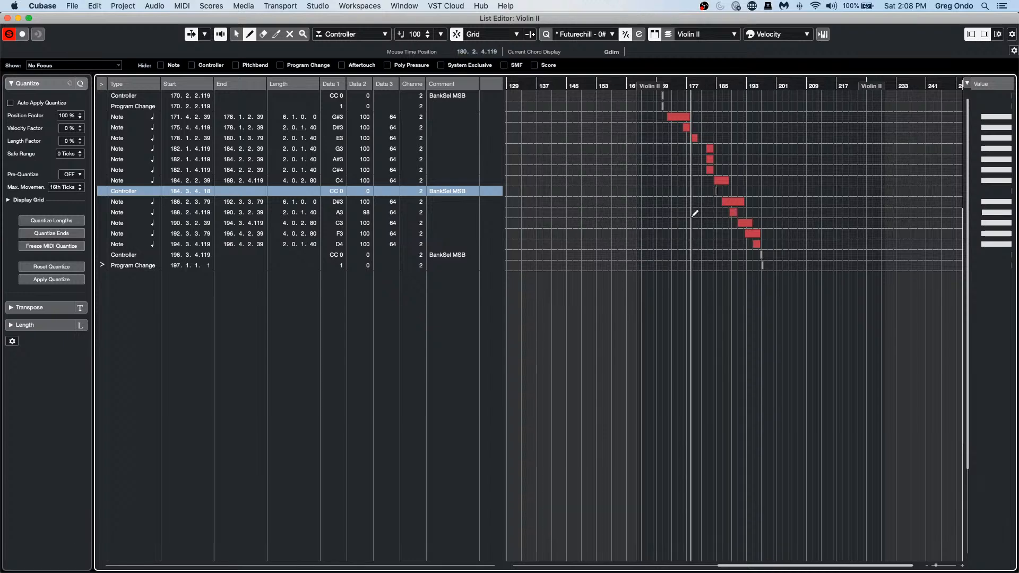
{"action": "left_click", "coordinate": [8, 18]}
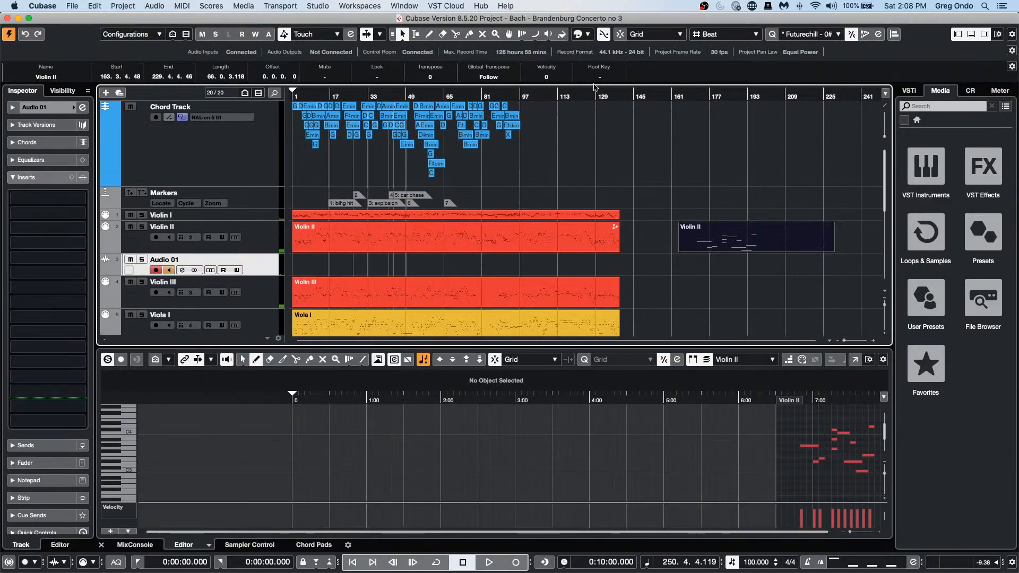
Step: Add one instrument track below Audio 01 using HALion Sonic SE routed to Stereo Out
{"action": "right_click", "coordinate": [259, 260]}
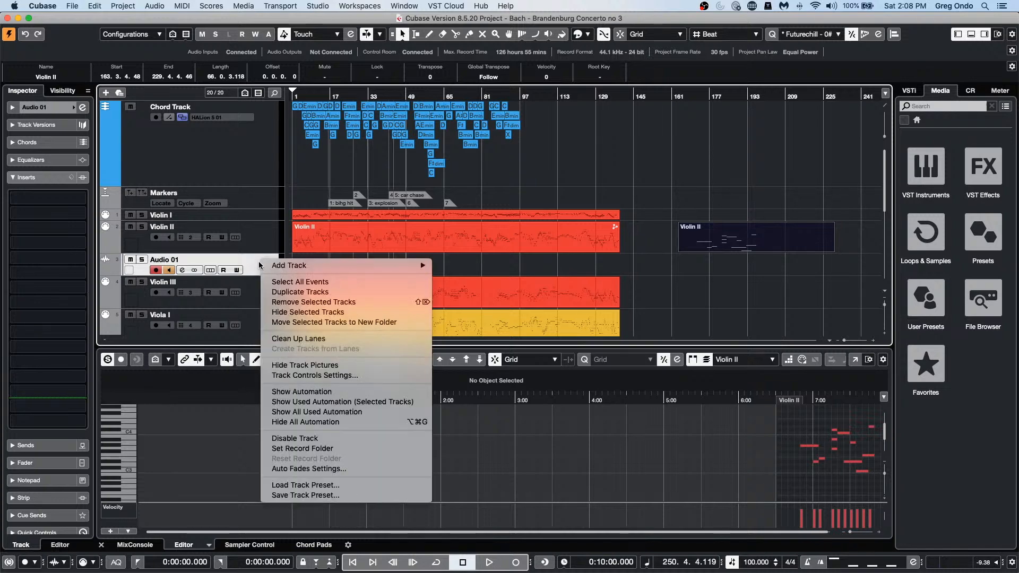
{"action": "mouse_move", "coordinate": [370, 272]}
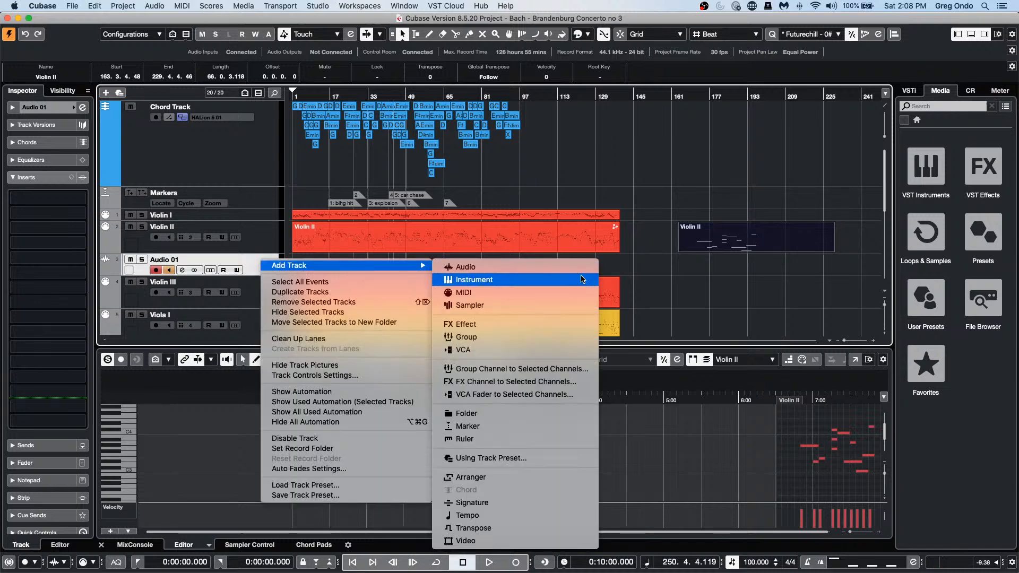
{"action": "left_click", "coordinate": [577, 280]}
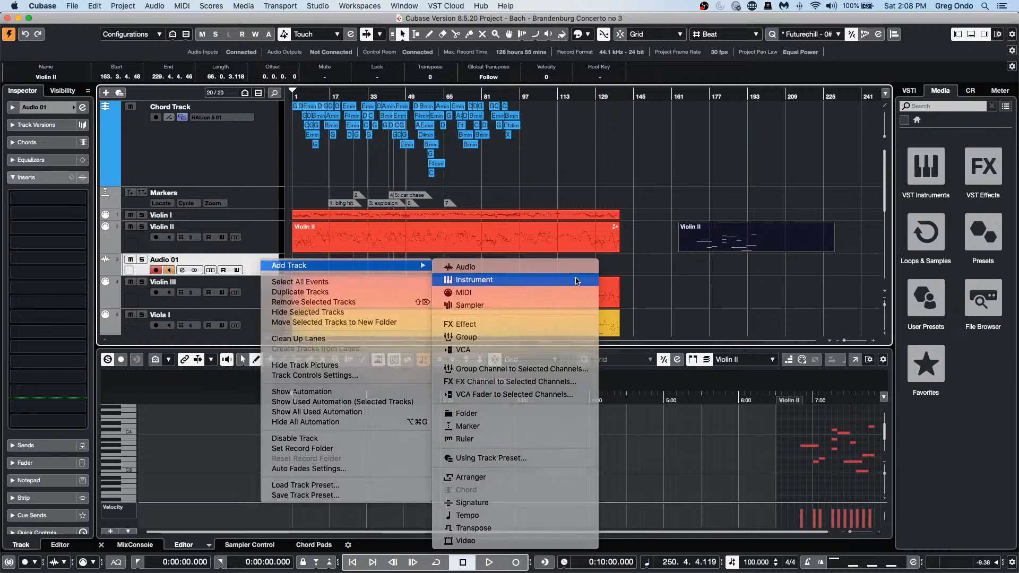
{"action": "left_click", "coordinate": [413, 168]}
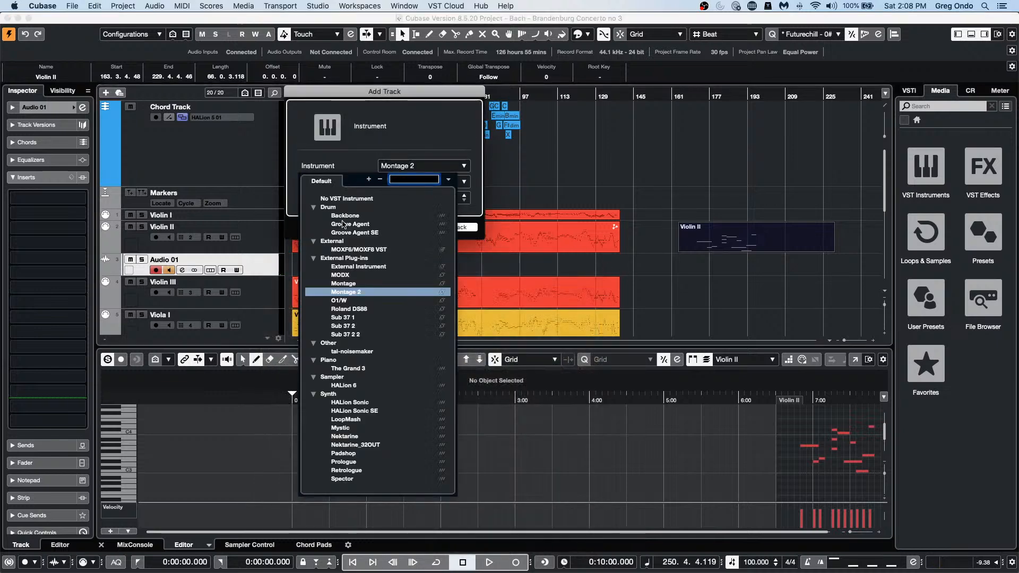
{"action": "left_click", "coordinate": [370, 410]}
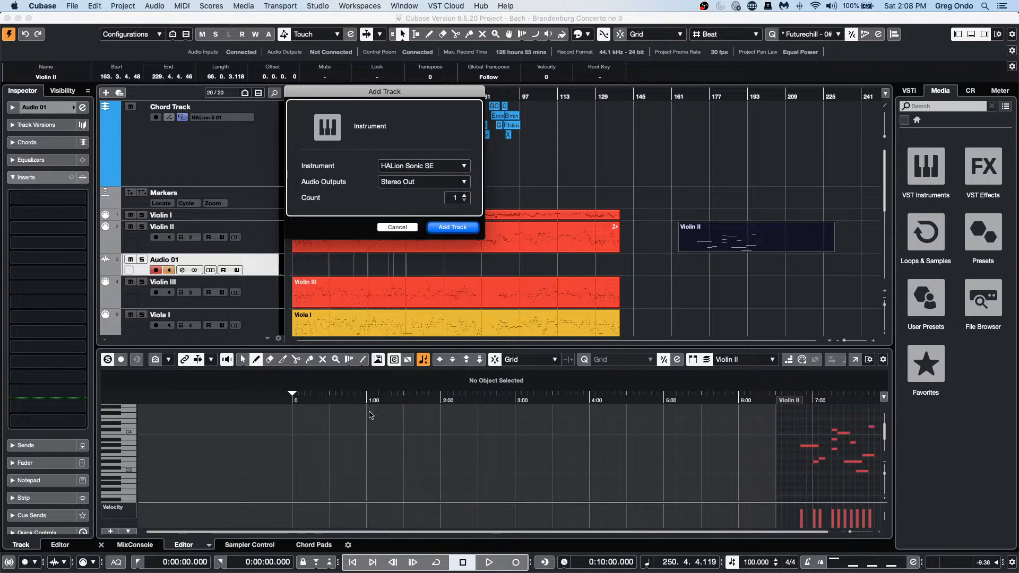
{"action": "left_click", "coordinate": [463, 229]}
Step: Load the YAMAHA S90ES Piano program from the Piano category into HALion Sonic SE's first slot and audition it
{"action": "left_click_drag", "start_coordinate": [643, 235], "coordinate": [577, 102]}
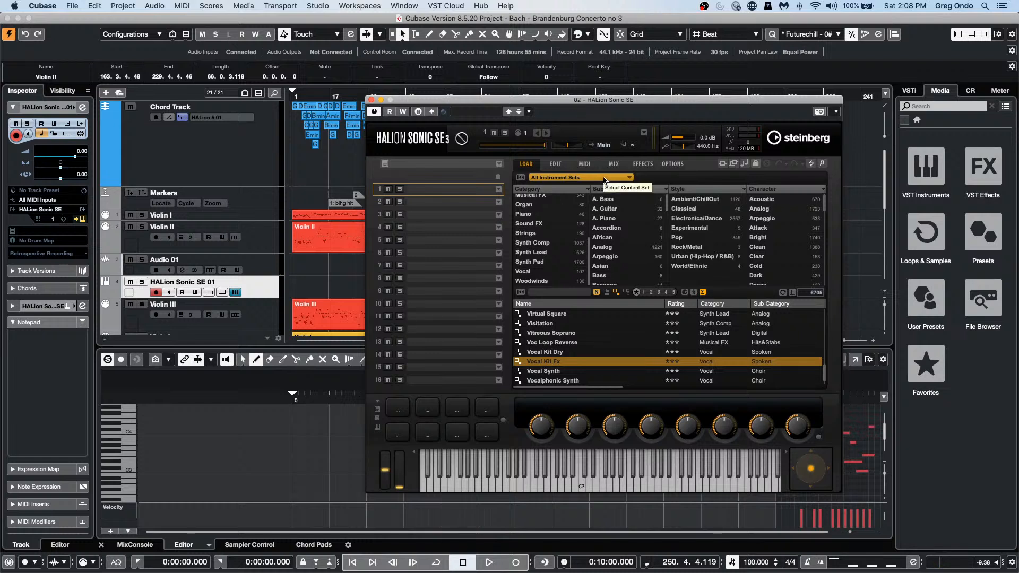
{"action": "left_click", "coordinate": [533, 214]}
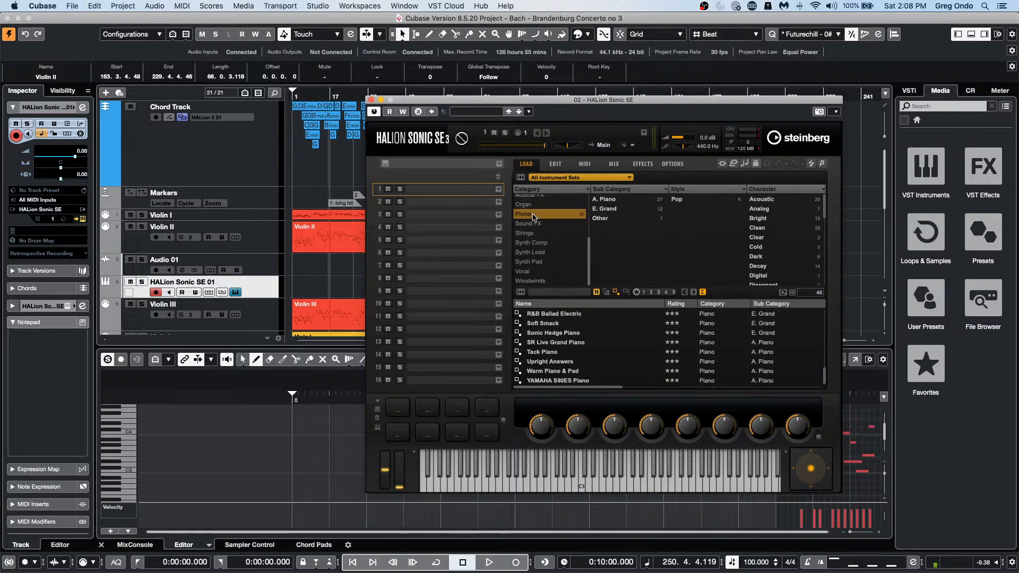
{"action": "left_click", "coordinate": [586, 382]}
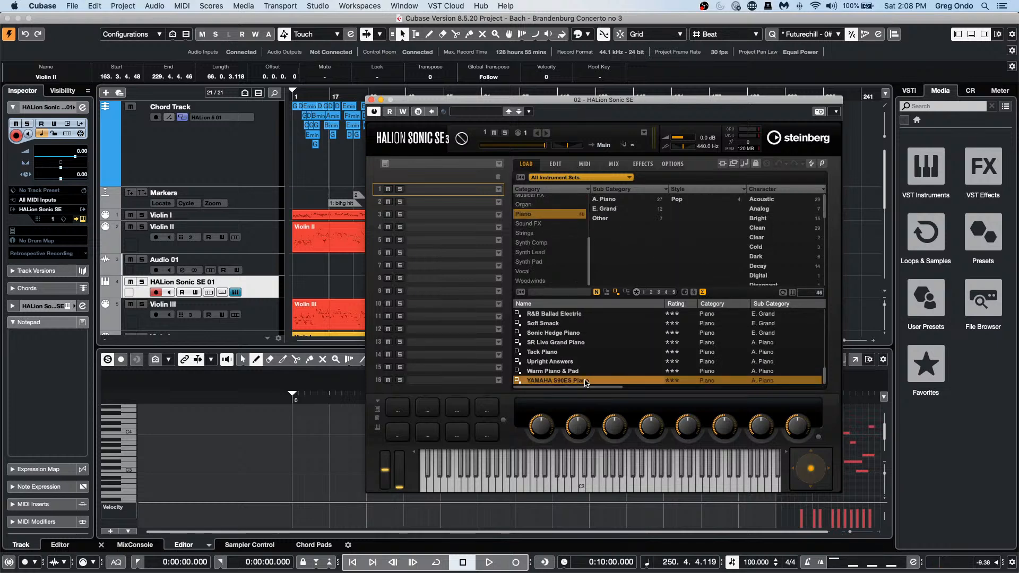
{"action": "double_click", "coordinate": [590, 383]}
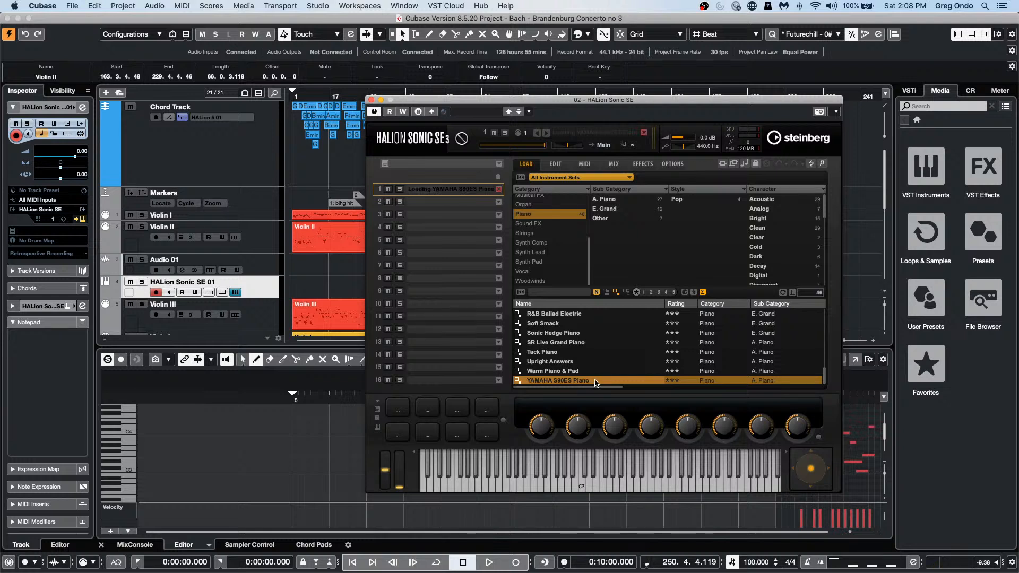
{"action": "mouse_move", "coordinate": [566, 484]}
{"action": "left_mouse_down"}
{"action": "mouse_move", "coordinate": [623, 483]}
{"action": "mouse_move", "coordinate": [504, 482]}
{"action": "left_mouse_up"}
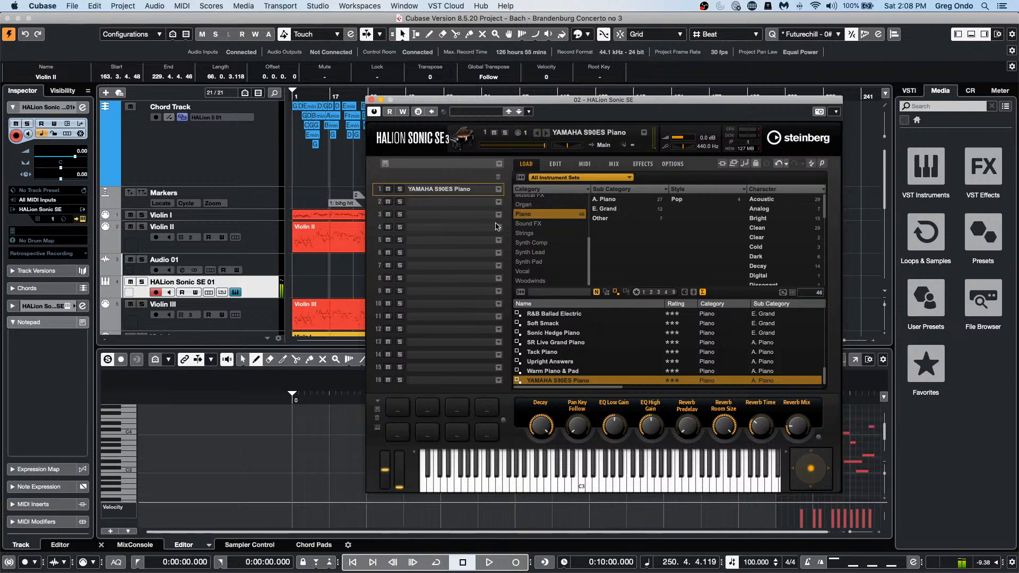
Step: Load the VA Rock Organ program from the Organ category into HALion Sonic SE's second slot
{"action": "left_click", "coordinate": [459, 201]}
{"action": "left_click", "coordinate": [532, 215]}
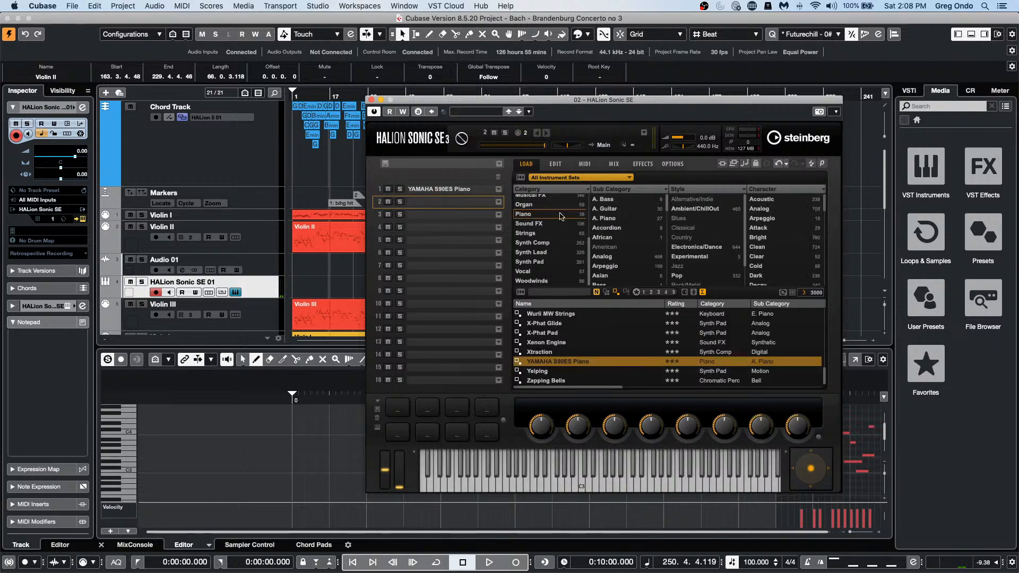
{"action": "scroll", "coordinate": [541, 212], "scroll_direction": "up", "scroll_amount": 1}
{"action": "left_click", "coordinate": [552, 209]}
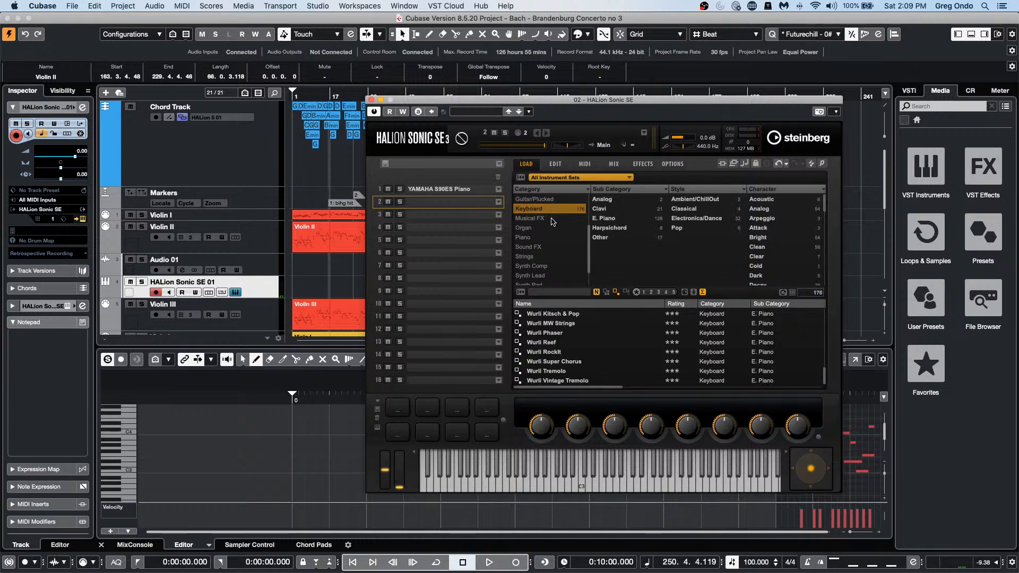
{"action": "left_click", "coordinate": [537, 228]}
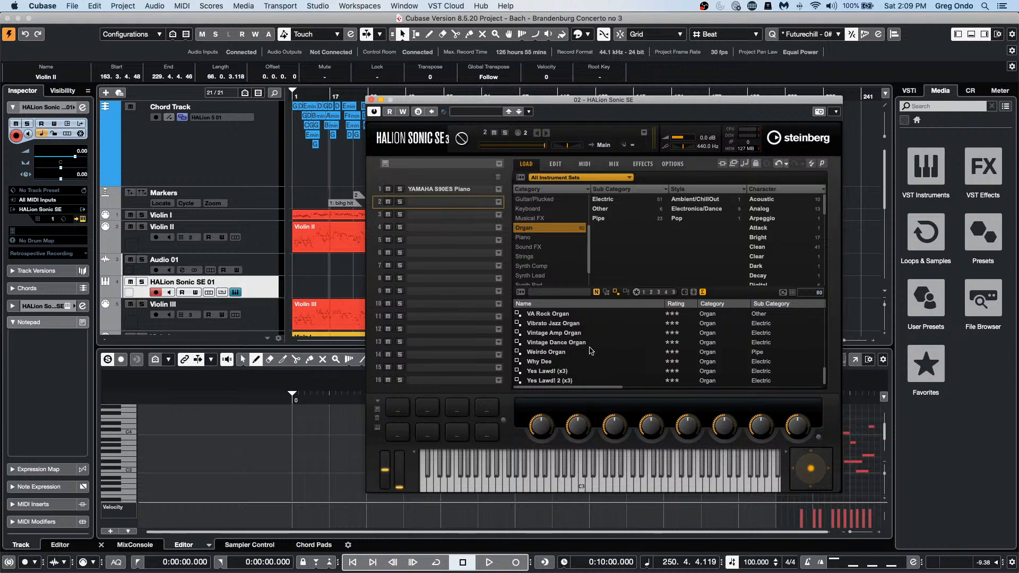
{"action": "left_click", "coordinate": [577, 315]}
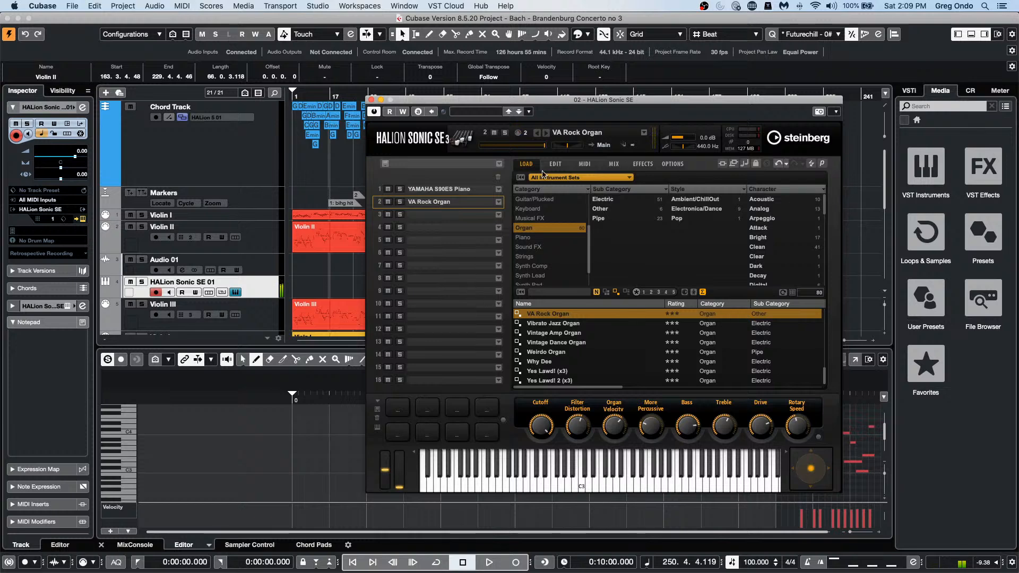
Step: Set the VA Rock Organ's MIDI channel to 1 and limit its high key to C2
{"action": "left_click", "coordinate": [583, 165]}
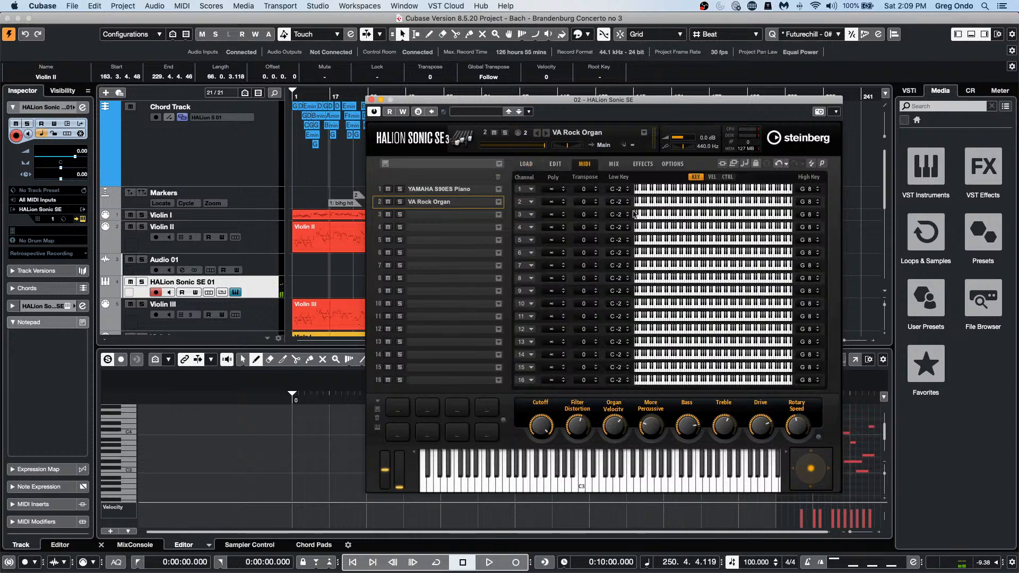
{"action": "left_click", "coordinate": [532, 202]}
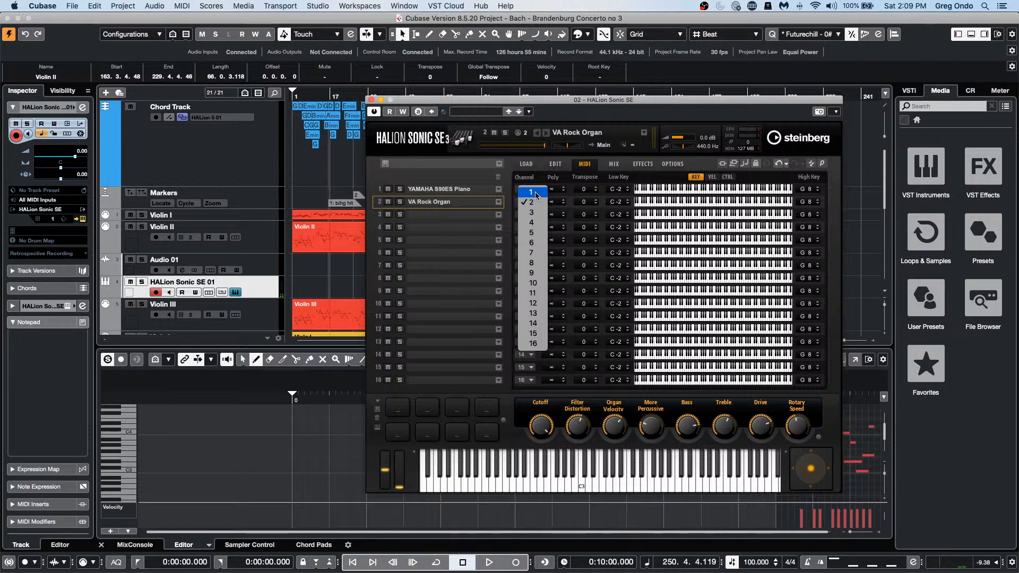
{"action": "left_click", "coordinate": [535, 193]}
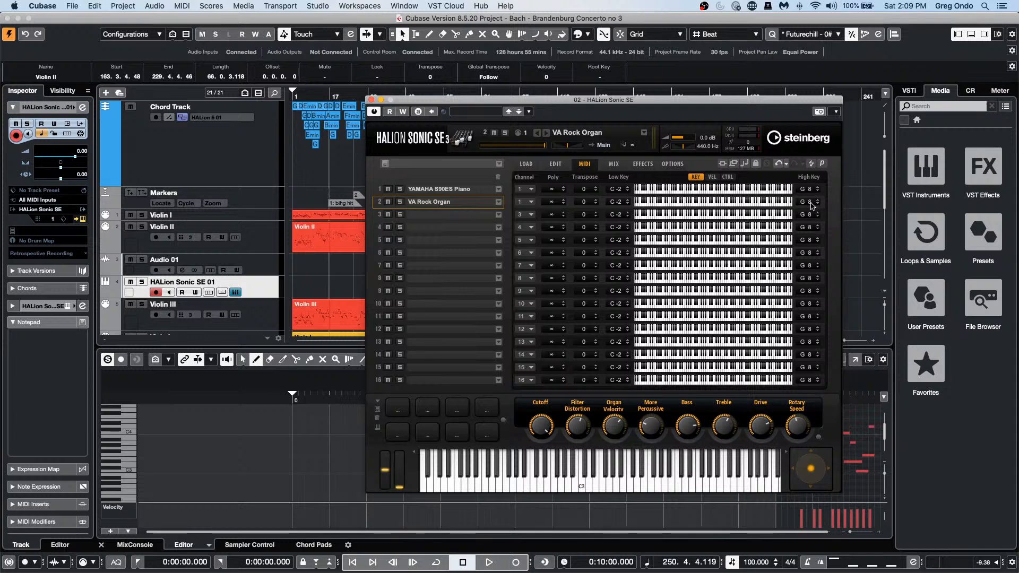
{"action": "left_click_drag", "start_coordinate": [817, 203], "coordinate": [814, 223]}
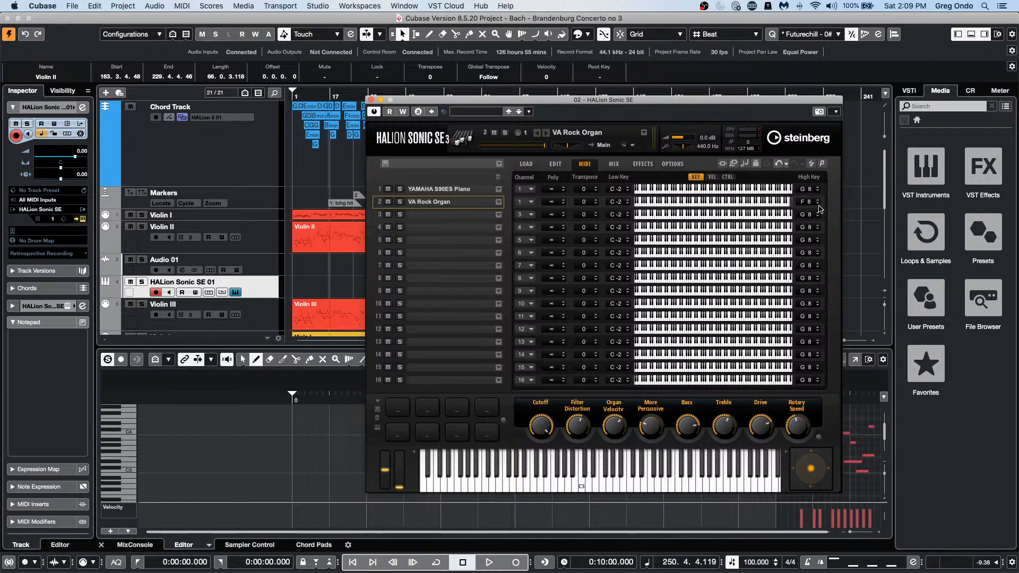
{"action": "left_click_drag", "start_coordinate": [793, 206], "coordinate": [694, 202]}
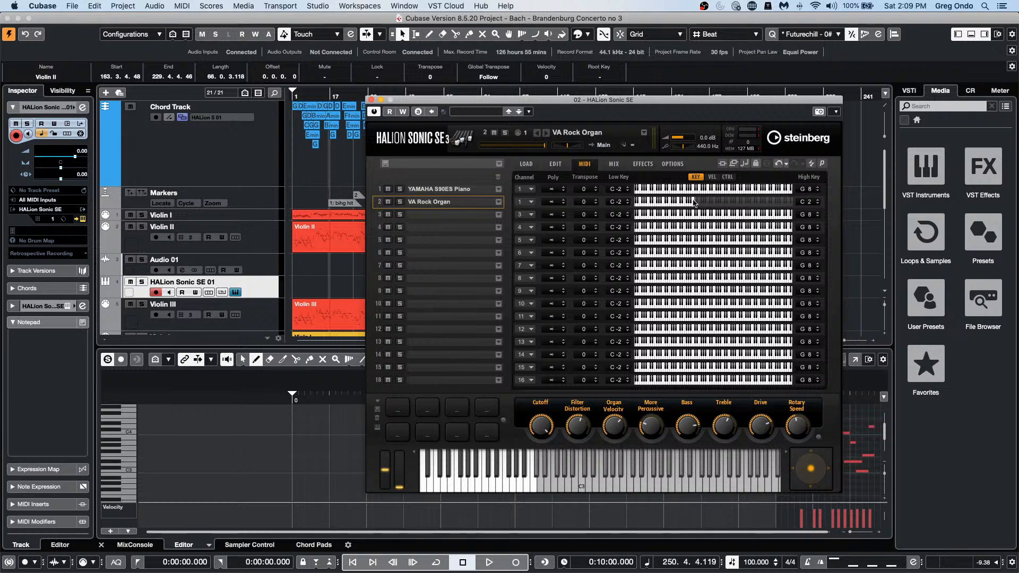
Step: Set the YAMAHA S90ES Piano's transpose to 11 and its low key to C#2
{"action": "scroll", "coordinate": [588, 189], "scroll_direction": "up", "scroll_amount": 11}
{"action": "left_click", "coordinate": [451, 190]}
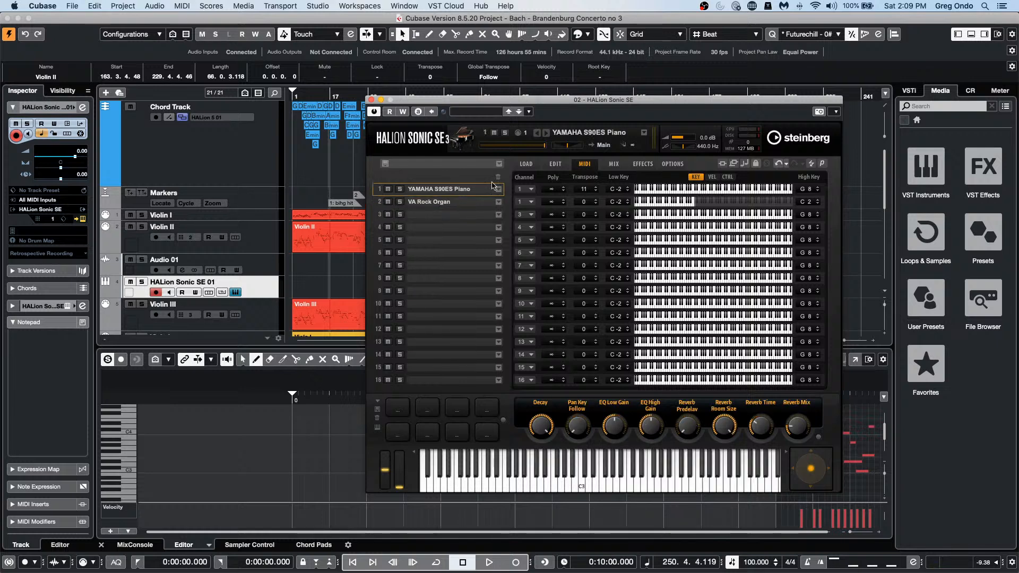
{"action": "scroll", "coordinate": [618, 193], "scroll_direction": "up", "scroll_amount": 20}
{"action": "scroll", "coordinate": [619, 192], "scroll_direction": "up", "scroll_amount": 14}
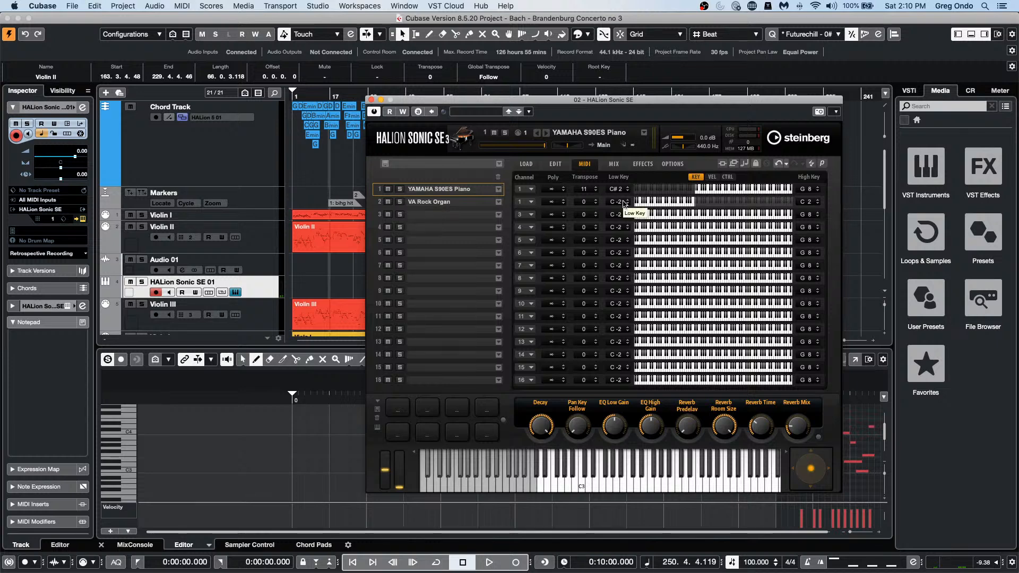
Step: Set the VA Rock Organ's high key to A3, adjust the piano's transpose value, and close the instrument window
{"action": "scroll", "coordinate": [623, 201], "scroll_direction": "up", "scroll_amount": 6}
{"action": "scroll", "coordinate": [623, 204], "scroll_direction": "down", "scroll_amount": 6}
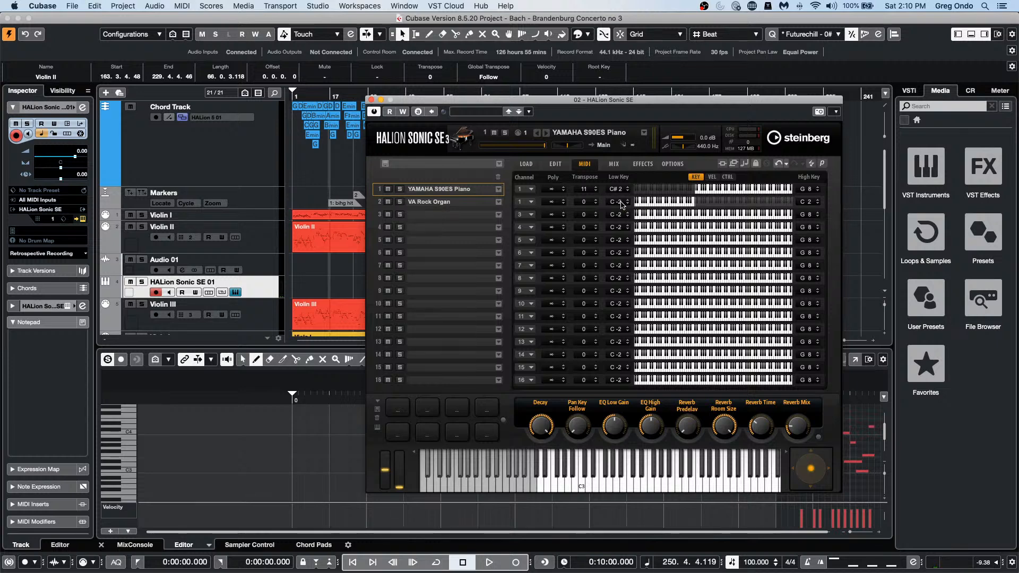
{"action": "scroll", "coordinate": [817, 205], "scroll_direction": "down", "scroll_amount": 5}
{"action": "scroll", "coordinate": [817, 206], "scroll_direction": "up", "scroll_amount": 20}
{"action": "scroll", "coordinate": [817, 206], "scroll_direction": "up", "scroll_amount": 3}
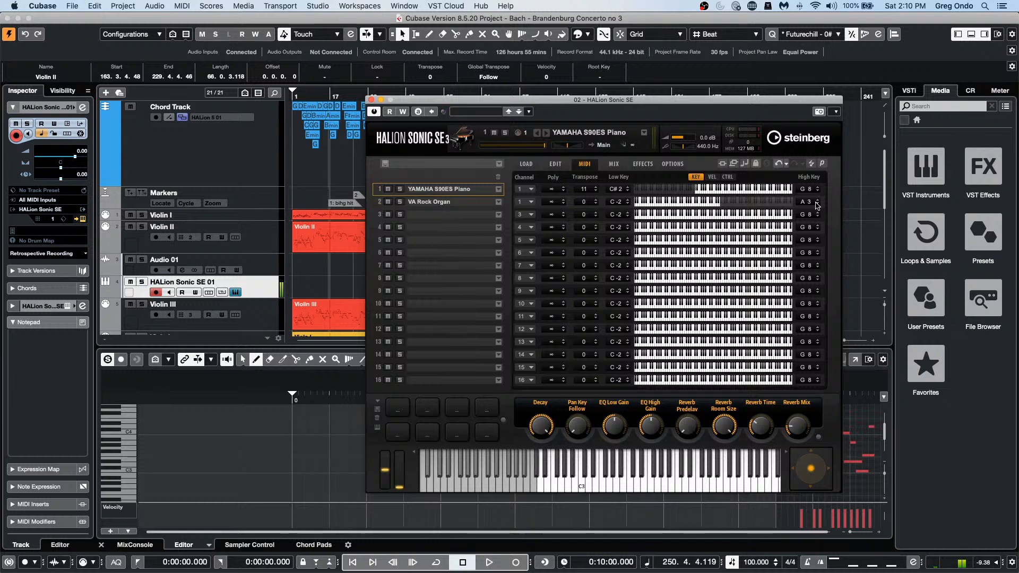
{"action": "left_click", "coordinate": [597, 189]}
{"action": "left_click", "coordinate": [371, 100]}
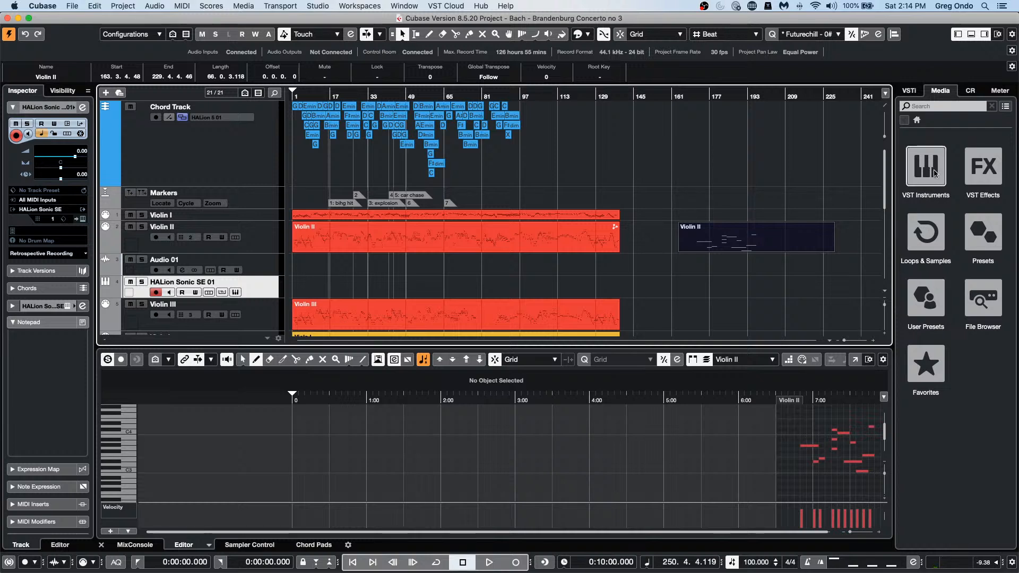
Step: Look through the Loops & Samples libraries in the media browser and return to its home page
{"action": "left_click", "coordinate": [917, 121]}
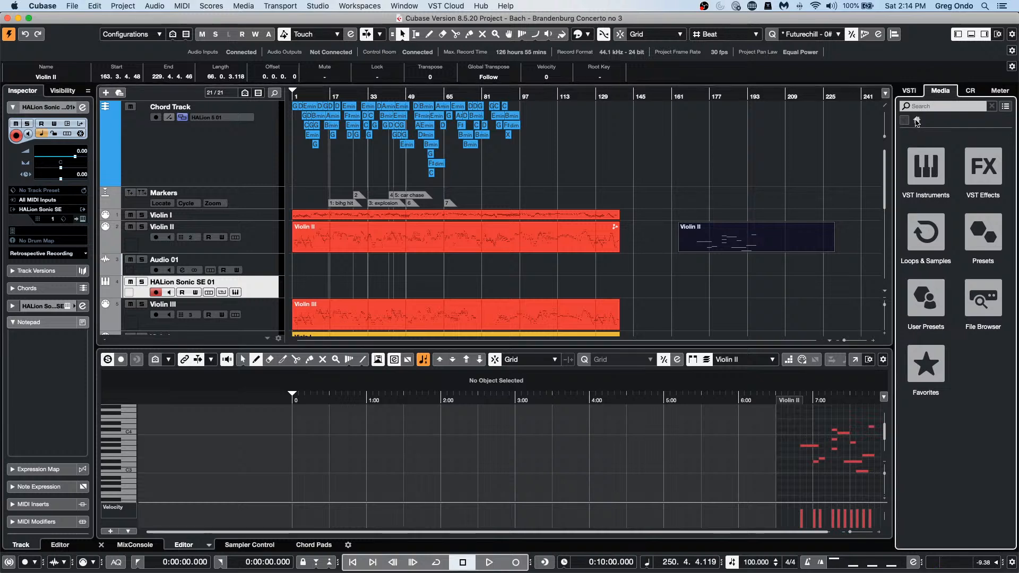
{"action": "left_click", "coordinate": [929, 237]}
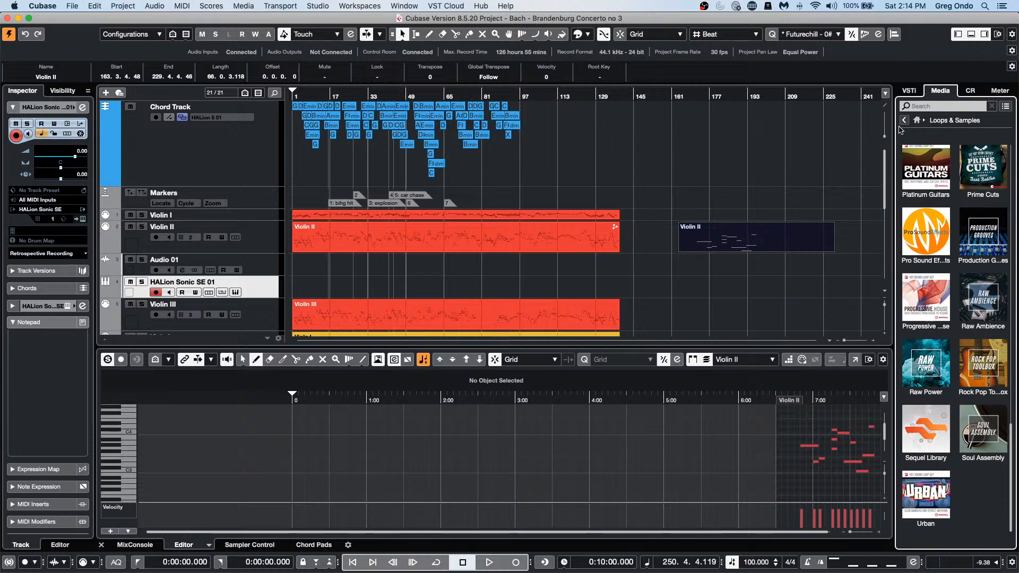
{"action": "left_click", "coordinate": [903, 120]}
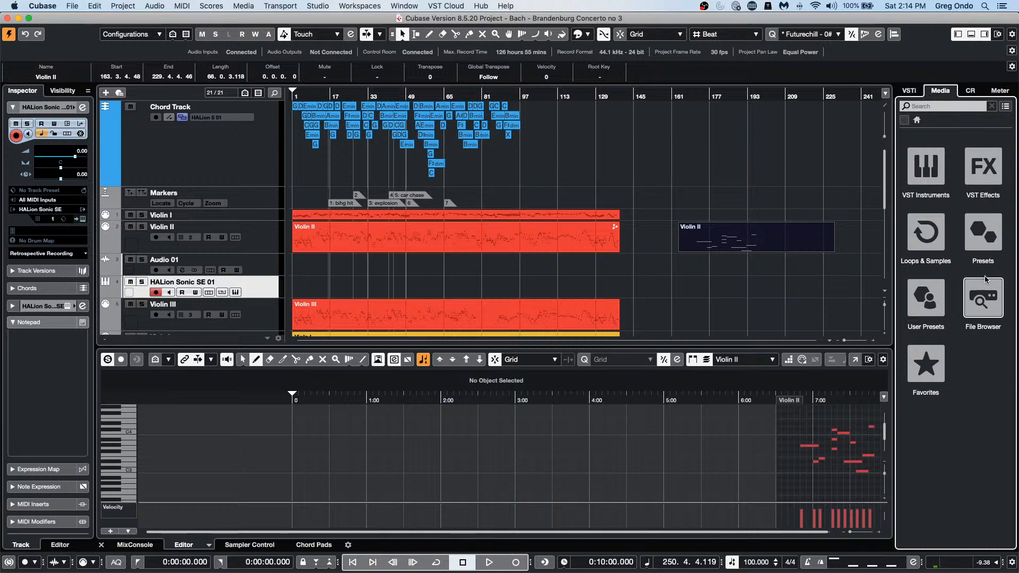
Step: Open the File Browser and expand VST Sound to reach its content folders
{"action": "left_click", "coordinate": [982, 297]}
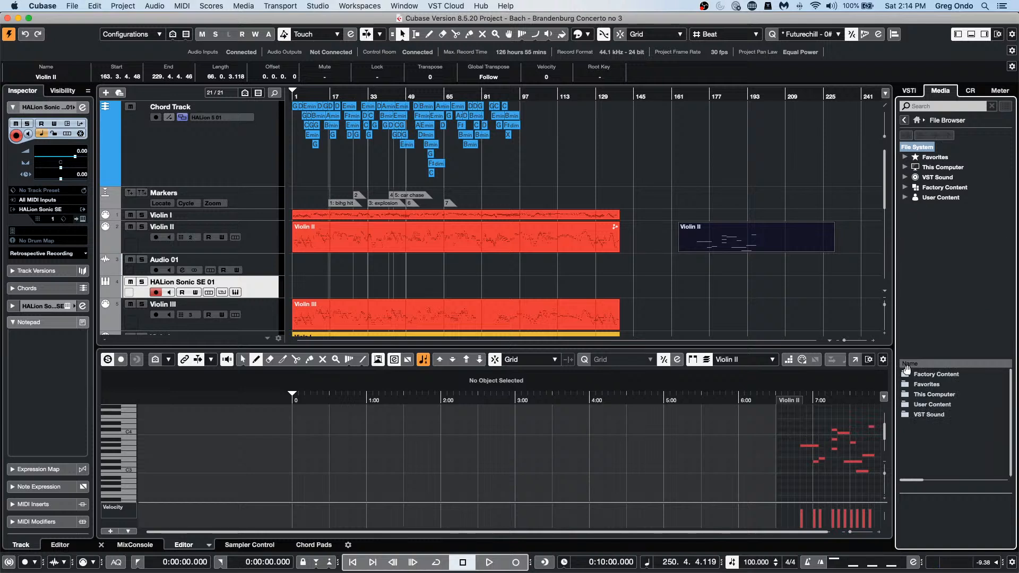
{"action": "left_click", "coordinate": [929, 418]}
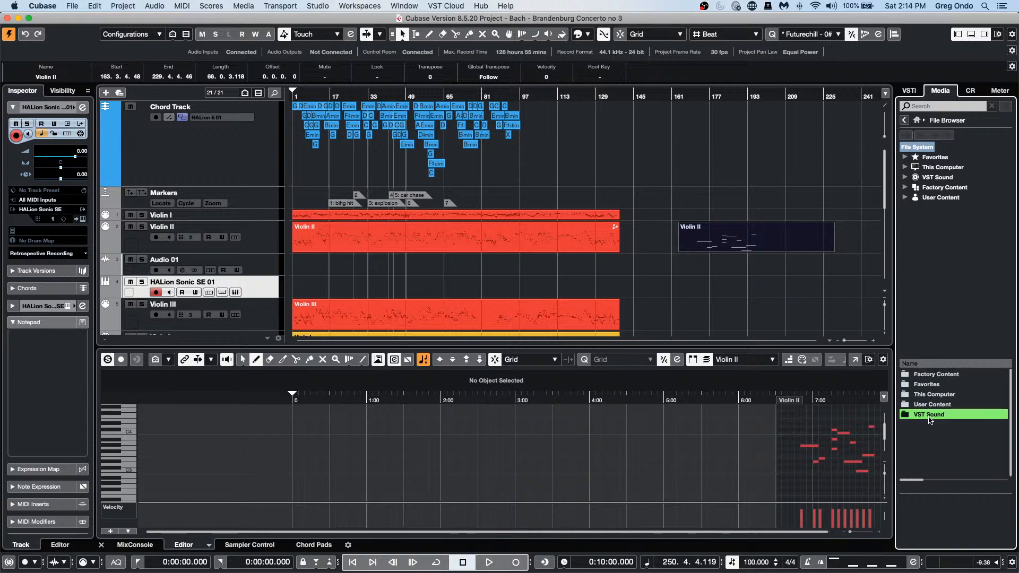
{"action": "left_click", "coordinate": [905, 178]}
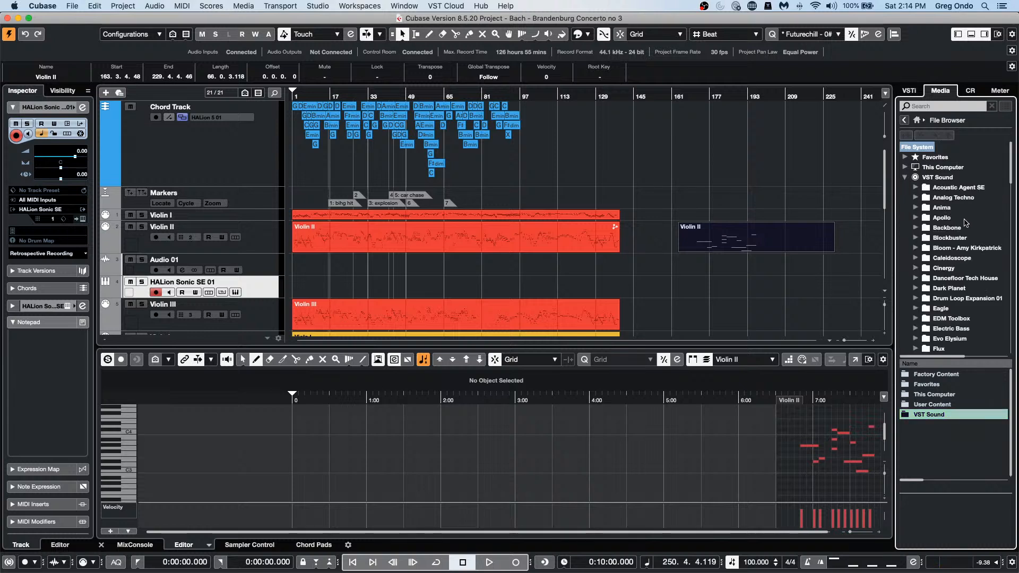
{"action": "scroll", "coordinate": [964, 224], "scroll_direction": "down", "scroll_amount": 3}
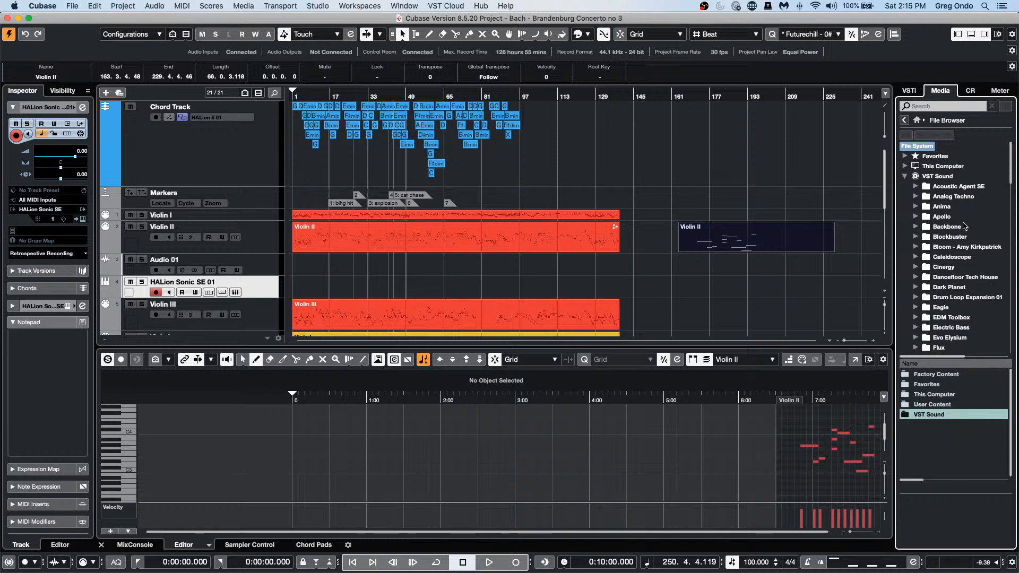
{"action": "scroll", "coordinate": [965, 224], "scroll_direction": "down", "scroll_amount": 2}
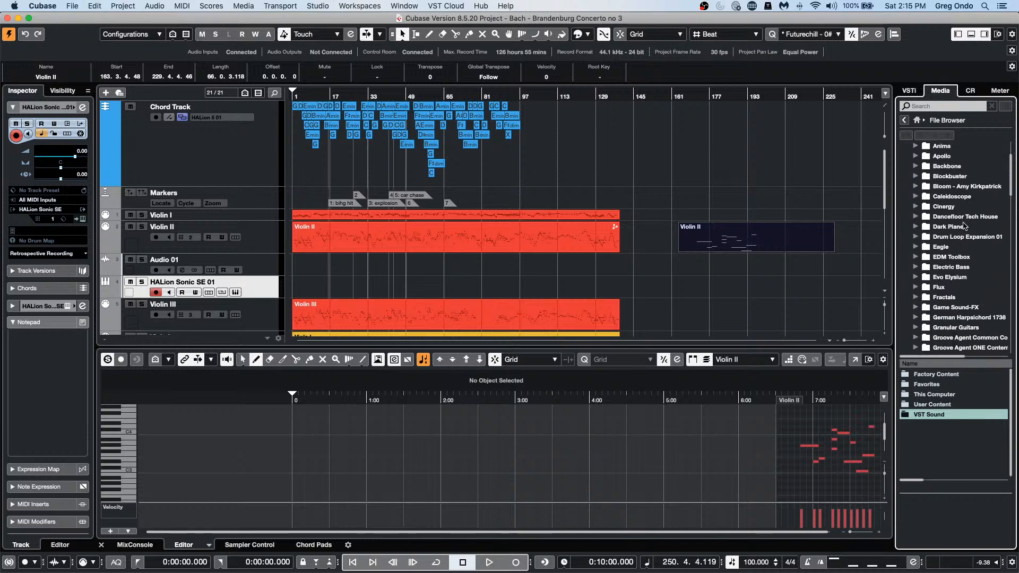
Step: Add the Game Sound-FX folder as a favorite named "game sfx"
{"action": "left_click", "coordinate": [955, 308]}
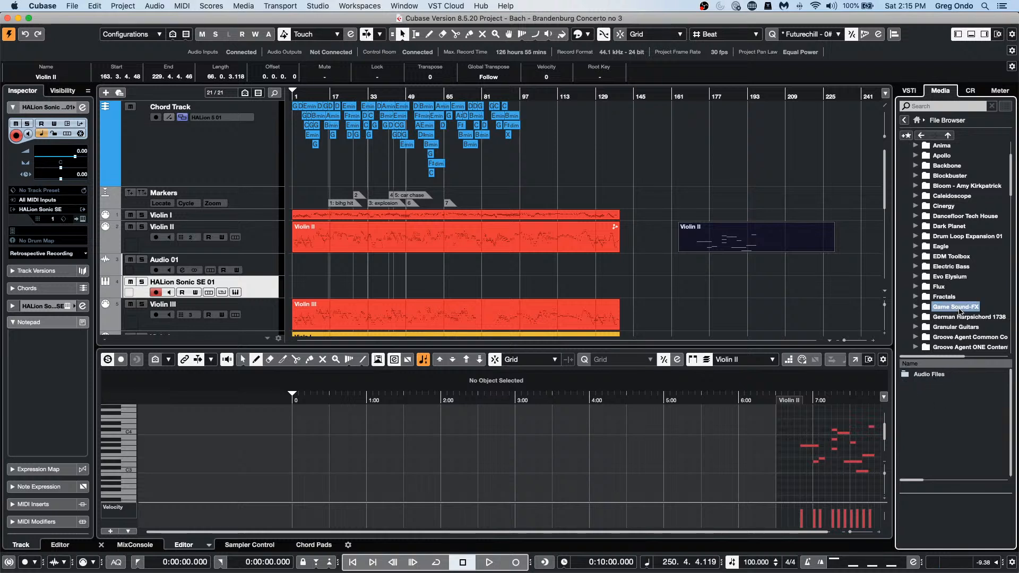
{"action": "right_click", "coordinate": [960, 311]}
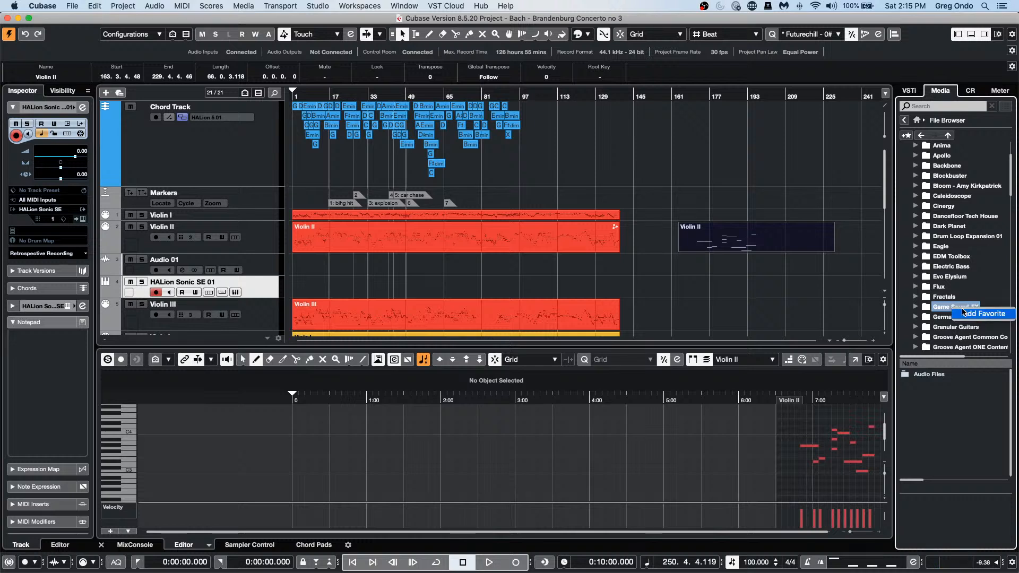
{"action": "left_click", "coordinate": [963, 312]}
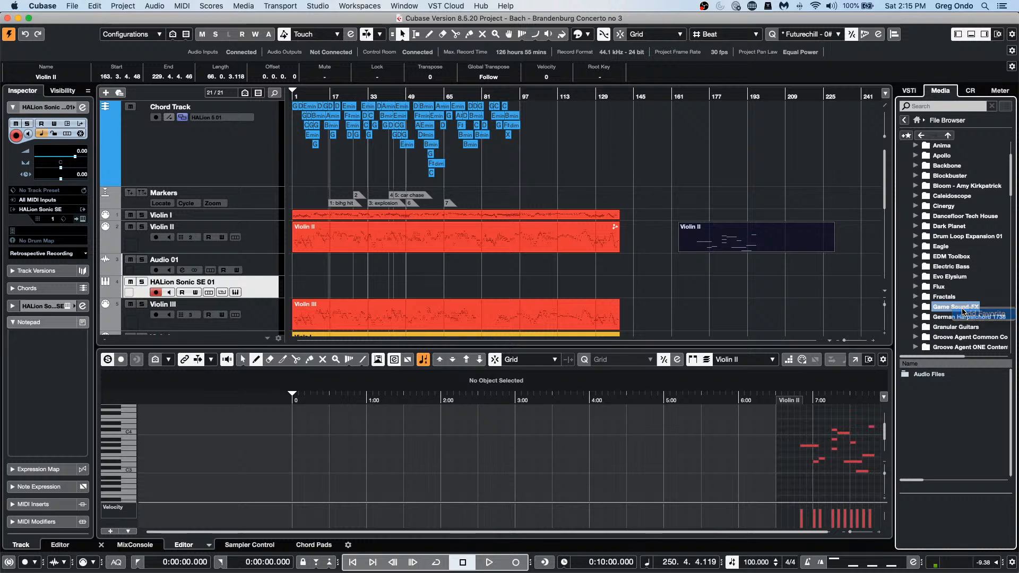
{"action": "type", "text": "game sfx"}
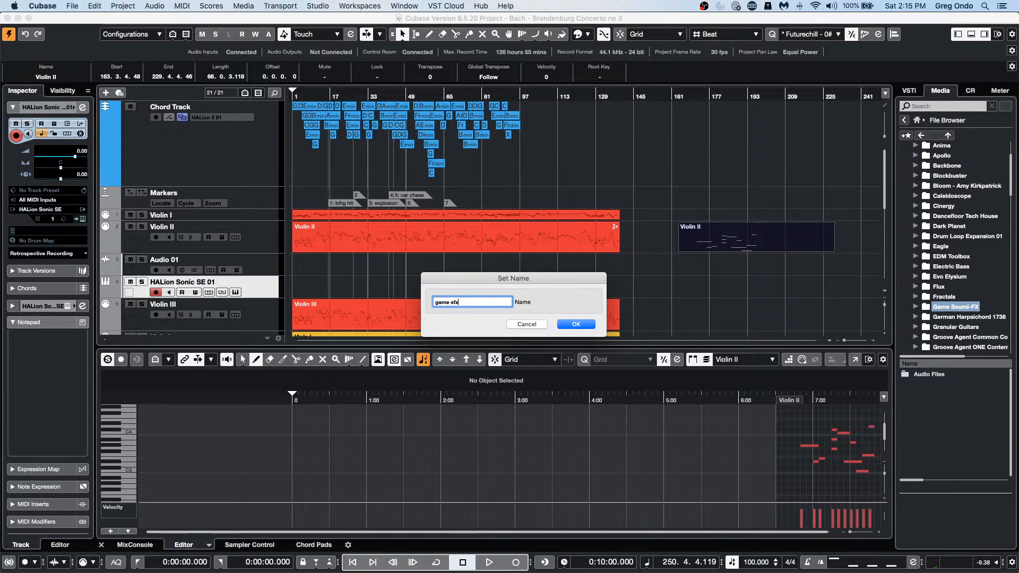
{"action": "key", "text": "Return"}
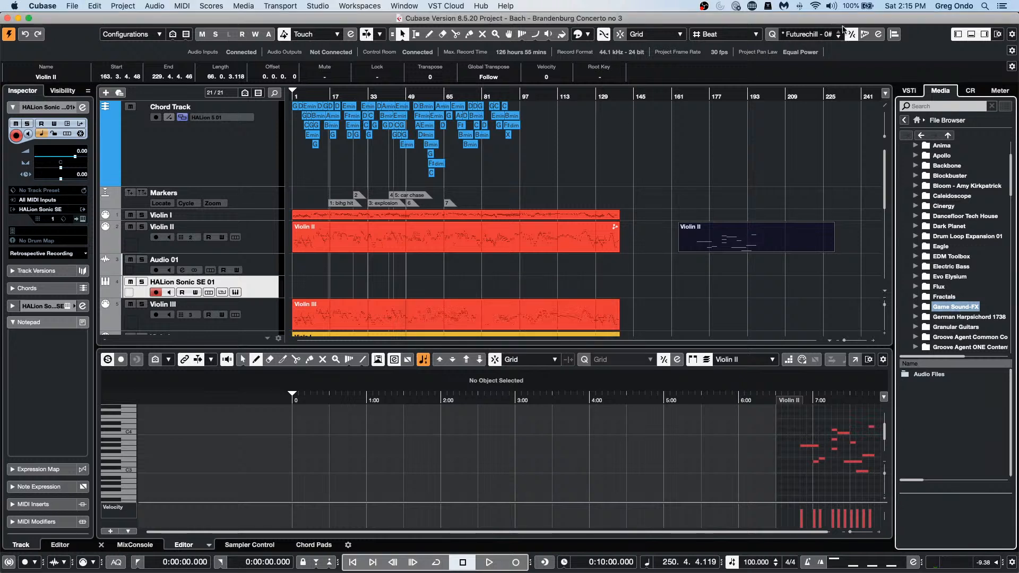
Step: Look at the preset types under User Presets and return to the media browser's home page
{"action": "left_click", "coordinate": [904, 121]}
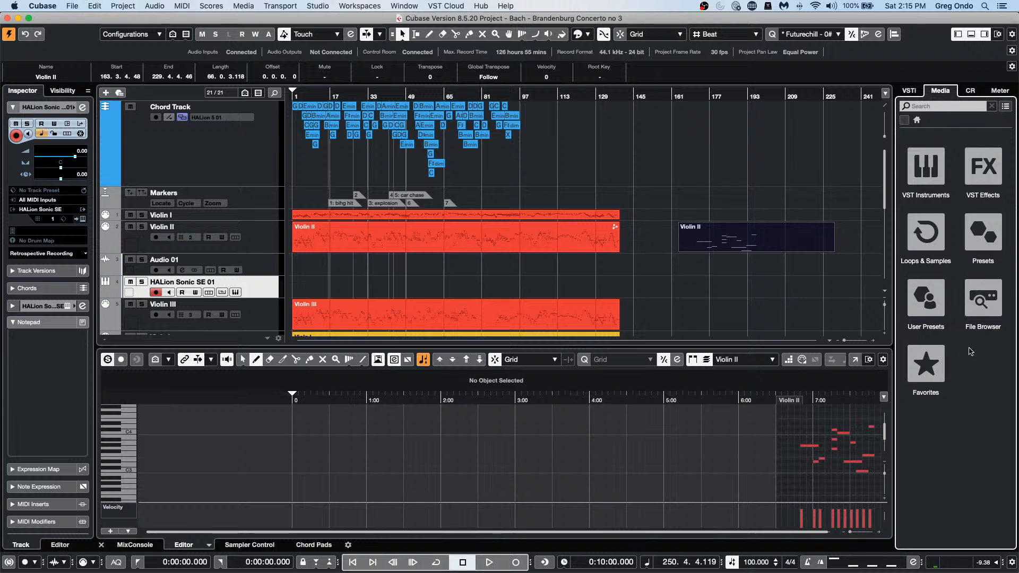
{"action": "left_click", "coordinate": [925, 306]}
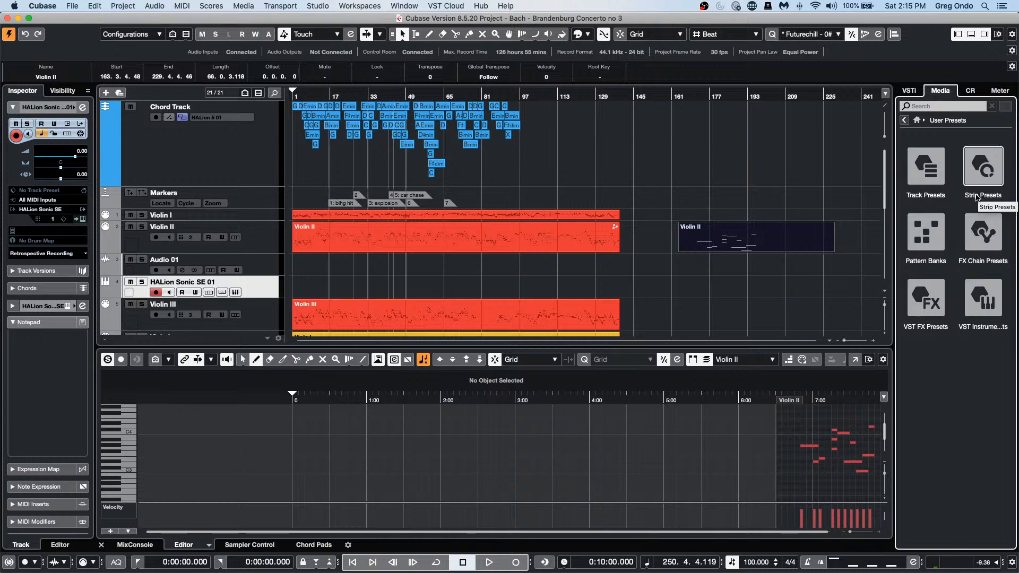
{"action": "left_click", "coordinate": [904, 121]}
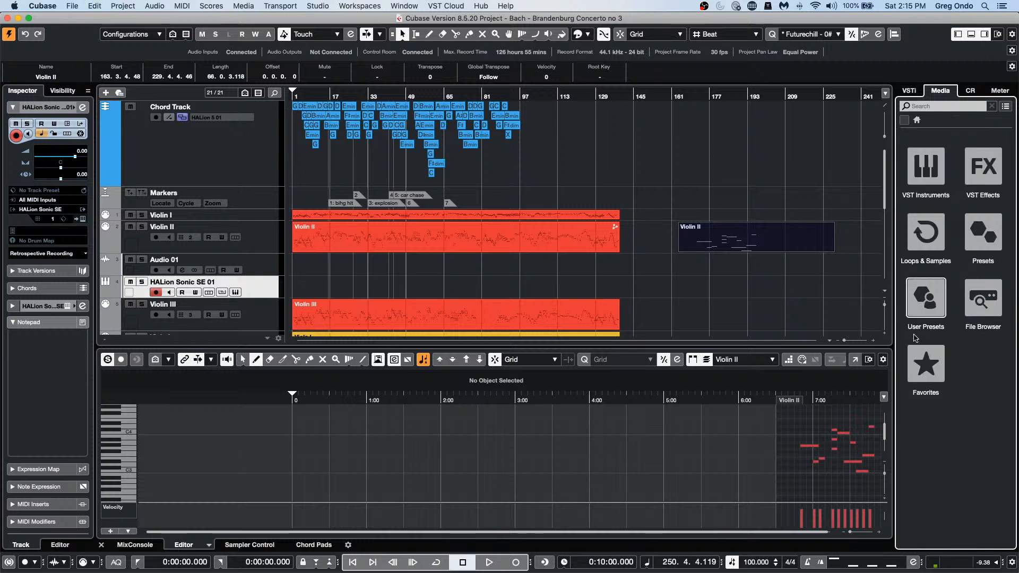
Step: View the sounds in the game sfx favorite, then return to the File Browser
{"action": "left_click", "coordinate": [926, 363]}
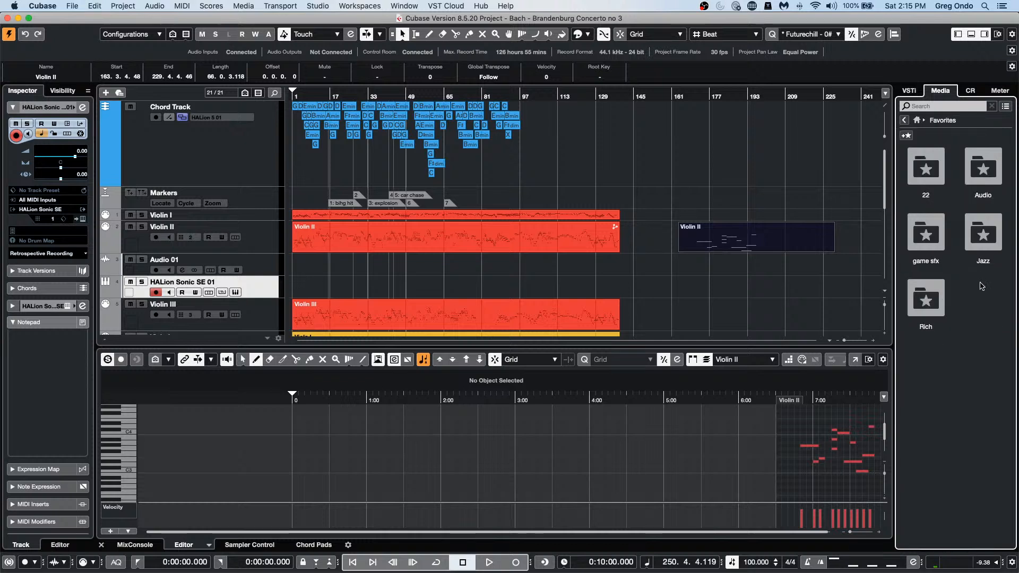
{"action": "left_click", "coordinate": [916, 245]}
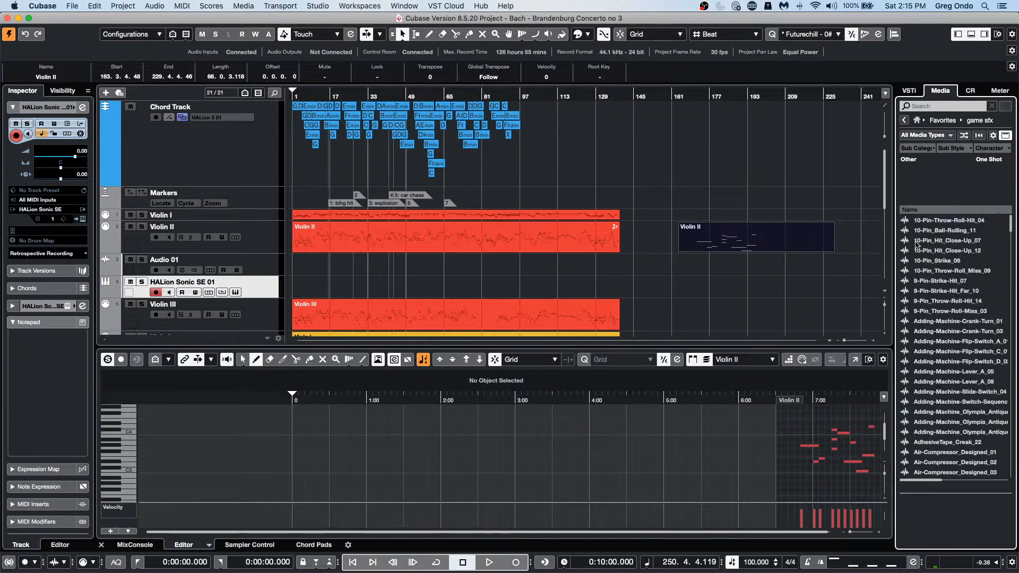
{"action": "left_click", "coordinate": [904, 121]}
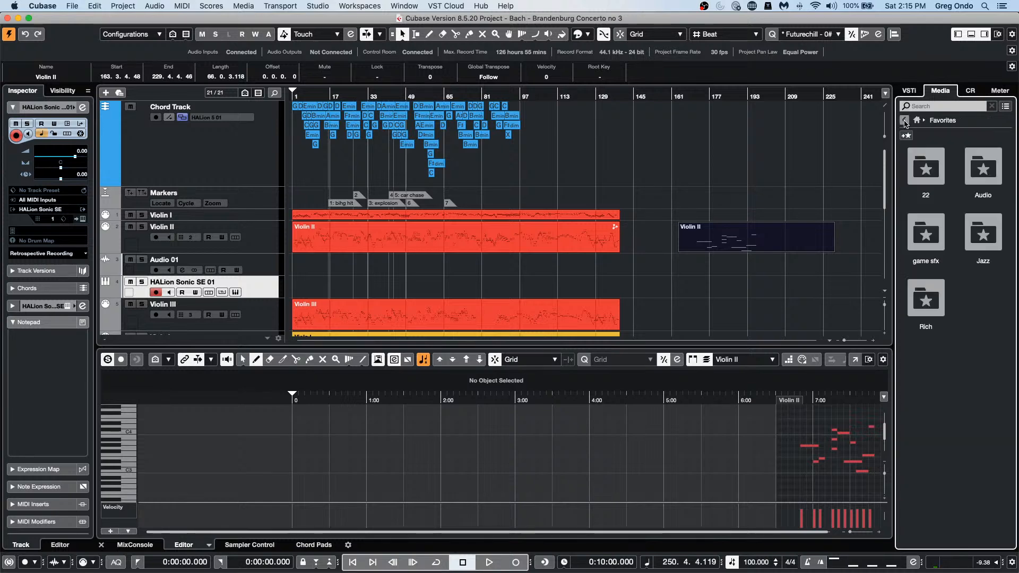
{"action": "left_click", "coordinate": [904, 122]}
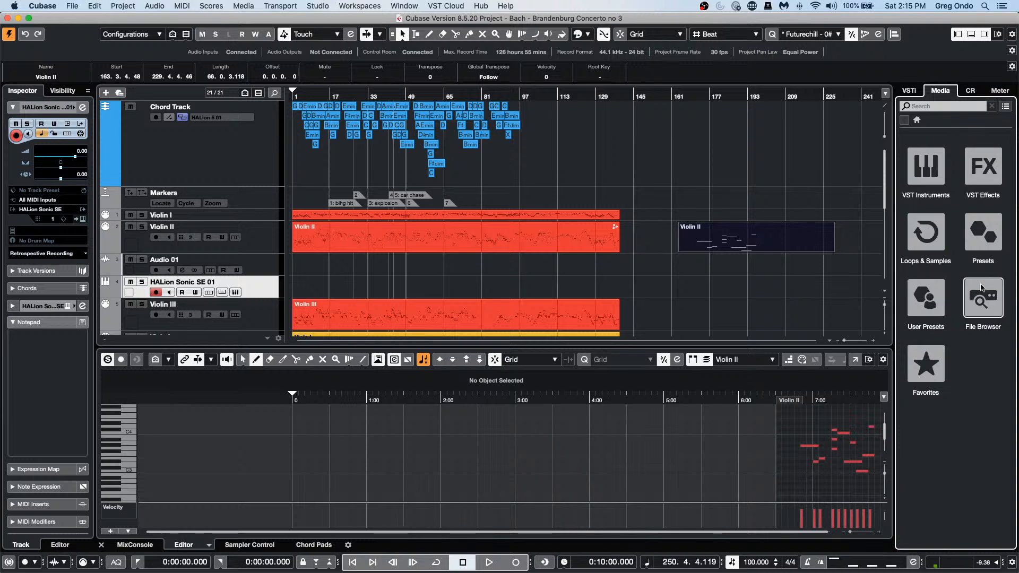
{"action": "left_click", "coordinate": [989, 312]}
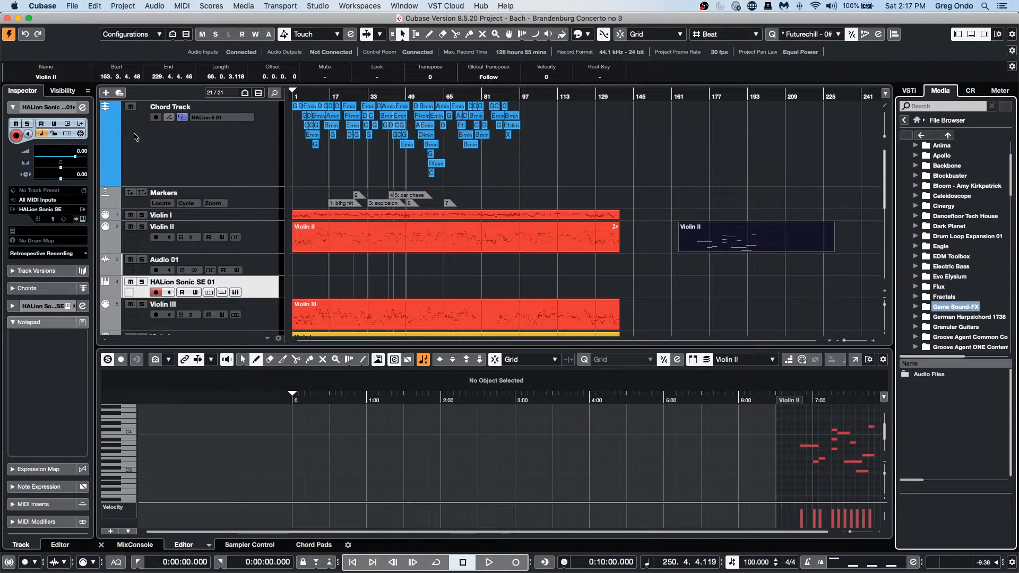
Step: Switch to Safari and search the web for "video support in Nuendo Cubase"
{"action": "mouse_move", "coordinate": [406, 567]}
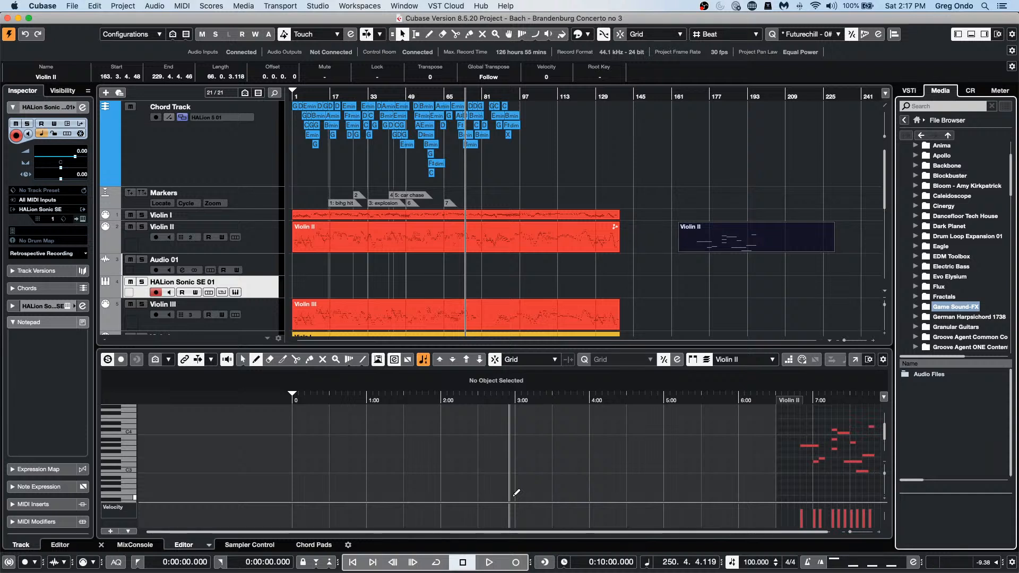
{"action": "mouse_move", "coordinate": [289, 565]}
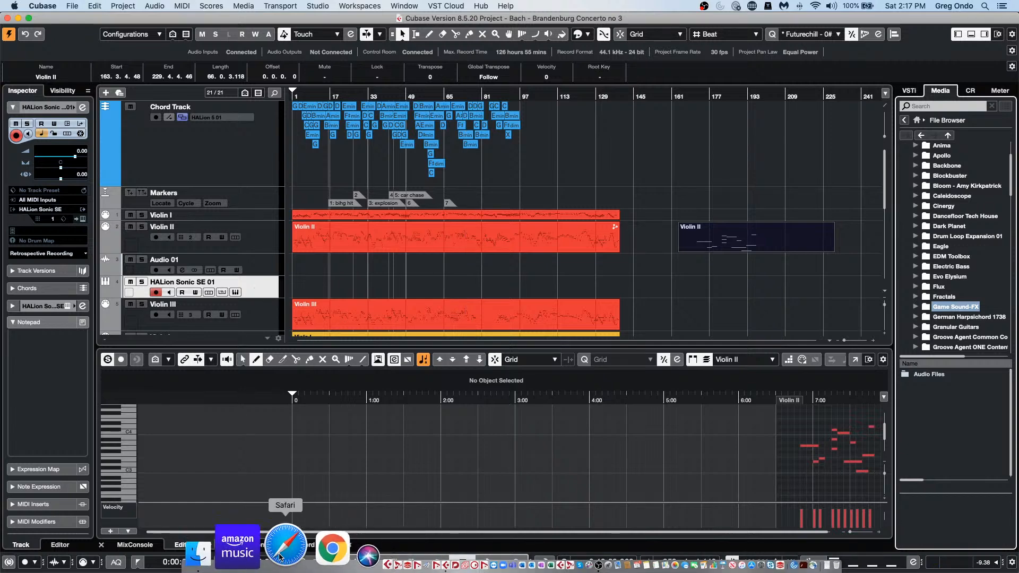
{"action": "left_click", "coordinate": [280, 557]}
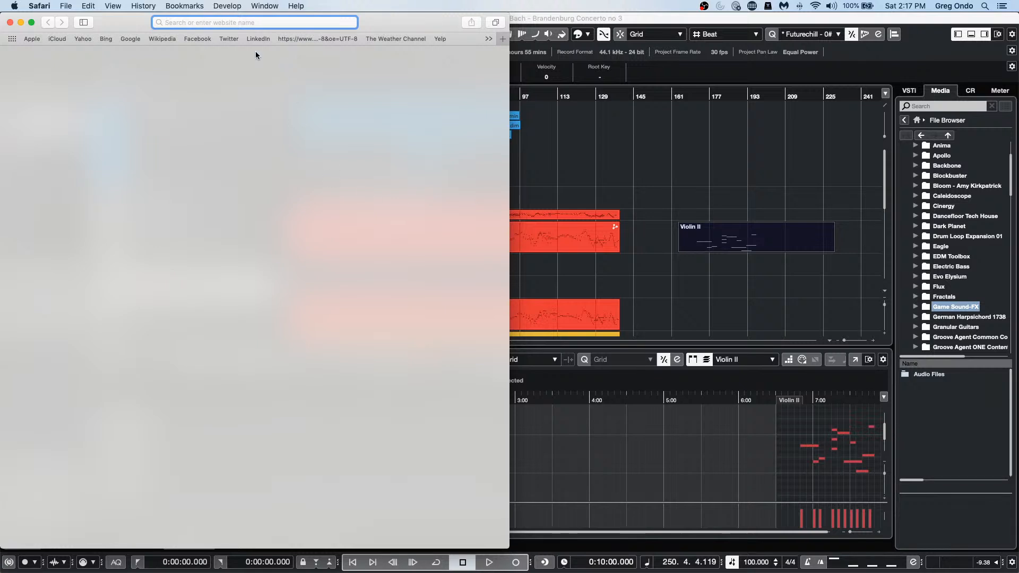
{"action": "type", "text": "video s"}
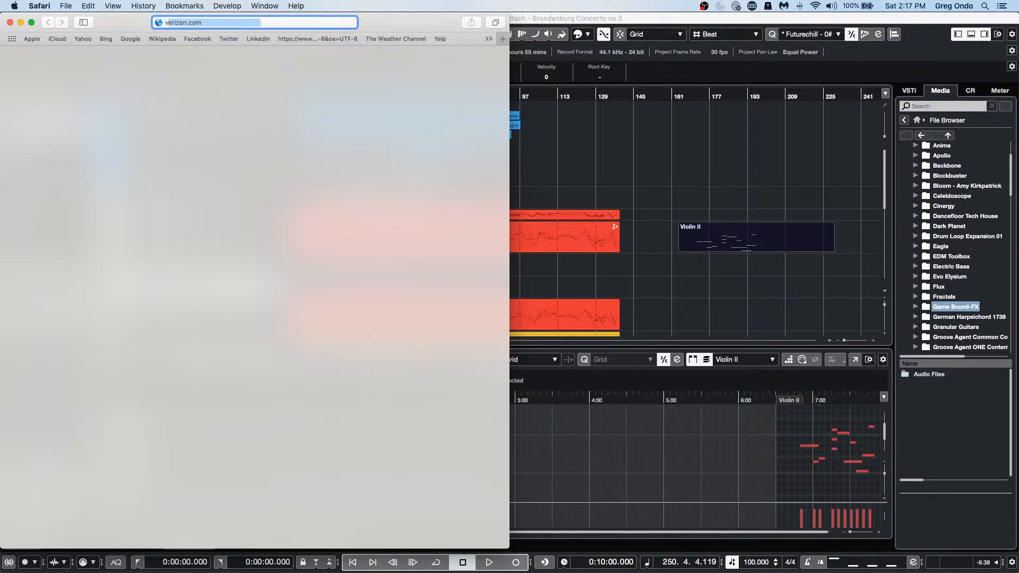
{"action": "type", "text": "u"}
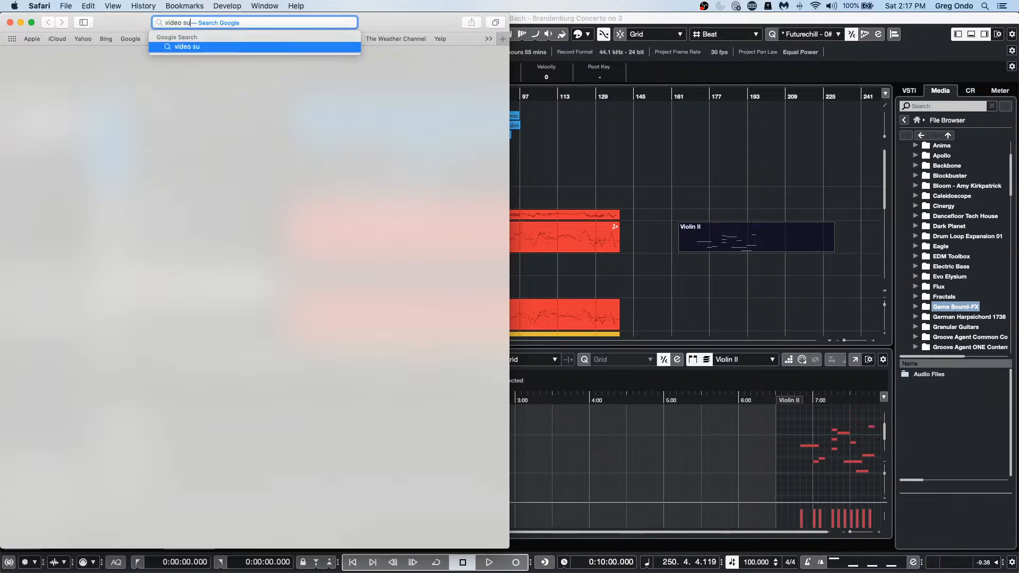
{"action": "type", "text": "pport in Nu"}
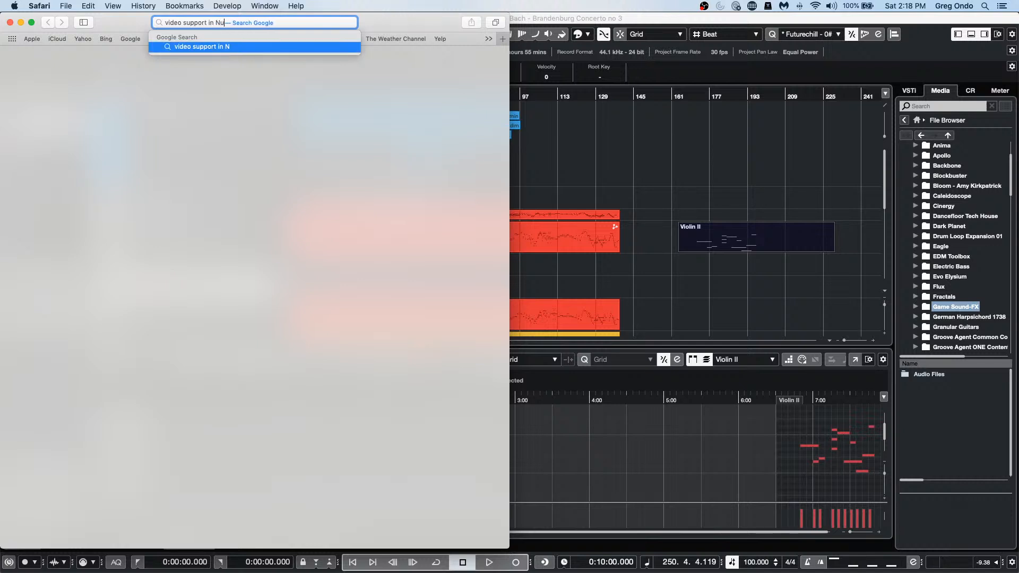
{"action": "type", "text": "endo Cubase"}
{"action": "key", "text": "Return"}
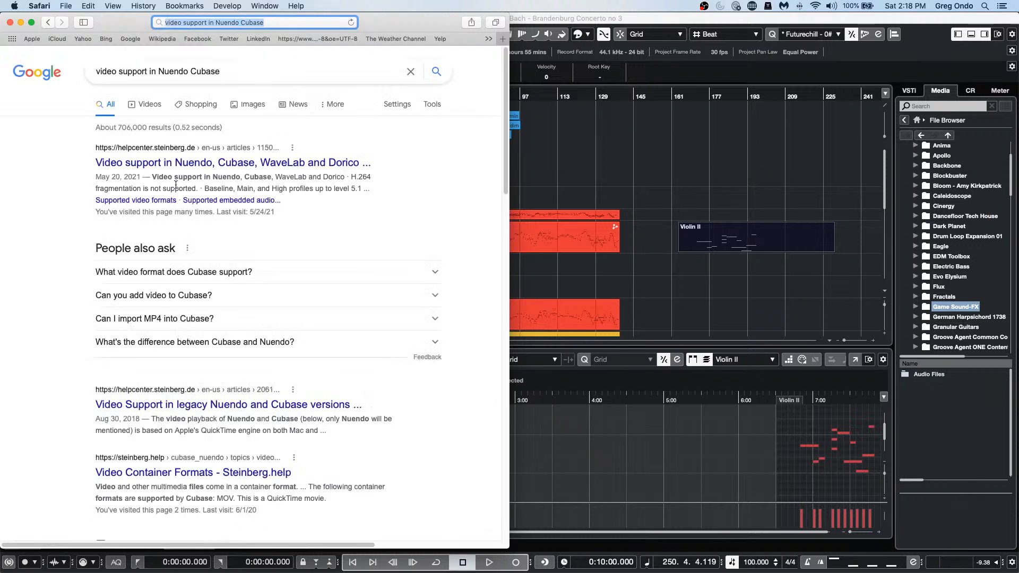
Step: Open Steinberg's video support article, accept the tracking notice, examine the supported video formats table, and close the browser window
{"action": "left_click", "coordinate": [130, 161]}
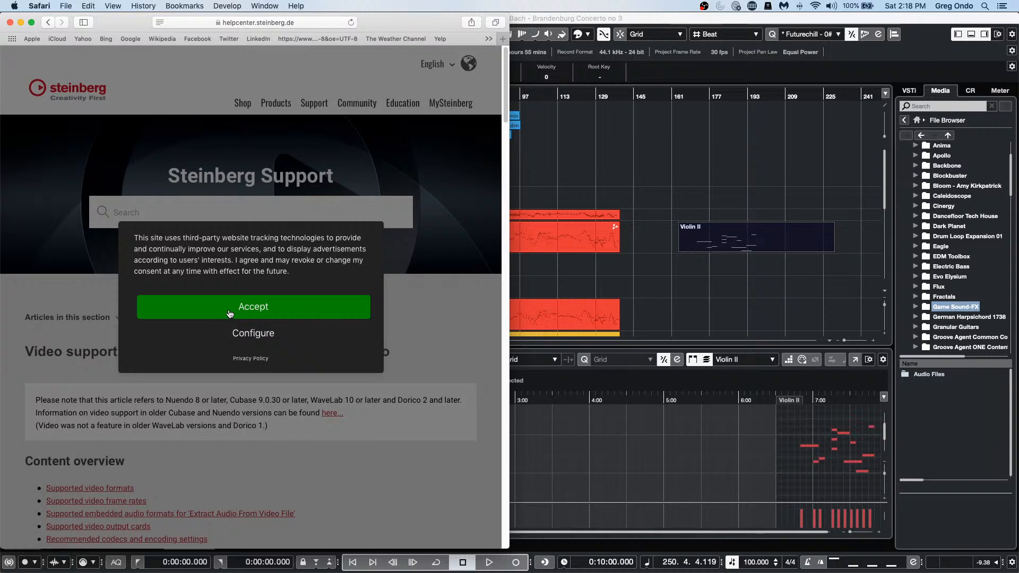
{"action": "left_click", "coordinate": [228, 312]}
{"action": "scroll", "coordinate": [242, 325], "scroll_direction": "down", "scroll_amount": 6}
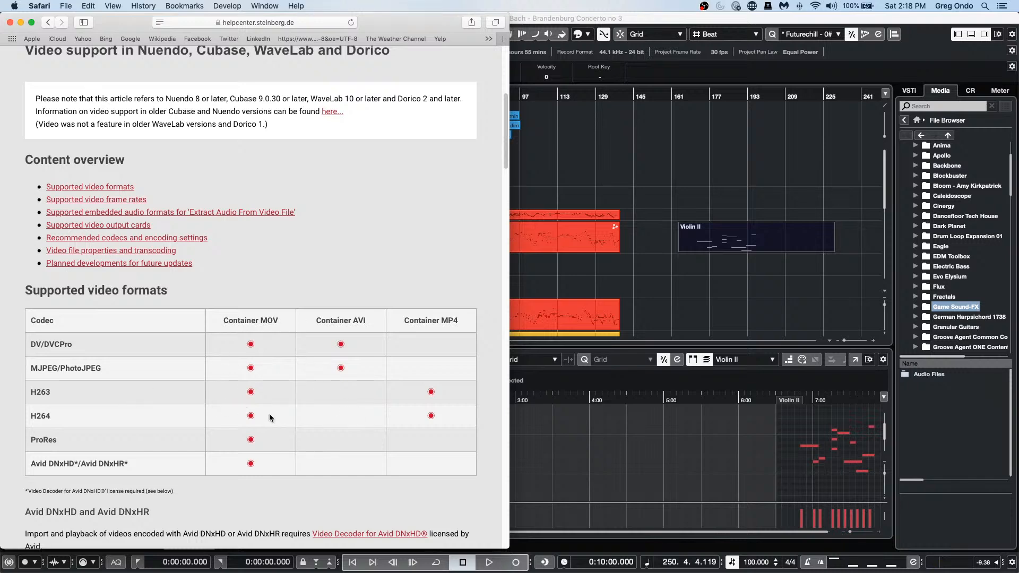
{"action": "scroll", "coordinate": [269, 413], "scroll_direction": "down", "scroll_amount": 2}
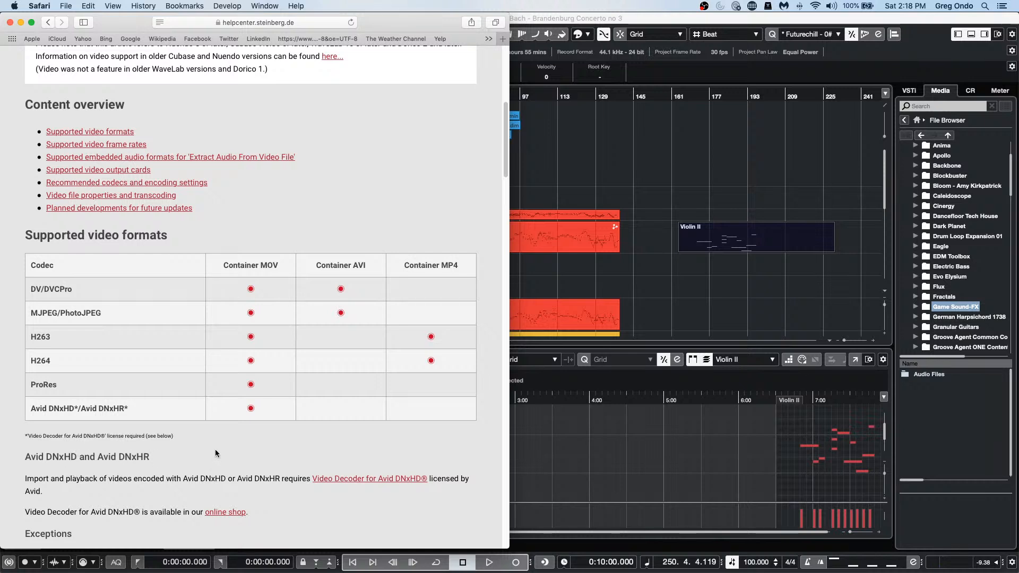
{"action": "scroll", "coordinate": [215, 449], "scroll_direction": "down", "scroll_amount": 2}
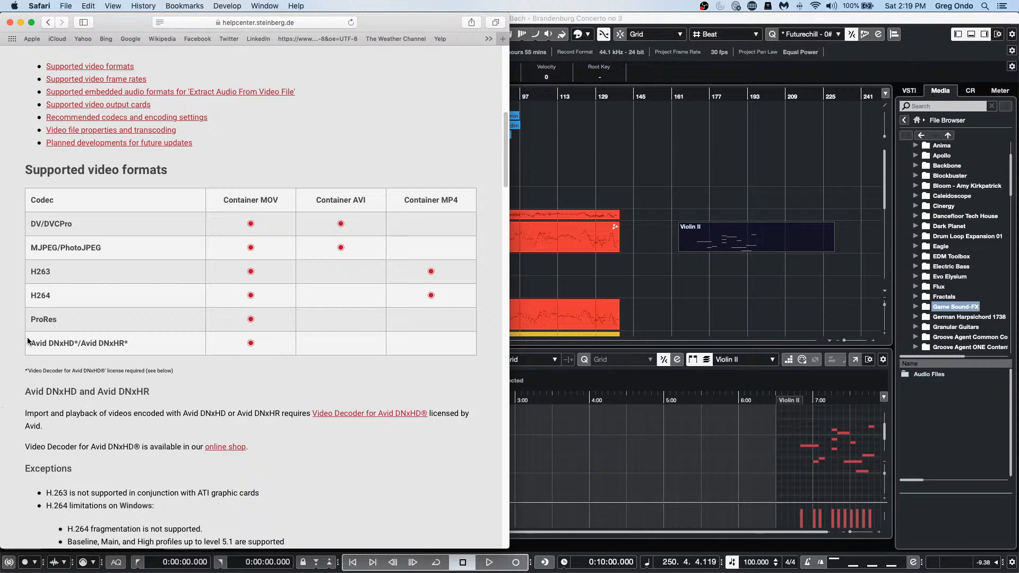
{"action": "left_click", "coordinate": [10, 23]}
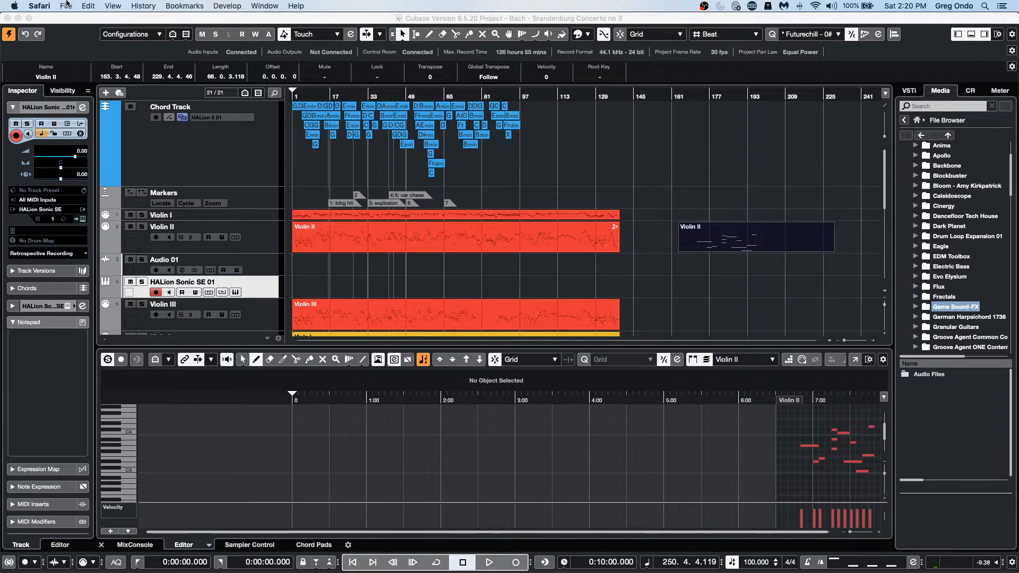
Step: Return to Cubase, open the recent project "Hit the Road go.cpr" and activate it
{"action": "left_click", "coordinate": [65, 5]}
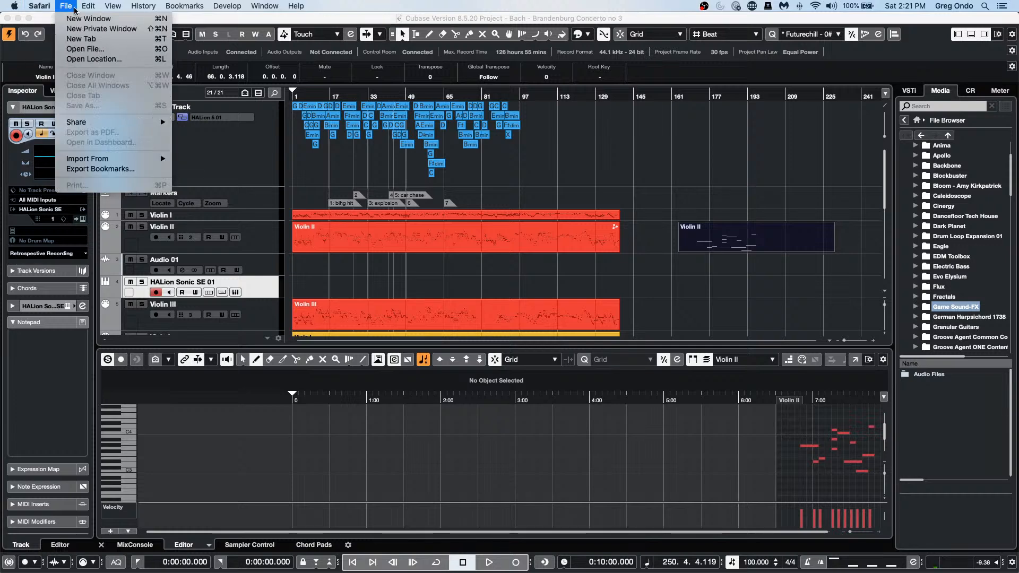
{"action": "mouse_move", "coordinate": [88, 6]}
{"action": "left_click", "coordinate": [332, 154]}
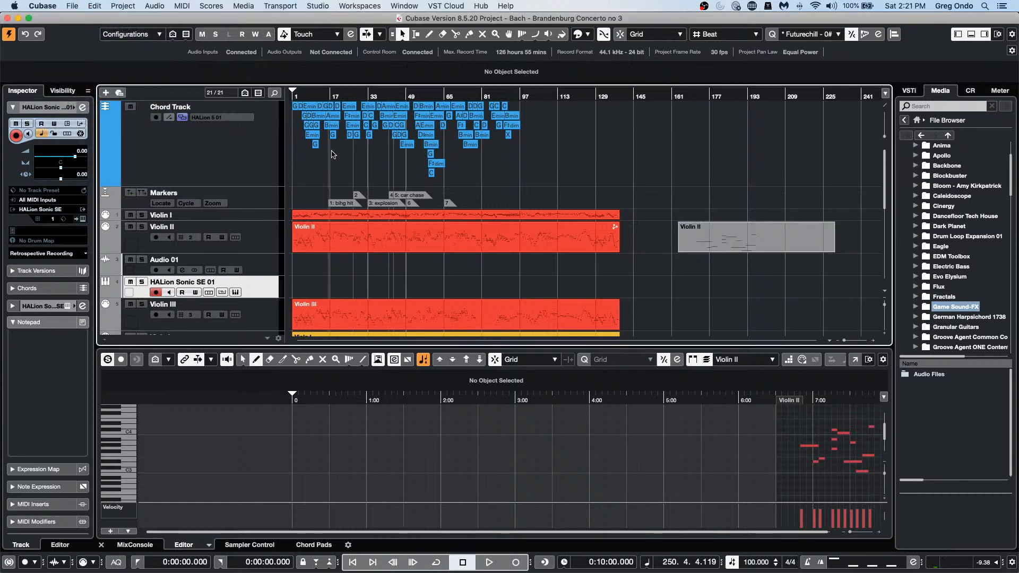
{"action": "left_click", "coordinate": [72, 6]}
{"action": "mouse_move", "coordinate": [85, 206]}
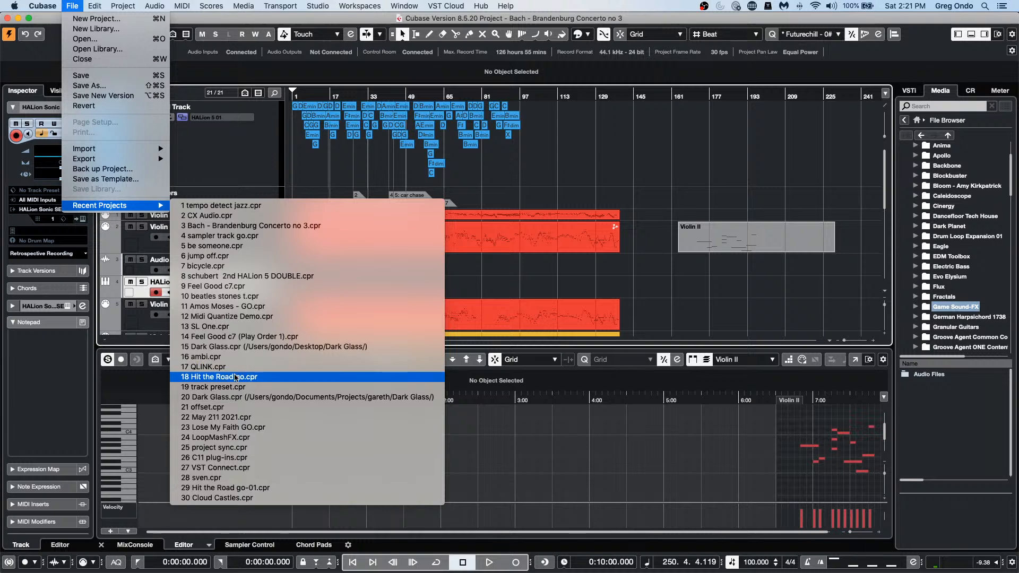
{"action": "left_click", "coordinate": [217, 377]}
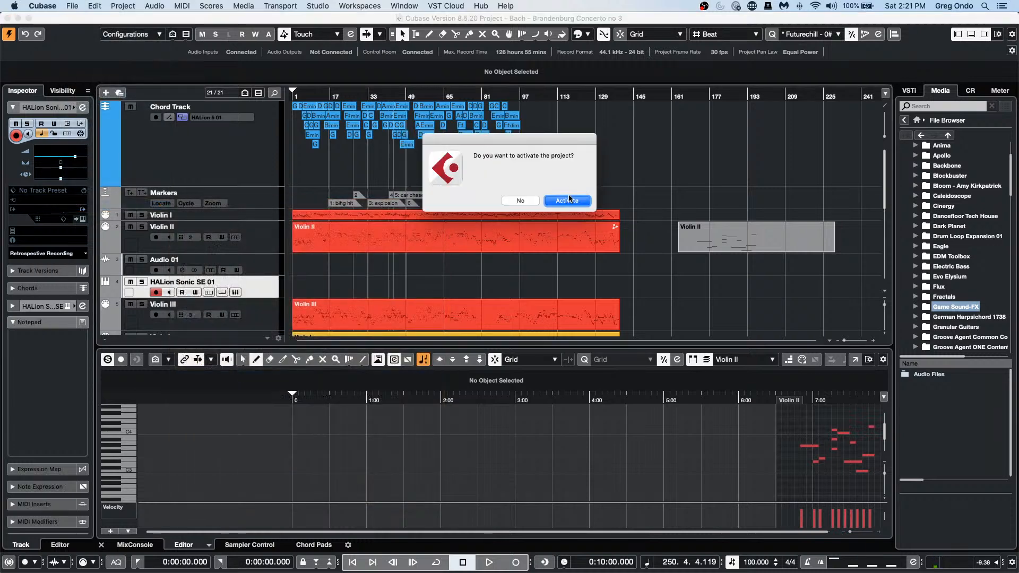
{"action": "left_click", "coordinate": [567, 201]}
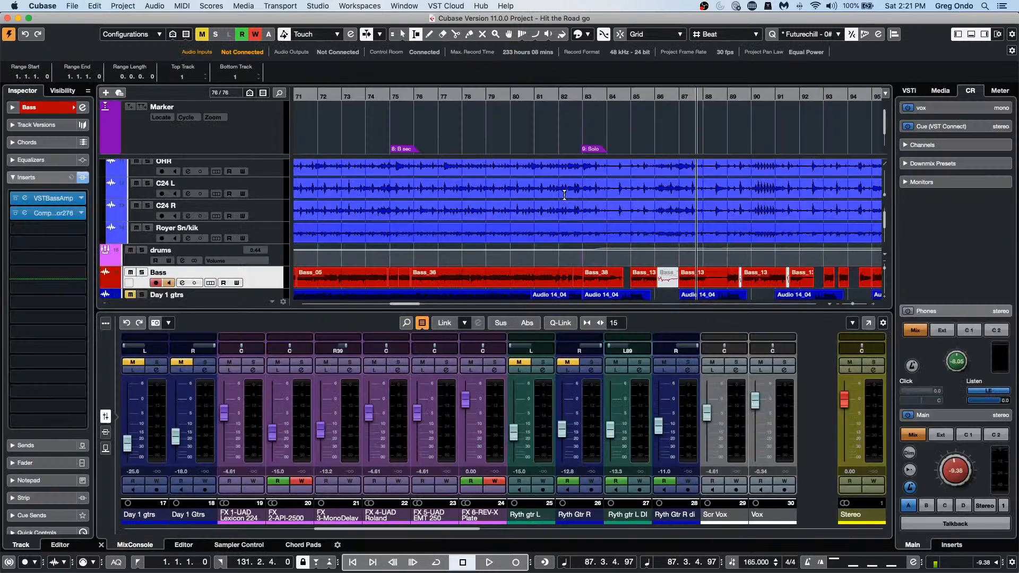
Step: Play the project from bar 71 for a short listen and stop playback
{"action": "left_click", "coordinate": [330, 98]}
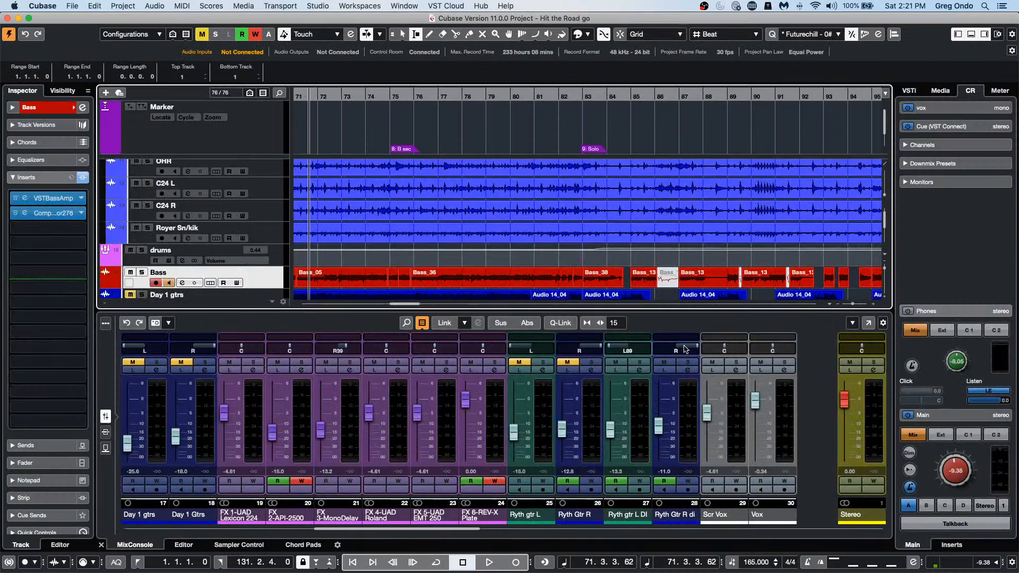
{"action": "key", "text": "space"}
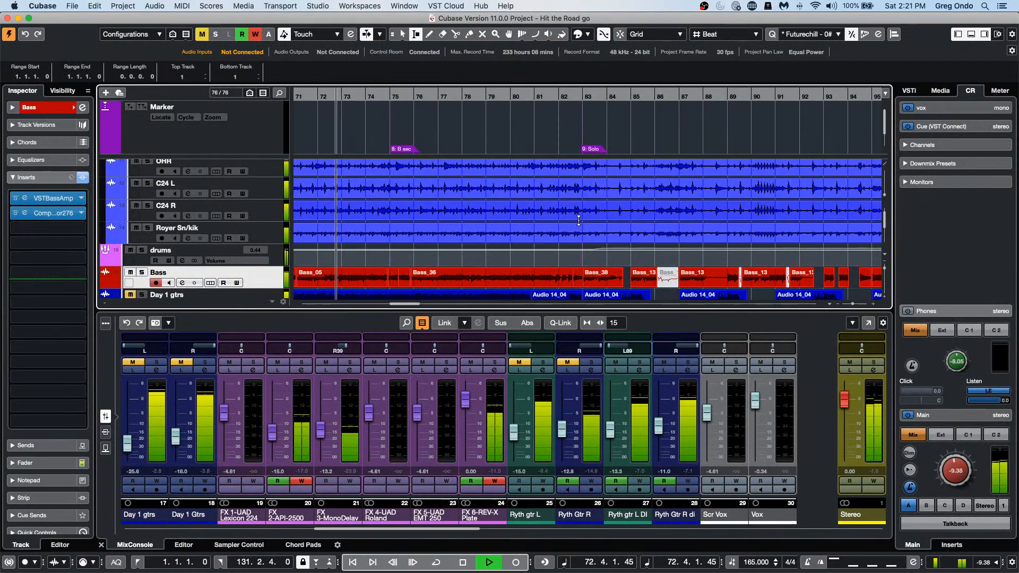
{"action": "key", "text": "space"}
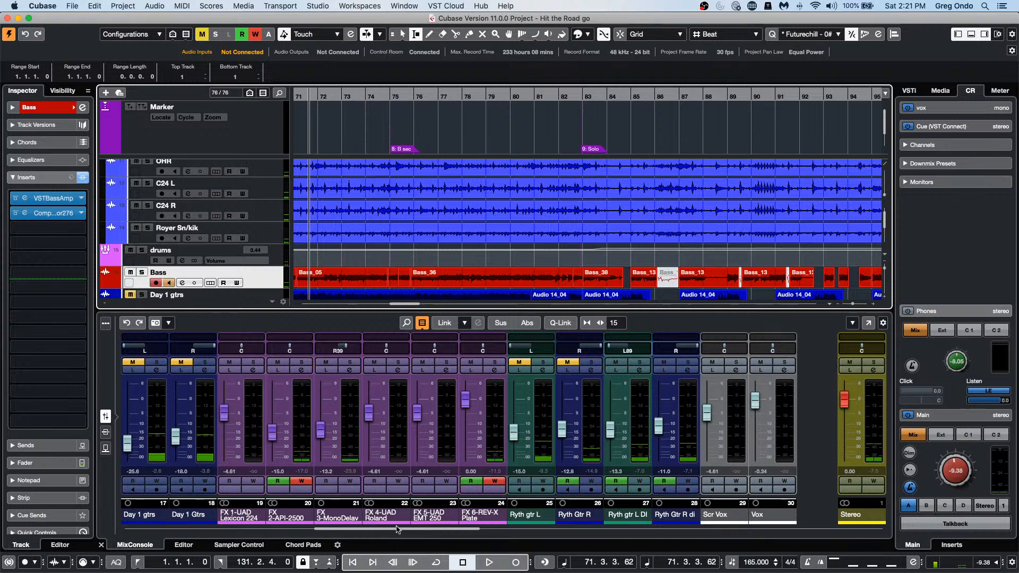
Step: Open the full MixConsole window and select all channels from Kik through the last bgv channel
{"action": "left_click", "coordinate": [869, 323]}
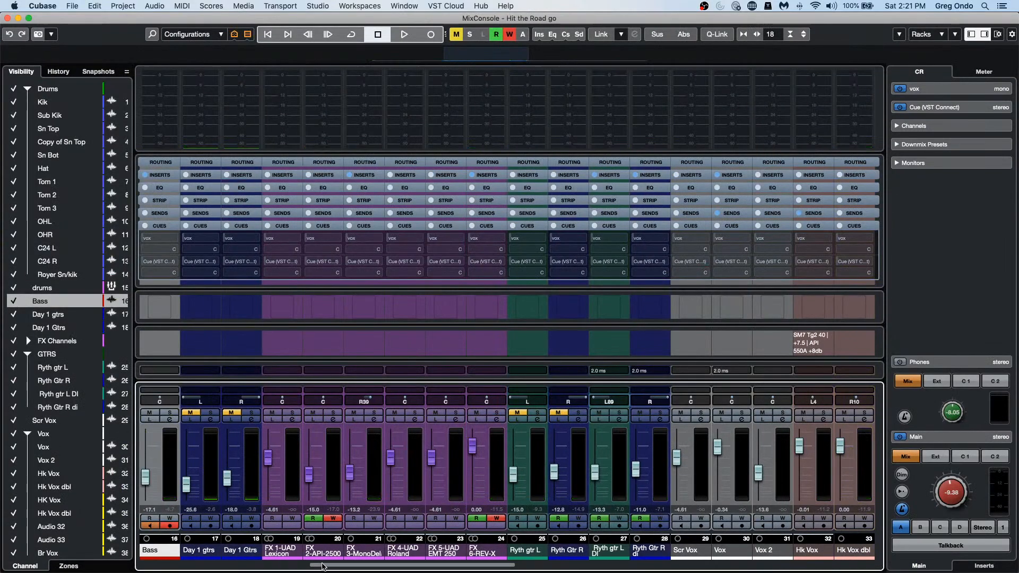
{"action": "left_click_drag", "start_coordinate": [323, 565], "coordinate": [90, 553]}
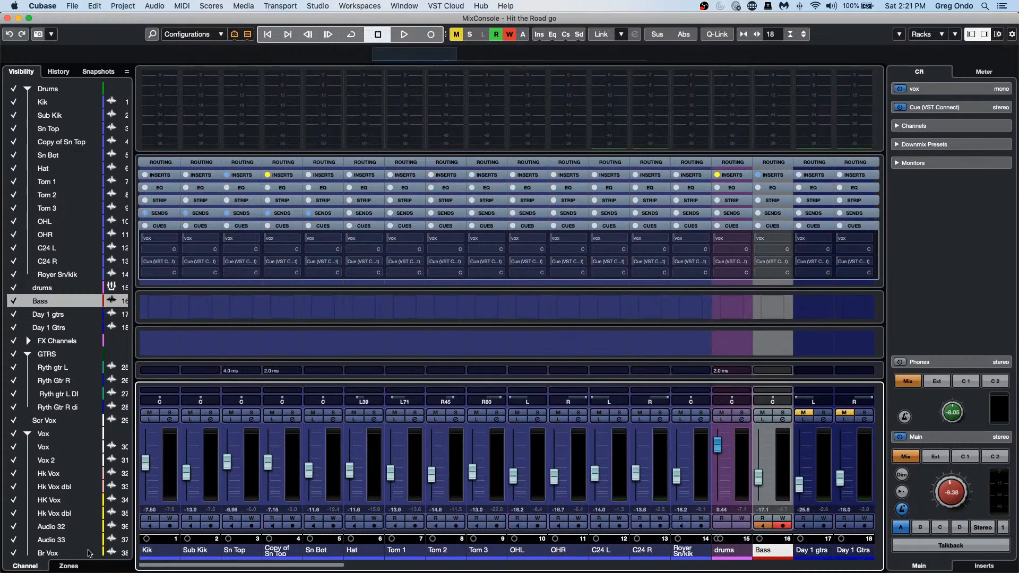
{"action": "left_click", "coordinate": [168, 486]}
{"action": "left_click_drag", "start_coordinate": [247, 568], "coordinate": [804, 566]}
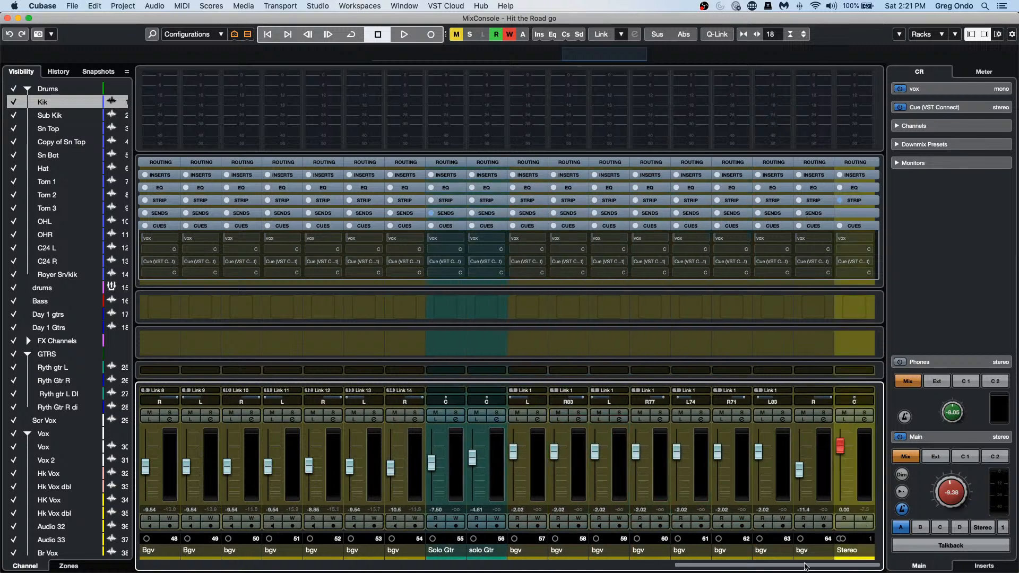
{"action": "left_click", "coordinate": [826, 472]}
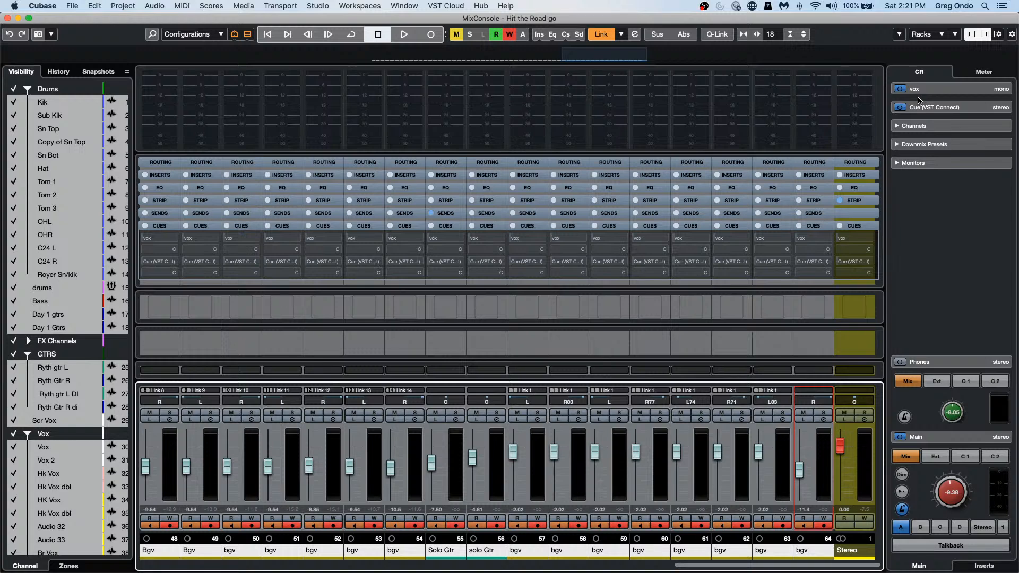
Step: Open the Control Room settings of Audio Connections
{"action": "left_click", "coordinate": [317, 6]}
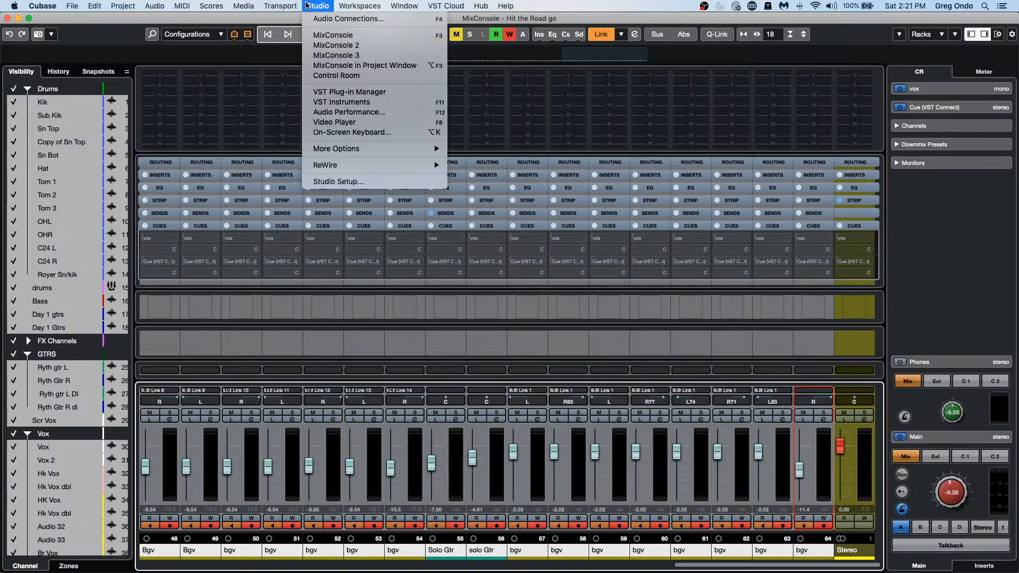
{"action": "left_click", "coordinate": [332, 19]}
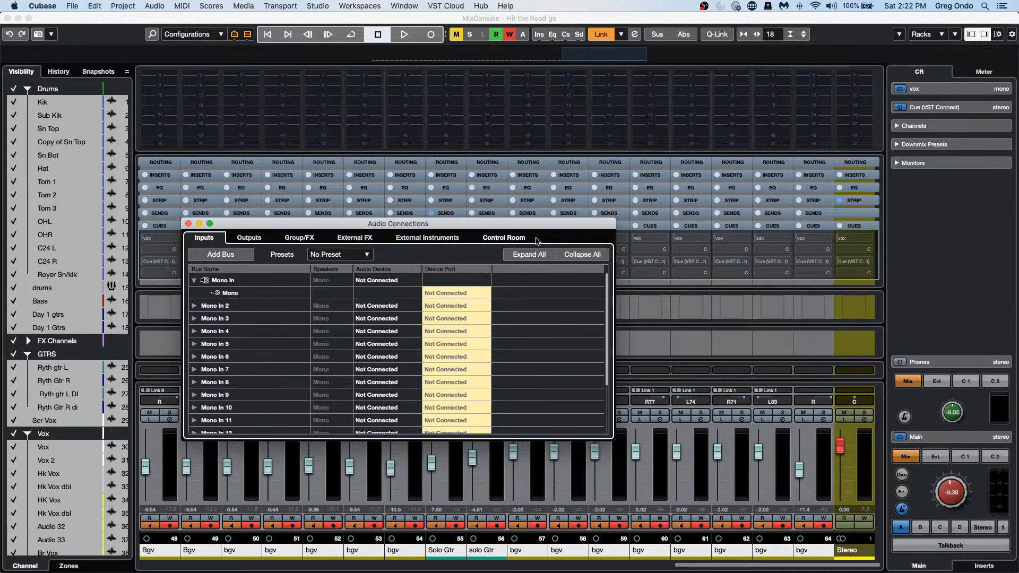
{"action": "left_click", "coordinate": [535, 240]}
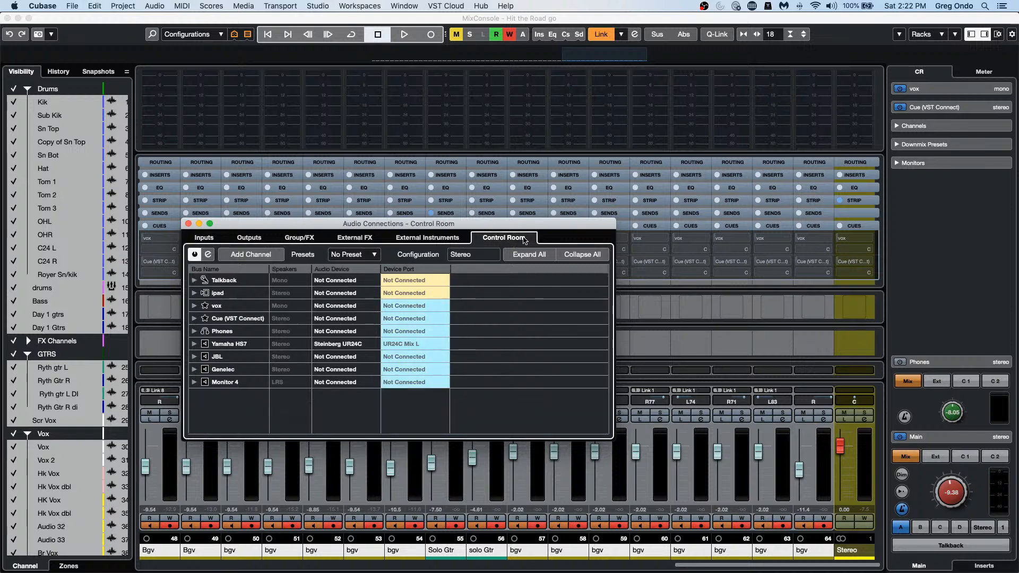
Step: Add a stereo cue channel named "Drums" to the Control Room
{"action": "right_click", "coordinate": [238, 310]}
{"action": "mouse_move", "coordinate": [251, 311]}
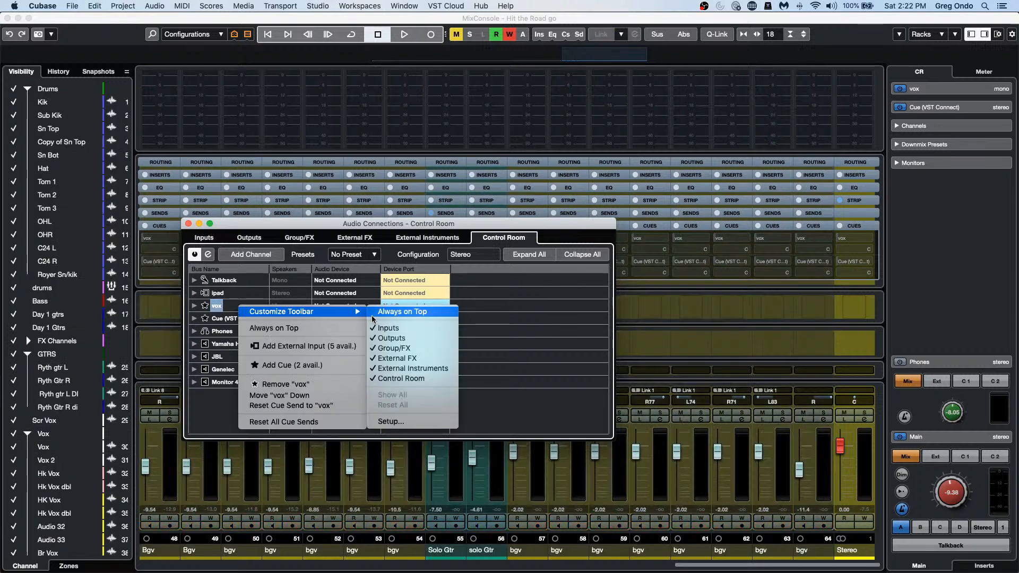
{"action": "left_click", "coordinate": [258, 260]}
{"action": "right_click", "coordinate": [250, 305]}
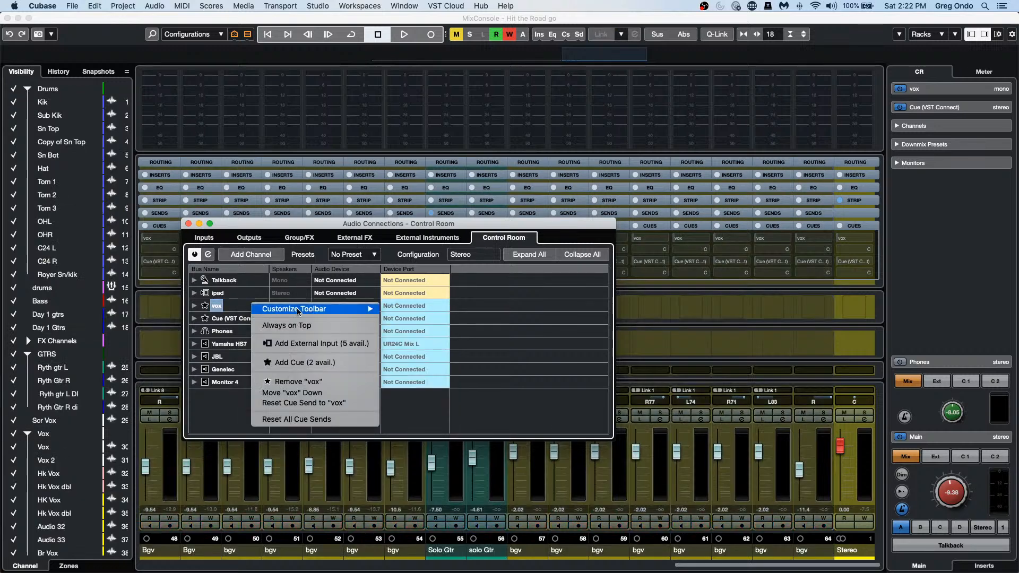
{"action": "left_click", "coordinate": [312, 363]}
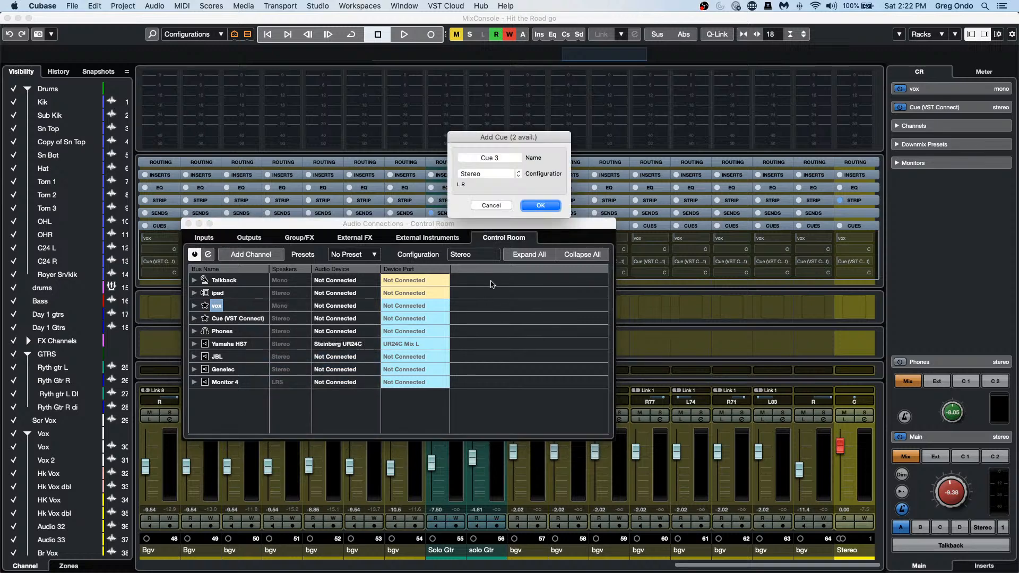
{"action": "left_click", "coordinate": [501, 160]}
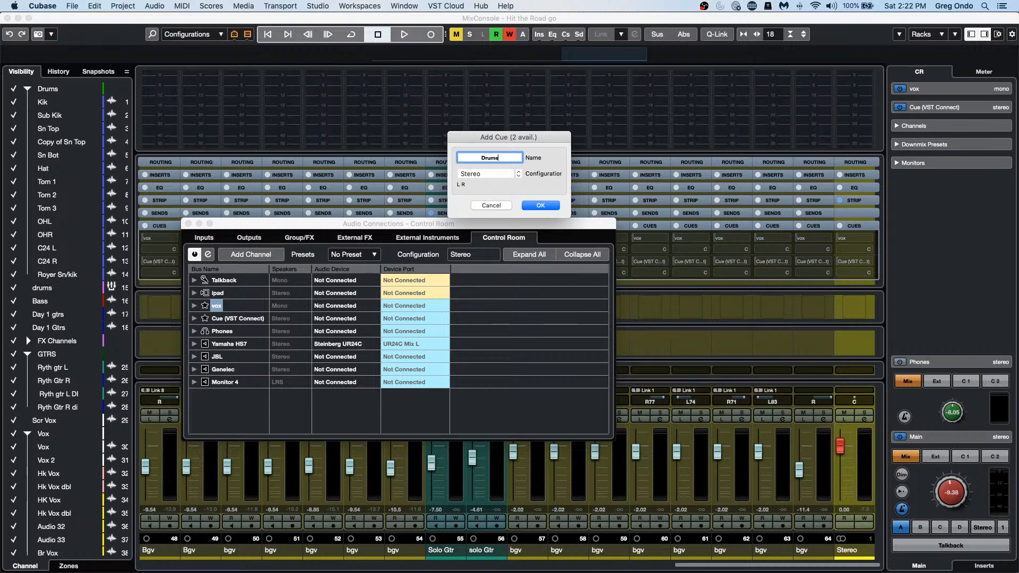
{"action": "key", "text": "Return"}
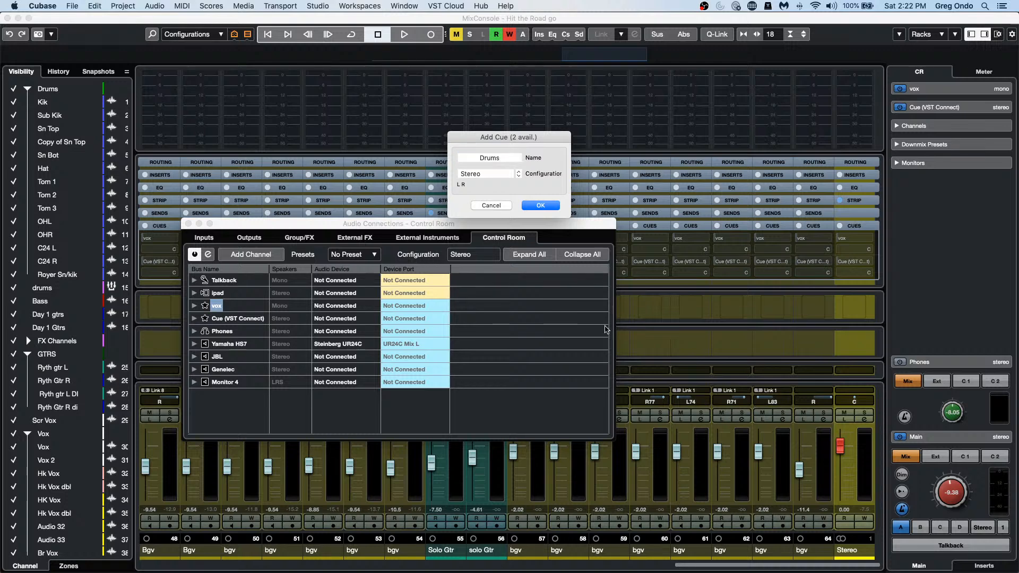
{"action": "left_click", "coordinate": [540, 205]}
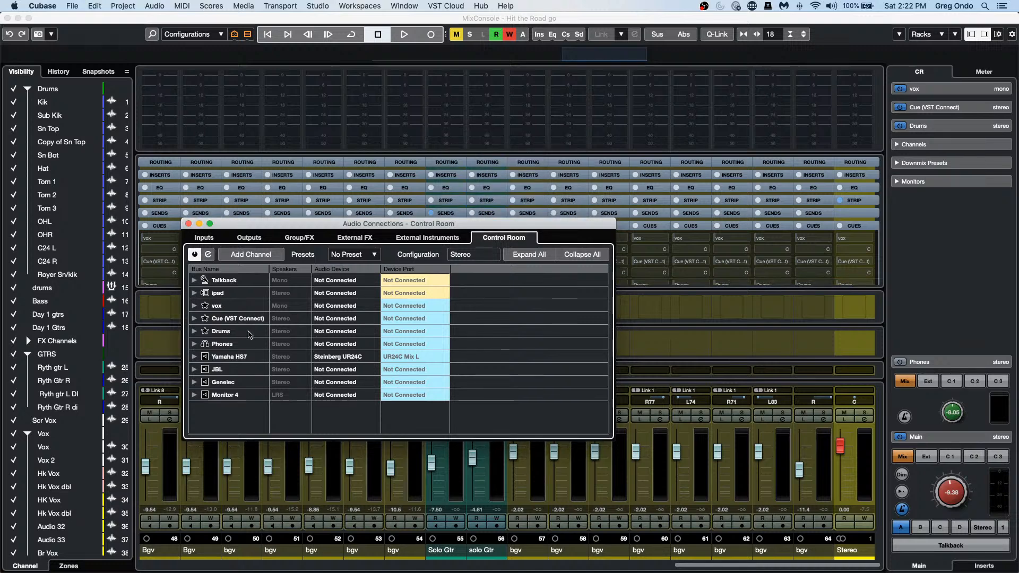
Step: Add a stereo cue channel named "Bass" to the Control Room and close Audio Connections
{"action": "right_click", "coordinate": [248, 335]}
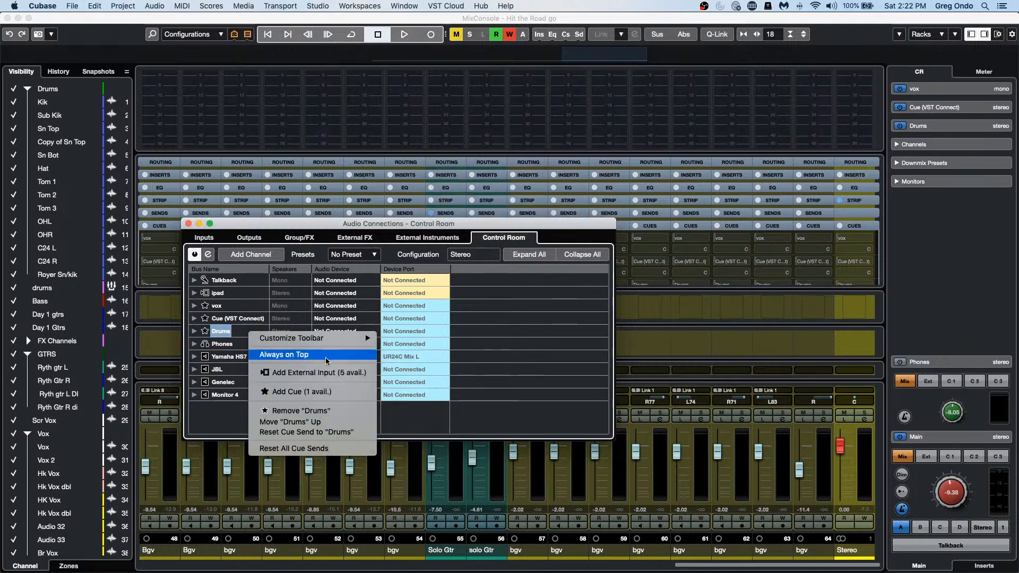
{"action": "left_click", "coordinate": [338, 393]}
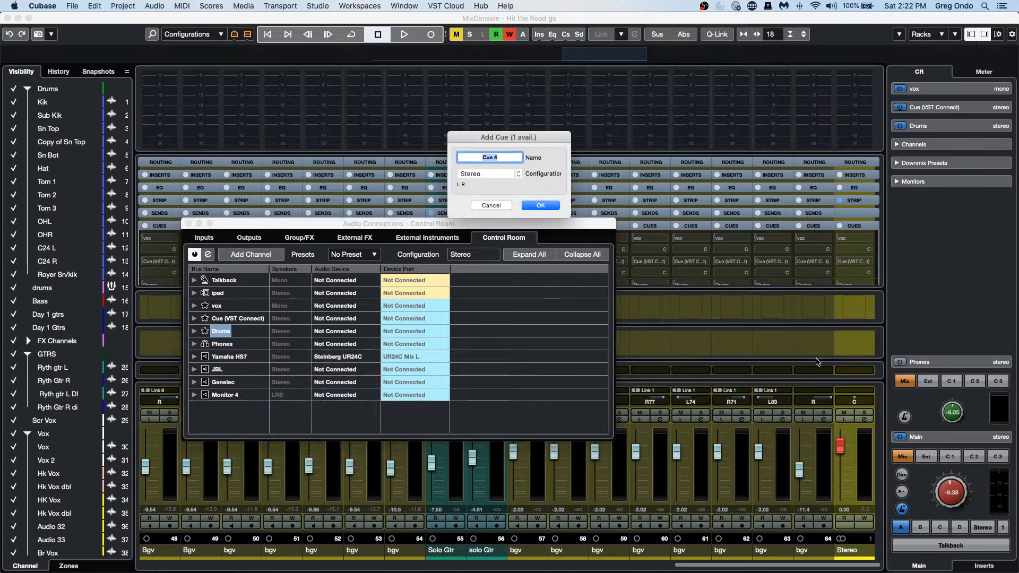
{"action": "key", "text": "Return"}
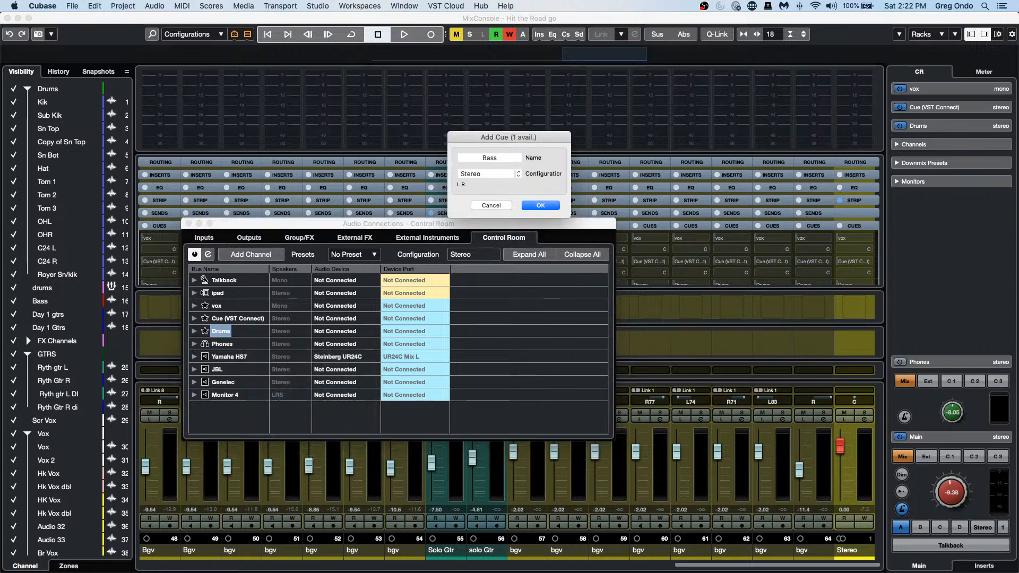
{"action": "left_click", "coordinate": [534, 206]}
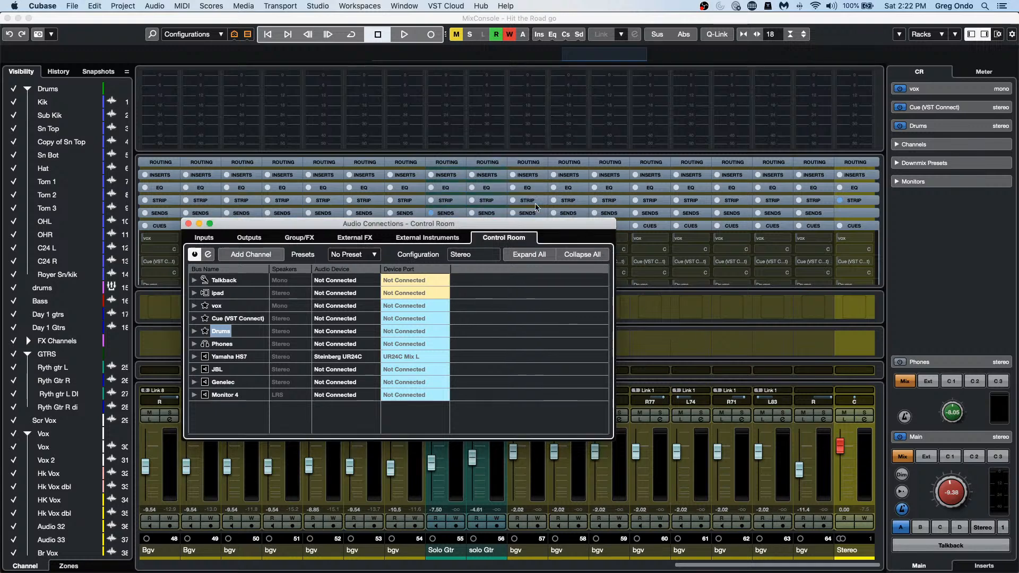
{"action": "left_click", "coordinate": [189, 224]}
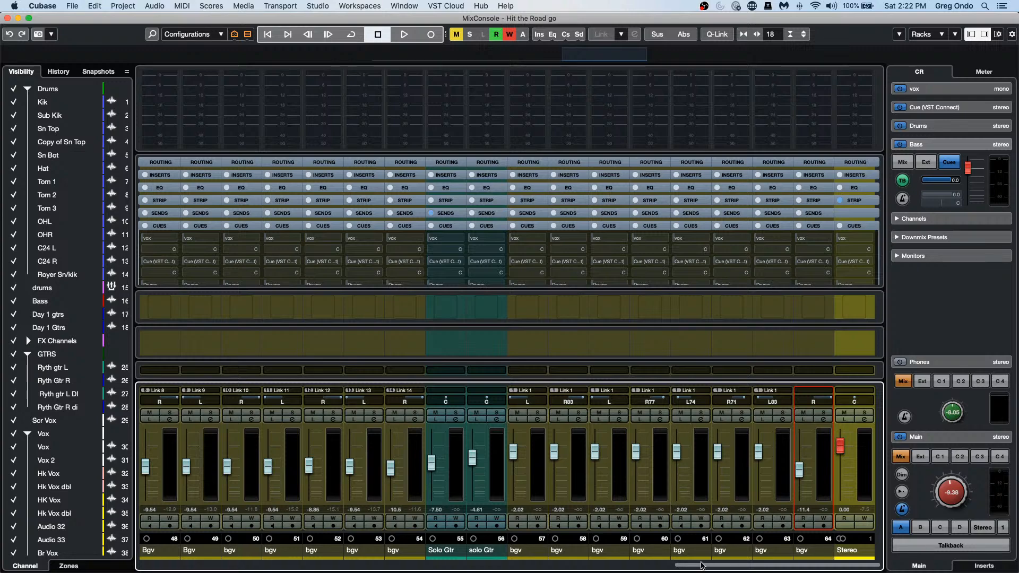
Step: Select all mixer channels from Kik through the last bgv channel
{"action": "left_click_drag", "start_coordinate": [702, 565], "coordinate": [94, 514]}
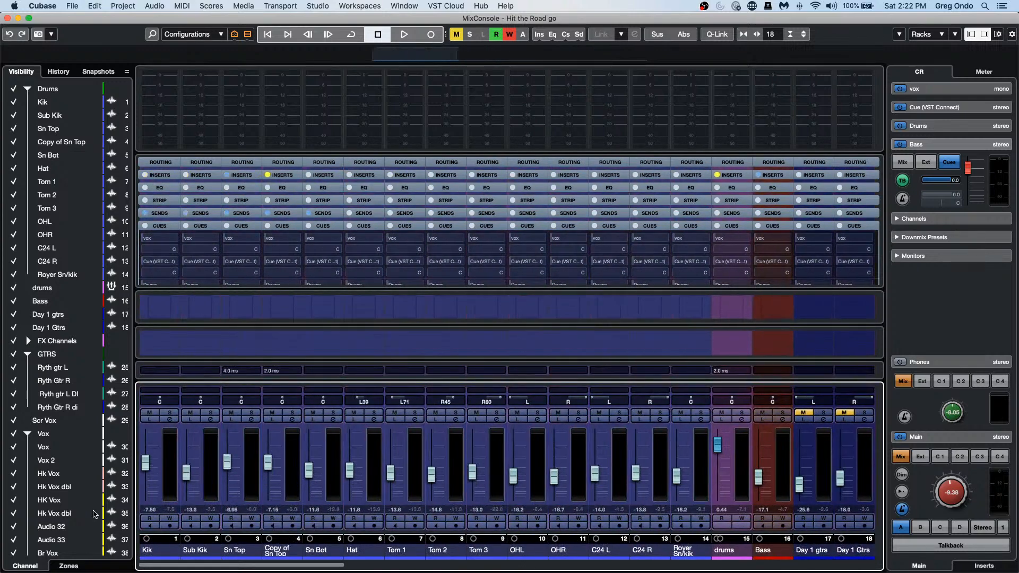
{"action": "left_click", "coordinate": [163, 480]}
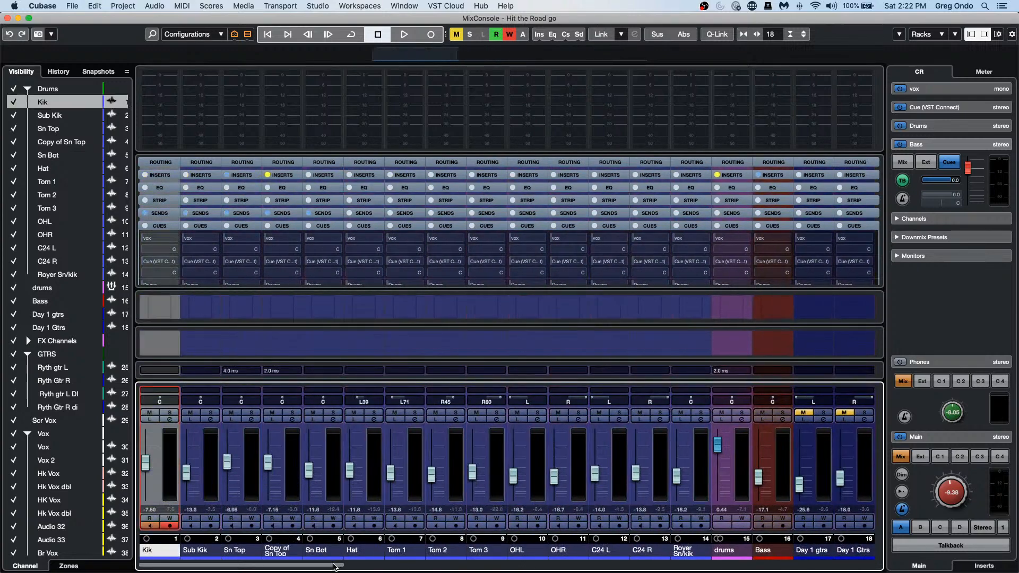
{"action": "left_click_drag", "start_coordinate": [334, 567], "coordinate": [875, 557]}
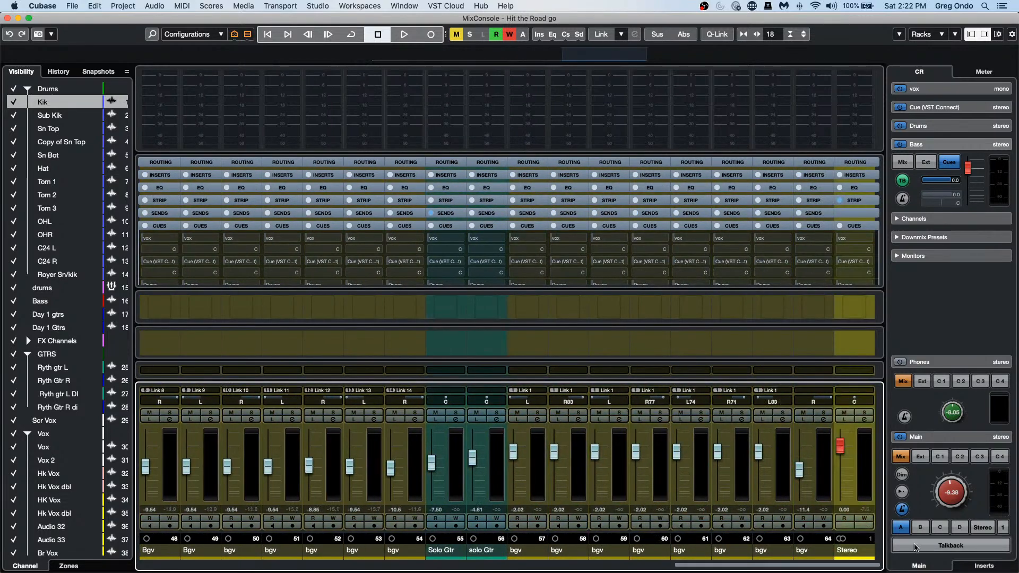
{"action": "left_click", "coordinate": [832, 462], "text": "shift"}
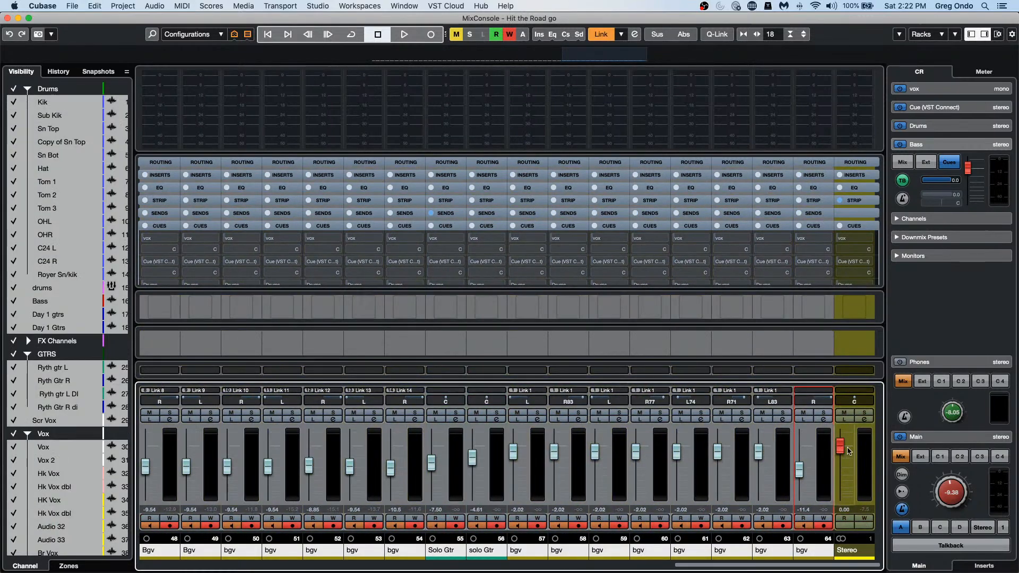
Step: Try to apply the current mix levels of the selected channels to all cues
{"action": "right_click", "coordinate": [932, 99]}
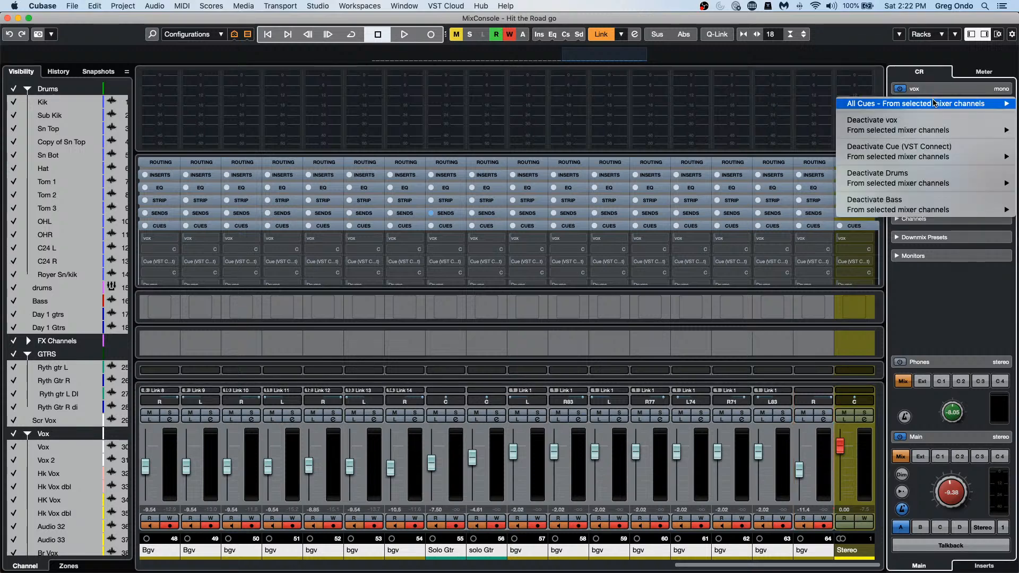
{"action": "mouse_move", "coordinate": [933, 104]}
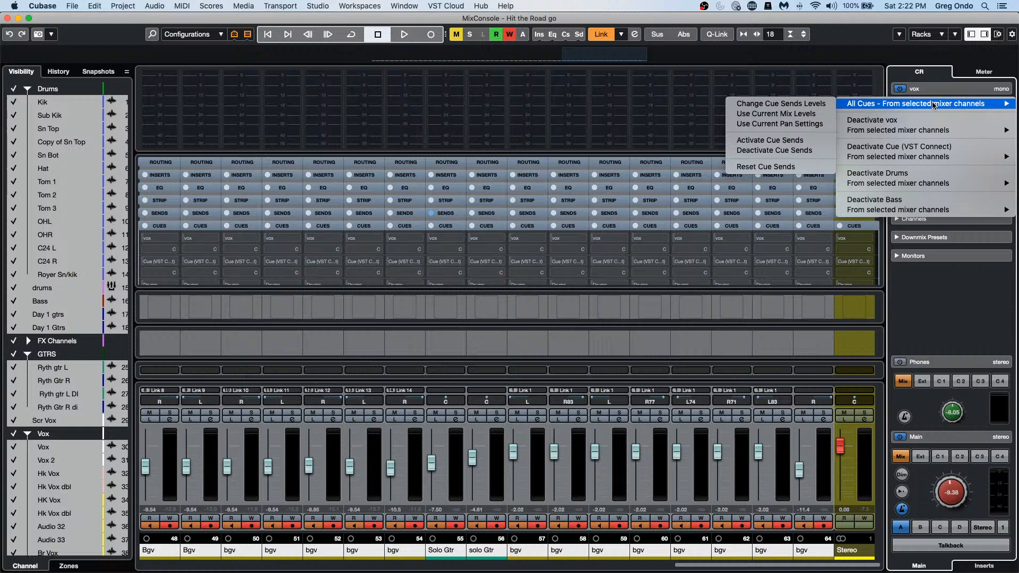
{"action": "left_click", "coordinate": [791, 114]}
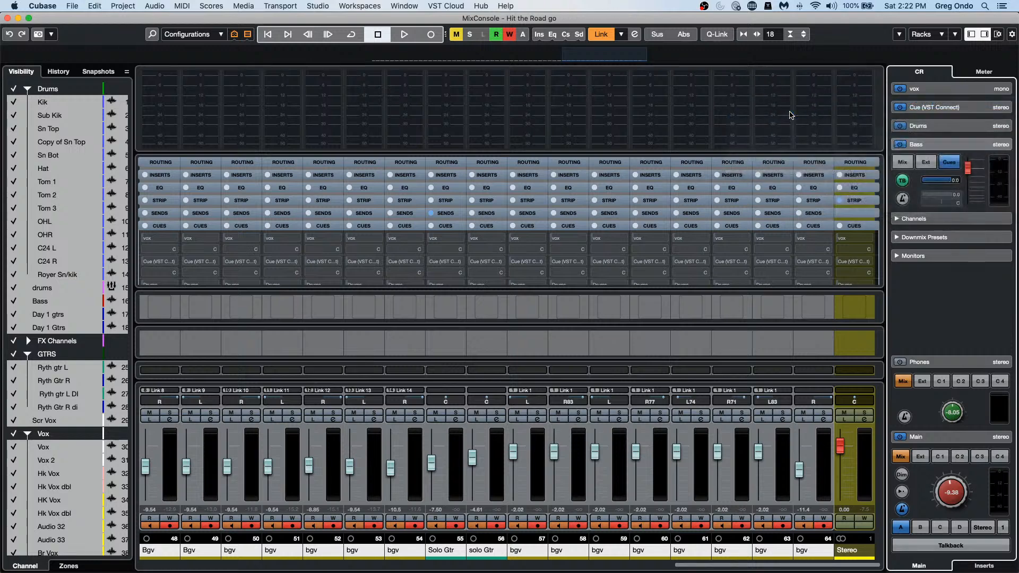
{"action": "left_click", "coordinate": [564, 200]}
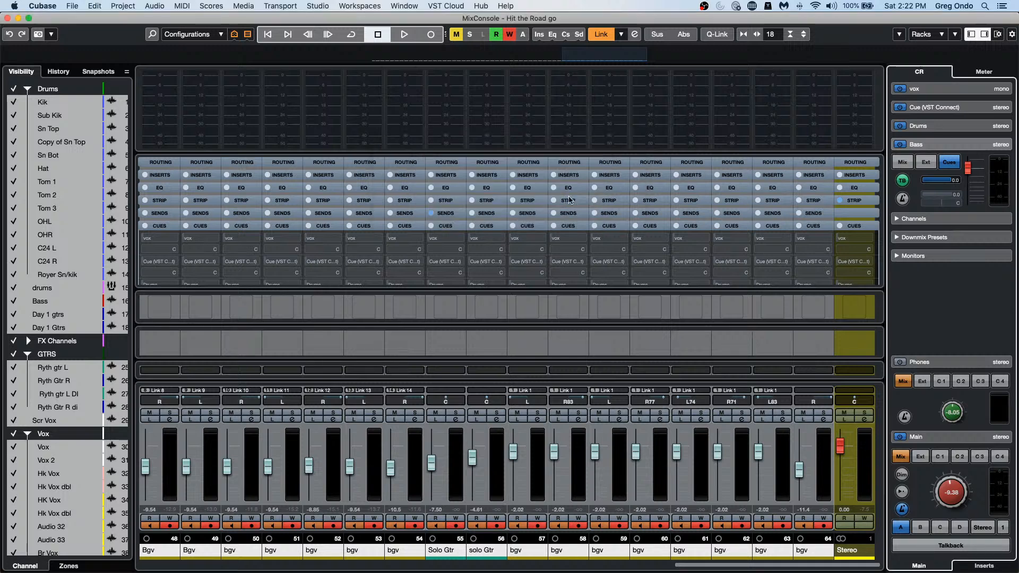
Step: Activate the sends to all cues for the selected mixer channels
{"action": "right_click", "coordinate": [919, 102]}
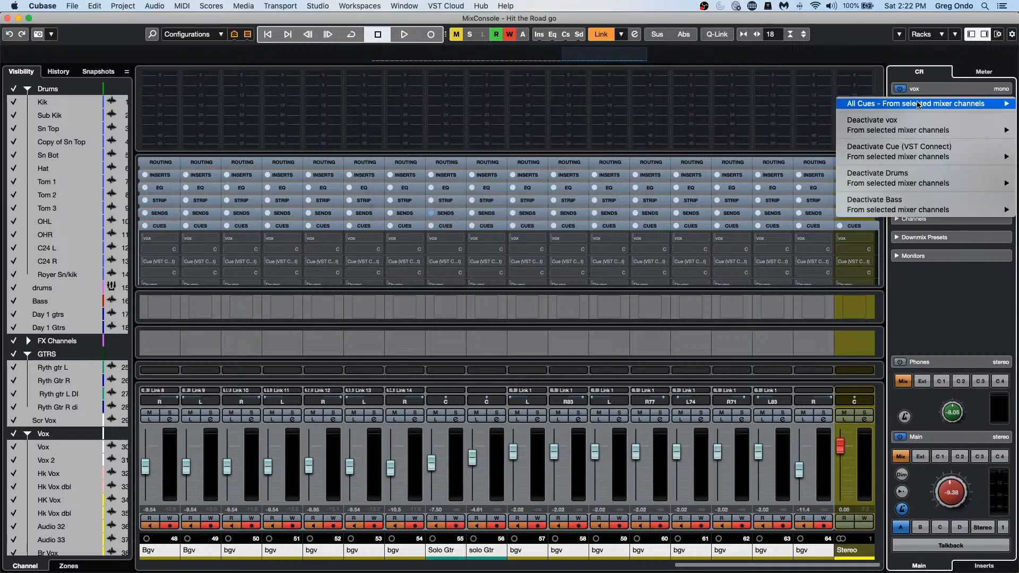
{"action": "mouse_move", "coordinate": [918, 103]}
{"action": "left_click", "coordinate": [806, 143]}
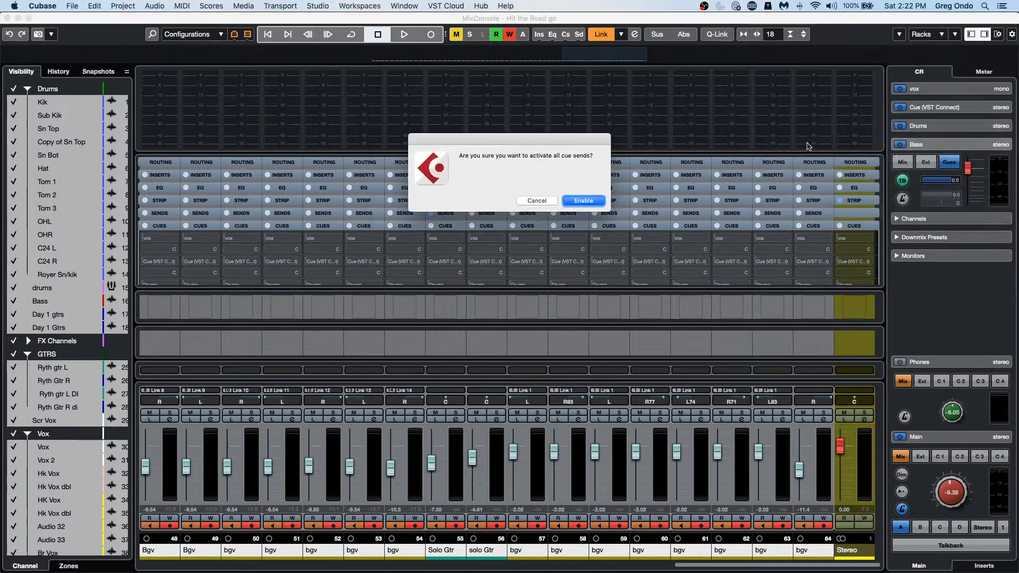
{"action": "left_click", "coordinate": [580, 200]}
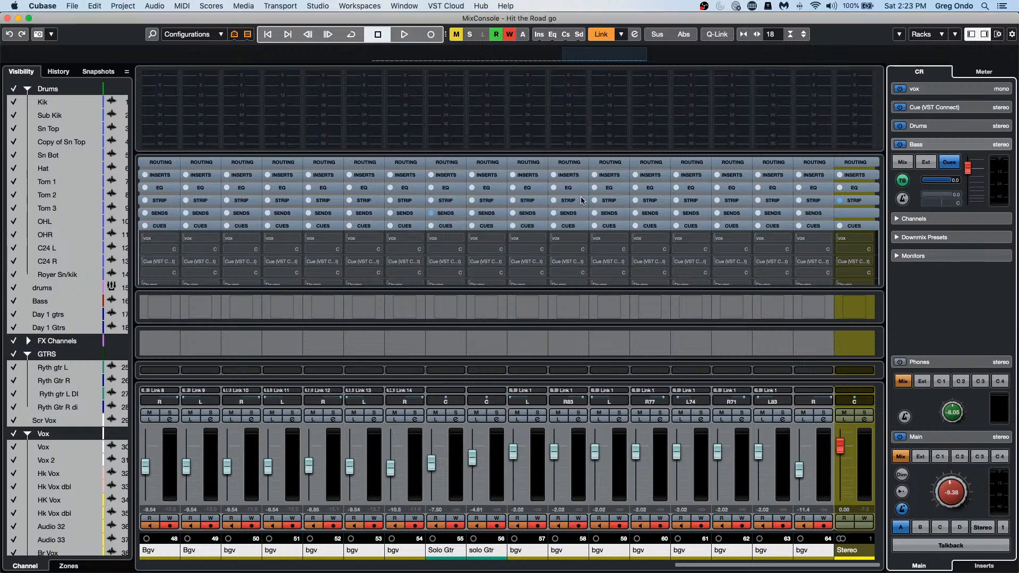
Step: Set the selected channels' sends to all cues to use the current mix levels
{"action": "right_click", "coordinate": [924, 106]}
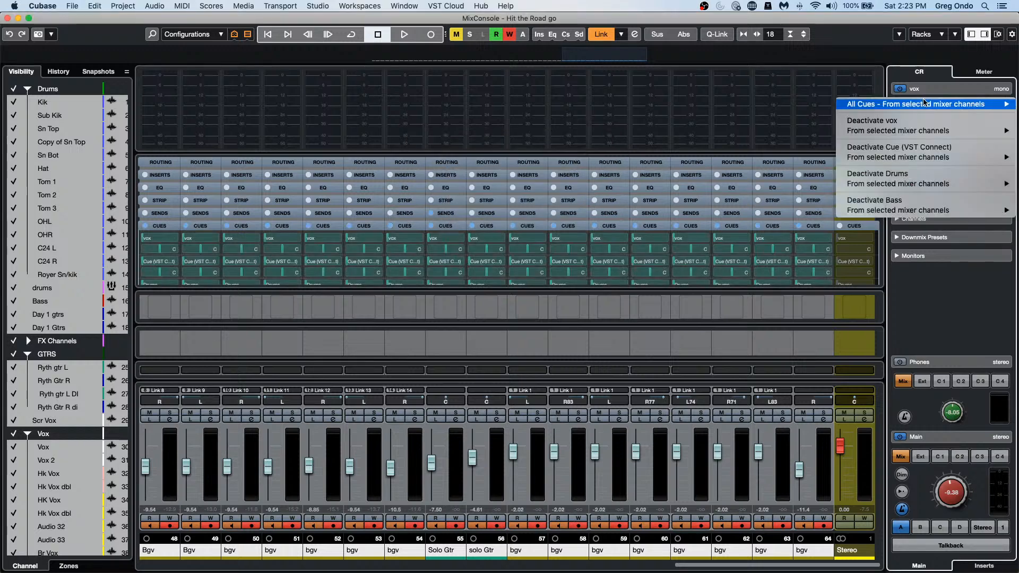
{"action": "mouse_move", "coordinate": [924, 105]}
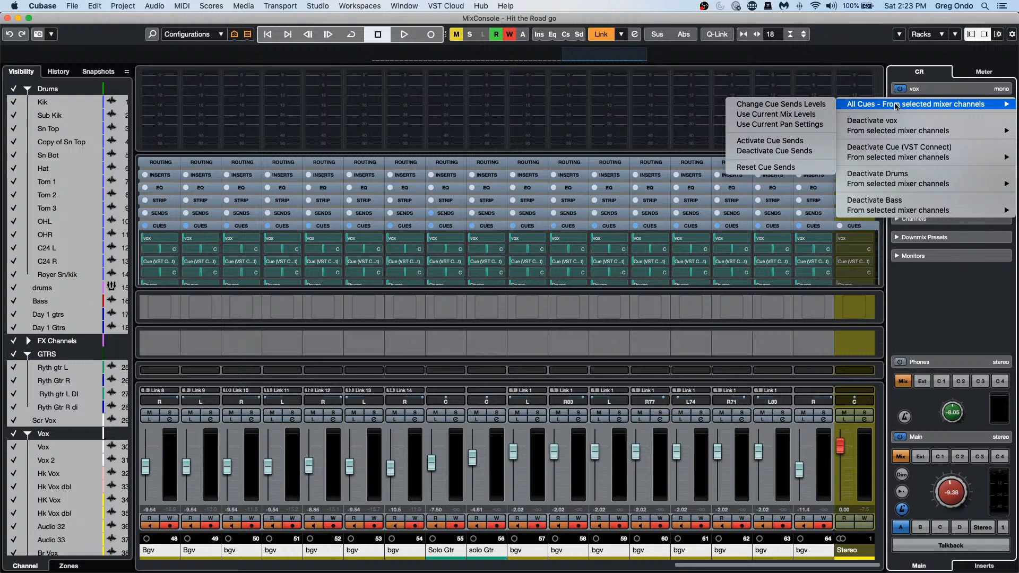
{"action": "left_click", "coordinate": [799, 115]}
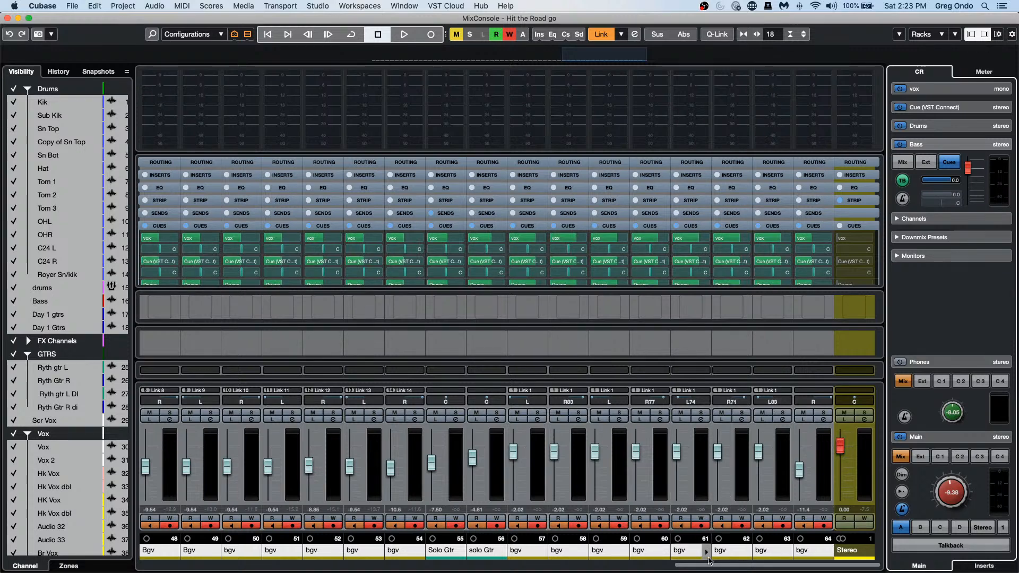
Step: Add a stereo REVelation FX channel, created outside the folder, to the selected drum channels from Kik through Royer Sn/kik
{"action": "left_click_drag", "start_coordinate": [701, 567], "coordinate": [171, 534]}
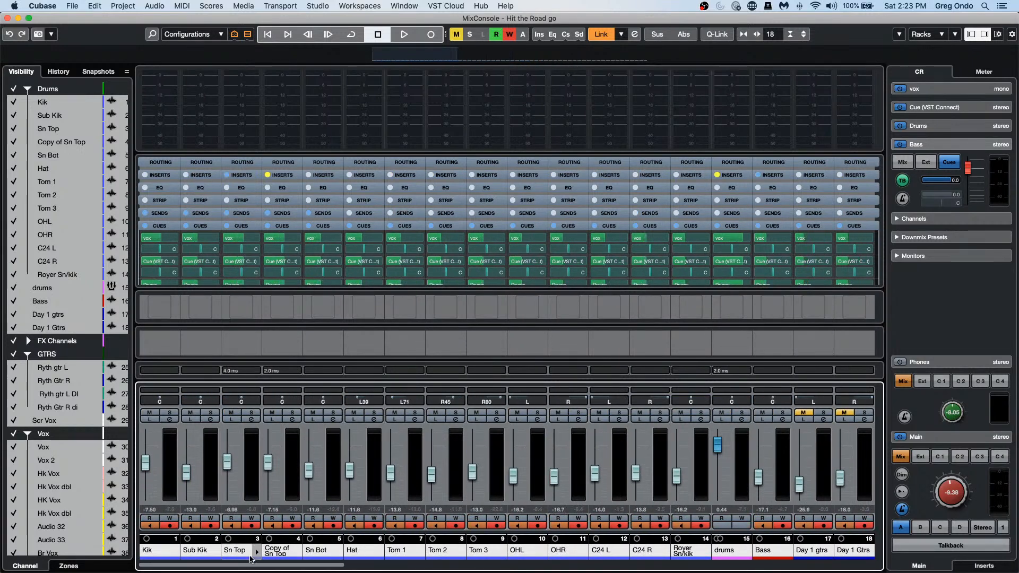
{"action": "left_click", "coordinate": [178, 481]}
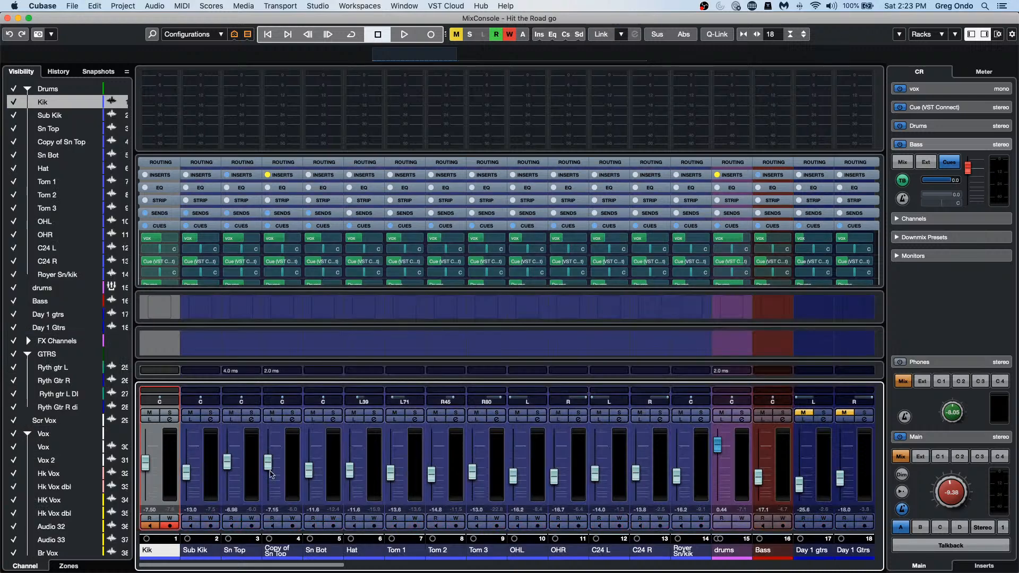
{"action": "left_click", "coordinate": [699, 462], "text": "shift"}
{"action": "right_click", "coordinate": [700, 458]}
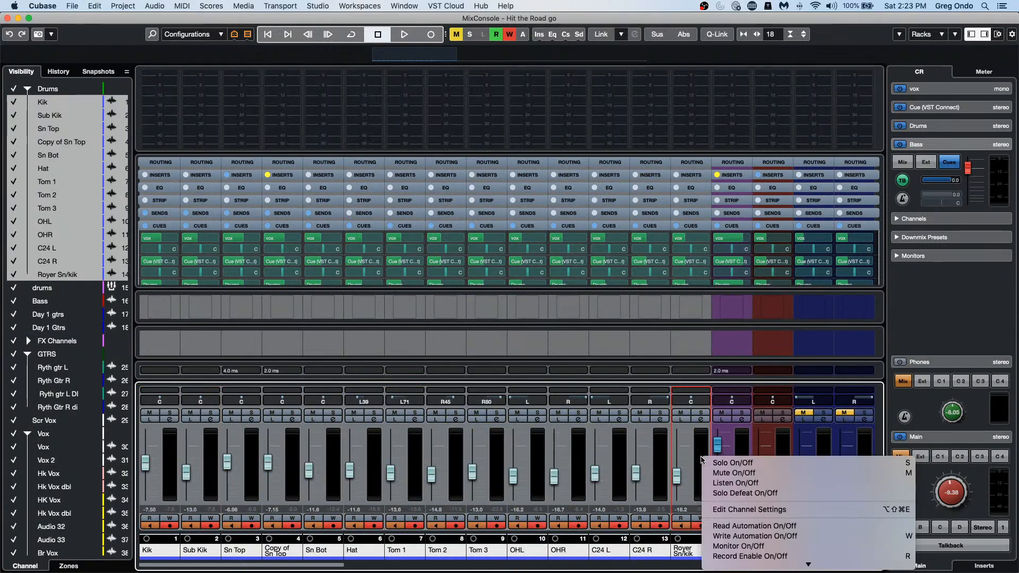
{"action": "scroll", "coordinate": [743, 504], "scroll_direction": "down", "scroll_amount": 5}
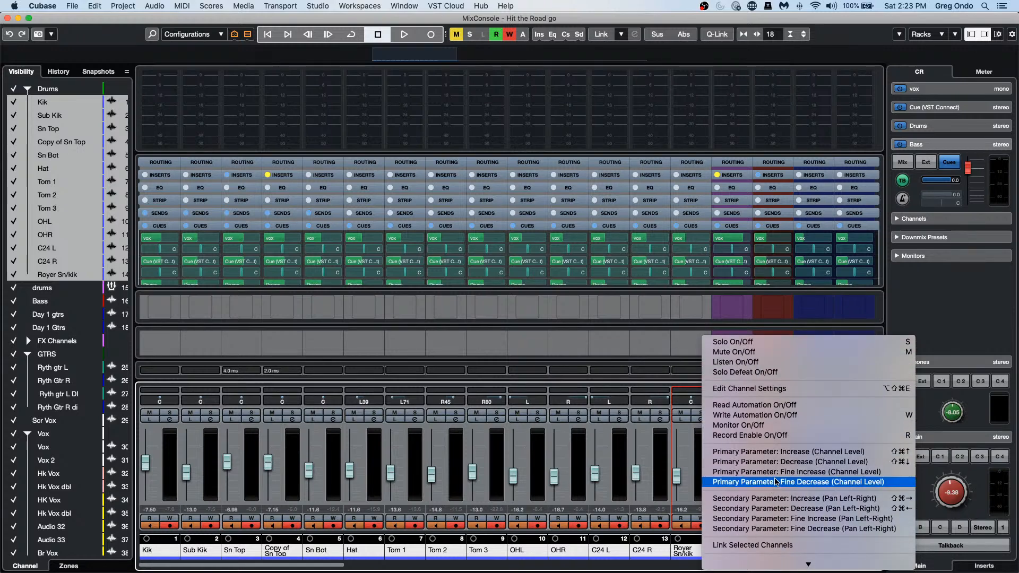
{"action": "mouse_move", "coordinate": [751, 567]}
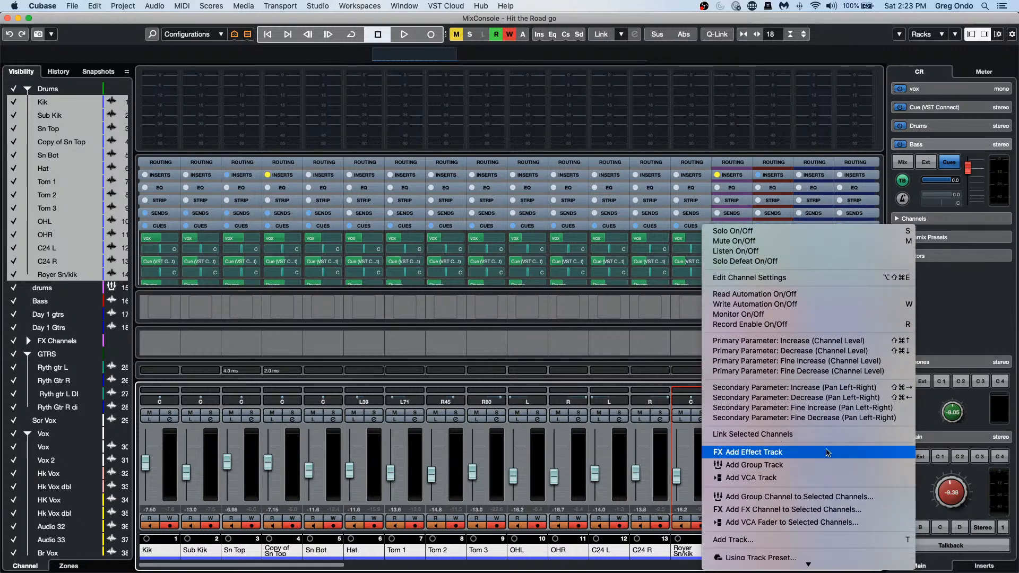
{"action": "left_click", "coordinate": [840, 510]}
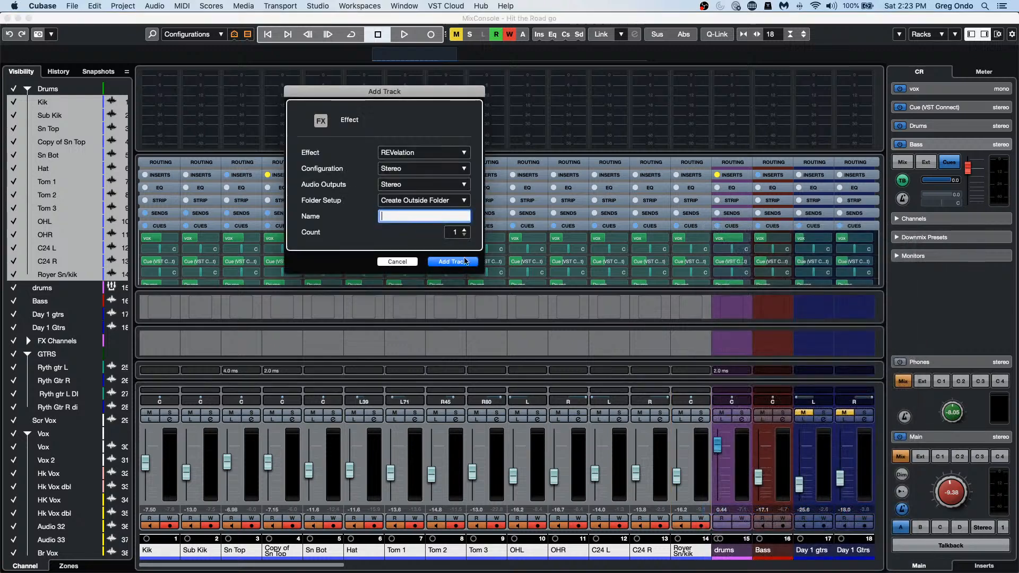
{"action": "left_click", "coordinate": [431, 200]}
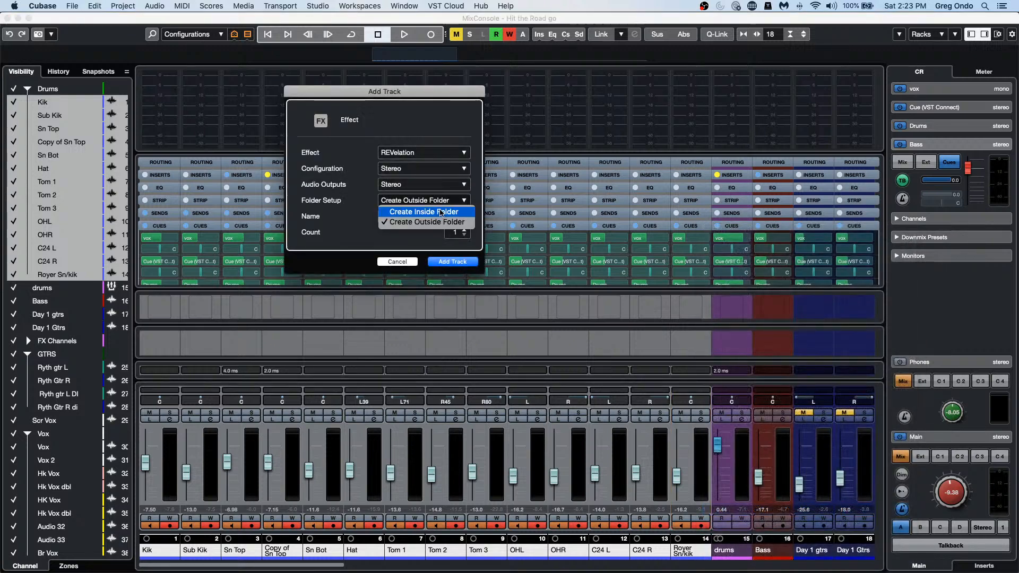
{"action": "left_click", "coordinate": [443, 222]}
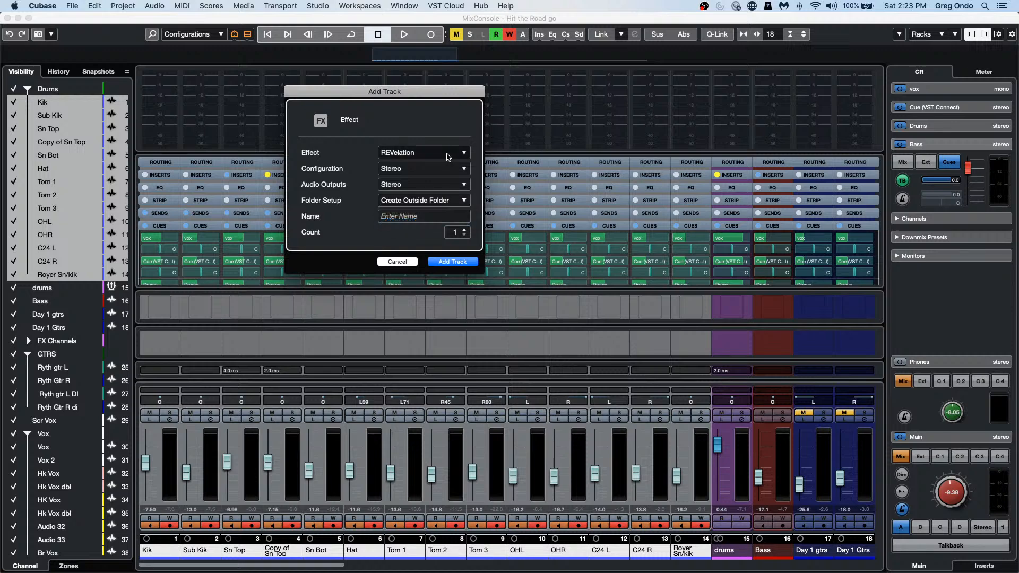
{"action": "left_click", "coordinate": [452, 262]}
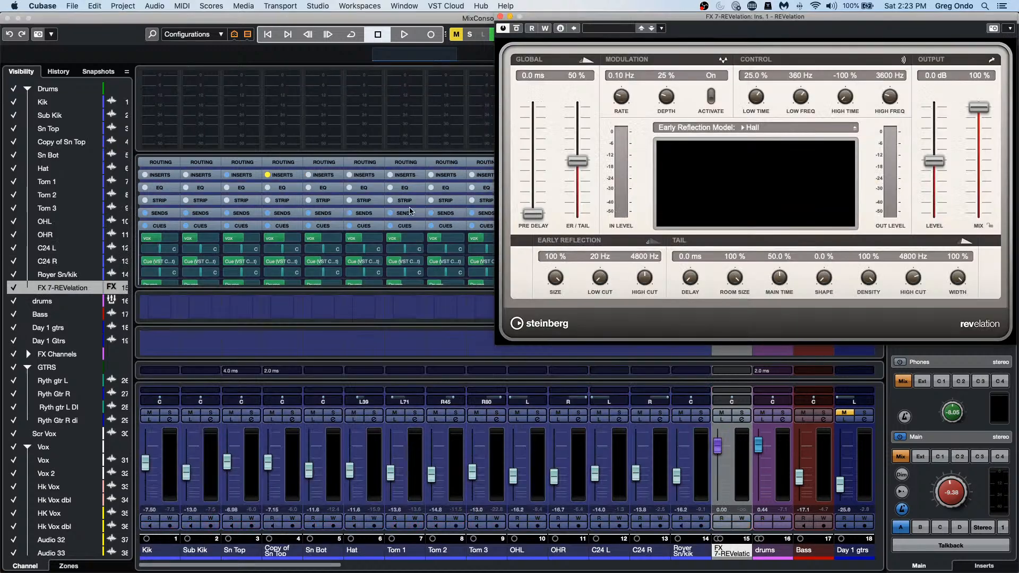
Step: Play the project and solo the drums group channel
{"action": "key", "text": "space"}
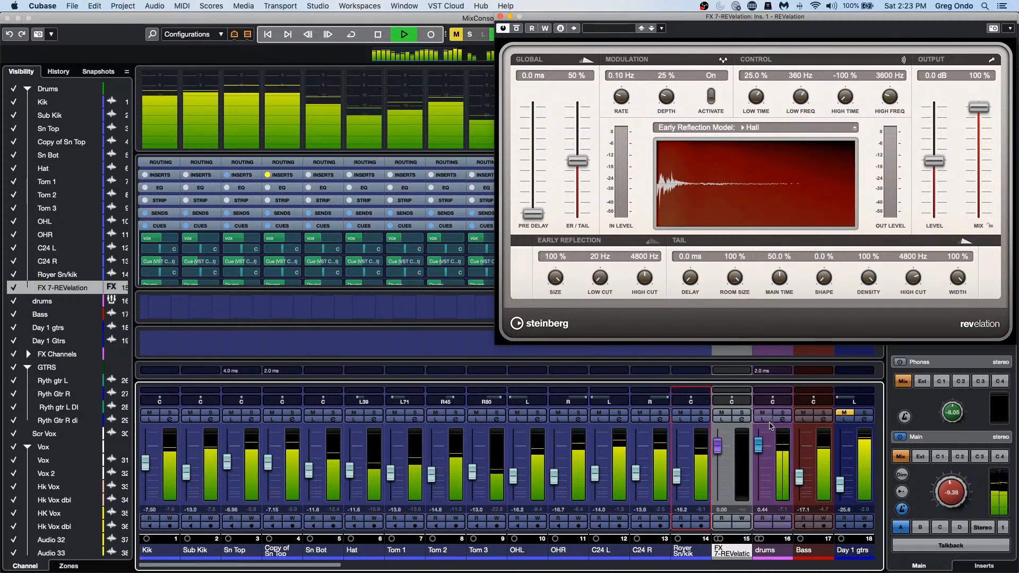
{"action": "left_click", "coordinate": [743, 414]}
{"action": "left_click", "coordinate": [743, 414]}
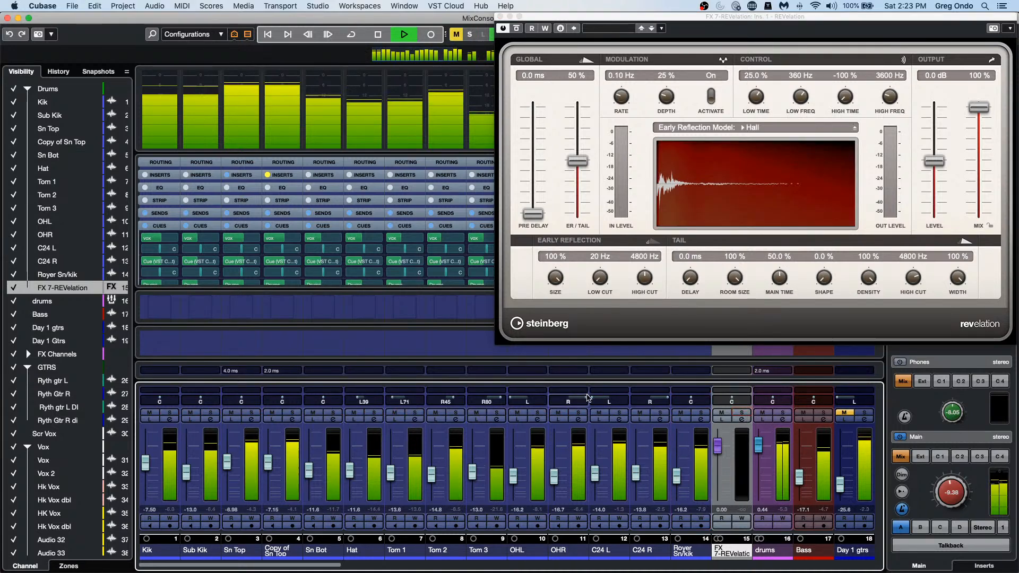
{"action": "left_click", "coordinate": [783, 413]}
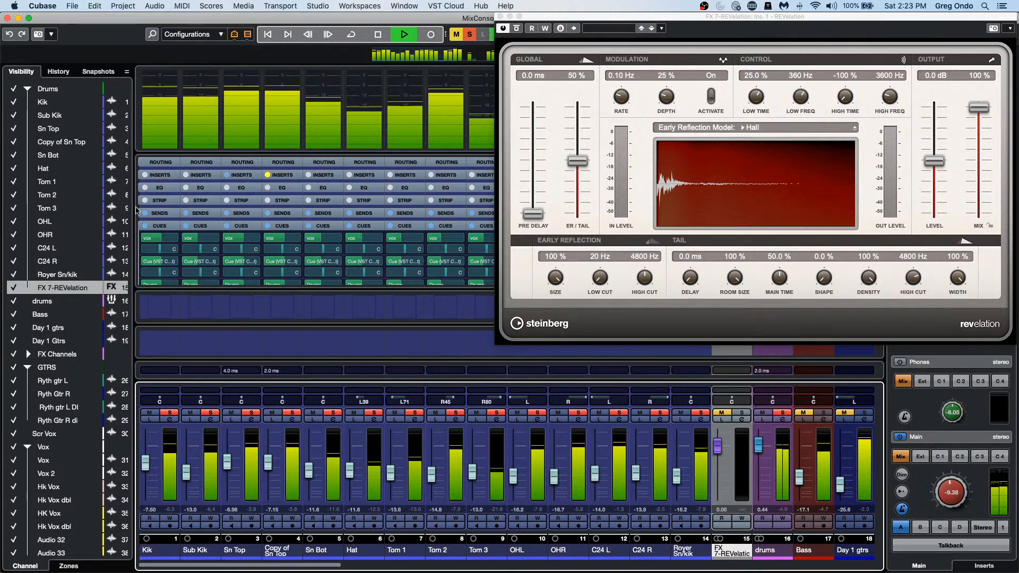
Step: Show the channels' sends in place of the REVelation editor and solo the FX 7-REVelation channel
{"action": "left_click", "coordinate": [201, 213]}
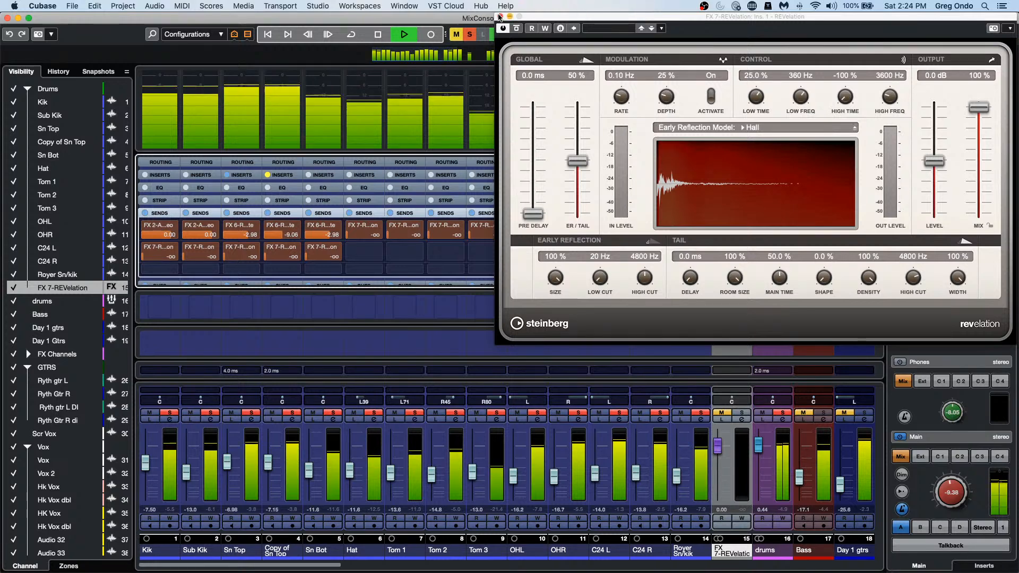
{"action": "left_click", "coordinate": [499, 17]}
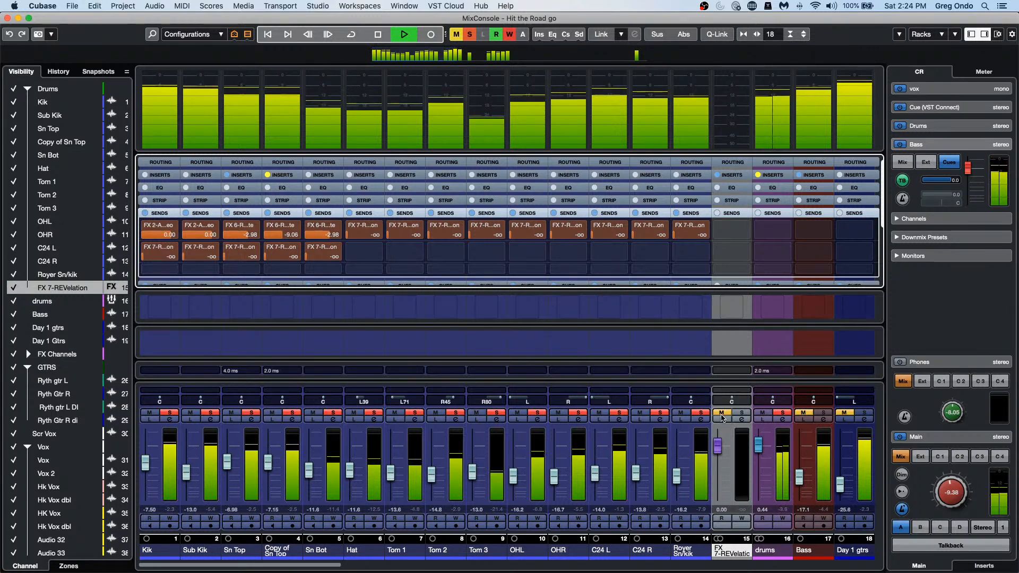
{"action": "left_click", "coordinate": [741, 413]}
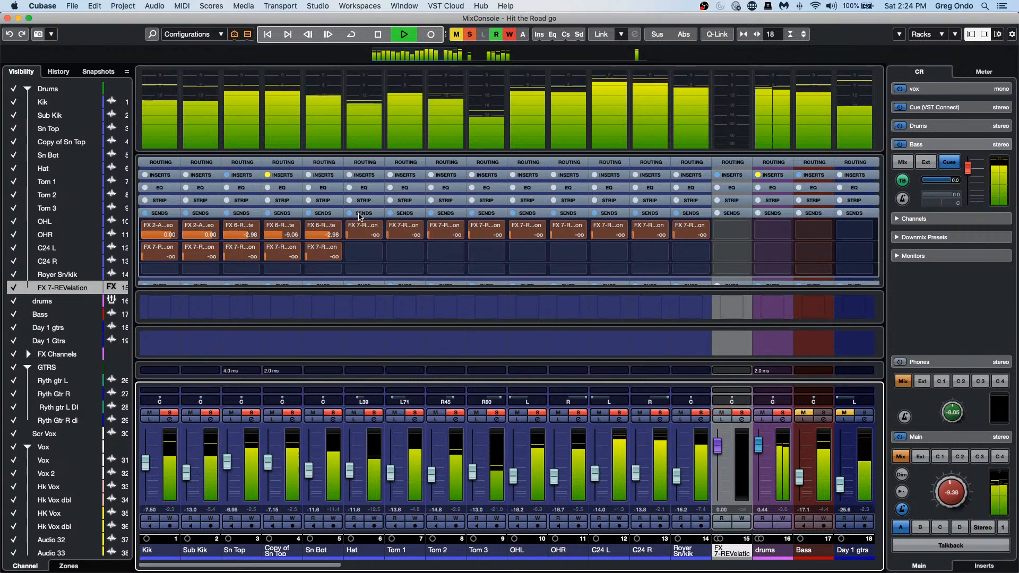
{"action": "left_click", "coordinate": [484, 242]}
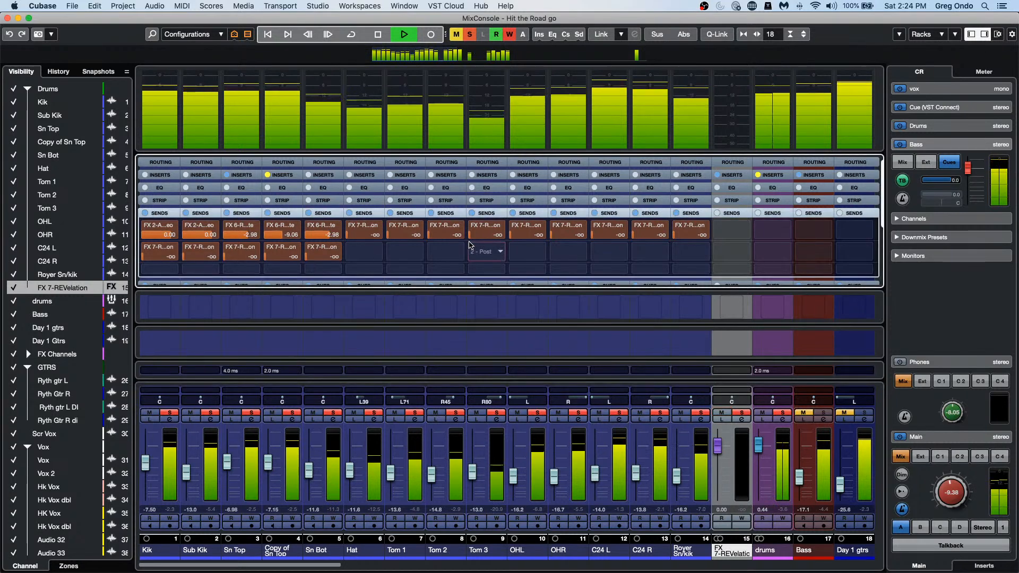
Step: Route the third send of channels Kik through Royer Sn/kik to FX 7-REVelation, set it to -1.45 dB and activate it
{"action": "left_click", "coordinate": [168, 469]}
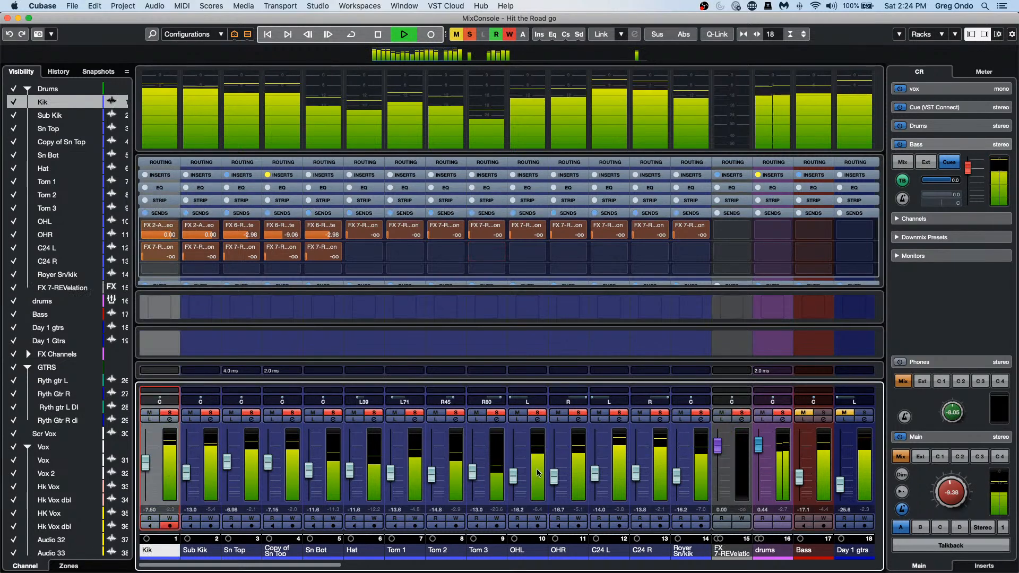
{"action": "left_click", "coordinate": [704, 458]}
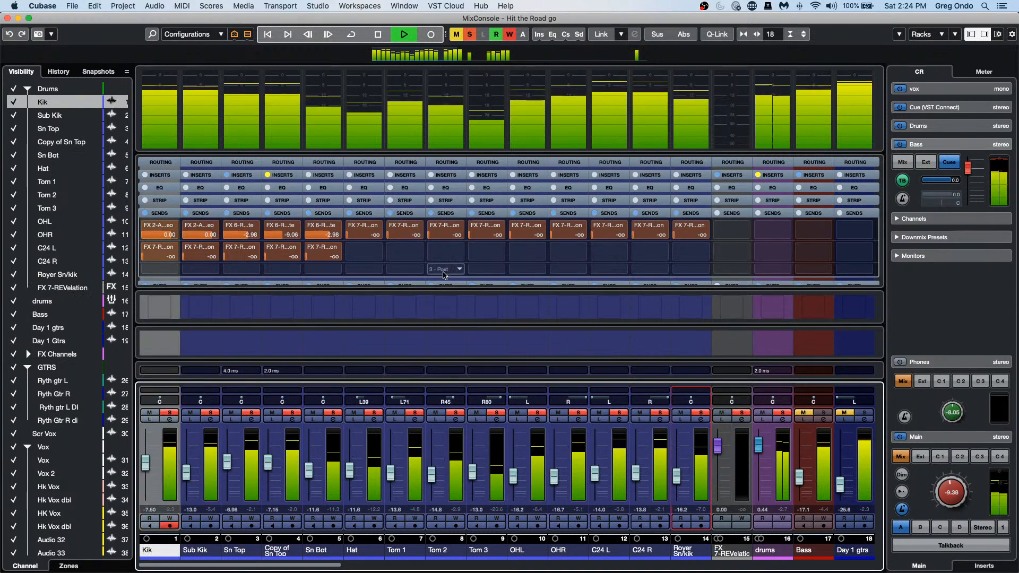
{"action": "left_click", "coordinate": [695, 465], "text": "shift"}
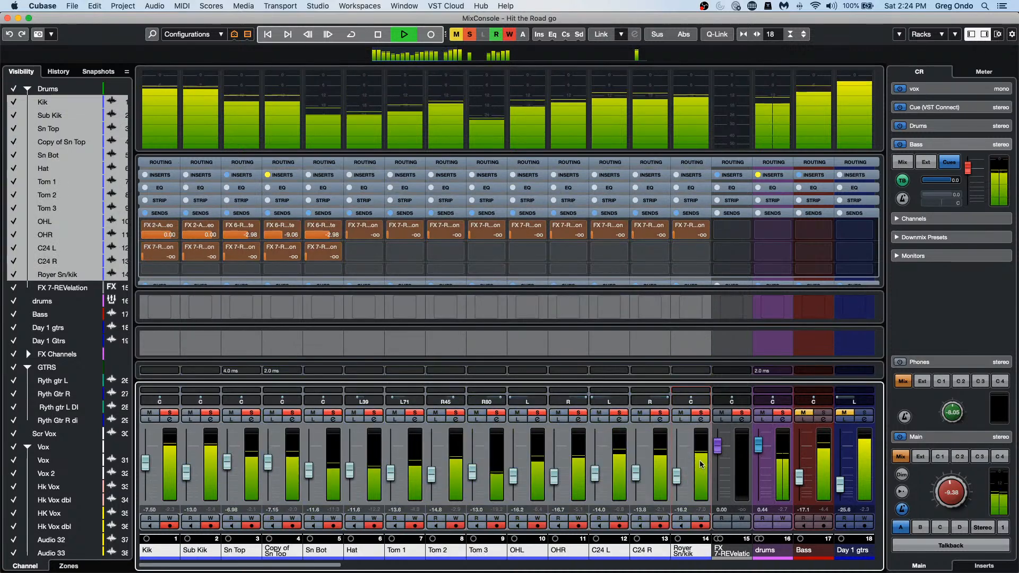
{"action": "key", "text": "alt+shift"}
{"action": "left_click", "coordinate": [214, 269]}
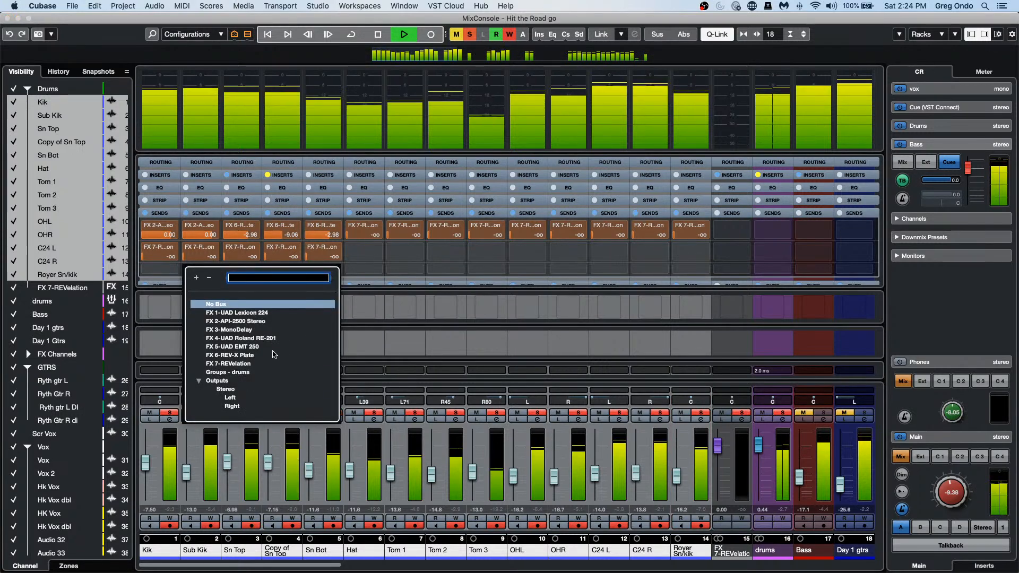
{"action": "left_click", "coordinate": [250, 364]}
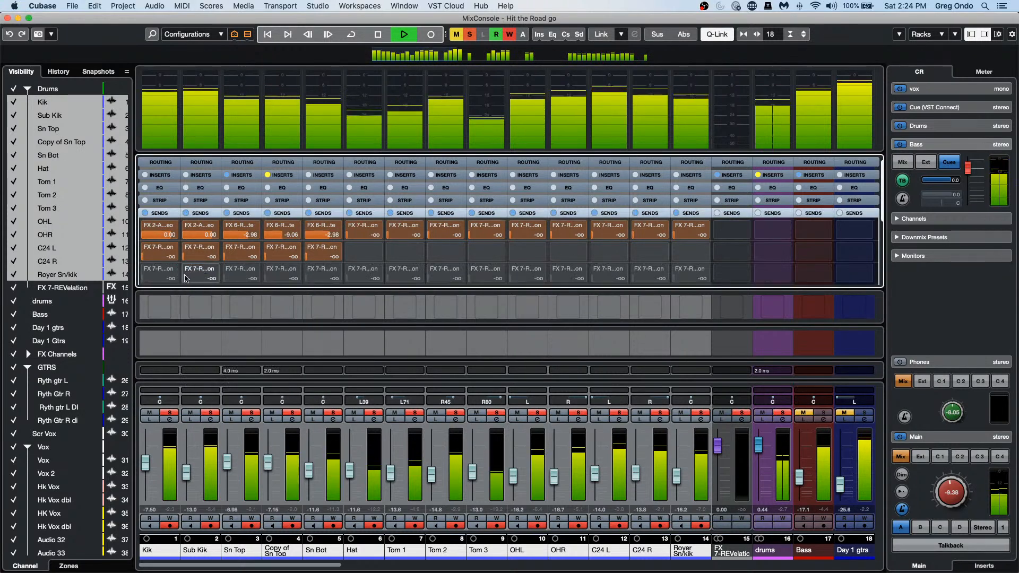
{"action": "left_click_drag", "start_coordinate": [148, 278], "coordinate": [327, 254]}
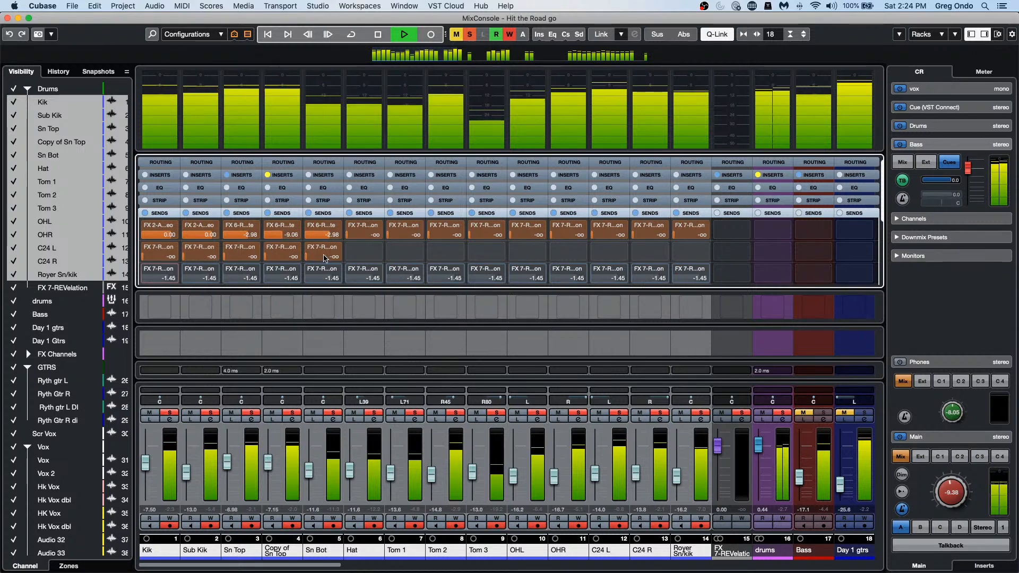
{"action": "left_click", "coordinate": [147, 270]}
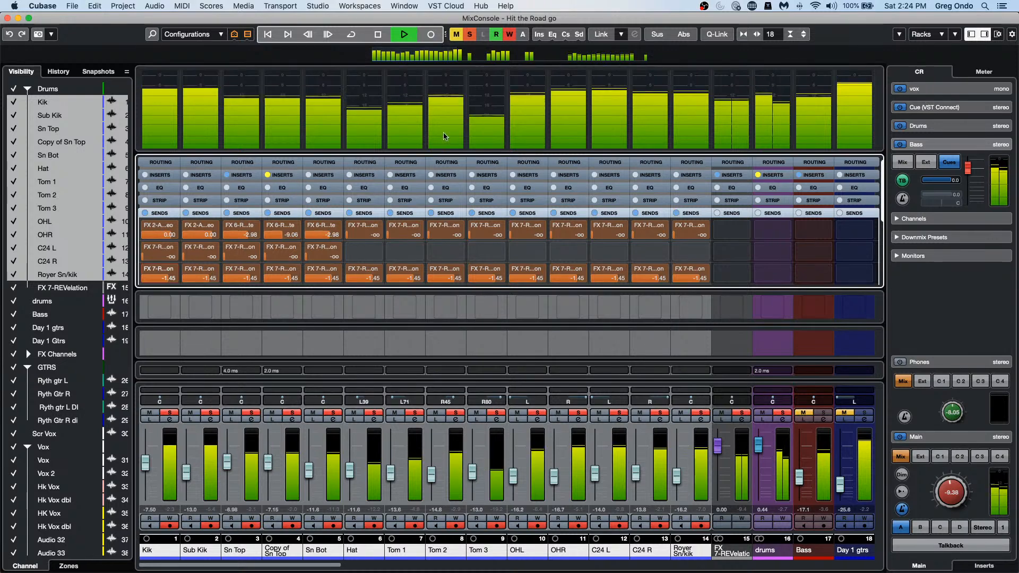
Step: Unsolo the drums group and FX 7-REVelation channels and stop playback
{"action": "left_click", "coordinate": [782, 413]}
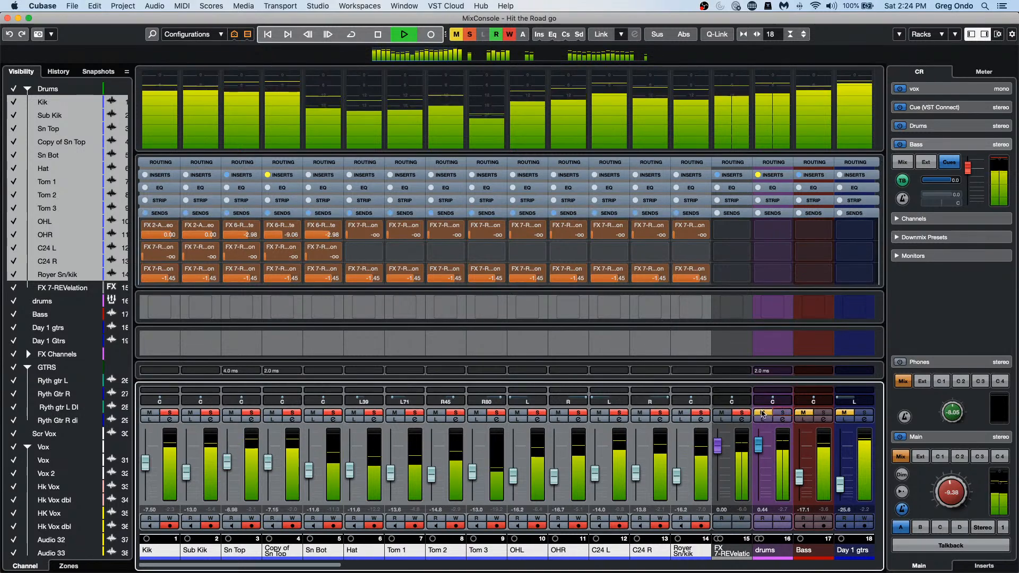
{"action": "left_click", "coordinate": [742, 413]}
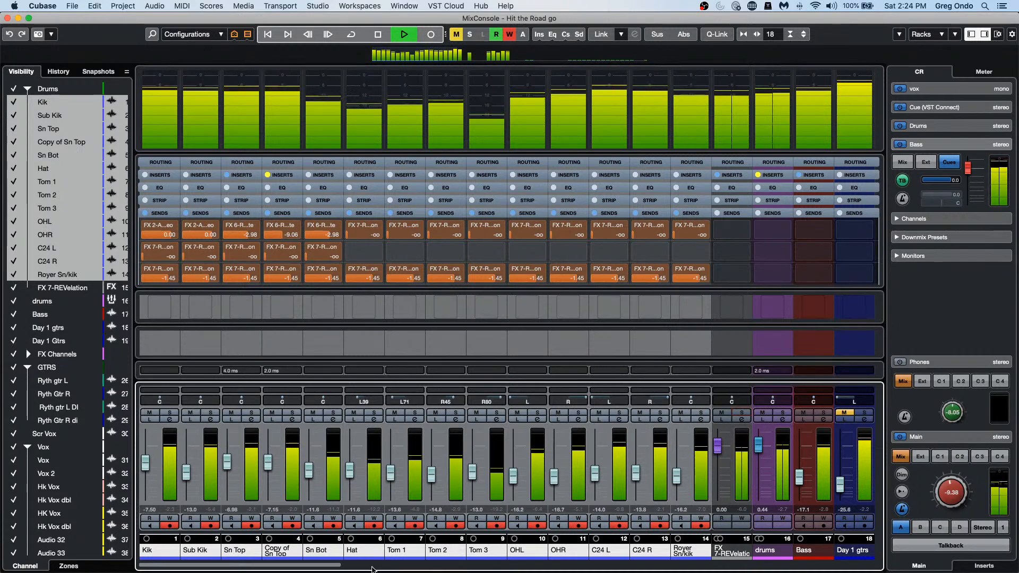
{"action": "mouse_move", "coordinate": [334, 565]}
{"action": "left_mouse_down"}
{"action": "mouse_move", "coordinate": [520, 570]}
{"action": "mouse_move", "coordinate": [323, 568]}
{"action": "left_mouse_up"}
{"action": "key", "text": "space"}
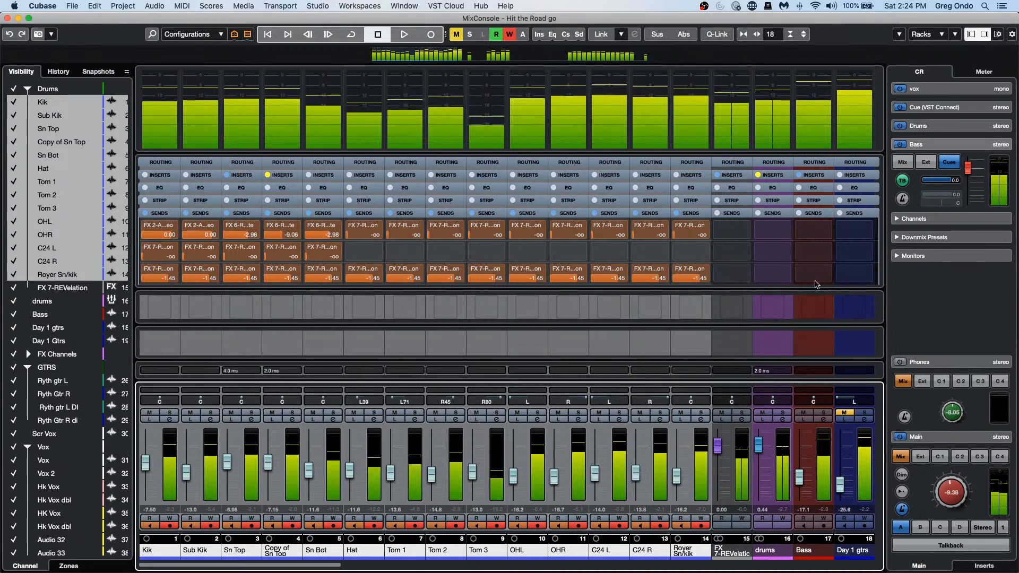
Step: Show the channels' cue sends in place of their sends and enlarge the rack area down to the Bass cue
{"action": "left_click", "coordinate": [568, 214]}
{"action": "left_click", "coordinate": [486, 278]}
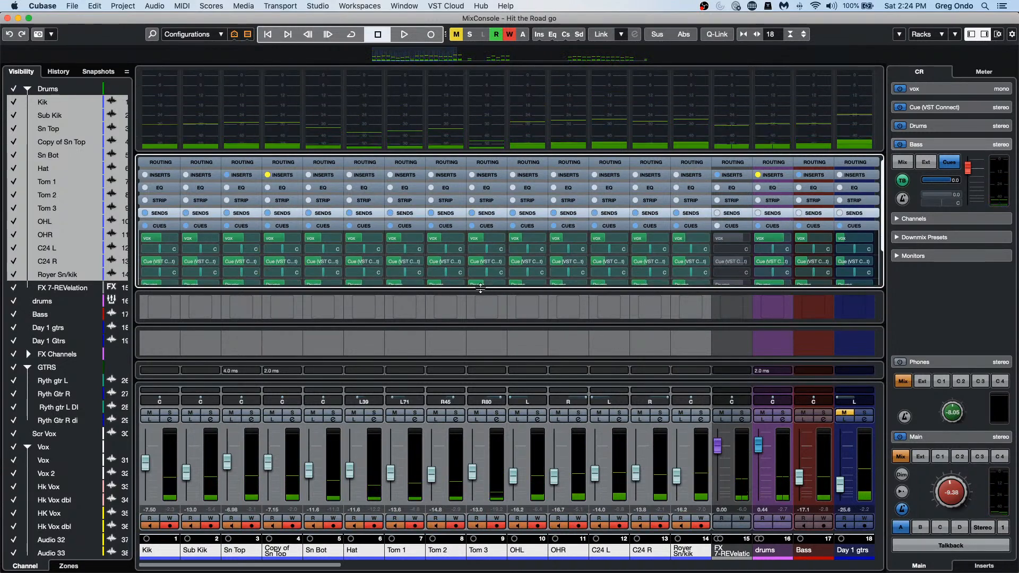
{"action": "left_click_drag", "start_coordinate": [480, 289], "coordinate": [482, 325]}
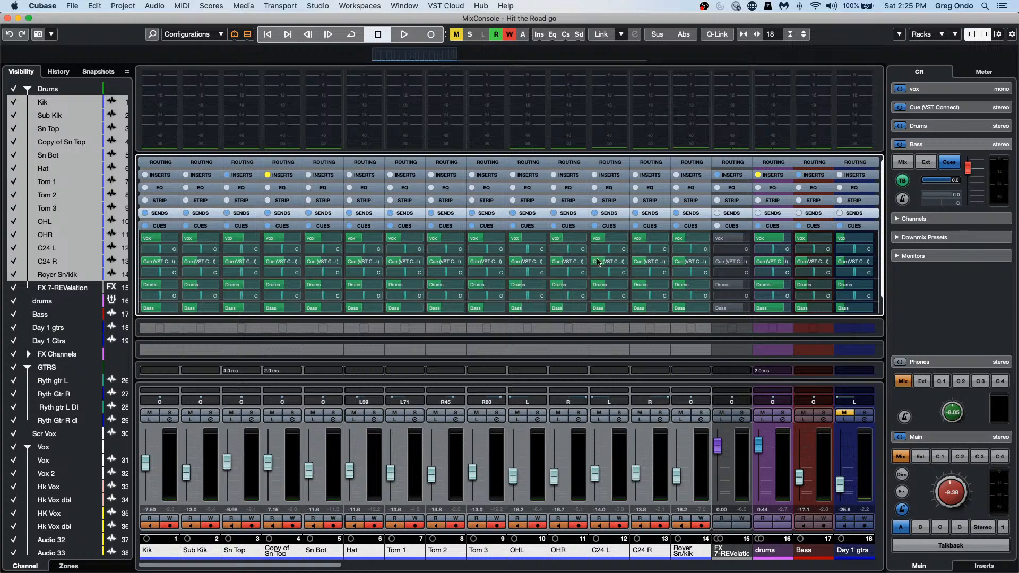
{"action": "key", "text": "alt+shift"}
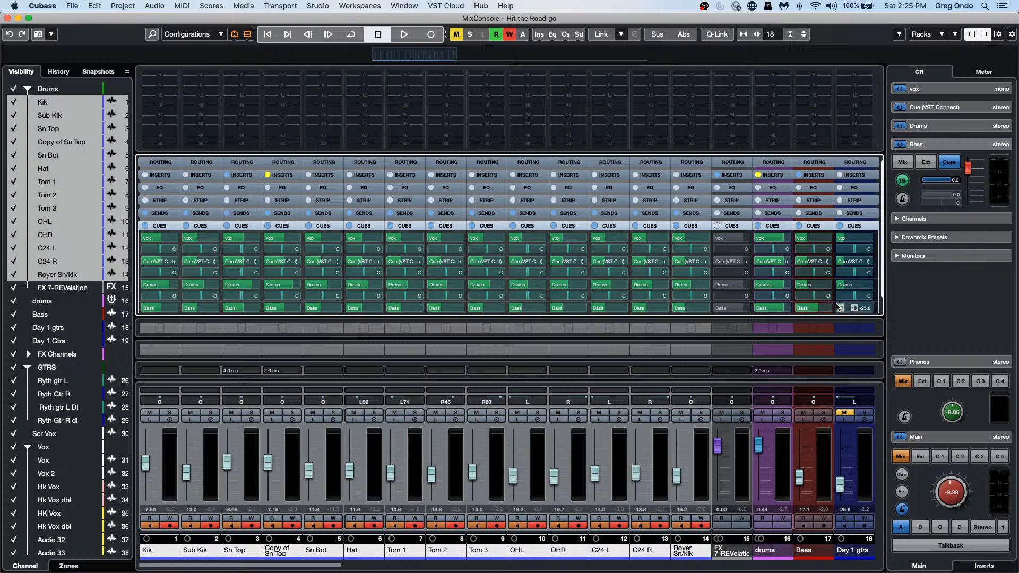
Step: Play the project with the Main monitor on Cue 4 and activate the Bass cue send on FX 7-REVelation
{"action": "key", "text": "space"}
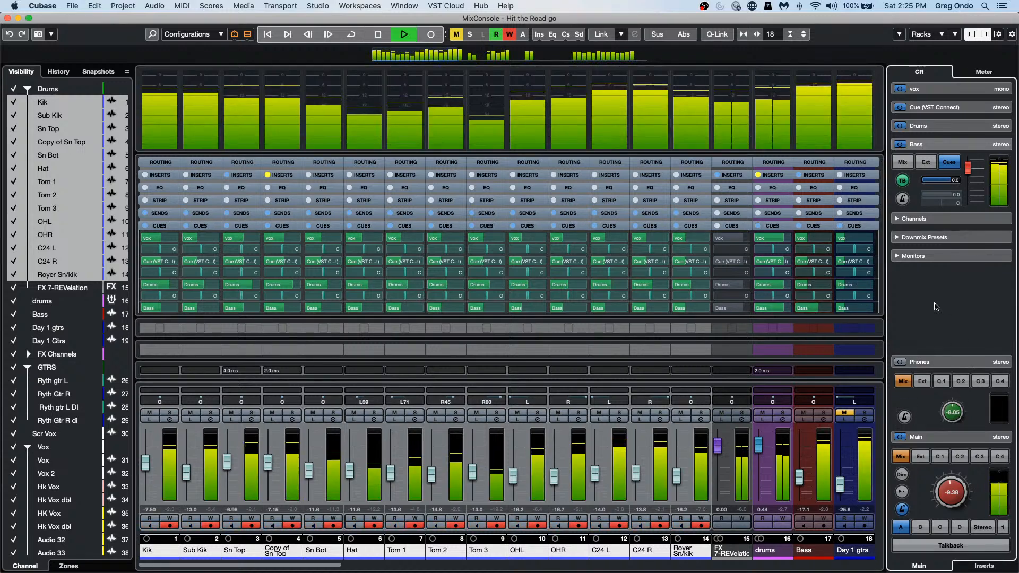
{"action": "left_click", "coordinate": [999, 456]}
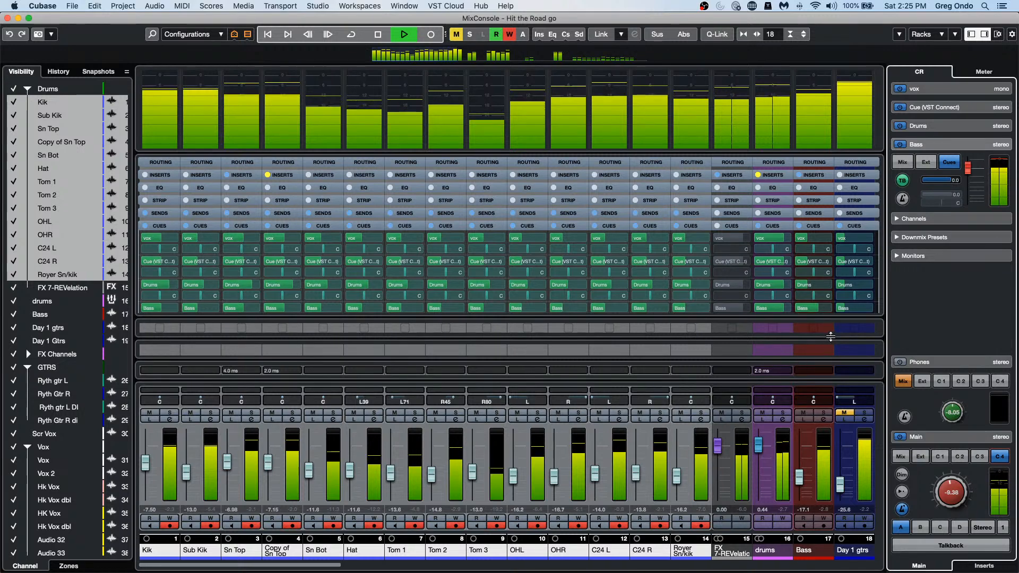
{"action": "left_click", "coordinate": [818, 309]}
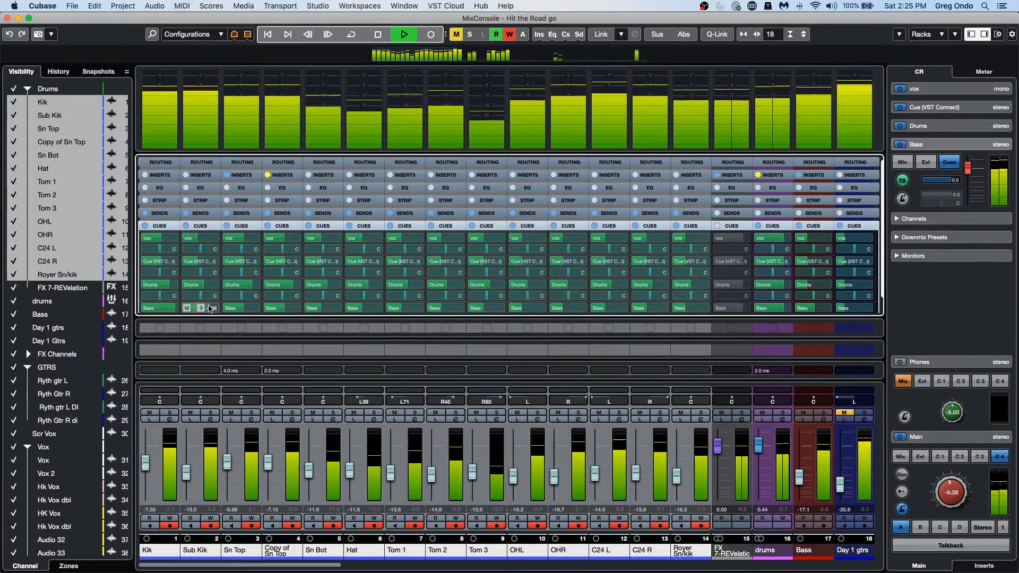
{"action": "left_click", "coordinate": [719, 308]}
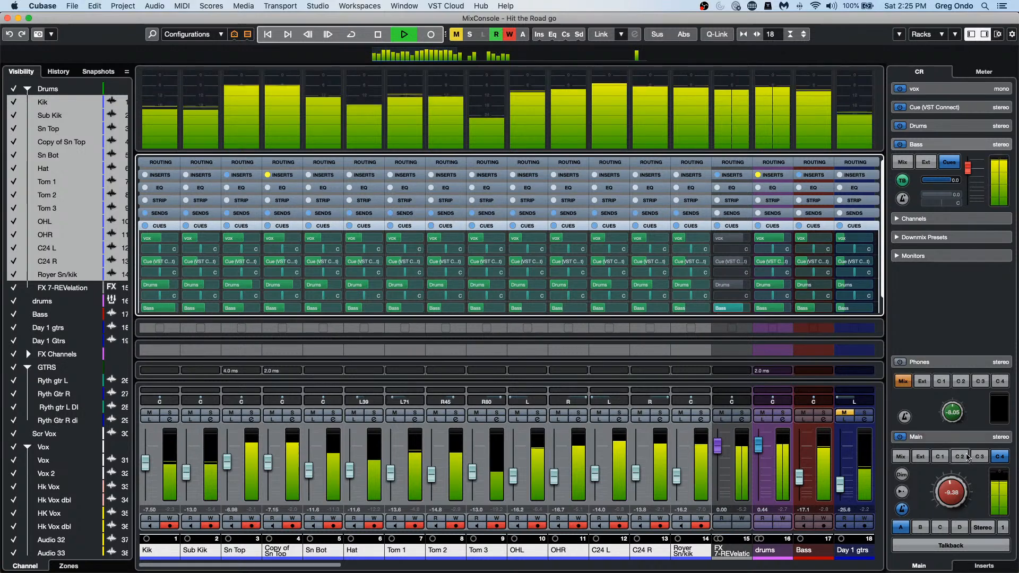
Step: Toggle the Bass cue send on FX 7-REVelation for comparison, leave it active, and raise the channel fader to 6.02 dB
{"action": "mouse_move", "coordinate": [741, 311]}
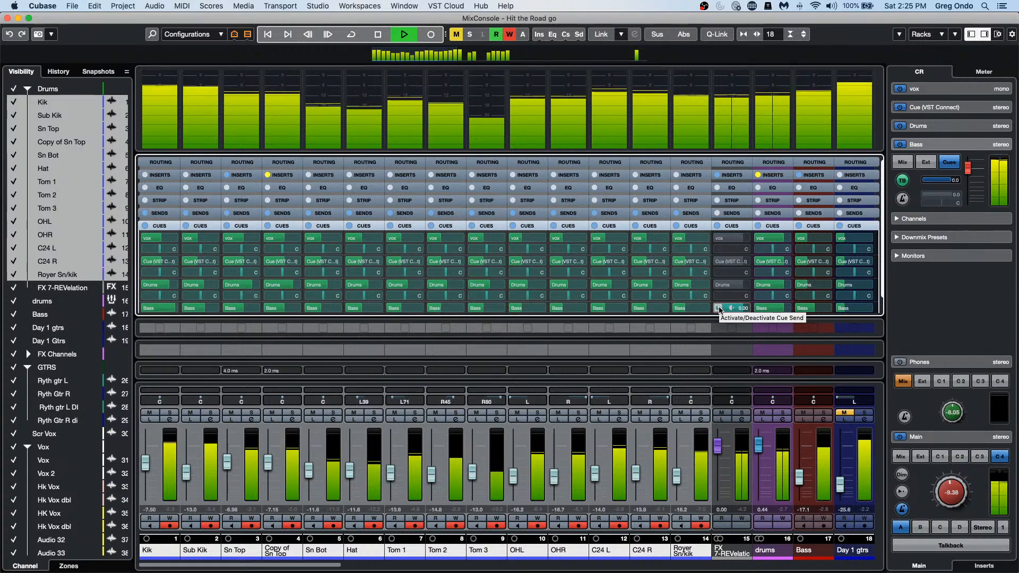
{"action": "left_click", "coordinate": [718, 308]}
{"action": "left_click_drag", "start_coordinate": [719, 454], "coordinate": [722, 449]}
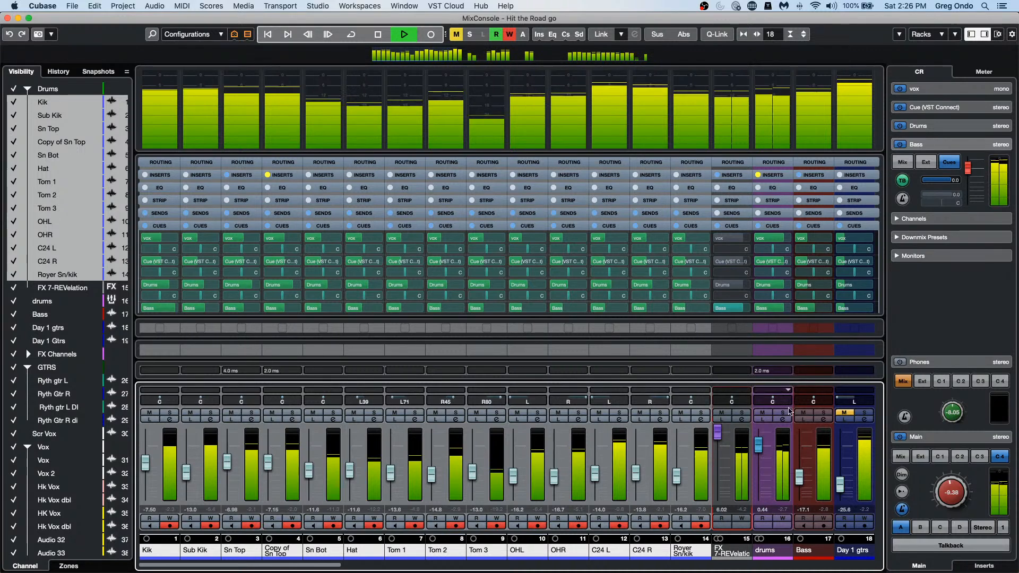
Step: Monitor Cue 3 and raise the selected drum channels' Drums cue sends together
{"action": "left_click", "coordinate": [982, 458]}
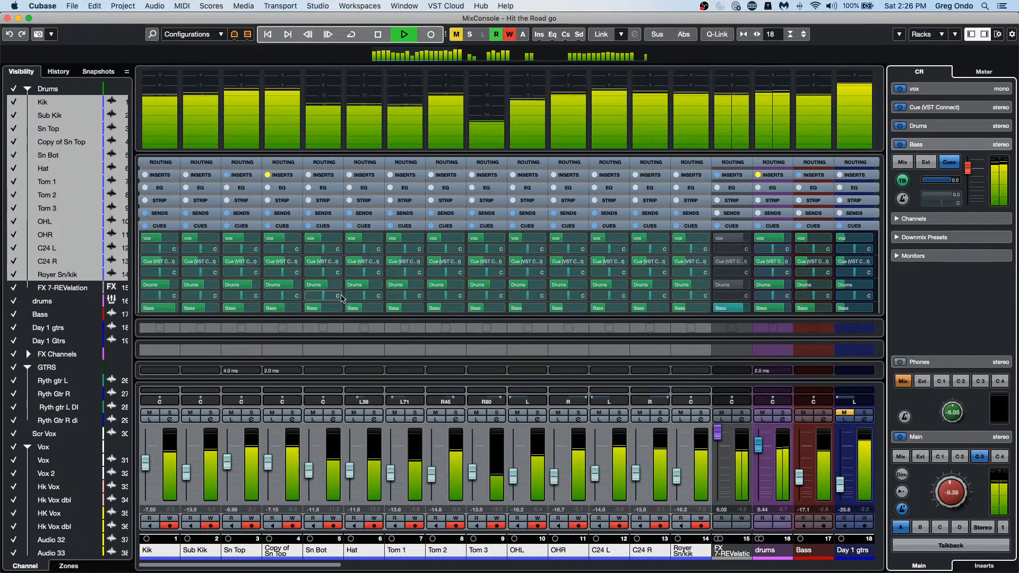
{"action": "key", "text": "alt+shift"}
{"action": "left_click_drag", "start_coordinate": [413, 286], "coordinate": [418, 288]}
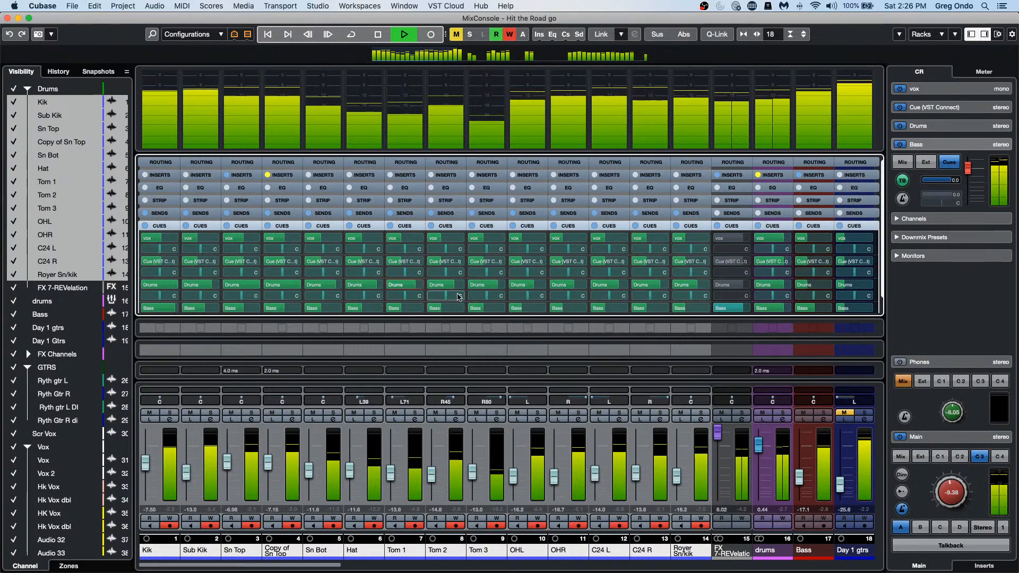
Step: Activate the Drums cue send on FX 7-REVelation and turn its level down
{"action": "left_click", "coordinate": [728, 287]}
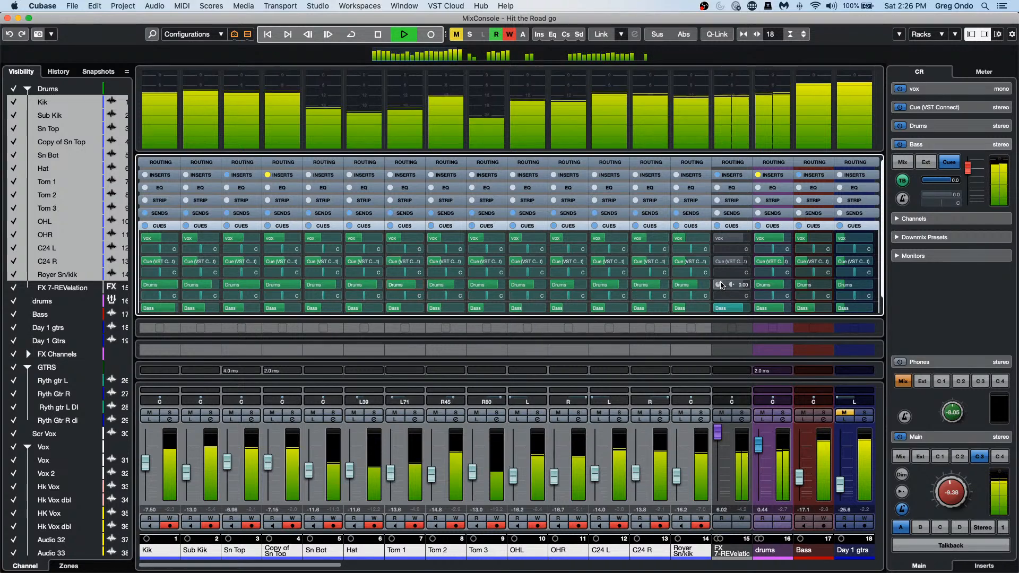
{"action": "mouse_move", "coordinate": [736, 289]}
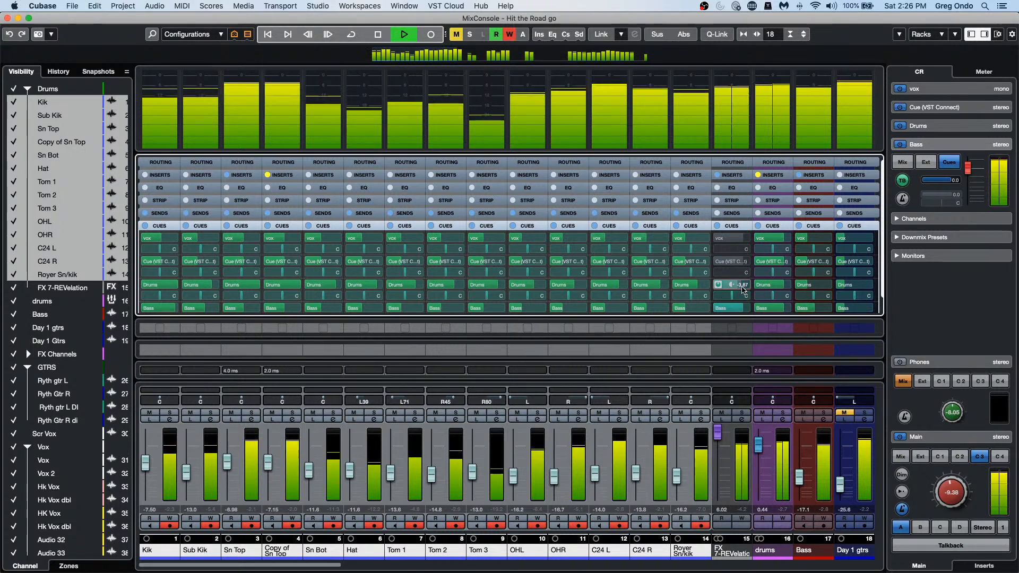
{"action": "left_click_drag", "start_coordinate": [743, 289], "coordinate": [706, 290]}
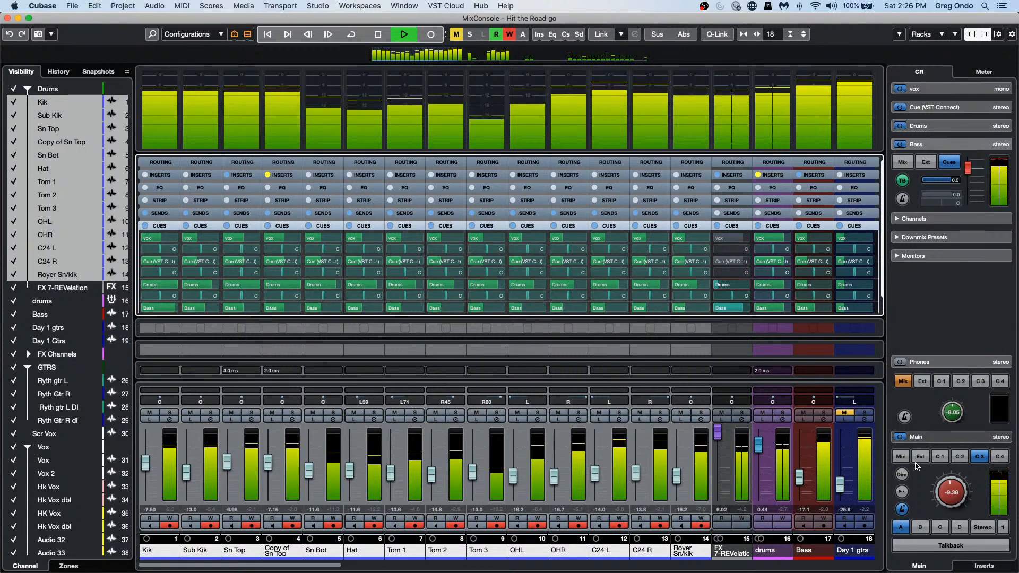
Step: Compare the main mix with Cue 4 and deactivate the Bass cue send on FX 7-REVelation
{"action": "left_click", "coordinate": [902, 458]}
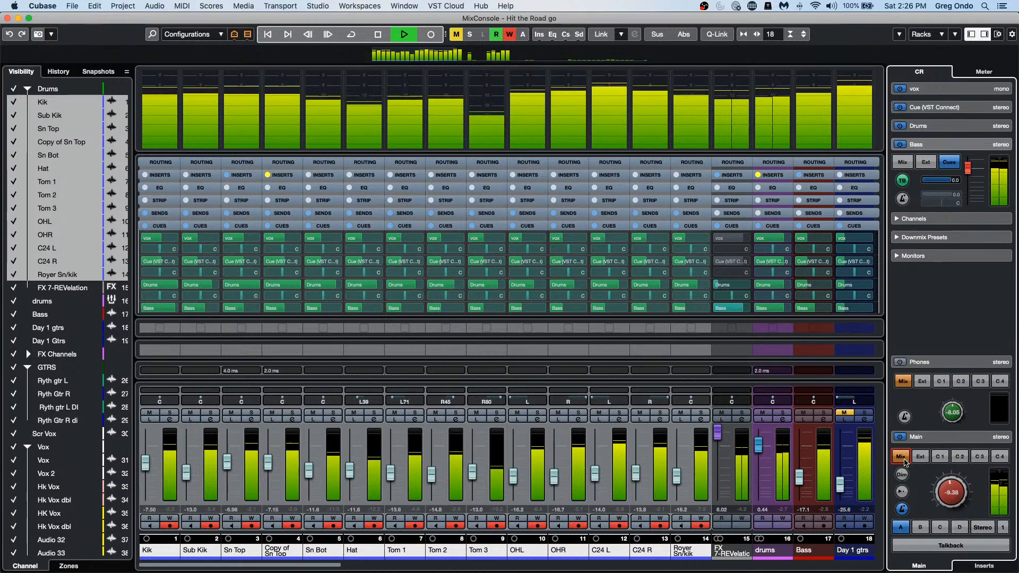
{"action": "left_click", "coordinate": [1000, 460]}
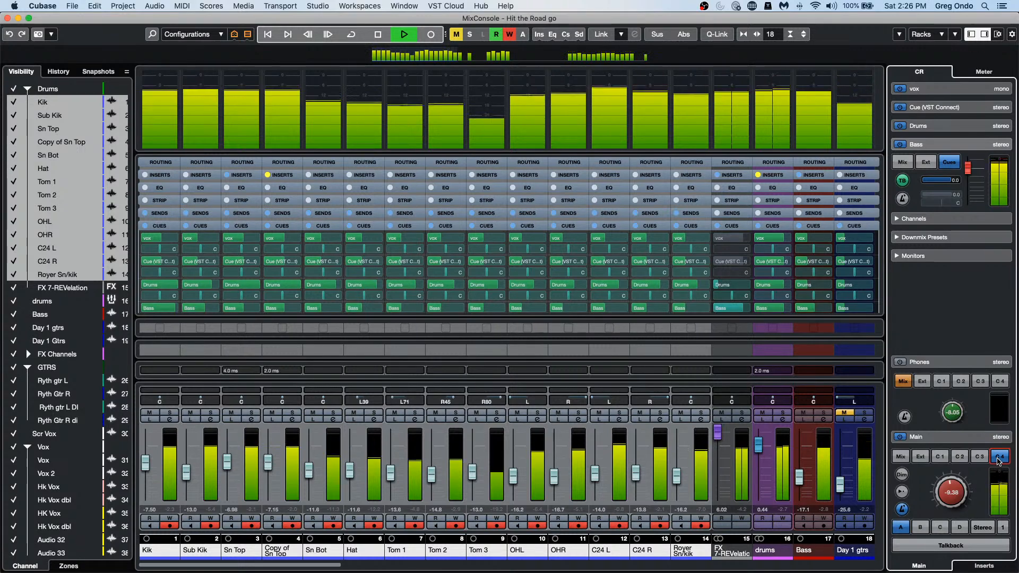
{"action": "left_click", "coordinate": [722, 310]}
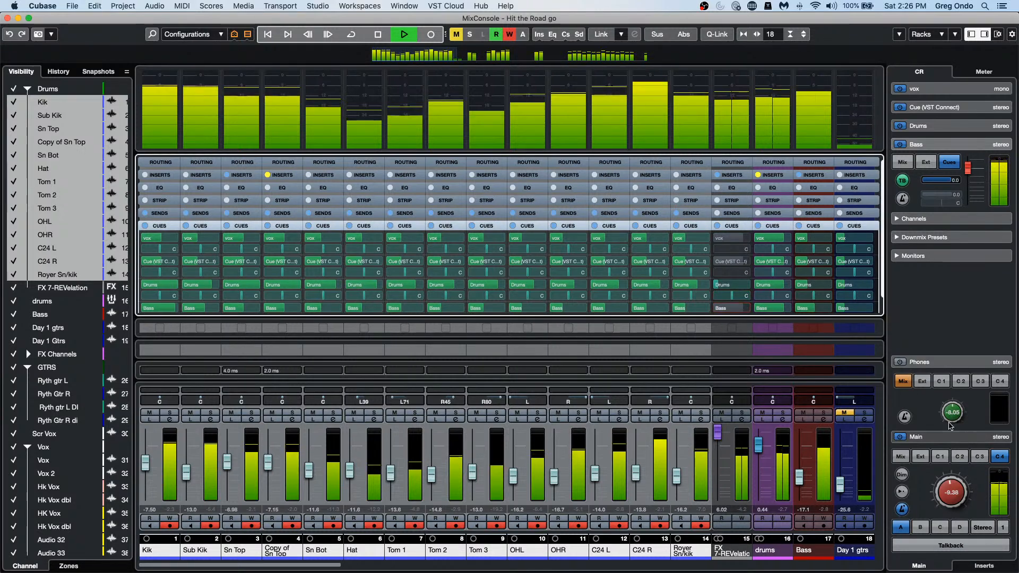
Step: Monitor Cue 3 and raise the Drums cue send on FX 7-REVelation to 2.08 dB
{"action": "left_click", "coordinate": [980, 456]}
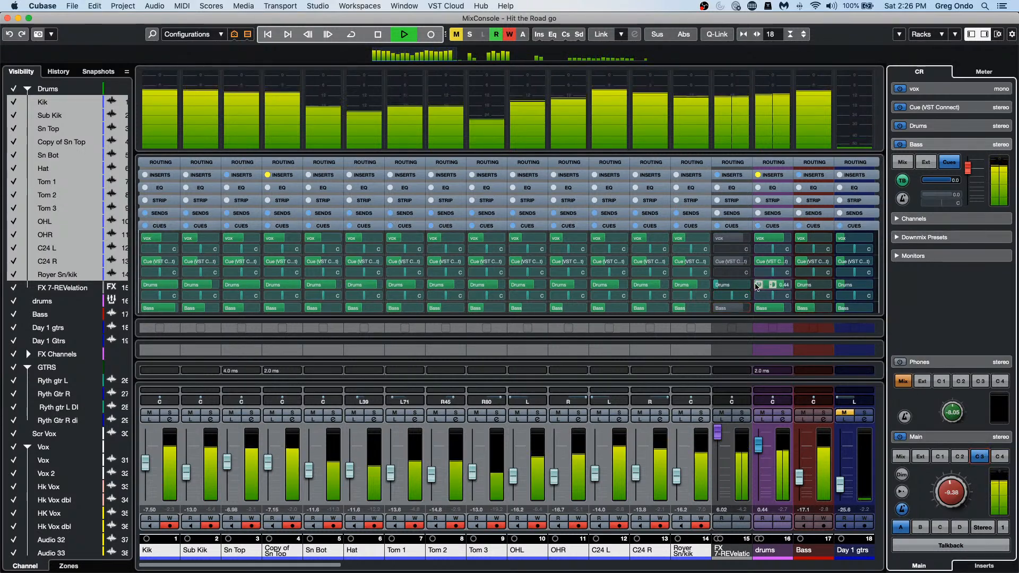
{"action": "left_click_drag", "start_coordinate": [733, 287], "coordinate": [767, 285]}
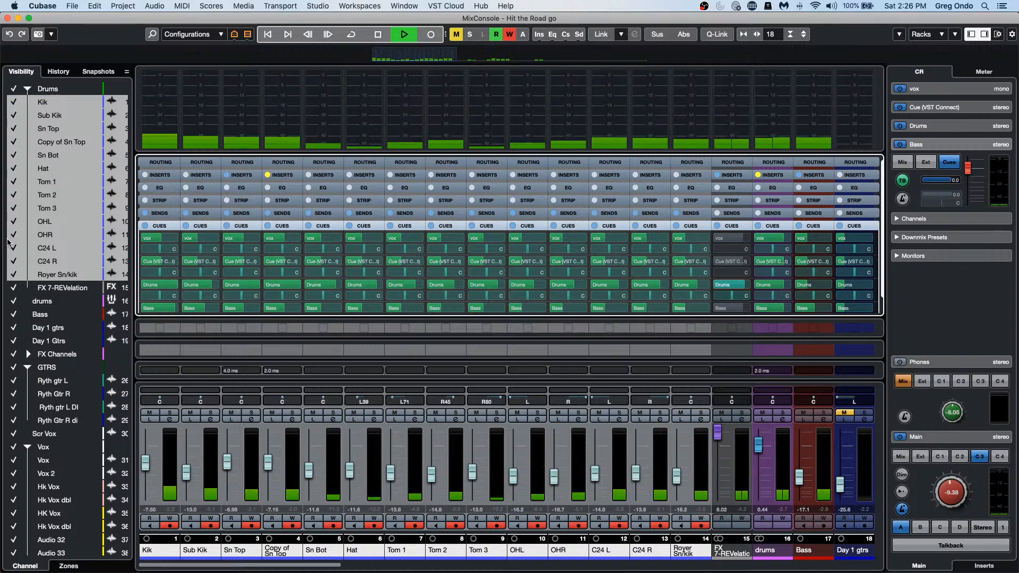
{"action": "key", "text": "KP_Subtract"}
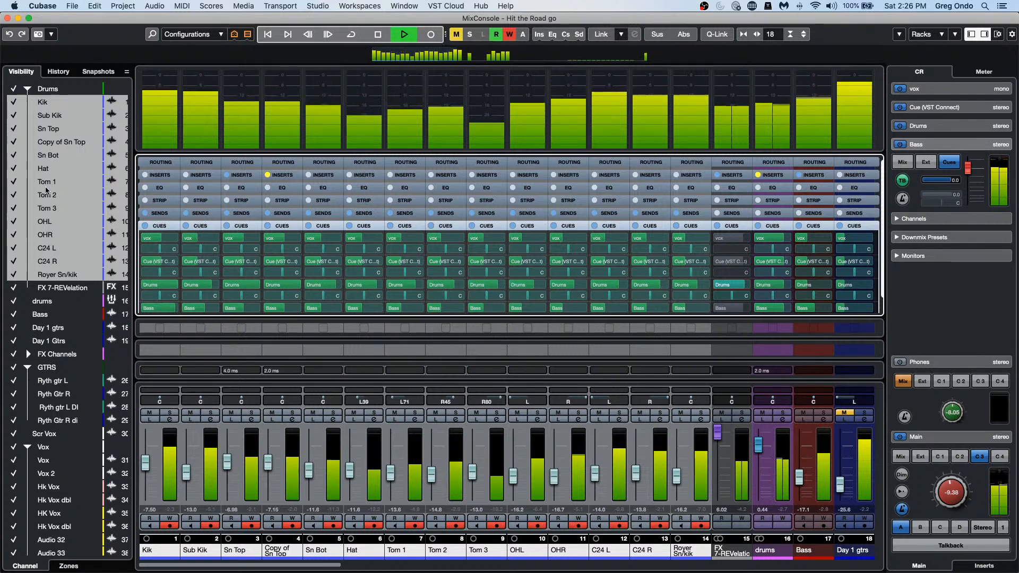
Step: Deactivate the Drums cue send on FX 7-REVelation and stop playback
{"action": "left_click", "coordinate": [718, 285]}
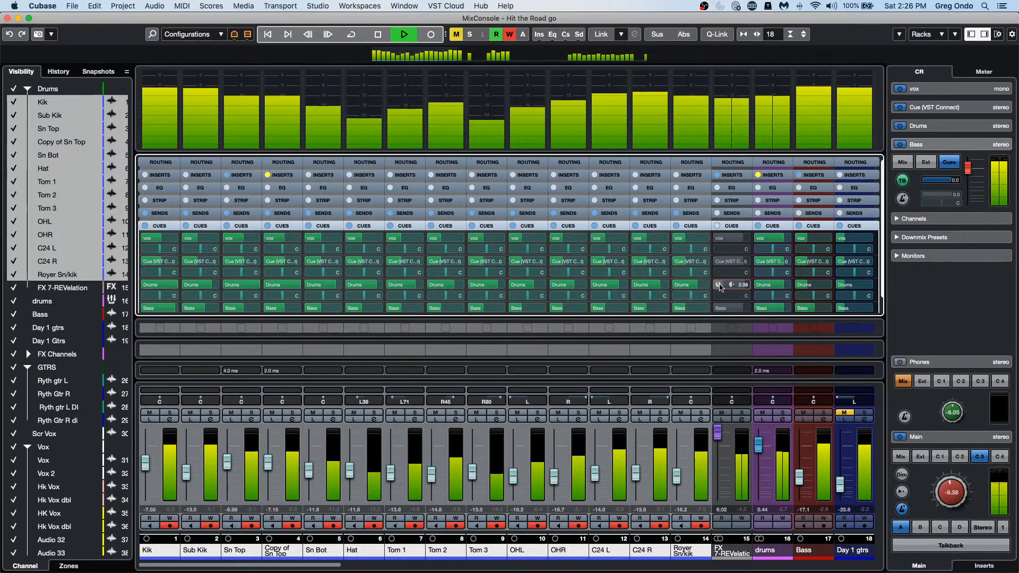
{"action": "key", "text": "space"}
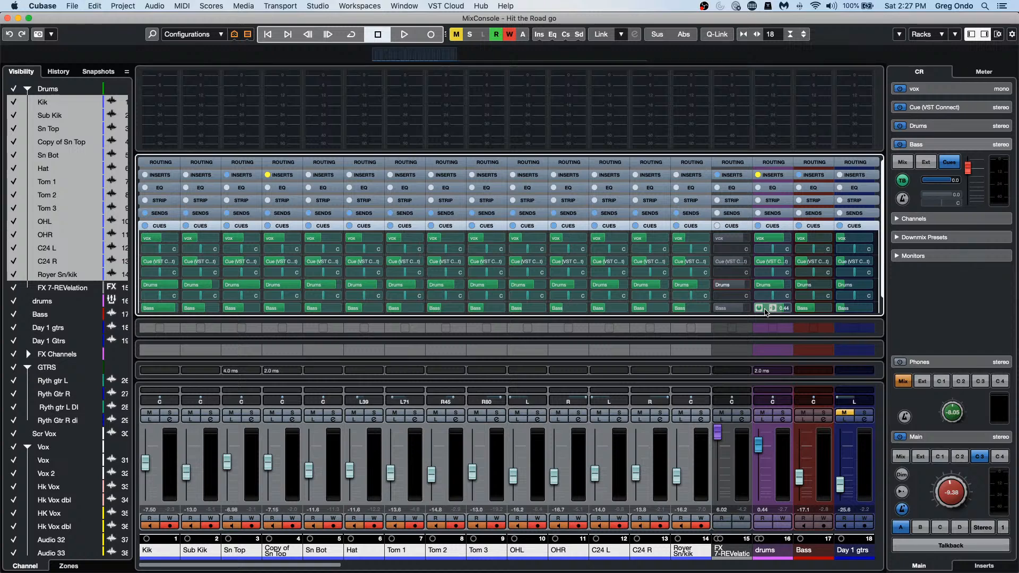
Step: Open the VST page of the program preferences to examine the send options
{"action": "left_click", "coordinate": [72, 5]}
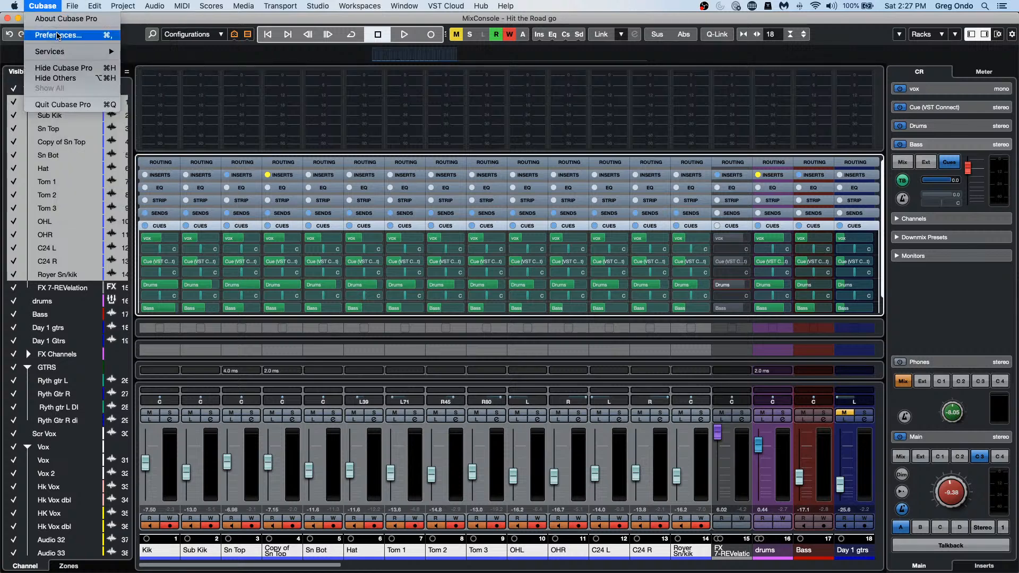
{"action": "left_click", "coordinate": [56, 32]}
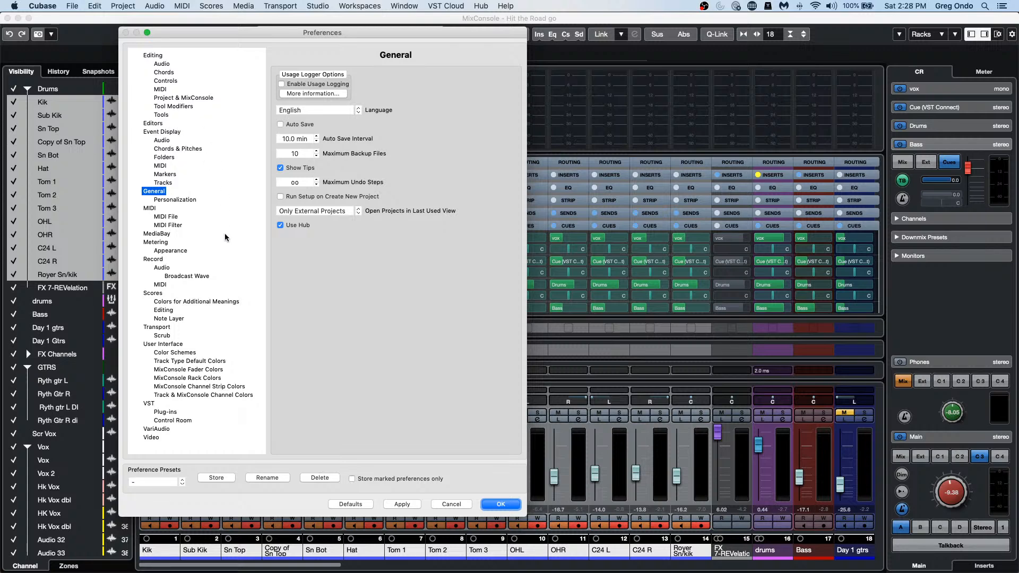
{"action": "left_click", "coordinate": [150, 404]}
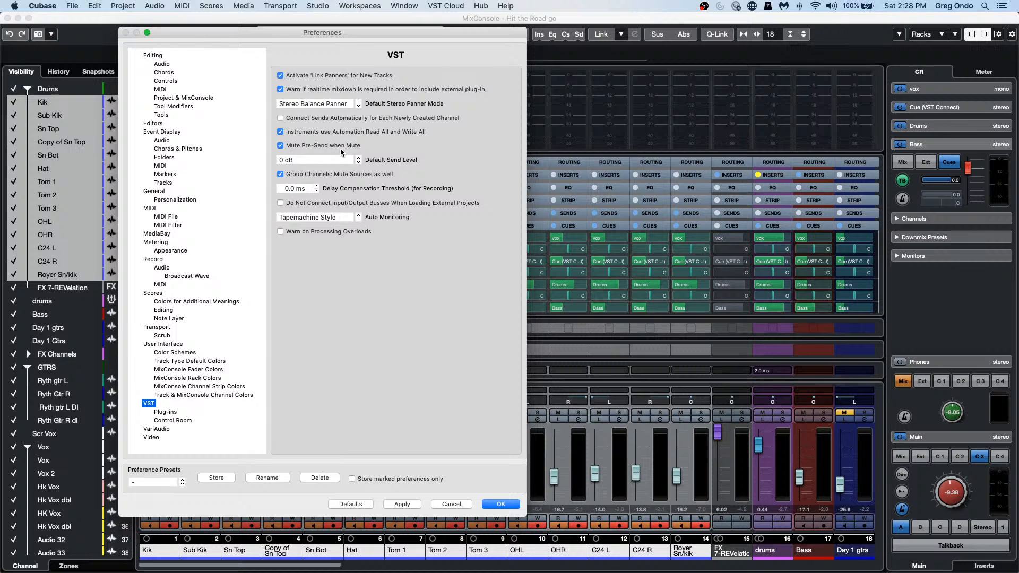
Step: Turn off the Mute Pre-Send when Mute option in the VST preferences and accept the change
{"action": "left_click", "coordinate": [281, 146]}
{"action": "left_click", "coordinate": [499, 503]}
{"action": "mouse_move", "coordinate": [290, 266]}
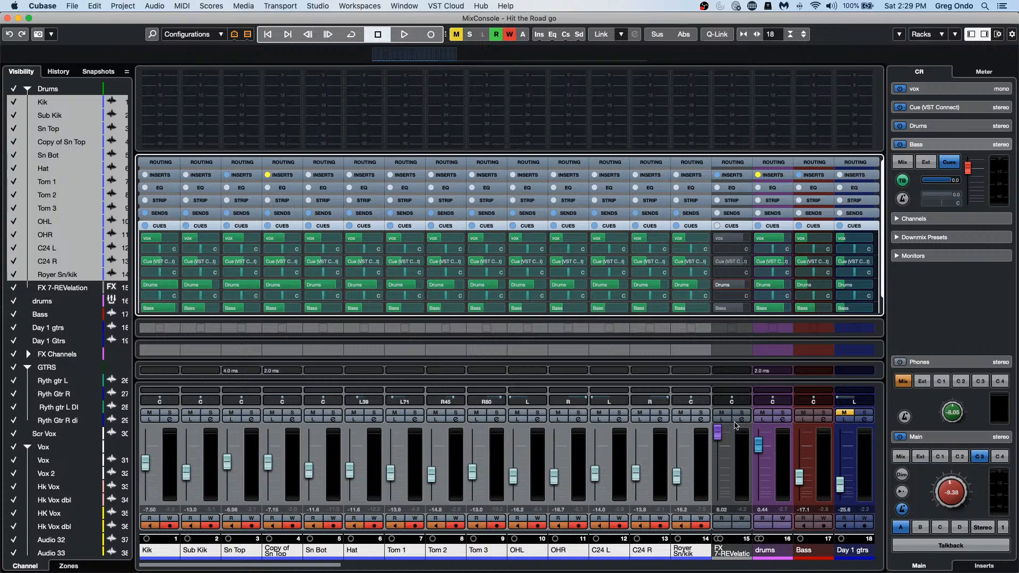
Step: Play the mix, toggle mute on the FX 7-REVelation channel and activate its Drums cue send
{"action": "key", "text": "space"}
{"action": "left_click", "coordinate": [721, 412]}
{"action": "left_click", "coordinate": [720, 412]}
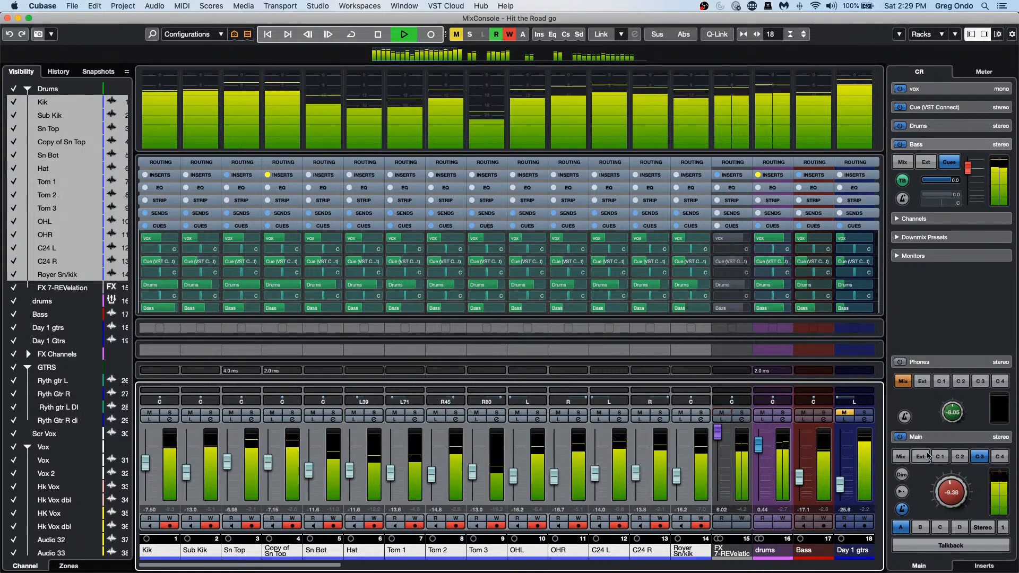
{"action": "mouse_move", "coordinate": [763, 308]}
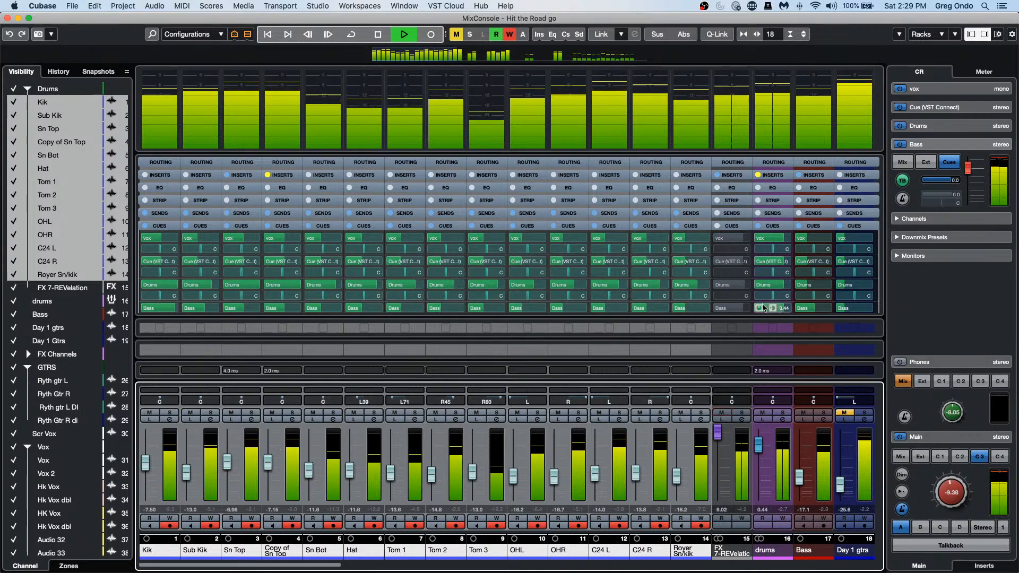
{"action": "left_click", "coordinate": [725, 285]}
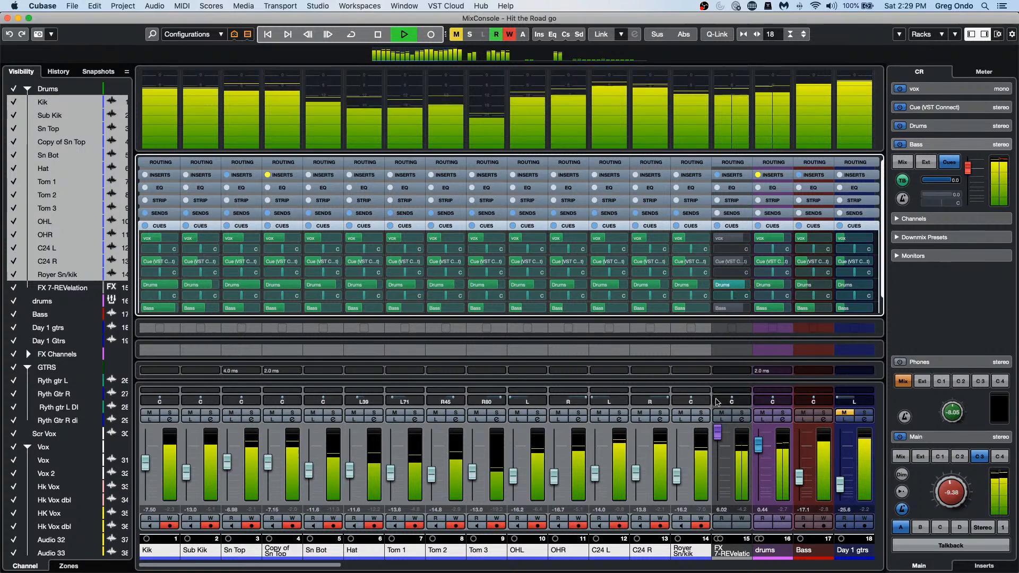
Step: Enable automation read and write on FX 7-REVelation and adjust its Drums cue send during playback
{"action": "left_click", "coordinate": [721, 517]}
{"action": "left_click", "coordinate": [742, 518]}
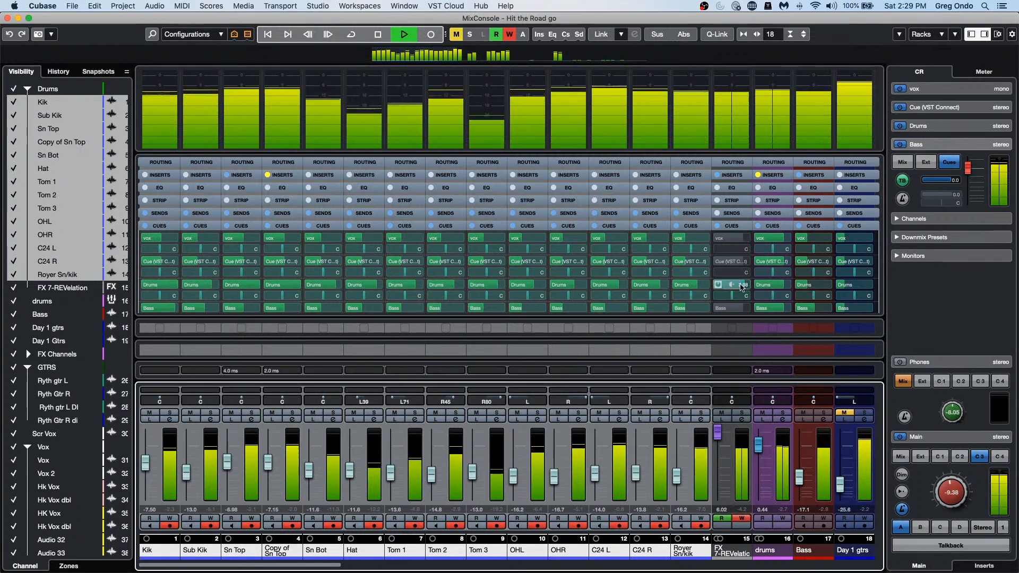
{"action": "left_click", "coordinate": [717, 285]}
{"action": "mouse_move", "coordinate": [714, 285]}
{"action": "left_mouse_down"}
{"action": "mouse_move", "coordinate": [734, 285]}
{"action": "mouse_move", "coordinate": [689, 286]}
{"action": "mouse_move", "coordinate": [734, 288]}
{"action": "left_mouse_up"}
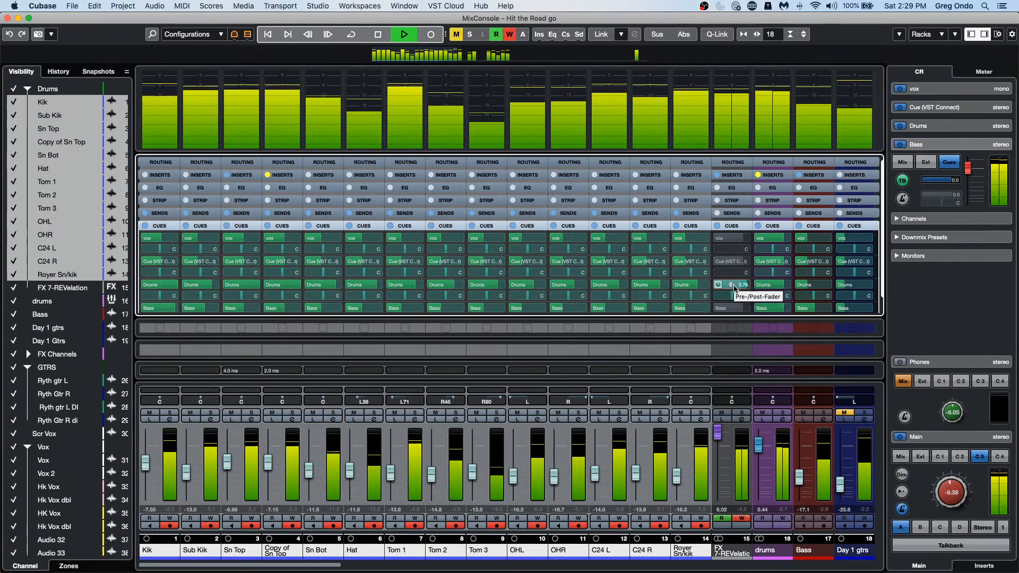
Step: Lower the main Control Room level to -11.5 dB and stop playback
{"action": "key", "text": "KP_Subtract"}
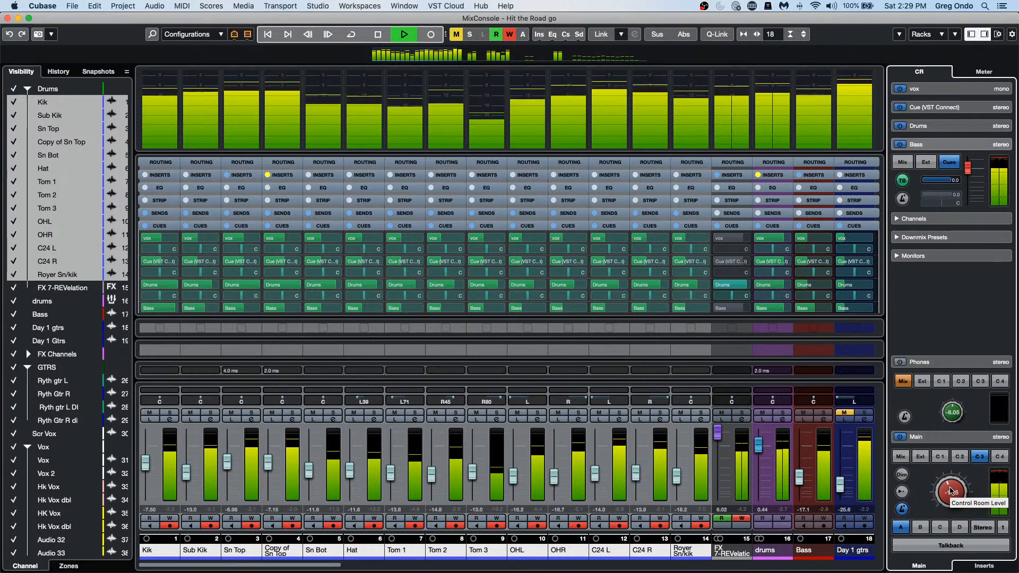
{"action": "scroll", "coordinate": [950, 490], "scroll_direction": "down", "scroll_amount": 3}
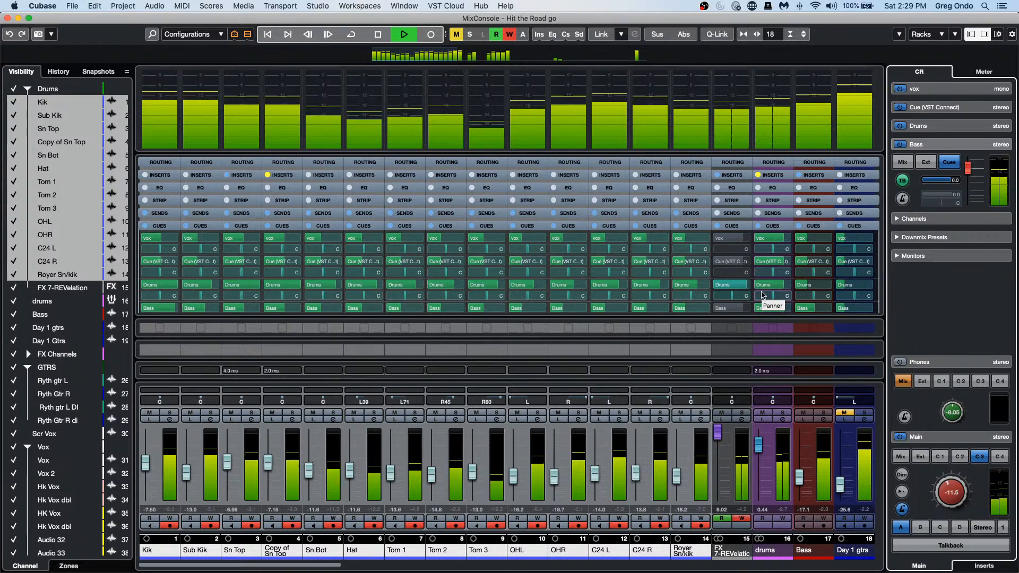
{"action": "mouse_move", "coordinate": [745, 291]}
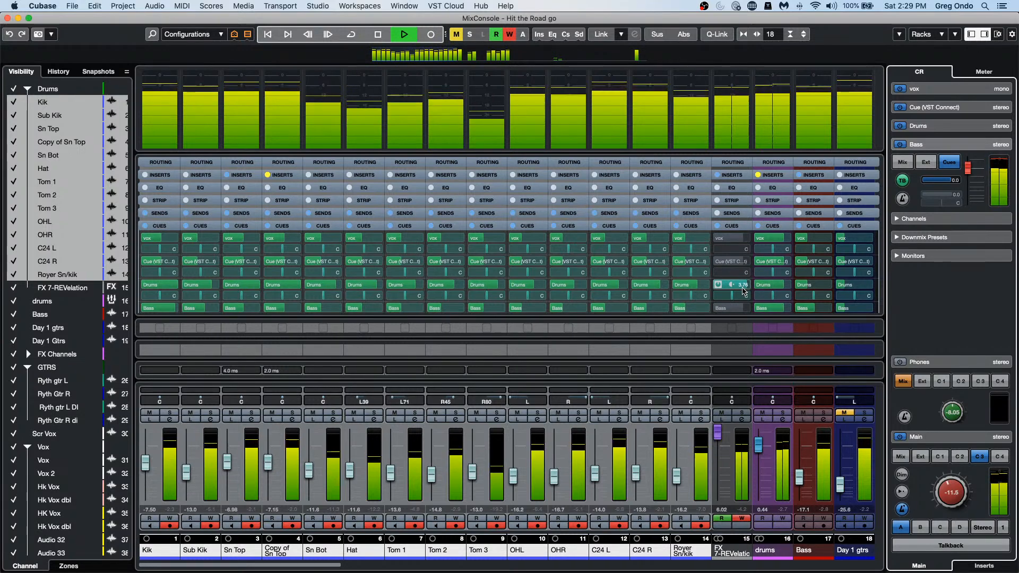
{"action": "key", "text": "space"}
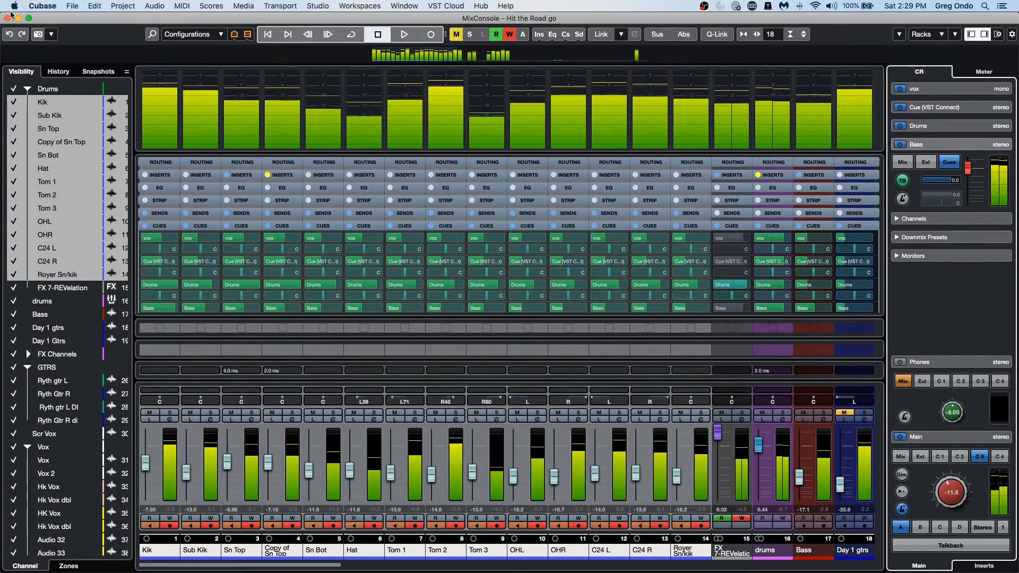
Step: Close the MixConsole window and open VST Transit
{"action": "left_click", "coordinate": [7, 18]}
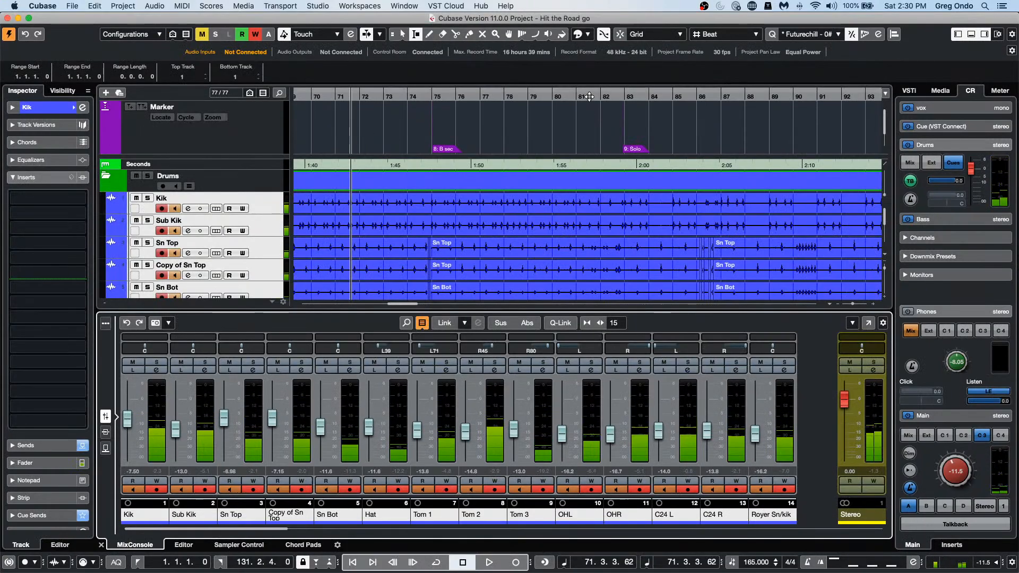
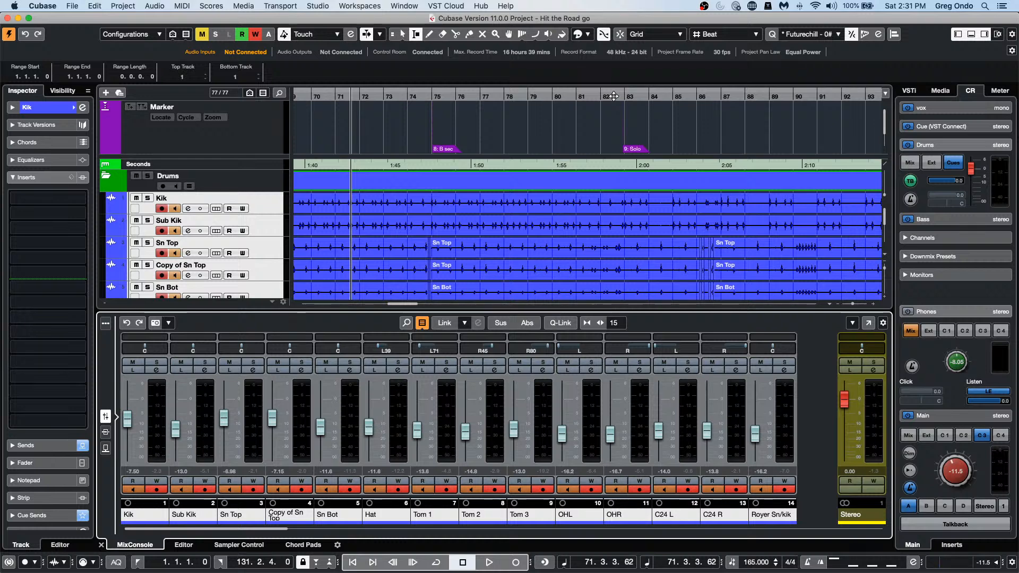
{"action": "left_click", "coordinate": [399, 6]}
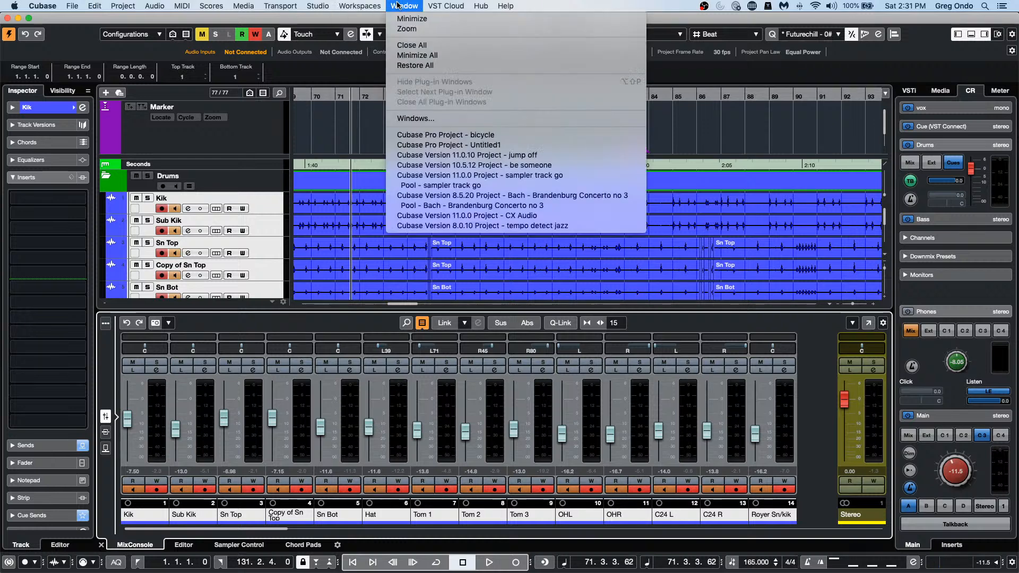
{"action": "mouse_move", "coordinate": [329, 7]}
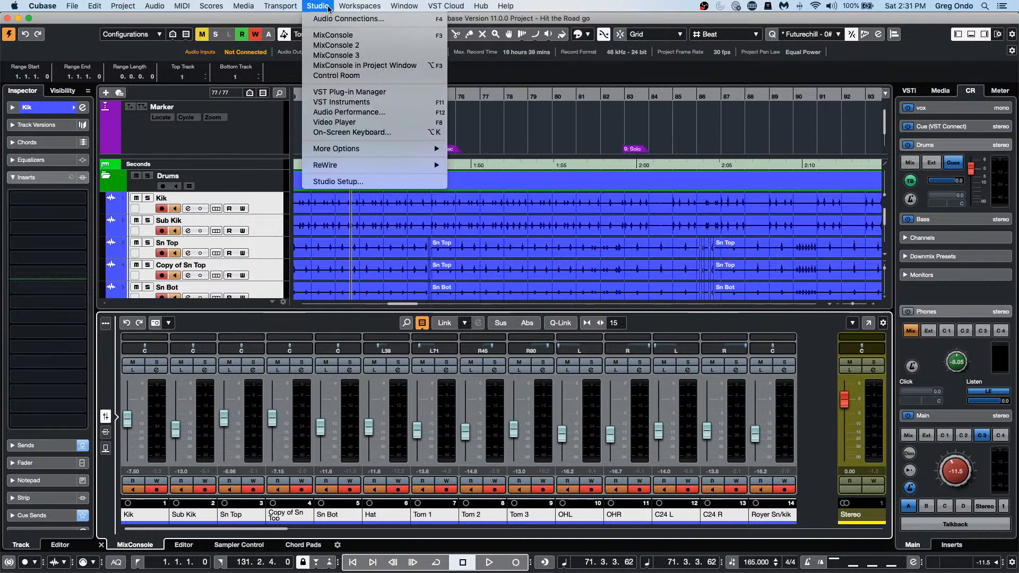
{"action": "mouse_move", "coordinate": [445, 5]}
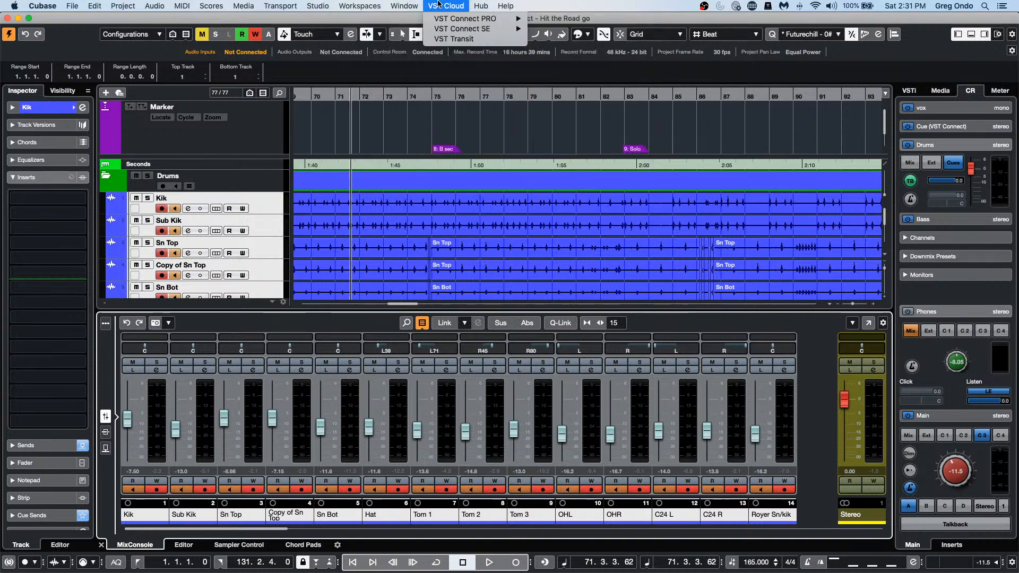
{"action": "left_click", "coordinate": [440, 39]}
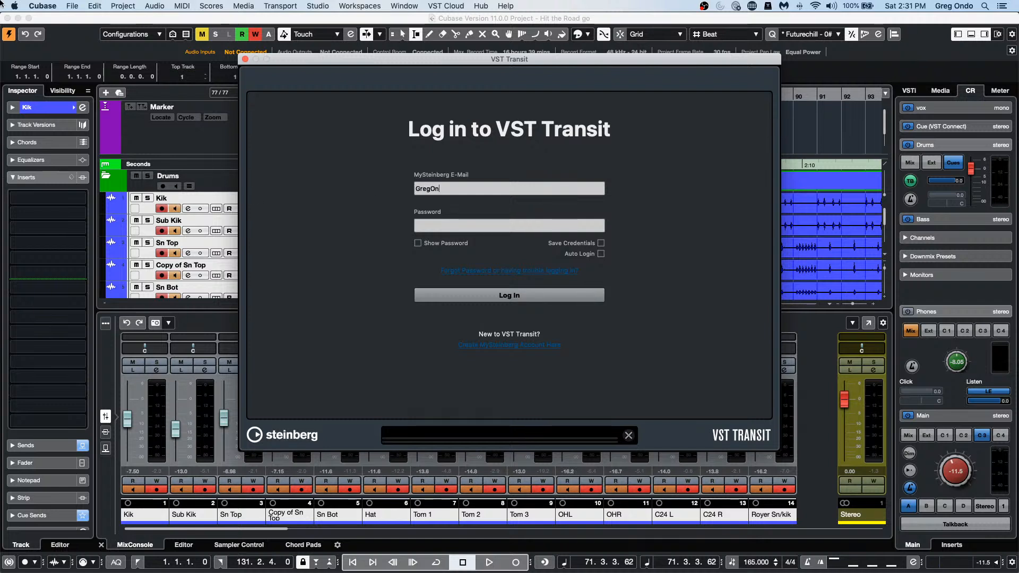
Step: Enter the MySteinberg e-mail and account password and log in to VST Transit
{"action": "type", "text": "@"}
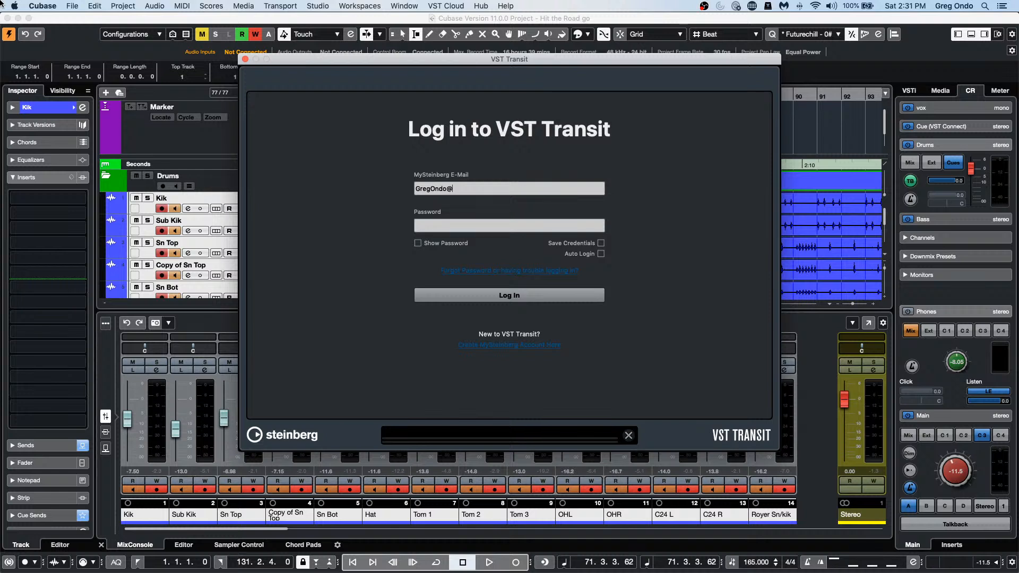
{"action": "type", "text": "gmail.com"}
{"action": "left_click", "coordinate": [530, 300]}
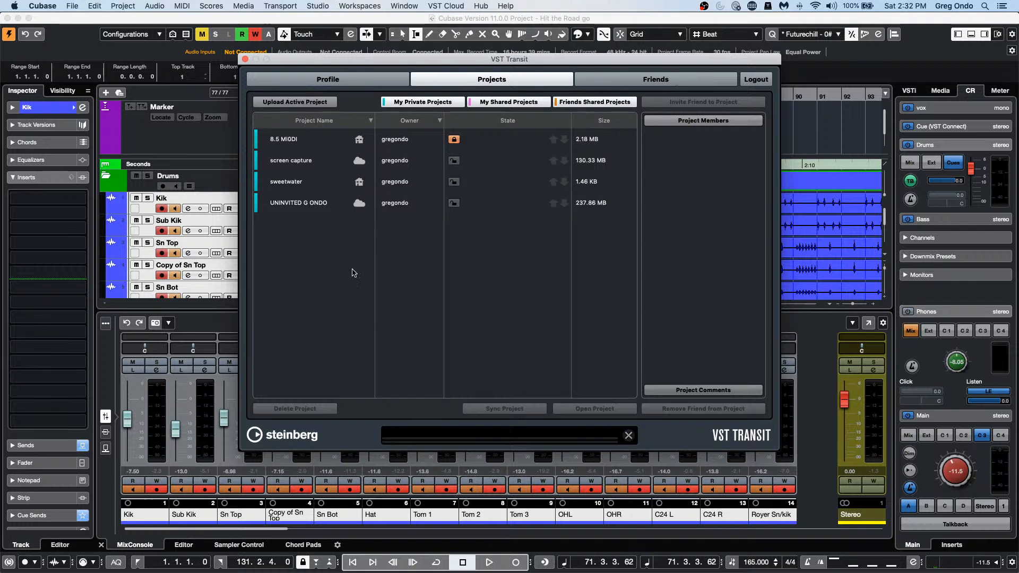
Step: Request deletion of the first listed cloud project and decline the confirmation
{"action": "left_click", "coordinate": [289, 141]}
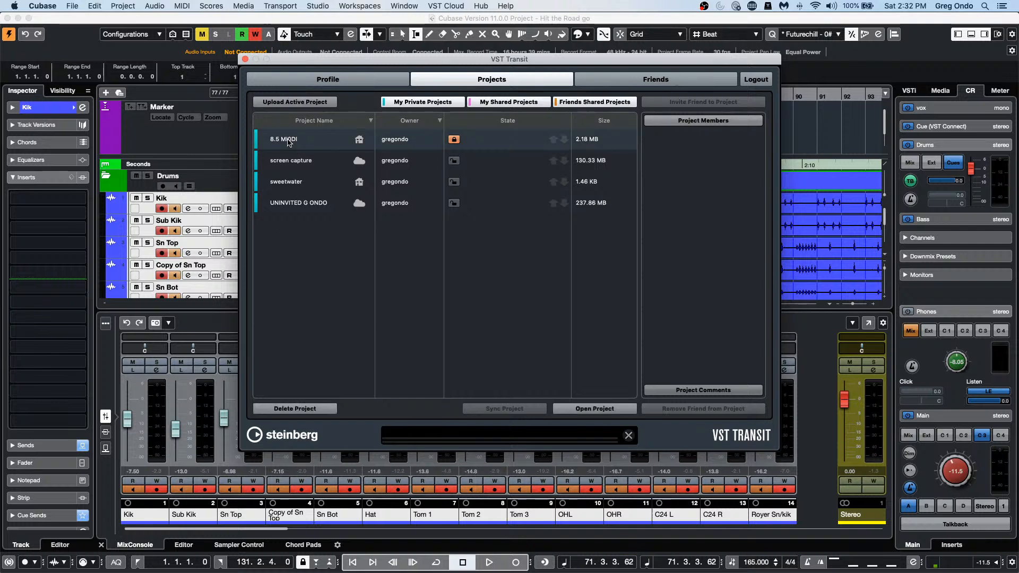
{"action": "left_click", "coordinate": [296, 410]}
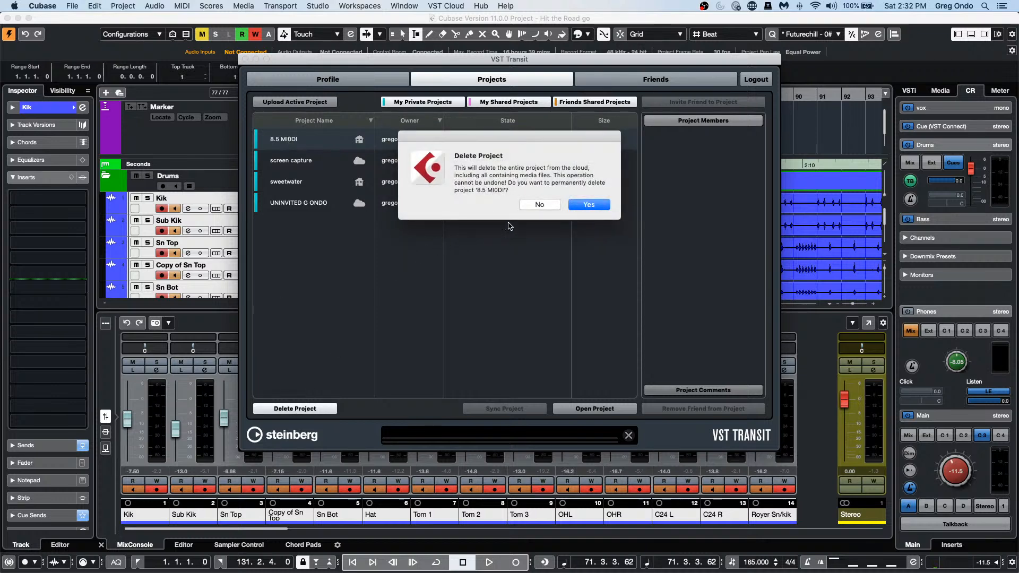
{"action": "left_click", "coordinate": [539, 204]}
Step: Select the screen capture project in the VST Transit project list
{"action": "left_click", "coordinate": [295, 162]}
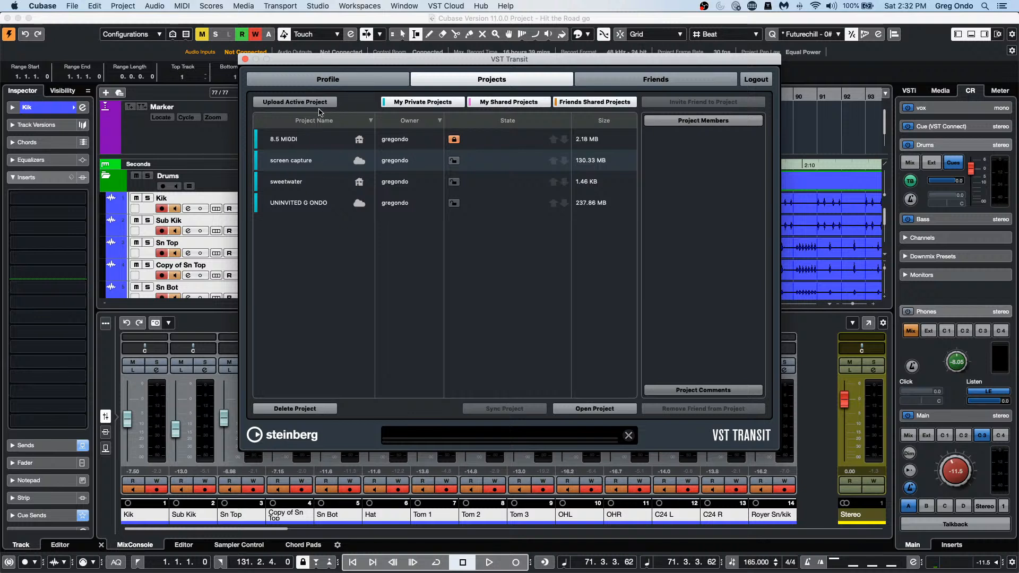
Step: Upload the active project "Hit the Road go" to VST Transit and review its tracks' visible and upload settings
{"action": "left_click", "coordinate": [312, 141]}
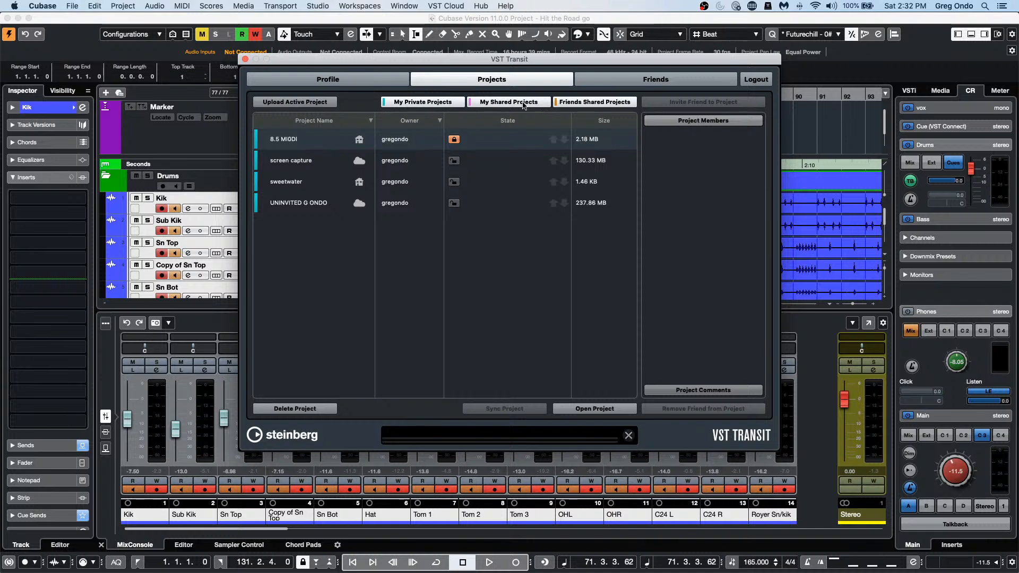
{"action": "left_click", "coordinate": [593, 102]}
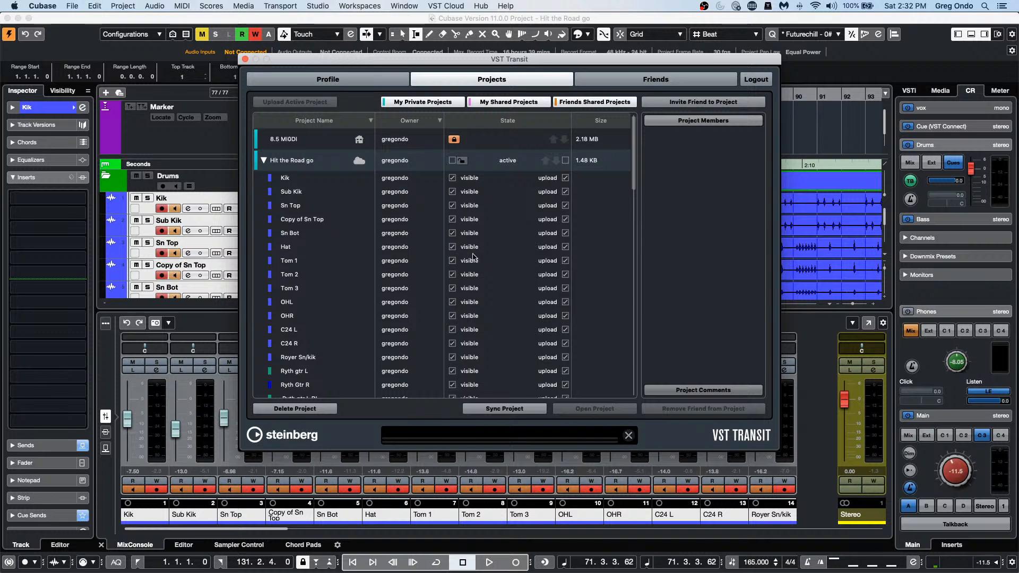
{"action": "scroll", "coordinate": [335, 241], "scroll_direction": "down", "scroll_amount": 15}
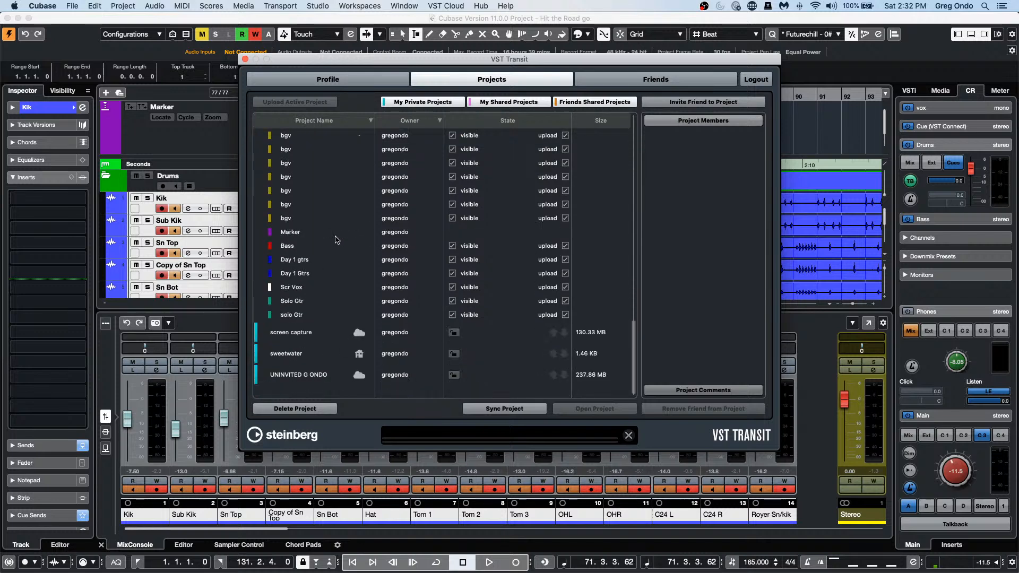
{"action": "scroll", "coordinate": [335, 239], "scroll_direction": "up", "scroll_amount": 10}
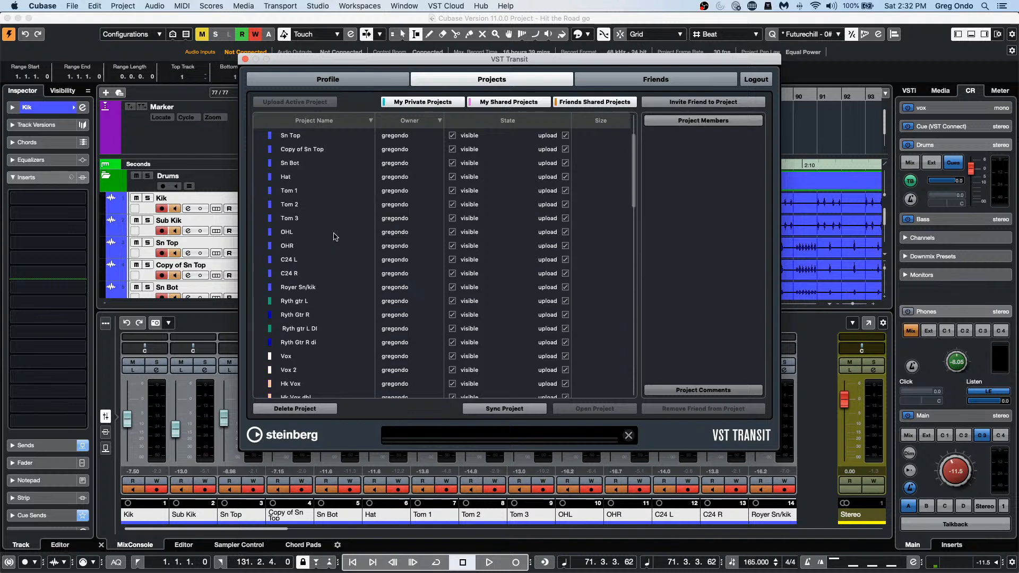
{"action": "scroll", "coordinate": [335, 237], "scroll_direction": "up", "scroll_amount": 3}
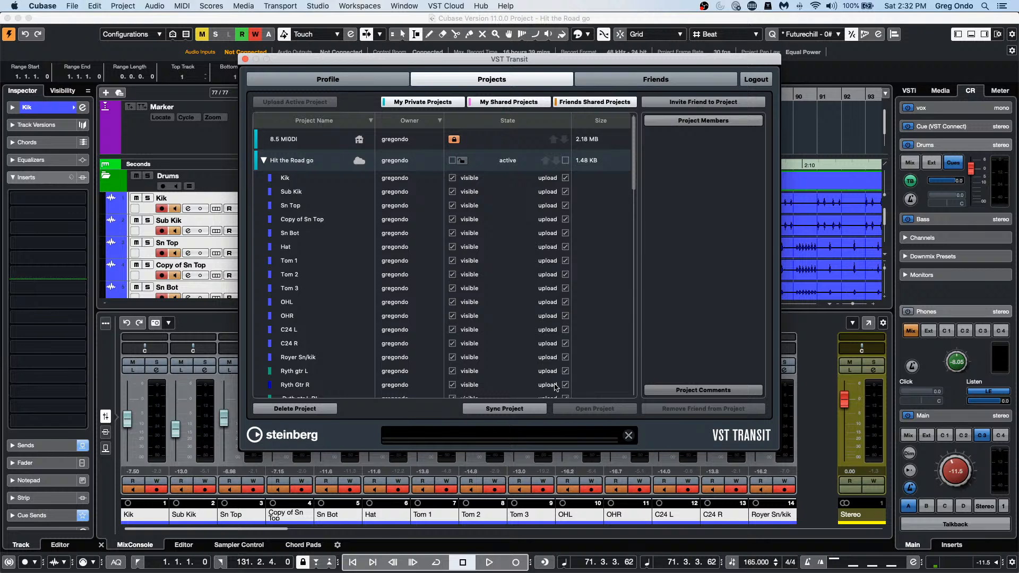
Step: View the friends' profiles in VST Transit and close its window
{"action": "left_click", "coordinate": [672, 84]}
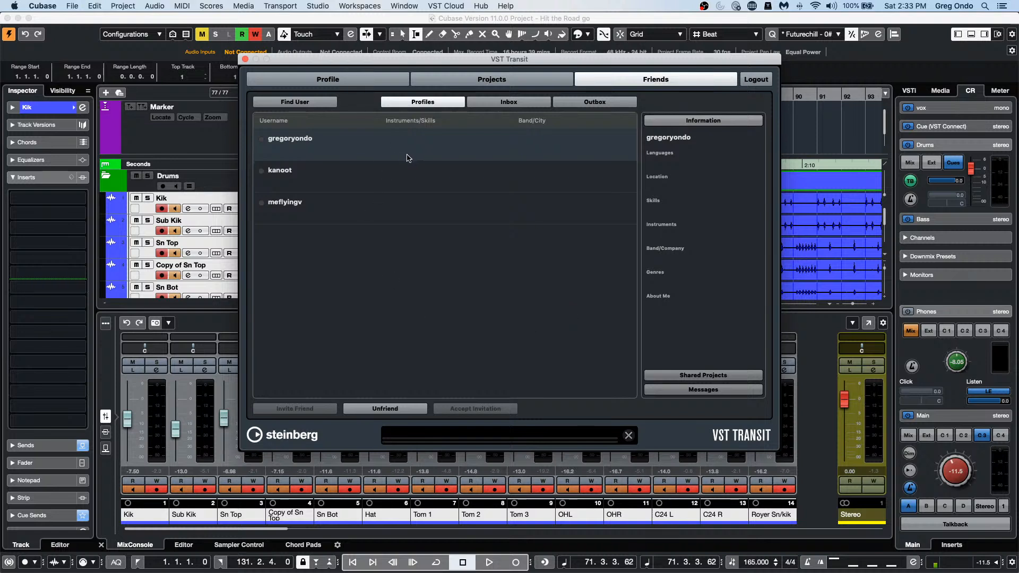
{"action": "left_click", "coordinate": [244, 60]}
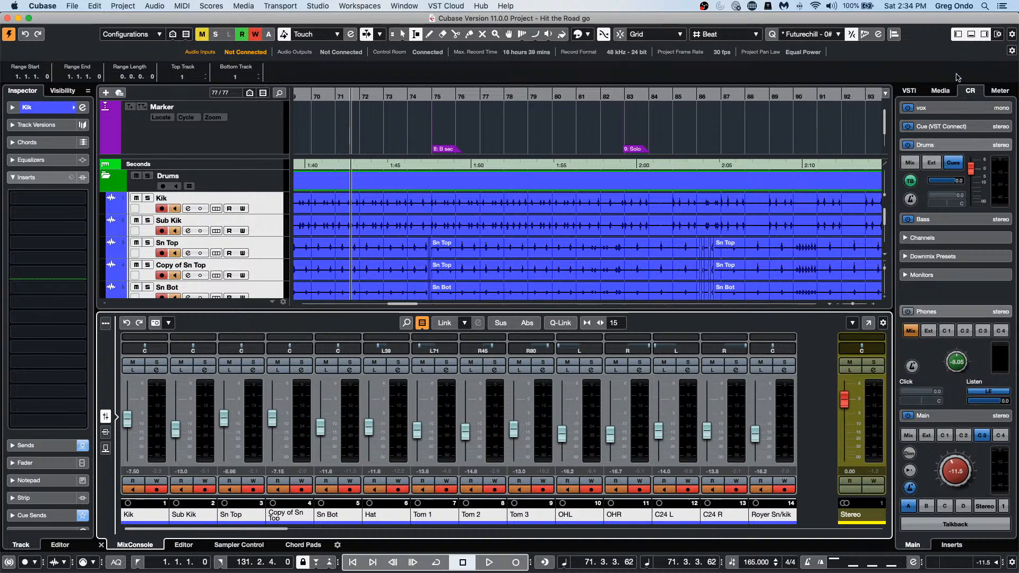
Step: Browse the Loops & Samples libraries in the media browser
{"action": "left_click", "coordinate": [945, 89]}
{"action": "left_click", "coordinate": [926, 229]}
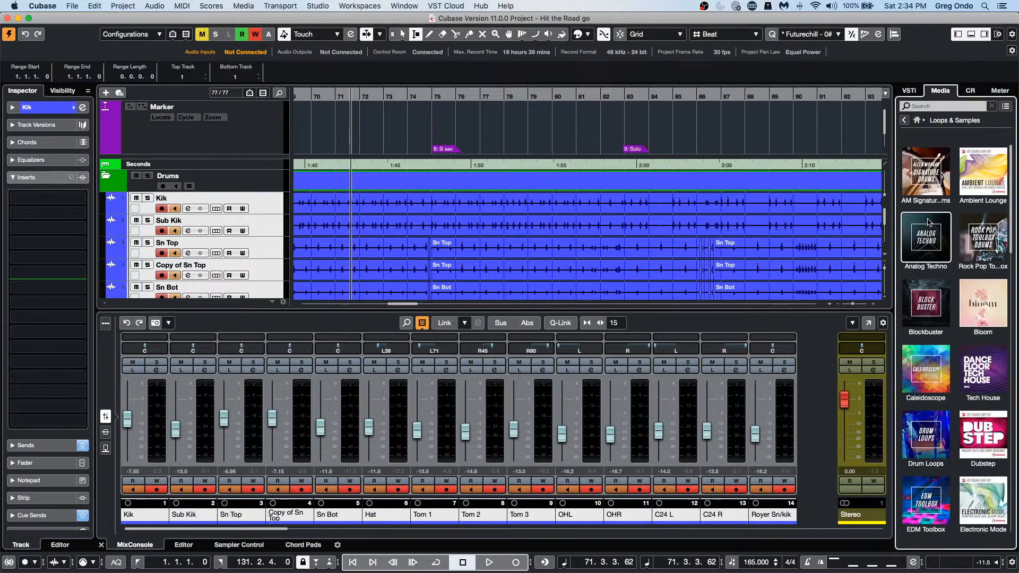
{"action": "scroll", "coordinate": [987, 319], "scroll_direction": "down", "scroll_amount": 10}
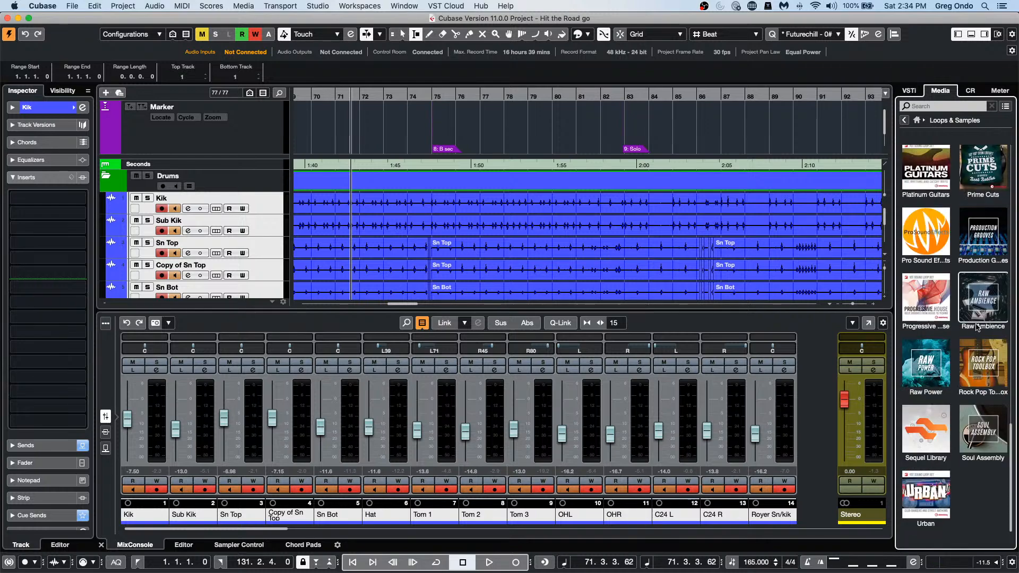
{"action": "scroll", "coordinate": [976, 326], "scroll_direction": "up", "scroll_amount": 10}
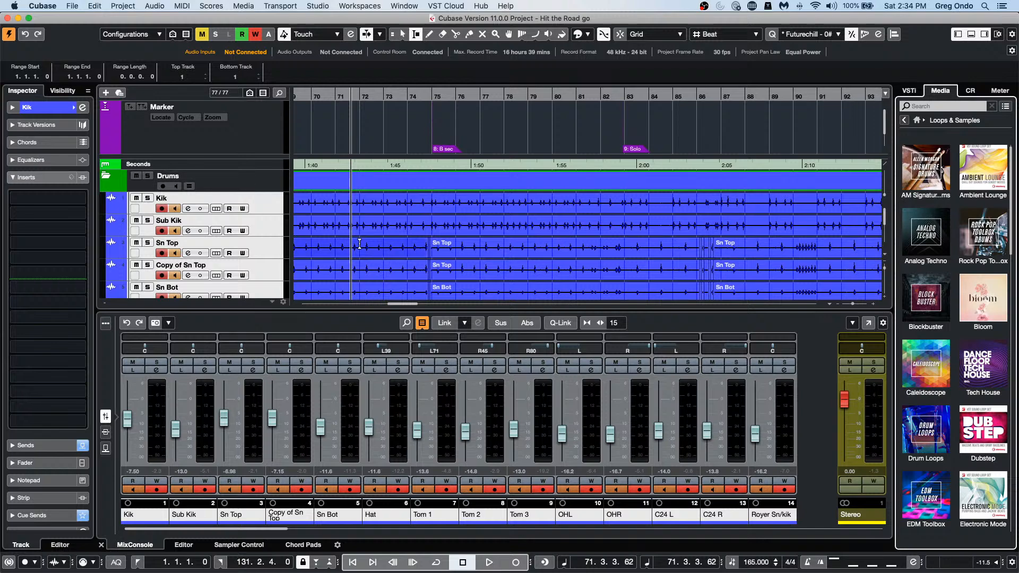
Step: Zoom out to the full song, return the project cursor to the start and look through the tracks from drums to vocals
{"action": "left_click_drag", "start_coordinate": [383, 99], "coordinate": [382, 49]}
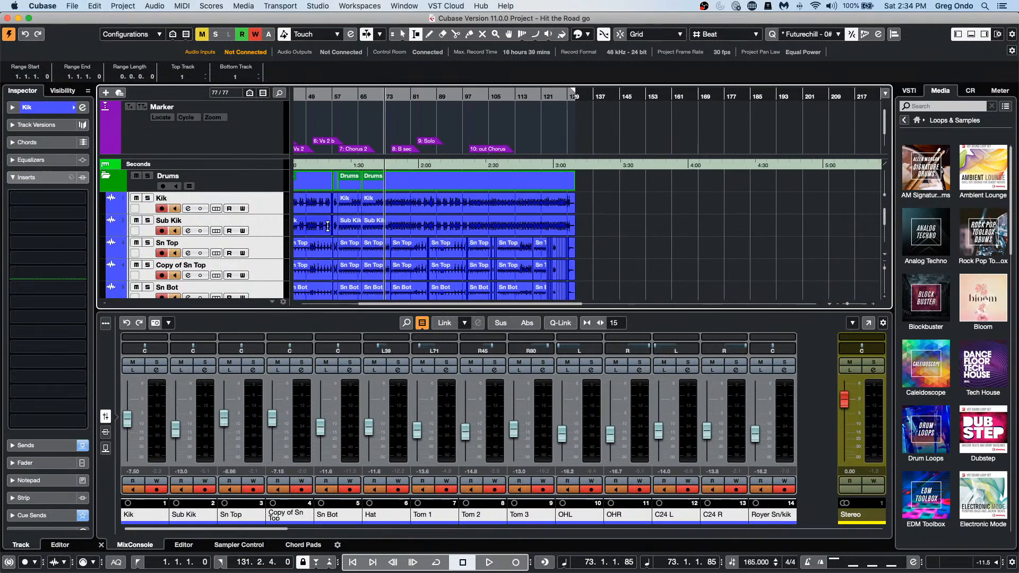
{"action": "scroll", "coordinate": [328, 225], "scroll_direction": "down", "scroll_amount": 5}
{"action": "scroll", "coordinate": [329, 225], "scroll_direction": "down", "scroll_amount": 8}
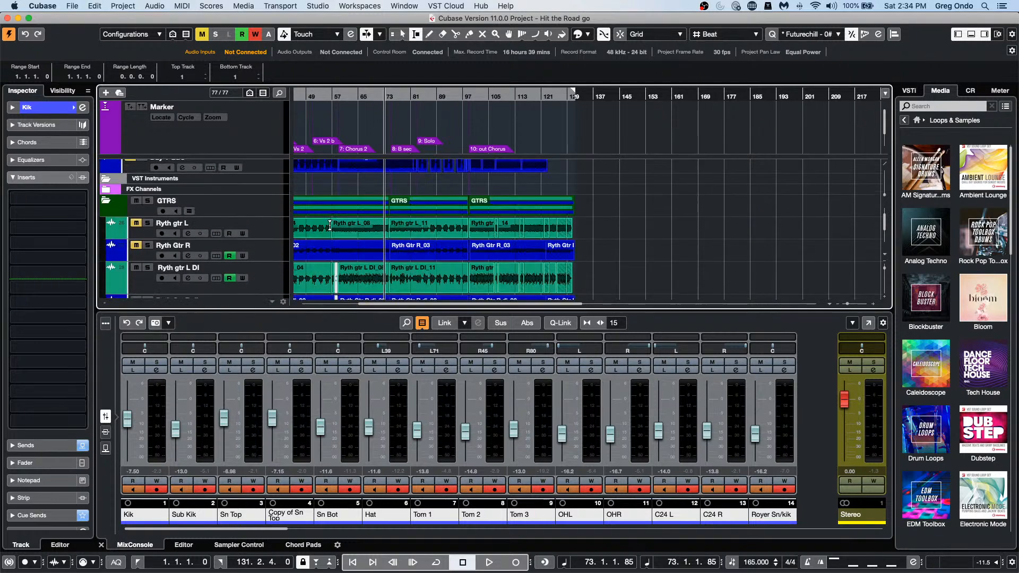
{"action": "scroll", "coordinate": [329, 225], "scroll_direction": "up", "scroll_amount": 10}
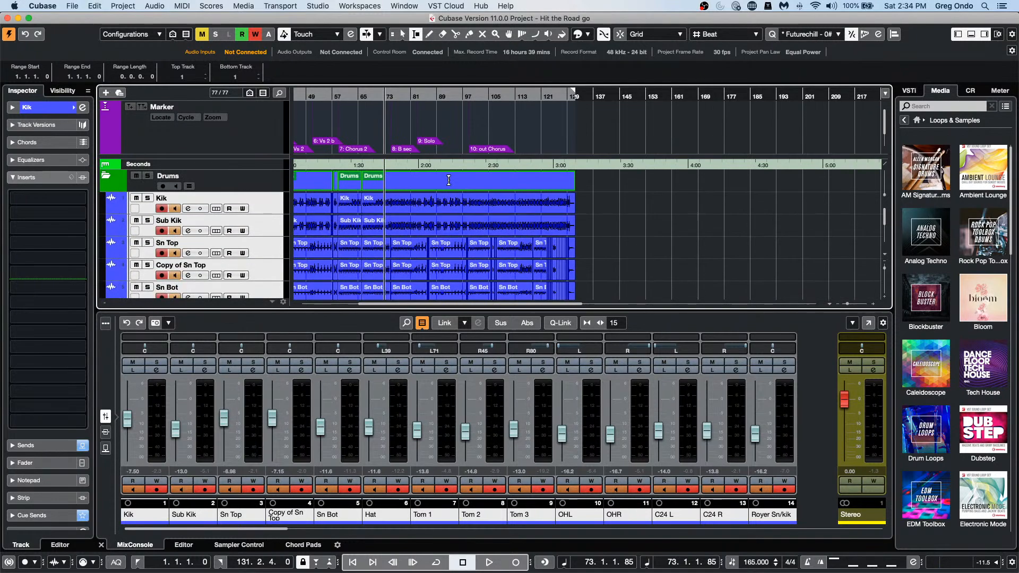
{"action": "key", "text": "Home"}
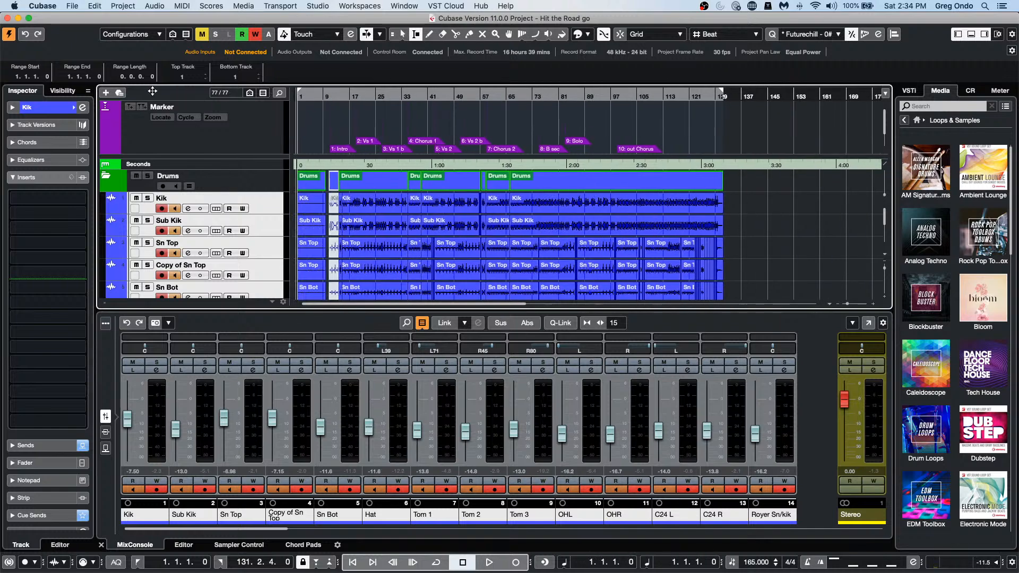
{"action": "scroll", "coordinate": [481, 184], "scroll_direction": "down", "scroll_amount": 8}
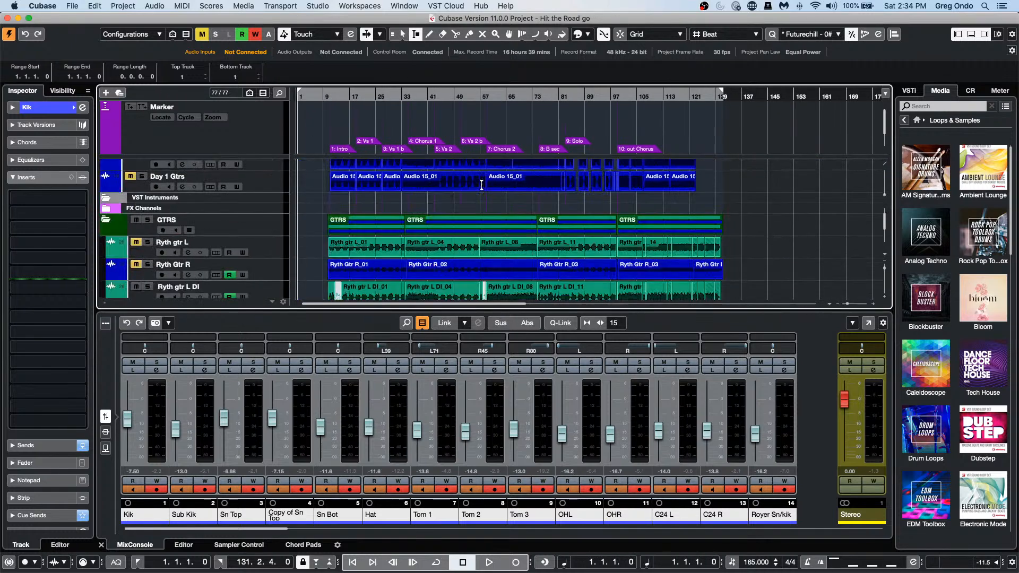
{"action": "scroll", "coordinate": [481, 184], "scroll_direction": "down", "scroll_amount": 10}
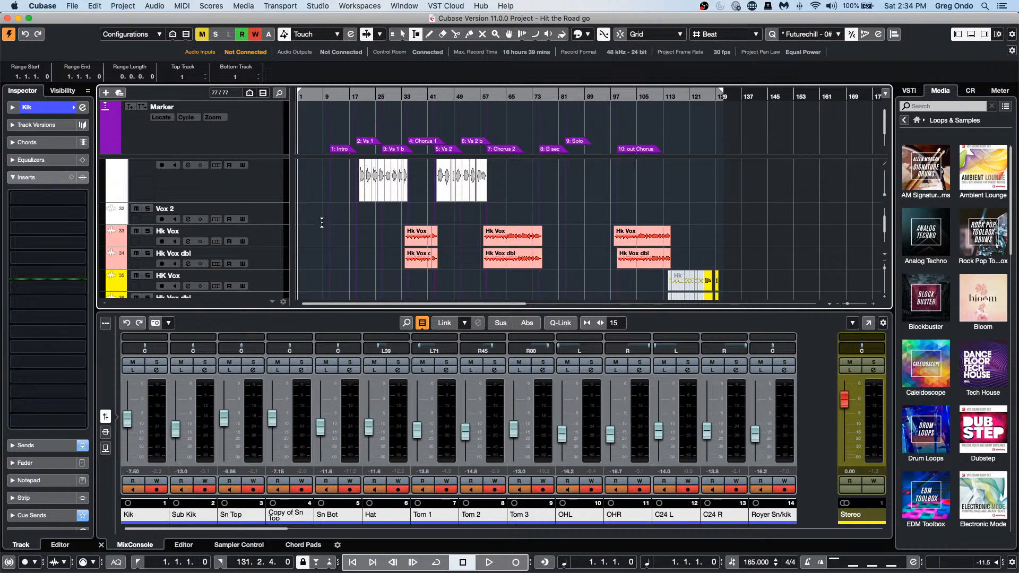
Step: Set up an Audio Mixdown export with multiple channel selection, including all output, group, FX and audio channels
{"action": "left_click", "coordinate": [72, 6]}
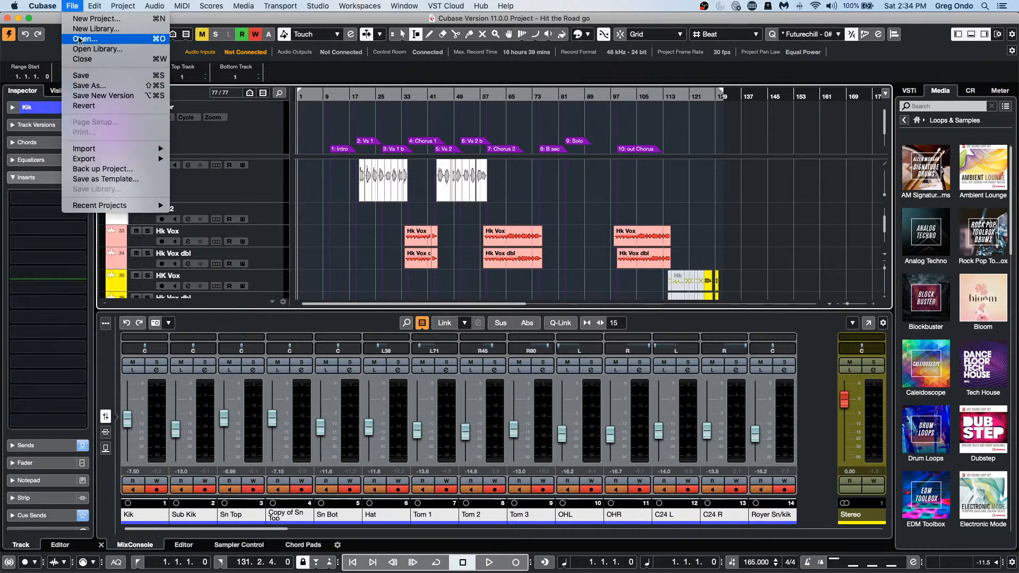
{"action": "mouse_move", "coordinate": [89, 159]}
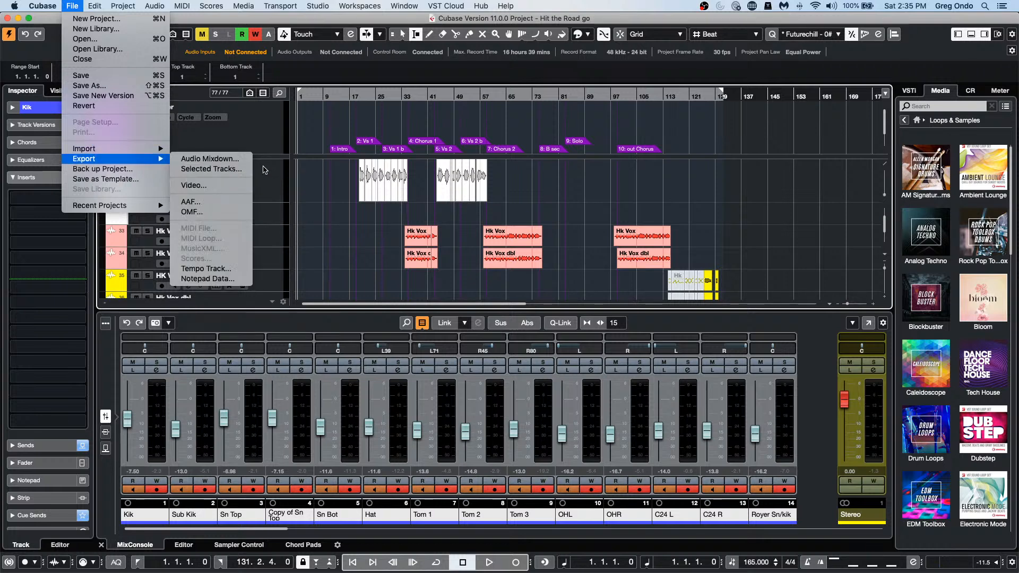
{"action": "left_click", "coordinate": [236, 159]}
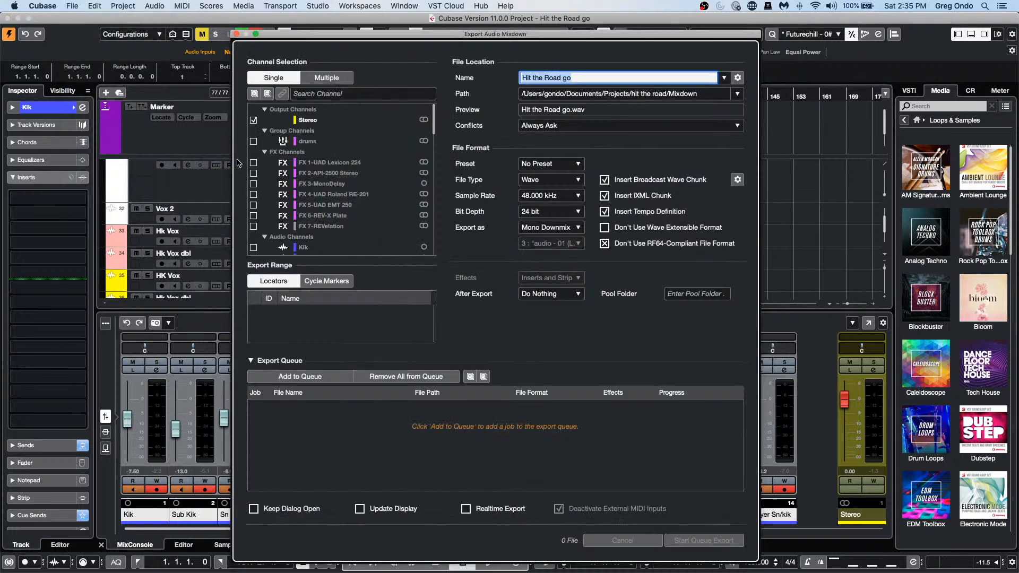
{"action": "left_click", "coordinate": [330, 78]}
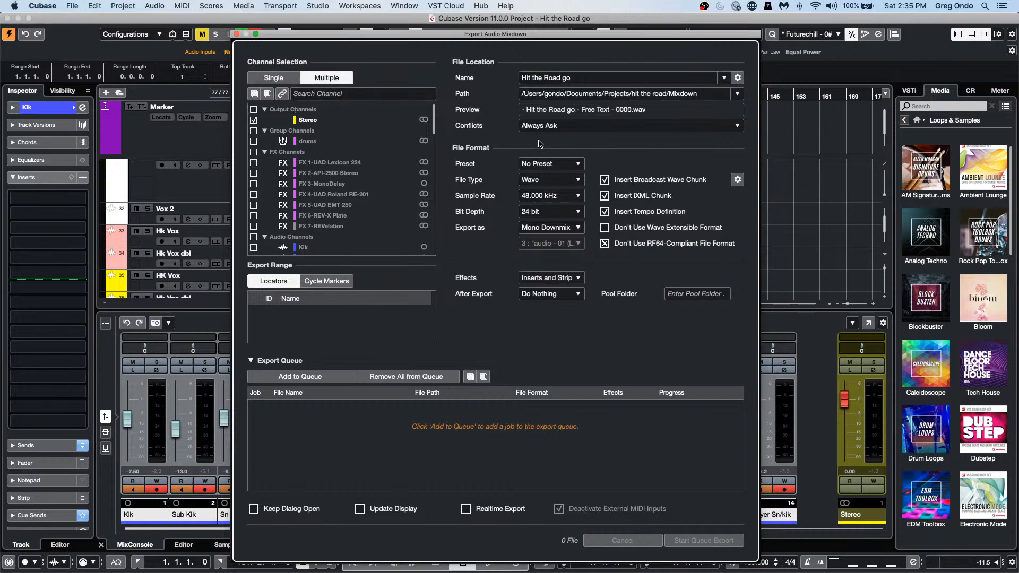
{"action": "left_click", "coordinate": [254, 110]}
{"action": "left_click", "coordinate": [253, 131]}
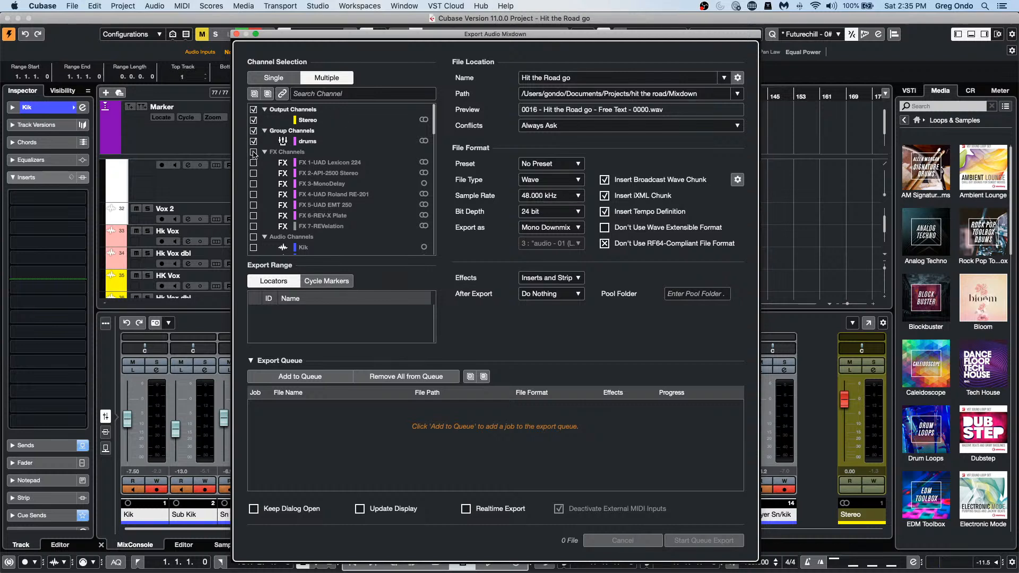
{"action": "left_click", "coordinate": [254, 152]}
{"action": "left_click", "coordinate": [253, 238]}
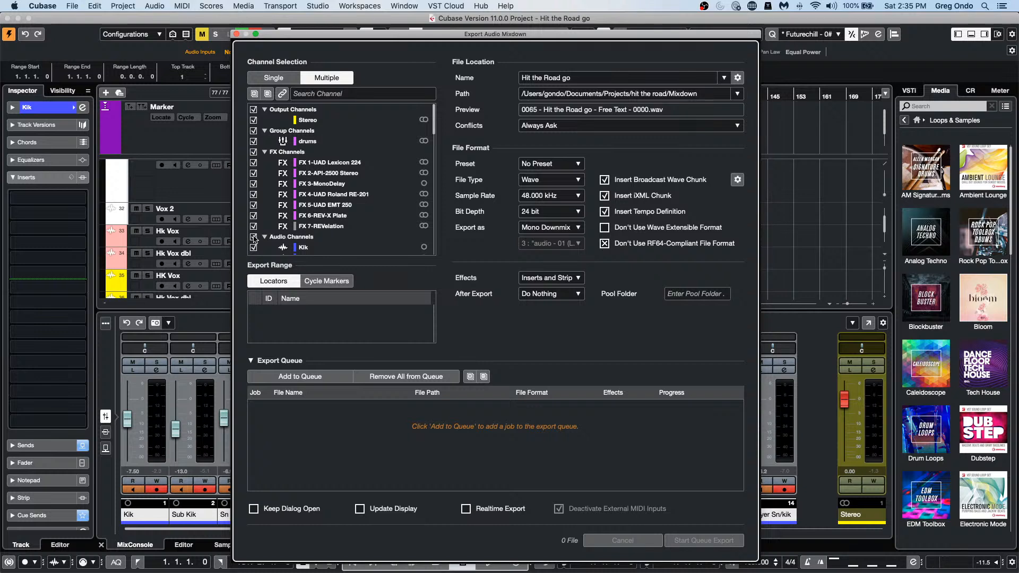
{"action": "scroll", "coordinate": [289, 186], "scroll_direction": "down", "scroll_amount": 10}
{"action": "scroll", "coordinate": [293, 175], "scroll_direction": "down", "scroll_amount": 2}
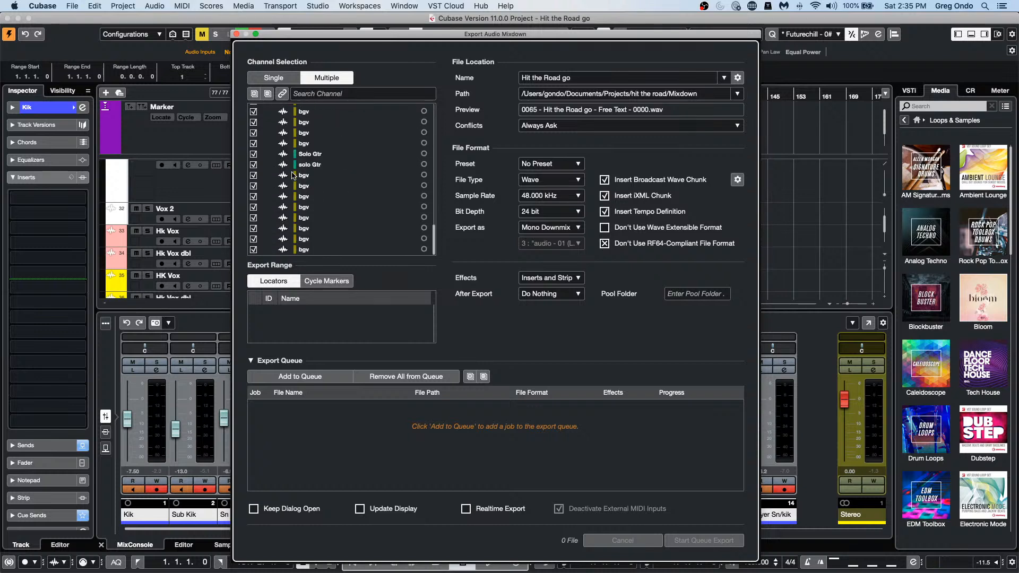
{"action": "scroll", "coordinate": [293, 175], "scroll_direction": "up", "scroll_amount": 10}
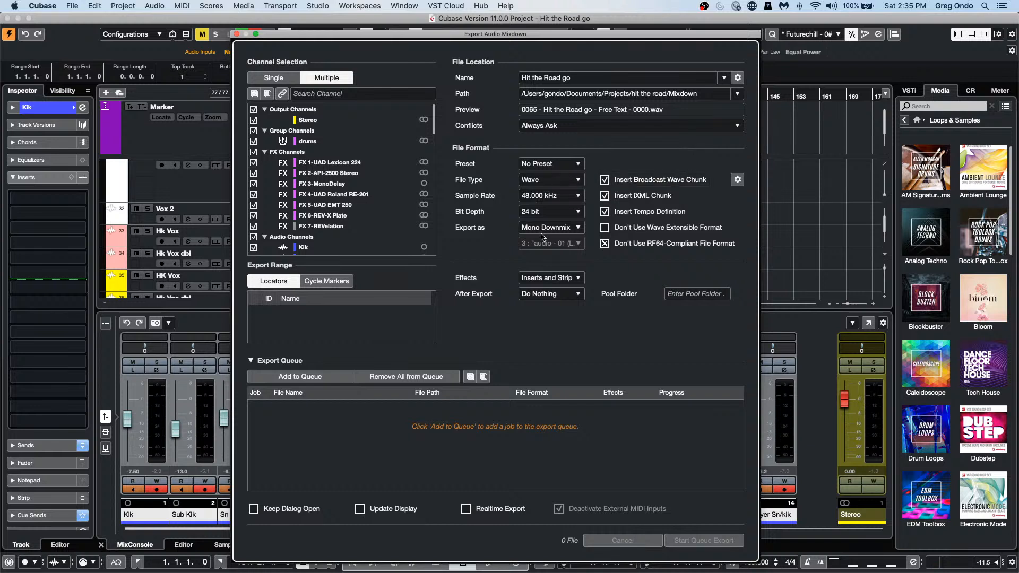
Step: Review the effects options for the export and add the selected channels to the export queue
{"action": "left_click", "coordinate": [569, 280]}
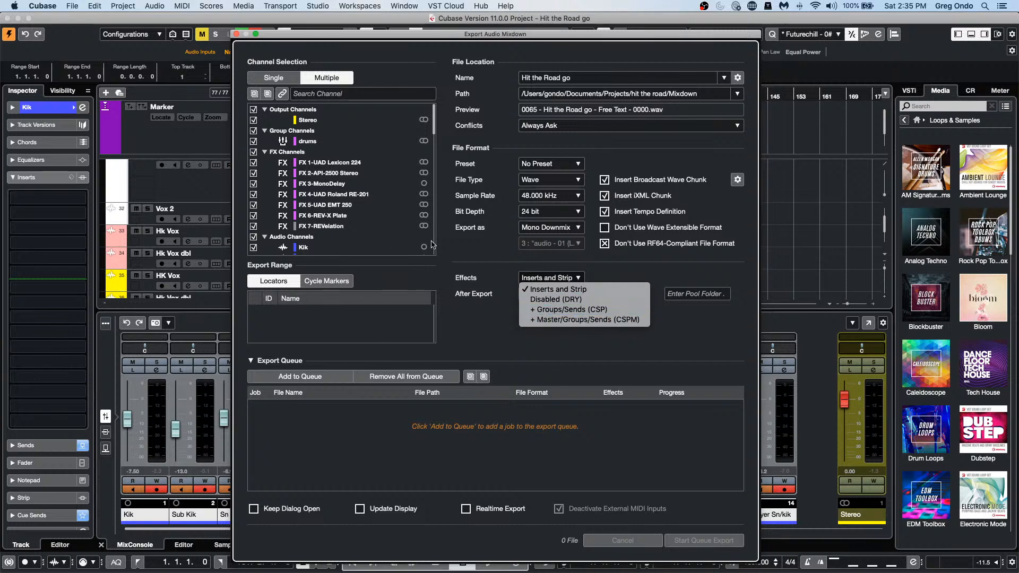
{"action": "left_click", "coordinate": [474, 245]}
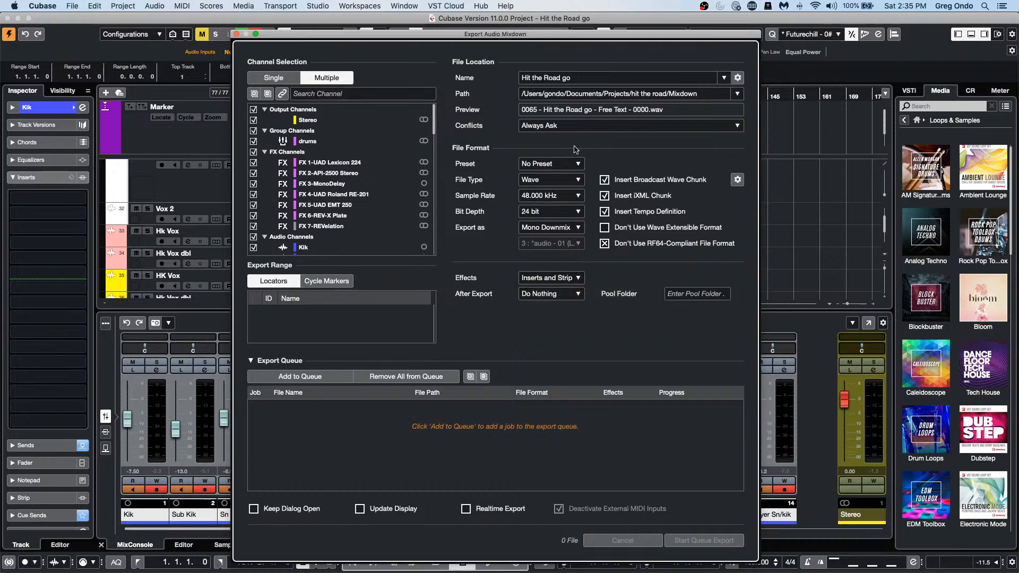
{"action": "left_click", "coordinate": [315, 378]}
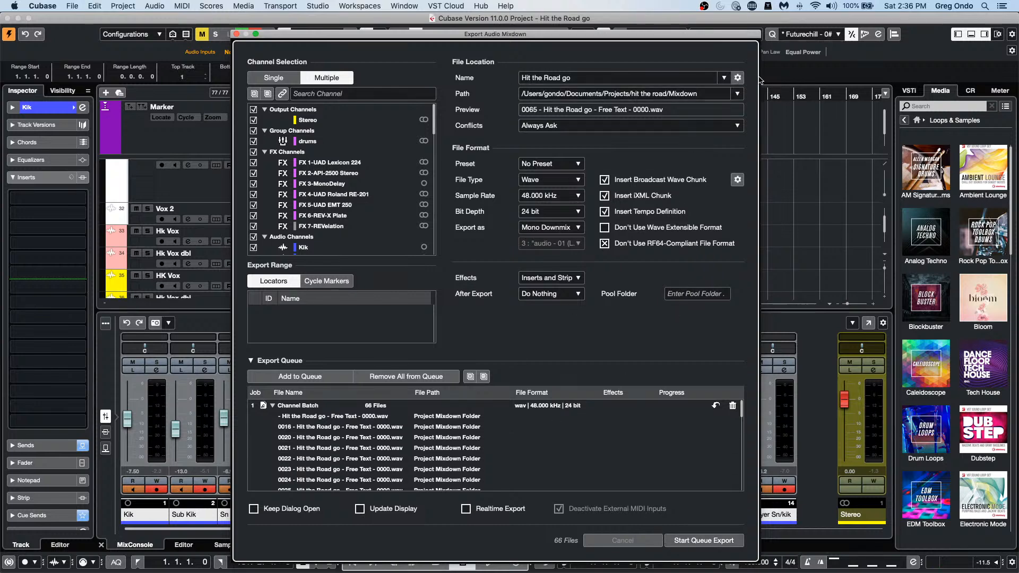
Step: Review the path options for the exported files and close the Export Audio Mixdown dialog
{"action": "left_click", "coordinate": [742, 94]}
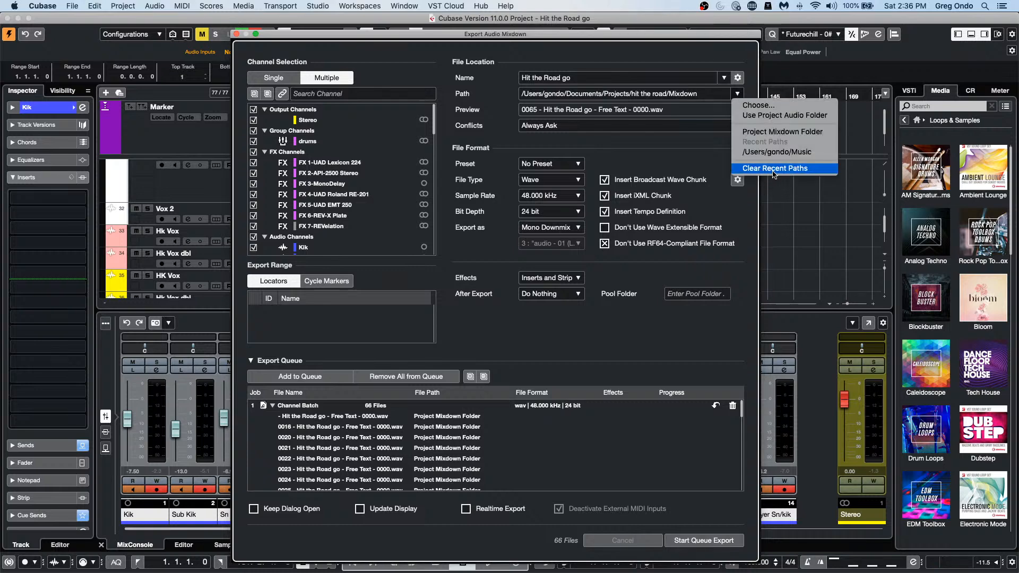
{"action": "left_click", "coordinate": [655, 151]}
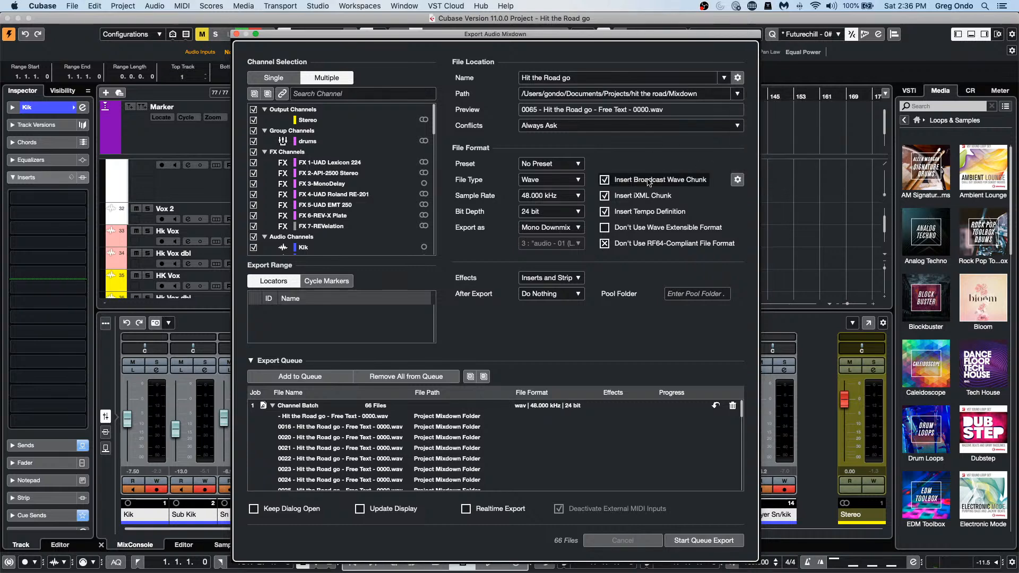
{"action": "left_click", "coordinate": [237, 35]}
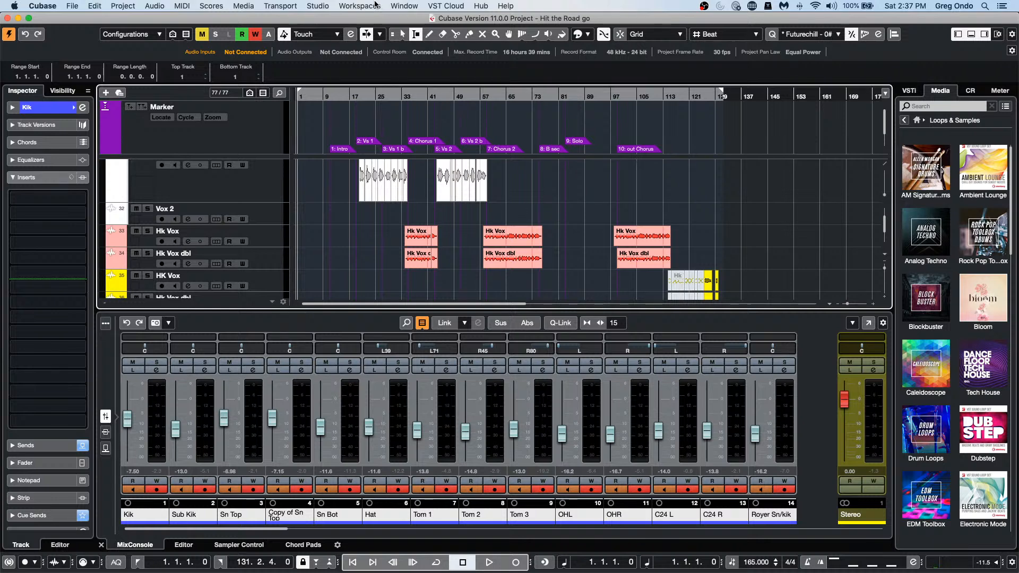
Step: Check the buffer size of the Steinberg UR24C in its device settings and close Studio Setup
{"action": "left_click", "coordinate": [324, 6]}
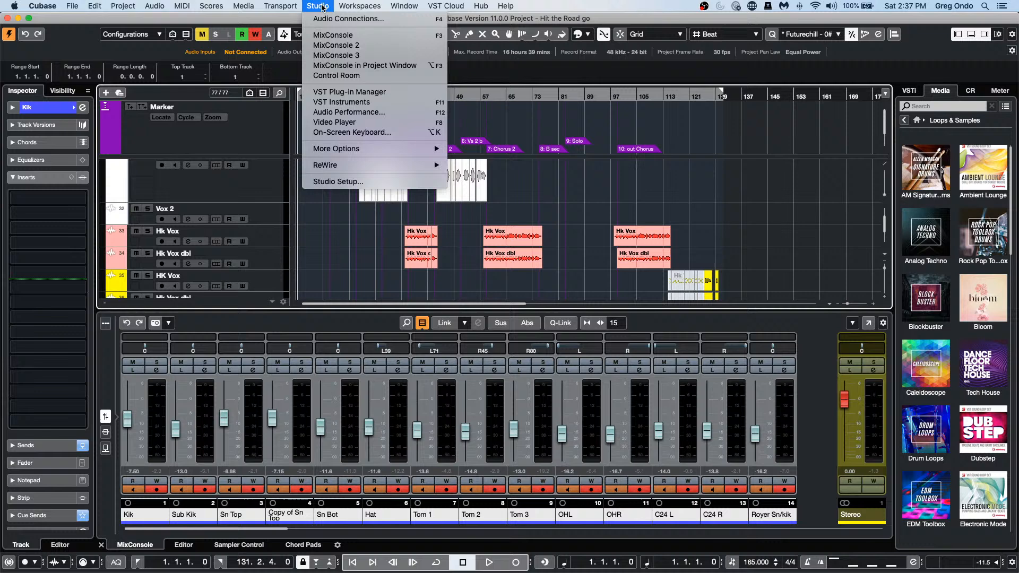
{"action": "left_click", "coordinate": [351, 182]}
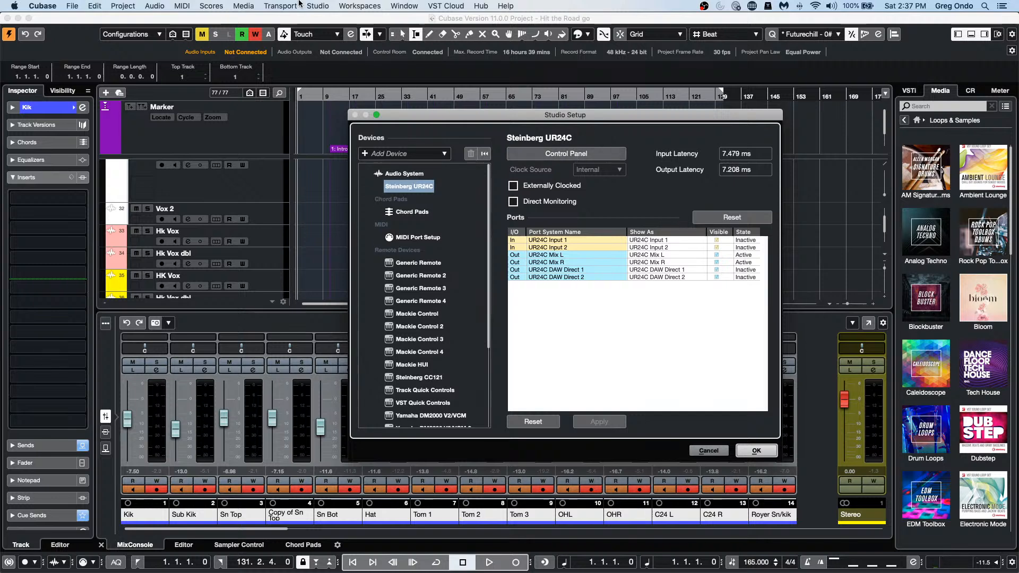
{"action": "left_click", "coordinate": [421, 186]}
{"action": "left_click", "coordinate": [579, 153]}
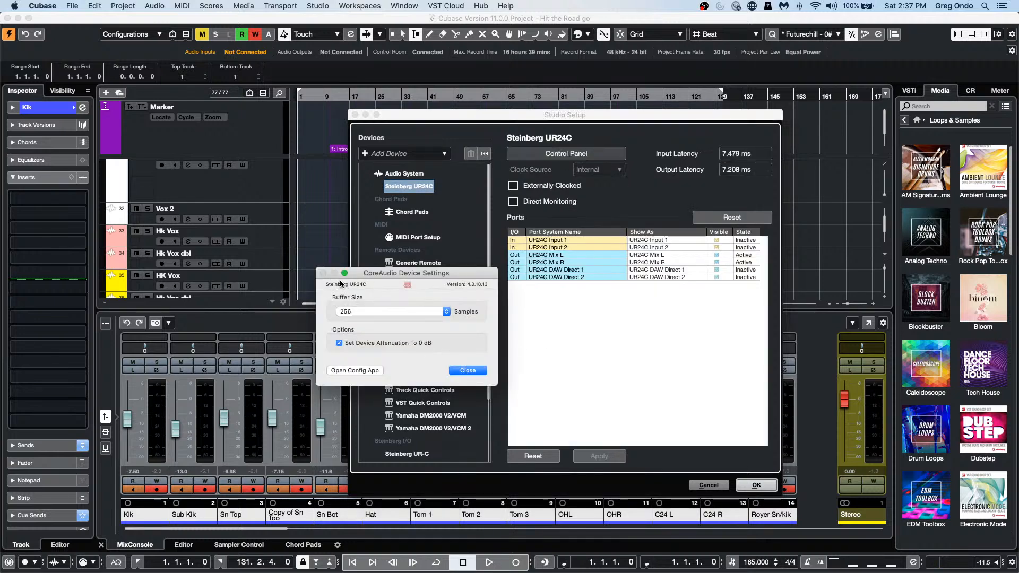
{"action": "left_click", "coordinate": [467, 370]}
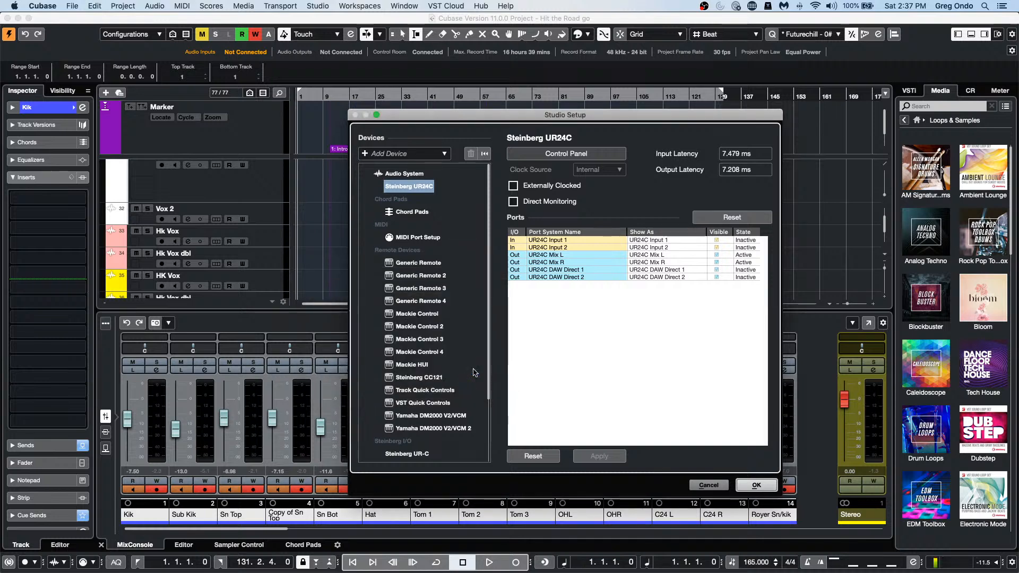
{"action": "left_click", "coordinate": [760, 485]}
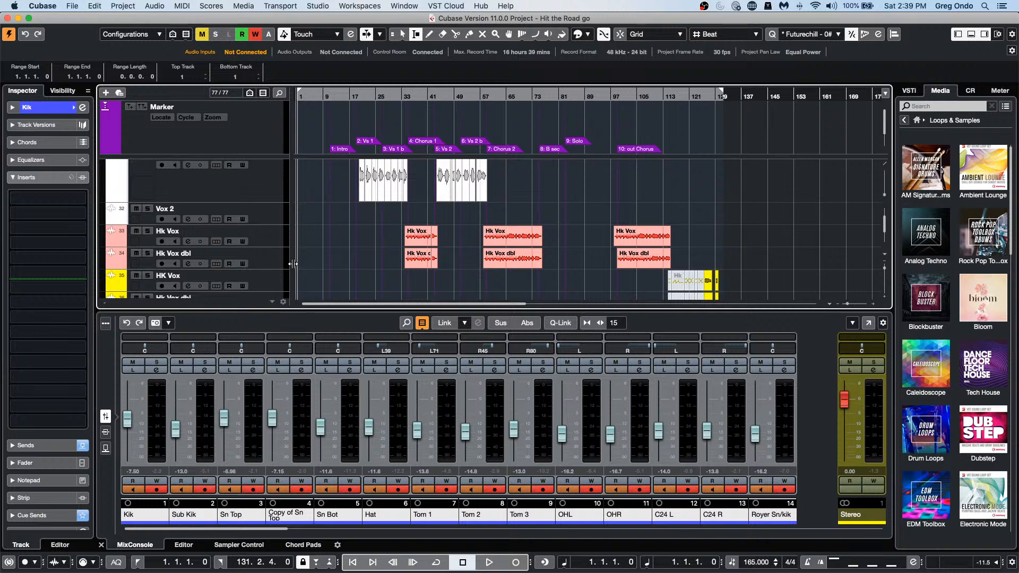
Step: Add one instrument track using HALion Sonic SE with stereo output beneath the Hk Vox track
{"action": "right_click", "coordinate": [271, 244]}
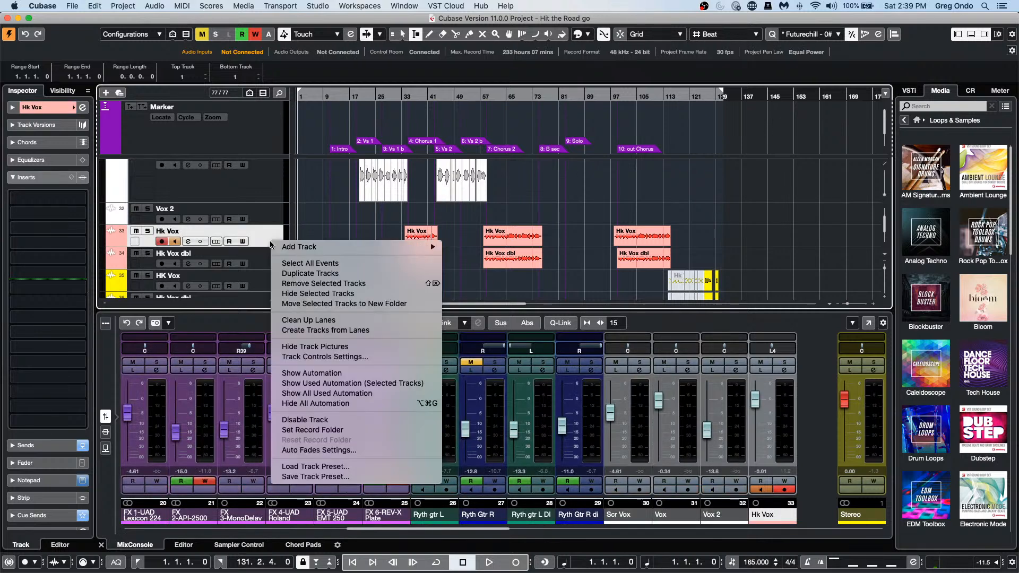
{"action": "mouse_move", "coordinate": [297, 247]}
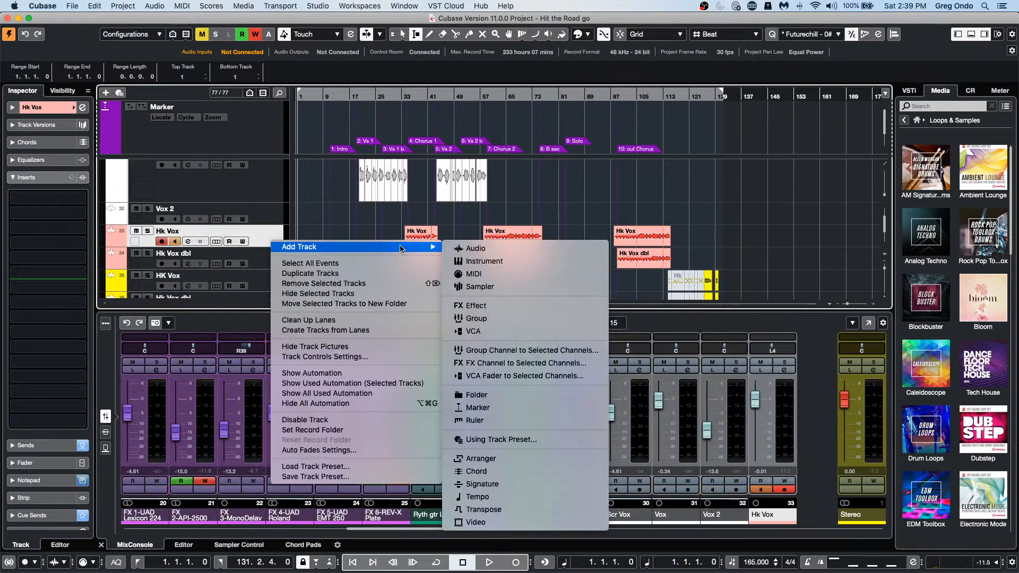
{"action": "left_click", "coordinate": [533, 263]}
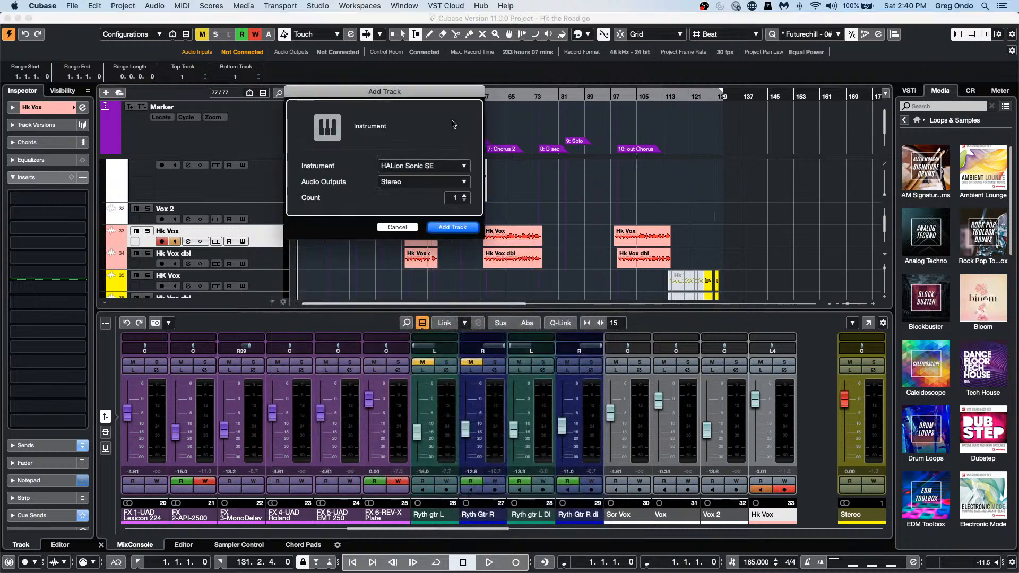
{"action": "left_click", "coordinate": [432, 166]}
{"action": "left_click", "coordinate": [519, 169]}
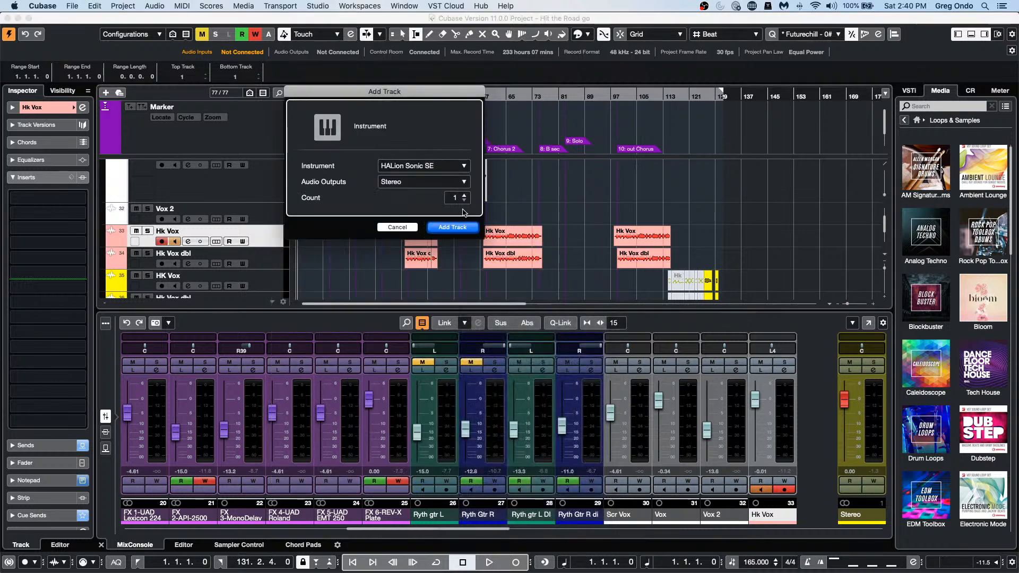
{"action": "left_click", "coordinate": [455, 227]}
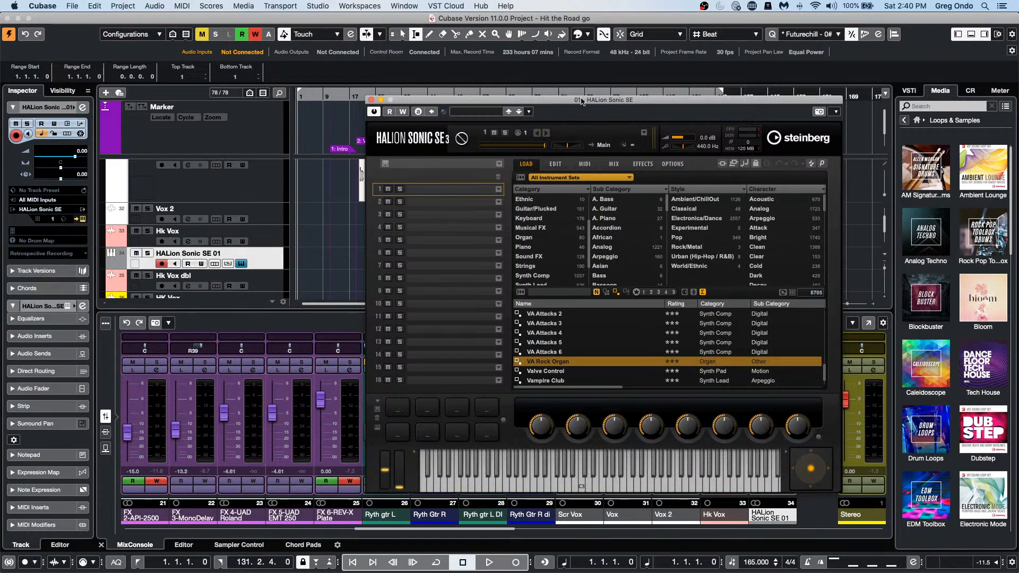
Step: Load the VA Rock Organ program into the first slot of HALion Sonic SE
{"action": "left_click_drag", "start_coordinate": [570, 99], "coordinate": [481, 44]}
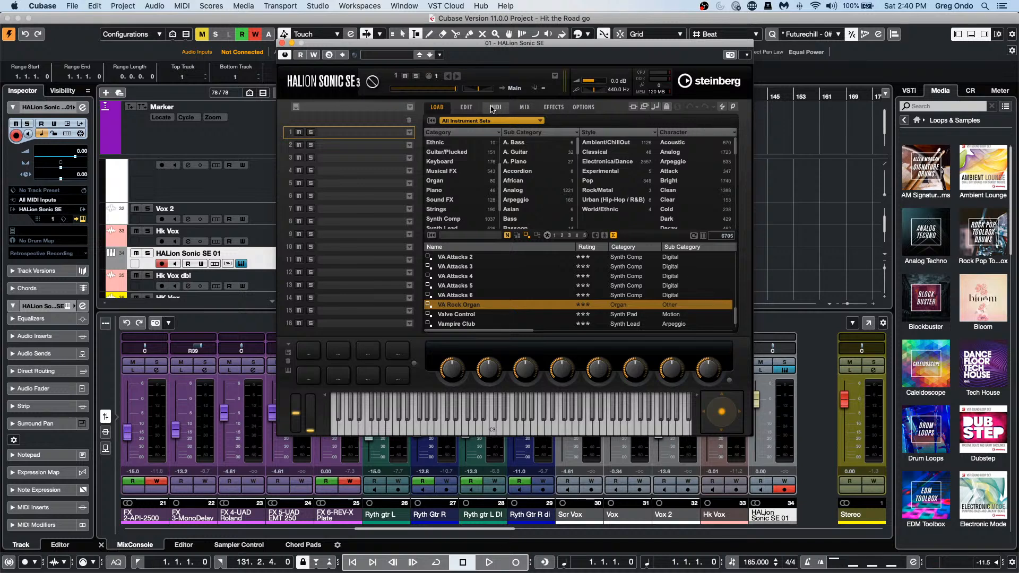
{"action": "left_click", "coordinate": [470, 108]}
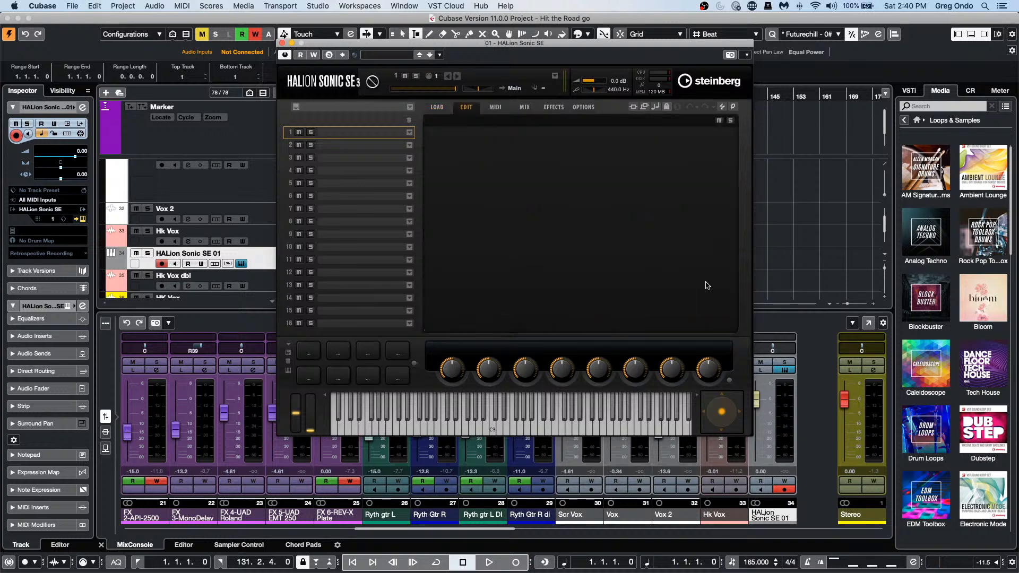
{"action": "left_click", "coordinate": [437, 107]}
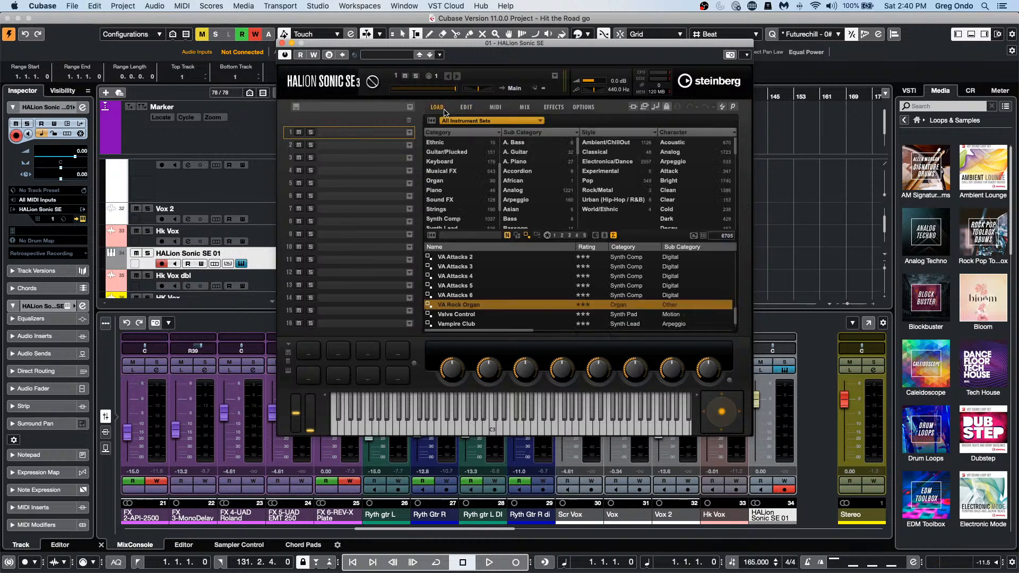
{"action": "double_click", "coordinate": [472, 305]}
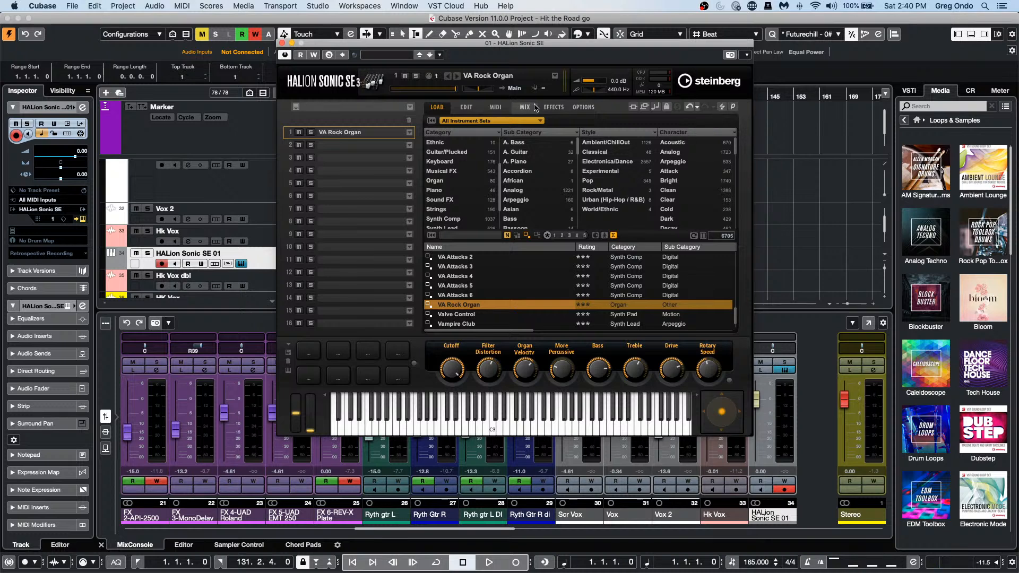
Step: Examine HALion Sonic SE's options, MIDI settings and VA Rock Organ's pitch-bend range, and close the instrument window
{"action": "left_click", "coordinate": [582, 108]}
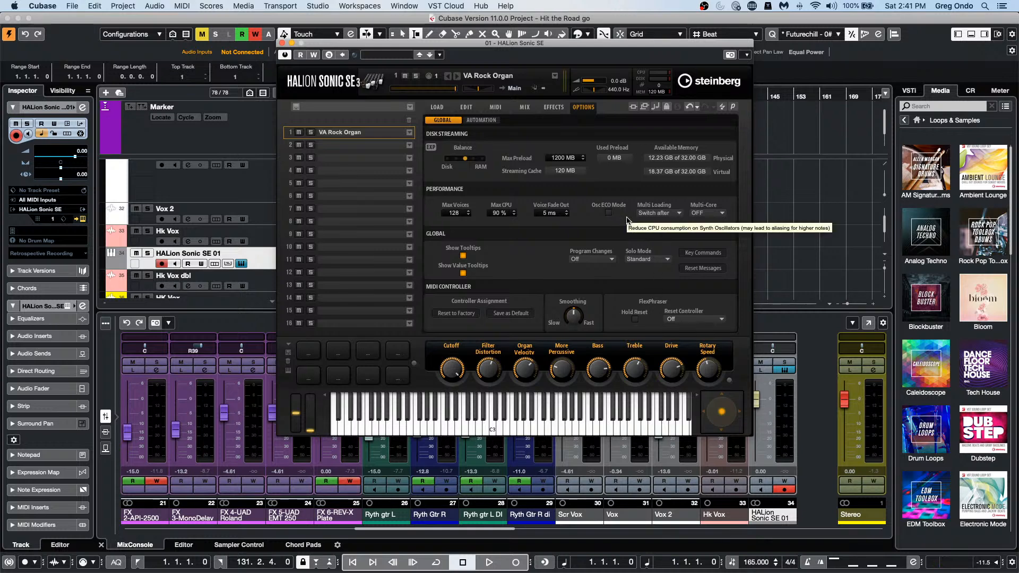
{"action": "left_click", "coordinate": [436, 108]}
{"action": "left_click", "coordinate": [495, 108]}
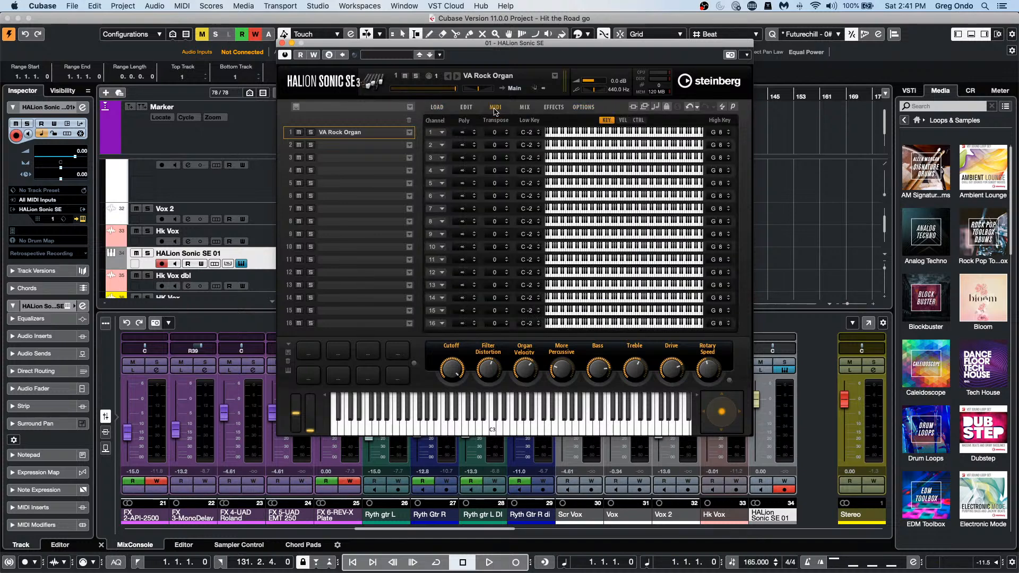
{"action": "left_click", "coordinate": [467, 108]}
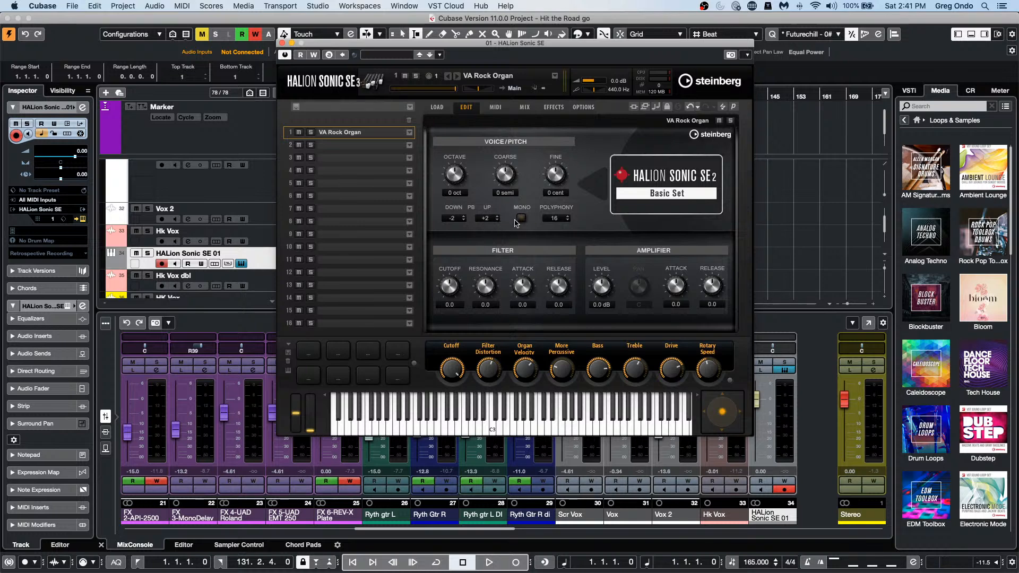
{"action": "scroll", "coordinate": [492, 218], "scroll_direction": "down", "scroll_amount": 5}
{"action": "scroll", "coordinate": [493, 220], "scroll_direction": "up", "scroll_amount": 5}
{"action": "scroll", "coordinate": [493, 222], "scroll_direction": "up", "scroll_amount": 8}
{"action": "scroll", "coordinate": [485, 222], "scroll_direction": "down", "scroll_amount": 3}
{"action": "scroll", "coordinate": [485, 222], "scroll_direction": "down", "scroll_amount": 3}
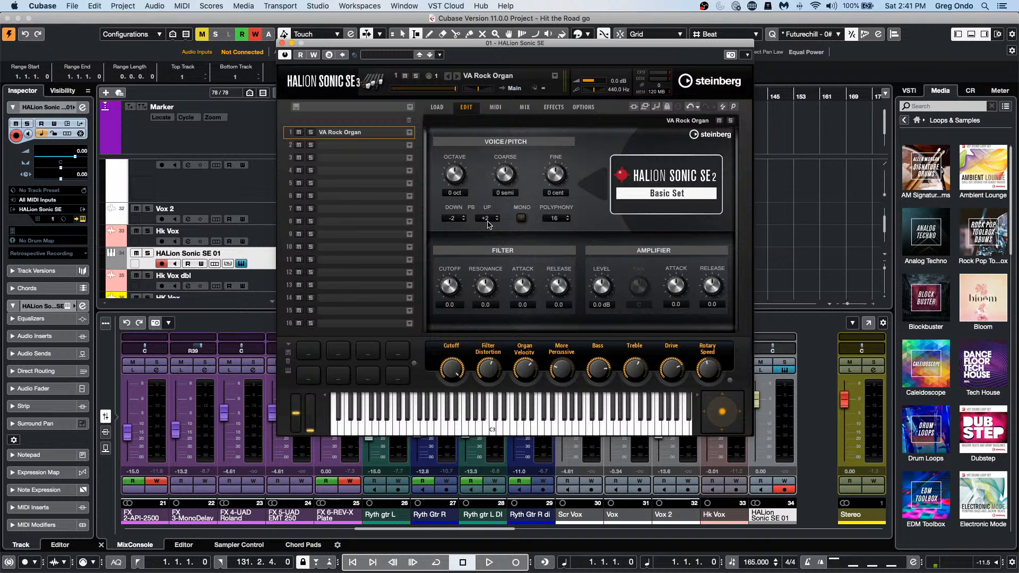
{"action": "left_click", "coordinate": [837, 221]}
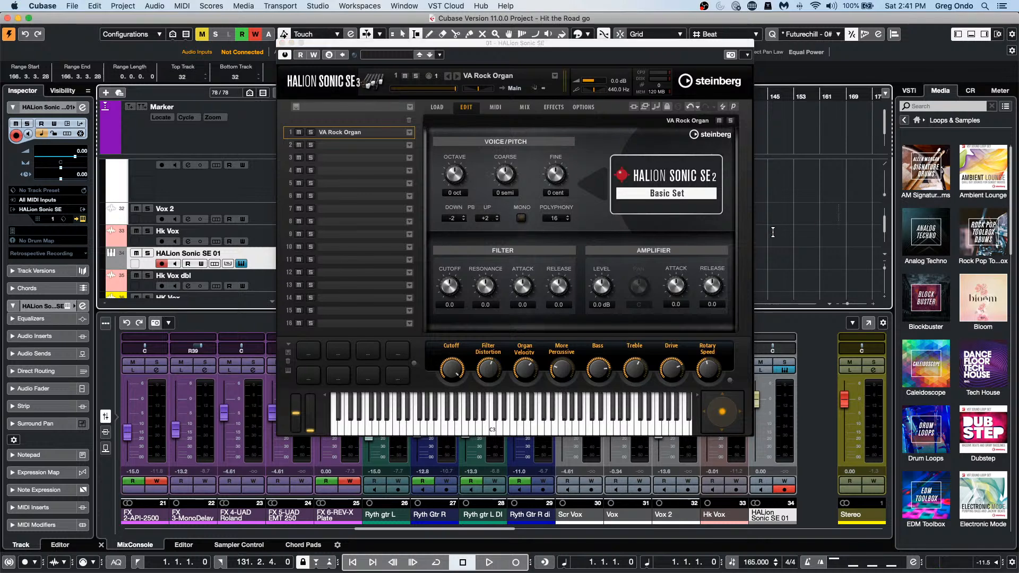
{"action": "left_click", "coordinate": [282, 42]}
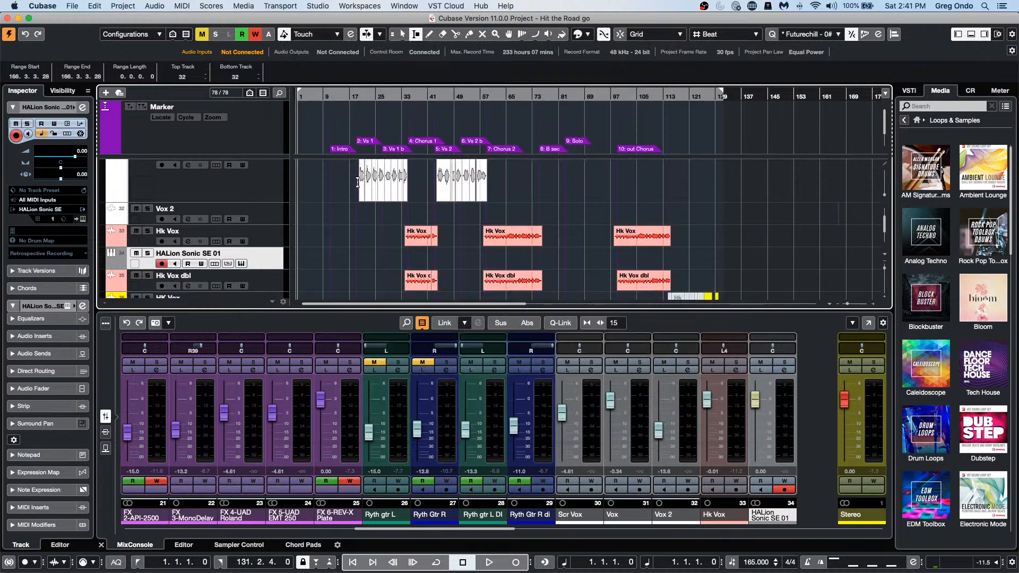
Step: Draw an empty MIDI part from about bar 14 to bar 35 on the HALion Sonic SE 01 track and open it for editing
{"action": "right_click", "coordinate": [316, 262]}
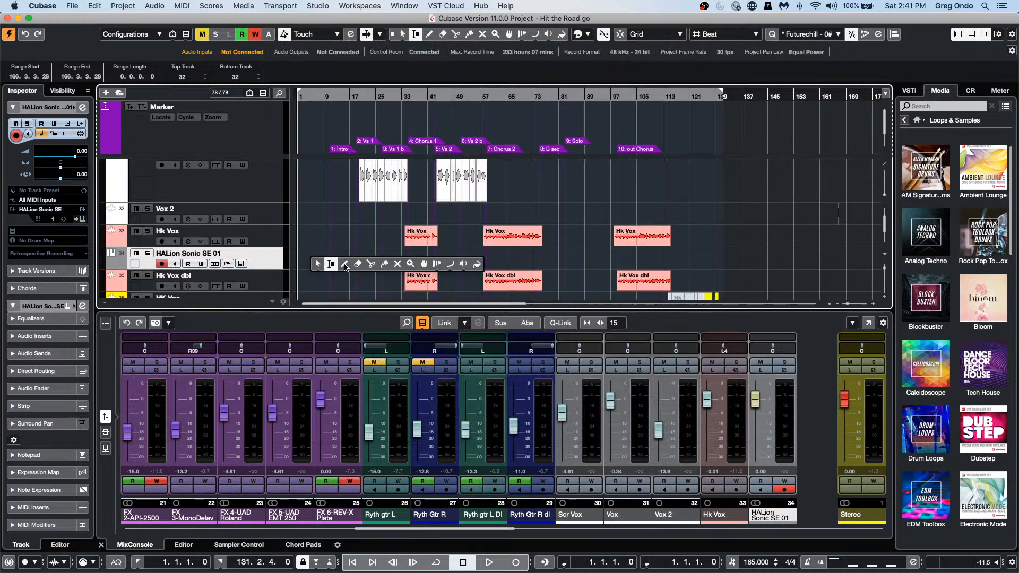
{"action": "left_click", "coordinate": [344, 265]}
{"action": "left_click_drag", "start_coordinate": [340, 260], "coordinate": [410, 265]}
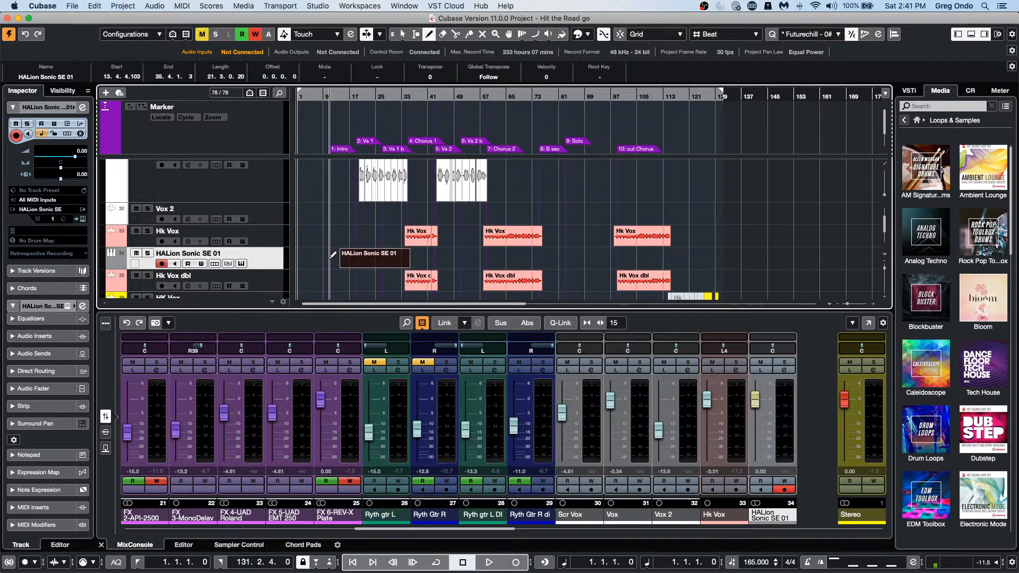
{"action": "key", "text": "1"}
{"action": "double_click", "coordinate": [364, 263]}
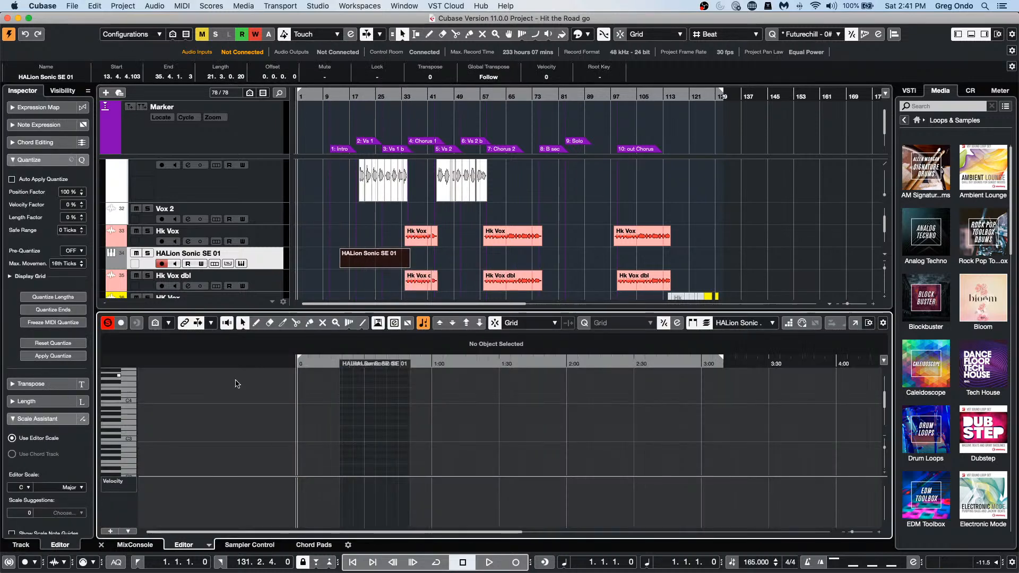
Step: Switch the controller lane to Pitchbend, set its linked range to 12 up and -12 down, and show the semitones grid
{"action": "left_click", "coordinate": [127, 532]}
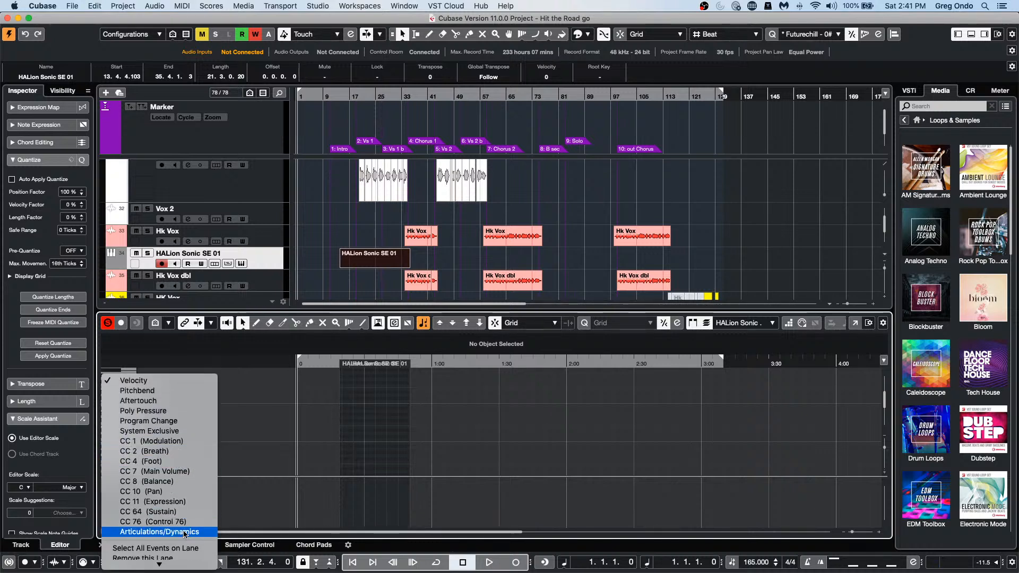
{"action": "left_click", "coordinate": [196, 393]}
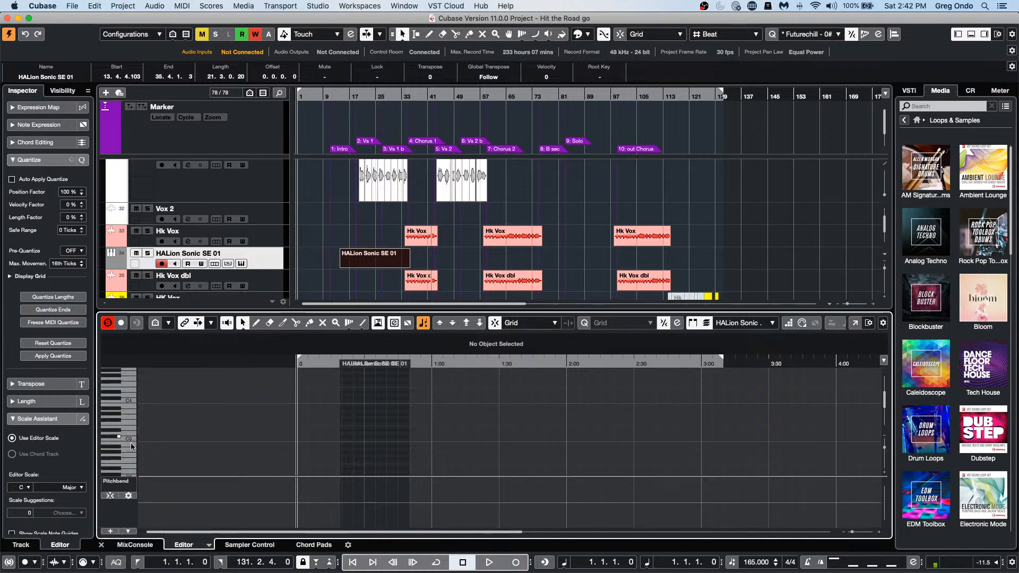
{"action": "left_click", "coordinate": [127, 496]}
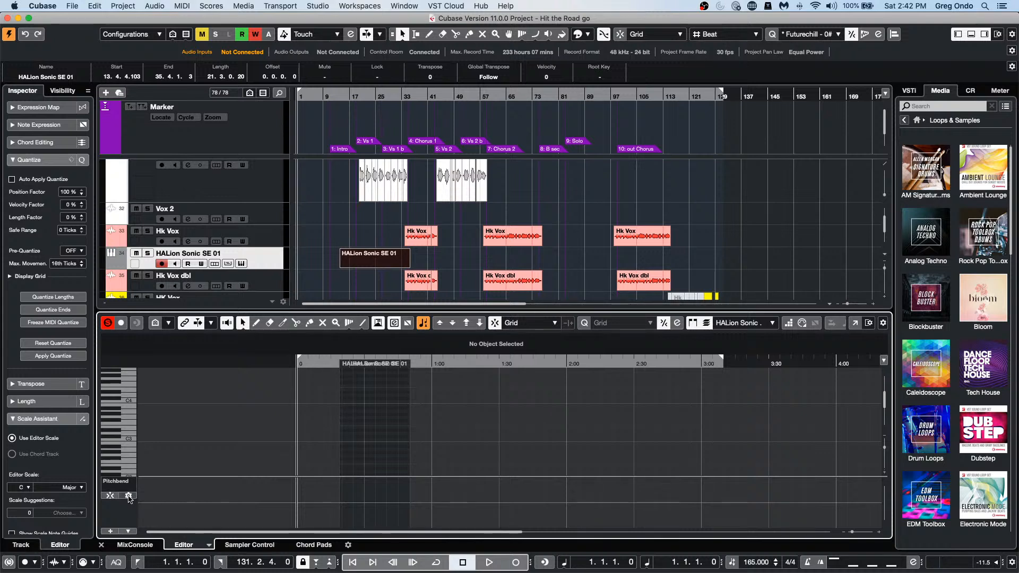
{"action": "left_click", "coordinate": [277, 436]}
{"action": "left_click", "coordinate": [277, 437]}
{"action": "left_click", "coordinate": [277, 437]}
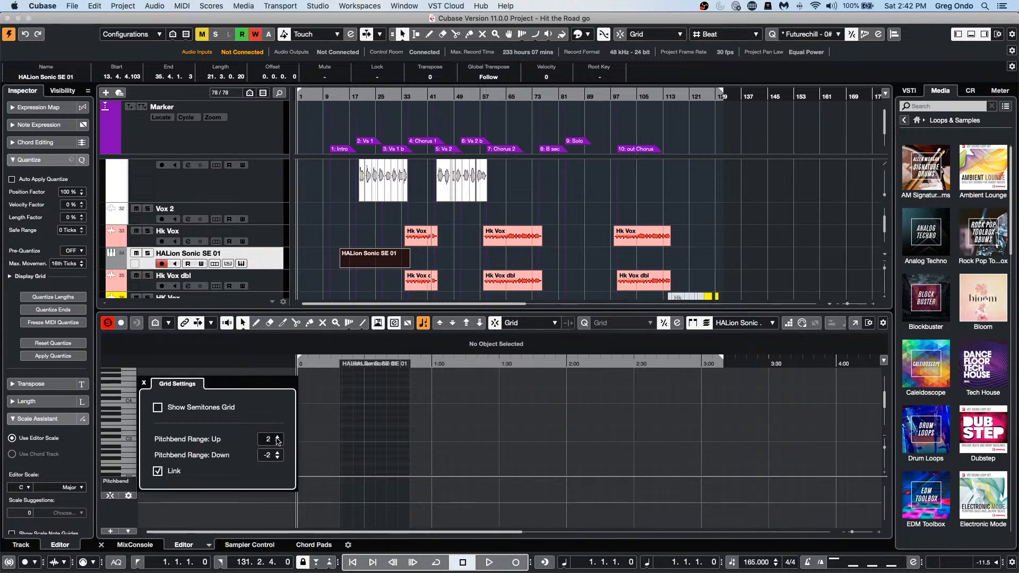
{"action": "left_click", "coordinate": [277, 437]}
{"action": "left_click", "coordinate": [278, 437]}
{"action": "left_click", "coordinate": [278, 437]}
{"action": "left_click", "coordinate": [278, 437]}
{"action": "left_click", "coordinate": [278, 436]}
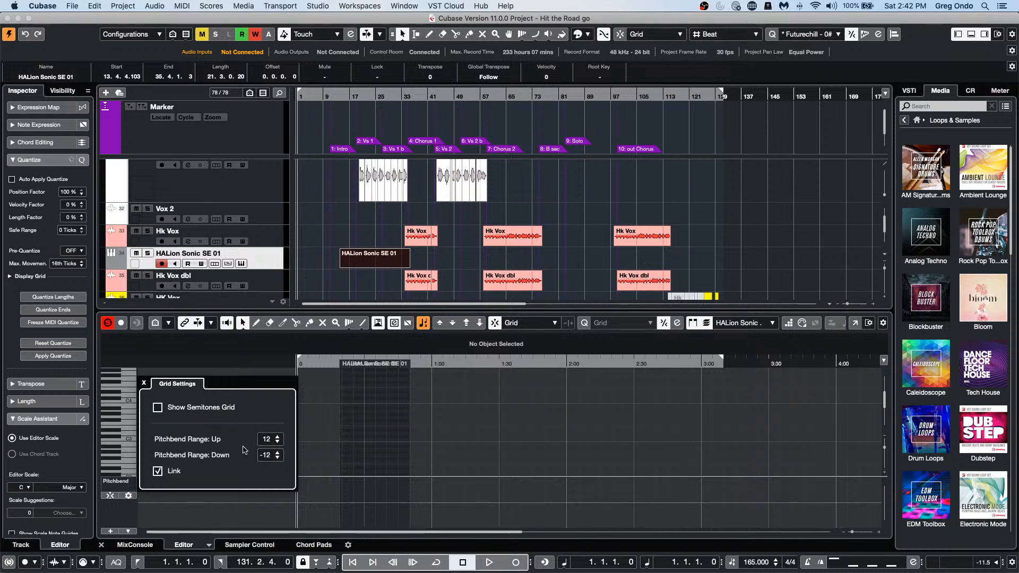
{"action": "left_click", "coordinate": [157, 408]}
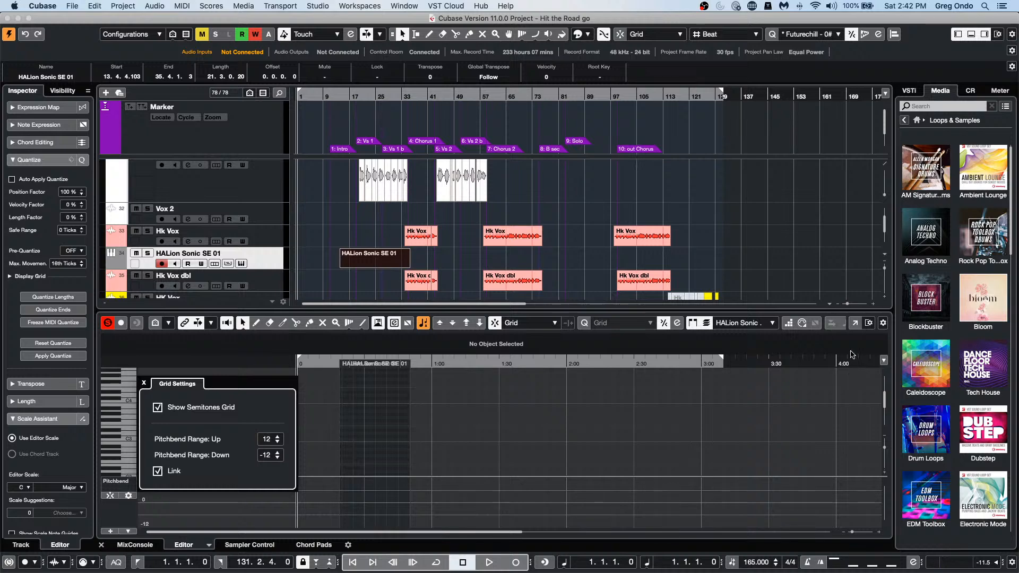
Step: Open the Key Editor in its own window, enlarge the Pitchbend lane and draw a curve rising to about +12 between bars 21 and 24
{"action": "left_click", "coordinate": [855, 323]}
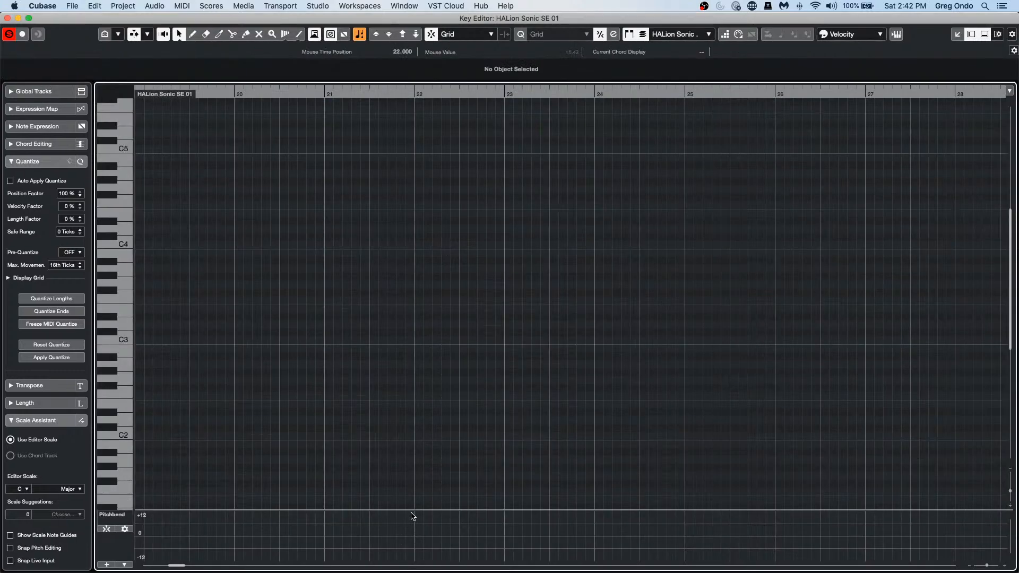
{"action": "left_click_drag", "start_coordinate": [414, 510], "coordinate": [446, 408]}
{"action": "right_click", "coordinate": [337, 518]}
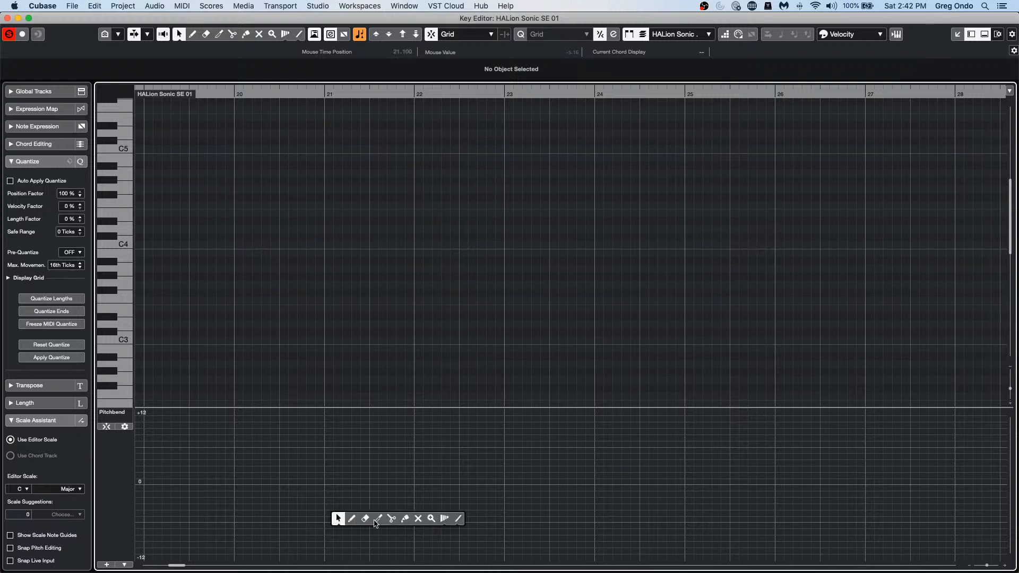
{"action": "left_click", "coordinate": [352, 519]}
{"action": "left_click", "coordinate": [378, 484]}
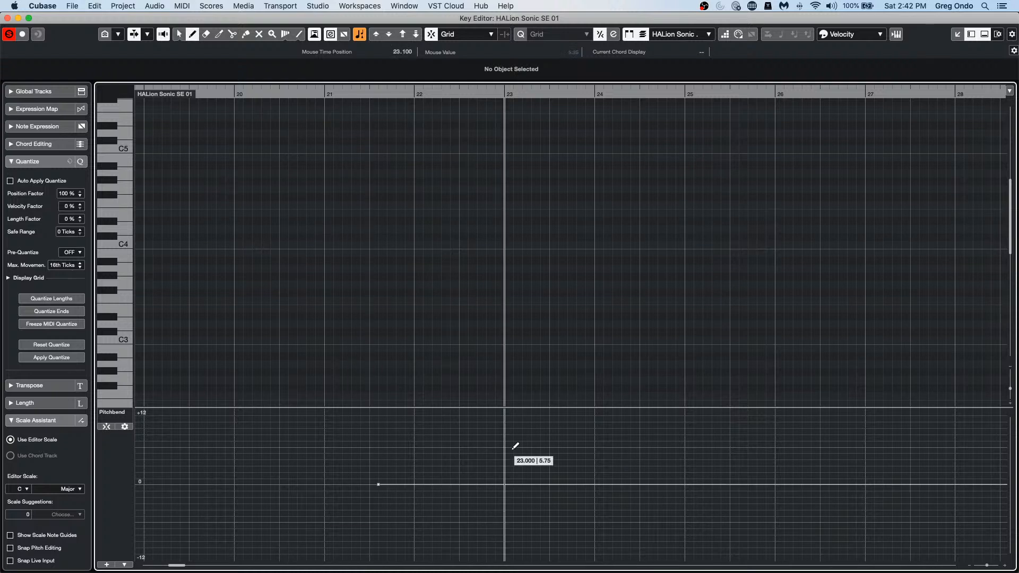
{"action": "mouse_move", "coordinate": [510, 447]}
{"action": "left_mouse_down"}
{"action": "mouse_move", "coordinate": [579, 407]}
{"action": "mouse_move", "coordinate": [609, 462]}
{"action": "mouse_move", "coordinate": [603, 480]}
{"action": "left_mouse_up"}
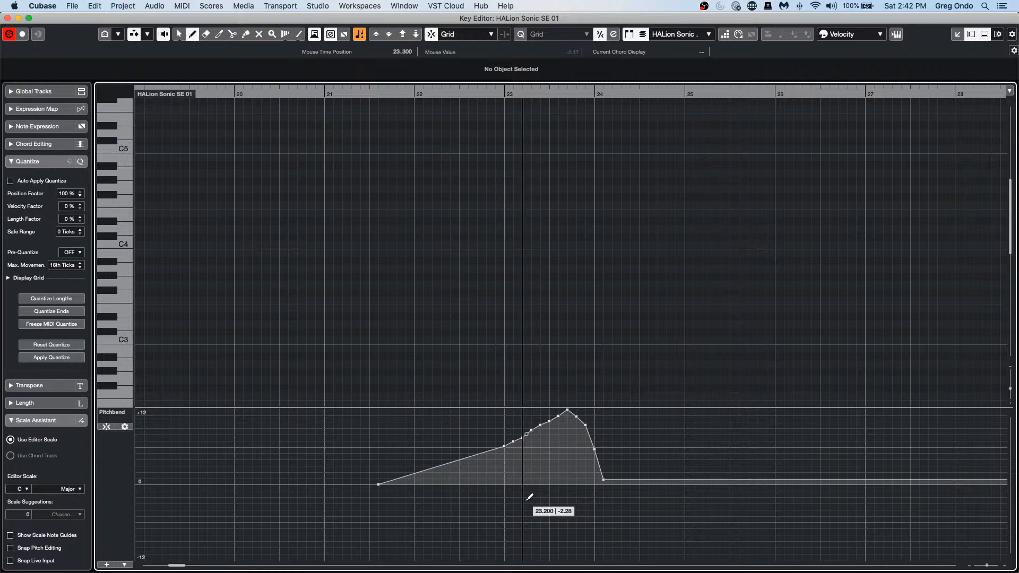
Step: Enable pitchbend snapping, add semitone-snapped points between about bars 20 and 22, and close the Key Editor window
{"action": "left_click", "coordinate": [125, 426]}
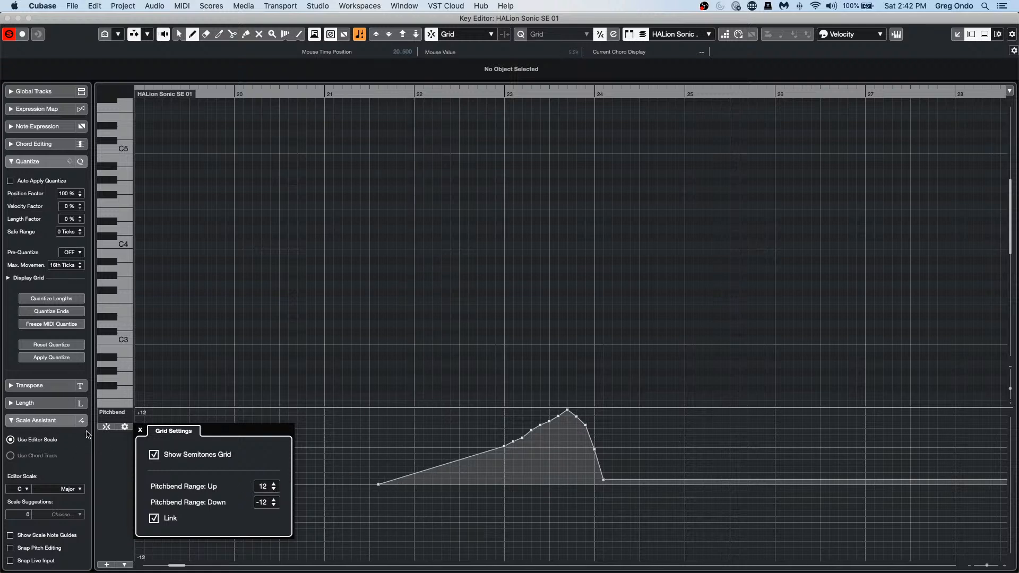
{"action": "left_click", "coordinate": [104, 427]}
{"action": "left_click_drag", "start_coordinate": [352, 447], "coordinate": [362, 465]}
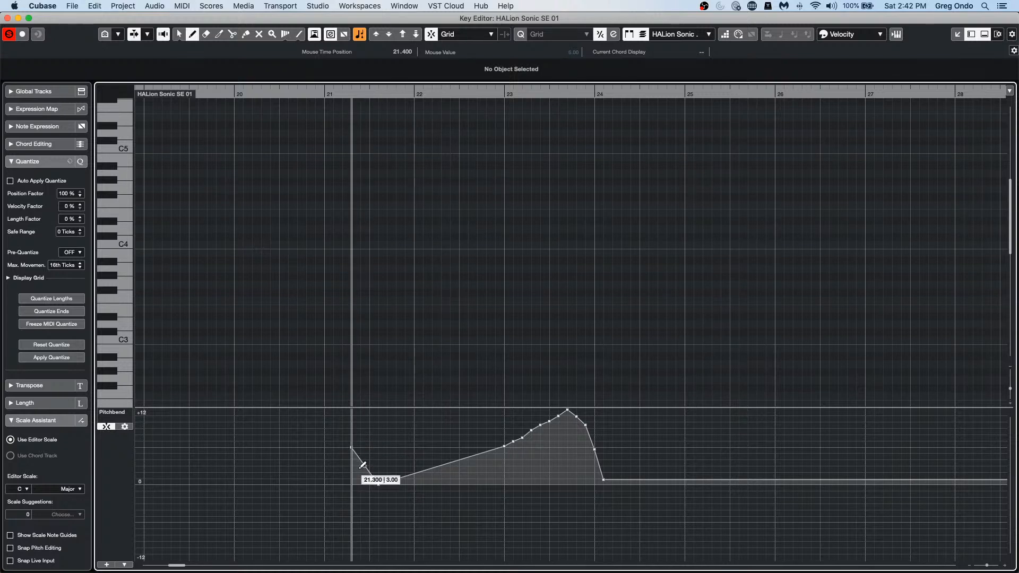
{"action": "left_click", "coordinate": [225, 504]}
{"action": "left_click", "coordinate": [244, 515]}
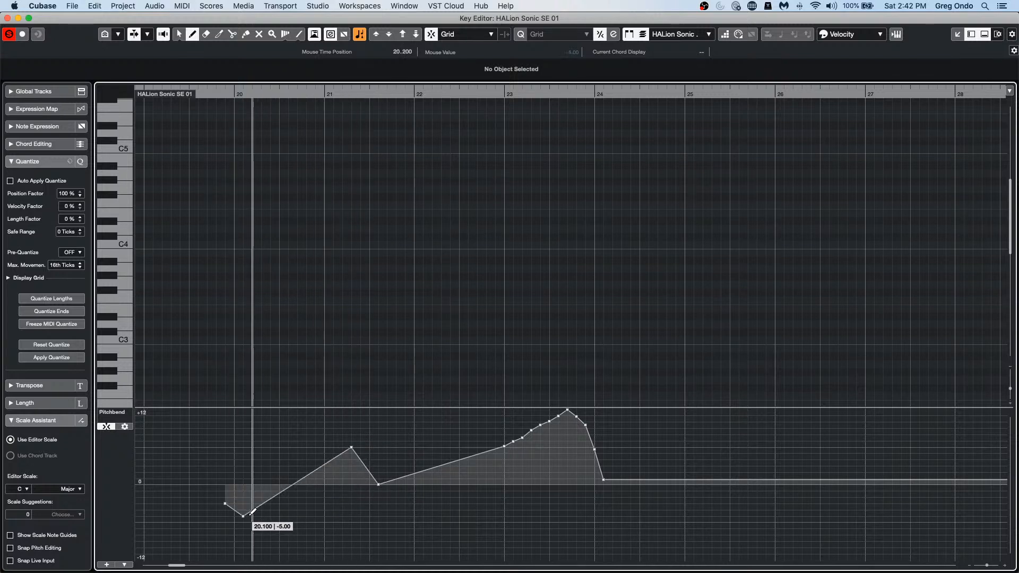
{"action": "left_click", "coordinate": [288, 466]}
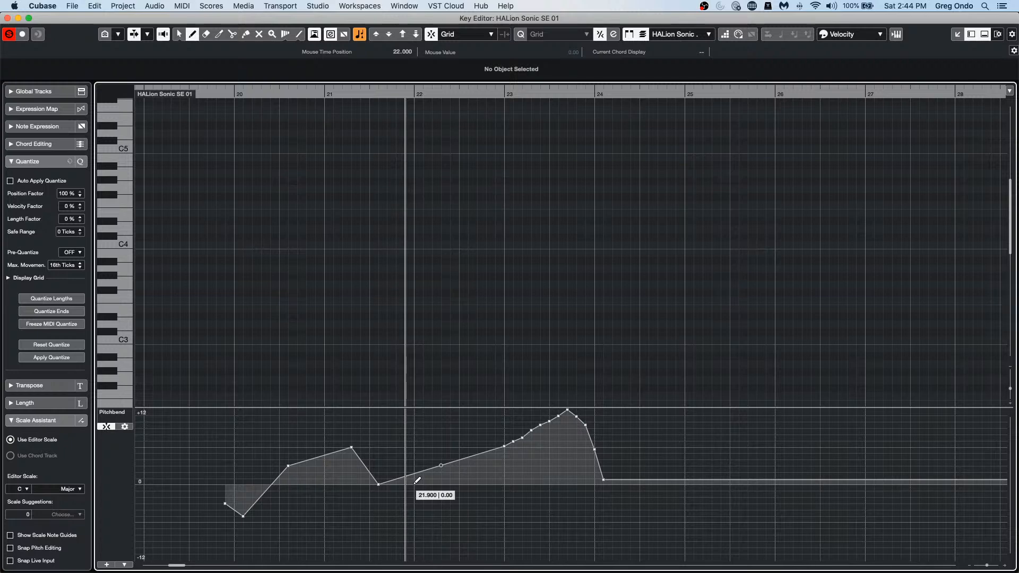
{"action": "left_click", "coordinate": [8, 18]}
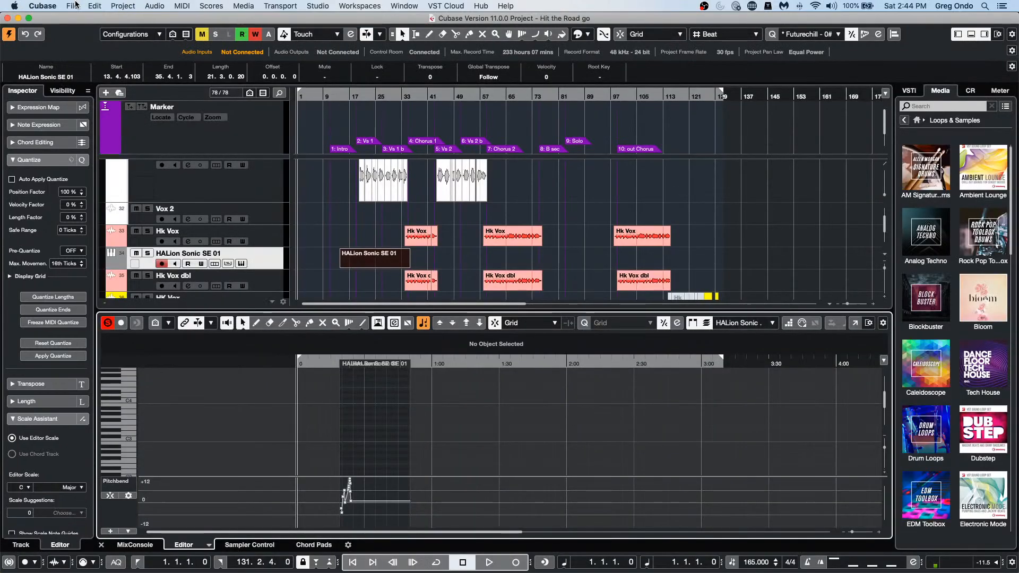
Step: Open the recent project ambi.cpr and activate it
{"action": "left_click", "coordinate": [73, 6]}
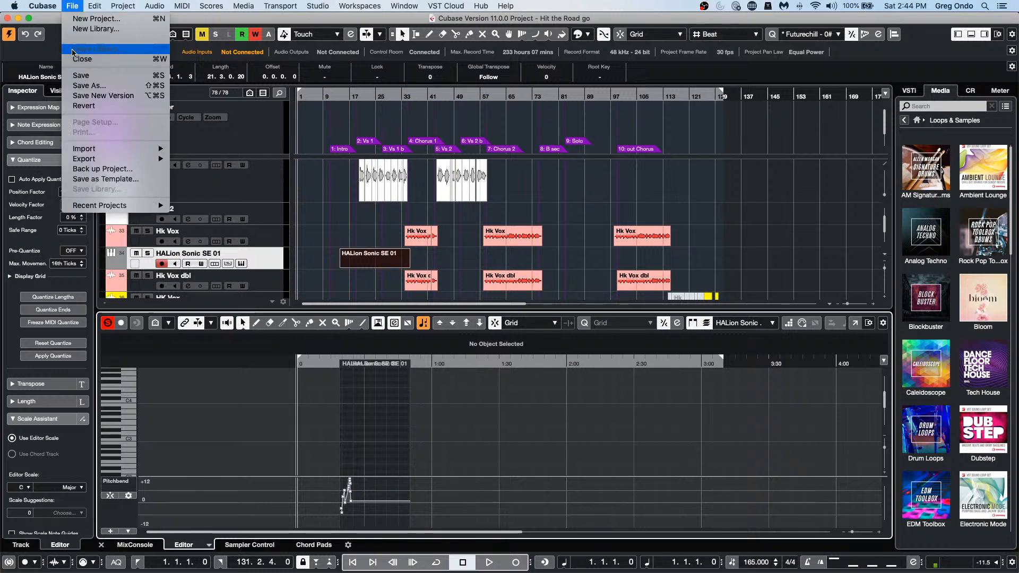
{"action": "mouse_move", "coordinate": [132, 205]}
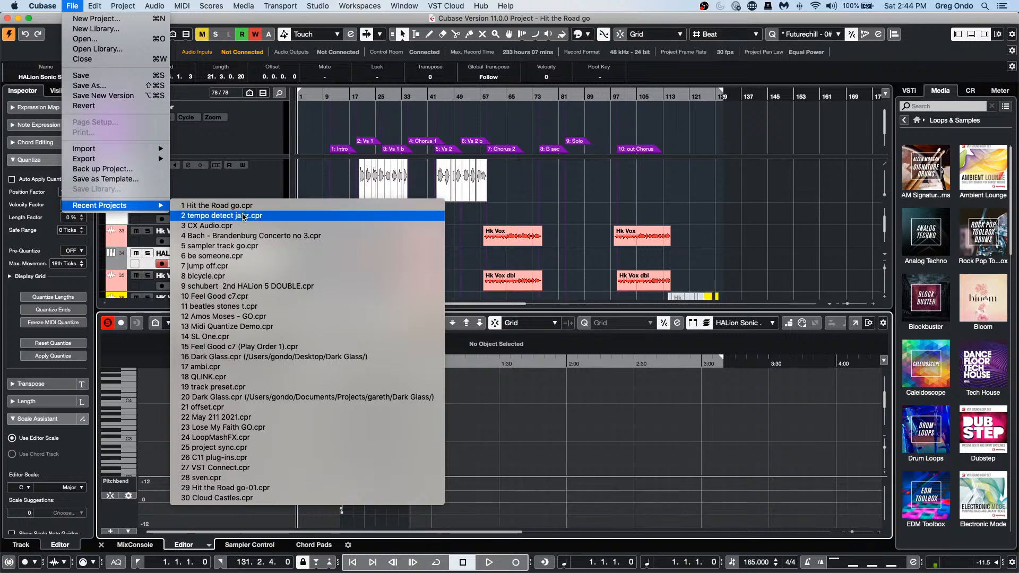
{"action": "left_click", "coordinate": [246, 367]}
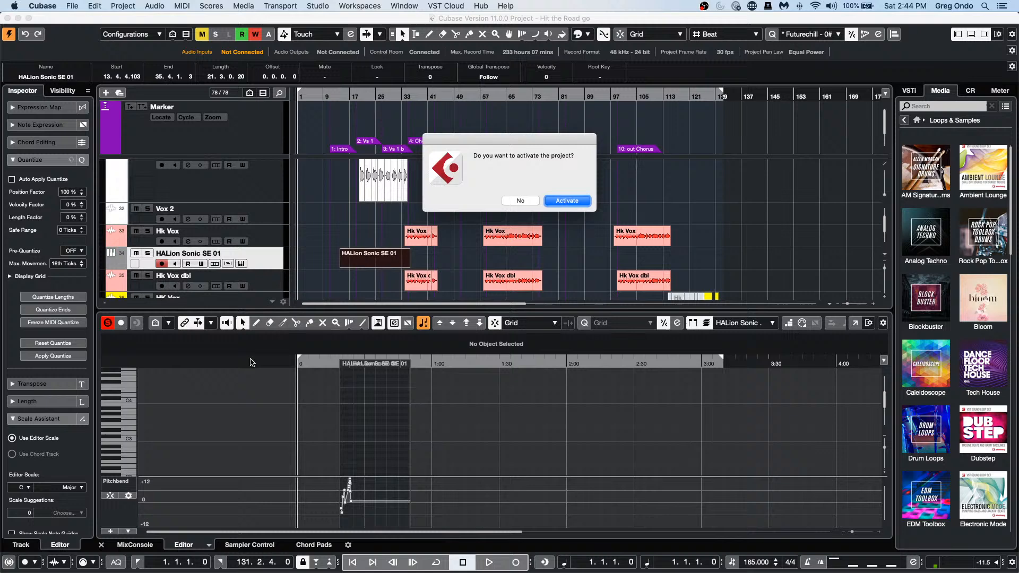
{"action": "left_click", "coordinate": [570, 201]}
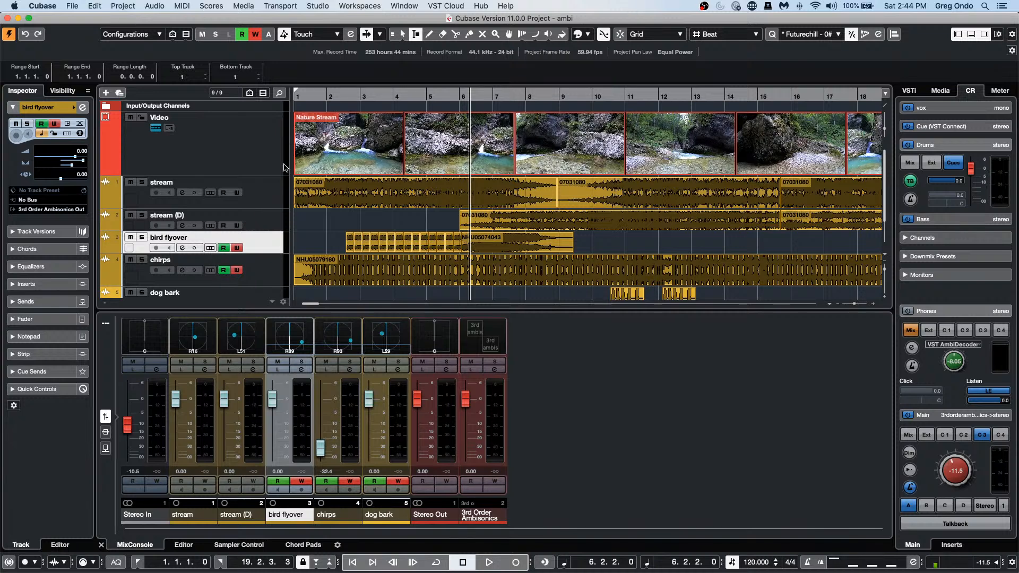
Step: Place the playhead just after bar 2, show the Video Player and play the project briefly up to about bar 4
{"action": "left_click", "coordinate": [351, 98]}
{"action": "left_click", "coordinate": [336, 97]}
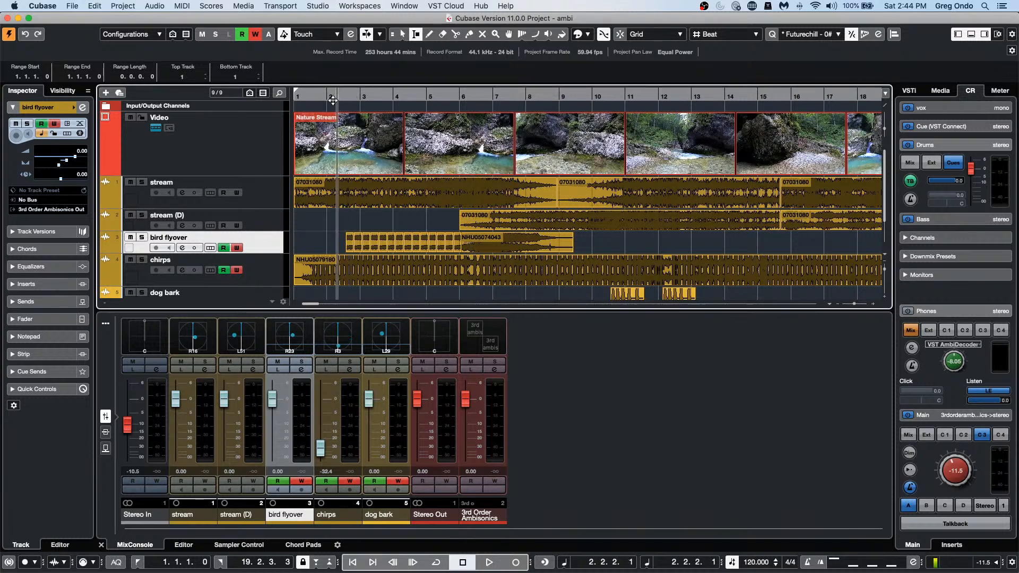
{"action": "left_click", "coordinate": [280, 6]}
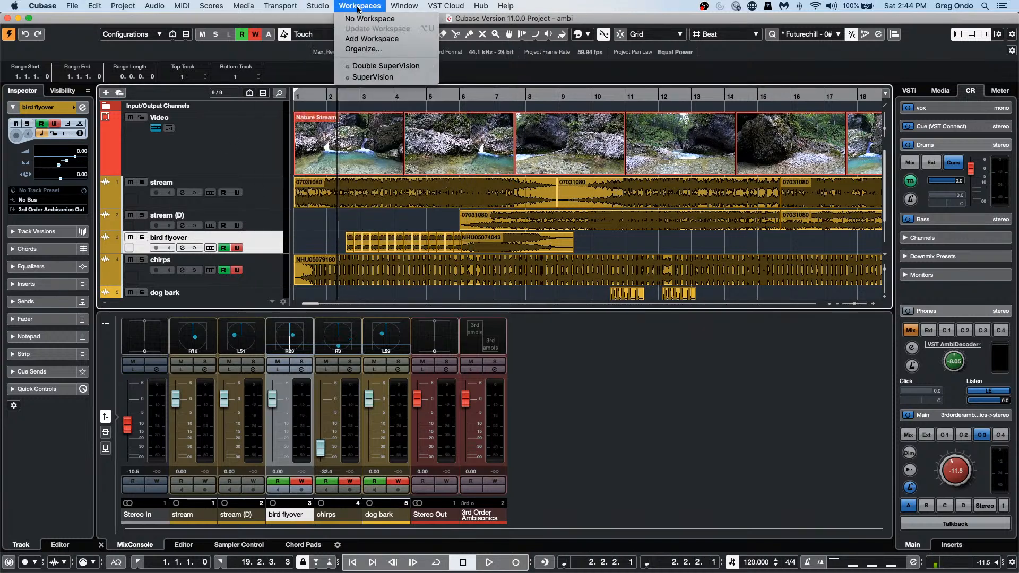
{"action": "mouse_move", "coordinate": [322, 7]}
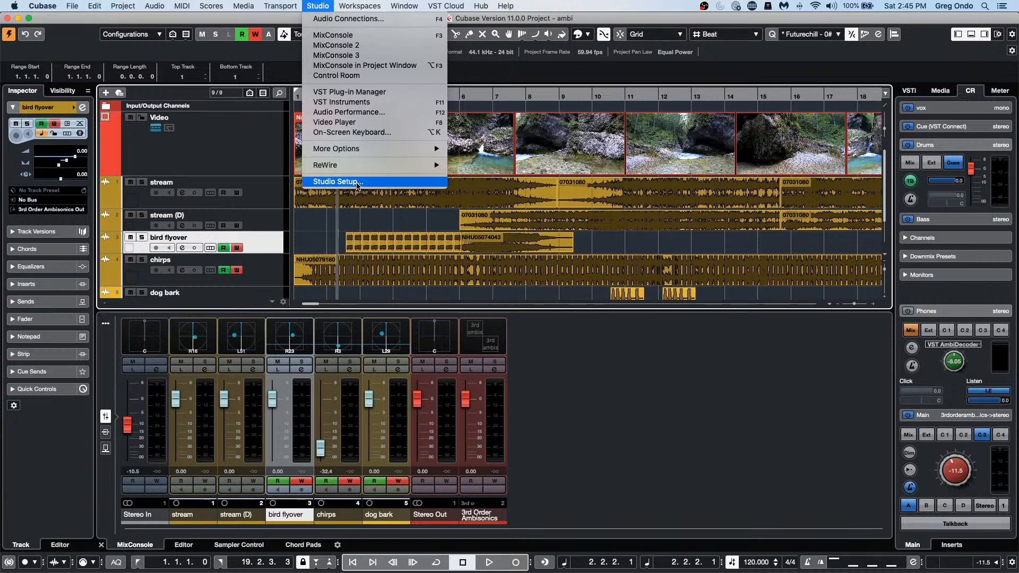
{"action": "left_click", "coordinate": [298, 235]}
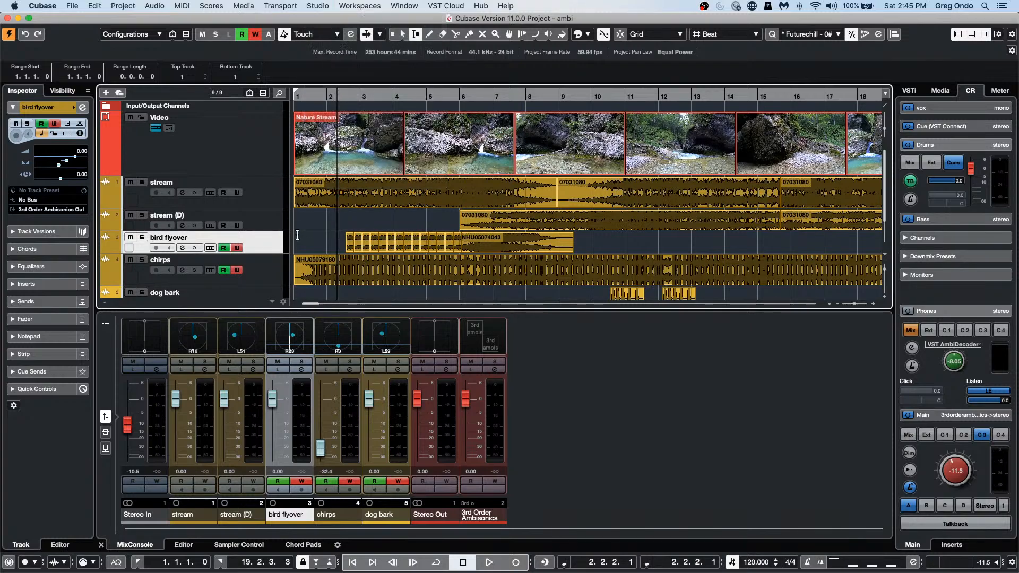
{"action": "key", "text": "F8"}
{"action": "key", "text": "space"}
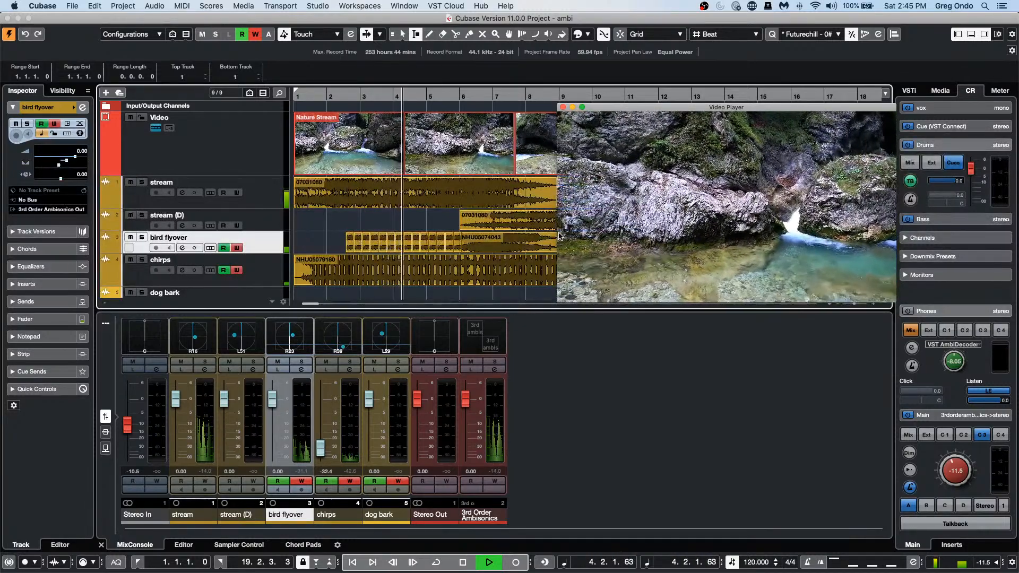
{"action": "key", "text": "space"}
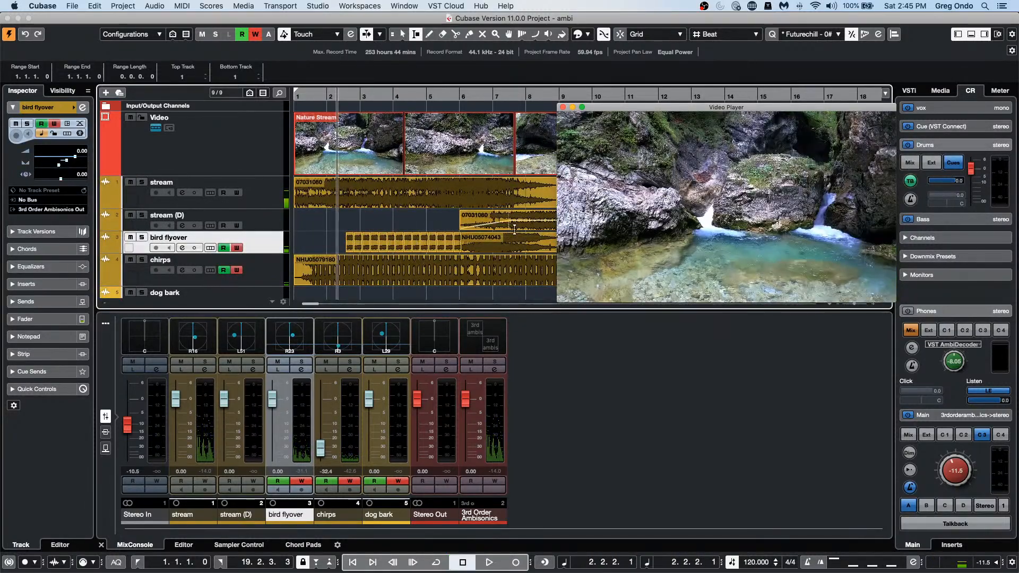
Step: Check the computer's macOS version and hardware overview, and close that window
{"action": "left_click", "coordinate": [321, 6]}
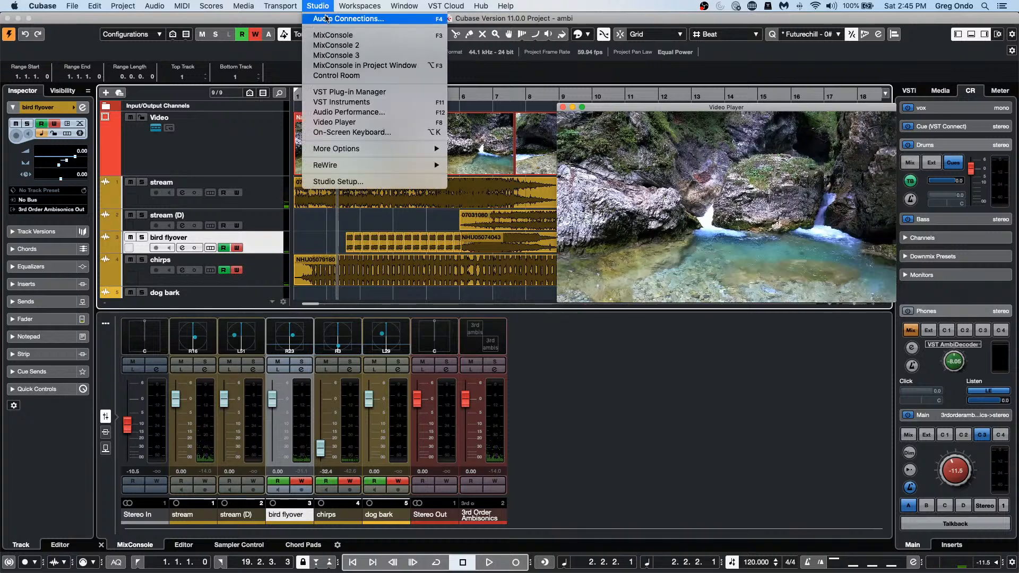
{"action": "left_click", "coordinate": [607, 274]}
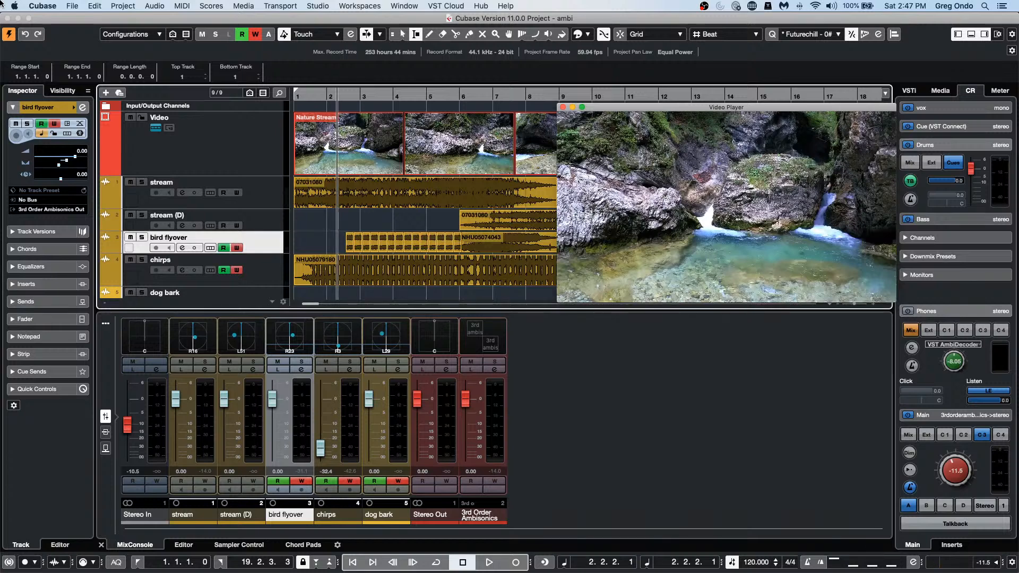
{"action": "left_click", "coordinate": [1, 3]}
{"action": "left_click", "coordinate": [2, 4]}
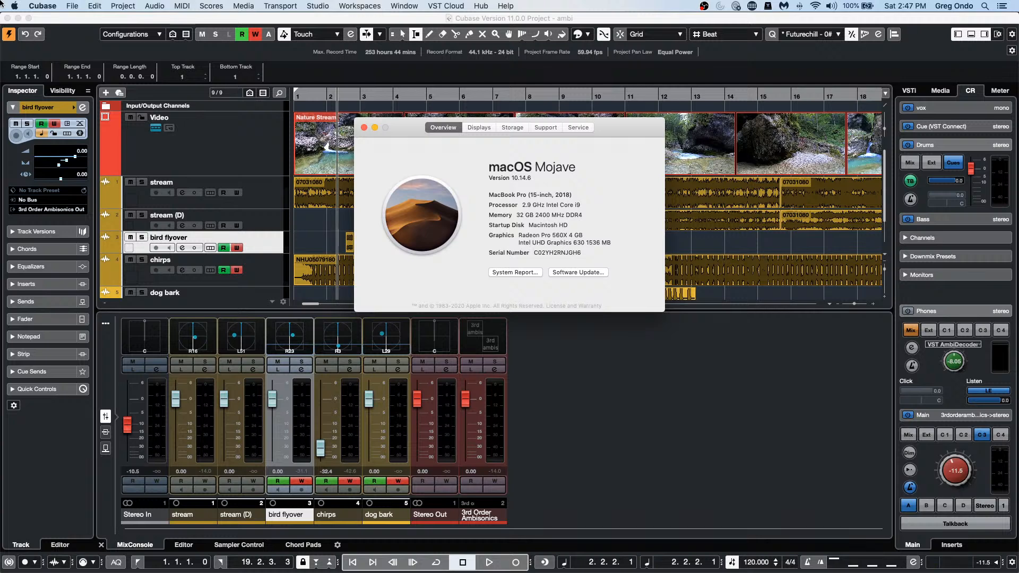
{"action": "left_click", "coordinate": [363, 128]}
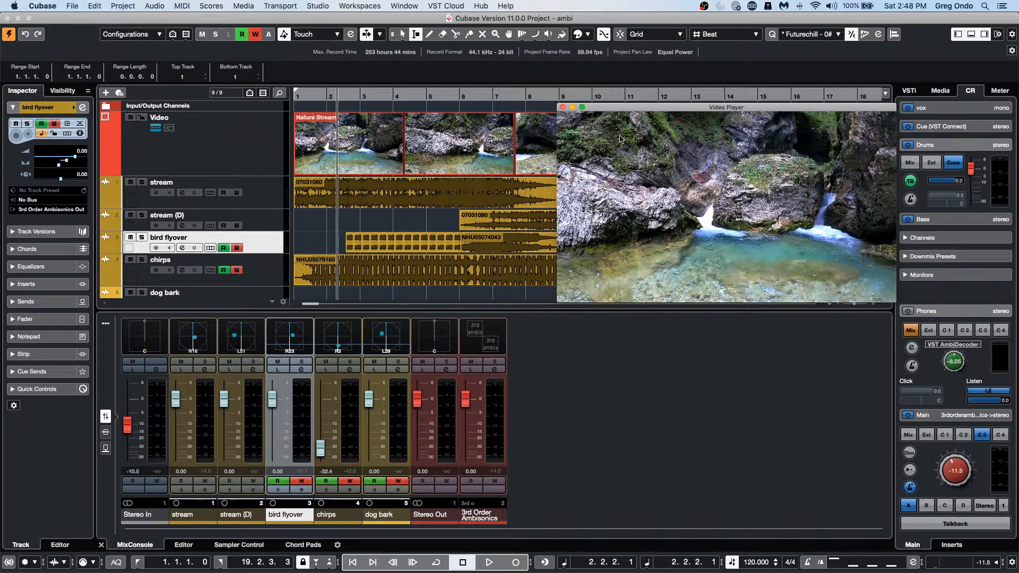
Step: Close the Video Player and switch back to the Hit the Road go project, making it the active one
{"action": "left_click", "coordinate": [562, 107]}
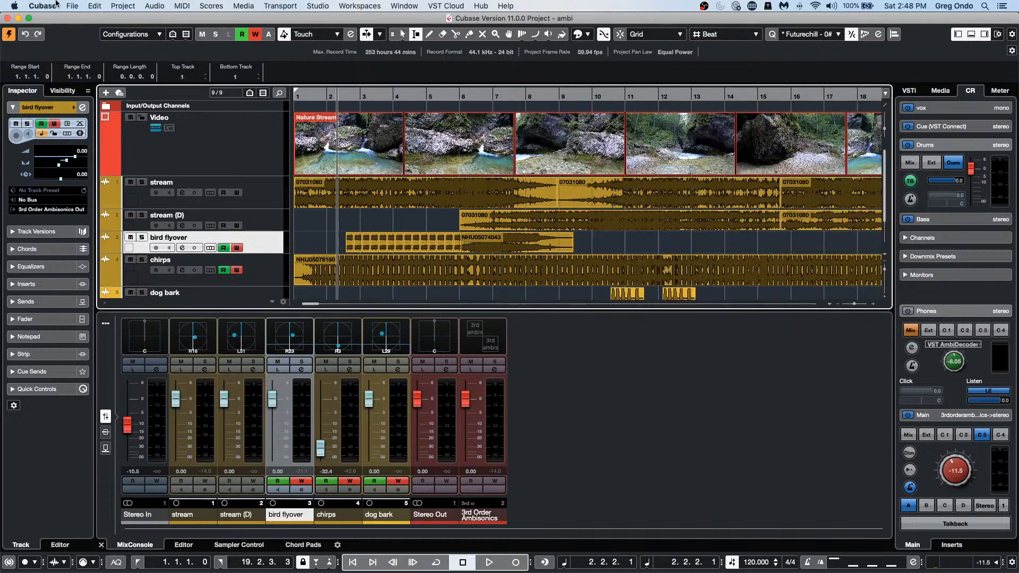
{"action": "left_click", "coordinate": [72, 6]}
{"action": "mouse_move", "coordinate": [106, 206]}
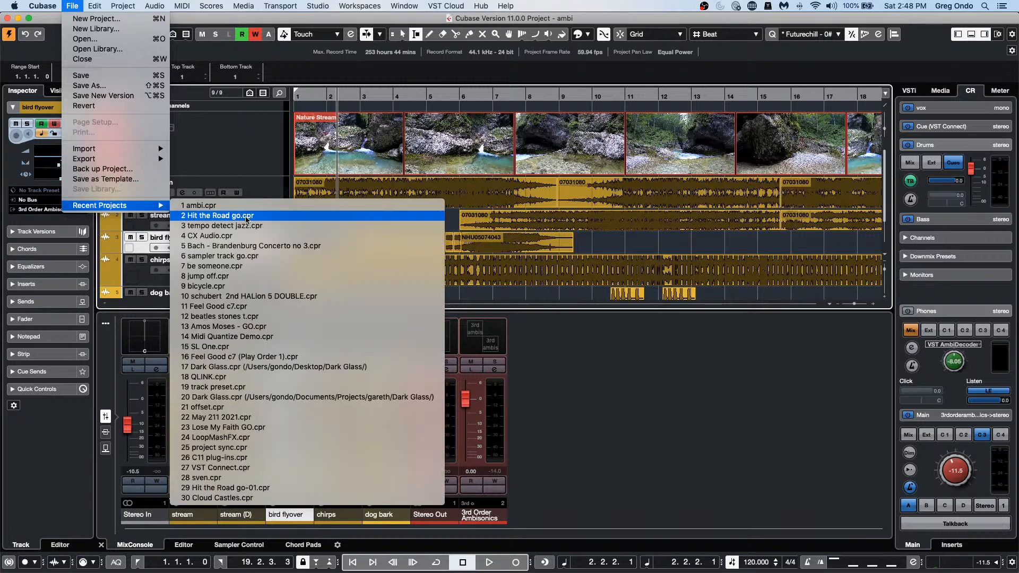
{"action": "left_click", "coordinate": [318, 215]}
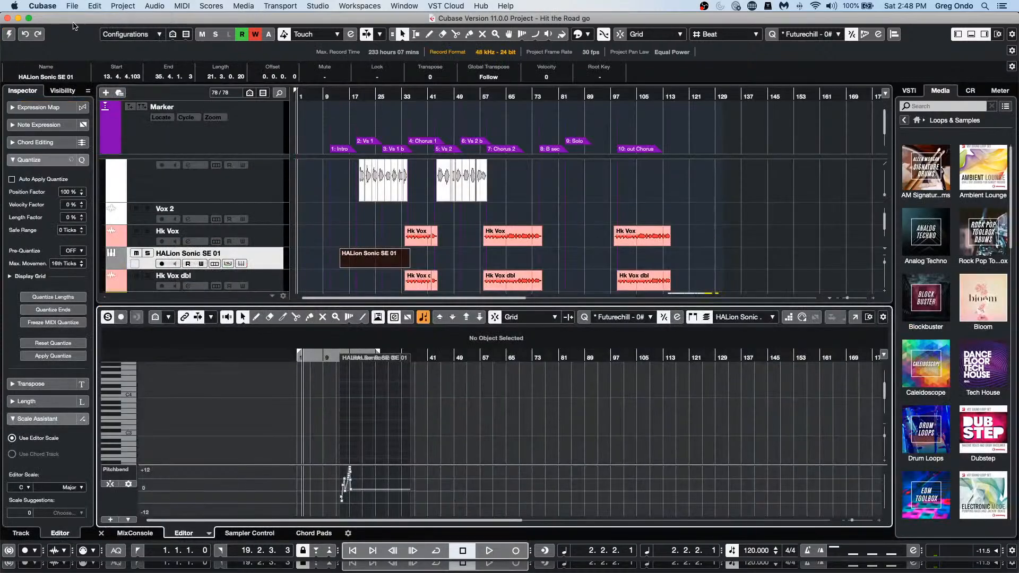
{"action": "left_click", "coordinate": [9, 34]}
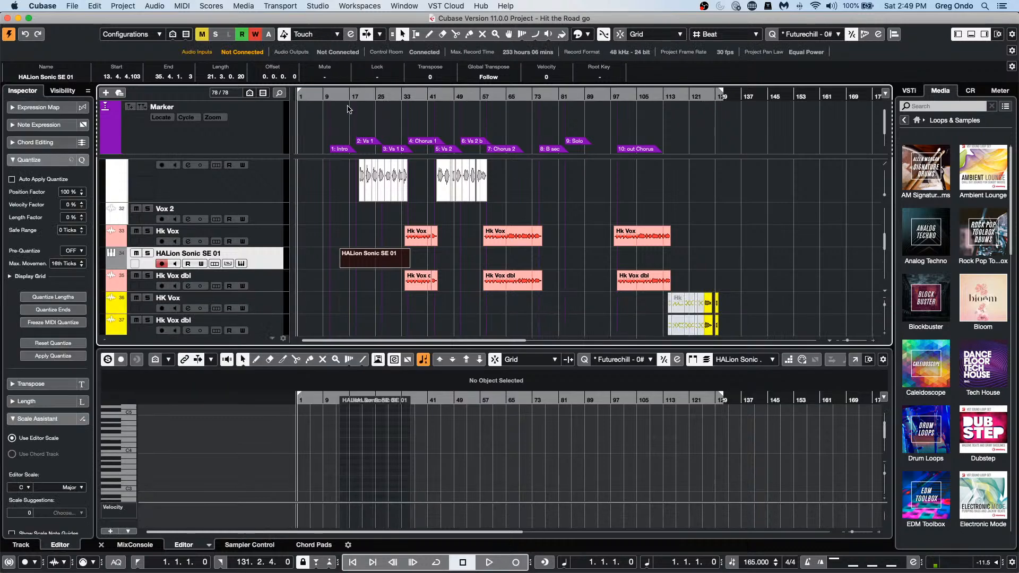
Step: Revert the Hit the Road go project to its previously saved version
{"action": "left_click", "coordinate": [72, 6]}
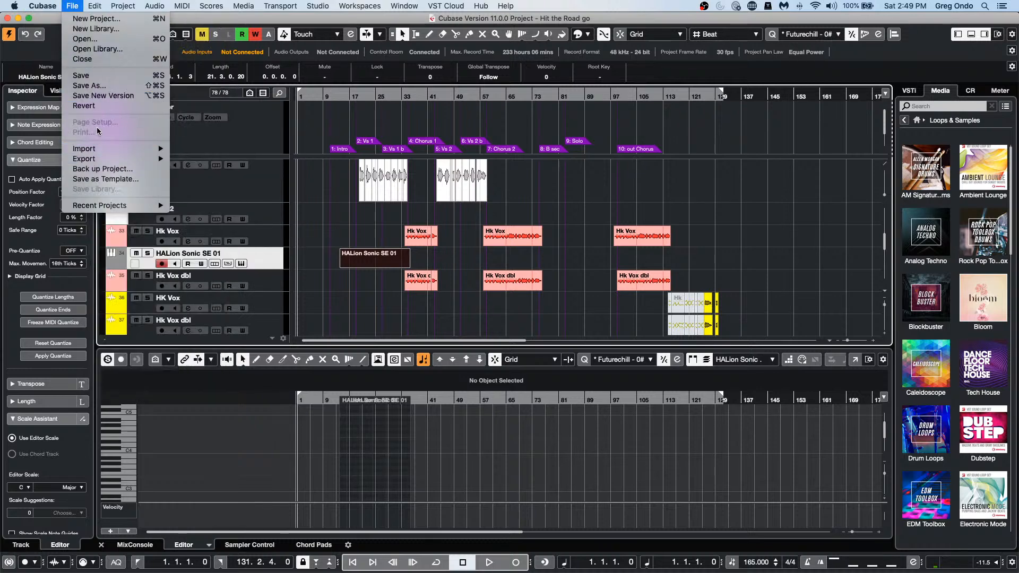
{"action": "left_click", "coordinate": [100, 106]}
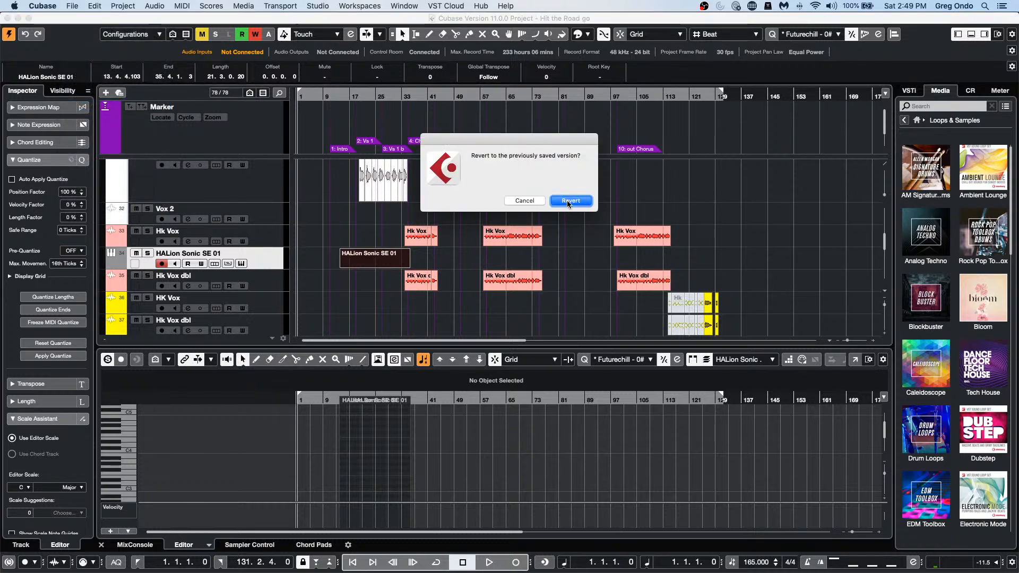
{"action": "left_click", "coordinate": [568, 201]}
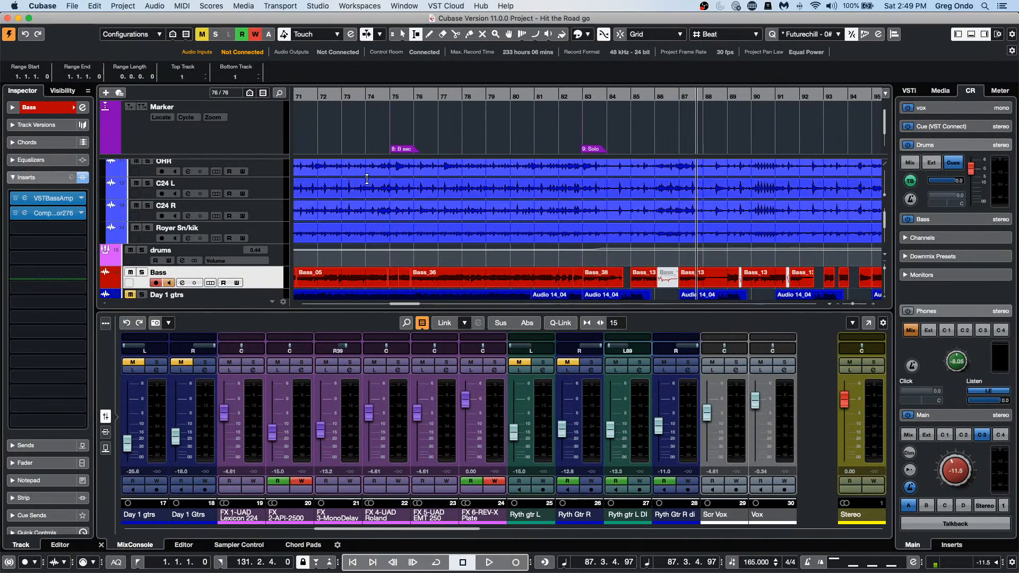
Step: In the Control Room, try the metronome click on the Drums cue, look through the Bass and vox cues, and switch the Drums click off
{"action": "left_click_drag", "start_coordinate": [350, 93], "coordinate": [208, 55]}
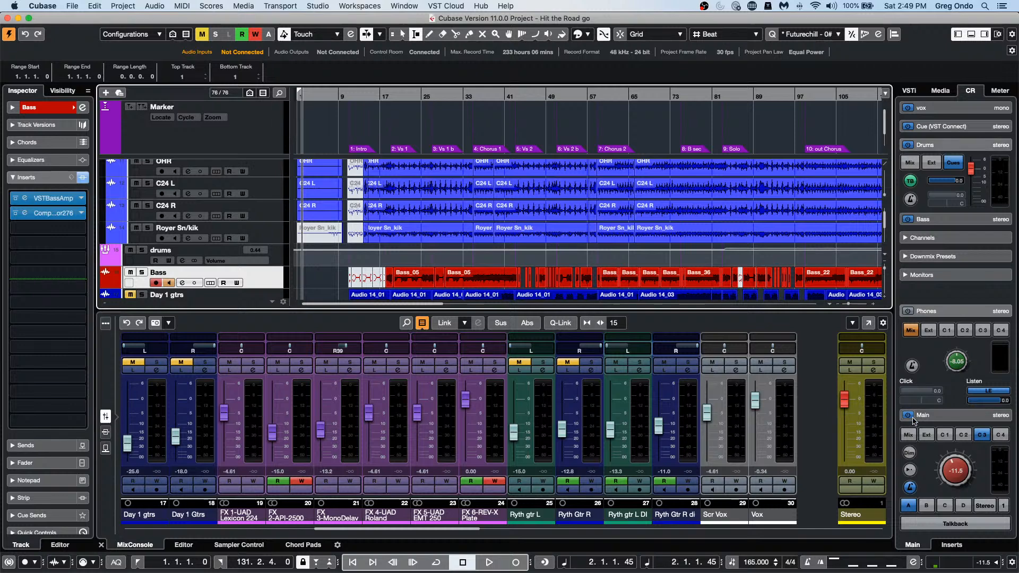
{"action": "left_click", "coordinate": [941, 149]}
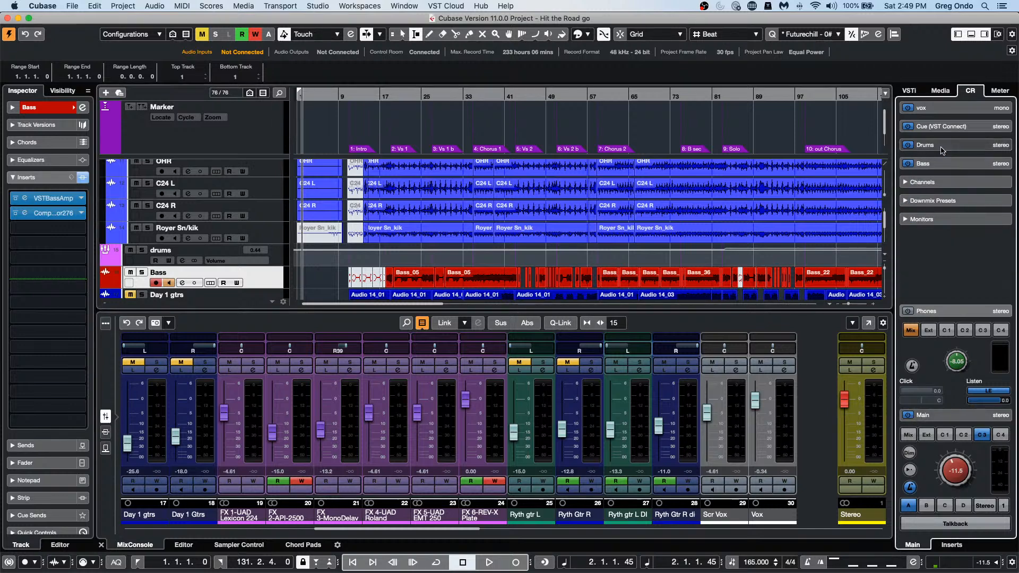
{"action": "left_click", "coordinate": [940, 151]}
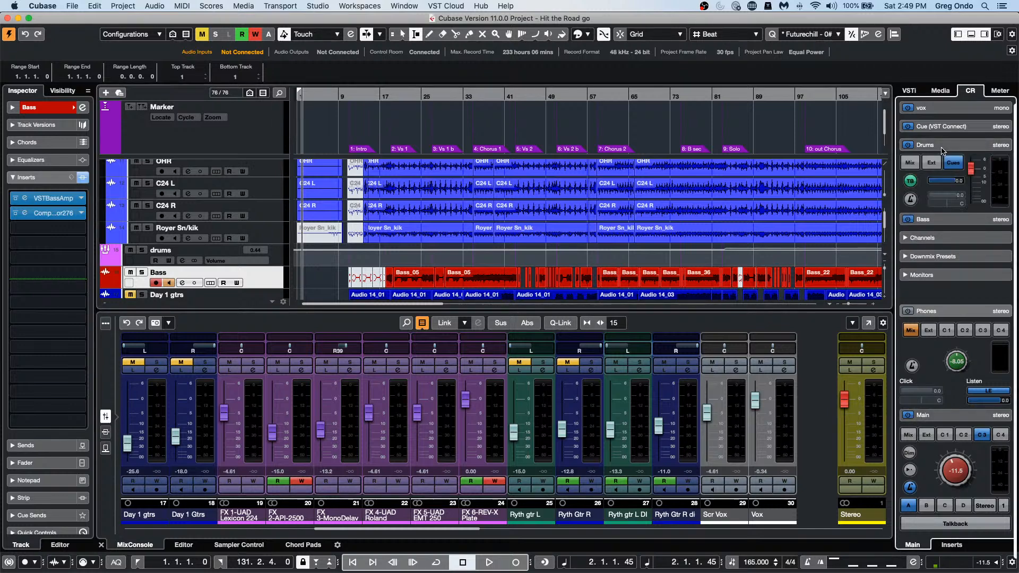
{"action": "left_click", "coordinate": [909, 200]}
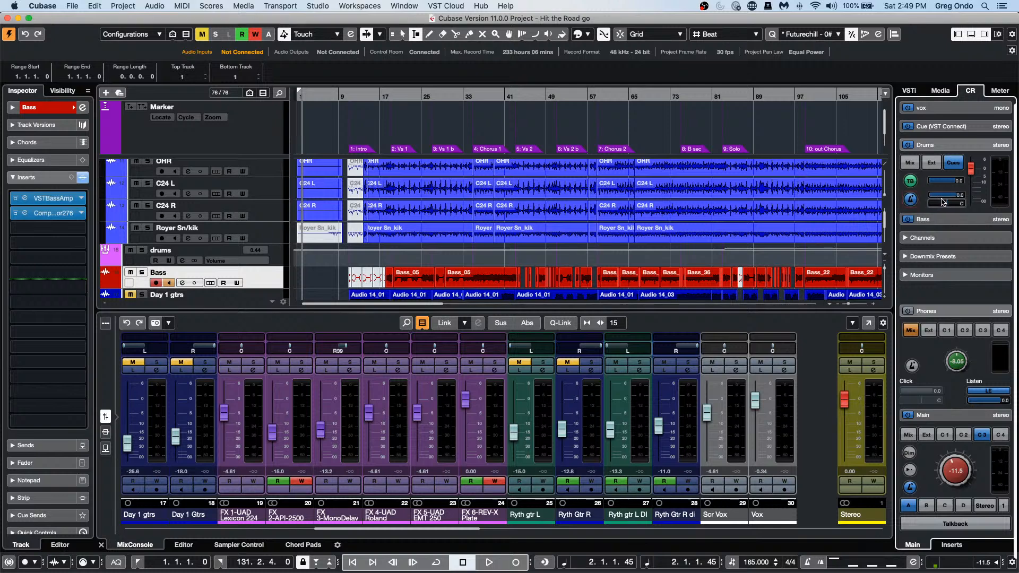
{"action": "left_click", "coordinate": [943, 219]}
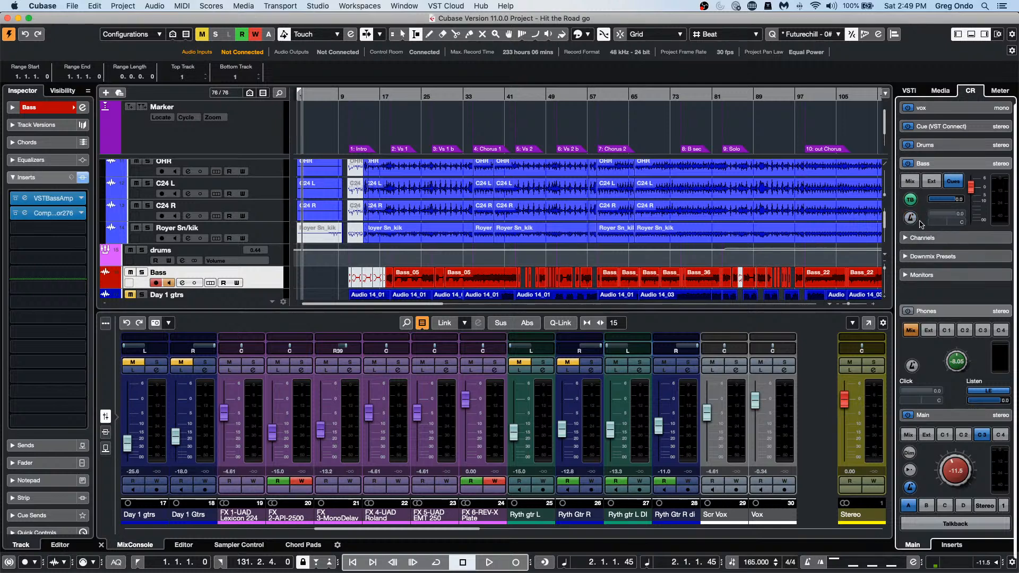
{"action": "left_click", "coordinate": [940, 109]}
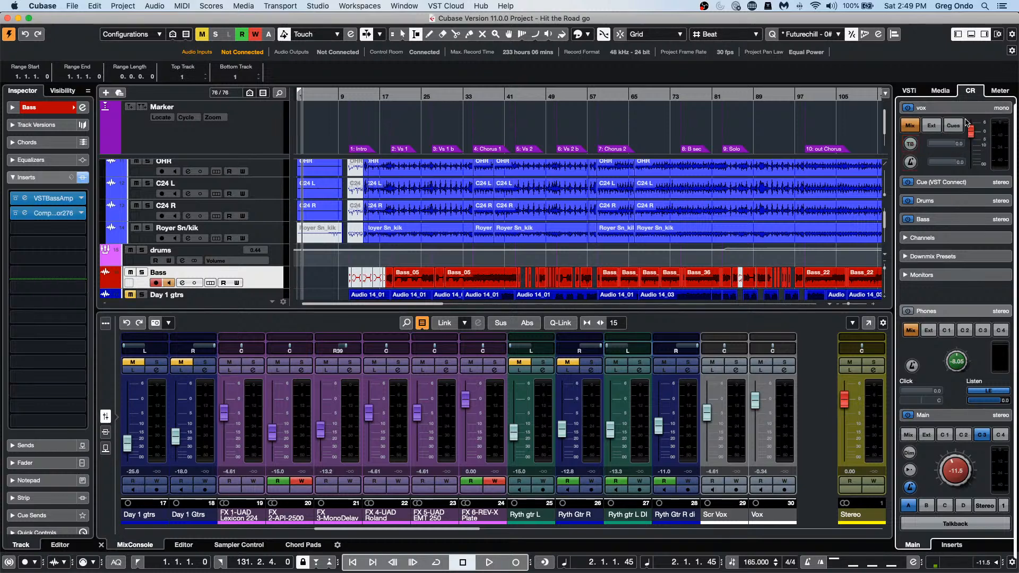
{"action": "left_click", "coordinate": [935, 205]}
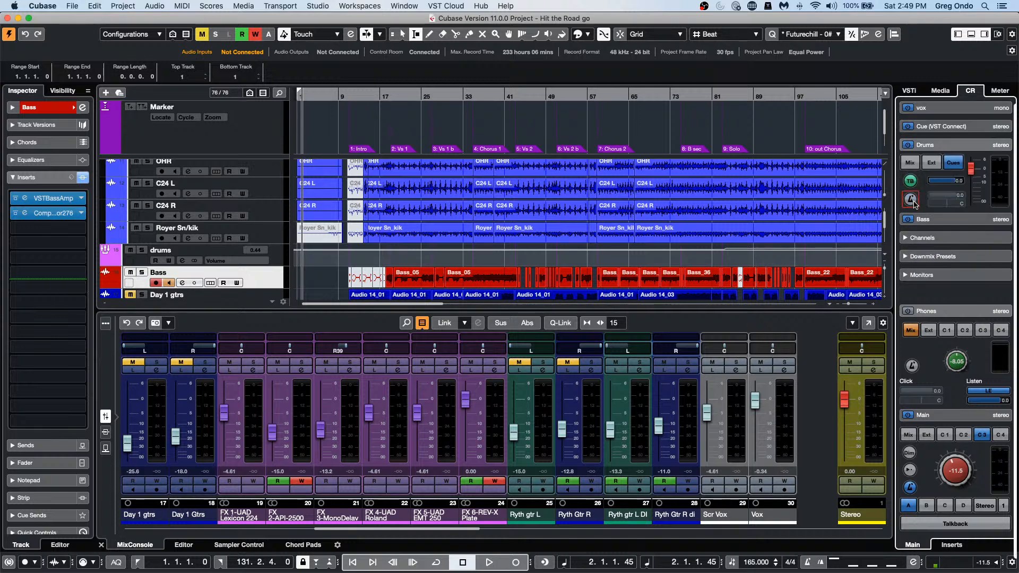
Step: Enable the metronome click on the Bass cue channel, set its click level to 5.7 and pan it to the right
{"action": "left_click", "coordinate": [941, 220]}
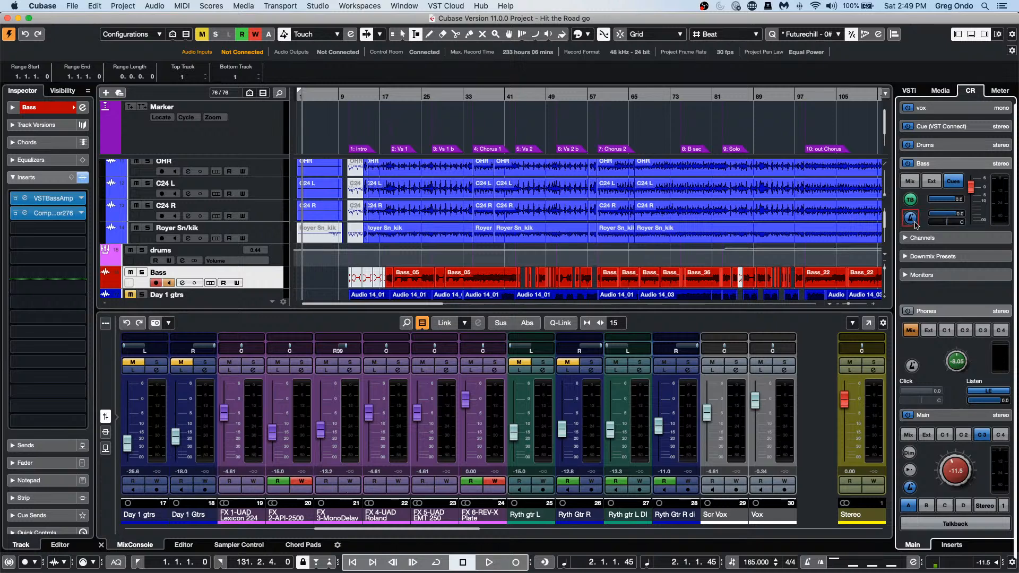
{"action": "mouse_move", "coordinate": [948, 222]}
{"action": "left_mouse_down"}
{"action": "mouse_move", "coordinate": [937, 220]}
{"action": "mouse_move", "coordinate": [961, 217]}
{"action": "mouse_move", "coordinate": [933, 217]}
{"action": "mouse_move", "coordinate": [960, 217]}
{"action": "left_mouse_up"}
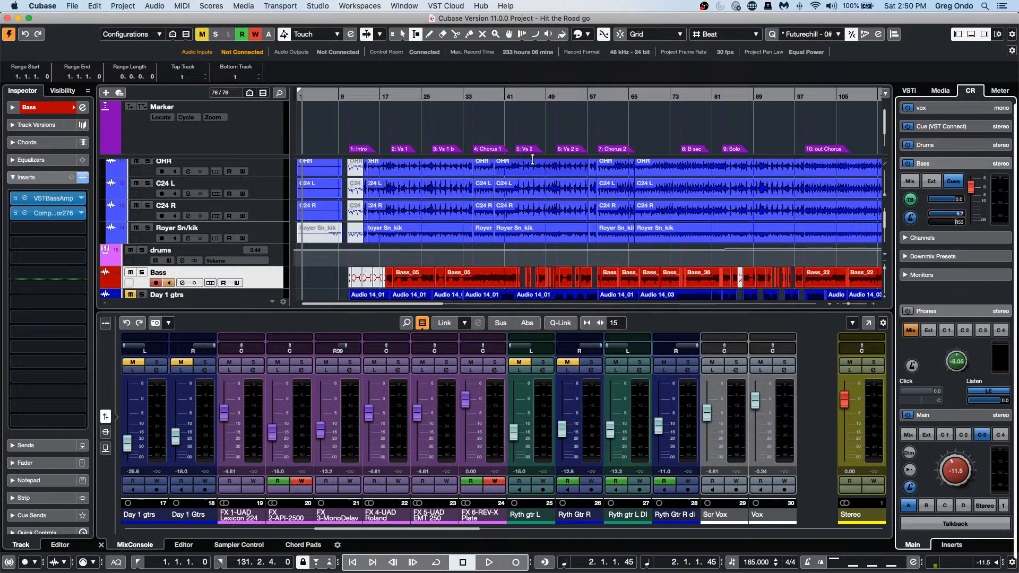
Step: Select the last bgv track at the end of the track list and render the metronome as an audio click between the locators
{"action": "scroll", "coordinate": [530, 159], "scroll_direction": "down", "scroll_amount": 1}
{"action": "left_click_drag", "start_coordinate": [509, 98], "coordinate": [510, 46]}
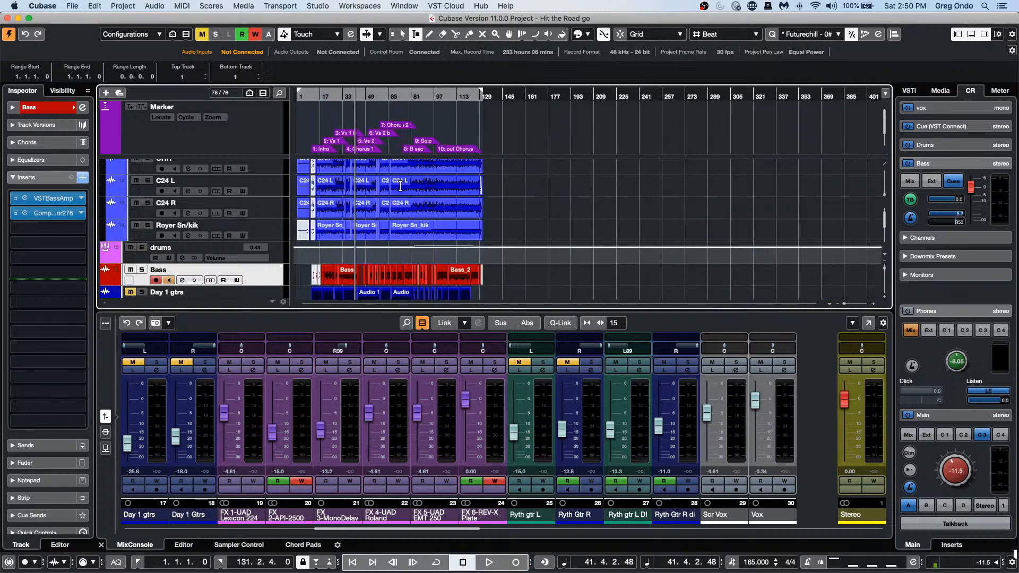
{"action": "scroll", "coordinate": [400, 185], "scroll_direction": "down", "scroll_amount": 10}
{"action": "scroll", "coordinate": [400, 186], "scroll_direction": "down", "scroll_amount": 20}
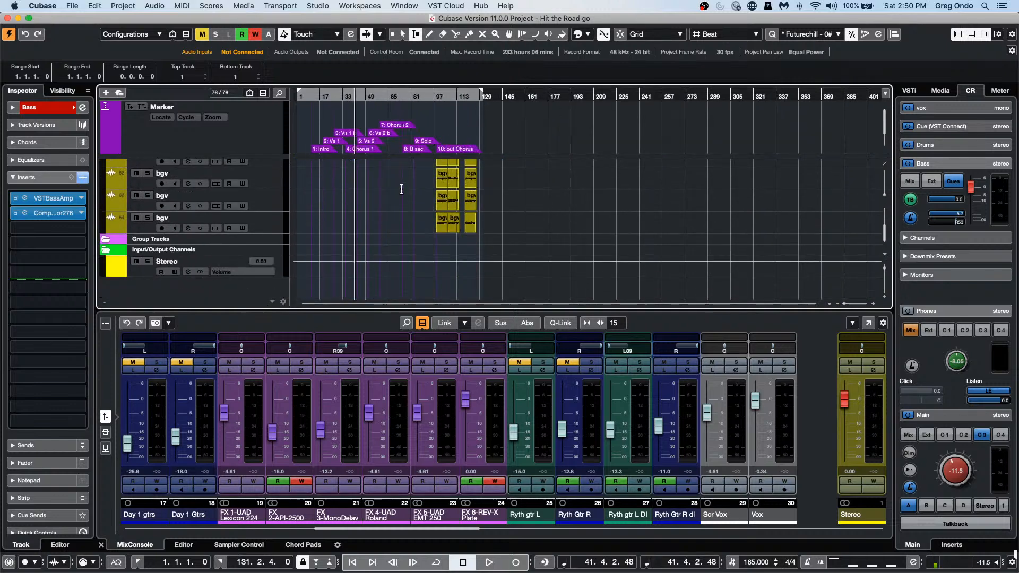
{"action": "left_click", "coordinate": [271, 217]}
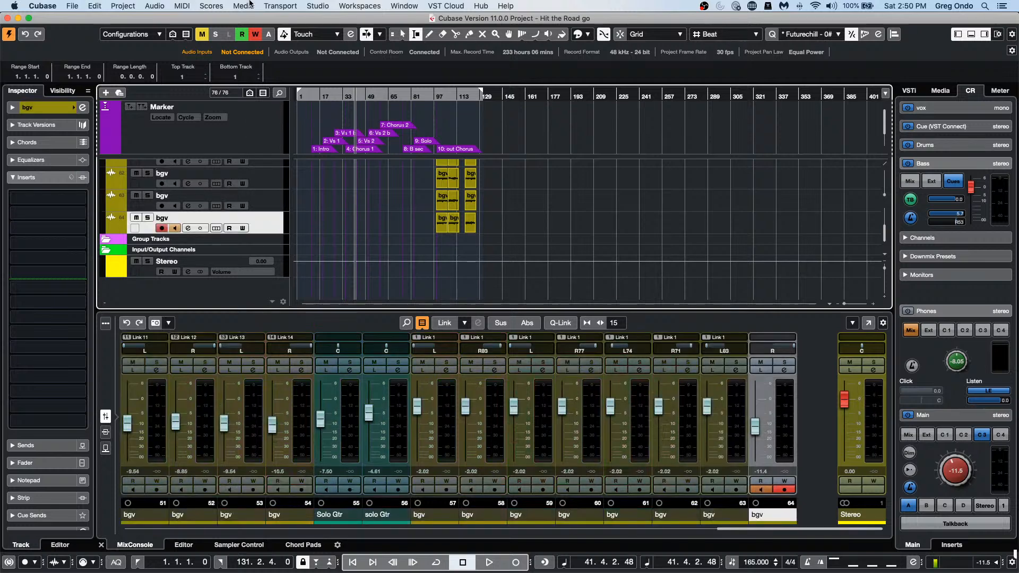
{"action": "left_click", "coordinate": [154, 6]}
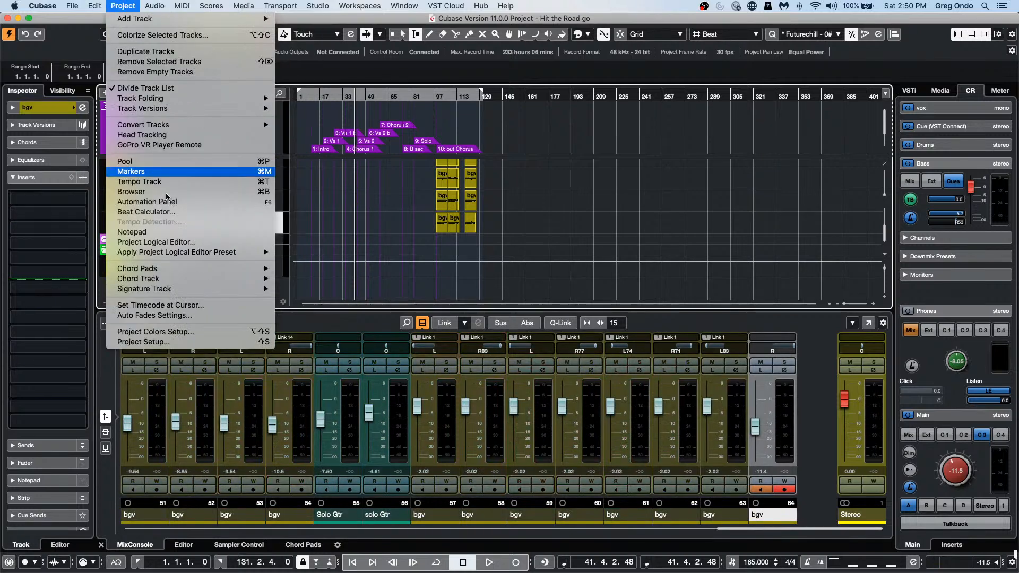
{"action": "mouse_move", "coordinate": [187, 289]}
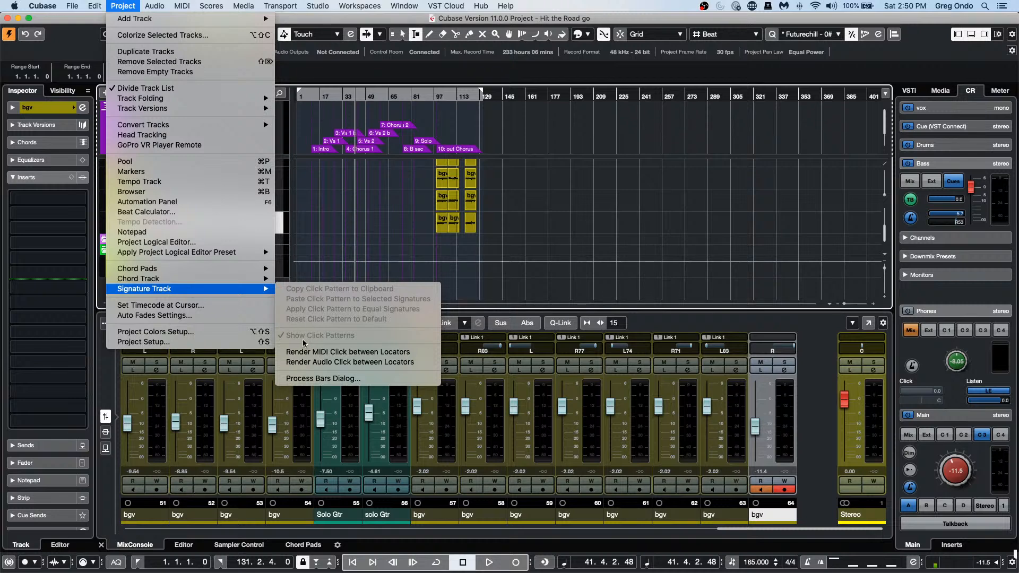
{"action": "left_click", "coordinate": [349, 363]}
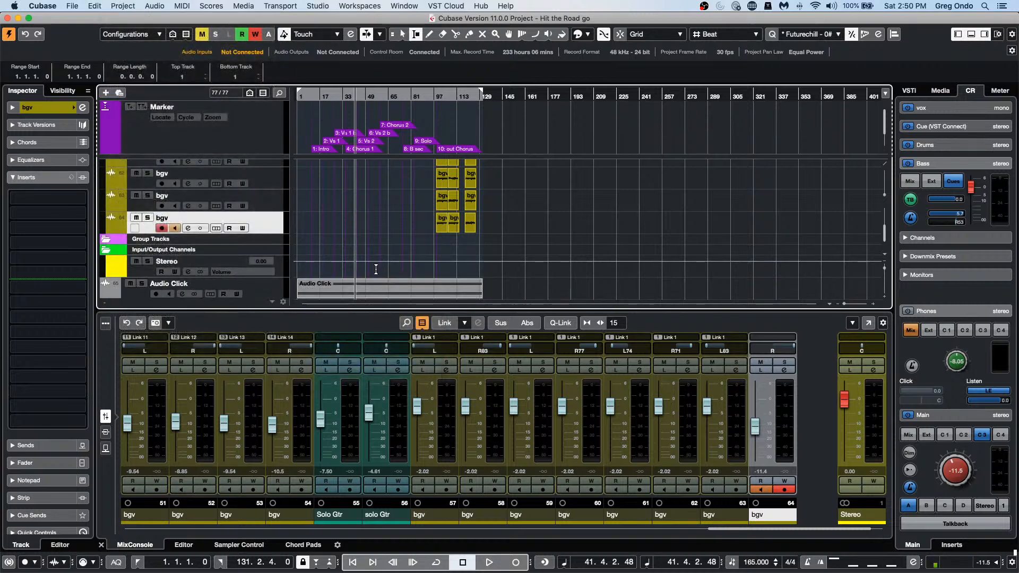
Step: Select the rendered Audio Click track and inspect its cue sends in the channel settings
{"action": "scroll", "coordinate": [376, 269], "scroll_direction": "down", "scroll_amount": 2}
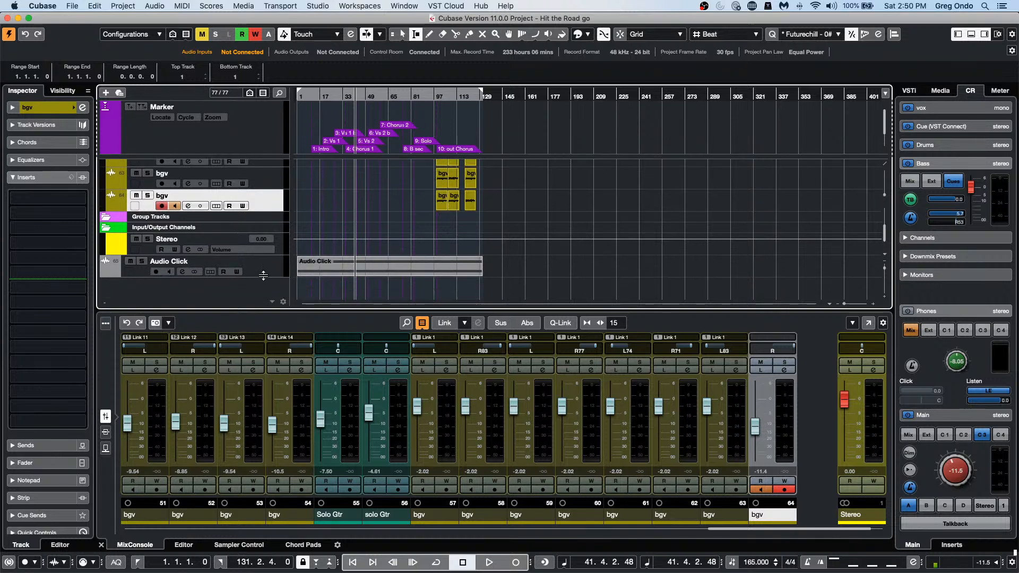
{"action": "left_click", "coordinate": [263, 275]}
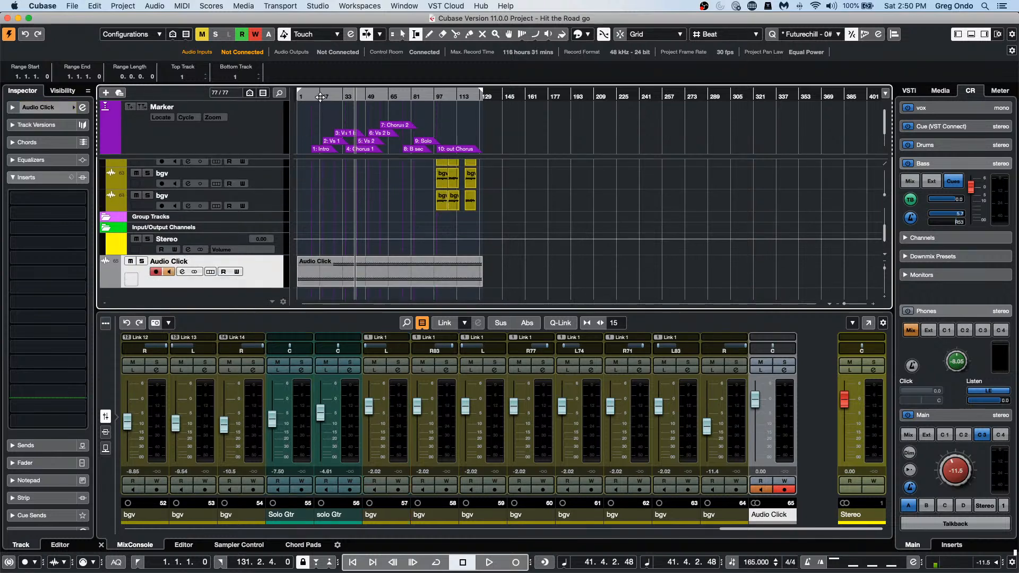
{"action": "left_click_drag", "start_coordinate": [320, 97], "coordinate": [320, 144]}
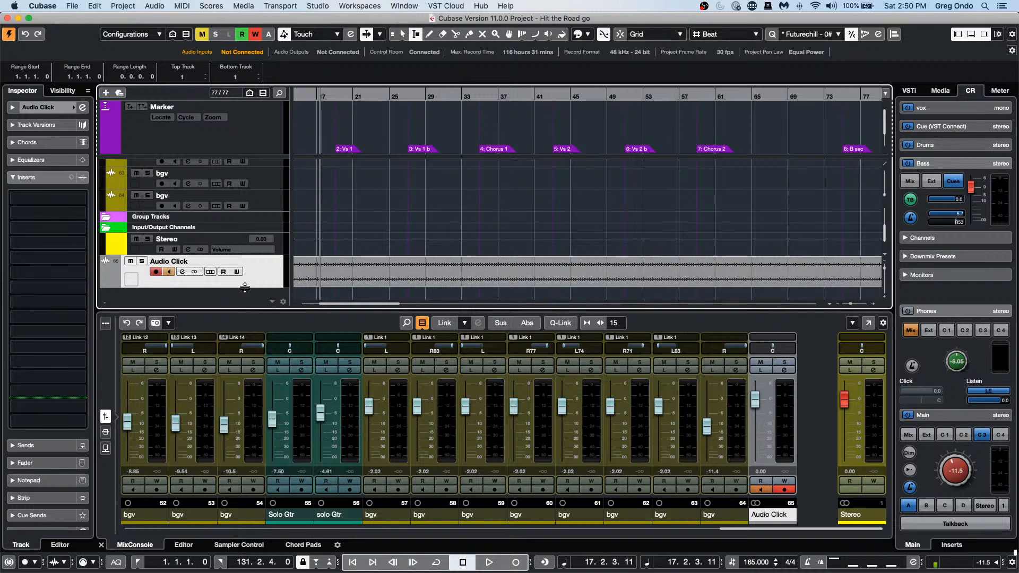
{"action": "left_click", "coordinate": [83, 107]}
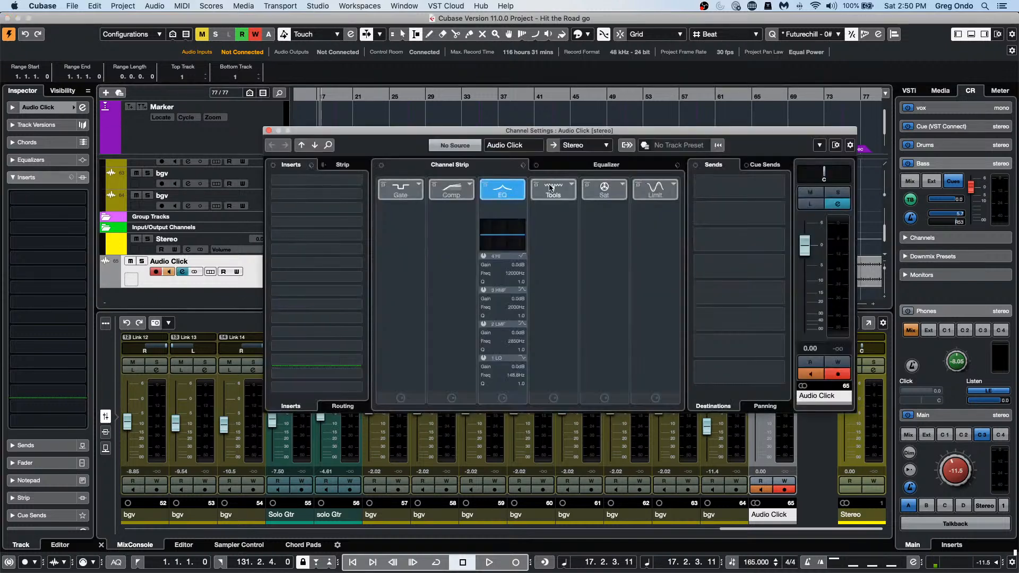
{"action": "left_click", "coordinate": [779, 165]}
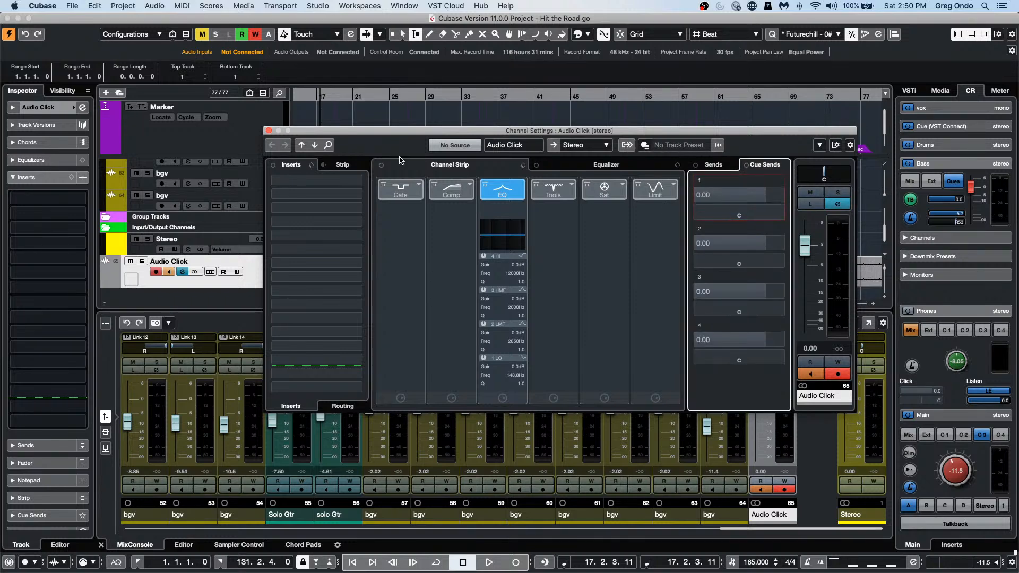
{"action": "left_click", "coordinate": [269, 132]}
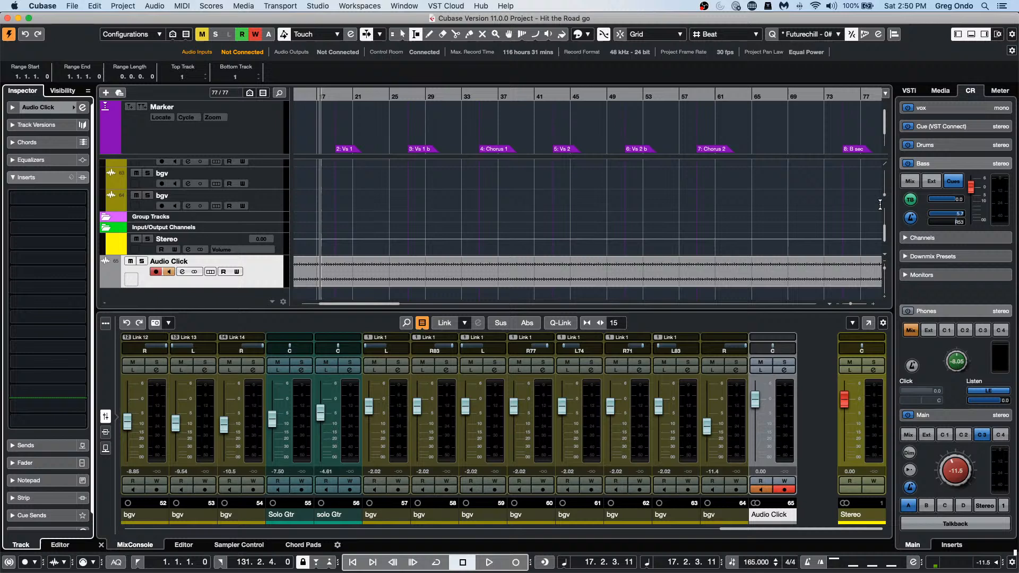
Step: Choose the Play tool for the Audio Click event and review the track's cue sends and regular sends in its channel settings
{"action": "right_click", "coordinate": [437, 272]}
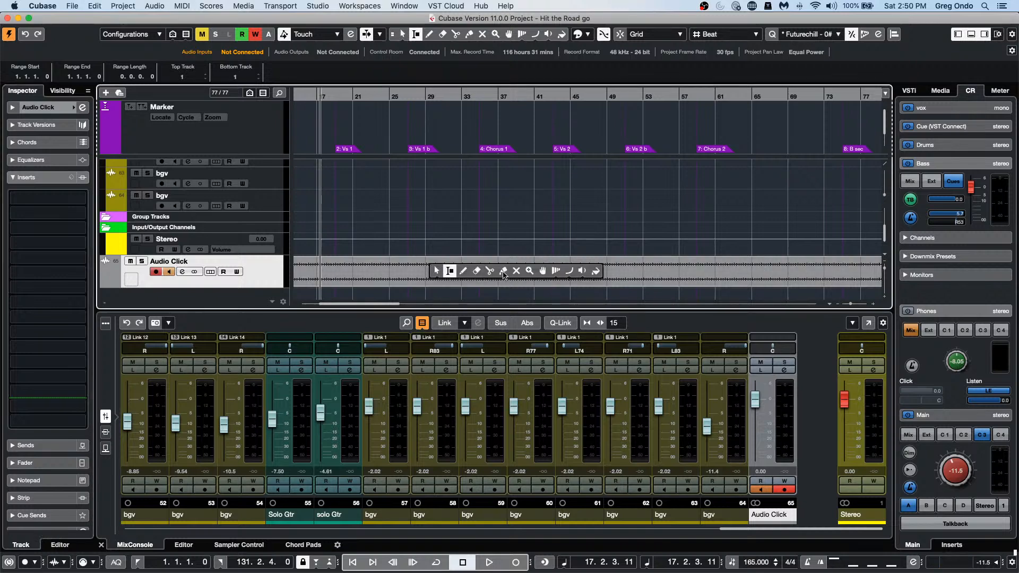
{"action": "left_click", "coordinate": [582, 272]}
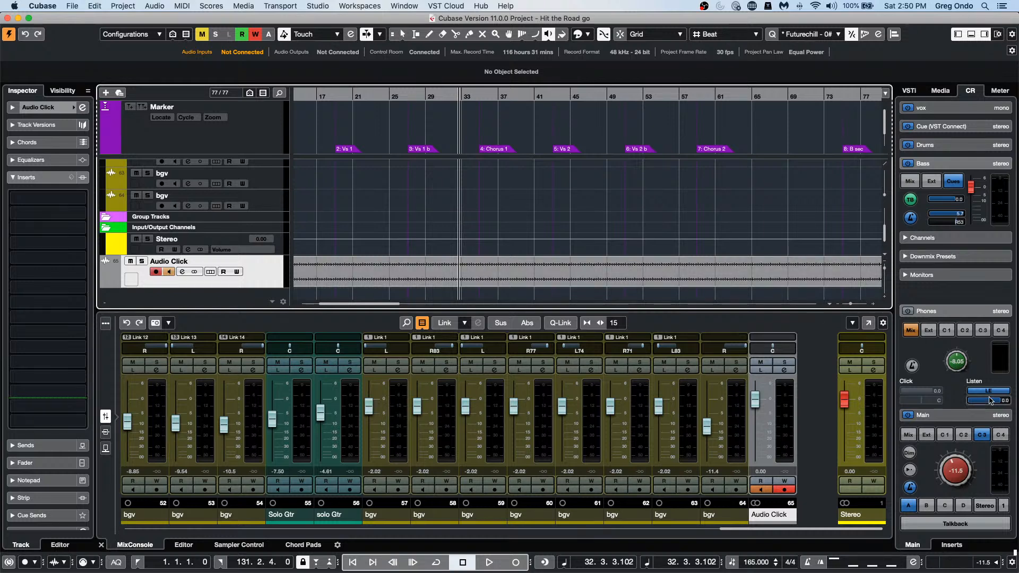
{"action": "left_click", "coordinate": [787, 375]}
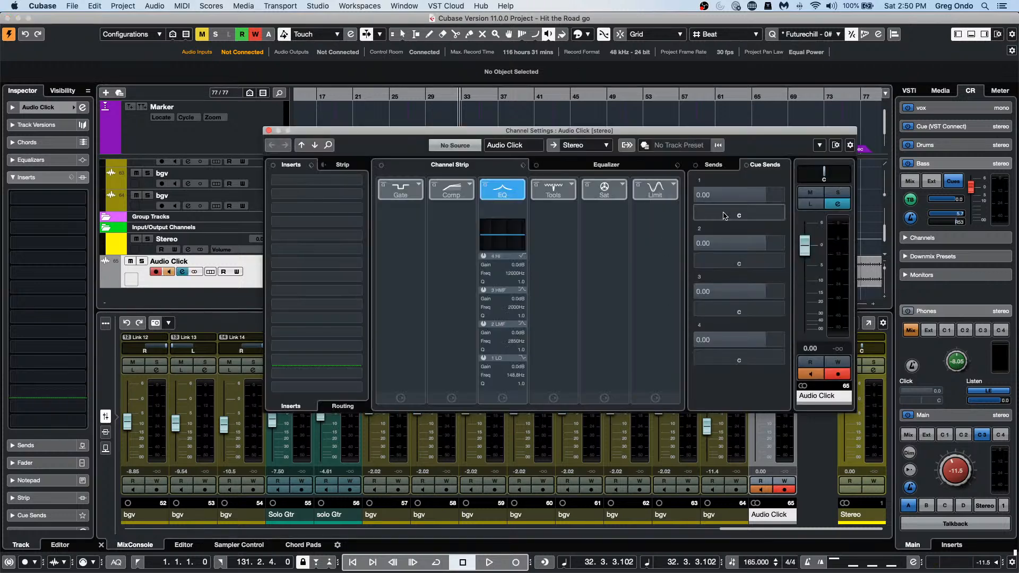
{"action": "left_click", "coordinate": [719, 166]}
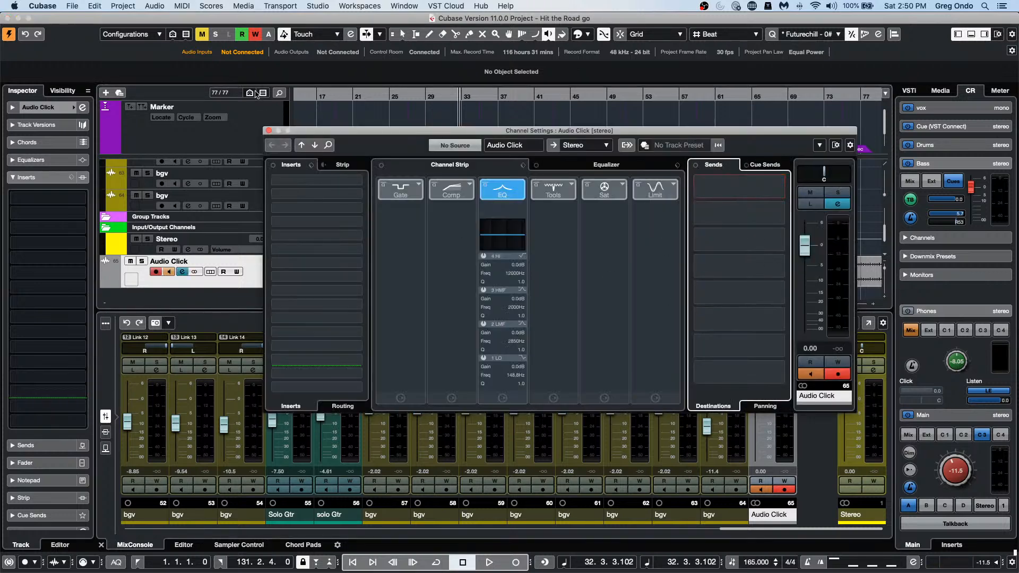
{"action": "left_click", "coordinate": [268, 130]}
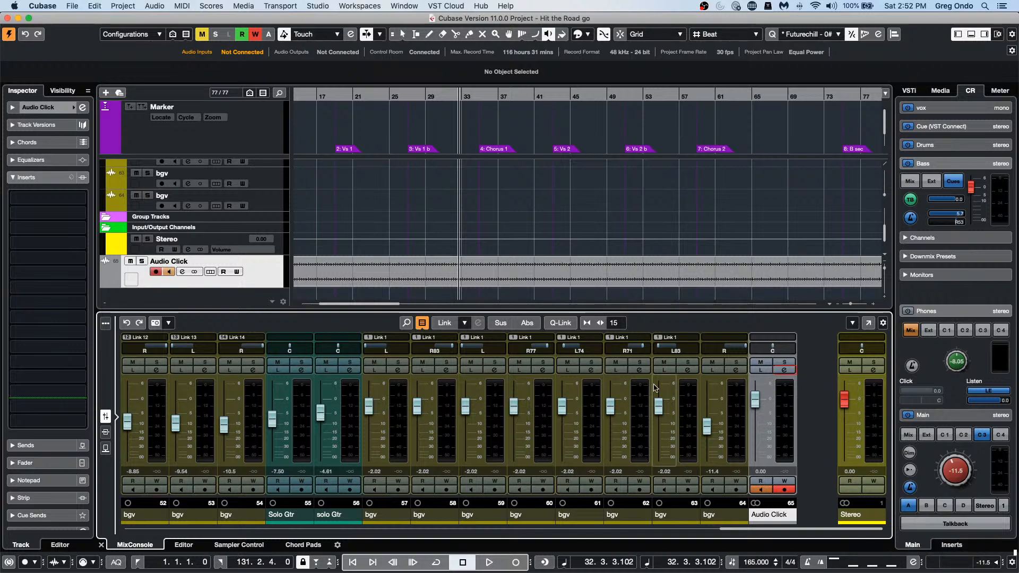
Step: Add one MIDI track below the Audio Click track, leaving its name blank
{"action": "left_click", "coordinate": [314, 6]}
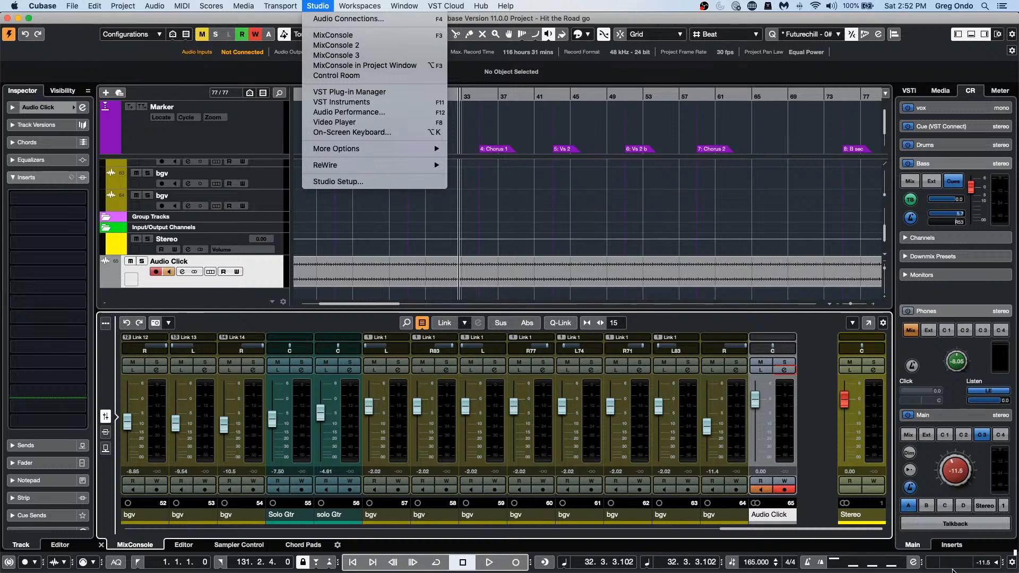
{"action": "left_click", "coordinate": [269, 271]}
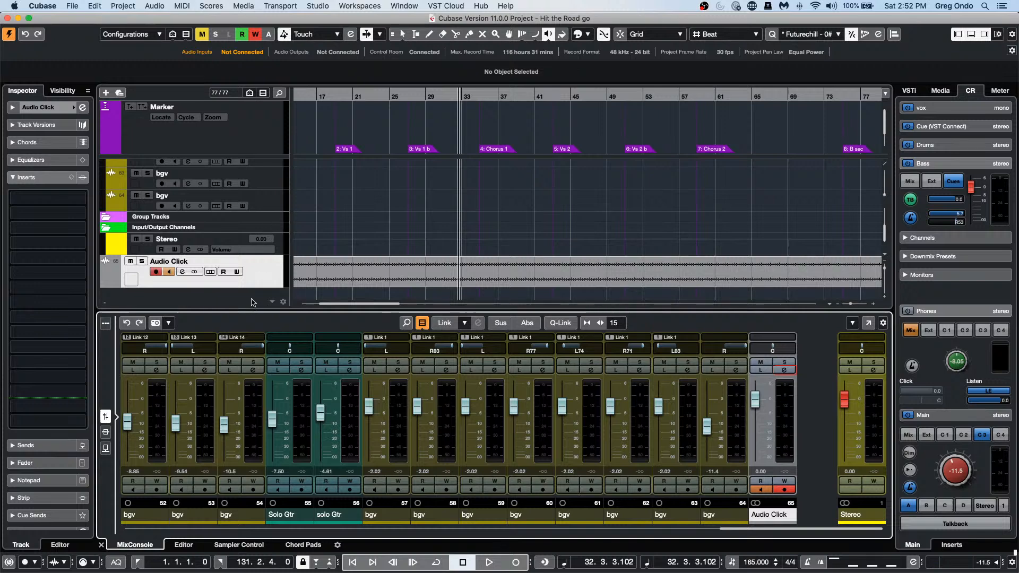
{"action": "right_click", "coordinate": [266, 278]}
{"action": "mouse_move", "coordinate": [297, 285]}
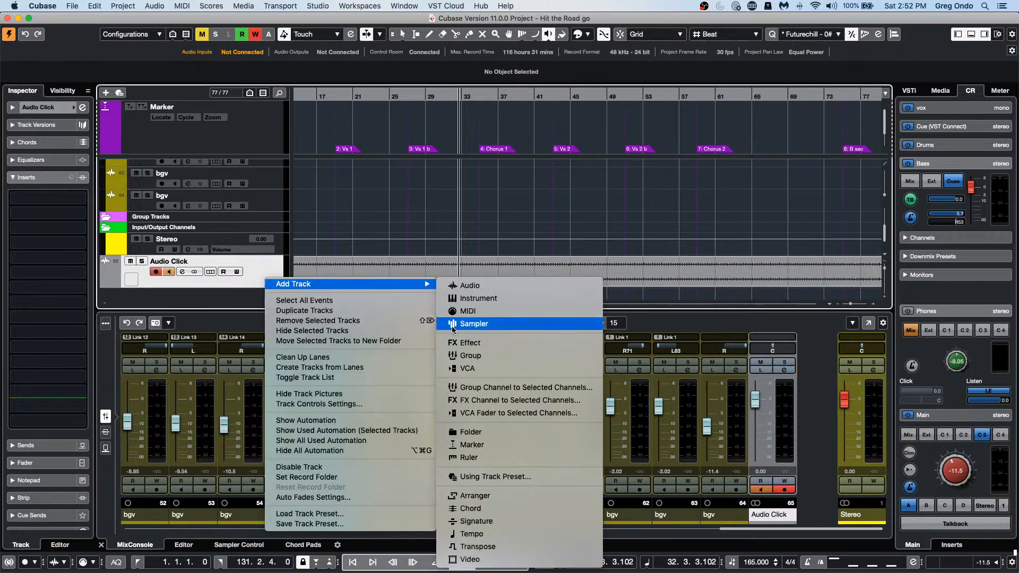
{"action": "left_click", "coordinate": [217, 280]}
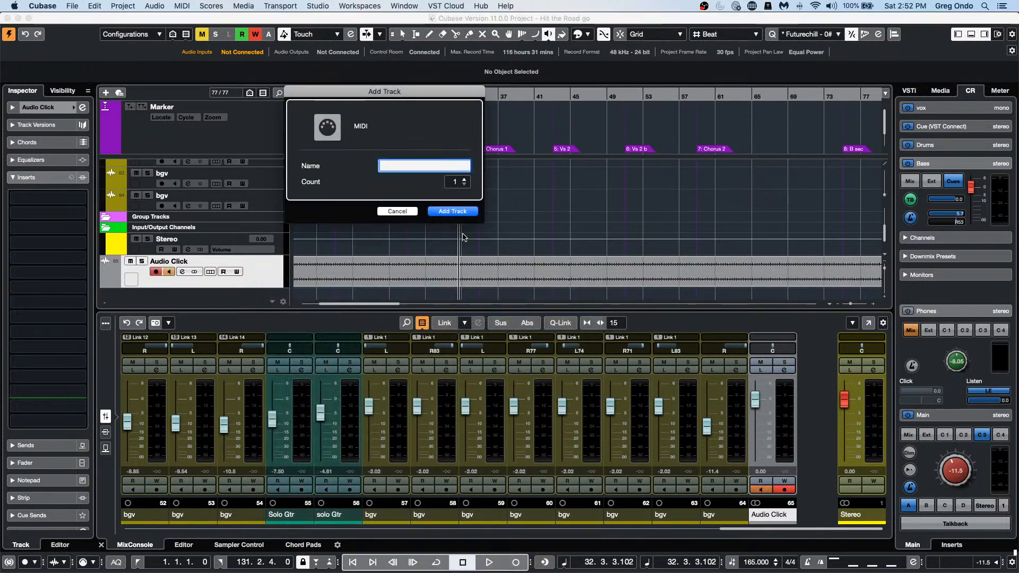
{"action": "left_click", "coordinate": [451, 208]}
{"action": "scroll", "coordinate": [320, 226], "scroll_direction": "down", "scroll_amount": 3}
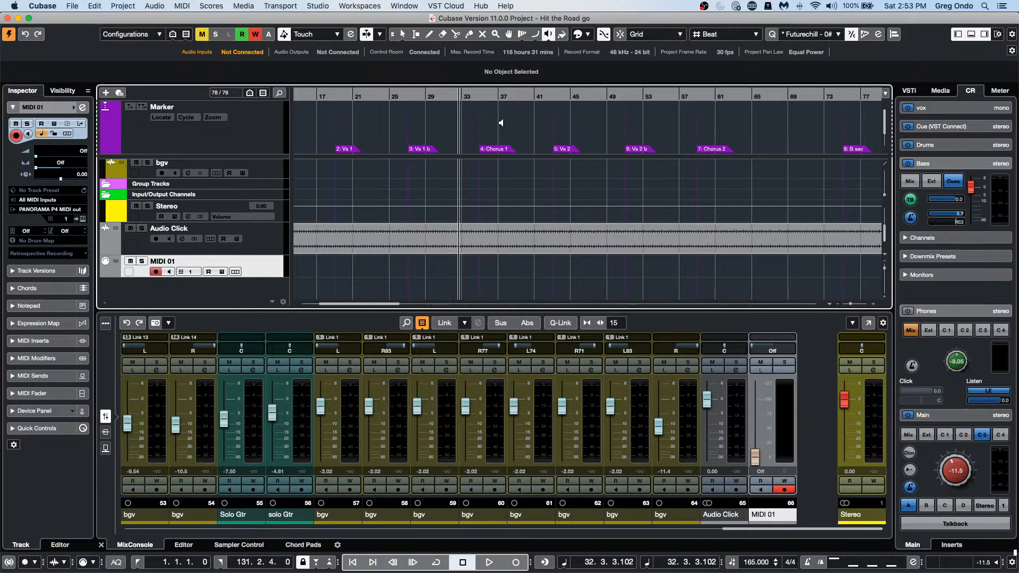
Step: In Studio Setup, examine the MIDI input choices for the Mackie Control remote device without assigning one
{"action": "left_click", "coordinate": [320, 6]}
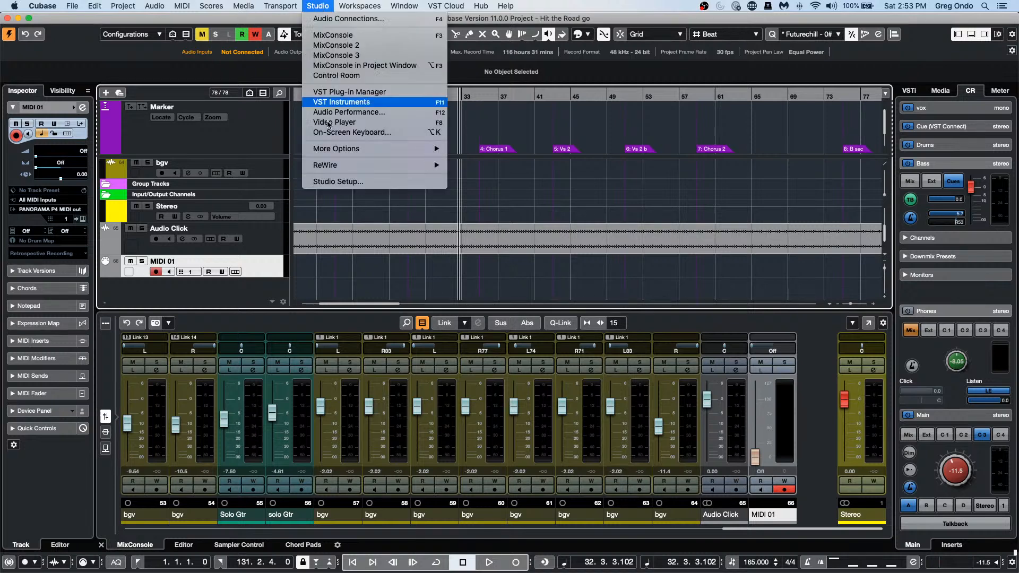
{"action": "left_click", "coordinate": [342, 183]}
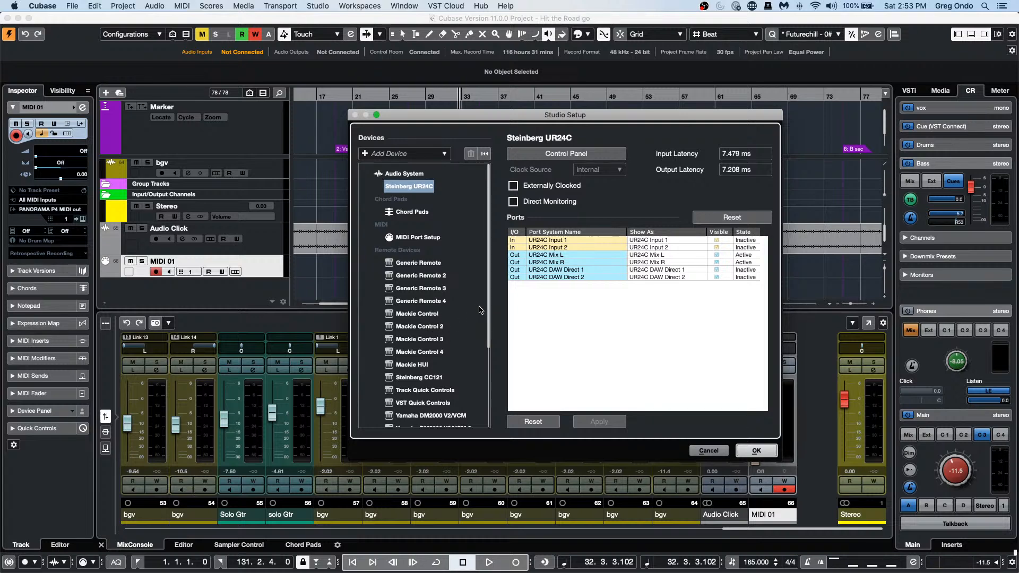
{"action": "left_click", "coordinate": [430, 315]}
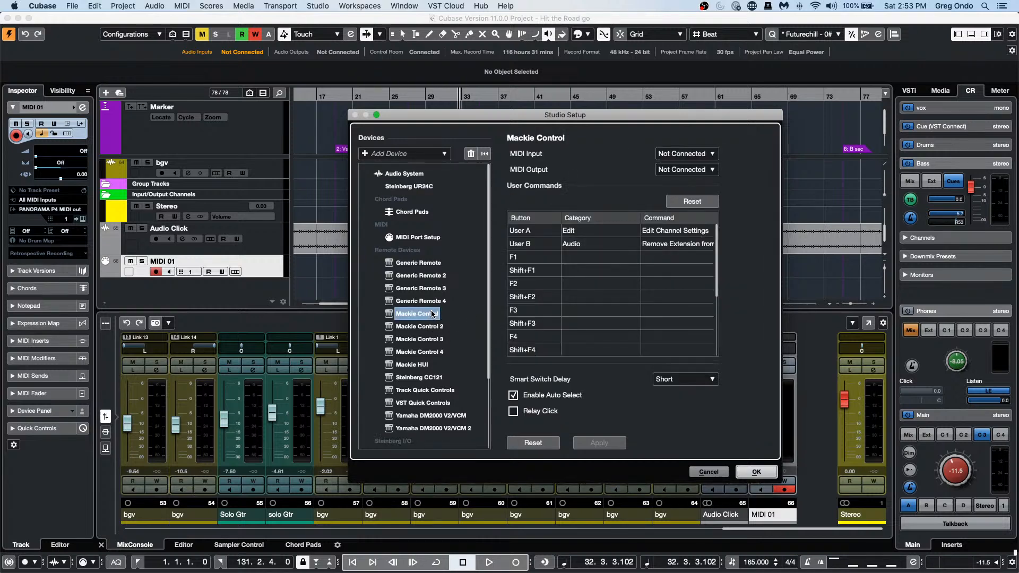
{"action": "left_click", "coordinate": [712, 155]}
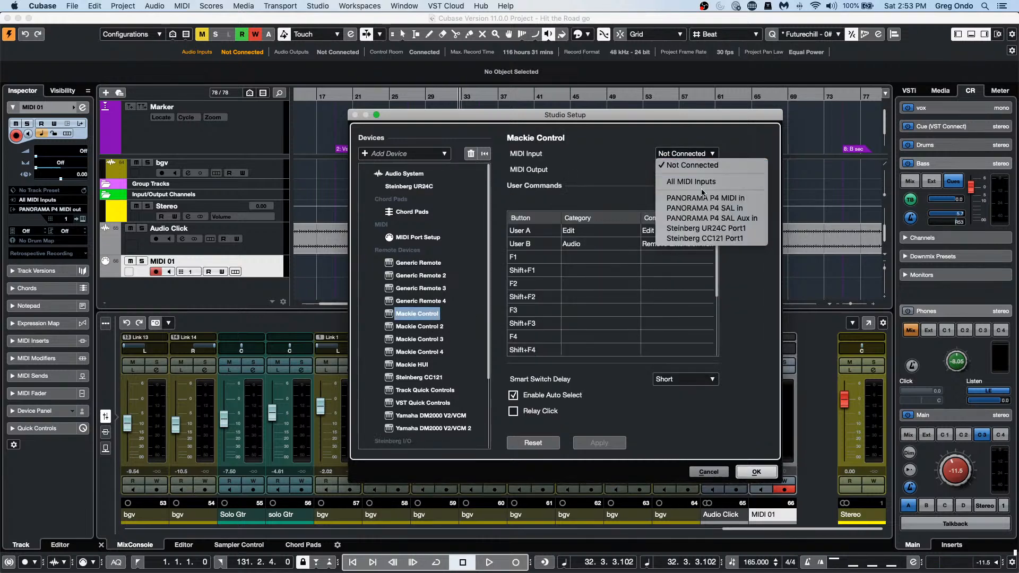
{"action": "left_click", "coordinate": [598, 163]}
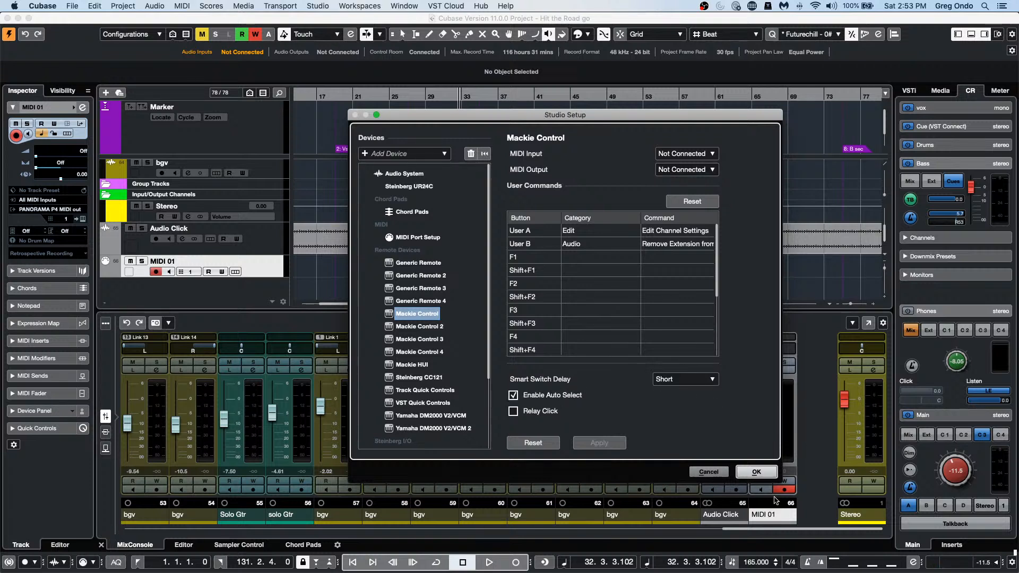
{"action": "left_click", "coordinate": [766, 472]}
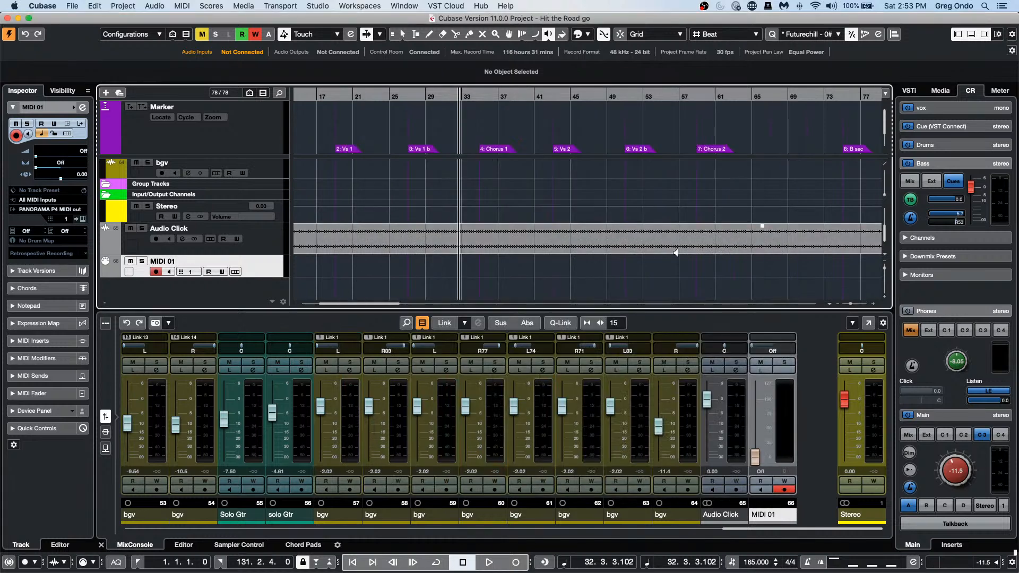
Step: In the MIDI Port Setup, try toggling the Steinberg UR24C Port1 input's inclusion in All MIDI Inputs, restore it and cancel the setup
{"action": "left_click", "coordinate": [315, 6]}
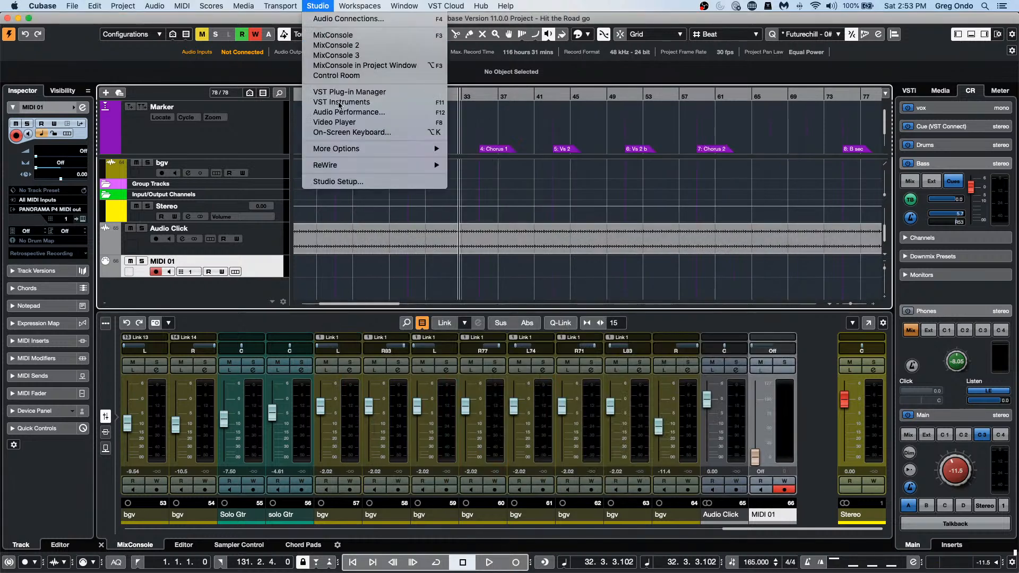
{"action": "left_click", "coordinate": [343, 181]}
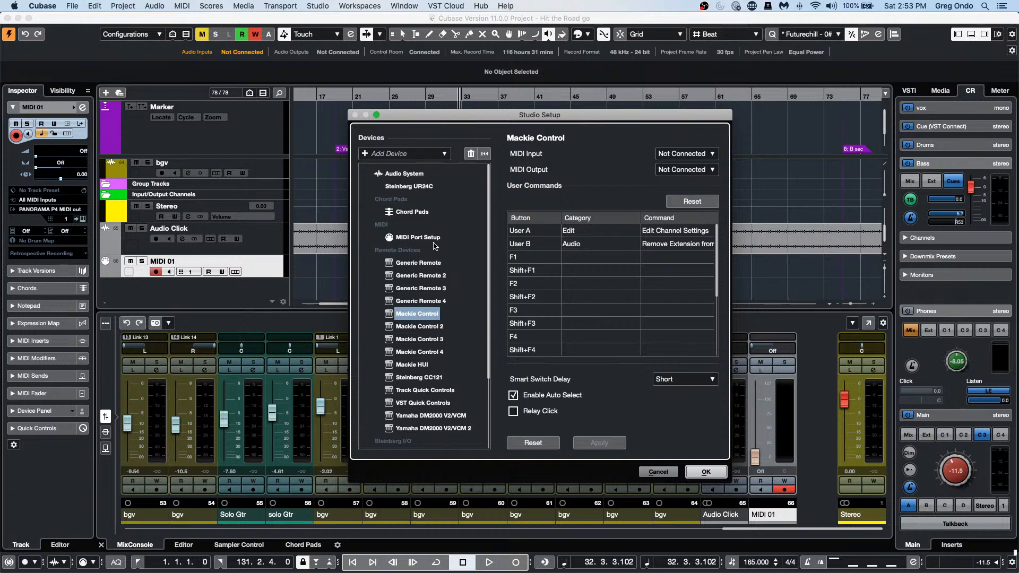
{"action": "left_click", "coordinate": [418, 238]}
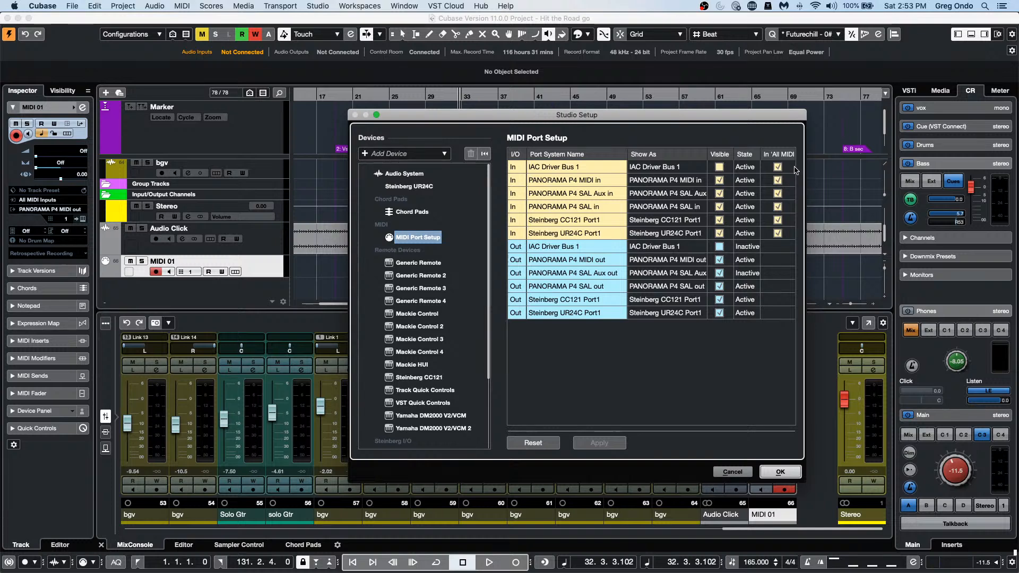
{"action": "left_click", "coordinate": [778, 234]}
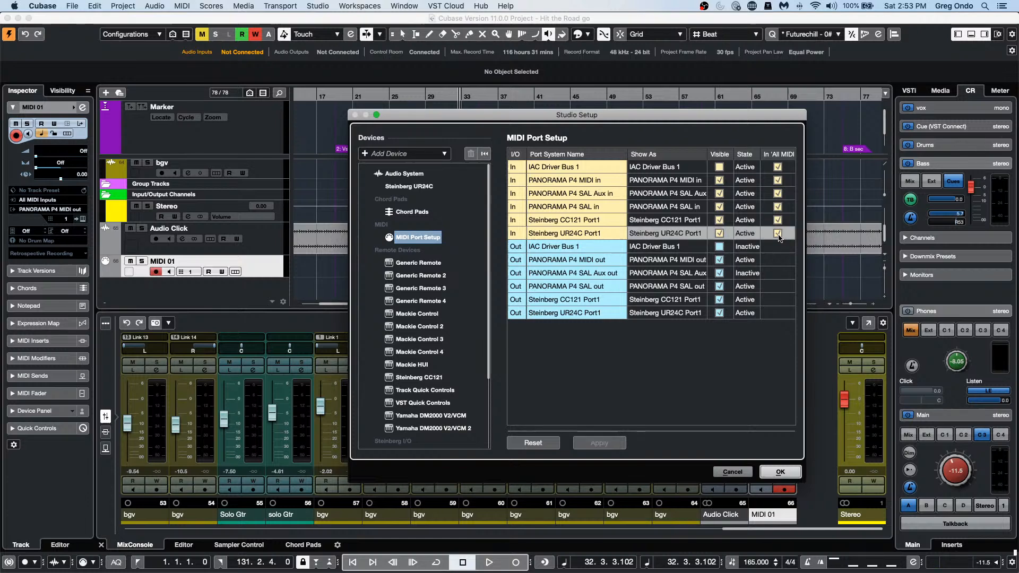
{"action": "left_click", "coordinate": [779, 235]}
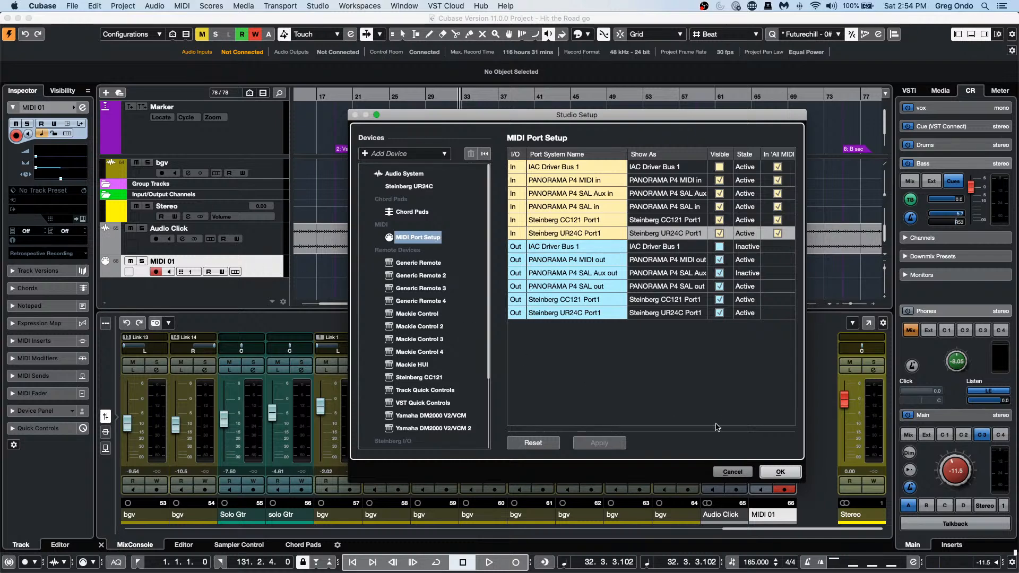
{"action": "left_click", "coordinate": [730, 472]}
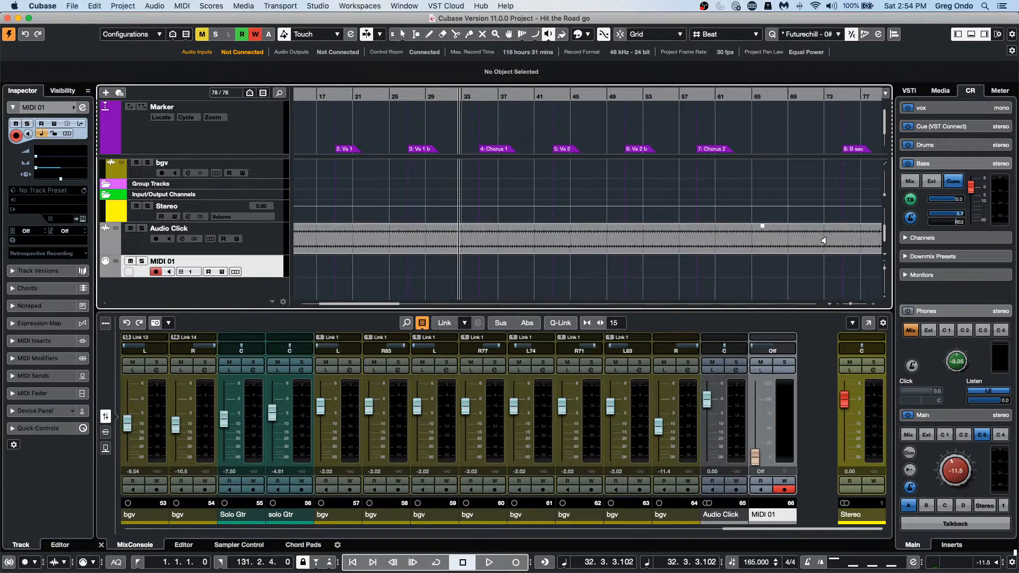
{"action": "left_click", "coordinate": [70, 6]}
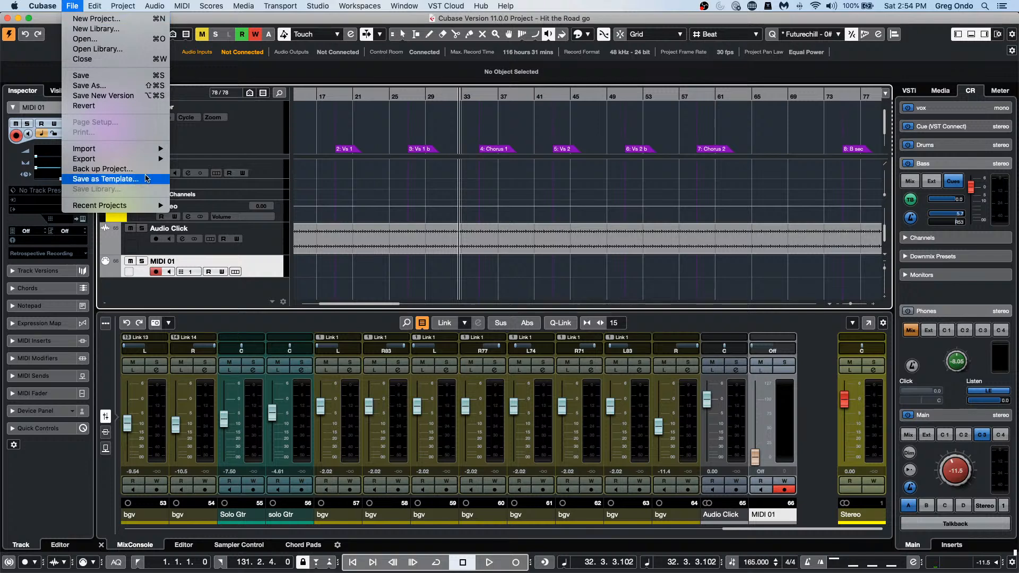
{"action": "left_click", "coordinate": [366, 184]}
Step: Add one instrument track below MIDI 01 using Groove Agent SE with stereo audio outputs
{"action": "right_click", "coordinate": [252, 148]}
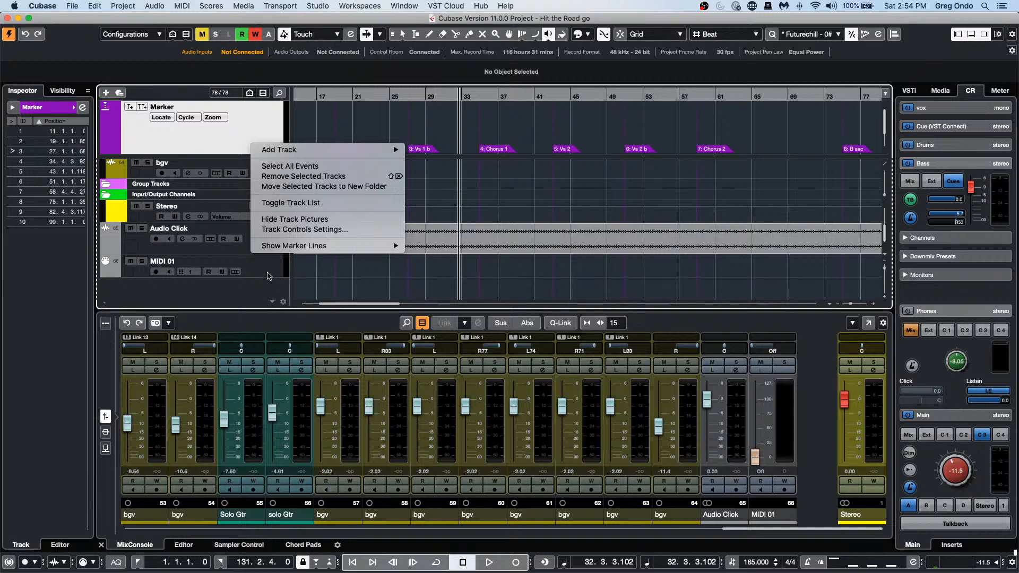
{"action": "right_click", "coordinate": [272, 274]}
{"action": "mouse_move", "coordinate": [273, 276]}
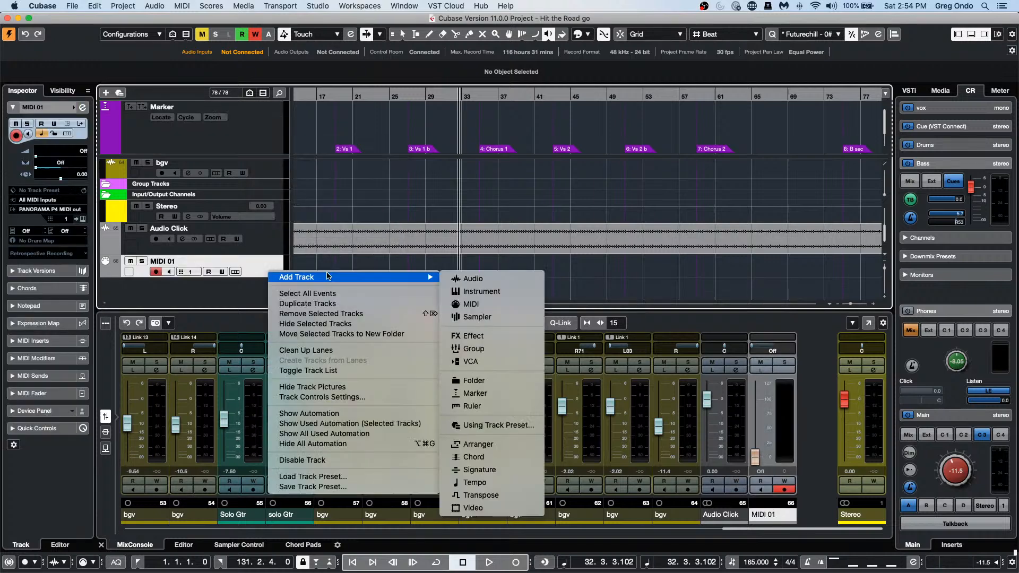
{"action": "left_click", "coordinate": [465, 292]}
{"action": "left_click", "coordinate": [419, 165]}
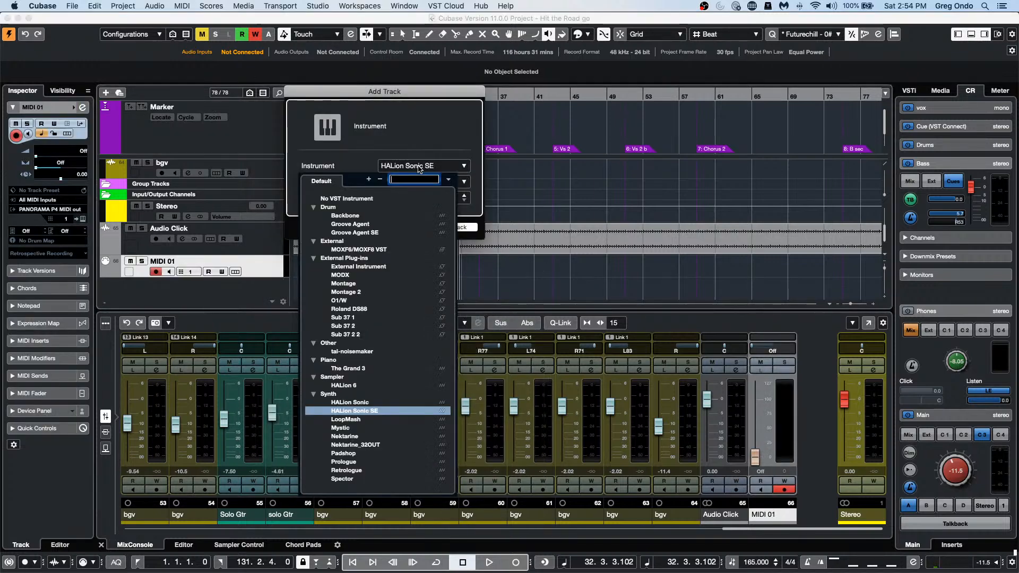
{"action": "left_click", "coordinate": [360, 232]}
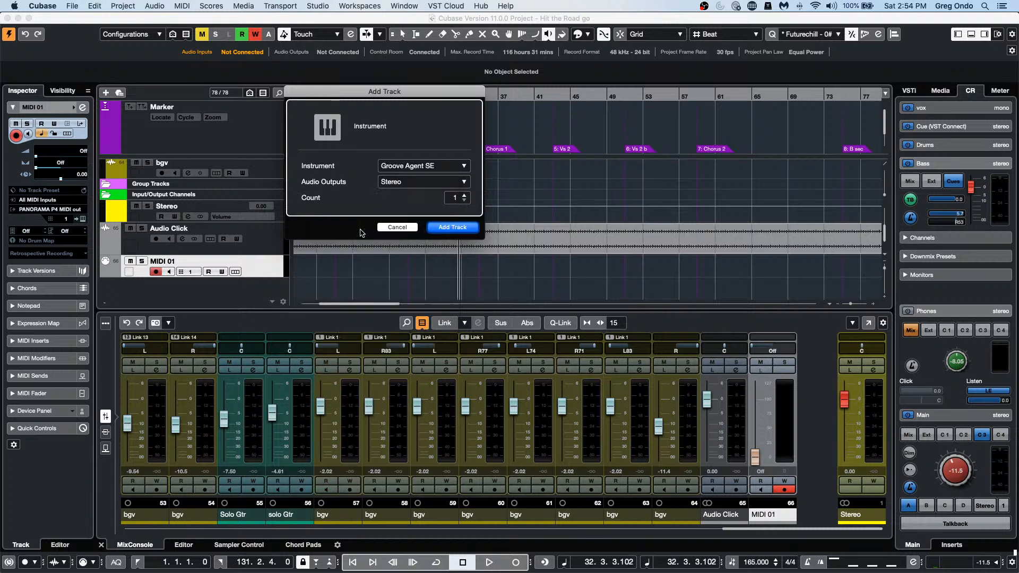
{"action": "left_click", "coordinate": [445, 228]}
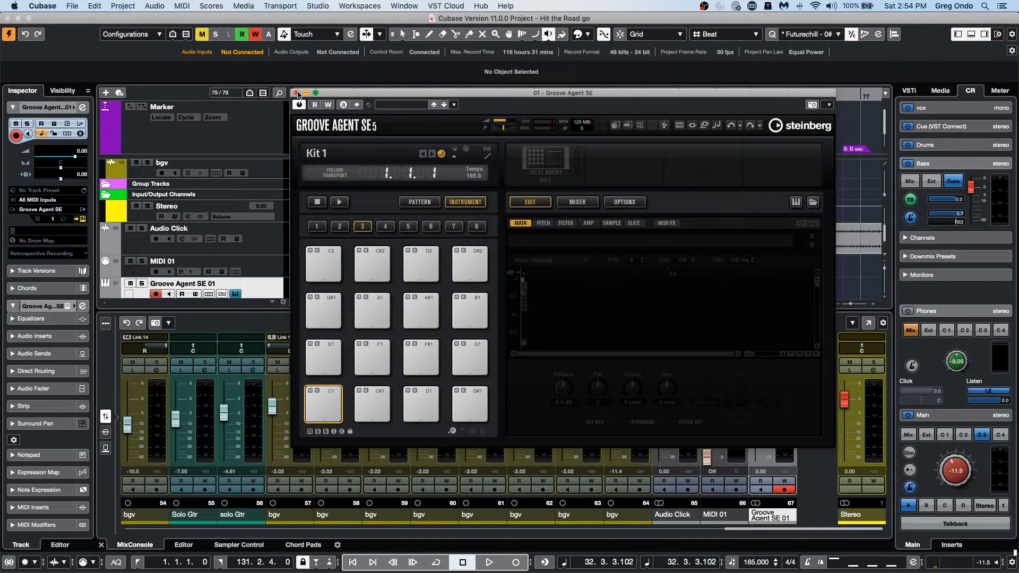
Step: Load the Circuit Kit with patterns into the Groove Agent SE kit slot and dismiss the kit browser
{"action": "right_click", "coordinate": [537, 158]}
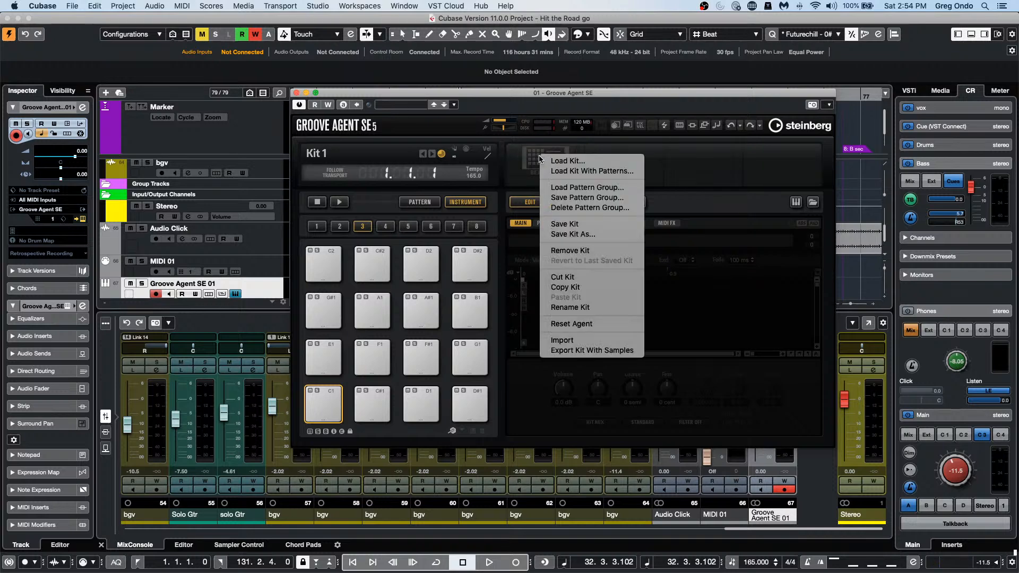
{"action": "left_click", "coordinate": [563, 171]}
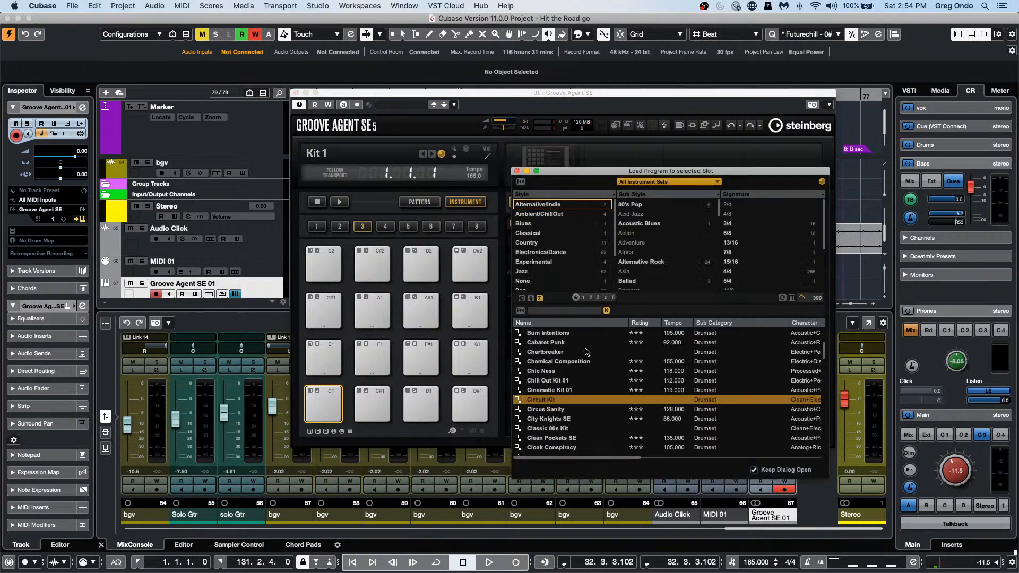
{"action": "double_click", "coordinate": [554, 400]}
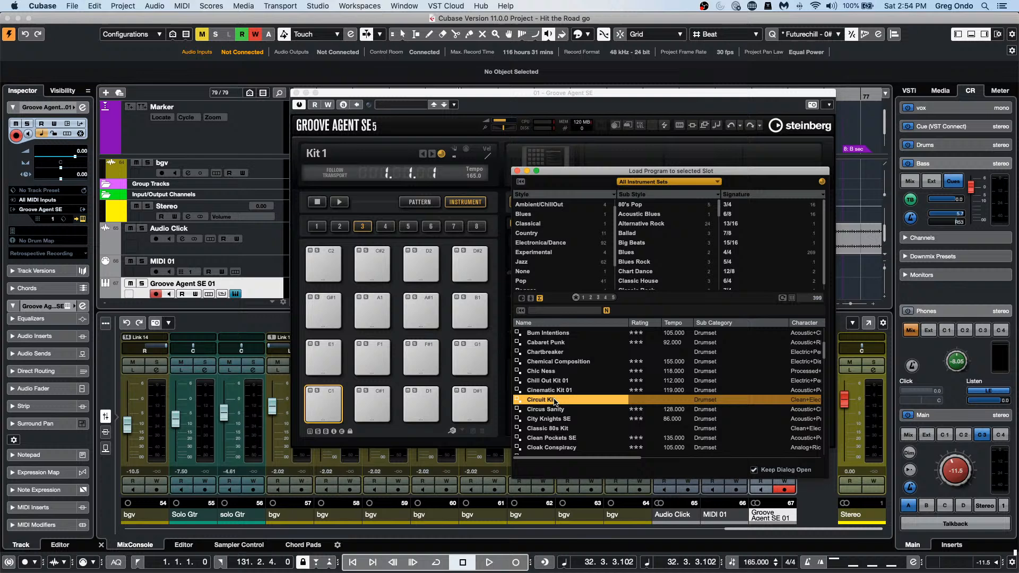
{"action": "left_click", "coordinate": [517, 171]}
Step: Audition the Kick and Shaker pads, close the Groove Agent SE window and set the Control Room's Main source to Mix
{"action": "left_click", "coordinate": [332, 409]}
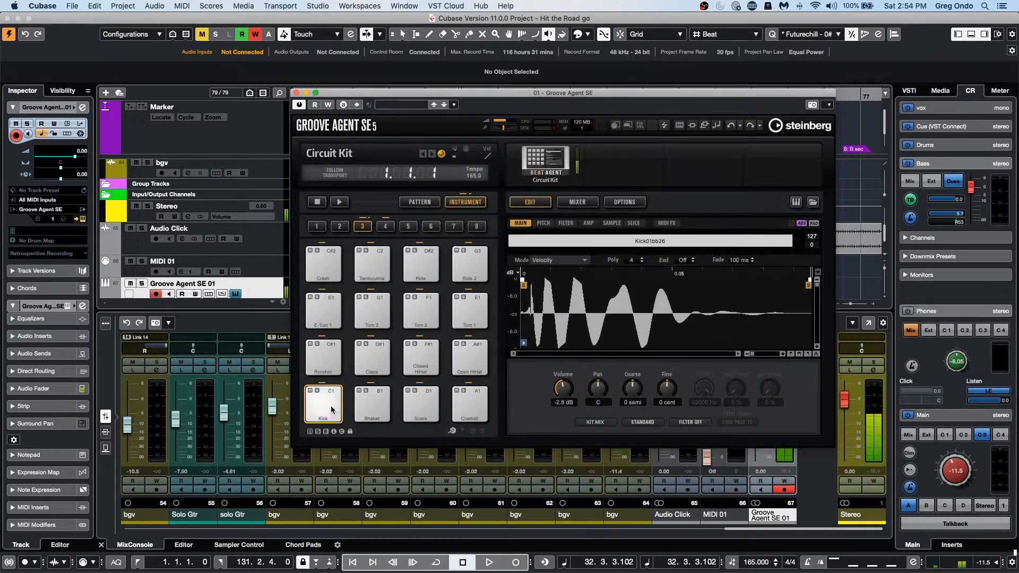
{"action": "left_click", "coordinate": [372, 405]}
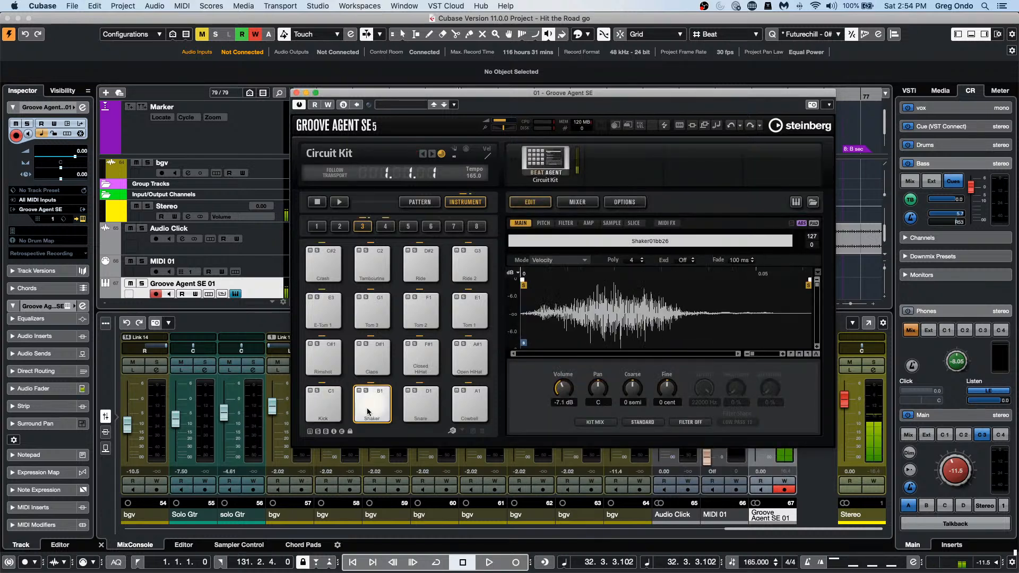
{"action": "left_click", "coordinate": [296, 93]}
{"action": "left_click", "coordinate": [908, 434]}
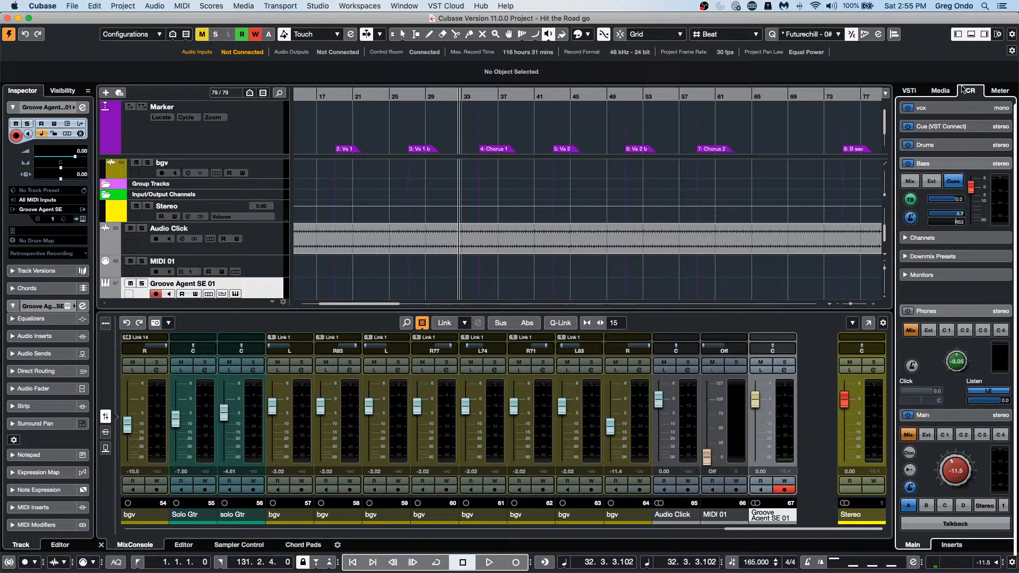
Step: Activate all audio outputs of the Groove Agent SE instrument in the VST instrument rack
{"action": "left_click", "coordinate": [913, 92]}
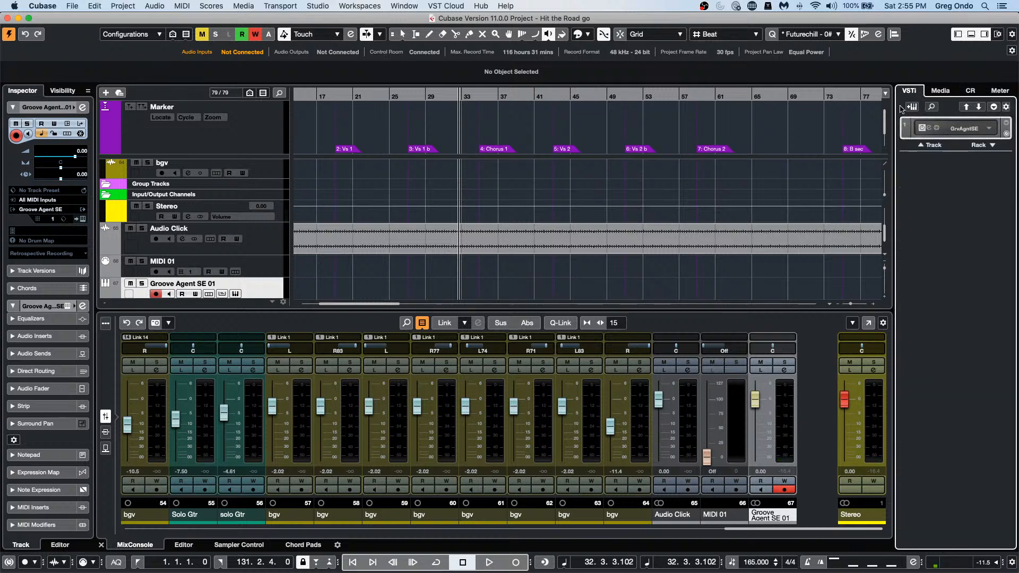
{"action": "left_click", "coordinate": [989, 129]}
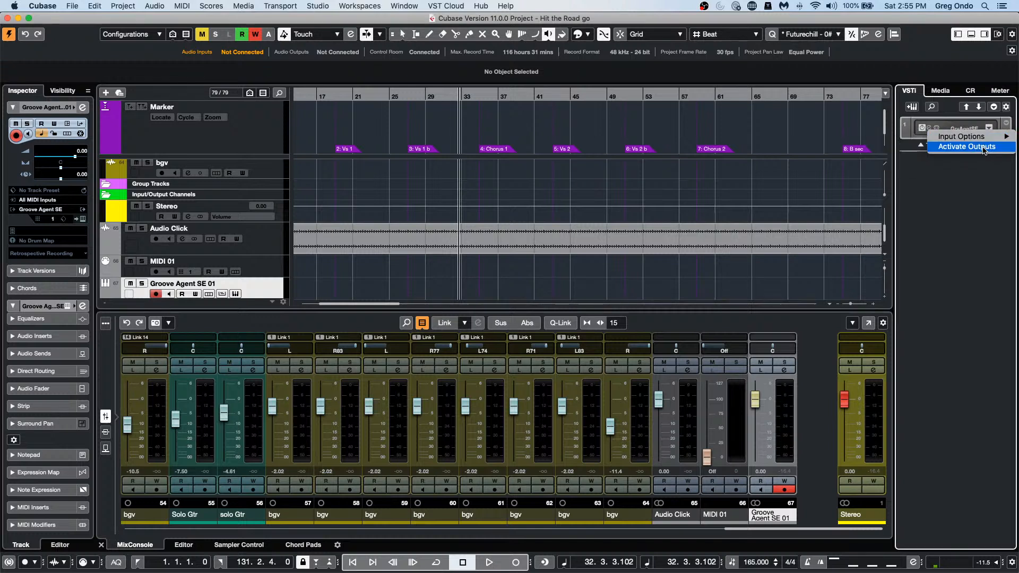
{"action": "left_click", "coordinate": [982, 147]}
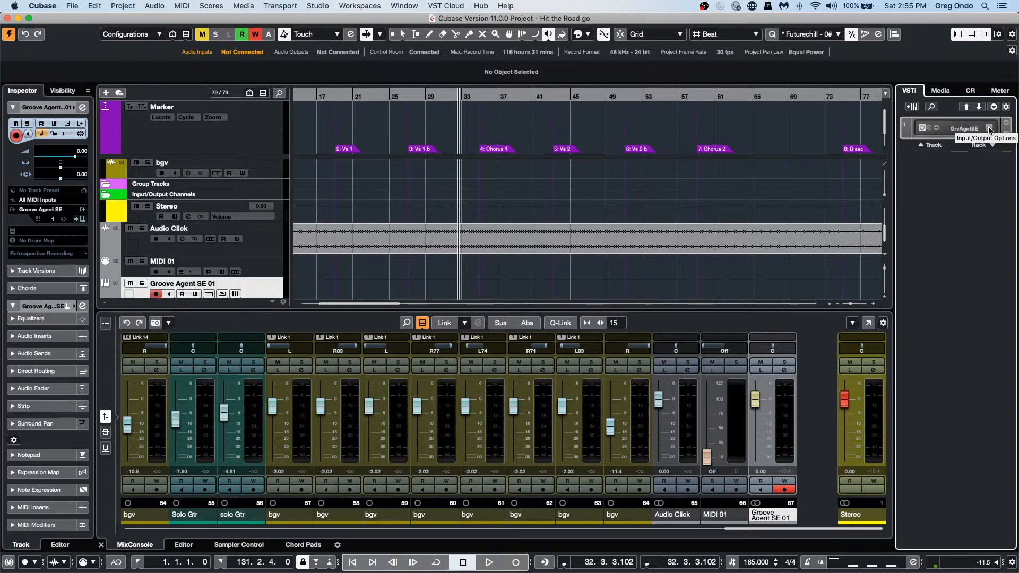
{"action": "left_click", "coordinate": [989, 129]}
{"action": "mouse_move", "coordinate": [987, 147]}
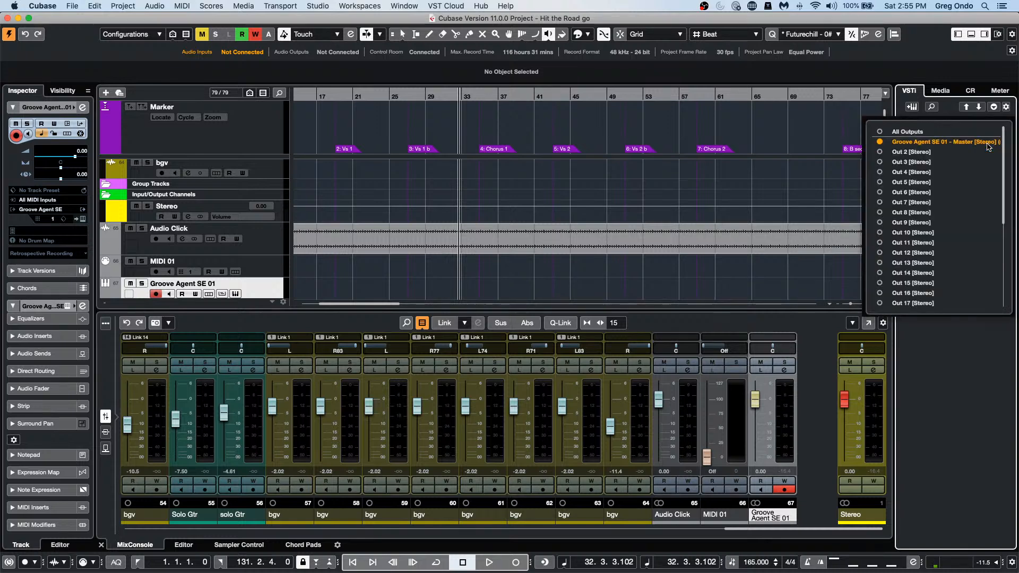
{"action": "left_click", "coordinate": [880, 133]}
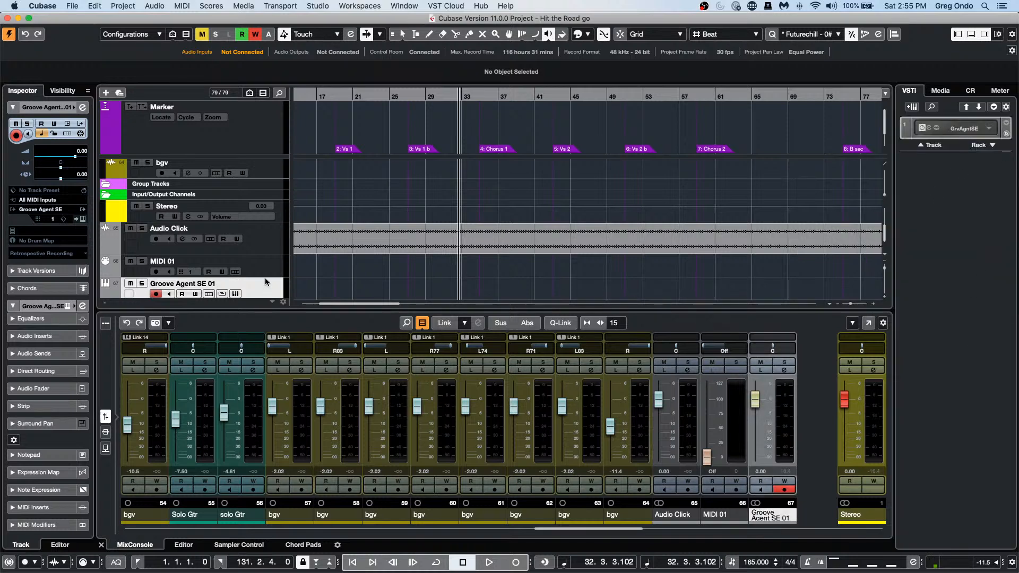
Step: Reopen Groove Agent SE and audition the Circuit Kit's Kick, Shaker, Snare and Rimshot pads
{"action": "left_click", "coordinate": [83, 219]}
{"action": "left_click", "coordinate": [321, 406]}
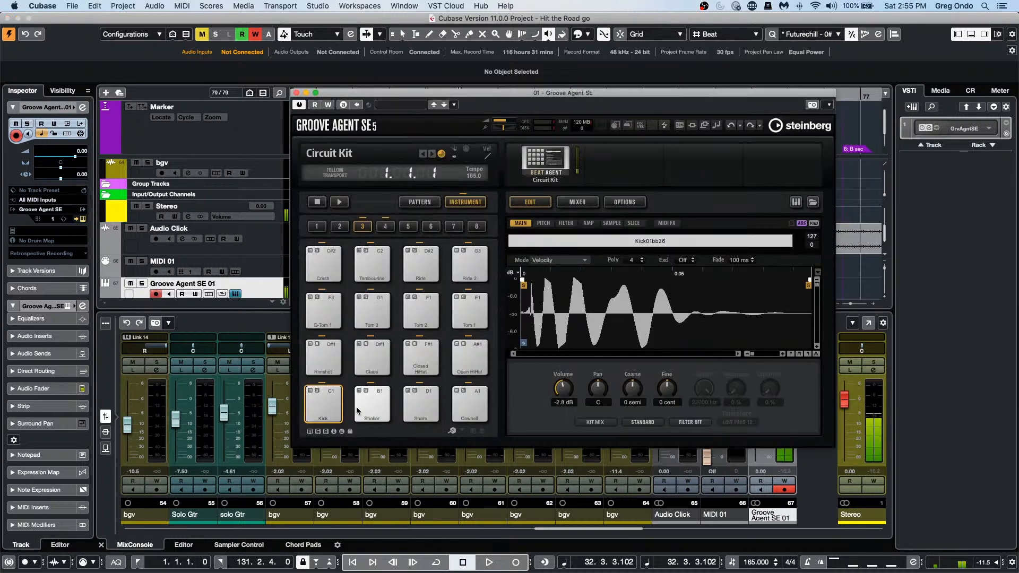
{"action": "left_click", "coordinate": [372, 406]}
{"action": "left_click", "coordinate": [421, 406]}
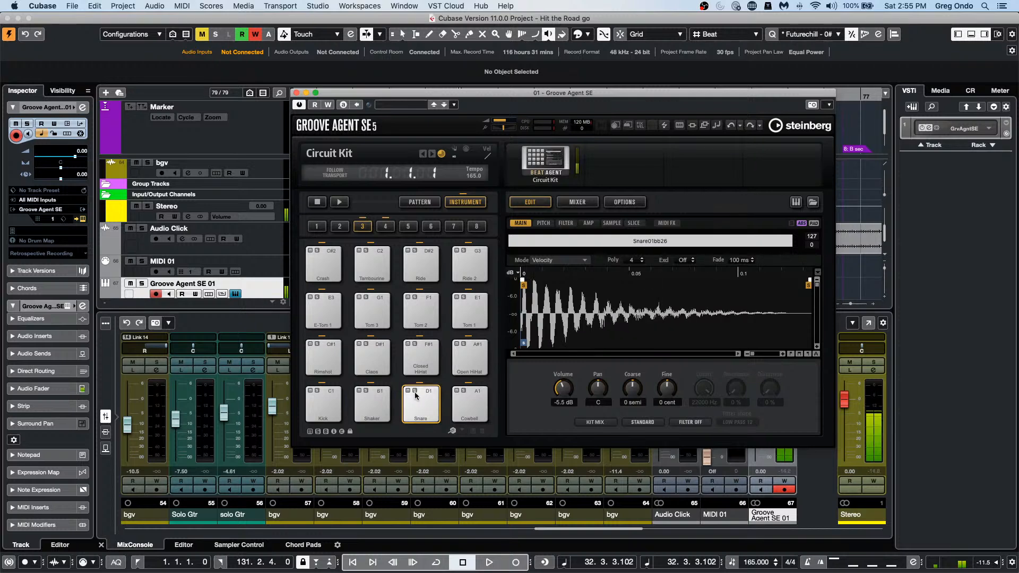
{"action": "left_click", "coordinate": [329, 357]}
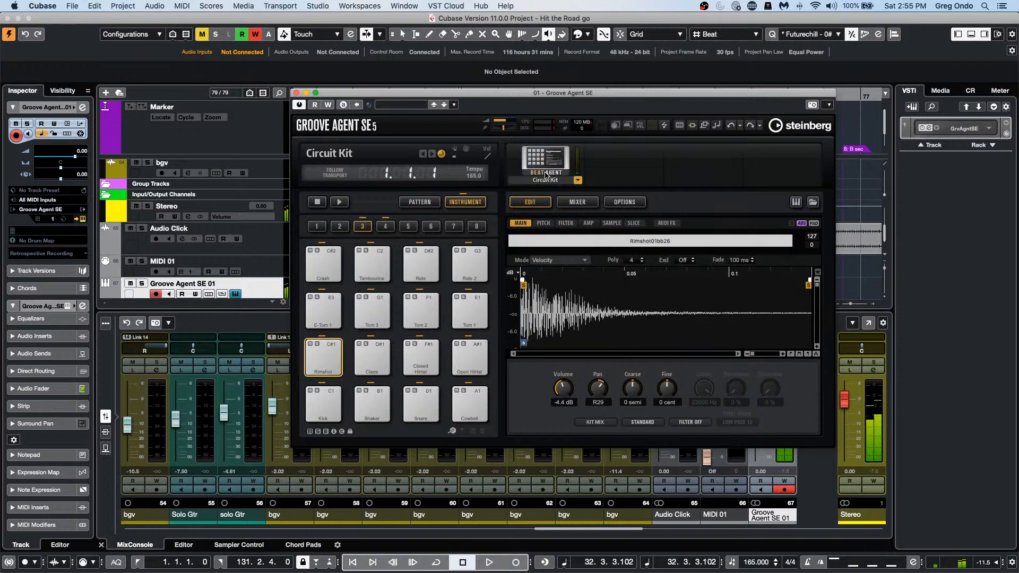
Step: Replace the loaded Groove Agent SE kit with Forget The Past, found by searching for "forget", and dismiss the kit browser
{"action": "right_click", "coordinate": [564, 154]}
{"action": "left_click", "coordinate": [581, 167]}
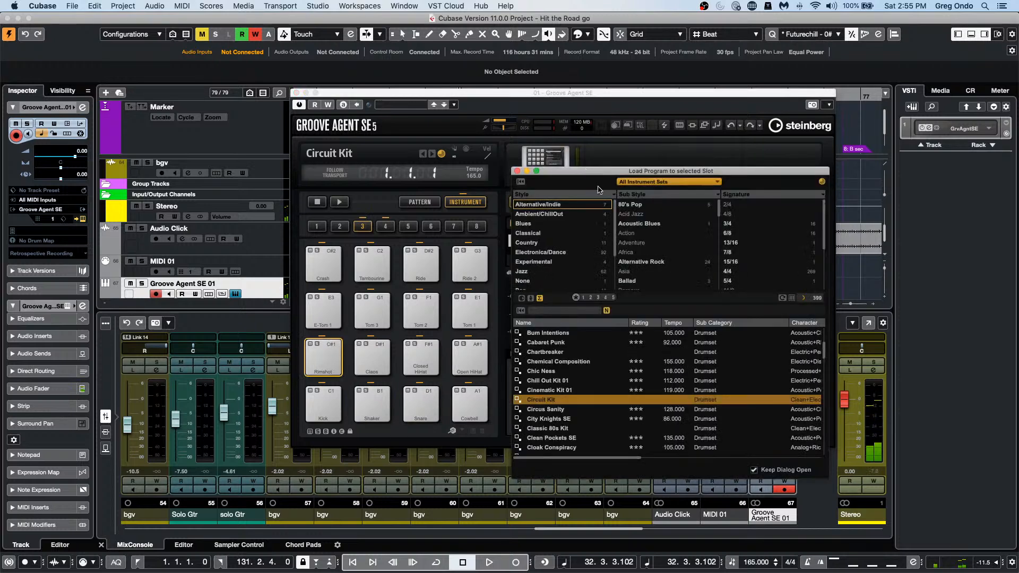
{"action": "scroll", "coordinate": [554, 389], "scroll_direction": "up", "scroll_amount": 10}
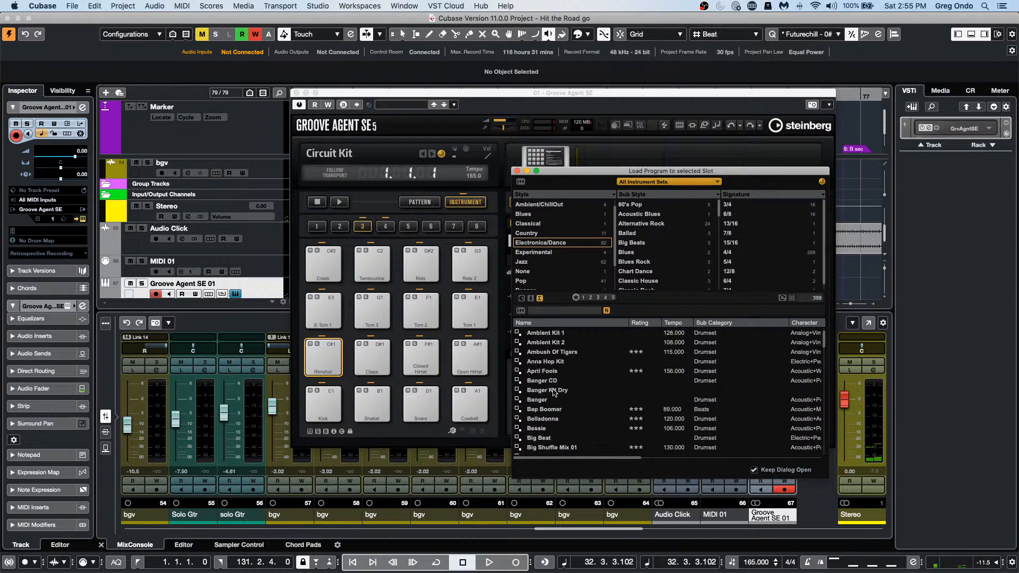
{"action": "scroll", "coordinate": [553, 393], "scroll_direction": "down", "scroll_amount": 15}
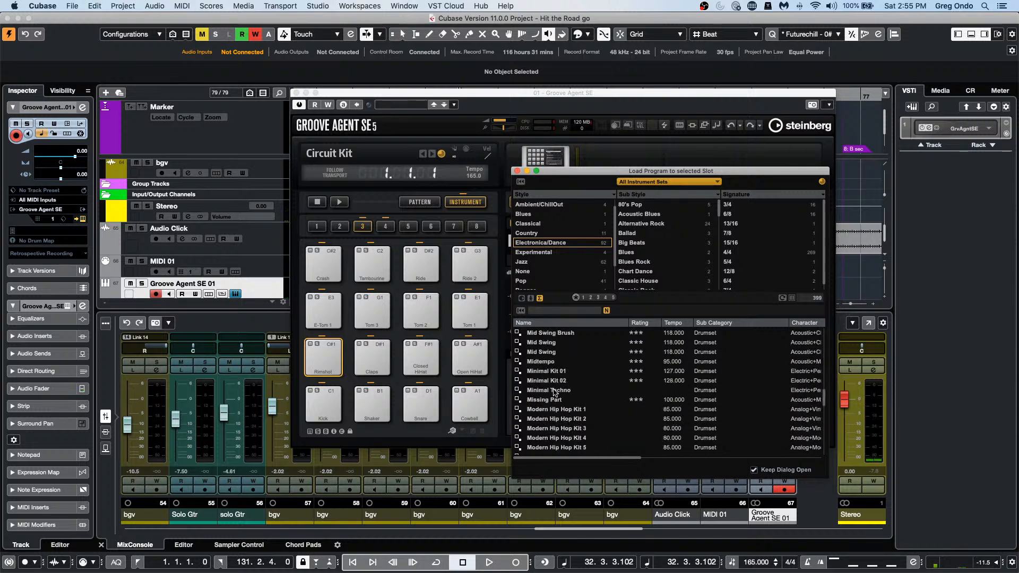
{"action": "left_click", "coordinate": [553, 311]}
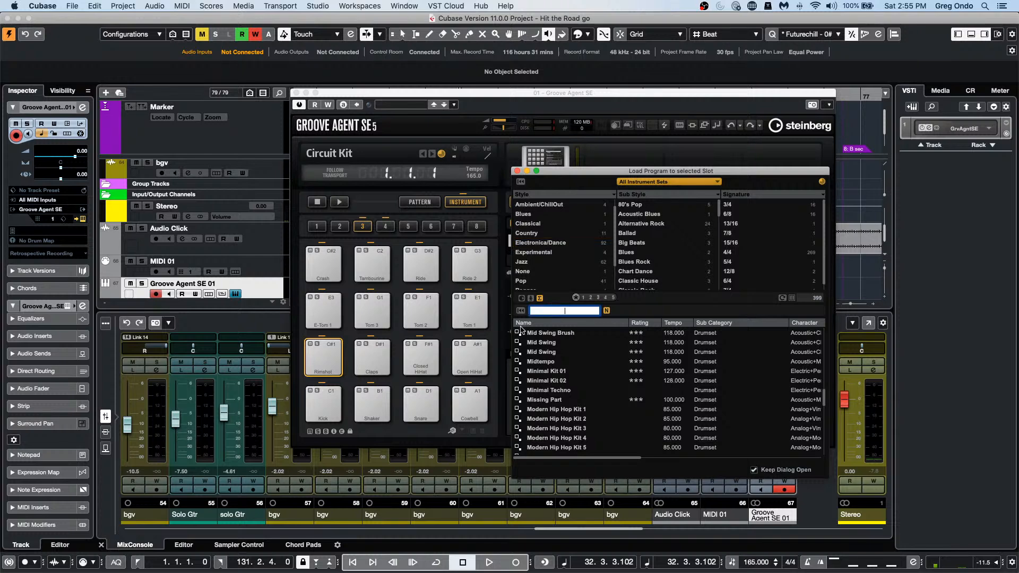
{"action": "type", "text": "forget"}
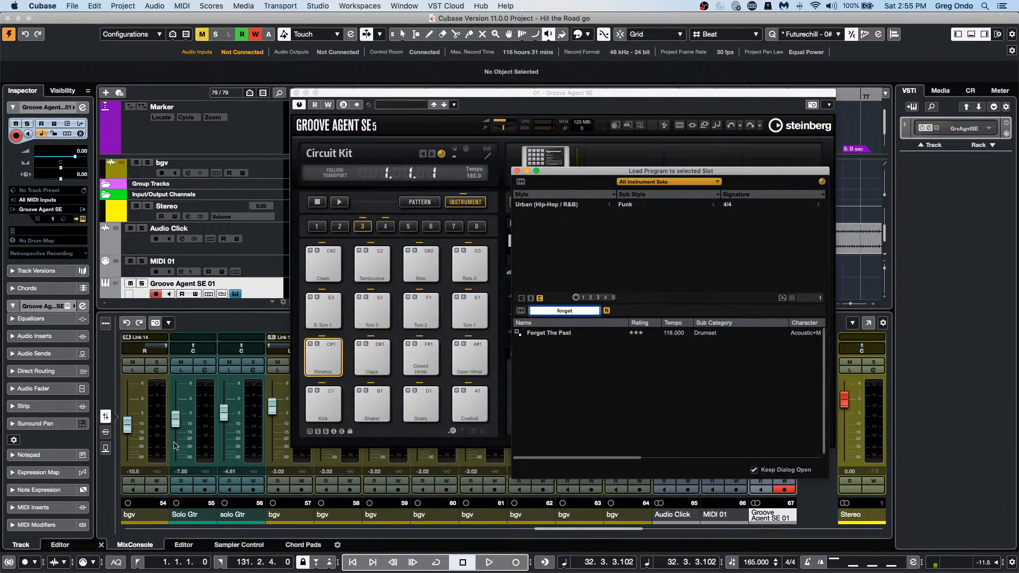
{"action": "double_click", "coordinate": [565, 334]}
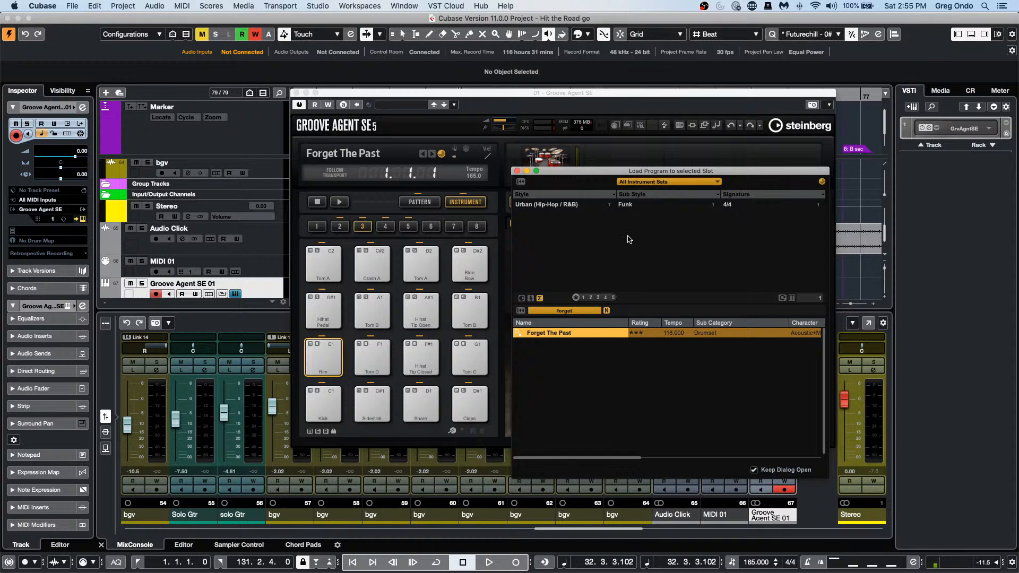
{"action": "left_click", "coordinate": [517, 171]}
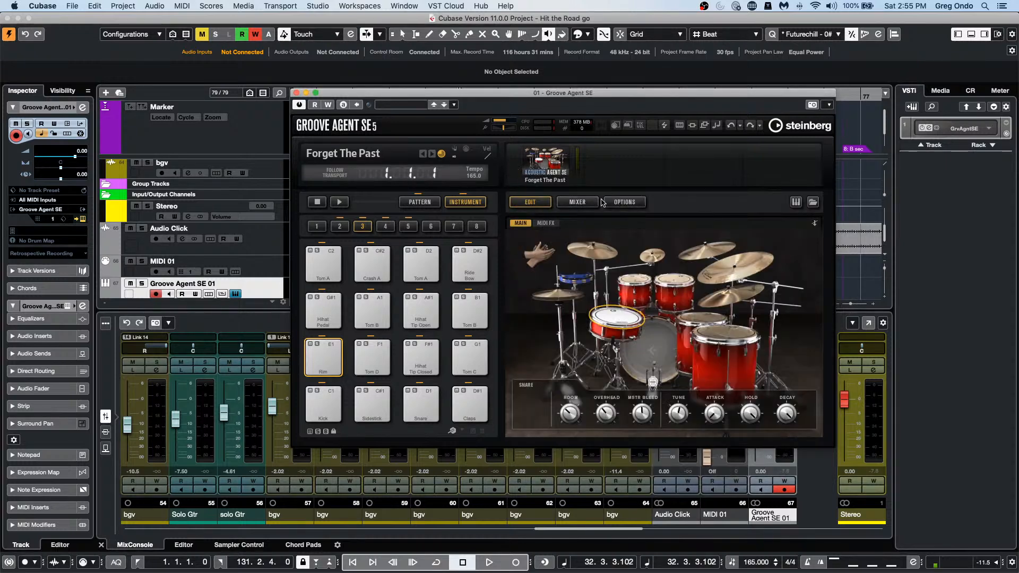
Step: Audition the Kick, Sidestick and Rim pads of the Forget The Past kit
{"action": "left_click", "coordinate": [324, 411]}
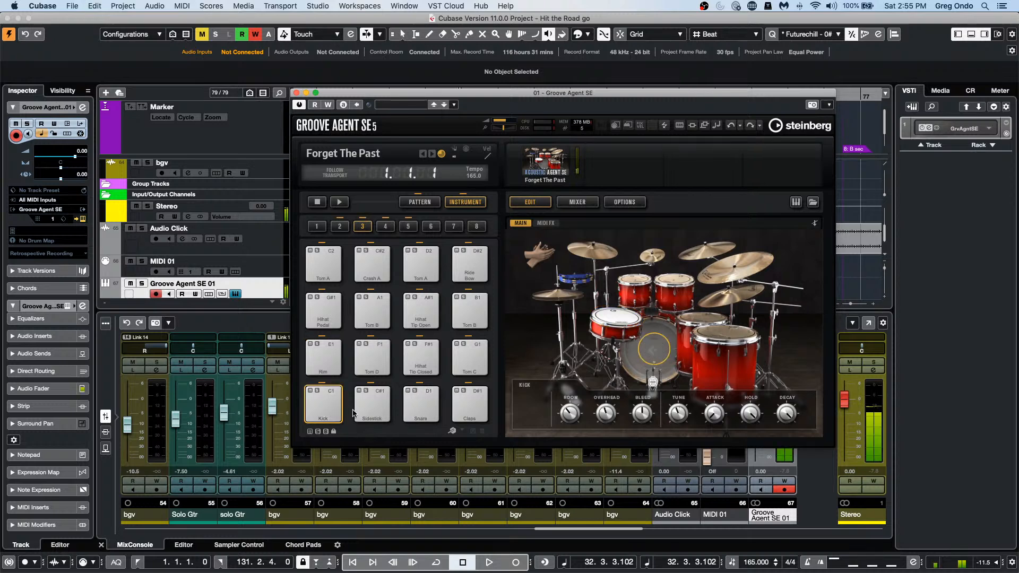
{"action": "left_click", "coordinate": [371, 407]}
{"action": "left_click", "coordinate": [325, 354]}
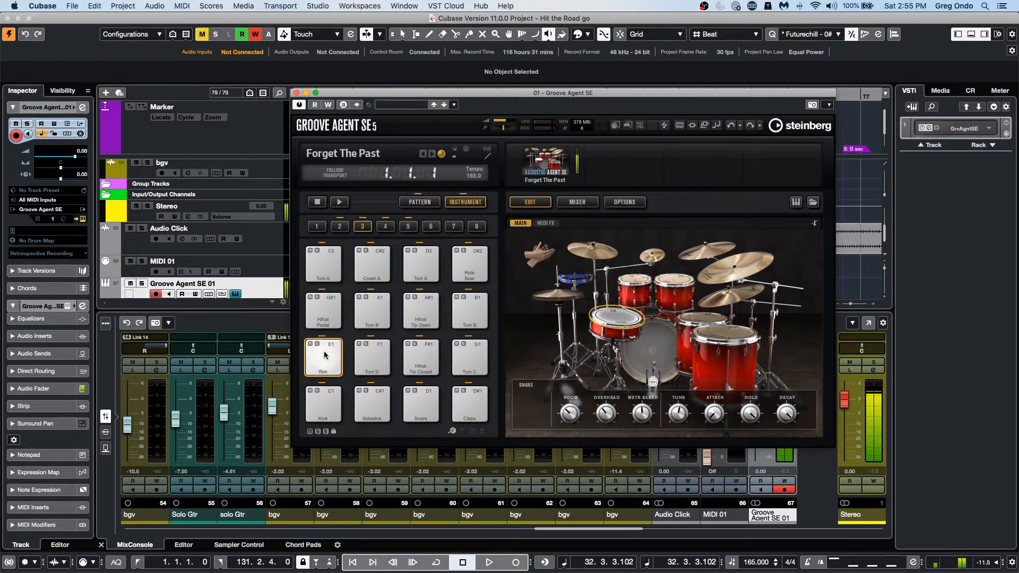
{"action": "left_click", "coordinate": [322, 404]}
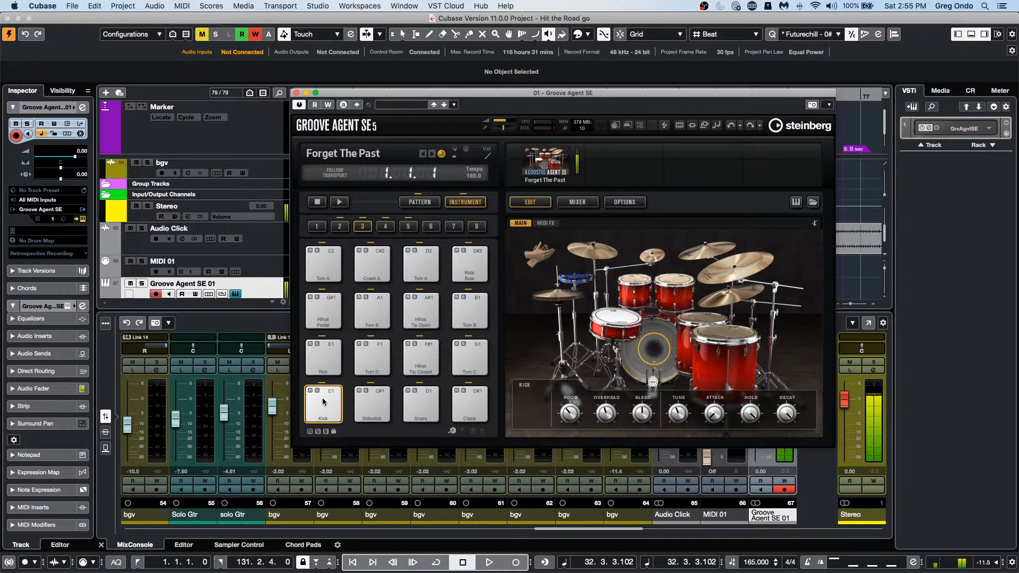
Step: Show Groove Agent SE's internal mixer beside its output channels in the MixConsole and audition the Kick, Sidestick and Tom D pads
{"action": "left_click", "coordinate": [578, 203]}
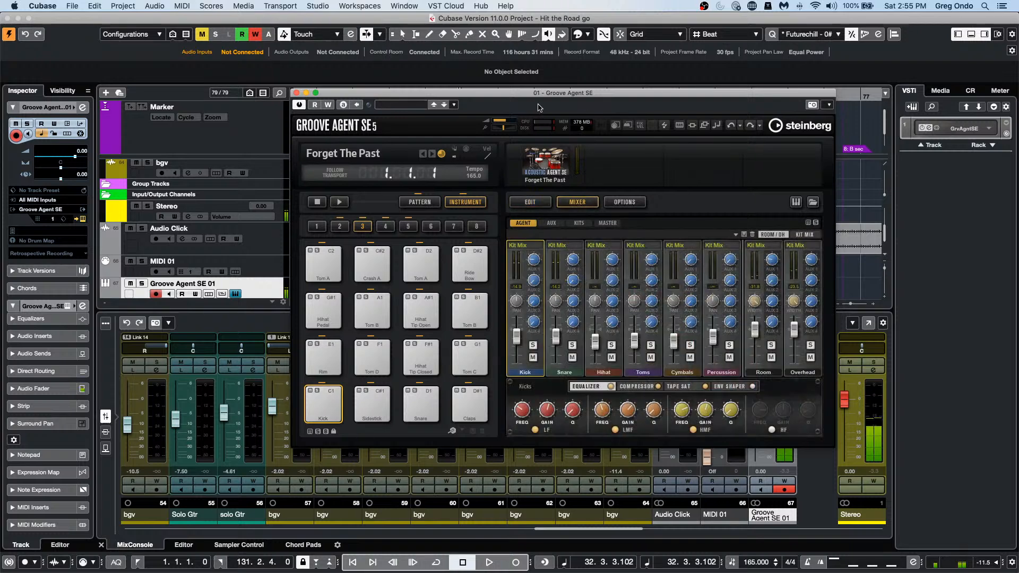
{"action": "left_click_drag", "start_coordinate": [526, 94], "coordinate": [715, 18]}
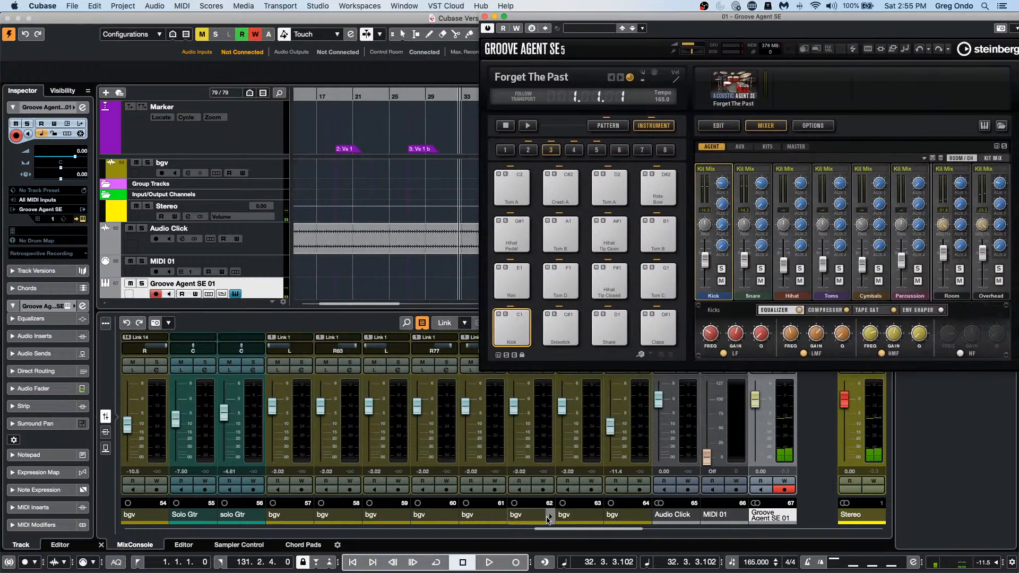
{"action": "left_click_drag", "start_coordinate": [553, 534], "coordinate": [635, 532]}
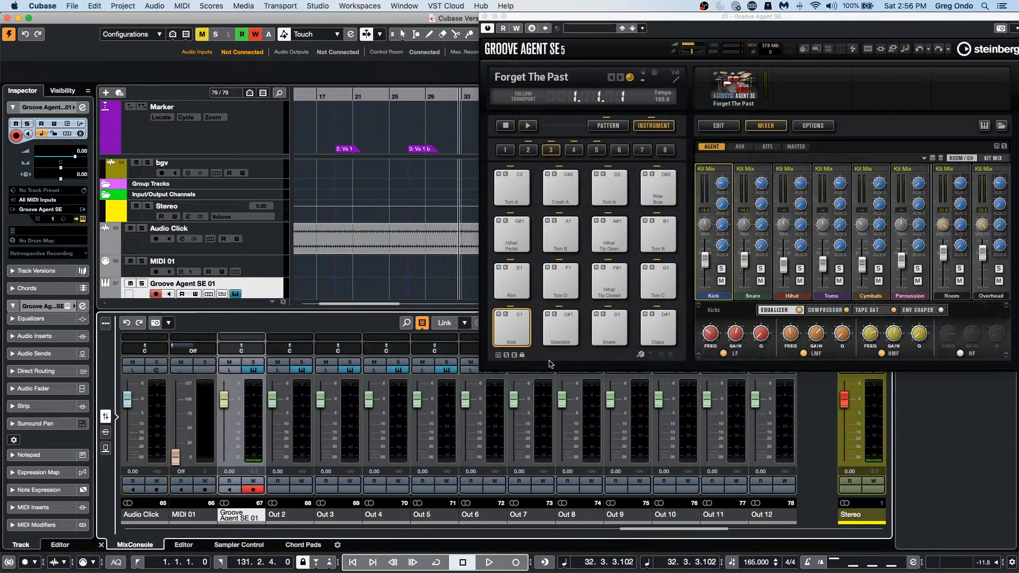
{"action": "left_click", "coordinate": [514, 325]}
{"action": "left_click", "coordinate": [563, 327]}
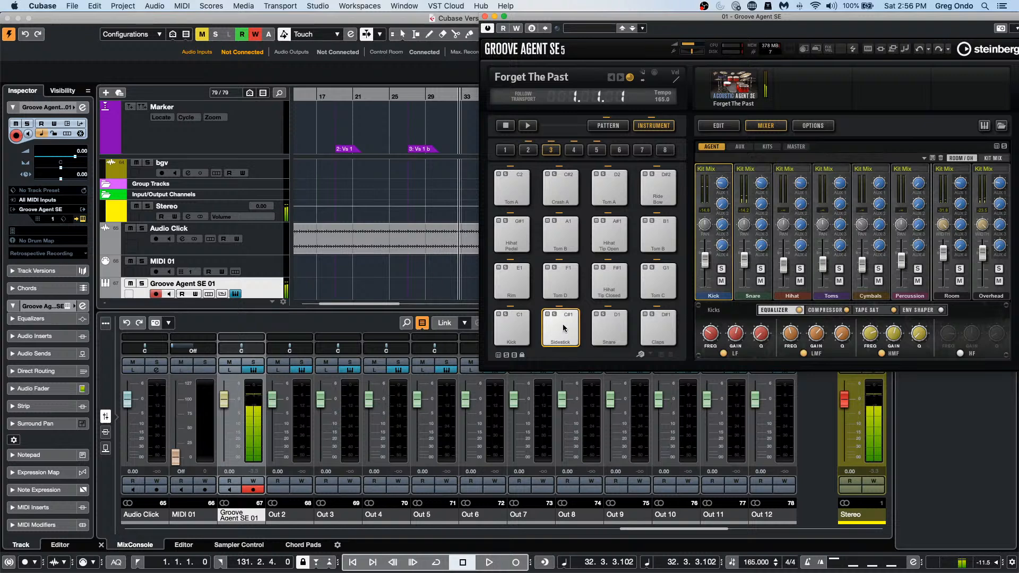
{"action": "left_click", "coordinate": [567, 279]}
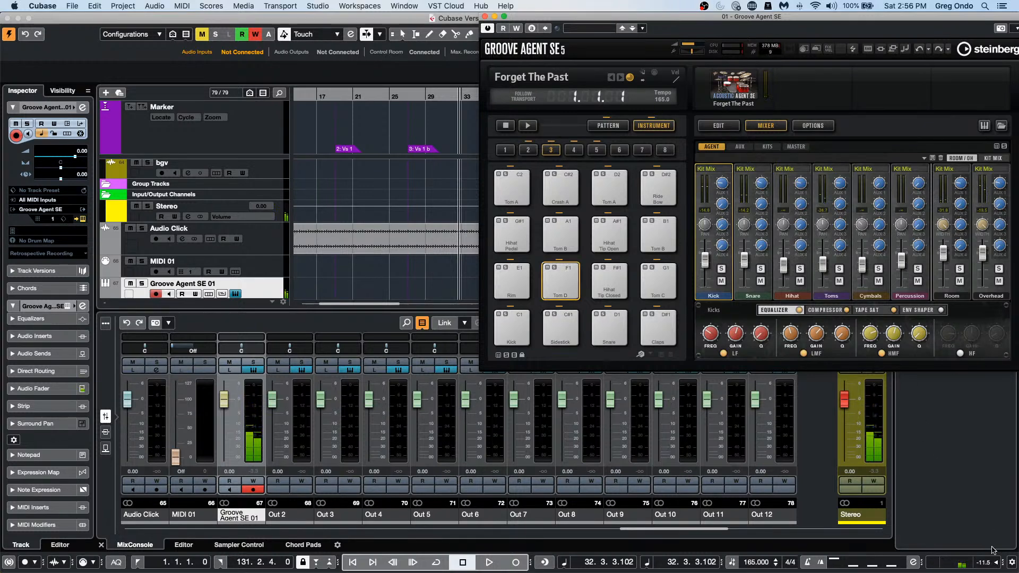
Step: Set the monitoring level to -3.39 and audition the Kick, Sidestick, Snare and Rim pads
{"action": "left_click", "coordinate": [997, 563]}
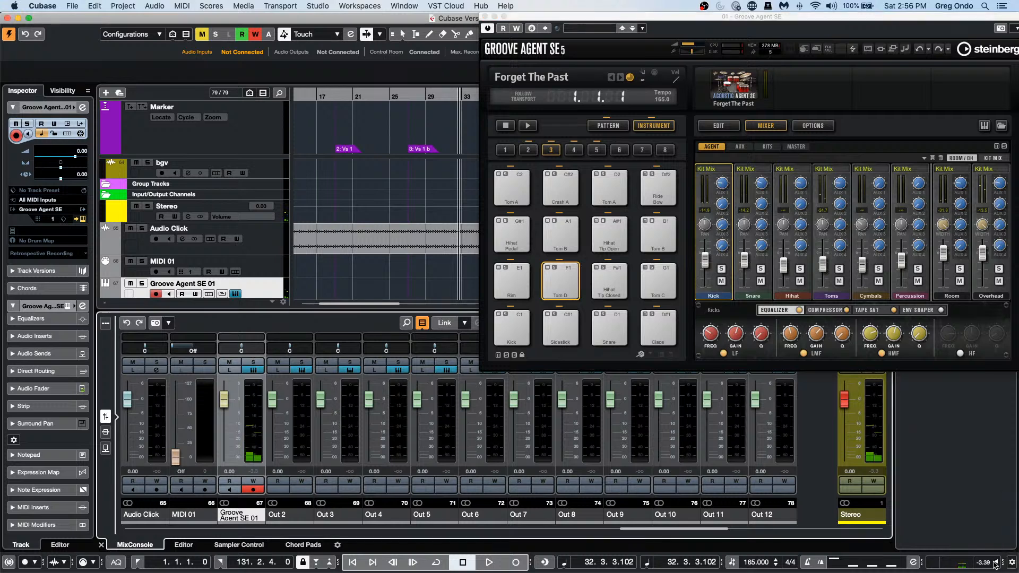
{"action": "left_click", "coordinate": [522, 331]}
{"action": "left_click", "coordinate": [566, 331]}
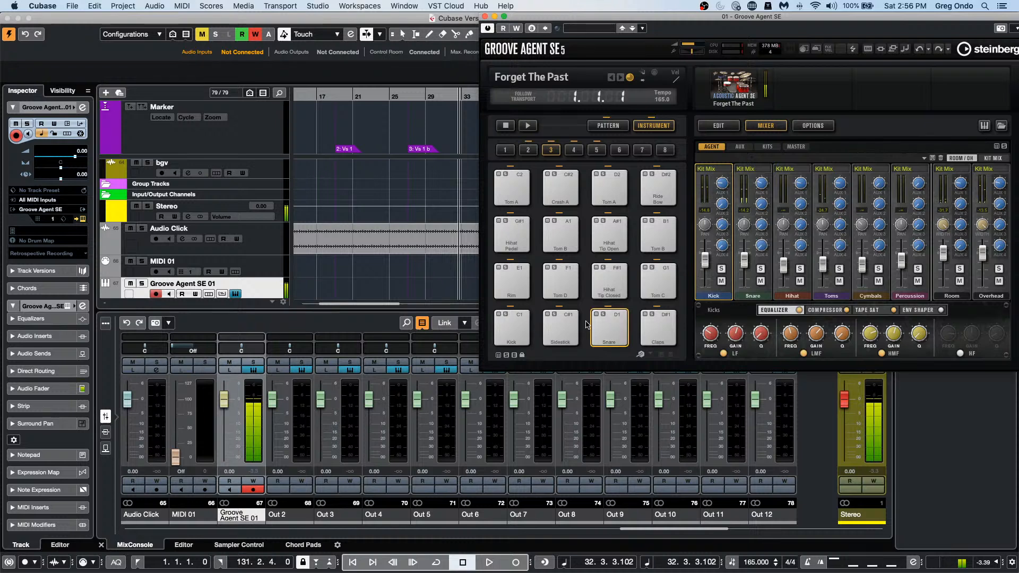
{"action": "left_click", "coordinate": [502, 323]}
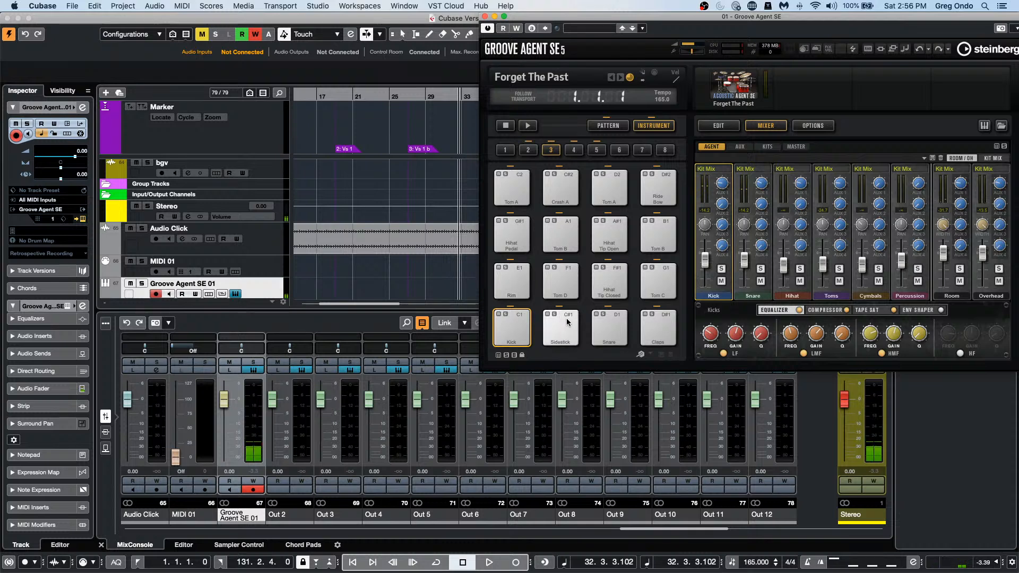
{"action": "left_click", "coordinate": [496, 280]}
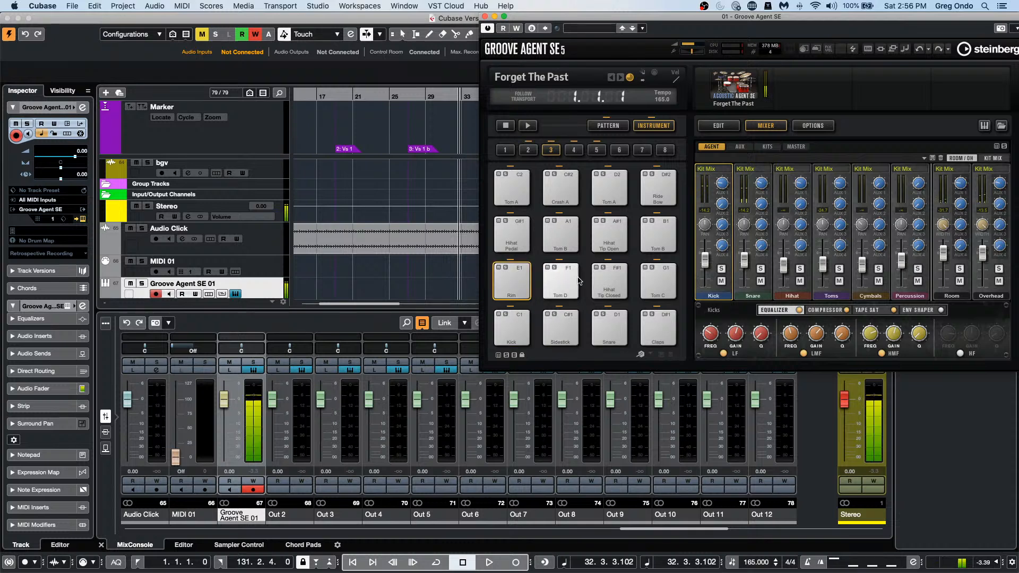
{"action": "left_click", "coordinate": [509, 276]}
Step: Route the drum kit's Snare channel to Out 2, Hihat to Out 3, Room to Out 5 and Overhead to Out 4
{"action": "left_click", "coordinate": [753, 171]}
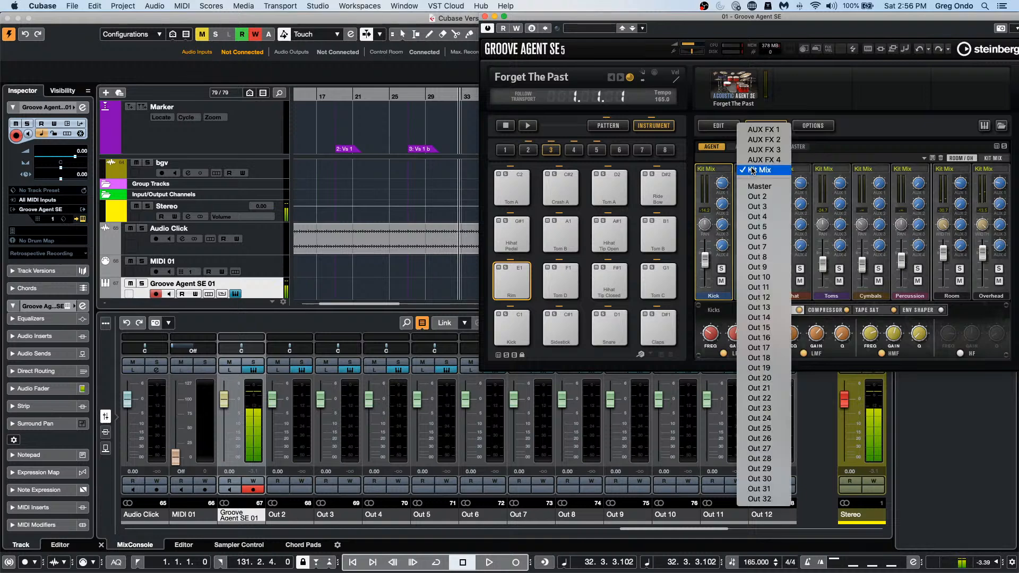
{"action": "left_click", "coordinate": [758, 196]}
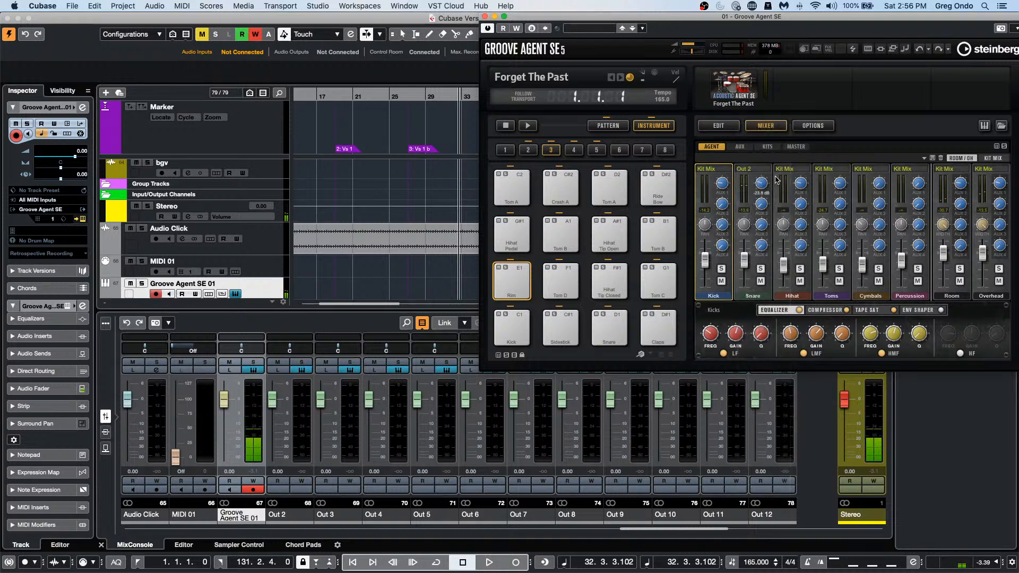
{"action": "left_click", "coordinate": [790, 169]}
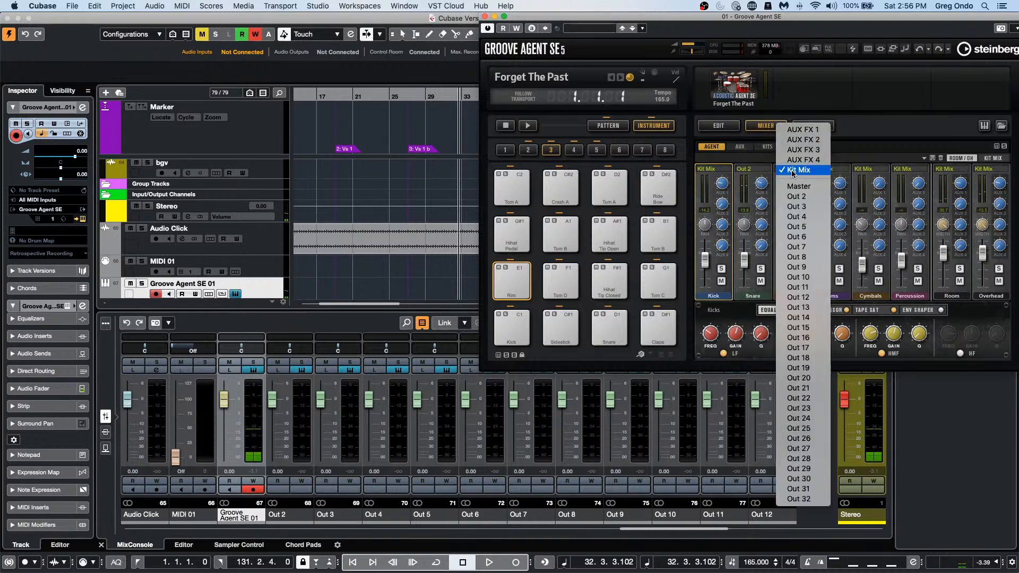
{"action": "left_click", "coordinate": [811, 206]}
{"action": "left_click", "coordinate": [955, 170]}
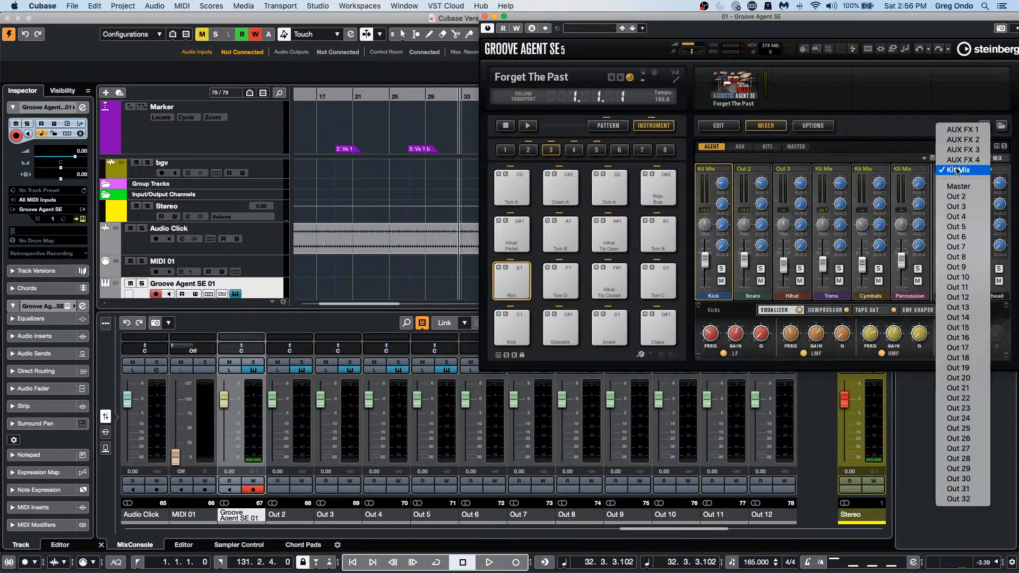
{"action": "left_click", "coordinate": [956, 226]}
{"action": "left_click", "coordinate": [990, 169]}
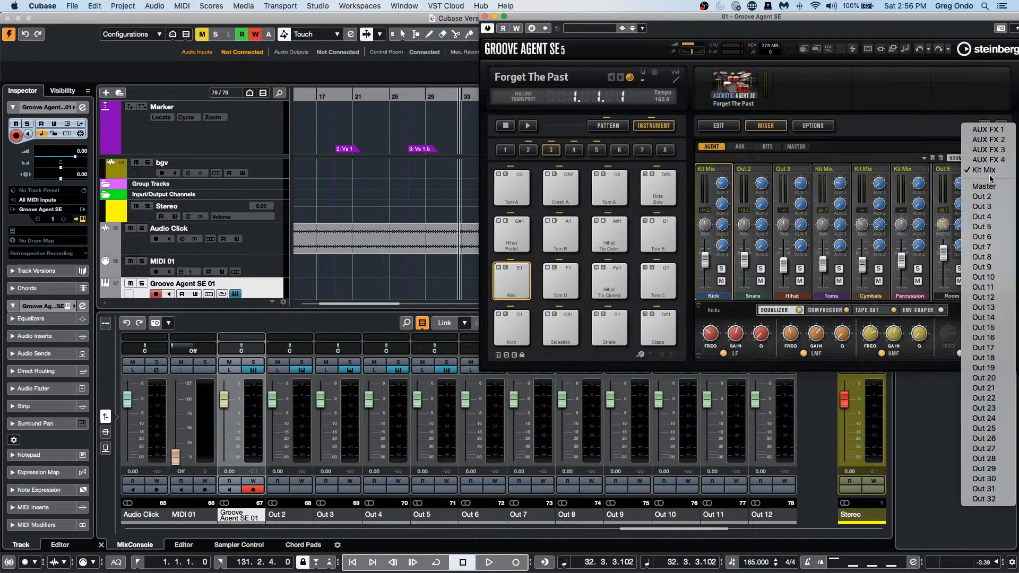
{"action": "left_click", "coordinate": [983, 216]}
Step: Audition the Kick, Tom D and Hihat Tip Closed pads against the MixConsole output meters
{"action": "left_click", "coordinate": [513, 326]}
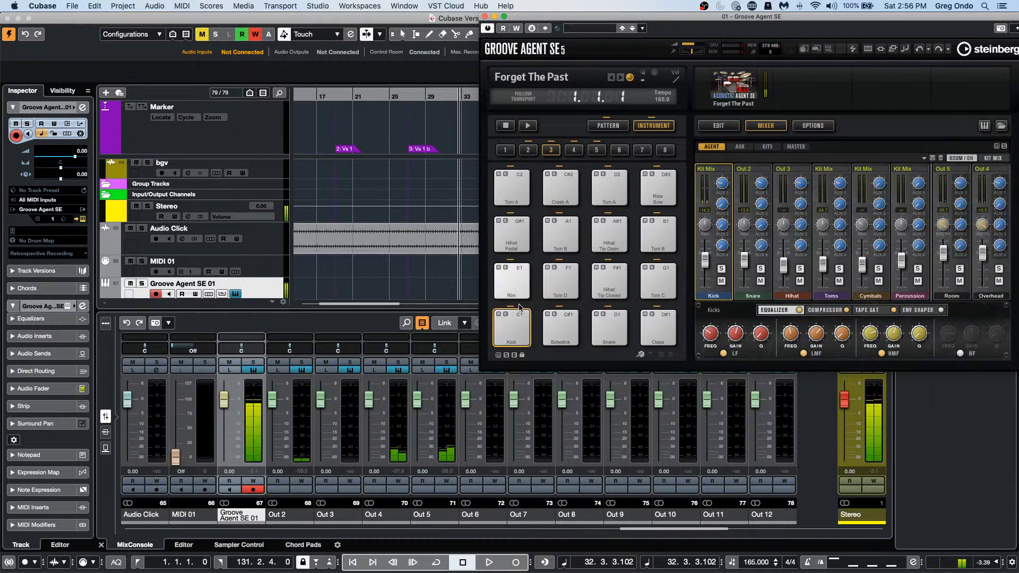
{"action": "left_click", "coordinate": [561, 281]}
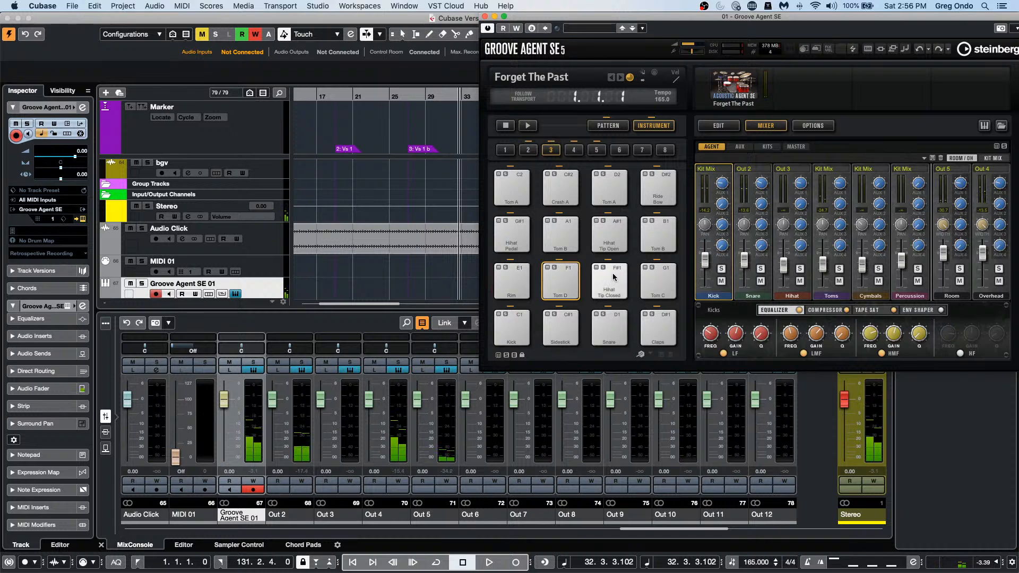
{"action": "left_click", "coordinate": [566, 273]}
{"action": "left_click", "coordinate": [609, 281]}
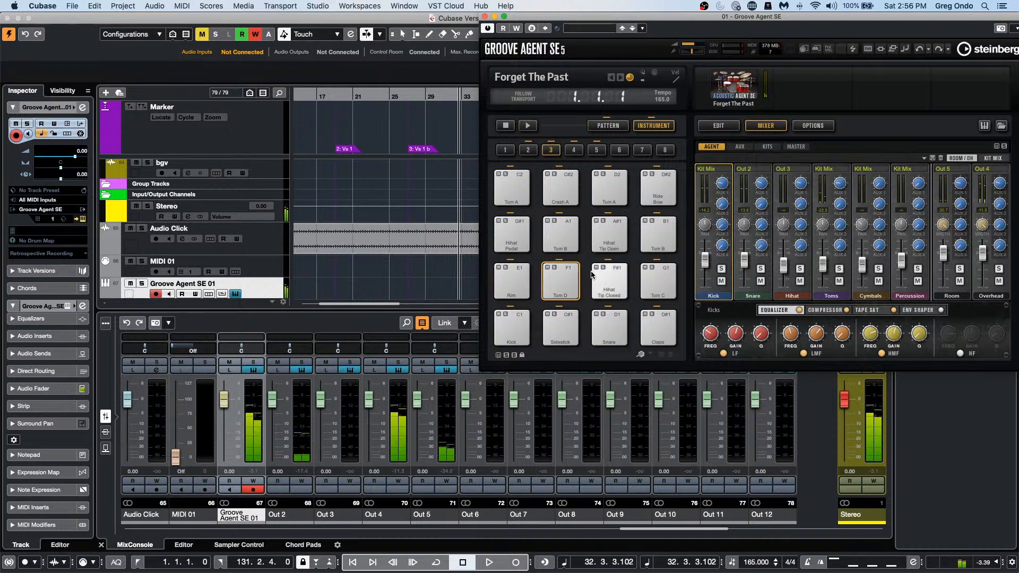
Step: Route the drum kit's Toms channel to Out 6 and audition the Hihat Tip Closed and Tom D pads
{"action": "left_click", "coordinate": [825, 169]}
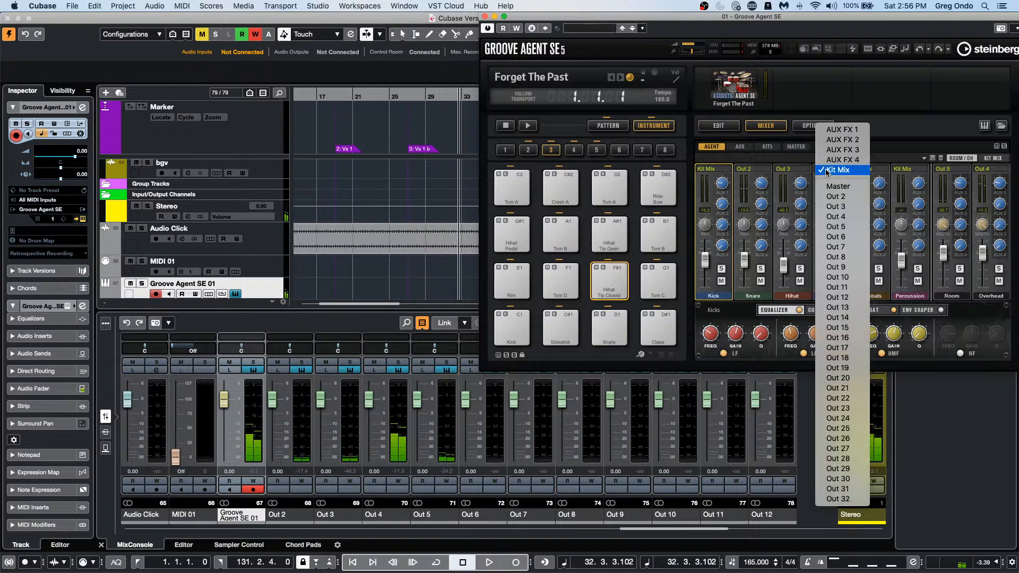
{"action": "left_click", "coordinate": [837, 237]}
{"action": "left_click", "coordinate": [610, 276]}
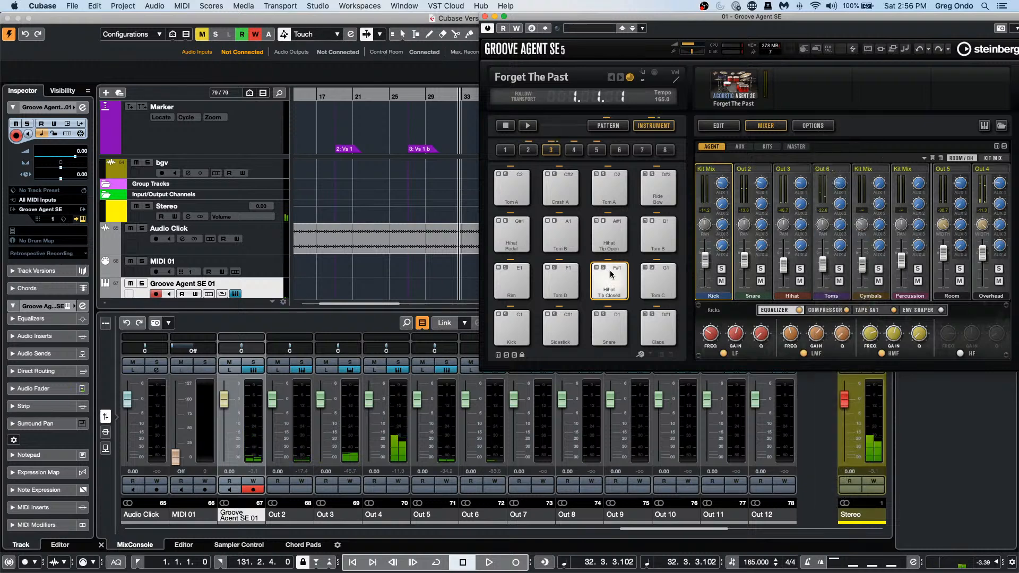
{"action": "left_click", "coordinate": [566, 273]}
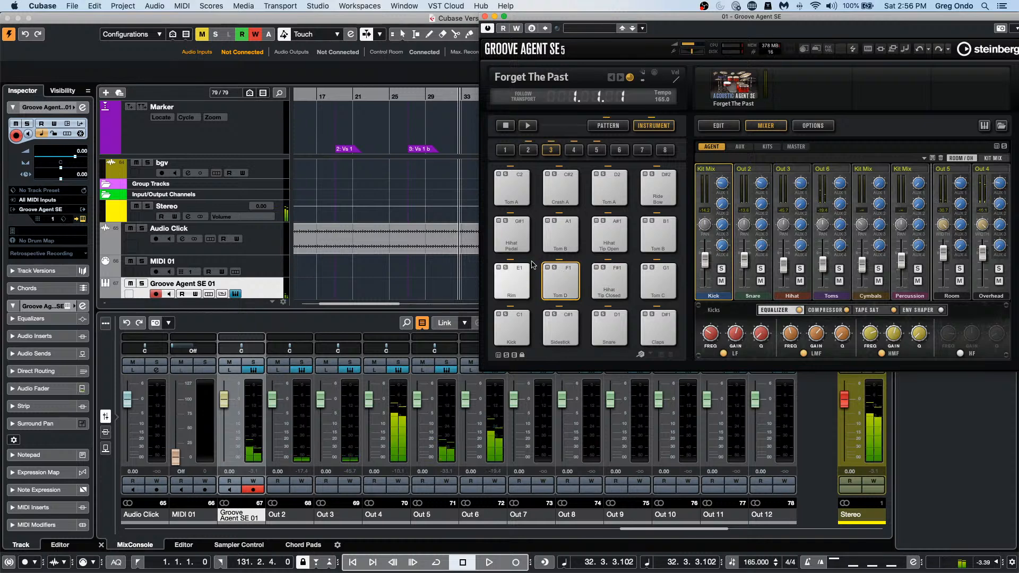
Step: Audition the Tom B, Hihat Pedal, Hihat Tip Open and Sidestick pads through the separate outputs
{"action": "left_click", "coordinate": [556, 238]}
{"action": "left_click", "coordinate": [513, 228]}
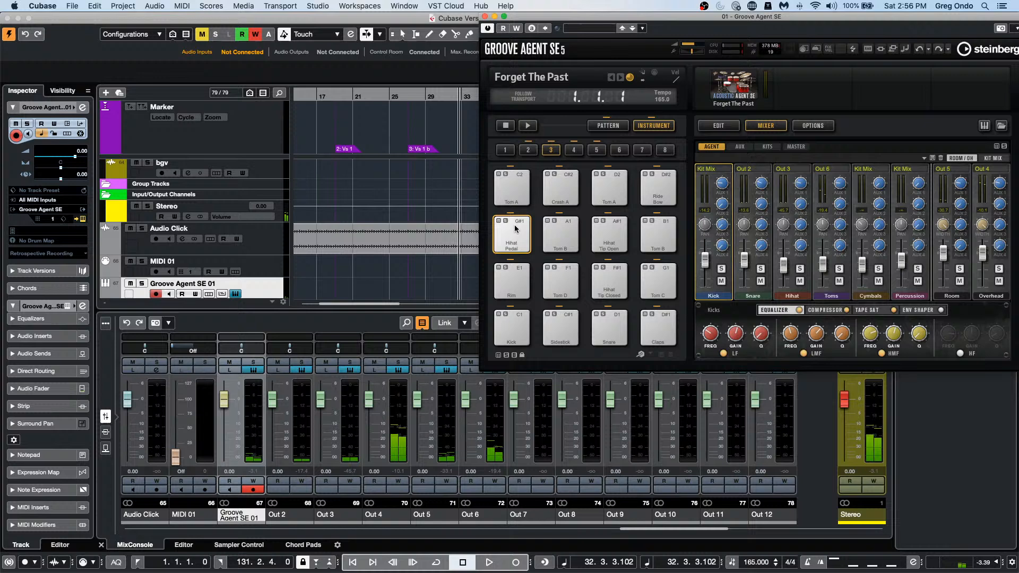
{"action": "left_click", "coordinate": [569, 226]}
{"action": "left_click", "coordinate": [616, 231]}
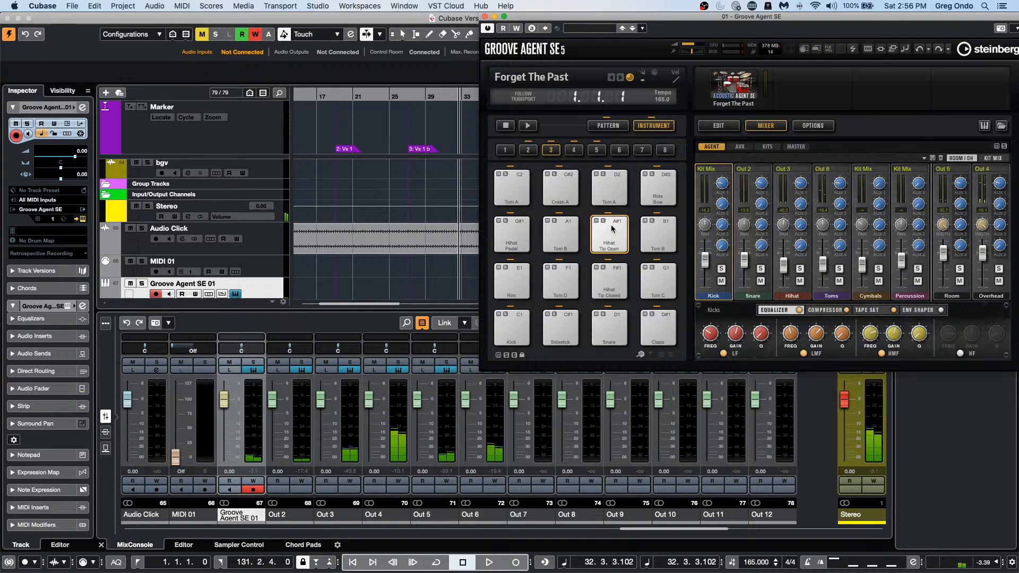
{"action": "left_click", "coordinate": [669, 232]}
{"action": "left_click", "coordinate": [558, 326]}
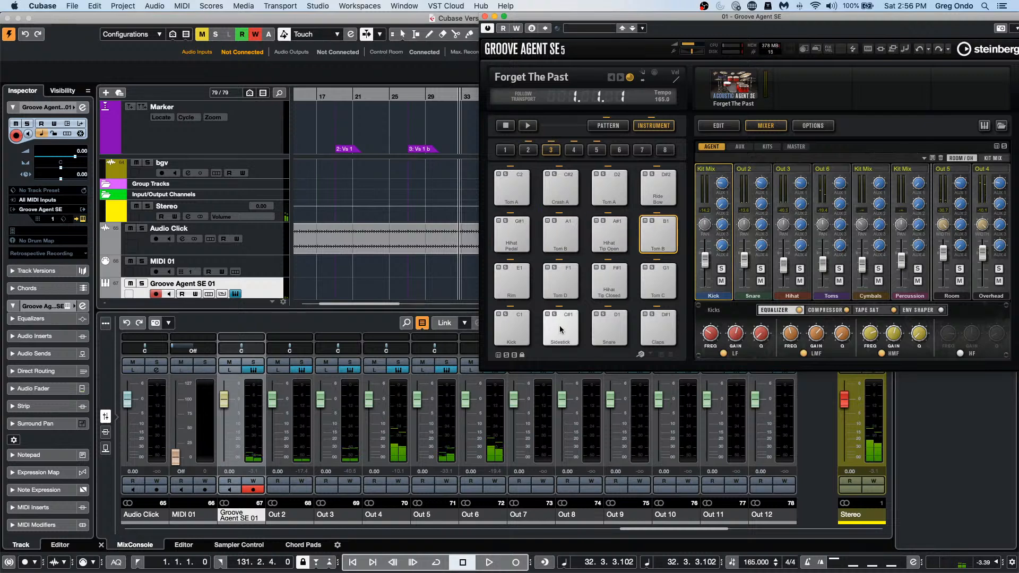
Step: Audition the Kick, Tom D and Rim pads to compare their signals on the separate output channels
{"action": "left_click", "coordinate": [516, 326]}
{"action": "left_click", "coordinate": [516, 326]}
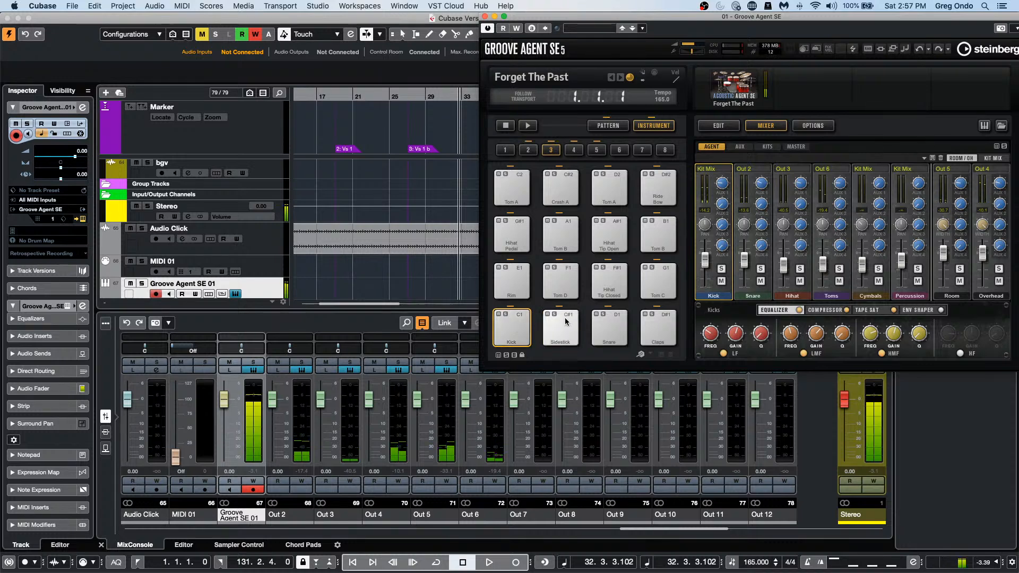
{"action": "left_click", "coordinate": [568, 282]}
{"action": "left_click", "coordinate": [514, 275]}
{"action": "left_click", "coordinate": [515, 273]}
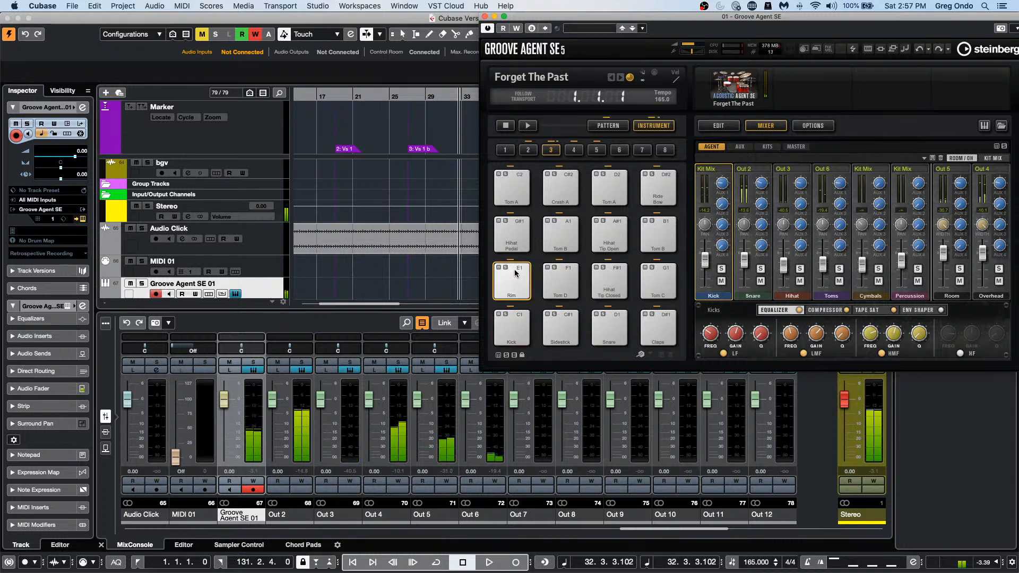
Step: Audition the Sidestick, Snare and Rim pads to check the Out 2 channel, finishing with the Kick pad
{"action": "left_click", "coordinate": [556, 321]}
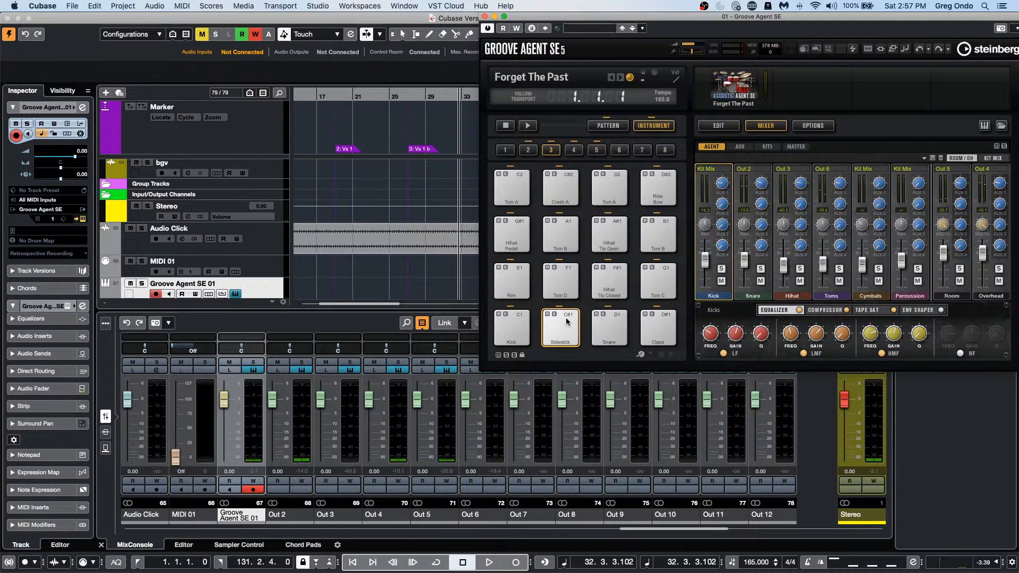
{"action": "left_click", "coordinate": [566, 322]}
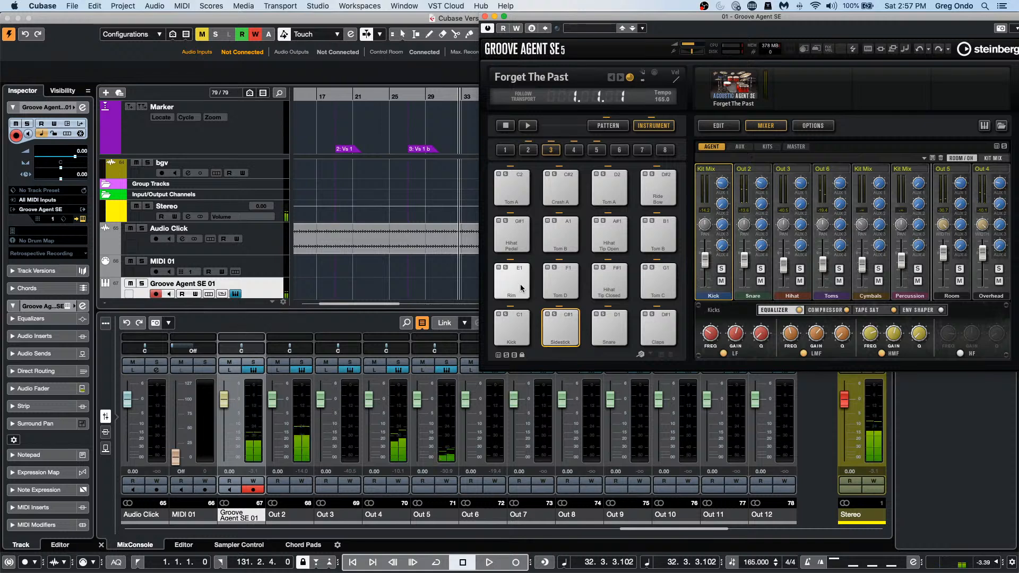
{"action": "left_click", "coordinate": [615, 325]}
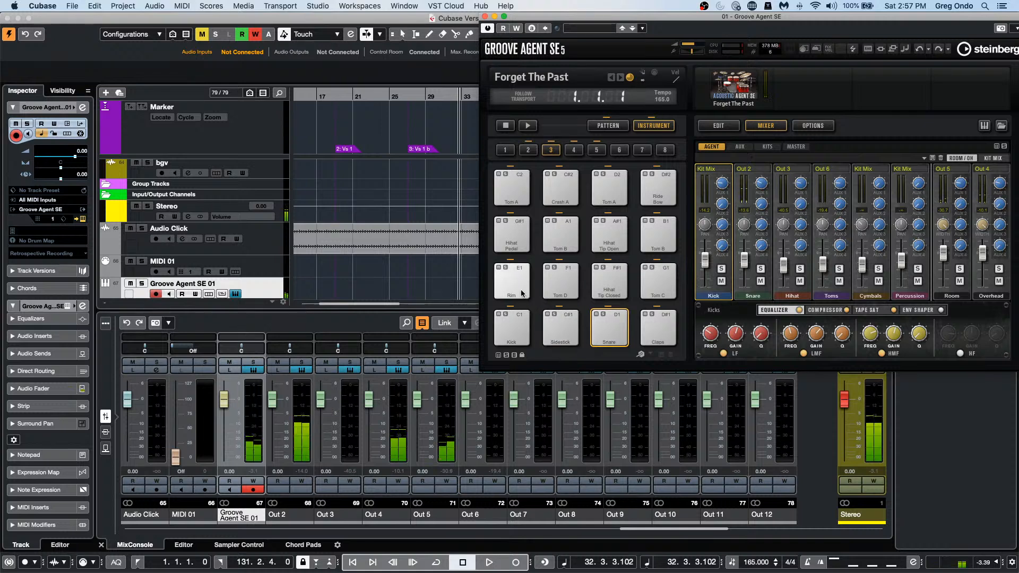
{"action": "left_click", "coordinate": [519, 278]}
{"action": "left_click", "coordinate": [609, 329]}
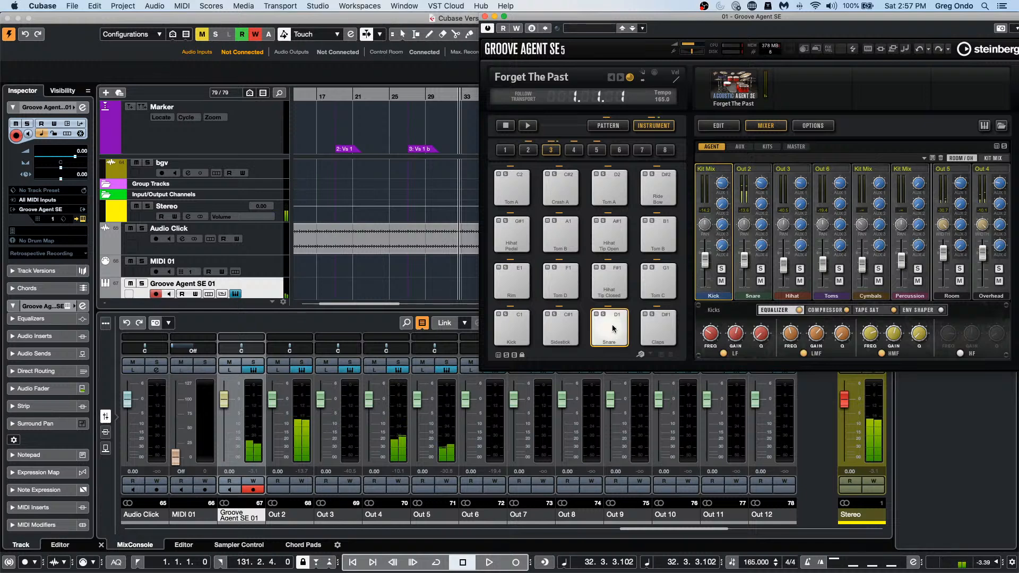
{"action": "left_click", "coordinate": [511, 326]}
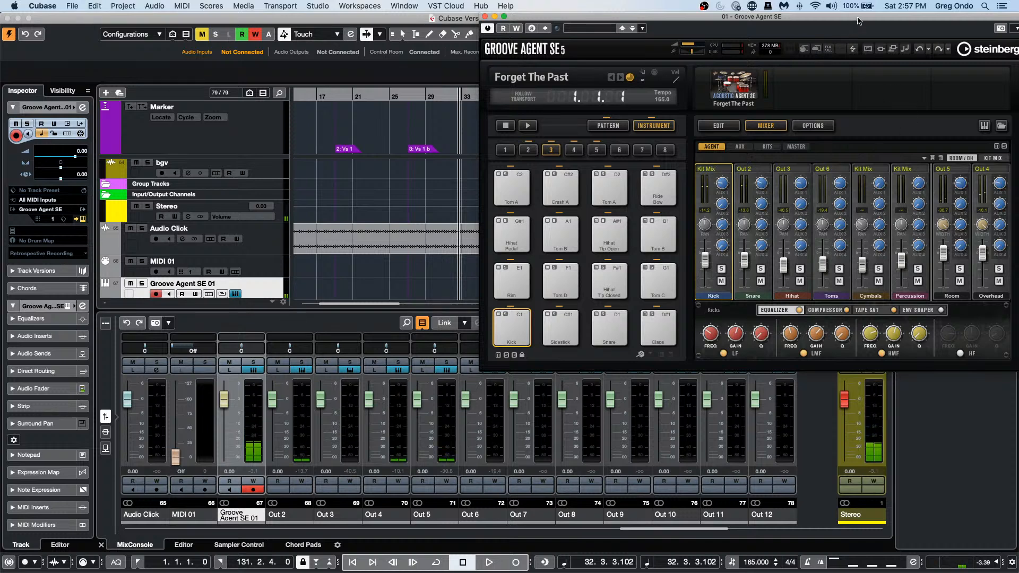
Step: Show the list of Groove Agent SE outputs available for activation in the instrument rack and close the plug-in window
{"action": "left_click_drag", "start_coordinate": [857, 20], "coordinate": [651, 41]}
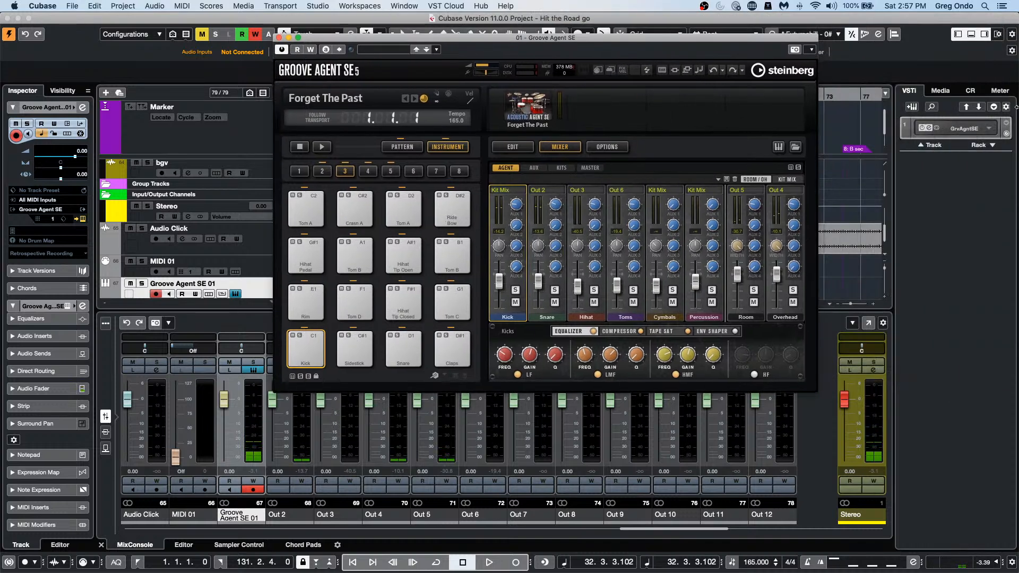
{"action": "left_click", "coordinate": [990, 128]}
{"action": "left_click", "coordinate": [966, 147]}
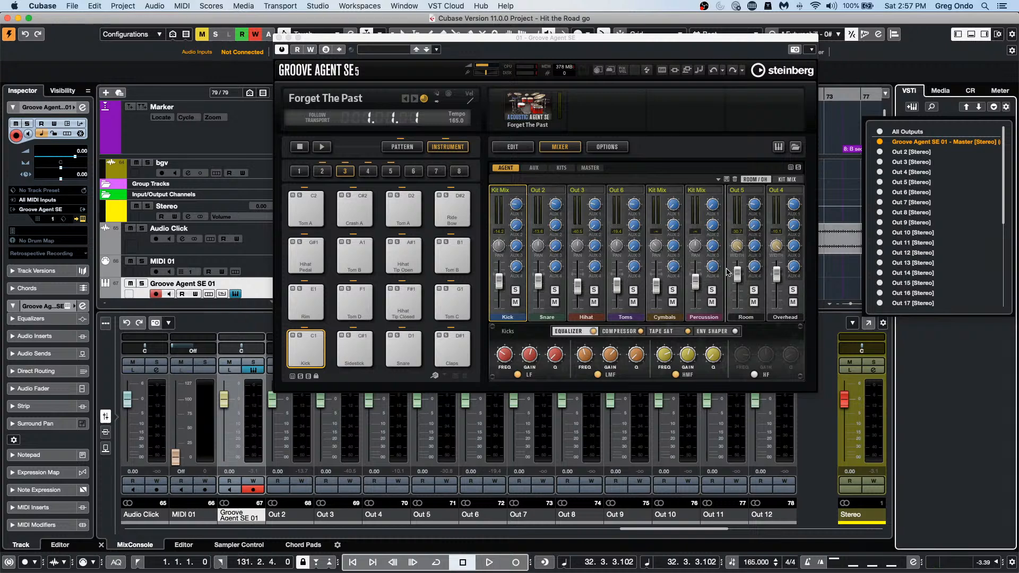
{"action": "left_click", "coordinate": [279, 37]}
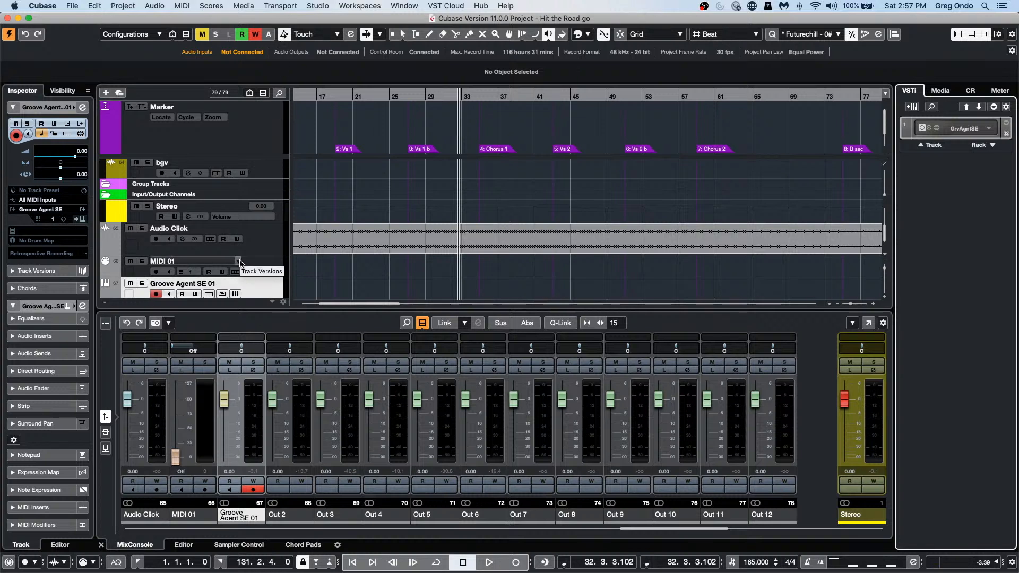
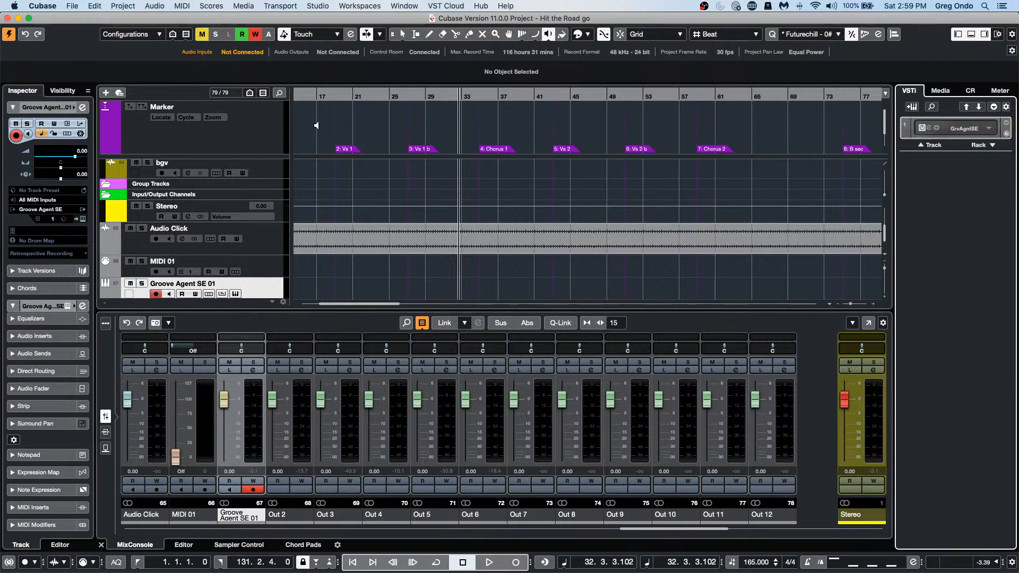
Step: Open the Audio Connections at the External Instruments configuration
{"action": "left_click", "coordinate": [320, 7]}
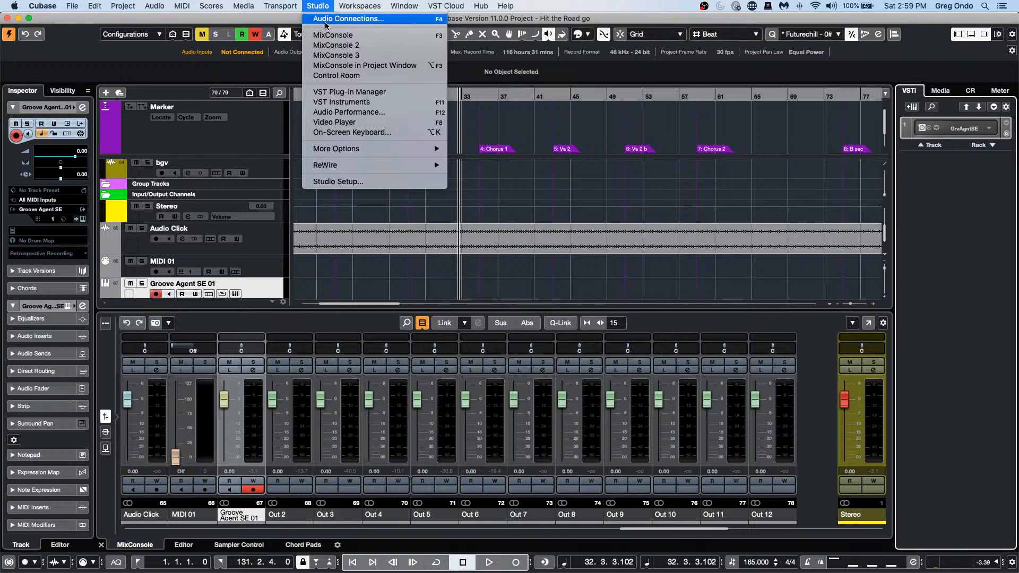
{"action": "left_click", "coordinate": [321, 17]}
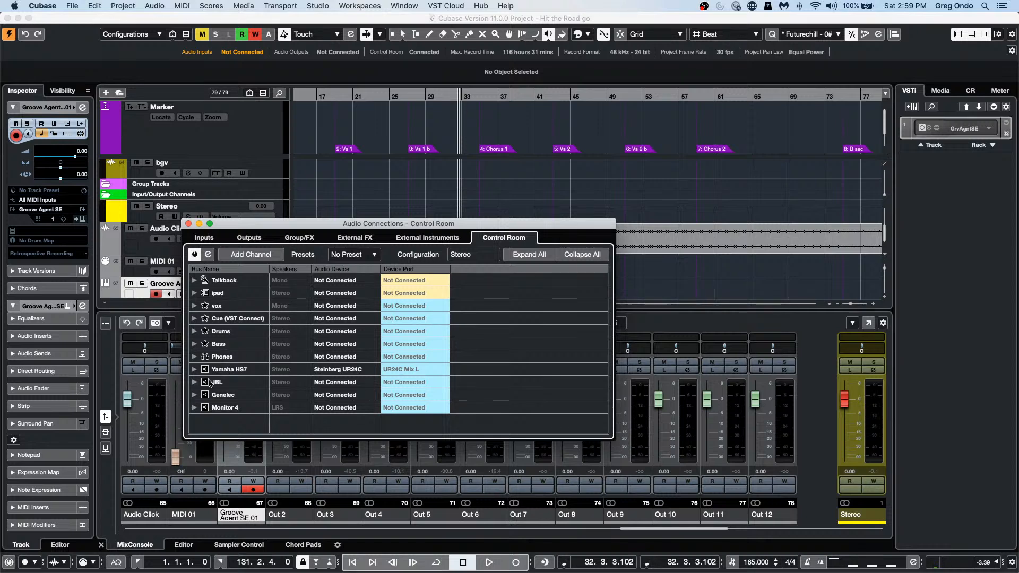
{"action": "left_click", "coordinate": [440, 239]}
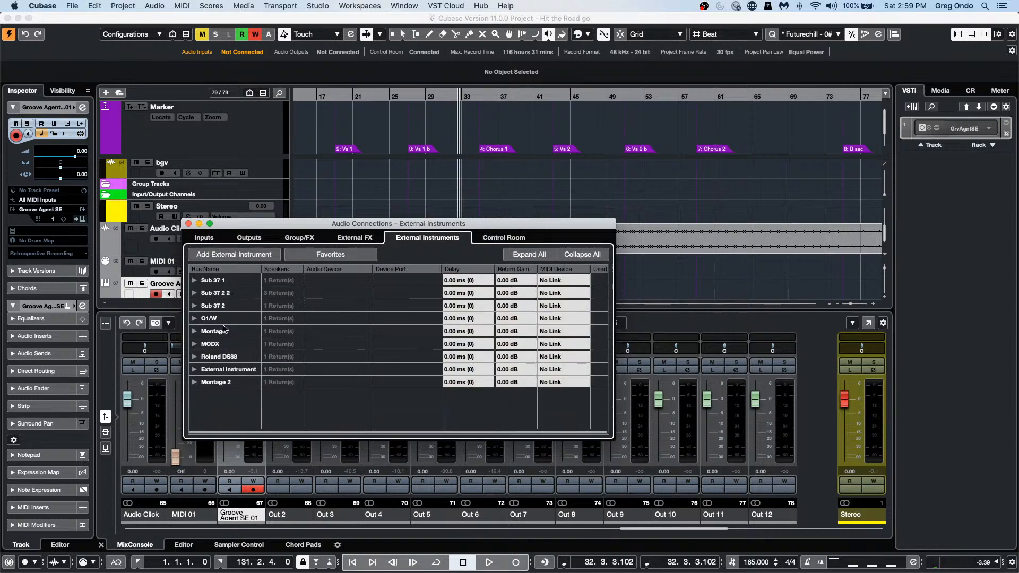
Step: Add an external instrument named ModX with one stereo return and expand its entry to show the return bus
{"action": "left_click", "coordinate": [233, 254]}
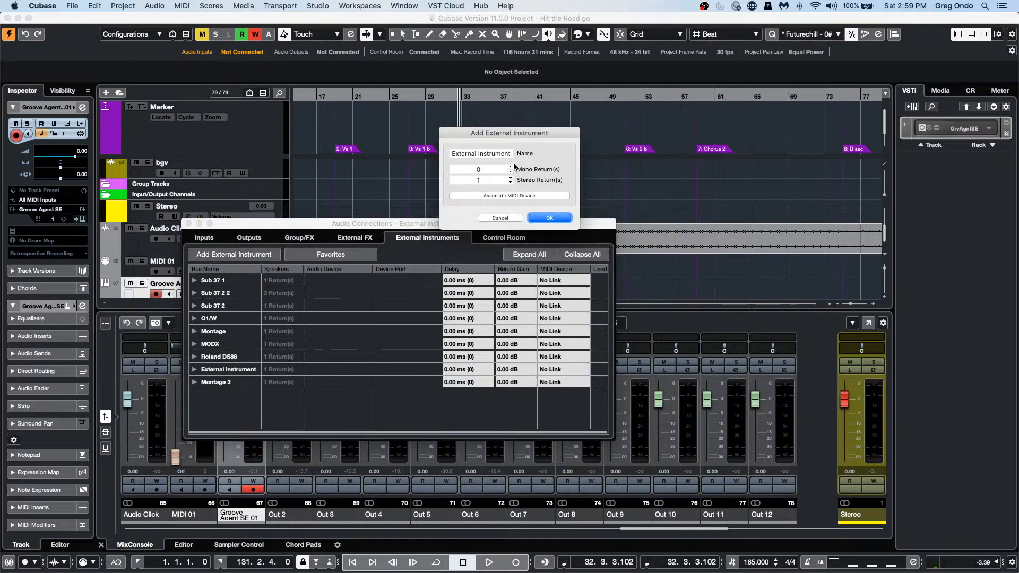
{"action": "left_click", "coordinate": [489, 151]}
{"action": "type", "text": "M"}
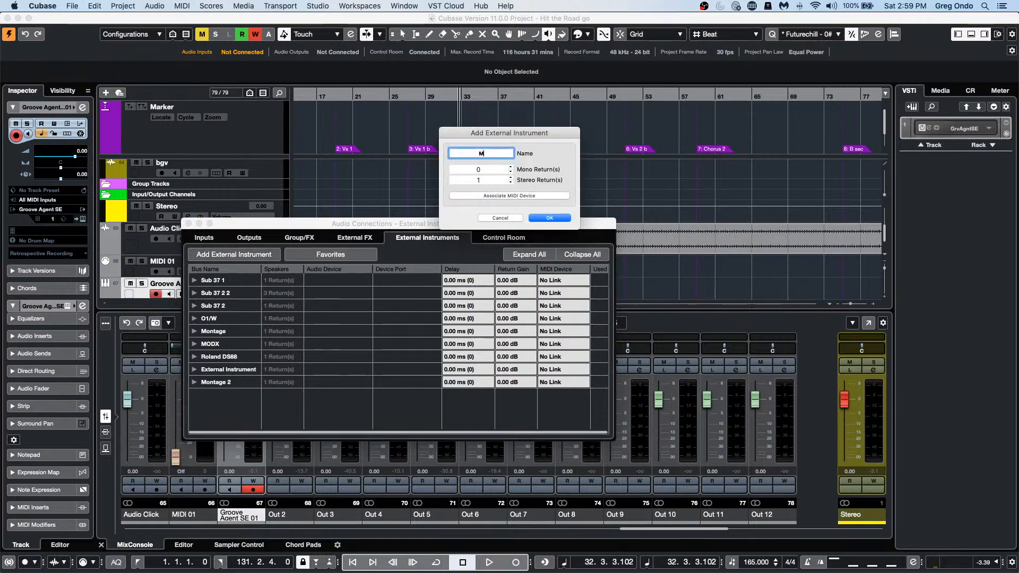
{"action": "type", "text": "ooX"}
{"action": "left_click", "coordinate": [545, 218]}
{"action": "left_click", "coordinate": [194, 394]}
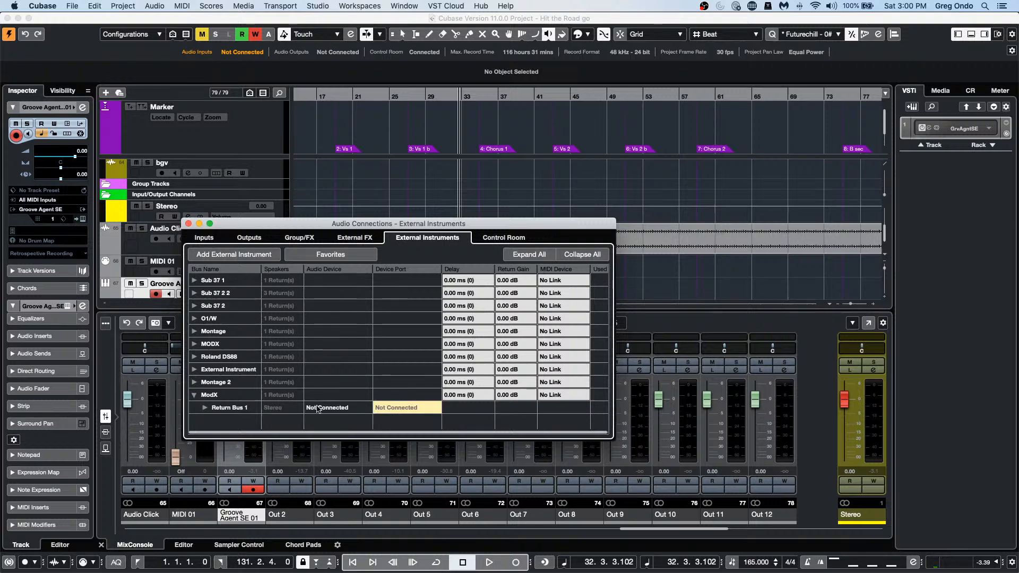
Step: Show the device ports available for the ModX return bus without changing the assignment, and close the Audio Connections
{"action": "left_click", "coordinate": [393, 408]}
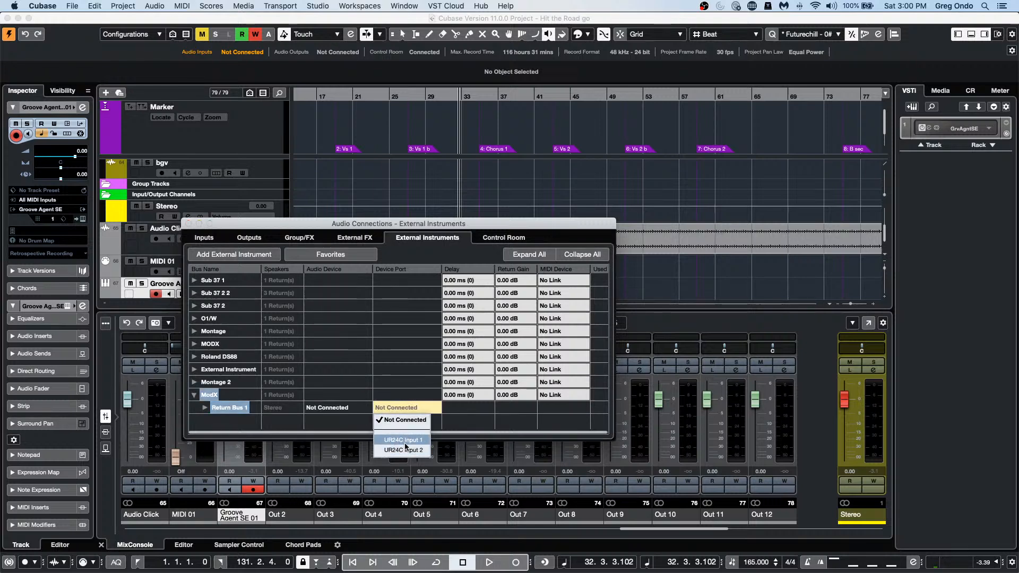
{"action": "left_click", "coordinate": [243, 221]}
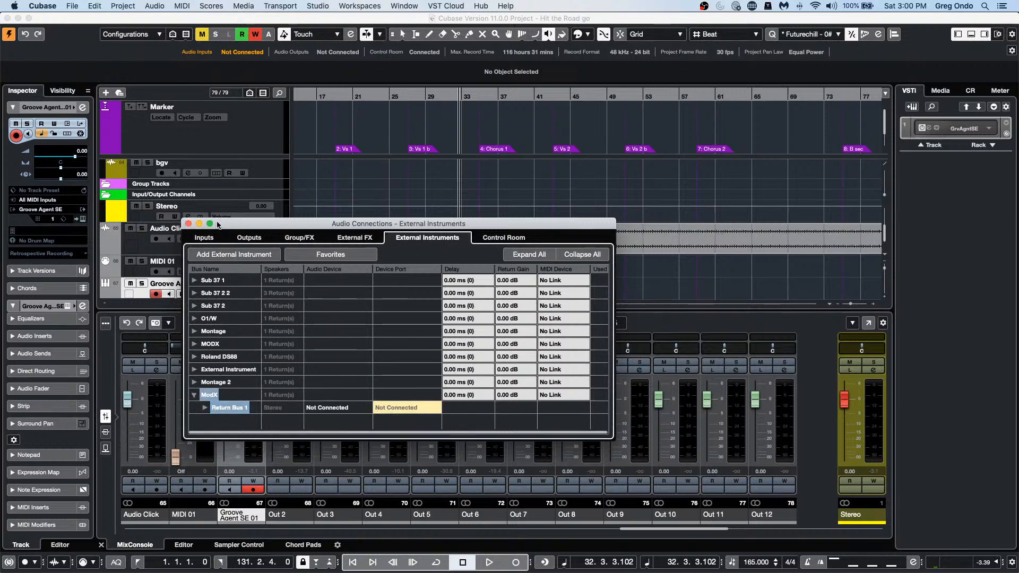
{"action": "left_click", "coordinate": [188, 223]}
Step: Add one instrument track using the MODX external instrument with stereo outputs, and switch to the Object Selection tool
{"action": "right_click", "coordinate": [263, 283]}
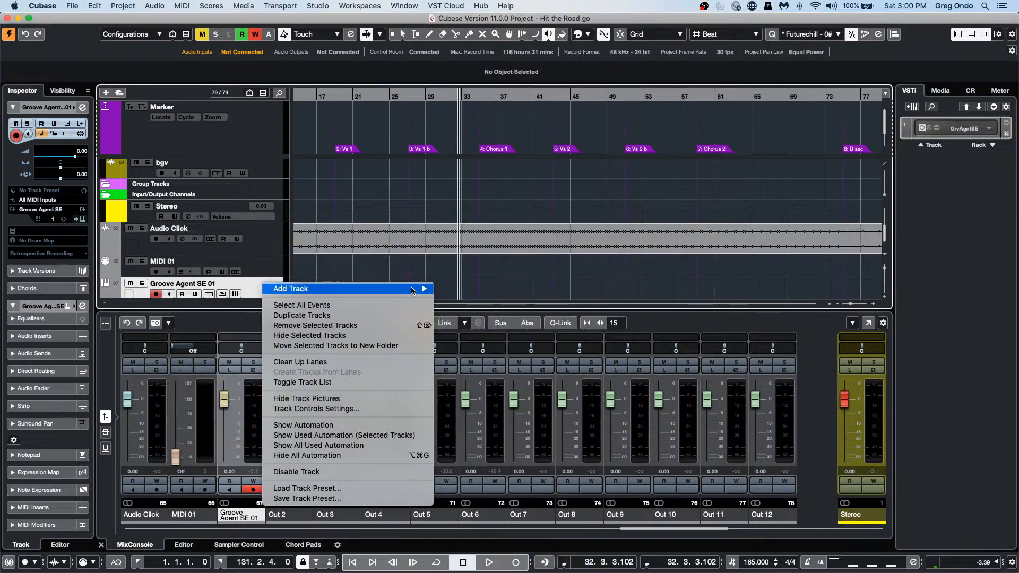
{"action": "mouse_move", "coordinate": [414, 288]}
{"action": "left_click", "coordinate": [538, 301]}
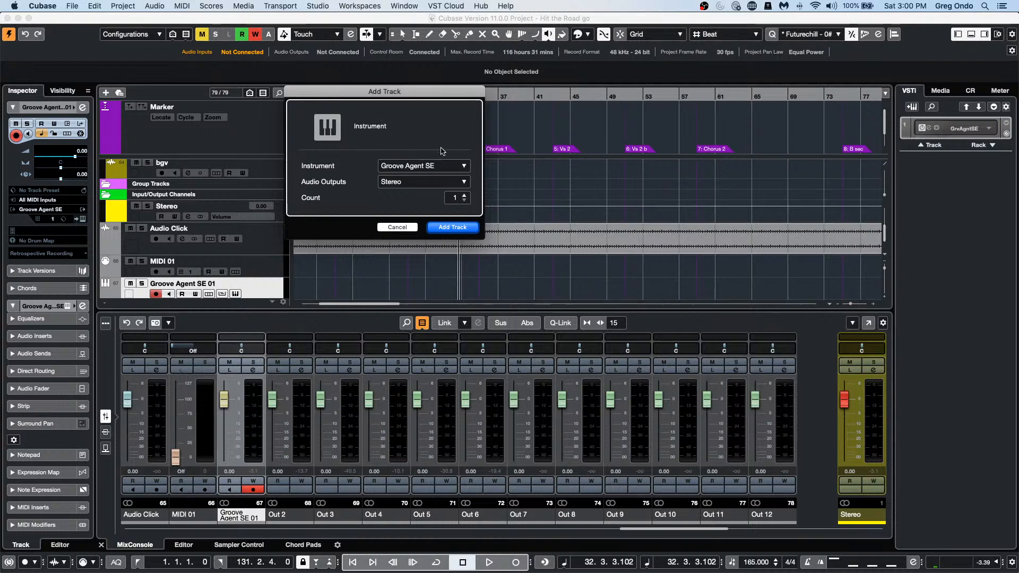
{"action": "left_click", "coordinate": [440, 167]}
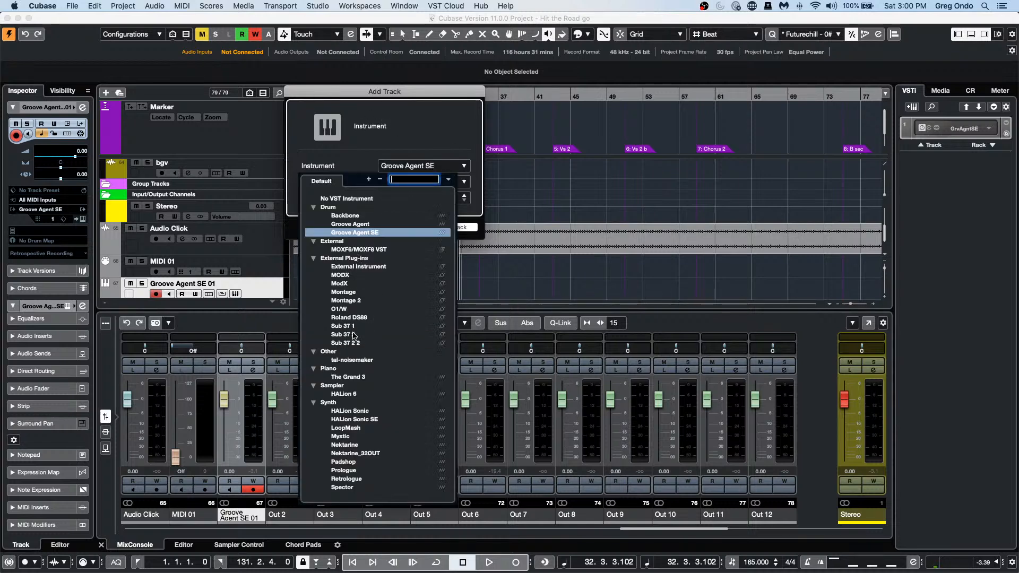
{"action": "left_click", "coordinate": [341, 276]}
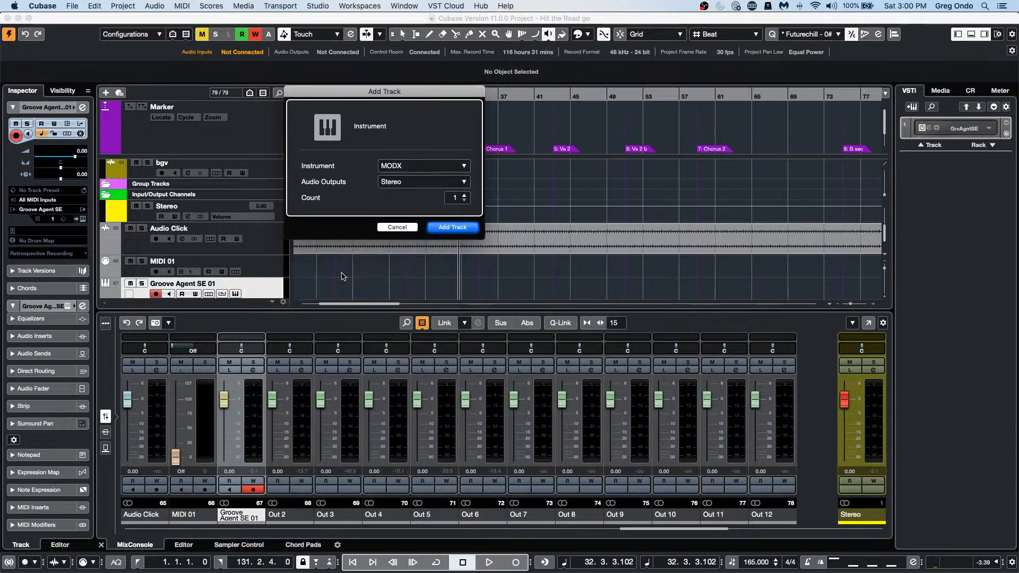
{"action": "left_click", "coordinate": [452, 227]}
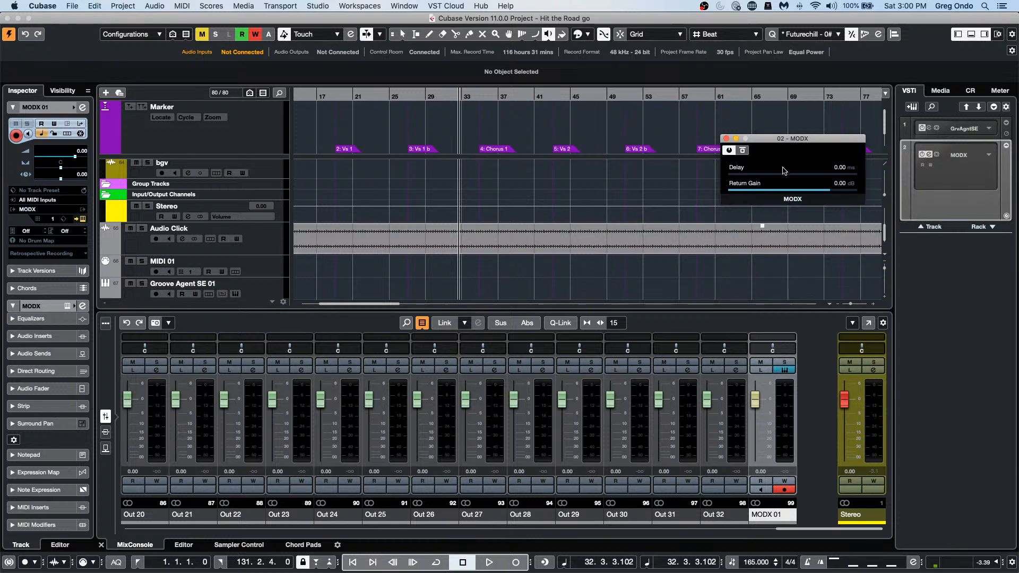
{"action": "left_click", "coordinate": [725, 138]}
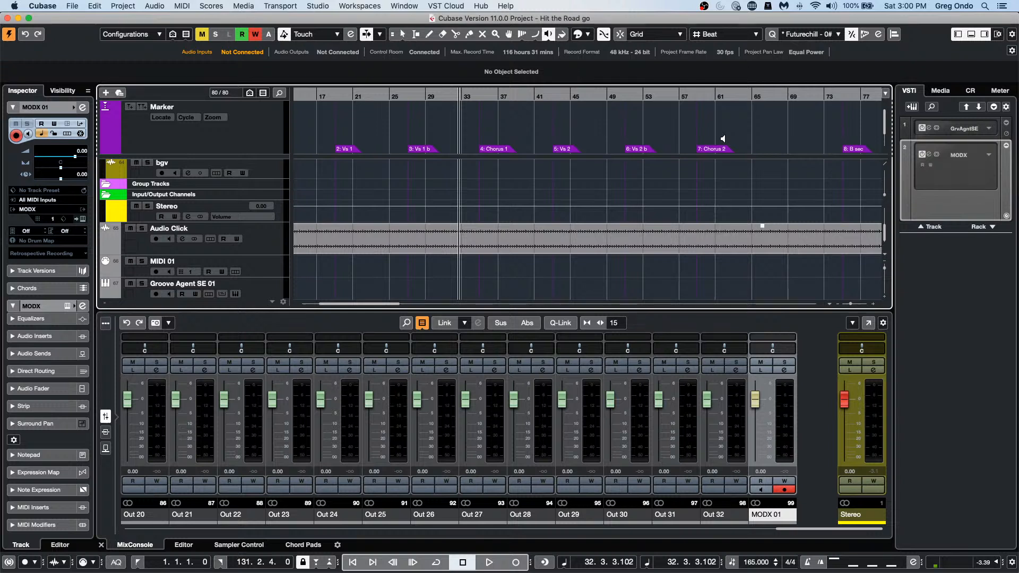
{"action": "right_click", "coordinate": [718, 185]}
{"action": "left_click", "coordinate": [720, 188]}
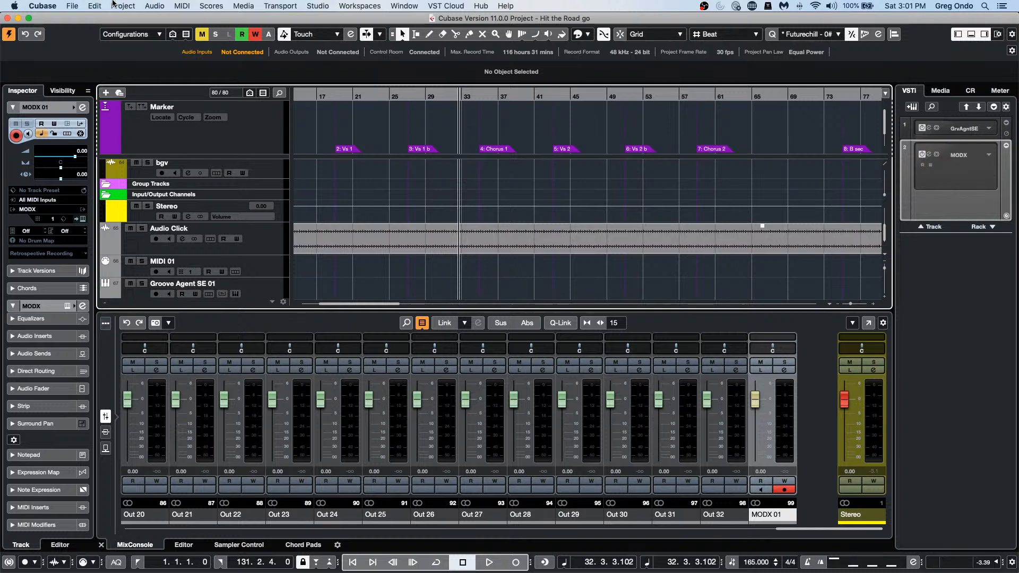
Step: Open and activate the recent project ambi, and briefly play back its opening bars
{"action": "left_click", "coordinate": [72, 6]}
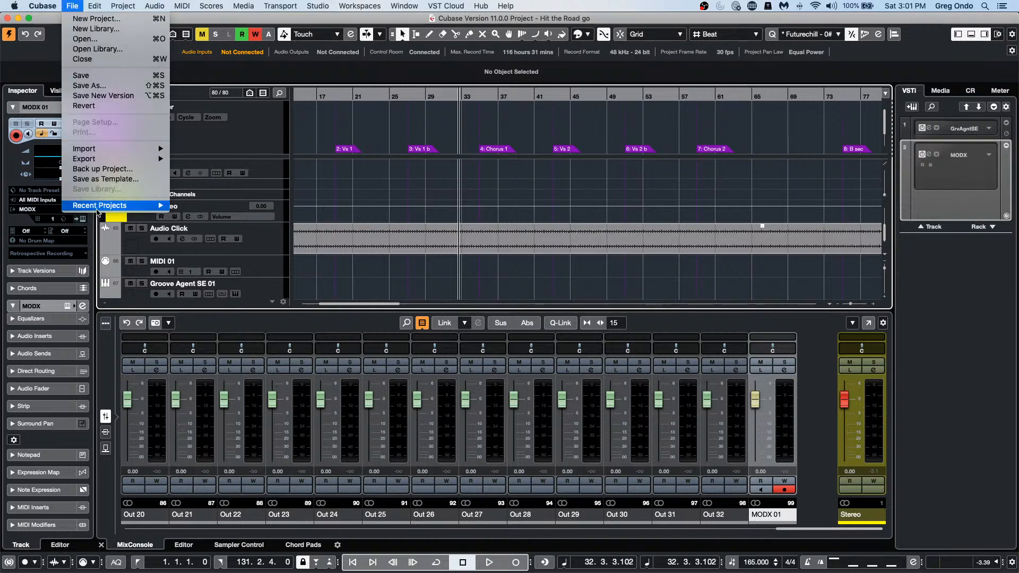
{"action": "mouse_move", "coordinate": [97, 212]}
{"action": "left_click", "coordinate": [305, 216]}
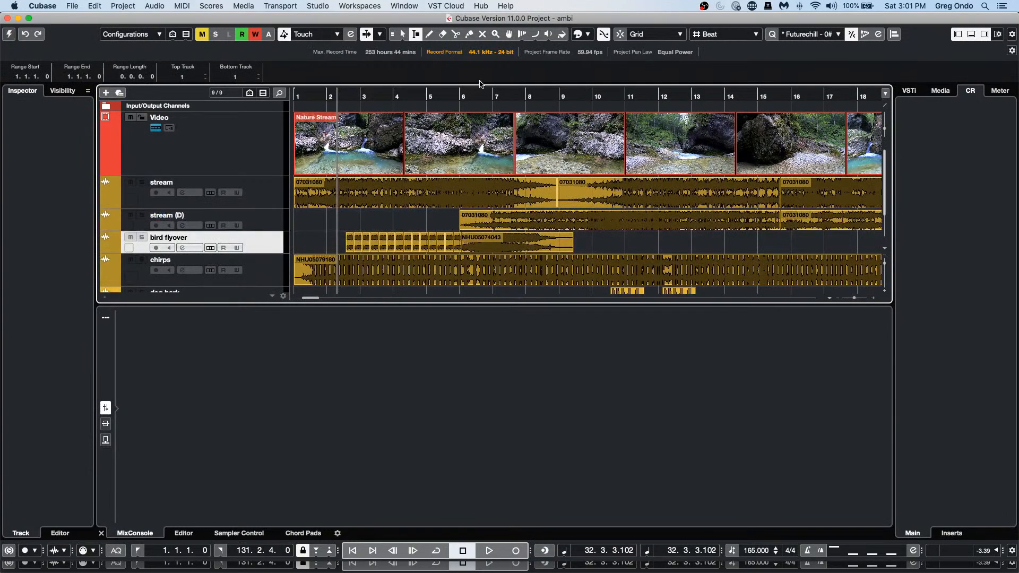
{"action": "left_click", "coordinate": [9, 34]}
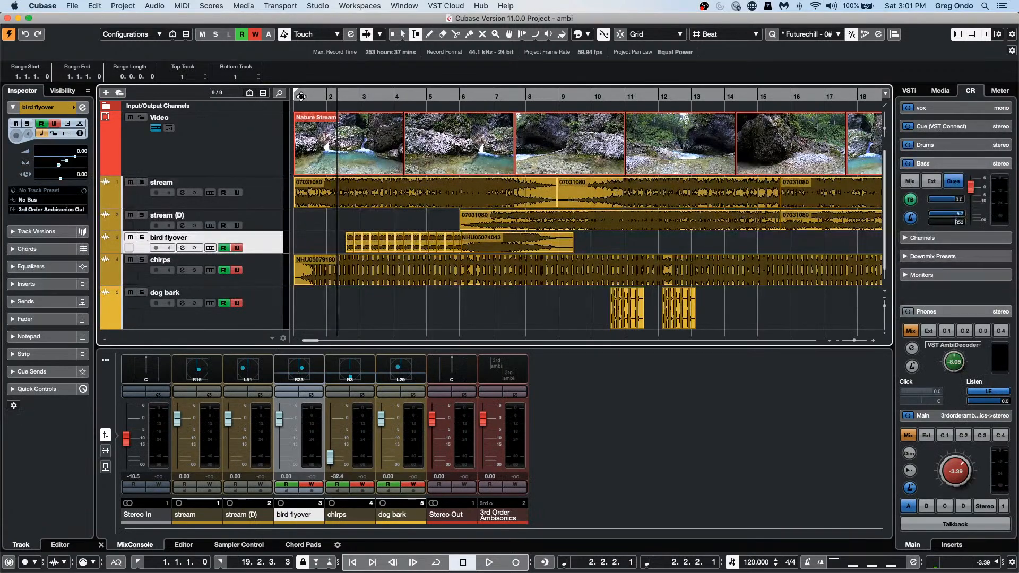
{"action": "key", "text": "space"}
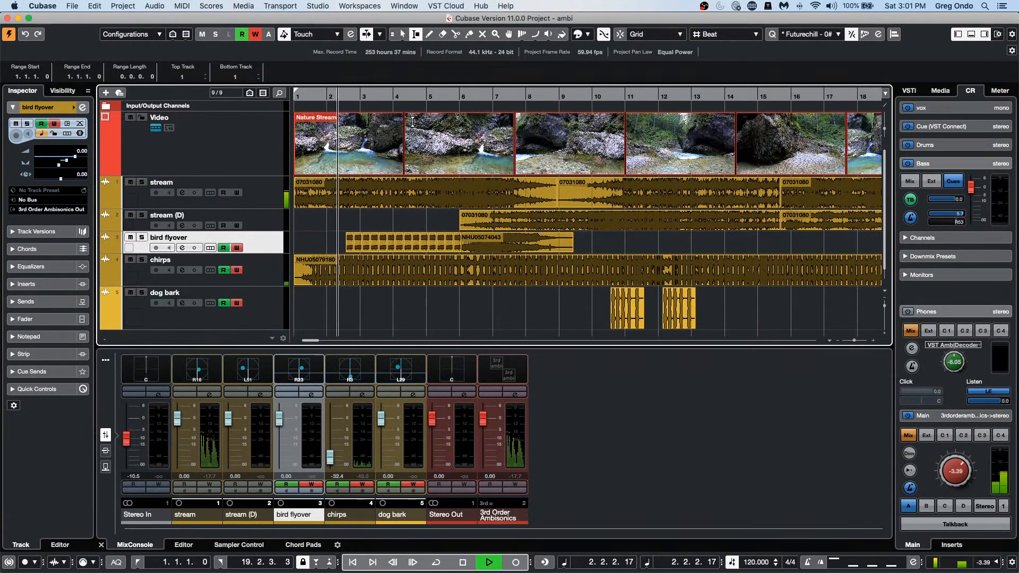
{"action": "key", "text": "space"}
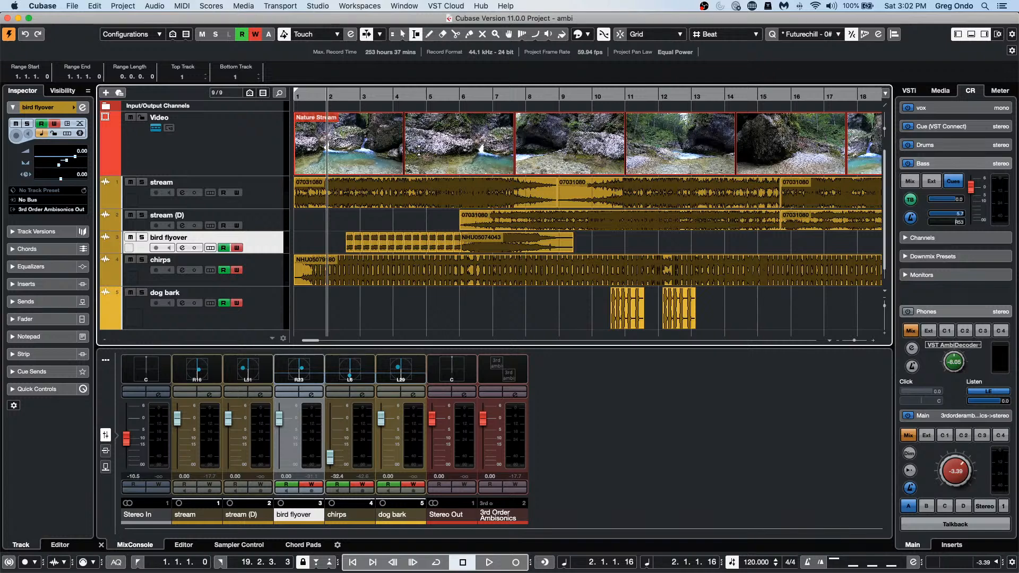
Step: Open the output buses in the Audio Connections and expand the 3rd Order Ambisonics Out bus
{"action": "left_click", "coordinate": [312, 6]}
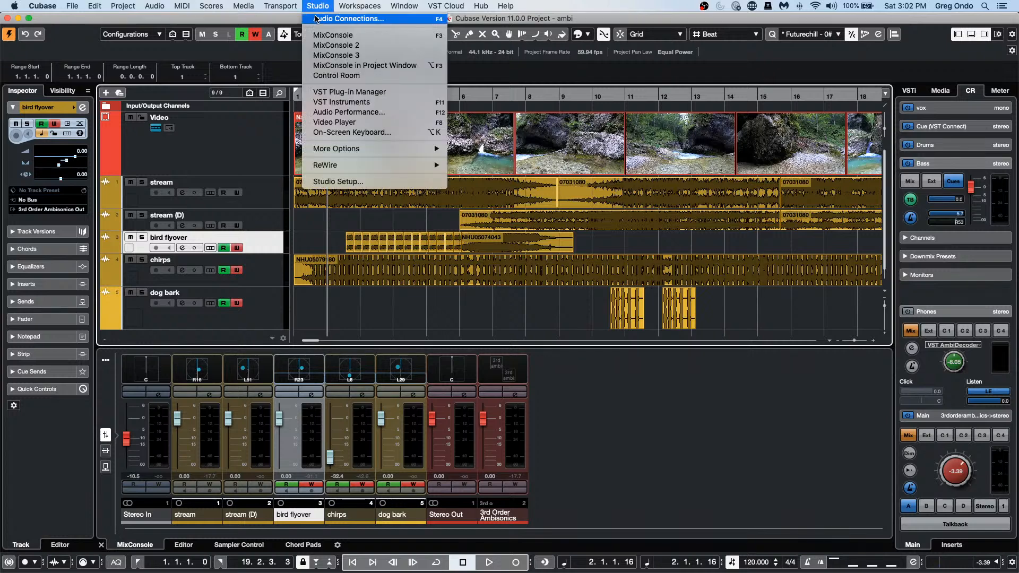
{"action": "left_click", "coordinate": [316, 19]}
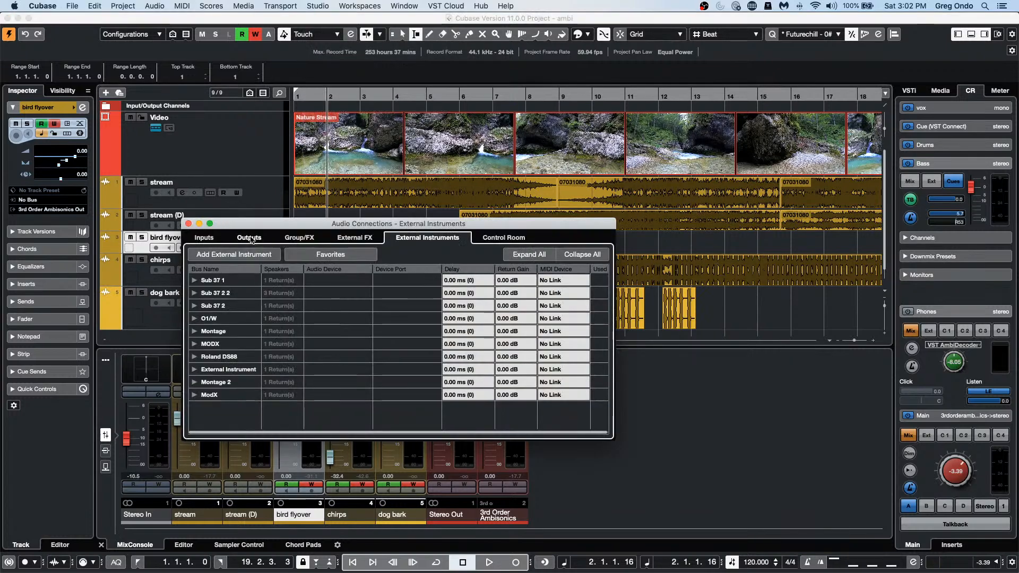
{"action": "left_click", "coordinate": [250, 238]}
{"action": "left_click", "coordinate": [194, 293]}
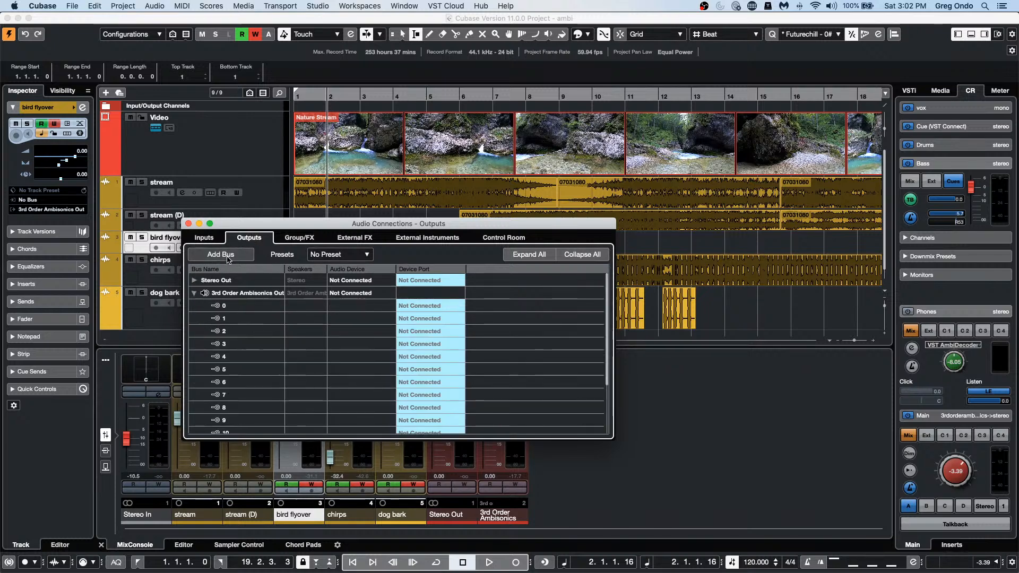
Step: Show the additional channel configurations offered for a new output bus, including Ambisonics orders, and cancel adding the bus
{"action": "left_click", "coordinate": [220, 254]}
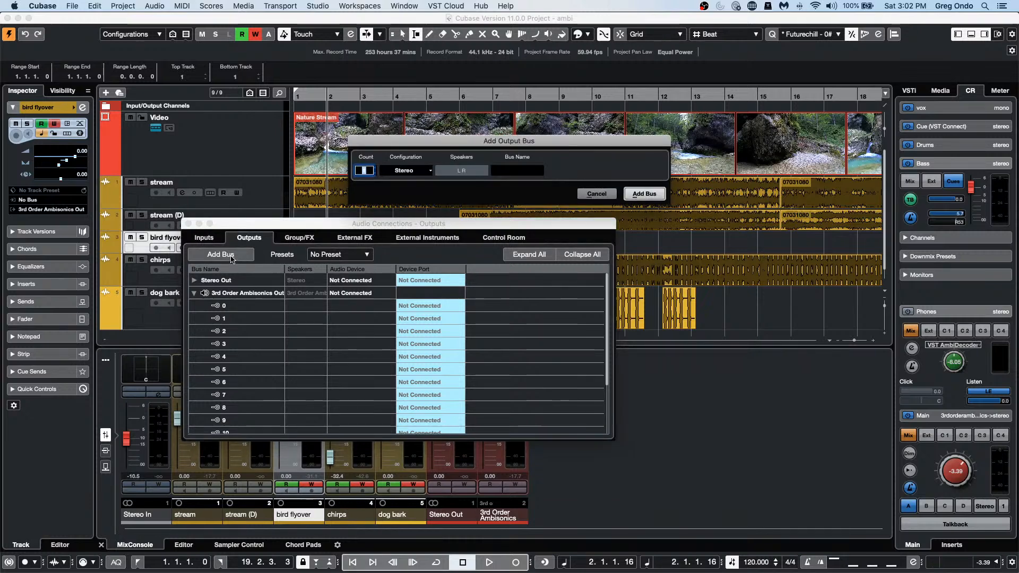
{"action": "left_click", "coordinate": [421, 171]}
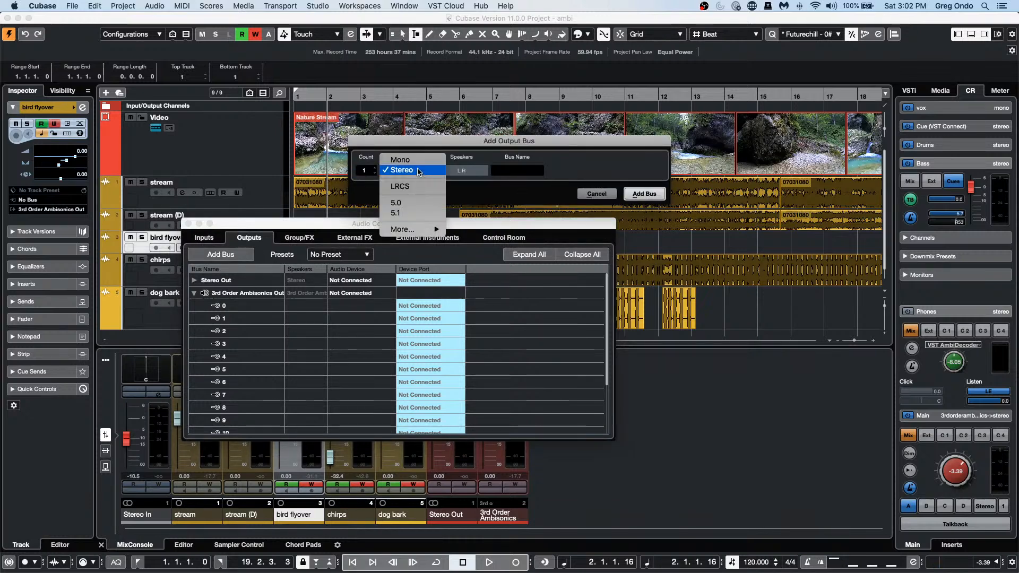
{"action": "mouse_move", "coordinate": [414, 229]}
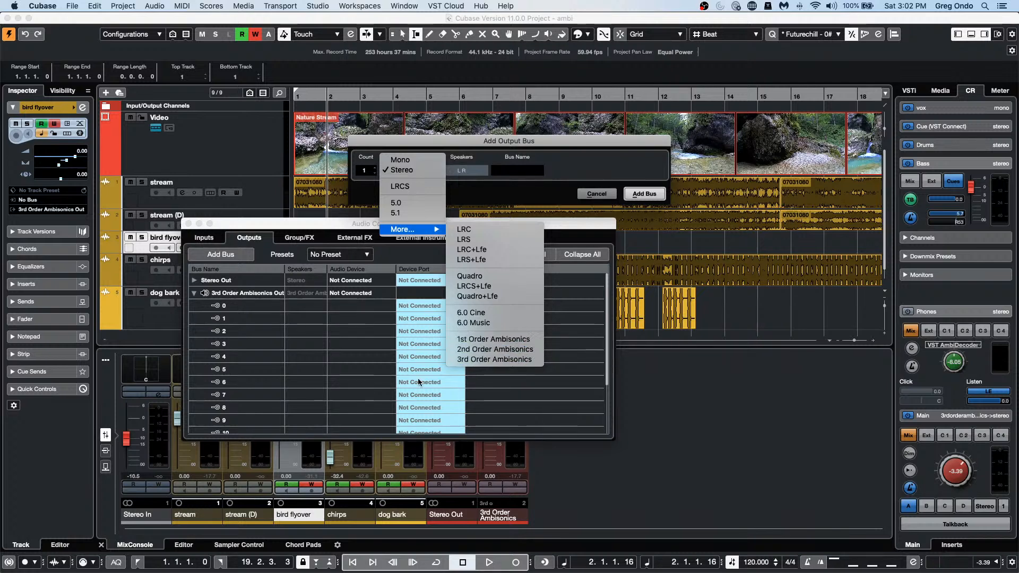
{"action": "left_click", "coordinate": [597, 376]}
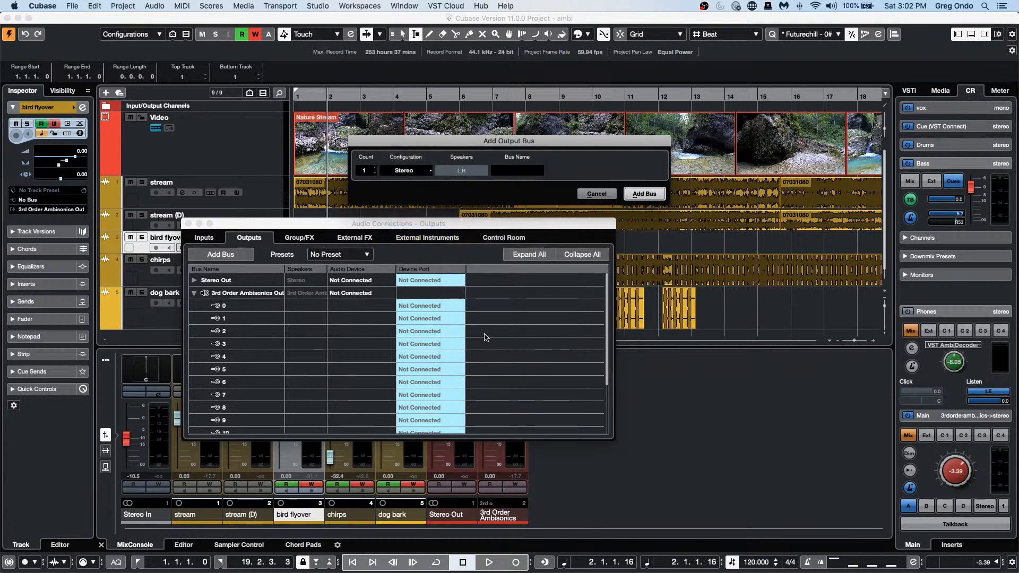
{"action": "left_click", "coordinate": [602, 192]}
Step: Examine the channels of the 3rd Order Ambisonics Out bus down to 15 and close the Audio Connections
{"action": "scroll", "coordinate": [609, 387], "scroll_direction": "down", "scroll_amount": 4}
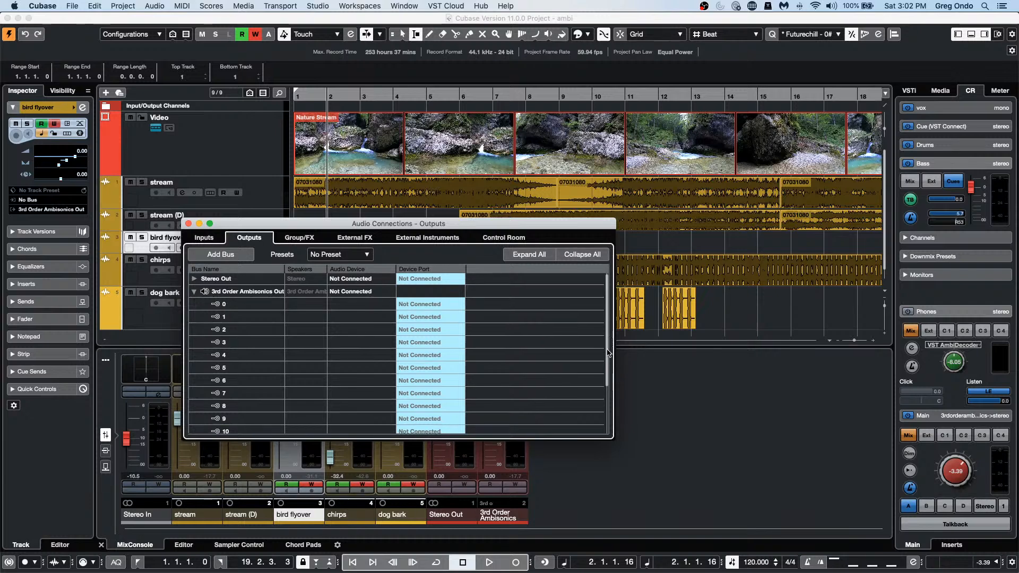
{"action": "scroll", "coordinate": [608, 388], "scroll_direction": "down", "scroll_amount": 1}
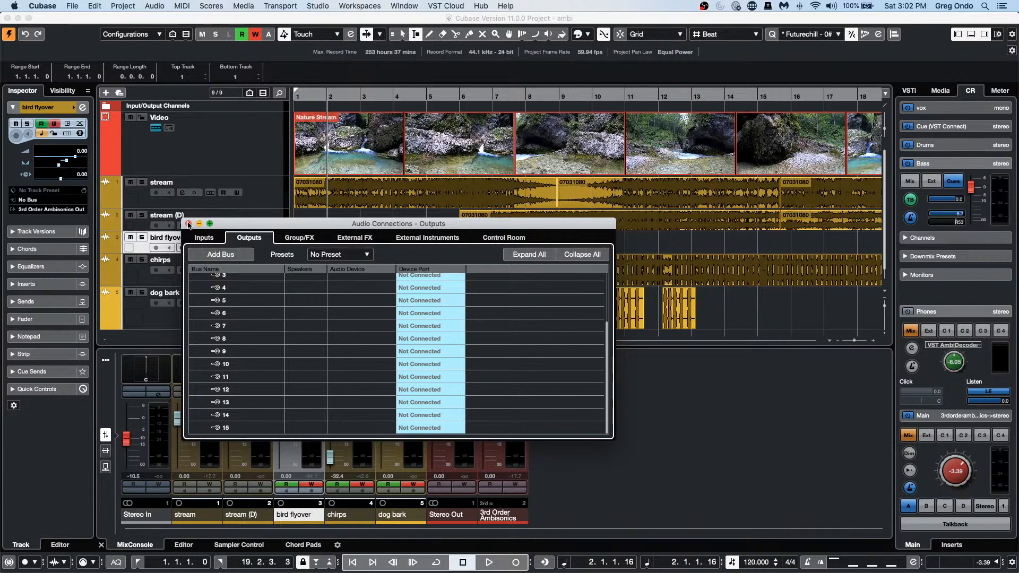
{"action": "left_click", "coordinate": [188, 224]}
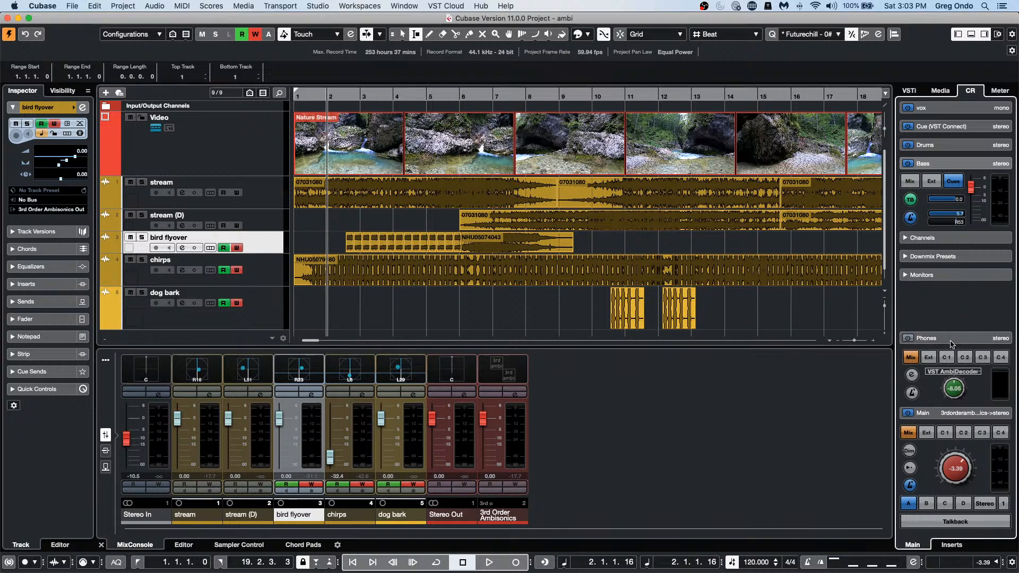
Step: Show the VST AmbiDecoder option and the insert slots of the Phones channel in the Control Room, and collapse the slots
{"action": "left_click", "coordinate": [930, 346]}
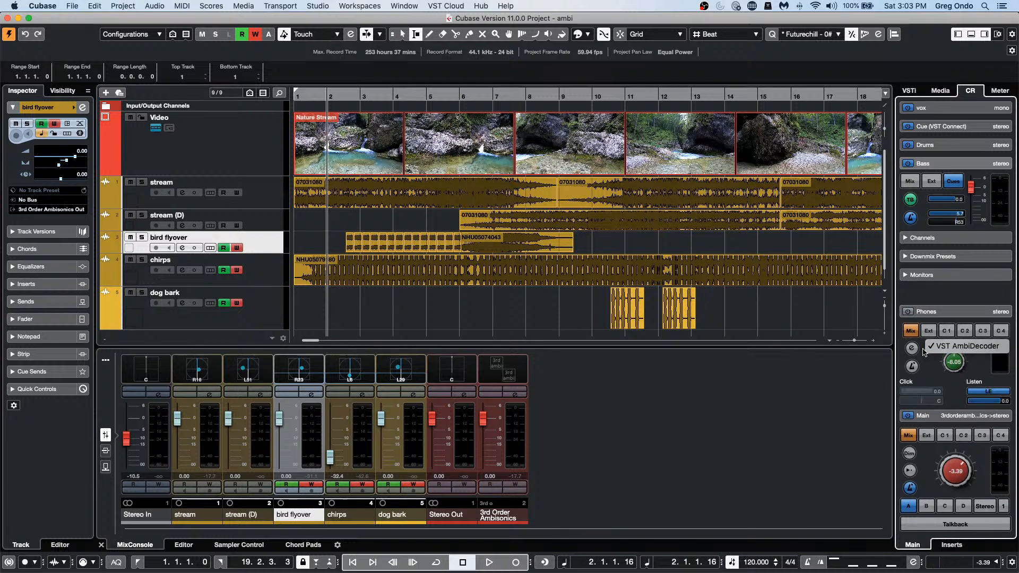
{"action": "left_click", "coordinate": [935, 368]}
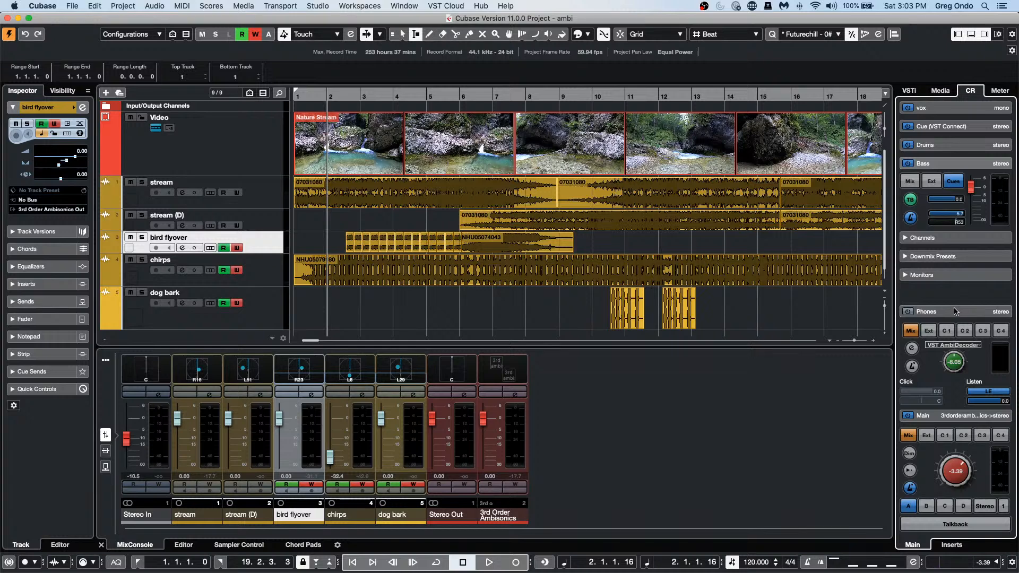
{"action": "left_click", "coordinate": [970, 550]}
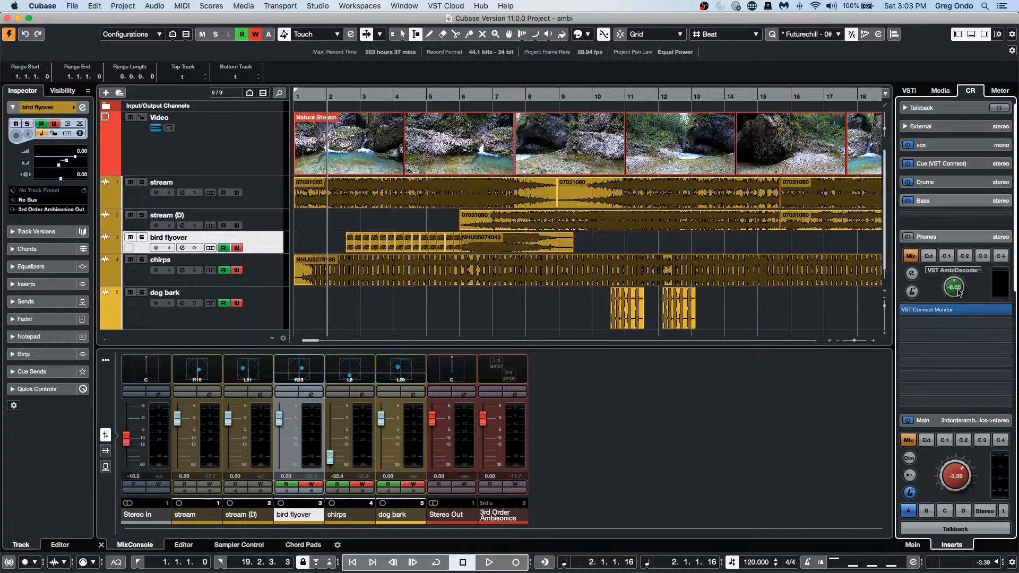
{"action": "left_click", "coordinate": [963, 240]}
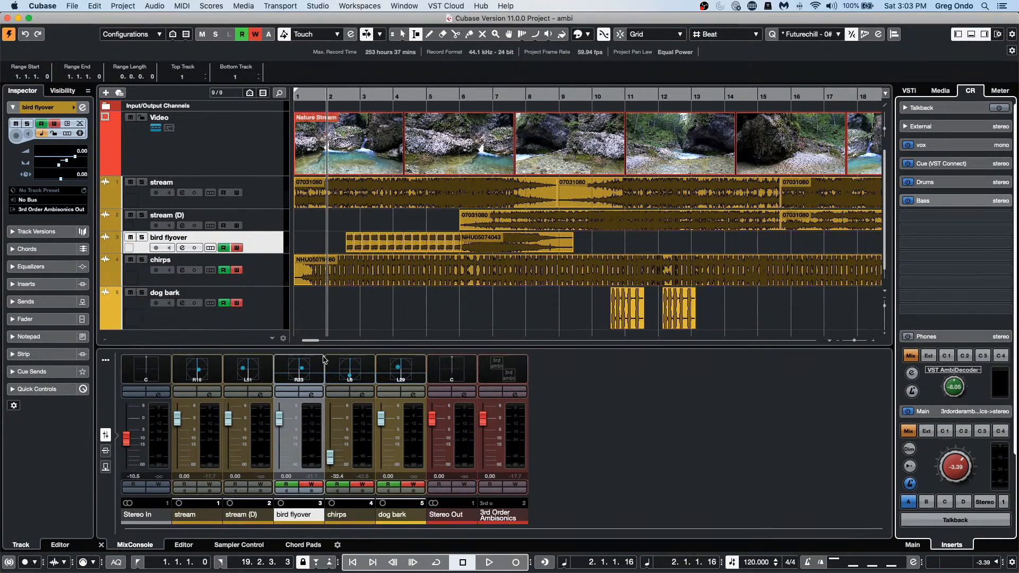
Step: Open the VST MultiPanner of the stream track and, during playback, move its source to about R38 horizontally and B77 in height
{"action": "key", "text": "space"}
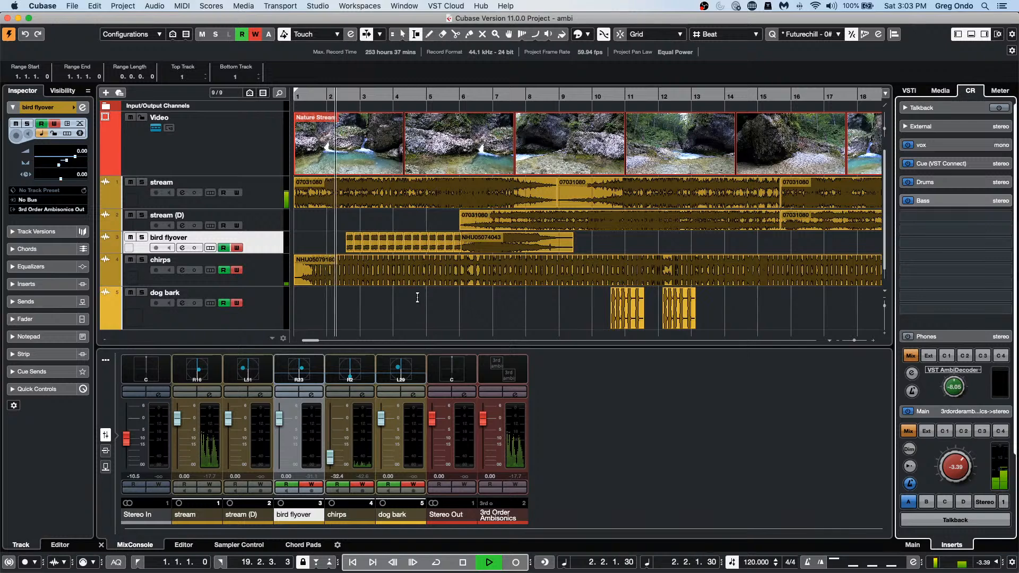
{"action": "key", "text": "space"}
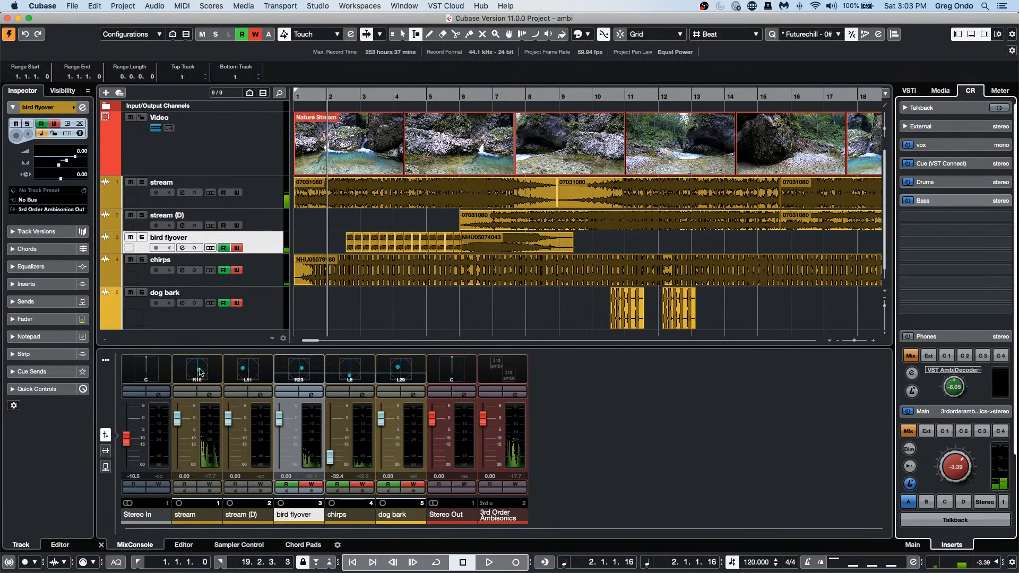
{"action": "double_click", "coordinate": [199, 372]}
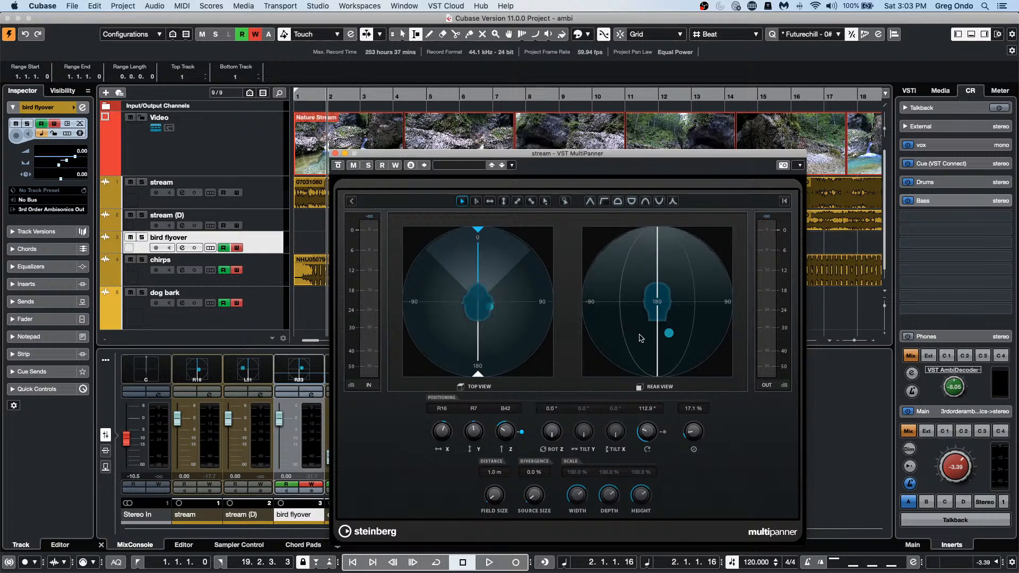
{"action": "key", "text": "space"}
{"action": "left_click_drag", "start_coordinate": [669, 334], "coordinate": [686, 362]}
{"action": "key", "text": "space"}
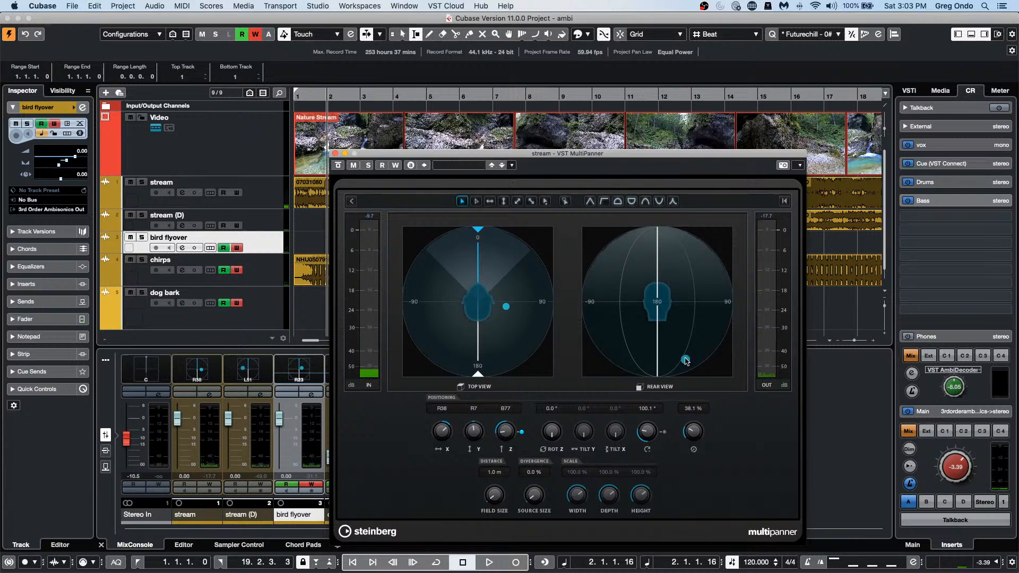
Step: Move the stream source around the listener during playback, ending at about L10, F2 and B49, and close the MultiPanner
{"action": "key", "text": "space"}
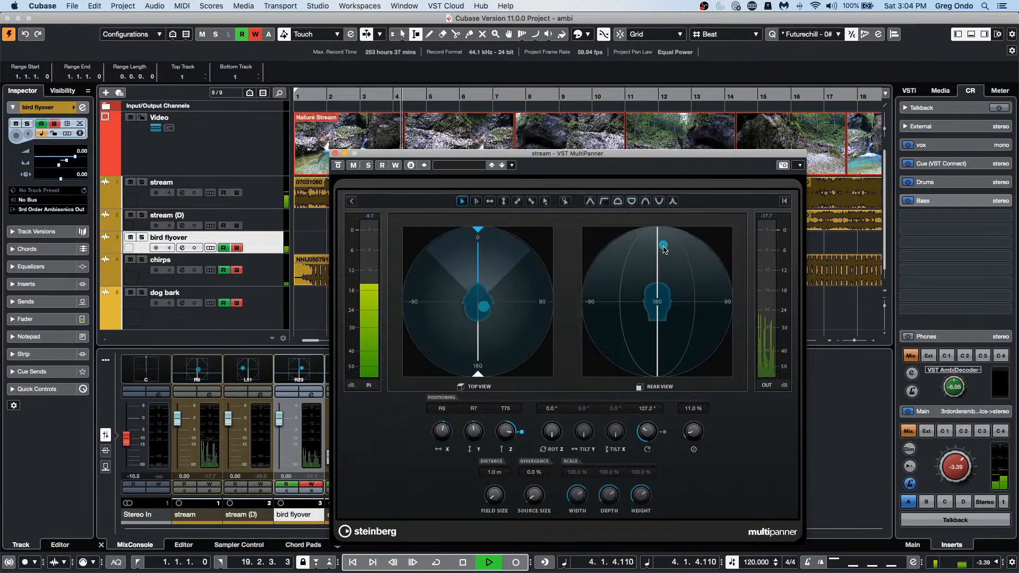
{"action": "left_click_drag", "start_coordinate": [665, 269], "coordinate": [678, 339]}
{"action": "left_click_drag", "start_coordinate": [500, 305], "coordinate": [470, 300]}
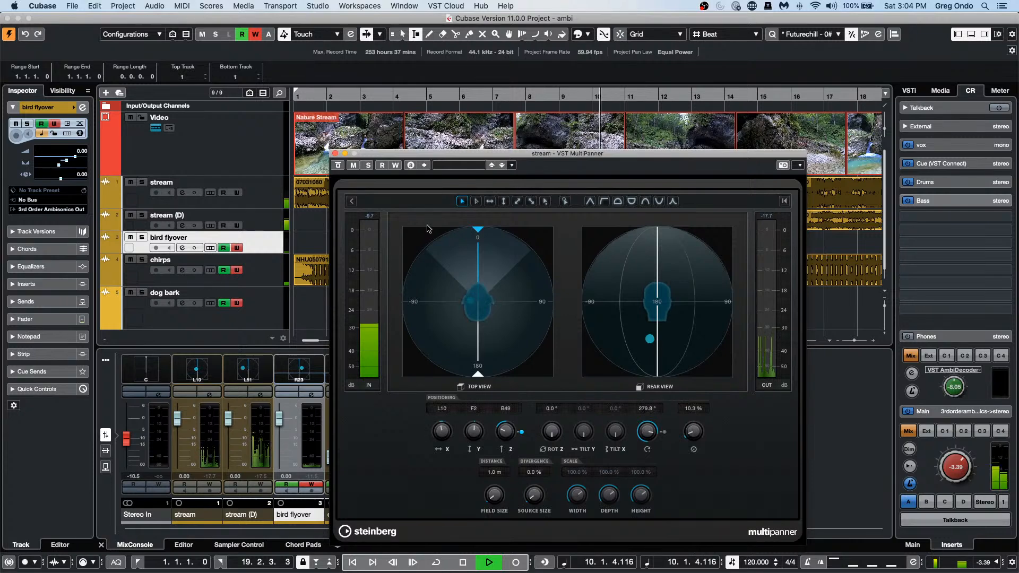
{"action": "key", "text": "space"}
{"action": "left_click", "coordinate": [334, 154]}
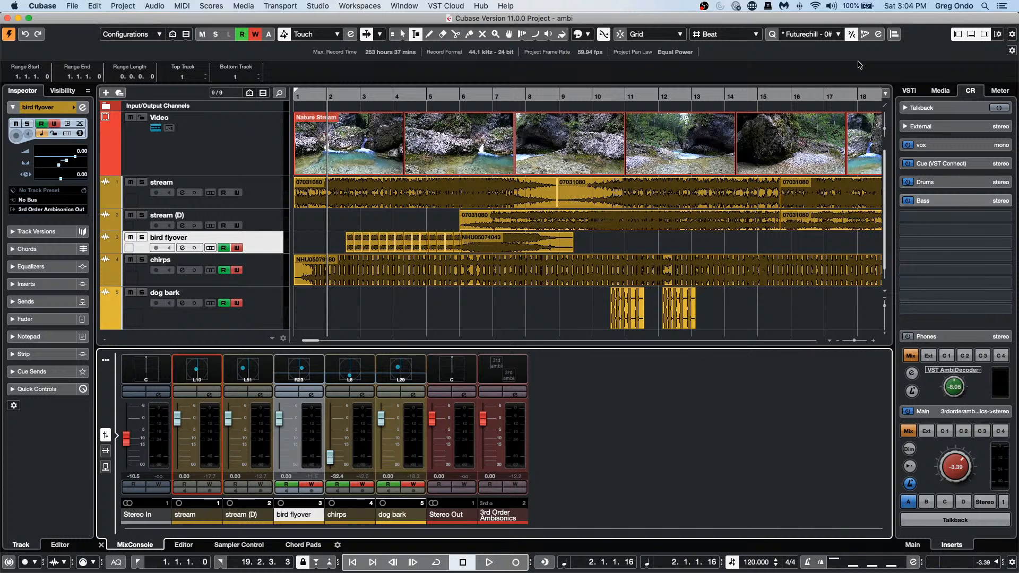
Step: Display the Chord Pads and list their functions, including Assign Pads from Chord Track
{"action": "scroll", "coordinate": [635, 300], "scroll_direction": "left", "scroll_amount": 1}
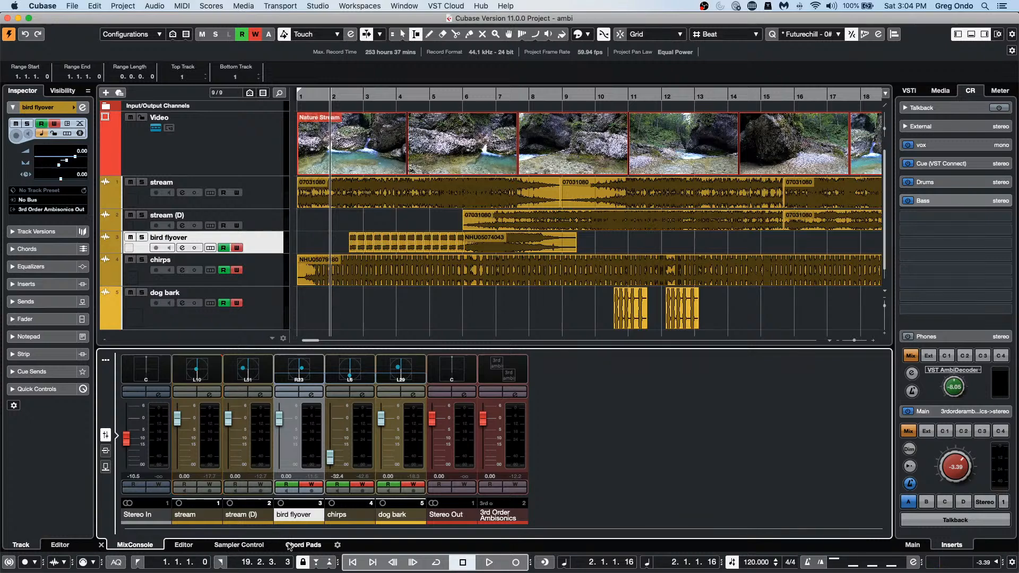
{"action": "left_click", "coordinate": [300, 545]}
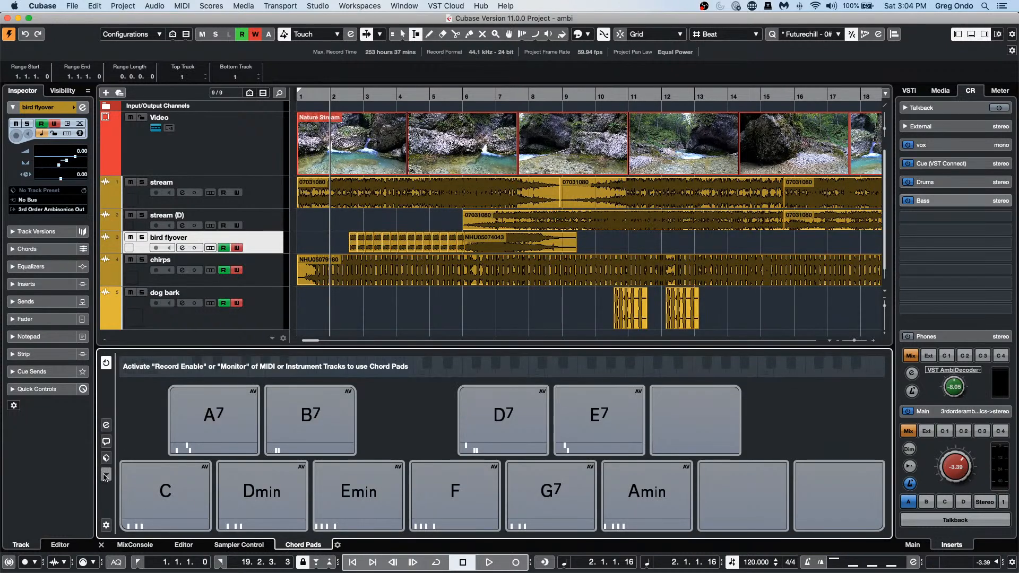
{"action": "left_click", "coordinate": [106, 474]}
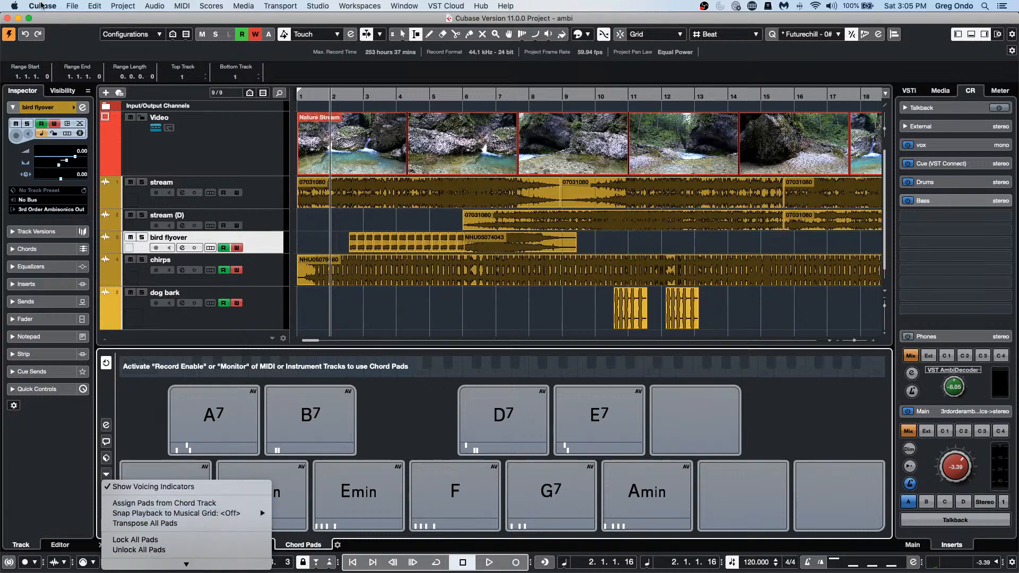
Step: Open the recent project be someone.cpr, activate it and fit the whole song in the arrangement view
{"action": "left_click", "coordinate": [72, 6]}
{"action": "left_click", "coordinate": [72, 6]}
{"action": "mouse_move", "coordinate": [93, 204]}
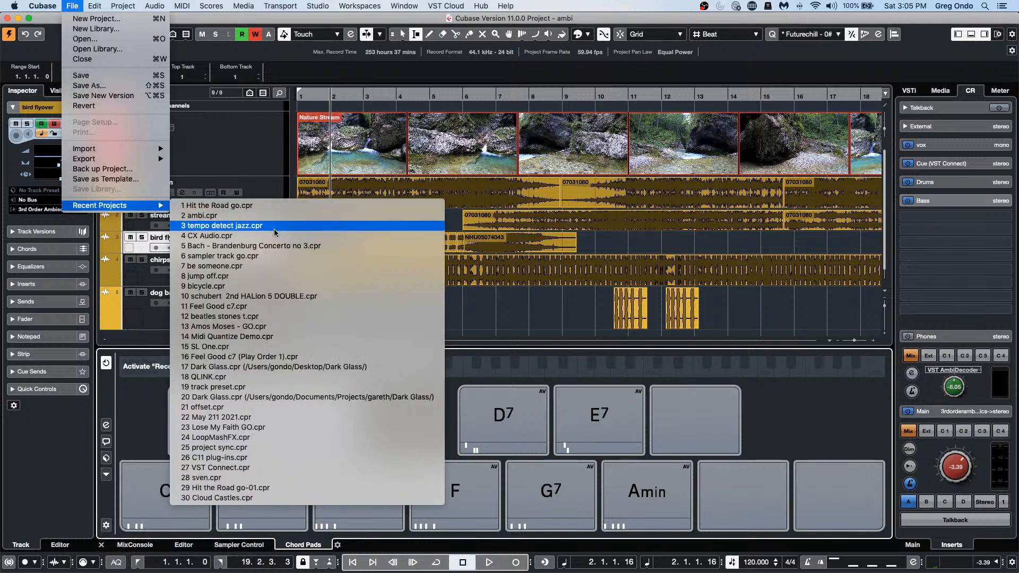
{"action": "left_click", "coordinate": [284, 266]}
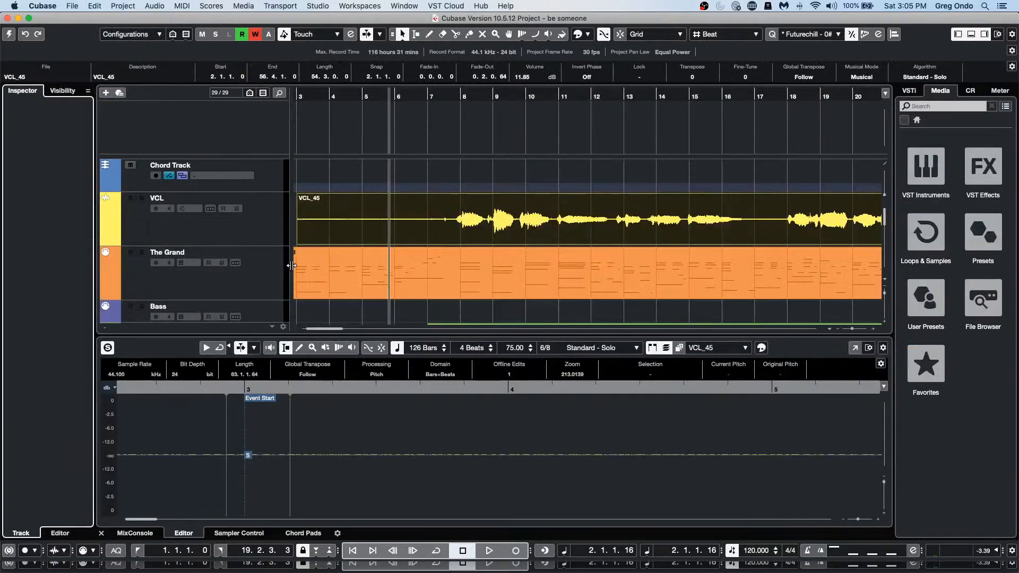
{"action": "left_click", "coordinate": [377, 96]}
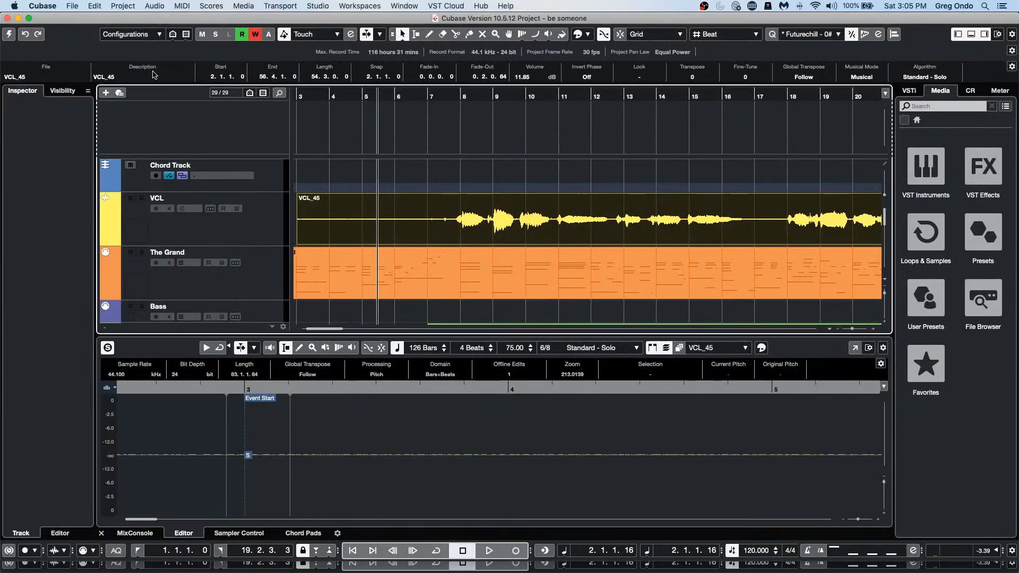
{"action": "left_click", "coordinate": [8, 35]}
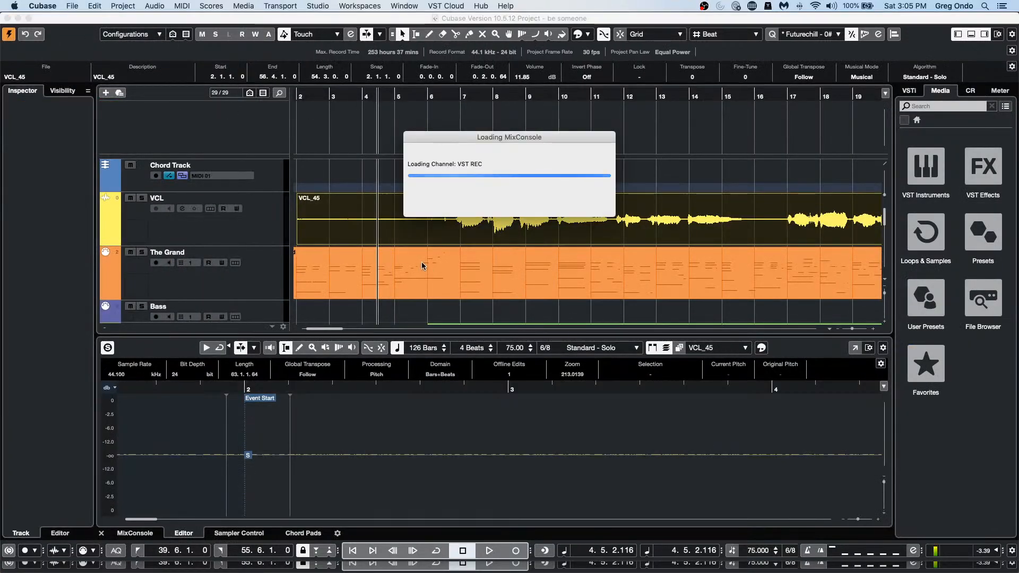
{"action": "left_click", "coordinate": [433, 94]}
{"action": "left_click_drag", "start_coordinate": [433, 94], "coordinate": [435, 63]}
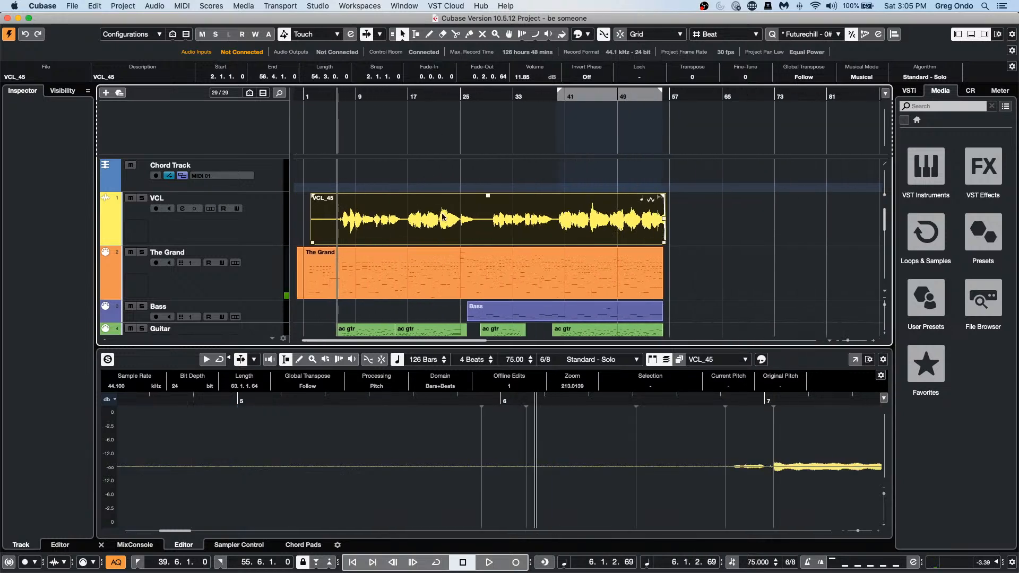
Step: Create chord symbols on the Chord Track from The Grand MIDI part, including bass notes and tensions
{"action": "left_click", "coordinate": [445, 292]}
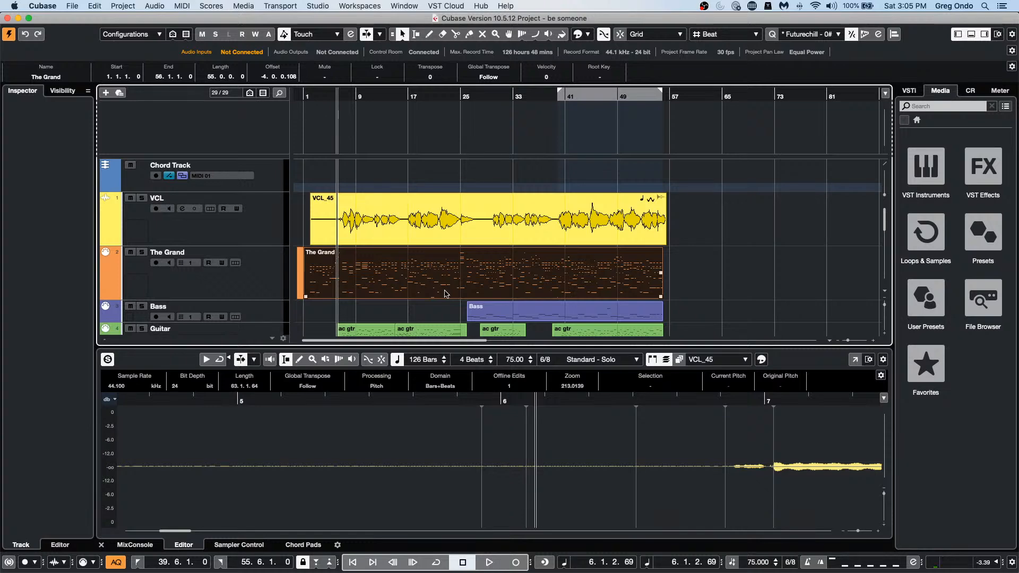
{"action": "double_click", "coordinate": [445, 294]}
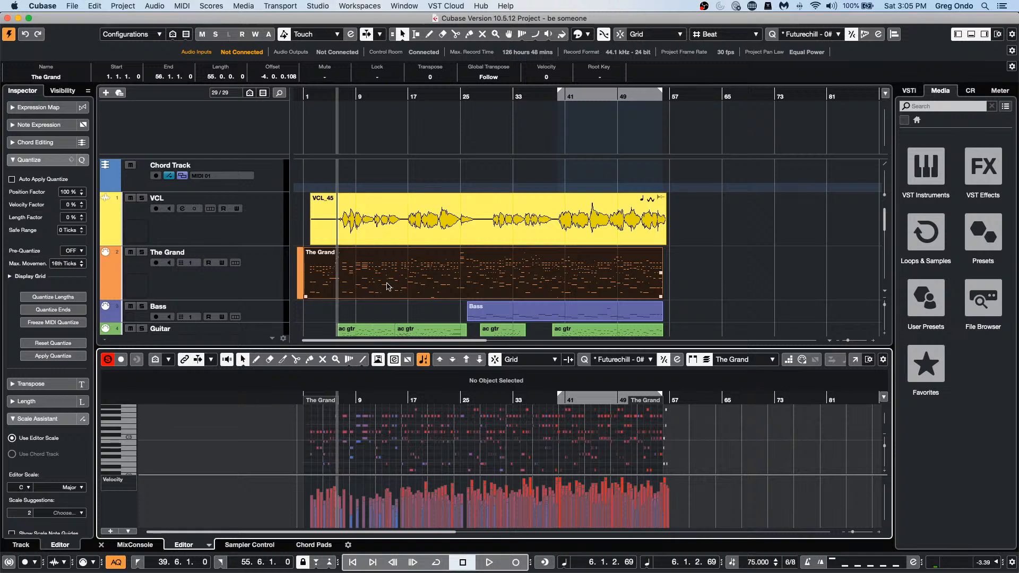
{"action": "left_click", "coordinate": [314, 545]}
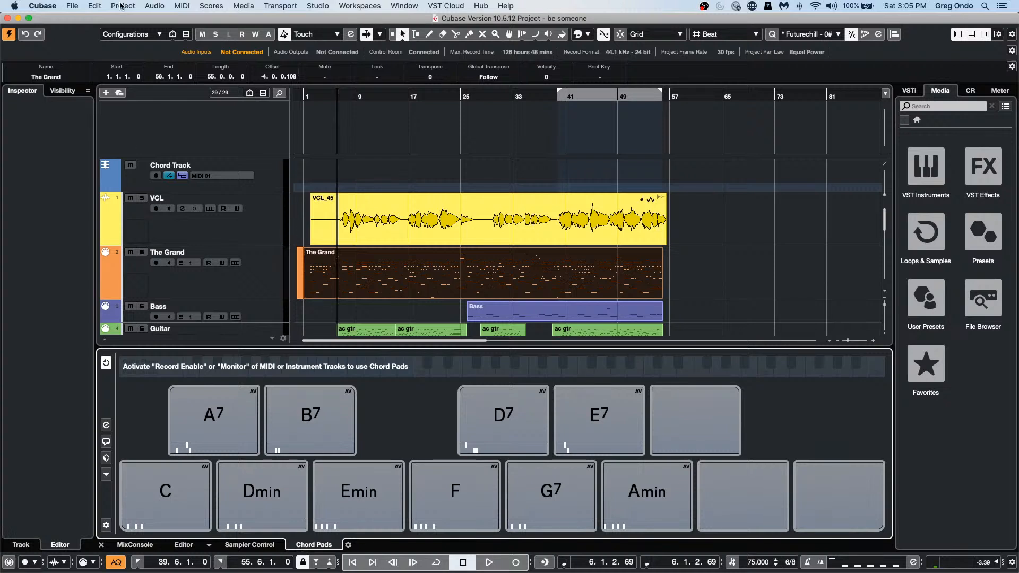
{"action": "left_click", "coordinate": [127, 6]}
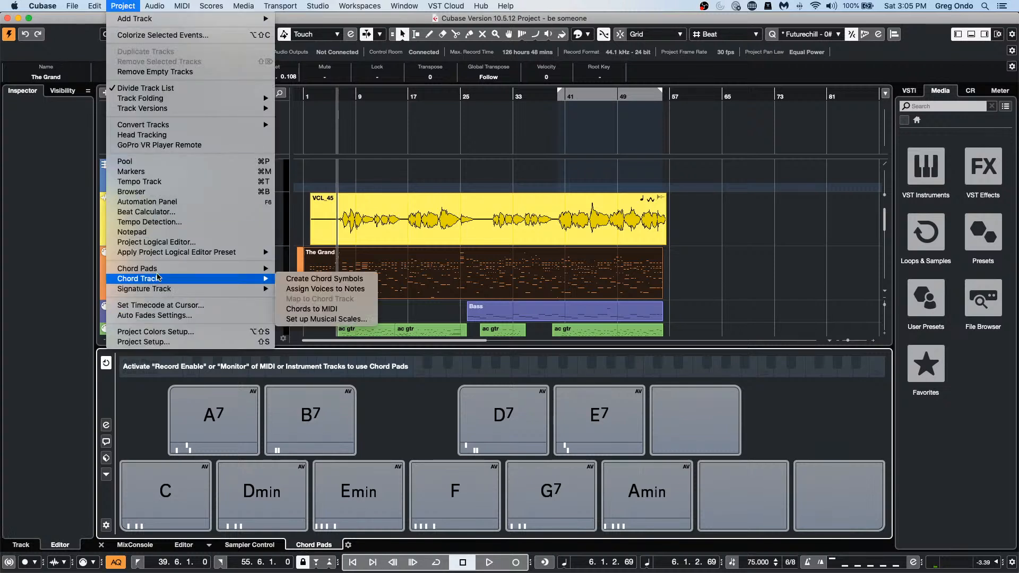
{"action": "mouse_move", "coordinate": [163, 269]}
{"action": "left_click", "coordinate": [325, 279]}
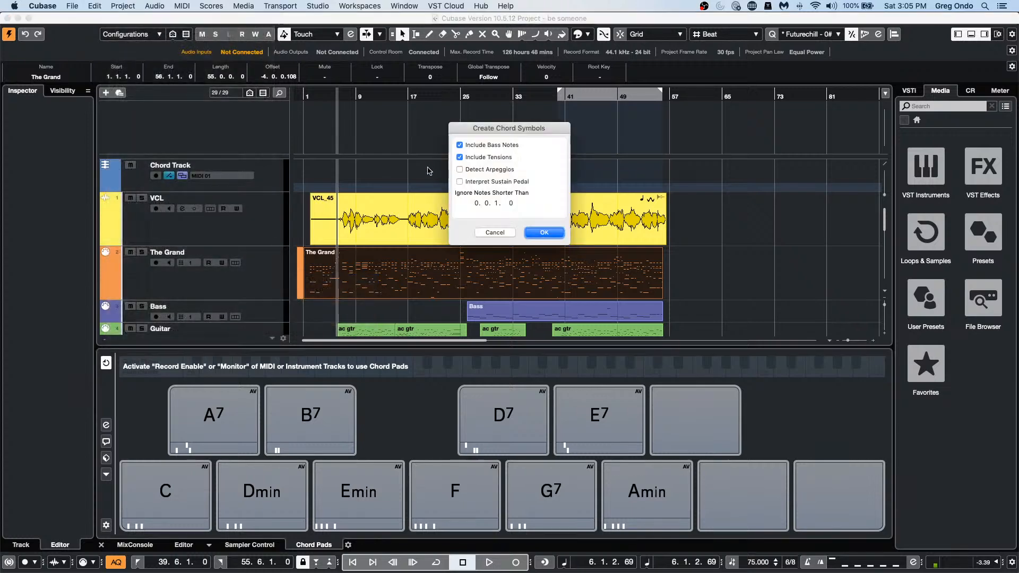
{"action": "left_click", "coordinate": [547, 233]}
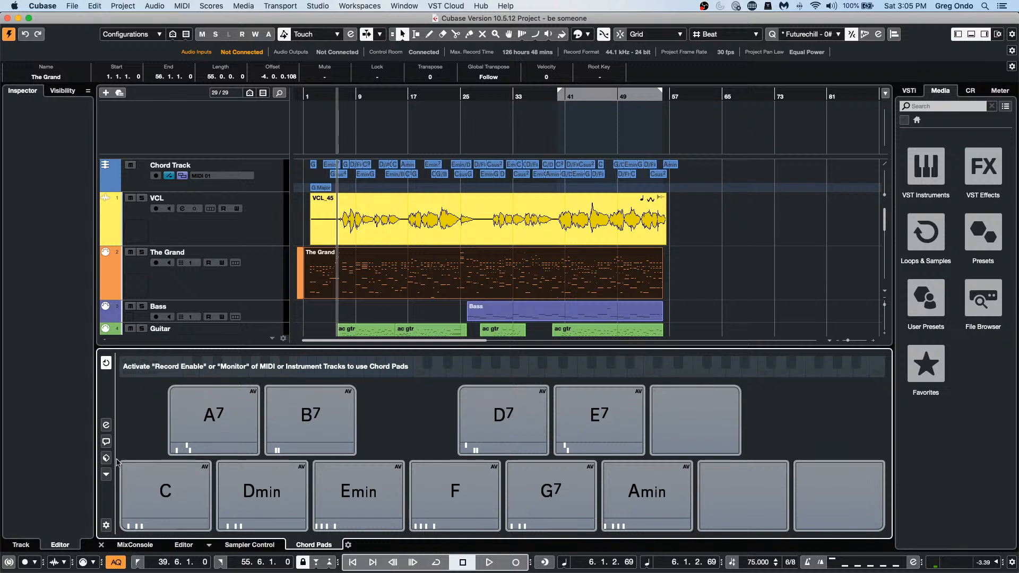
Step: Assign the chord pads from the Chord Track and accept replacing all pad assignments
{"action": "left_click", "coordinate": [106, 475]}
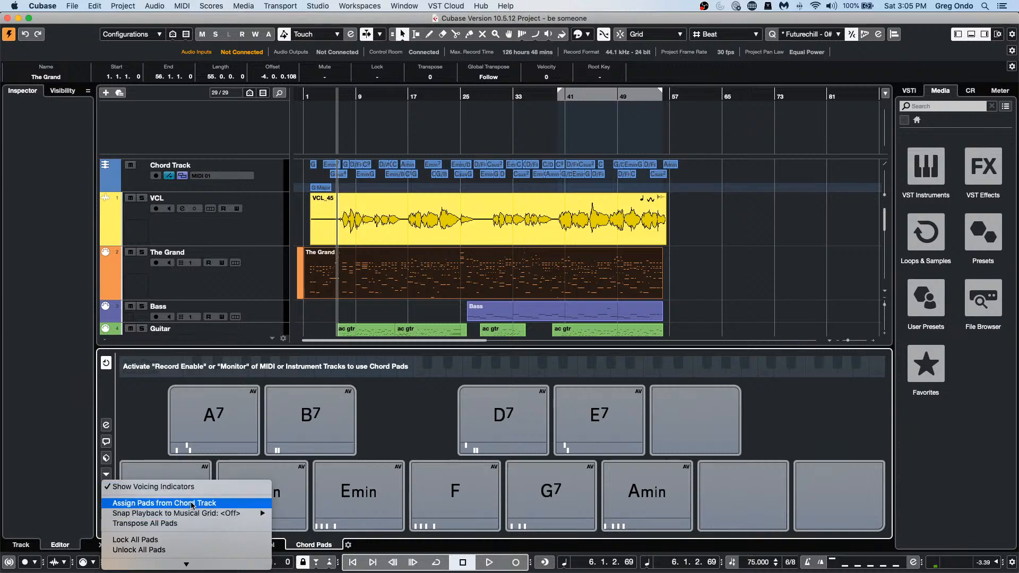
{"action": "left_click", "coordinate": [164, 503]}
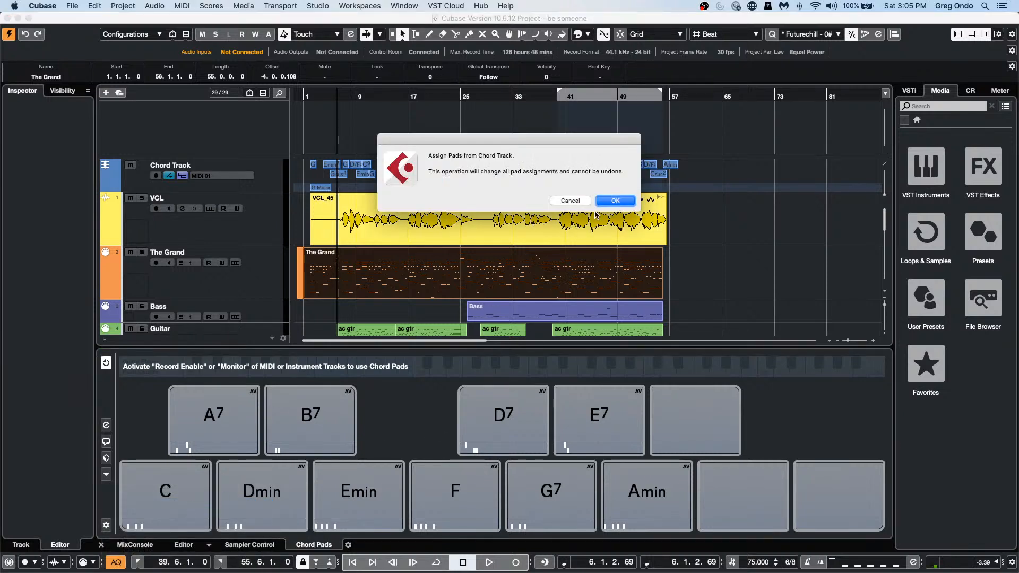
{"action": "left_click", "coordinate": [615, 200]}
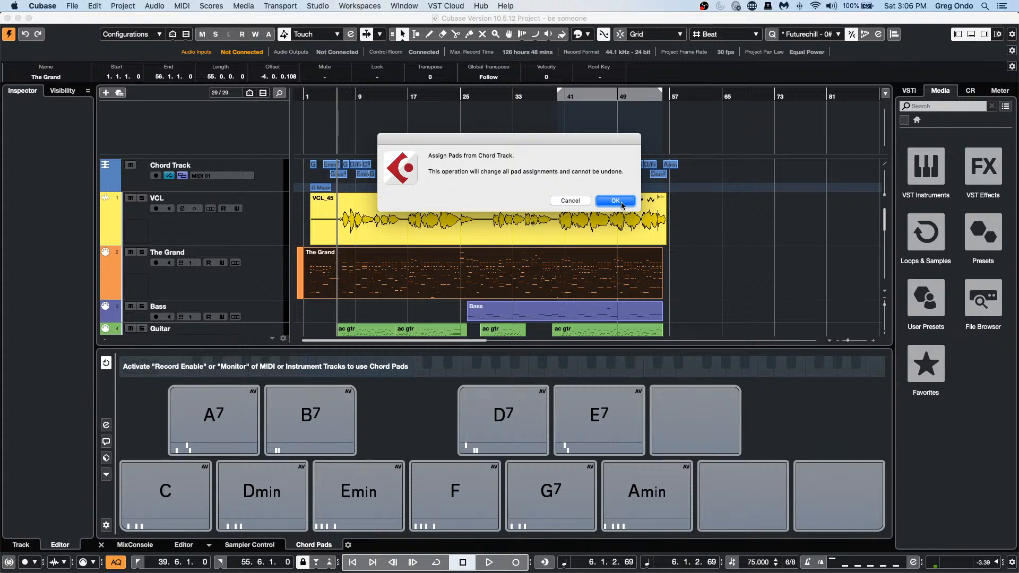
Step: Select The Grand track and audition the G, Emin7, Gsus4, D/F♯, Emin, C9 and D/A chord pads through it
{"action": "left_click", "coordinate": [159, 506]}
{"action": "left_click", "coordinate": [159, 506]}
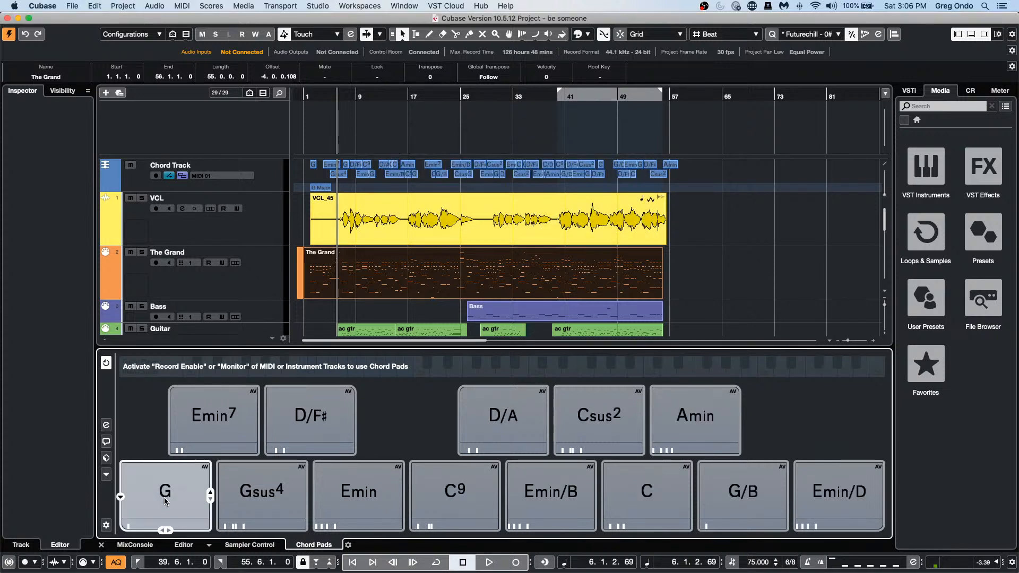
{"action": "left_click", "coordinate": [235, 297]}
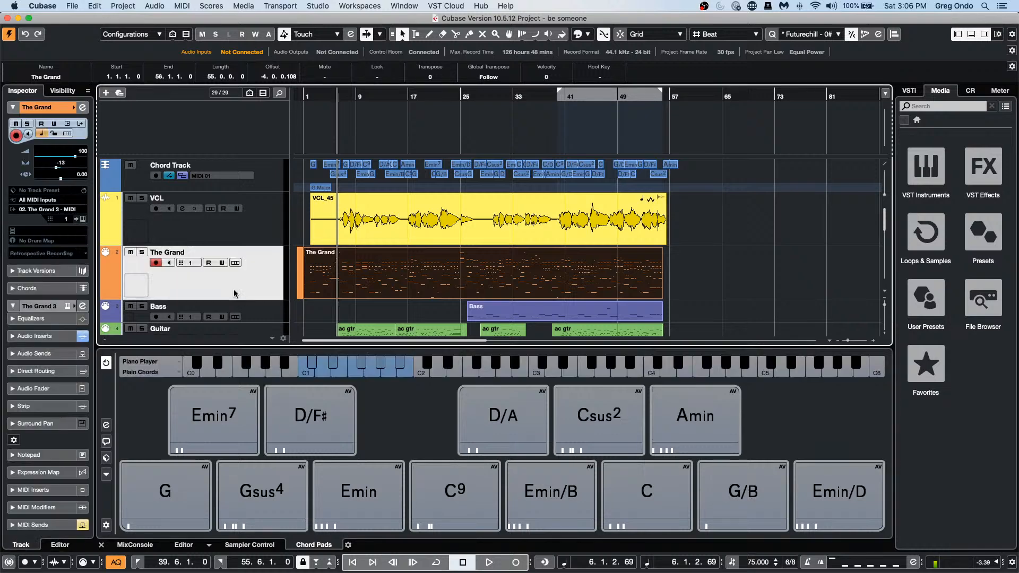
{"action": "left_click", "coordinate": [162, 523]}
{"action": "left_click", "coordinate": [208, 439]}
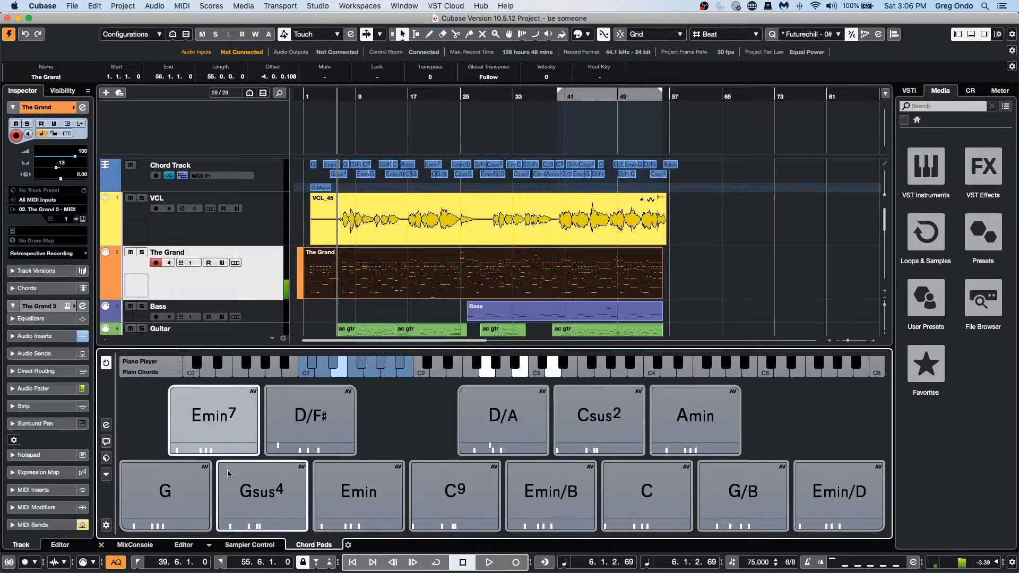
{"action": "left_click", "coordinate": [236, 487]}
{"action": "left_click", "coordinate": [303, 449]}
{"action": "left_click", "coordinate": [361, 518]}
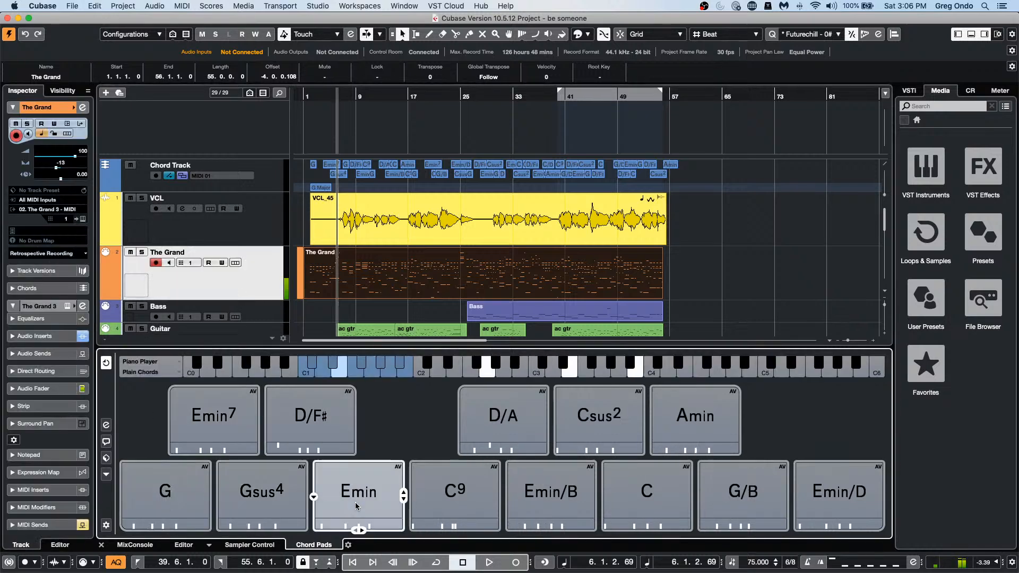
{"action": "left_click", "coordinate": [454, 525]}
{"action": "left_click", "coordinate": [501, 443]}
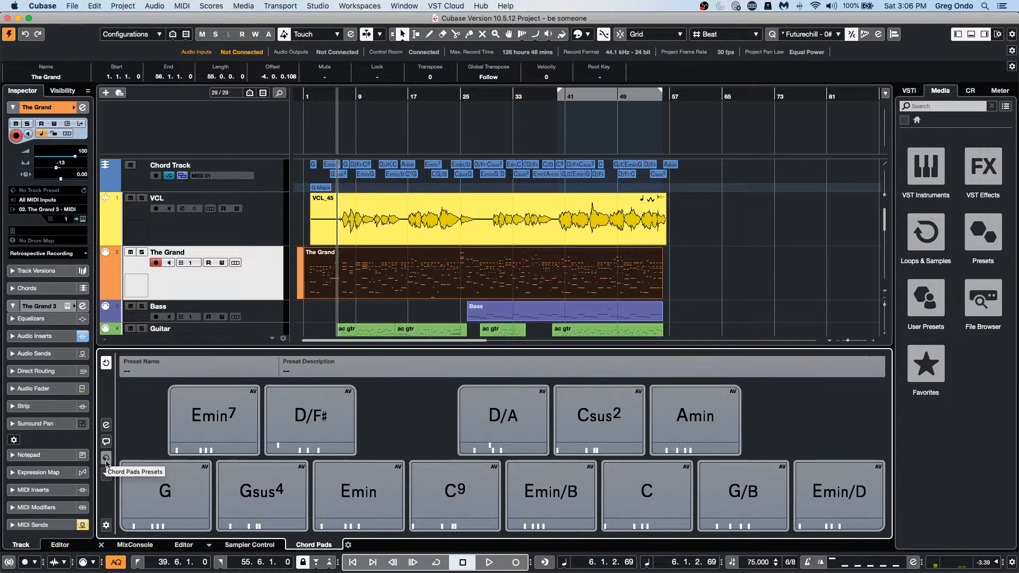
Step: Browse the chord pad presets available through Load Chords from Preset, and close the list without loading one
{"action": "left_click", "coordinate": [106, 459]}
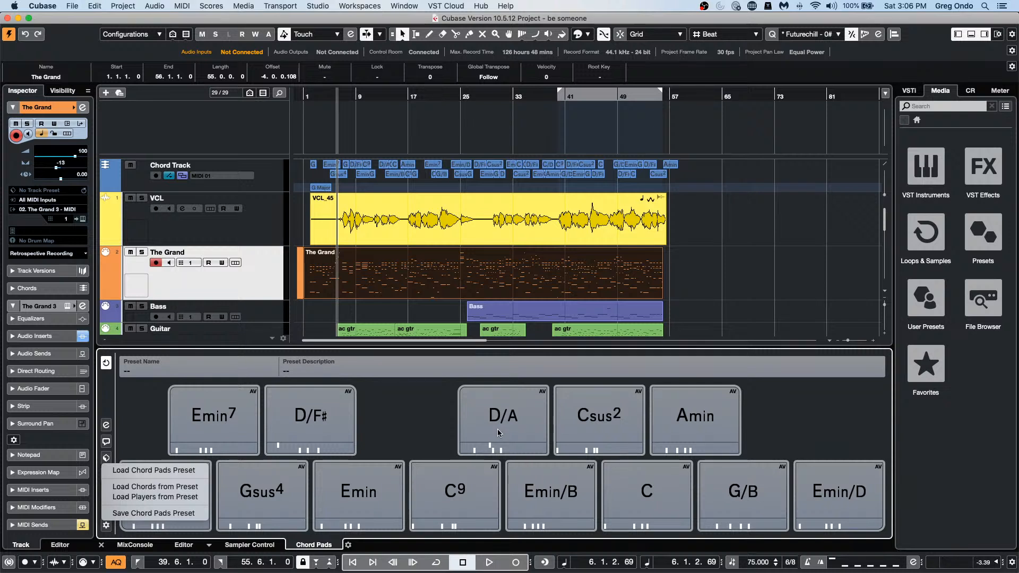
{"action": "left_click", "coordinate": [183, 487]}
{"action": "scroll", "coordinate": [496, 340], "scroll_direction": "up", "scroll_amount": 5}
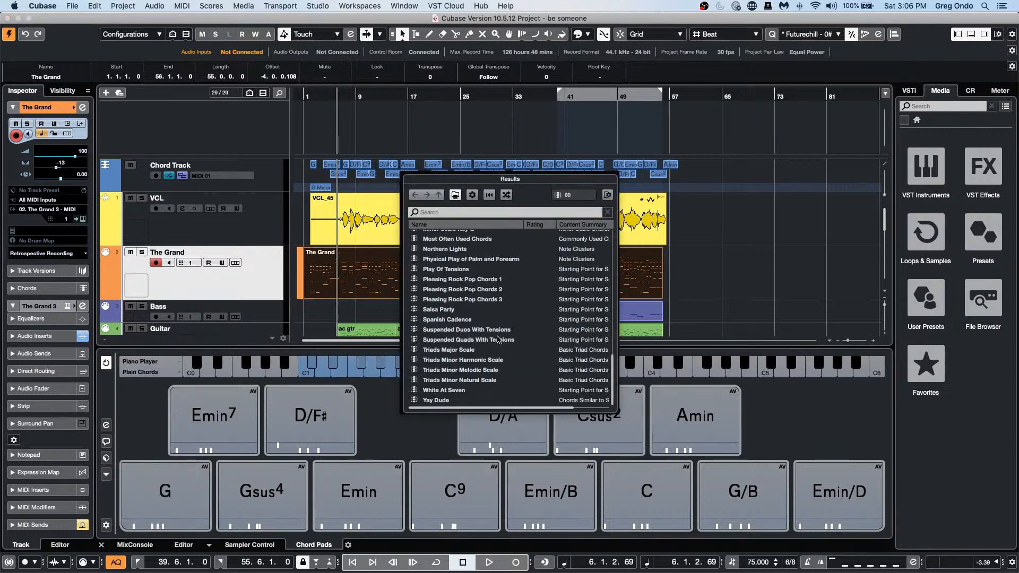
{"action": "scroll", "coordinate": [498, 340], "scroll_direction": "down", "scroll_amount": 15}
{"action": "scroll", "coordinate": [498, 339], "scroll_direction": "up", "scroll_amount": 5}
{"action": "scroll", "coordinate": [497, 339], "scroll_direction": "up", "scroll_amount": 10}
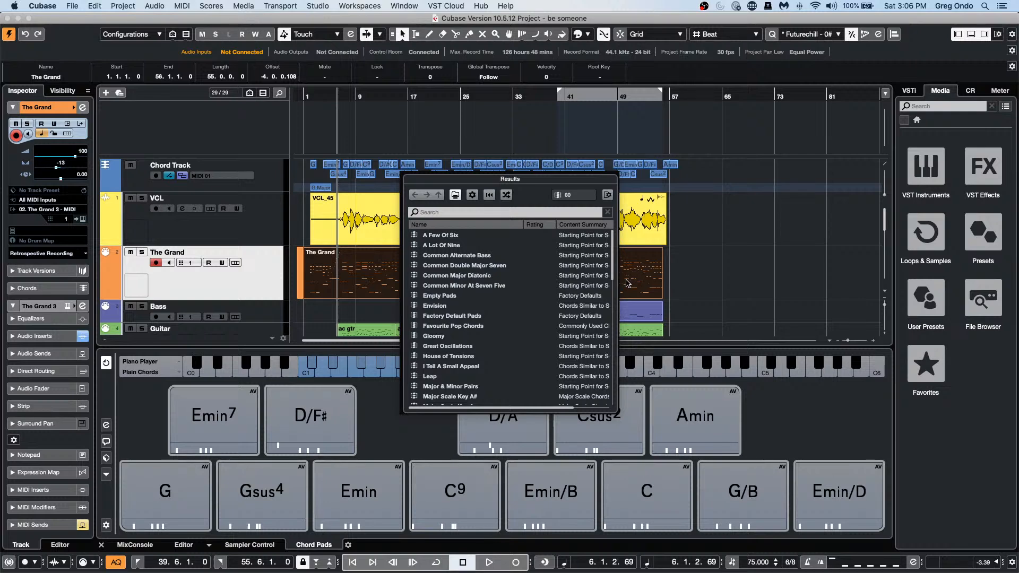
{"action": "left_click", "coordinate": [429, 134]}
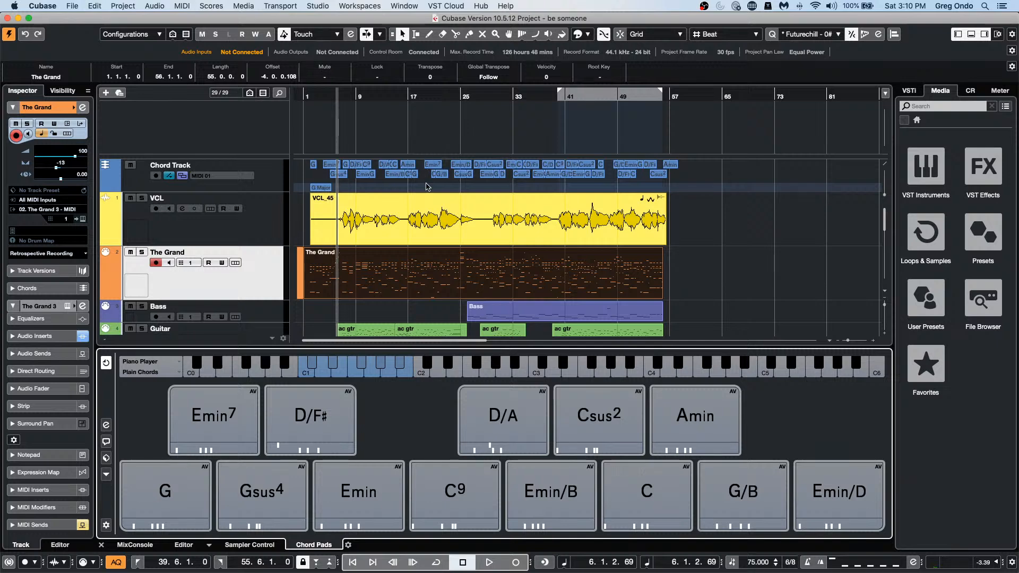
Step: Open the recent project Amos Moses - GO.cpr, activate it and dismiss the missing files list
{"action": "left_click", "coordinate": [73, 5]}
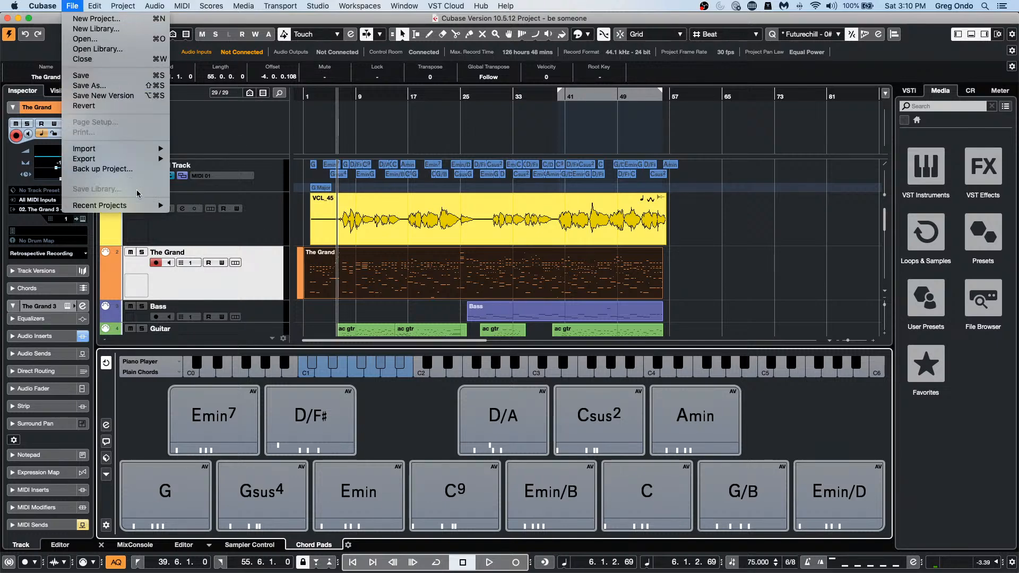
{"action": "mouse_move", "coordinate": [136, 205]}
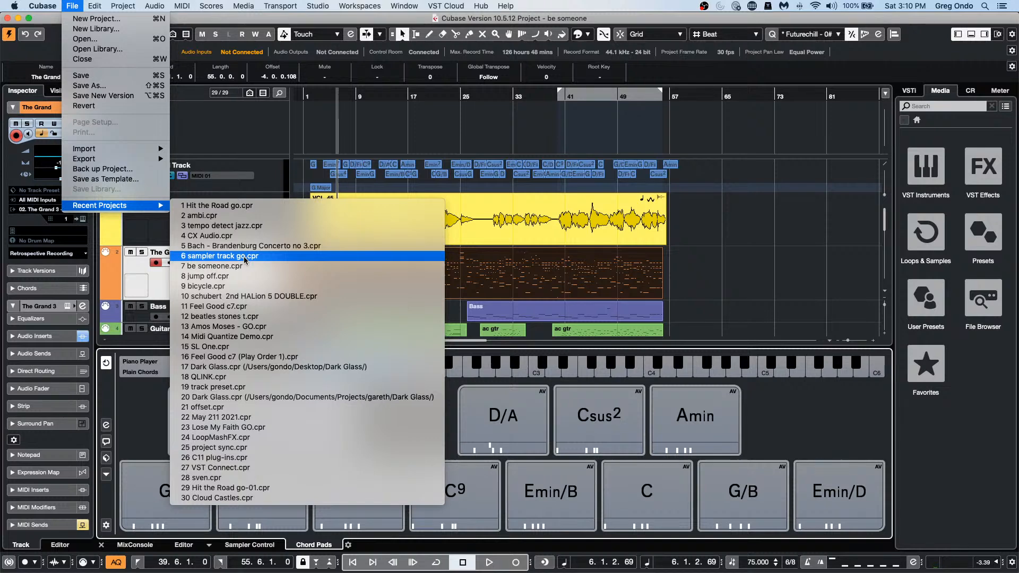
{"action": "left_click", "coordinate": [249, 326]}
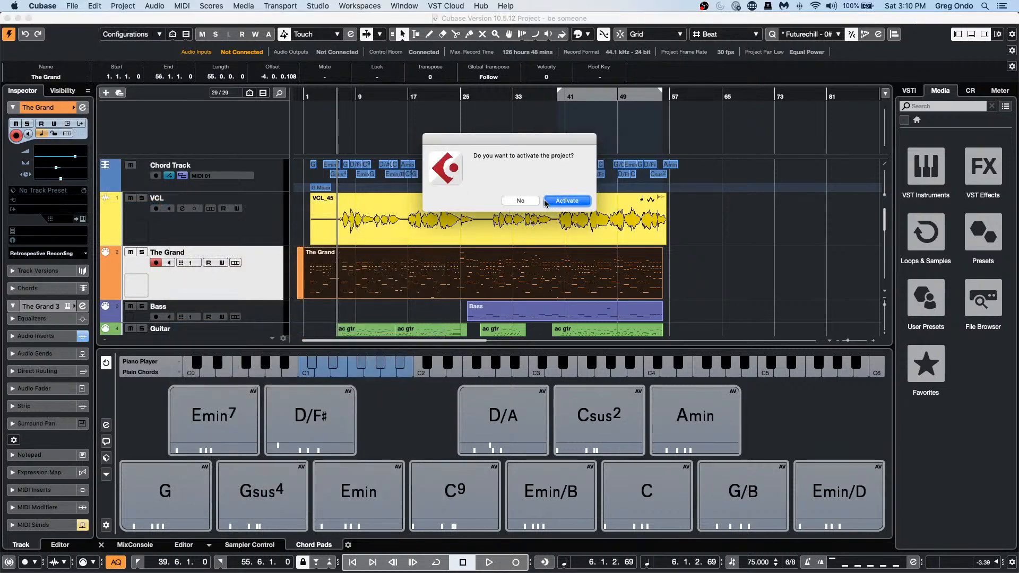
{"action": "left_click", "coordinate": [566, 200]}
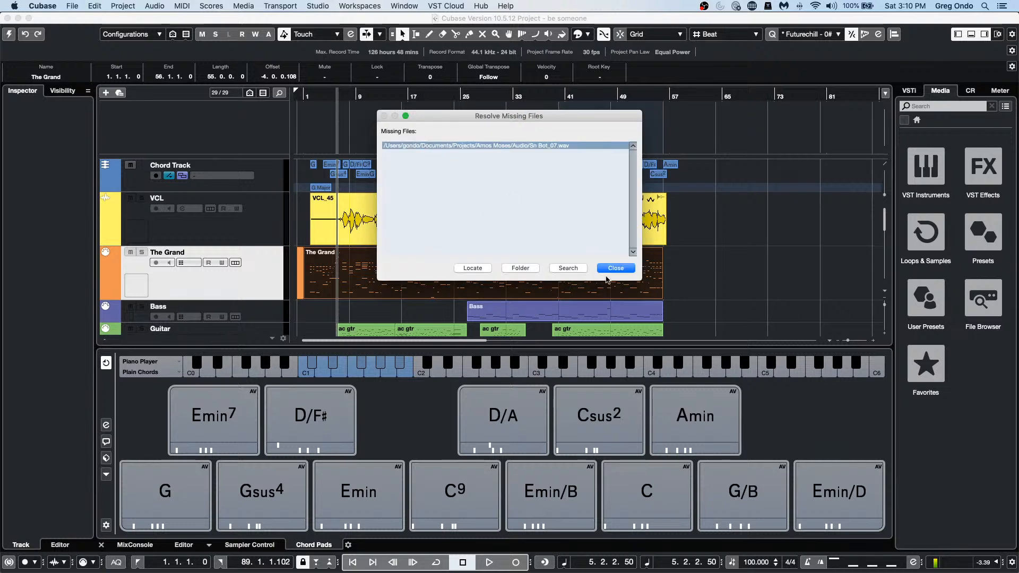
{"action": "left_click", "coordinate": [618, 267]}
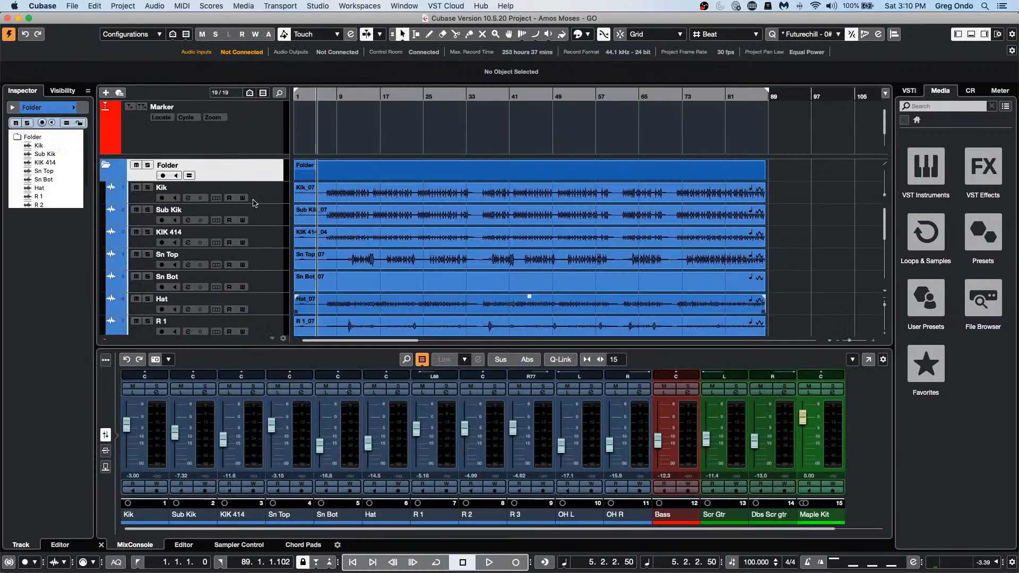
Step: Select the Sub Kik and KIK 414 tracks together in the drum folder
{"action": "left_click", "coordinate": [268, 221]}
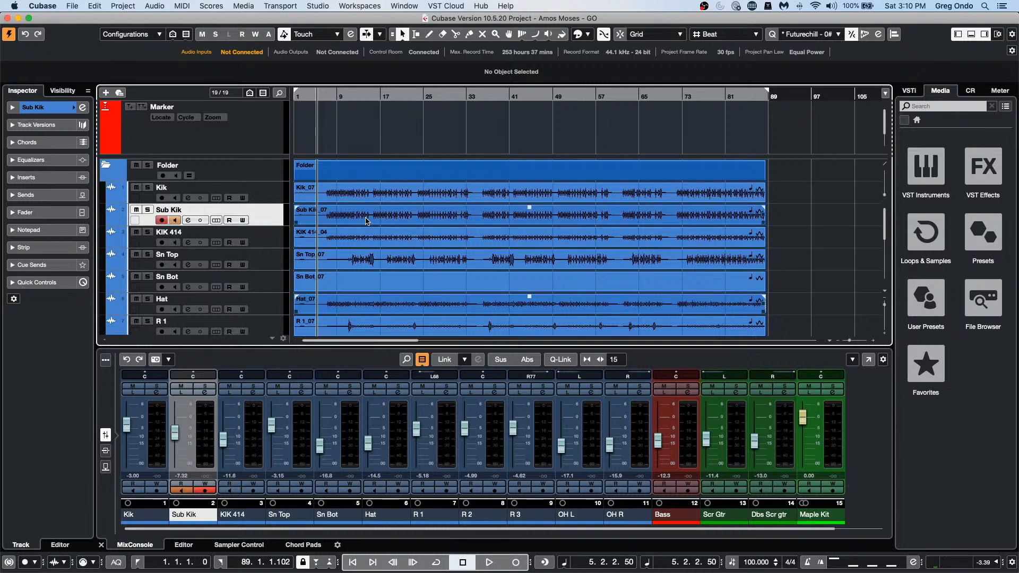
{"action": "left_click", "coordinate": [269, 240], "text": "shift"}
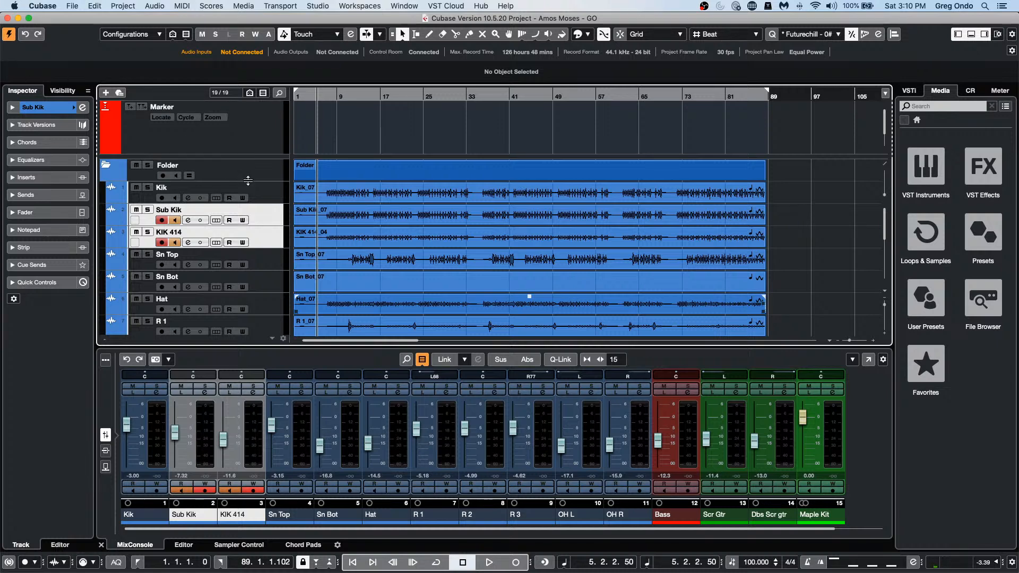
{"action": "left_click", "coordinate": [268, 195]}
{"action": "left_click", "coordinate": [269, 217]}
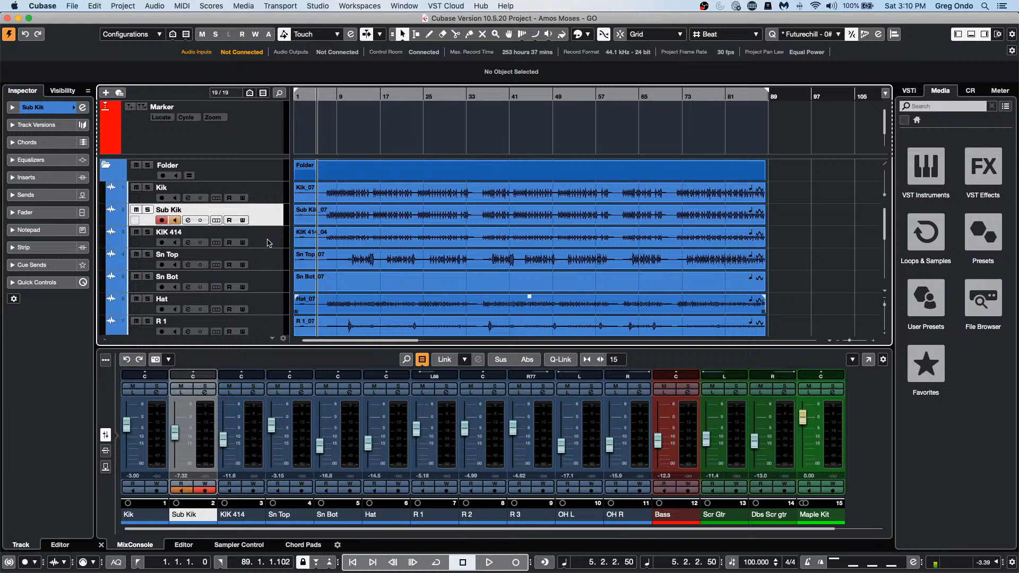
{"action": "left_click", "coordinate": [268, 243], "text": "shift"}
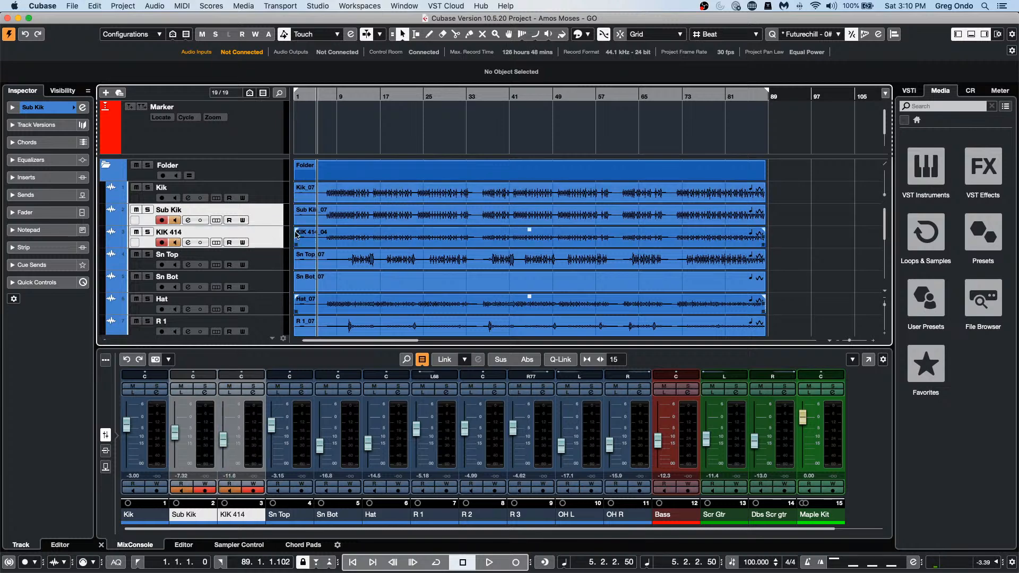
Step: Group the Sub Kik_07 and KIK 414_04 audio events together
{"action": "left_click", "coordinate": [449, 219]}
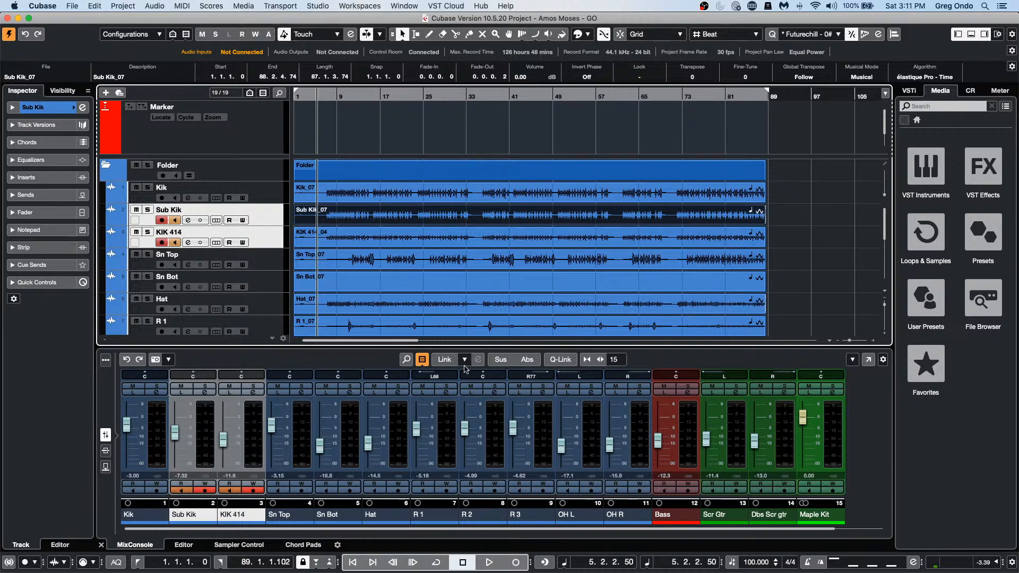
{"action": "left_click", "coordinate": [440, 248], "text": "shift"}
{"action": "left_click_drag", "start_coordinate": [789, 213], "coordinate": [624, 233]}
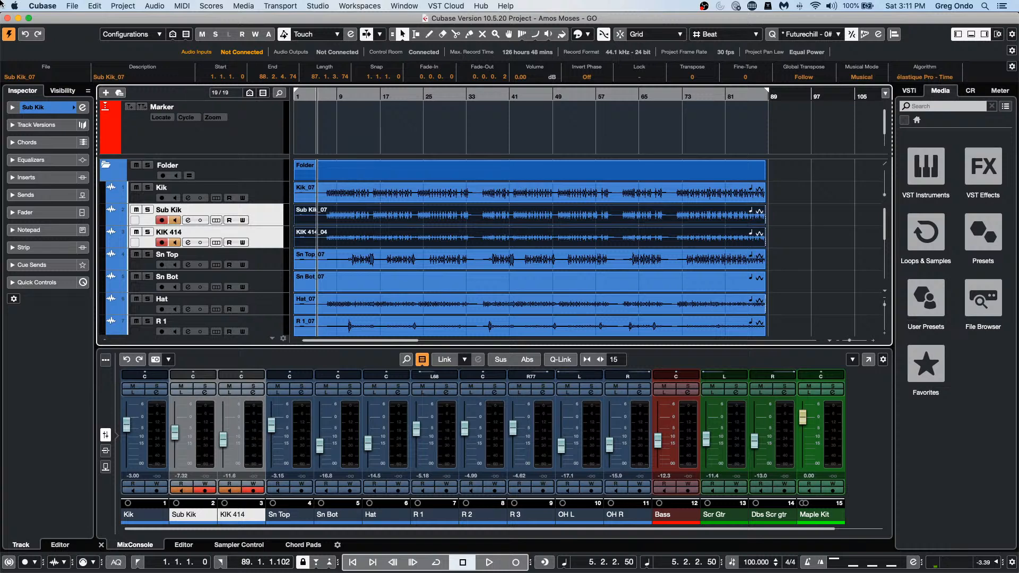
{"action": "key", "text": "super+g"}
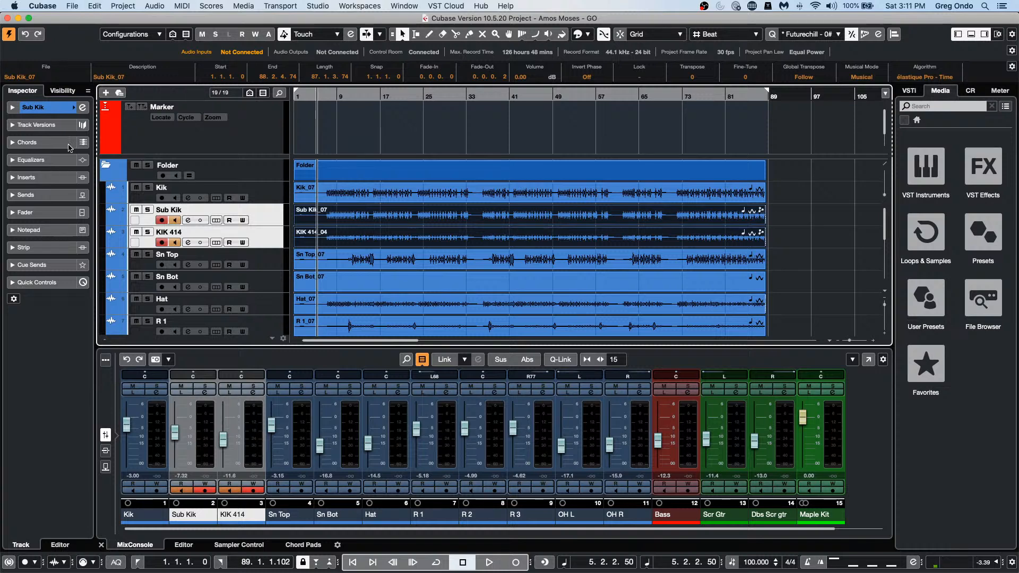
Step: Check how the grouped events affect selection by selecting the Kik, Sub Kik and KIK 414 tracks and events individually
{"action": "left_click", "coordinate": [268, 197]}
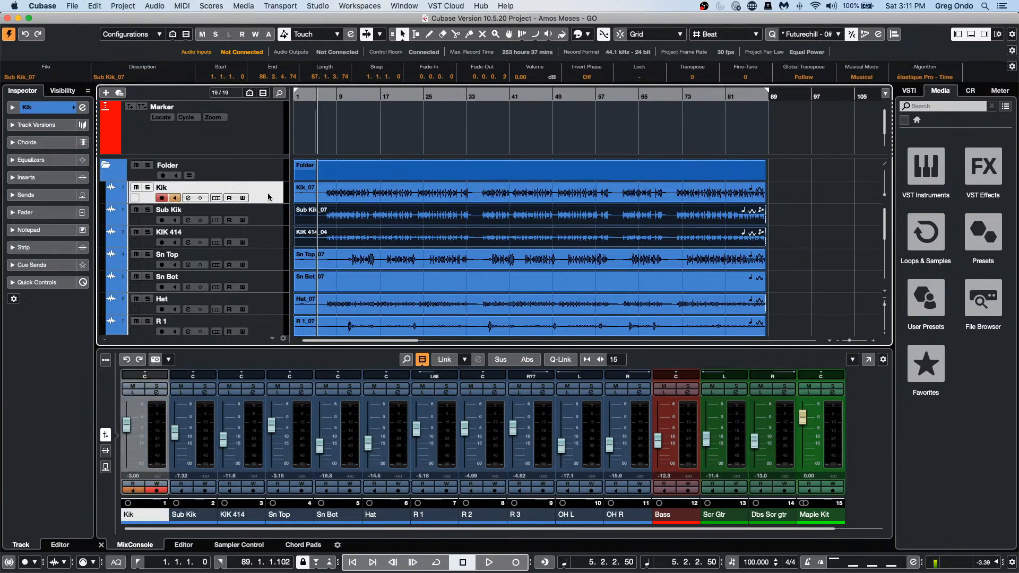
{"action": "left_click", "coordinate": [269, 213]}
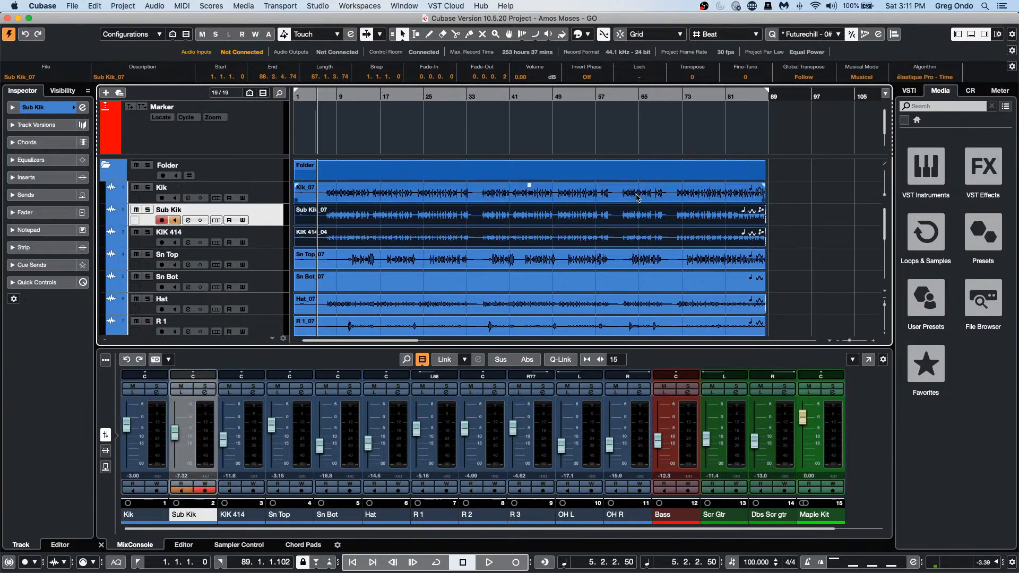
{"action": "left_click", "coordinate": [684, 196]}
{"action": "left_click", "coordinate": [645, 218]}
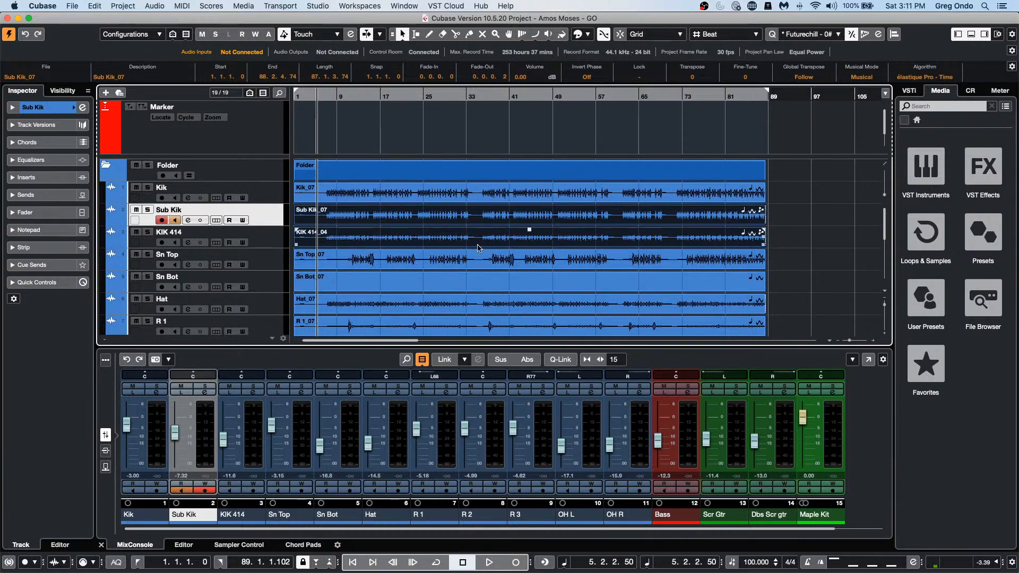
{"action": "left_click", "coordinate": [479, 195]}
{"action": "left_click", "coordinate": [472, 222]}
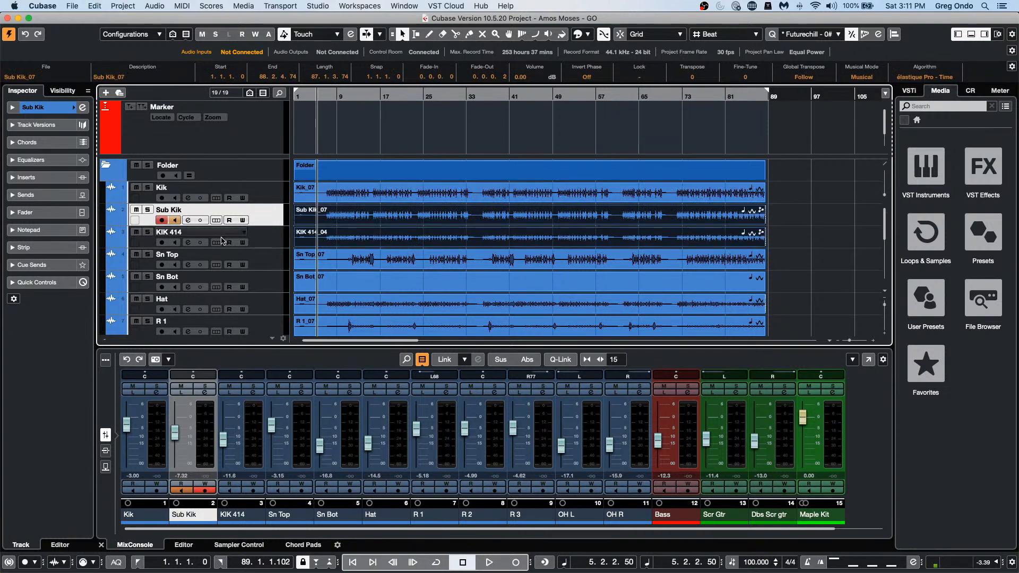
{"action": "right_click", "coordinate": [270, 231]}
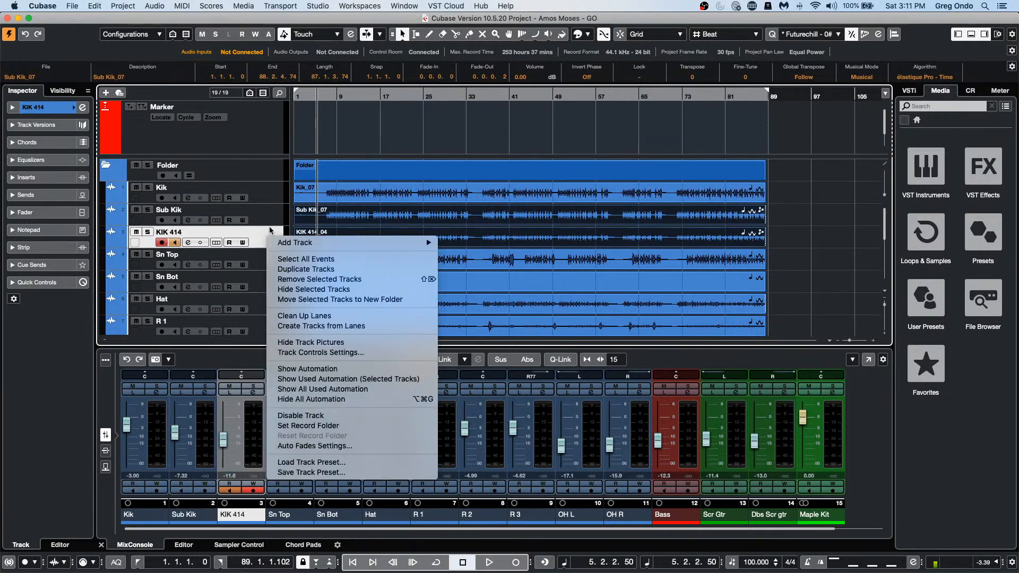
{"action": "left_click", "coordinate": [273, 211]}
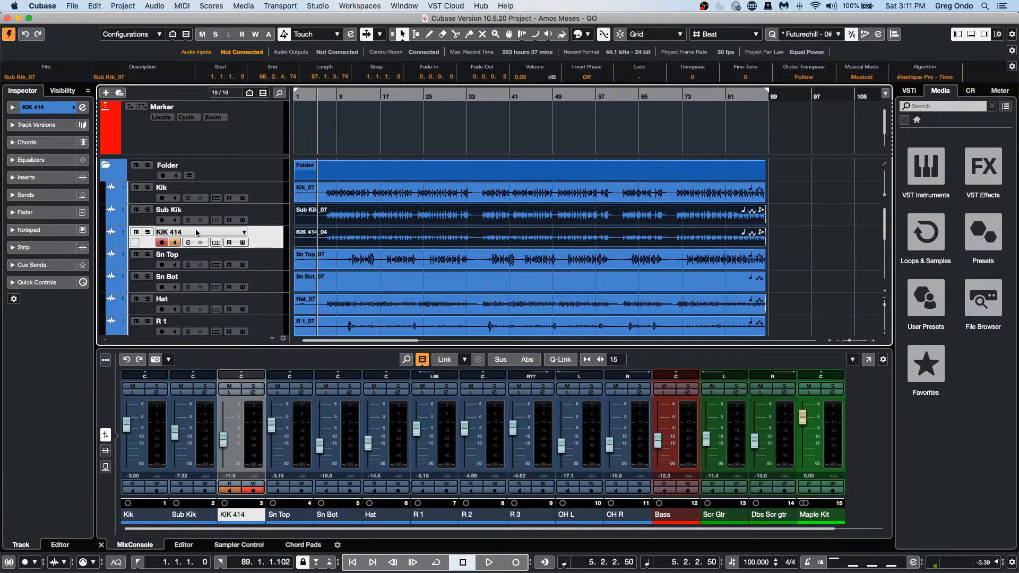
Step: Link the Sub Kik and KIK 414 channels as Link 1, with volume, mute/solo/listen, selection and record enable/monitor linked
{"action": "left_click", "coordinate": [272, 217], "text": "shift"}
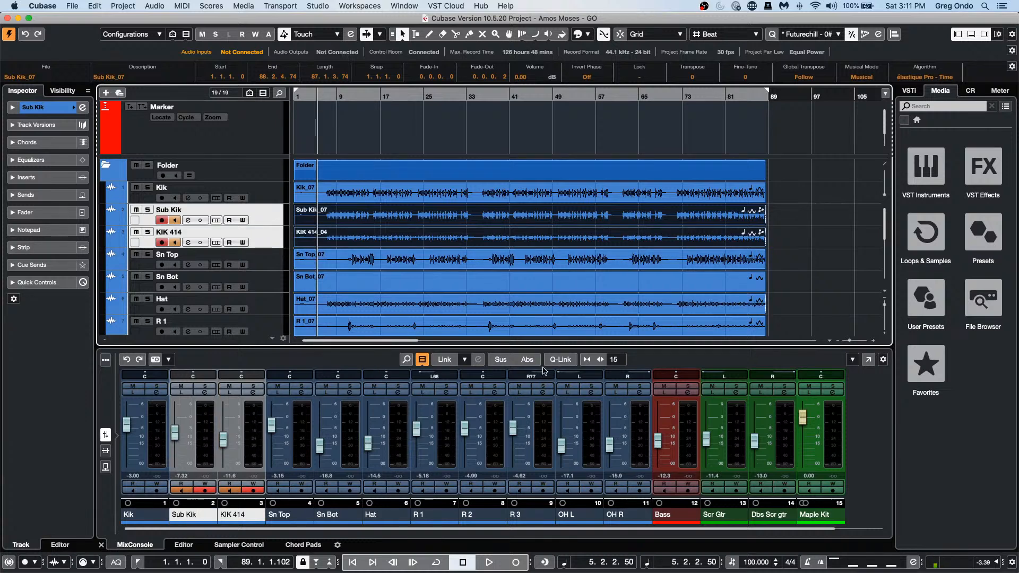
{"action": "left_click", "coordinate": [108, 361]}
{"action": "left_click", "coordinate": [108, 361]}
{"action": "left_click", "coordinate": [108, 362]}
{"action": "left_click", "coordinate": [108, 361]}
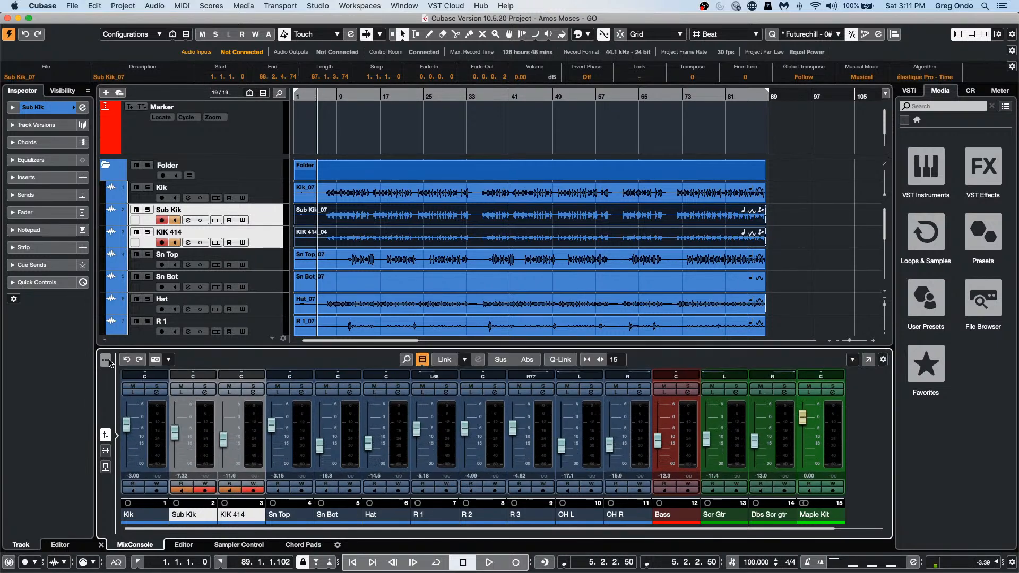
{"action": "left_click", "coordinate": [108, 362]}
{"action": "left_click", "coordinate": [107, 361]}
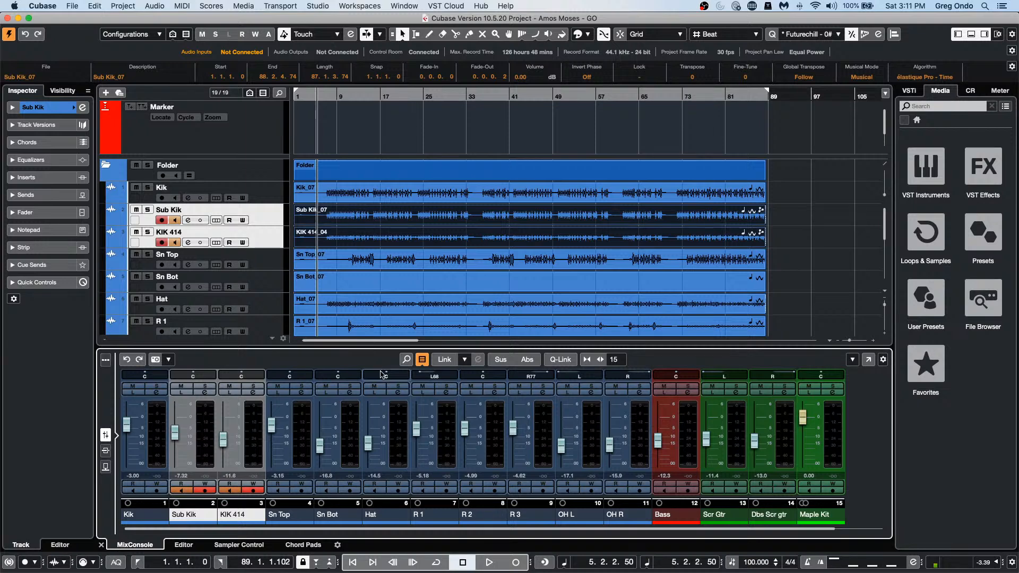
{"action": "left_click", "coordinate": [455, 362]}
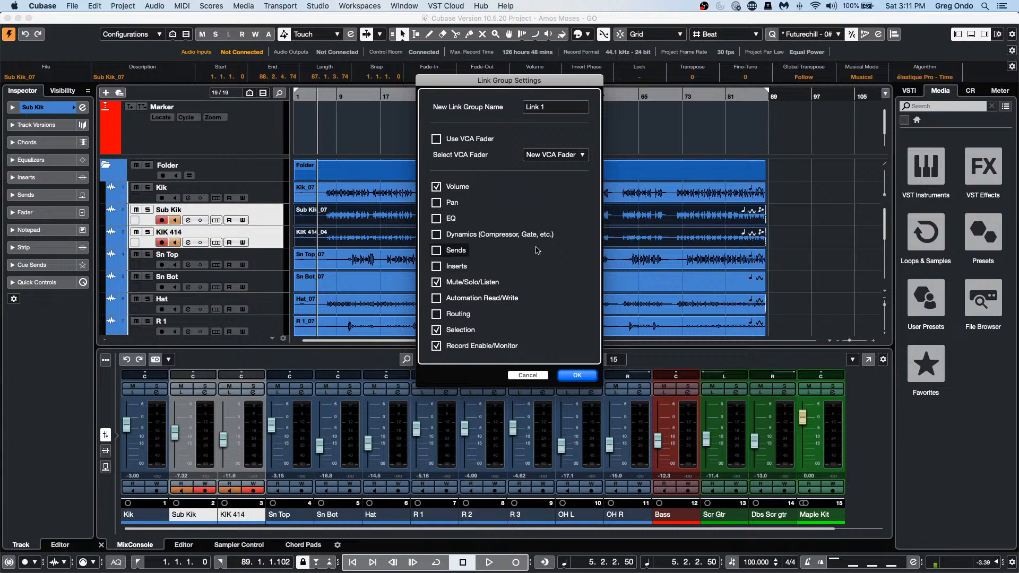
{"action": "left_click", "coordinate": [575, 376]}
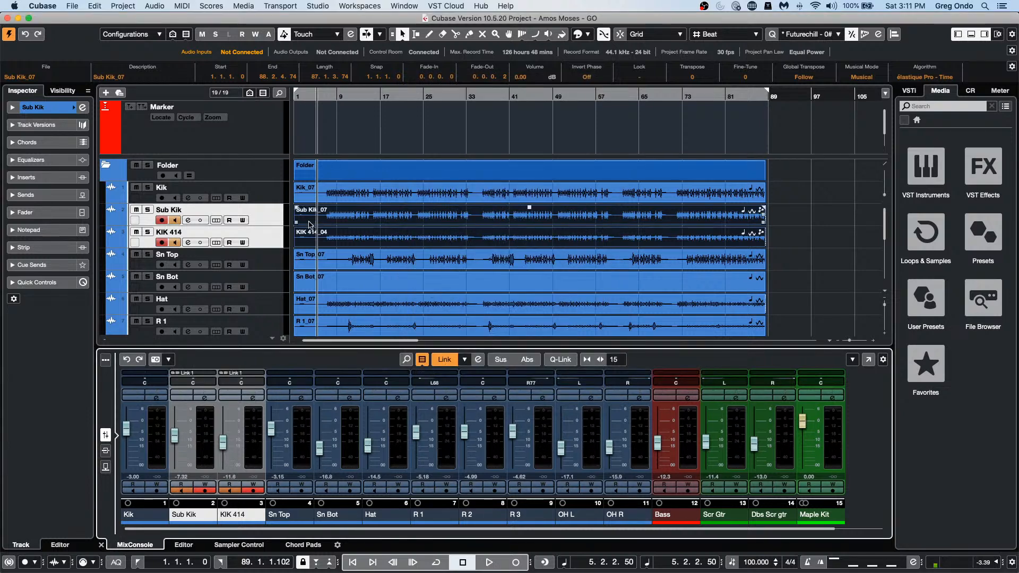
Step: Test selection in the Link 1 group by selecting Sn Top, KIK 414 and Sub Kik individually, and reselect both kick tracks
{"action": "left_click", "coordinate": [273, 264]}
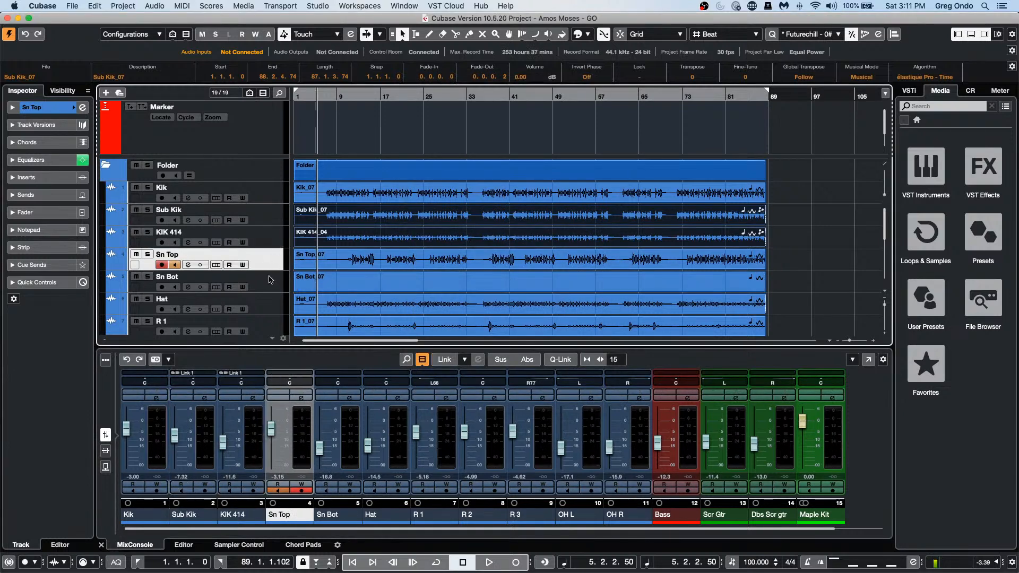
{"action": "left_click", "coordinate": [275, 240]}
{"action": "left_click", "coordinate": [275, 220]}
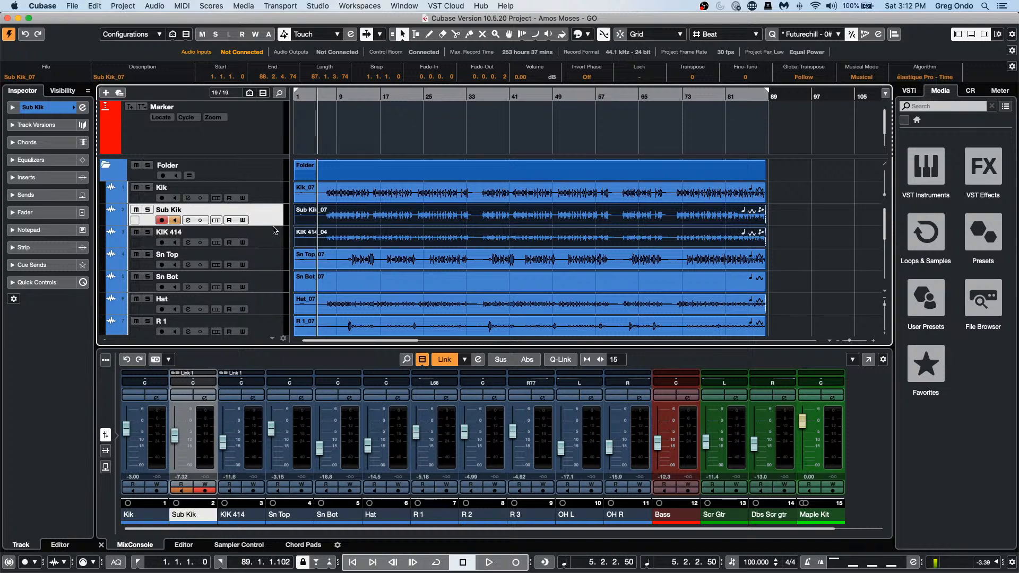
{"action": "right_click", "coordinate": [273, 235]}
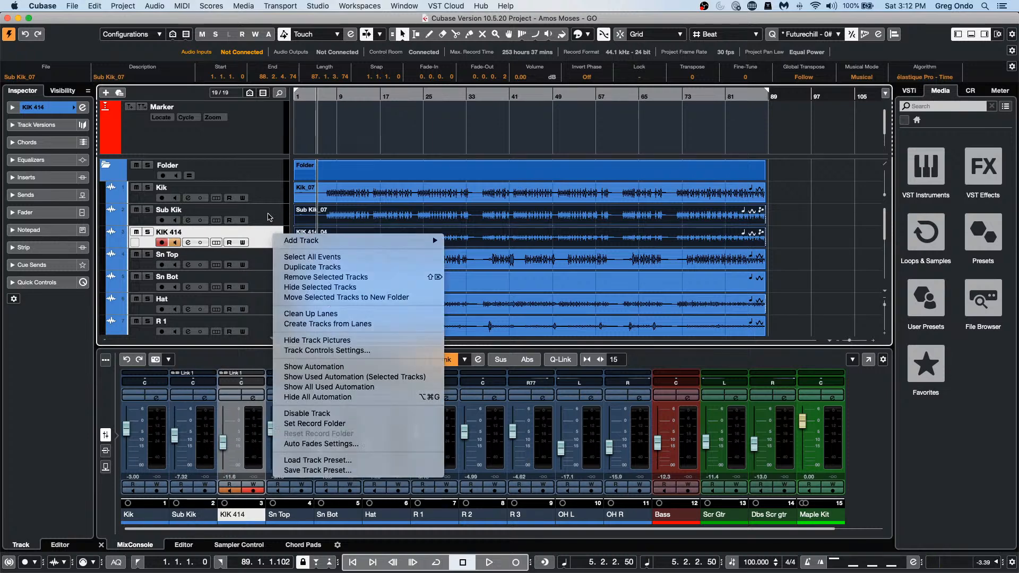
{"action": "left_click", "coordinate": [269, 217]}
{"action": "left_click", "coordinate": [269, 217], "text": "shift"}
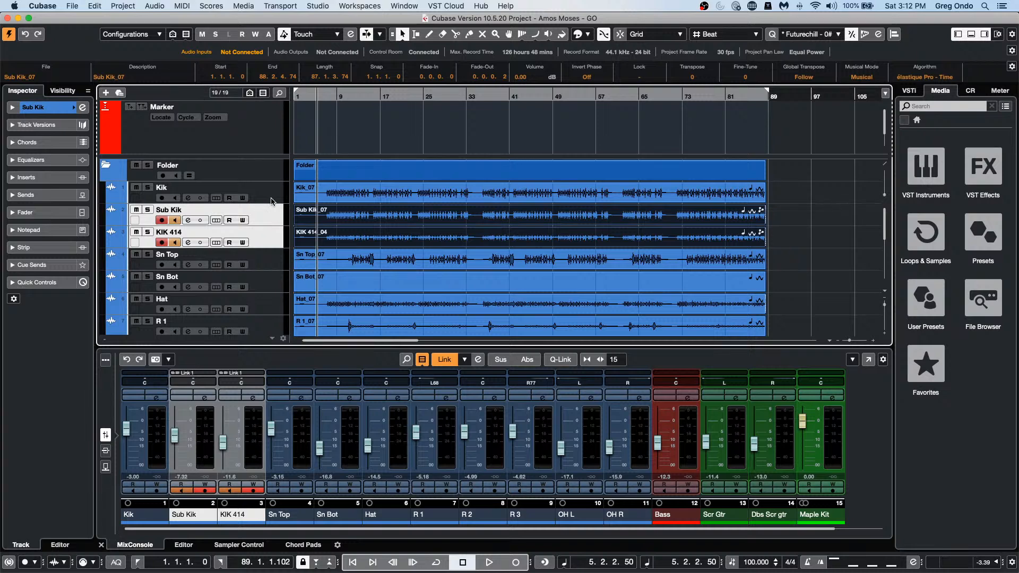
Step: Link the Sn Top and Sn Bot channels in a new link group named Snare, without a VCA fader
{"action": "left_click", "coordinate": [269, 266]}
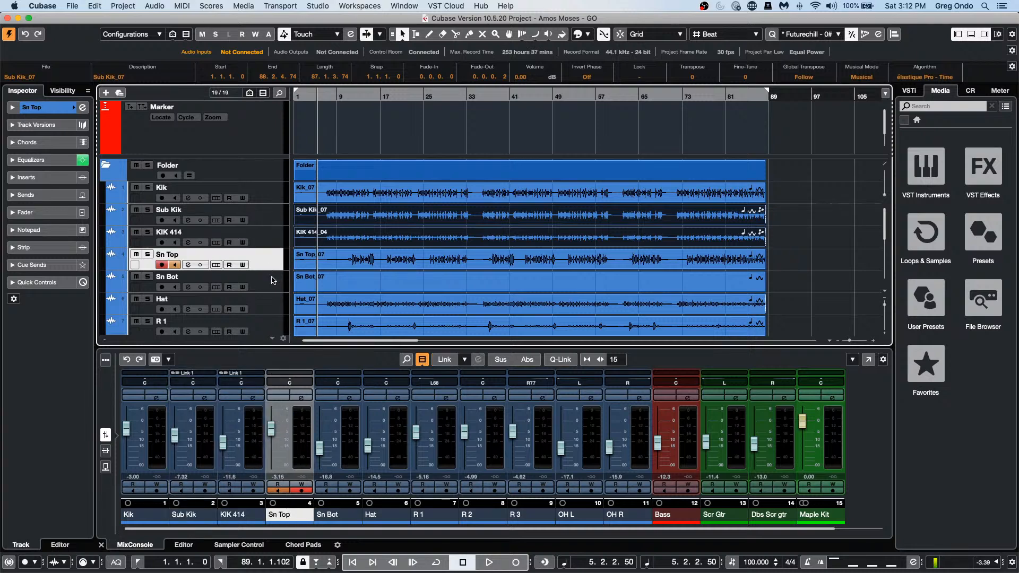
{"action": "left_click", "coordinate": [796, 288]}
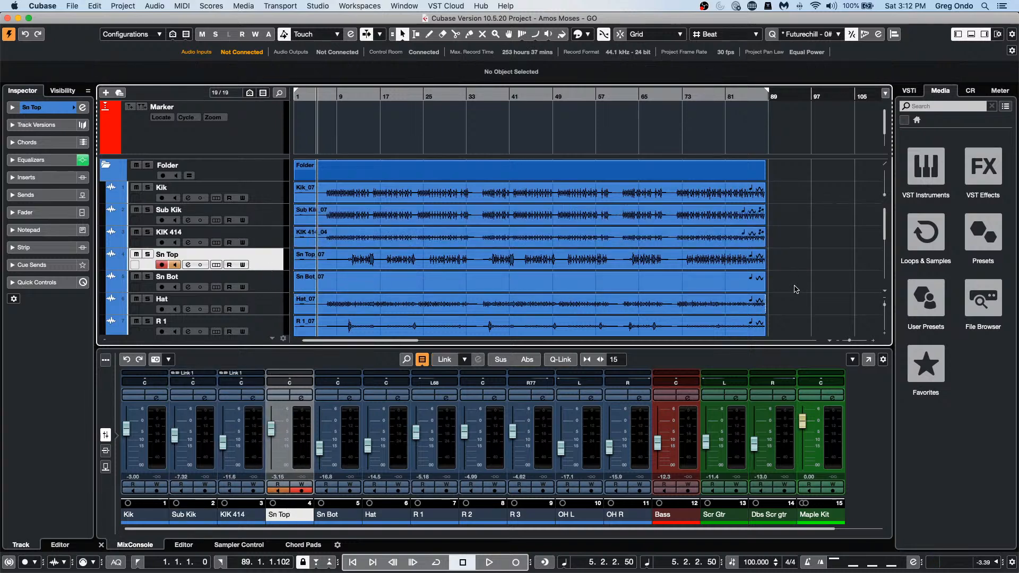
{"action": "left_click", "coordinate": [269, 285], "text": "shift"}
{"action": "left_click", "coordinate": [444, 359]}
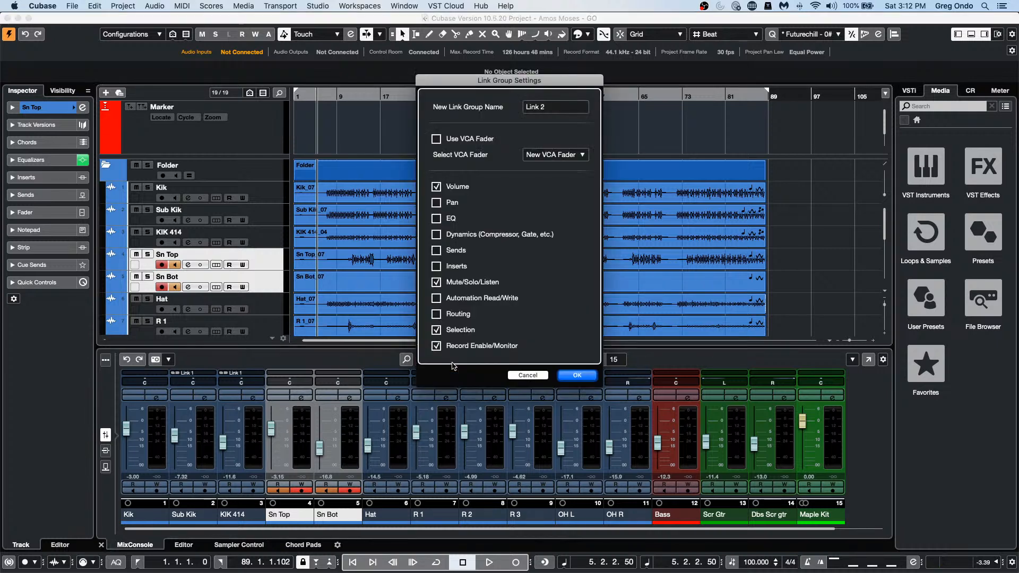
{"action": "left_click", "coordinate": [559, 112]}
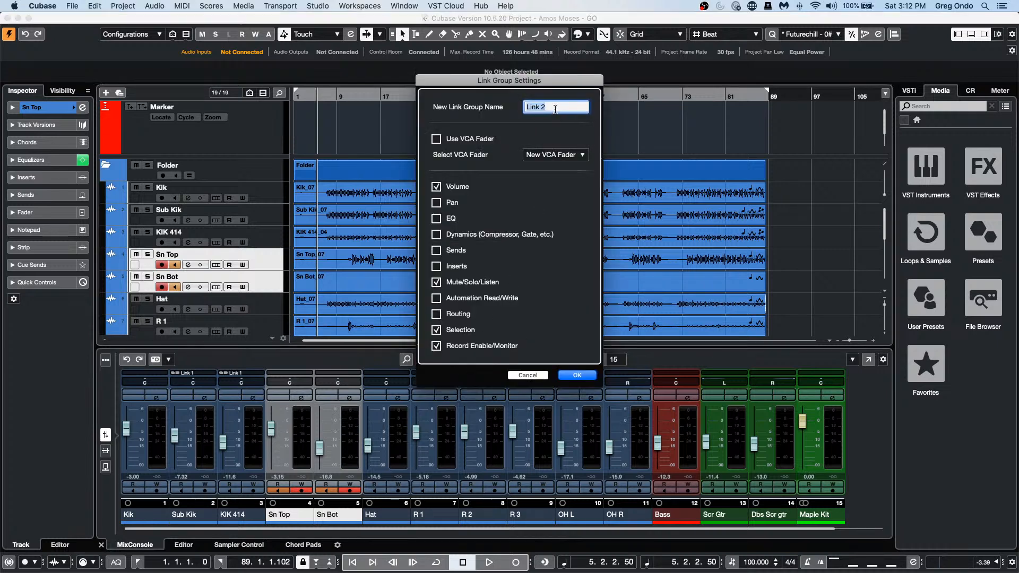
{"action": "type", "text": "S"}
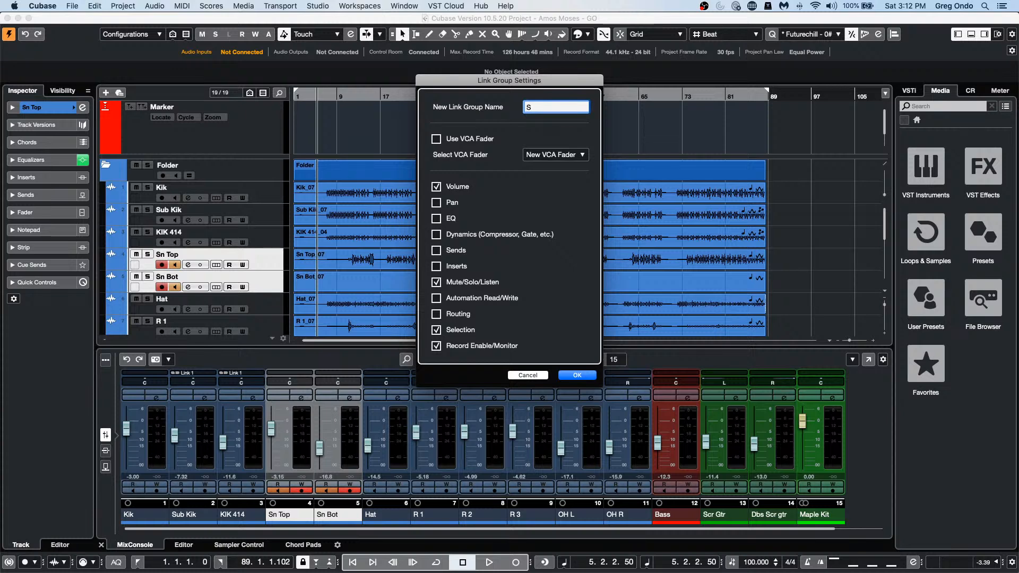
{"action": "type", "text": "nare"}
{"action": "key", "text": "Return"}
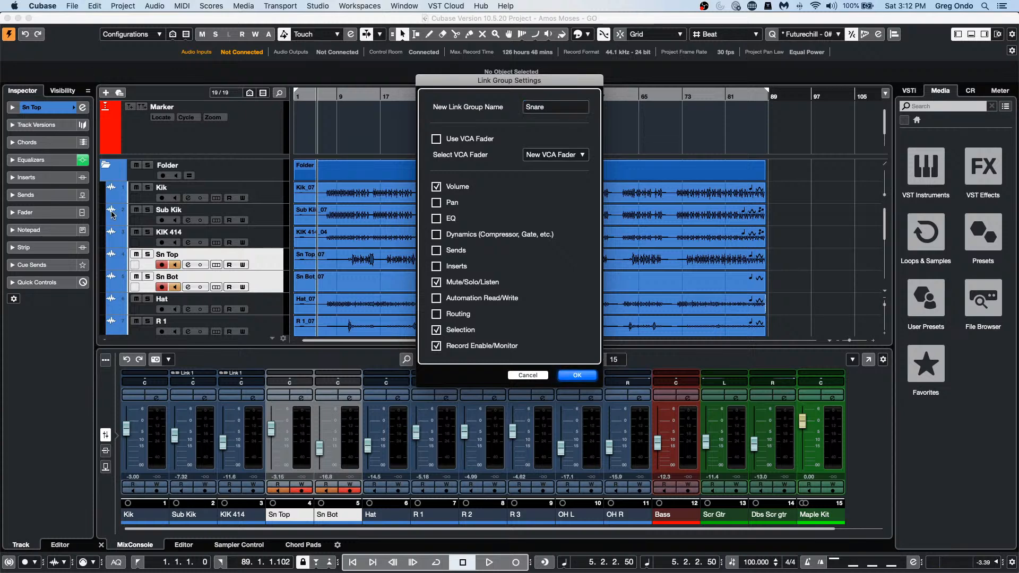
{"action": "left_click", "coordinate": [555, 154]}
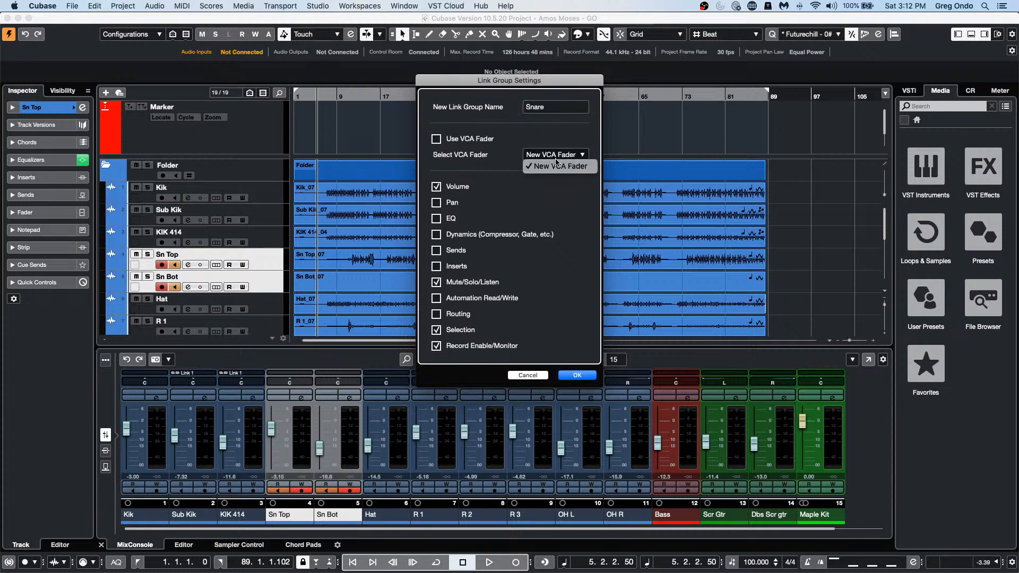
{"action": "left_click", "coordinate": [511, 186]}
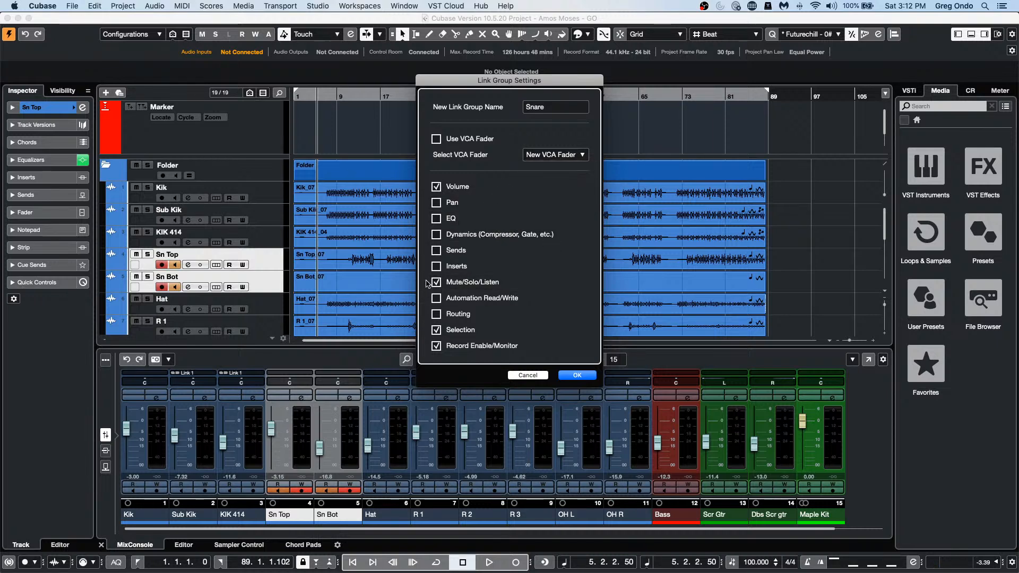
{"action": "left_click", "coordinate": [578, 375]}
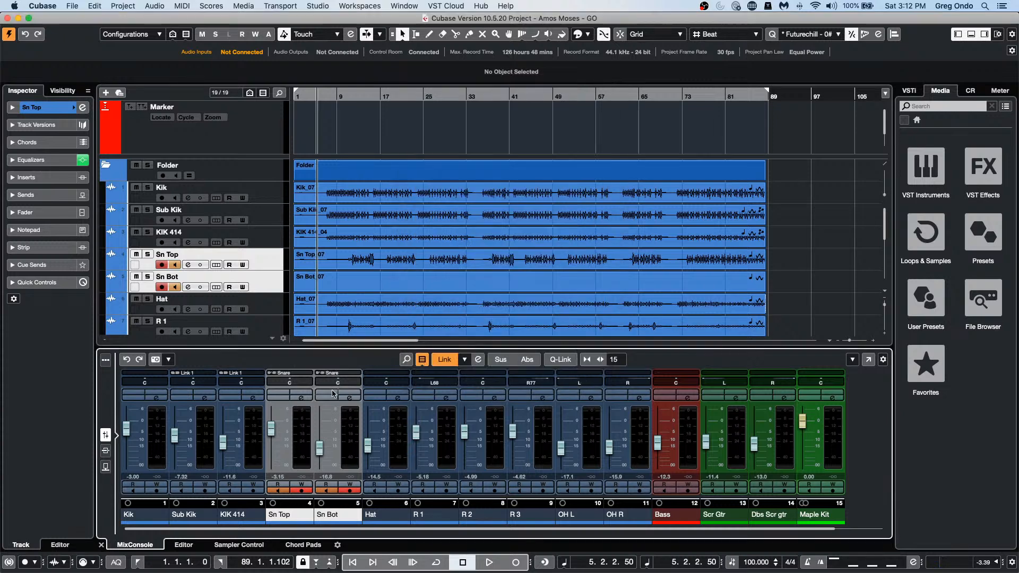
Step: Test the linked solo behaviour by toggling solo on and off for the KIK 414 and Sn Top tracks
{"action": "left_click", "coordinate": [386, 423]}
{"action": "left_click", "coordinate": [355, 429]}
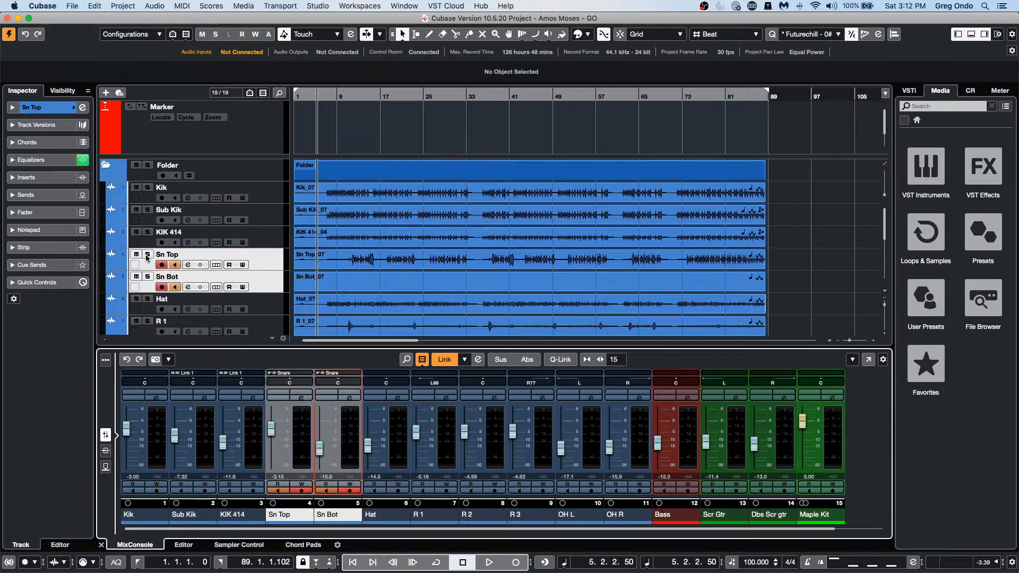
{"action": "left_click", "coordinate": [149, 233]}
{"action": "left_click", "coordinate": [149, 233]}
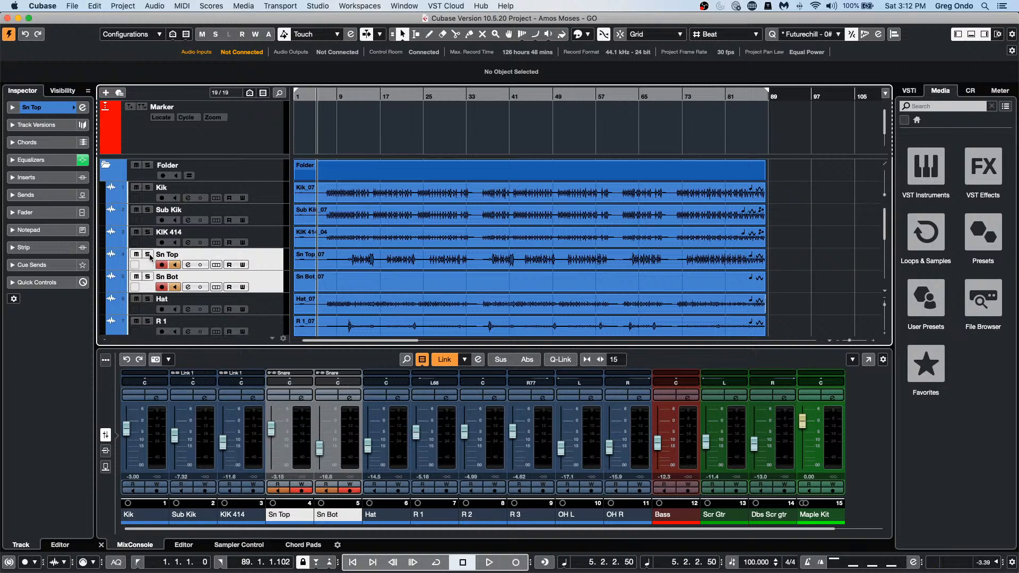
{"action": "left_click", "coordinate": [149, 256]}
{"action": "left_click", "coordinate": [149, 256]}
{"action": "left_click", "coordinate": [149, 256]}
{"action": "left_click", "coordinate": [149, 255]}
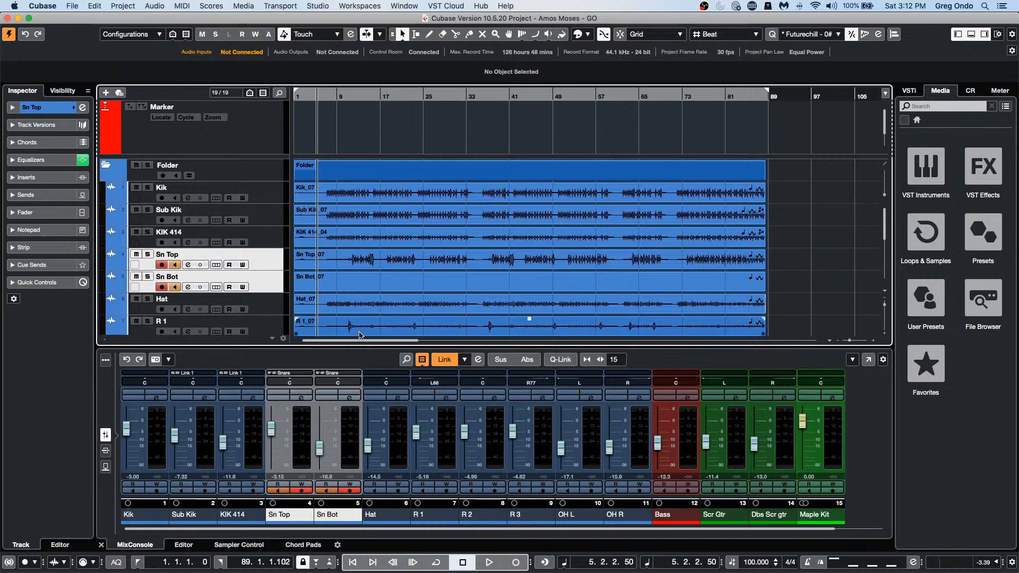
Step: Review the Snare link group's settings, switch to Link 1 and back to Snare, and reopen the Snare settings
{"action": "left_click", "coordinate": [466, 361]}
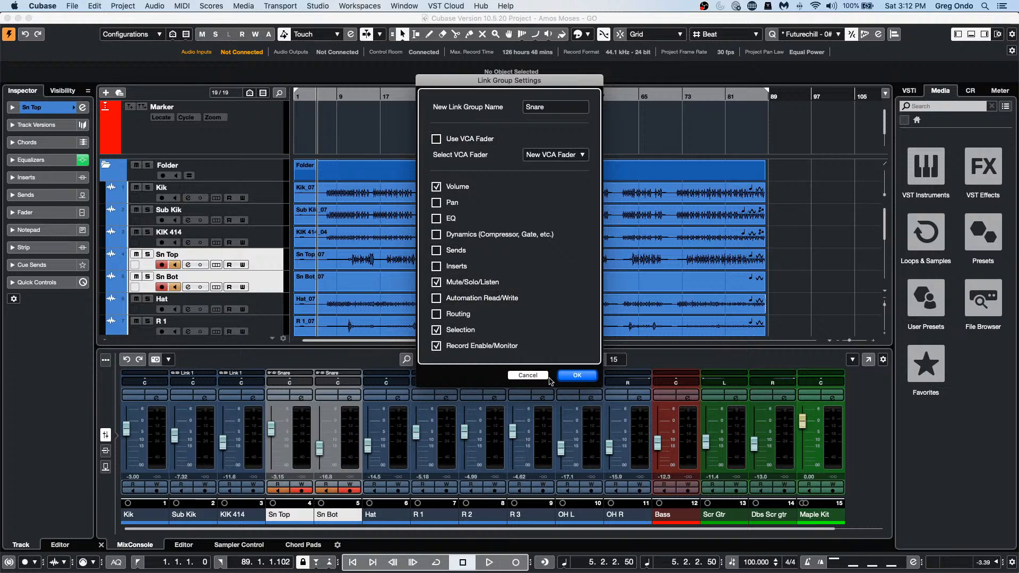
{"action": "left_click", "coordinate": [577, 375]}
{"action": "left_click", "coordinate": [464, 360]}
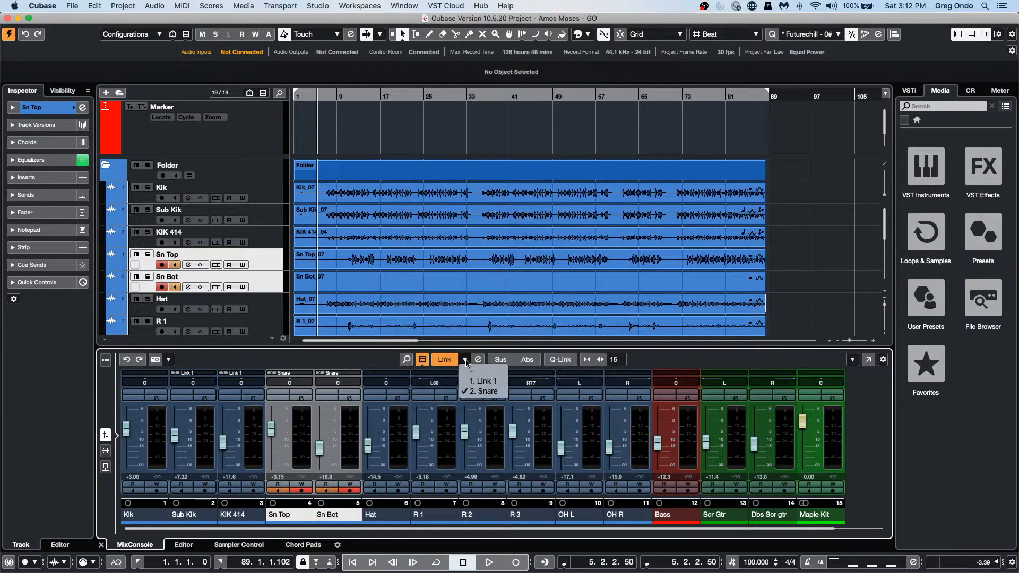
{"action": "left_click", "coordinate": [478, 381]}
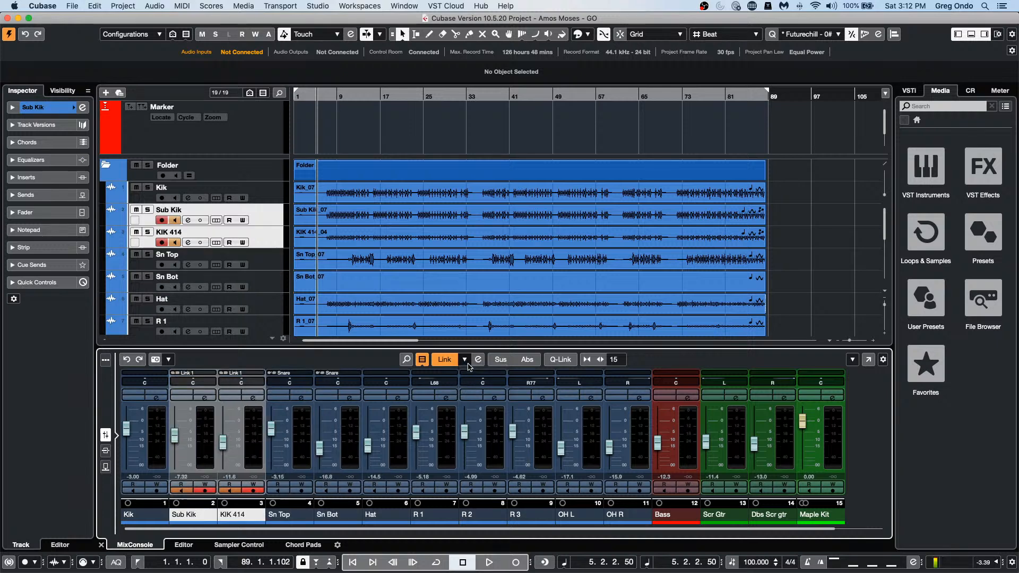
{"action": "left_click", "coordinate": [465, 361]}
{"action": "left_click", "coordinate": [480, 392]}
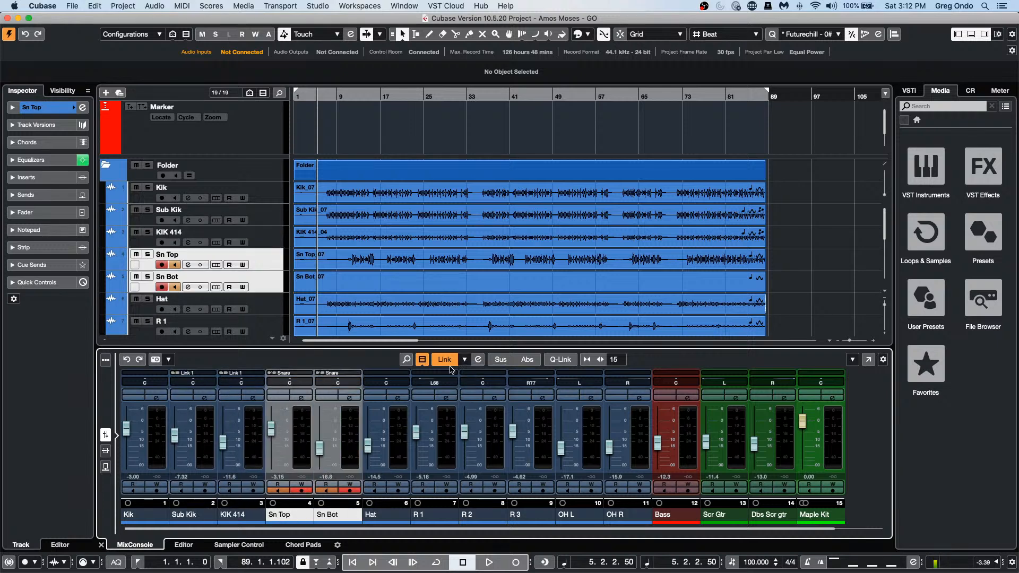
{"action": "left_click", "coordinate": [478, 362]}
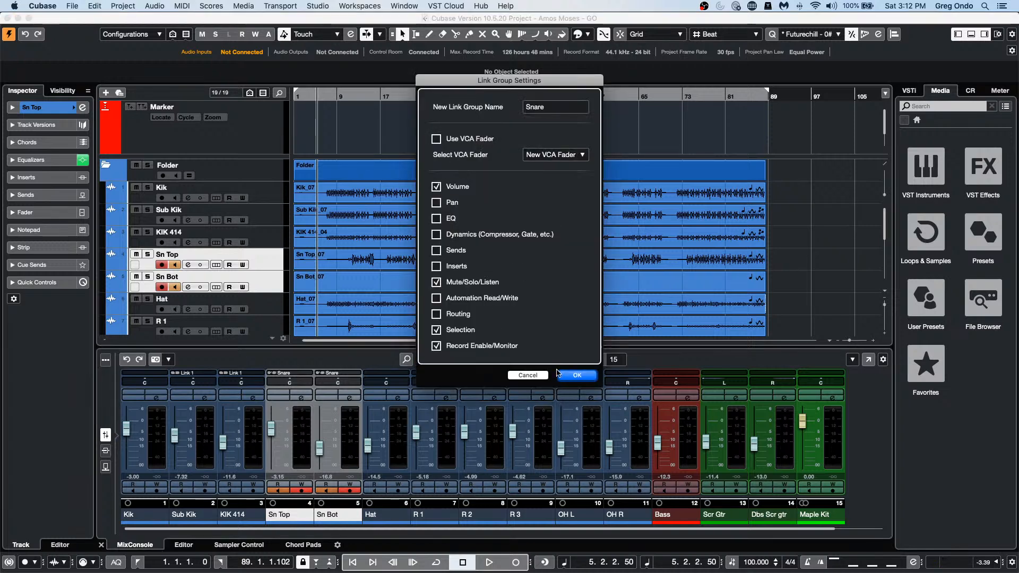
Step: Reopen the Snare link group's settings to check which parameters are linked, and close them without changes
{"action": "left_click", "coordinate": [543, 378]}
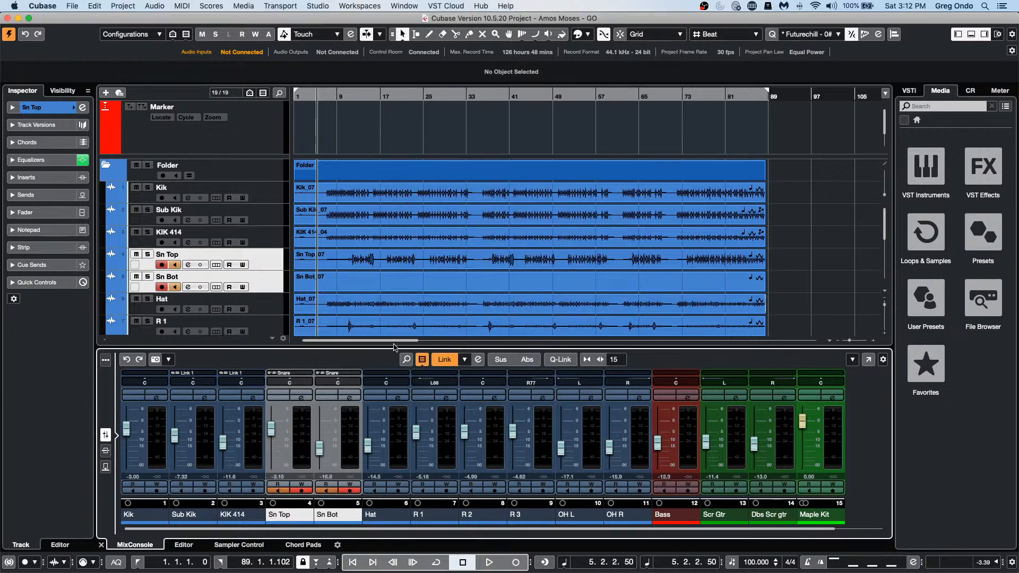
{"action": "left_click", "coordinate": [477, 360]}
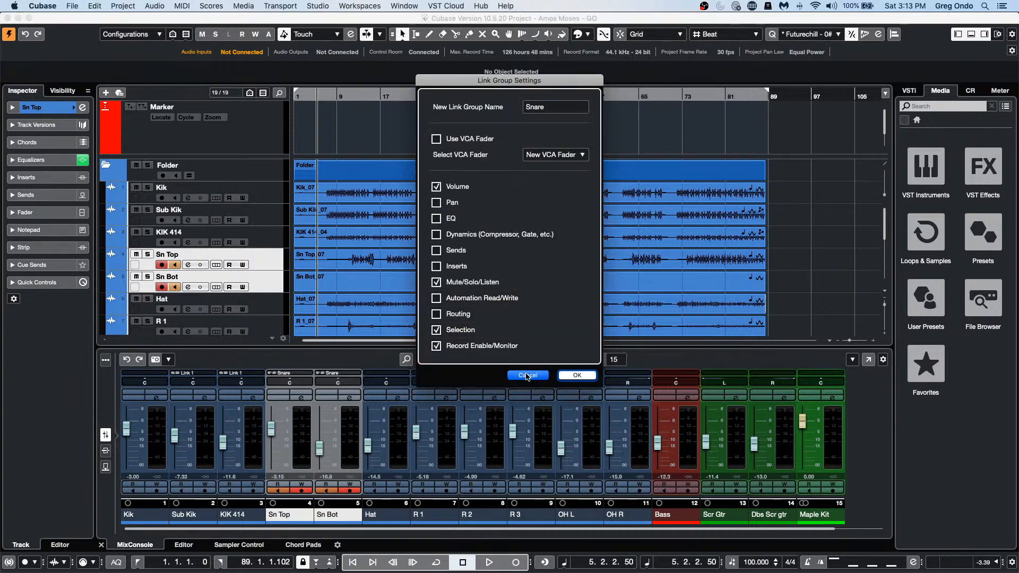
{"action": "left_click", "coordinate": [577, 375]}
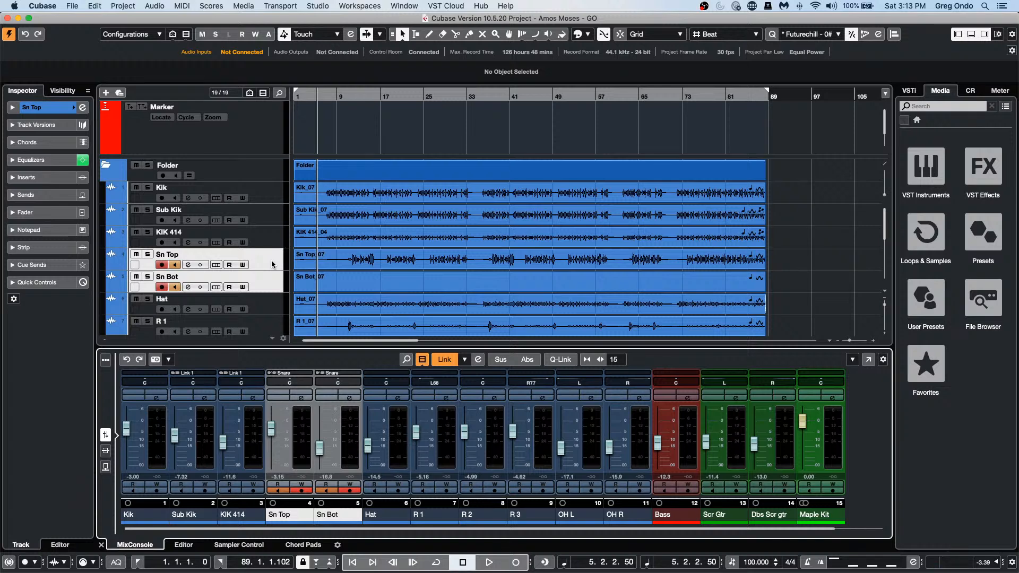
Step: Test selection in the Snare link group by selecting KIK 414, Sn Top and Sn Bot individually, and reselect both snare tracks
{"action": "left_click", "coordinate": [273, 233]}
{"action": "left_click", "coordinate": [271, 254]}
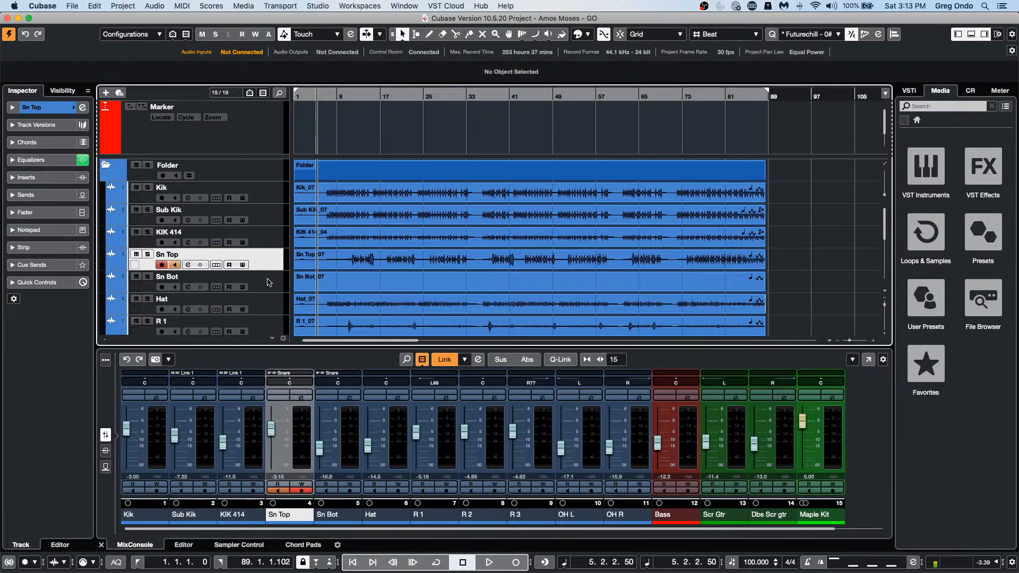
{"action": "left_click", "coordinate": [269, 282]}
{"action": "left_click", "coordinate": [267, 269]}
{"action": "left_click", "coordinate": [270, 284], "text": "shift"}
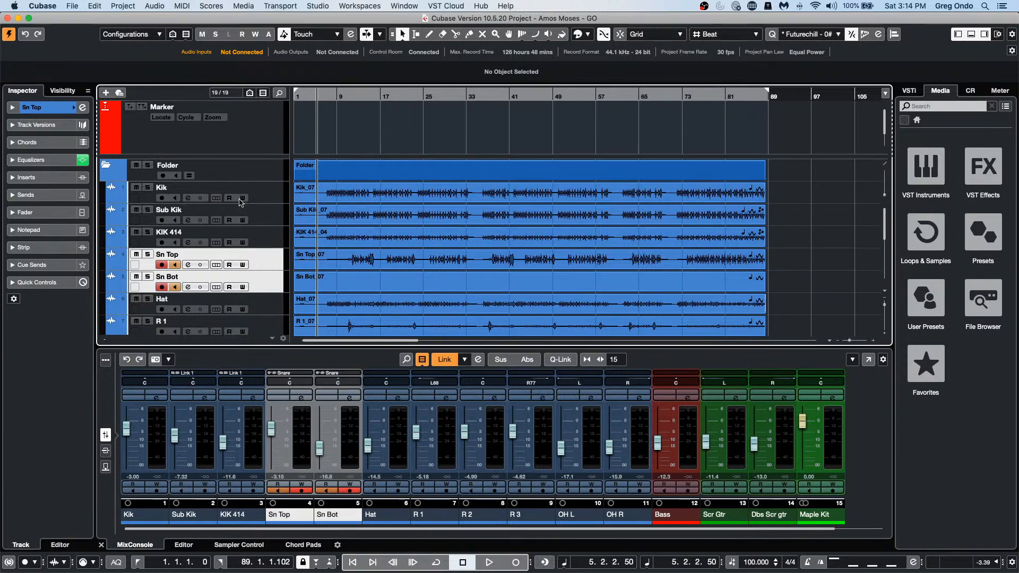
Step: Add one HALion Sonic SE instrument track below the Kik track, with its audio output set to Stereo Out
{"action": "mouse_move", "coordinate": [286, 200]}
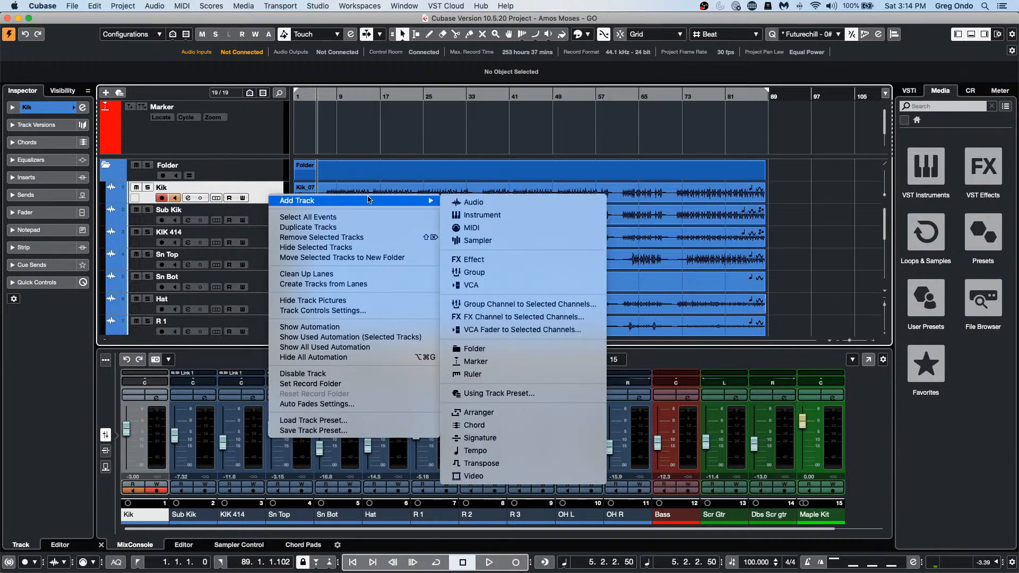
{"action": "left_click", "coordinate": [557, 218]}
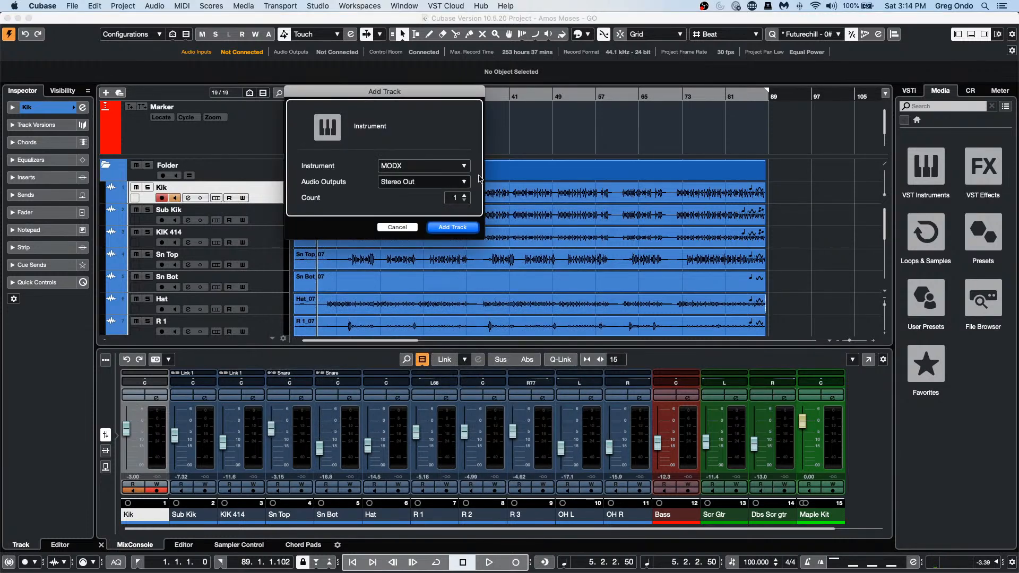
{"action": "left_click", "coordinate": [425, 166]}
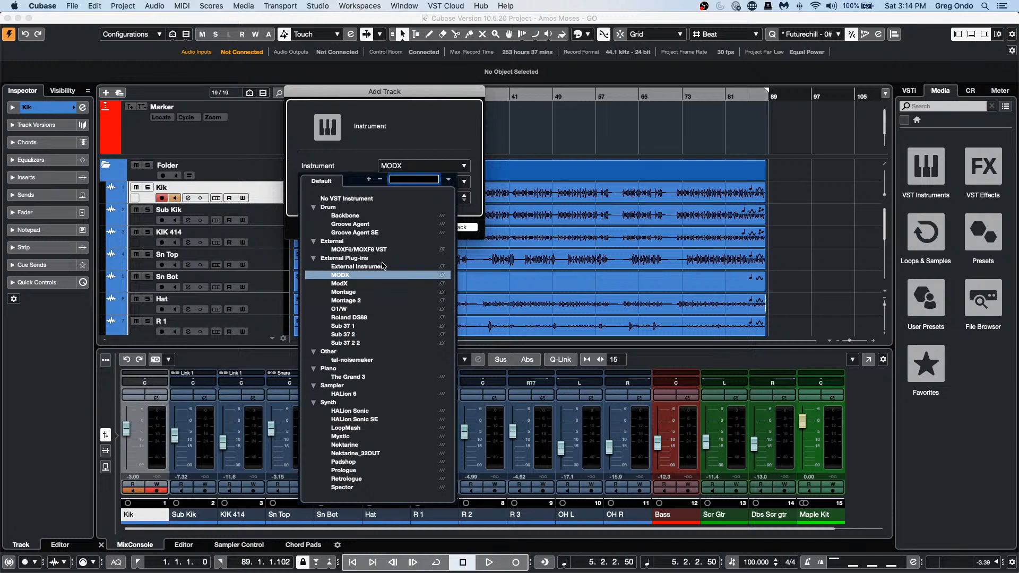
{"action": "left_click", "coordinate": [354, 419]}
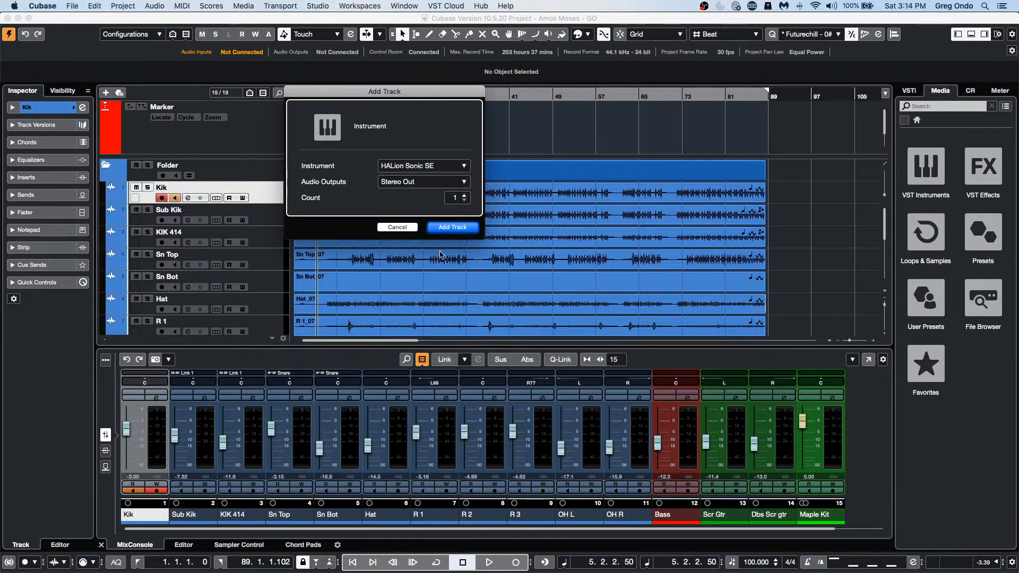
{"action": "left_click", "coordinate": [453, 227]}
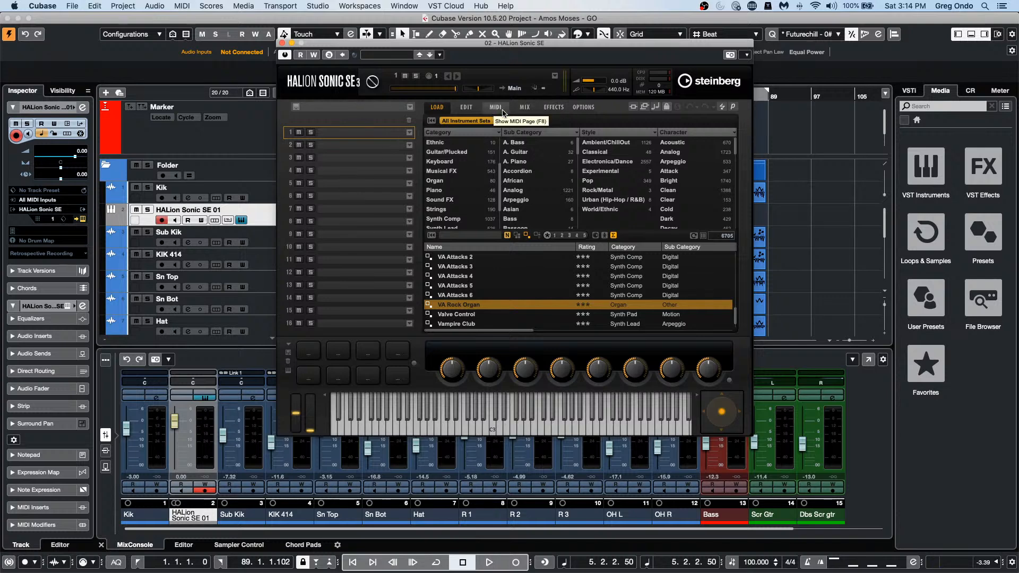
Step: Examine HALion Sonic SE's MIDI and mix pages and the output choices for its first slot, and close the instrument
{"action": "left_click", "coordinate": [466, 107]}
{"action": "left_click", "coordinate": [499, 108]}
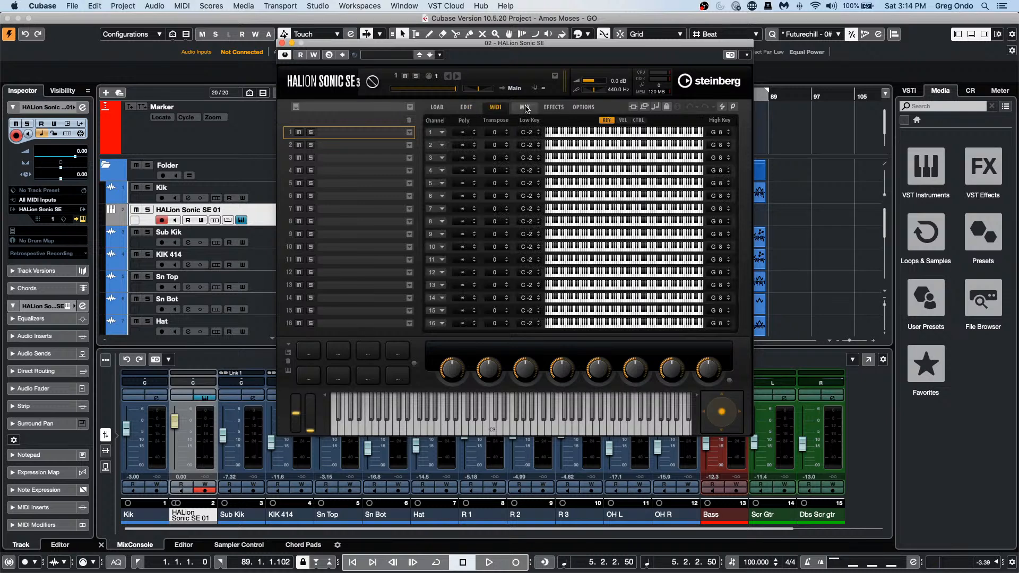
{"action": "left_click", "coordinate": [524, 108]}
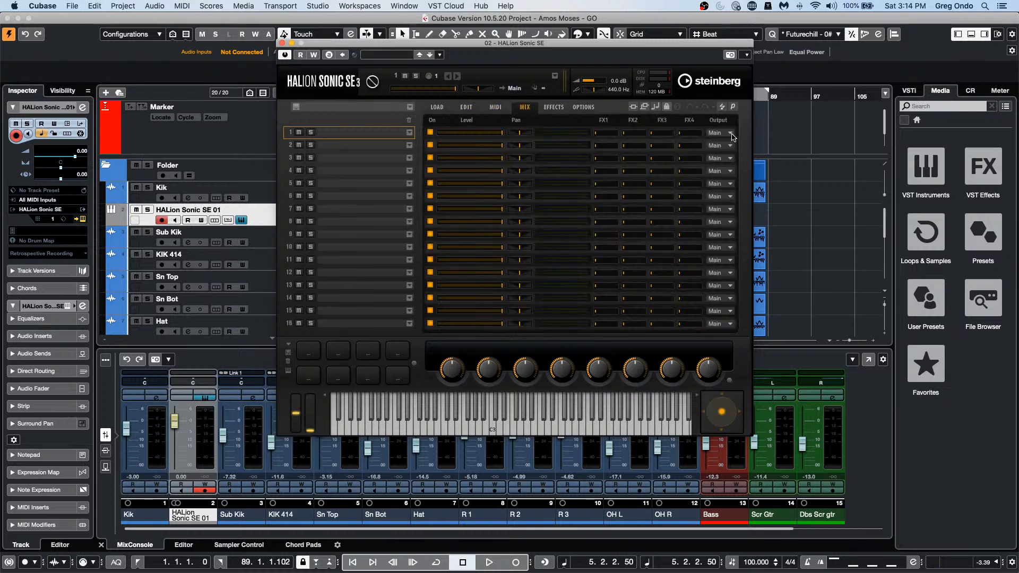
{"action": "left_click", "coordinate": [731, 133]}
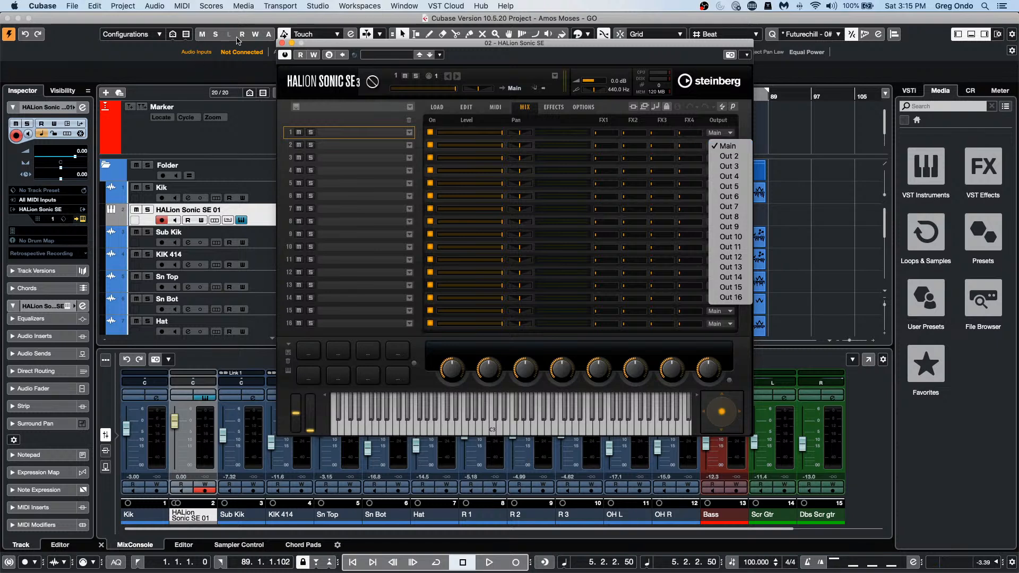
{"action": "left_click", "coordinate": [283, 44]}
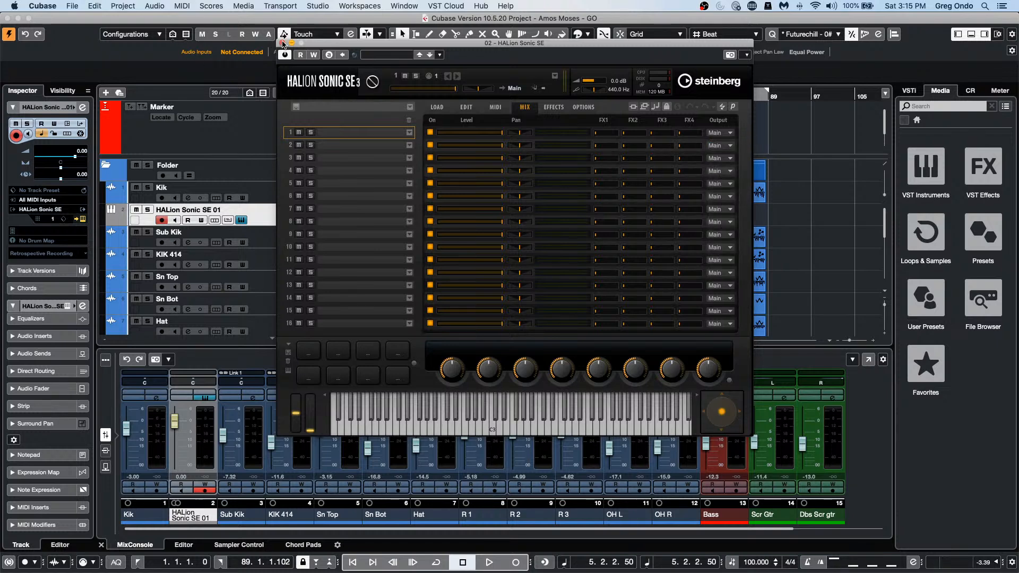
{"action": "left_click", "coordinate": [283, 43]}
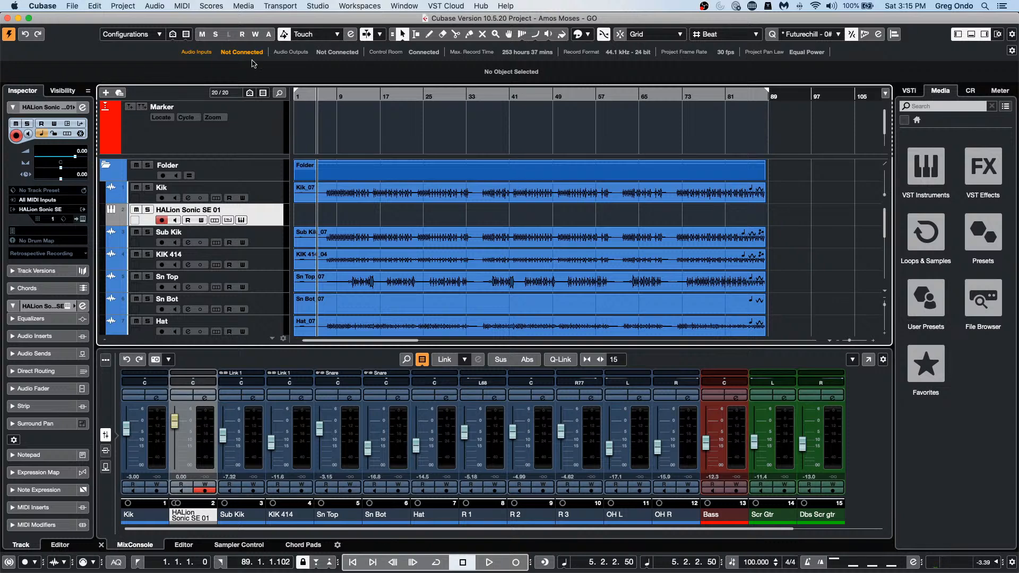
Step: Check the export types available for the project without exporting anything
{"action": "left_click", "coordinate": [80, 7]}
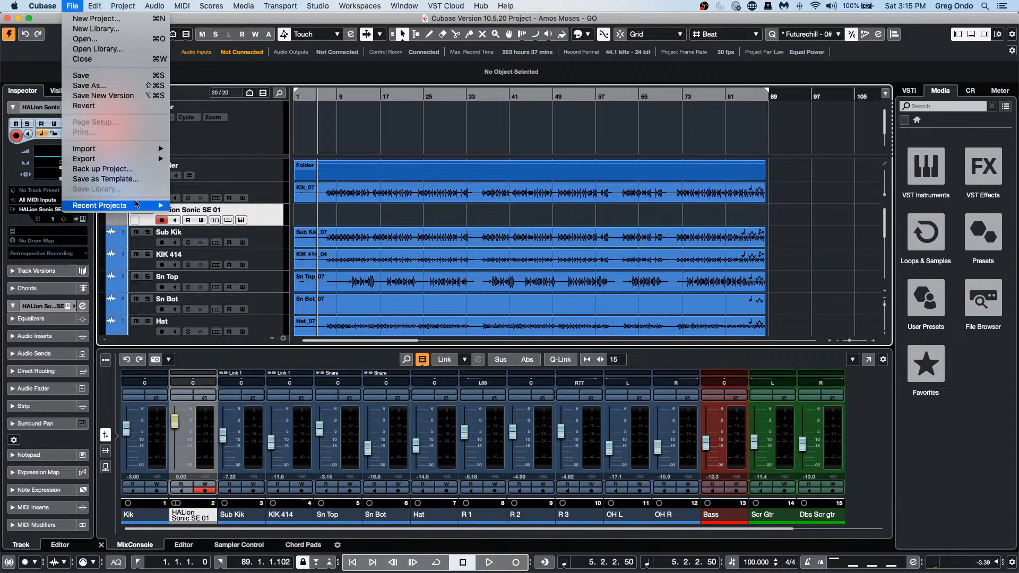
{"action": "mouse_move", "coordinate": [133, 160]}
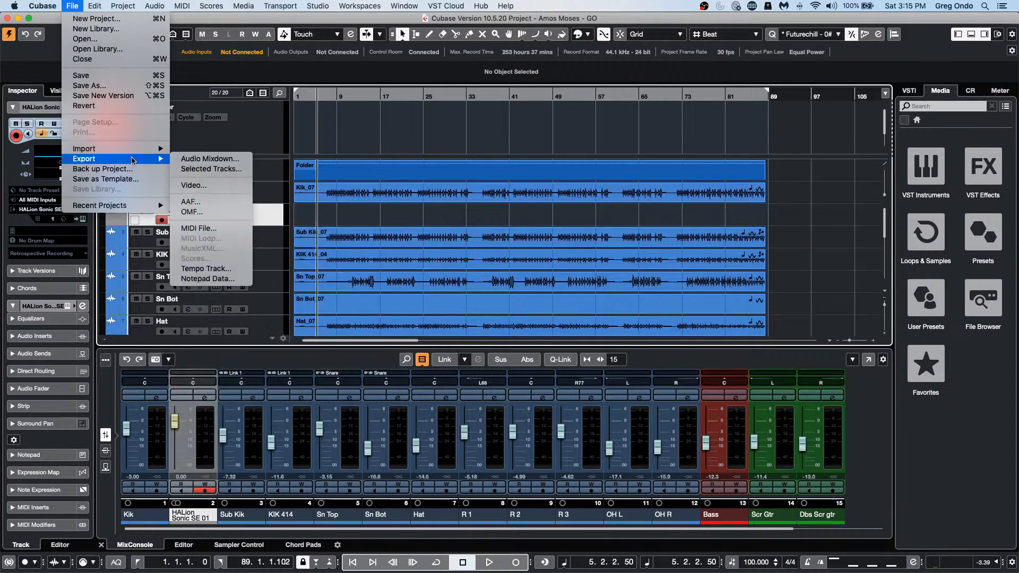
{"action": "left_click", "coordinate": [401, 222]}
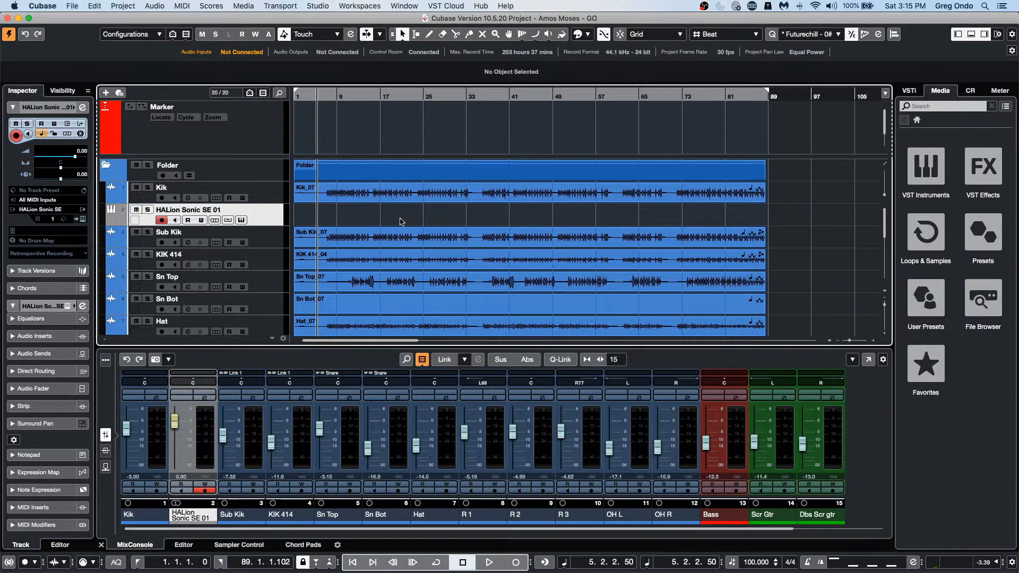
Step: Create a new empty project in the June 8 2021 folder
{"action": "left_click", "coordinate": [72, 6]}
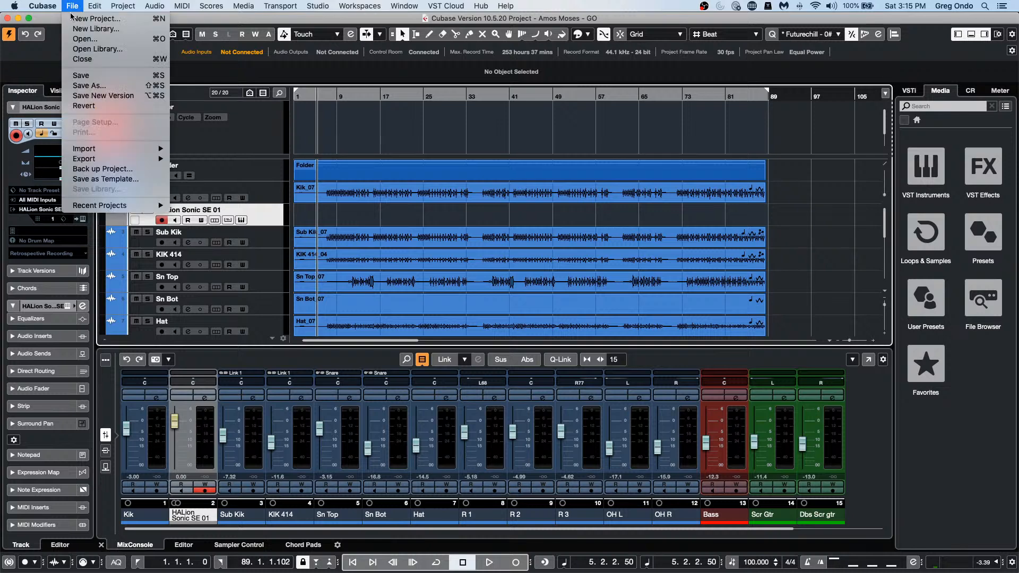
{"action": "left_click", "coordinate": [98, 19]}
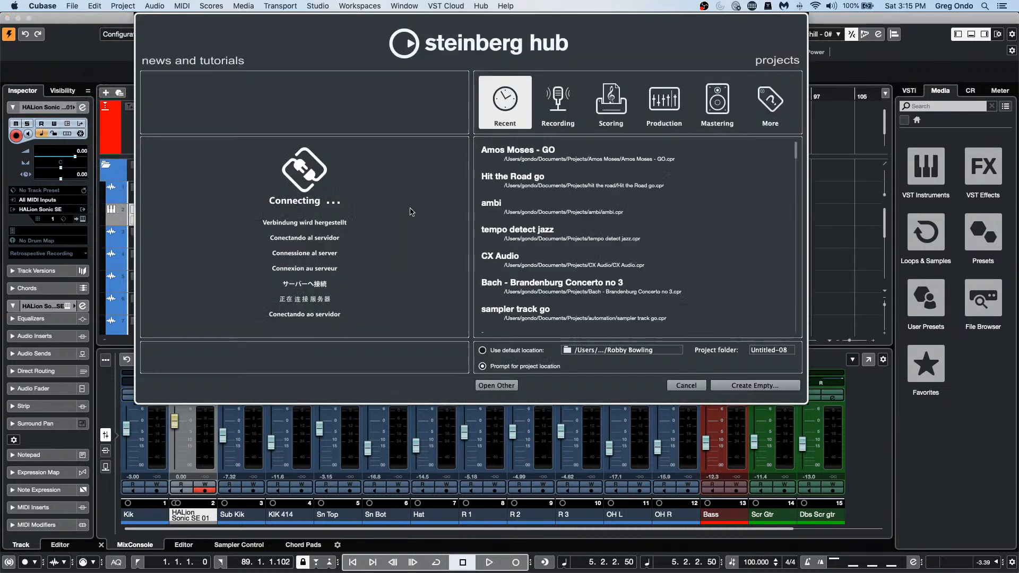
{"action": "left_click", "coordinate": [760, 389]}
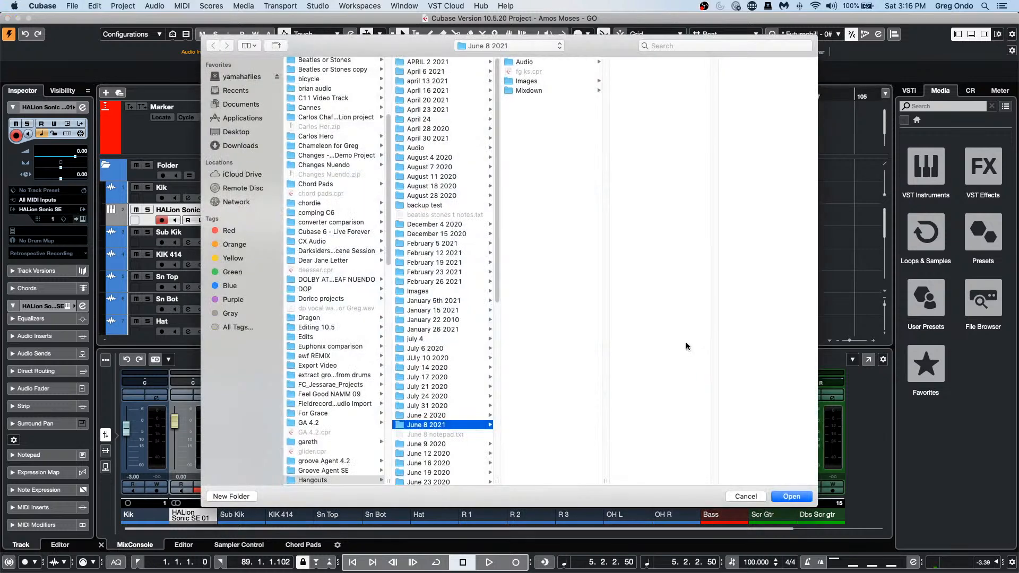
{"action": "key", "text": "Return"}
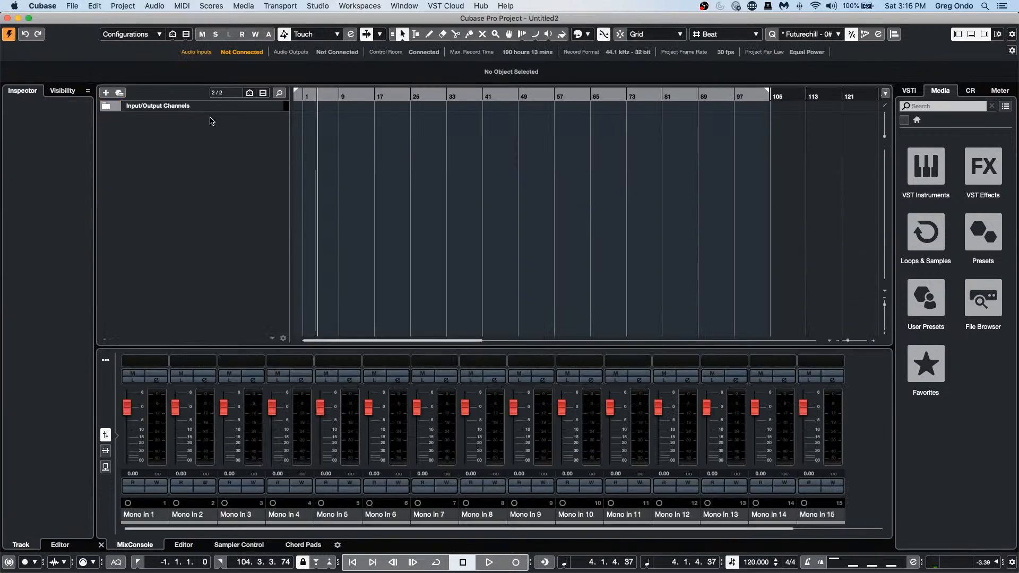
Step: Add one instrument track using Groove Agent SE with its audio output set to Stereo Out
{"action": "right_click", "coordinate": [212, 121]}
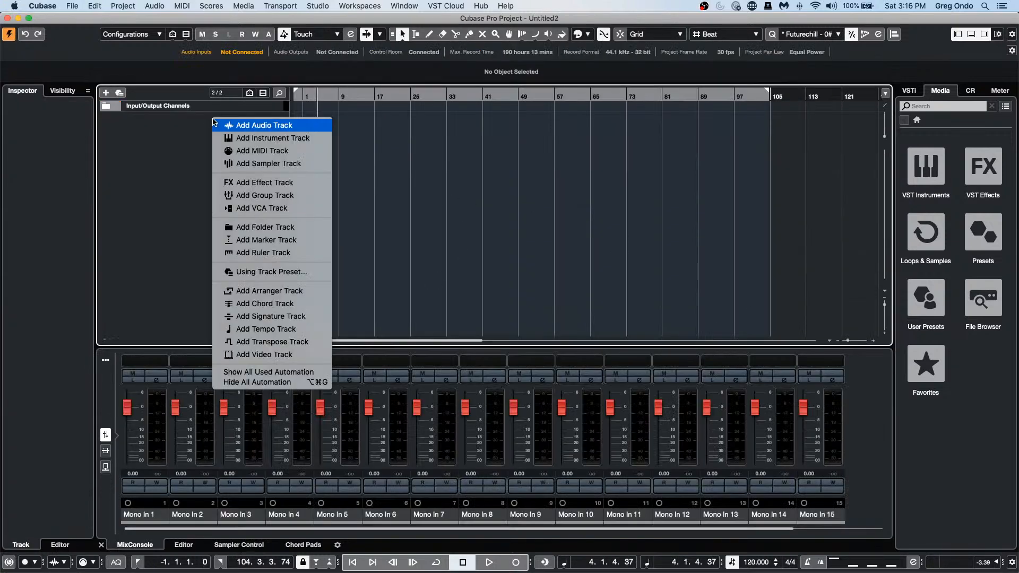
{"action": "left_click", "coordinate": [290, 139]}
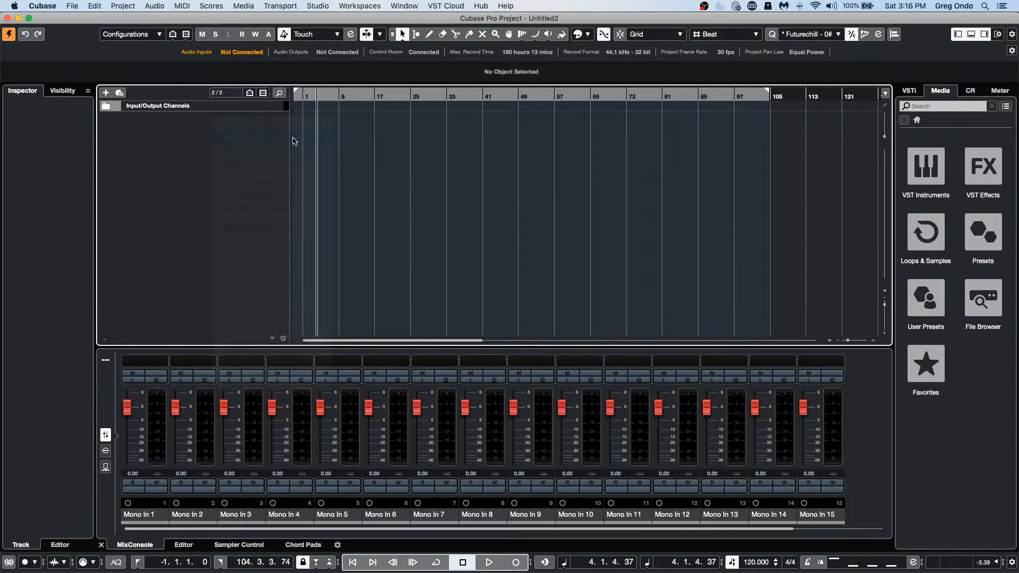
{"action": "left_click", "coordinate": [438, 167]}
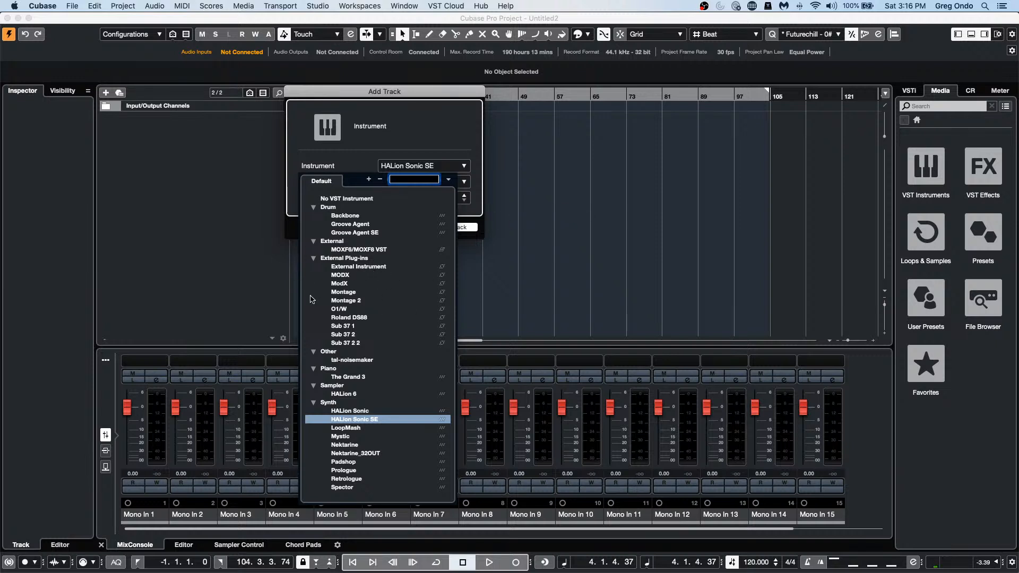
{"action": "left_click", "coordinate": [361, 233]}
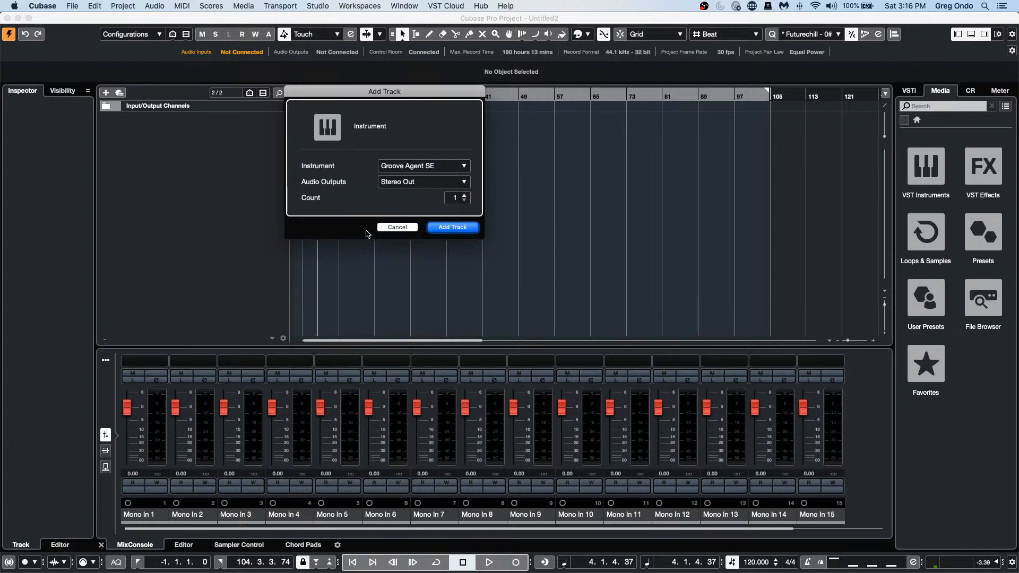
{"action": "left_click", "coordinate": [452, 227]}
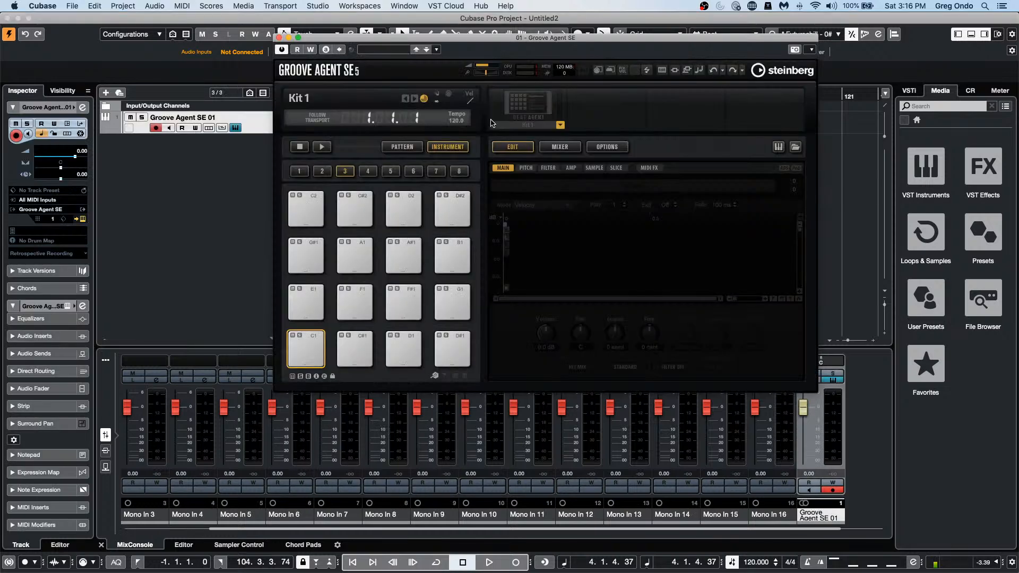
Step: Try to load the Forget The Past kit with patterns, finding it by searching for "forget"
{"action": "right_click", "coordinate": [533, 109]}
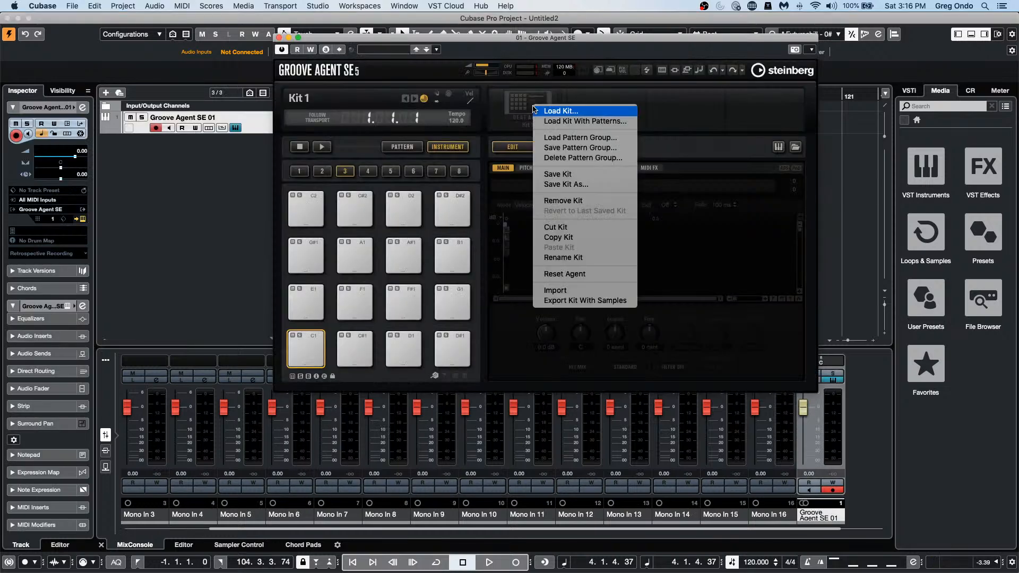
{"action": "left_click", "coordinate": [567, 121]}
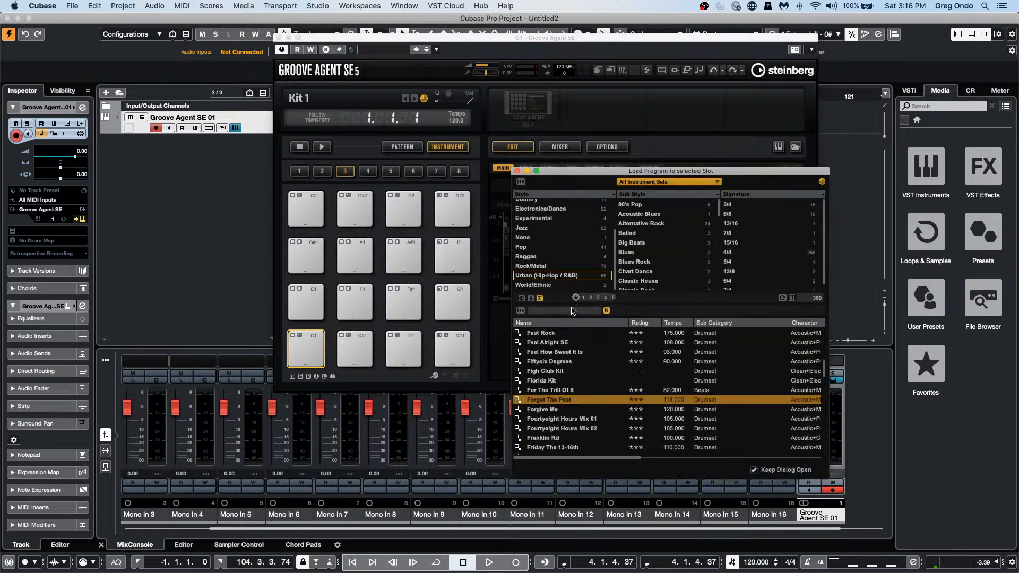
{"action": "left_click", "coordinate": [555, 312]}
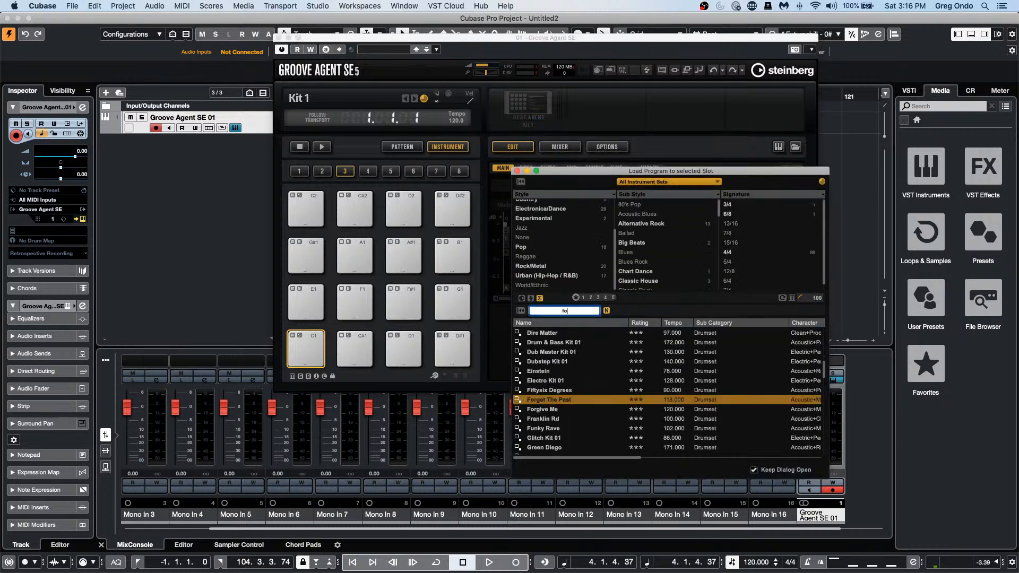
{"action": "type", "text": "forget"}
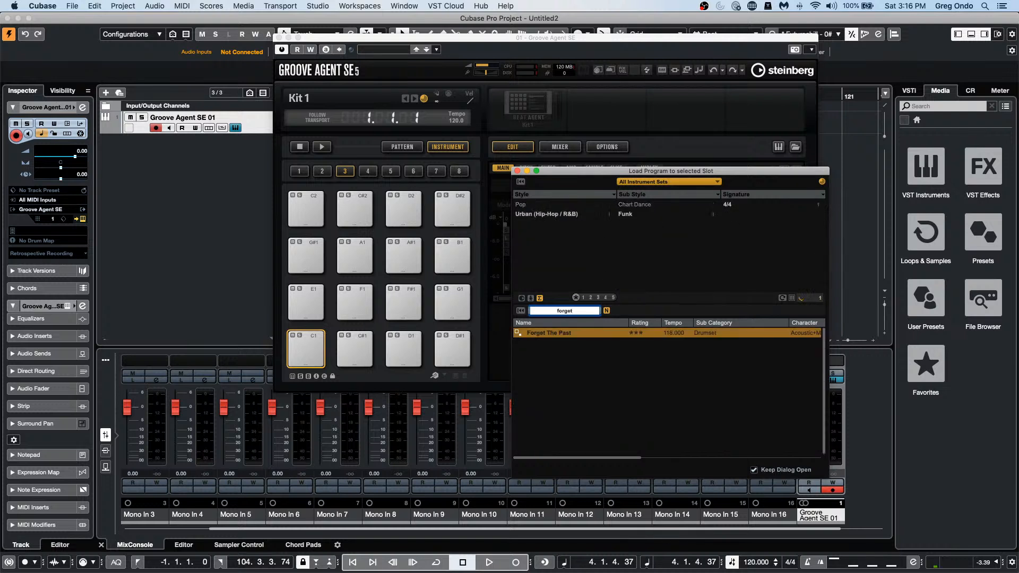
{"action": "key", "text": "Return"}
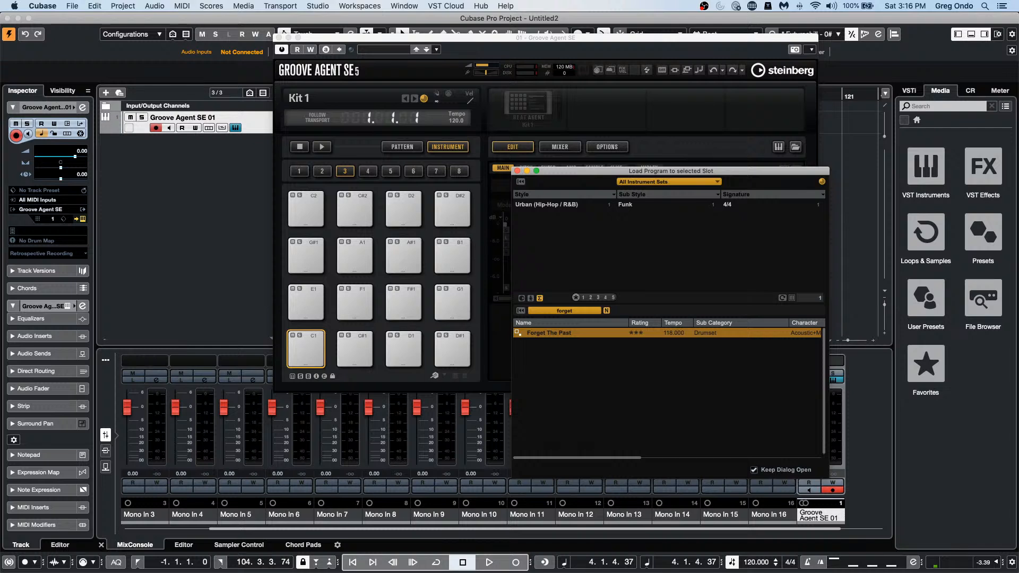
{"action": "left_click", "coordinate": [539, 336]}
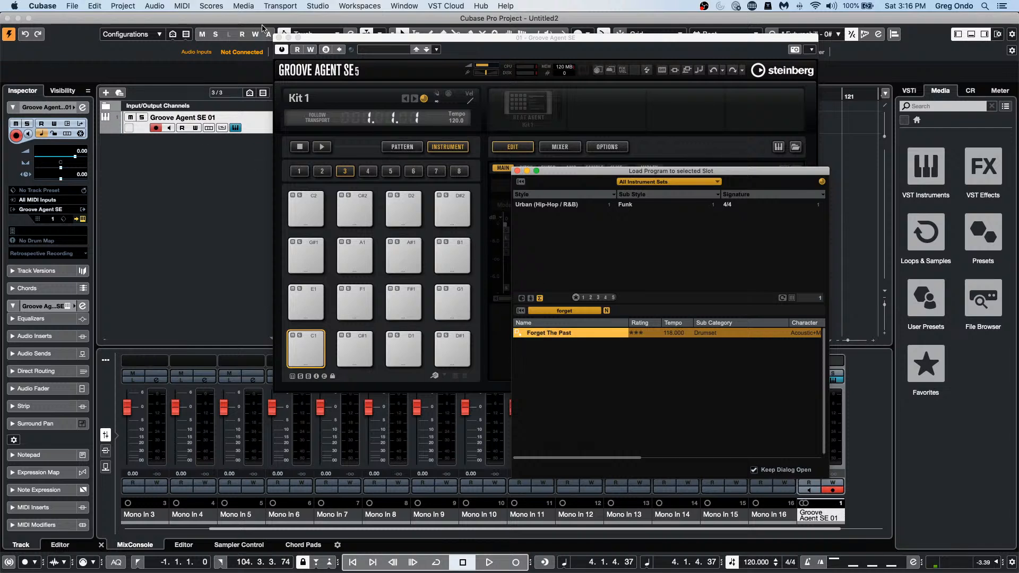
Step: Move the Groove Agent window clear of the track area and load the Forget The Past kit with patterns
{"action": "left_click", "coordinate": [439, 43]}
{"action": "left_click_drag", "start_coordinate": [439, 43], "coordinate": [652, 49]}
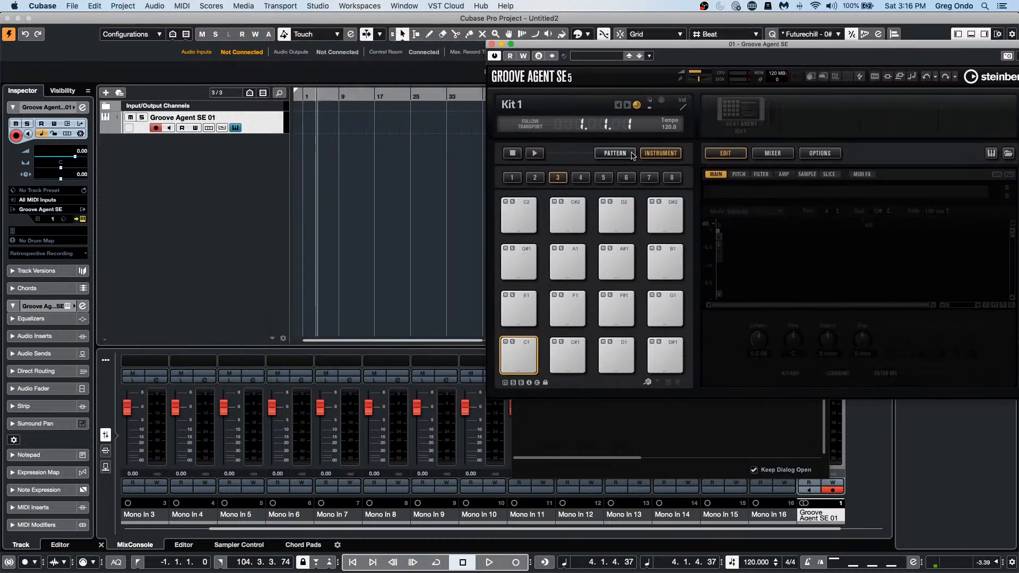
{"action": "left_click", "coordinate": [741, 108]}
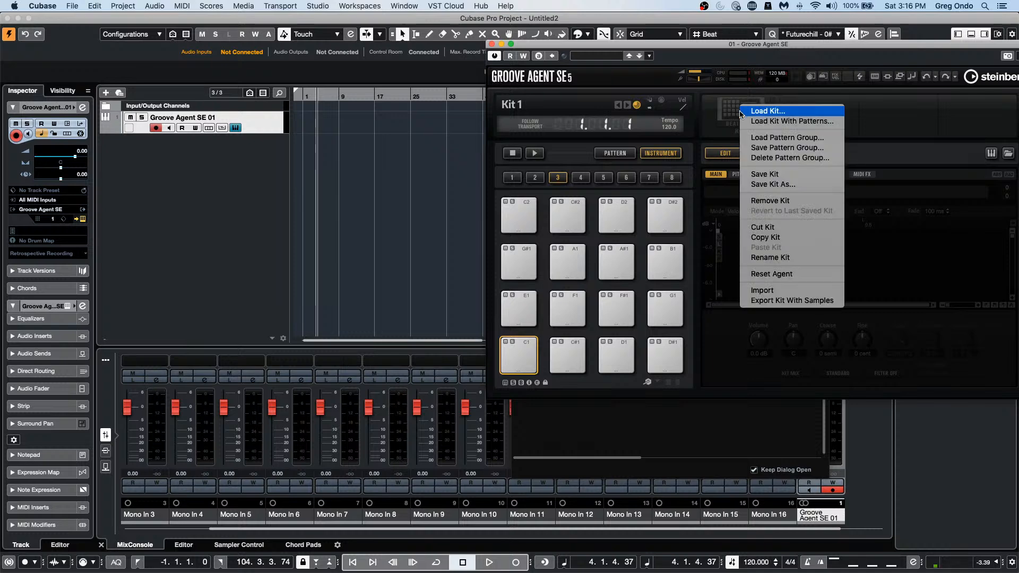
{"action": "left_click", "coordinate": [792, 121]}
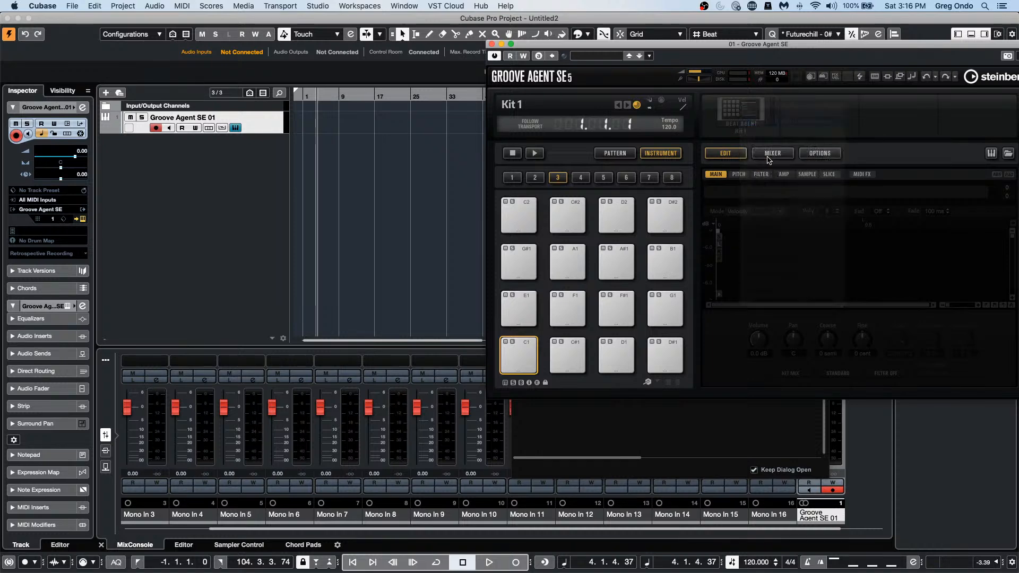
{"action": "double_click", "coordinate": [566, 402]}
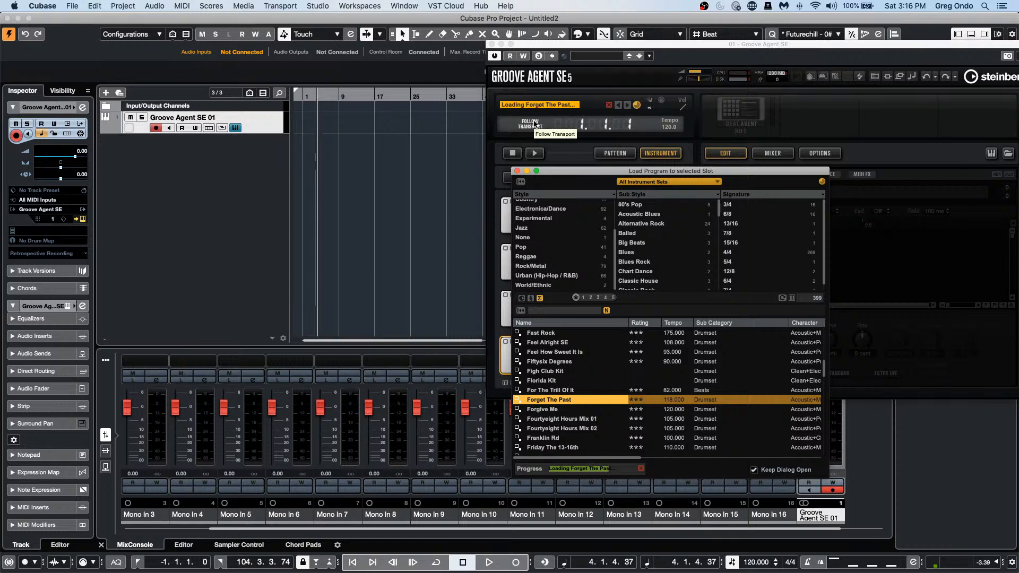
Step: Place the Main 3 drum pattern on the Groove Agent SE 01 track at bar 1 and select the event
{"action": "left_click", "coordinate": [615, 153]}
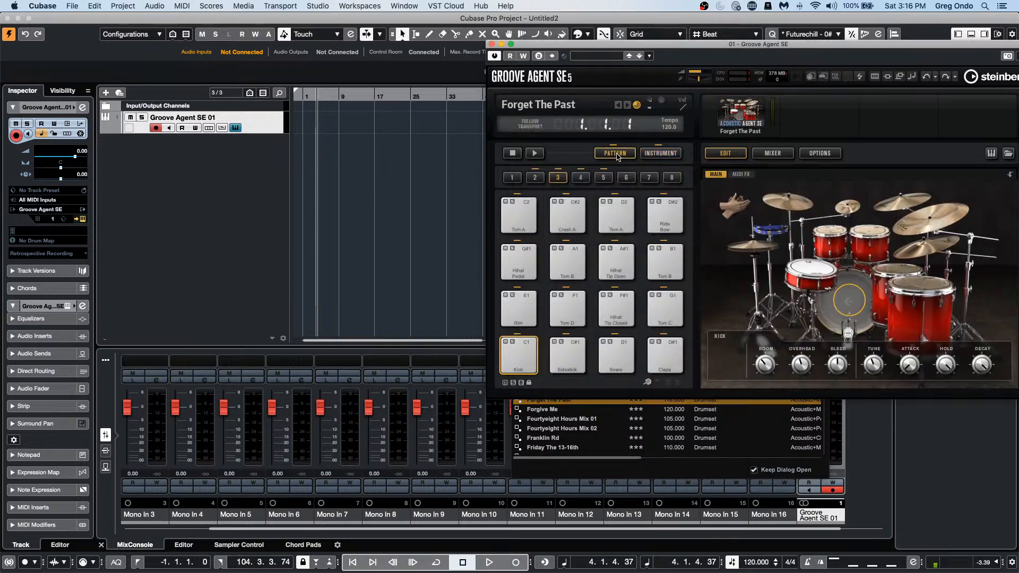
{"action": "left_click_drag", "start_coordinate": [568, 318], "coordinate": [312, 132]}
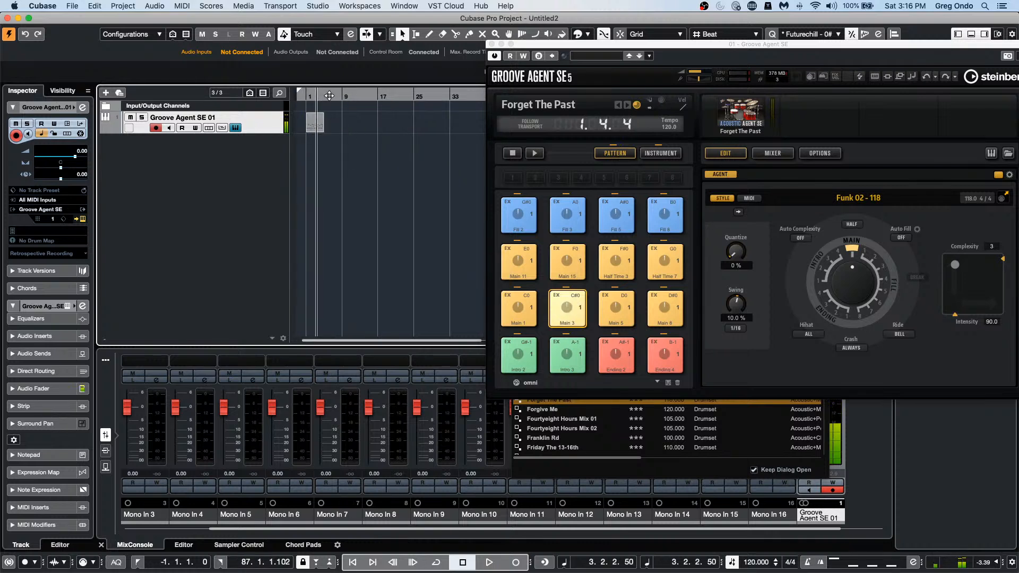
{"action": "left_click_drag", "start_coordinate": [329, 95], "coordinate": [280, 129]}
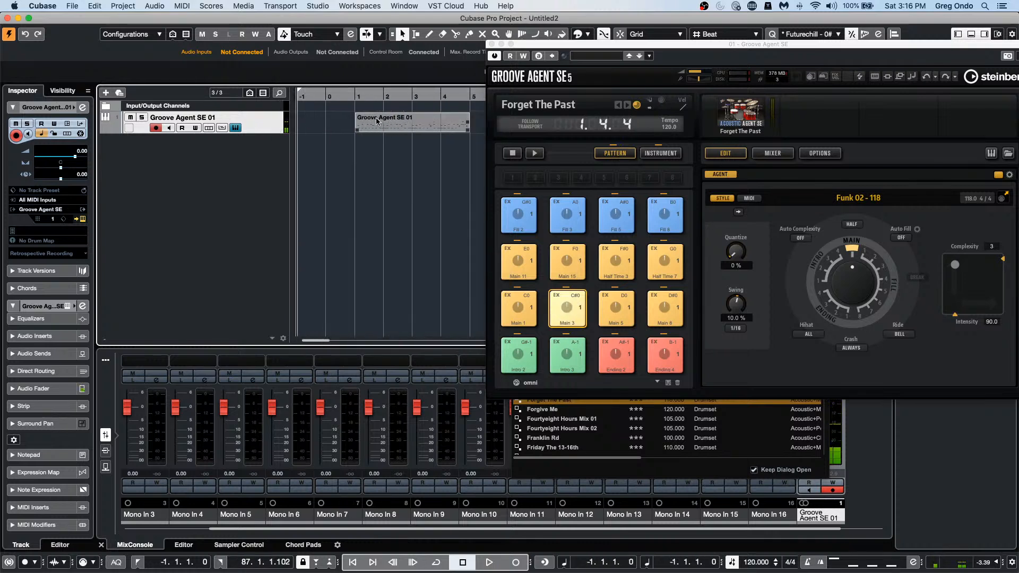
{"action": "left_click", "coordinate": [397, 122]}
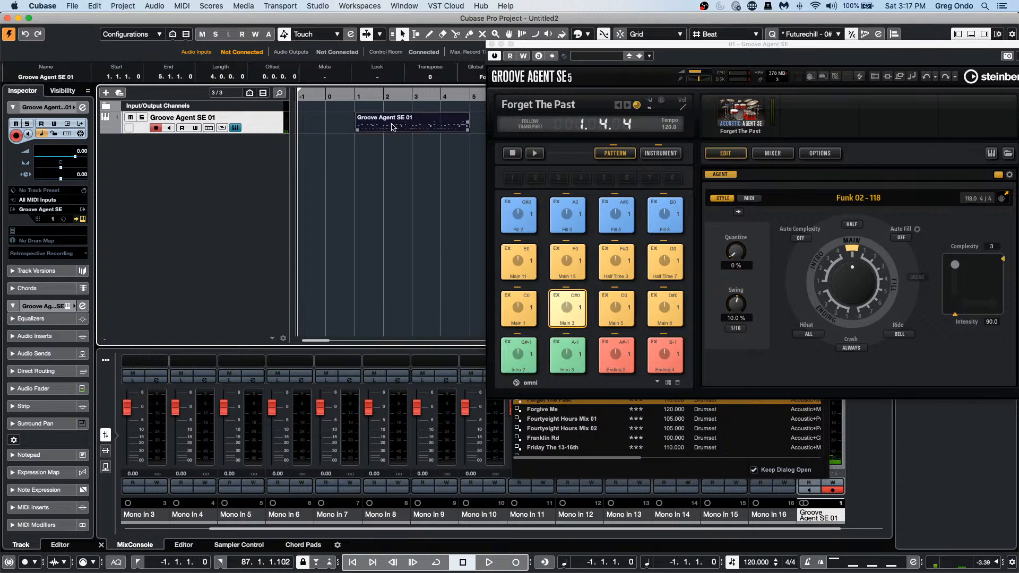
Step: In the Groove Agent mixer, route Kick to Out 2, Snare to Out 3 and Hihat to Out 4
{"action": "left_click", "coordinate": [779, 155]}
{"action": "left_click", "coordinate": [779, 155]}
{"action": "left_click", "coordinate": [660, 153]}
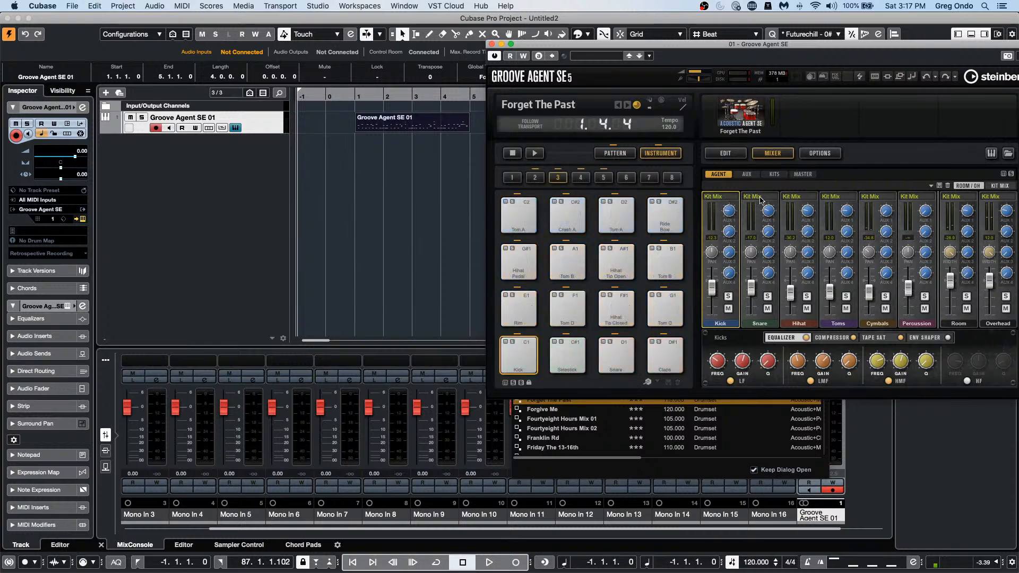
{"action": "left_click", "coordinate": [712, 197]}
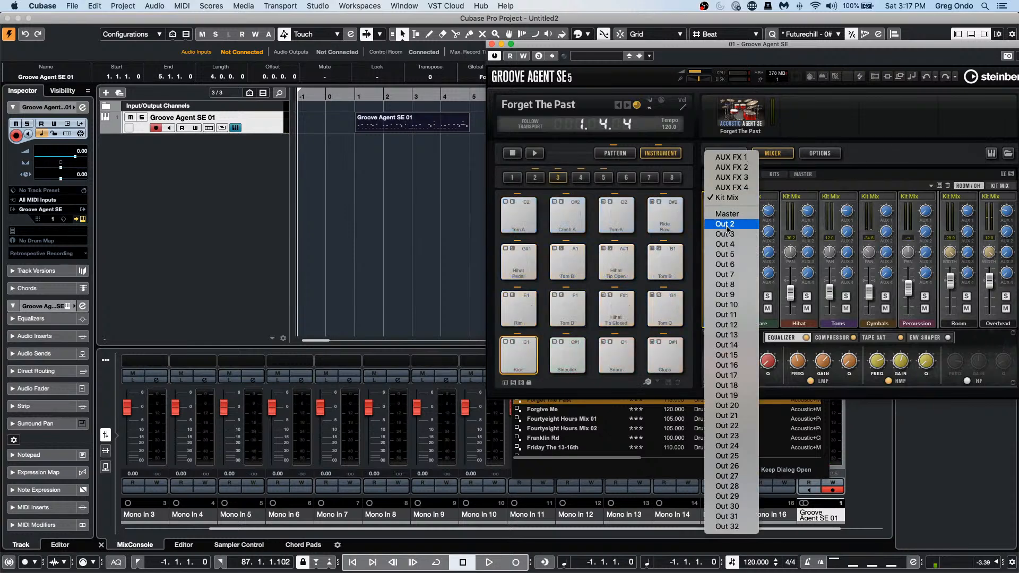
{"action": "left_click", "coordinate": [727, 224]}
{"action": "left_click", "coordinate": [752, 196]}
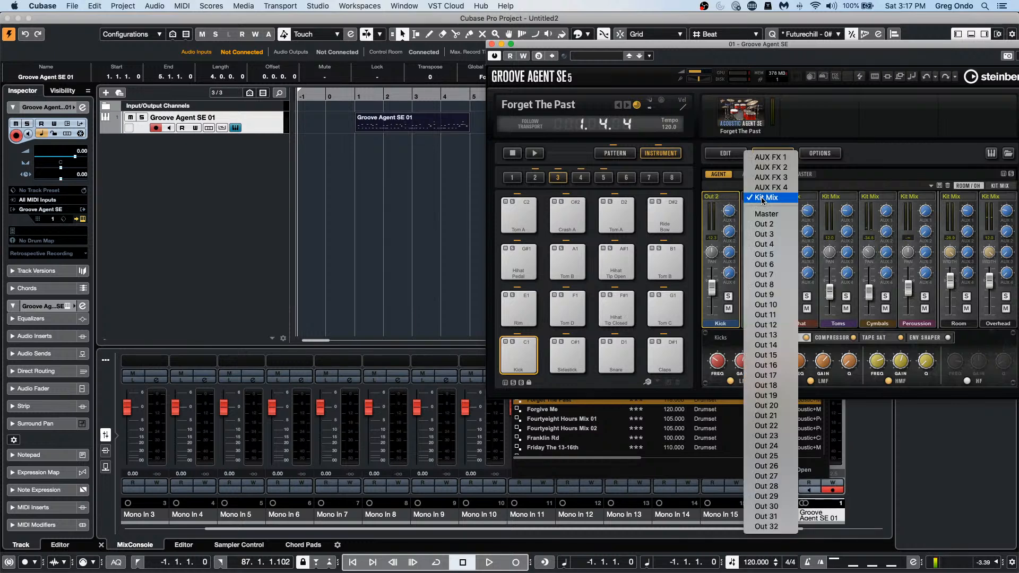
{"action": "left_click", "coordinate": [774, 234]}
{"action": "left_click", "coordinate": [791, 197]}
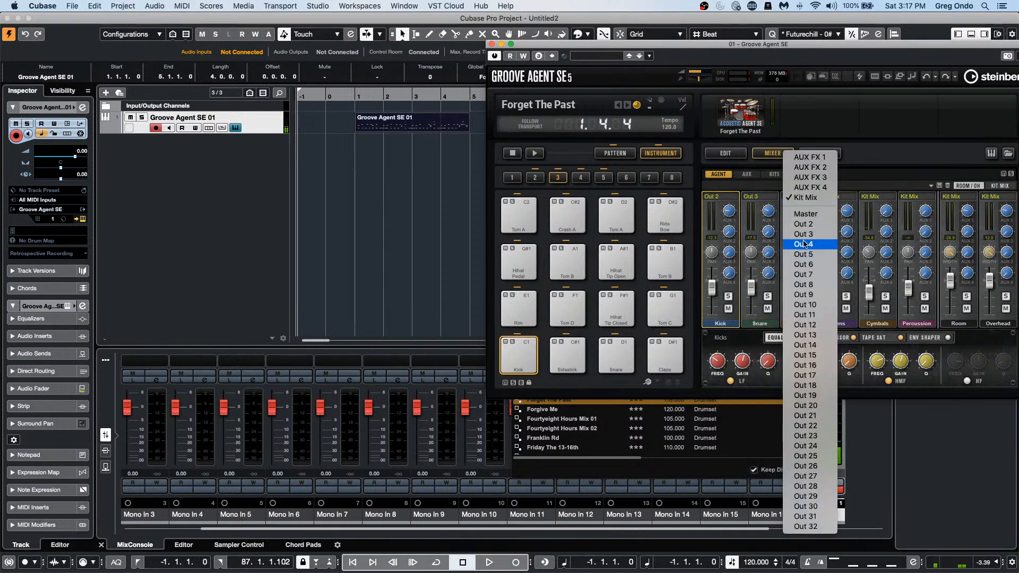
{"action": "left_click", "coordinate": [804, 244]}
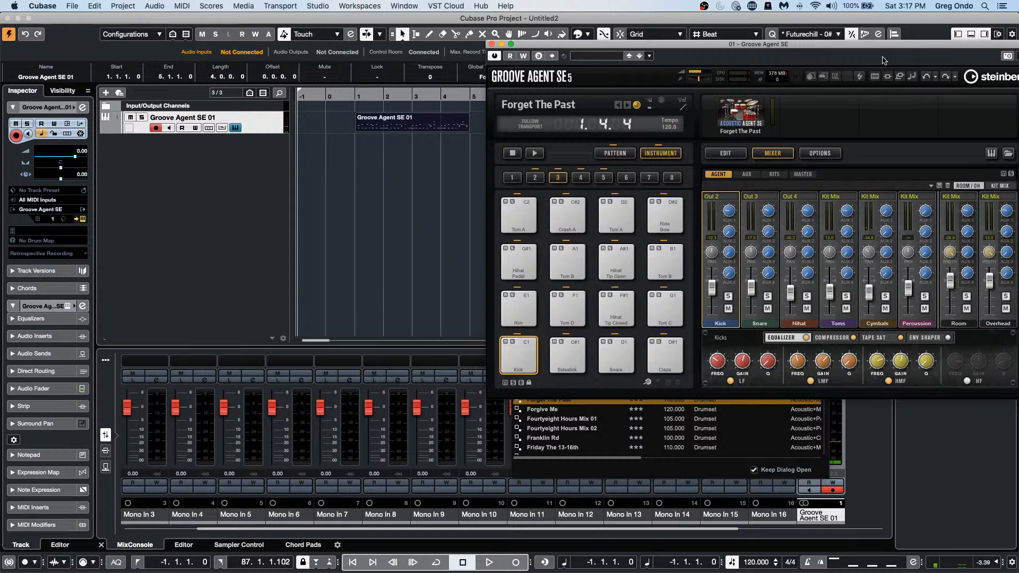
Step: Route the kit's Overhead channel to Out 5 and its Room channel to Out 6
{"action": "left_click_drag", "start_coordinate": [885, 44], "coordinate": [815, 45]}
{"action": "left_click", "coordinate": [924, 195]}
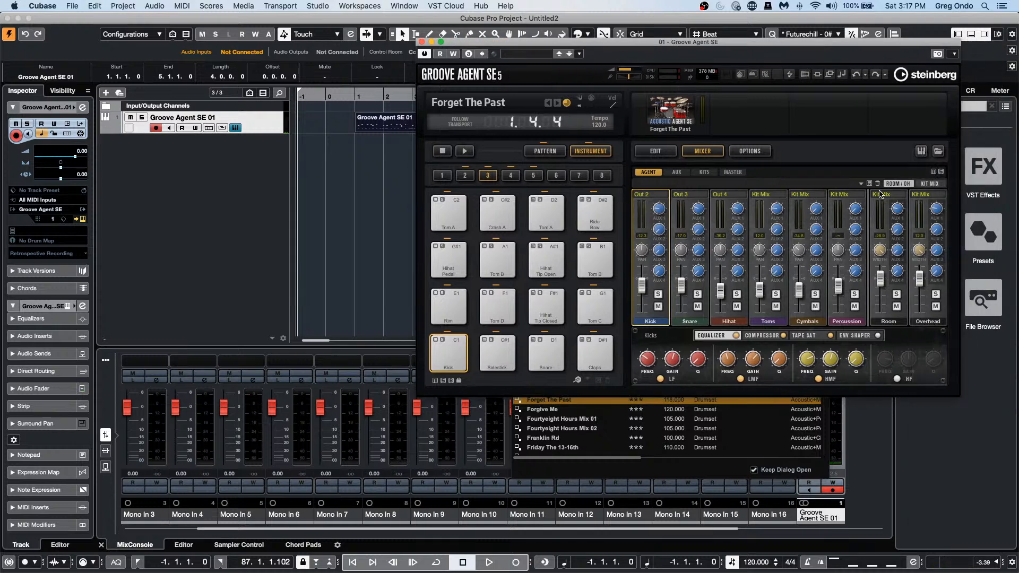
{"action": "left_click", "coordinate": [934, 252]}
{"action": "left_click", "coordinate": [885, 194]}
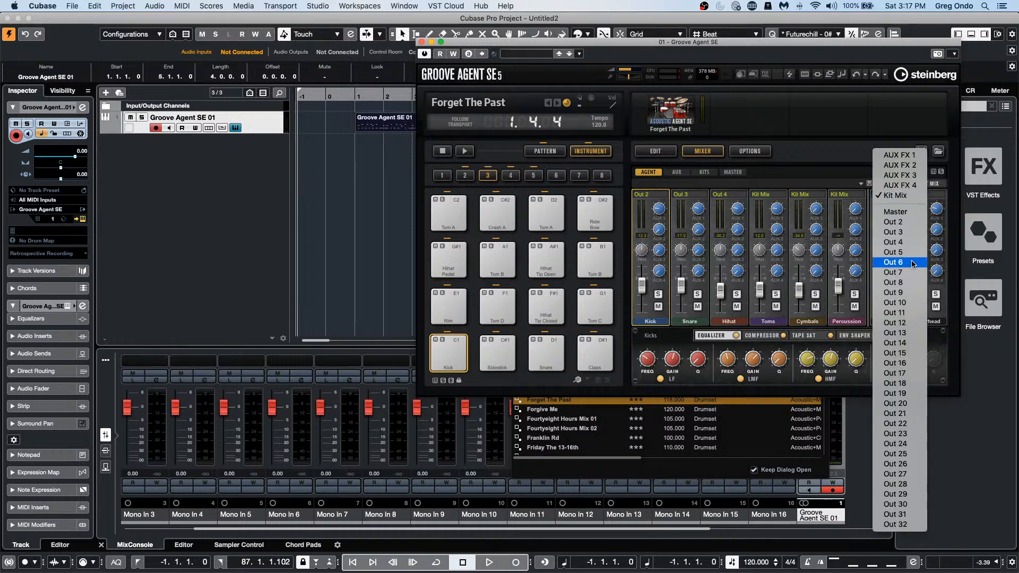
{"action": "left_click", "coordinate": [912, 264]}
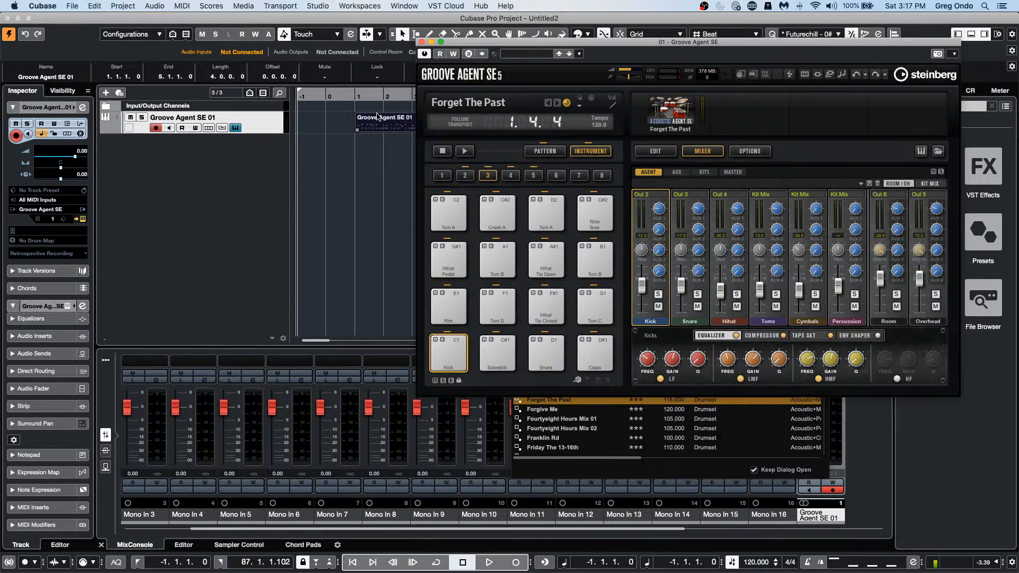
Step: Play the drum event from bar 1 to check the Groove Agent mixer channels
{"action": "left_click", "coordinate": [356, 95]}
{"action": "key", "text": "space"}
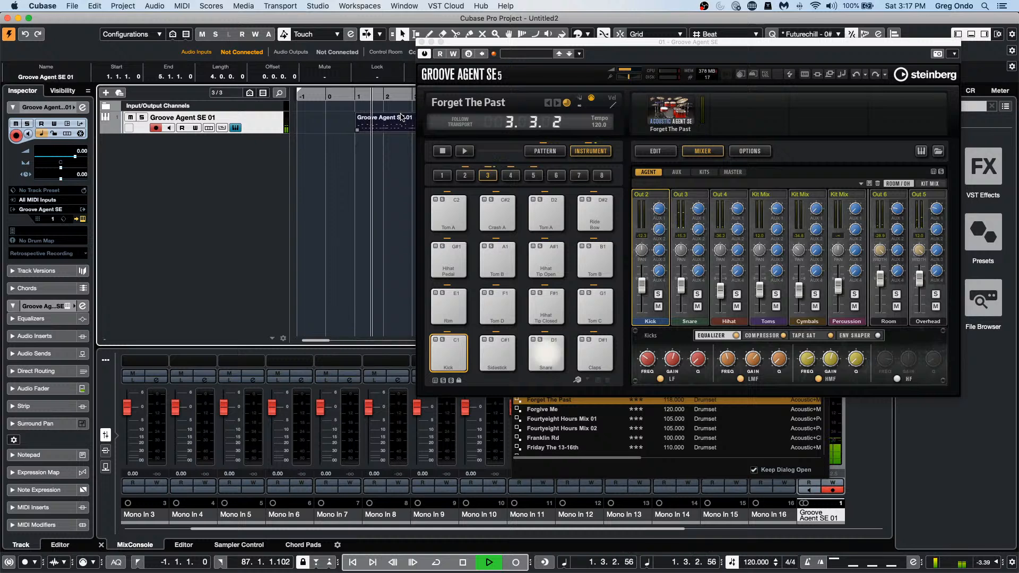
{"action": "key", "text": "space"}
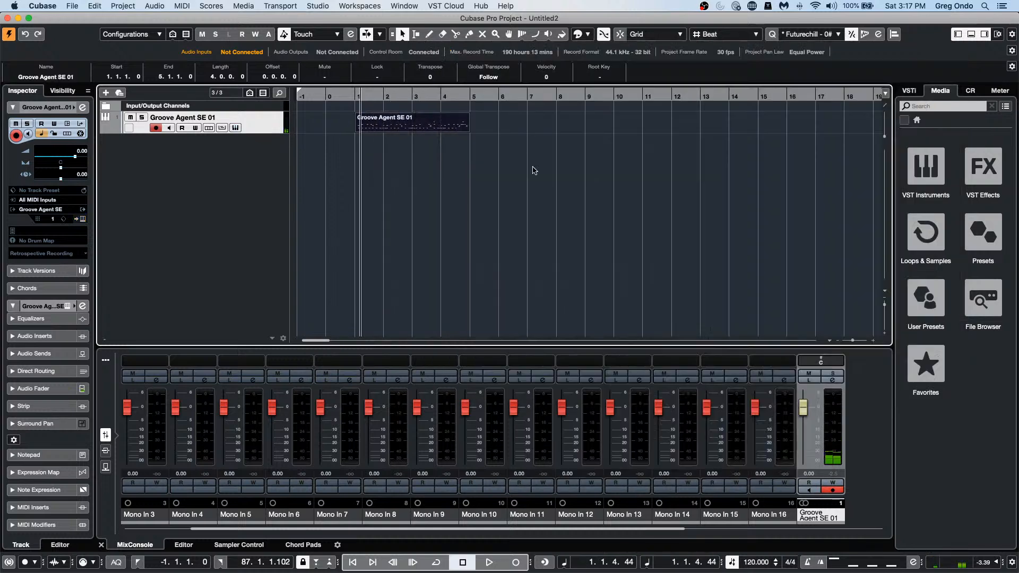
Step: Close the Groove Agent window and play the drums with the track's individual output lanes expanded, then collapse the lanes
{"action": "left_click", "coordinate": [423, 42]}
{"action": "left_click", "coordinate": [101, 135]}
{"action": "key", "text": "space"}
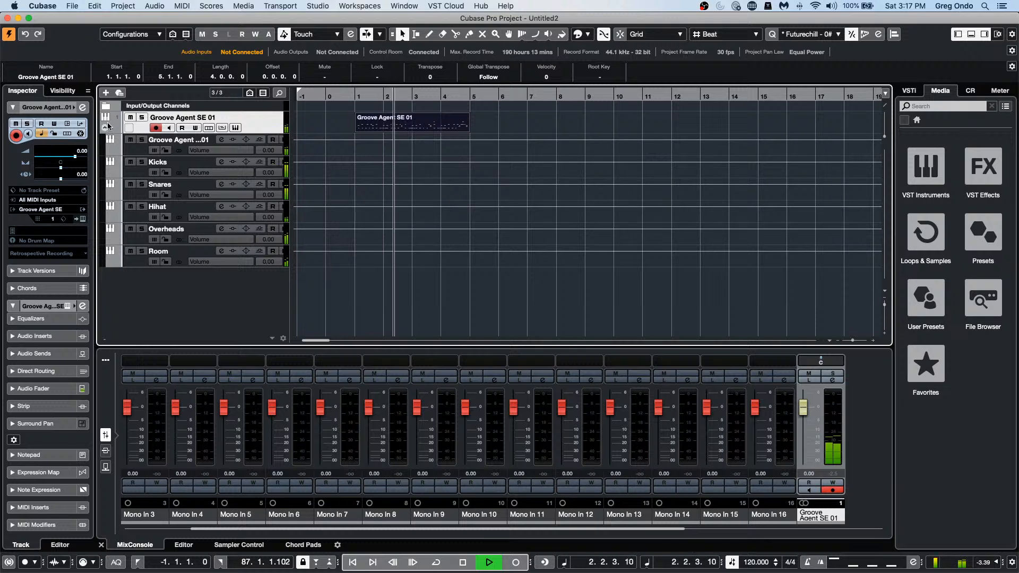
{"action": "key", "text": "space"}
{"action": "left_click", "coordinate": [106, 127]}
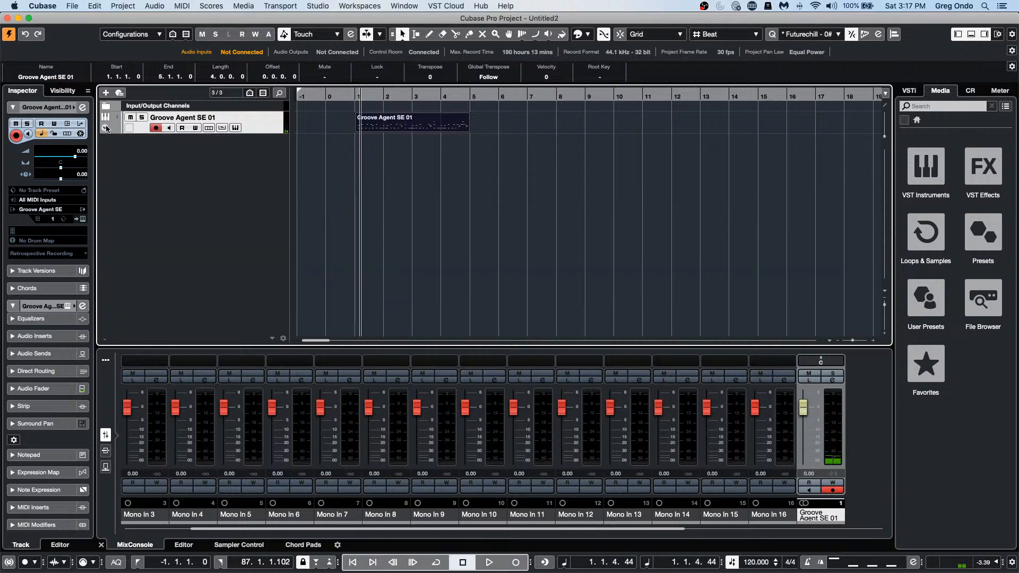
{"action": "left_click", "coordinate": [106, 128]}
{"action": "left_click", "coordinate": [106, 128]}
{"action": "left_click", "coordinate": [106, 128]}
{"action": "left_click", "coordinate": [106, 128]}
{"action": "left_click", "coordinate": [106, 128]}
{"action": "left_click", "coordinate": [106, 128]}
Step: Render the Groove Agent drum event in place as one event, using Channel Settings processing and muting the source events
{"action": "left_click", "coordinate": [135, 7]}
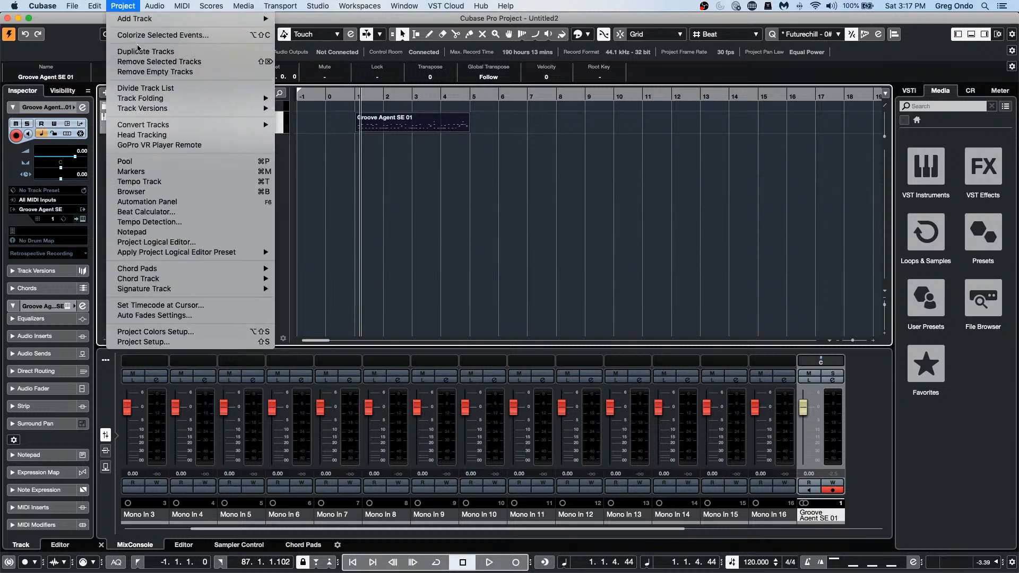
{"action": "mouse_move", "coordinate": [98, 9]}
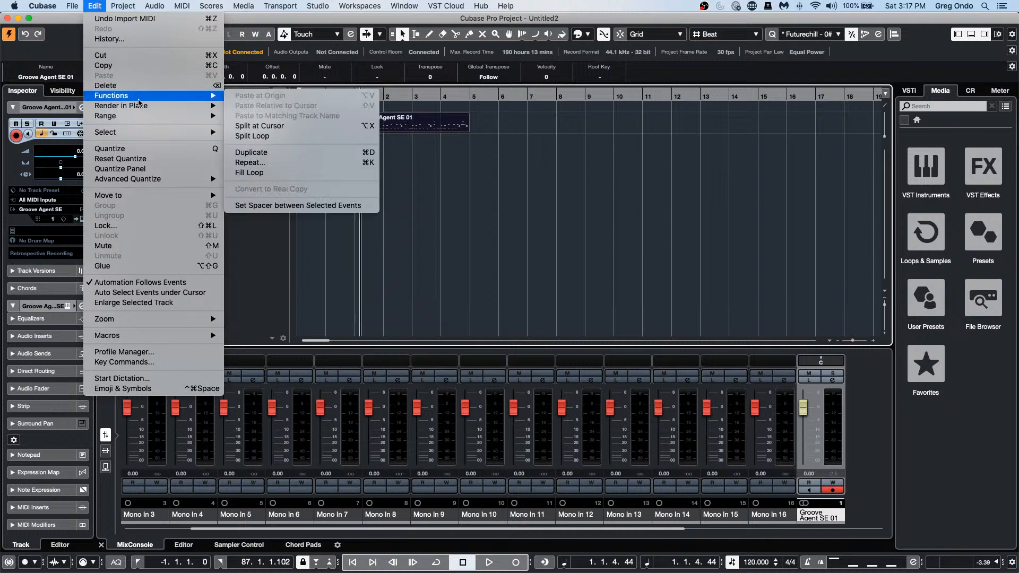
{"action": "mouse_move", "coordinate": [212, 111]}
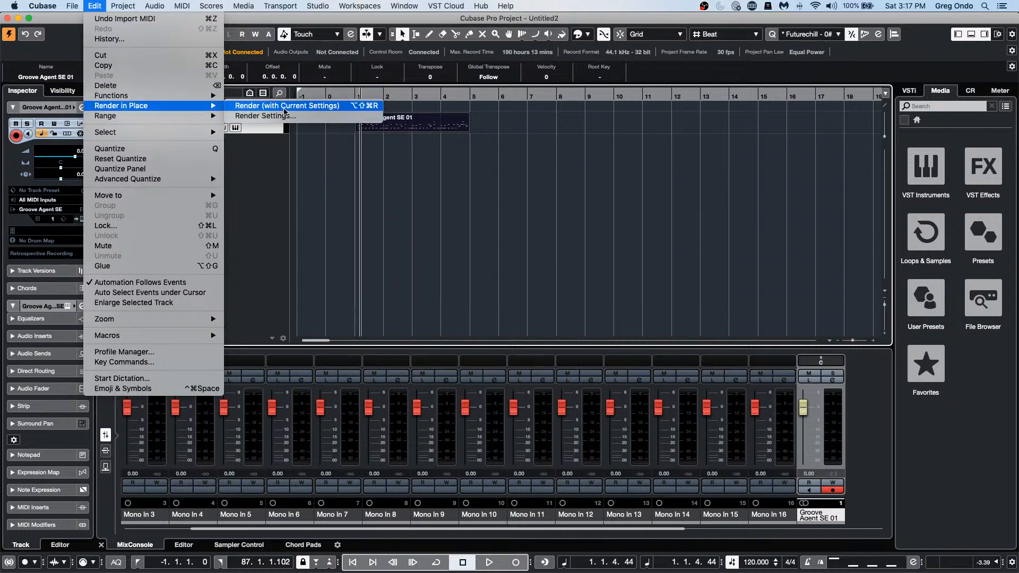
{"action": "left_click", "coordinate": [282, 115]}
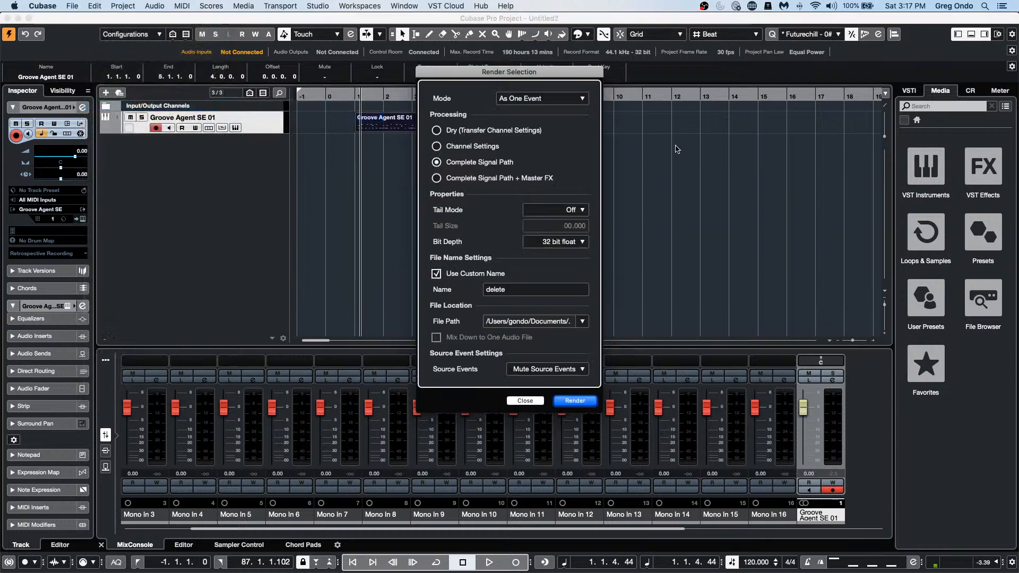
{"action": "left_click", "coordinate": [439, 151]}
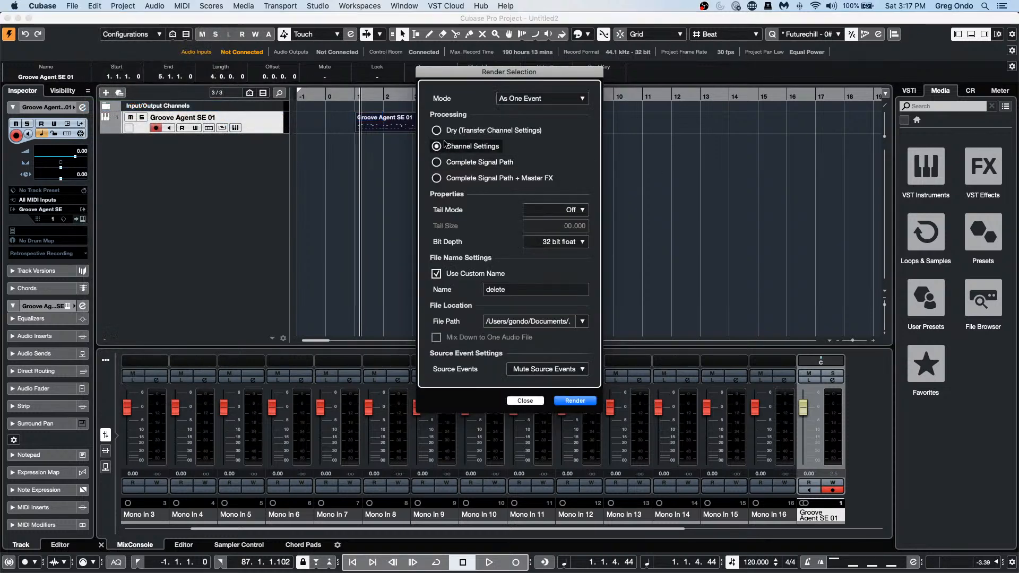
{"action": "left_click_drag", "start_coordinate": [473, 79], "coordinate": [678, 87]}
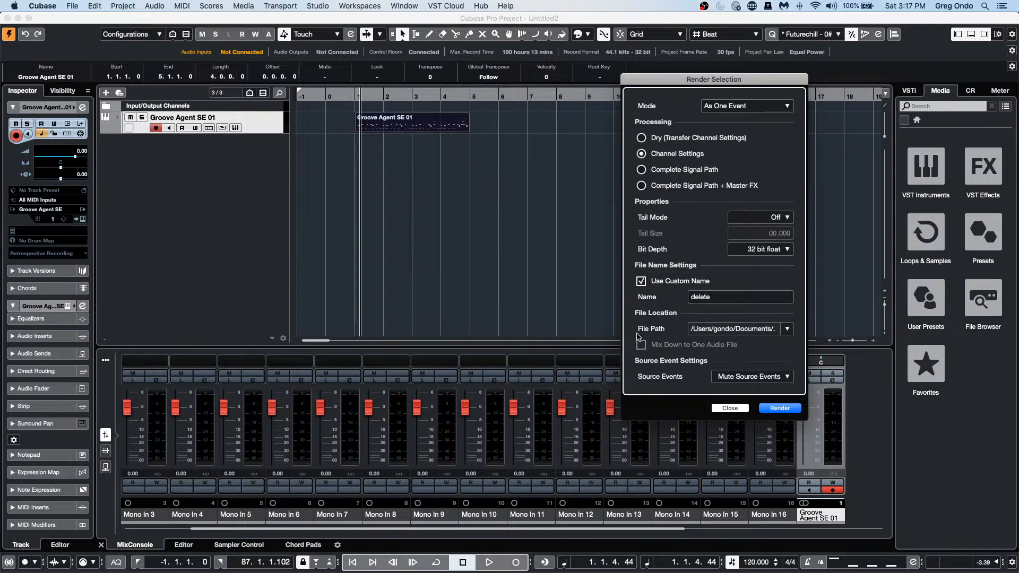
{"action": "left_click", "coordinate": [779, 408]}
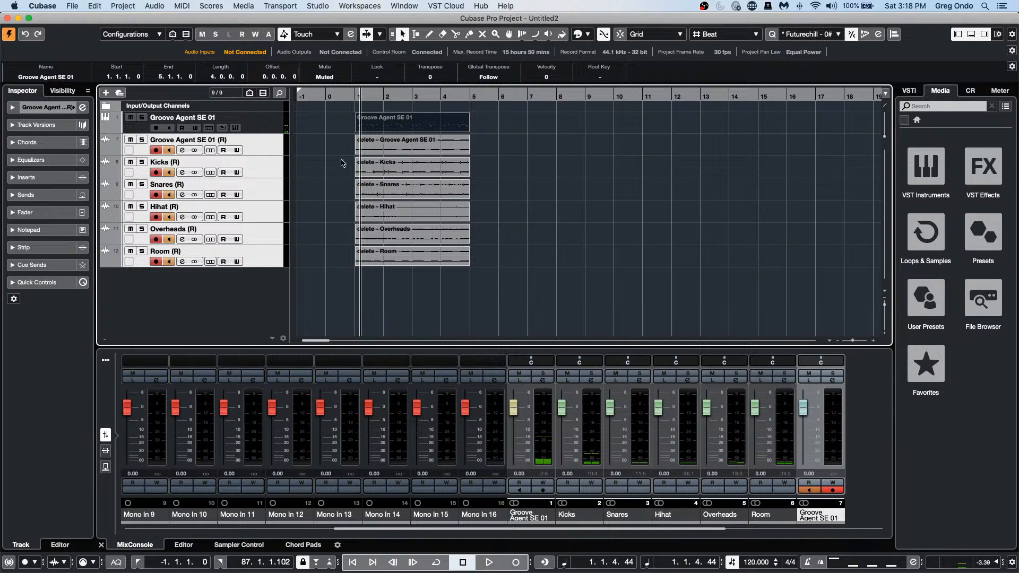
Step: Audition the rendered Groove Agent, Kicks, Snares, Hihat, Overheads and Room audio events one by one with the Play tool
{"action": "right_click", "coordinate": [400, 146]}
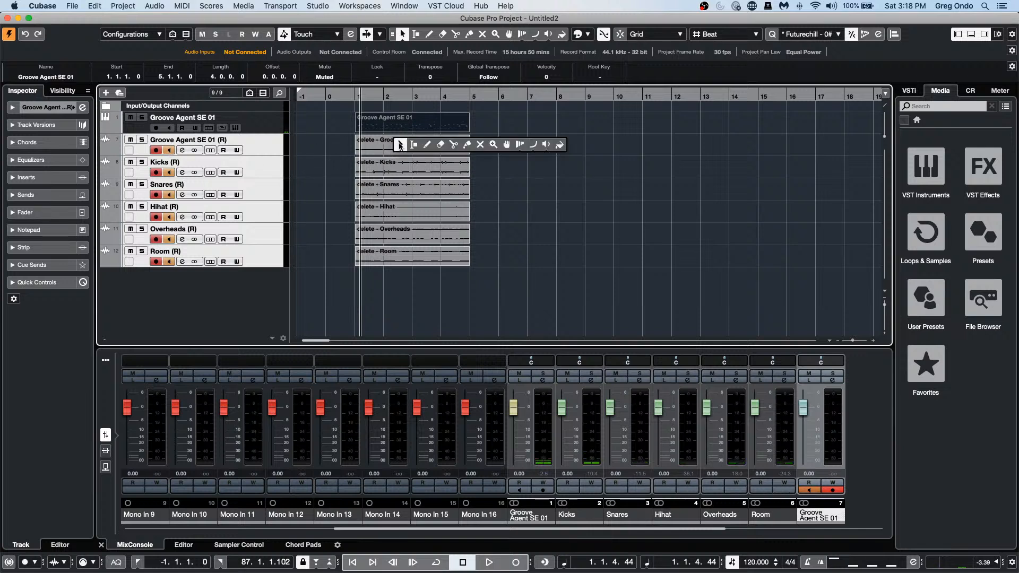
{"action": "left_click", "coordinate": [546, 145]}
{"action": "key", "text": "space"}
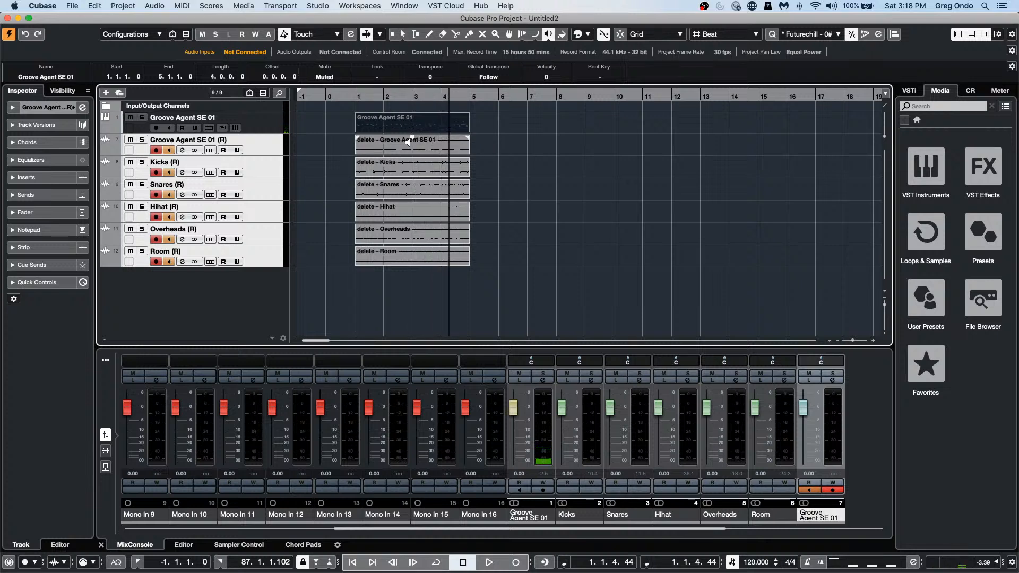
{"action": "left_click", "coordinate": [390, 166]}
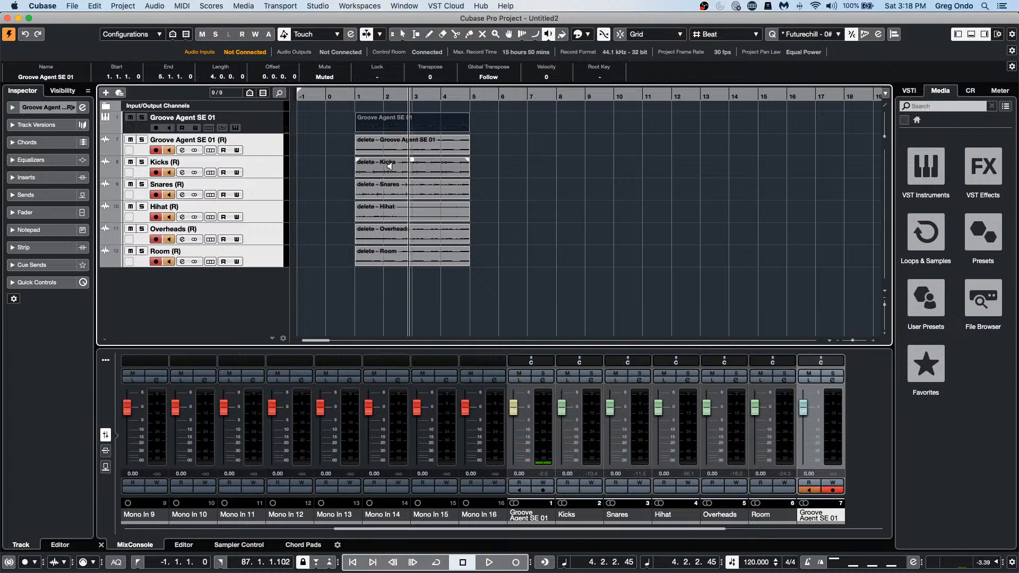
{"action": "left_click", "coordinate": [382, 187]}
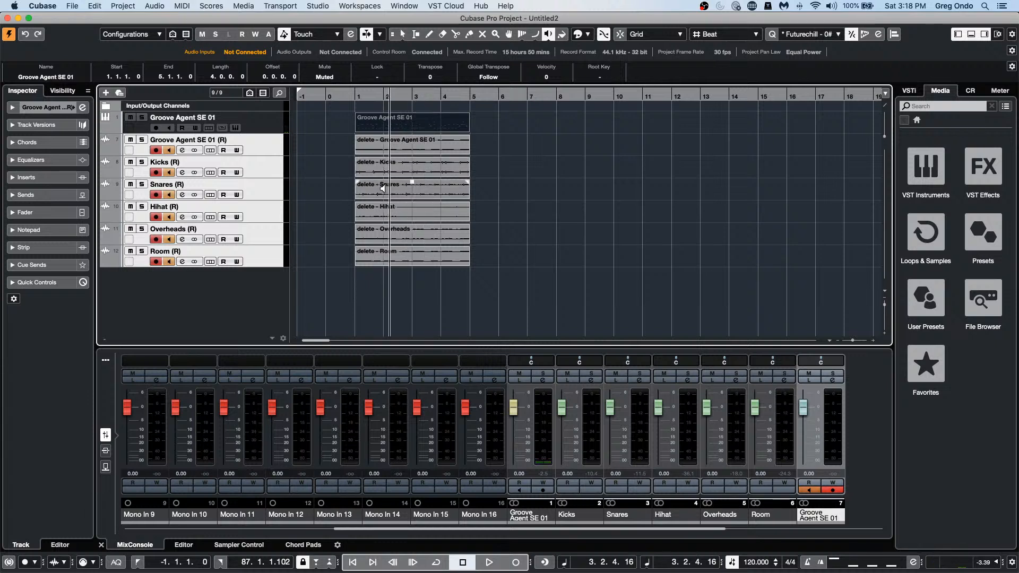
{"action": "left_click", "coordinate": [388, 216]}
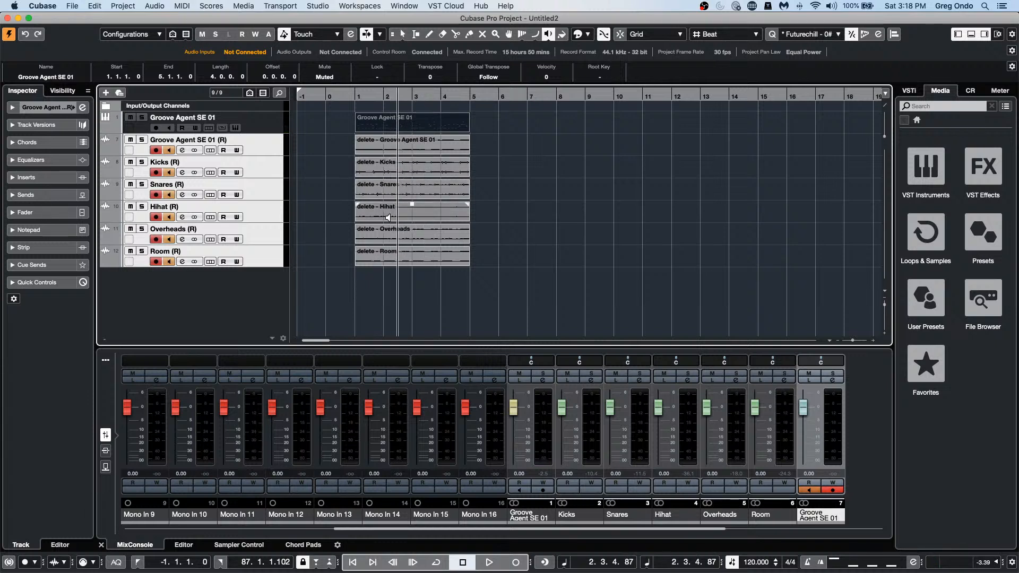
{"action": "left_click", "coordinate": [399, 234]}
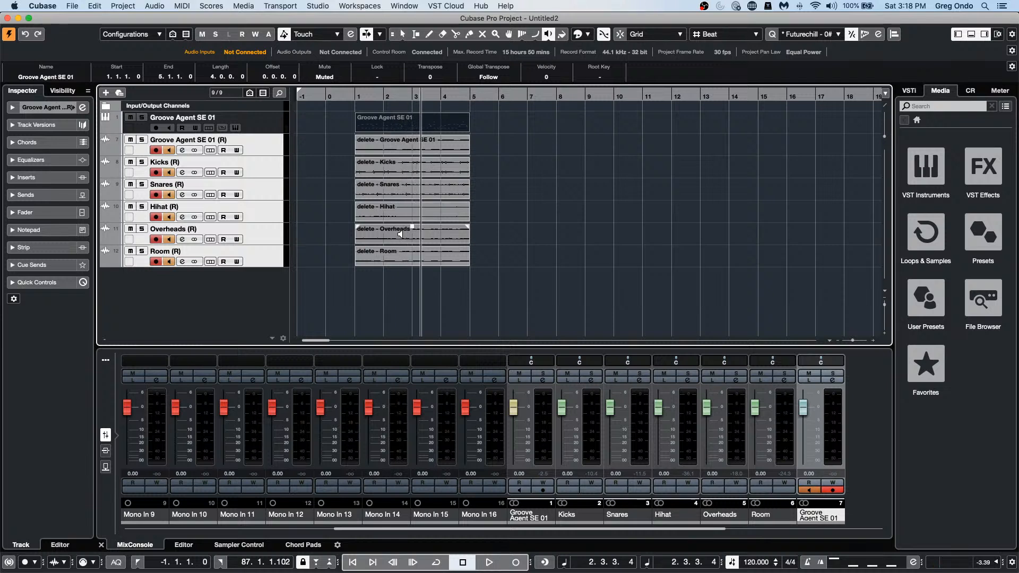
{"action": "left_click", "coordinate": [399, 256]}
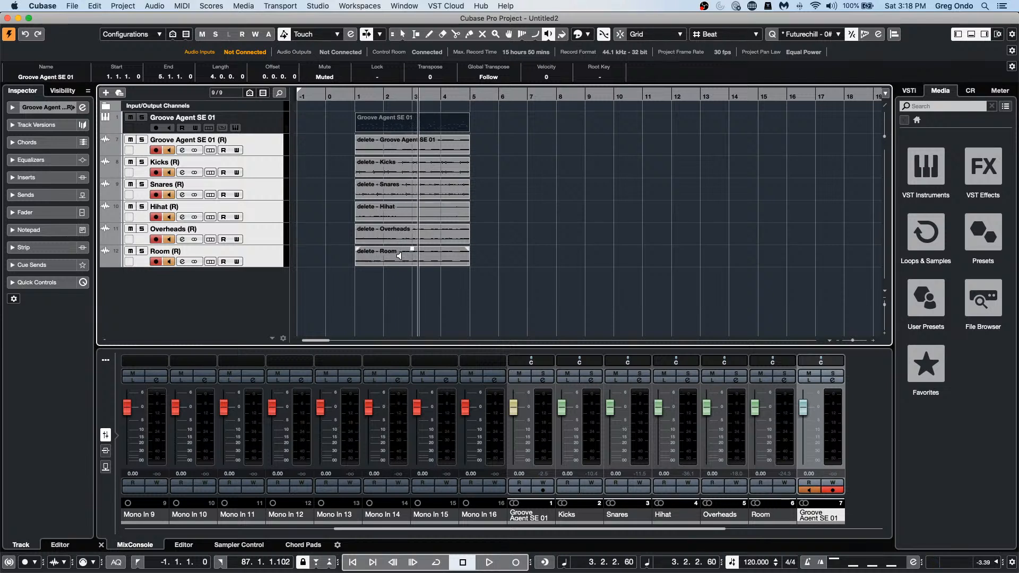
{"action": "left_click", "coordinate": [397, 144]}
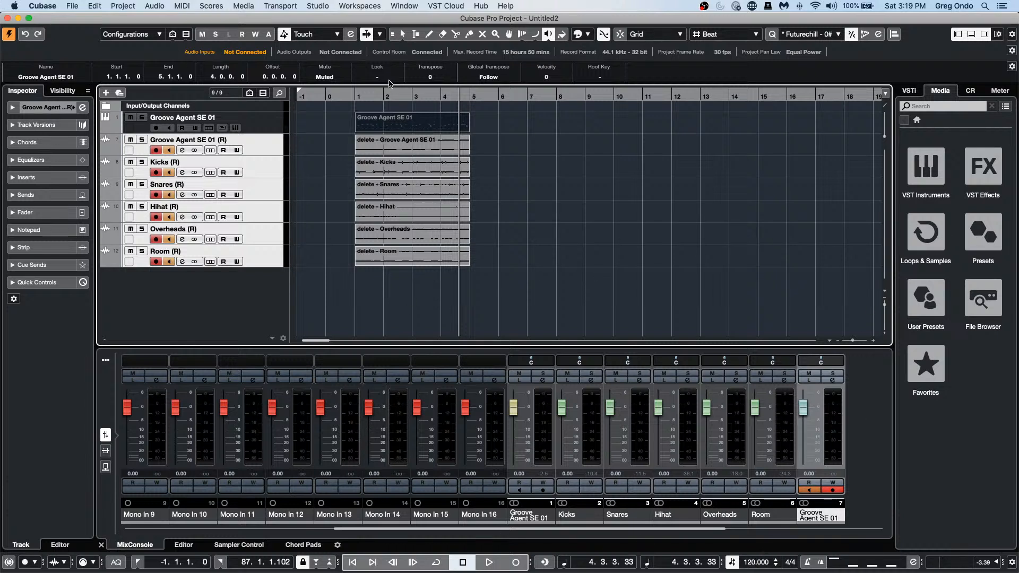
Step: Play all the rendered drum tracks together from bar 1, then stop playback
{"action": "left_click_drag", "start_coordinate": [366, 98], "coordinate": [355, 99]}
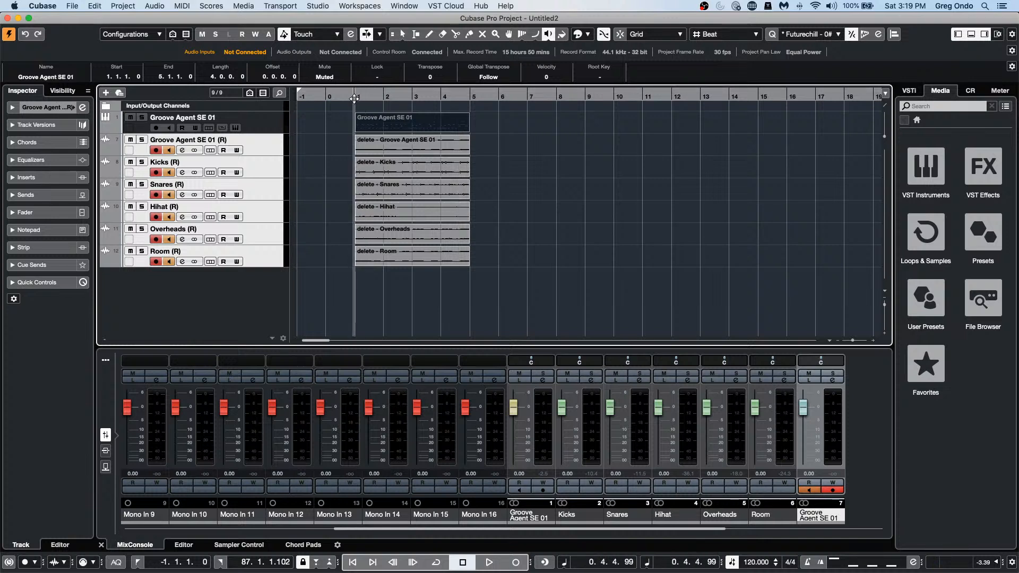
{"action": "key", "text": "space"}
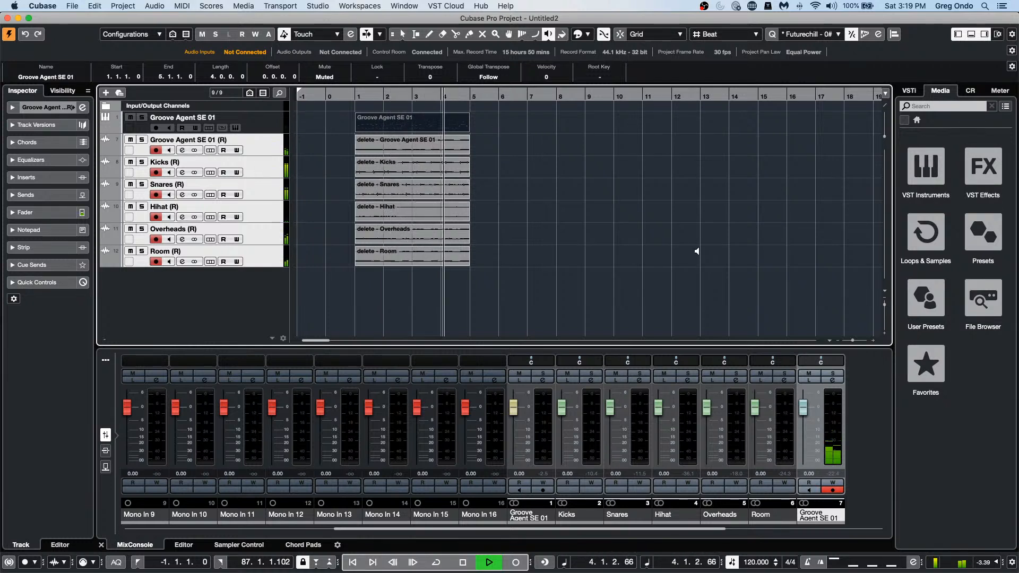
{"action": "key", "text": "space"}
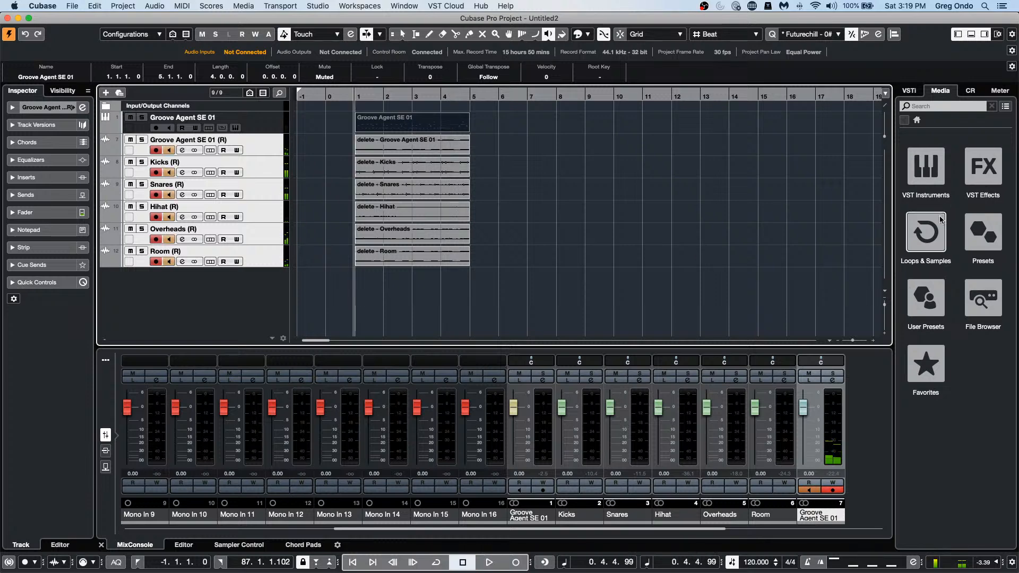
Step: Browse the Dancefloor Tech House loops and samples, preview Tech_House_Snare_15 and clear the Snare Drum filter to reach the bass loops
{"action": "left_click", "coordinate": [921, 237]}
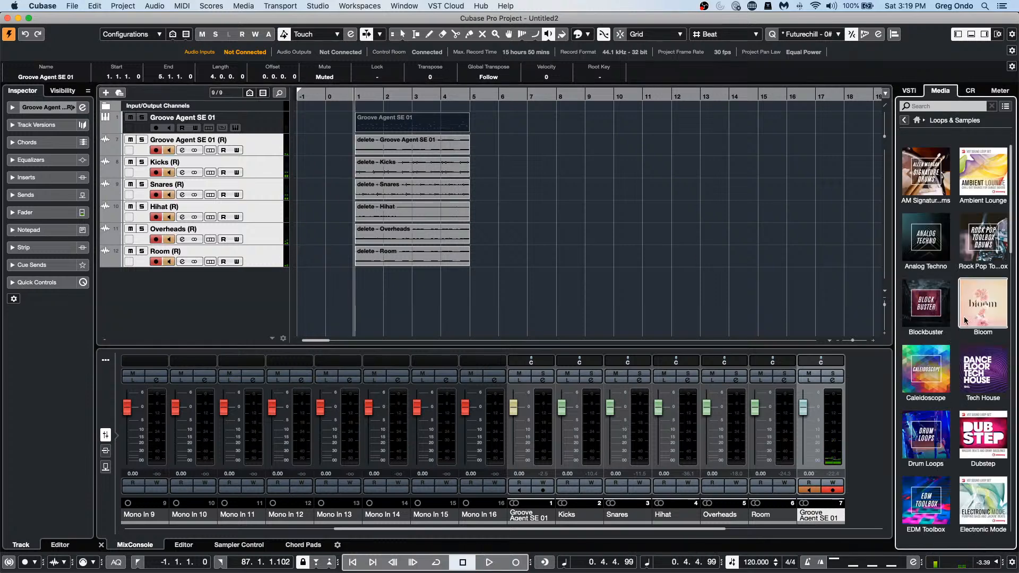
{"action": "left_click", "coordinate": [985, 372]}
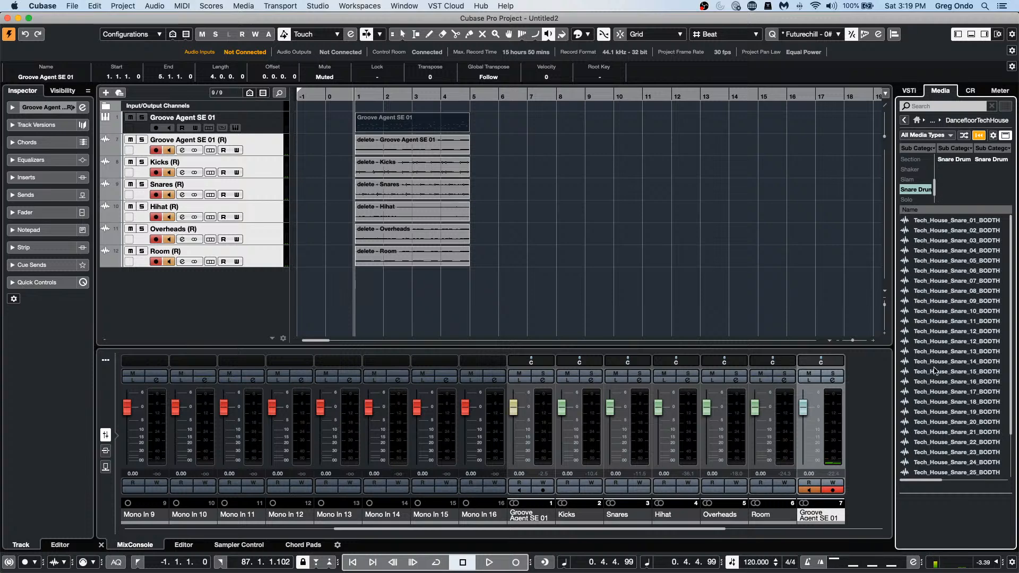
{"action": "left_click", "coordinate": [935, 371]}
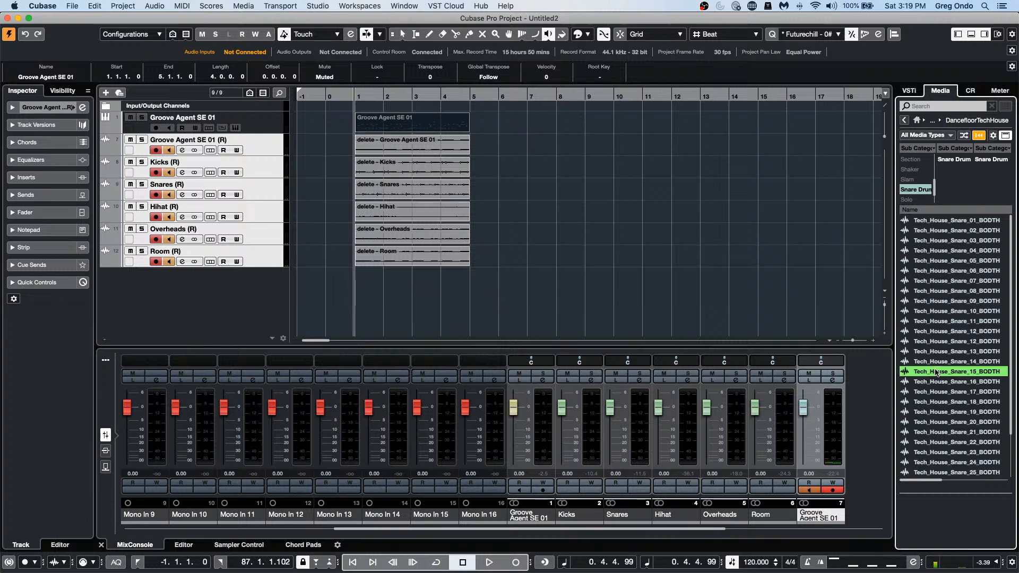
{"action": "left_click", "coordinate": [926, 182]}
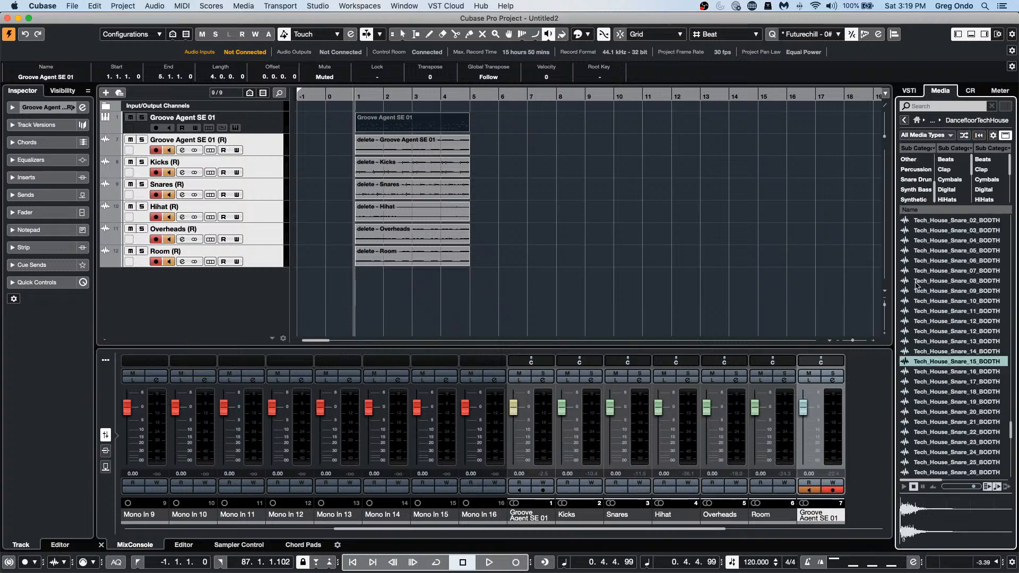
{"action": "scroll", "coordinate": [923, 302], "scroll_direction": "up", "scroll_amount": 10}
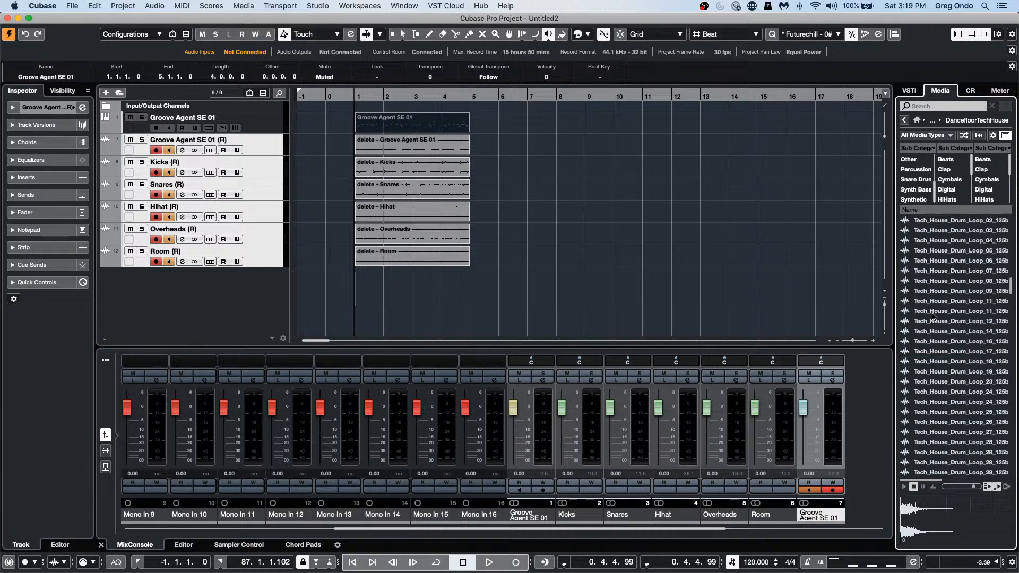
{"action": "scroll", "coordinate": [932, 315], "scroll_direction": "up", "scroll_amount": 10}
Step: Preview Tech House bass loops 09, 12 and 07, and place Tech_House_Bass_Loop_07 on a new track at bar 1
{"action": "left_click", "coordinate": [951, 281]}
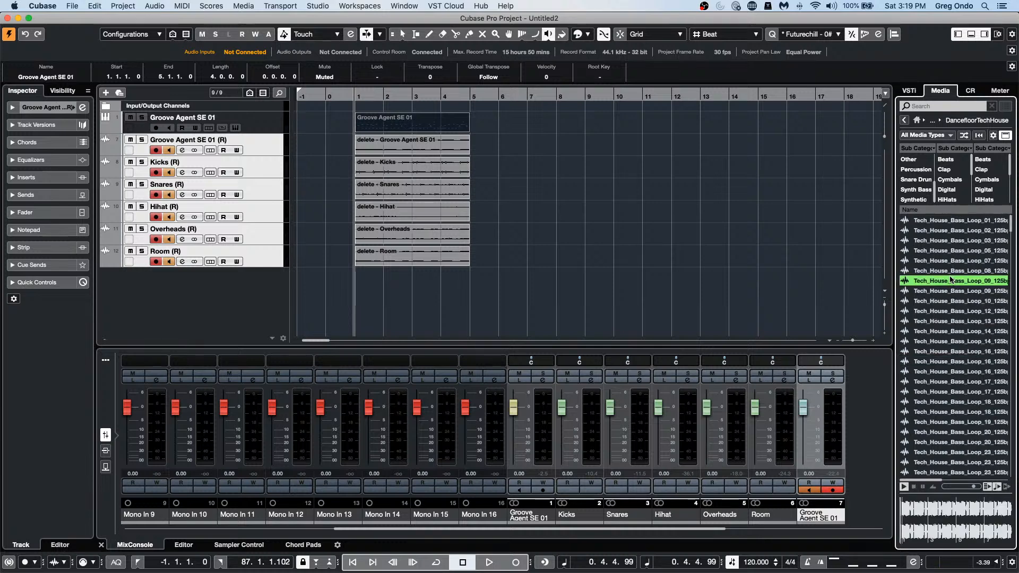
{"action": "left_click", "coordinate": [943, 312]}
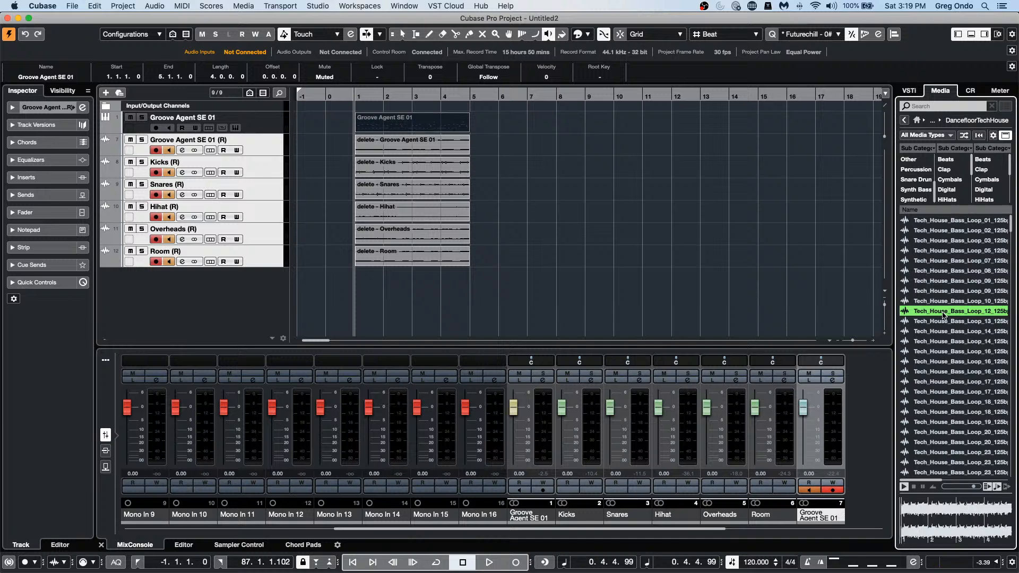
{"action": "left_click", "coordinate": [934, 261]}
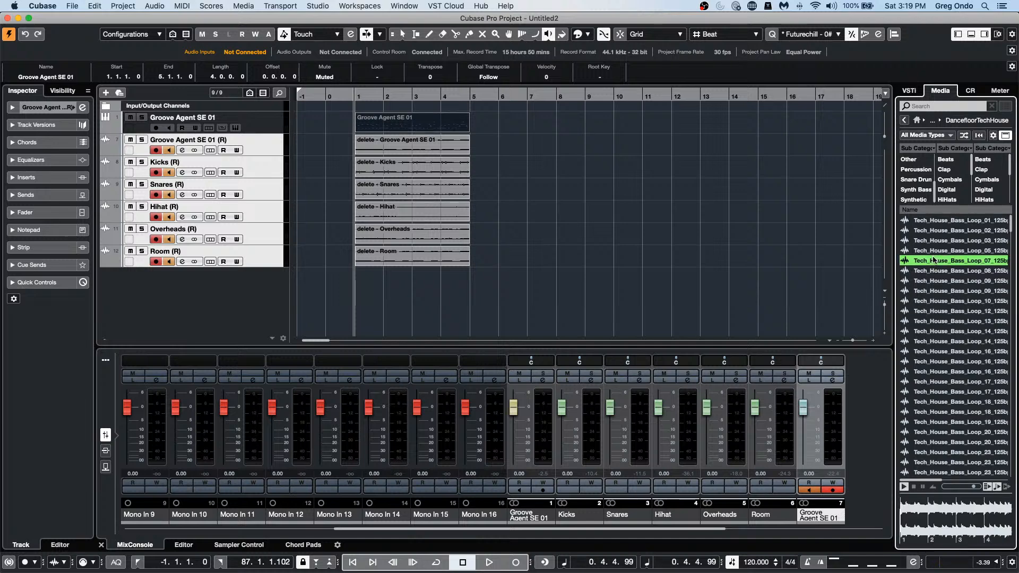
{"action": "left_click_drag", "start_coordinate": [934, 260], "coordinate": [354, 283]}
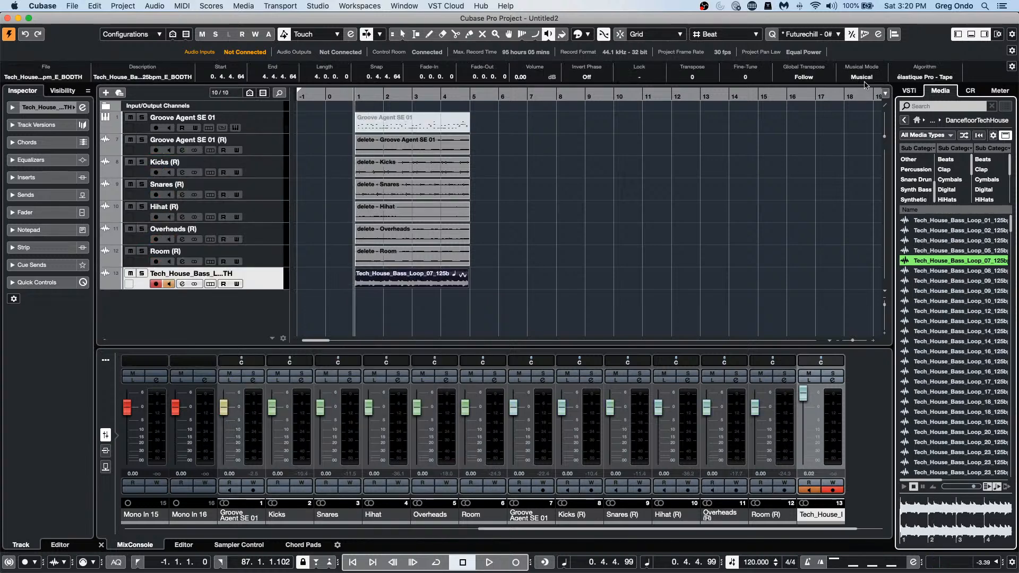
Step: Turn off Musical Mode for the bass loop event and start playback to hear it against the drums
{"action": "left_click", "coordinate": [863, 80]}
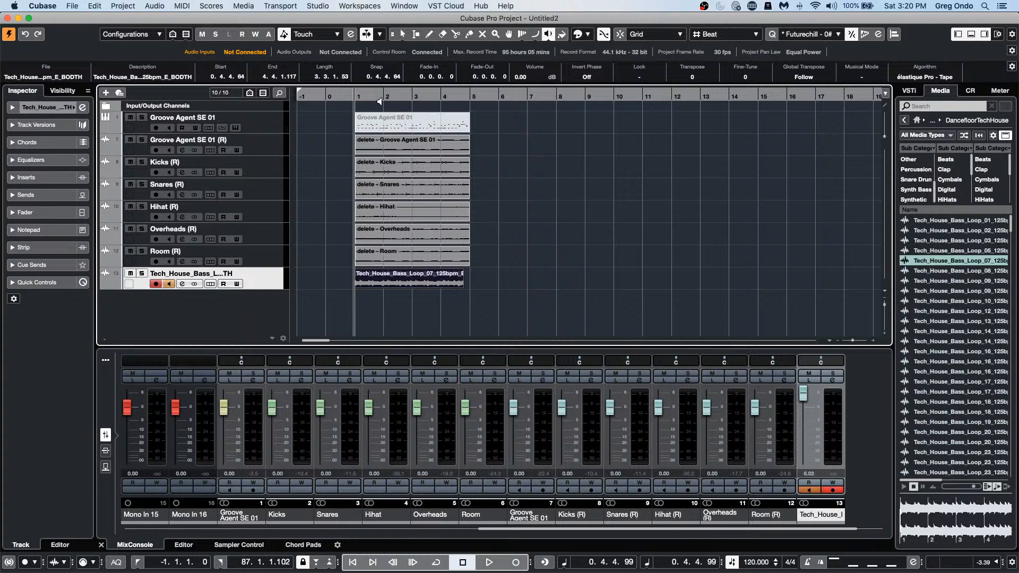
{"action": "left_click_drag", "start_coordinate": [380, 100], "coordinate": [375, 118]}
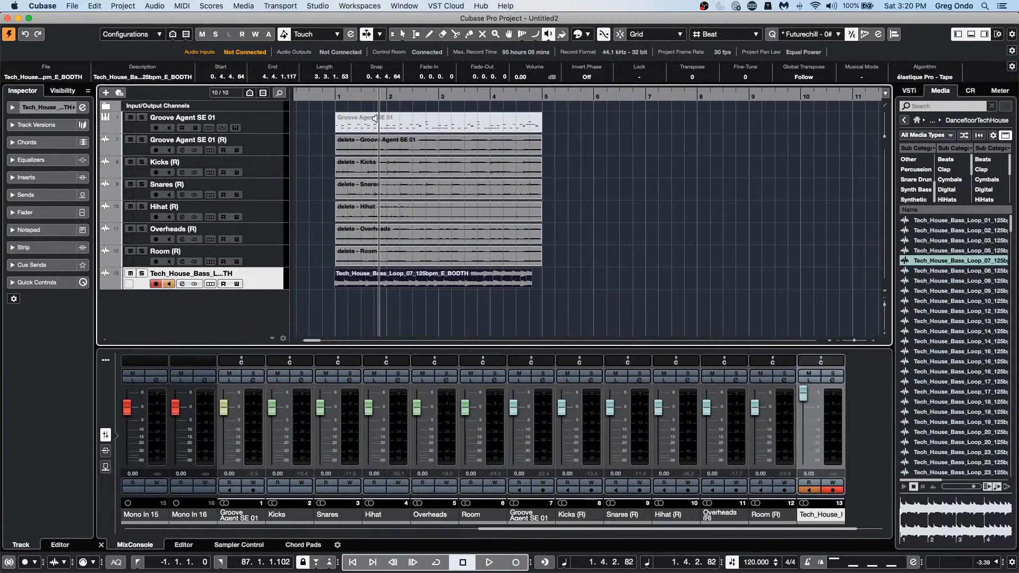
{"action": "key", "text": "space"}
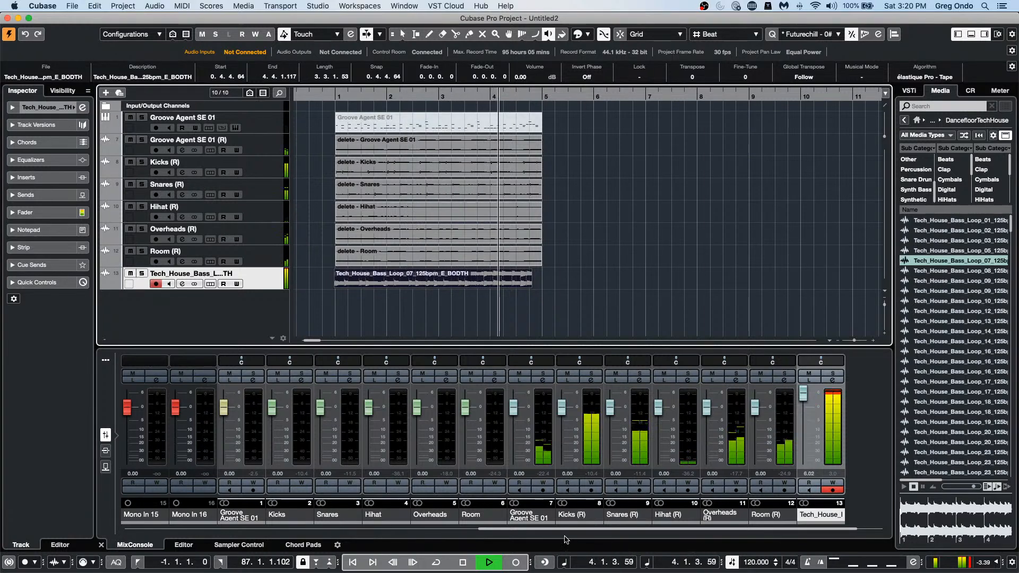
Step: Lower the bass loop channel's fader to about -8.17 dB while replaying from bar 1, then stop playback
{"action": "left_click_drag", "start_coordinate": [552, 529], "coordinate": [693, 542]}
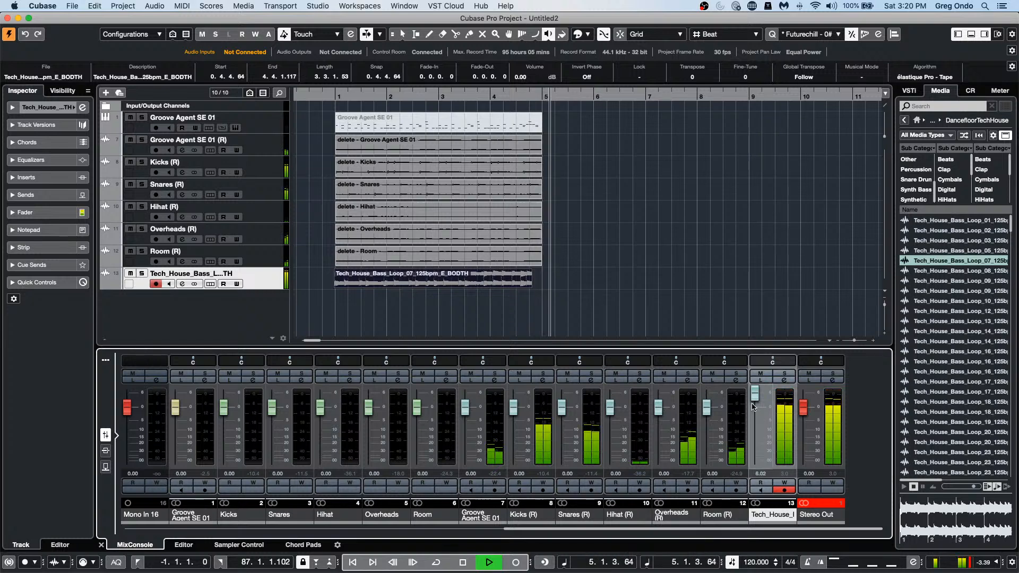
{"action": "left_click_drag", "start_coordinate": [755, 398], "coordinate": [755, 442]}
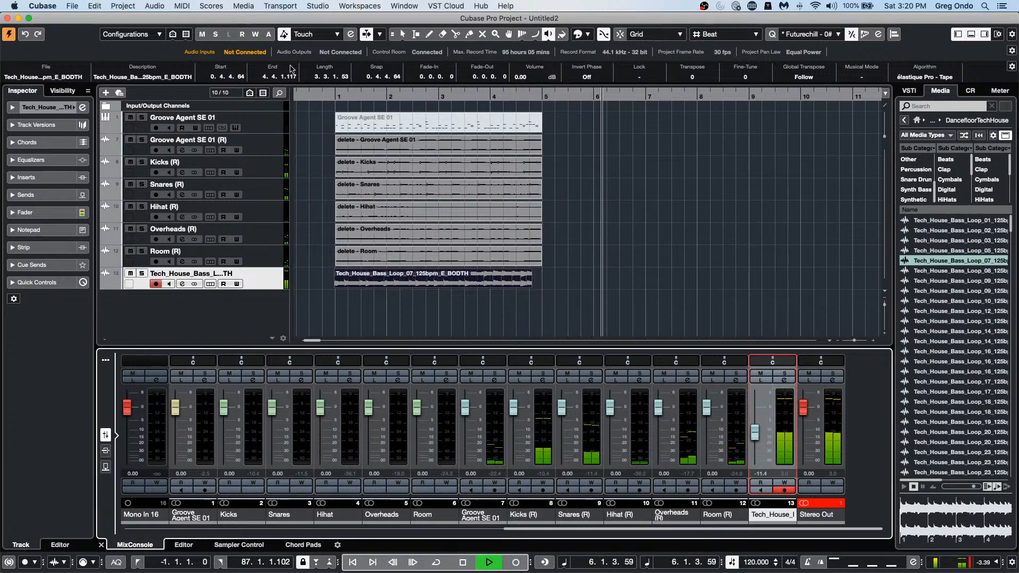
{"action": "left_click", "coordinate": [334, 96]}
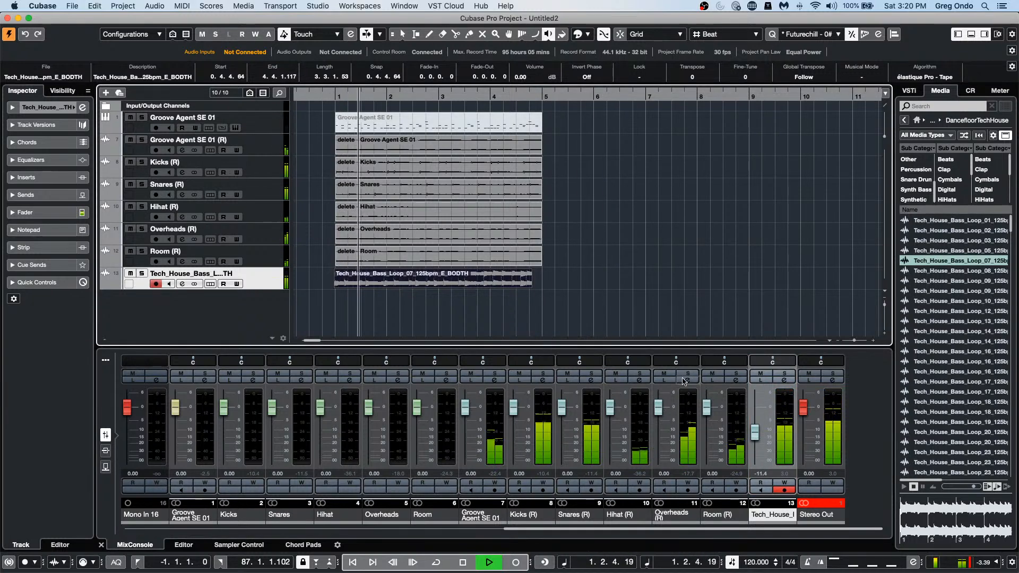
{"action": "left_click_drag", "start_coordinate": [754, 434], "coordinate": [754, 425]}
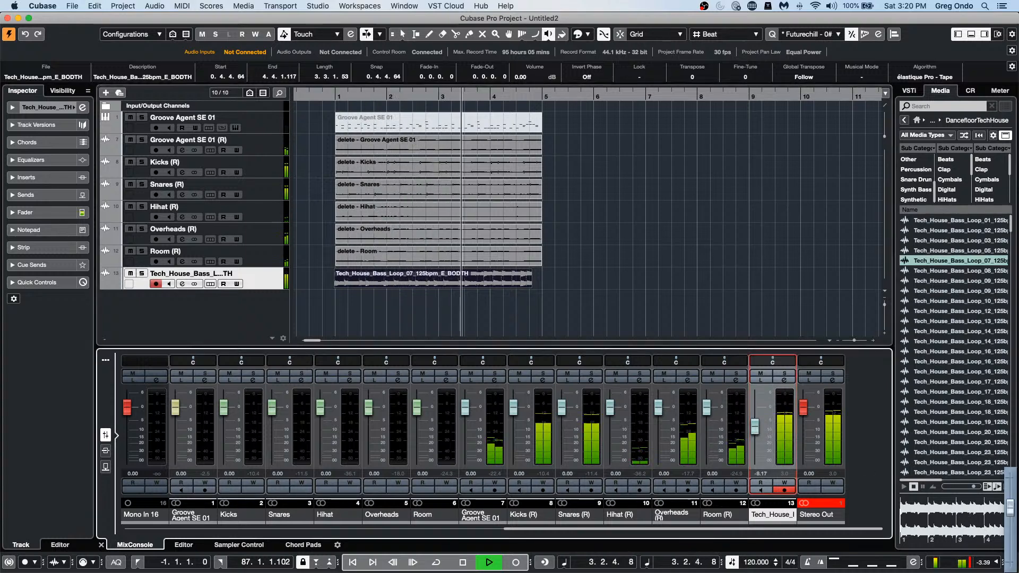
{"action": "key", "text": "space"}
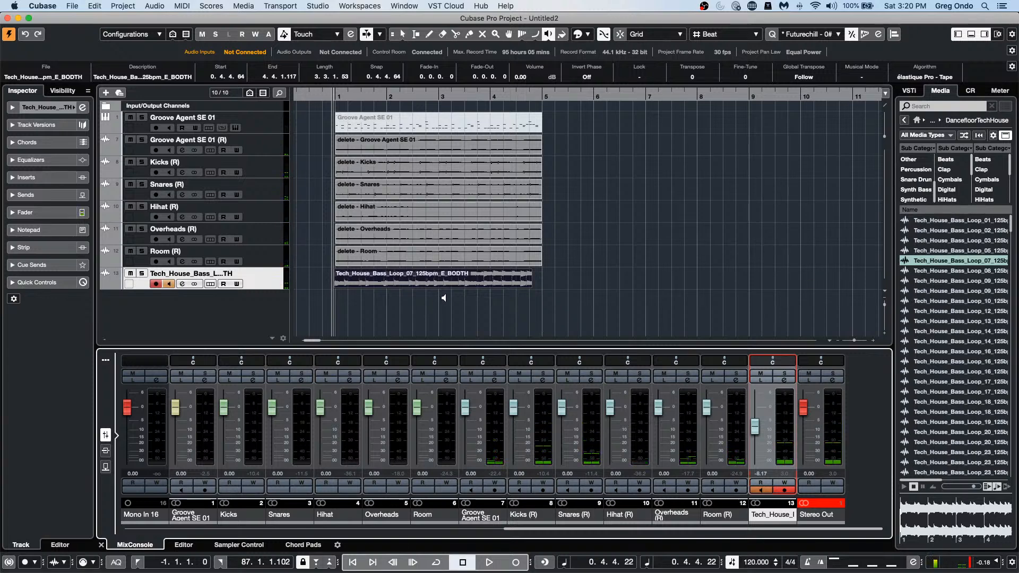
Step: Turn Musical Mode back on for the bass loop event, play it with the drums from bar 1, and stop playback
{"action": "key", "text": "1"}
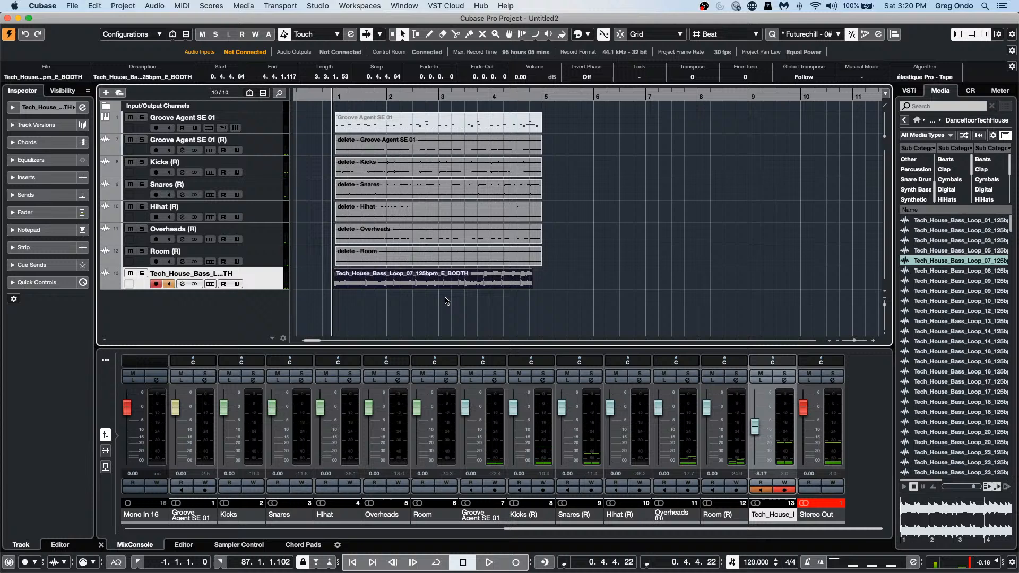
{"action": "left_click", "coordinate": [867, 79]}
{"action": "left_click", "coordinate": [349, 96]}
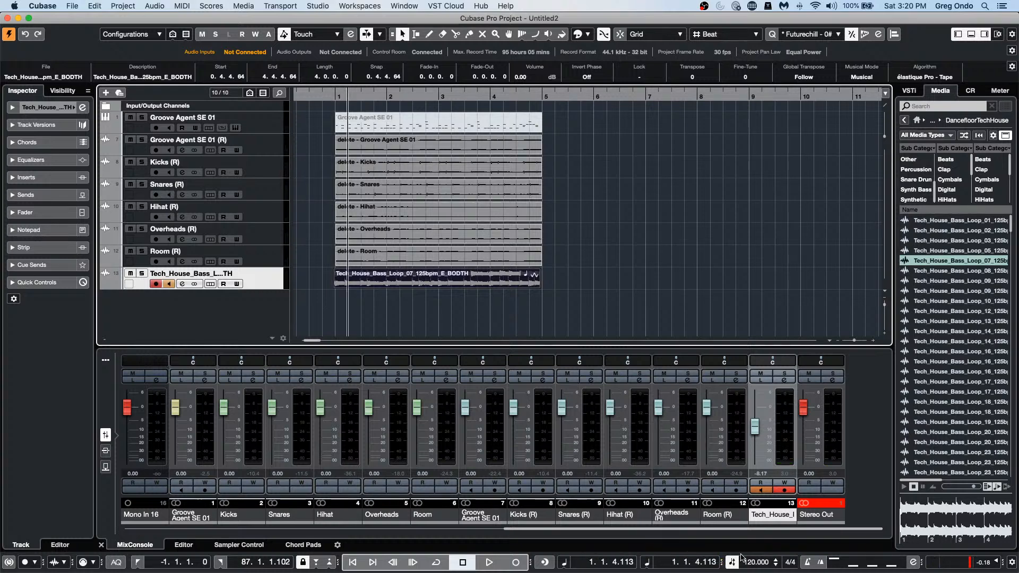
{"action": "key", "text": "space"}
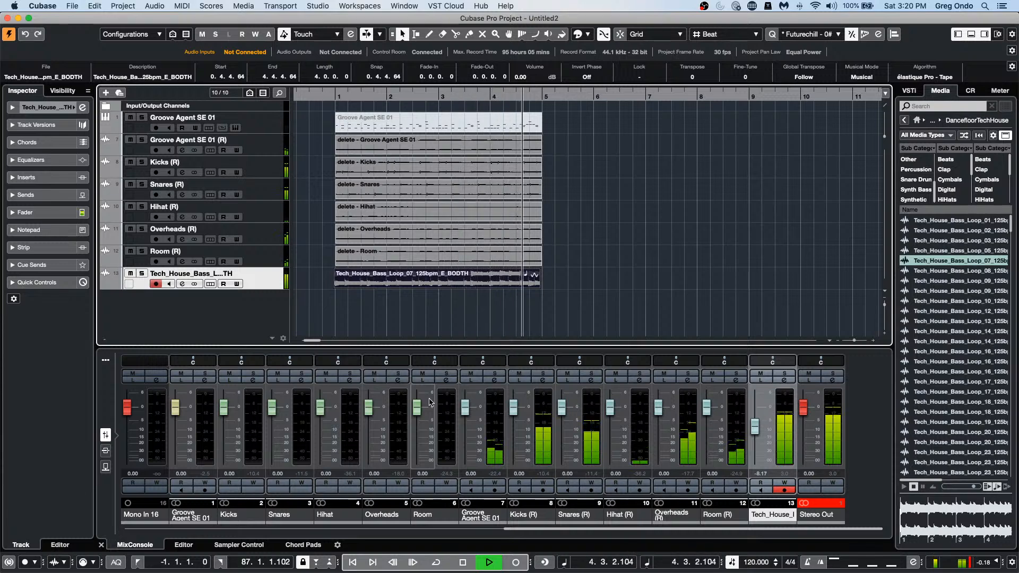
{"action": "key", "text": "space"}
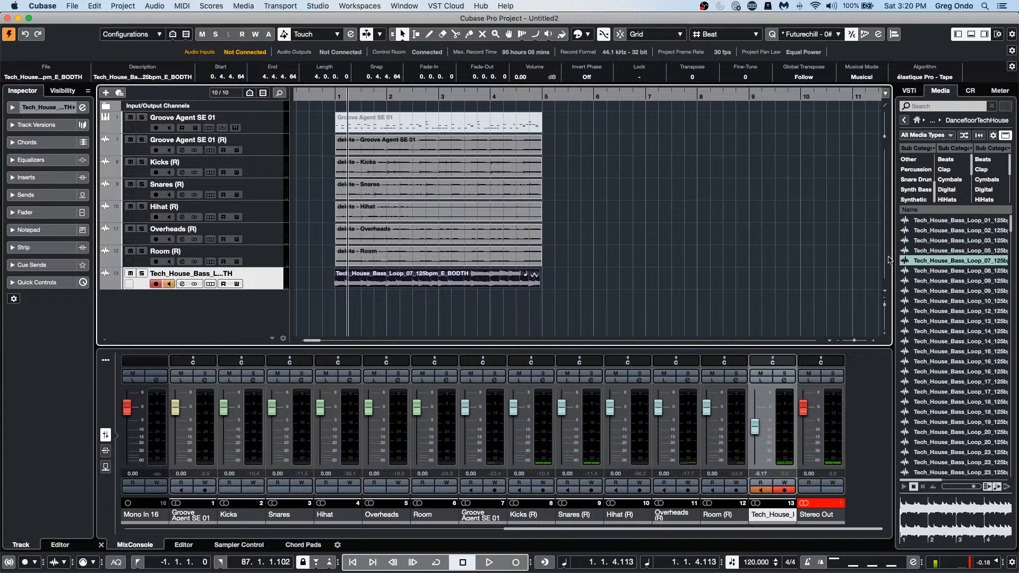
Step: Turn off the bass loop's Musical Mode, try a project tempo of 114 BPM, and restore 120 BPM with Musical Mode on
{"action": "left_click", "coordinate": [858, 78]}
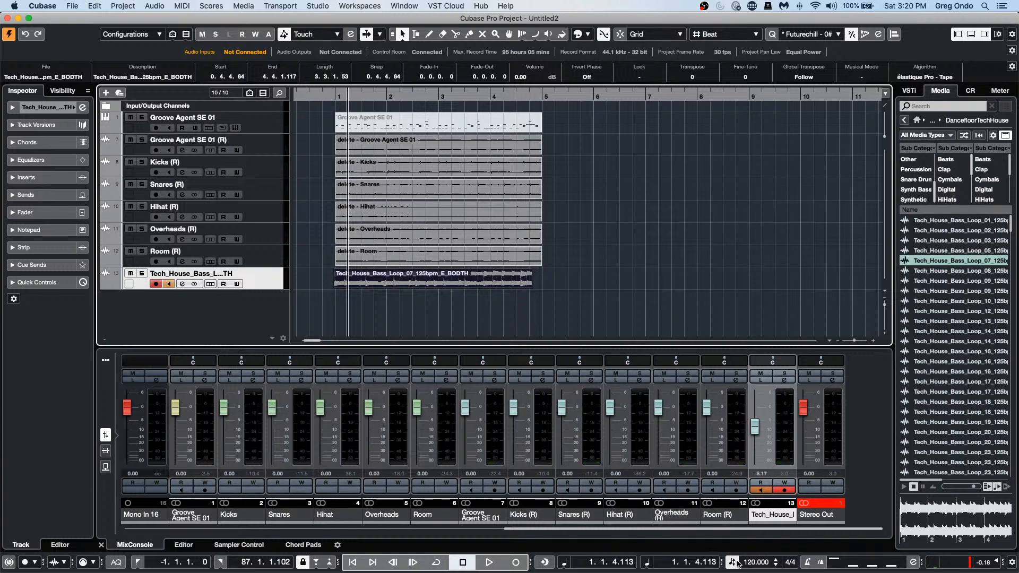
{"action": "scroll", "coordinate": [748, 563], "scroll_direction": "down", "scroll_amount": 12}
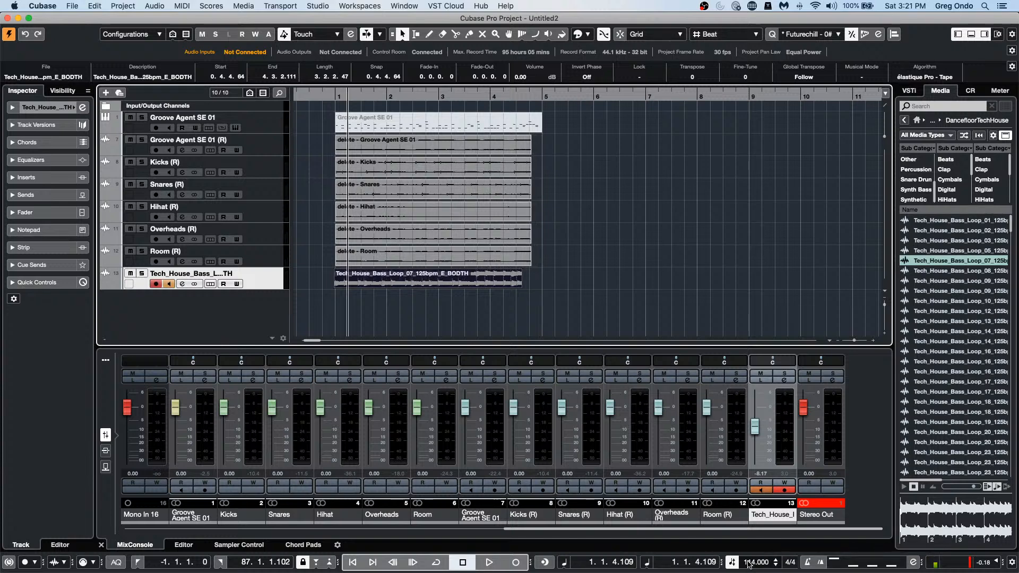
{"action": "scroll", "coordinate": [748, 563], "scroll_direction": "up", "scroll_amount": 20}
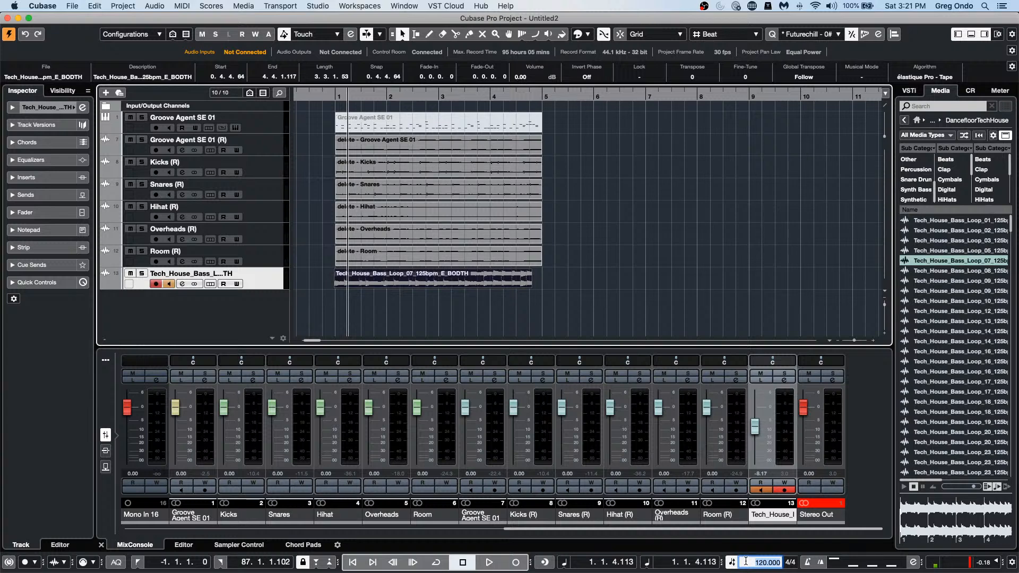
{"action": "left_click", "coordinate": [873, 78]}
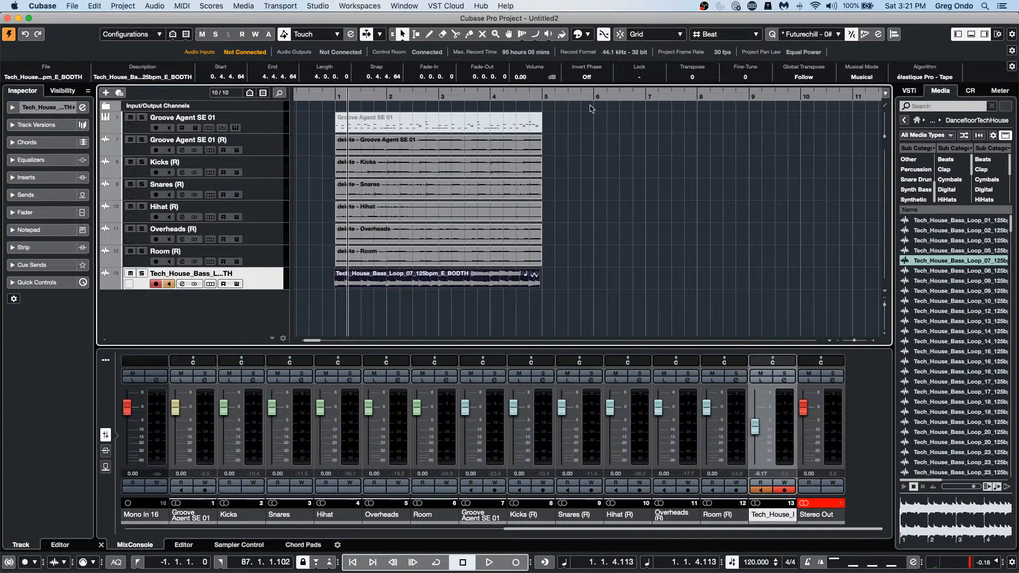
Step: Select the rendered drum events, vary the project tempo to compare them, set it to 121 BPM, and reselect the bass loop event
{"action": "left_click_drag", "start_coordinate": [547, 143], "coordinate": [404, 265]}
{"action": "scroll", "coordinate": [751, 562], "scroll_direction": "down", "scroll_amount": 7}
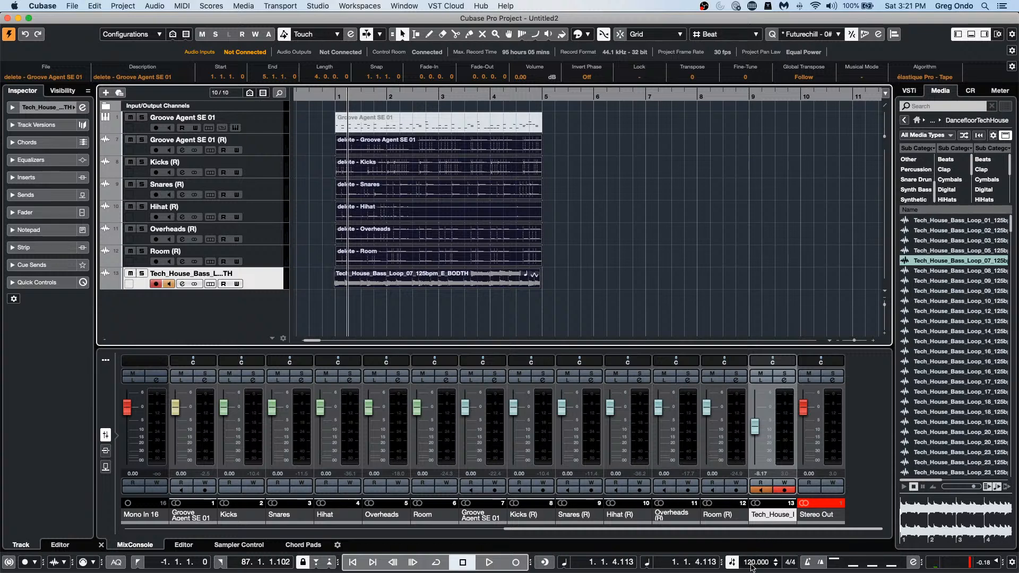
{"action": "scroll", "coordinate": [751, 562], "scroll_direction": "up", "scroll_amount": 8}
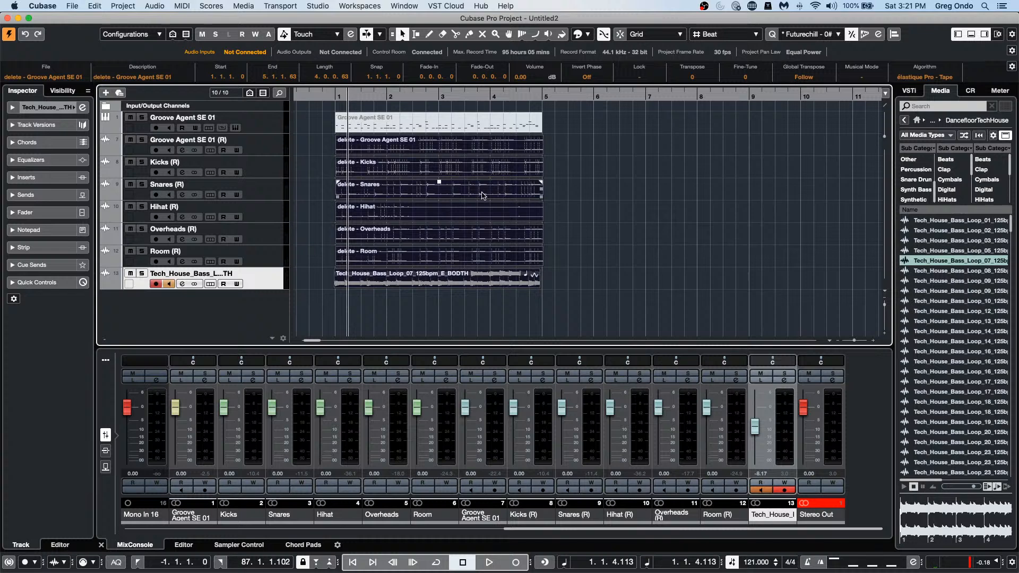
{"action": "left_click", "coordinate": [499, 315]}
{"action": "left_click", "coordinate": [504, 281]}
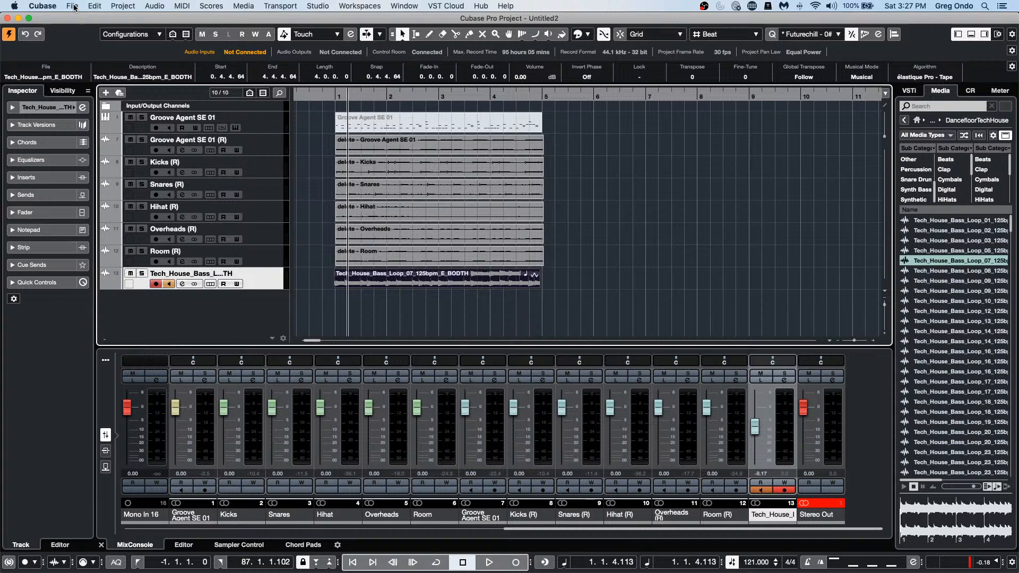
Step: Open the recent project Bach - Brandenburg Concerto no 3.cpr and select its long Violin II MIDI part
{"action": "left_click", "coordinate": [75, 7]}
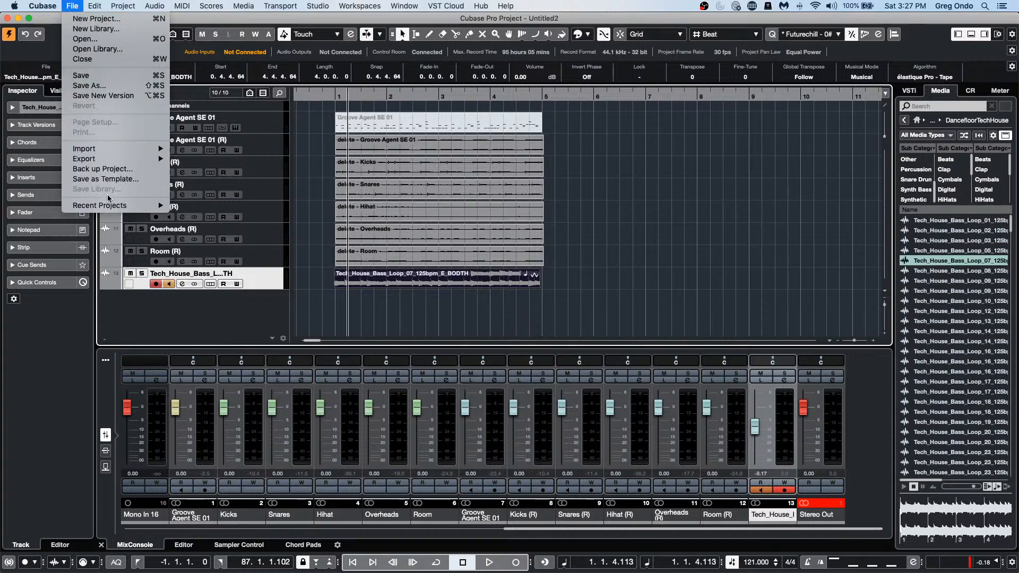
{"action": "mouse_move", "coordinate": [109, 206]}
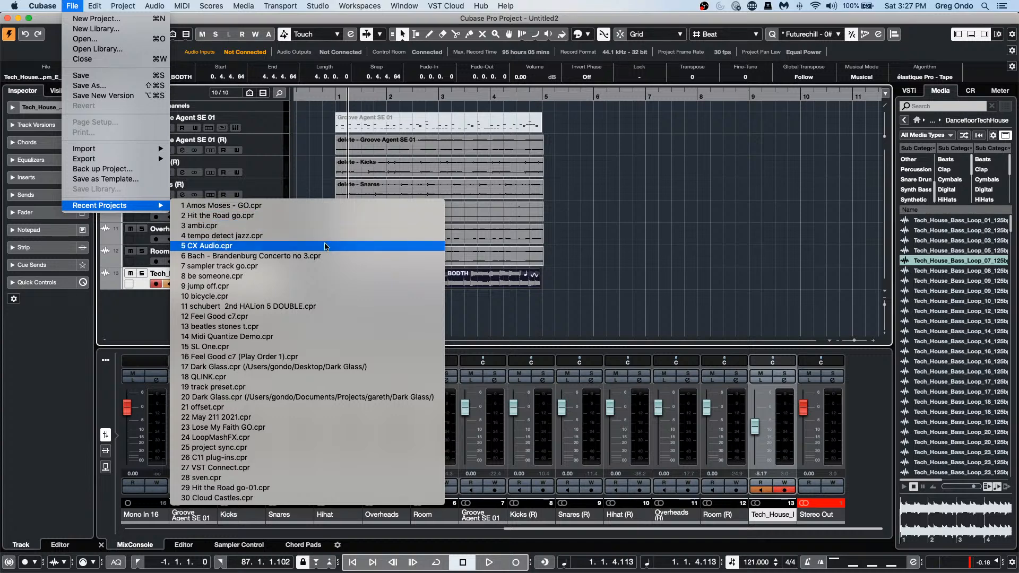
{"action": "left_click", "coordinate": [325, 256]}
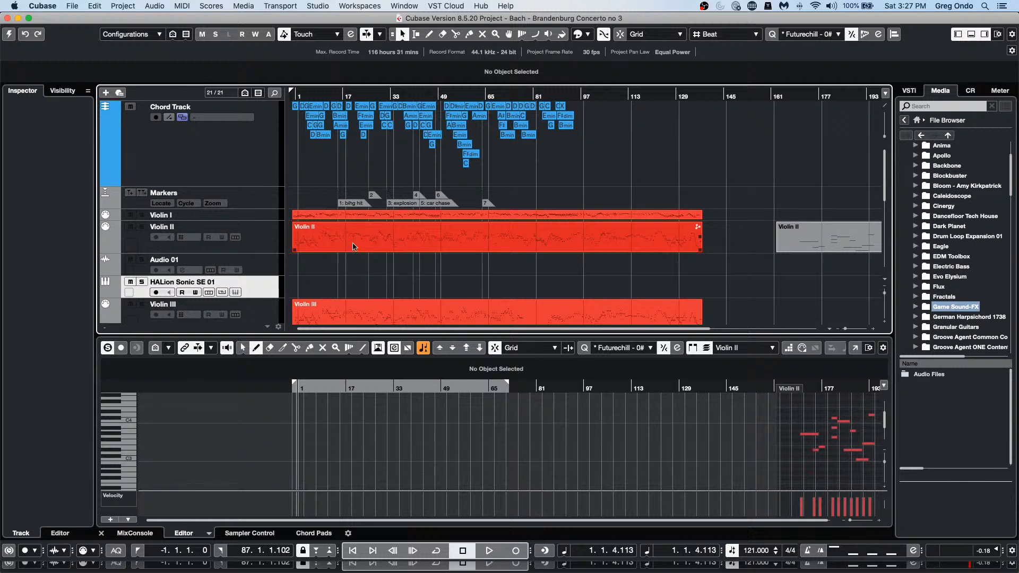
{"action": "left_click", "coordinate": [354, 243]}
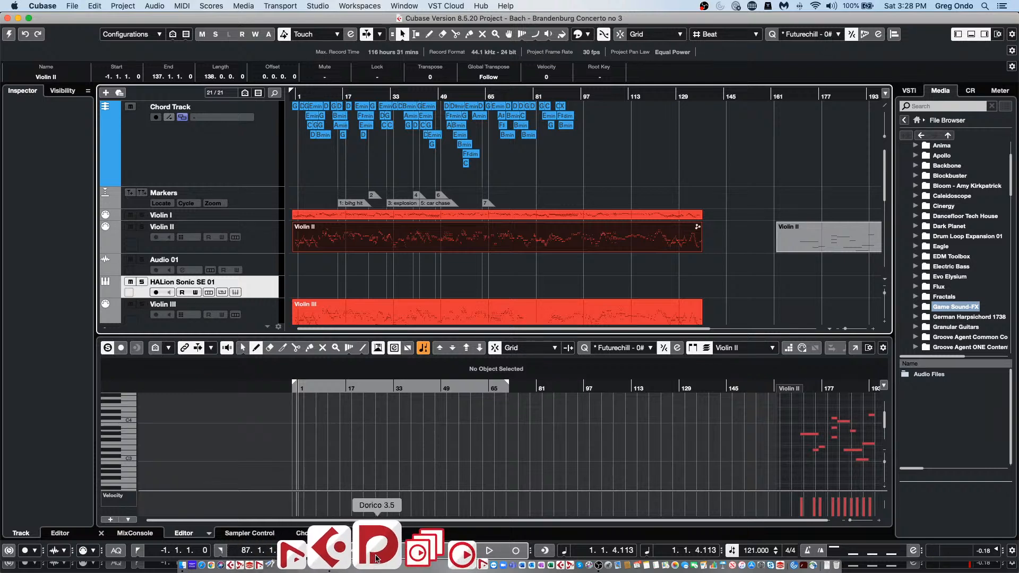
Step: Launch Dorico 3.5, discard the auto-saved projects, and create a new empty project
{"action": "left_click", "coordinate": [376, 557]}
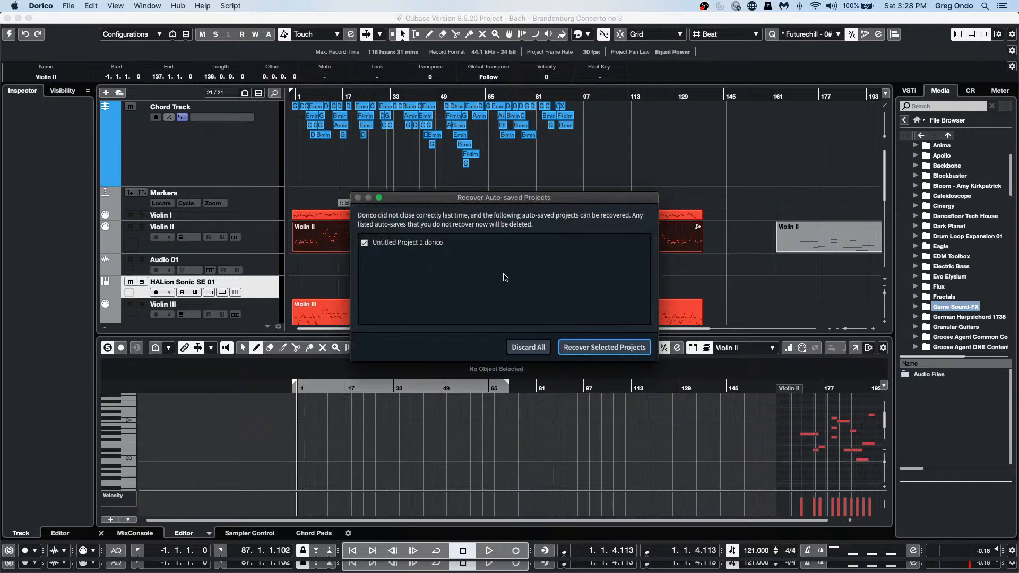
{"action": "left_click", "coordinate": [528, 348]}
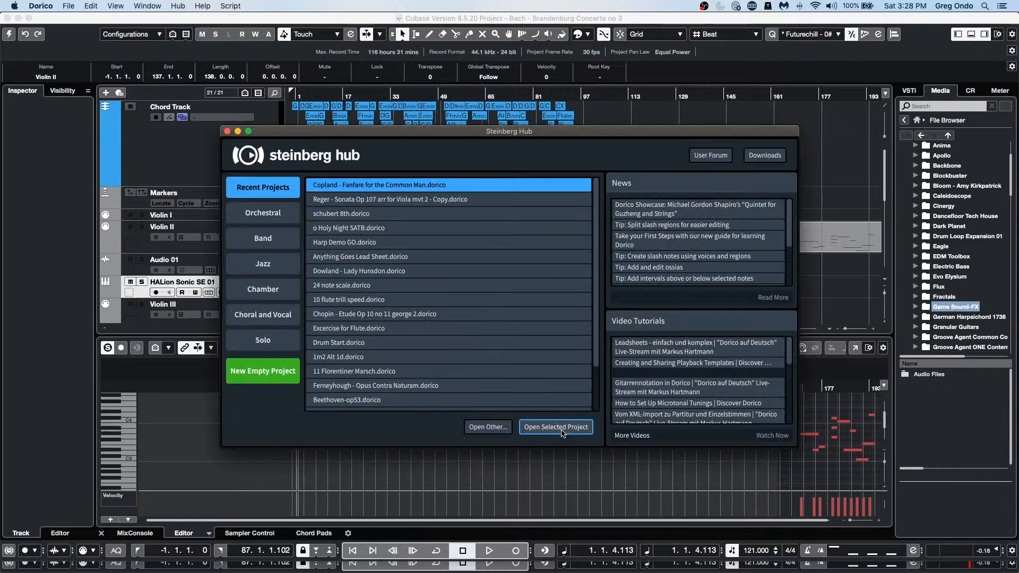
{"action": "left_click", "coordinate": [565, 428]}
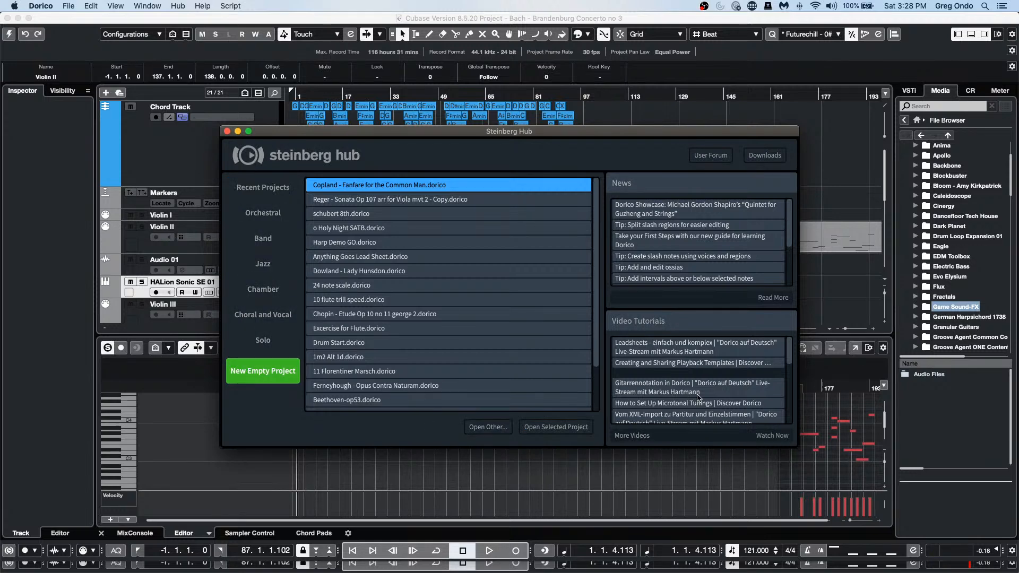
{"action": "left_click", "coordinate": [263, 371]}
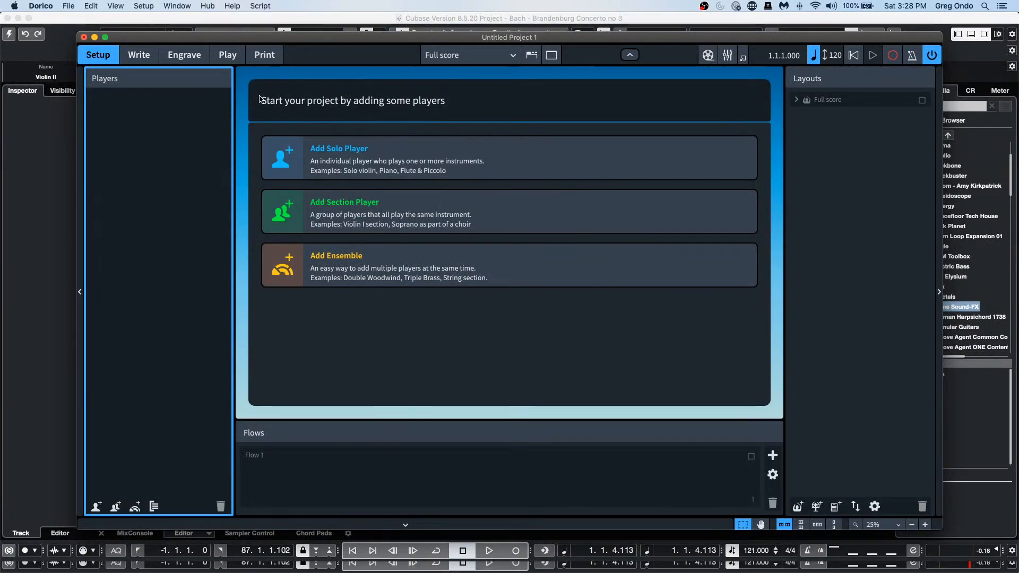
Step: Show Dorico's Play mode beside the Bach project window and try to transfer the Violin II part into the empty flow
{"action": "left_click", "coordinate": [227, 55]}
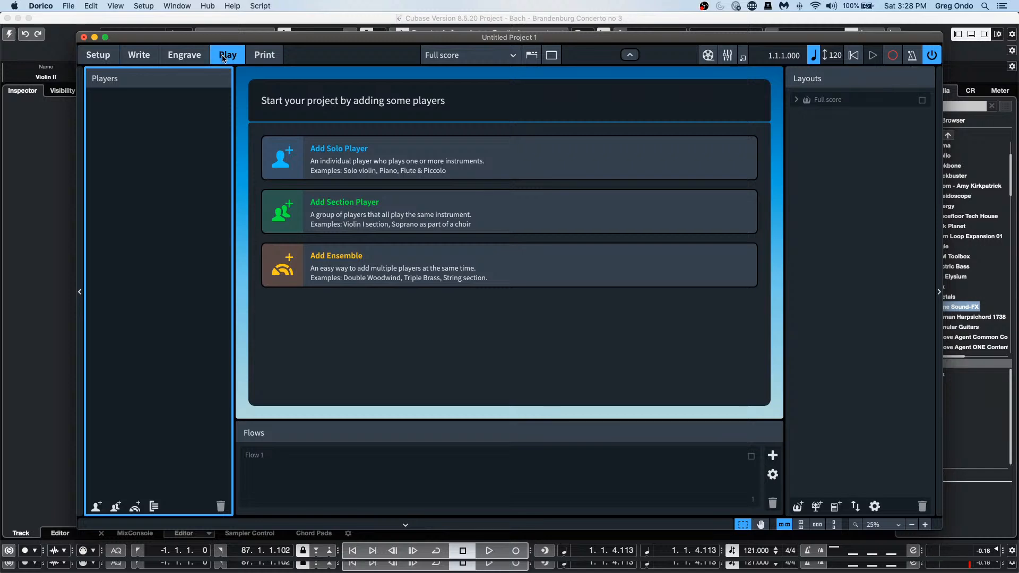
{"action": "left_click_drag", "start_coordinate": [208, 25], "coordinate": [544, 245]}
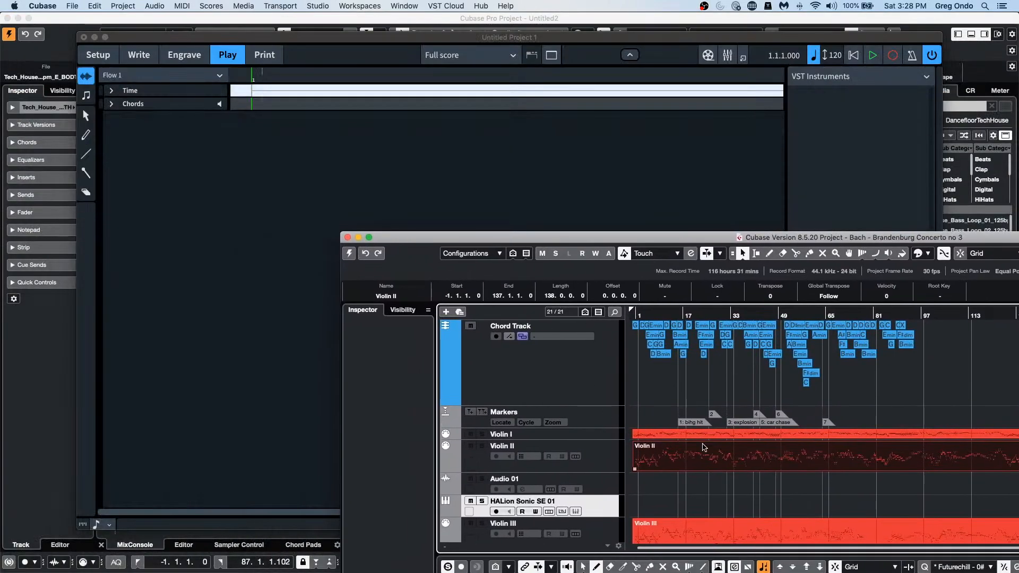
{"action": "left_click_drag", "start_coordinate": [701, 454], "coordinate": [258, 107]}
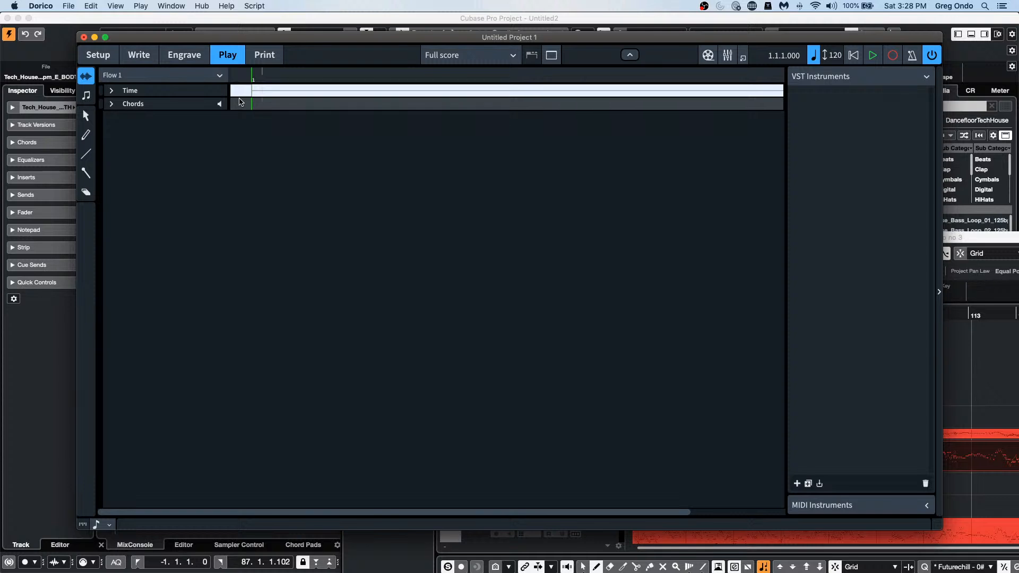
Step: Return to Setup mode and add a solo player with Violin from the Strings family as its instrument
{"action": "left_click", "coordinate": [100, 56]}
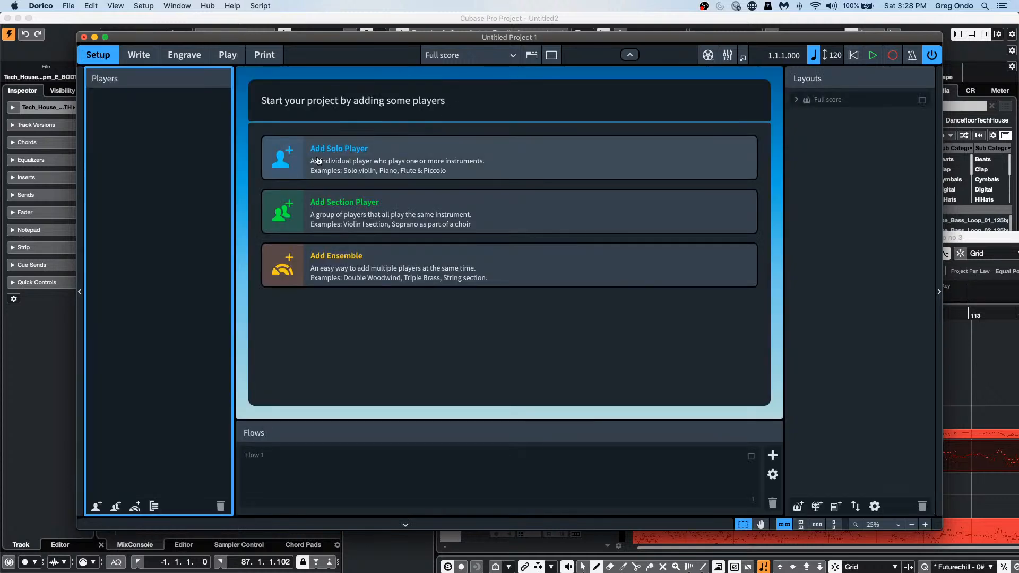
{"action": "left_click", "coordinate": [345, 159]}
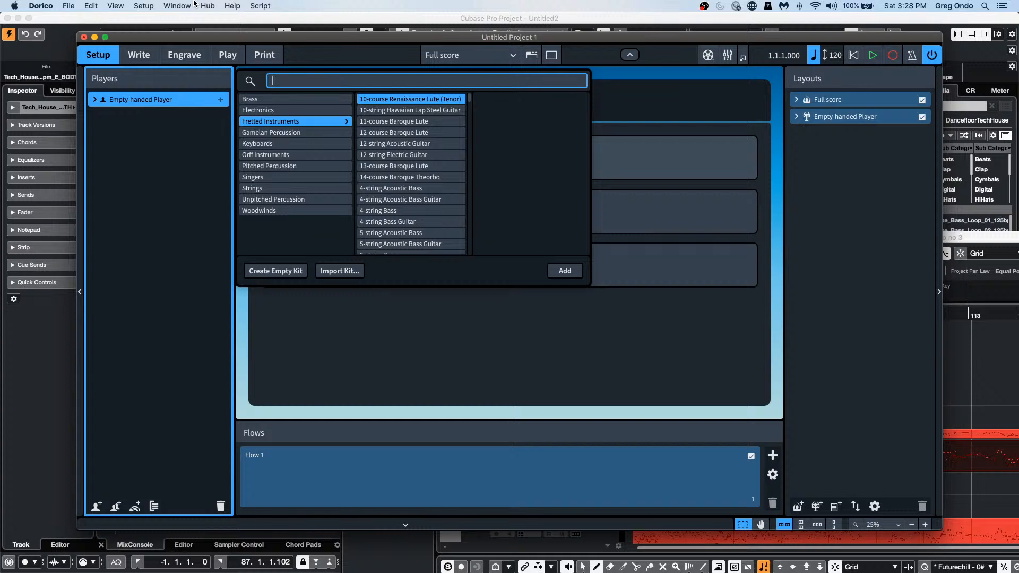
{"action": "type", "text": "violin"}
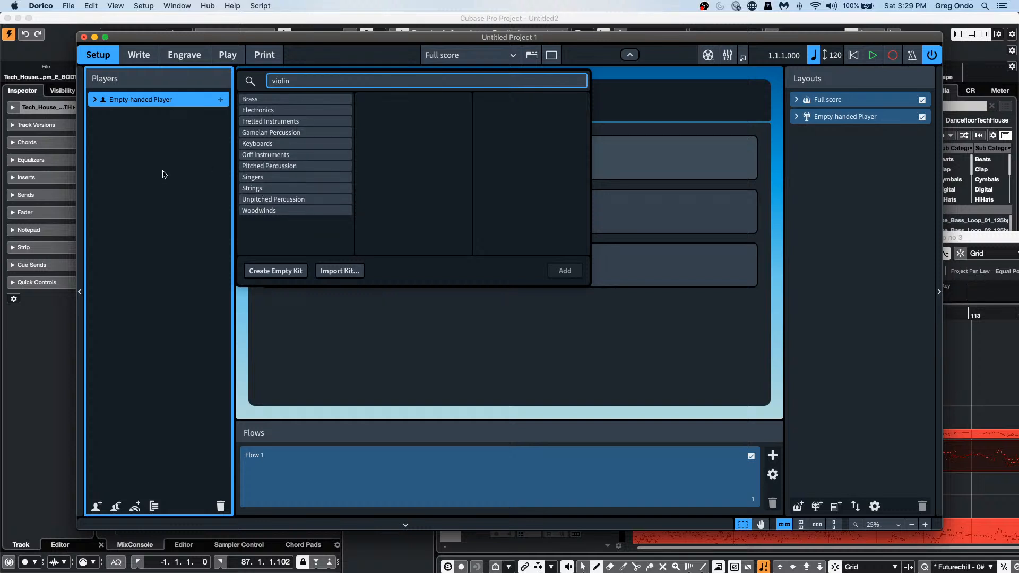
{"action": "left_click", "coordinate": [162, 205]}
{"action": "left_click", "coordinate": [97, 507]}
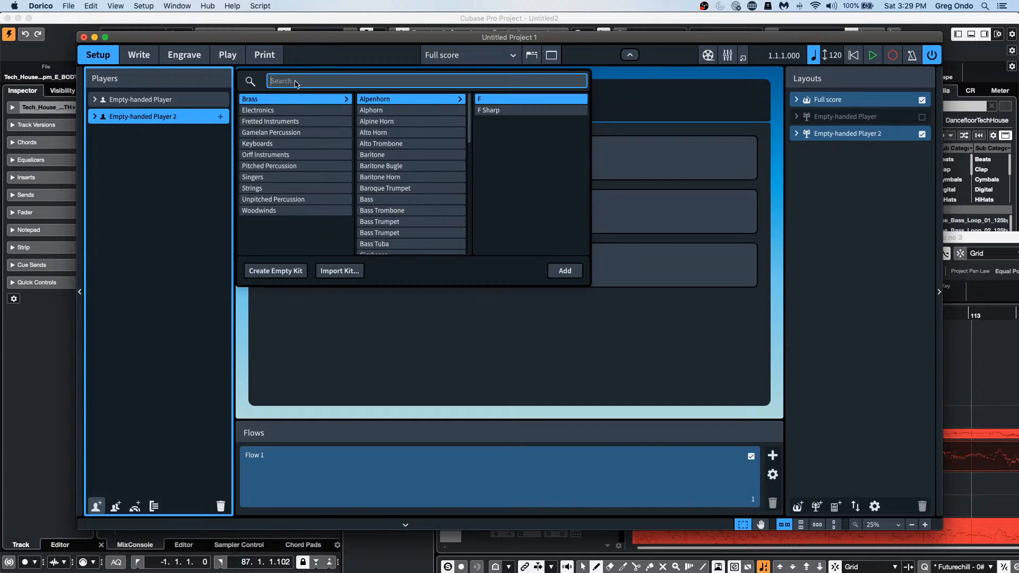
{"action": "type", "text": "violin"}
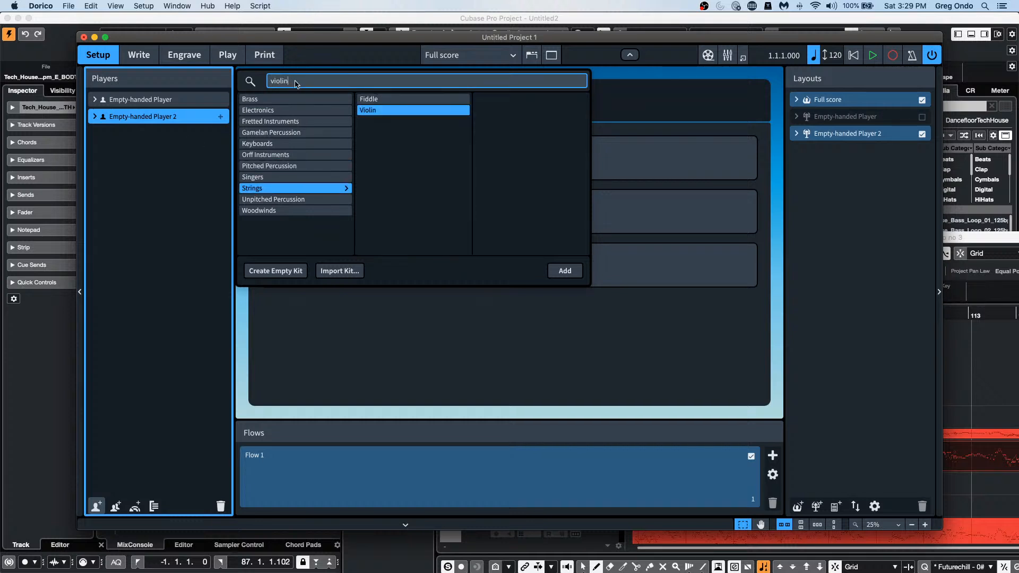
{"action": "key", "text": "Return"}
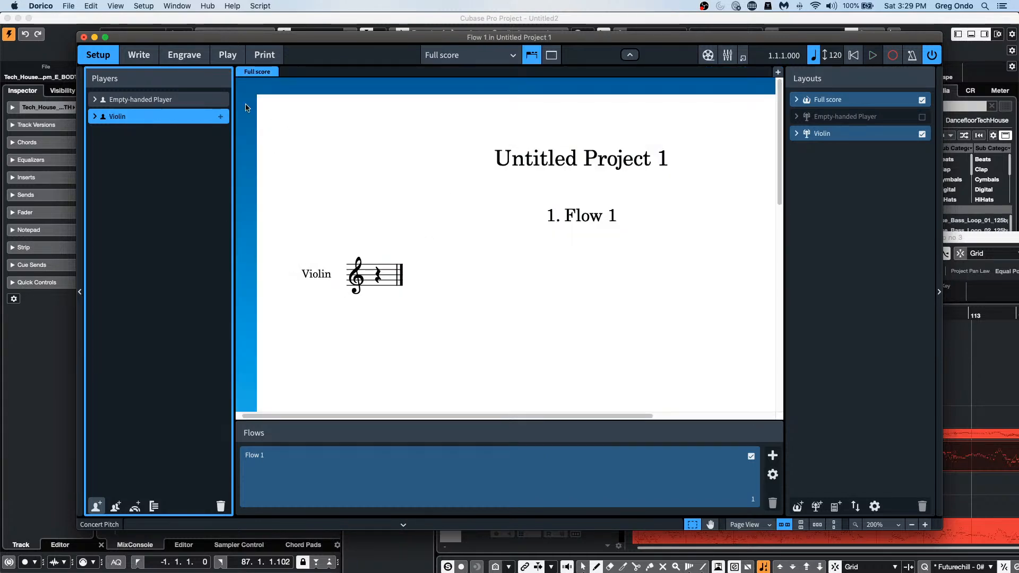
Step: Back in Play mode, move the Untitled2 project window aside and transfer the Bach project's Violin II part onto Dorico's Violin track
{"action": "left_click", "coordinate": [226, 56]}
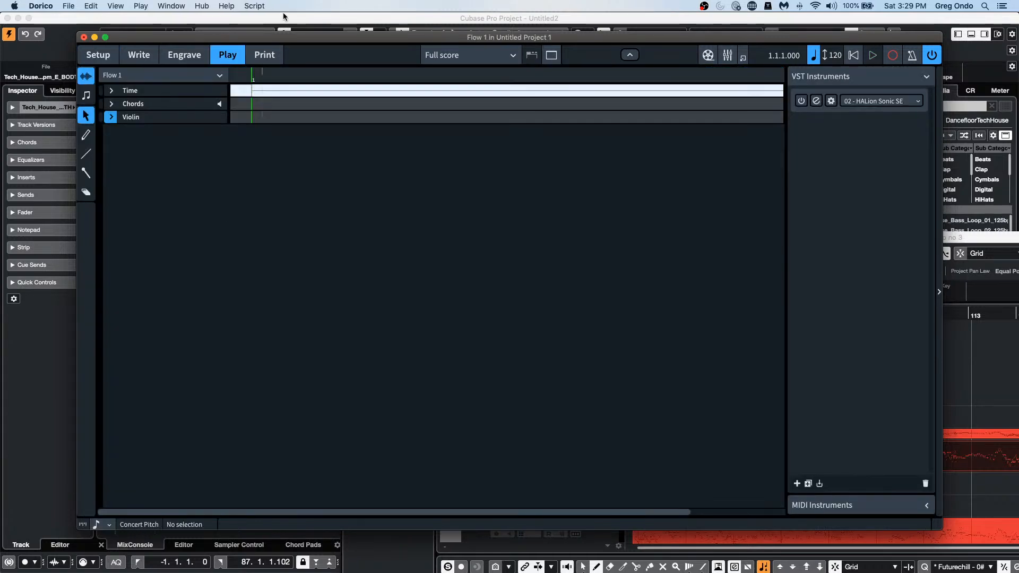
{"action": "left_click_drag", "start_coordinate": [254, 18], "coordinate": [176, 167]}
{"action": "left_click", "coordinate": [967, 486]}
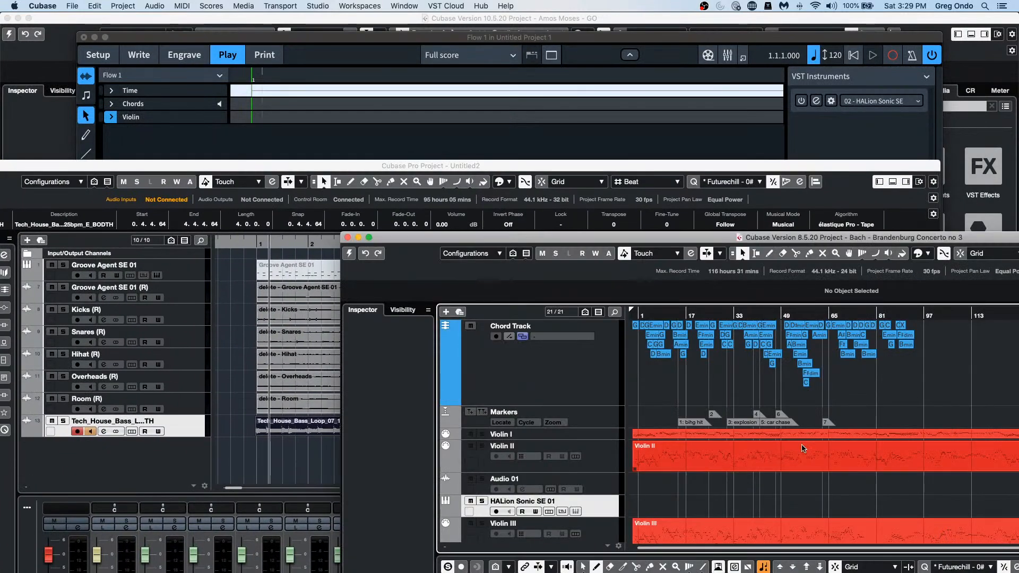
{"action": "left_click", "coordinate": [723, 470]}
{"action": "left_click", "coordinate": [276, 166]}
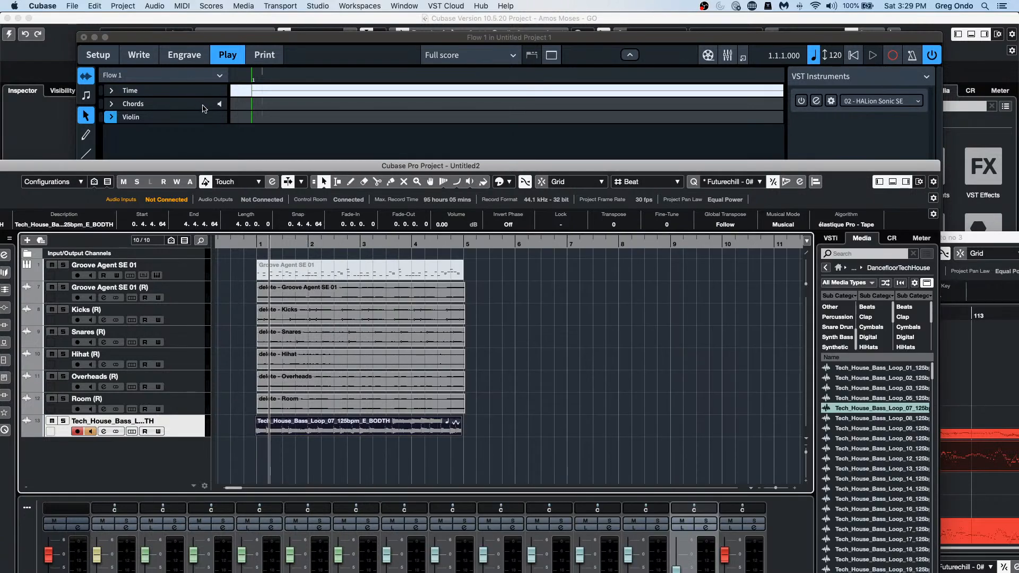
{"action": "left_click_drag", "start_coordinate": [202, 105], "coordinate": [276, 118]}
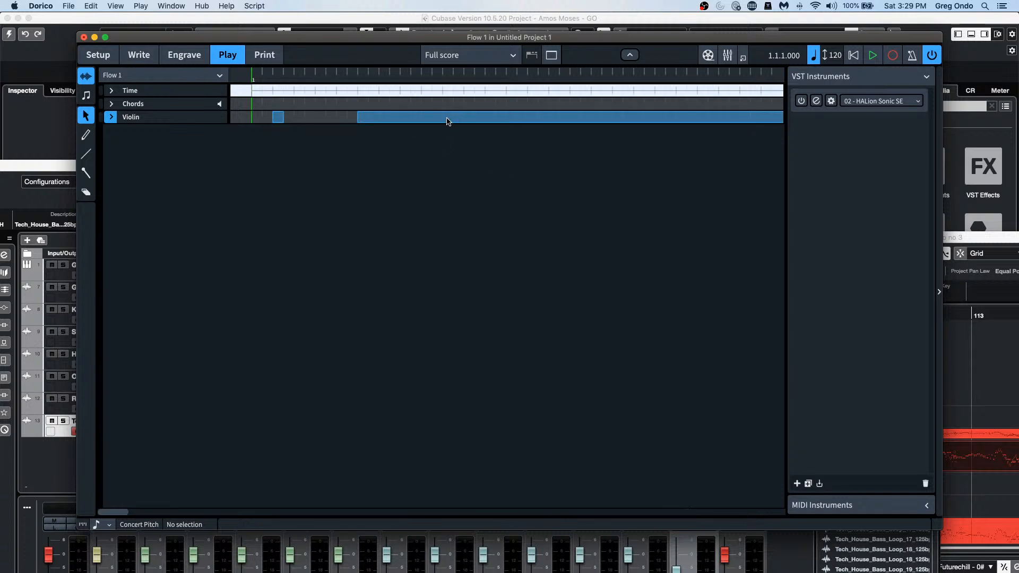
Step: Add a common-time signature (c) at the start of the Violin staff in Write mode
{"action": "left_click", "coordinate": [150, 60]}
{"action": "left_click", "coordinate": [115, 59]}
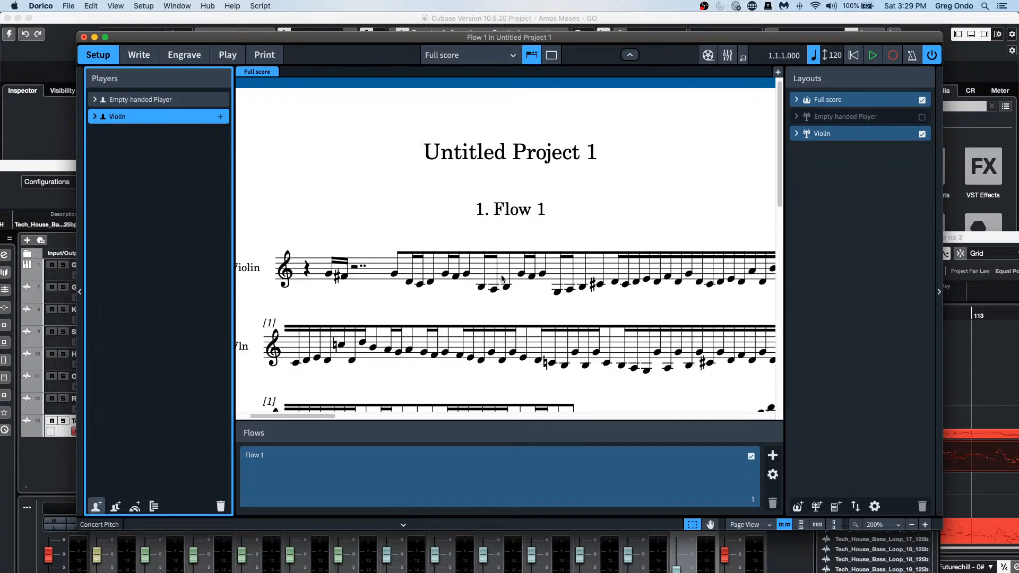
{"action": "double_click", "coordinate": [306, 273]}
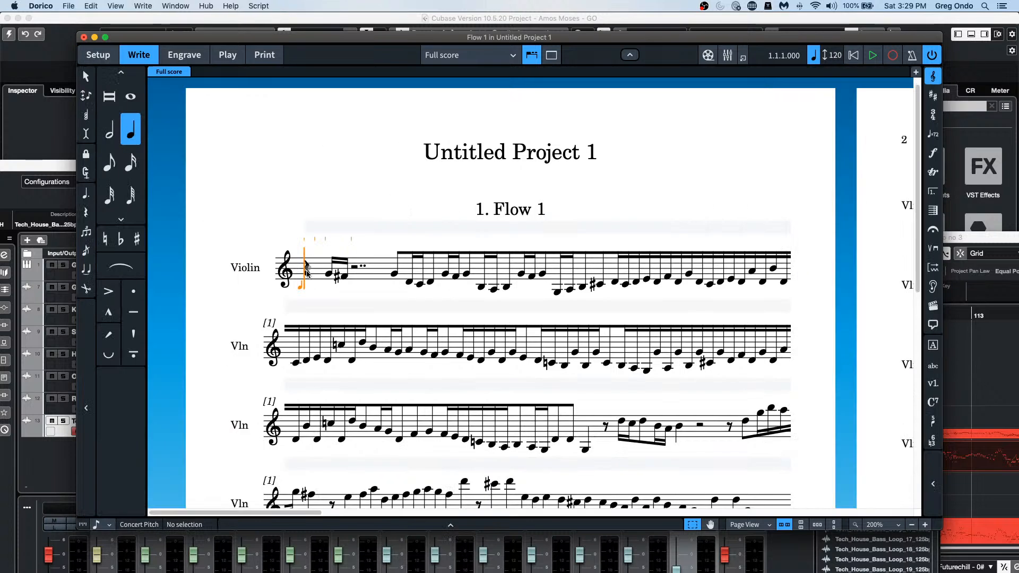
{"action": "key", "text": "shift+m"}
{"action": "type", "text": "c"}
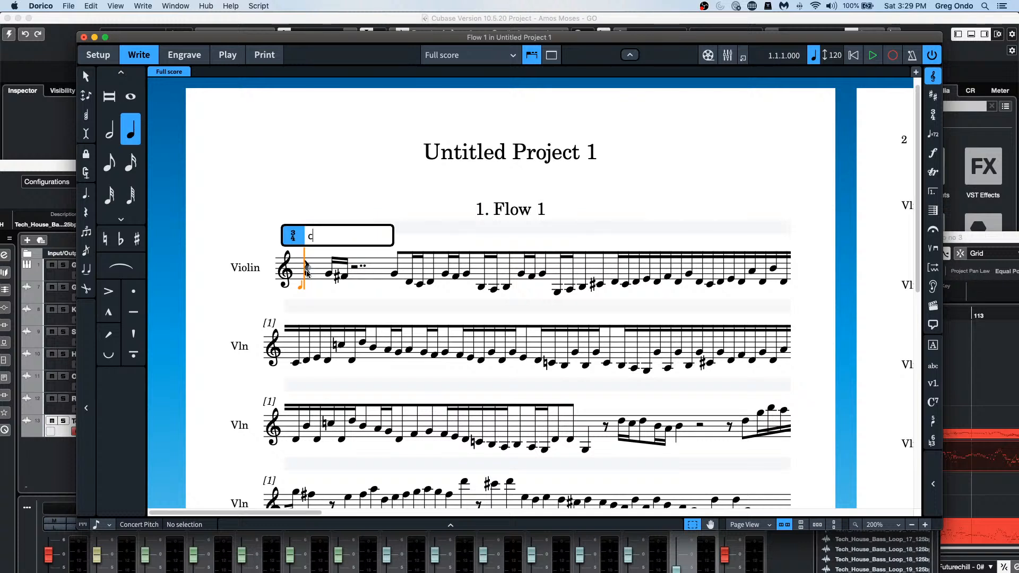
{"action": "key", "text": "Return"}
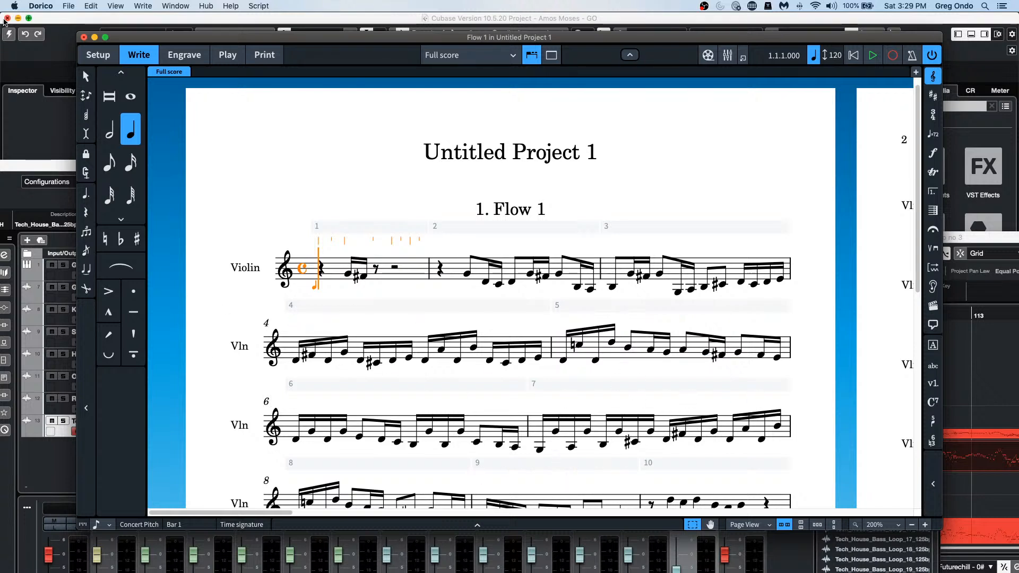
Step: Quit Dorico without saving the project and enlarge Cubase's Untitled2 project window to fill the screen
{"action": "left_click", "coordinate": [37, 8]}
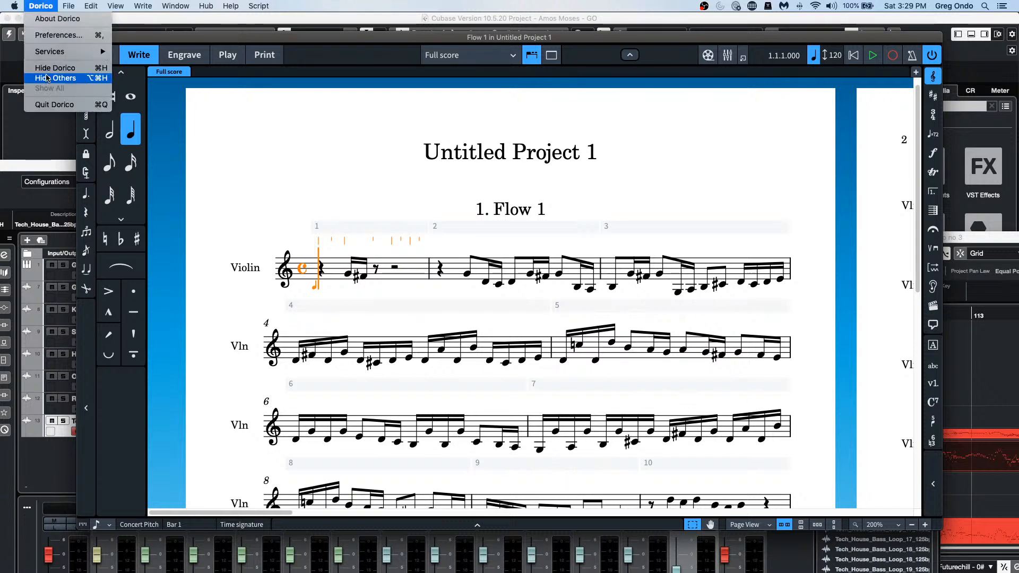
{"action": "left_click", "coordinate": [47, 103]}
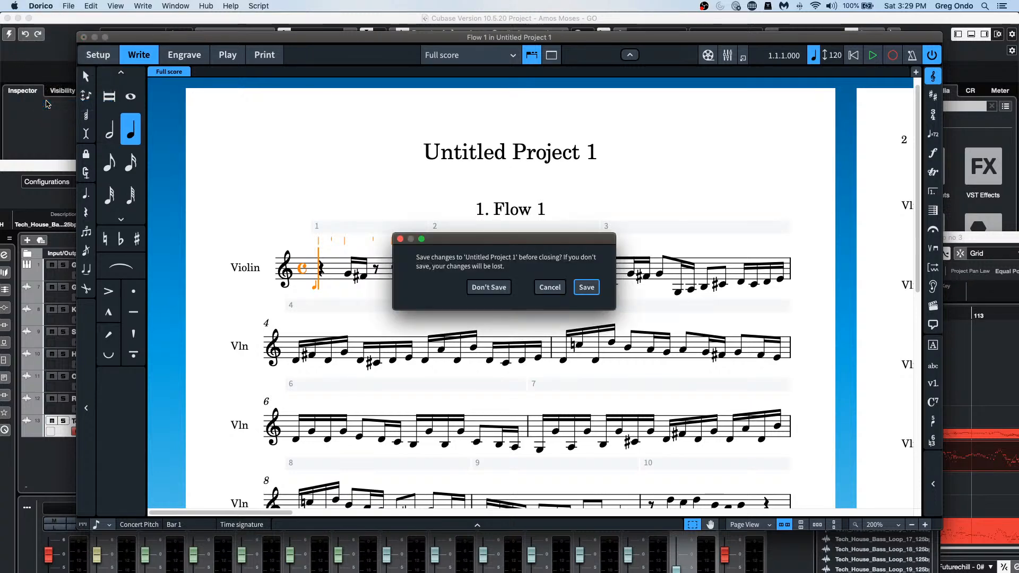
{"action": "left_click", "coordinate": [491, 287]}
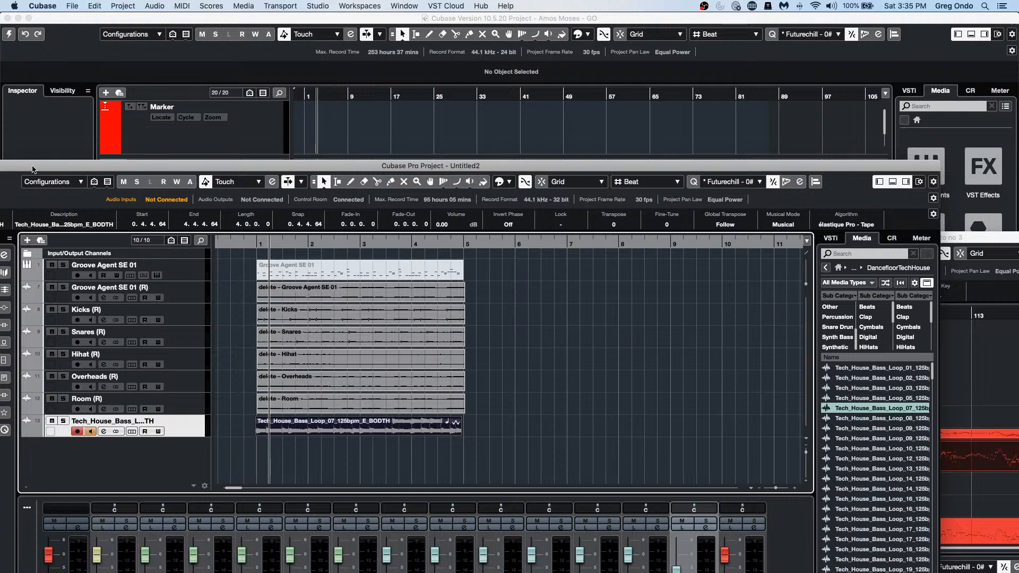
{"action": "left_click_drag", "start_coordinate": [26, 167], "coordinate": [127, 118]}
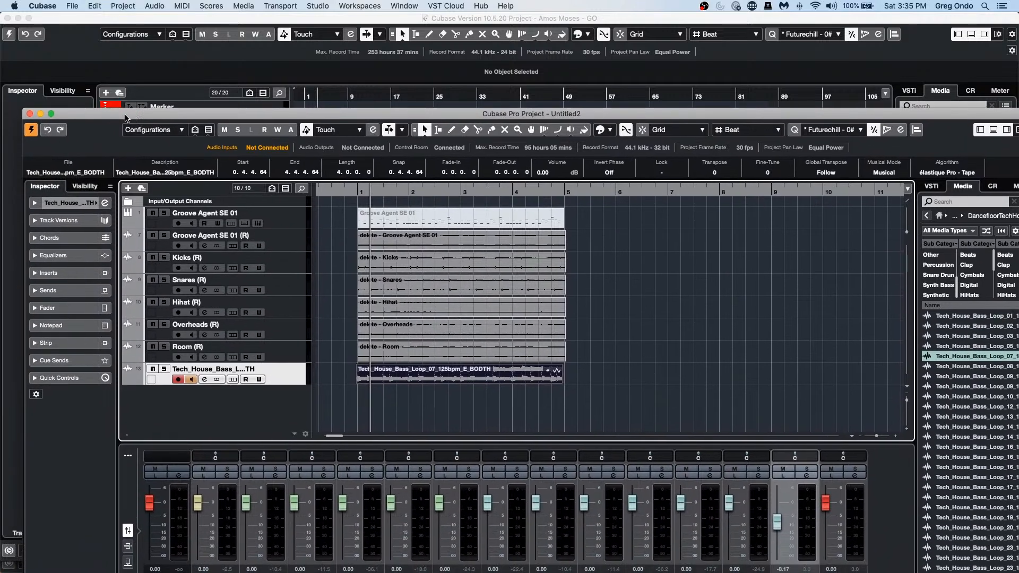
{"action": "left_click", "coordinate": [51, 113]}
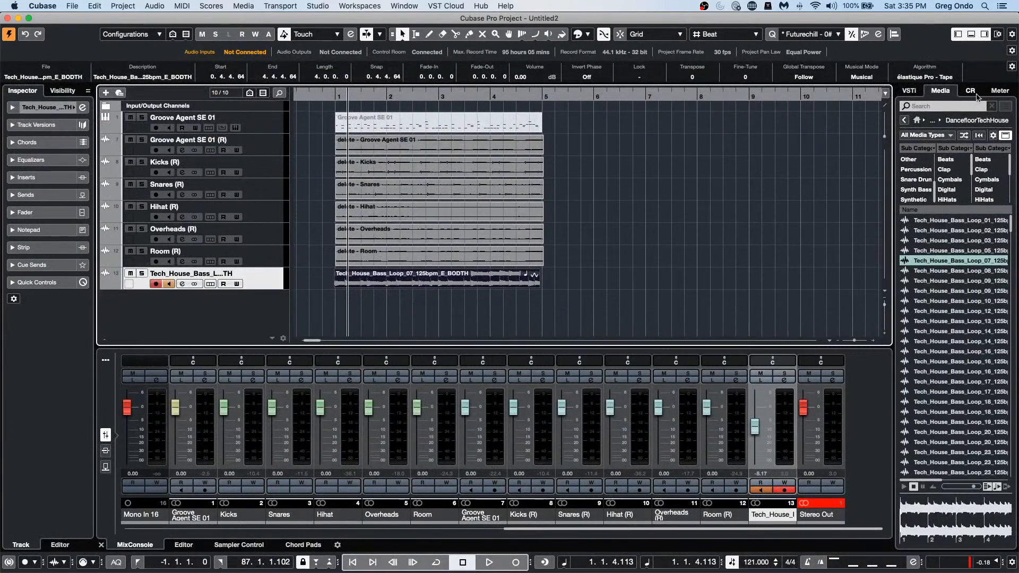
Step: Show the Control Room mixer and open the Control Room channel list in Audio Connections
{"action": "left_click", "coordinate": [978, 94]}
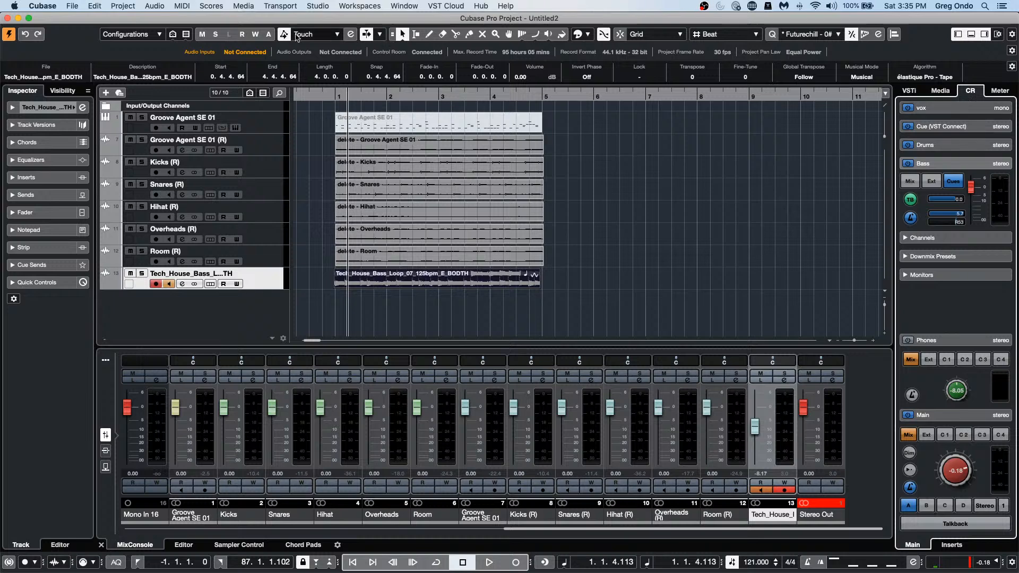
{"action": "left_click", "coordinate": [318, 6]}
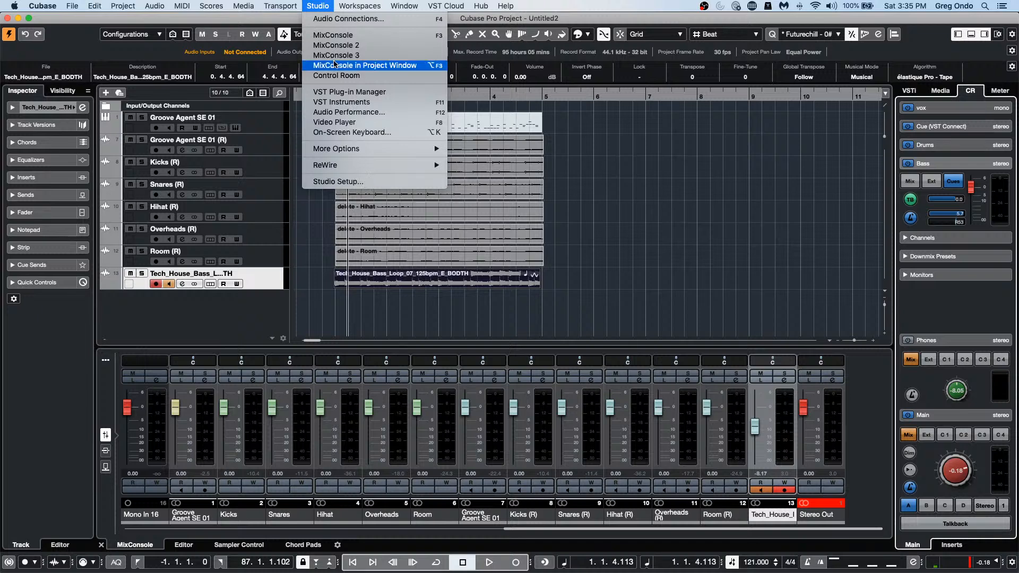
{"action": "left_click", "coordinate": [350, 19]}
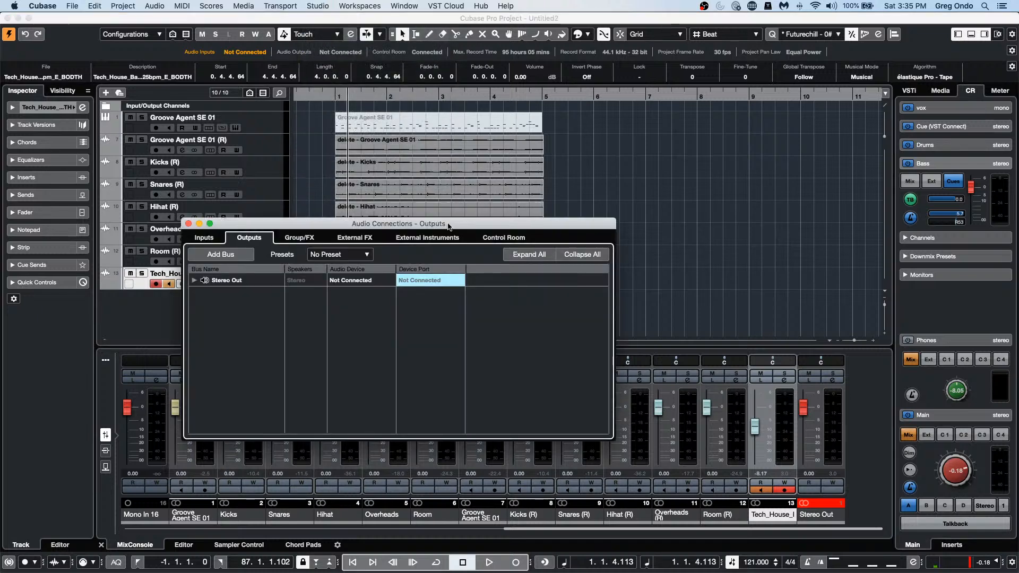
{"action": "left_click", "coordinate": [509, 238]}
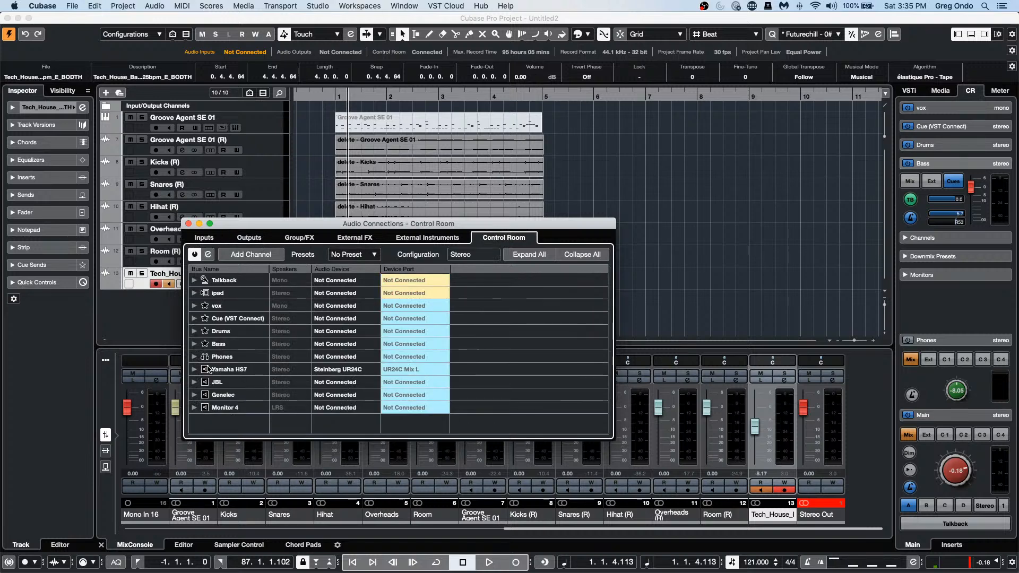
{"action": "right_click", "coordinate": [240, 343]}
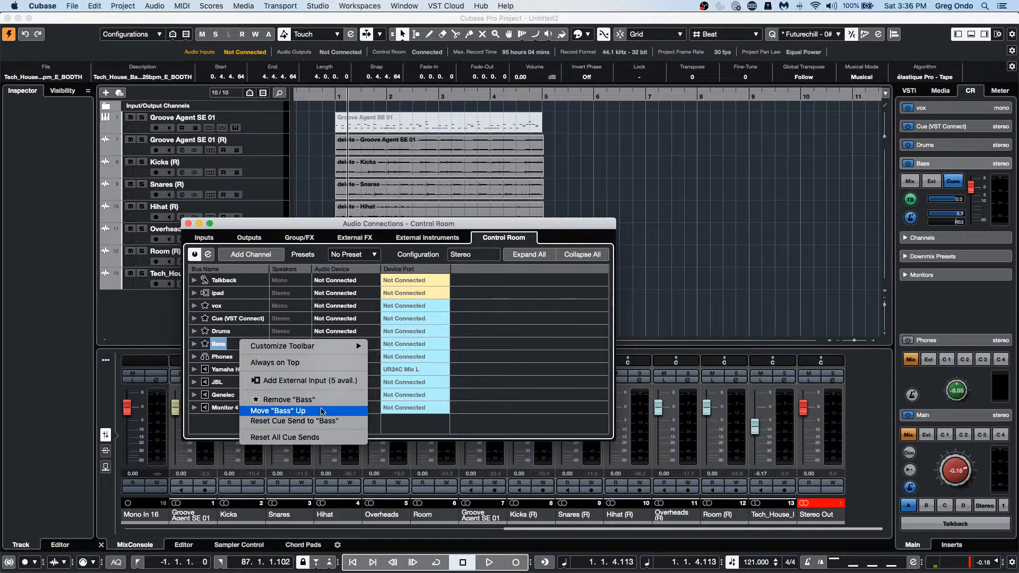
{"action": "left_click", "coordinate": [212, 422]}
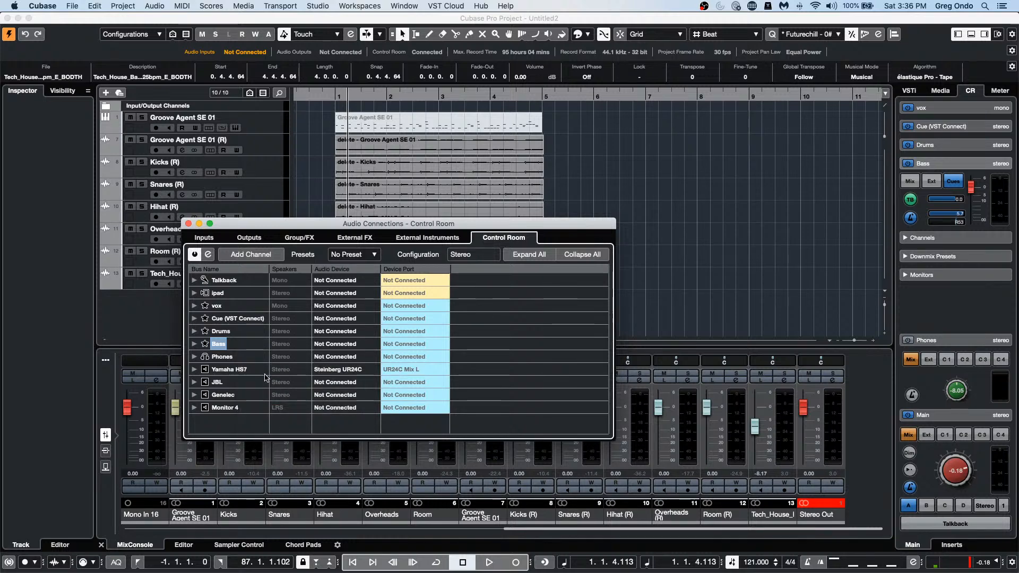
Step: Expand the ports of the Phones and Yamaha HS7 channels, and set the Phones level to about -12.1
{"action": "left_click", "coordinate": [194, 357]}
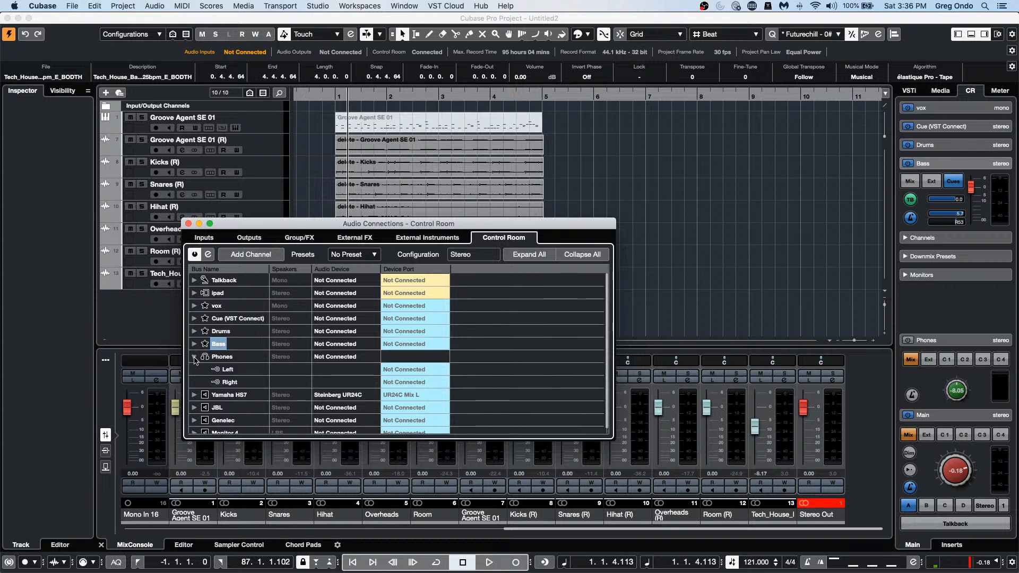
{"action": "left_click", "coordinate": [194, 395]}
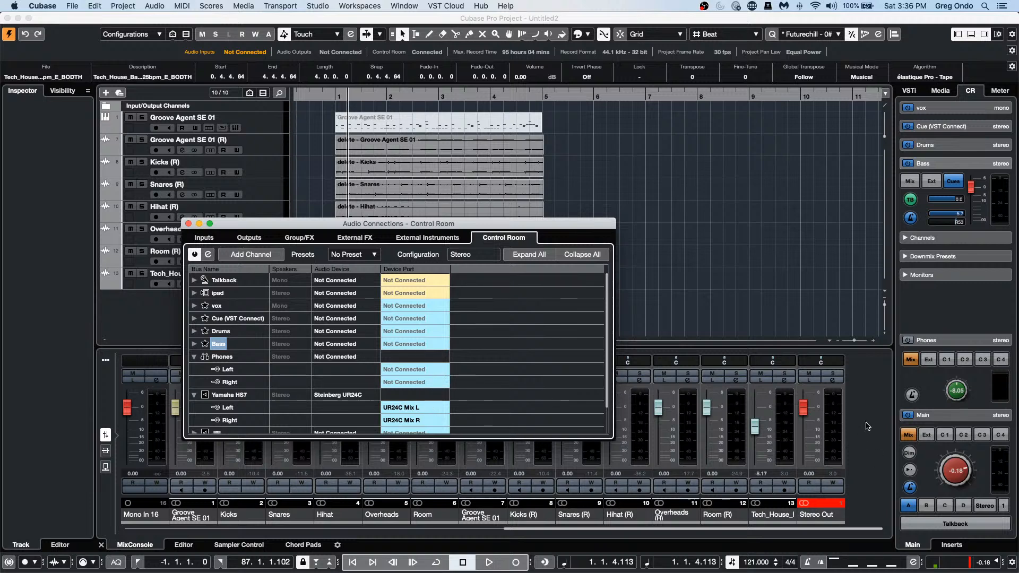
{"action": "mouse_move", "coordinate": [963, 387]}
{"action": "left_mouse_down"}
{"action": "mouse_move", "coordinate": [948, 398]}
{"action": "mouse_move", "coordinate": [952, 381]}
{"action": "left_mouse_up"}
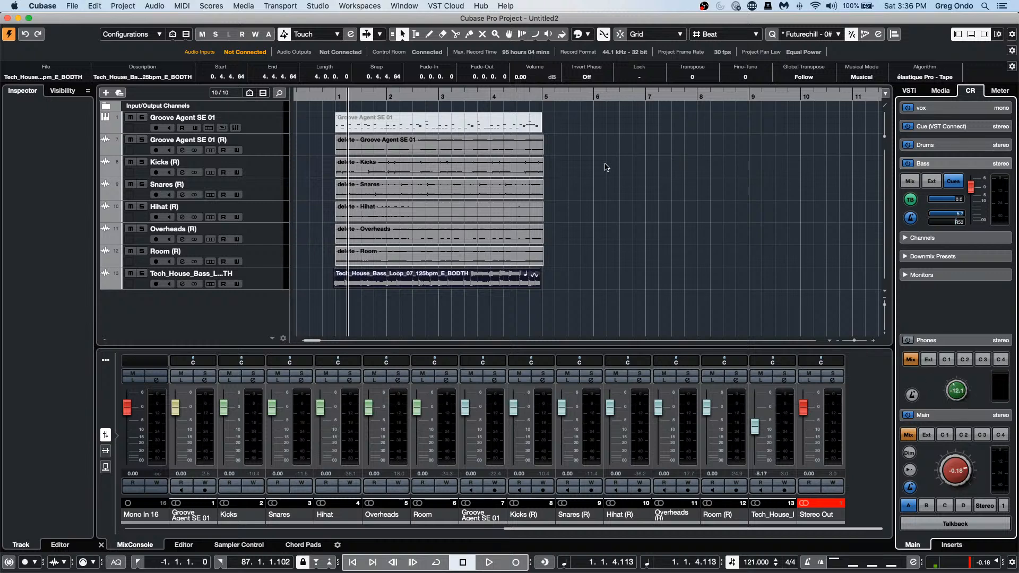
Step: Reopen the Control Room connections and assign UR24C Mix L to the Phones left channel, replacing its previous connection
{"action": "key", "text": "F4"}
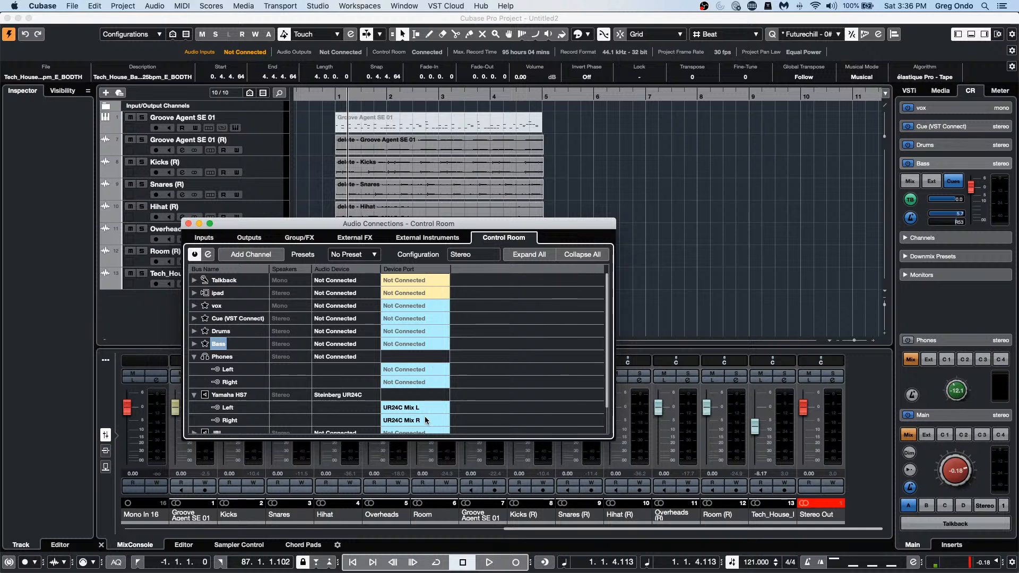
{"action": "left_click", "coordinate": [431, 367]}
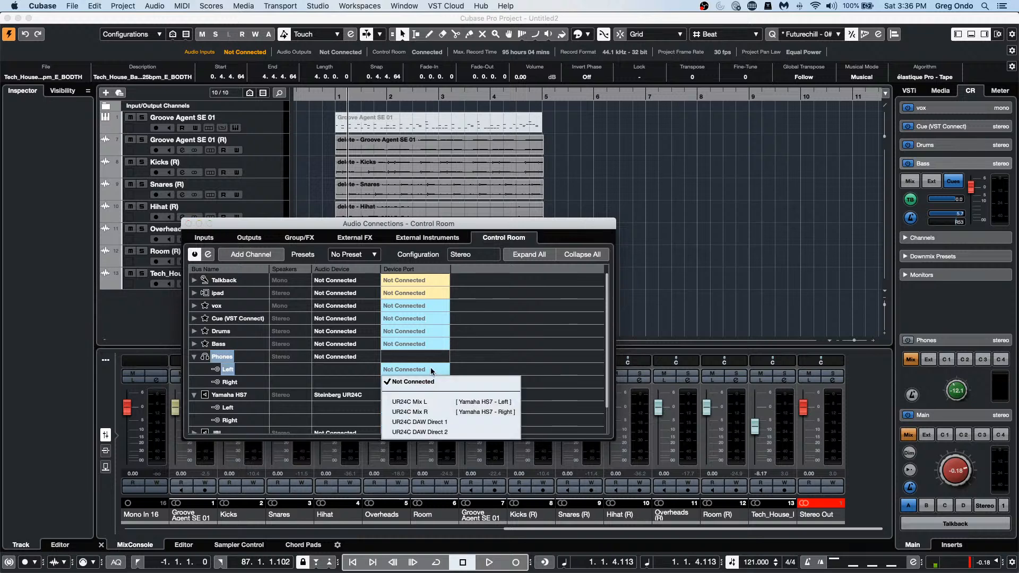
{"action": "left_click", "coordinate": [432, 398]}
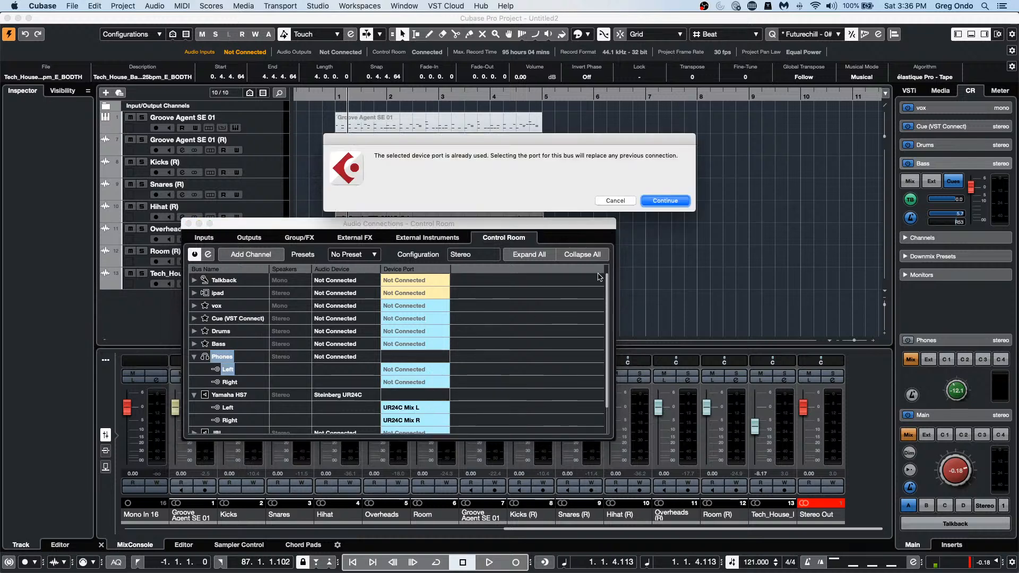
{"action": "left_click", "coordinate": [674, 203]}
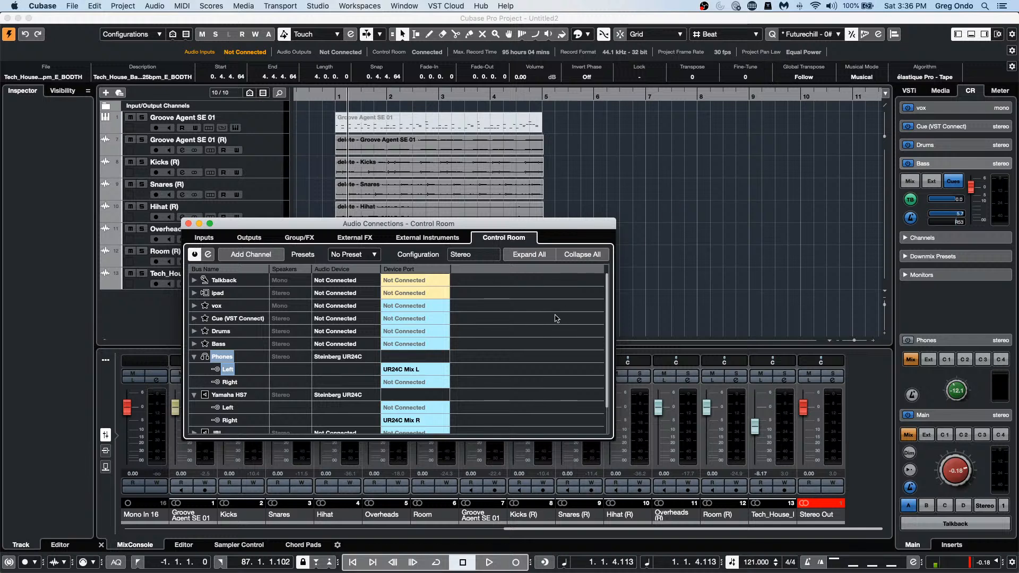
{"action": "left_click", "coordinate": [427, 369]}
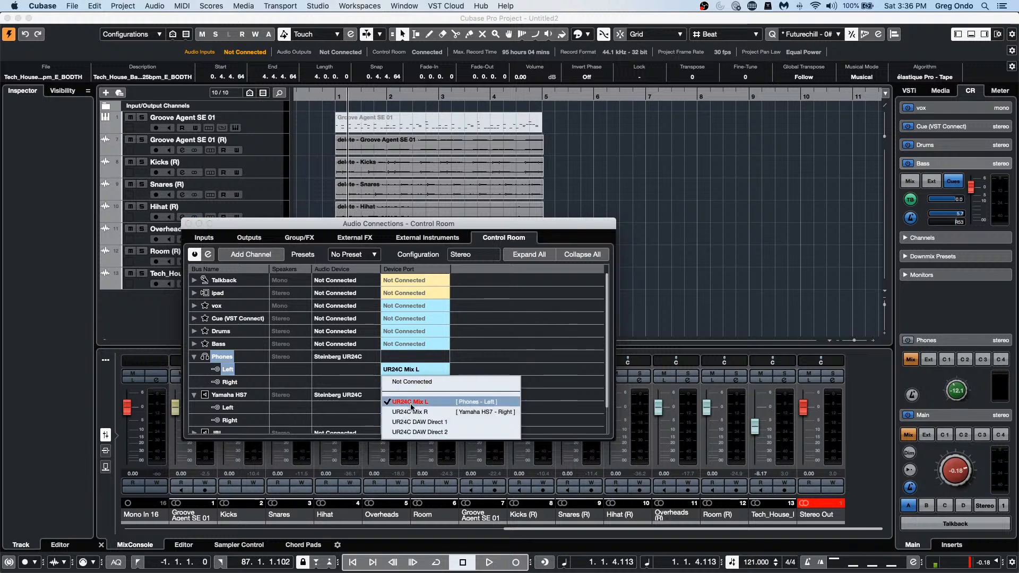
{"action": "left_click", "coordinate": [511, 344]}
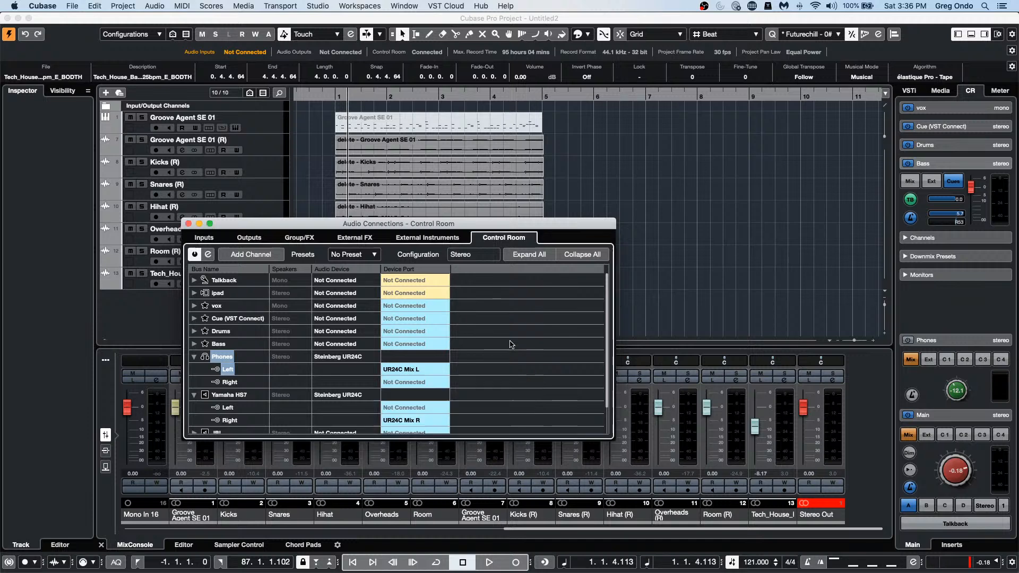
Step: Assign UR24C Mix L back to the Yamaha HS7 left channel and close Audio Connections
{"action": "left_click", "coordinate": [404, 408]}
{"action": "left_click", "coordinate": [423, 443]}
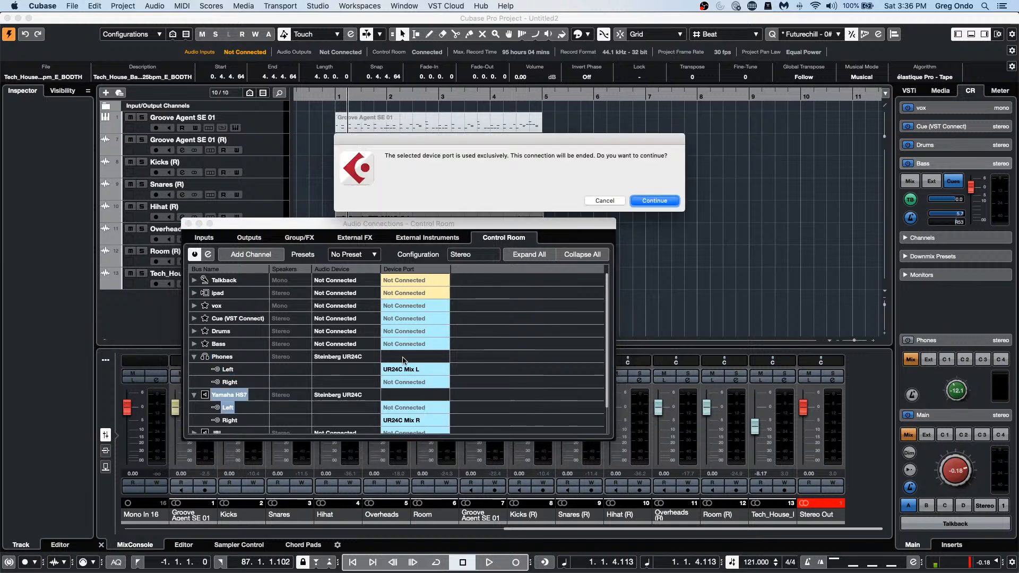
{"action": "left_click", "coordinate": [666, 200]}
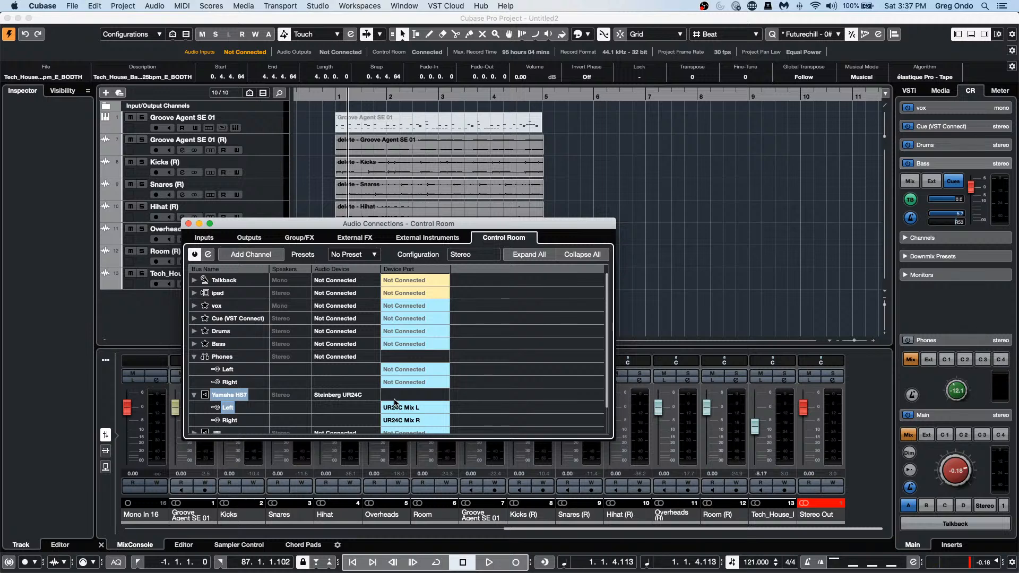
{"action": "left_click", "coordinate": [188, 223]}
Step: Add a Tempo track to the project and place a 130 BPM tempo point shortly after bar 2
{"action": "right_click", "coordinate": [261, 308]}
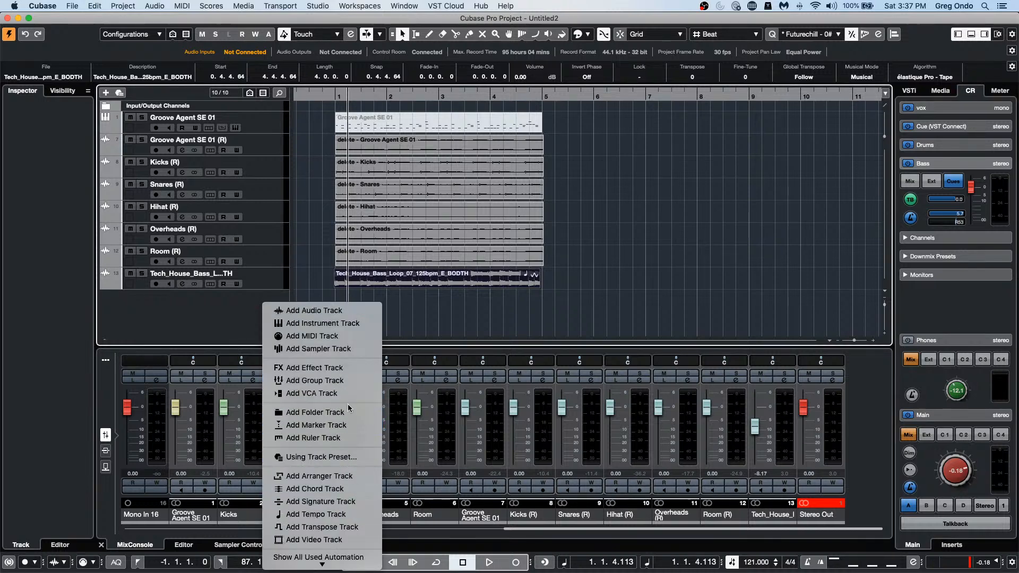
{"action": "left_click", "coordinate": [343, 515]}
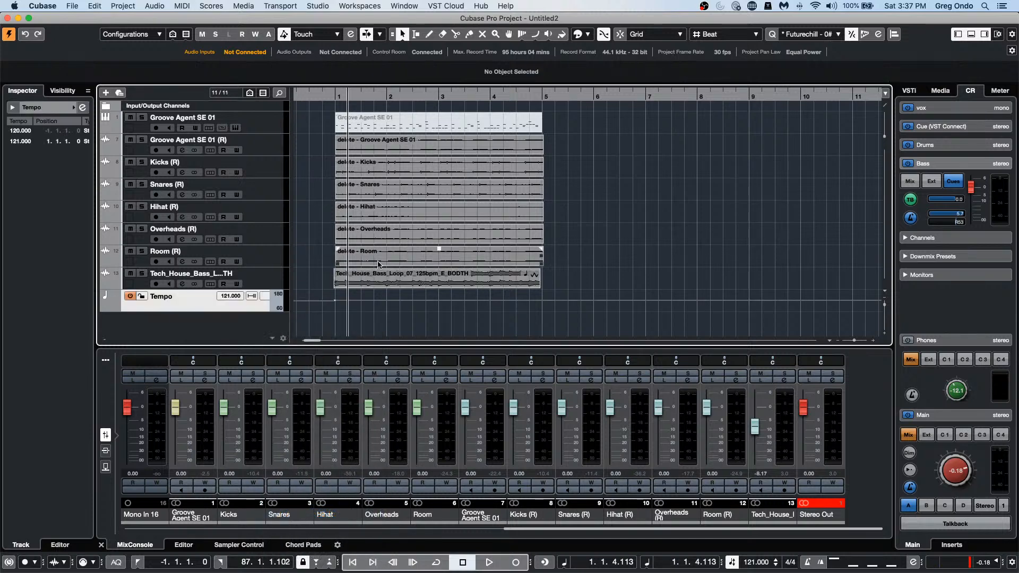
{"action": "left_click_drag", "start_coordinate": [352, 300], "coordinate": [392, 299]}
{"action": "left_click", "coordinate": [656, 304]}
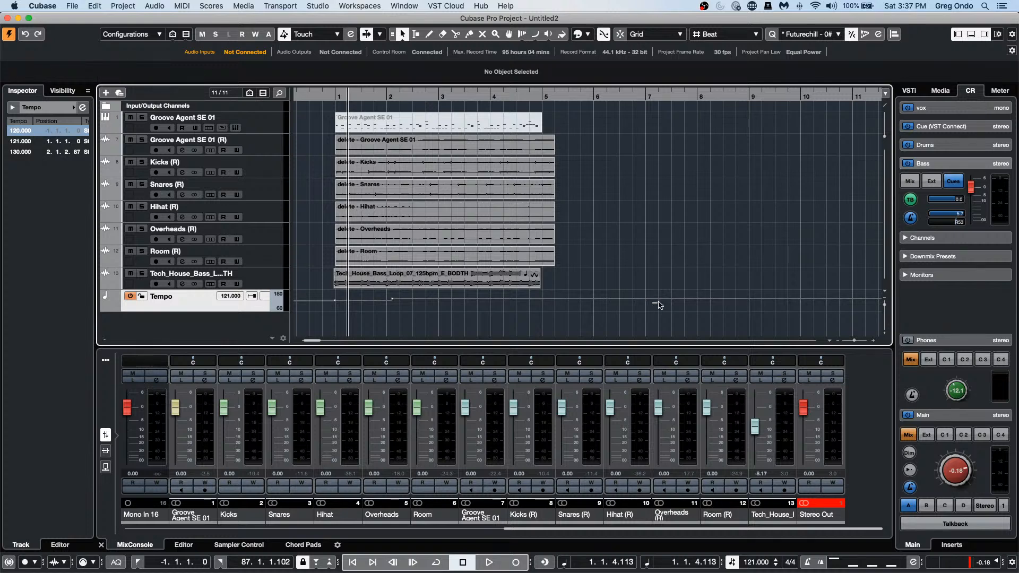
Step: Enlarge the Tempo track and draw a freehand series of fluctuating tempo changes from about bar 6 to bar 8, then return to object selection
{"action": "right_click", "coordinate": [657, 304]}
{"action": "left_click", "coordinate": [683, 304]}
{"action": "left_click_drag", "start_coordinate": [218, 312], "coordinate": [220, 334]}
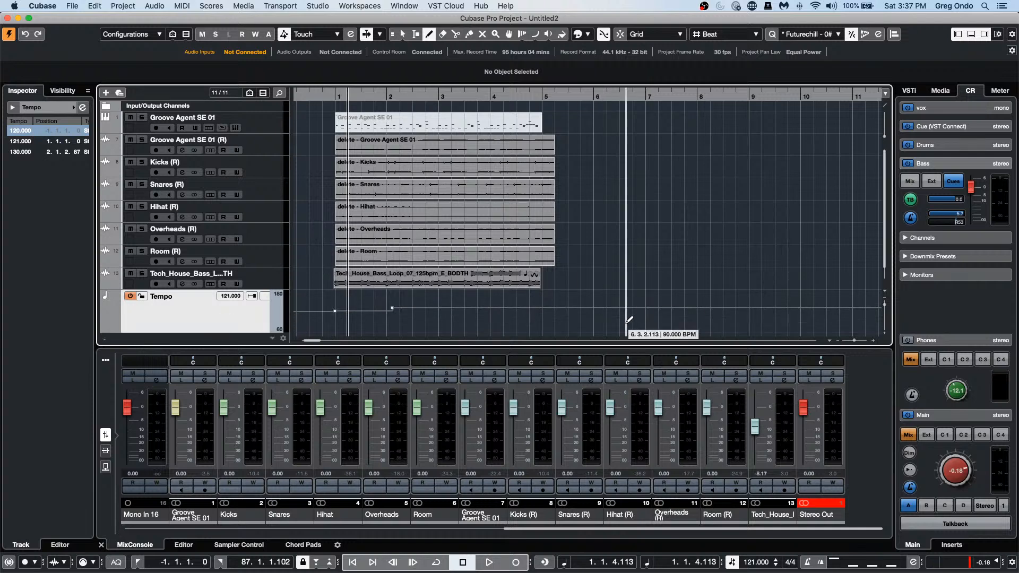
{"action": "left_click_drag", "start_coordinate": [620, 313], "coordinate": [701, 316]}
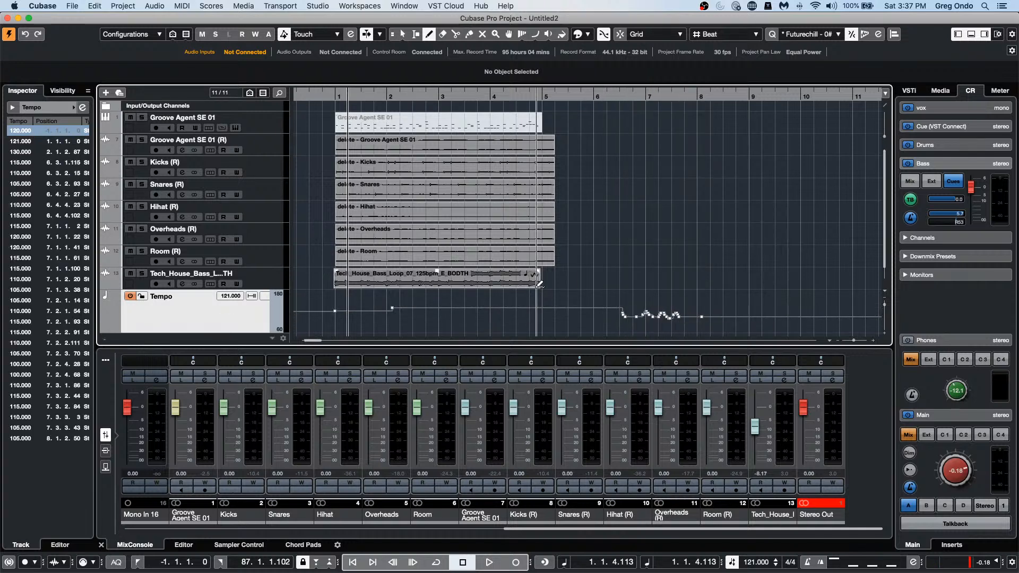
{"action": "key", "text": "1"}
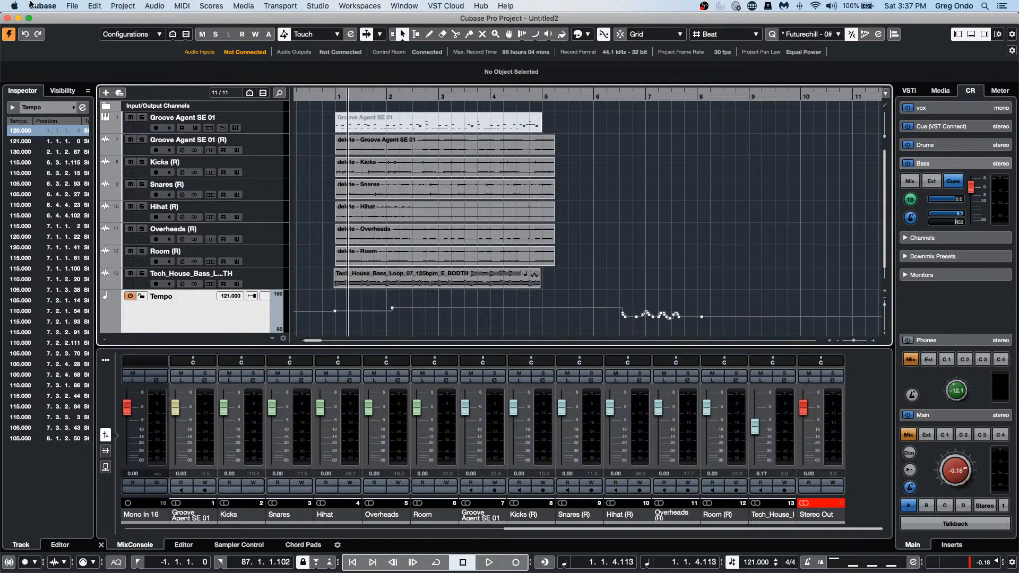
{"action": "left_click", "coordinate": [77, 8]}
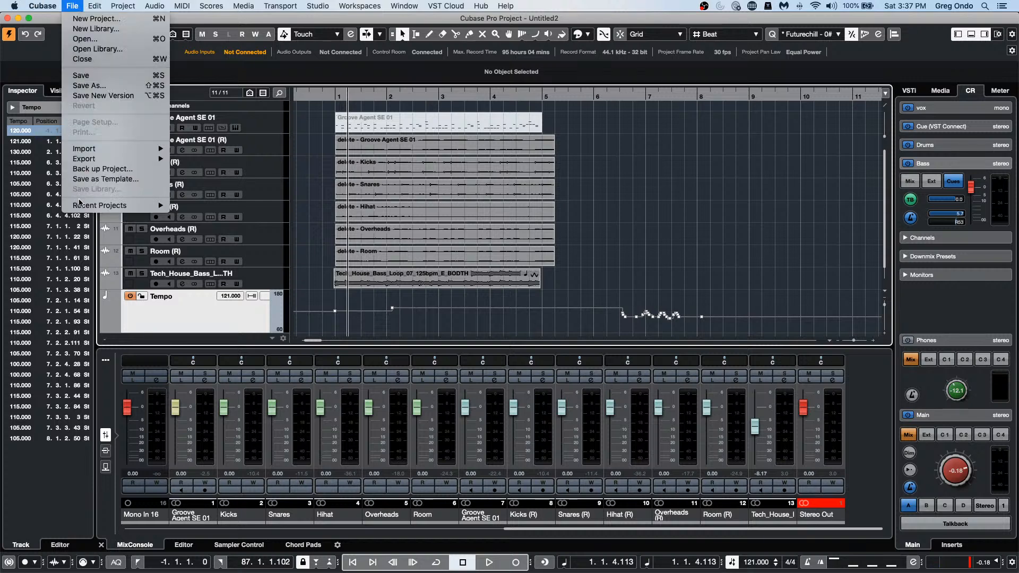
{"action": "mouse_move", "coordinate": [81, 205]}
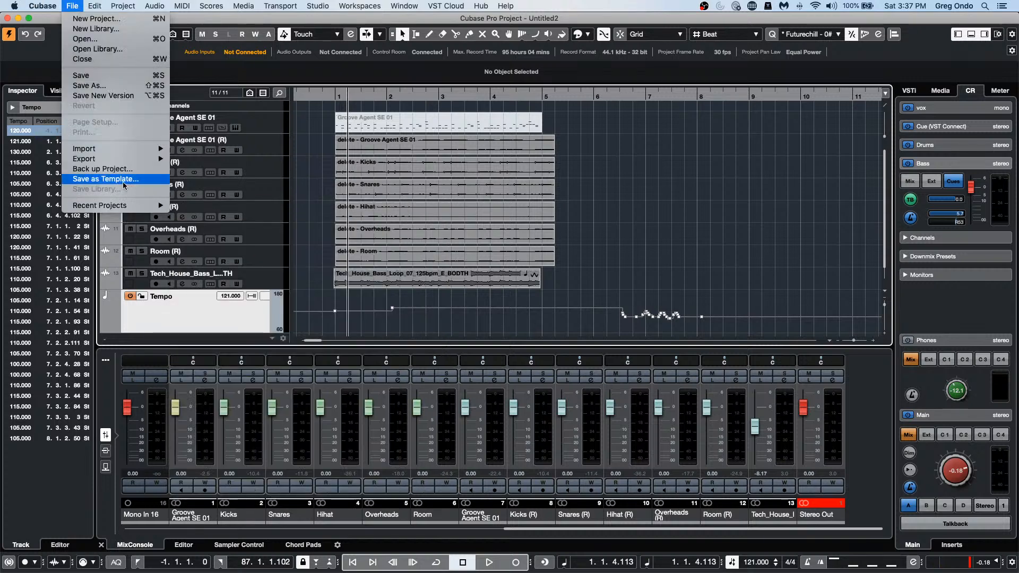
{"action": "mouse_move", "coordinate": [120, 162]}
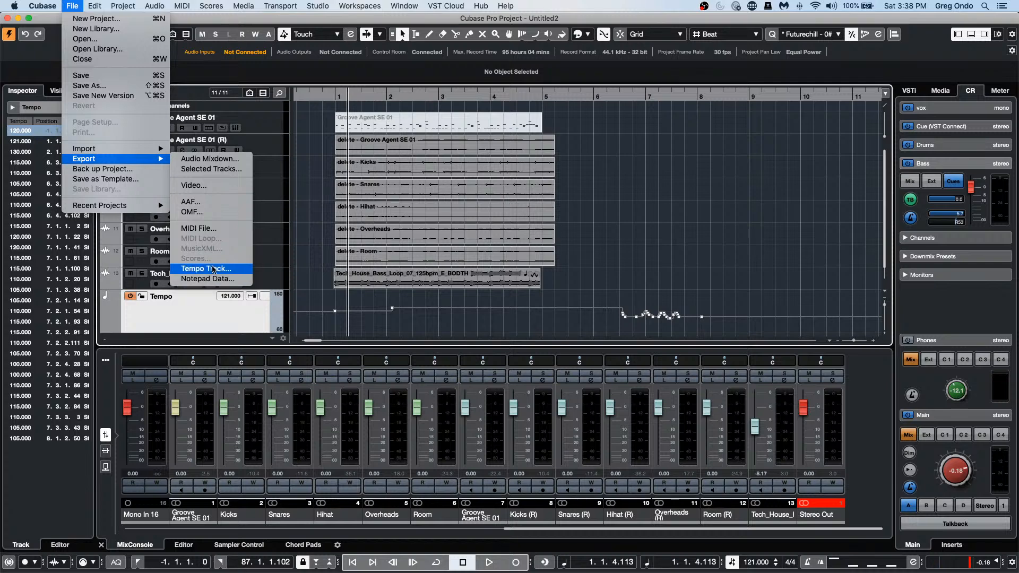
{"action": "left_click", "coordinate": [231, 312]}
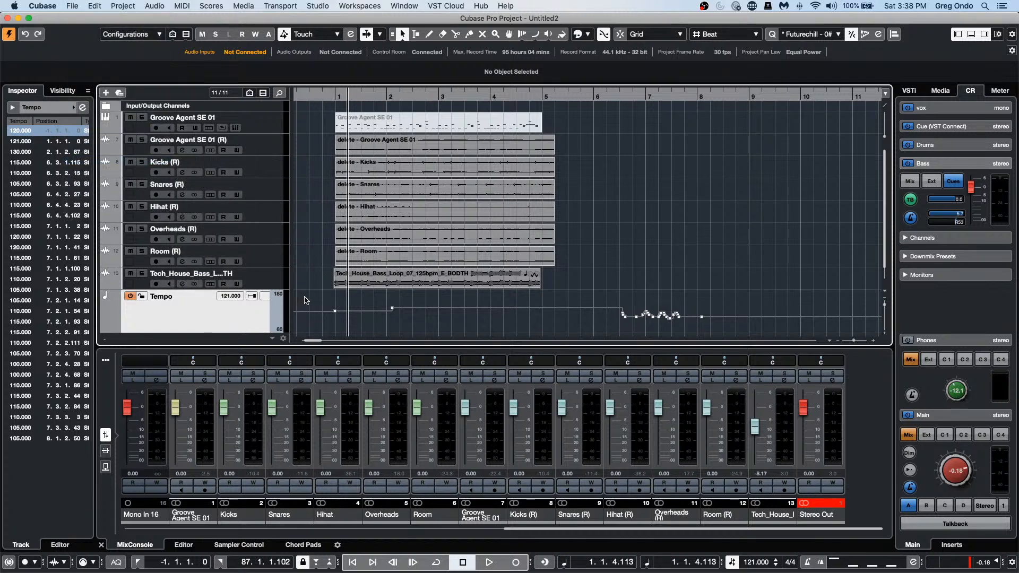
Step: Add one Groove Agent SE instrument track routed to Stereo Out below the Tempo track, and close its instrument window
{"action": "scroll", "coordinate": [306, 301], "scroll_direction": "down", "scroll_amount": 1}
{"action": "right_click", "coordinate": [194, 327]}
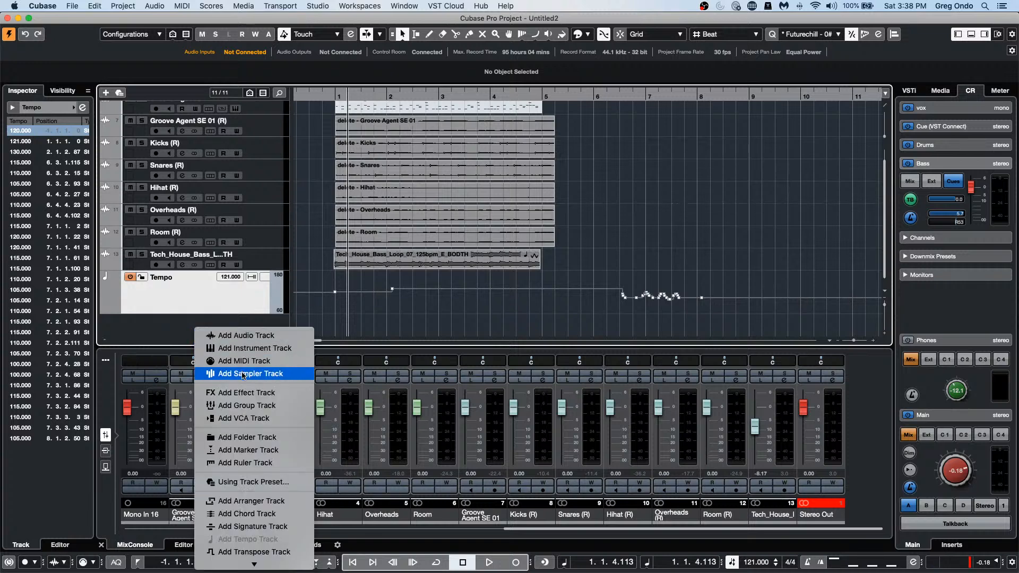
{"action": "left_click", "coordinate": [276, 348]}
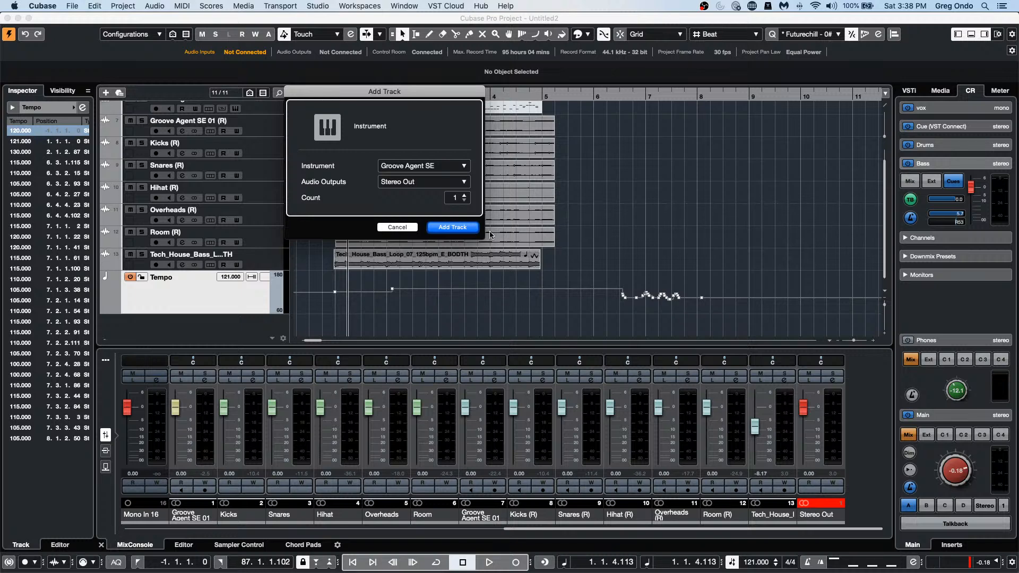
{"action": "left_click", "coordinate": [447, 228]}
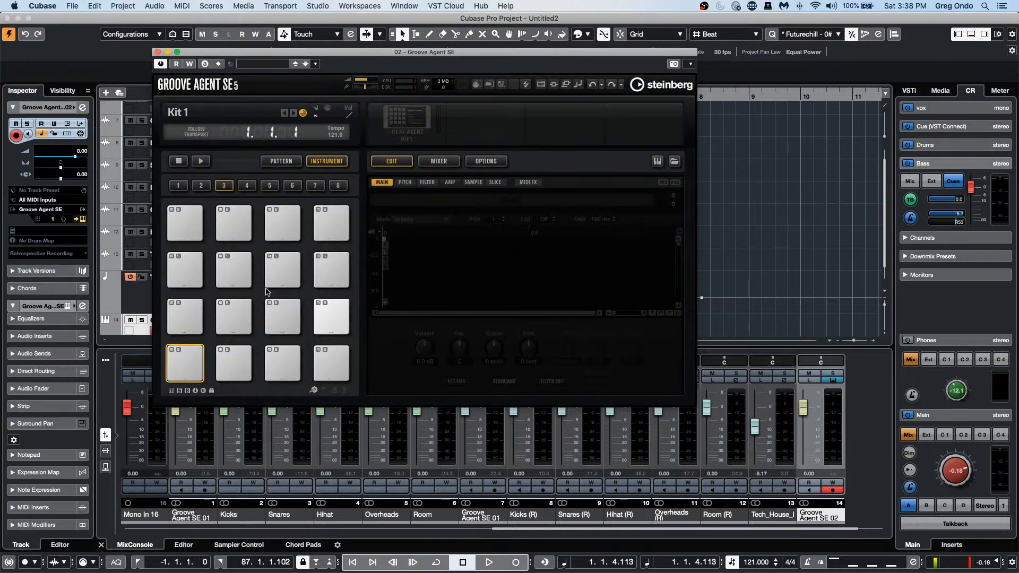
{"action": "left_click", "coordinate": [157, 52]}
Step: Draw a short MIDI part within bar 1 on the new Groove Agent track and insert a D3 note in it
{"action": "right_click", "coordinate": [334, 329]}
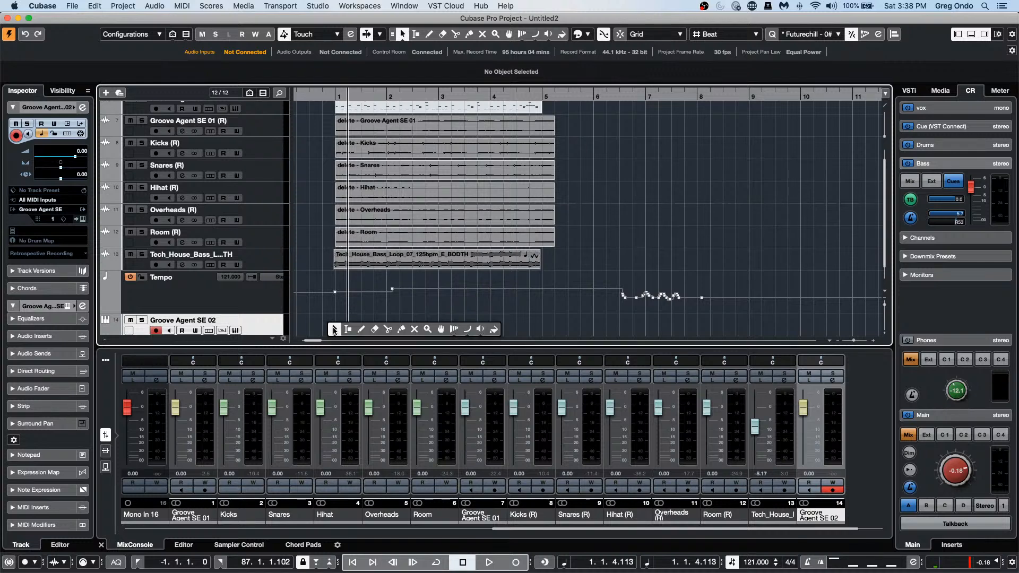
{"action": "left_click", "coordinate": [361, 329]}
{"action": "left_click_drag", "start_coordinate": [343, 329], "coordinate": [382, 333]}
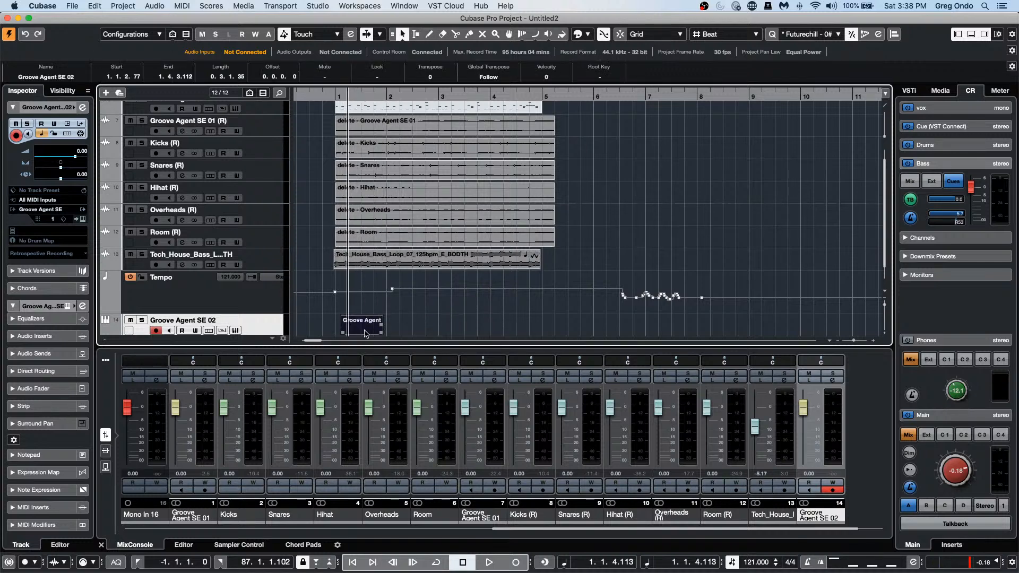
{"action": "double_click", "coordinate": [365, 333]}
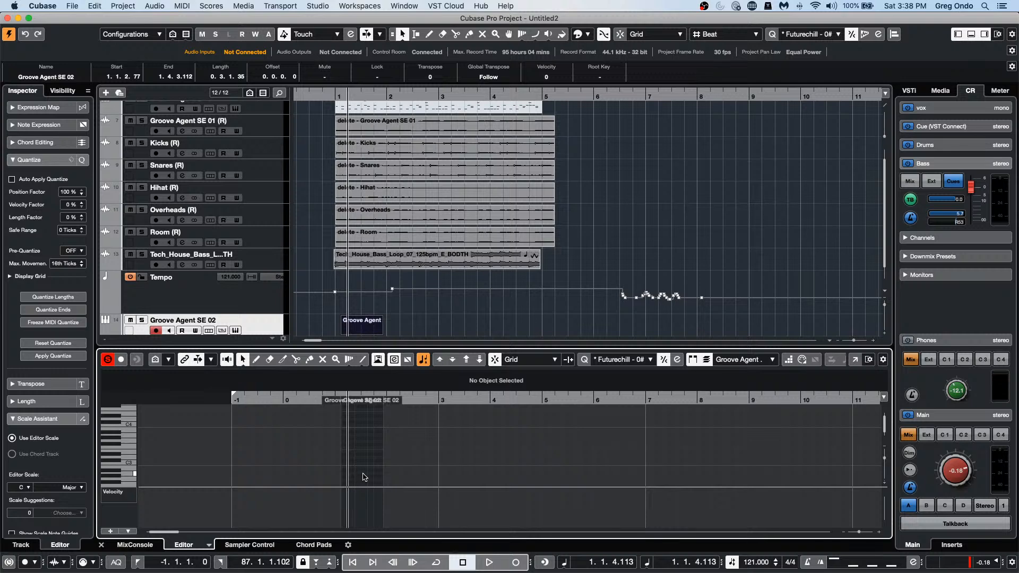
{"action": "right_click", "coordinate": [365, 466]}
{"action": "left_click", "coordinate": [378, 460]}
{"action": "left_click", "coordinate": [372, 458]}
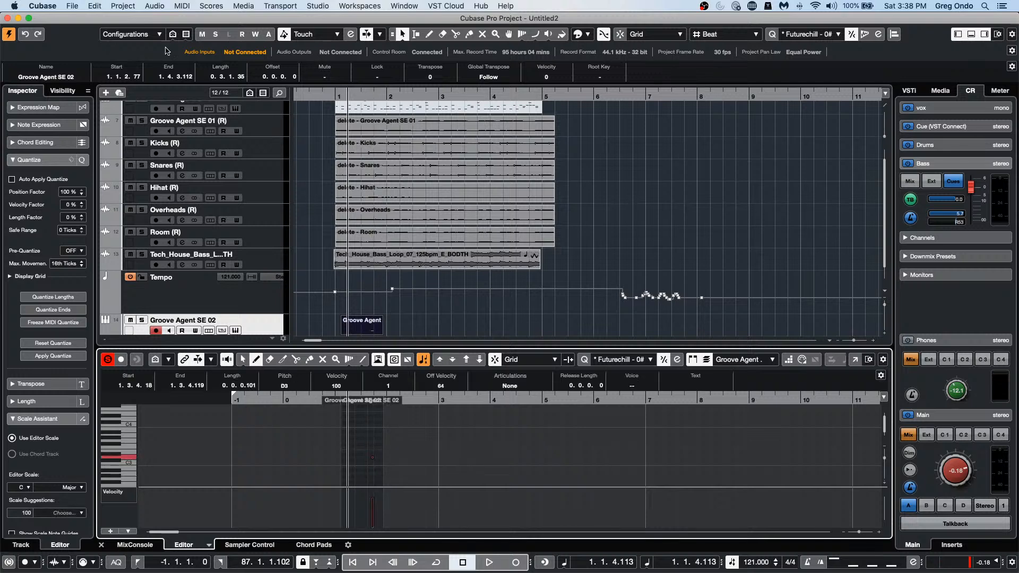
Step: Export the project as a MIDI file named cubasestuff in Downloads, keeping Export as Type 0 and a resolution of 480
{"action": "left_click", "coordinate": [94, 5]}
{"action": "mouse_move", "coordinate": [140, 340]}
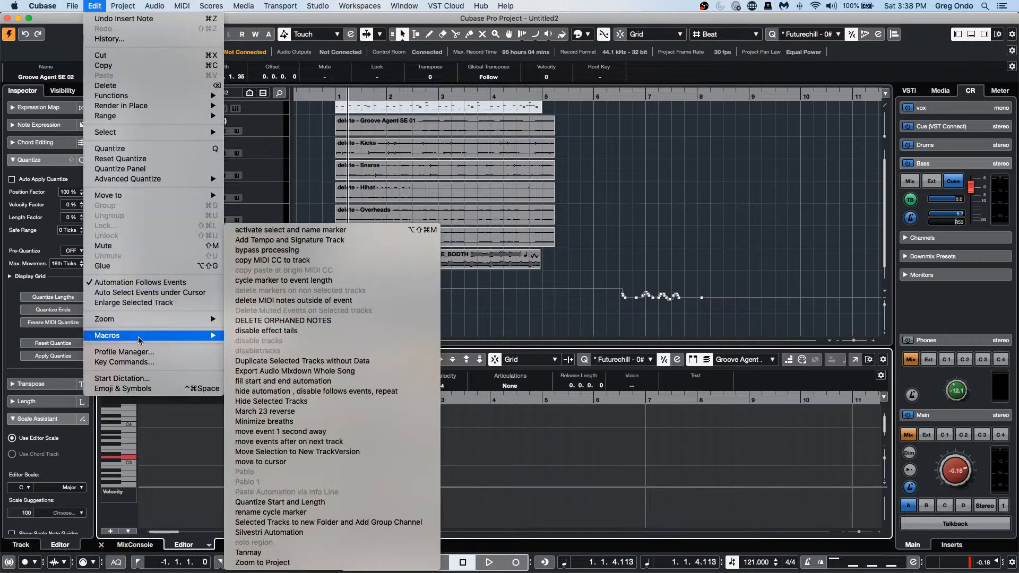
{"action": "mouse_move", "coordinate": [67, 6]}
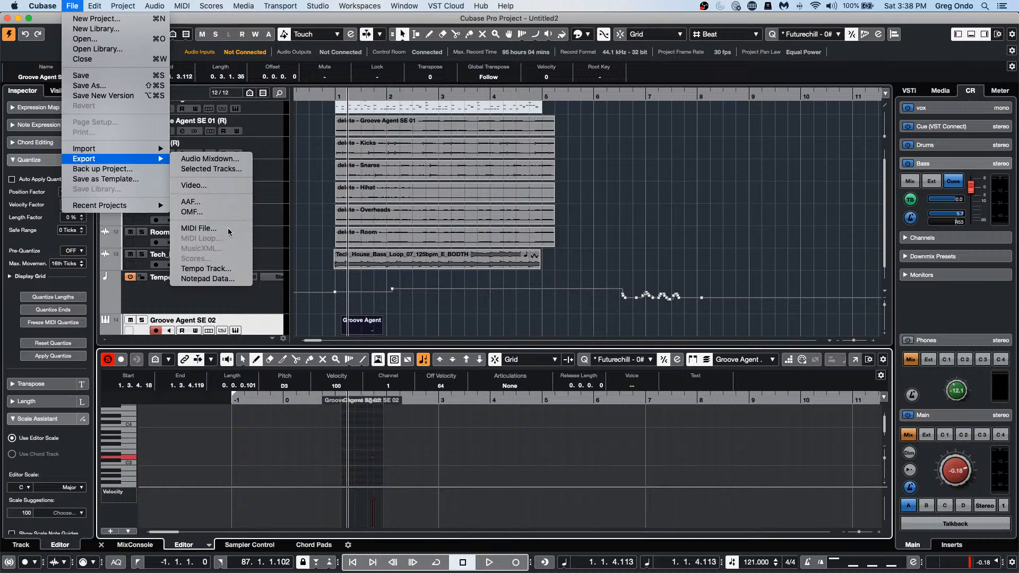
{"action": "left_click", "coordinate": [228, 228]}
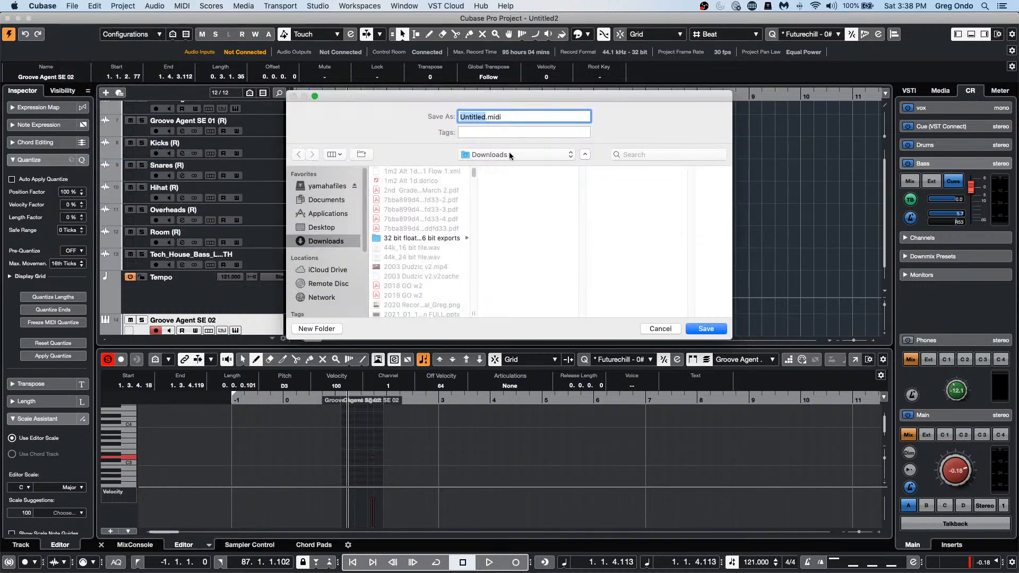
{"action": "type", "text": "cubasestuff"}
{"action": "key", "text": "Return"}
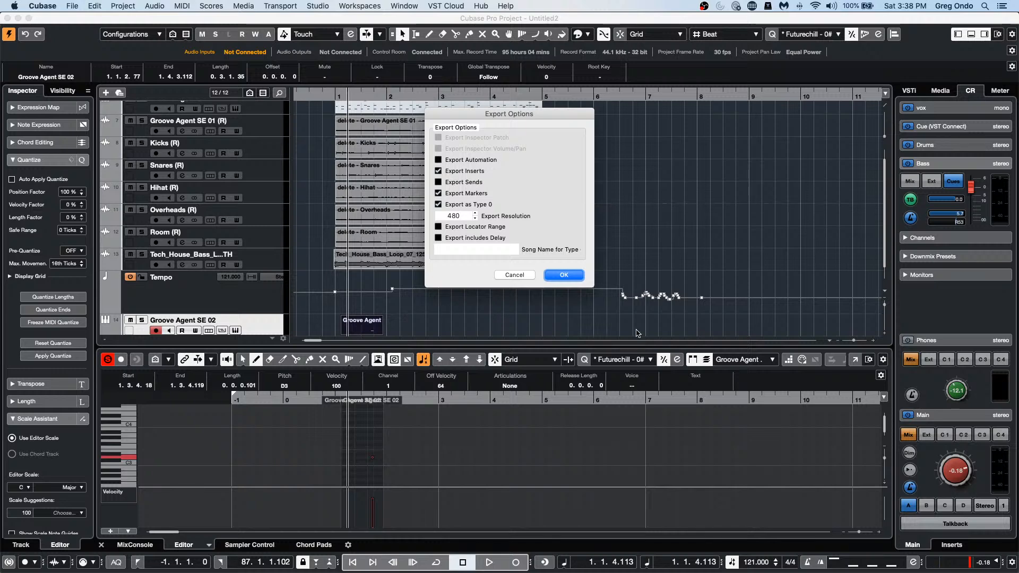
{"action": "key", "text": "Return"}
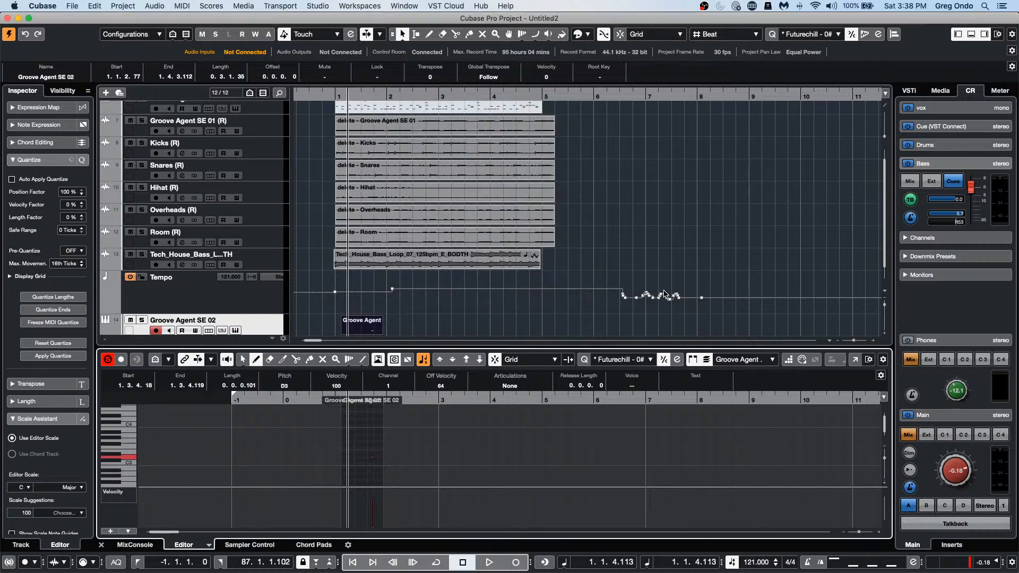
{"action": "left_click", "coordinate": [72, 6]}
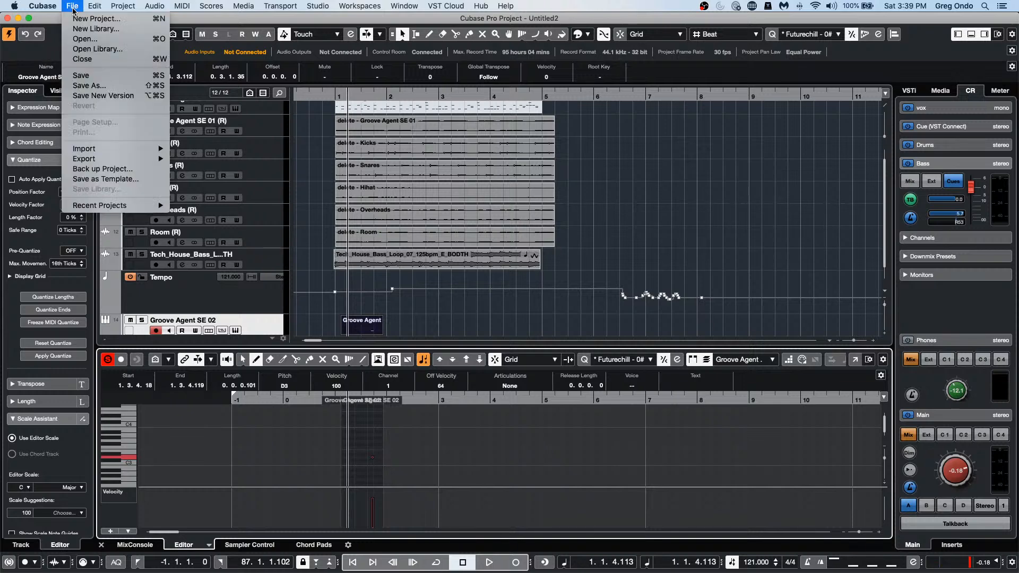
{"action": "mouse_move", "coordinate": [96, 7]}
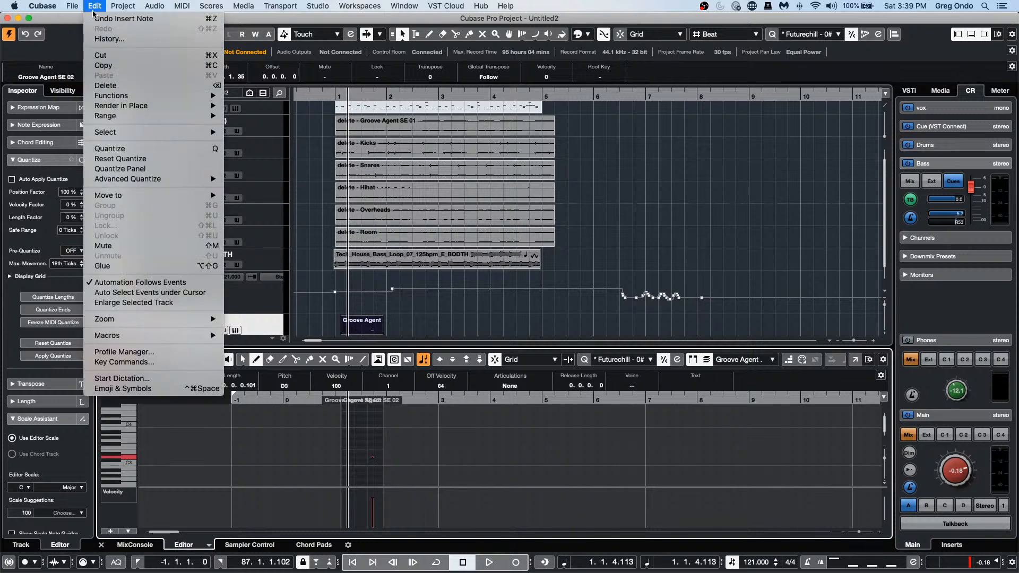
{"action": "mouse_move", "coordinate": [86, 159]}
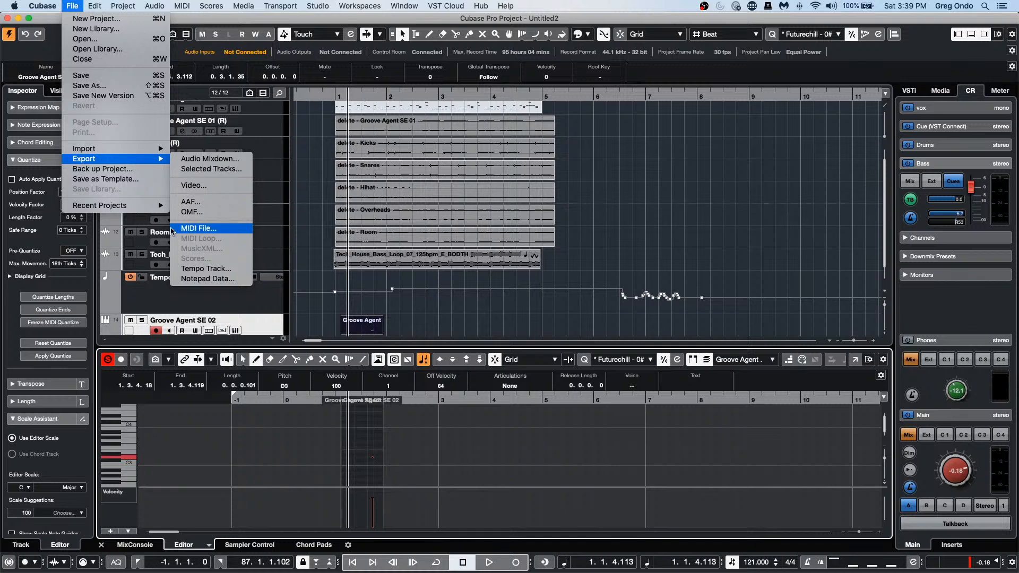
{"action": "left_click", "coordinate": [197, 269]}
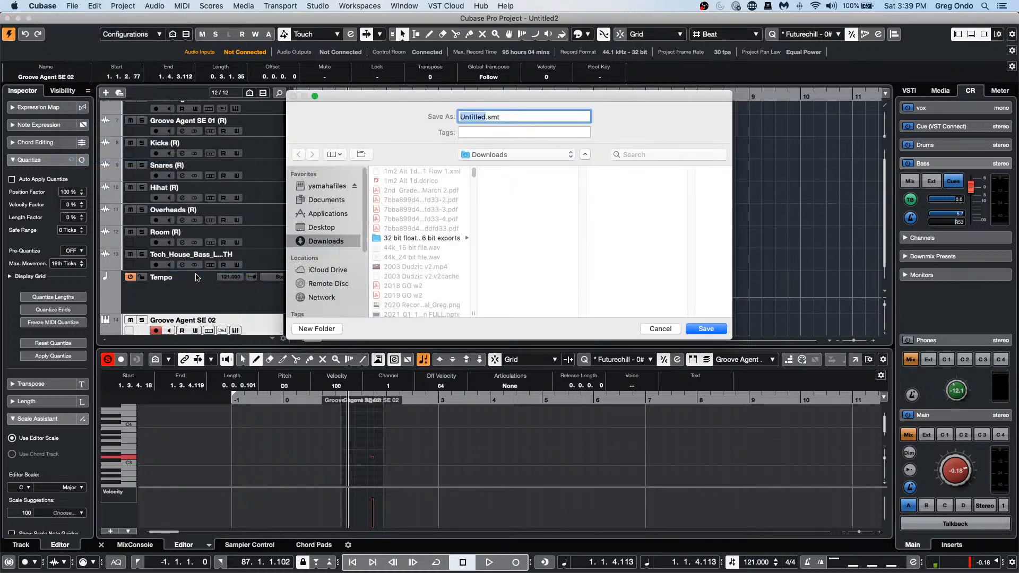
{"action": "left_click", "coordinate": [659, 328]}
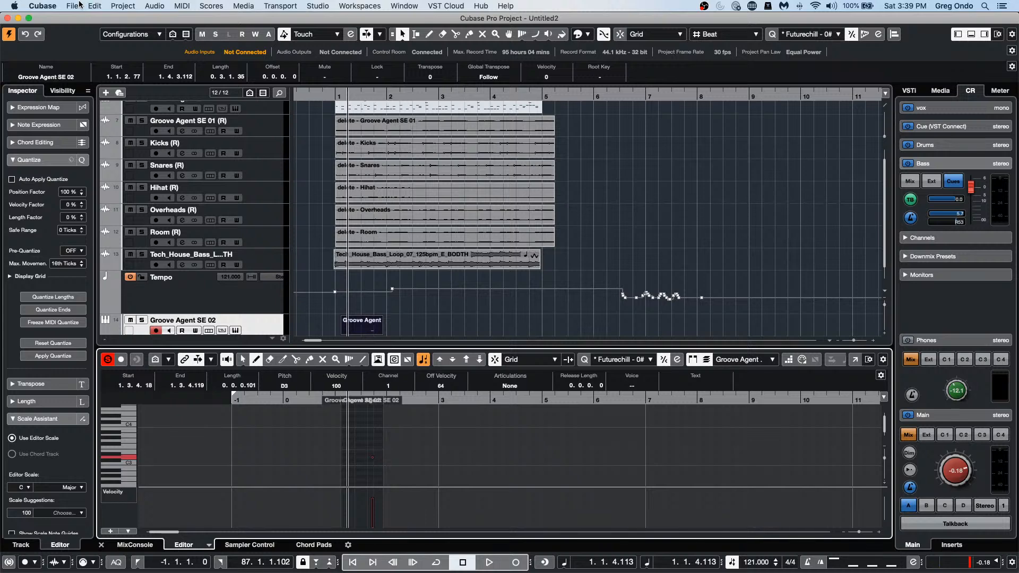
{"action": "left_click", "coordinate": [72, 6]}
{"action": "mouse_move", "coordinate": [109, 150]}
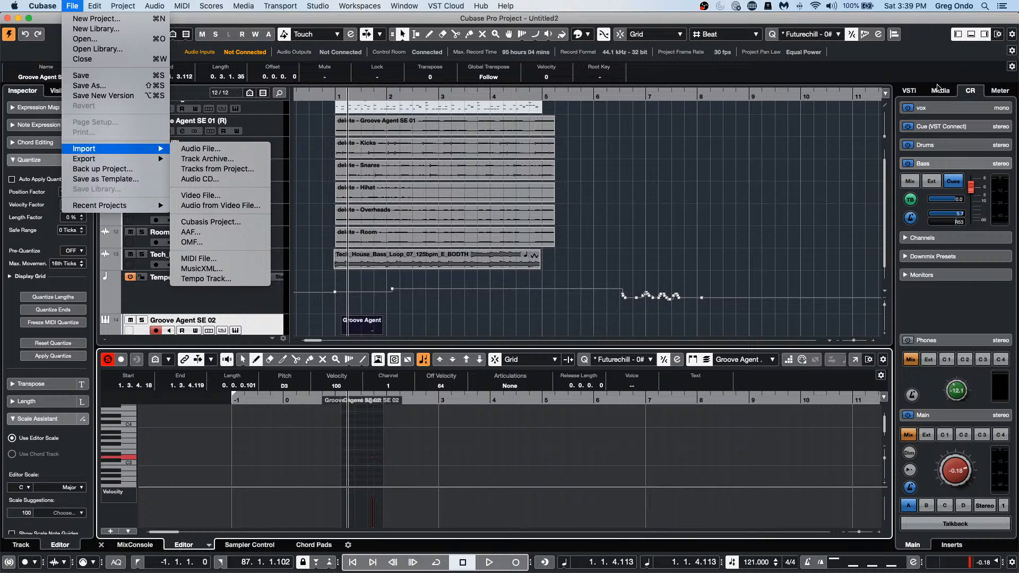
{"action": "left_click", "coordinate": [414, 276]}
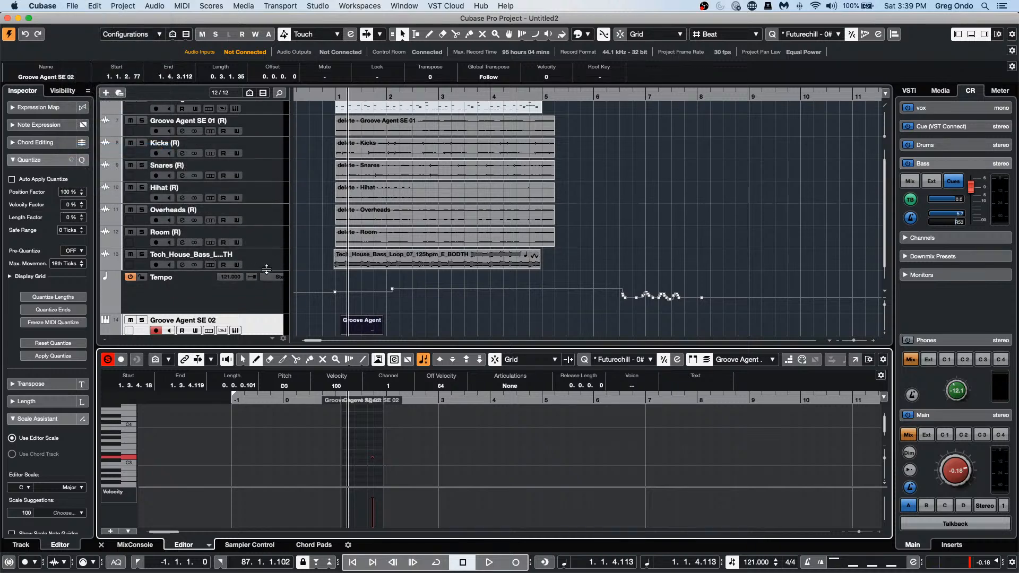
Step: Enlarge the Tech House bass track and give its loop a fade-in of about two beats and a fade-out of about three beats
{"action": "left_click_drag", "start_coordinate": [266, 269], "coordinate": [265, 311]}
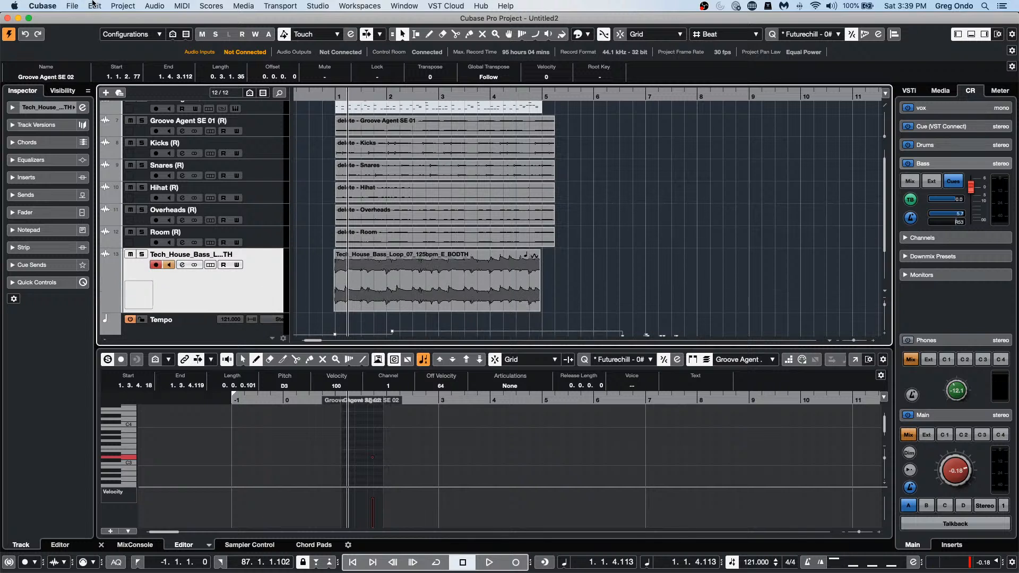
{"action": "left_click", "coordinate": [417, 282]}
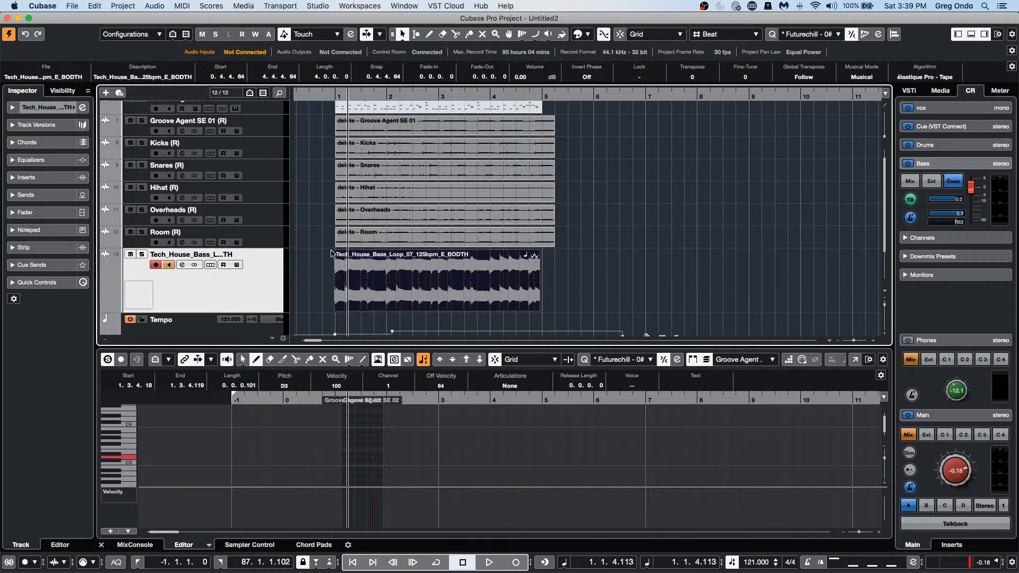
{"action": "left_click_drag", "start_coordinate": [333, 254], "coordinate": [360, 254]}
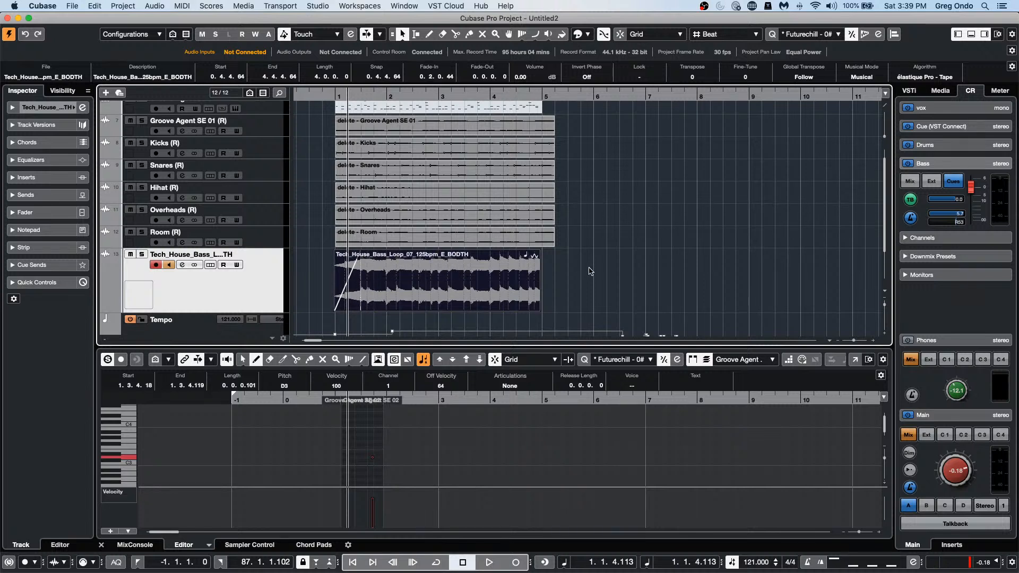
{"action": "left_click_drag", "start_coordinate": [540, 253], "coordinate": [500, 255]}
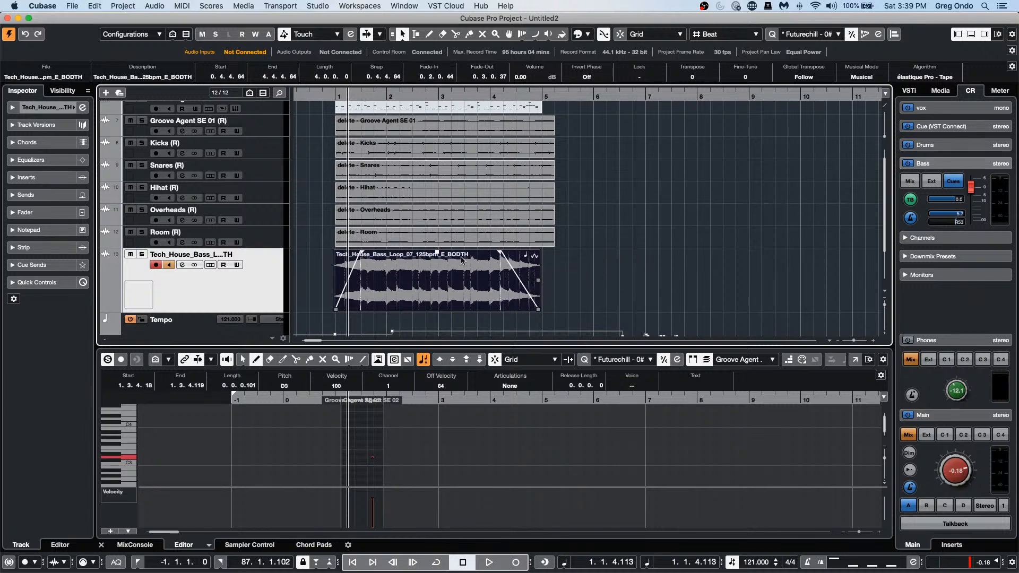
{"action": "left_click_drag", "start_coordinate": [436, 252], "coordinate": [437, 252]}
Step: Convert the faded bass loop event to an audio part and shorten its fade-out to about two beats inside the part editor
{"action": "left_click", "coordinate": [151, 7]}
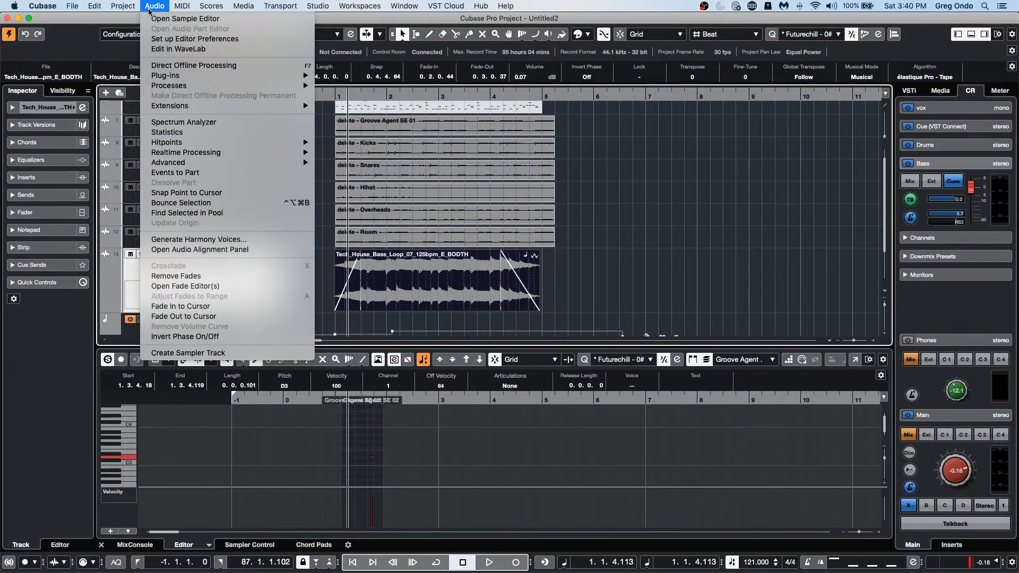
{"action": "left_click", "coordinate": [183, 173]}
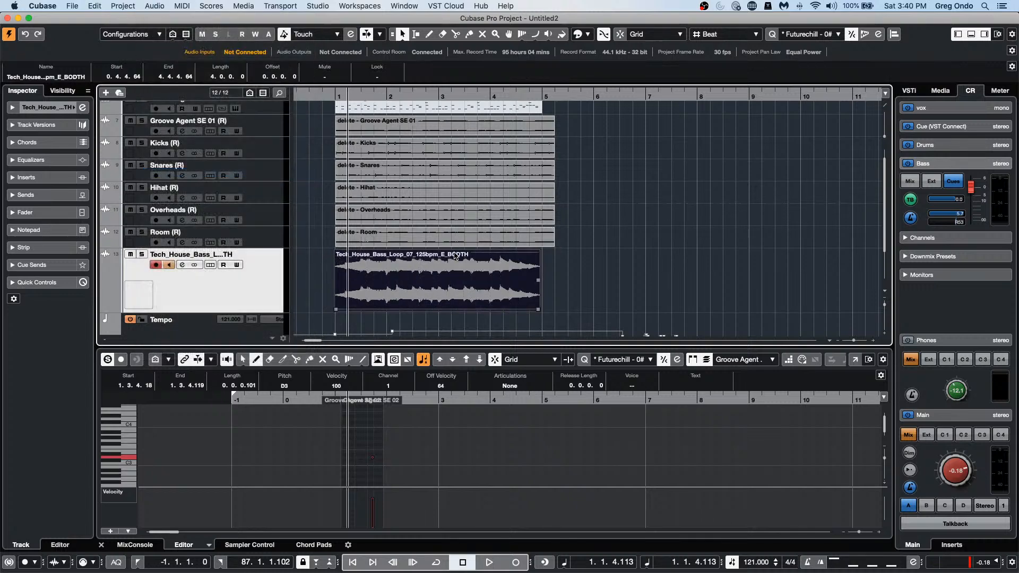
{"action": "double_click", "coordinate": [473, 281]}
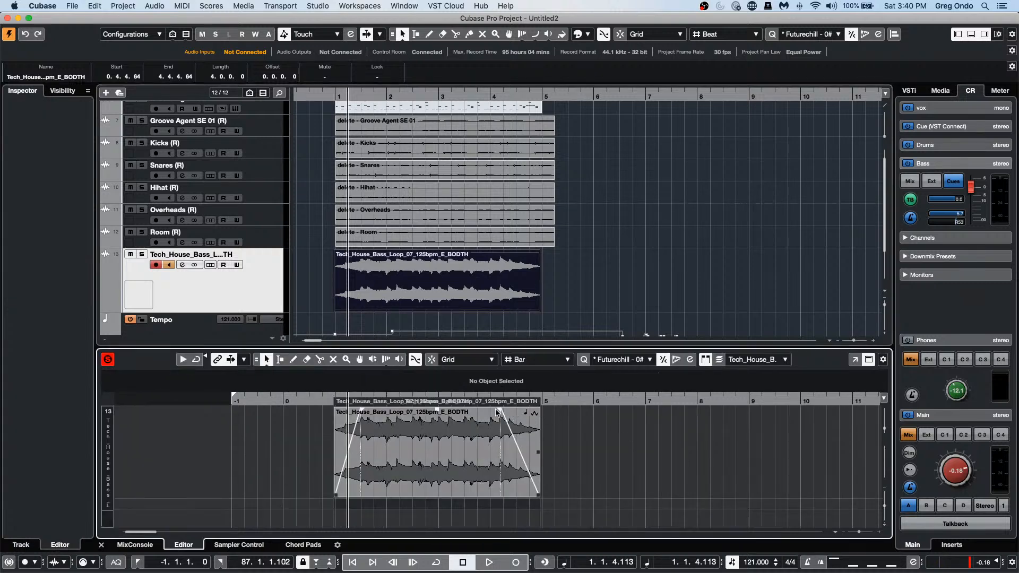
{"action": "mouse_move", "coordinate": [500, 412]}
{"action": "left_mouse_down"}
{"action": "mouse_move", "coordinate": [510, 412]}
{"action": "mouse_move", "coordinate": [411, 412]}
{"action": "mouse_move", "coordinate": [513, 412]}
{"action": "left_mouse_up"}
Step: Dissolve the bass loop's audio part back into an individual audio event
{"action": "left_click", "coordinate": [441, 272]}
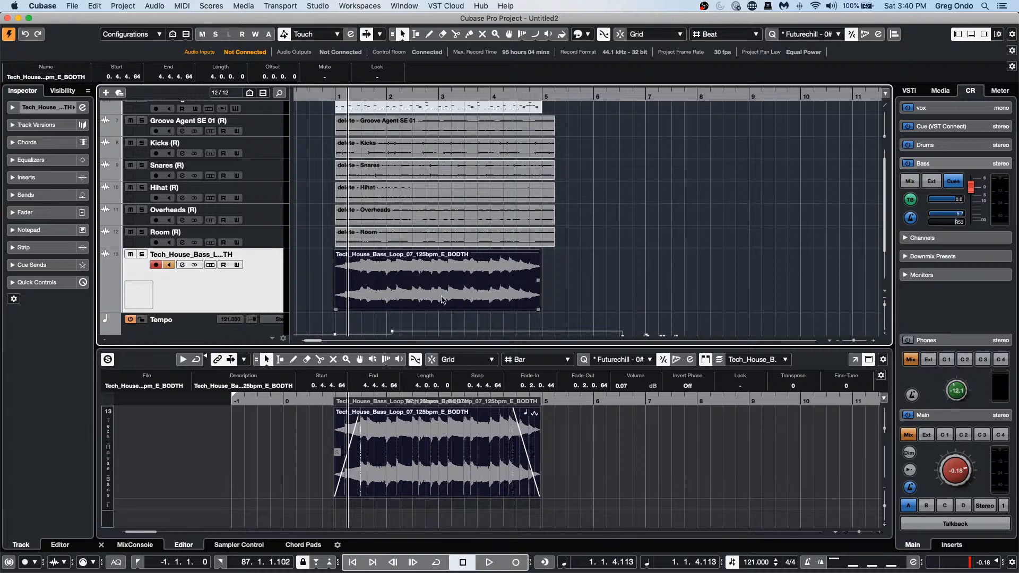
{"action": "left_click", "coordinate": [154, 6]}
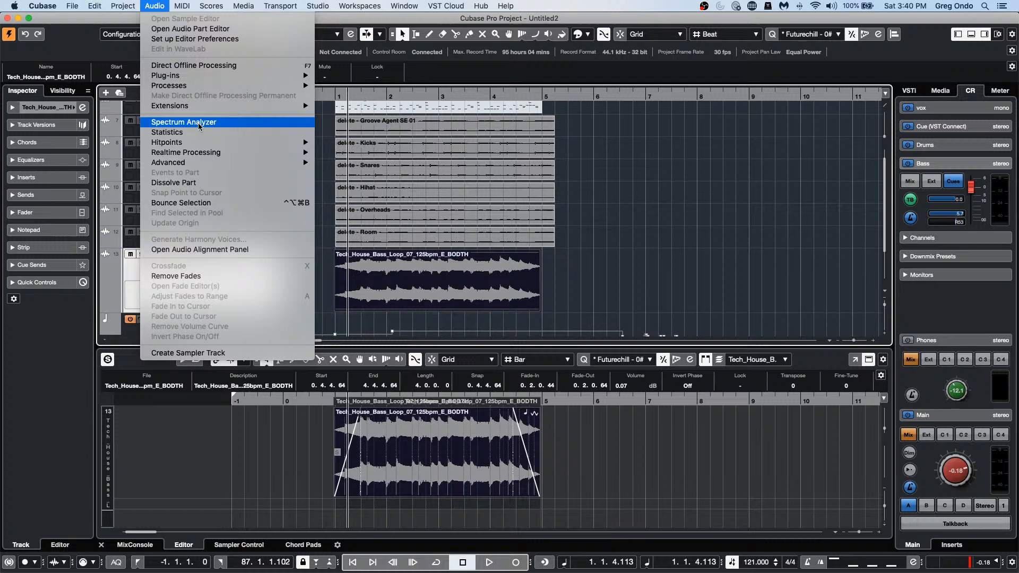
{"action": "left_click", "coordinate": [202, 183]}
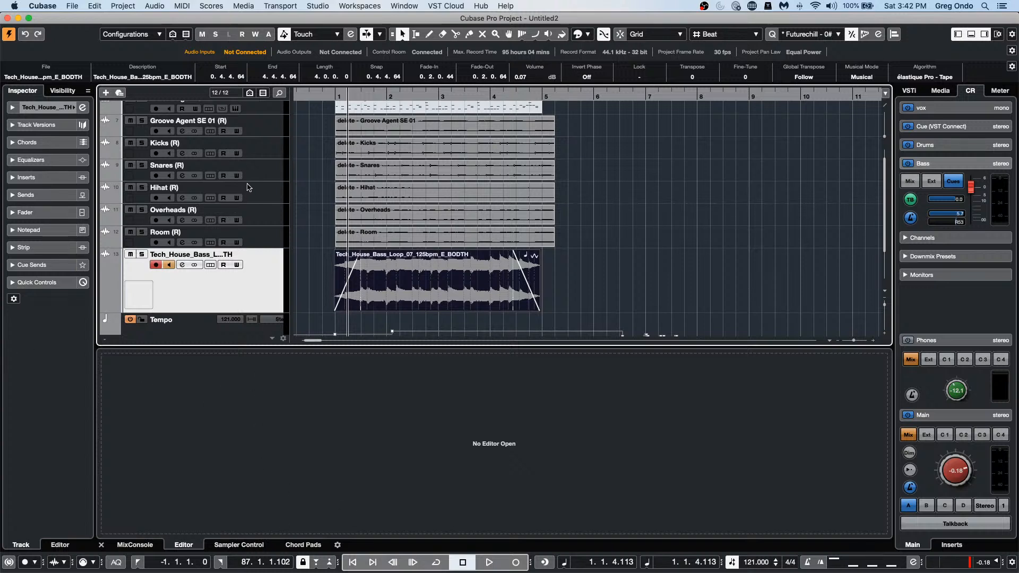
Step: Open the full MixConsole and select the Overheads channel
{"action": "key", "text": "F3"}
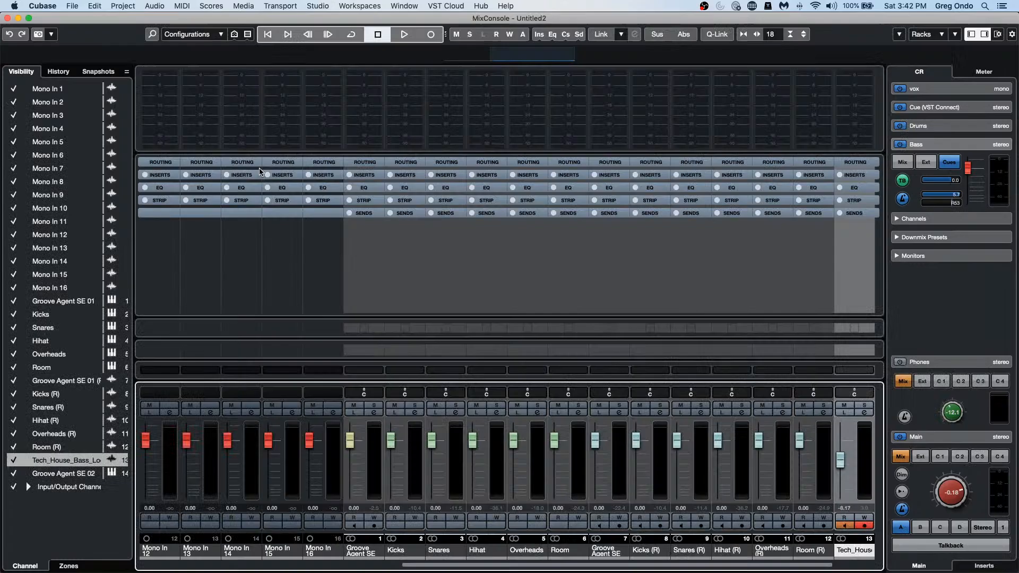
{"action": "left_click", "coordinate": [538, 442]}
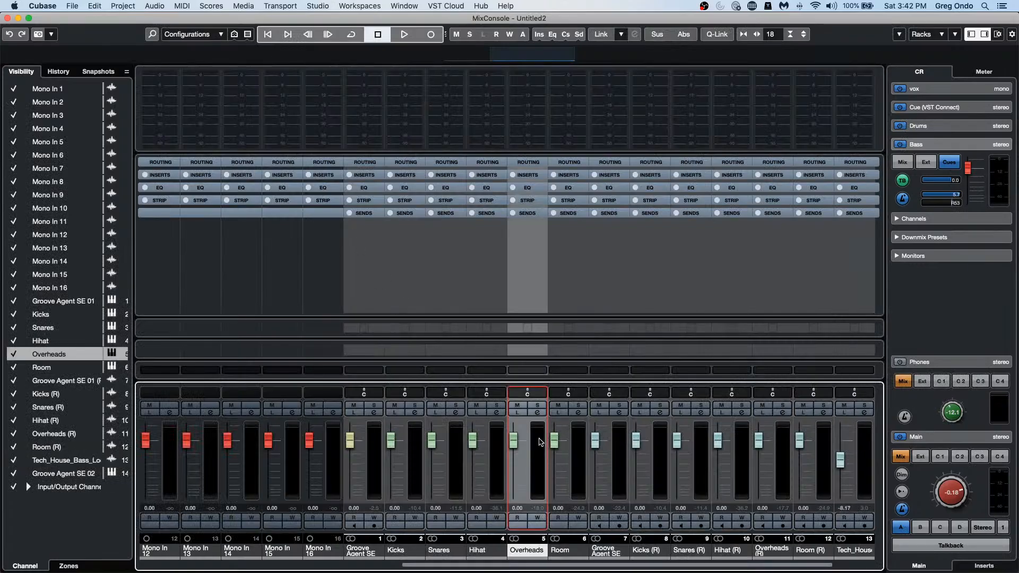
Step: Hide the Overheads channel in the MixConsole and close the console window
{"action": "right_click", "coordinate": [537, 442]}
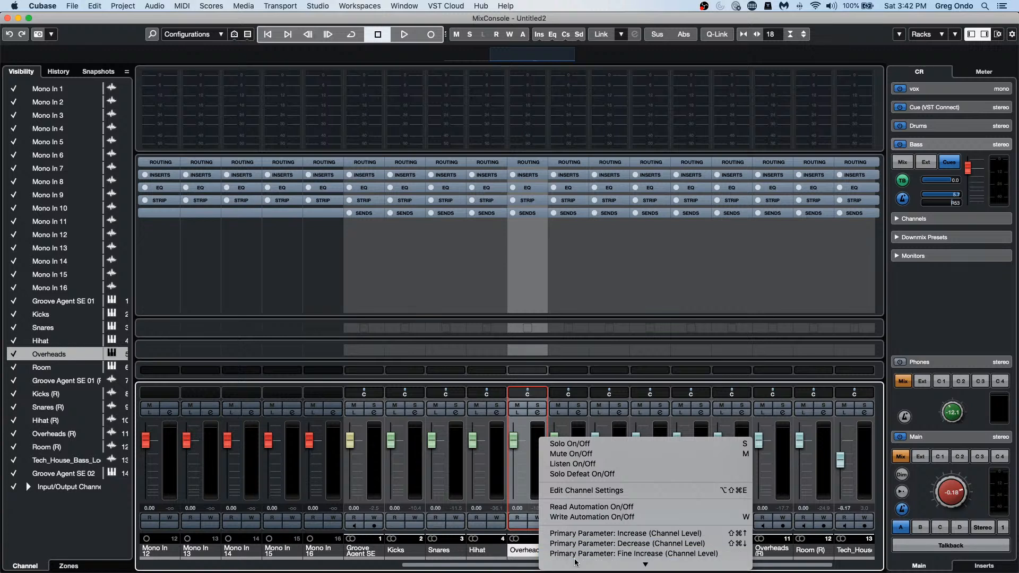
{"action": "mouse_move", "coordinate": [580, 570]}
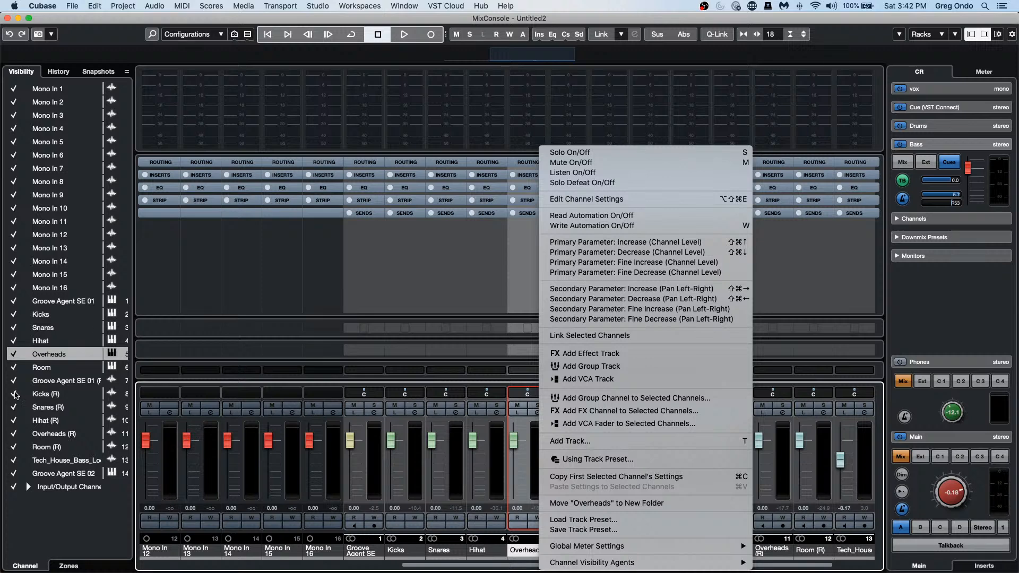
{"action": "left_click", "coordinate": [16, 362]}
{"action": "left_click", "coordinate": [15, 355]}
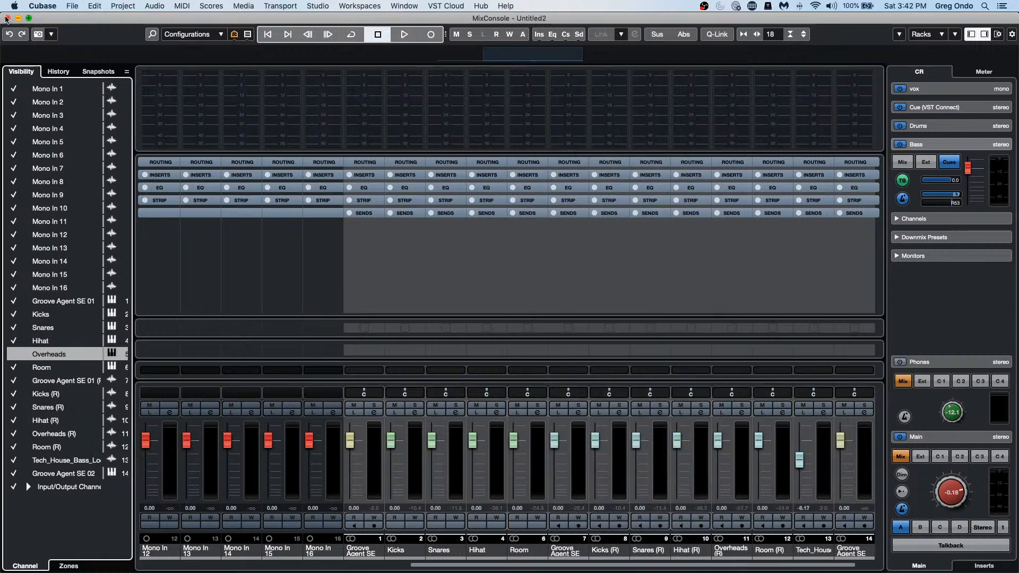
{"action": "left_click", "coordinate": [15, 355]}
{"action": "left_click", "coordinate": [8, 18]}
Step: Zoom the project timeline in and out around the Tech House bass loop, finishing with an overview of the first 24 bars
{"action": "right_click", "coordinate": [261, 279]}
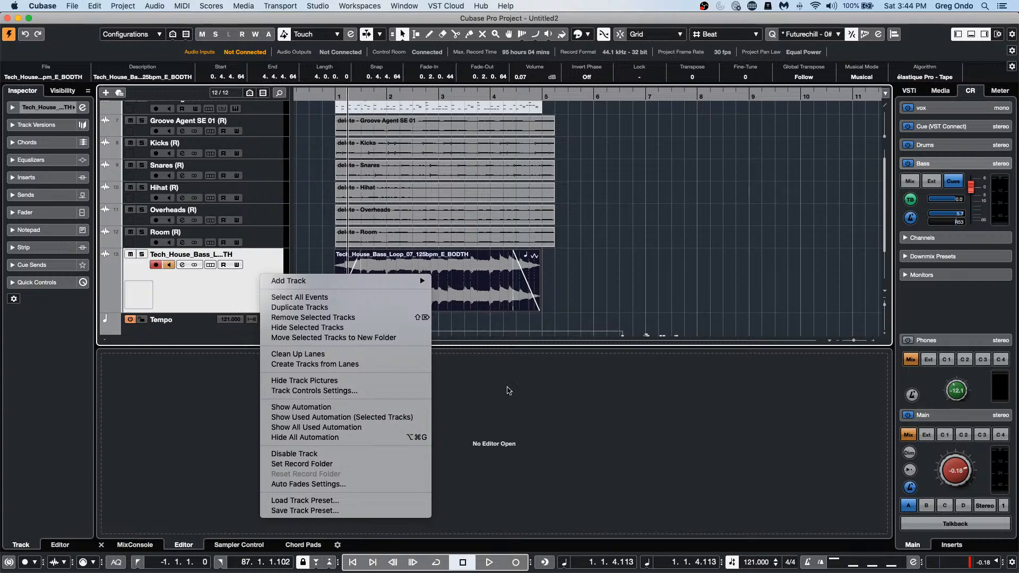
{"action": "left_click", "coordinate": [593, 266]}
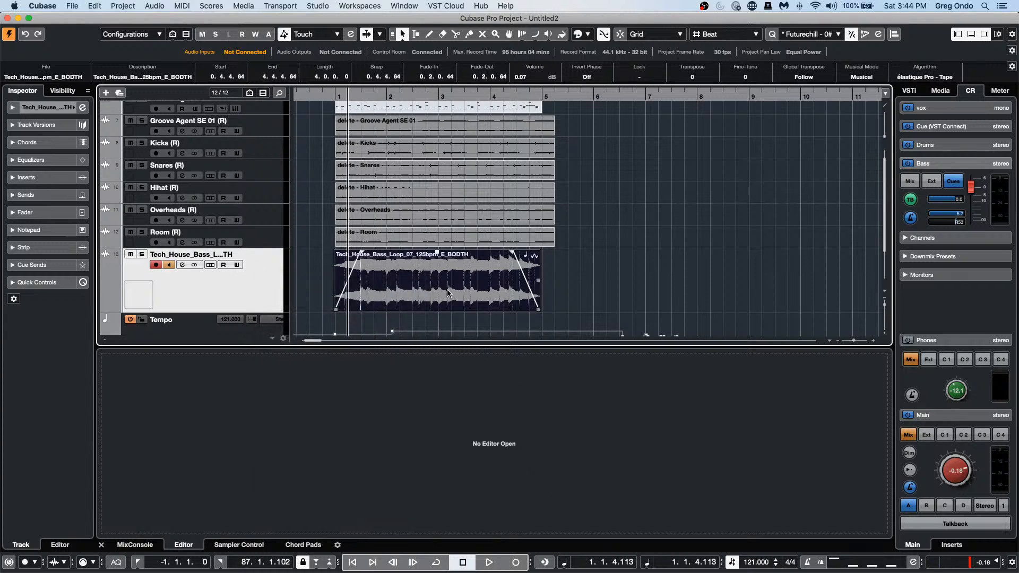
{"action": "scroll", "coordinate": [447, 293], "scroll_direction": "up", "scroll_amount": 15}
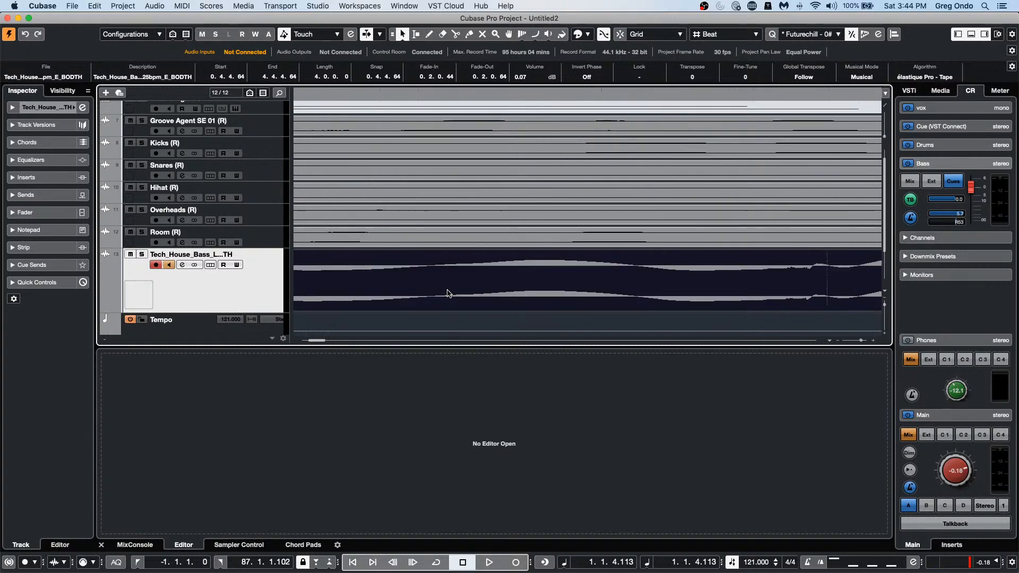
{"action": "scroll", "coordinate": [446, 293], "scroll_direction": "down", "scroll_amount": 5}
{"action": "scroll", "coordinate": [447, 293], "scroll_direction": "up", "scroll_amount": 8}
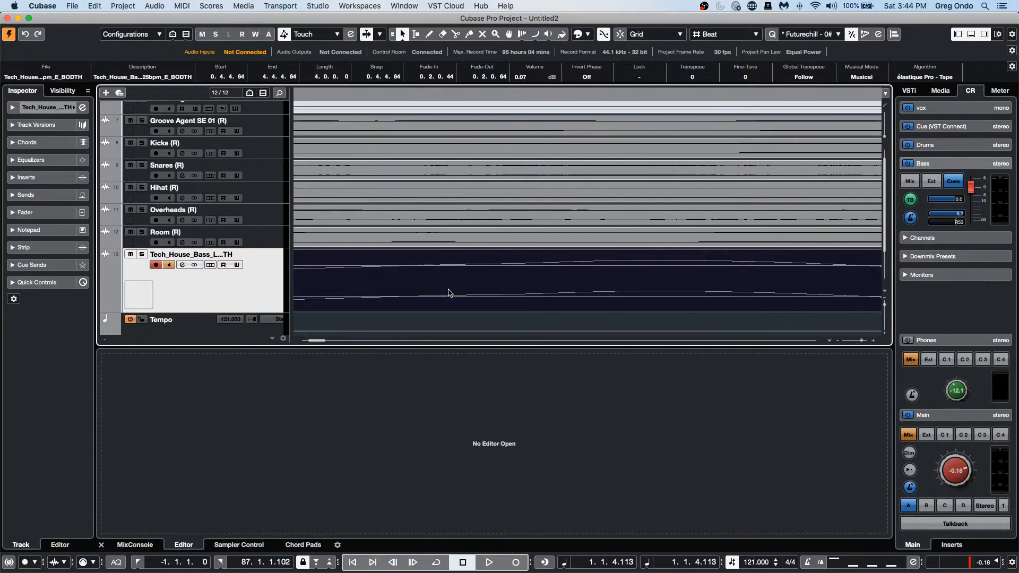
{"action": "scroll", "coordinate": [448, 293], "scroll_direction": "down", "scroll_amount": 12}
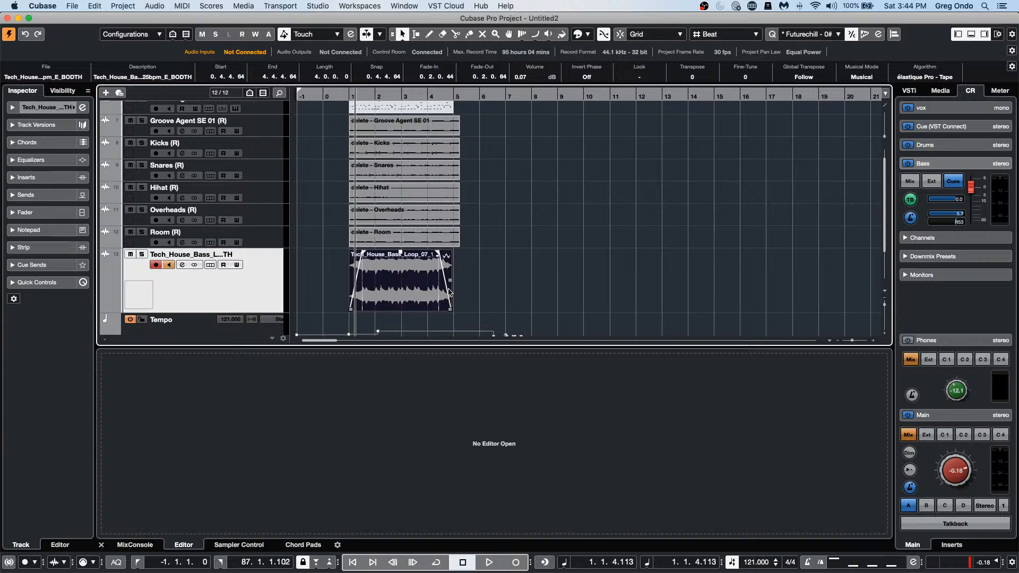
{"action": "scroll", "coordinate": [417, 293], "scroll_direction": "up", "scroll_amount": 15}
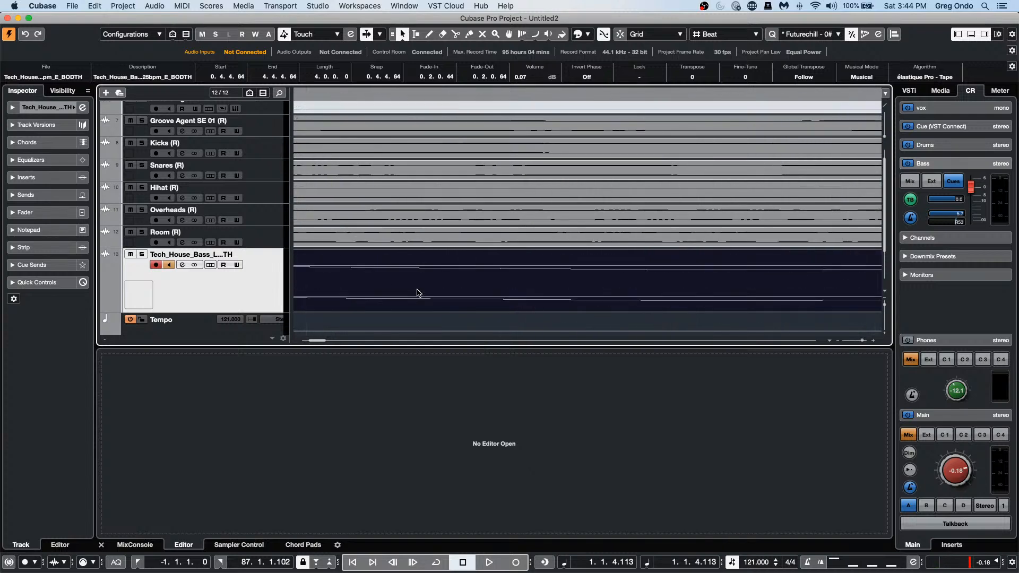
{"action": "scroll", "coordinate": [417, 293], "scroll_direction": "down", "scroll_amount": 16}
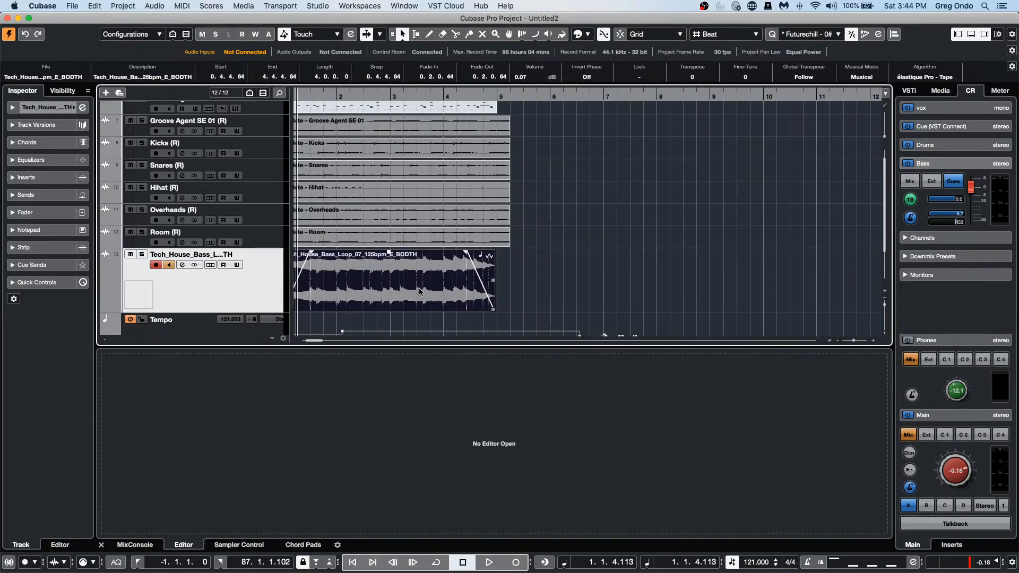
{"action": "scroll", "coordinate": [419, 291], "scroll_direction": "up", "scroll_amount": 10}
{"action": "scroll", "coordinate": [420, 291], "scroll_direction": "down", "scroll_amount": 20}
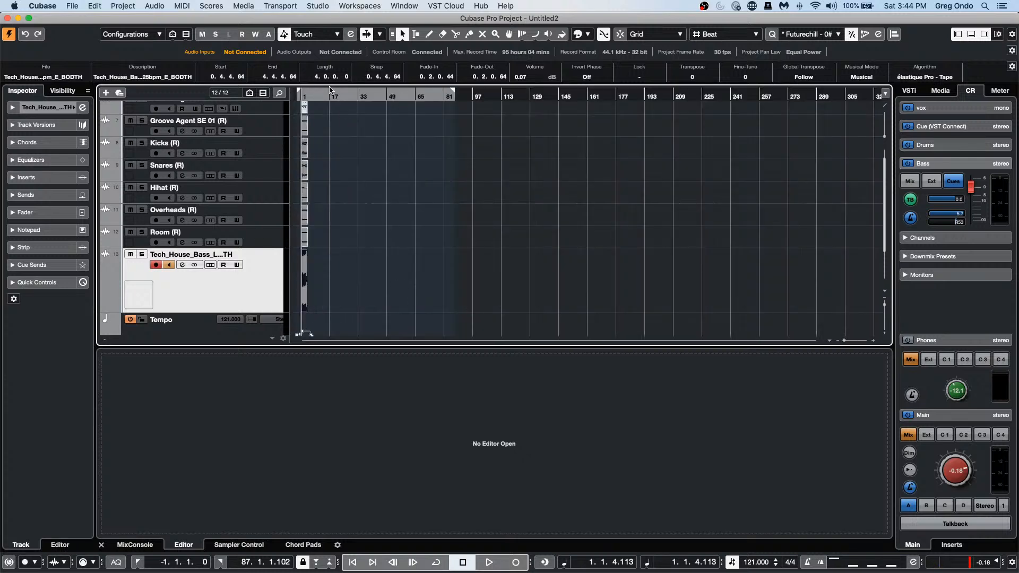
{"action": "left_click_drag", "start_coordinate": [301, 95], "coordinate": [257, 139]}
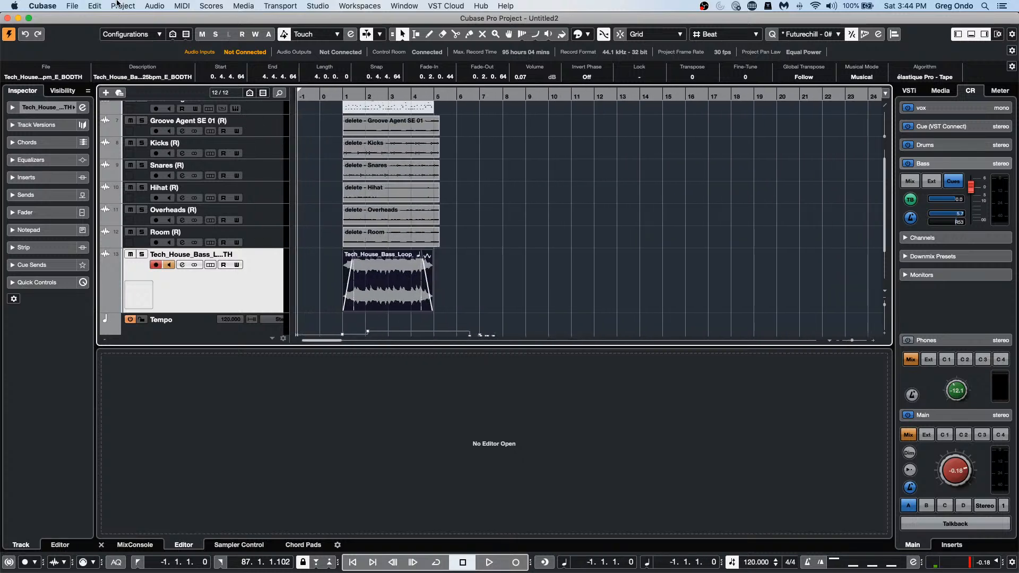
Step: Inspect the Mac's mouse scrolling settings in System Preferences and close them
{"action": "left_click", "coordinate": [12, 5]}
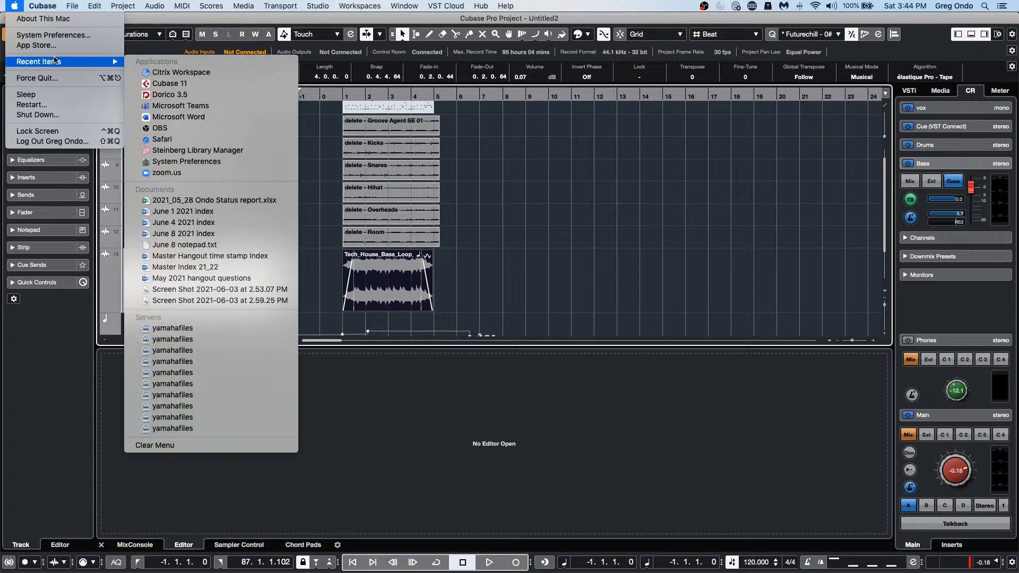
{"action": "left_click", "coordinate": [50, 34]}
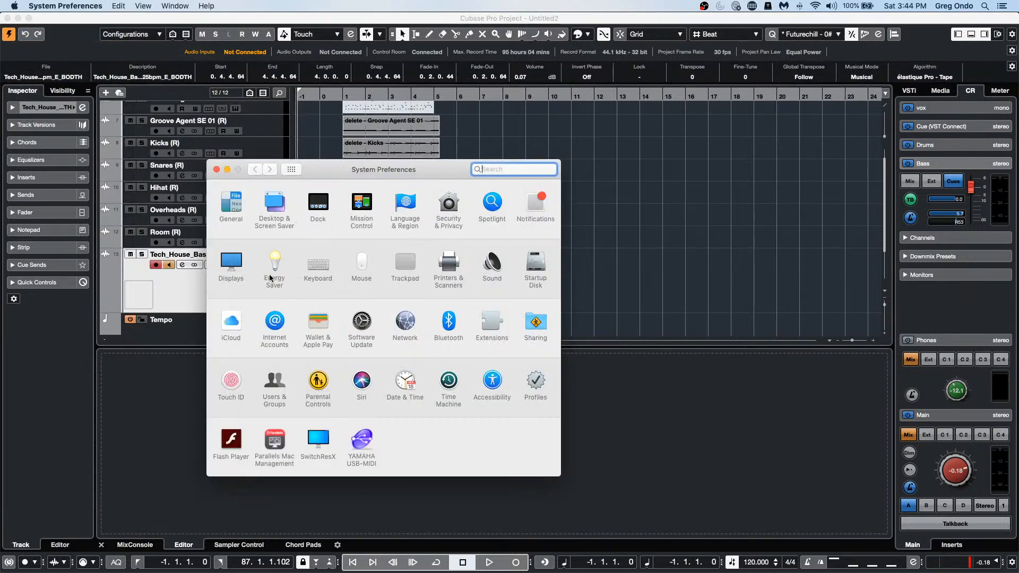
{"action": "left_click", "coordinate": [361, 261]}
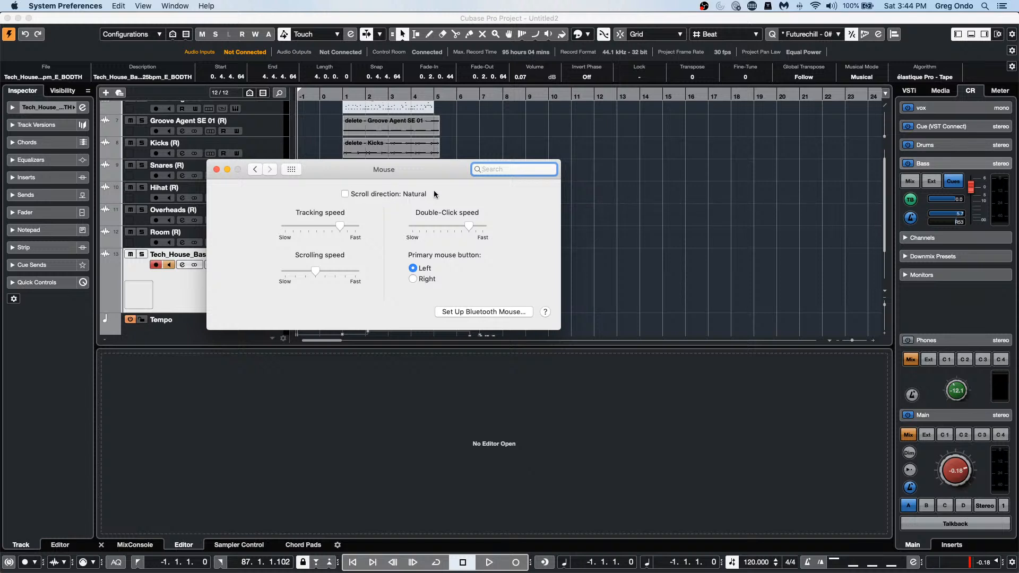
{"action": "left_click", "coordinate": [217, 169]}
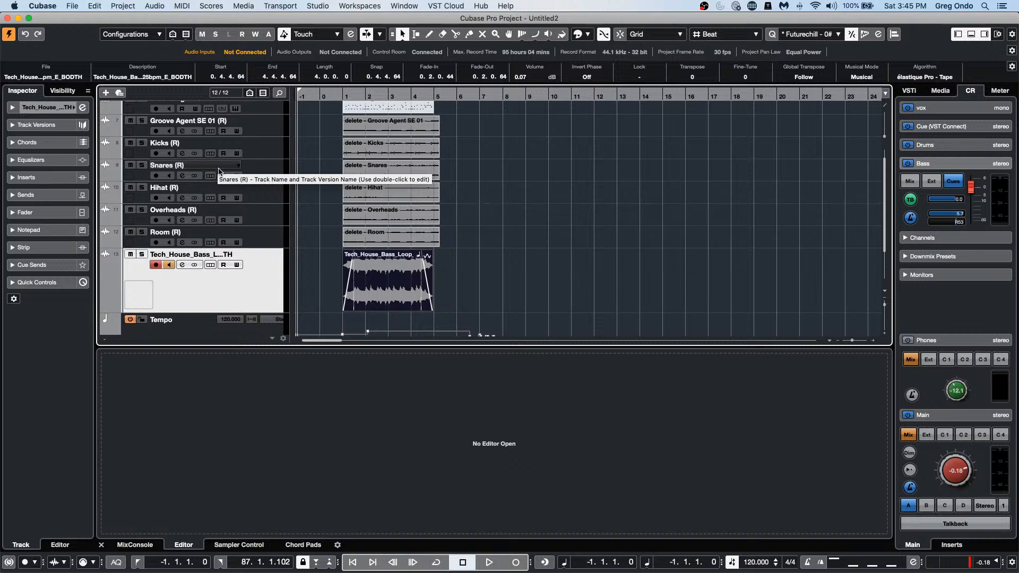
Step: Open the recent project Amos Moses - GO.cpr
{"action": "left_click", "coordinate": [67, 8]}
{"action": "mouse_move", "coordinate": [103, 207]}
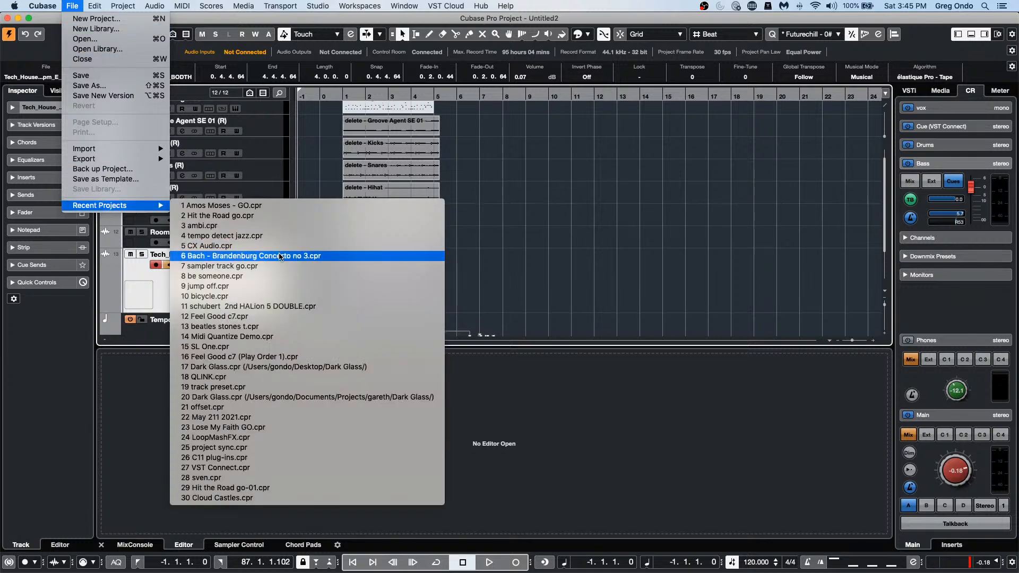
{"action": "left_click", "coordinate": [291, 208]}
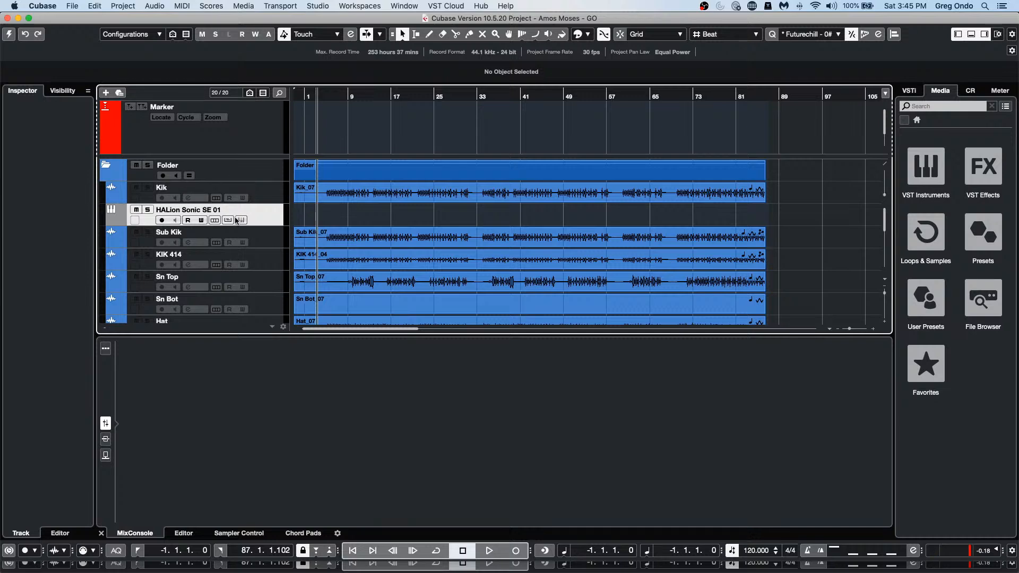
Step: Remove the HALion Sonic SE 01 instrument track from the project
{"action": "right_click", "coordinate": [262, 214]}
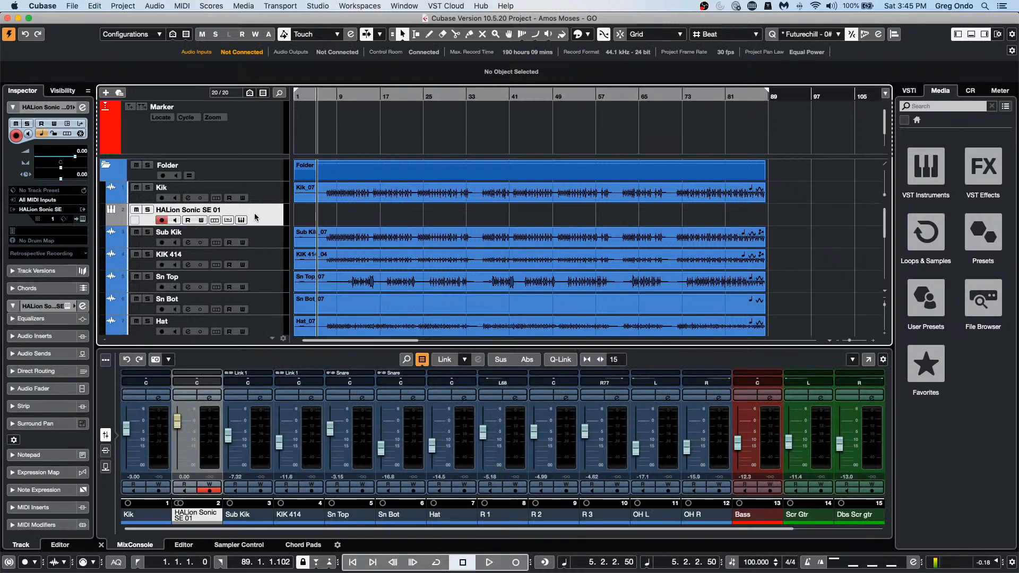
{"action": "right_click", "coordinate": [271, 218]}
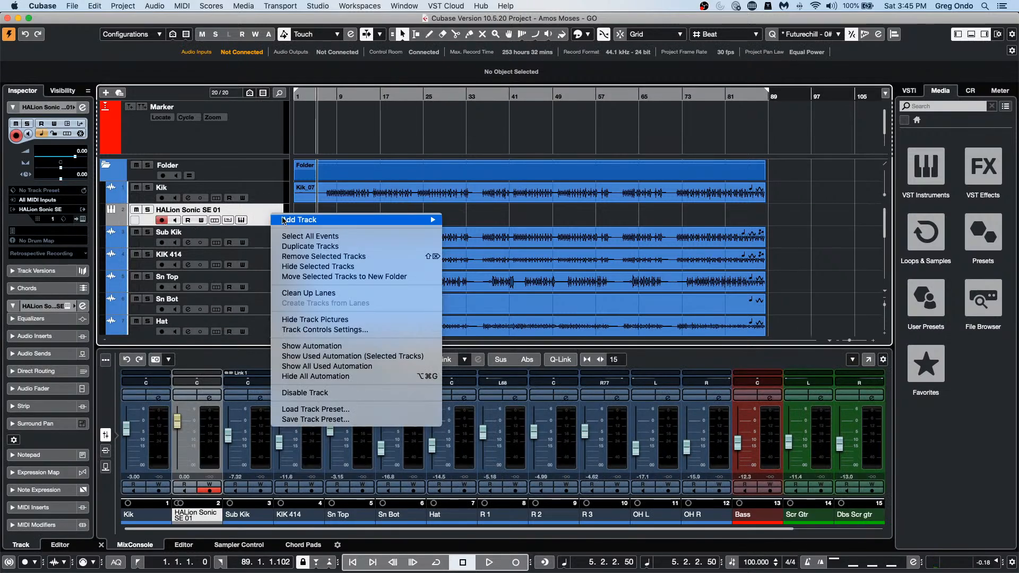
{"action": "left_click", "coordinate": [385, 267]}
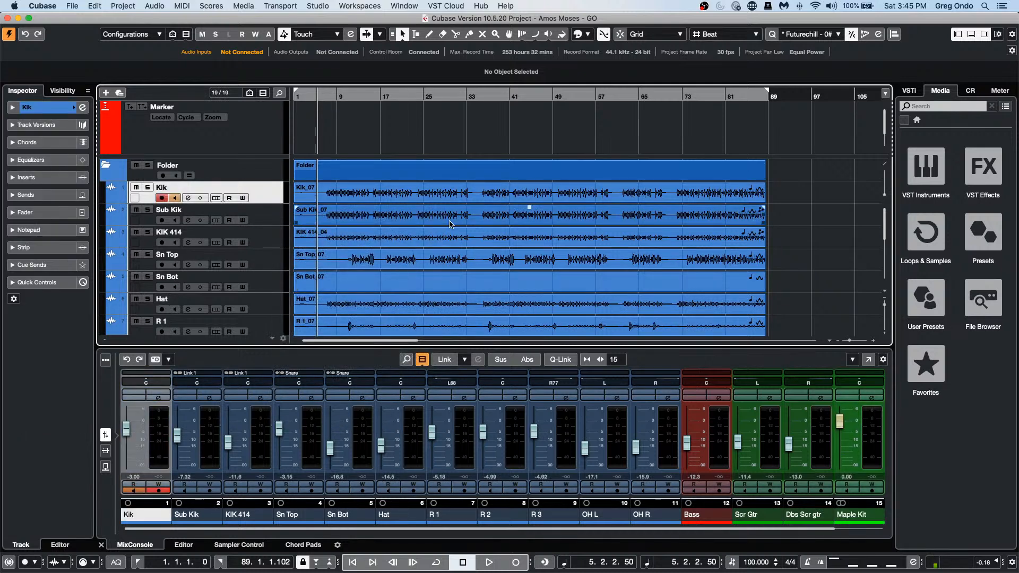
Step: Play the project with the lower-zone MixConsole enlarged and briefly solo the Bass channel
{"action": "scroll", "coordinate": [450, 223], "scroll_direction": "down", "scroll_amount": 5}
{"action": "key", "text": "space"}
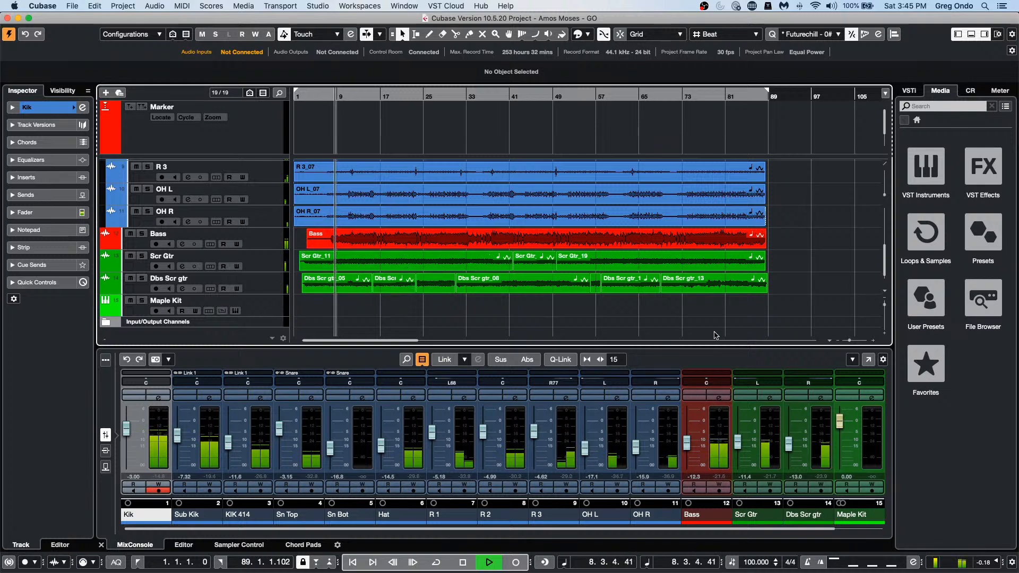
{"action": "left_click_drag", "start_coordinate": [715, 348], "coordinate": [715, 305]}
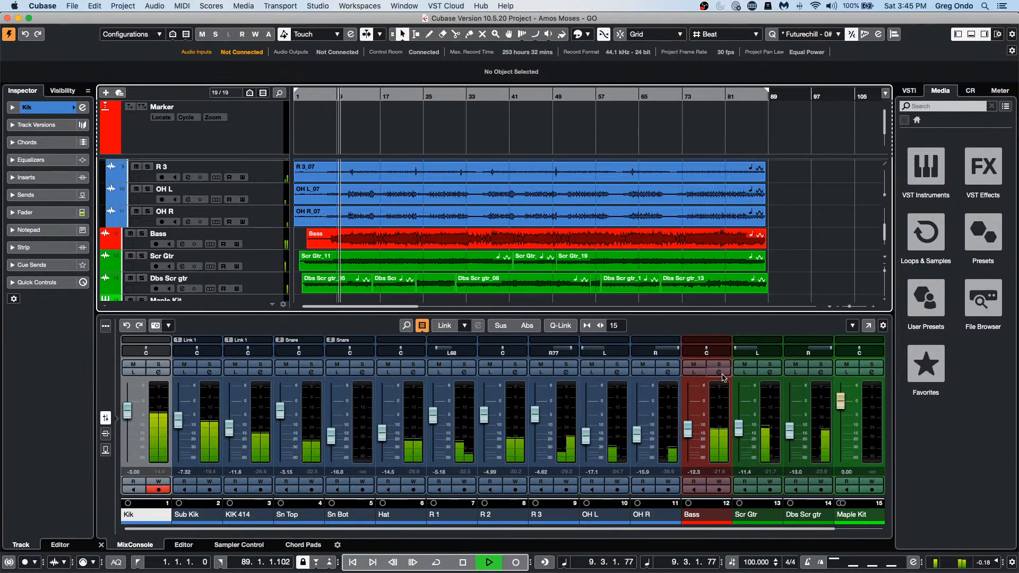
{"action": "left_click", "coordinate": [719, 365]}
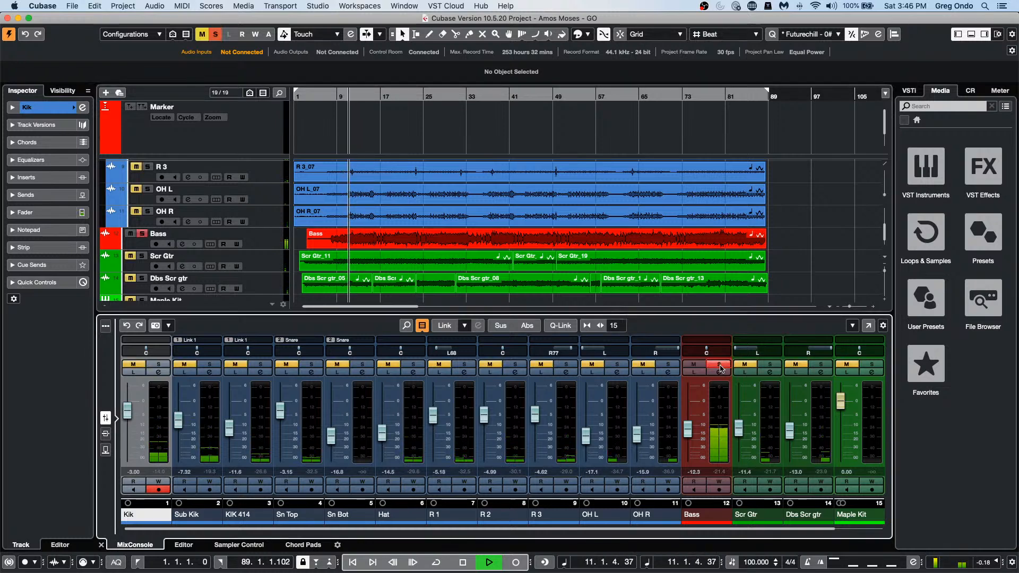
{"action": "left_click", "coordinate": [720, 366]}
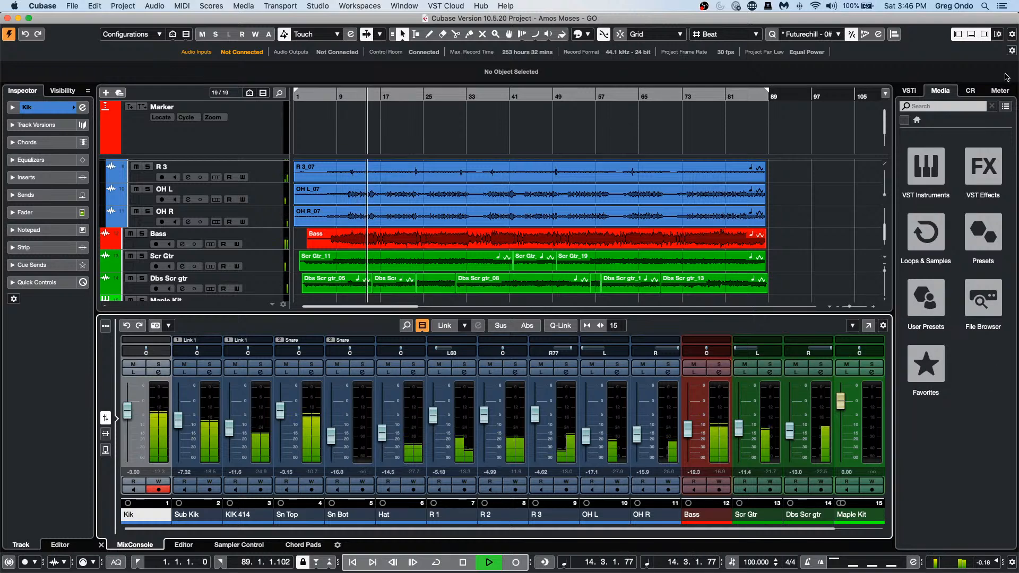
Step: Show the Control Room and audition the Bass channel with Listen while setting Listen Dim to -18.1, ending with Listen off
{"action": "left_click", "coordinate": [969, 91]}
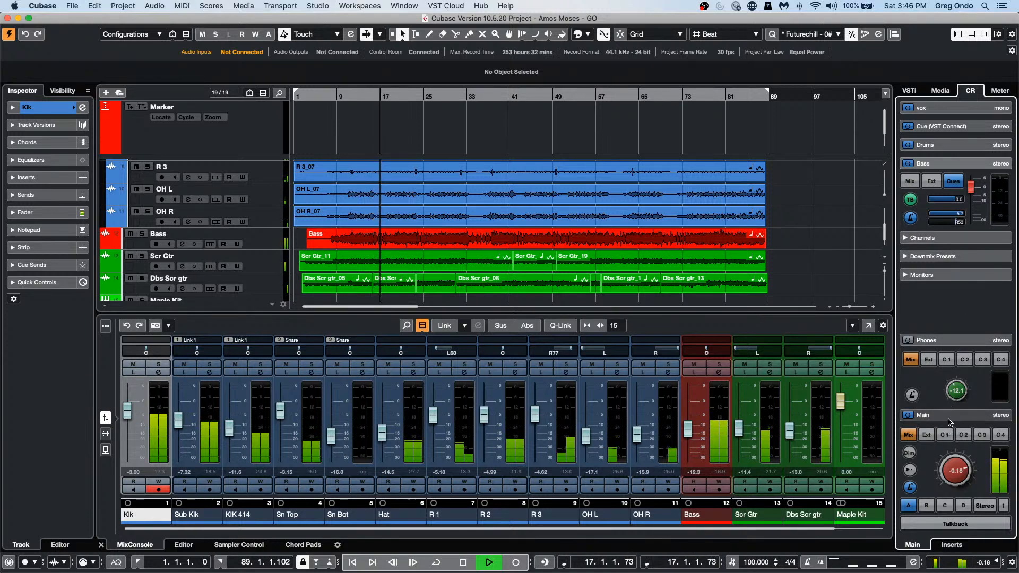
{"action": "scroll", "coordinate": [949, 423], "scroll_direction": "down", "scroll_amount": 3}
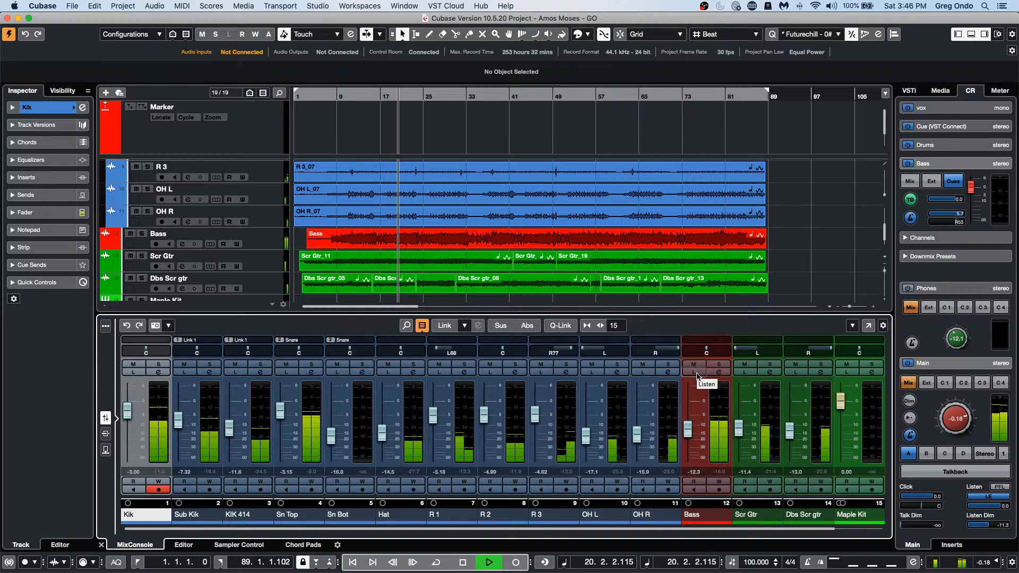
{"action": "left_click", "coordinate": [696, 374]}
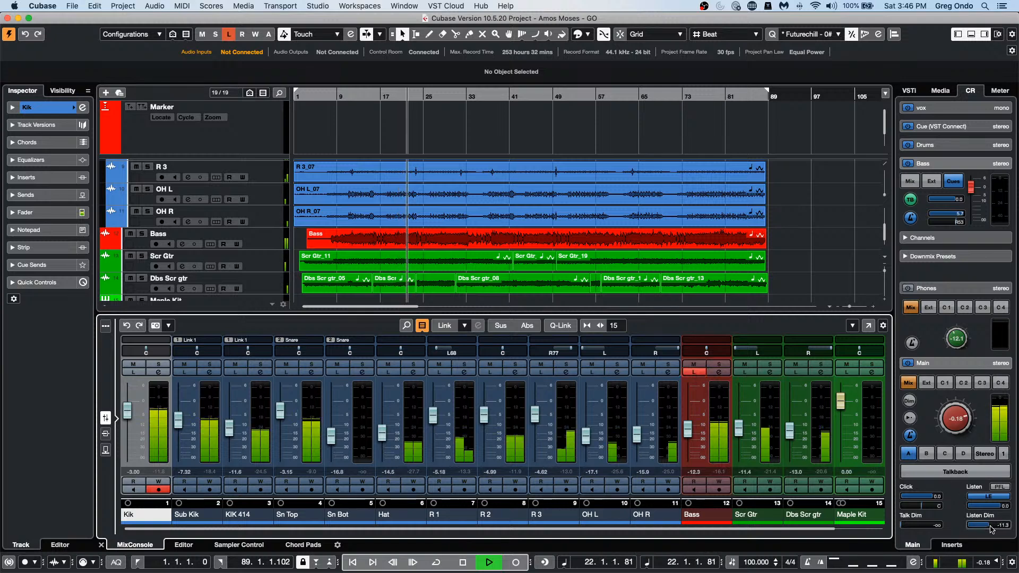
{"action": "left_click_drag", "start_coordinate": [990, 525], "coordinate": [982, 526]}
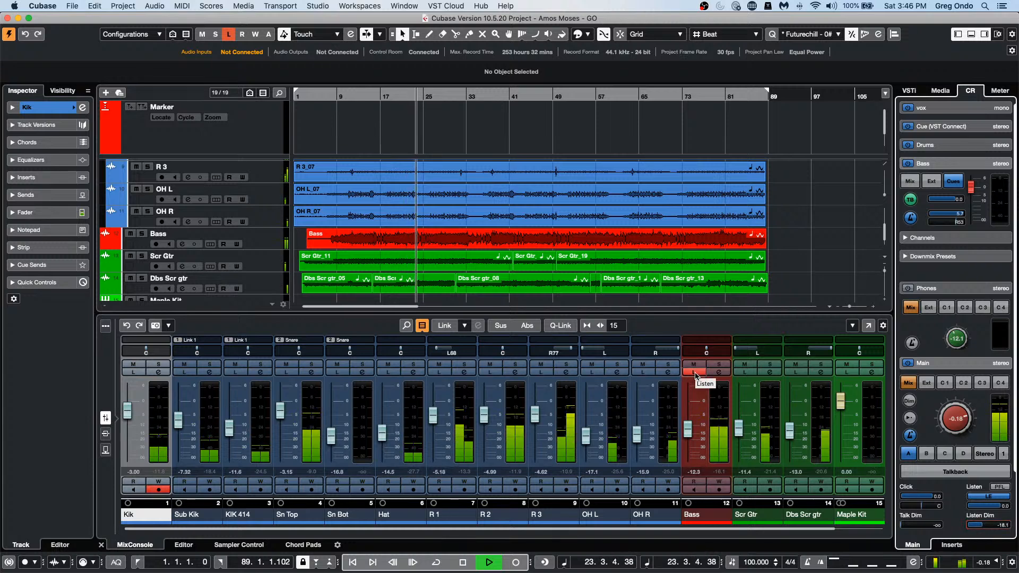
{"action": "left_click", "coordinate": [695, 374]}
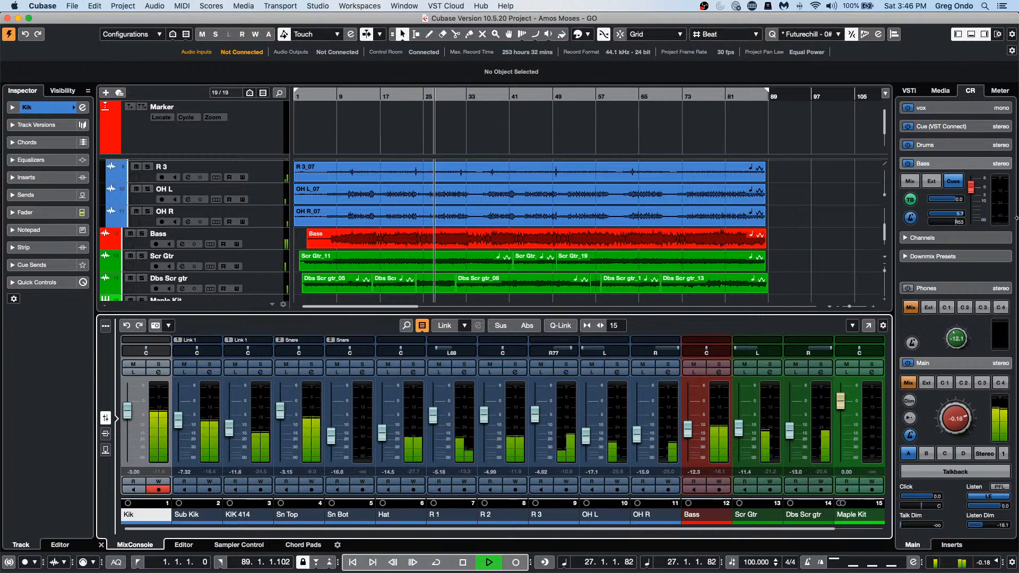
Step: Set Listen Dim to -23.9, raise it to -14.7 while auditioning the Bass channel with Listen, and switch Listen off
{"action": "left_click", "coordinate": [945, 364]}
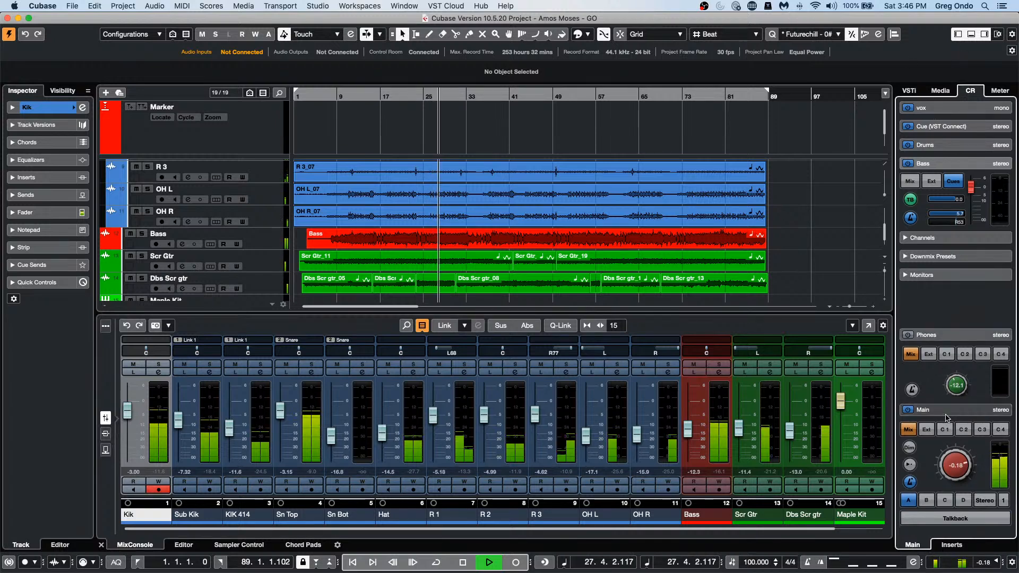
{"action": "left_click", "coordinate": [944, 410]}
{"action": "left_click_drag", "start_coordinate": [972, 529], "coordinate": [897, 477]}
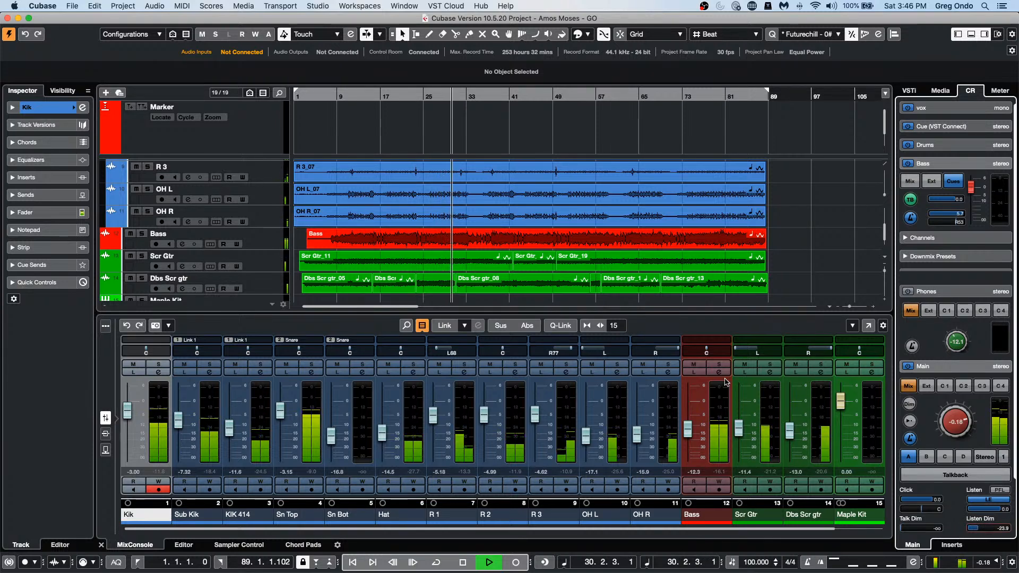
{"action": "left_click", "coordinate": [692, 372]}
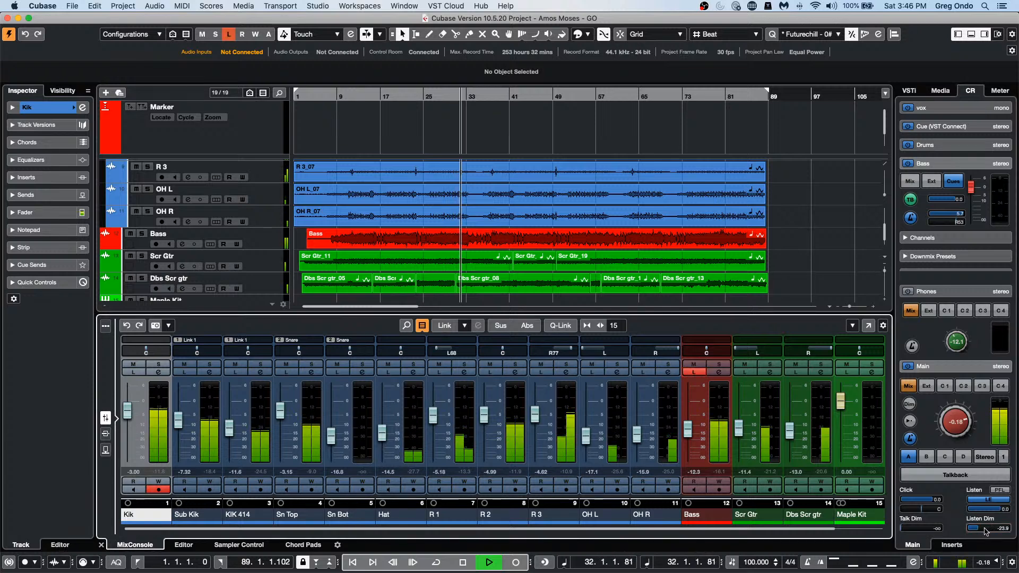
{"action": "left_click_drag", "start_coordinate": [978, 528], "coordinate": [993, 532]}
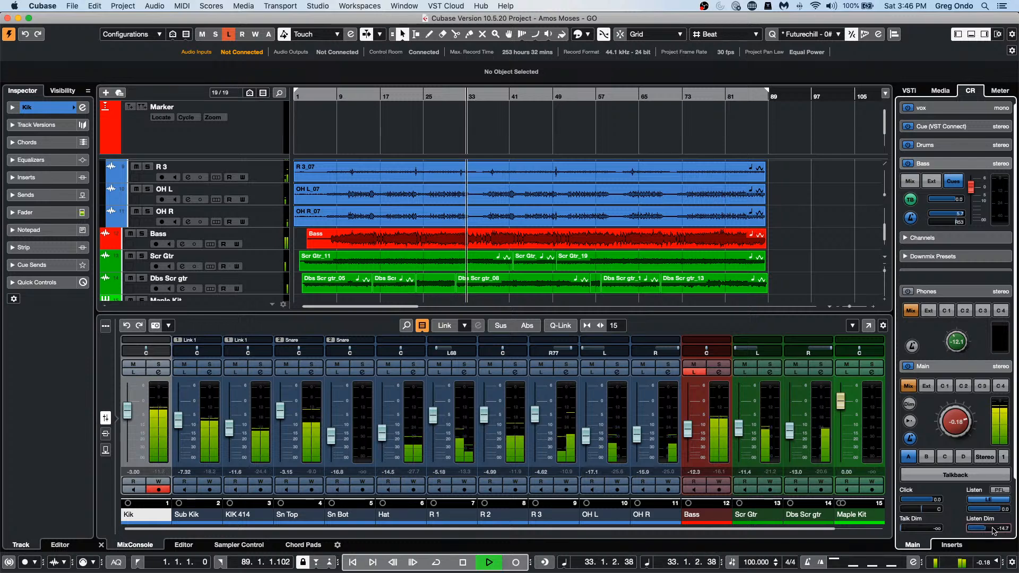
{"action": "left_click", "coordinate": [696, 372]}
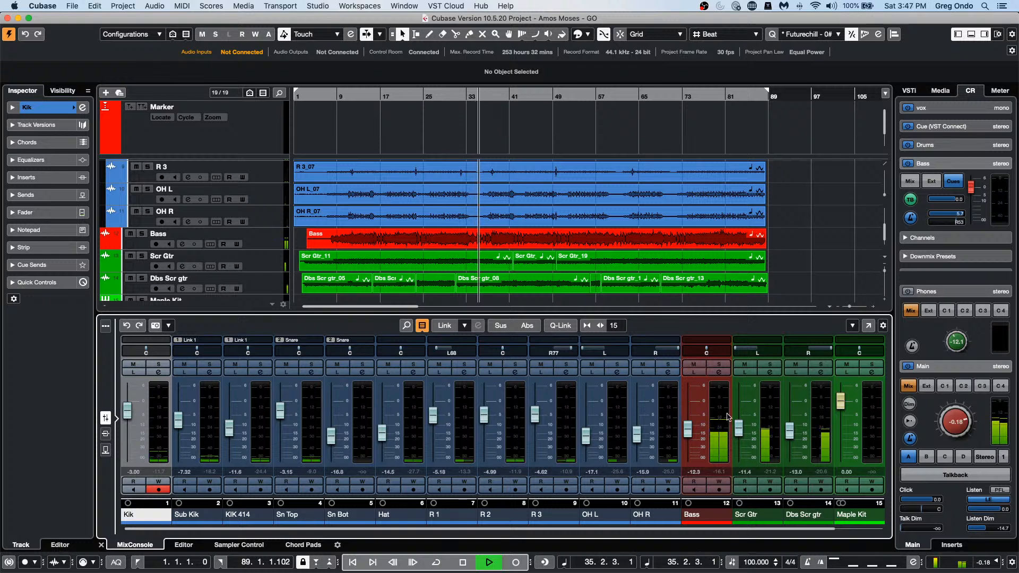
Step: Audition the Scr Gtr, Dbs Scr gtr and linked Sub Kik channels with Listen, switch Listen off, and stop playback
{"action": "left_click", "coordinate": [744, 372]}
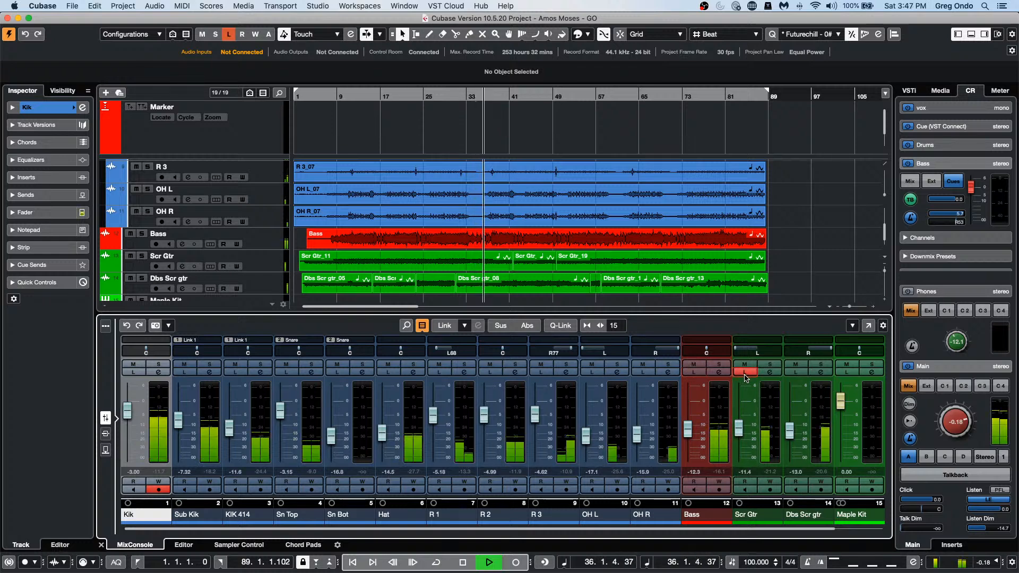
{"action": "left_click", "coordinate": [796, 371]}
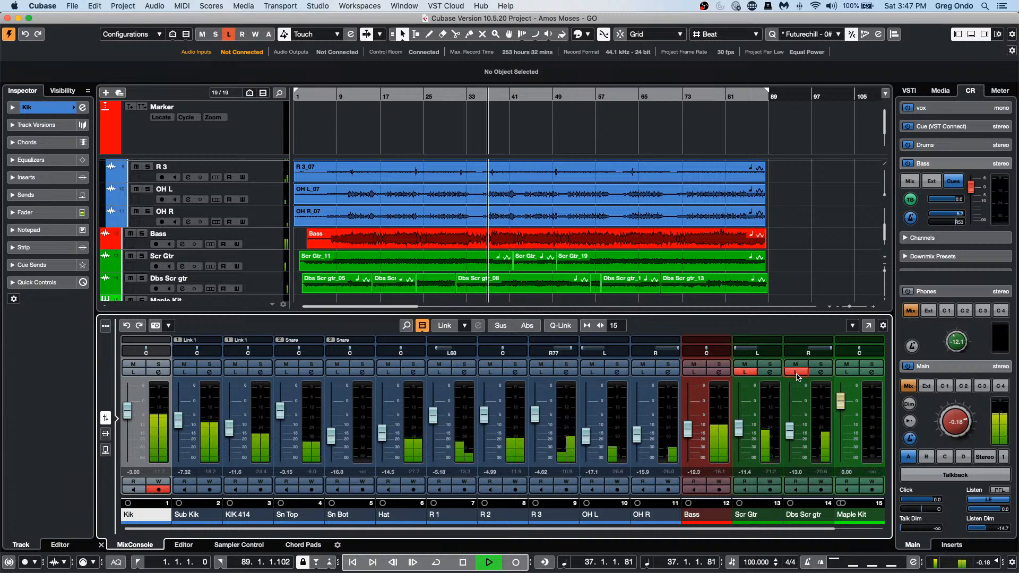
{"action": "left_click", "coordinate": [795, 372]}
{"action": "left_click", "coordinate": [744, 372]}
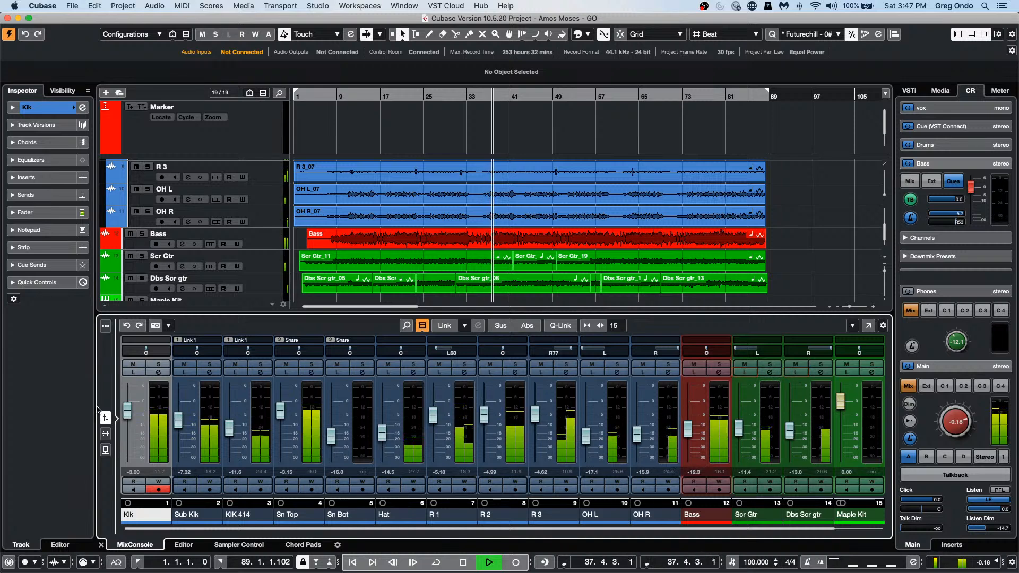
{"action": "left_click", "coordinate": [184, 372]}
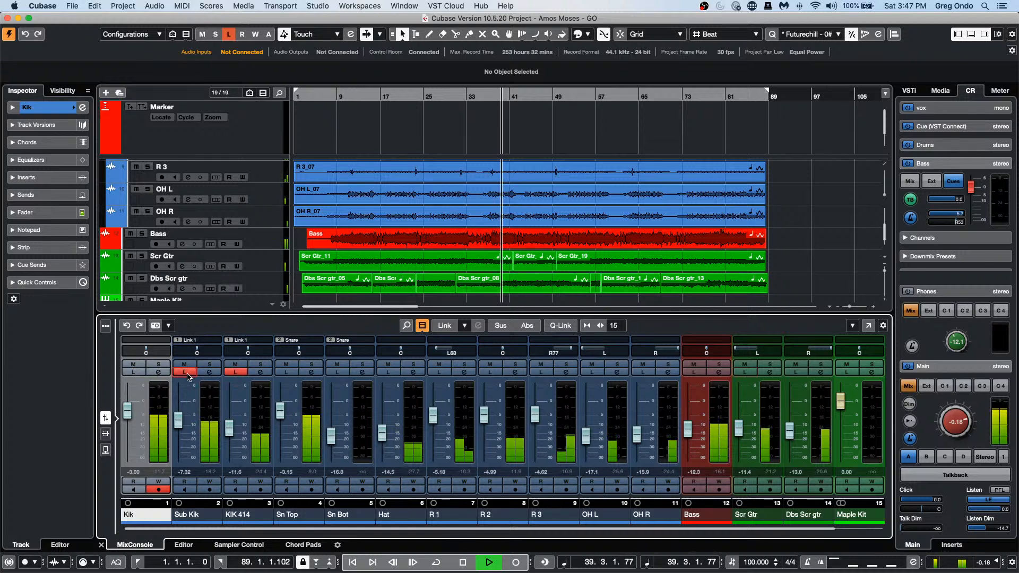
{"action": "left_click", "coordinate": [184, 372]}
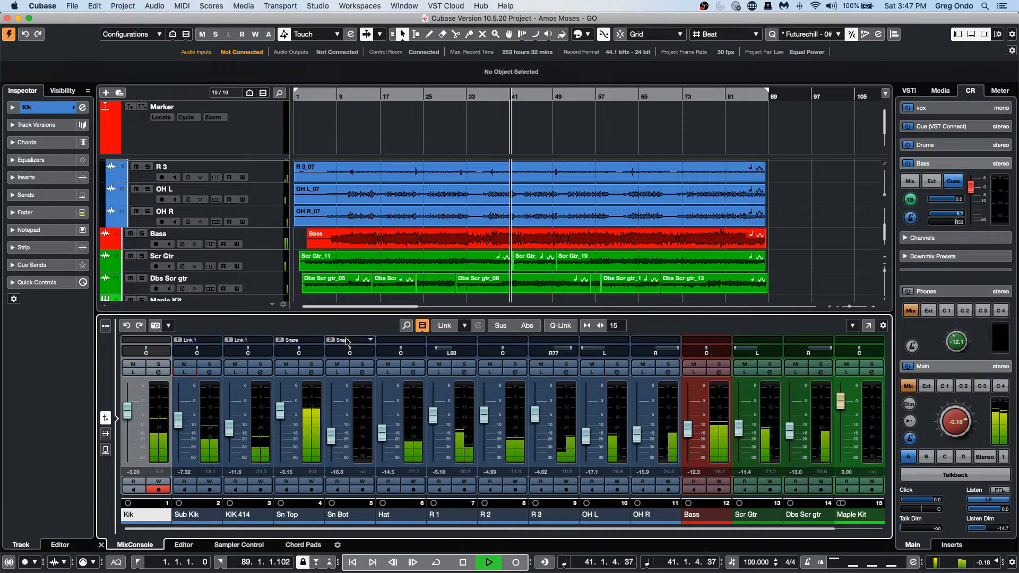
{"action": "key", "text": "space"}
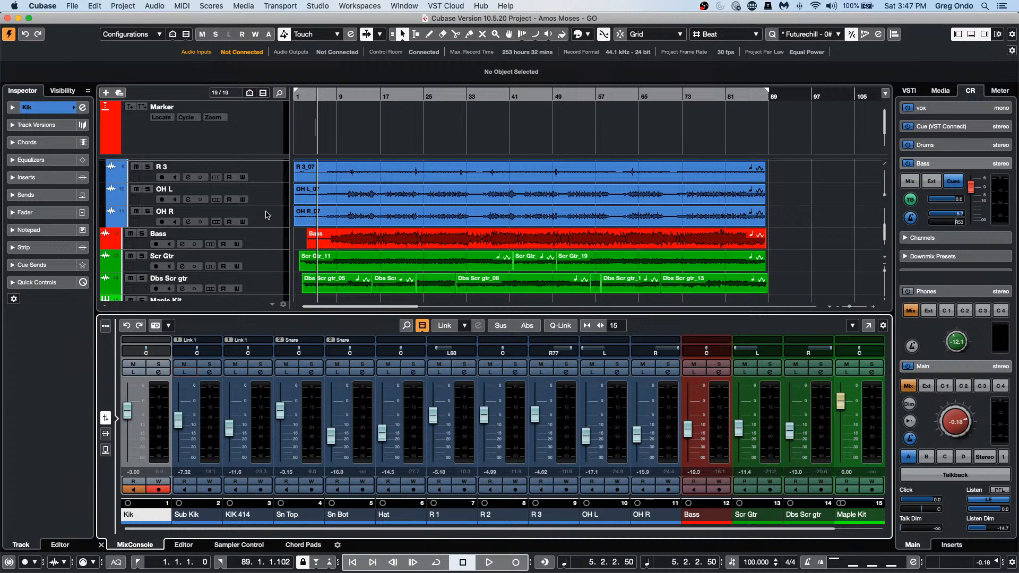
Step: Add a Retrologue instrument track routed to Stereo Out after the Dbs Scr gtr track and load the Moving Tube Saw Pad preset
{"action": "scroll", "coordinate": [267, 214], "scroll_direction": "up", "scroll_amount": 5}
{"action": "scroll", "coordinate": [268, 213], "scroll_direction": "down", "scroll_amount": 6}
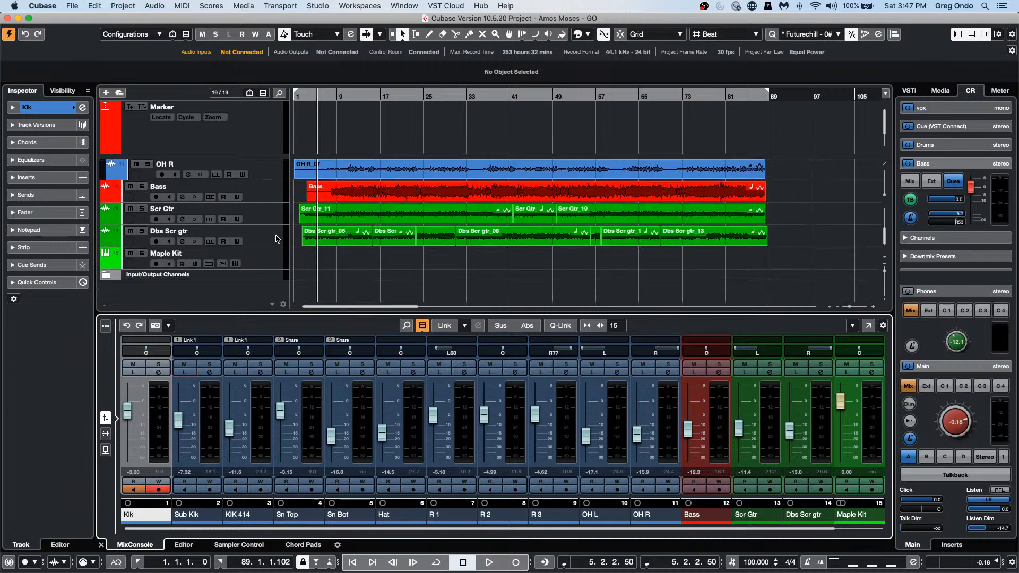
{"action": "right_click", "coordinate": [263, 245]}
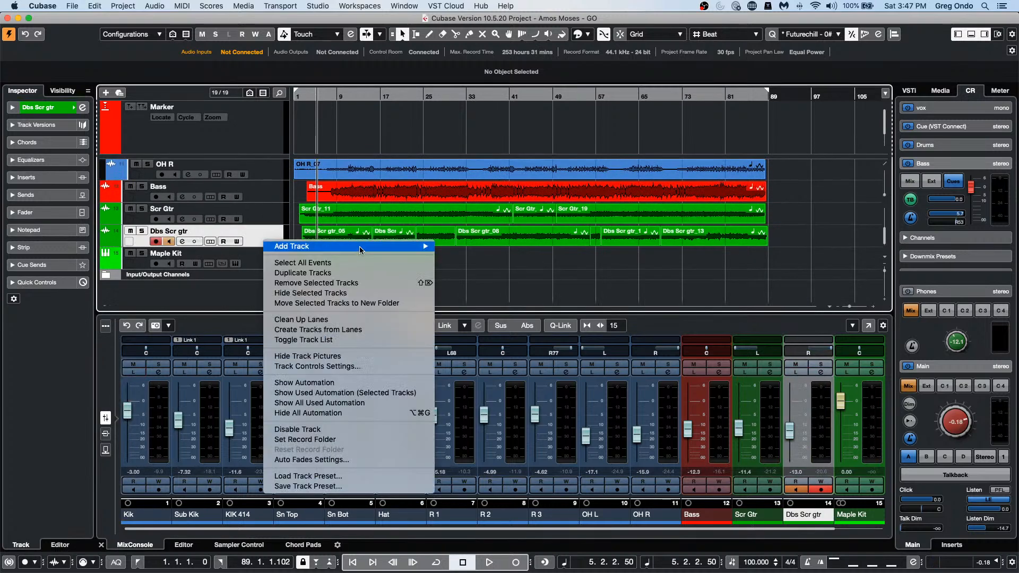
{"action": "mouse_move", "coordinate": [358, 246]}
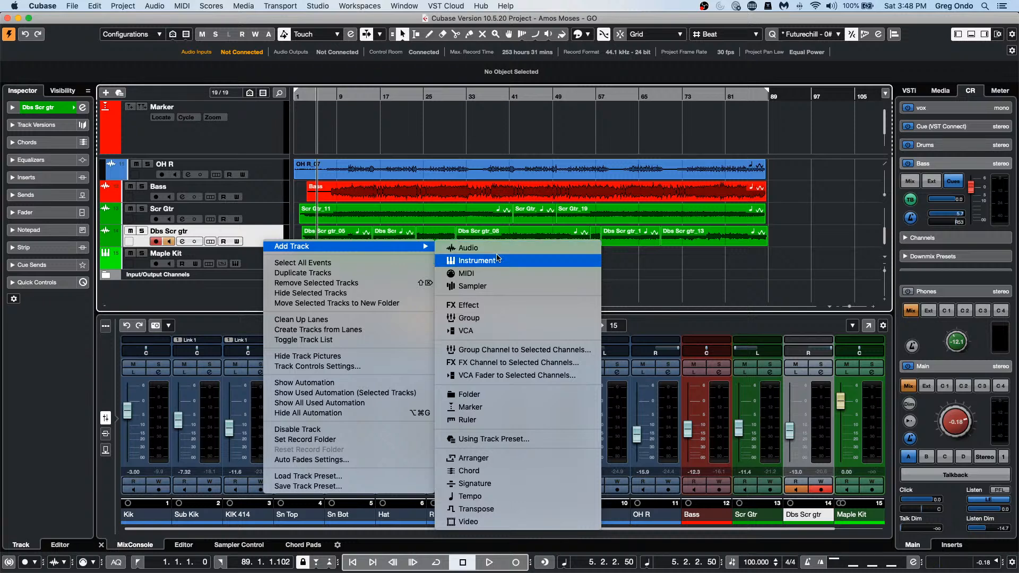
{"action": "left_click", "coordinate": [496, 259]}
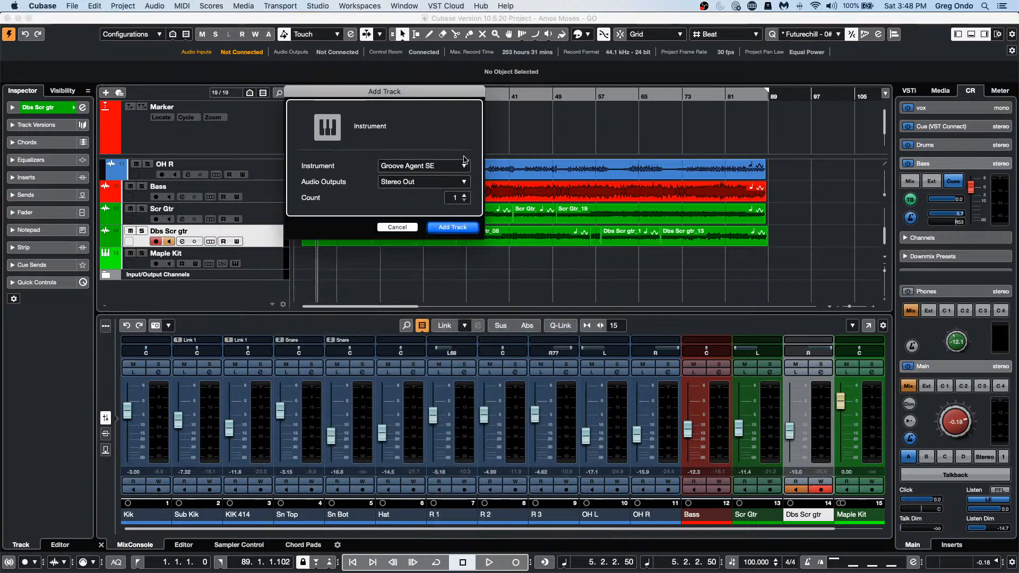
{"action": "left_click", "coordinate": [427, 169]}
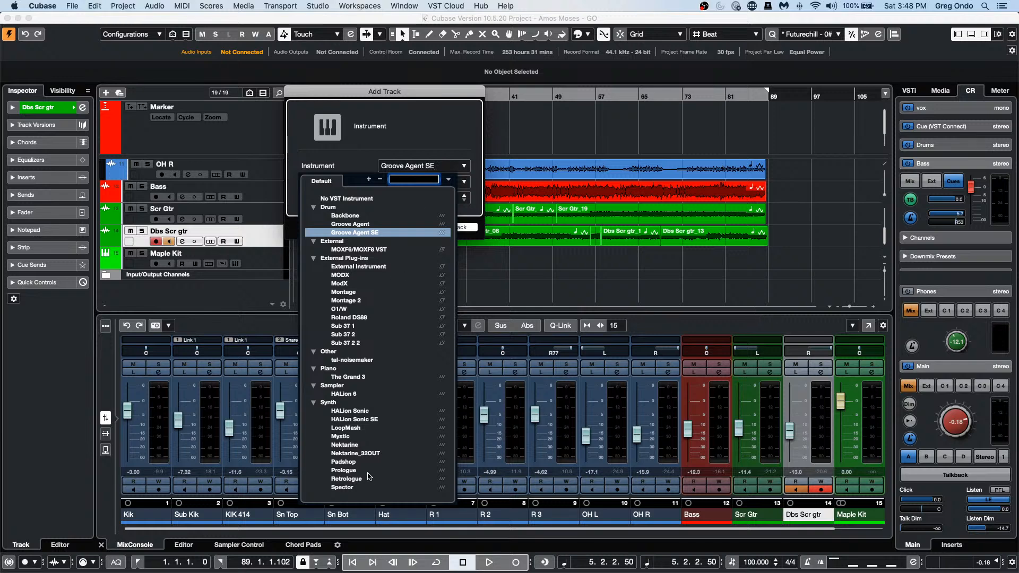
{"action": "left_click", "coordinate": [348, 479]}
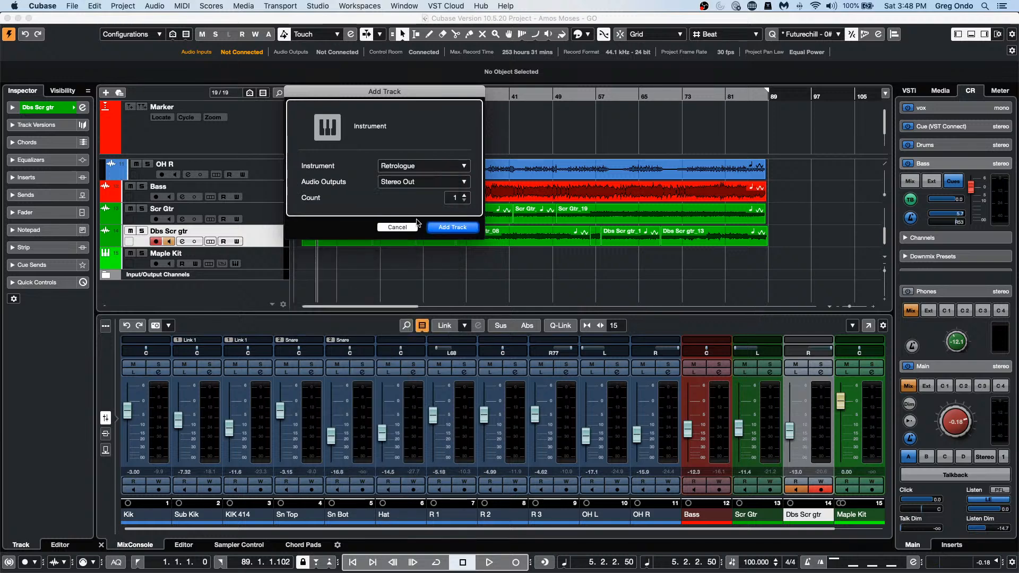
{"action": "left_click", "coordinate": [462, 231]}
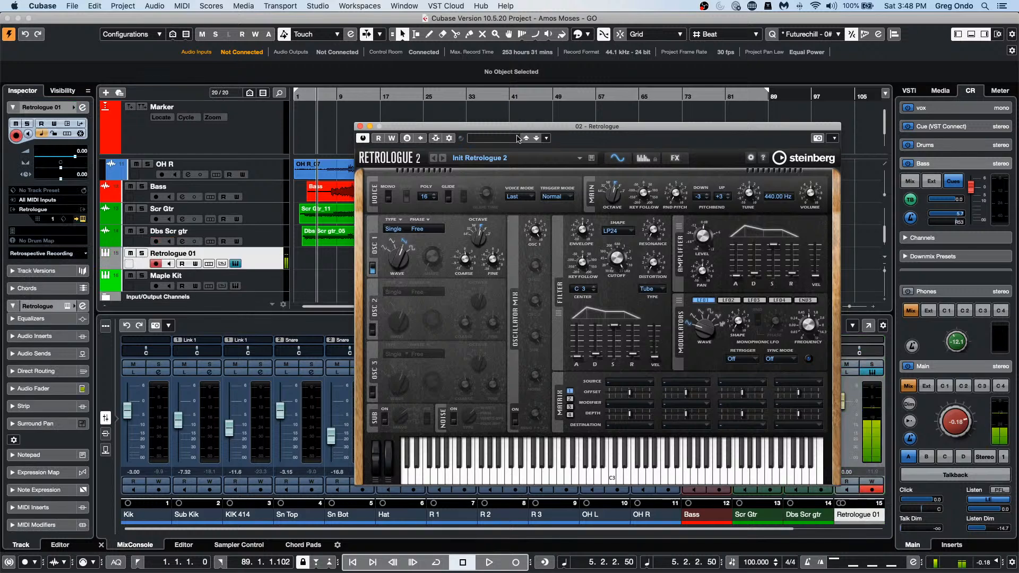
{"action": "left_click", "coordinate": [517, 139]}
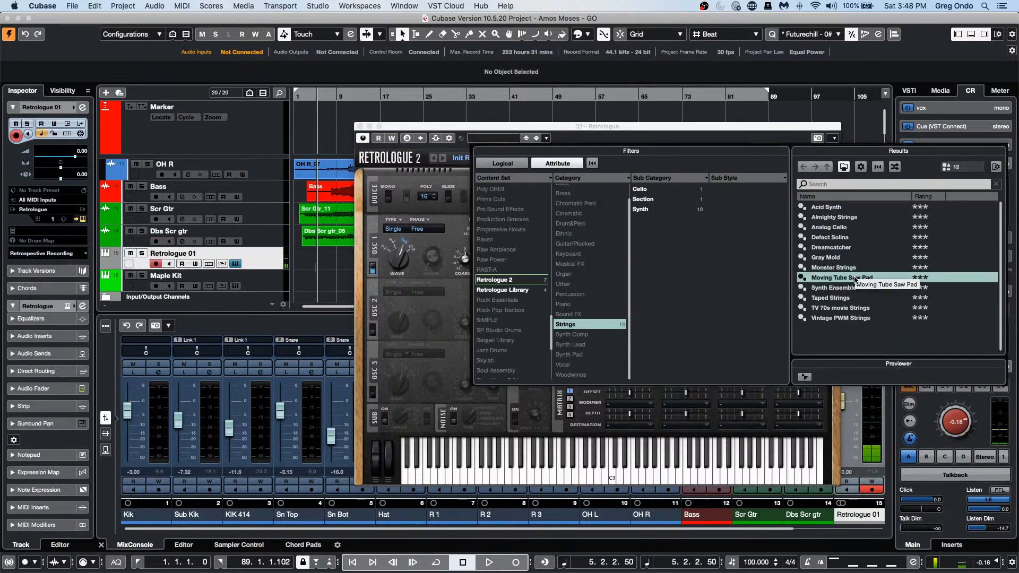
{"action": "double_click", "coordinate": [855, 279]}
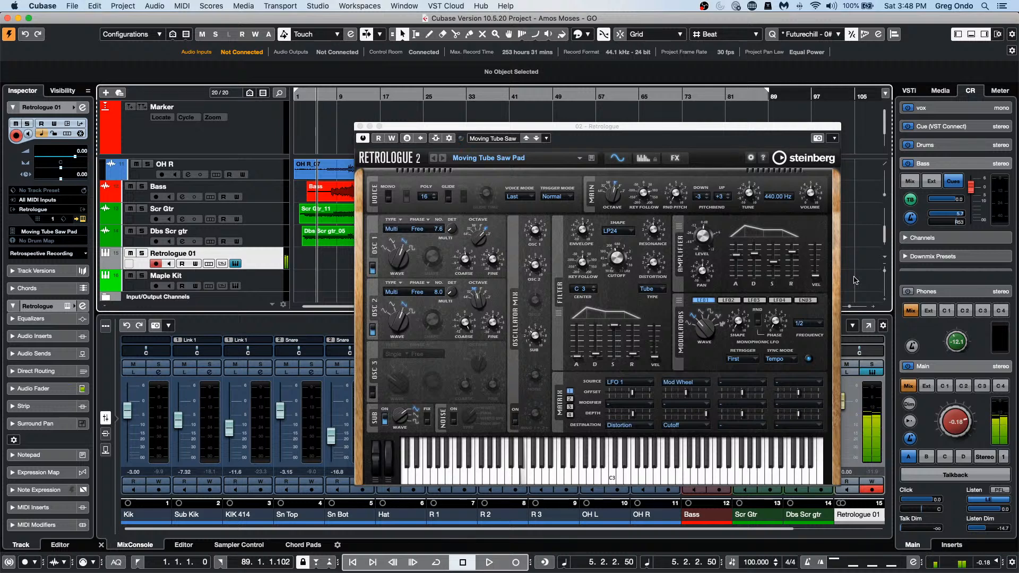
Step: Add a stereo group channel to the selected Retrologue 01 channel, record-enable Retrologue 01, and close the synth window
{"action": "right_click", "coordinate": [267, 258]}
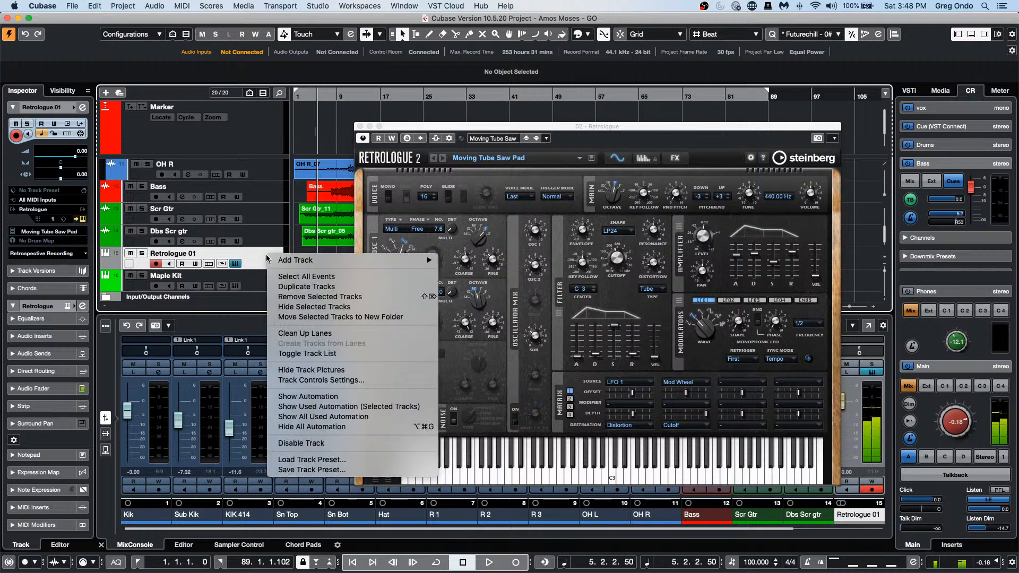
{"action": "mouse_move", "coordinate": [287, 260]}
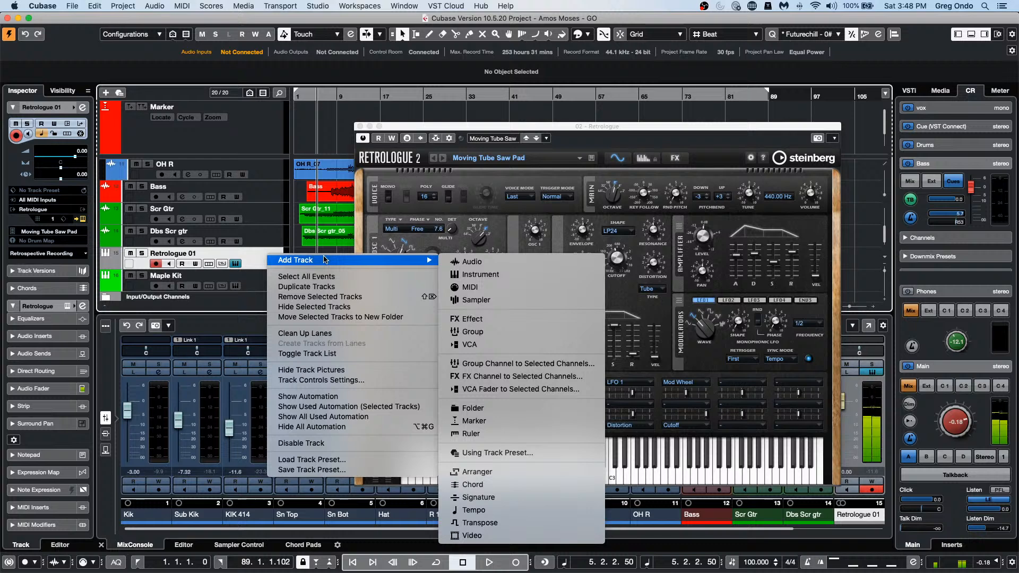
{"action": "left_click", "coordinate": [507, 364]}
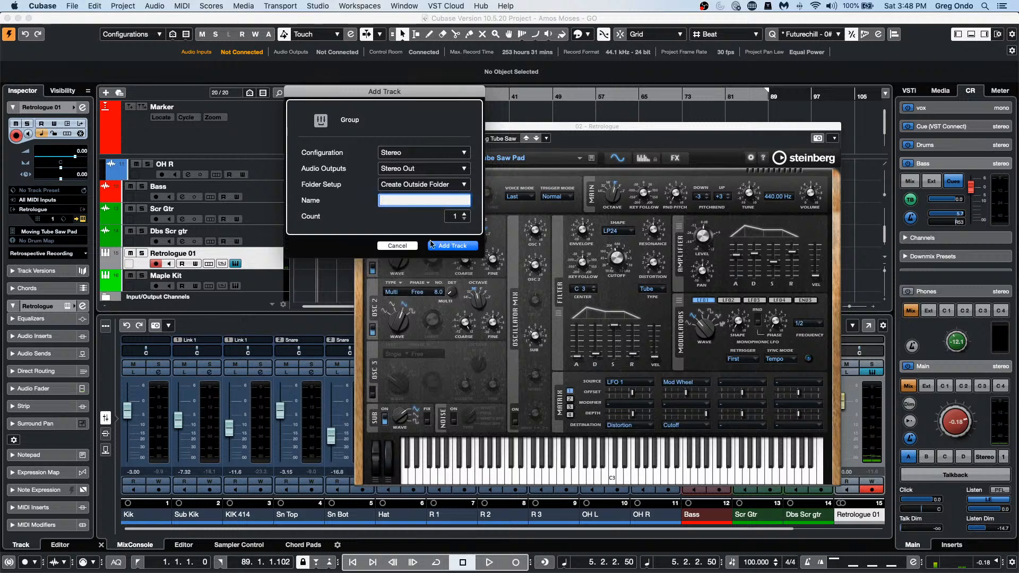
{"action": "left_click", "coordinate": [452, 246]}
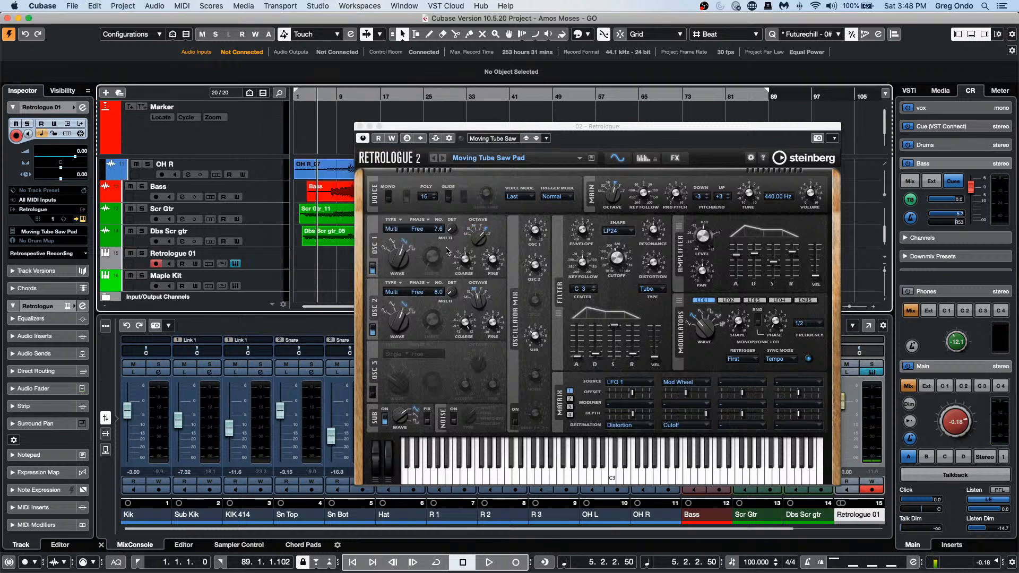
{"action": "left_click", "coordinate": [155, 264]}
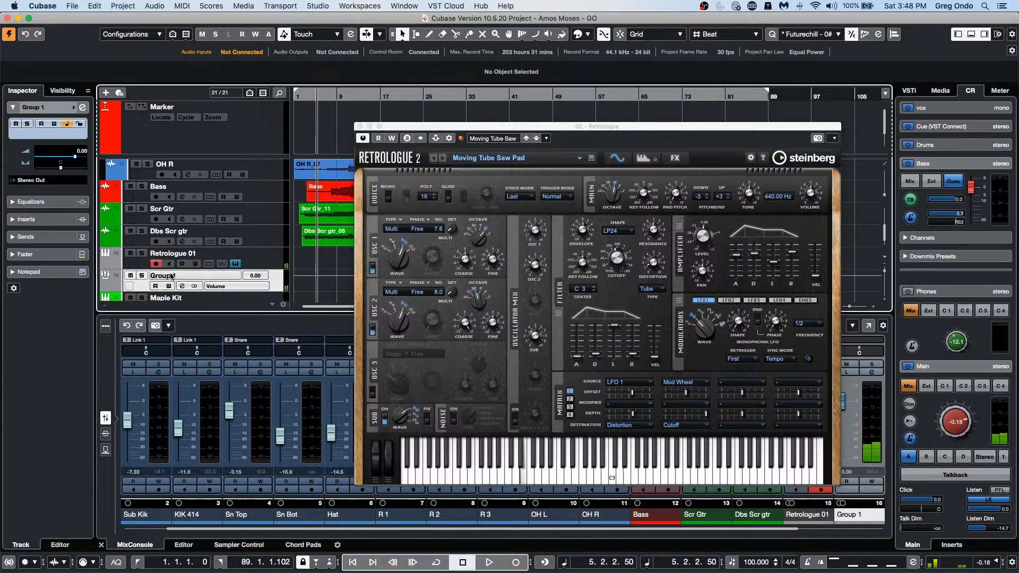
{"action": "left_click", "coordinate": [360, 126]}
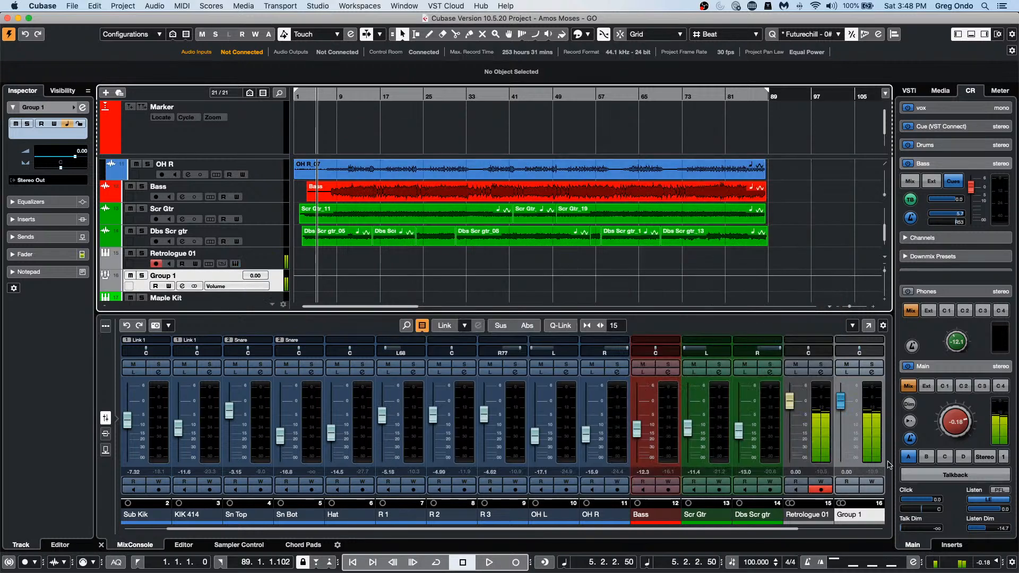
Step: Boost Group 1's high-mid EQ band by about 13.2 dB and insert DualFilter with the Bright Piano preset
{"action": "left_click", "coordinate": [871, 372]}
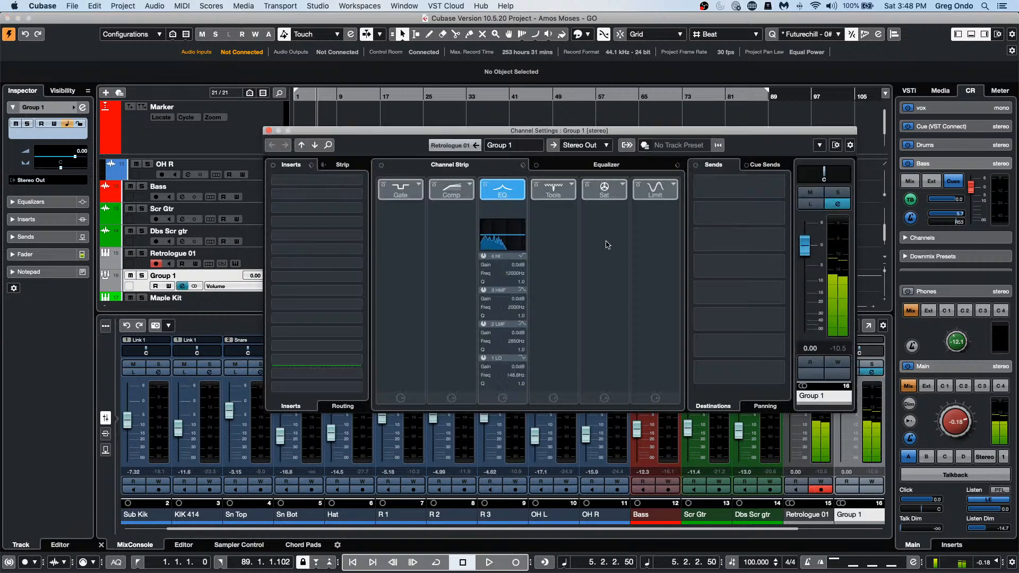
{"action": "left_click_drag", "start_coordinate": [512, 237], "coordinate": [508, 228]}
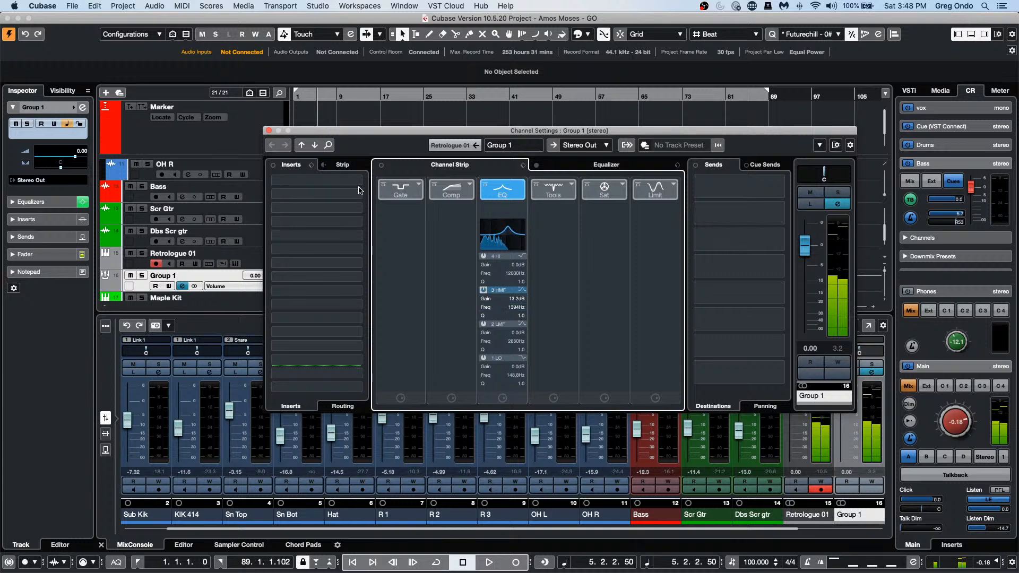
{"action": "left_click", "coordinate": [316, 180]}
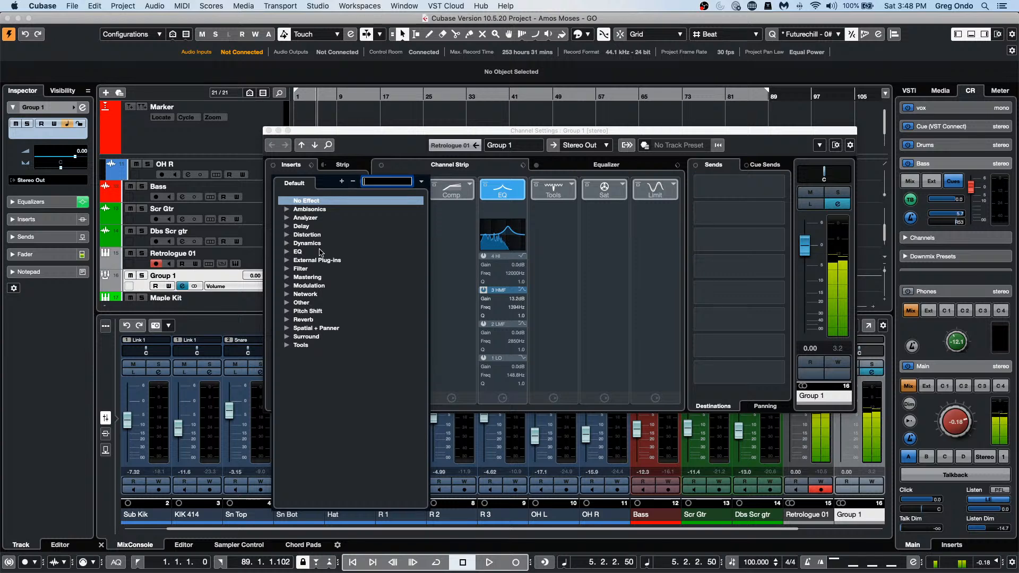
{"action": "left_click", "coordinate": [286, 269]}
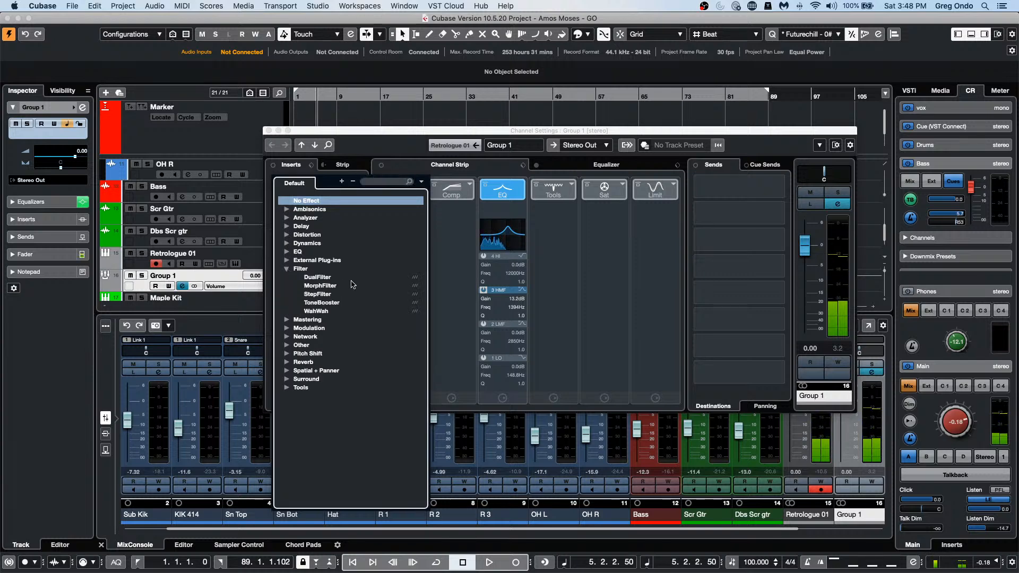
{"action": "left_click", "coordinate": [330, 277]}
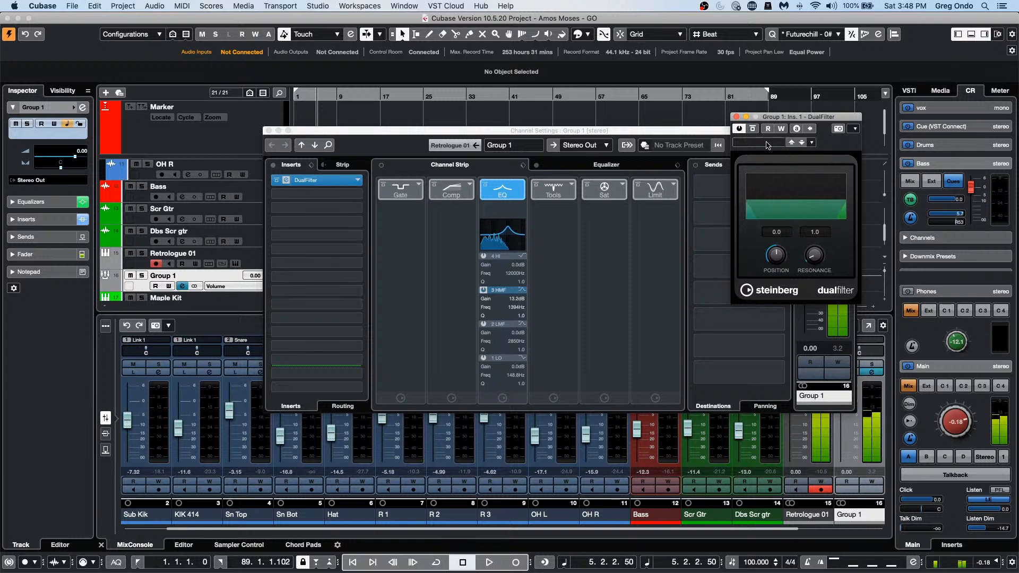
{"action": "left_click", "coordinate": [764, 143]}
{"action": "double_click", "coordinate": [781, 223]}
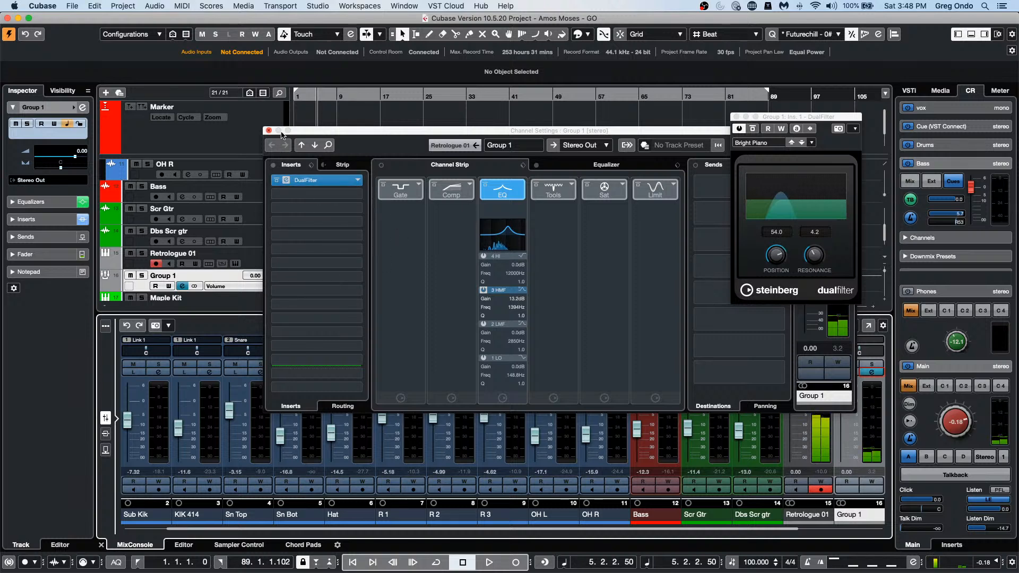
{"action": "left_click", "coordinate": [269, 131]}
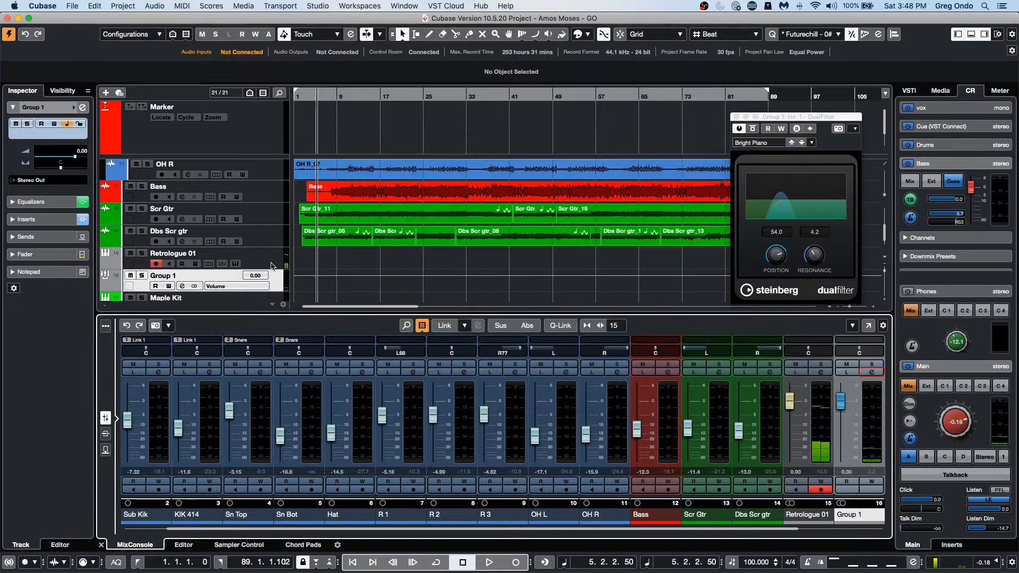
Step: Export the Retrologue 01 and Group 1 tracks together with Reference Media Files as "VSTi with routing.xml" on the Desktop
{"action": "left_click", "coordinate": [269, 262]}
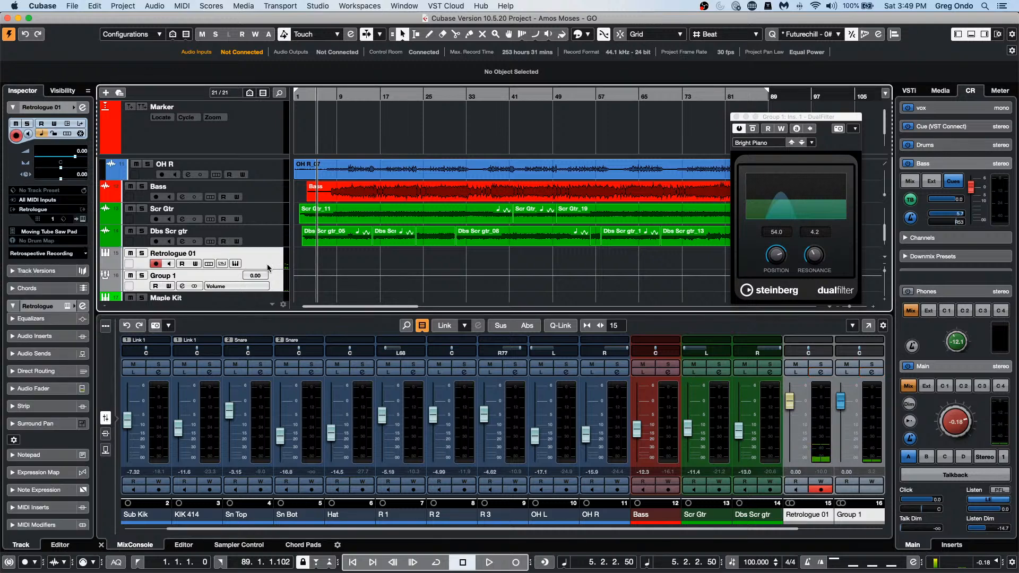
{"action": "left_click", "coordinate": [72, 6]}
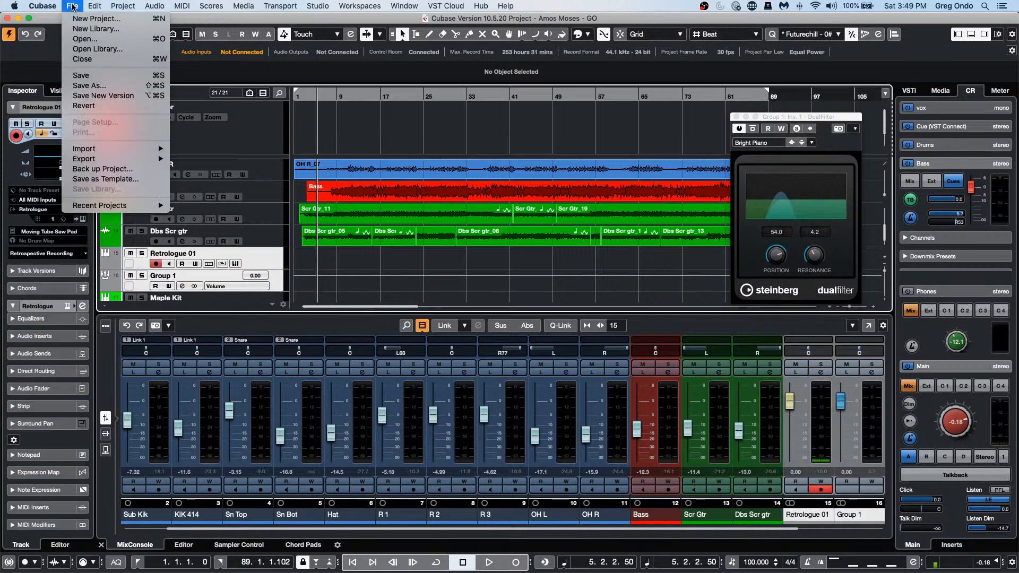
{"action": "mouse_move", "coordinate": [144, 159]}
{"action": "left_click", "coordinate": [245, 170]}
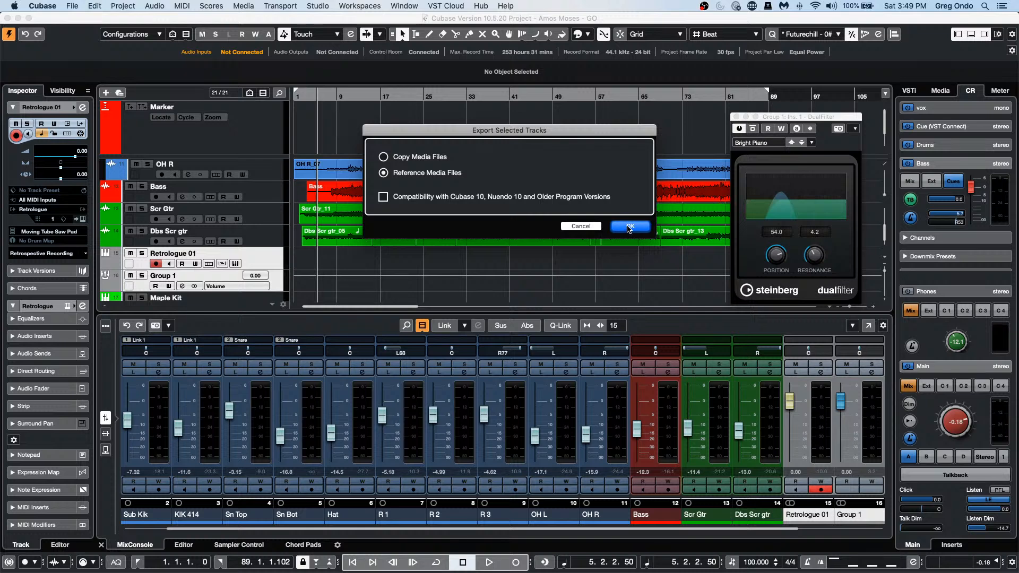
{"action": "left_click", "coordinate": [629, 227]}
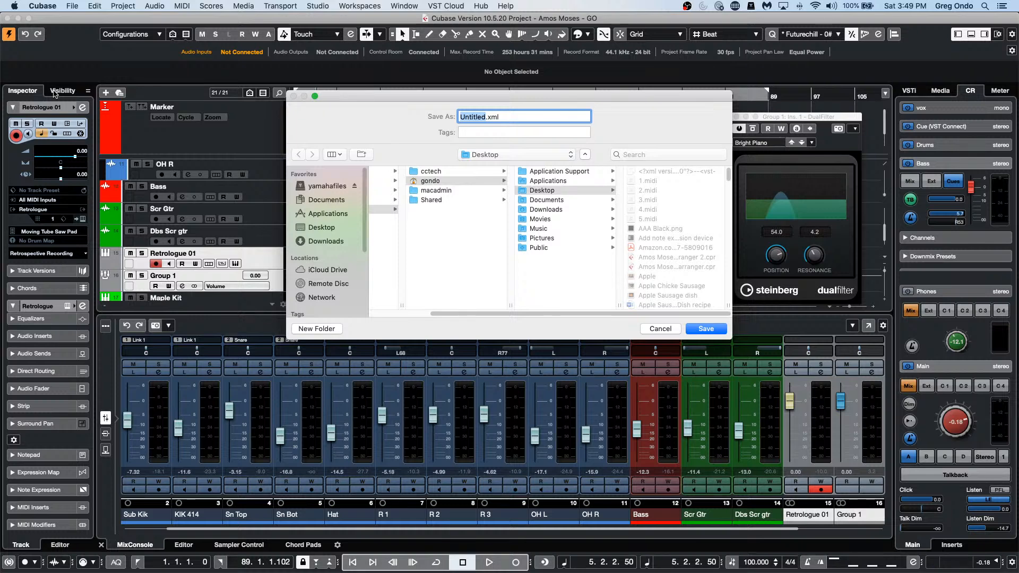
{"action": "type", "text": "VSTi with routing"}
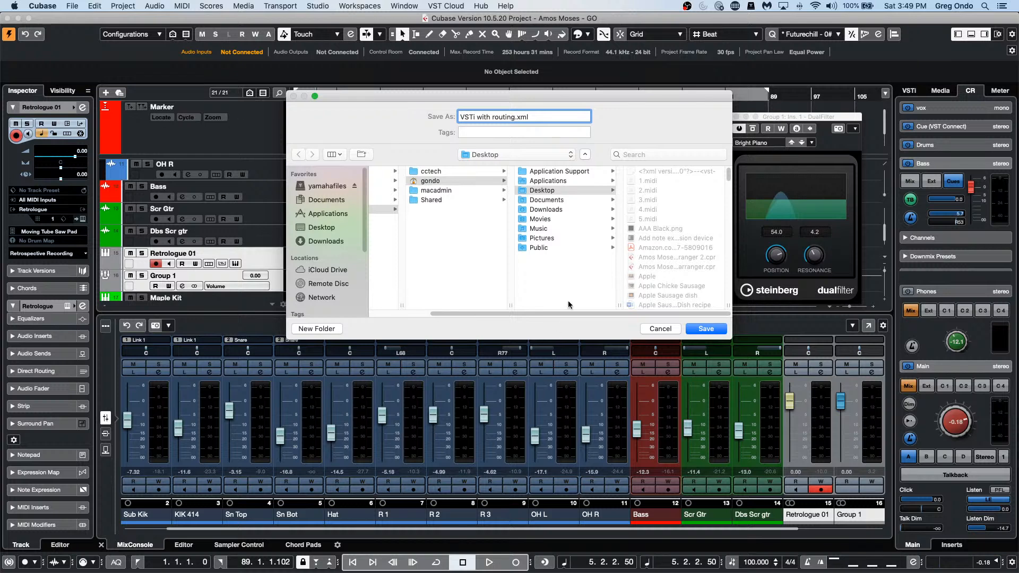
{"action": "left_click", "coordinate": [705, 329]}
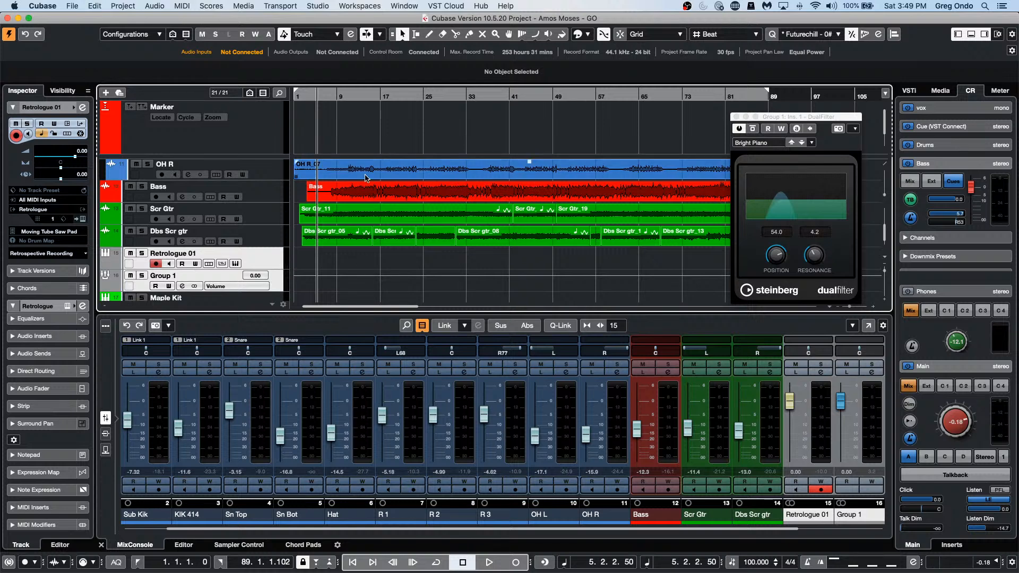
{"action": "left_click", "coordinate": [72, 6]}
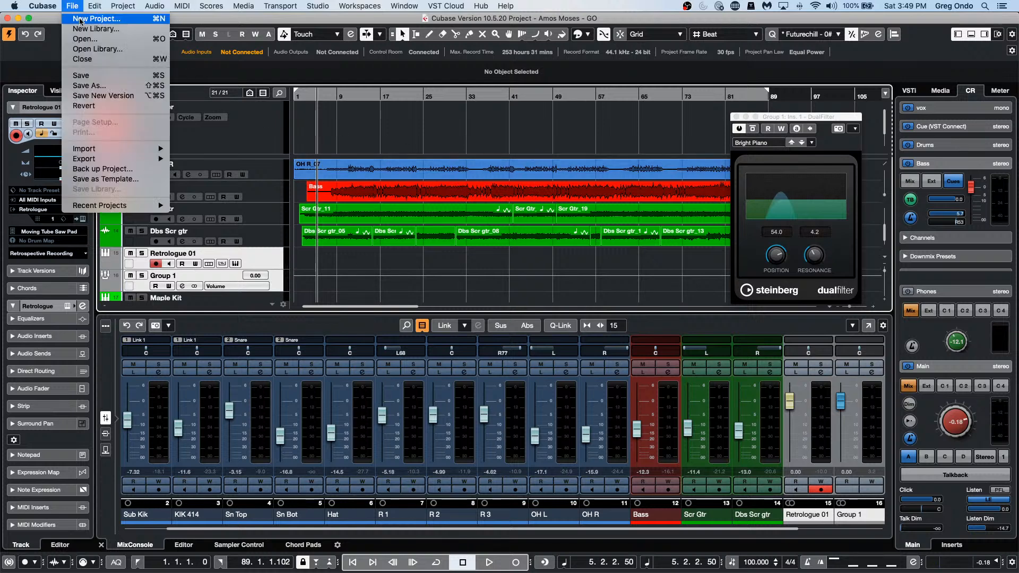
{"action": "mouse_move", "coordinate": [87, 149]}
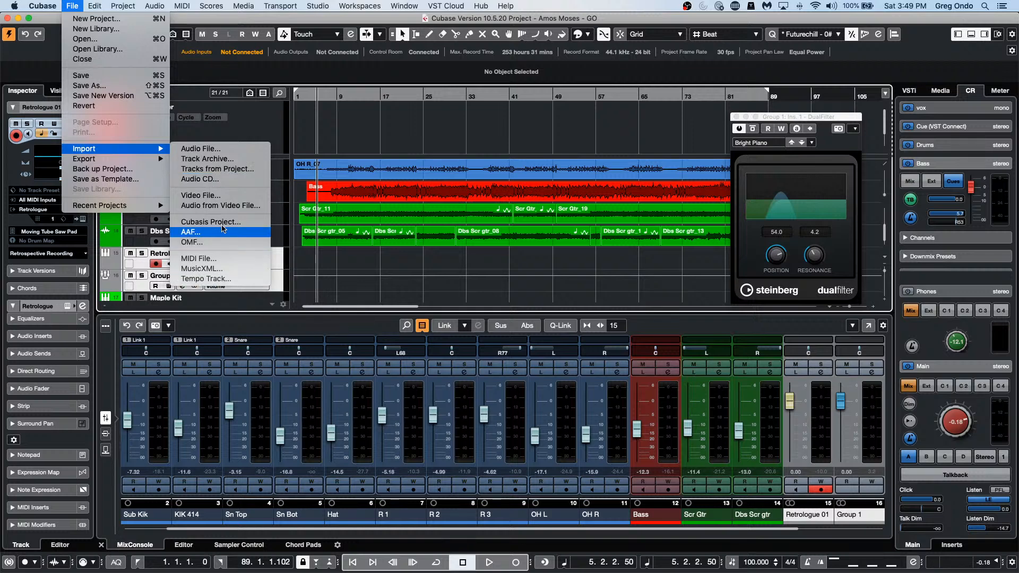
{"action": "left_click", "coordinate": [234, 169]}
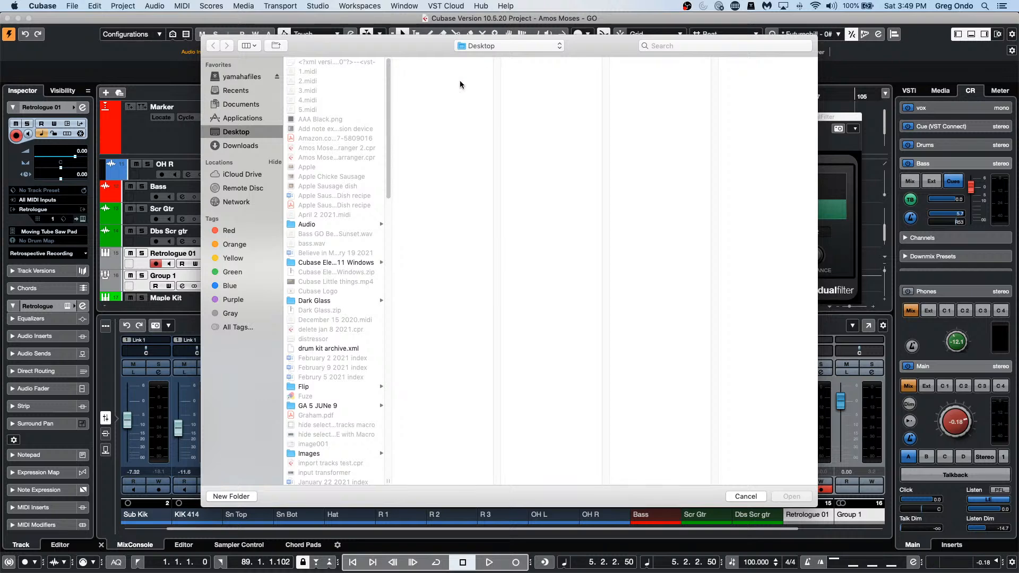
{"action": "scroll", "coordinate": [314, 331], "scroll_direction": "down", "scroll_amount": 15}
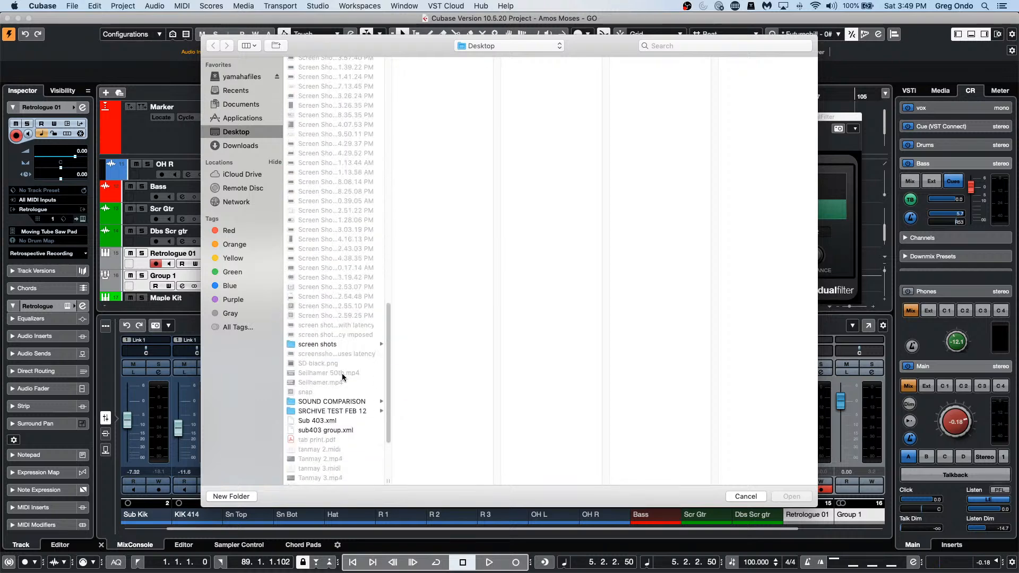
{"action": "scroll", "coordinate": [341, 378], "scroll_direction": "down", "scroll_amount": 5}
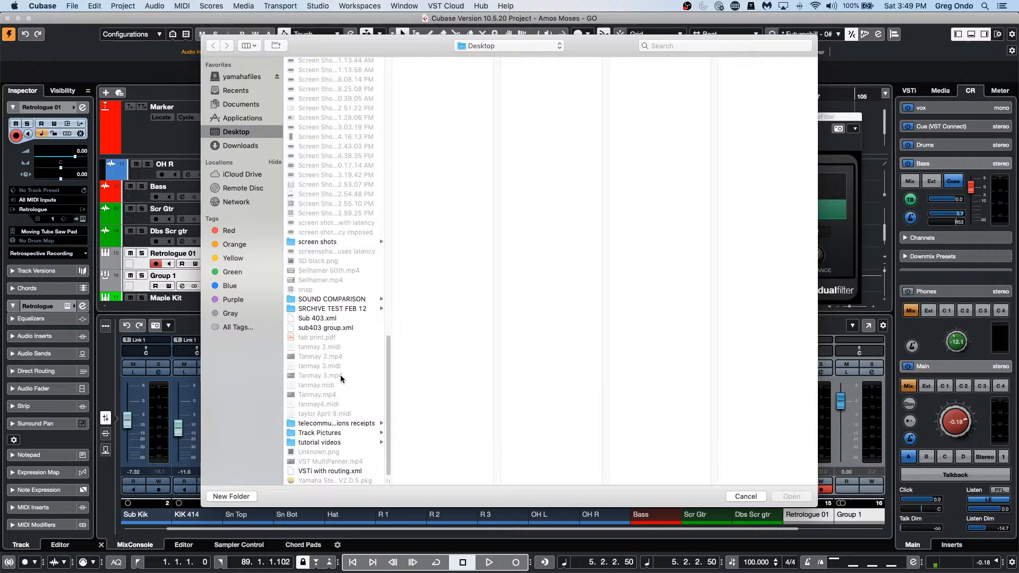
{"action": "double_click", "coordinate": [325, 471]}
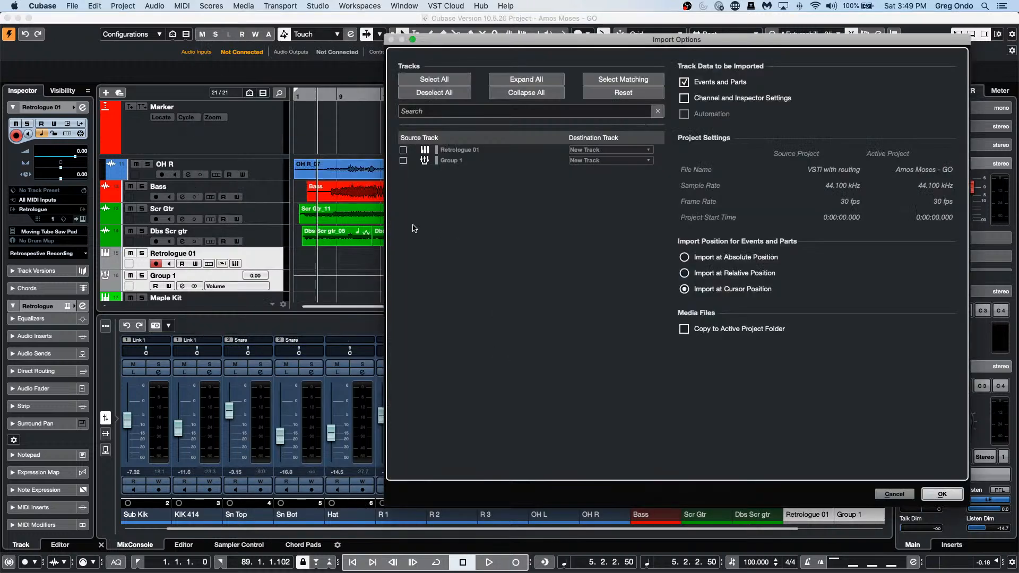
{"action": "left_click", "coordinate": [403, 149]}
{"action": "left_click", "coordinate": [403, 160]}
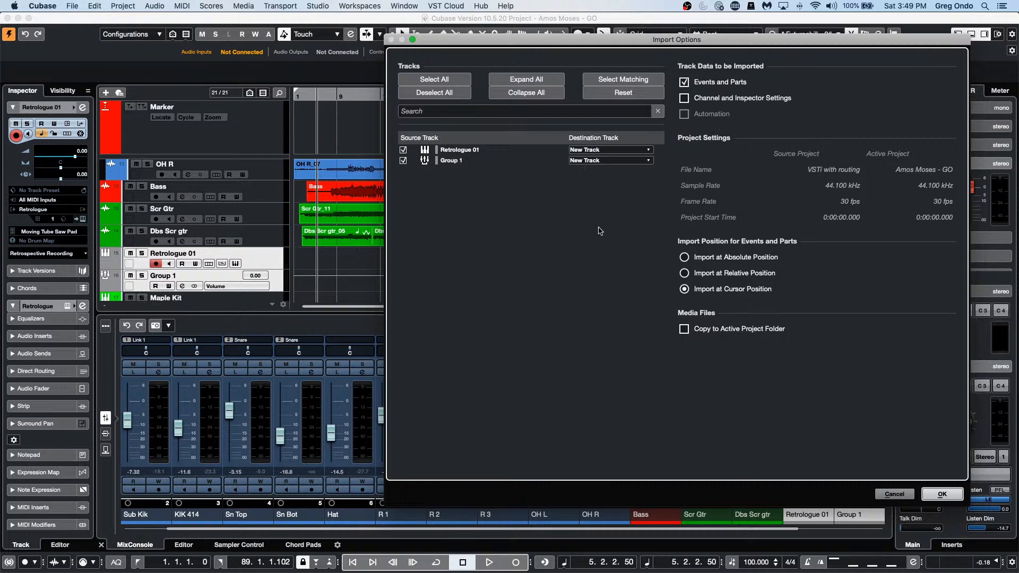
{"action": "left_click", "coordinate": [942, 493]}
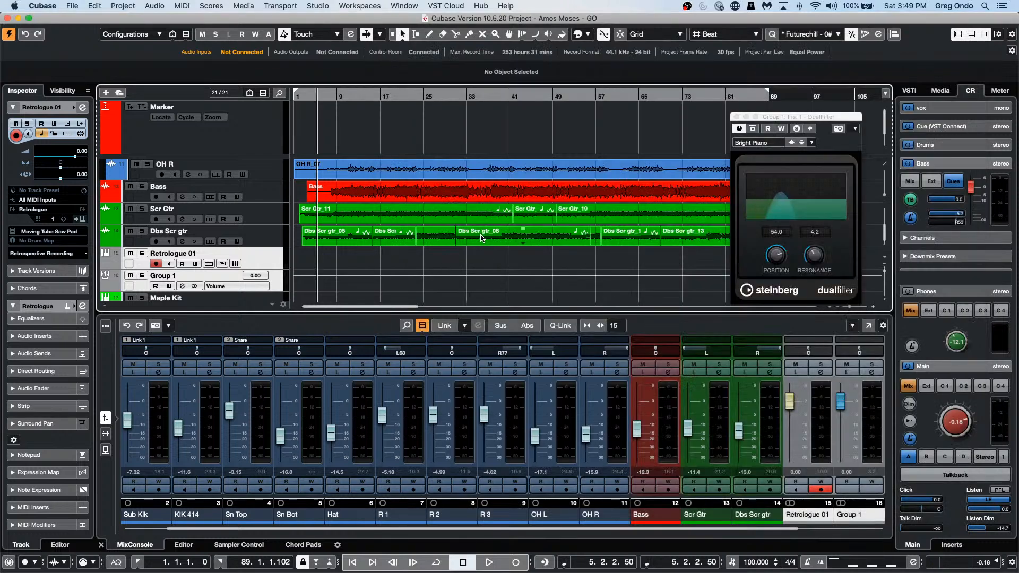
{"action": "scroll", "coordinate": [482, 237], "scroll_direction": "down", "scroll_amount": 2}
{"action": "scroll", "coordinate": [483, 239], "scroll_direction": "up", "scroll_amount": 10}
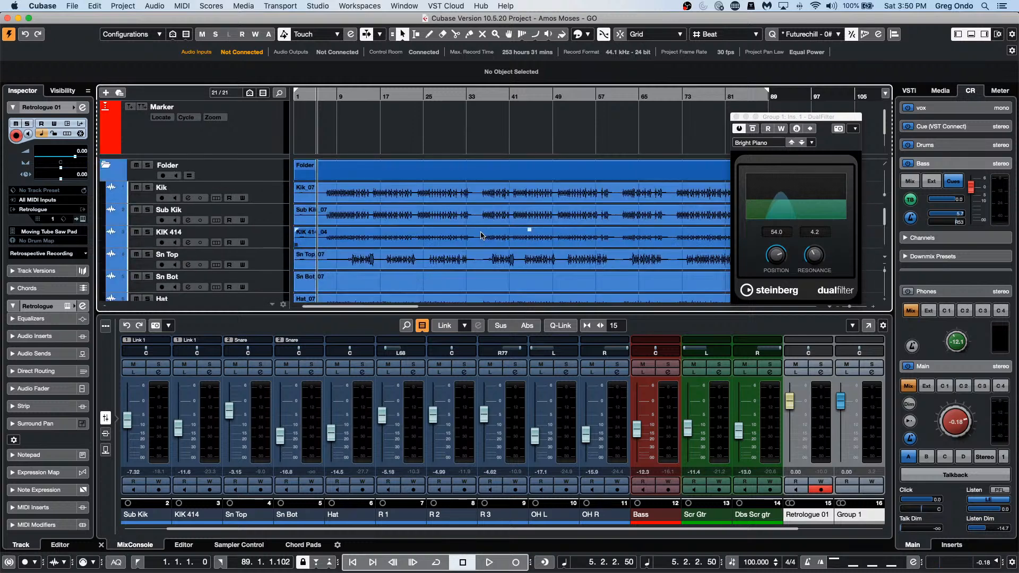
Step: Create a new empty project in the June 8 2021 project folder
{"action": "left_click", "coordinate": [83, 6]}
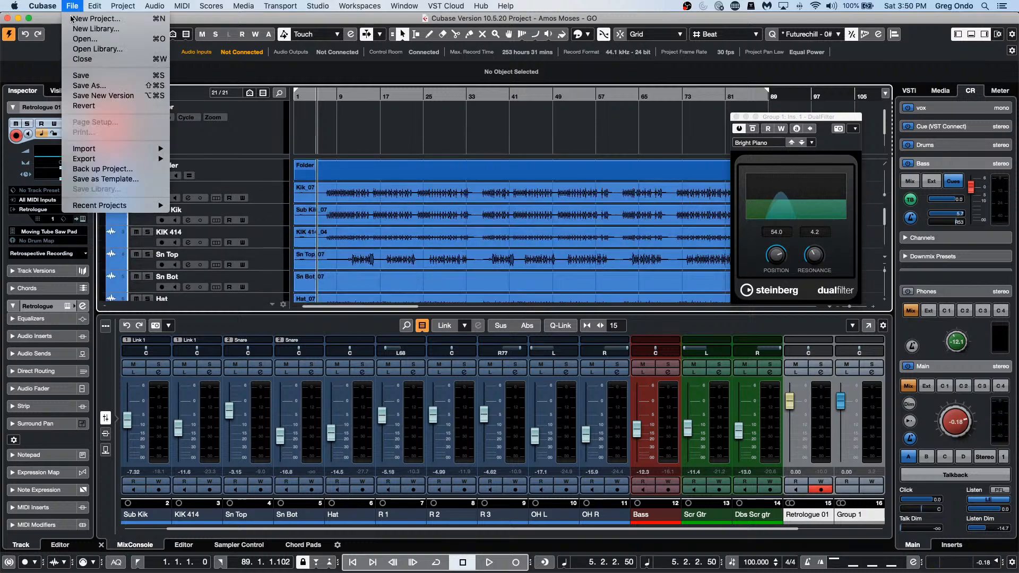
{"action": "left_click", "coordinate": [88, 19]}
{"action": "left_click", "coordinate": [755, 386]}
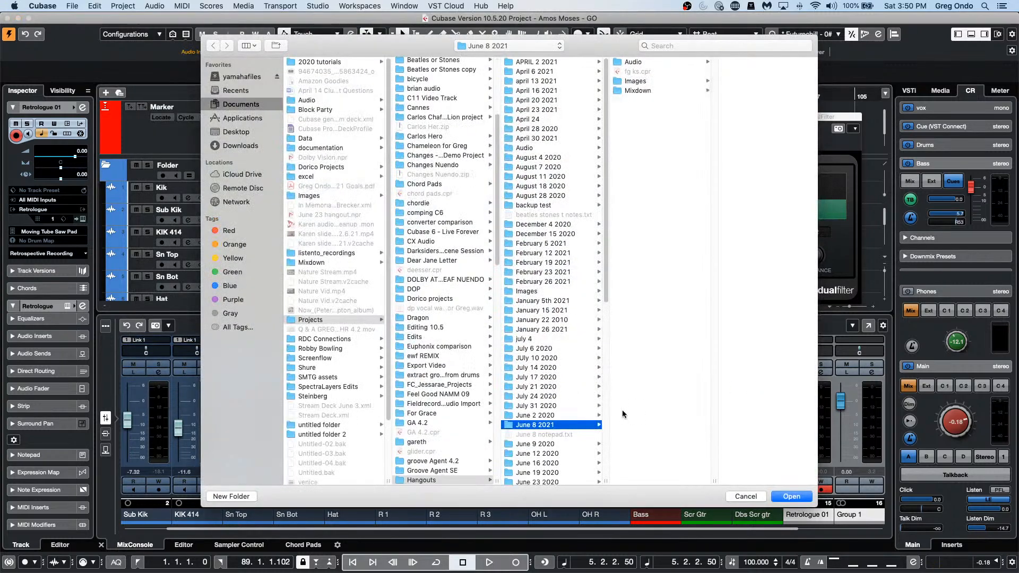
{"action": "key", "text": "Return"}
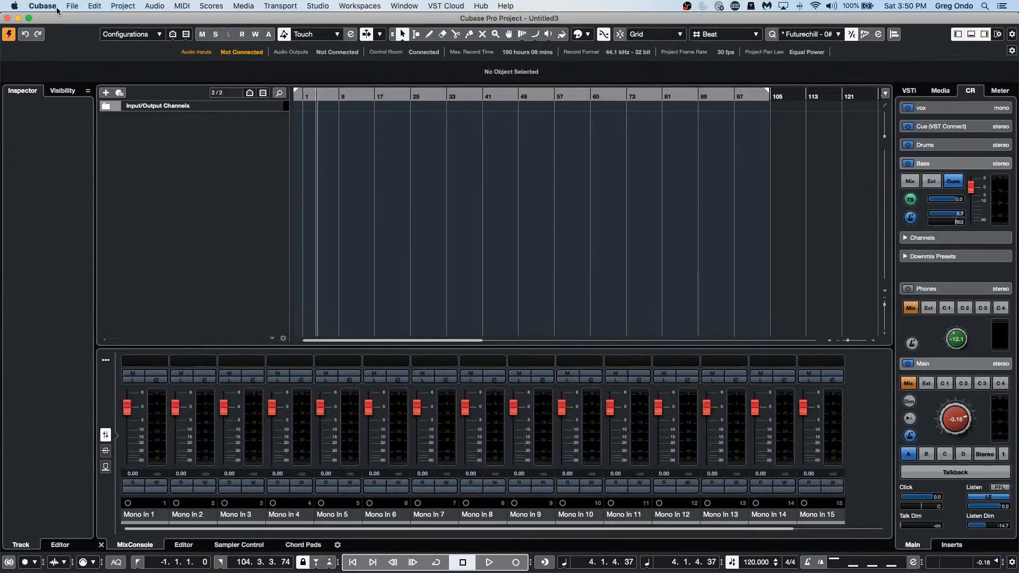
Step: Choose "VSTi with routing.xml" from the Desktop as the track archive to import into the new project
{"action": "left_click", "coordinate": [70, 7]}
{"action": "mouse_move", "coordinate": [101, 150]}
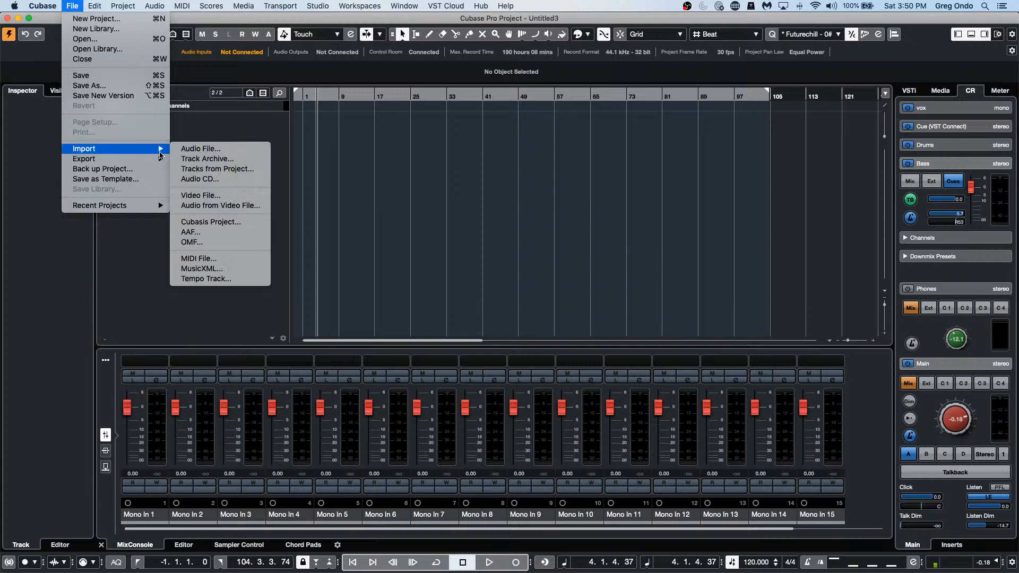
{"action": "left_click", "coordinate": [207, 158]}
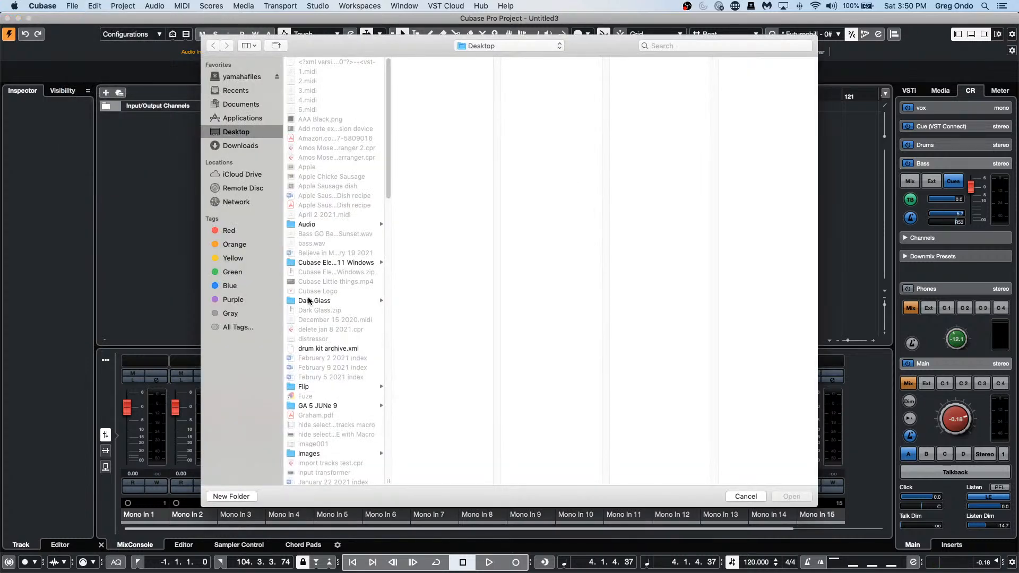
{"action": "scroll", "coordinate": [322, 300], "scroll_direction": "down", "scroll_amount": 20}
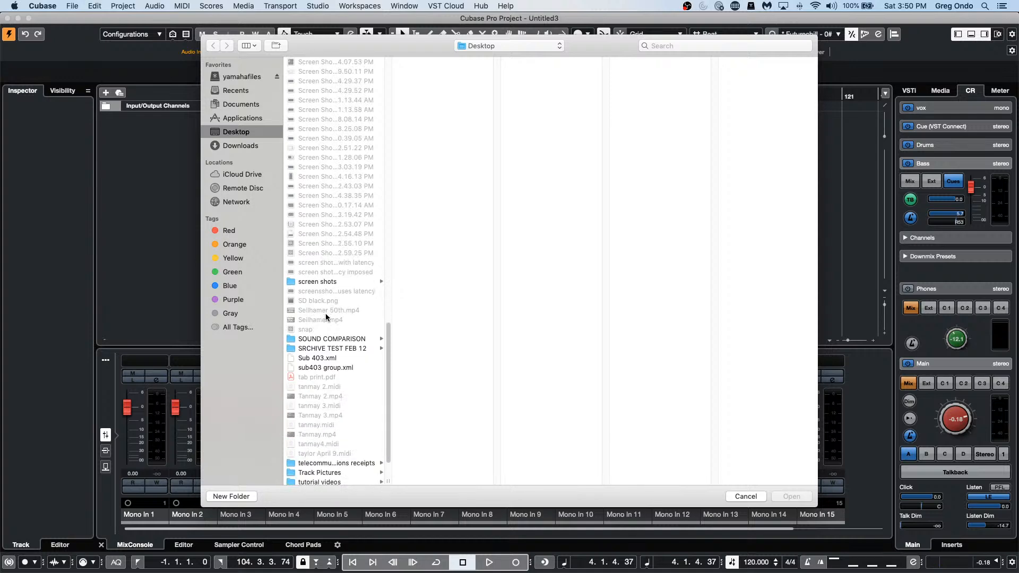
{"action": "double_click", "coordinate": [341, 472]}
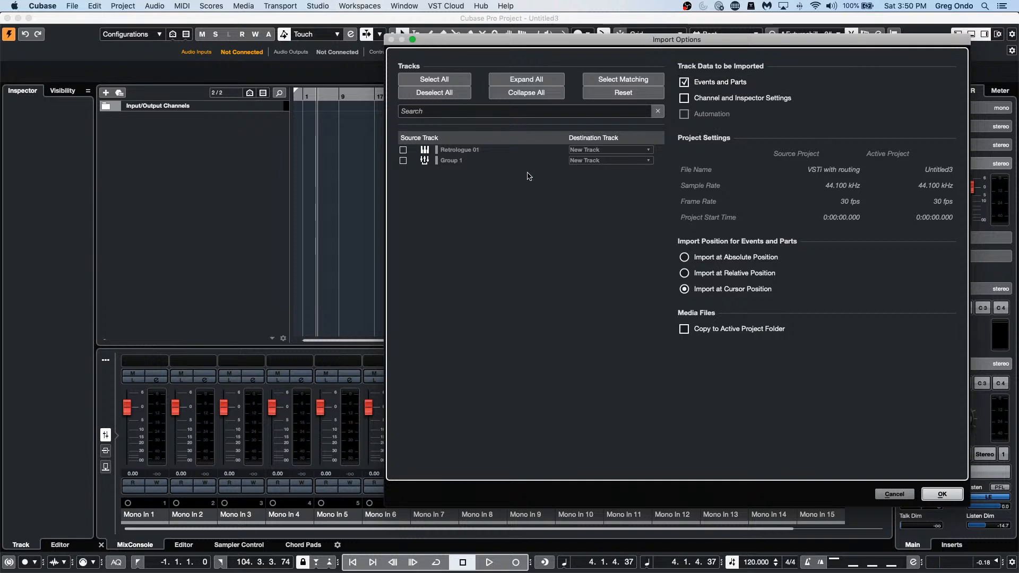
Step: Import Retrologue 01 and Group 1 as new tracks, including Channel and Inspector Settings and Automation
{"action": "left_click", "coordinate": [686, 98]}
{"action": "left_click", "coordinate": [685, 114]}
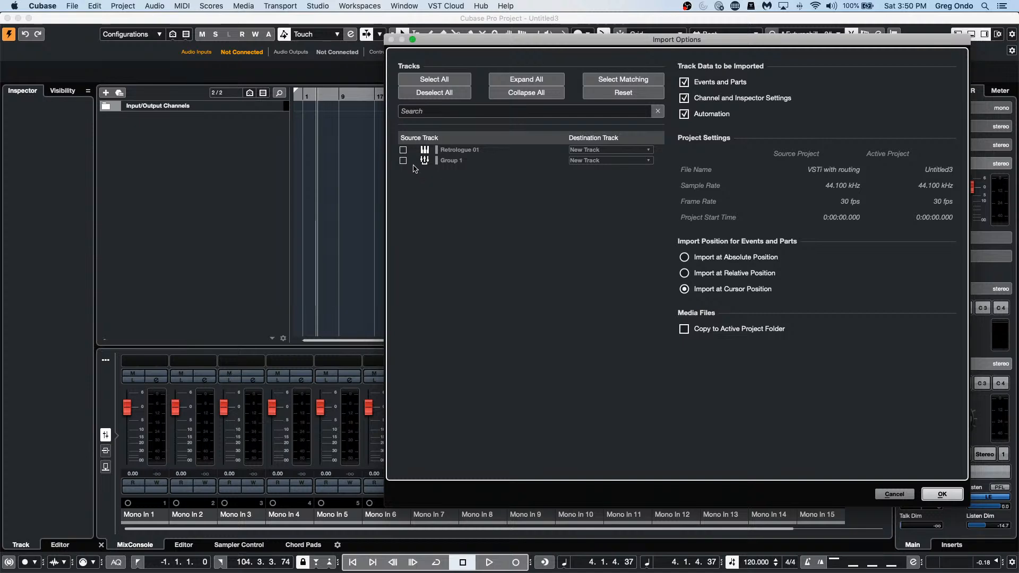
{"action": "left_click", "coordinate": [403, 150]}
{"action": "left_click", "coordinate": [403, 160]}
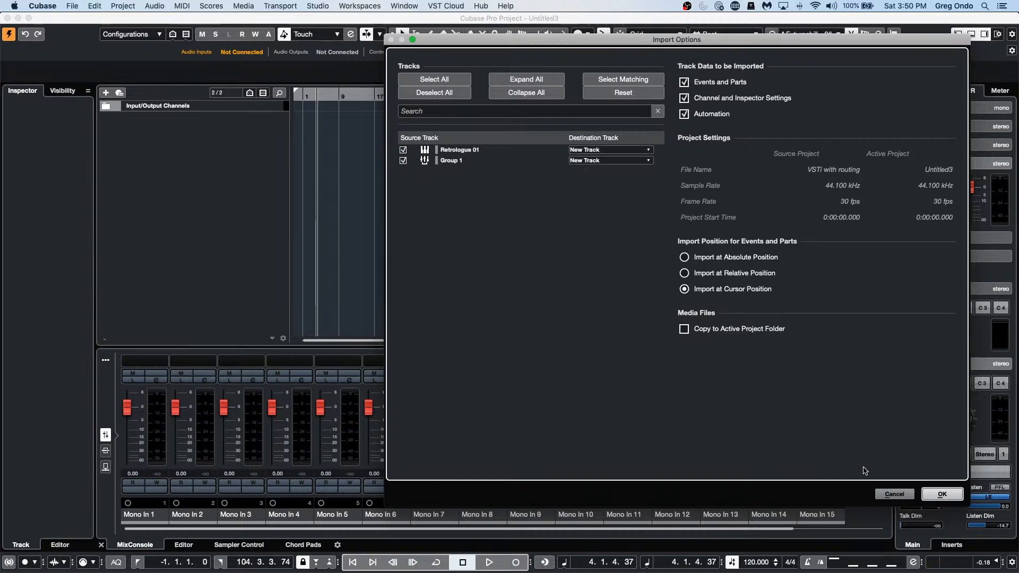
{"action": "left_click", "coordinate": [952, 495]}
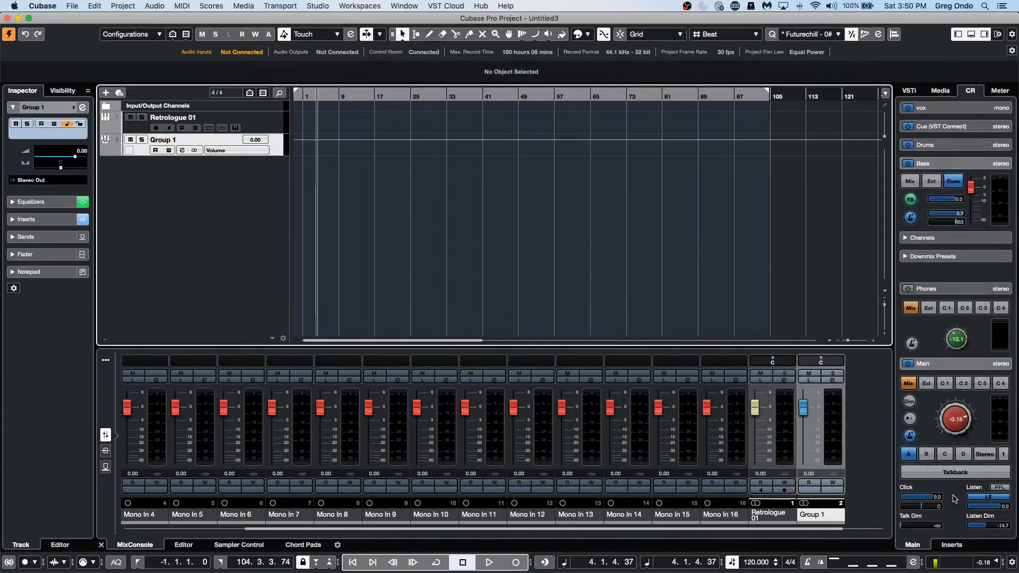
Step: Record-enable Retrologue 01 to test its sound, and examine Group 1's channel EQ and DualFilter insert settings
{"action": "left_click", "coordinate": [159, 128]}
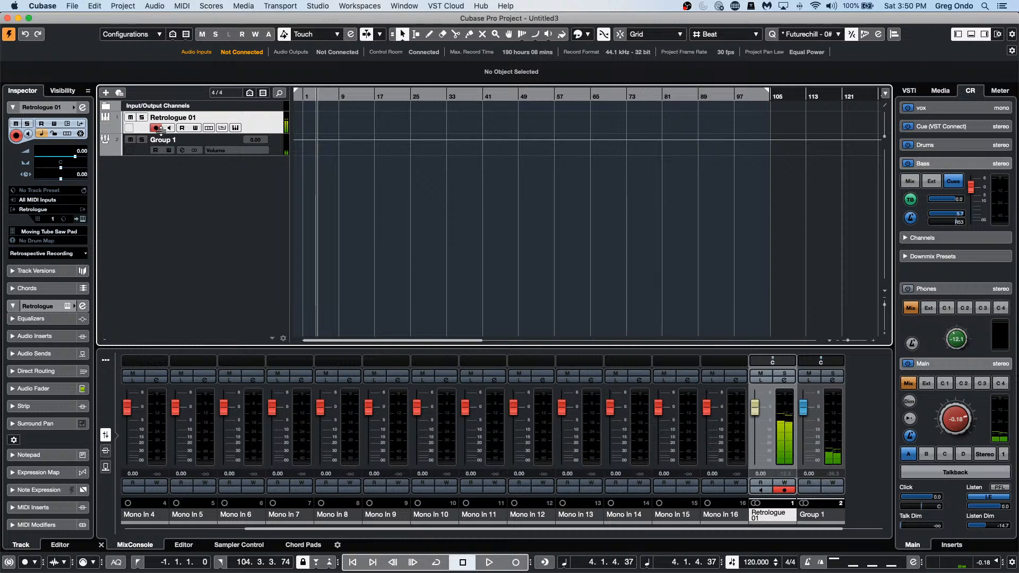
{"action": "left_click", "coordinate": [263, 151]}
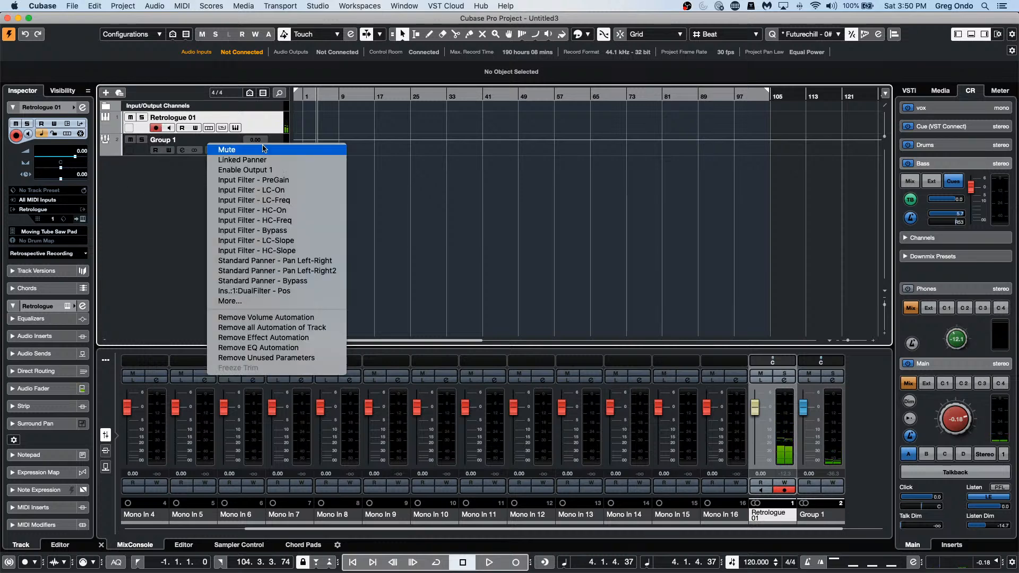
{"action": "left_click", "coordinate": [273, 140]}
{"action": "left_click", "coordinate": [273, 142]}
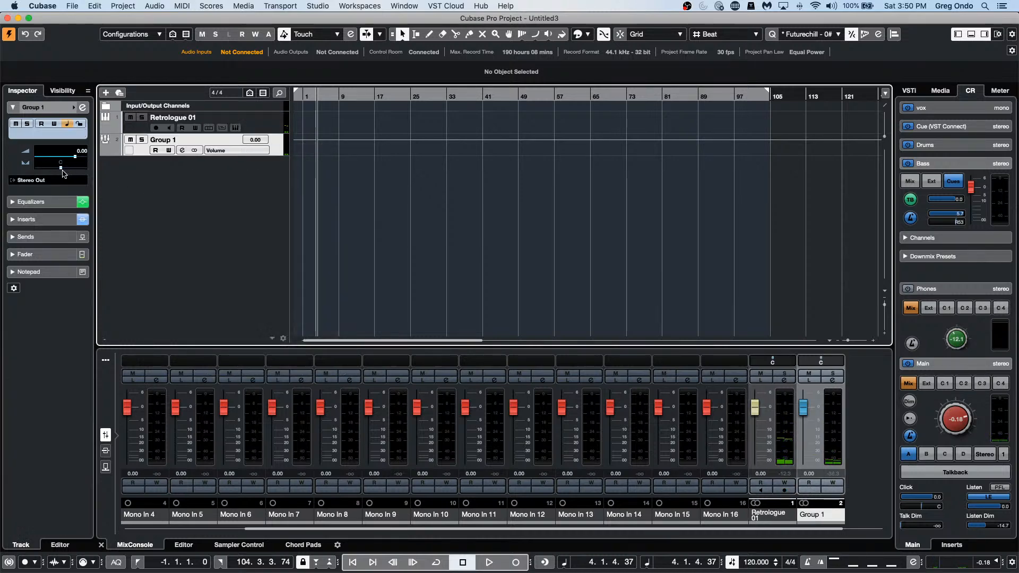
{"action": "left_click", "coordinate": [82, 107]}
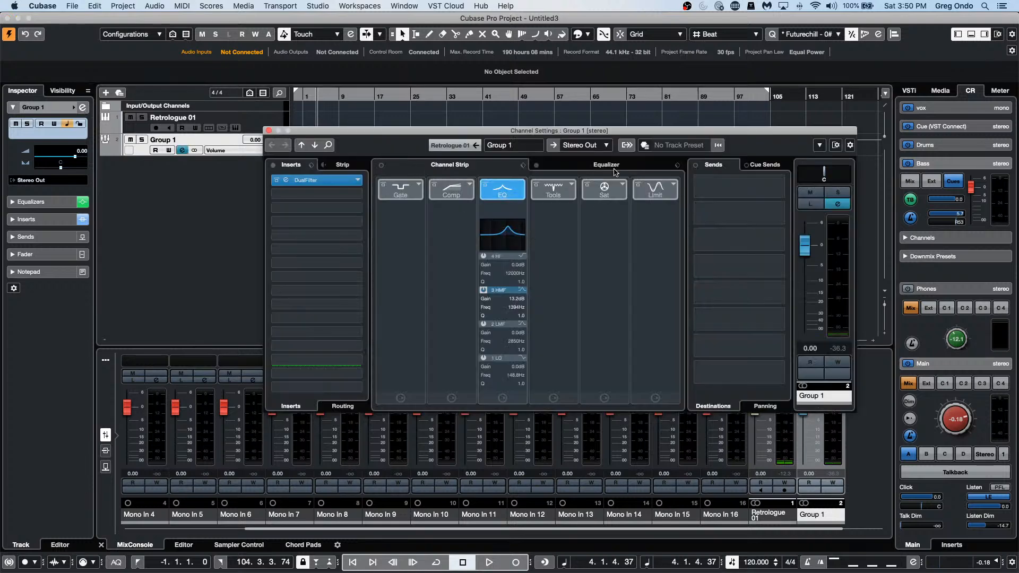
{"action": "left_click", "coordinate": [305, 181]}
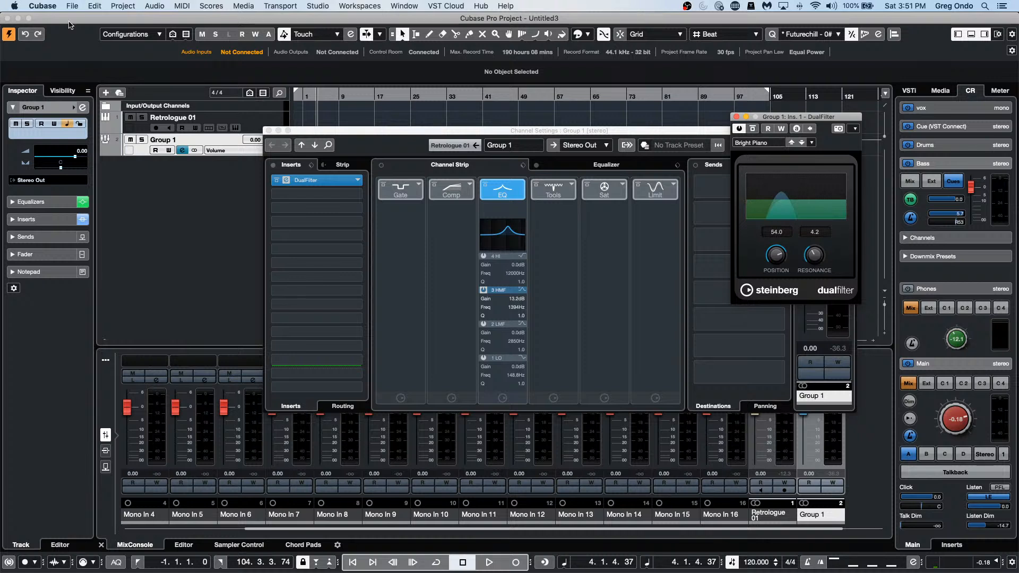
{"action": "left_click", "coordinate": [268, 130]}
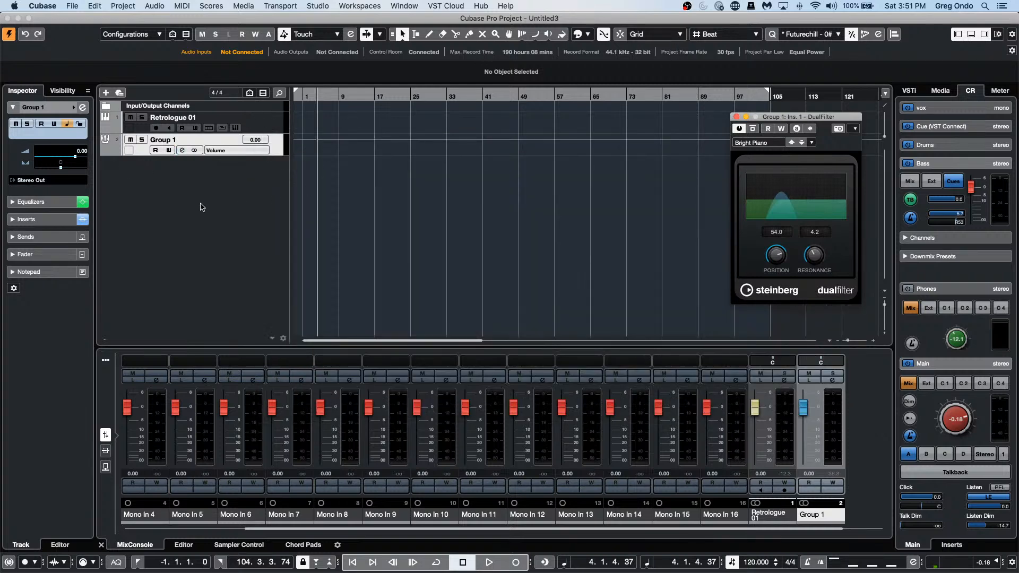
Step: Add one marker track to the project below Group 1
{"action": "right_click", "coordinate": [200, 204]}
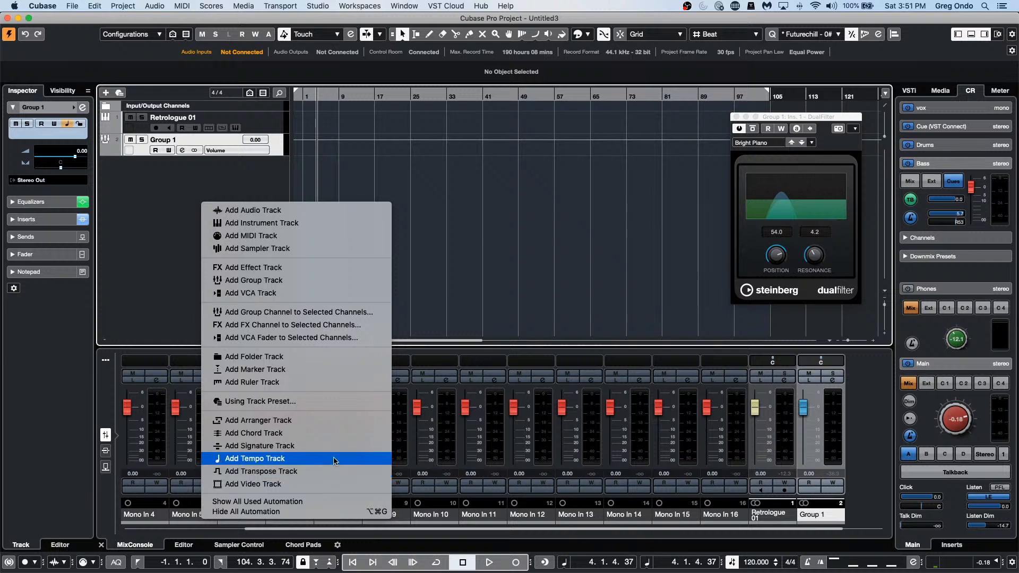
{"action": "left_click", "coordinate": [349, 370]}
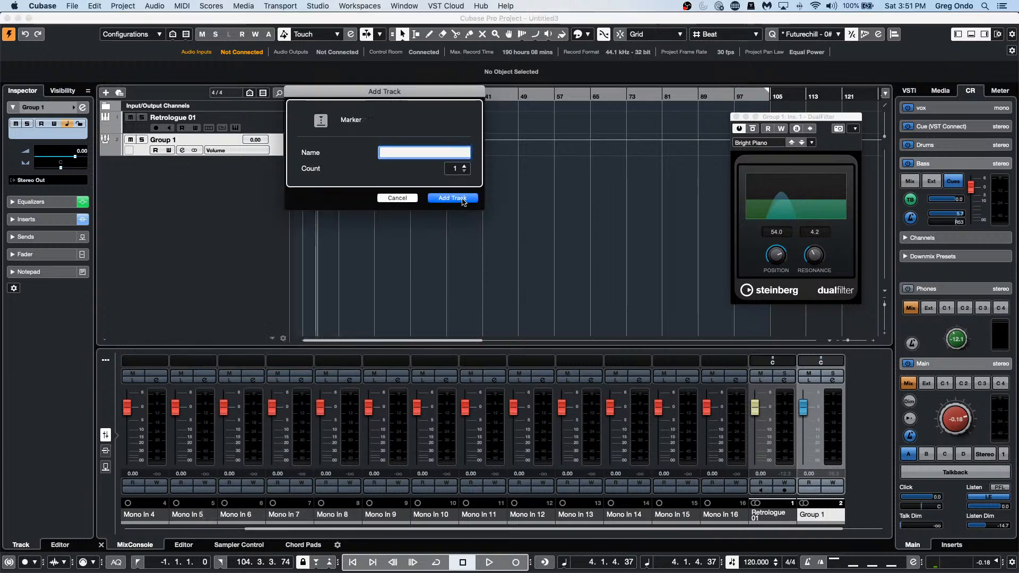
{"action": "left_click", "coordinate": [462, 199]}
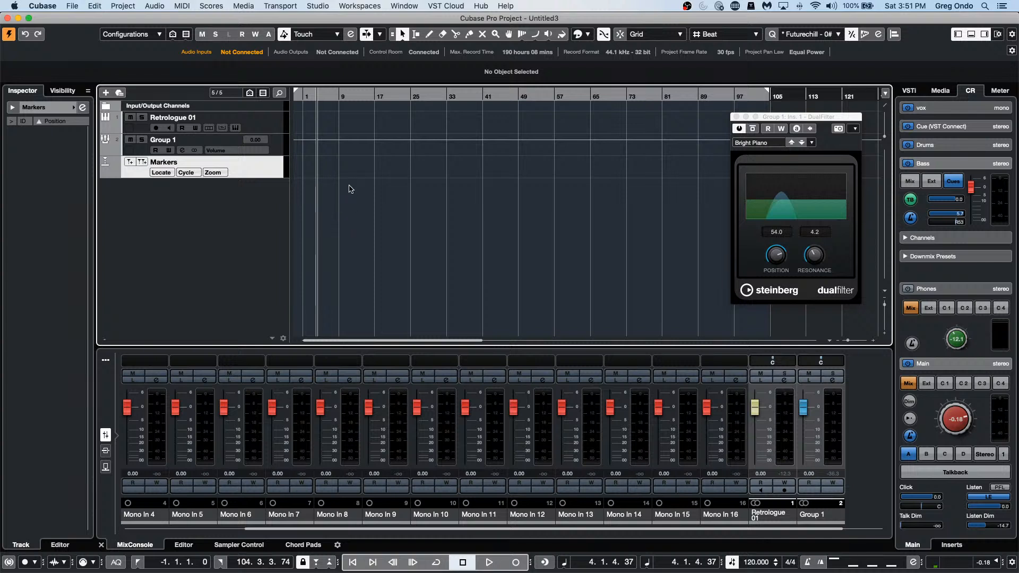
Step: Draw three markers on the marker track at about bars 12, 21 and 32
{"action": "left_click", "coordinate": [370, 170], "text": "alt"}
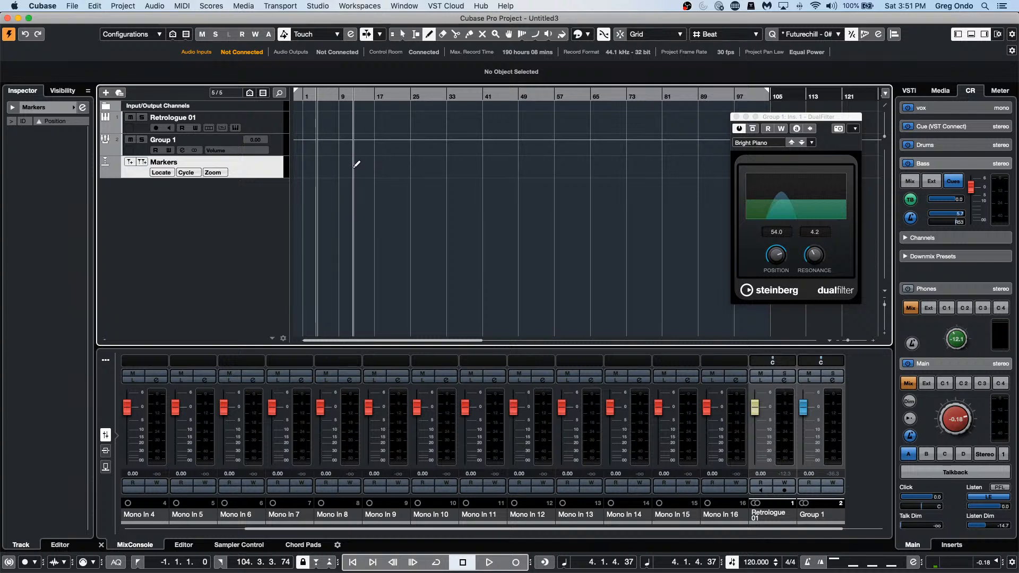
{"action": "left_click", "coordinate": [356, 170]}
{"action": "left_click", "coordinate": [395, 170]}
{"action": "left_click", "coordinate": [444, 170]}
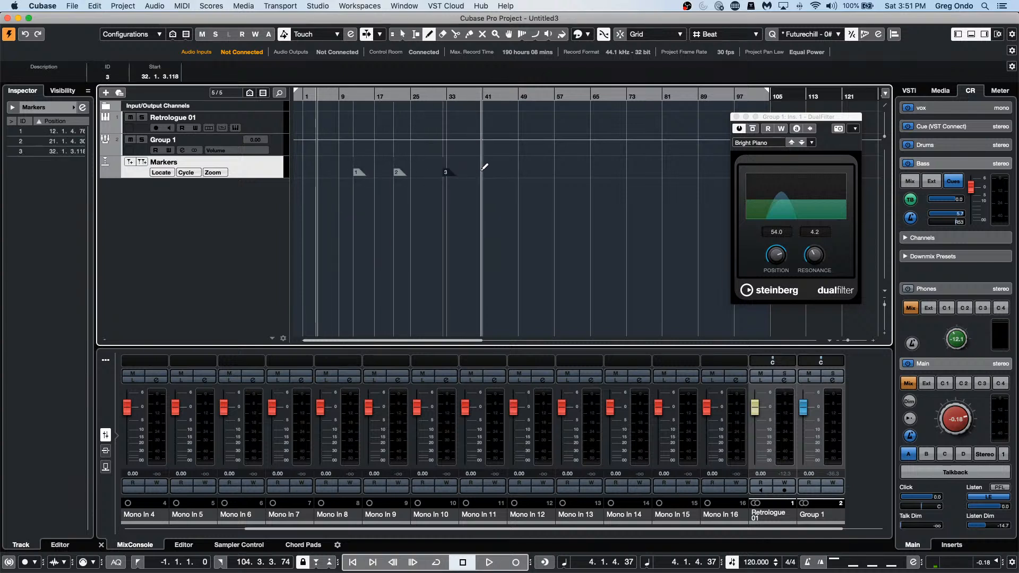
Step: Set the playhead to bar 40, turn on snapping, and draw a fourth marker at bar 41
{"action": "left_click", "coordinate": [620, 35]}
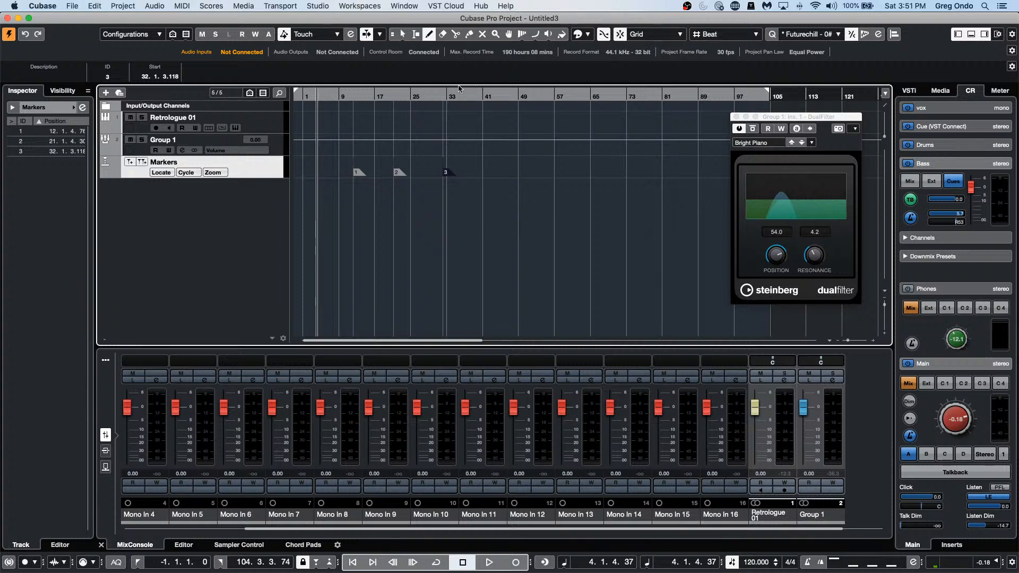
{"action": "left_click_drag", "start_coordinate": [481, 100], "coordinate": [482, 155]}
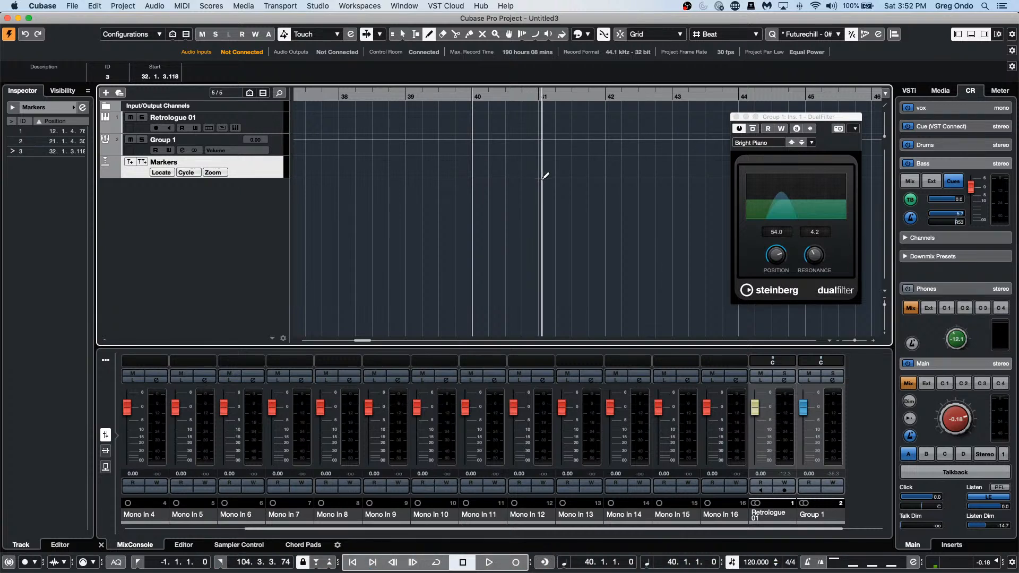
{"action": "key", "text": "j"}
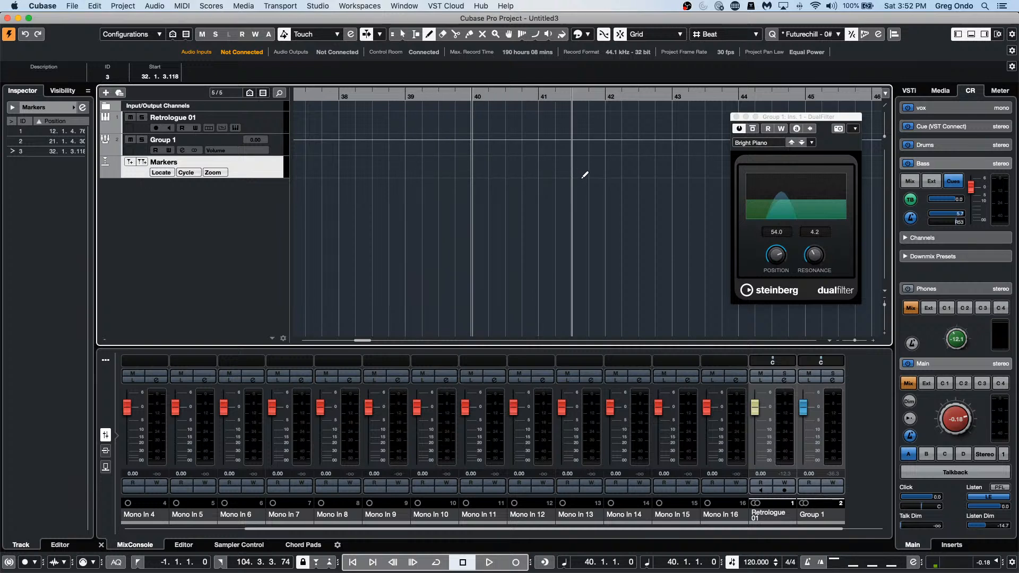
{"action": "left_click", "coordinate": [533, 176]}
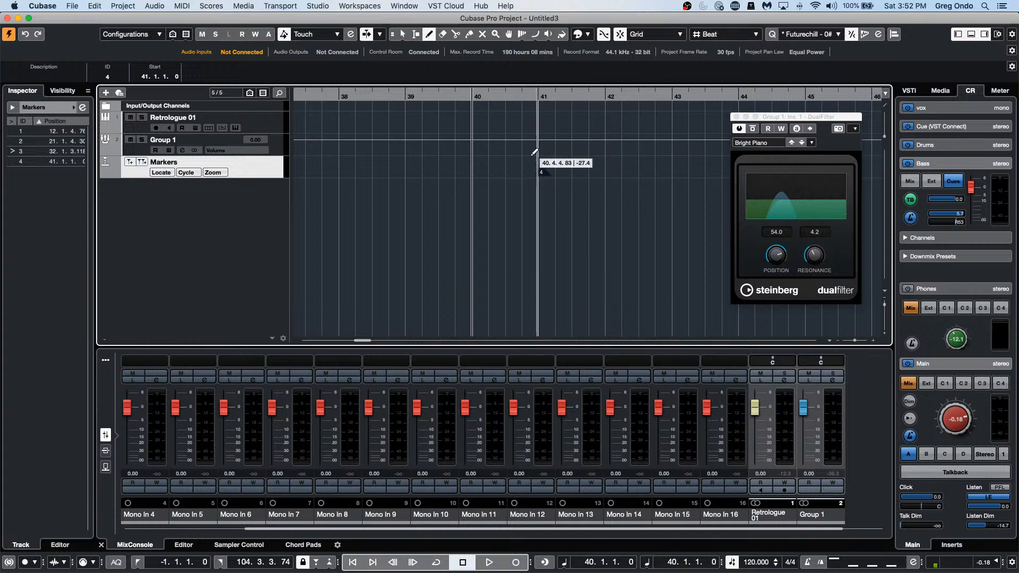
Step: Set the grid type to Adapt to Zoom and draw five markers between about bars 36 and 39 on the marker track
{"action": "left_click", "coordinate": [726, 33]}
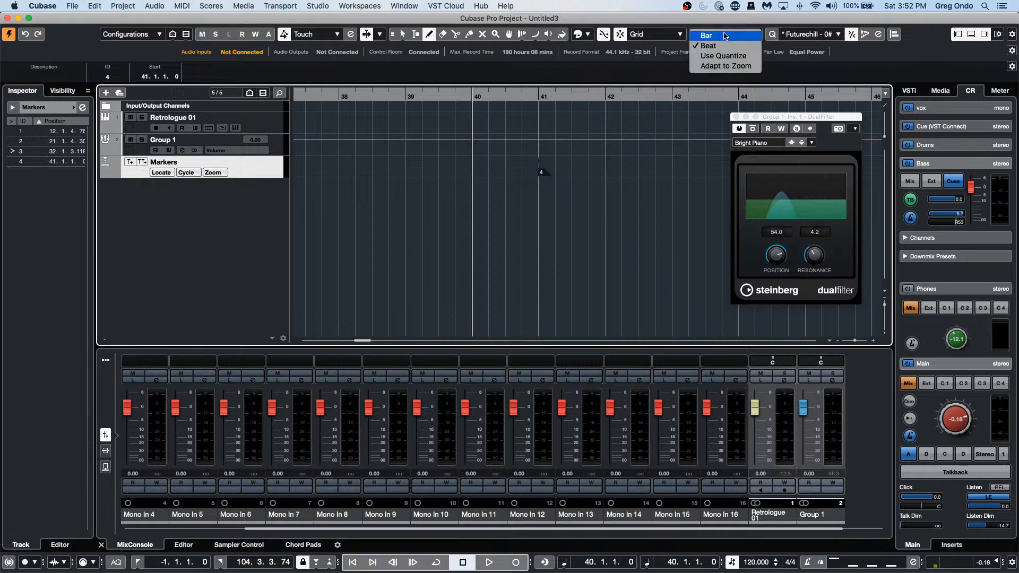
{"action": "left_click", "coordinate": [726, 66]}
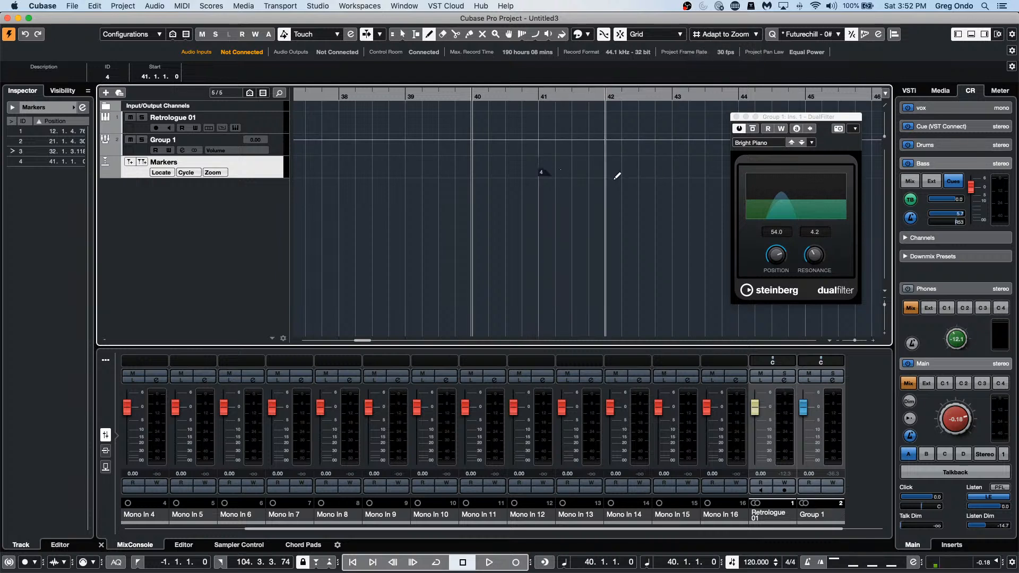
{"action": "key", "text": "g"}
{"action": "key", "text": "g"}
{"action": "key", "text": "g"}
{"action": "key", "text": "g"}
{"action": "key", "text": "g"}
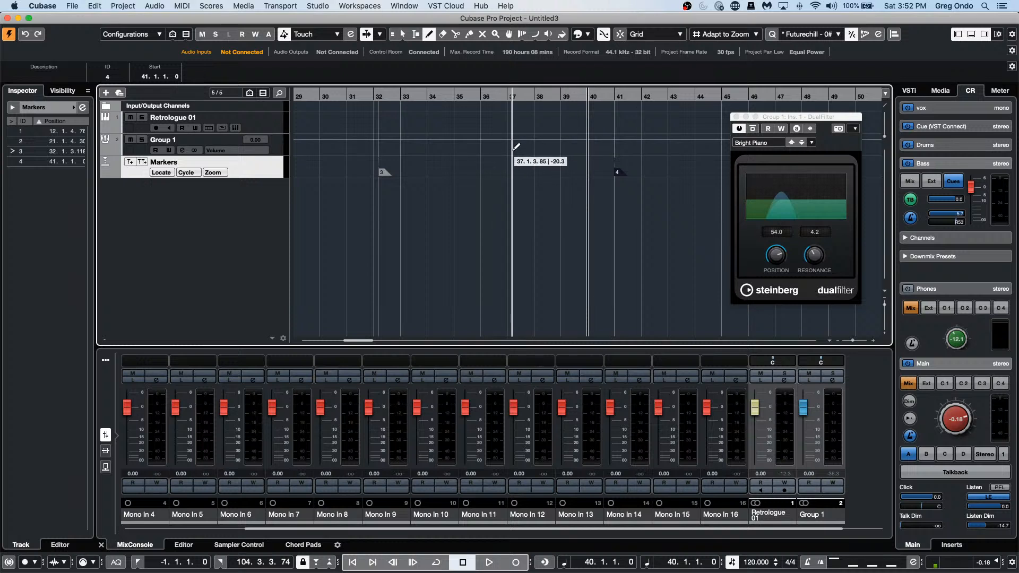
{"action": "left_click", "coordinate": [518, 171]}
{"action": "left_click", "coordinate": [499, 171]}
{"action": "left_click", "coordinate": [544, 170]}
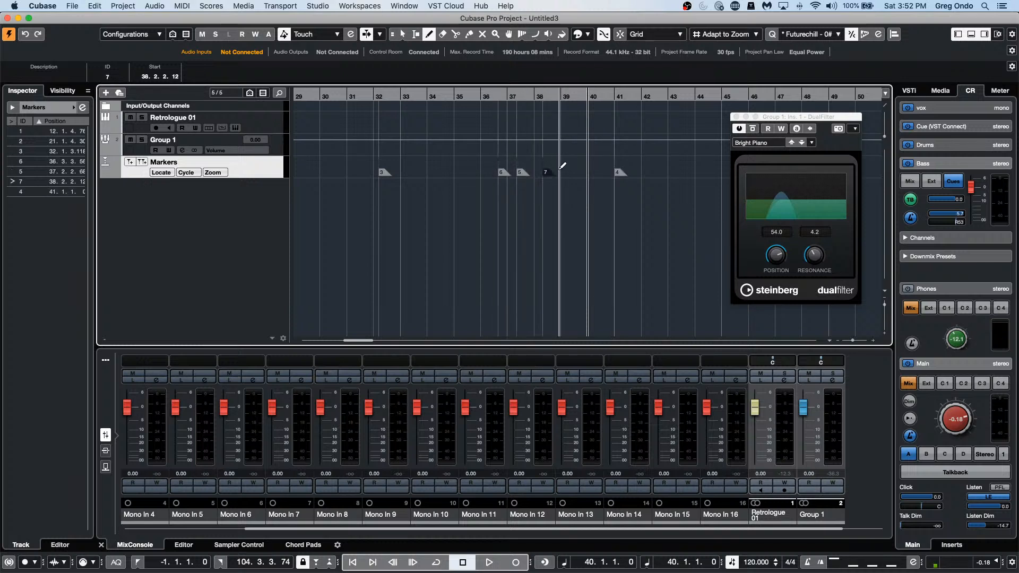
{"action": "left_click", "coordinate": [565, 171]}
{"action": "left_click", "coordinate": [579, 170]}
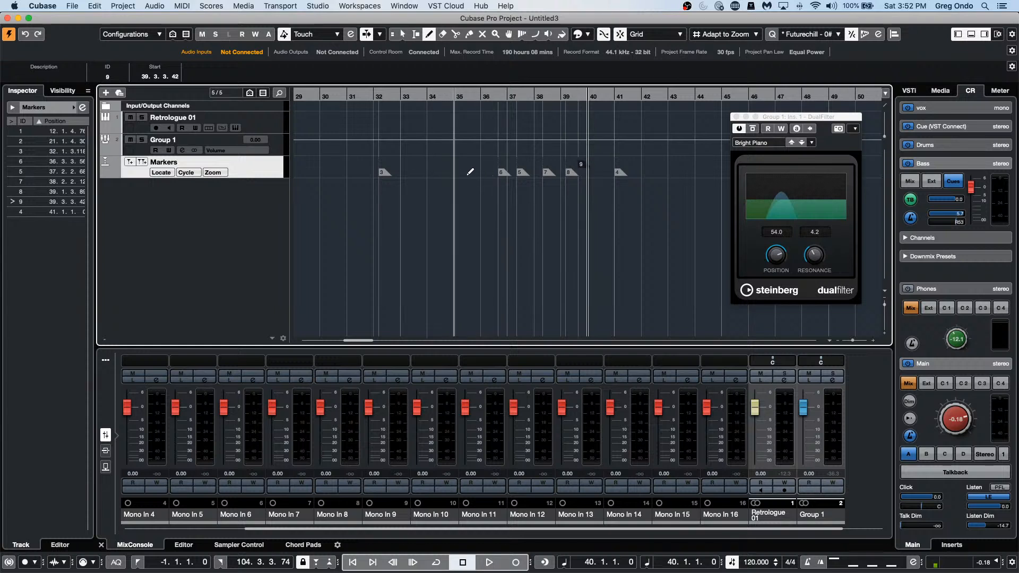
Step: Draw three more markers on the marker track, snapped to bars 34, 35 and 36
{"action": "left_click", "coordinate": [437, 172]}
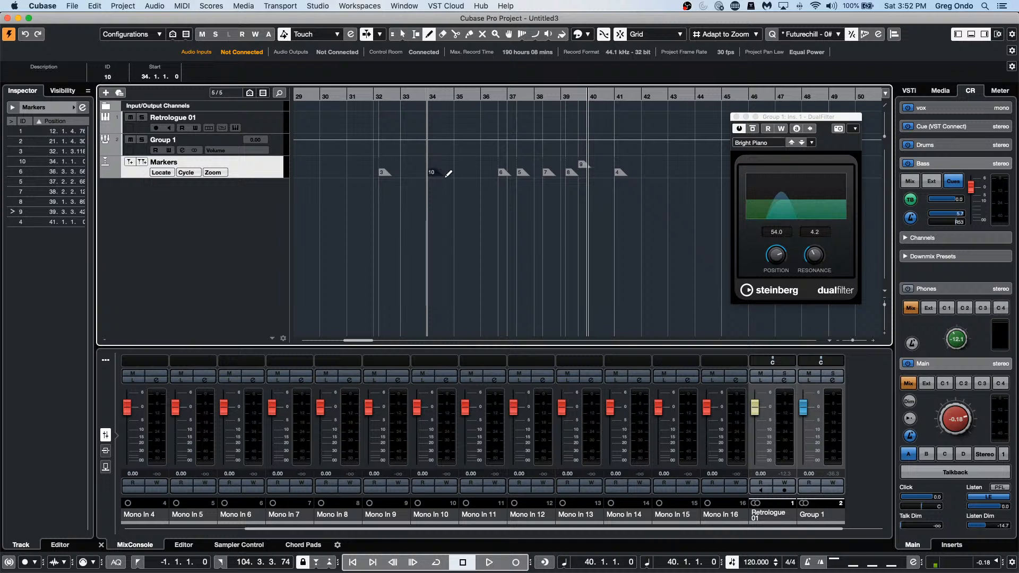
{"action": "left_click", "coordinate": [459, 172]}
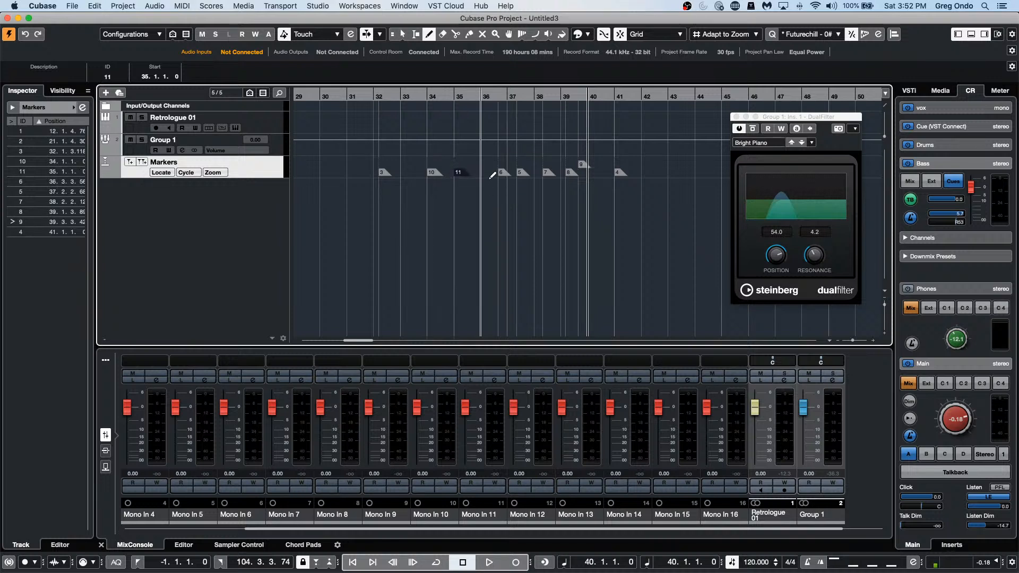
{"action": "left_click", "coordinate": [485, 173]}
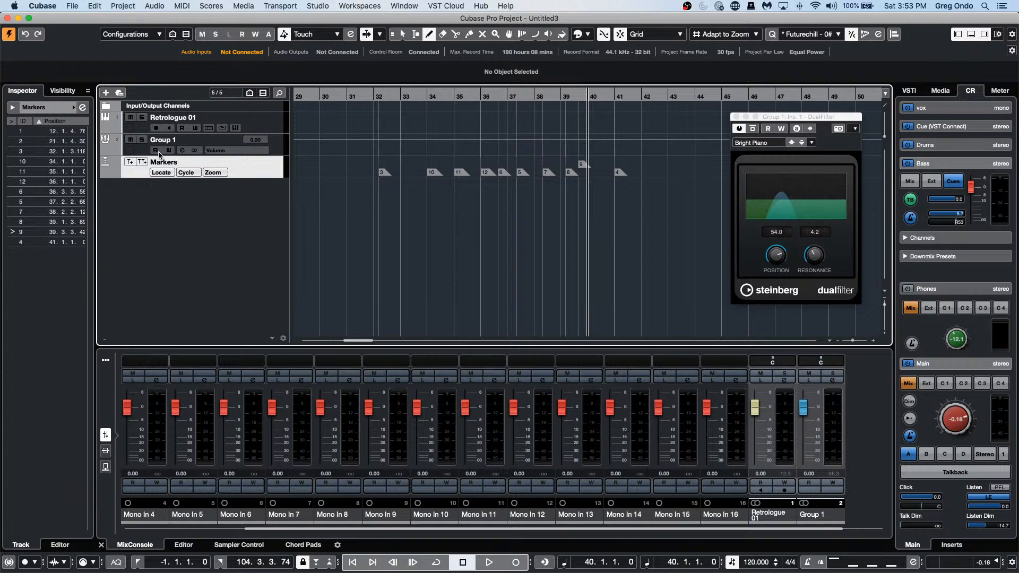
Step: Add one instrument track using Groove Agent SE, routed to Stereo Out, below the marker track
{"action": "double_click", "coordinate": [159, 164]}
{"action": "right_click", "coordinate": [179, 195]}
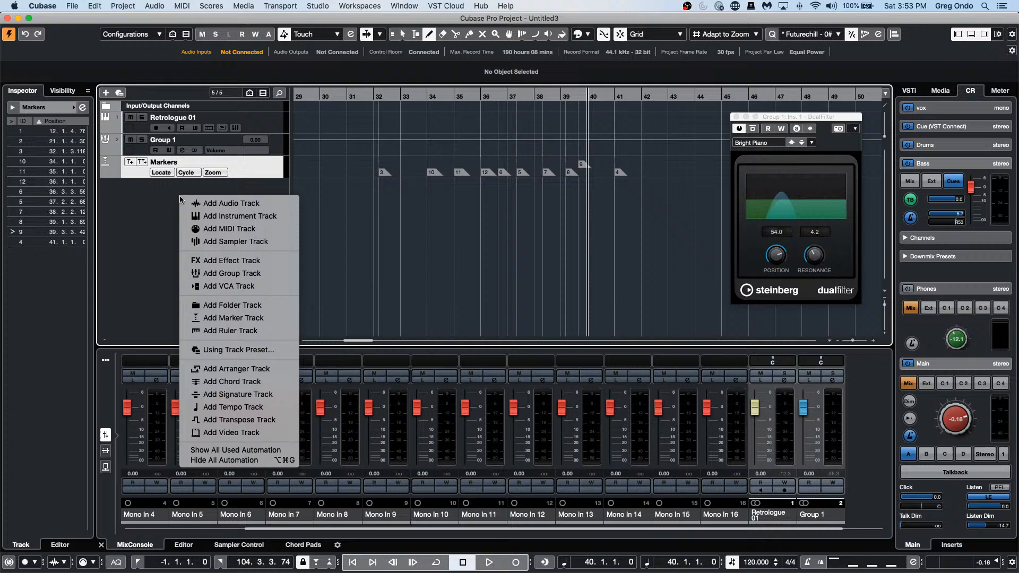
{"action": "left_click", "coordinate": [250, 215]}
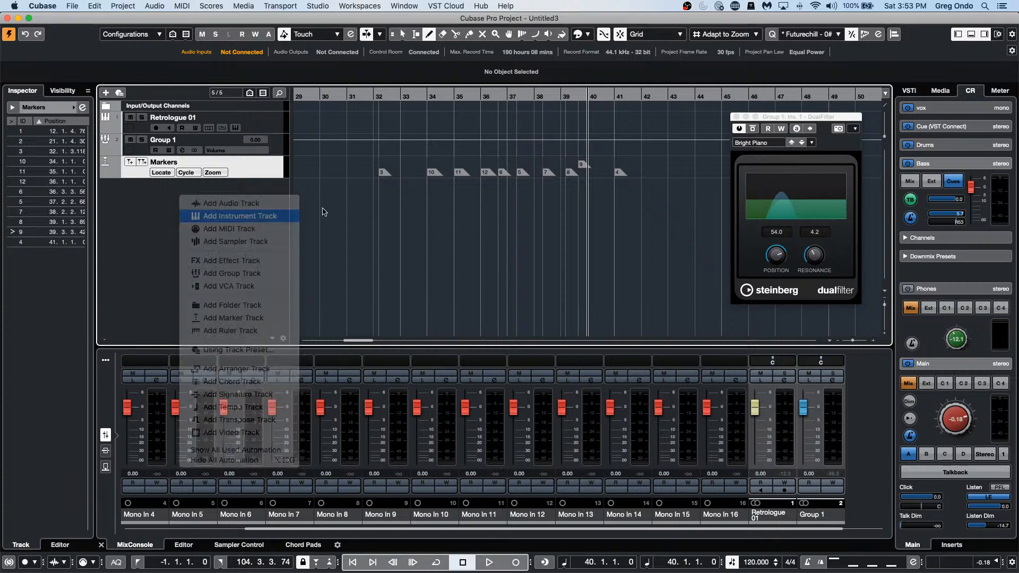
{"action": "left_click", "coordinate": [429, 167]}
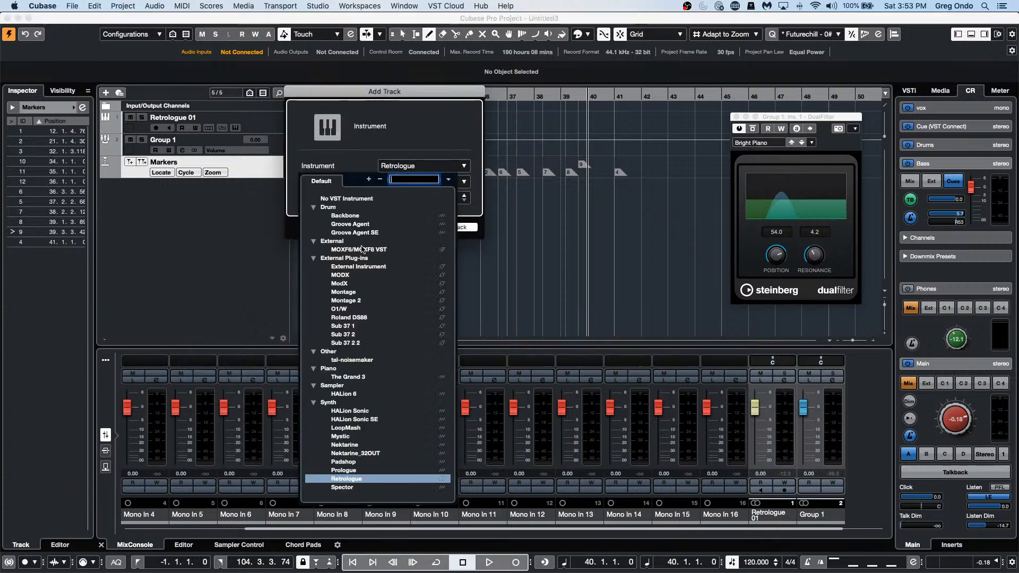
{"action": "left_click", "coordinate": [372, 233]}
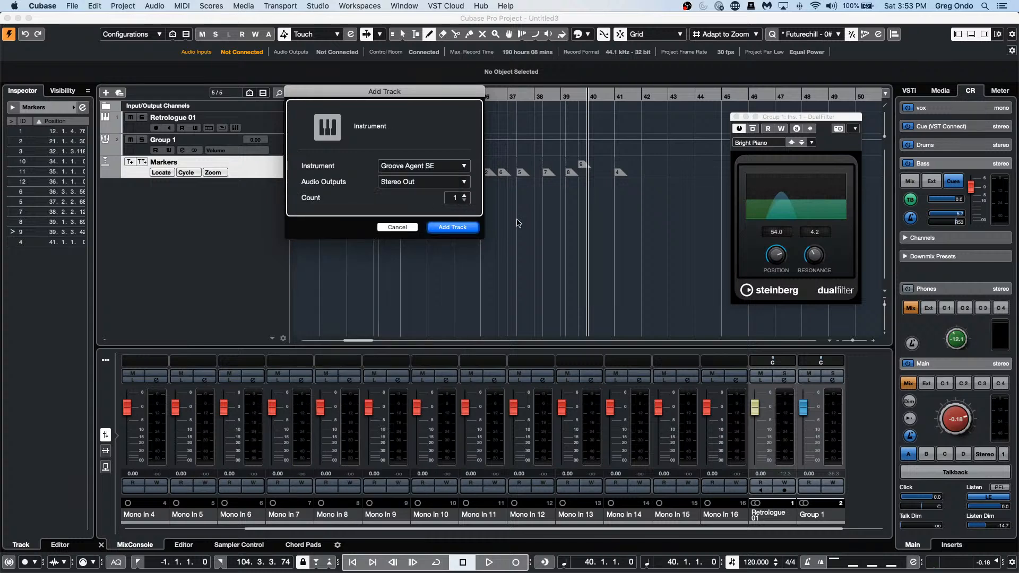
{"action": "left_click", "coordinate": [462, 228]}
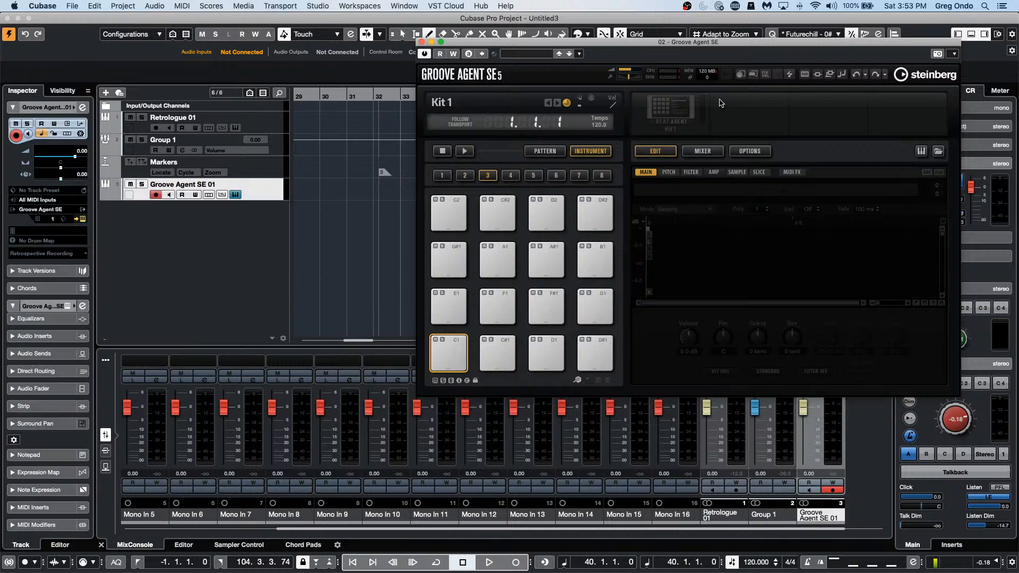
Step: Search the kit library for "urban ball", load Urban Ballads Kit 01 into Groove Agent SE, and close the instrument window
{"action": "right_click", "coordinate": [684, 106]}
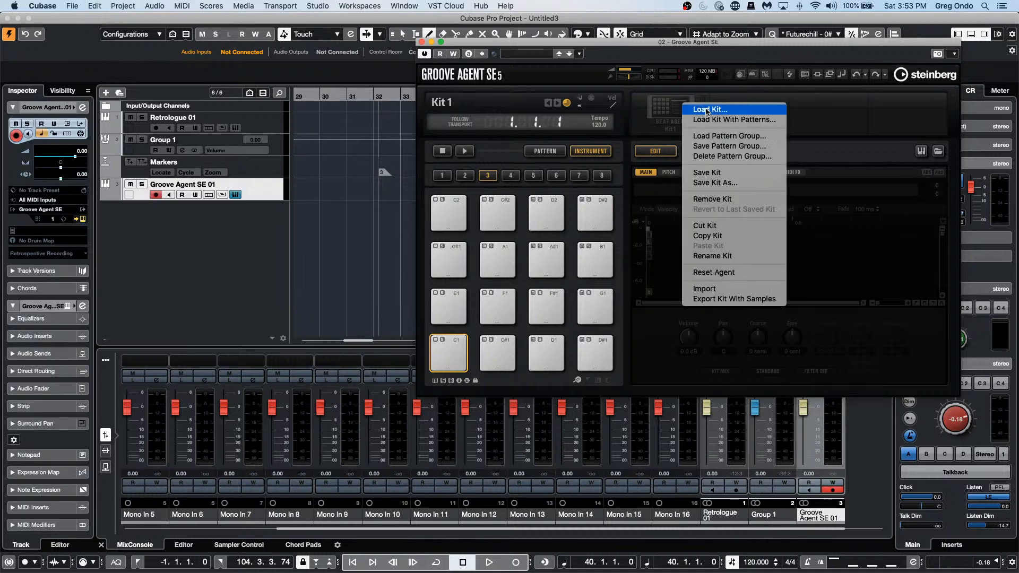
{"action": "left_click", "coordinate": [734, 120]}
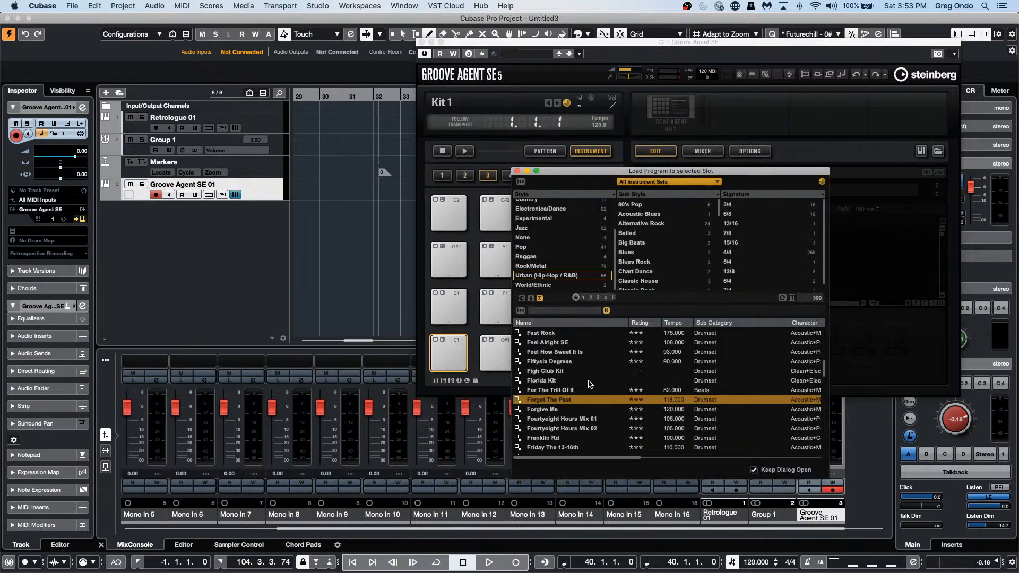
{"action": "left_click", "coordinate": [558, 312]}
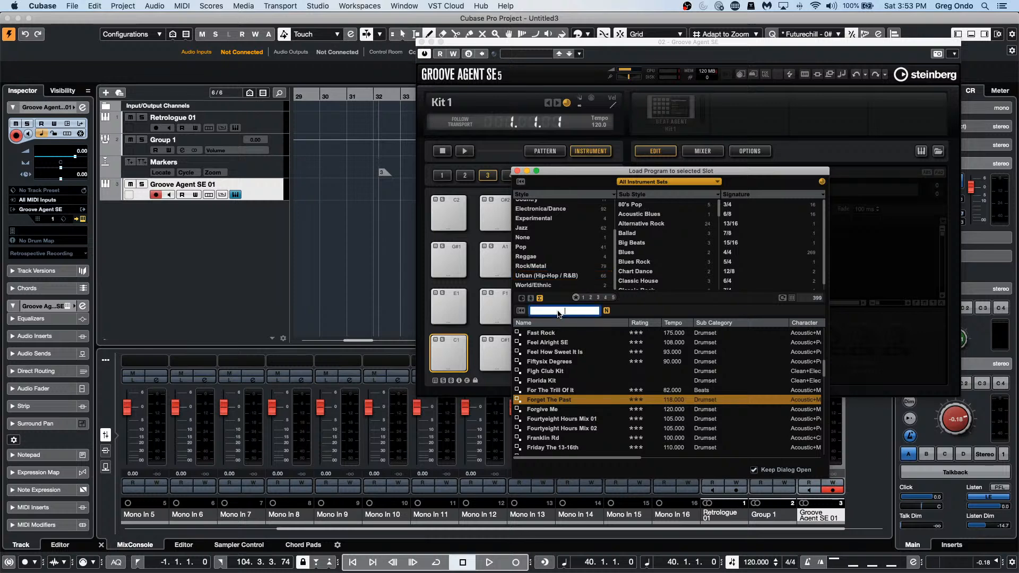
{"action": "type", "text": "urba"}
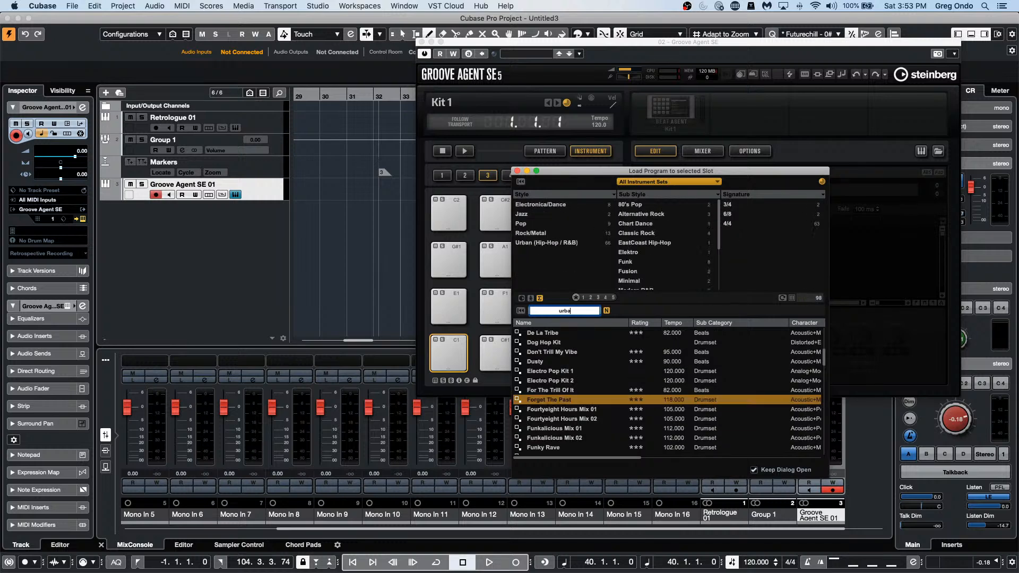
{"action": "type", "text": "n bal"}
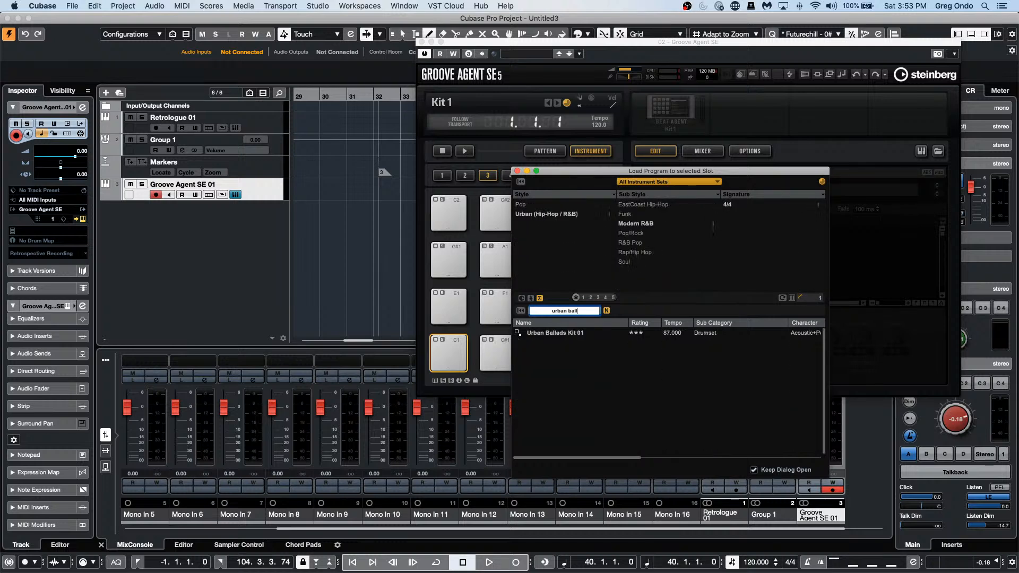
{"action": "type", "text": "ld"}
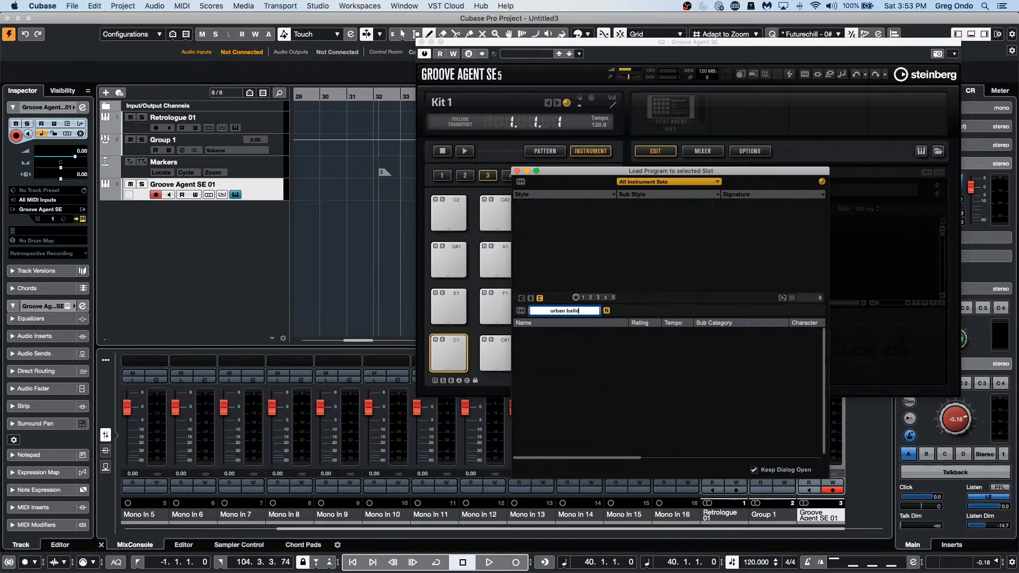
{"action": "key", "text": "BackSpace"}
{"action": "key", "text": "BackSpace"}
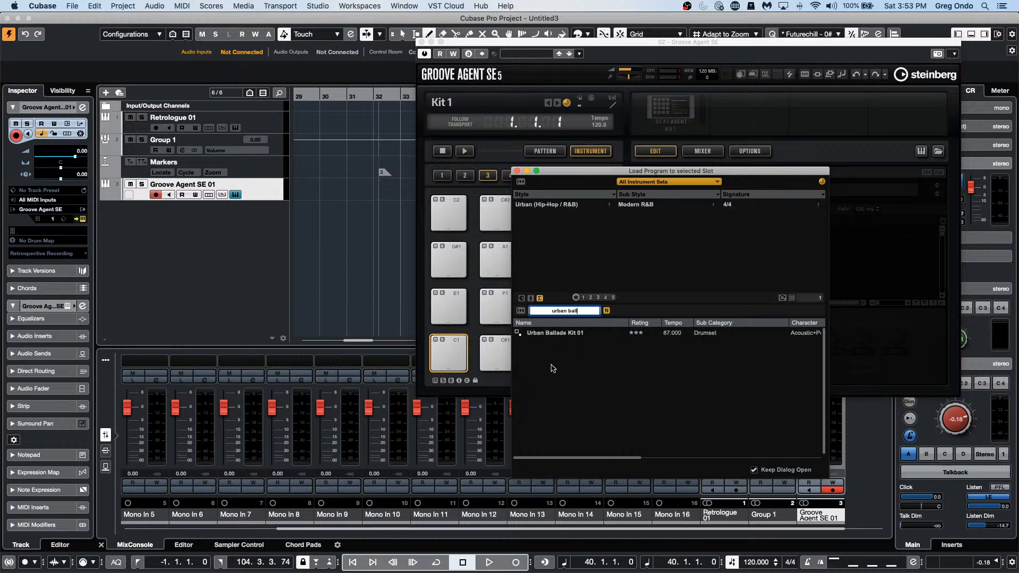
{"action": "double_click", "coordinate": [558, 333]}
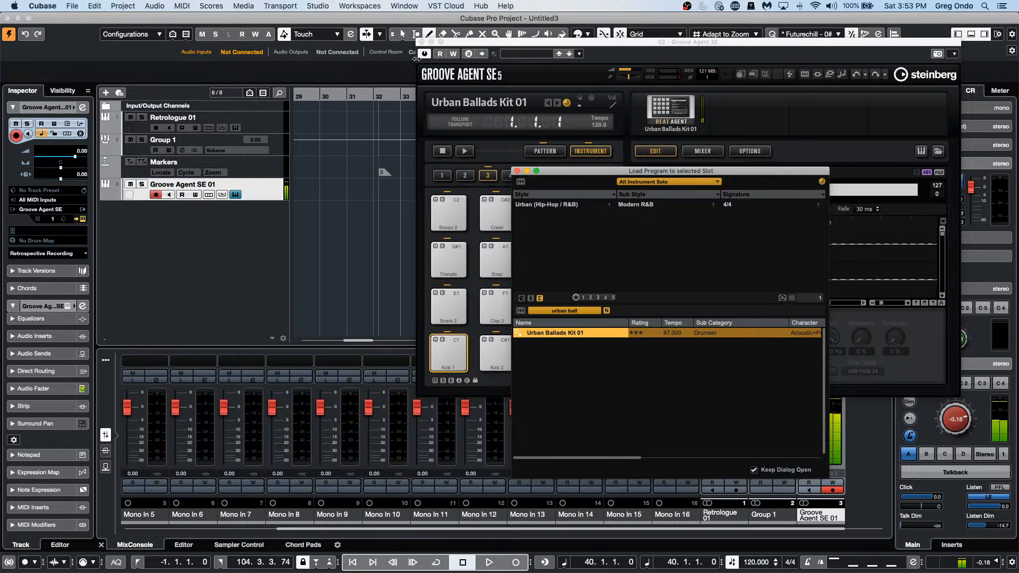
{"action": "left_click", "coordinate": [422, 41]}
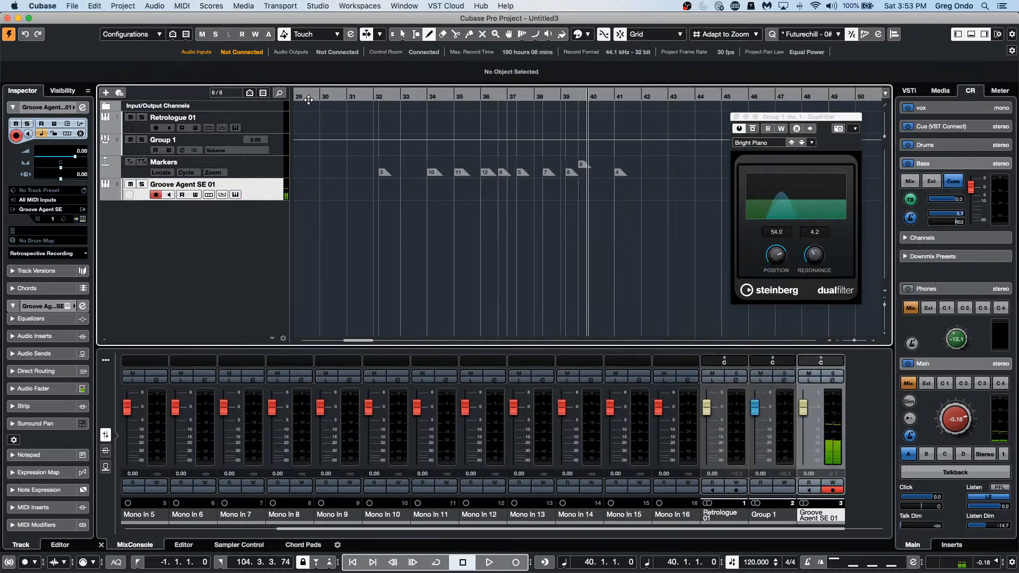
Step: Return to the project start, set the locators from bar -1 to bar 0, and set cycled MIDI recording to Mix-Stacked (No Mute)
{"action": "key", "text": "Home"}
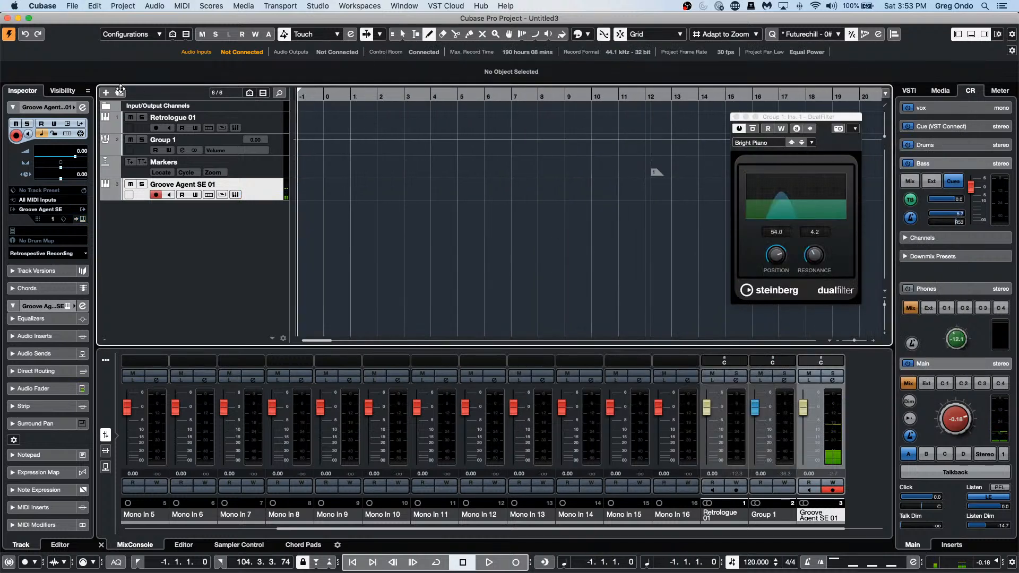
{"action": "left_click", "coordinate": [326, 93], "text": "alt"}
{"action": "left_click_drag", "start_coordinate": [310, 96], "coordinate": [278, 115]}
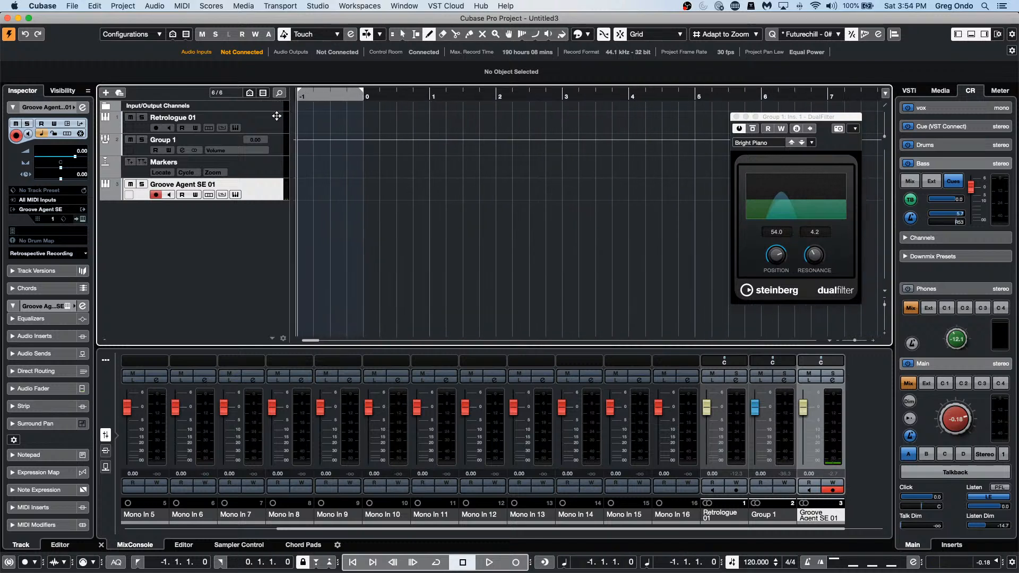
{"action": "left_click", "coordinate": [88, 563]}
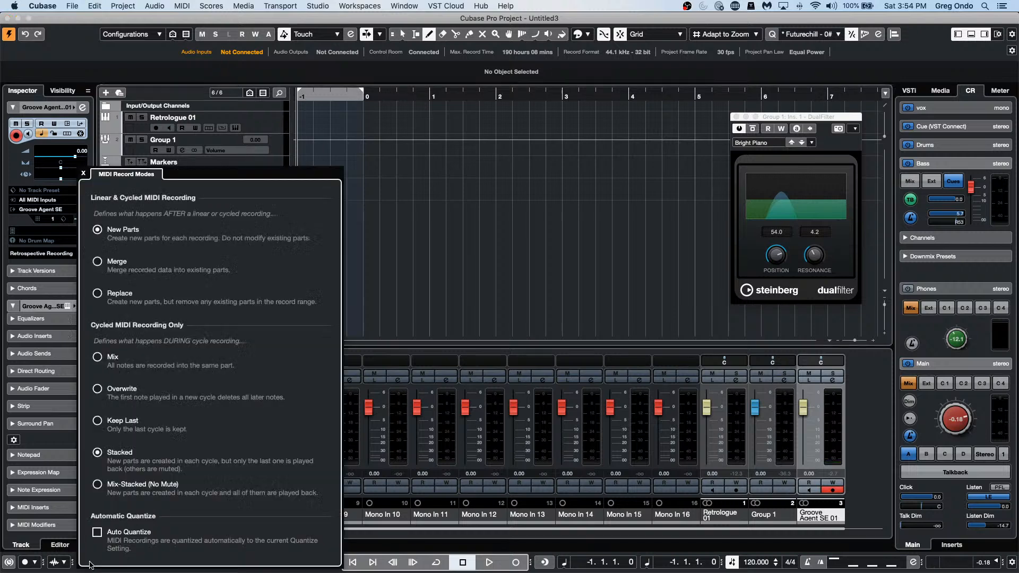
{"action": "left_click", "coordinate": [151, 483]}
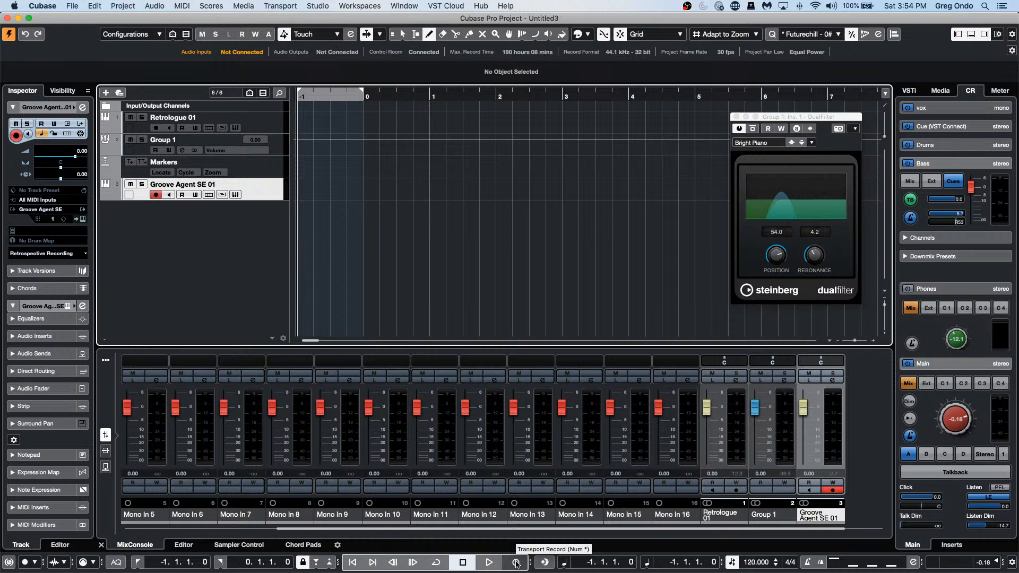
Step: Turn on the metronome click and try a short recording on the Groove Agent SE 01 track
{"action": "key", "text": "c"}
{"action": "left_click", "coordinate": [515, 562]}
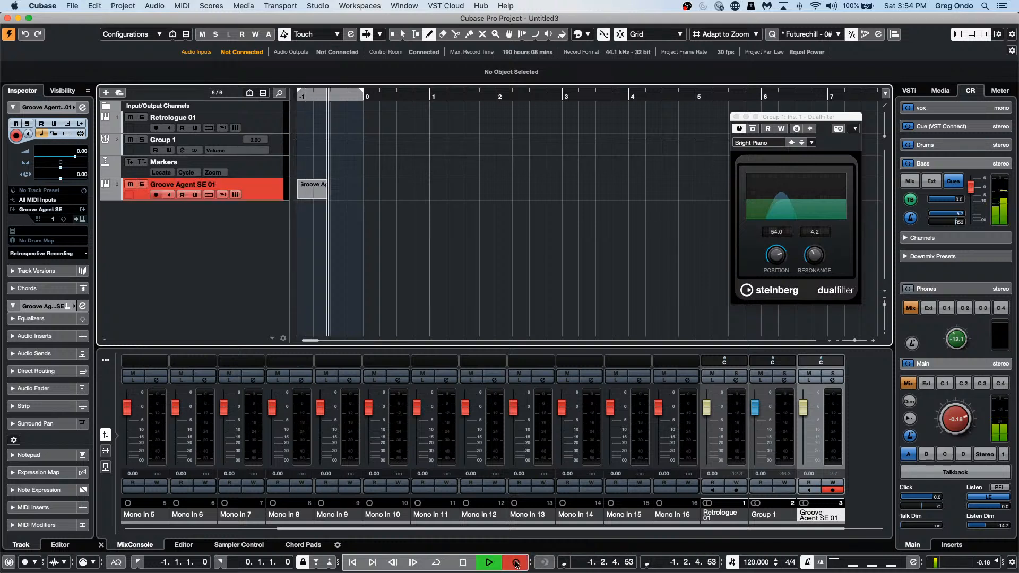
{"action": "key", "text": "space"}
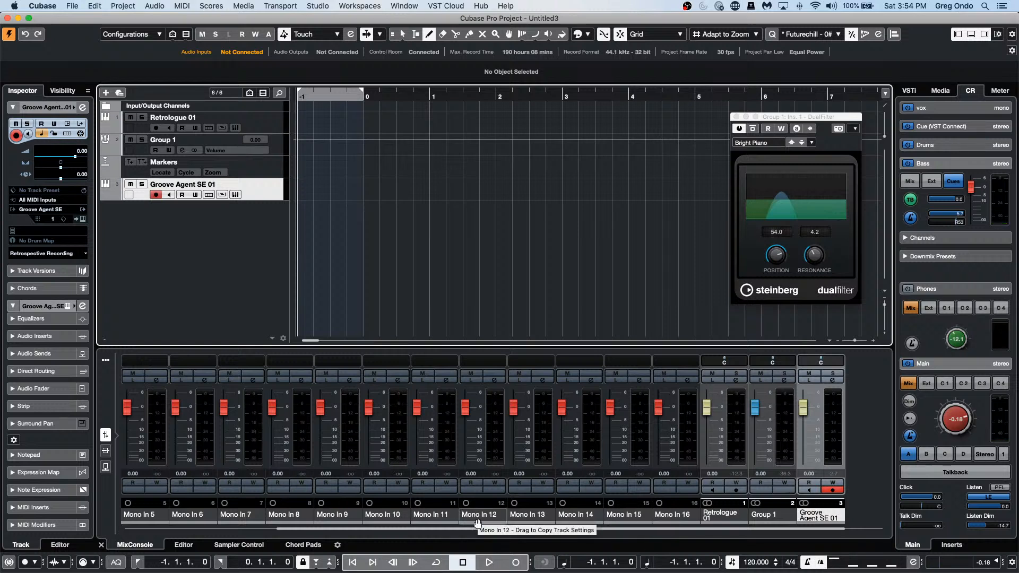
{"action": "key", "text": "KP_Multiply"}
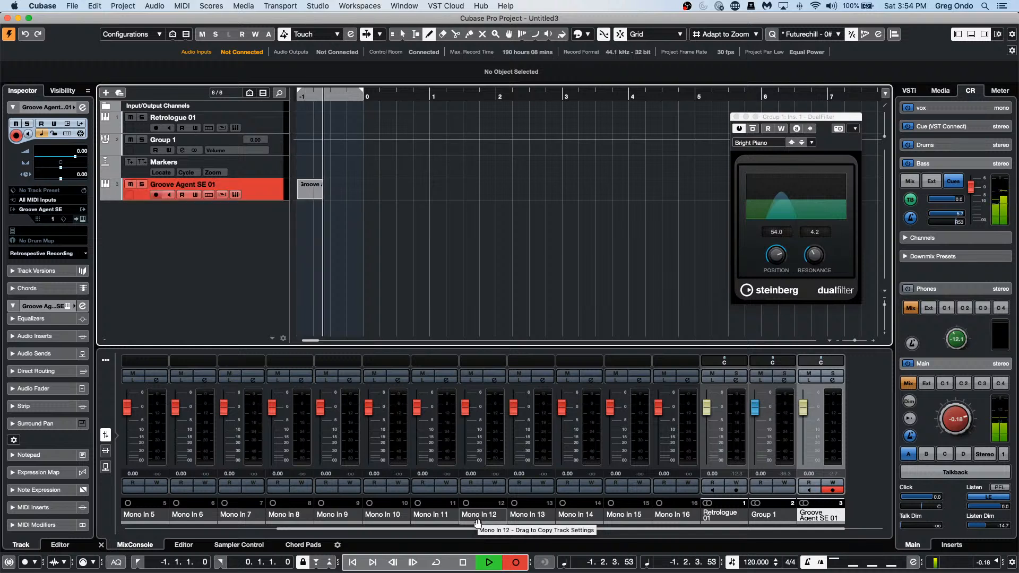
{"action": "key", "text": "space"}
{"action": "key", "text": "super+z"}
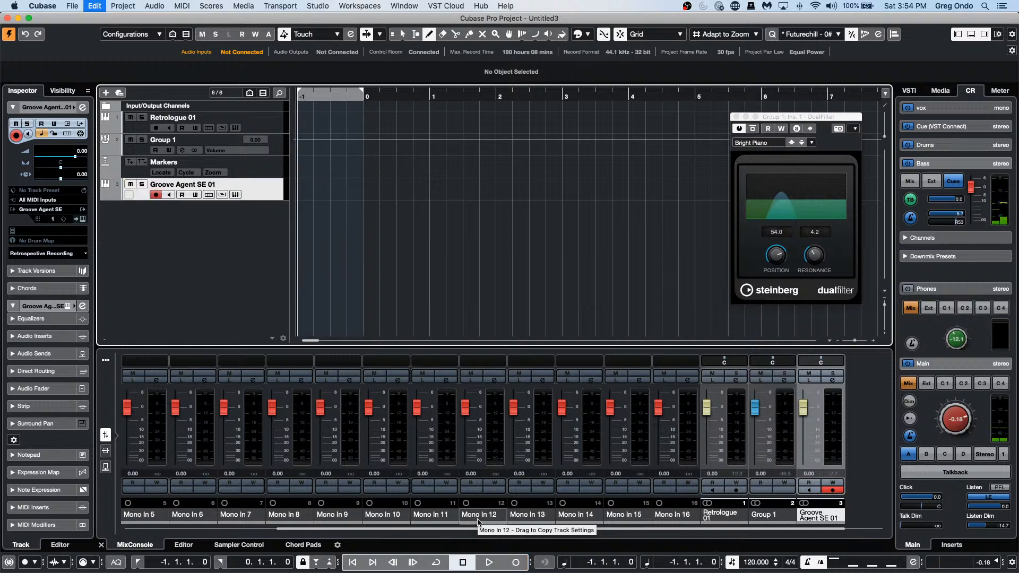
{"action": "key", "text": "super+z"}
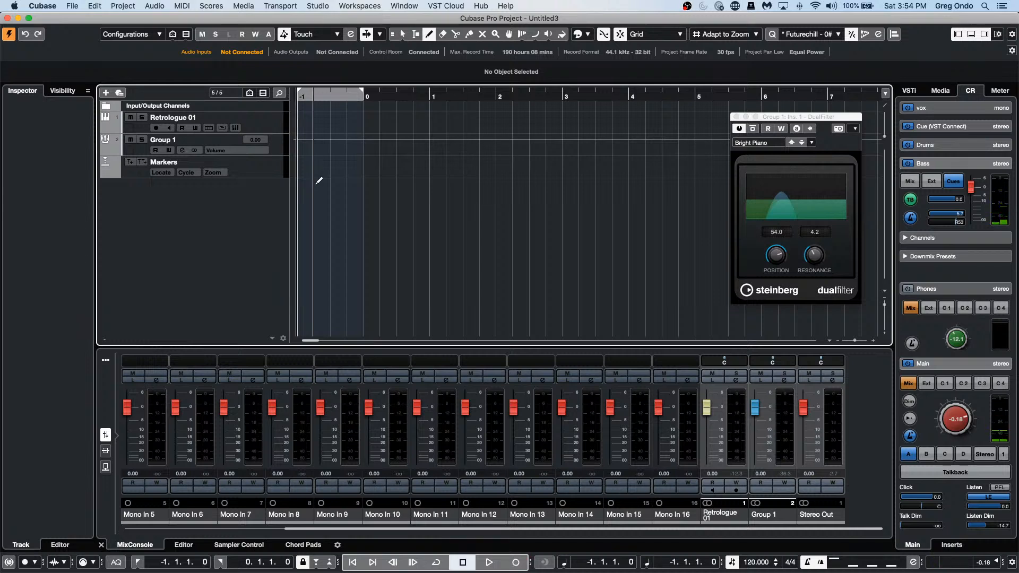
{"action": "key", "text": "super+z"}
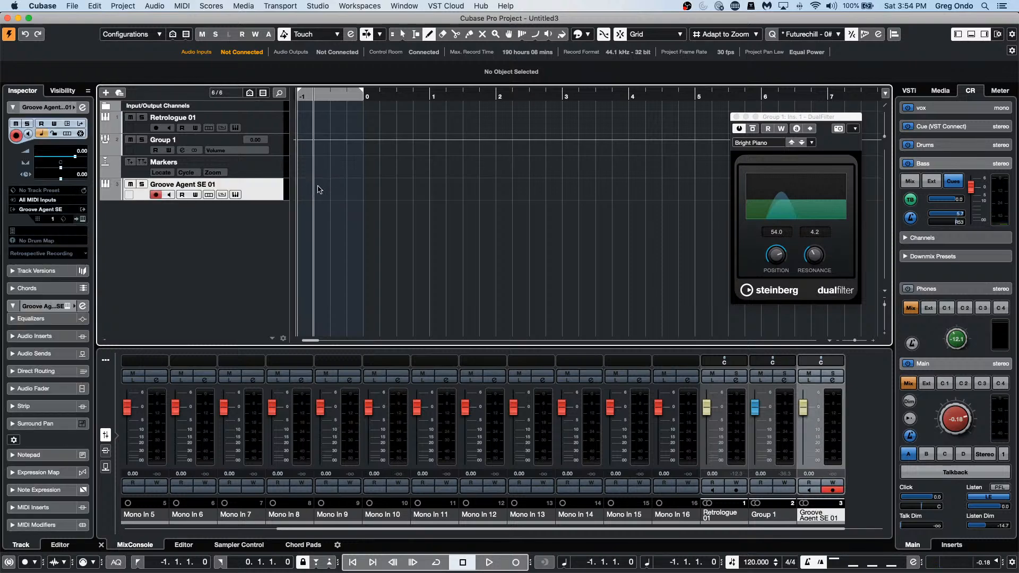
Step: Record a MIDI drum part on the Groove Agent SE 01 track from bar -1, and activate cycle between the locators
{"action": "key", "text": "KP_Multiply"}
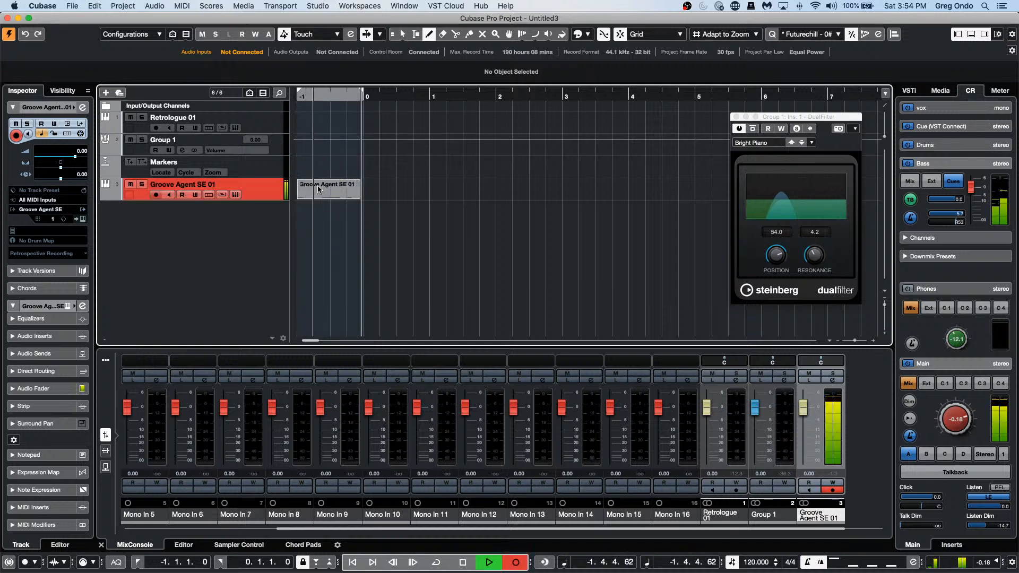
{"action": "key", "text": "space"}
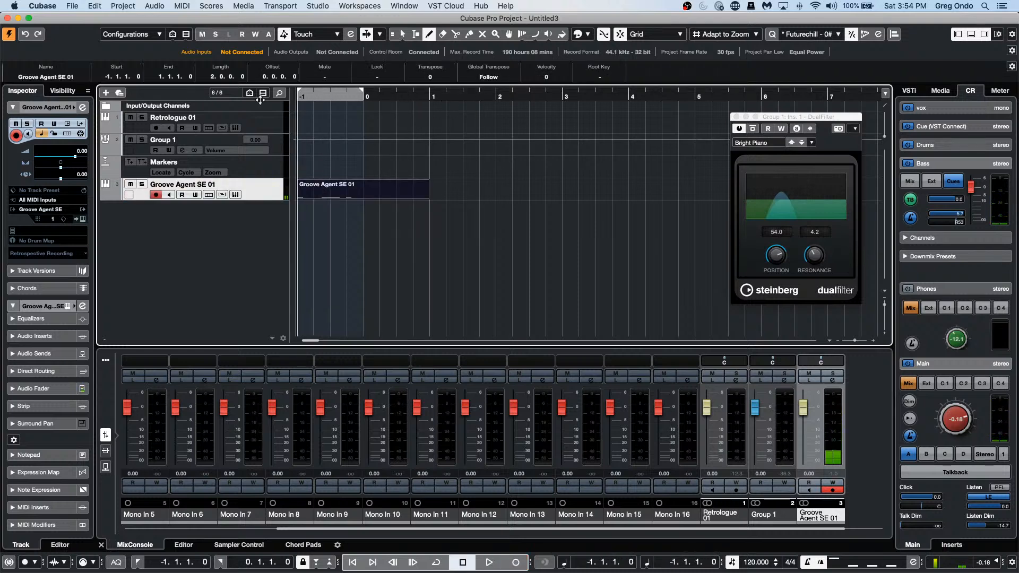
{"action": "left_click", "coordinate": [344, 95]}
{"action": "left_click", "coordinate": [334, 96]}
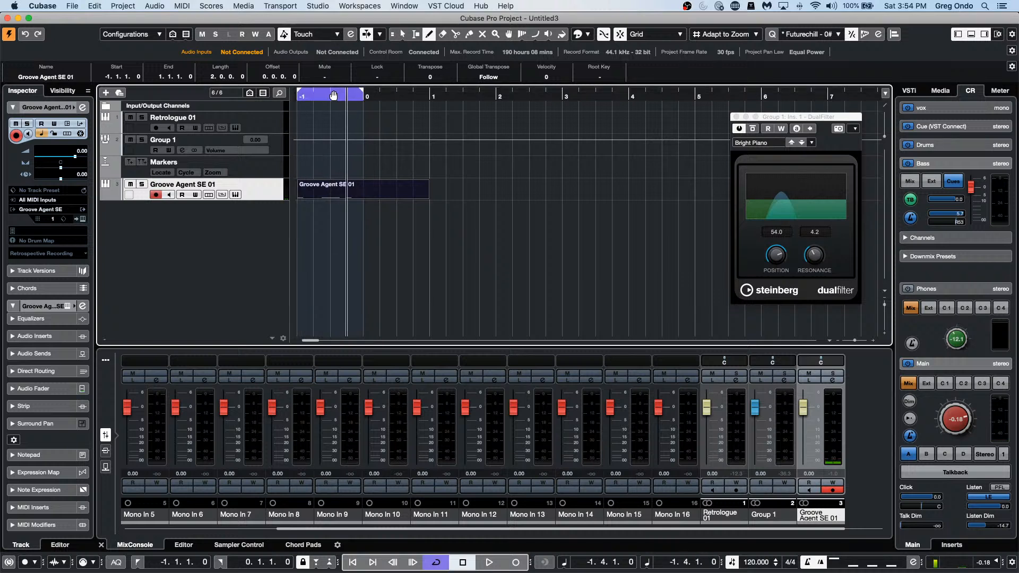
Step: Play the cycle between bars -1 and 0 and insert the retrospective MIDI recording on the Groove Agent SE 01 track
{"action": "left_click_drag", "start_coordinate": [345, 98], "coordinate": [213, 95]}
{"action": "key", "text": "space"}
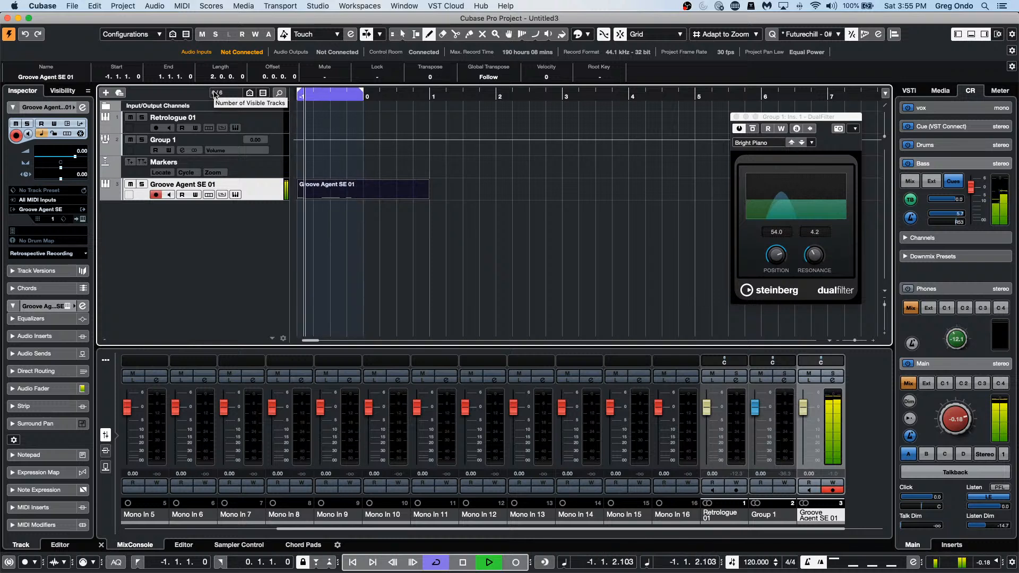
{"action": "key", "text": "space"}
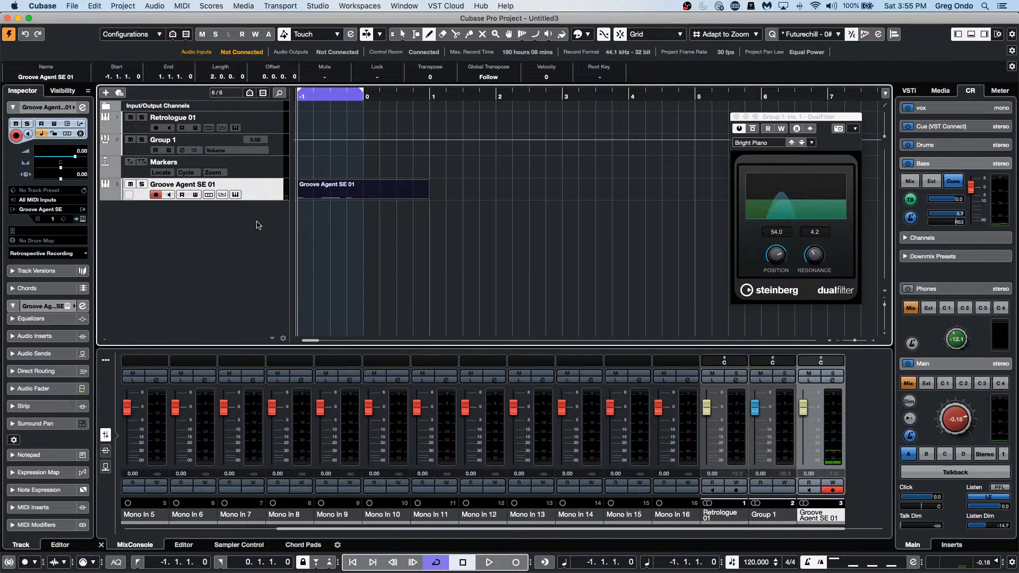
{"action": "left_click", "coordinate": [546, 563]}
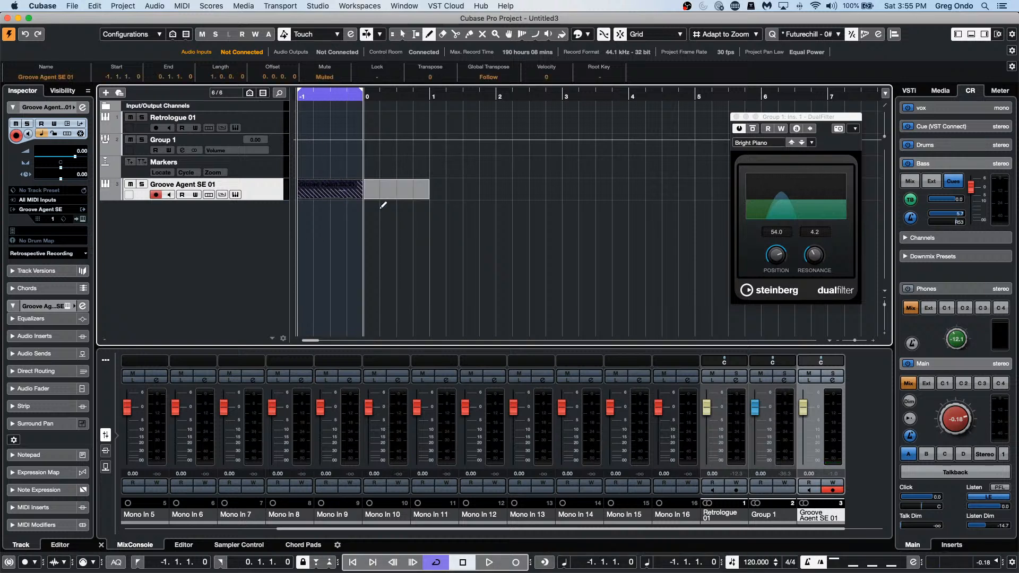
Step: Play back the cycled drum part and show the lanes of the Groove Agent SE 01 track
{"action": "key", "text": "space"}
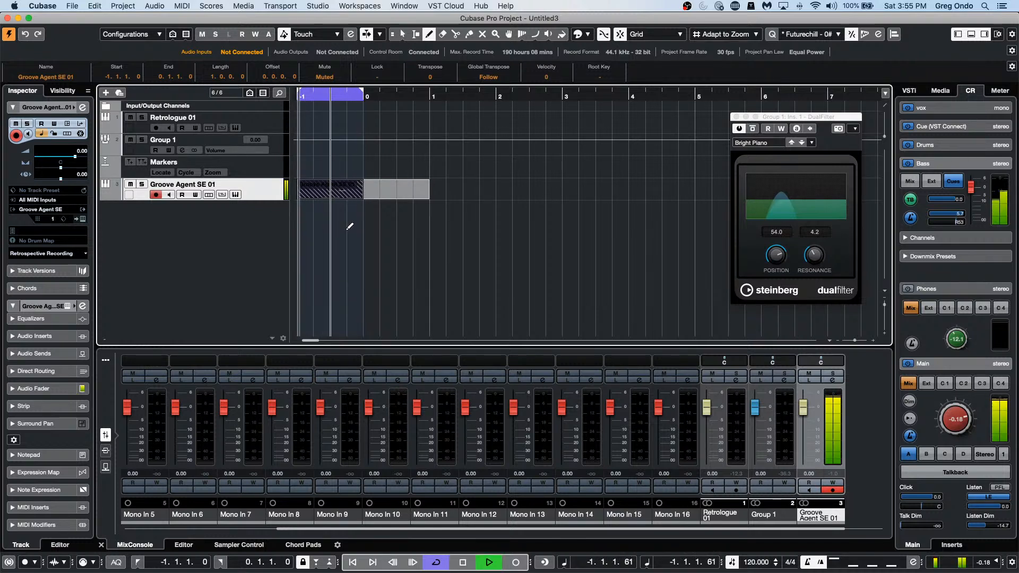
{"action": "key", "text": "space"}
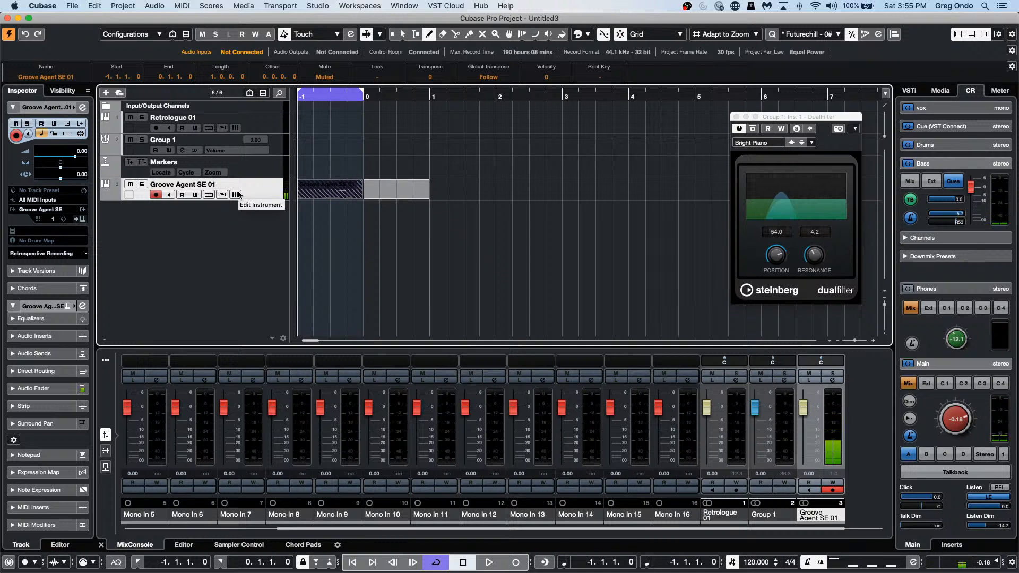
{"action": "left_click", "coordinate": [207, 196]}
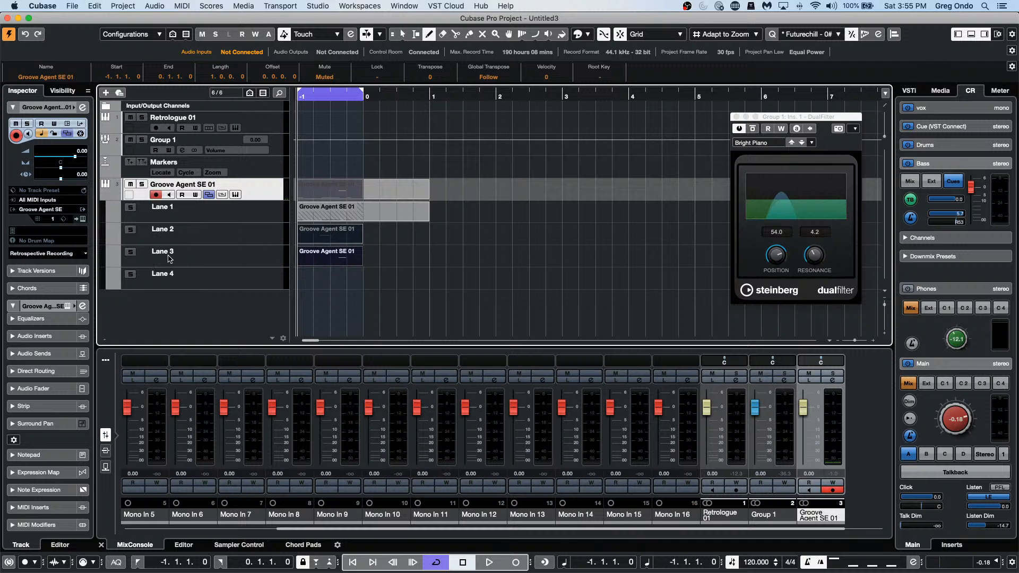
Step: Audition the takes in Lane 2 and Lane 3 by toggling their mutes with the Mute tool during cycle playback
{"action": "right_click", "coordinate": [330, 255]}
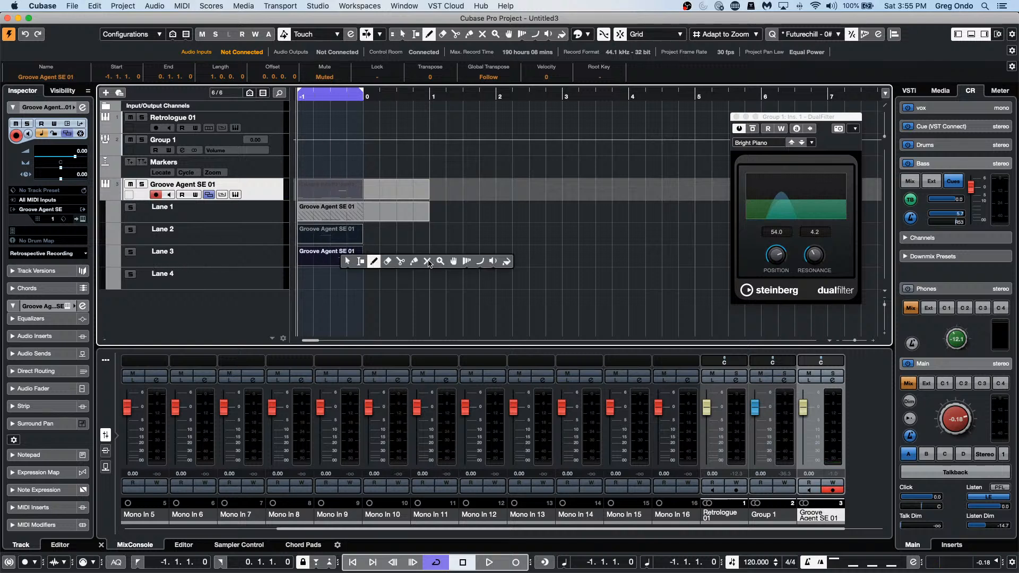
{"action": "left_click", "coordinate": [427, 260]}
{"action": "left_click", "coordinate": [348, 256]}
{"action": "key", "text": "space"}
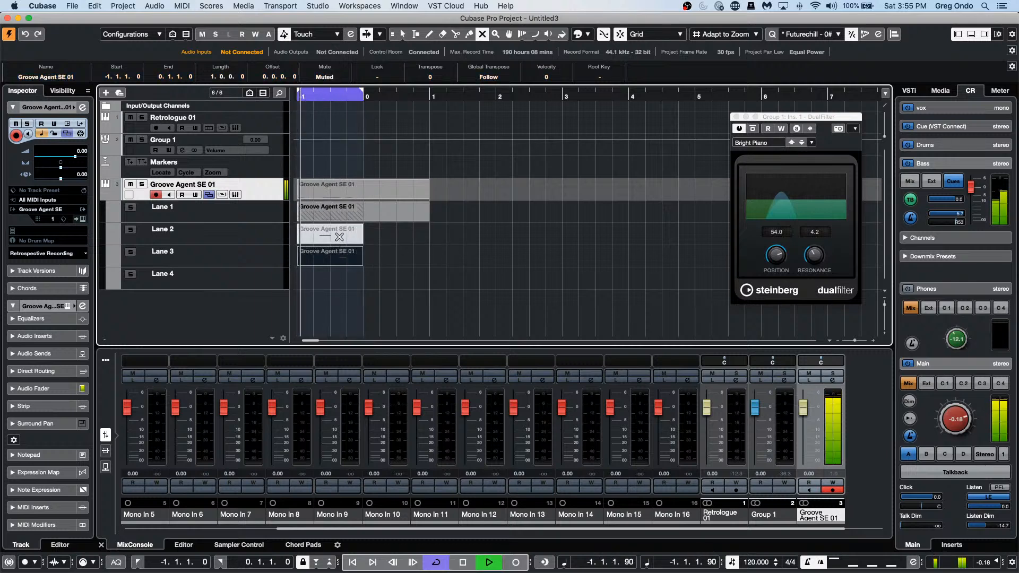
{"action": "left_click", "coordinate": [329, 254]}
{"action": "left_click", "coordinate": [329, 254]}
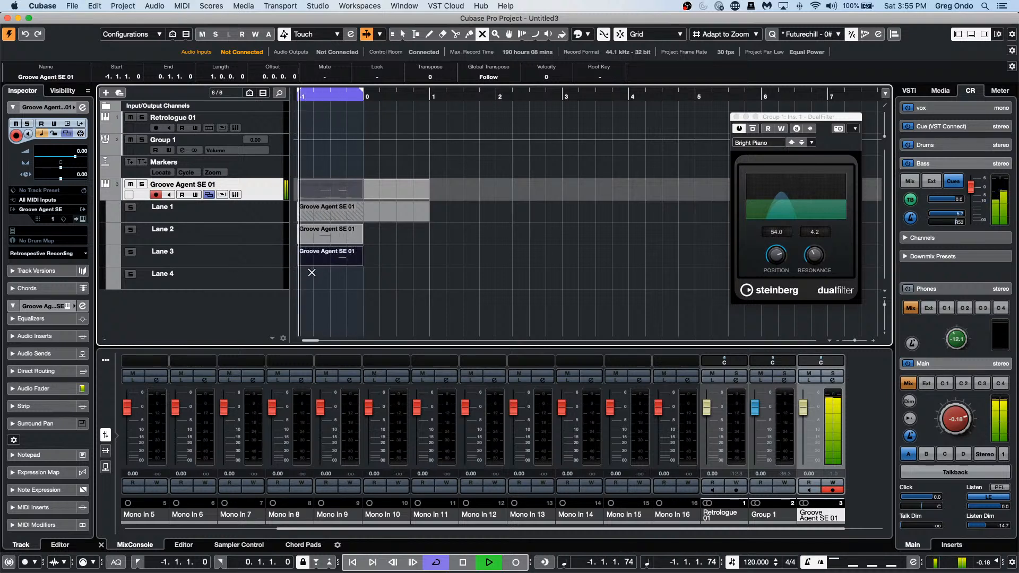
{"action": "left_click", "coordinate": [318, 232]}
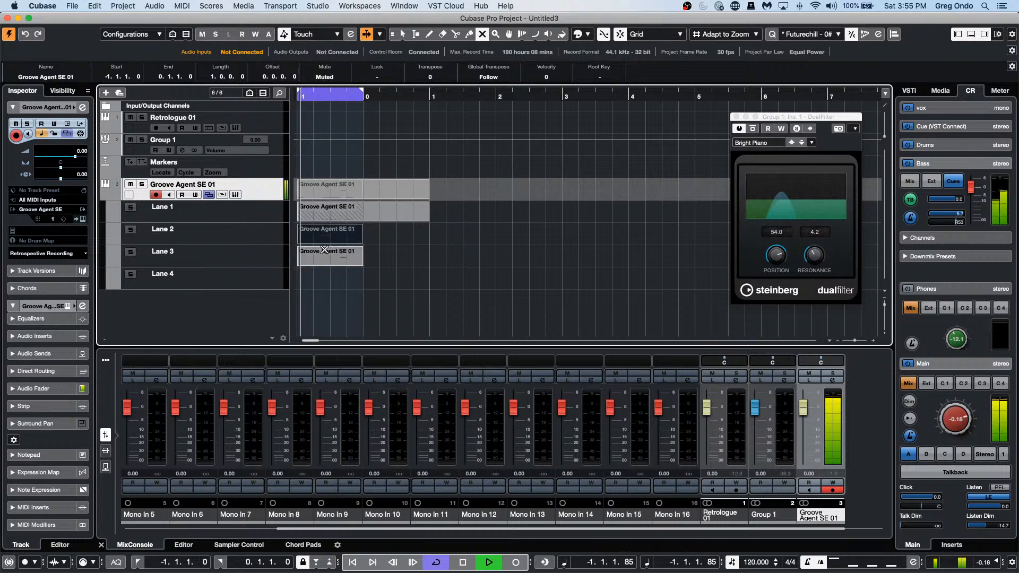
{"action": "key", "text": "space"}
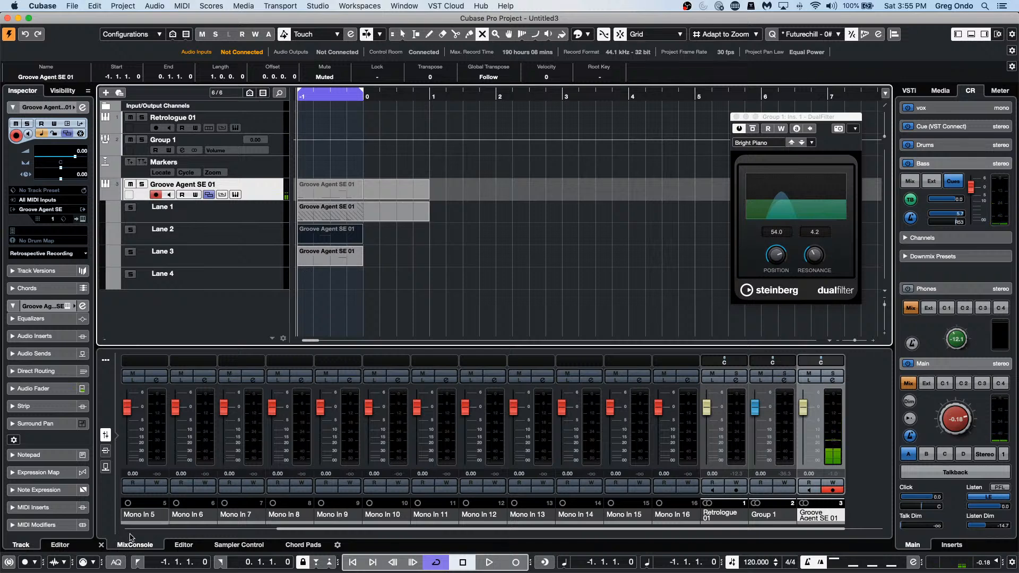
Step: Check the MIDI record modes and insert two more retrospective recordings on the Groove Agent SE 01 track
{"action": "left_click", "coordinate": [96, 562]}
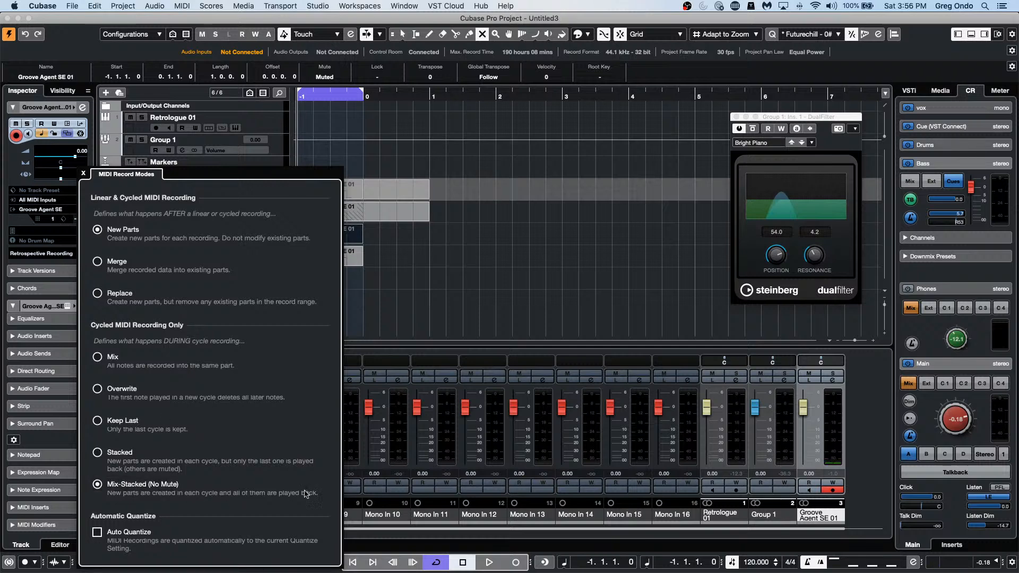
{"action": "left_click", "coordinate": [428, 317]}
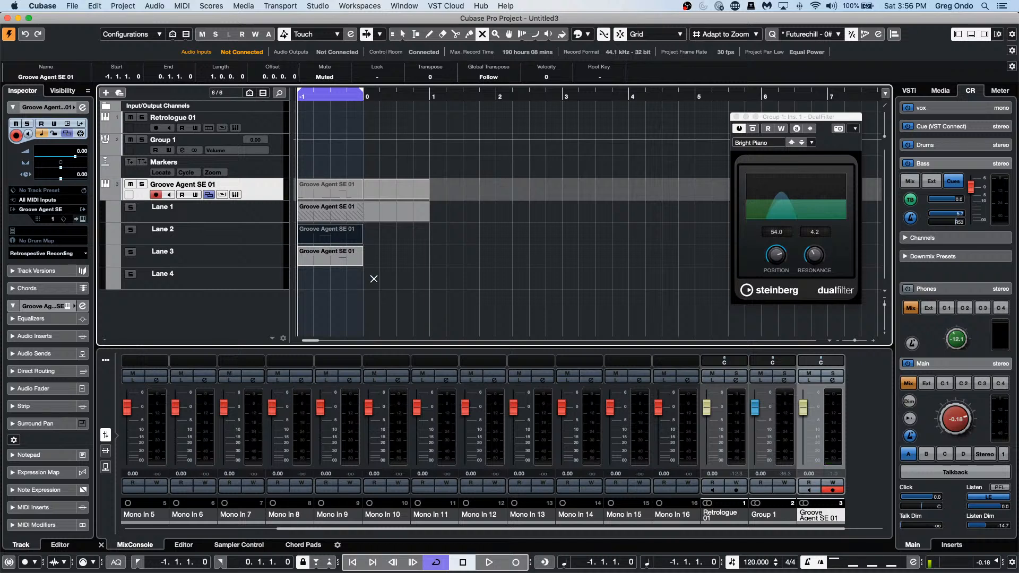
{"action": "left_click", "coordinate": [543, 563]}
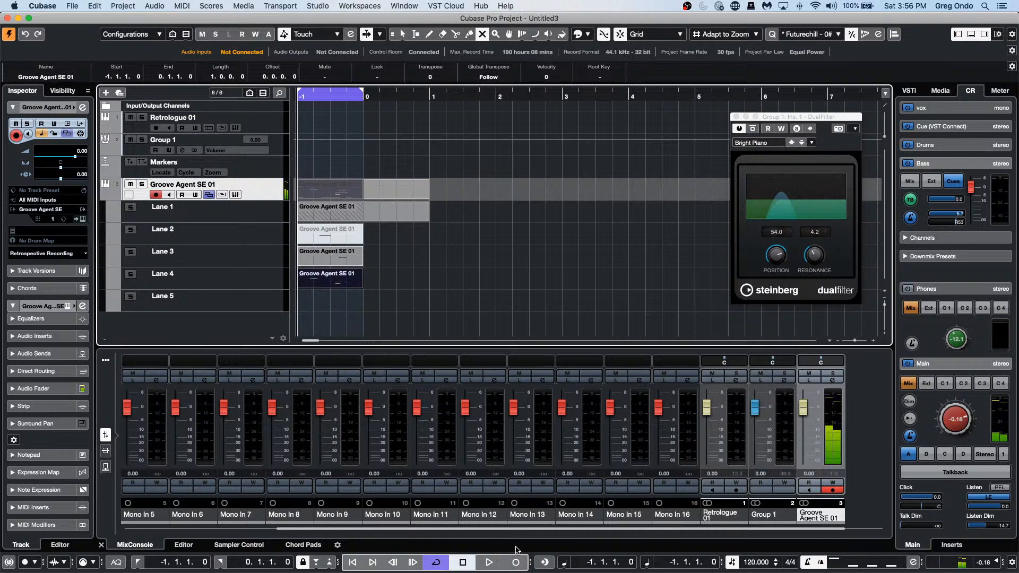
{"action": "left_click", "coordinate": [546, 563]}
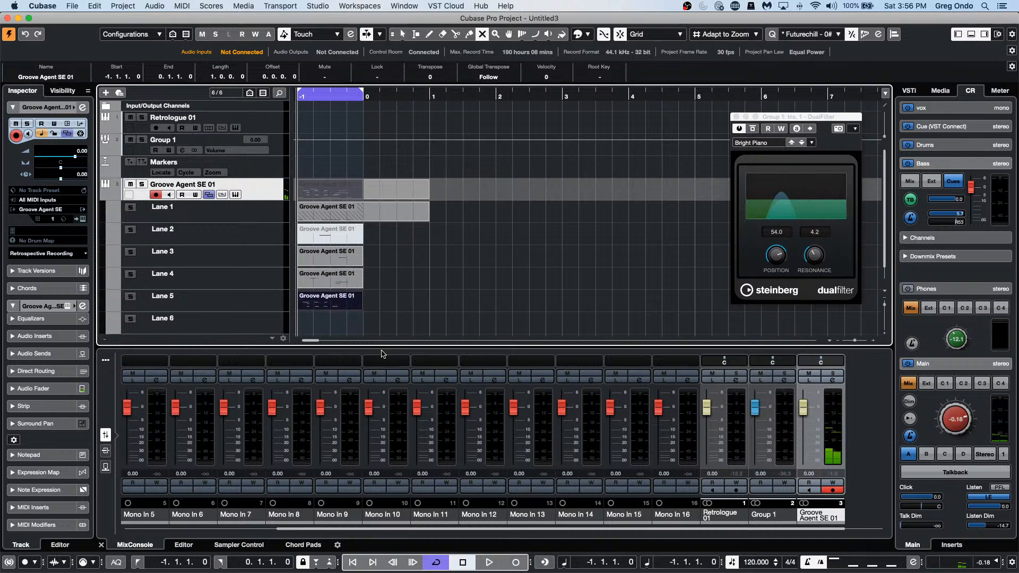
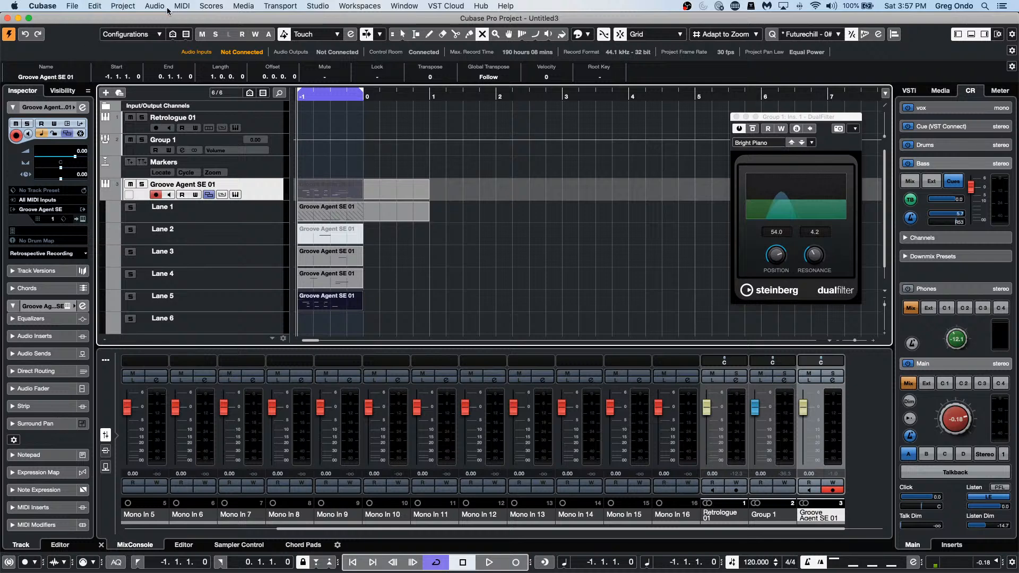
Step: Examine the MIDI port setup and the Steinberg UR24C audio device settings in Studio Setup, and close the dialog
{"action": "left_click", "coordinate": [318, 7]}
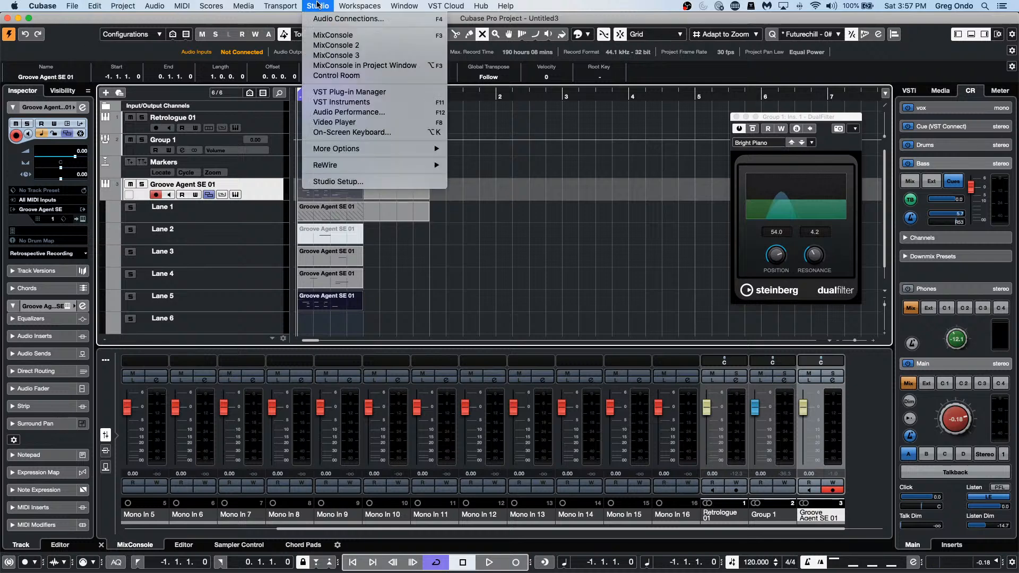
{"action": "left_click", "coordinate": [337, 183]}
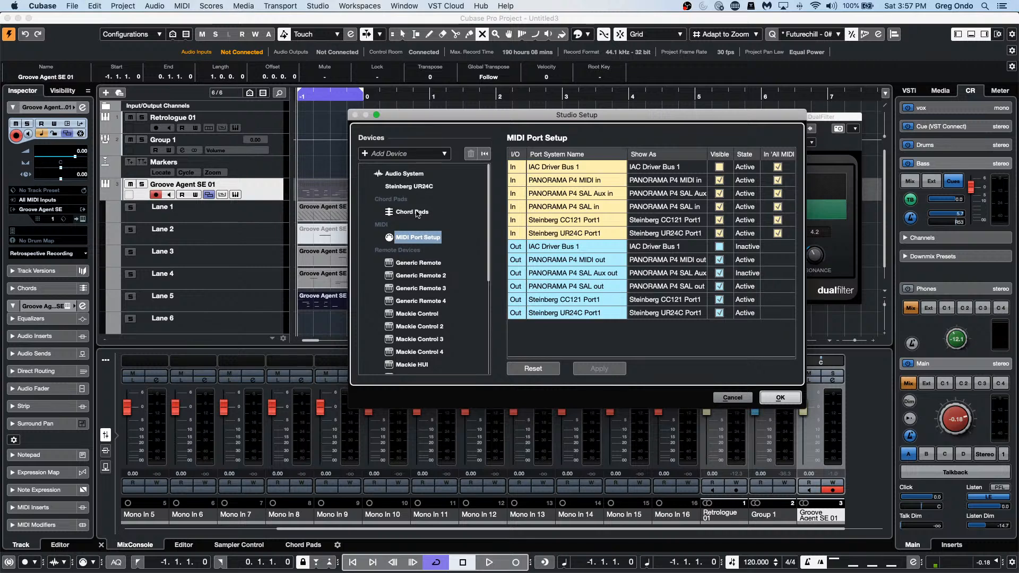
{"action": "left_click", "coordinate": [415, 187]}
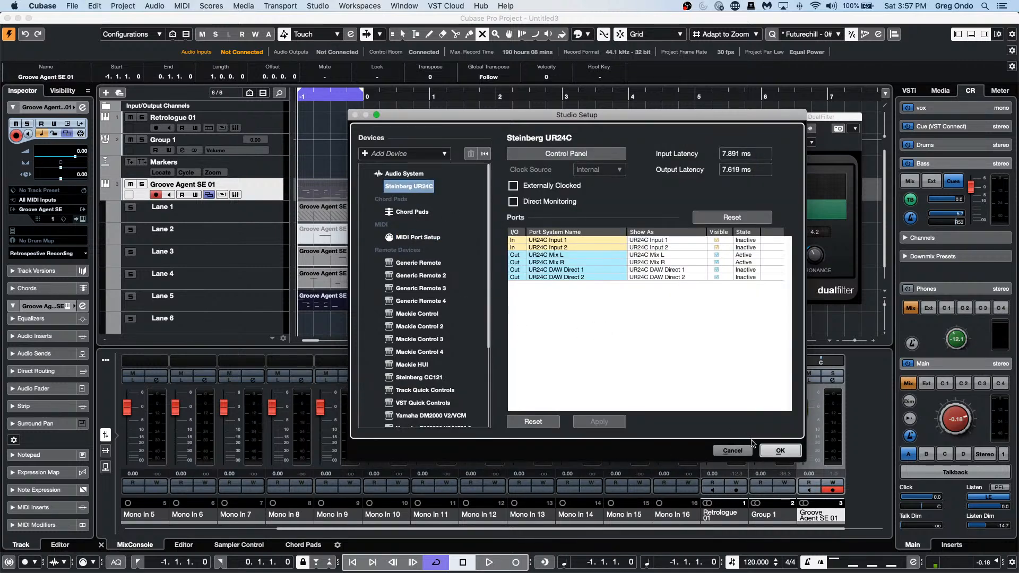
{"action": "left_click", "coordinate": [771, 451]}
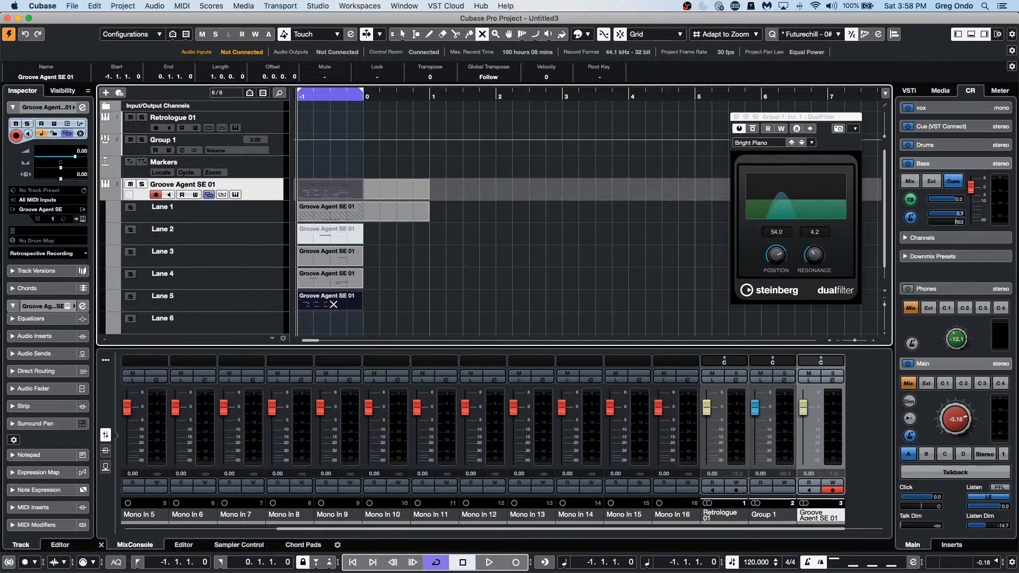
Step: Switch to OBS, check the device in the Yamaha Mixer source's properties, and close them without changes
{"action": "key", "text": "super+Tab"}
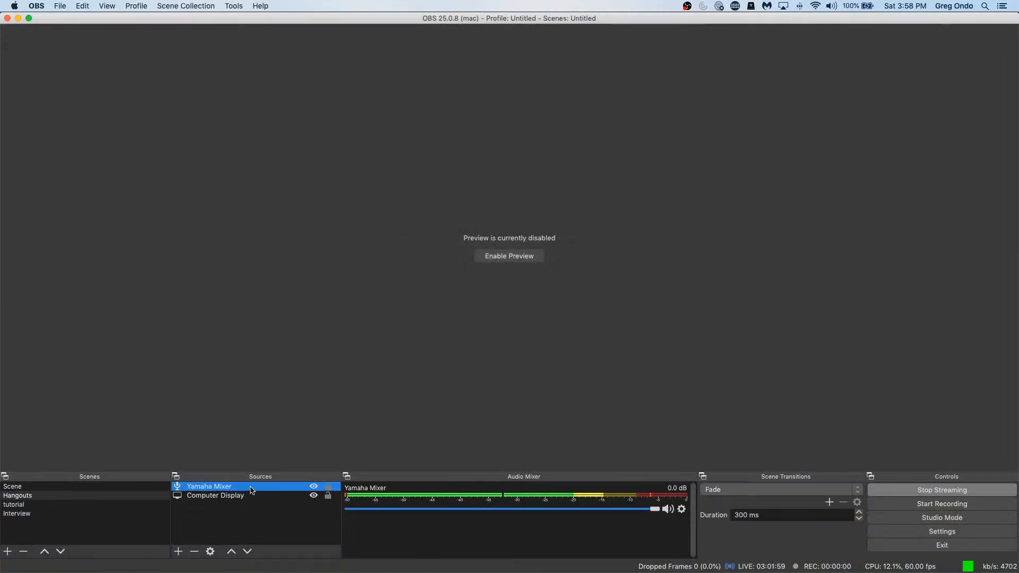
{"action": "double_click", "coordinate": [252, 488]}
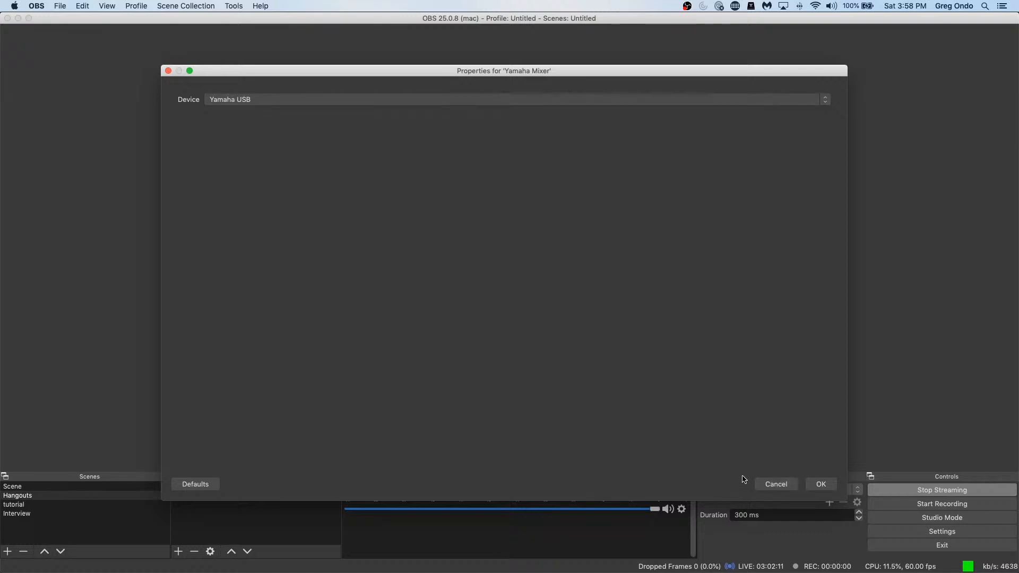
{"action": "left_click", "coordinate": [771, 483]}
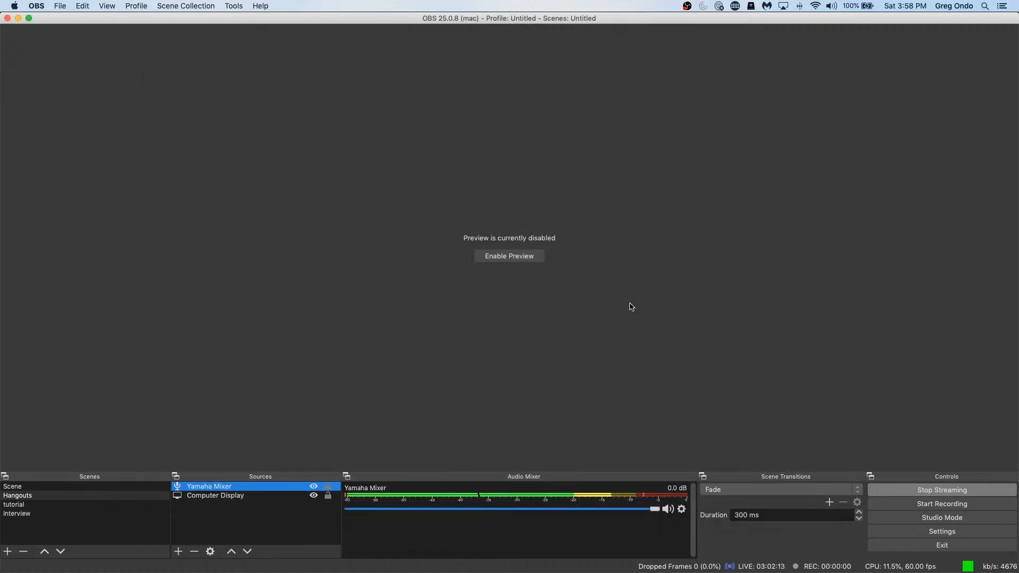
Step: Switch back to Cubase and move the DualFilter plug-in window off the arrangement area
{"action": "key", "text": "super+Tab"}
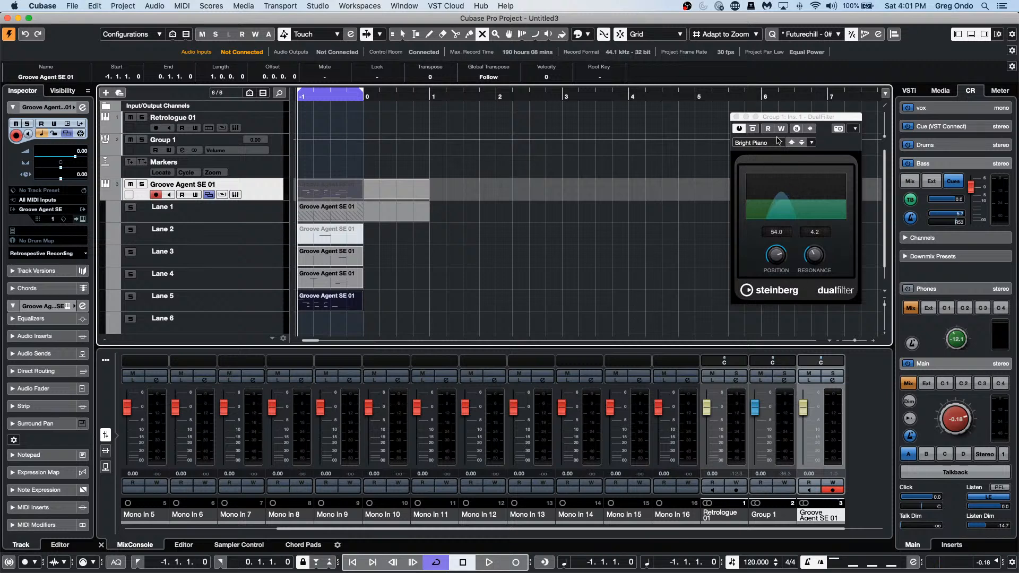
{"action": "left_click_drag", "start_coordinate": [786, 116], "coordinate": [885, 382]}
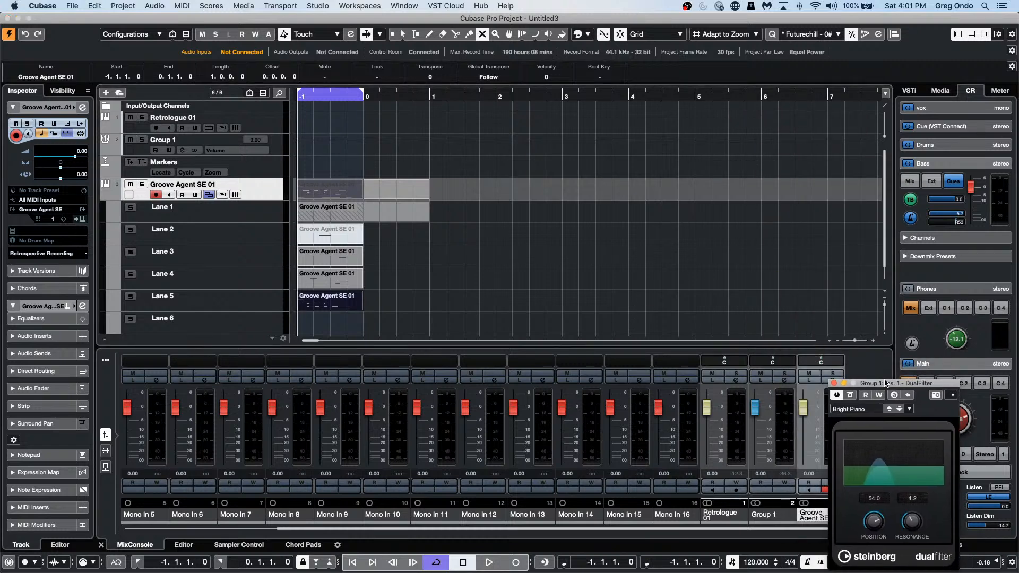